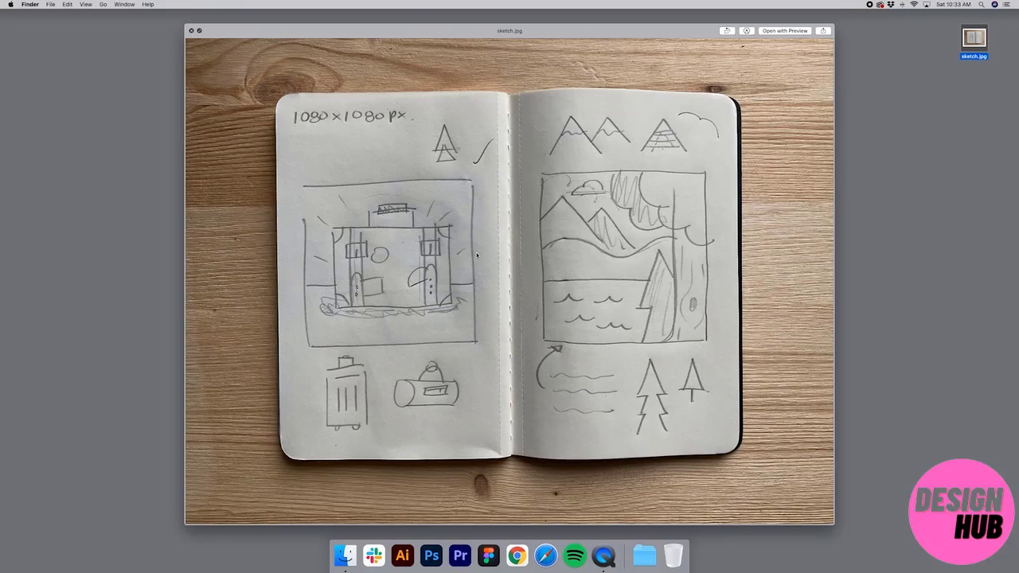
Leave the sketch preview, switch to Adobe Illustrator and start a new document.
{"action": "key", "text": "space"}
{"action": "left_click", "coordinate": [402, 548]}
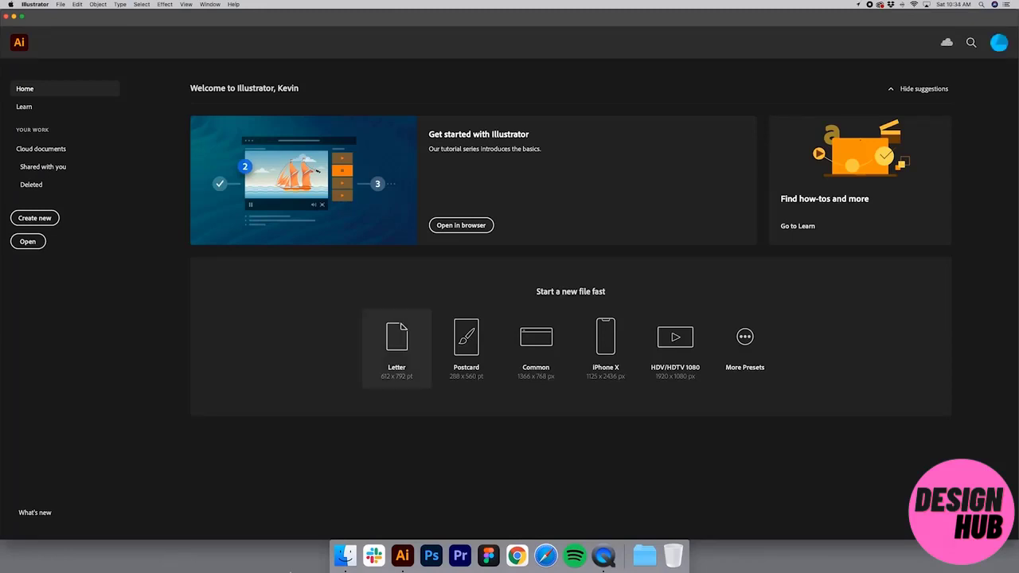
{"action": "left_click", "coordinate": [36, 218]}
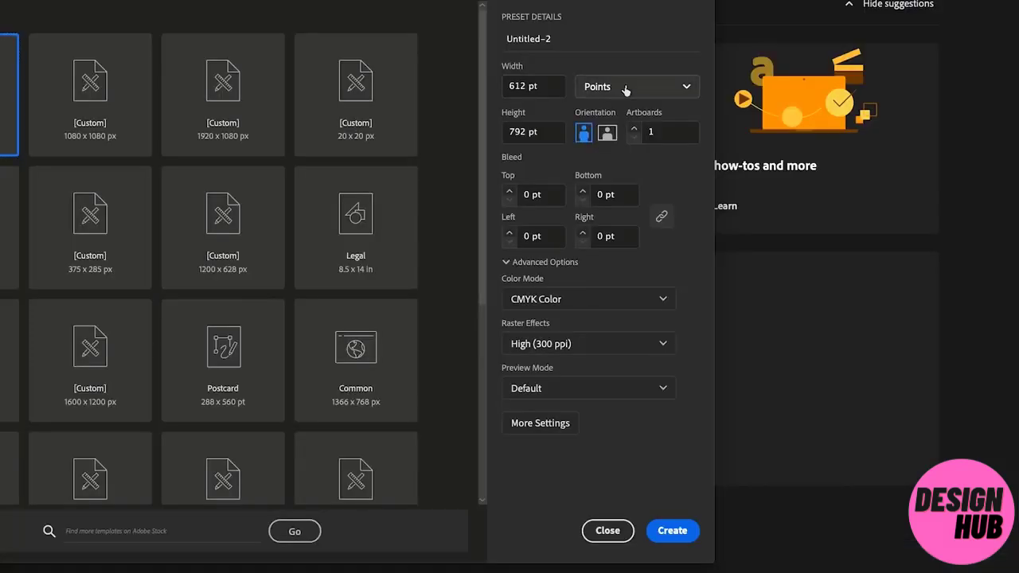
Set the new document's units to pixels and its size to 1080 px wide by 1080 px high.
{"action": "left_click", "coordinate": [623, 89]}
{"action": "left_click", "coordinate": [613, 117]}
{"action": "left_click_drag", "start_coordinate": [552, 87], "coordinate": [446, 84]}
{"action": "type", "text": "1080"}
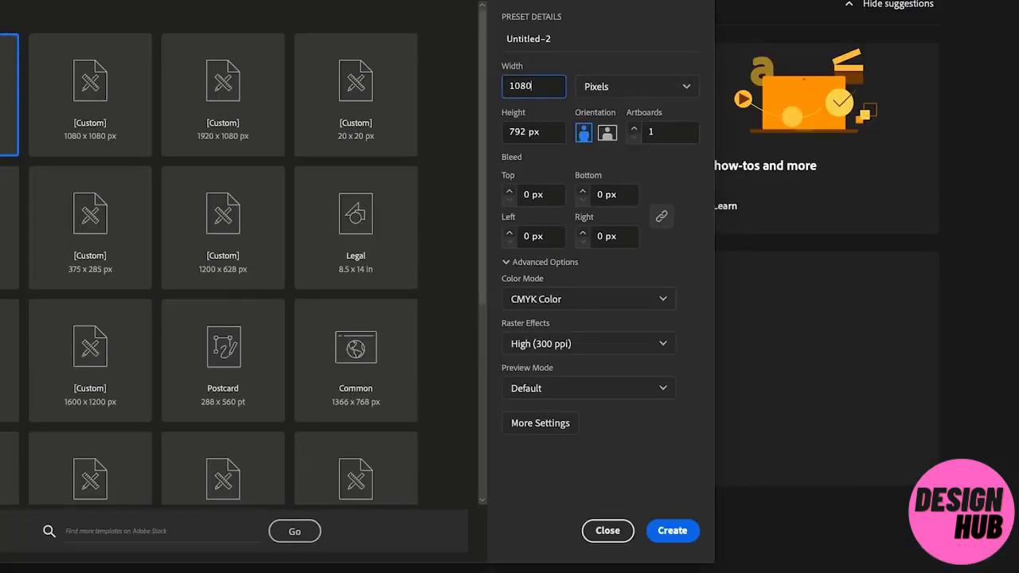
{"action": "key", "text": "Tab"}
{"action": "type", "text": "1080"}
{"action": "key", "text": "Tab"}
Name the document SS Drawings and create it in RGB Color mode.
{"action": "left_click", "coordinate": [584, 45]}
{"action": "triple_click", "coordinate": [583, 45]}
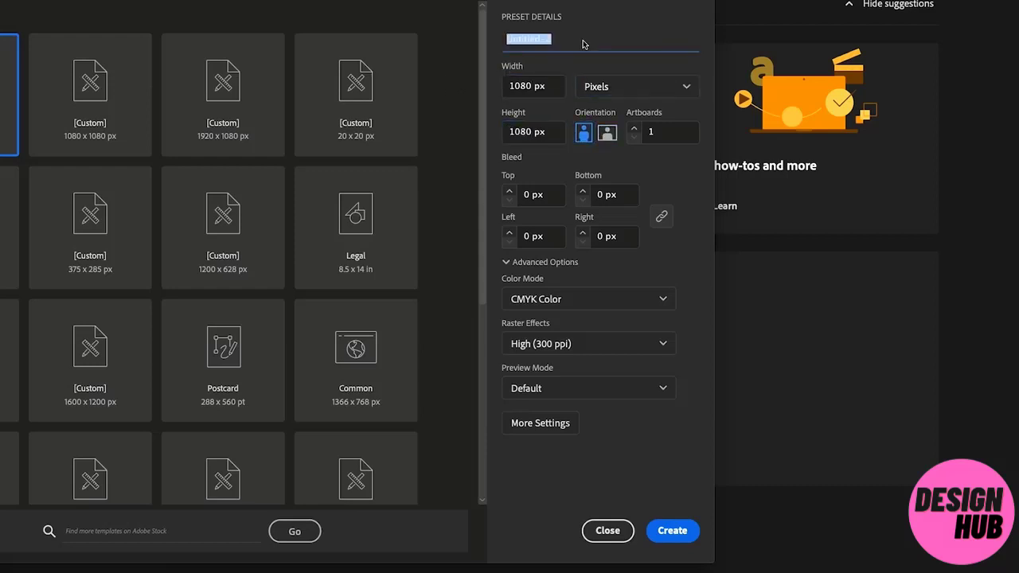
{"action": "type", "text": "SS "}
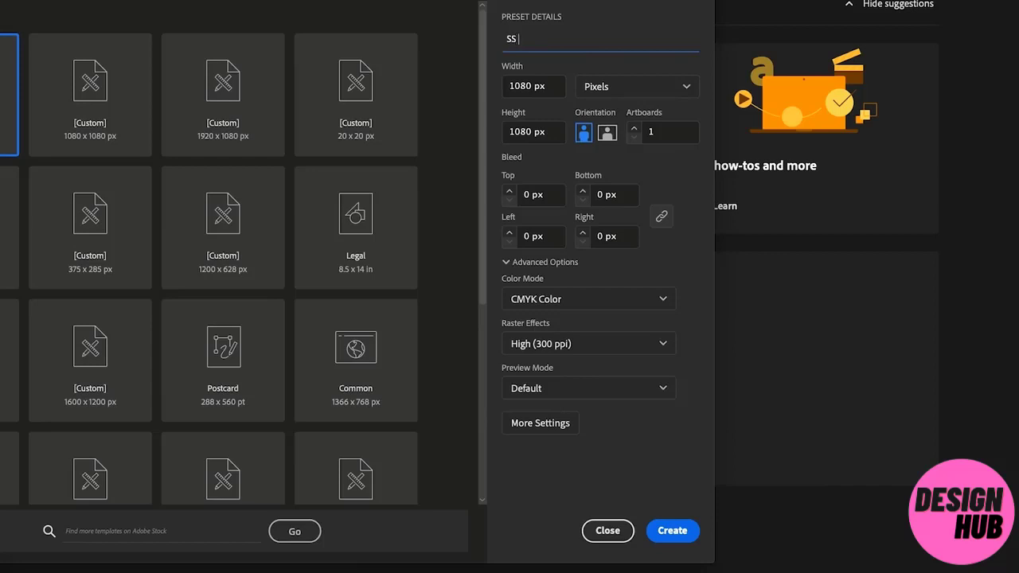
{"action": "type", "text": "Drawings"}
{"action": "left_click", "coordinate": [581, 299]}
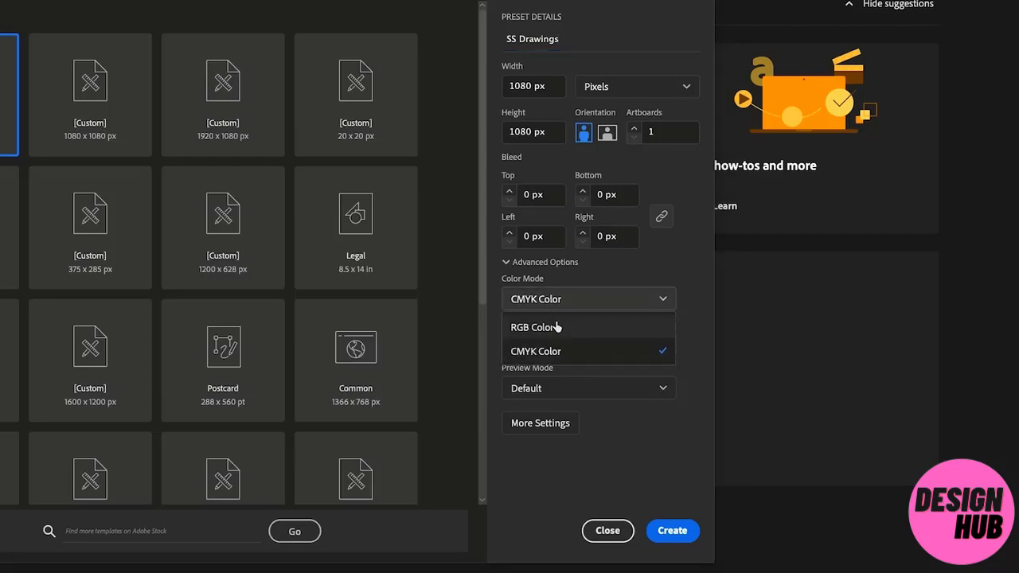
{"action": "left_click", "coordinate": [547, 328]}
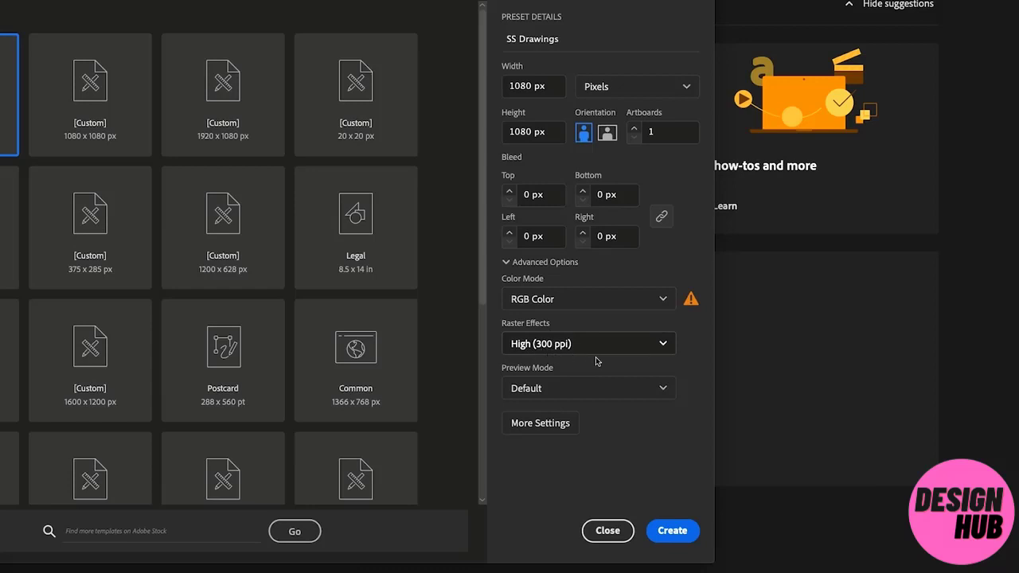
{"action": "left_click", "coordinate": [668, 539]}
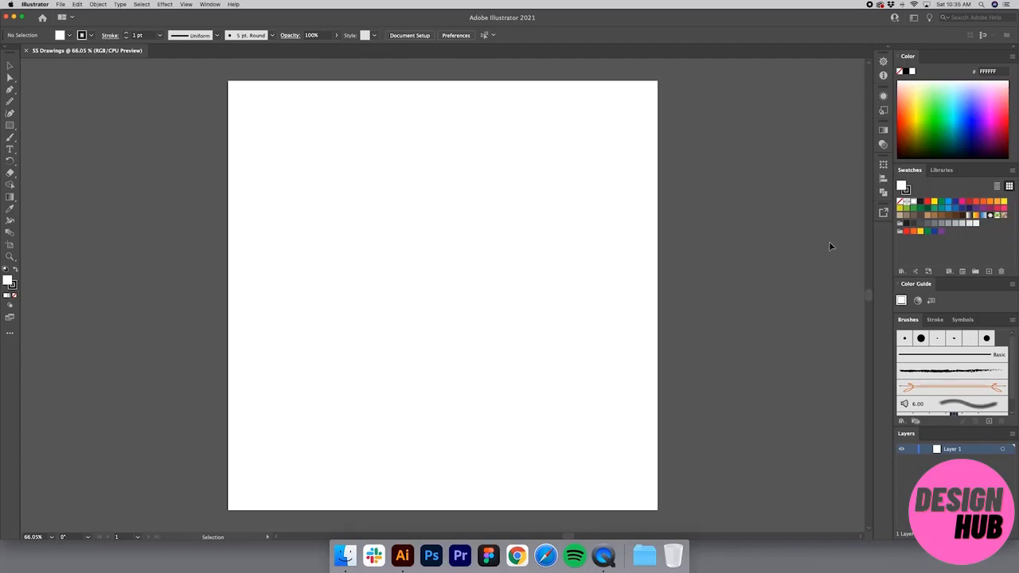
{"action": "left_click", "coordinate": [913, 17]}
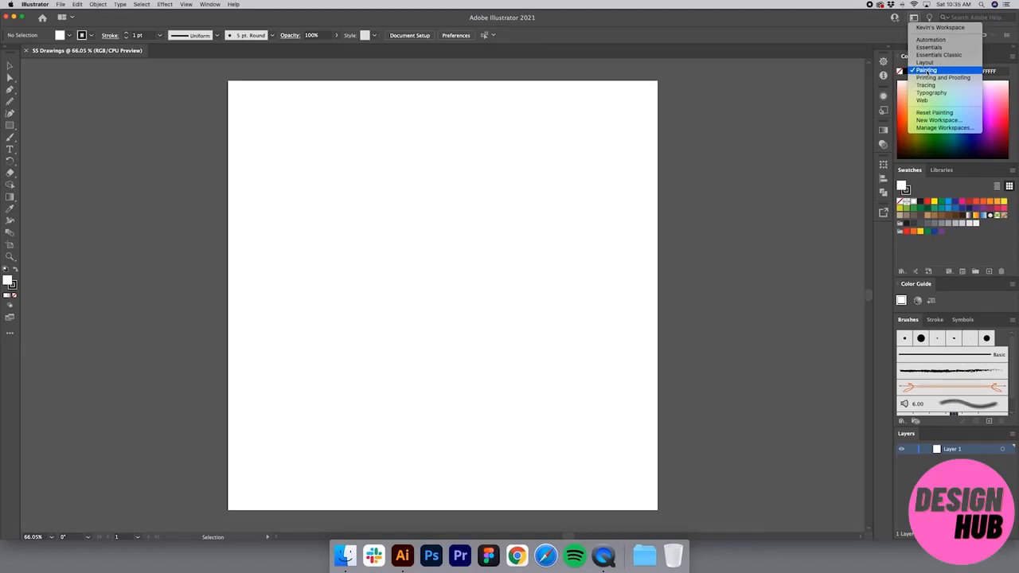
{"action": "left_click", "coordinate": [647, 12]}
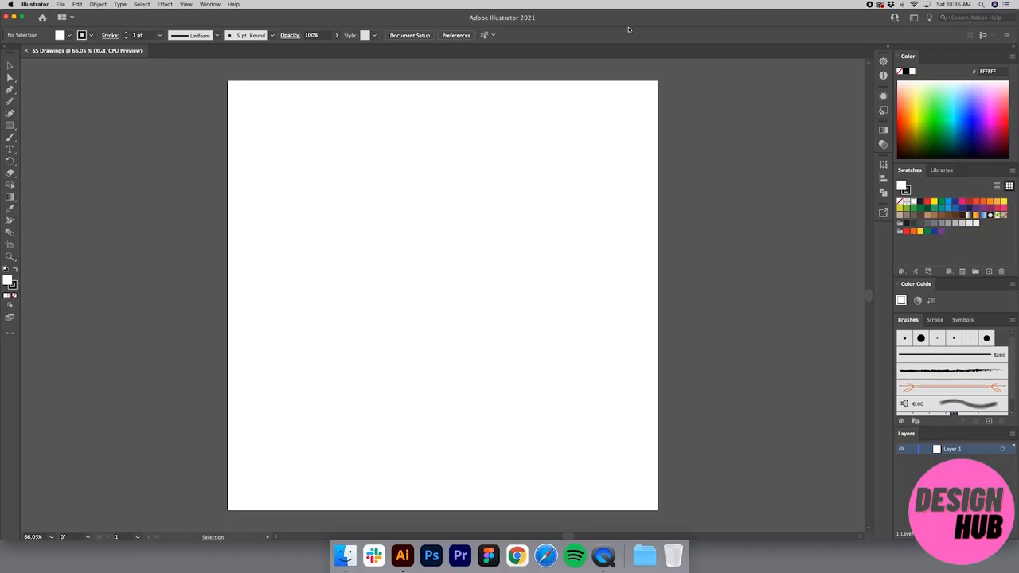
Place the desktop image sketch.jpg onto the artboard at its full size.
{"action": "left_click", "coordinate": [61, 5]}
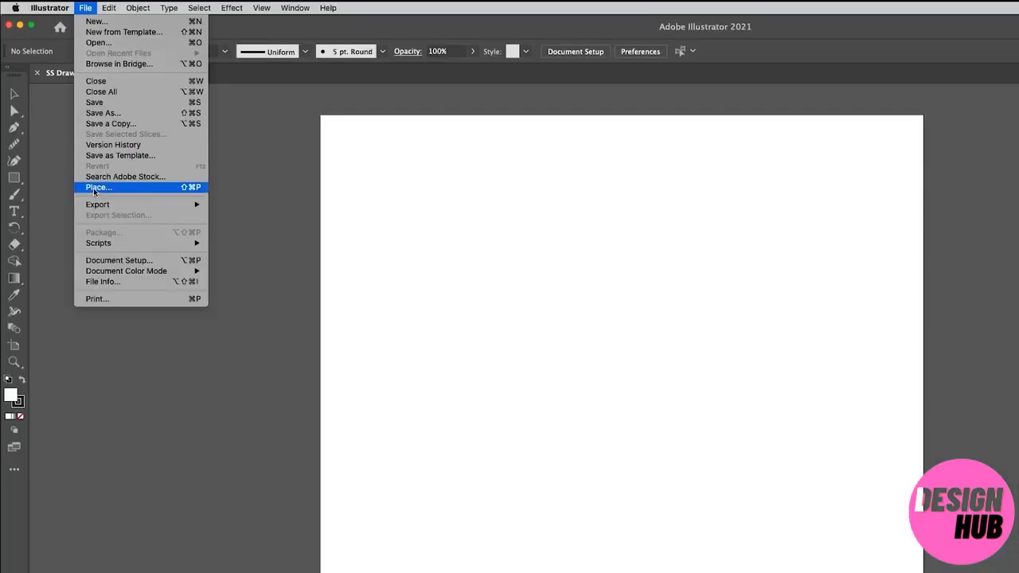
{"action": "left_click", "coordinate": [65, 132]}
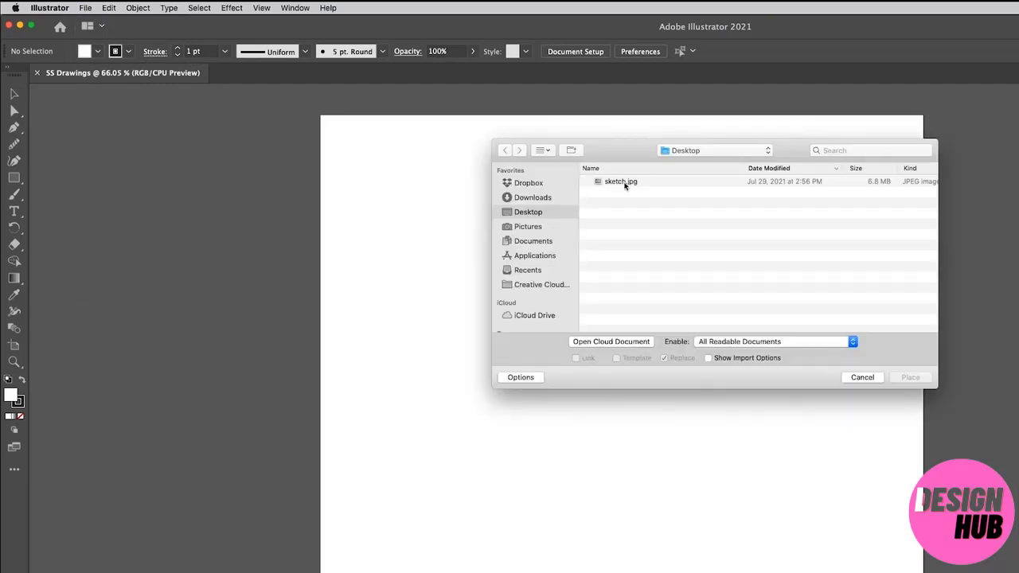
{"action": "left_click", "coordinate": [626, 184]}
{"action": "left_click", "coordinate": [910, 378]}
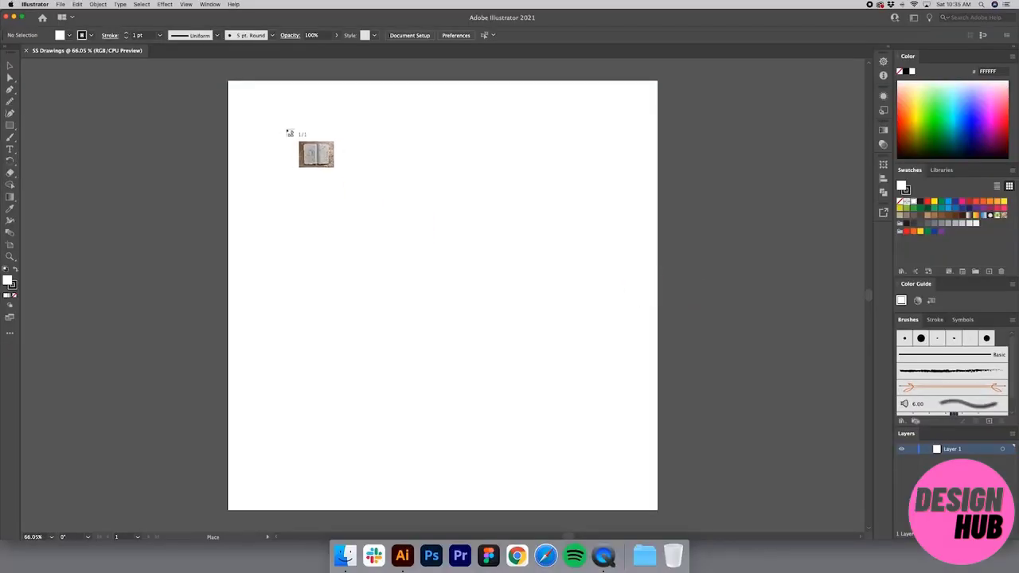
{"action": "left_click", "coordinate": [287, 129]}
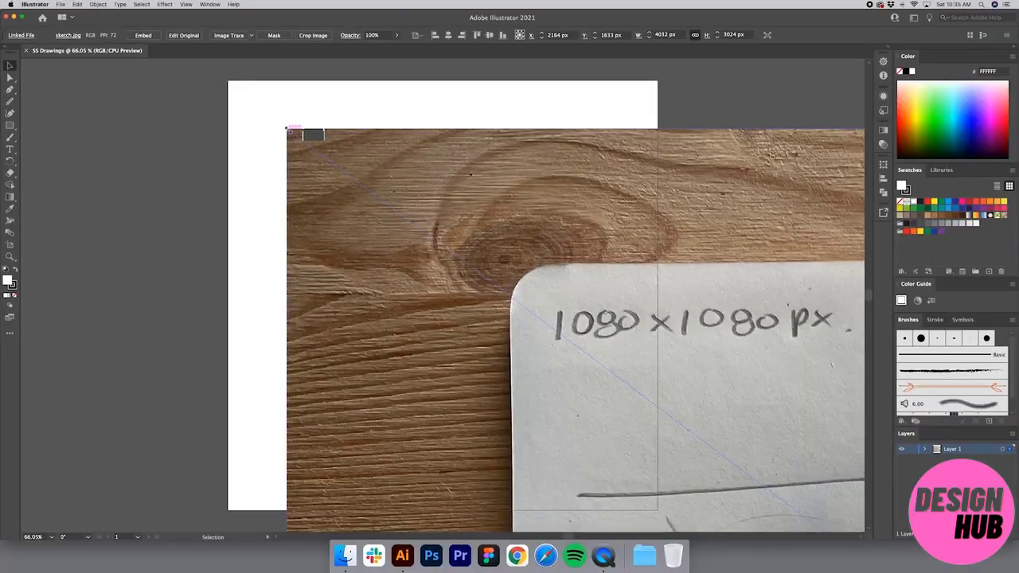
Move the placed sketch photo so the suitcase frame on its left page lies over the artboard.
{"action": "key", "text": "z"}
{"action": "left_click", "coordinate": [490, 243], "text": "alt"}
{"action": "left_click", "coordinate": [490, 244], "text": "alt"}
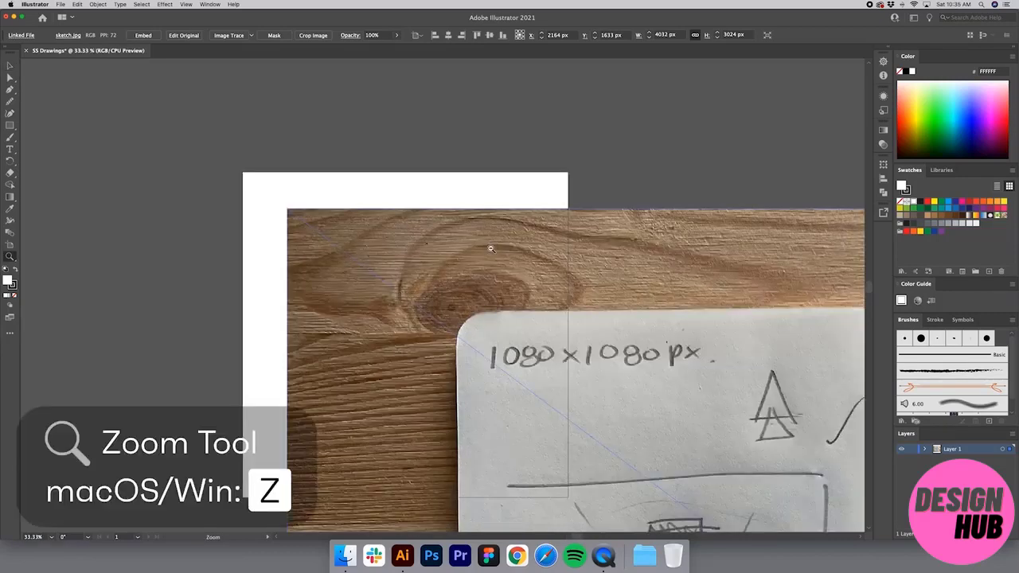
{"action": "left_click", "coordinate": [488, 307], "text": "alt"}
{"action": "left_click", "coordinate": [491, 314], "text": "alt"}
{"action": "key", "text": "v"}
{"action": "left_click_drag", "start_coordinate": [519, 345], "coordinate": [466, 277]}
{"action": "mouse_move", "coordinate": [552, 346]}
{"action": "left_mouse_down"}
{"action": "mouse_move", "coordinate": [525, 327]}
{"action": "mouse_move", "coordinate": [534, 340]}
{"action": "left_mouse_up"}
{"action": "left_click_drag", "start_coordinate": [448, 308], "coordinate": [447, 309]}
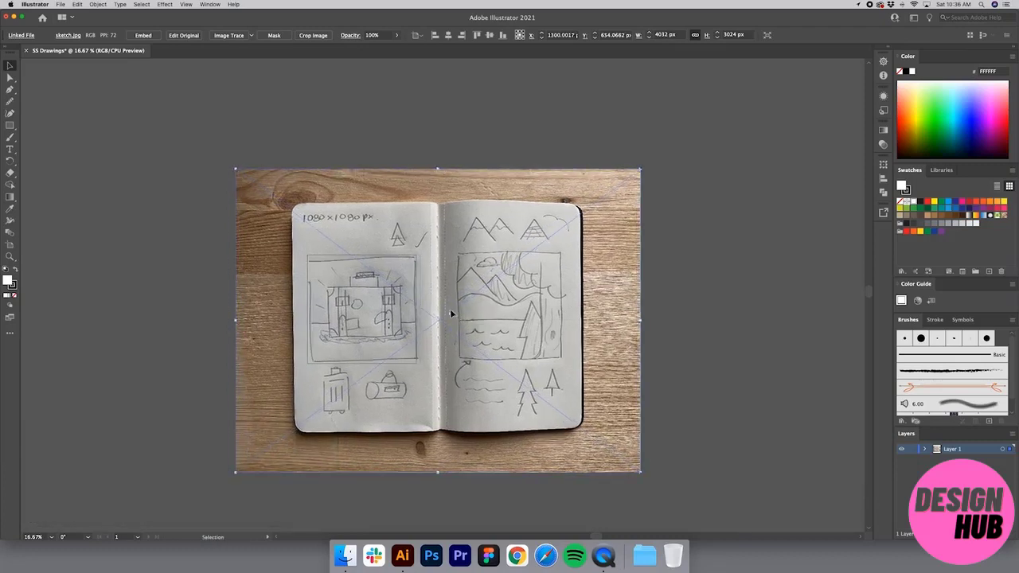
Enlarge the sketch photo to about 4194 x 3145 px so the suitcase frame matches the artboard, then deselect it.
{"action": "left_click_drag", "start_coordinate": [645, 170], "coordinate": [658, 156]}
{"action": "left_click_drag", "start_coordinate": [628, 193], "coordinate": [621, 198]}
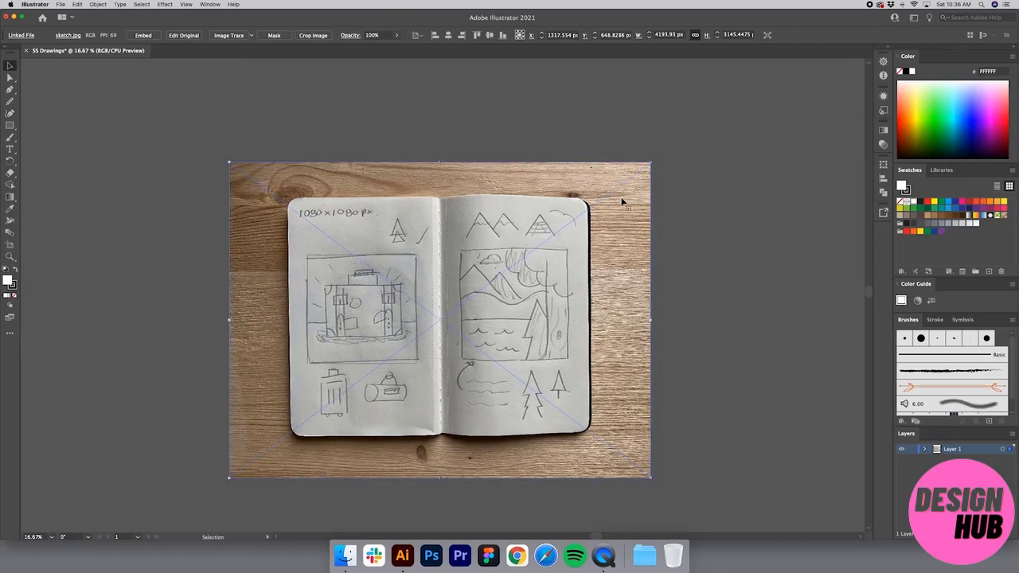
{"action": "left_click", "coordinate": [698, 321]}
Embed the linked sketch photo in the document.
{"action": "left_click", "coordinate": [514, 331]}
{"action": "key", "text": "z"}
{"action": "left_click", "coordinate": [400, 338]}
{"action": "left_click_drag", "start_coordinate": [434, 312], "coordinate": [408, 363]}
{"action": "key", "text": "v"}
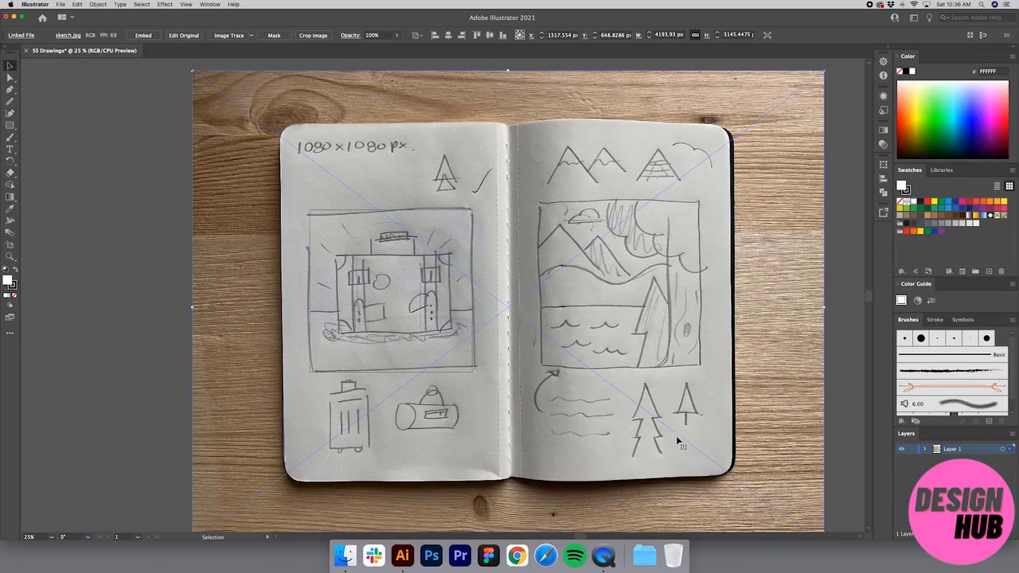
{"action": "left_click", "coordinate": [144, 37]}
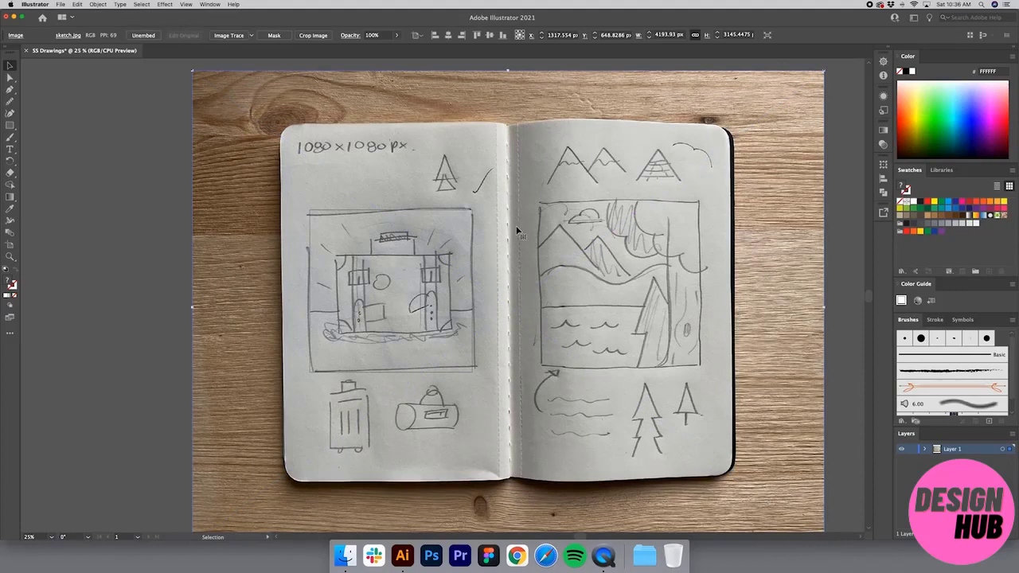
Draw a rectangle about 2898 x 2283 px covering both notebook pages in the photo.
{"action": "scroll", "coordinate": [518, 227], "scroll_direction": "right", "scroll_amount": 1}
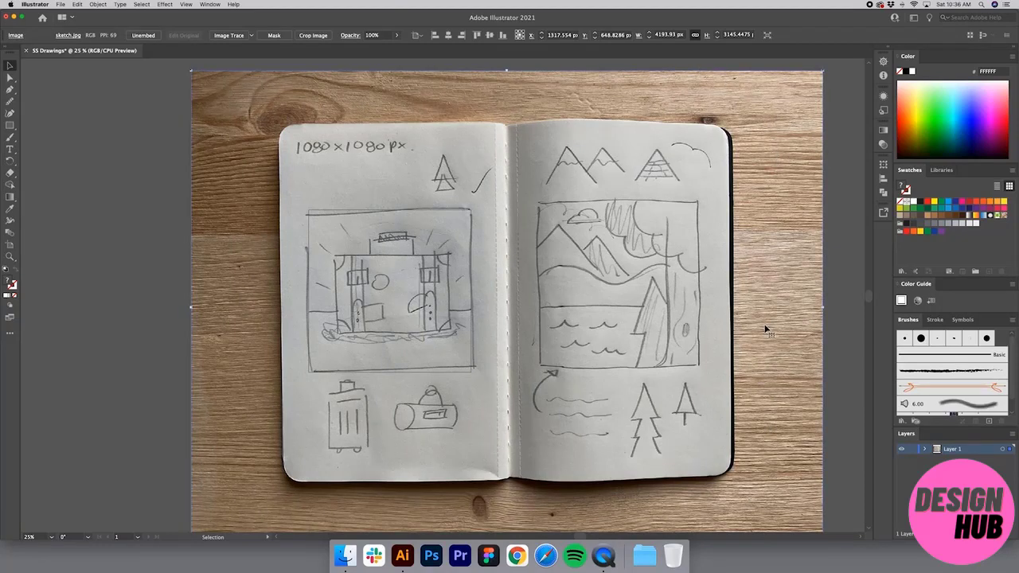
{"action": "key", "text": "m"}
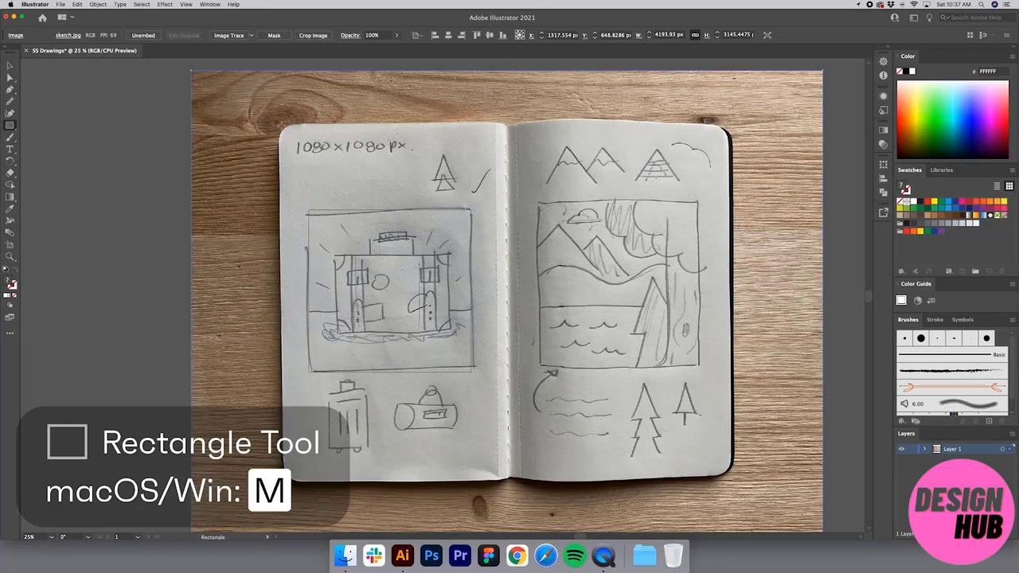
{"action": "left_click_drag", "start_coordinate": [284, 128], "coordinate": [723, 470]}
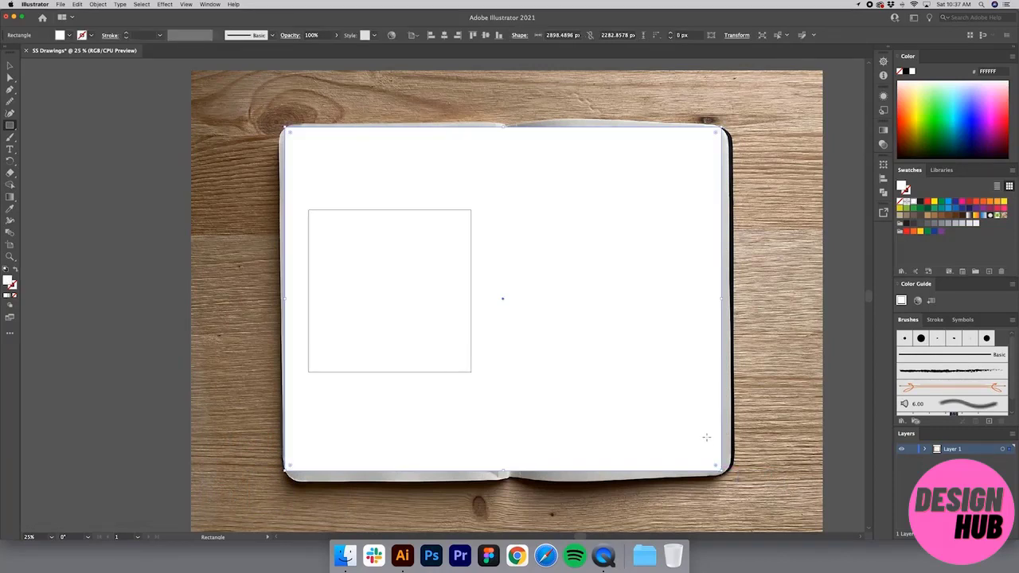
Make a clipping mask from the rectangle and the sketch photo to hide the wooden table.
{"action": "key", "text": "v"}
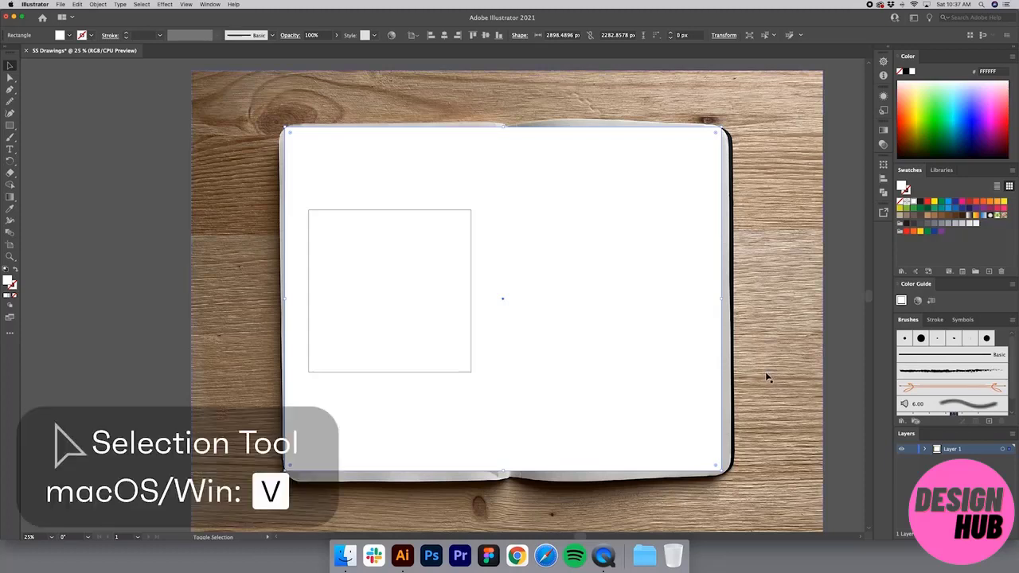
{"action": "left_click", "coordinate": [766, 376], "text": "shift"}
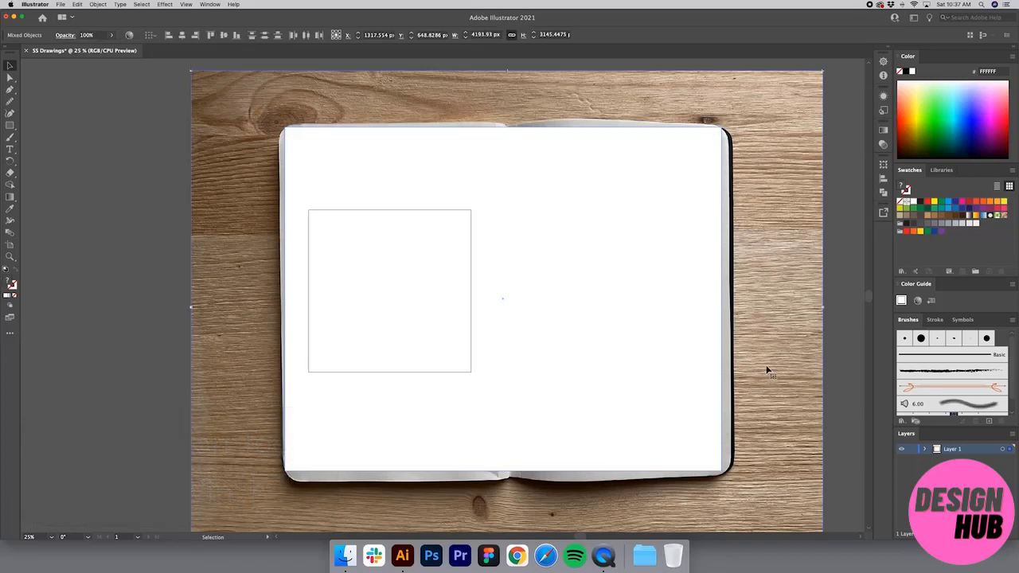
{"action": "right_click", "coordinate": [766, 370]}
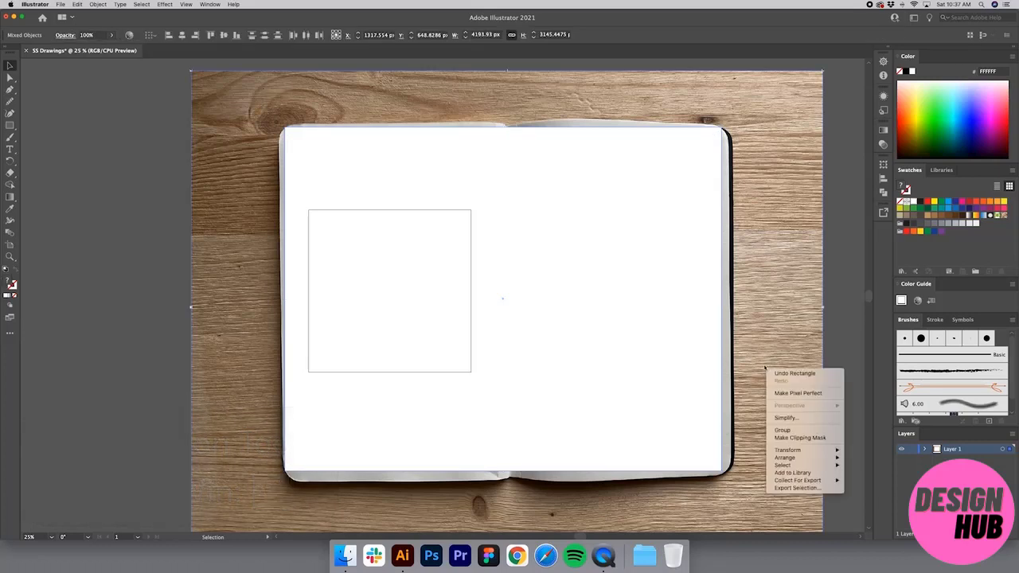
{"action": "left_click", "coordinate": [801, 438]}
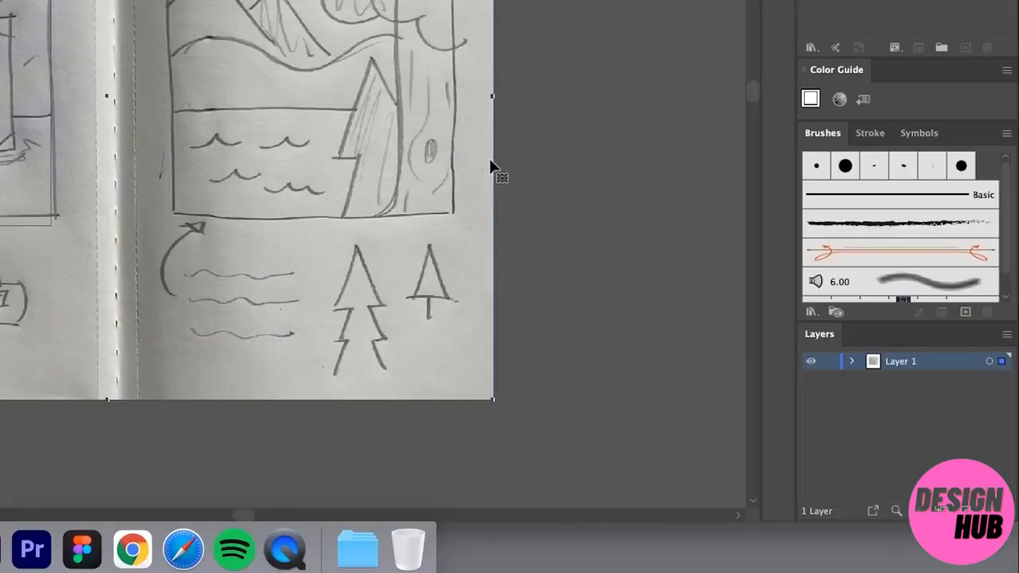
Rename Layer 1 to Sketch and lock the layer.
{"action": "double_click", "coordinate": [903, 361]}
{"action": "type", "text": "Sketch"}
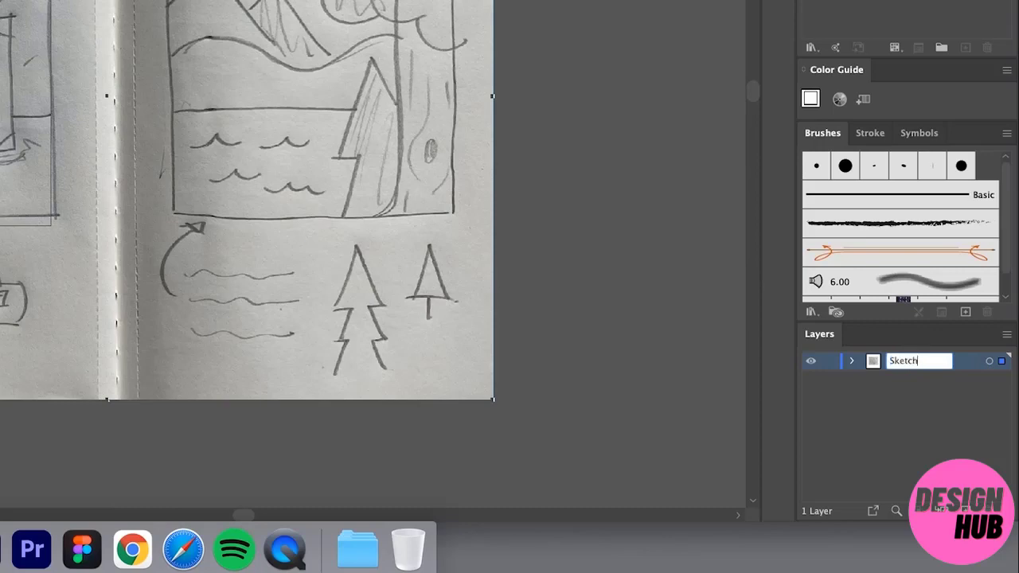
{"action": "key", "text": "Return"}
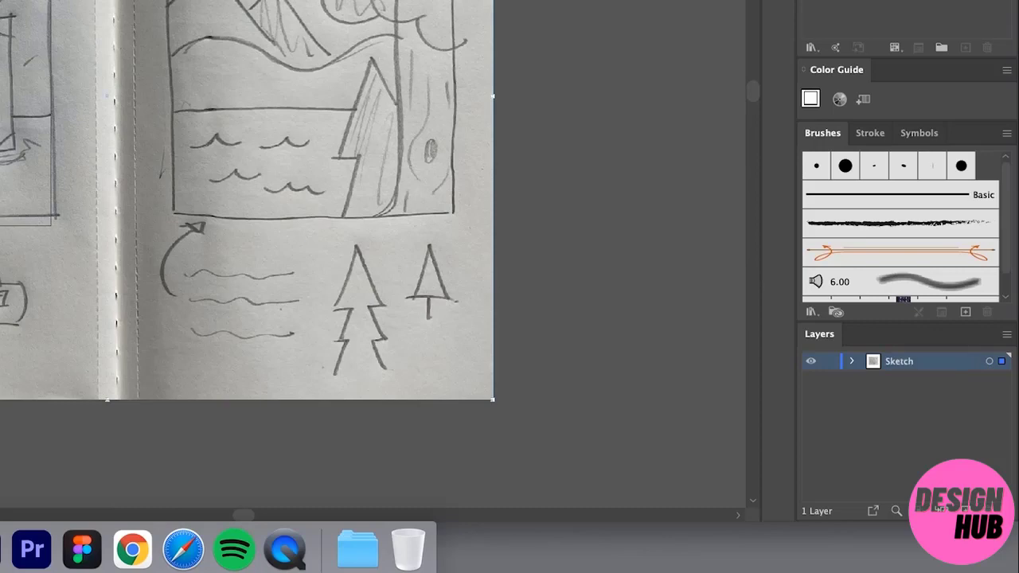
{"action": "left_click", "coordinate": [827, 363]}
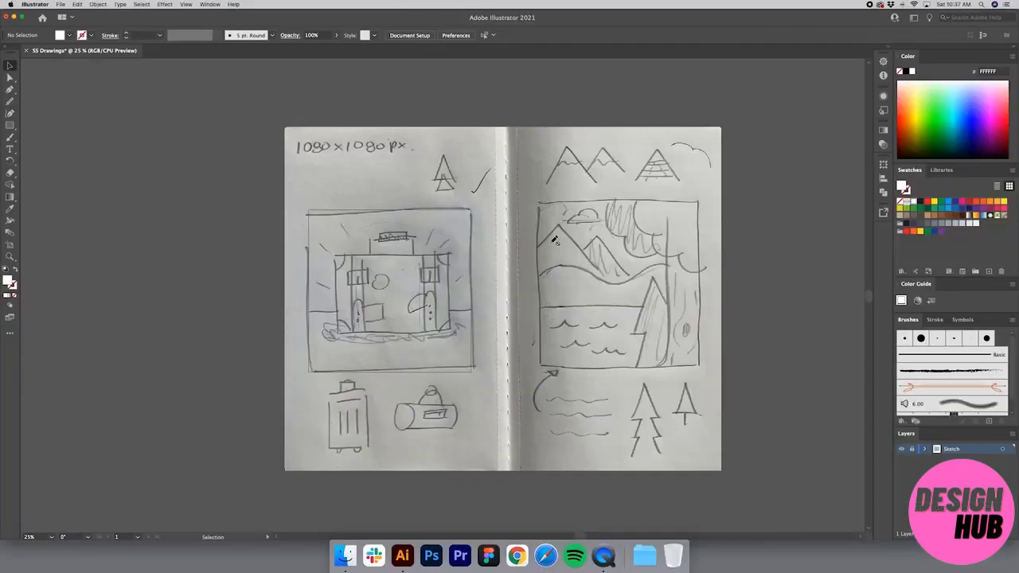
Show the list of artboards and rename Artboard 1 to Suitcase.
{"action": "key", "text": "z"}
{"action": "left_click", "coordinate": [372, 318]}
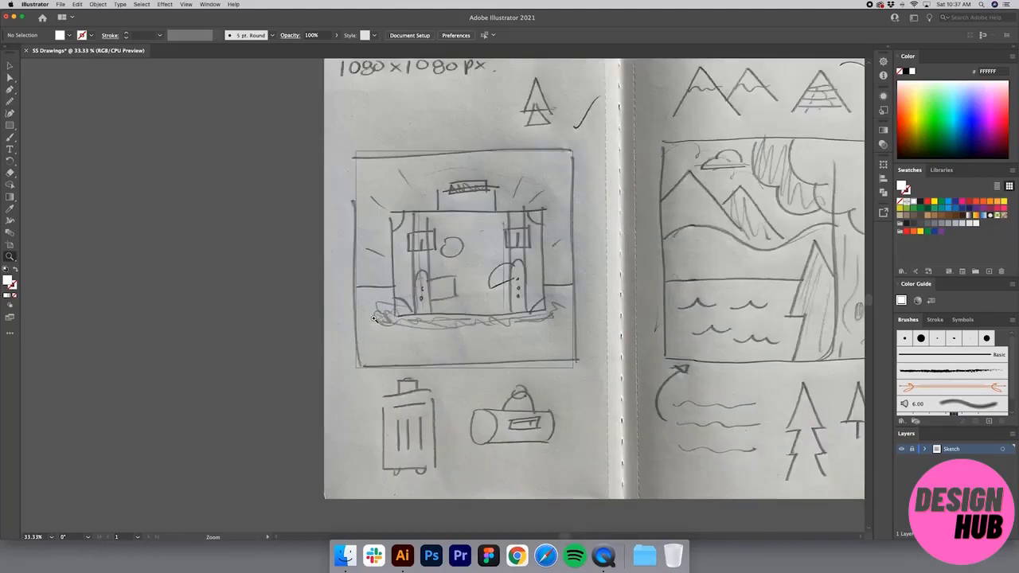
{"action": "scroll", "coordinate": [446, 322], "scroll_direction": "up", "scroll_amount": 2}
{"action": "key", "text": "v"}
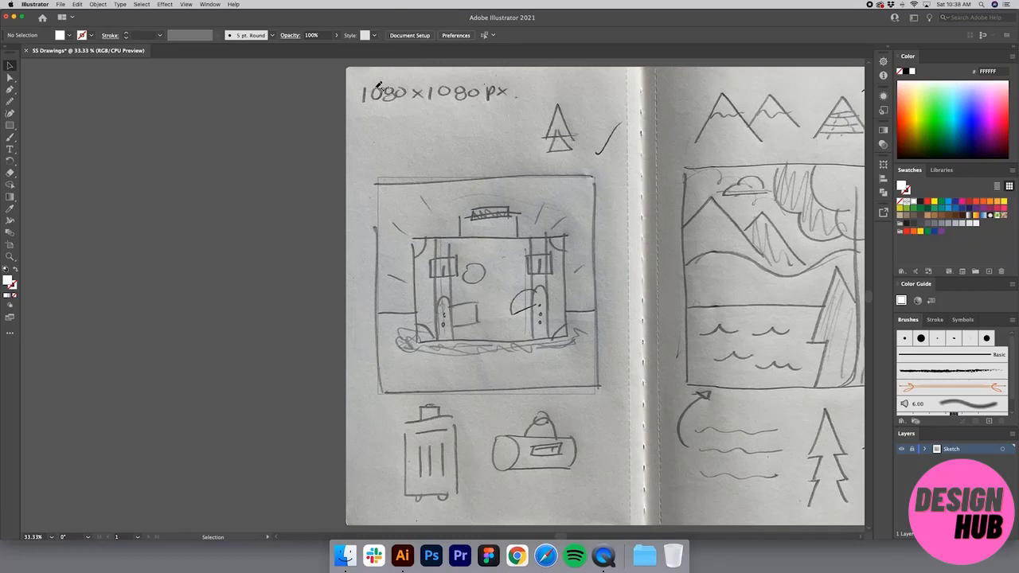
{"action": "left_click", "coordinate": [210, 5]}
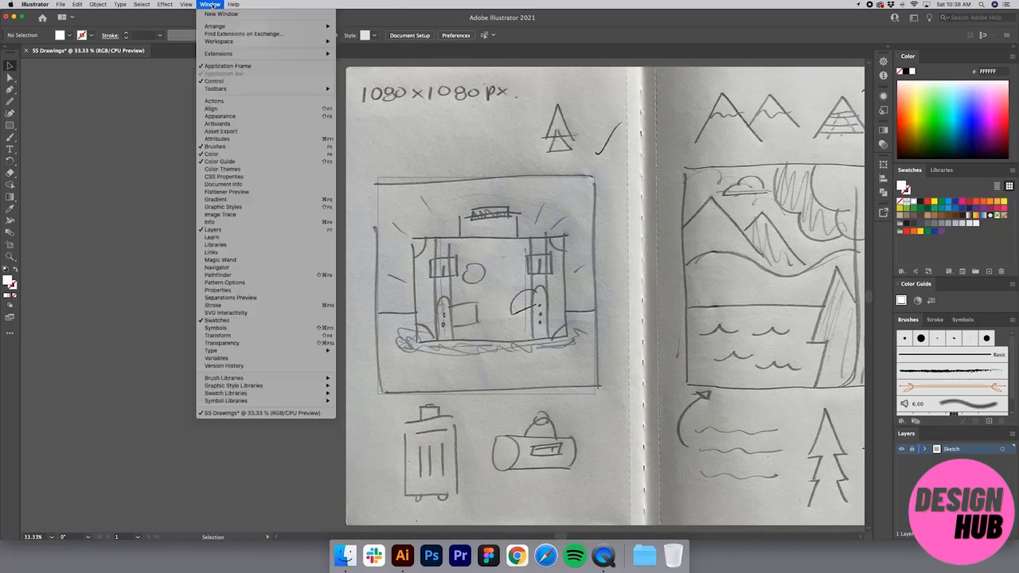
{"action": "left_click", "coordinate": [217, 124]}
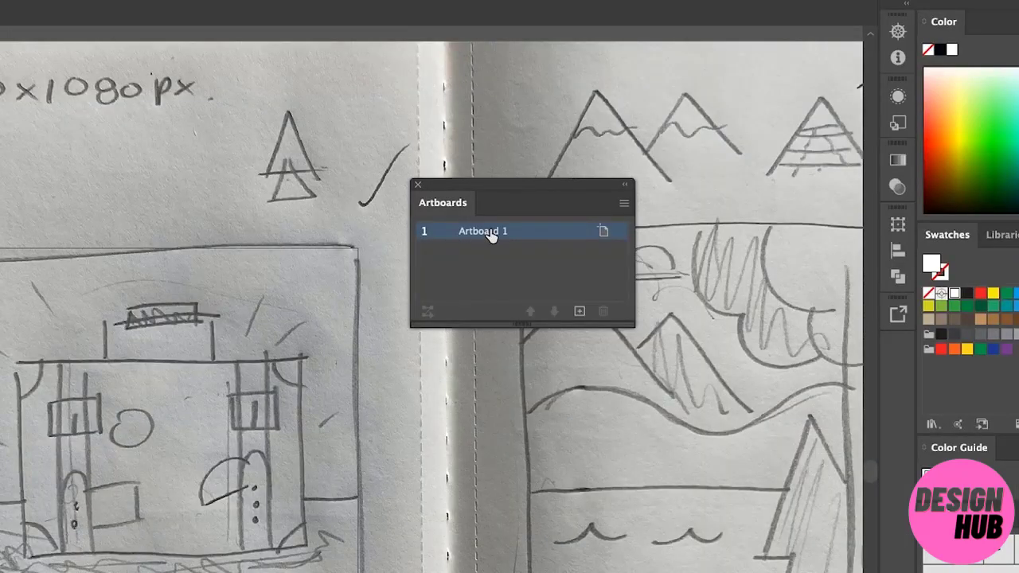
{"action": "double_click", "coordinate": [489, 229]}
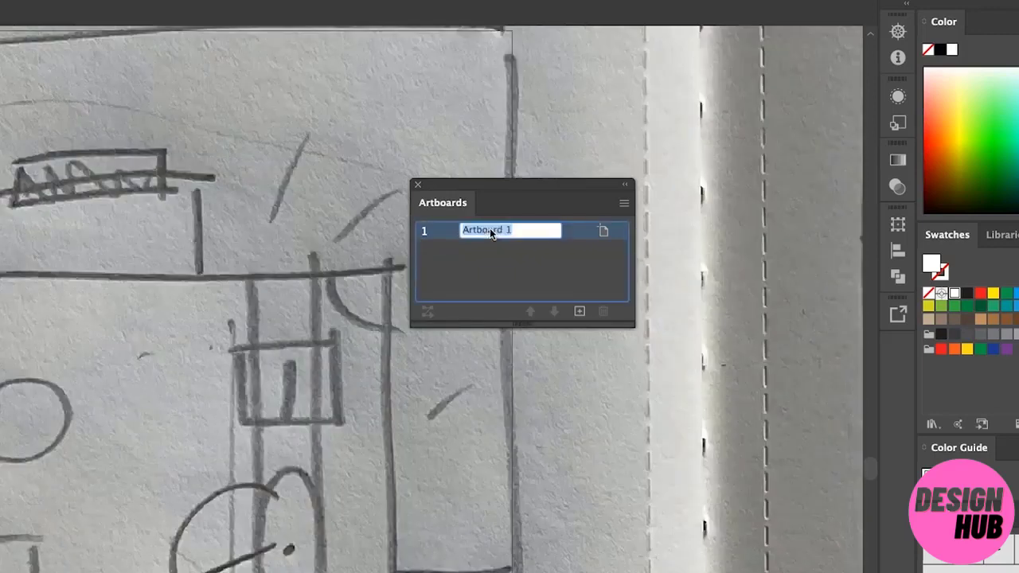
{"action": "type", "text": "Suitcase"}
{"action": "key", "text": "Return"}
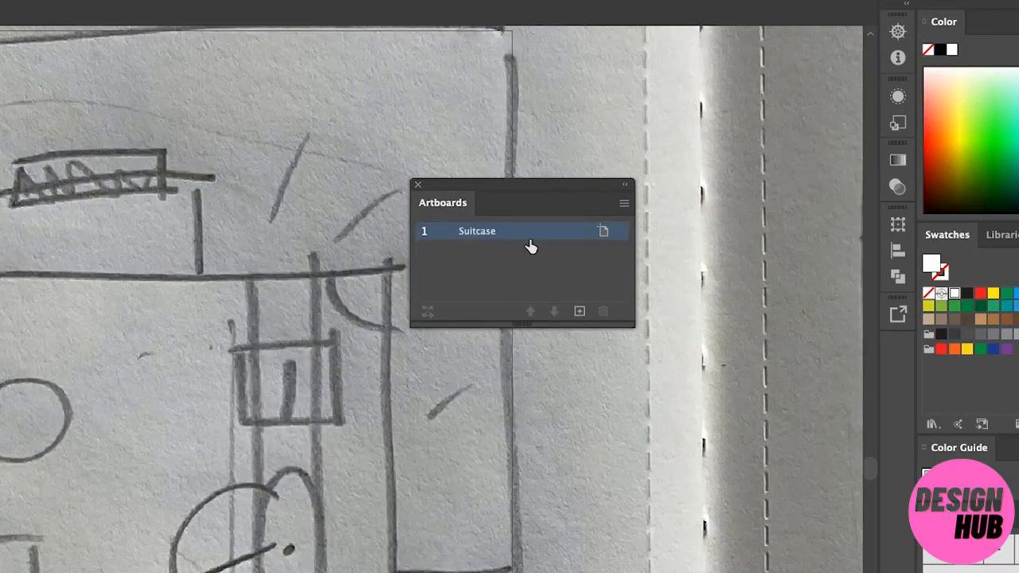
Add a second artboard, name it Landscape and close the artboard list.
{"action": "left_click", "coordinate": [578, 312]}
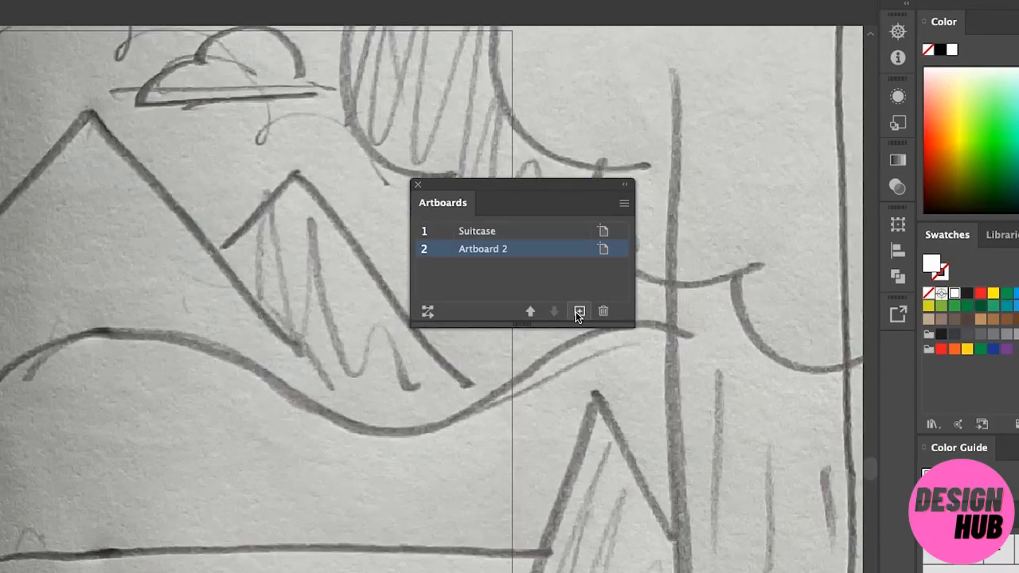
{"action": "double_click", "coordinate": [476, 249]}
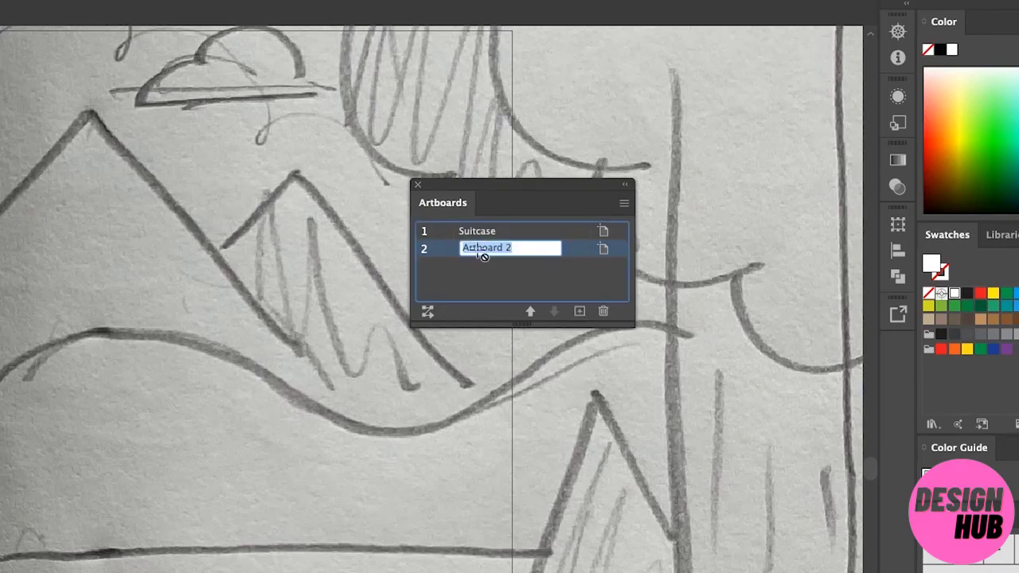
{"action": "type", "text": "Landscape"}
{"action": "key", "text": "Return"}
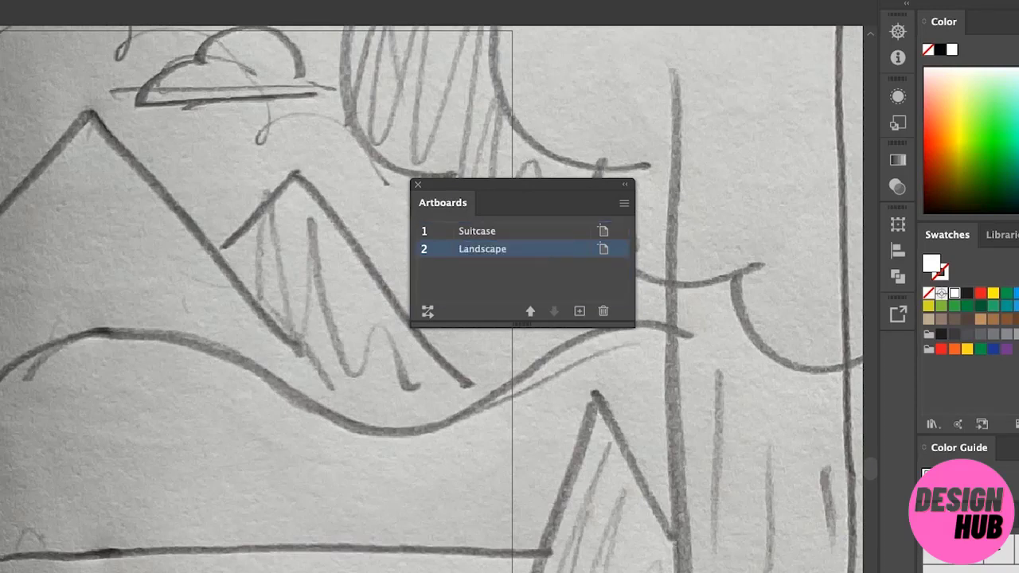
{"action": "left_click", "coordinate": [415, 186]}
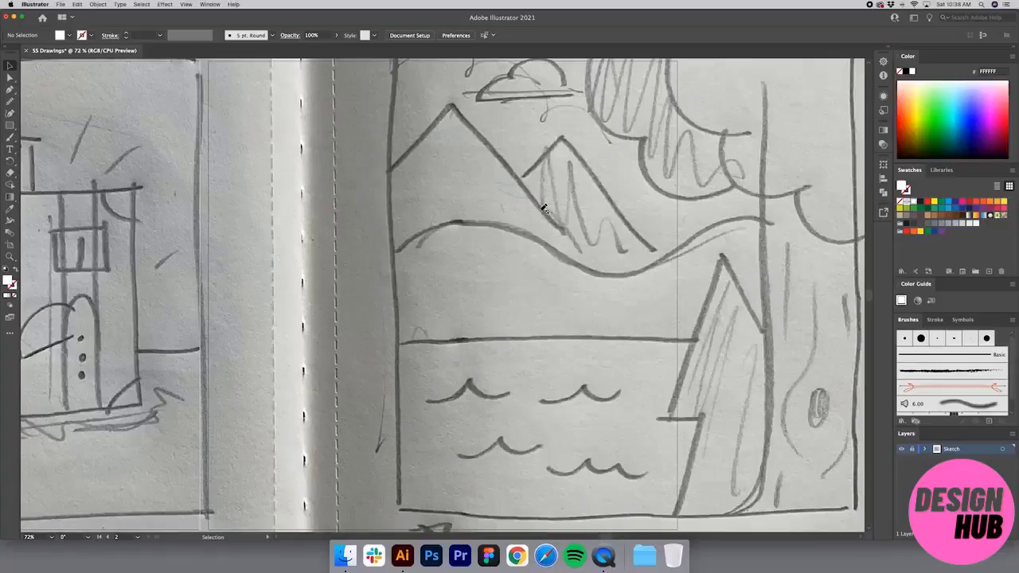
Move the Landscape artboard sideways to about X 2060 px so it frames the landscape sketch on the notebook's right page.
{"action": "key", "text": "z"}
{"action": "left_click", "coordinate": [525, 233], "text": "alt"}
{"action": "left_click", "coordinate": [503, 244], "text": "alt"}
{"action": "left_click", "coordinate": [467, 267], "text": "alt"}
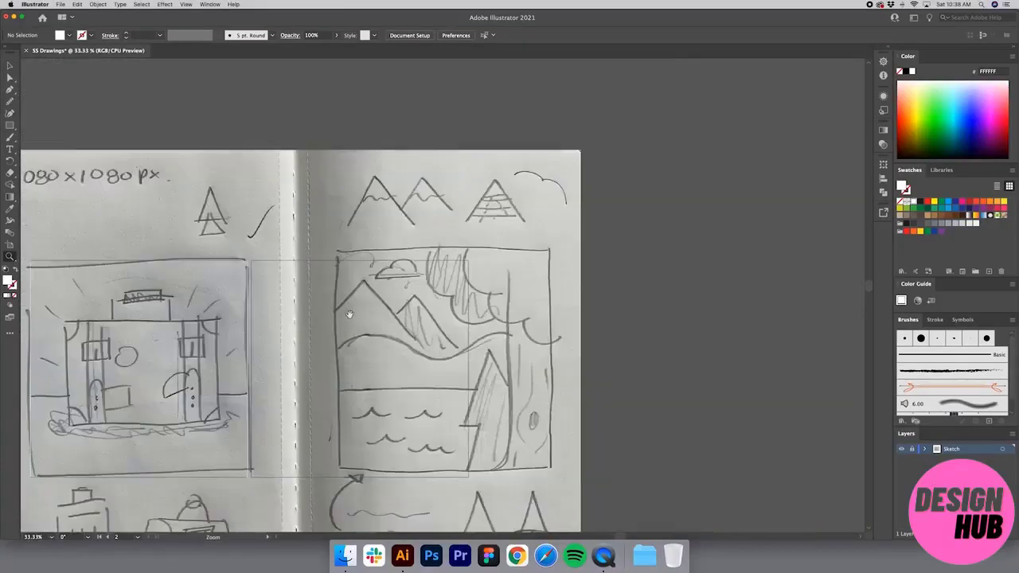
{"action": "left_click_drag", "start_coordinate": [313, 296], "coordinate": [441, 260]}
{"action": "key", "text": "v"}
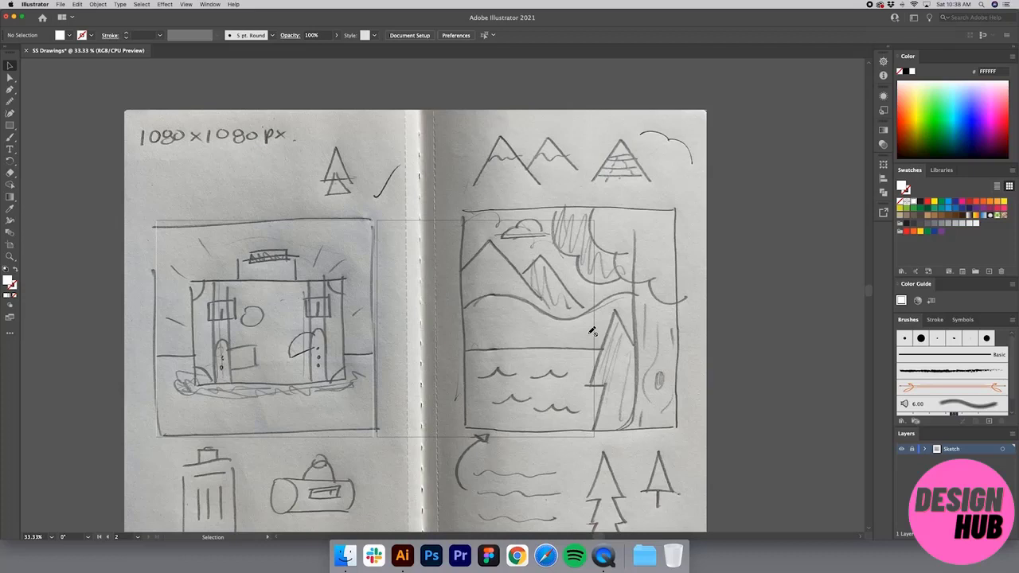
{"action": "key", "text": "shift+o"}
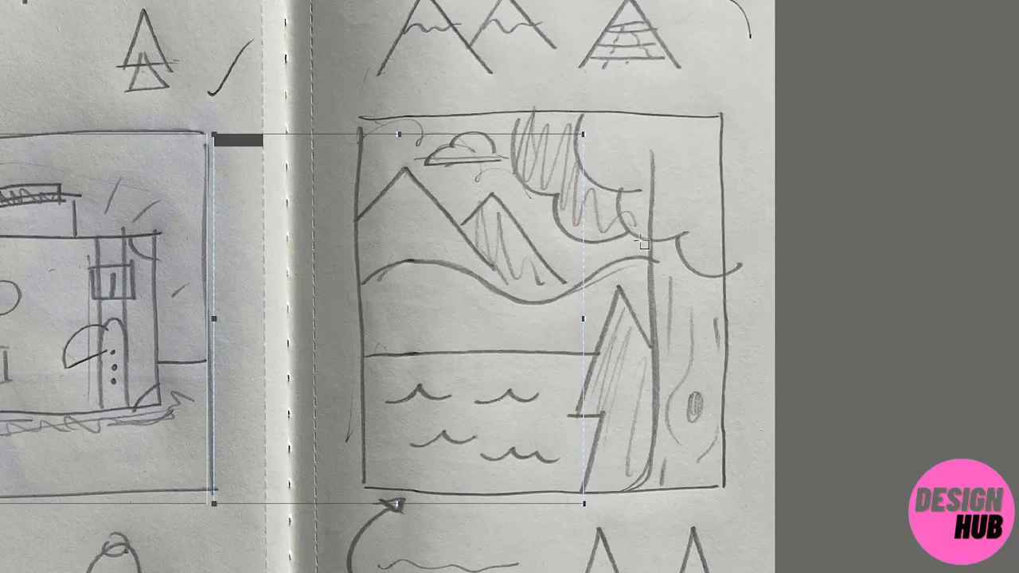
{"action": "mouse_move", "coordinate": [421, 318]}
{"action": "left_mouse_down"}
{"action": "mouse_move", "coordinate": [448, 289]}
{"action": "mouse_move", "coordinate": [553, 285]}
{"action": "mouse_move", "coordinate": [529, 323]}
{"action": "mouse_move", "coordinate": [517, 312]}
{"action": "mouse_move", "coordinate": [557, 309]}
{"action": "left_mouse_up"}
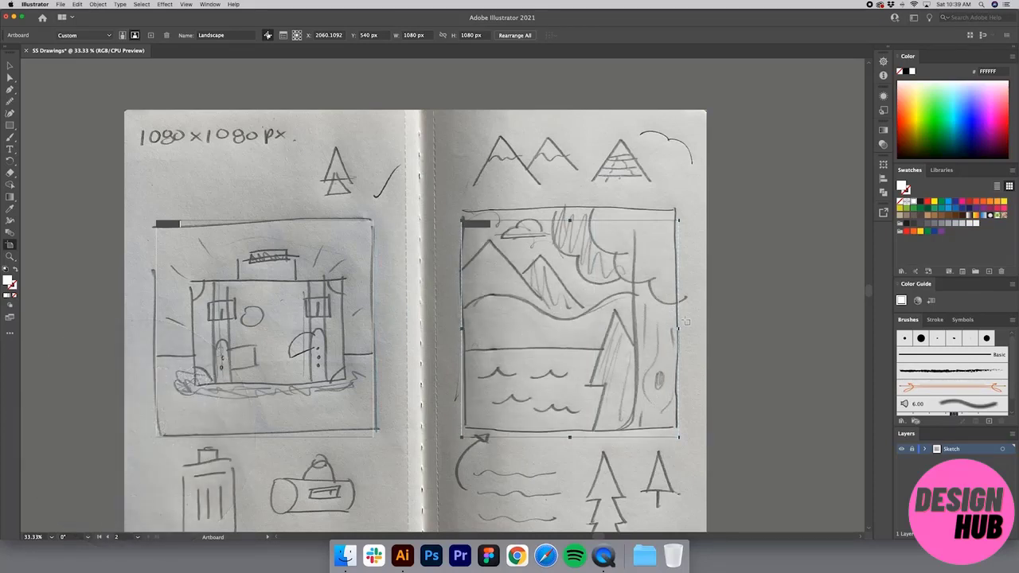
{"action": "key", "text": "v"}
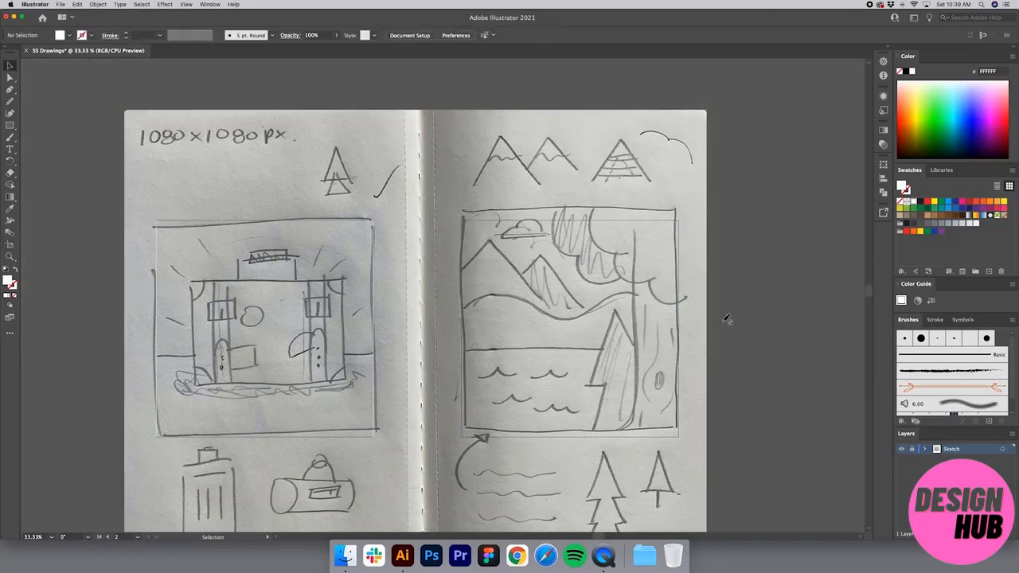
Save the document to the Desktop as SS Drawings.ai in Adobe Illustrator format.
{"action": "mouse_move", "coordinate": [442, 318]}
{"action": "left_mouse_down"}
{"action": "mouse_move", "coordinate": [481, 294]}
{"action": "mouse_move", "coordinate": [482, 278]}
{"action": "mouse_move", "coordinate": [551, 280]}
{"action": "left_mouse_up"}
{"action": "key", "text": "z"}
{"action": "left_click", "coordinate": [482, 278], "text": "alt"}
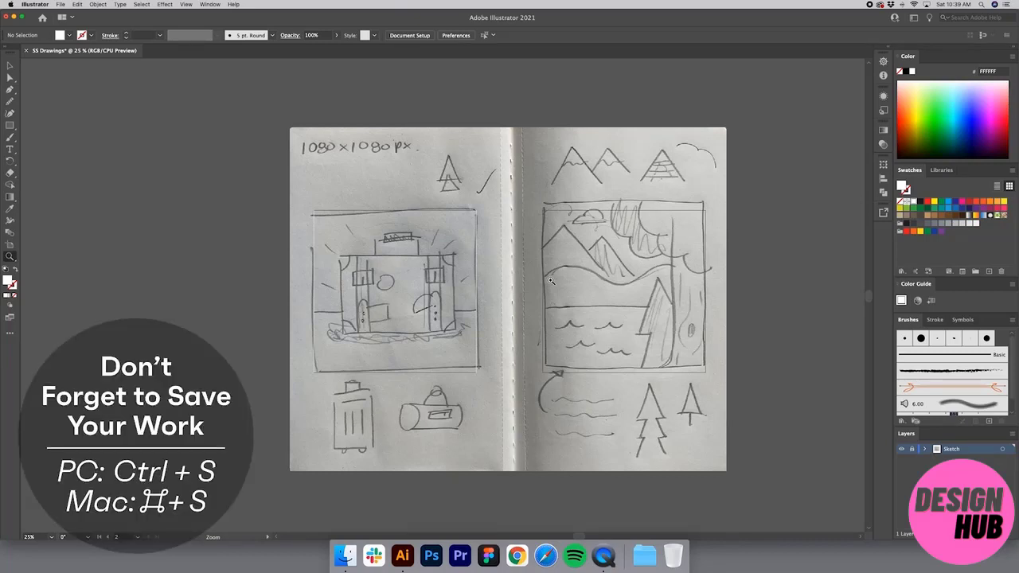
{"action": "left_click", "coordinate": [60, 4]}
{"action": "left_click", "coordinate": [73, 72]}
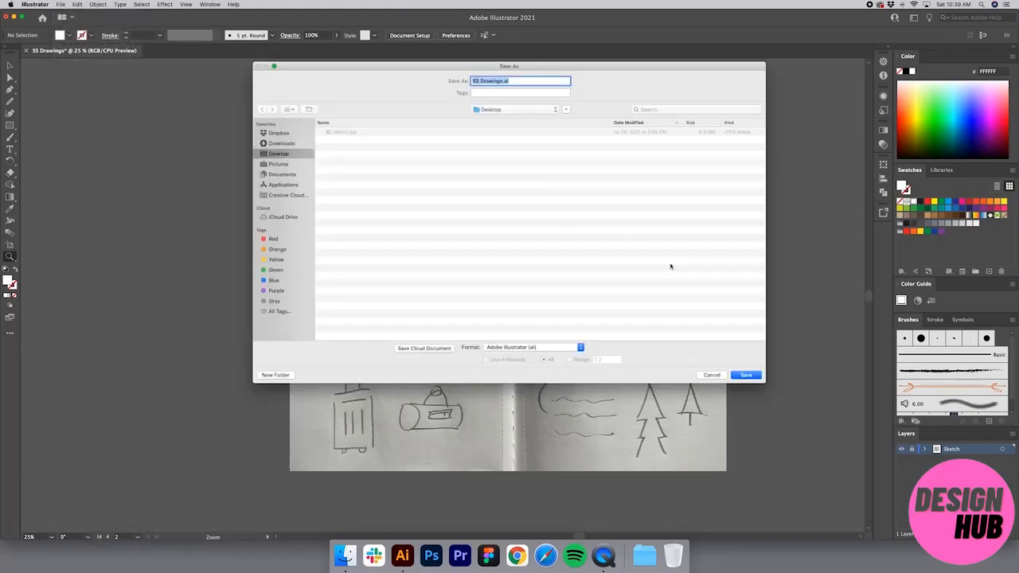
{"action": "left_click", "coordinate": [746, 375]}
{"action": "left_click", "coordinate": [746, 376]}
{"action": "left_click", "coordinate": [244, 353]}
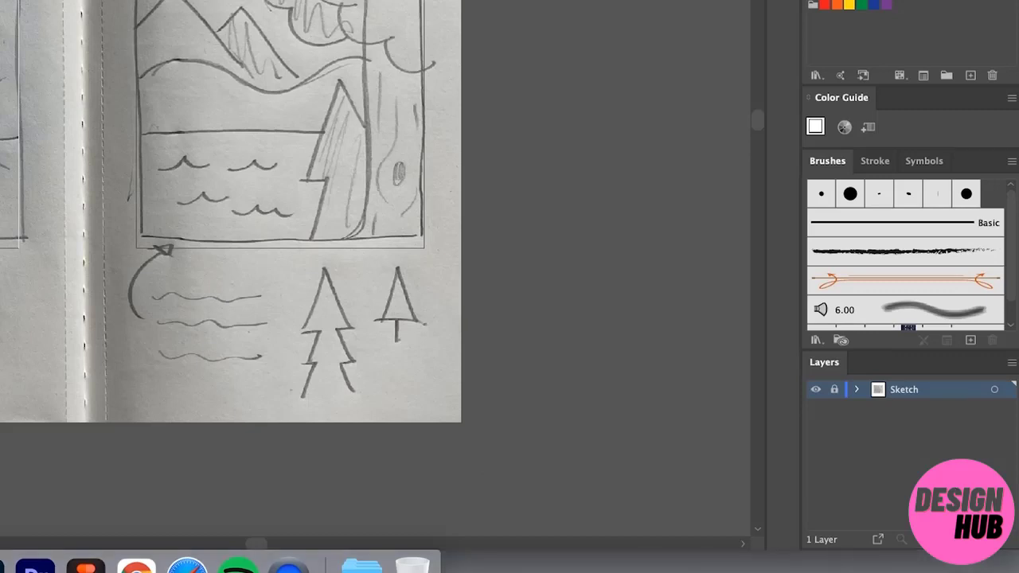
Create a new layer above Sketch and name it Landscape.
{"action": "key", "text": "super+l"}
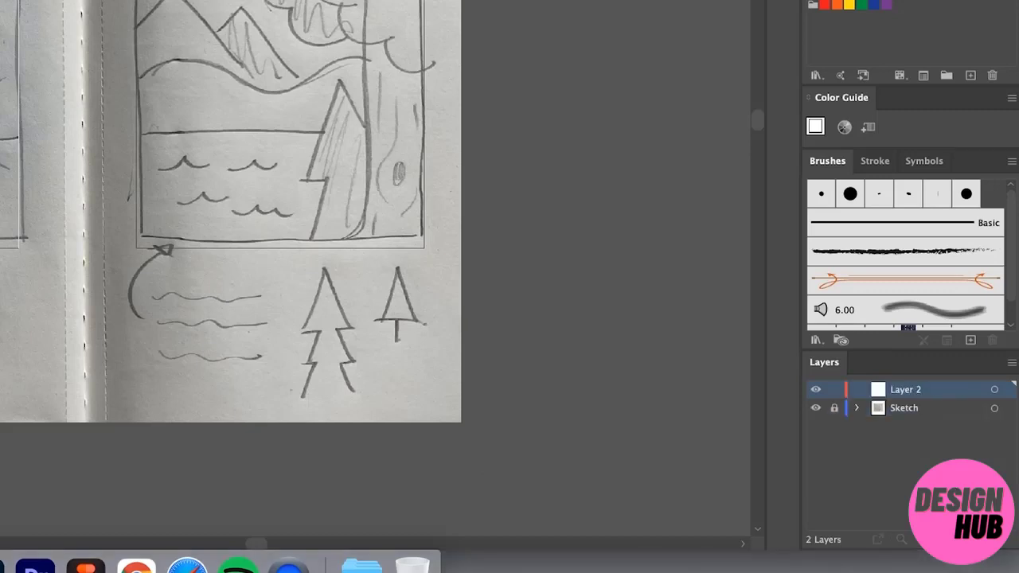
{"action": "double_click", "coordinate": [909, 390]}
{"action": "type", "text": "Landscao"}
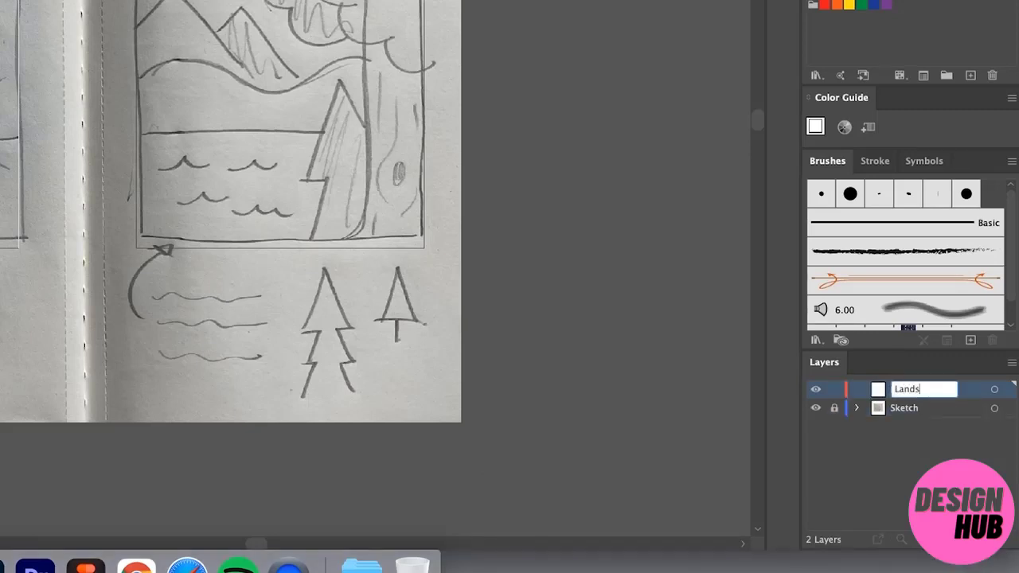
{"action": "key", "text": "BackSpace"}
{"action": "type", "text": "pe"}
{"action": "key", "text": "Return"}
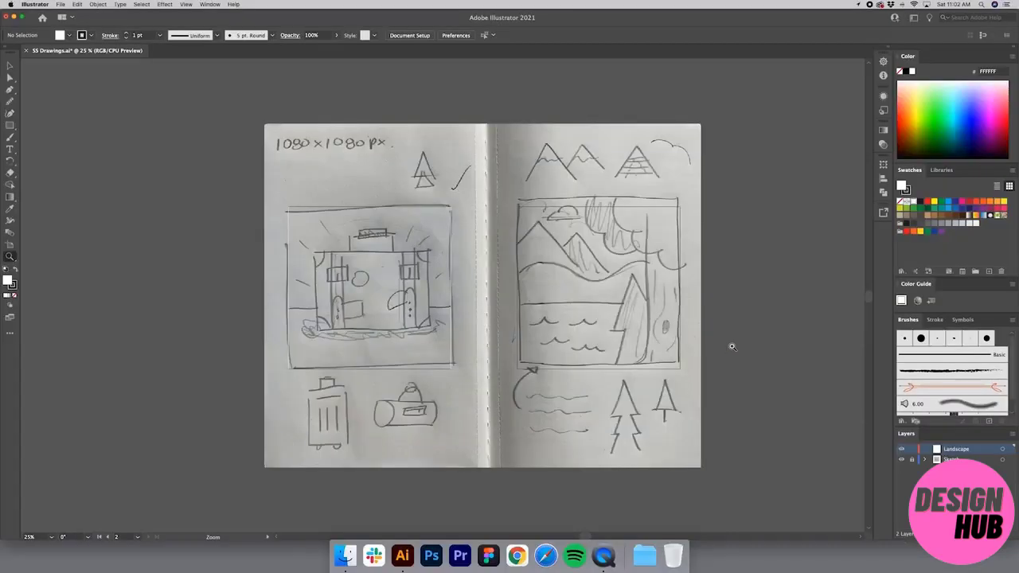
Draw a circle about 293 px wide over the upper foliage of the large tree in the landscape sketch.
{"action": "left_click", "coordinate": [586, 306]}
{"action": "left_click_drag", "start_coordinate": [441, 271], "coordinate": [537, 263]}
{"action": "left_click", "coordinate": [484, 278]}
{"action": "key", "text": "v"}
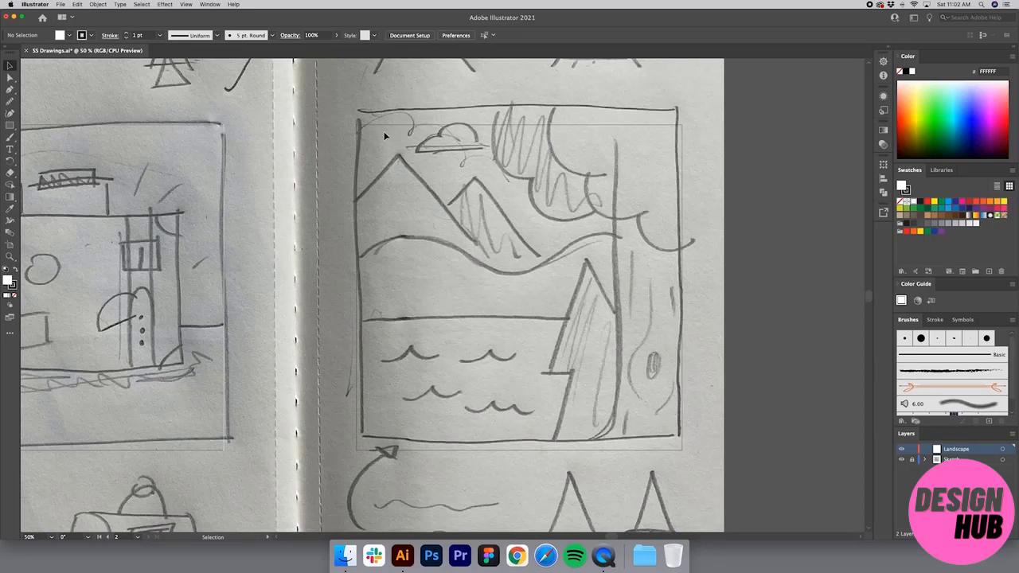
{"action": "scroll", "coordinate": [446, 144], "scroll_direction": "right", "scroll_amount": 1}
{"action": "key", "text": "l"}
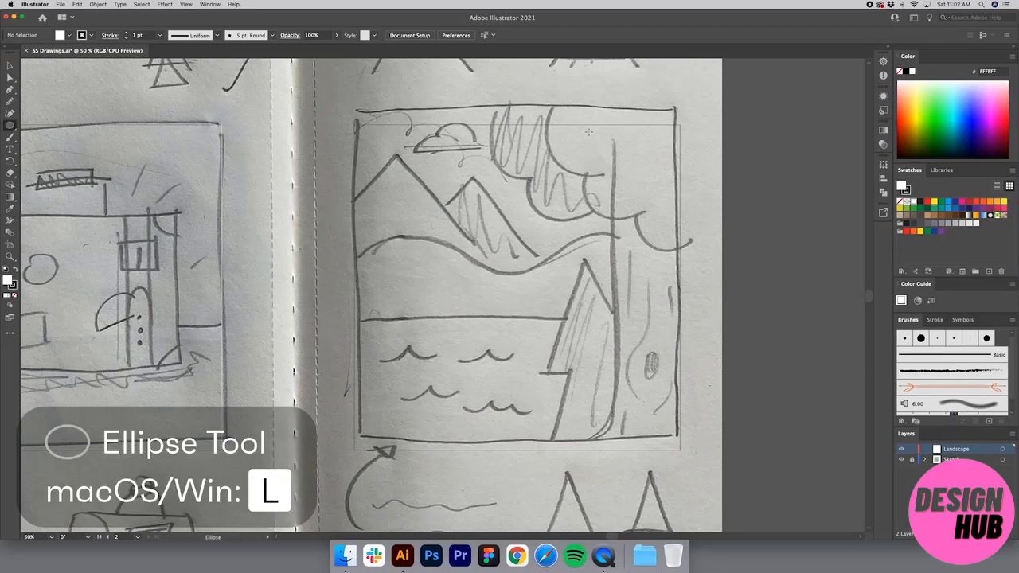
{"action": "left_click_drag", "start_coordinate": [589, 131], "coordinate": [613, 175]}
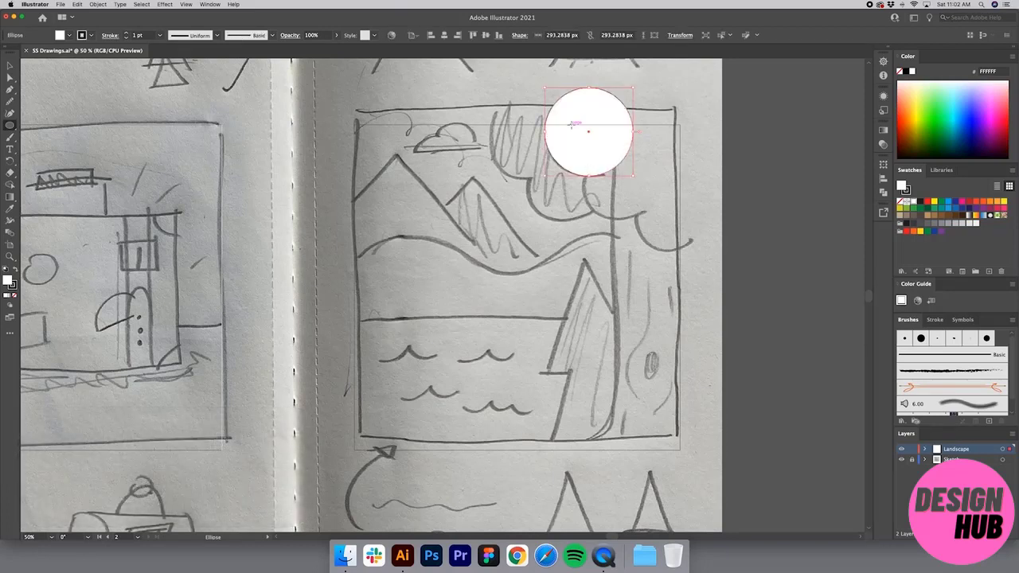
Remove the circle's stroke and fill it with green.
{"action": "left_click", "coordinate": [13, 287]}
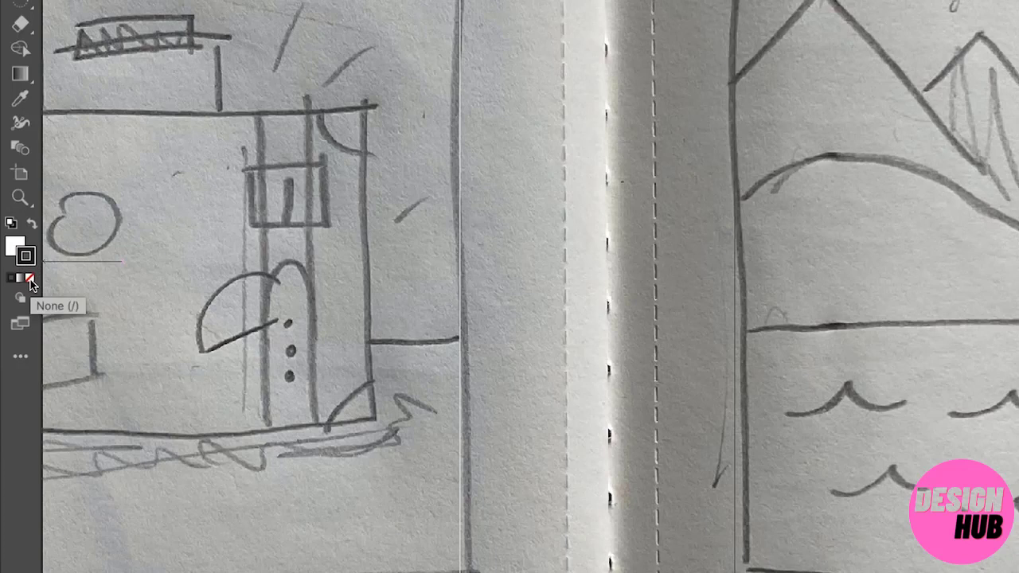
{"action": "left_click", "coordinate": [30, 279]}
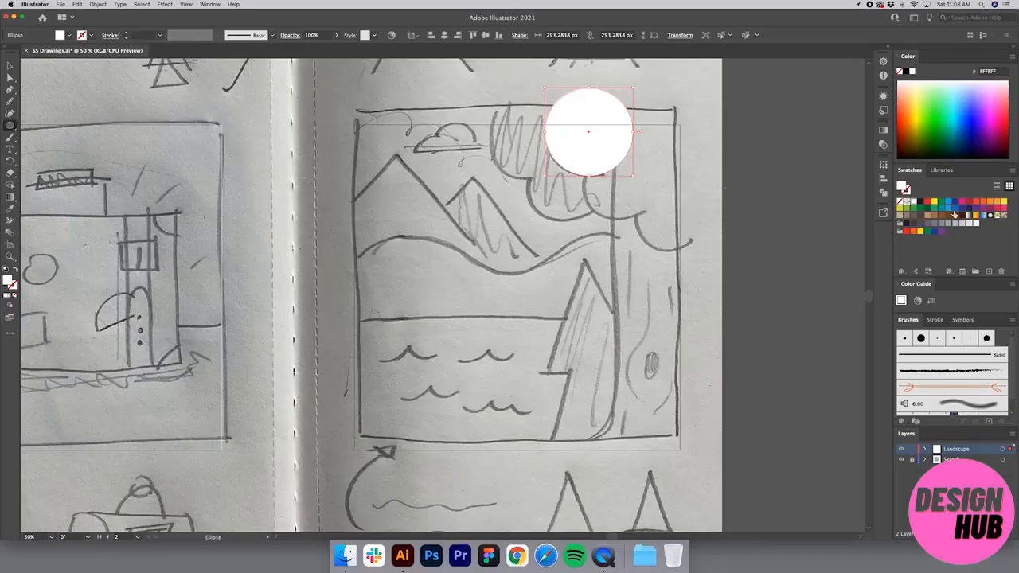
{"action": "left_click", "coordinate": [914, 209]}
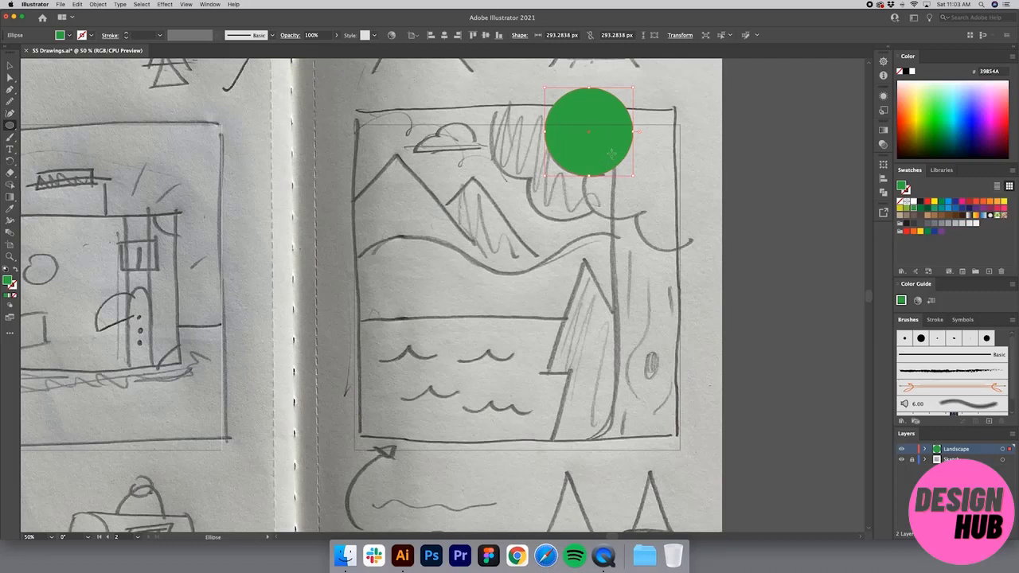
Build the tree crown from three copies of the green circle, enlarging the middle one to about 317 px and shrinking the lowest to fit the sketch.
{"action": "key", "text": "v"}
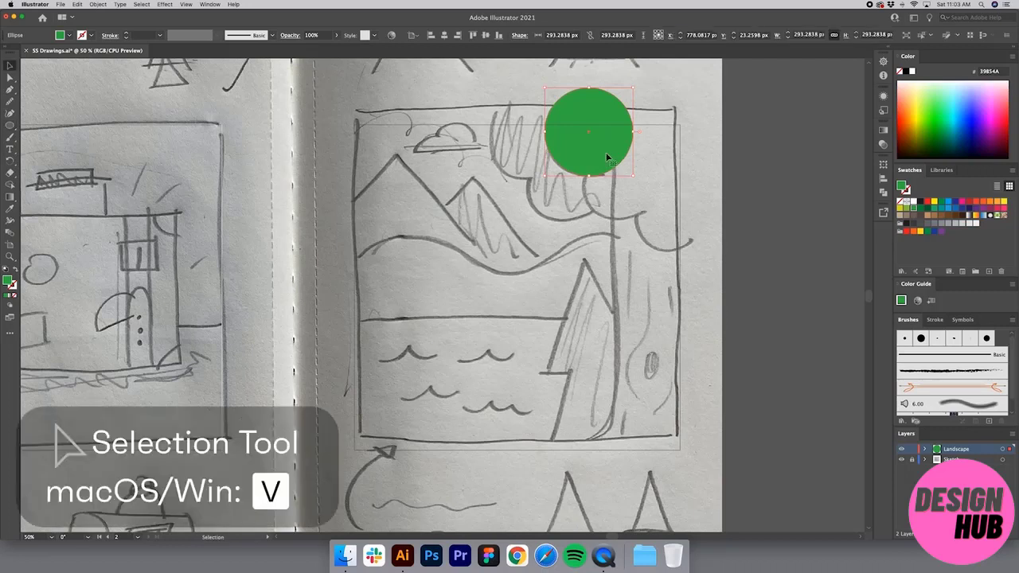
{"action": "left_click_drag", "start_coordinate": [601, 155], "coordinate": [688, 223]}
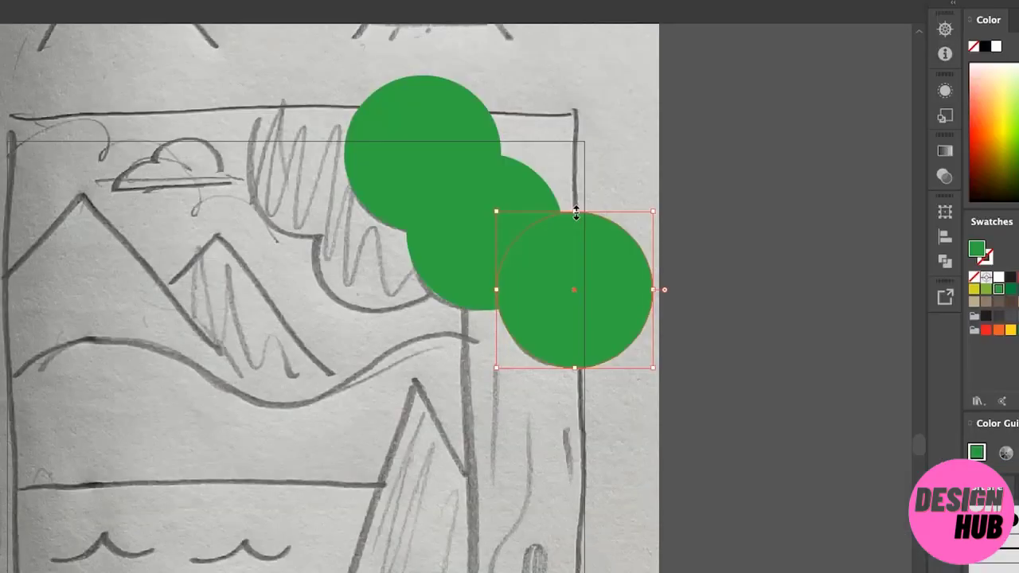
{"action": "left_click_drag", "start_coordinate": [576, 212], "coordinate": [573, 233]}
{"action": "left_click", "coordinate": [478, 208]}
{"action": "left_click_drag", "start_coordinate": [485, 155], "coordinate": [489, 141]}
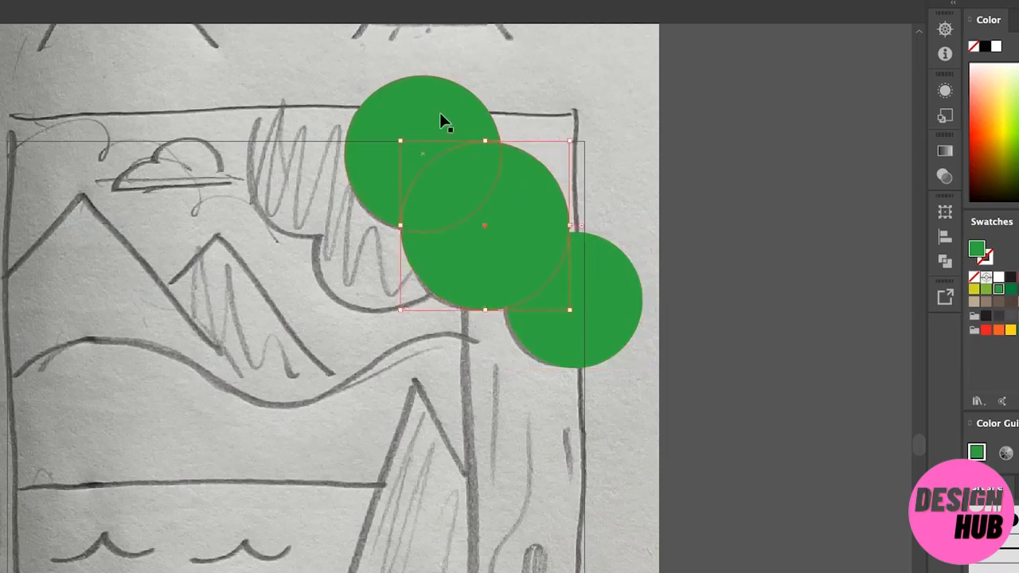
{"action": "left_click", "coordinate": [440, 112]}
{"action": "left_click", "coordinate": [437, 278]}
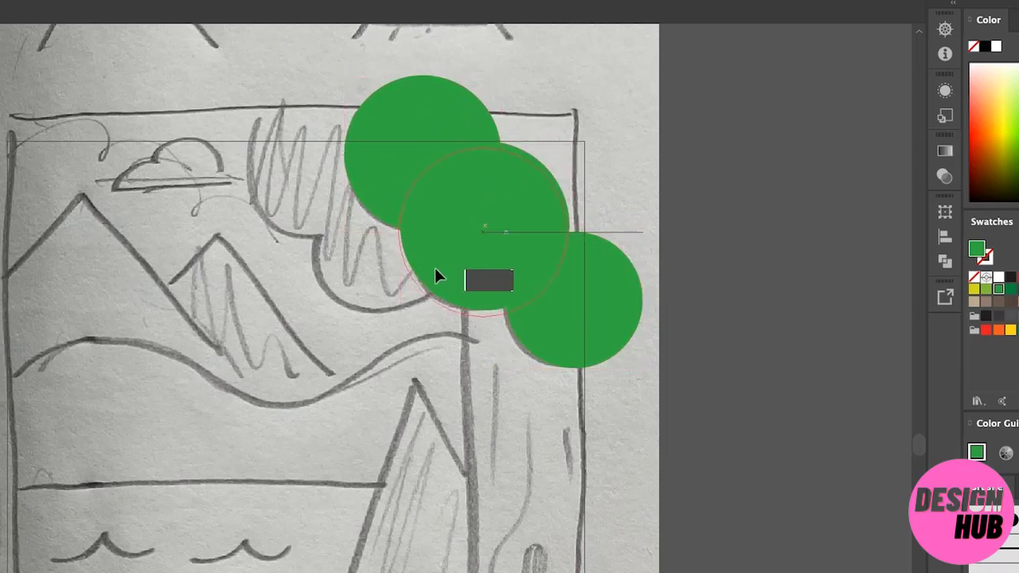
{"action": "left_click", "coordinate": [725, 187]}
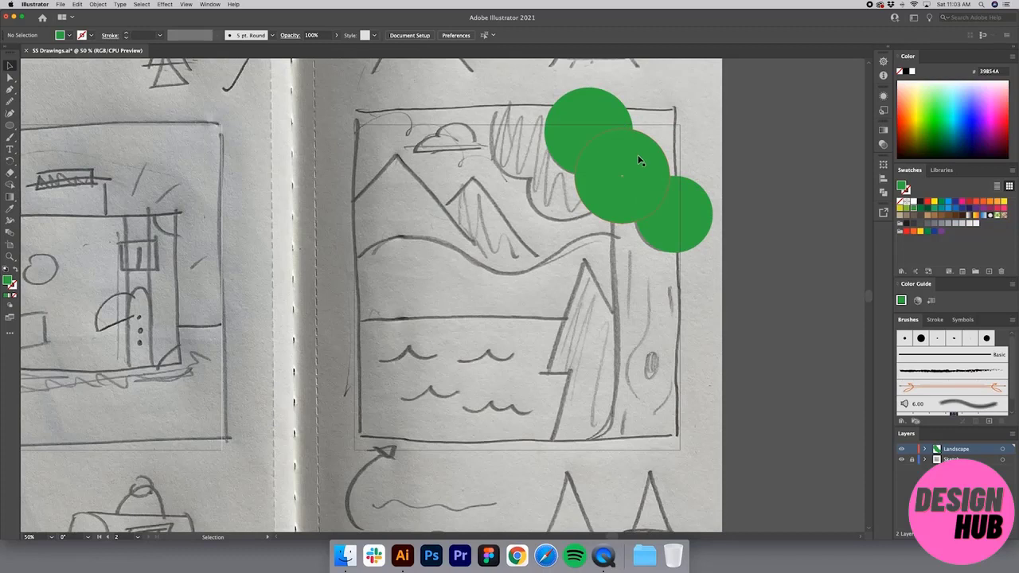
{"action": "left_click_drag", "start_coordinate": [637, 157], "coordinate": [673, 131]}
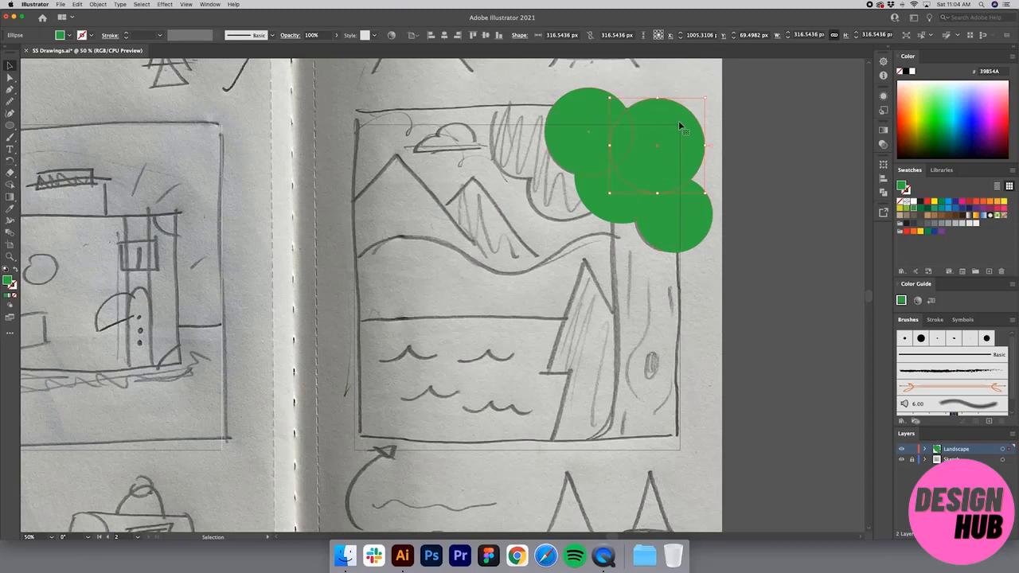
{"action": "left_click", "coordinate": [773, 136]}
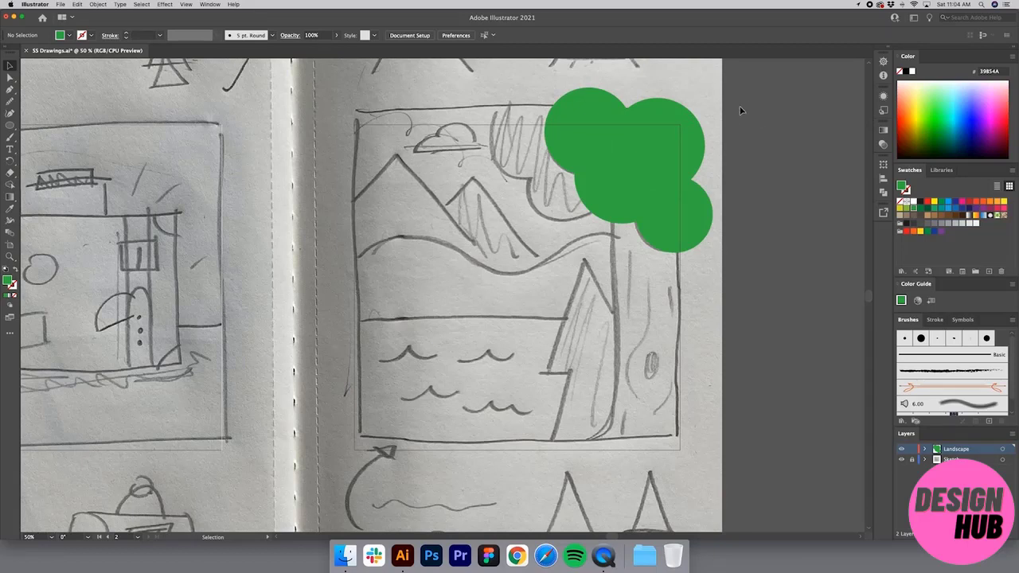
Unite all four green circles into a single tree crown shape with Pathfinder.
{"action": "key", "text": "super+a"}
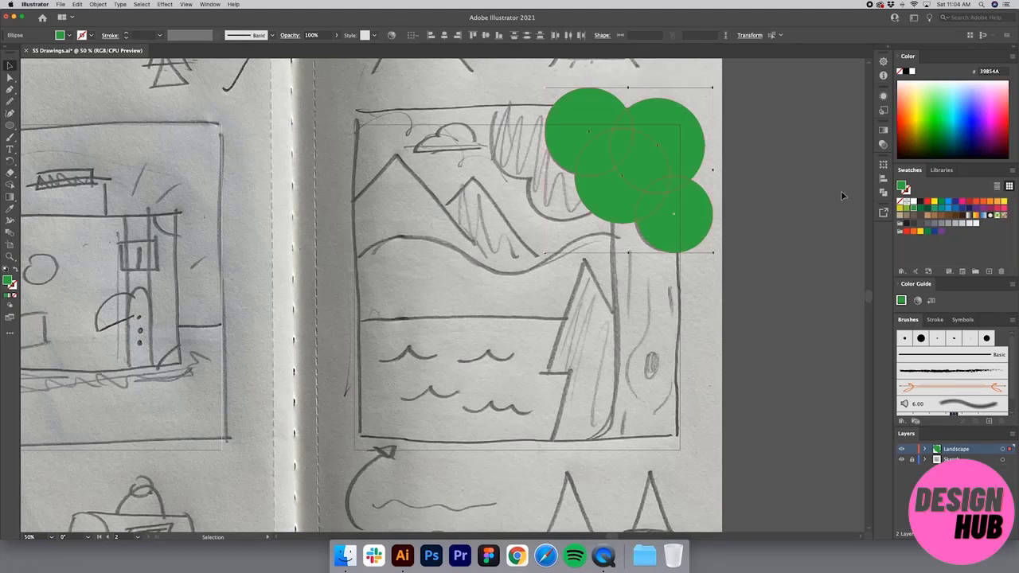
{"action": "left_click", "coordinate": [883, 194]}
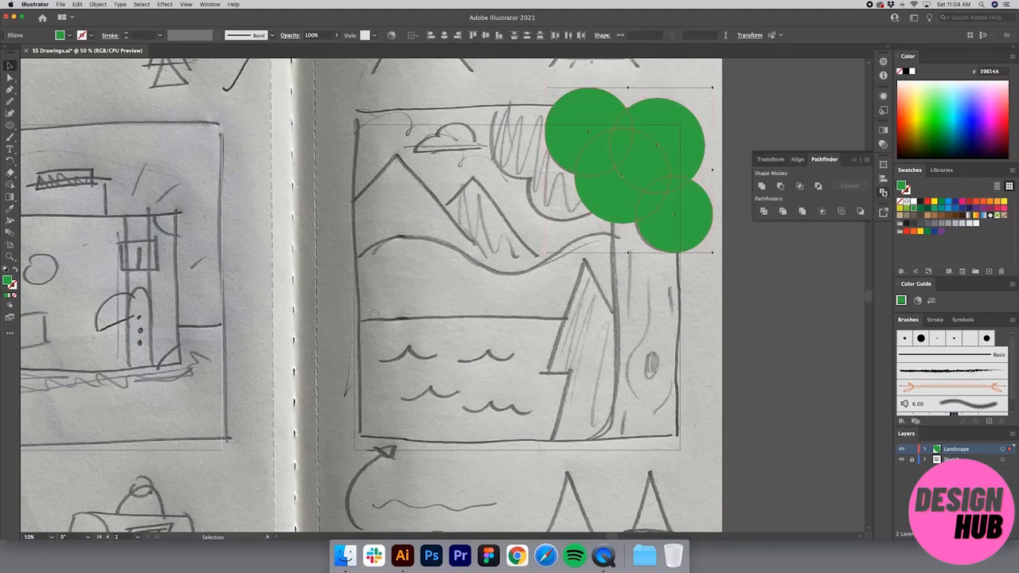
{"action": "left_click", "coordinate": [762, 186]}
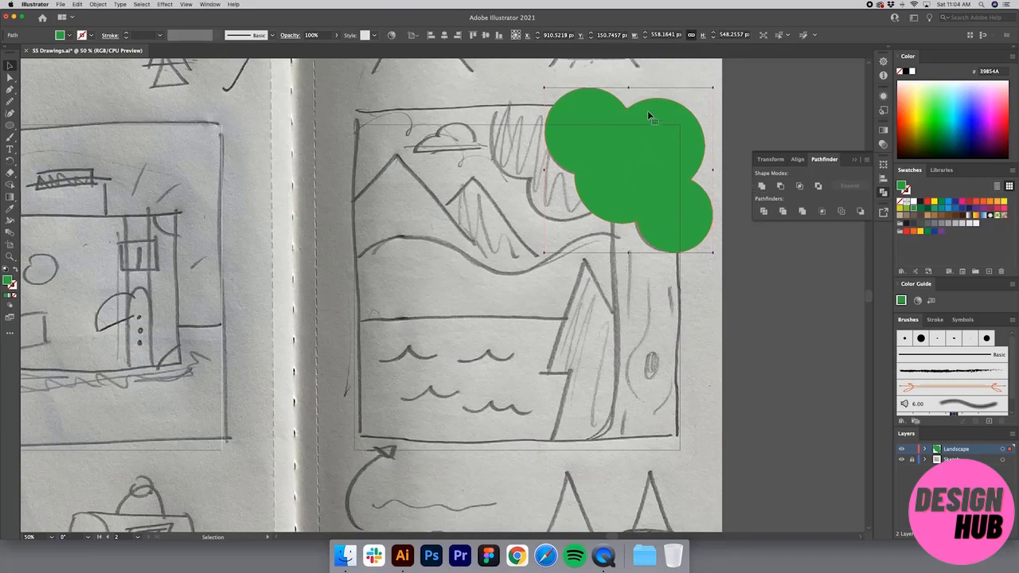
{"action": "left_click", "coordinate": [854, 160]}
{"action": "left_click", "coordinate": [783, 179]}
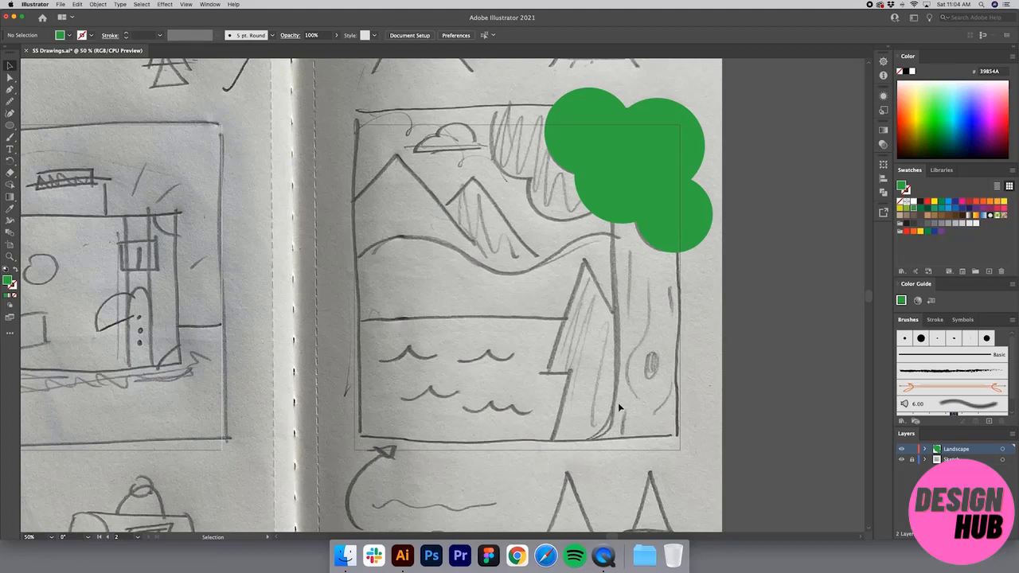
Draw a circle about 310 px wide at the lower left of the tree trunk and fill it with orange.
{"action": "key", "text": "l"}
{"action": "left_click_drag", "start_coordinate": [531, 382], "coordinate": [602, 455]}
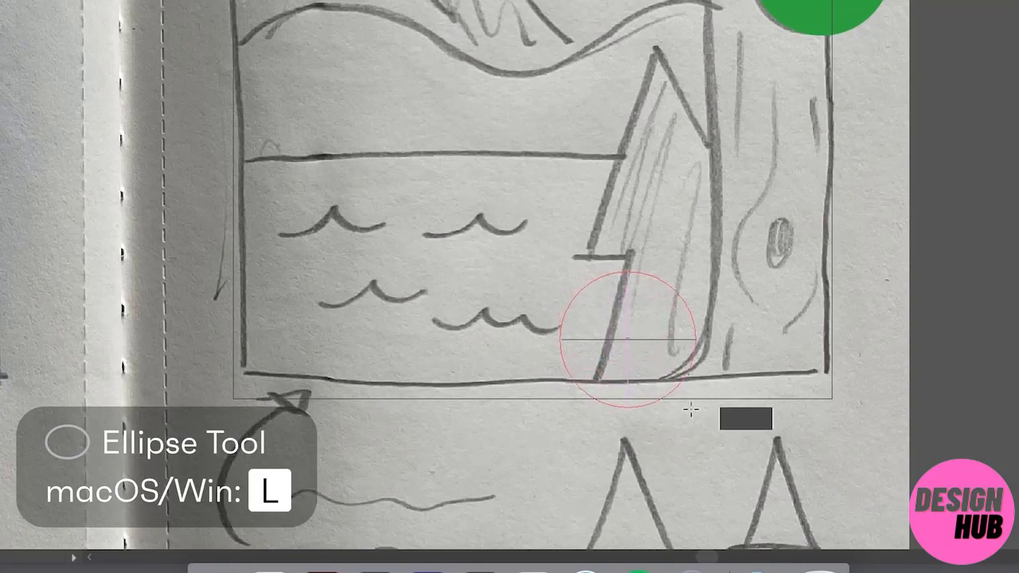
{"action": "left_click_drag", "start_coordinate": [690, 410], "coordinate": [723, 443]}
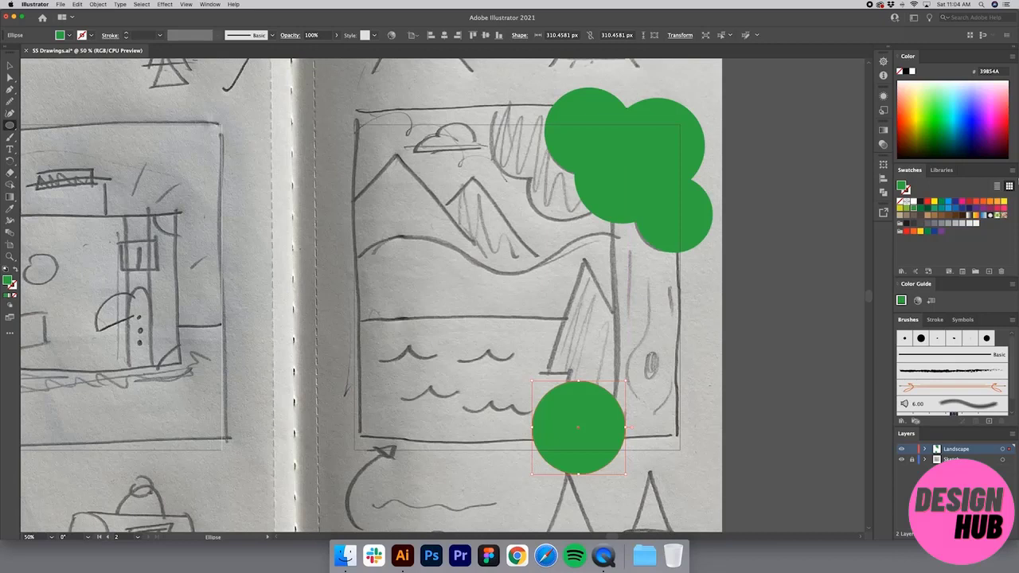
{"action": "left_click", "coordinate": [990, 204]}
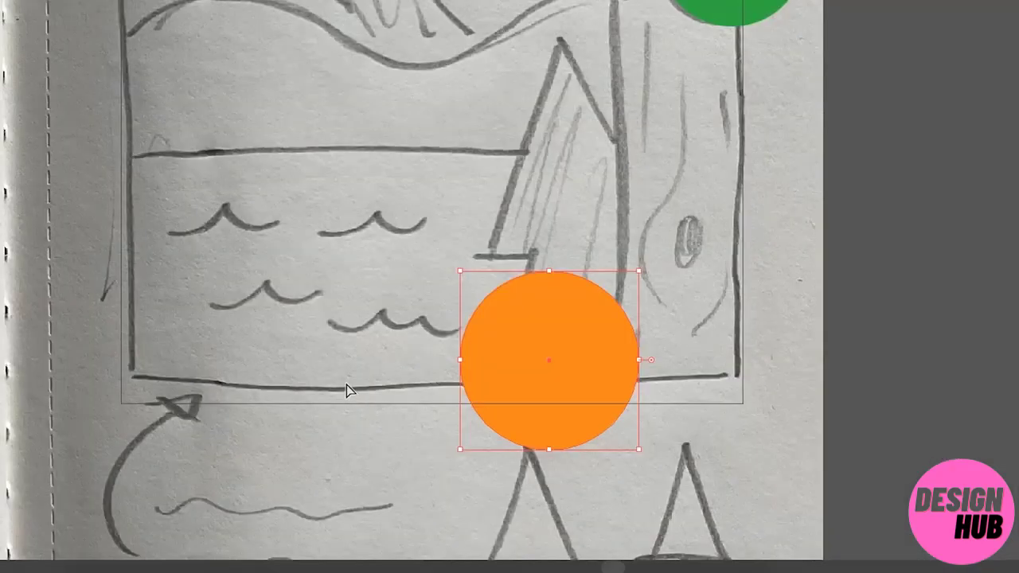
Cut the orange circle down to its lower-right curved segment by deleting the upper-left part of its path.
{"action": "key", "text": "a"}
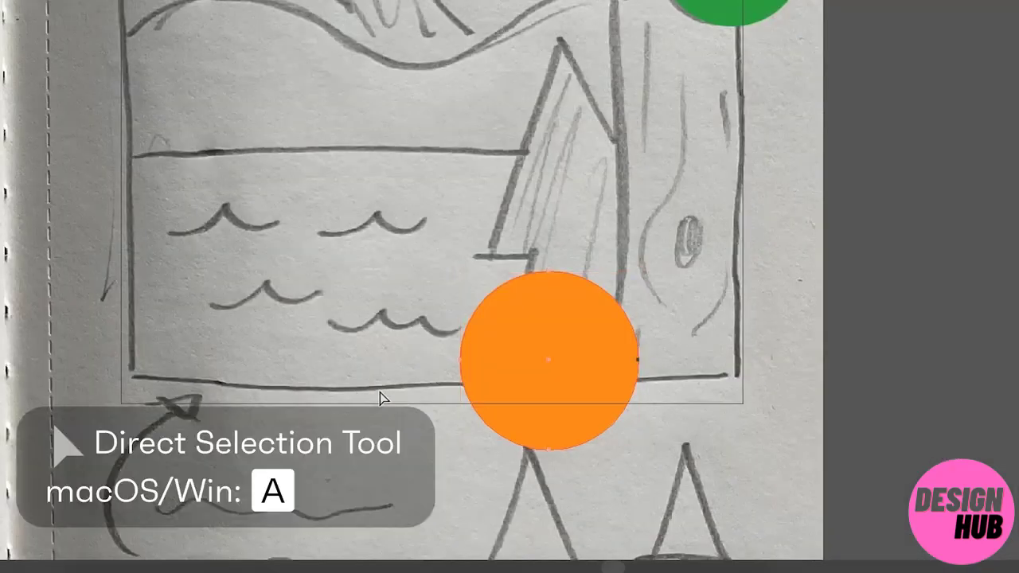
{"action": "left_click_drag", "start_coordinate": [449, 310], "coordinate": [570, 175]}
{"action": "key", "text": "Delete"}
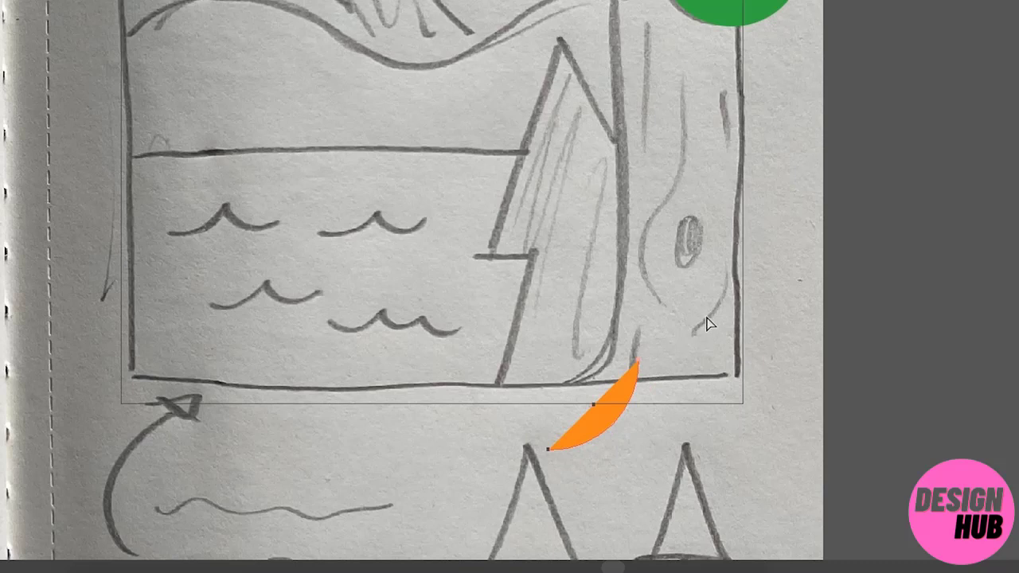
Align the orange segment with the sketched trunk's curved base and enlarge it to about 272 px wide and high.
{"action": "key", "text": "v"}
{"action": "left_click_drag", "start_coordinate": [619, 393], "coordinate": [650, 290]}
{"action": "left_click_drag", "start_coordinate": [603, 333], "coordinate": [602, 333]}
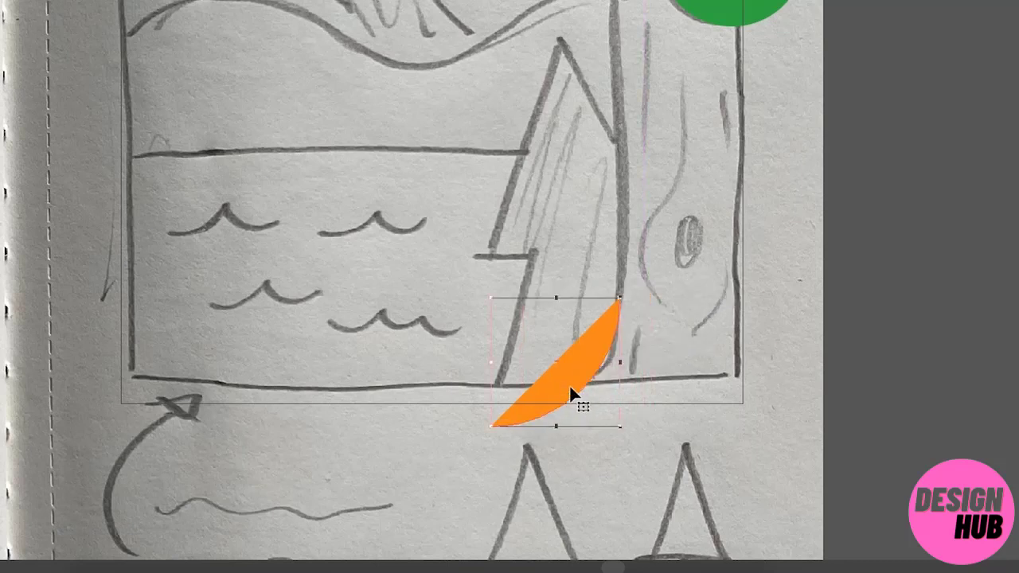
{"action": "left_click_drag", "start_coordinate": [491, 426], "coordinate": [463, 455]}
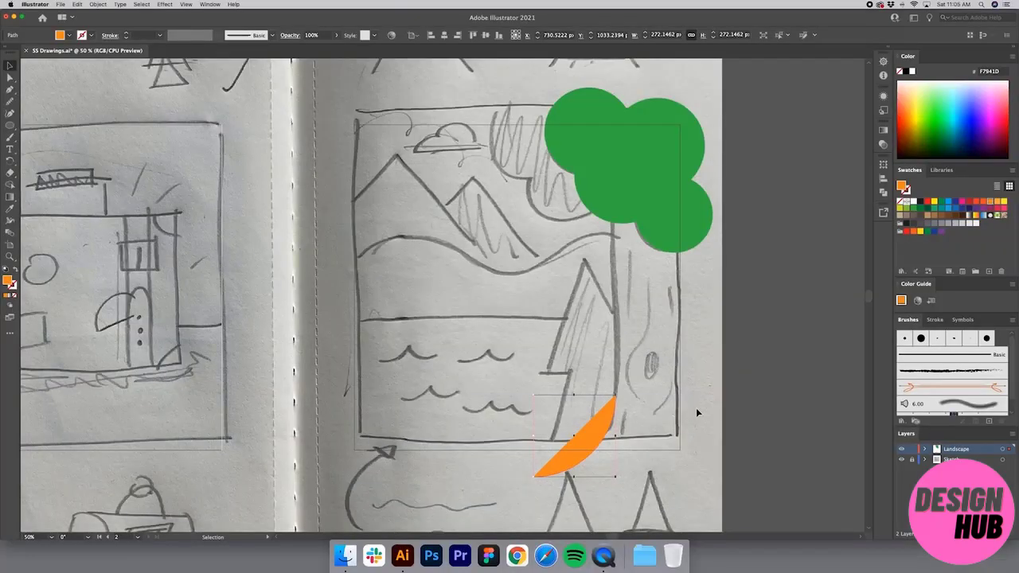
Extend the orange segment with the Pen tool into a closed trunk reaching up into the crown and down past the artboard's lower edge.
{"action": "key", "text": "p"}
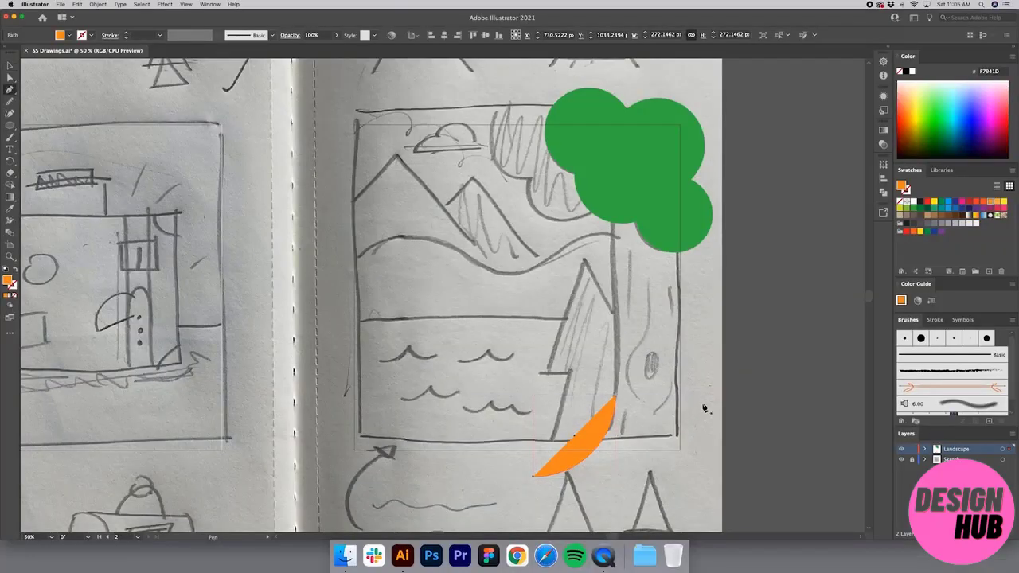
{"action": "left_click", "coordinate": [616, 397]}
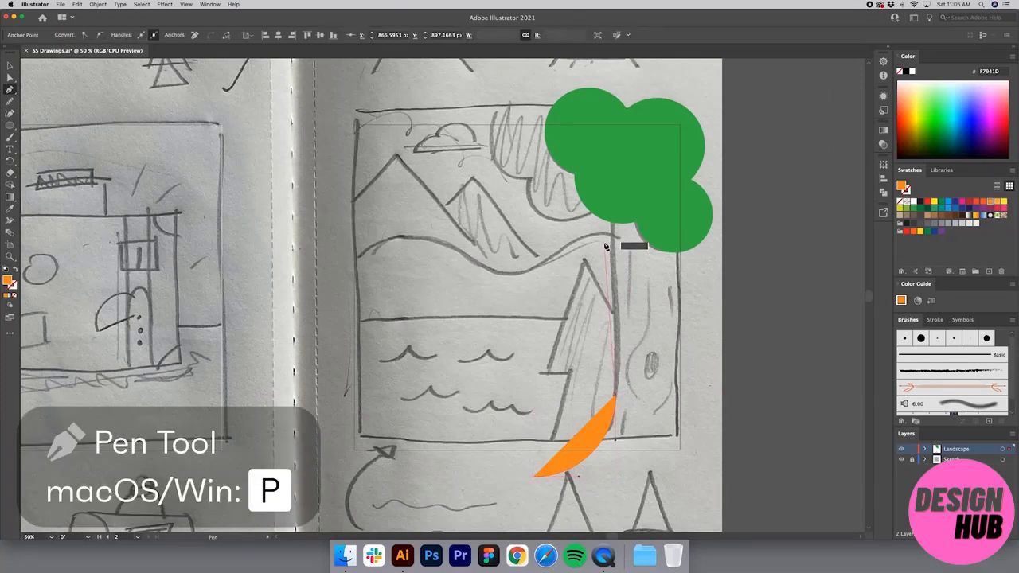
{"action": "left_click", "coordinate": [616, 176]}
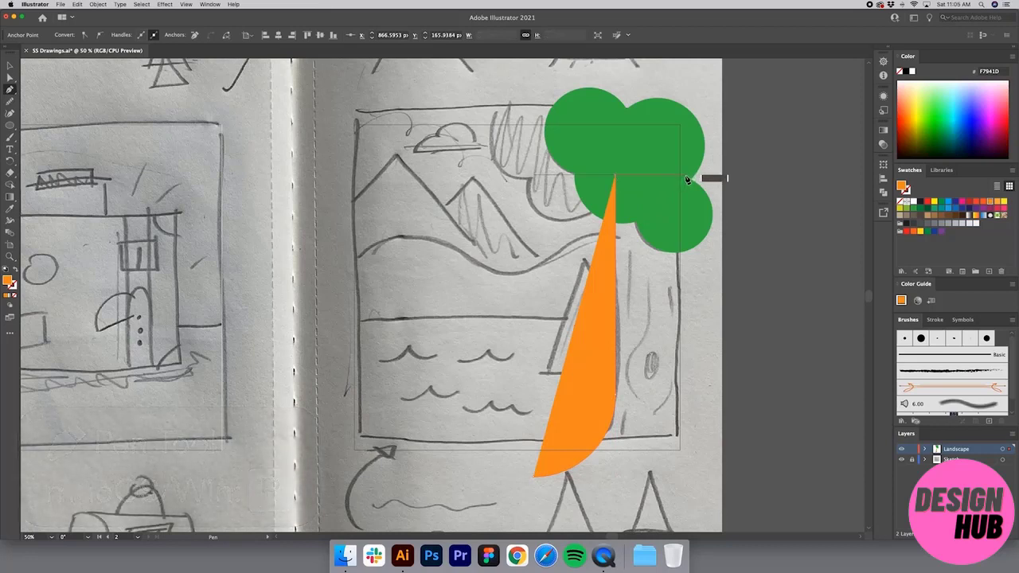
{"action": "left_click", "coordinate": [685, 177]}
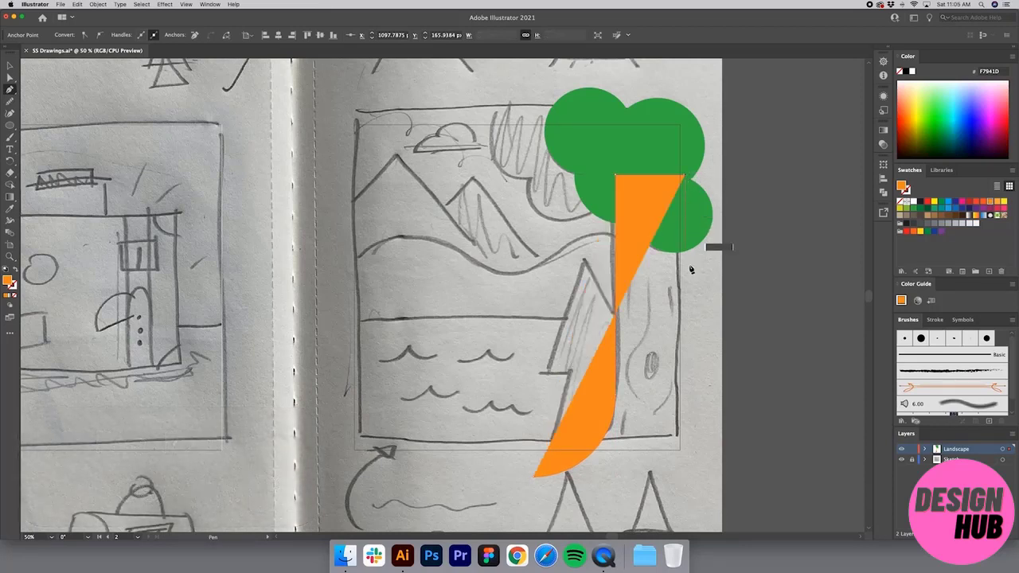
{"action": "left_click", "coordinate": [691, 479]}
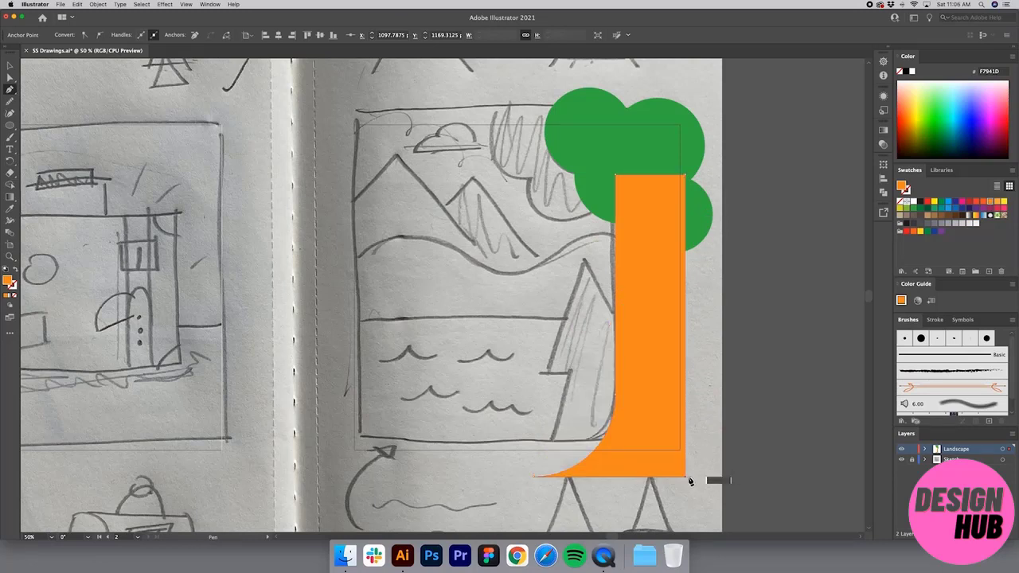
{"action": "left_click", "coordinate": [534, 479]}
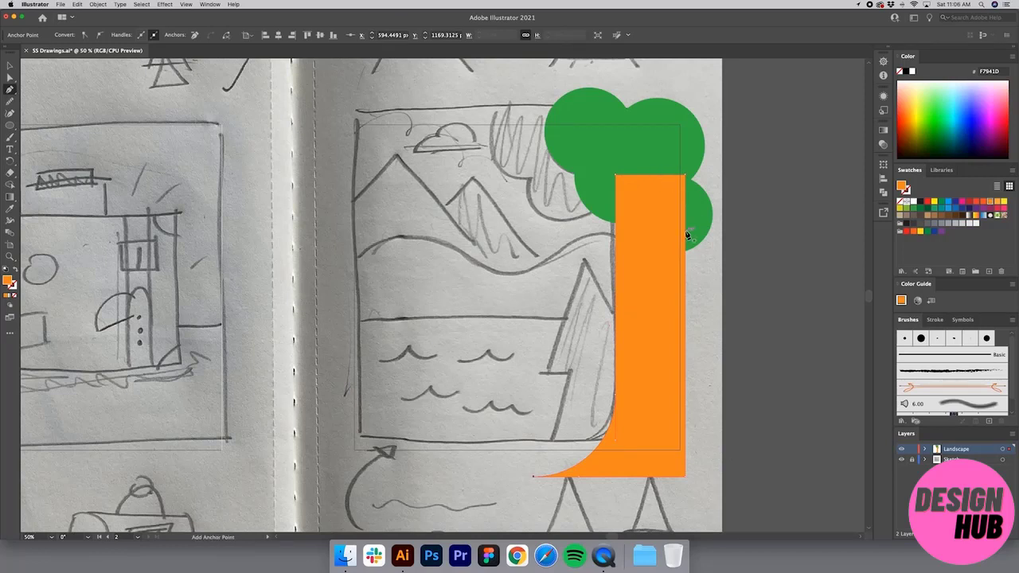
{"action": "left_click", "coordinate": [186, 5]}
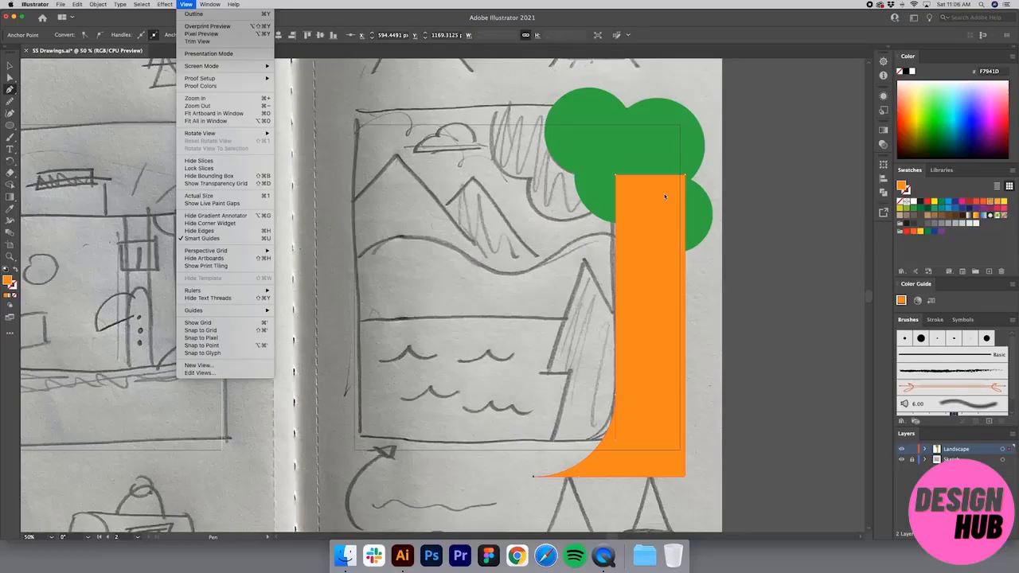
{"action": "left_click", "coordinate": [665, 197]}
Send the orange trunk to the back, behind the green crown.
{"action": "key", "text": "v"}
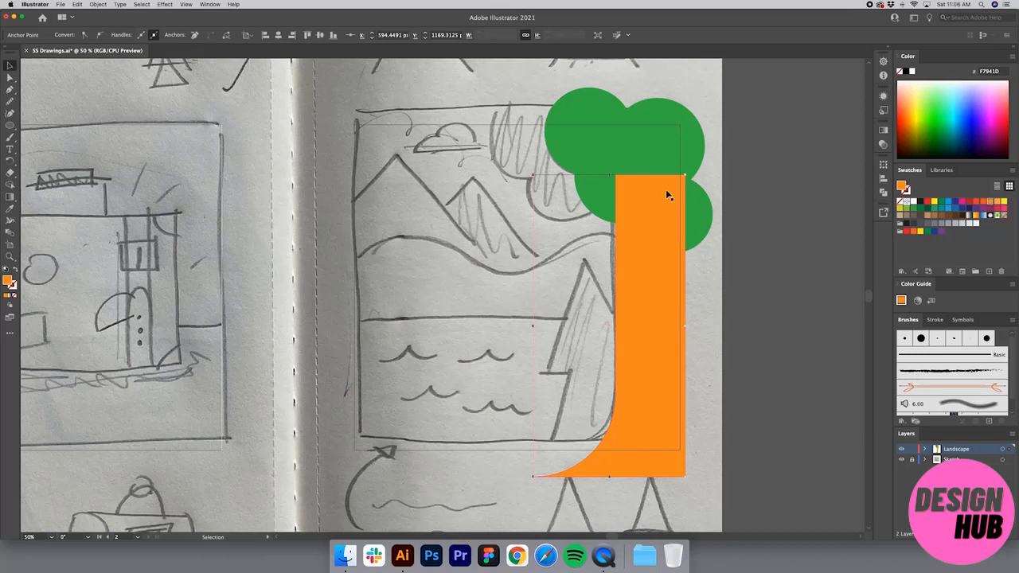
{"action": "right_click", "coordinate": [656, 222]}
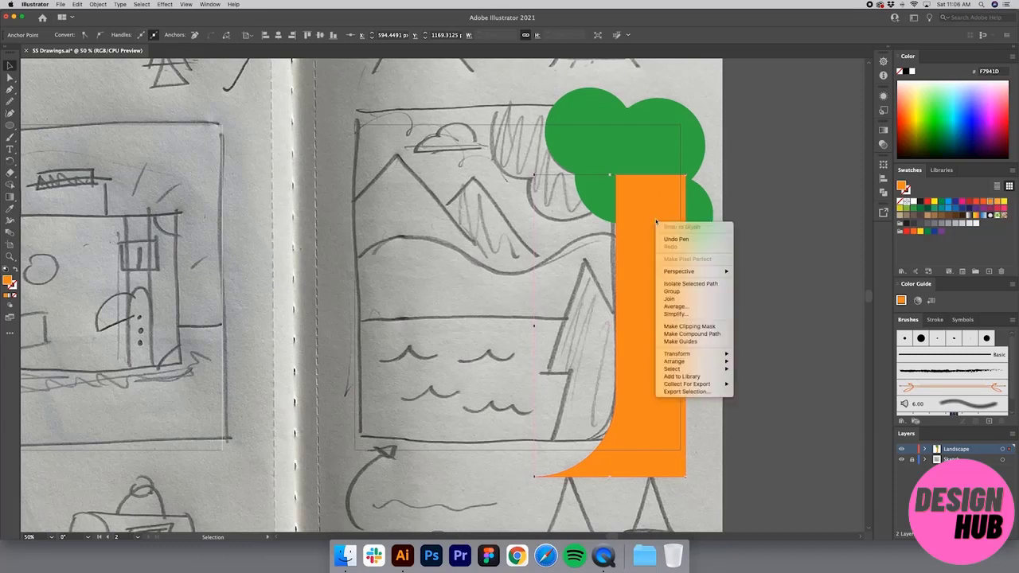
{"action": "mouse_move", "coordinate": [705, 362]}
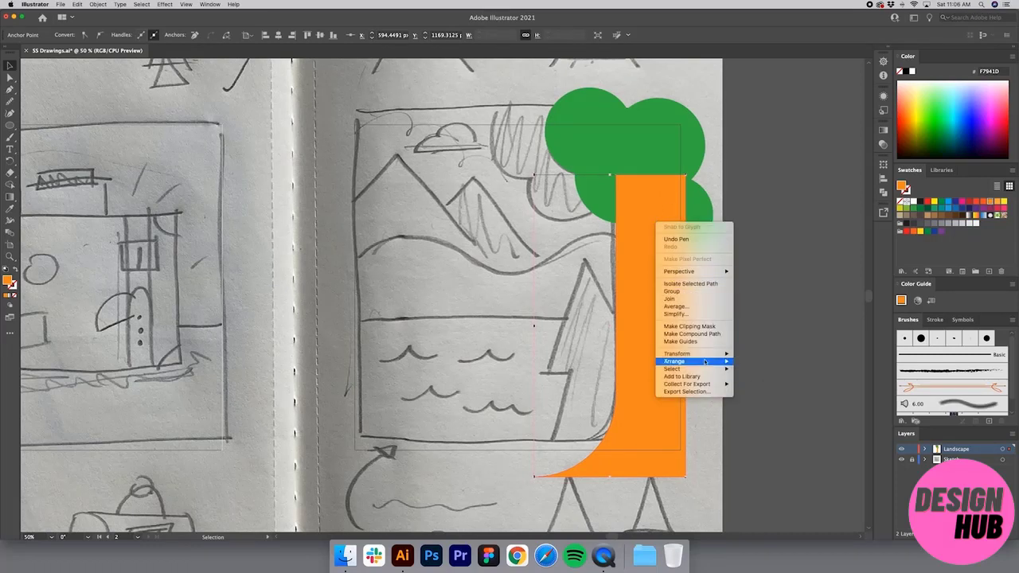
{"action": "left_click", "coordinate": [754, 385]}
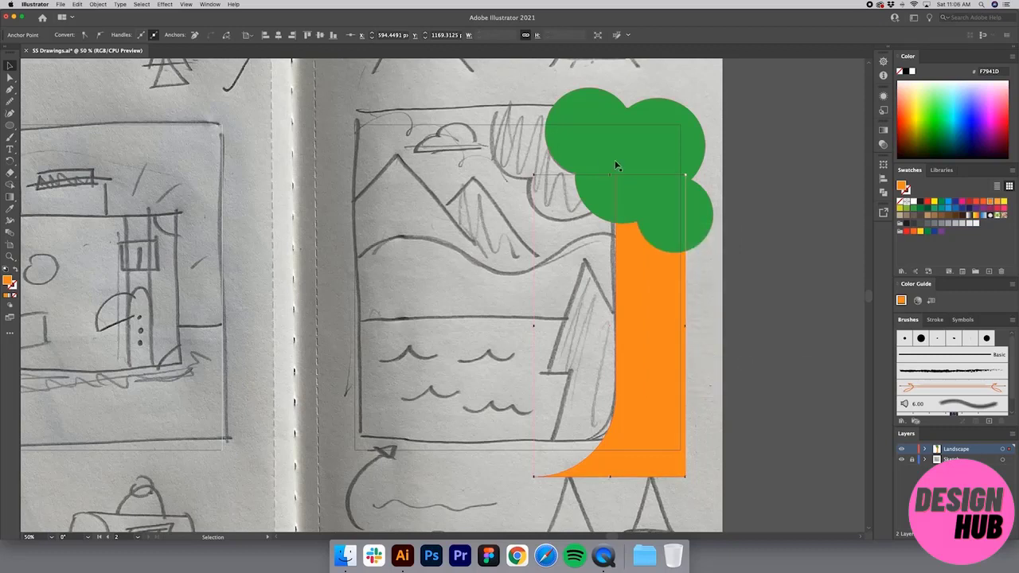
{"action": "left_click", "coordinate": [761, 285]}
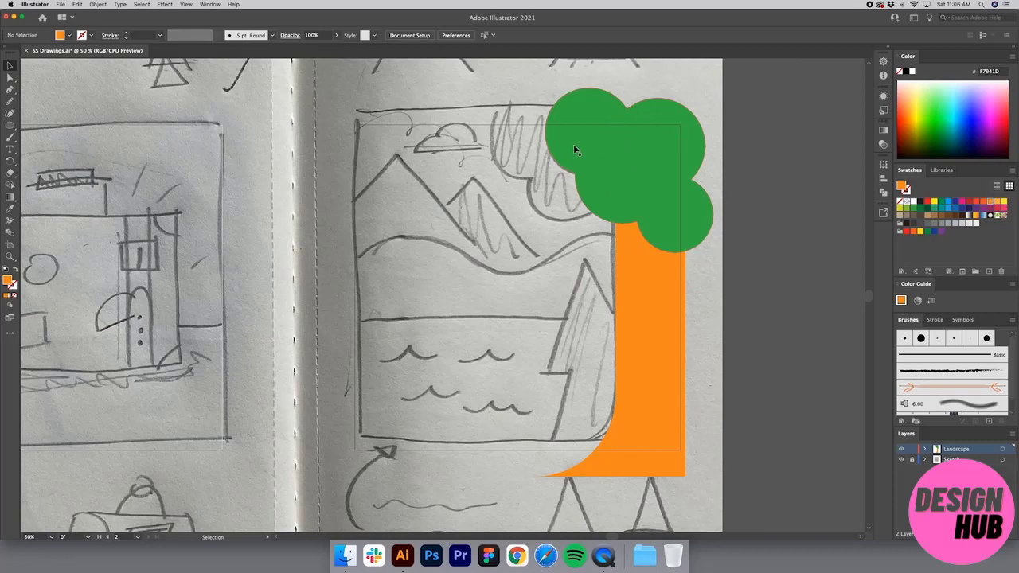
Duplicate the green crown to its left and fill the copy with the darker green 009444.
{"action": "left_click_drag", "start_coordinate": [638, 170], "coordinate": [611, 170]}
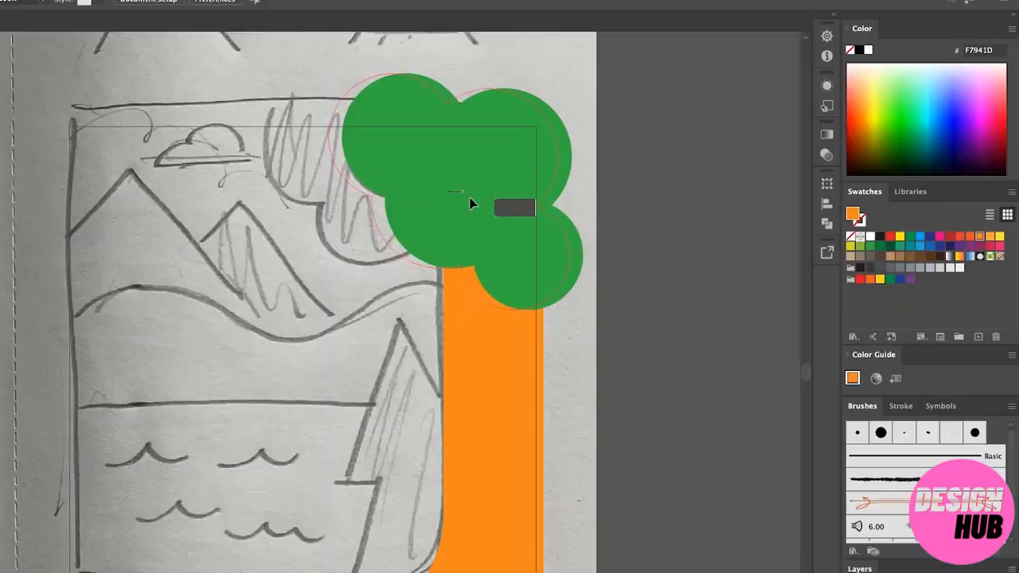
{"action": "left_click_drag", "start_coordinate": [438, 192], "coordinate": [377, 212]}
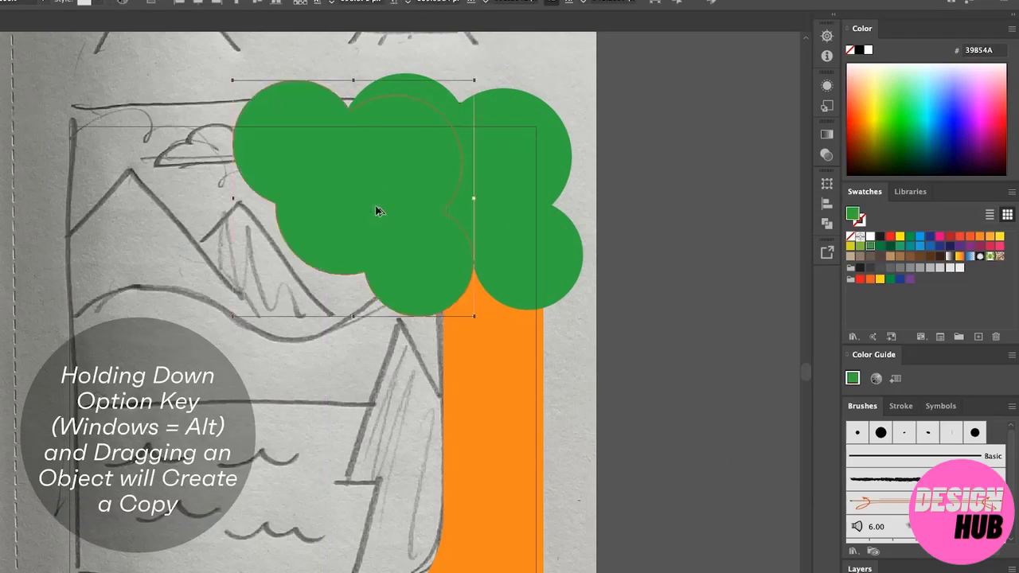
{"action": "left_click", "coordinate": [880, 249]}
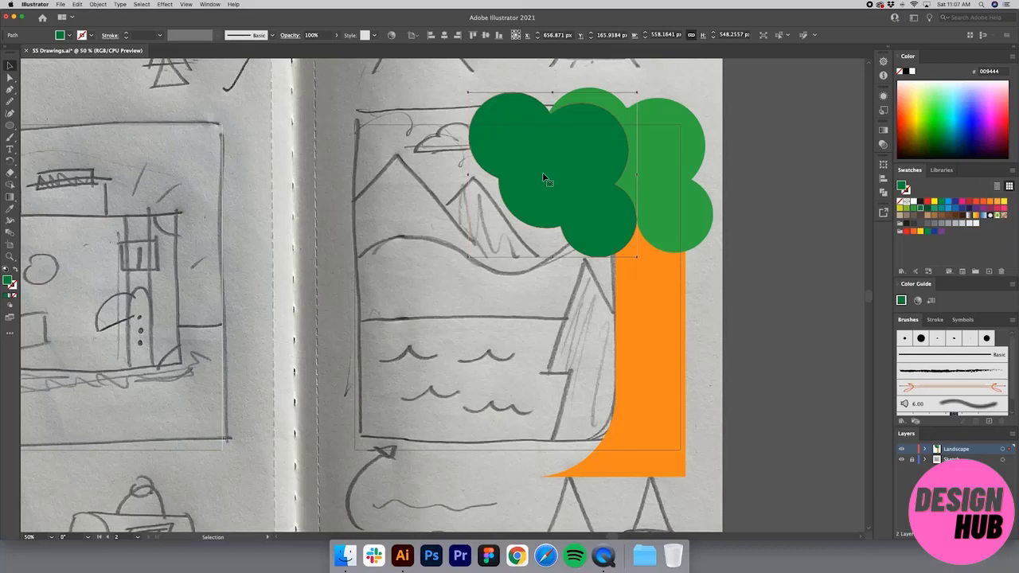
Send the dark green crown copy to the back, behind the trunk and the lighter crown.
{"action": "right_click", "coordinate": [337, 195]}
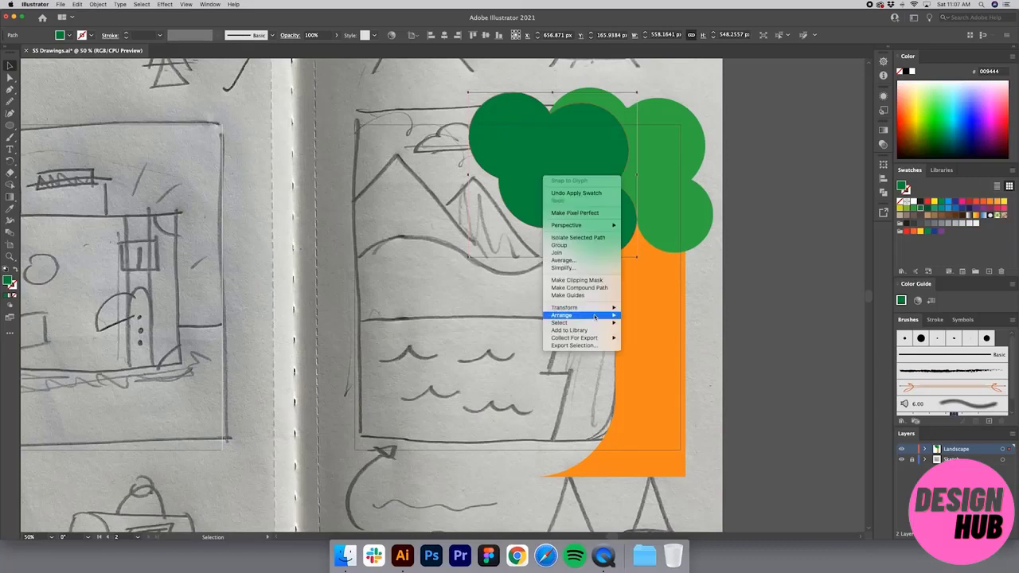
{"action": "mouse_move", "coordinate": [597, 310]}
{"action": "left_click", "coordinate": [649, 339]}
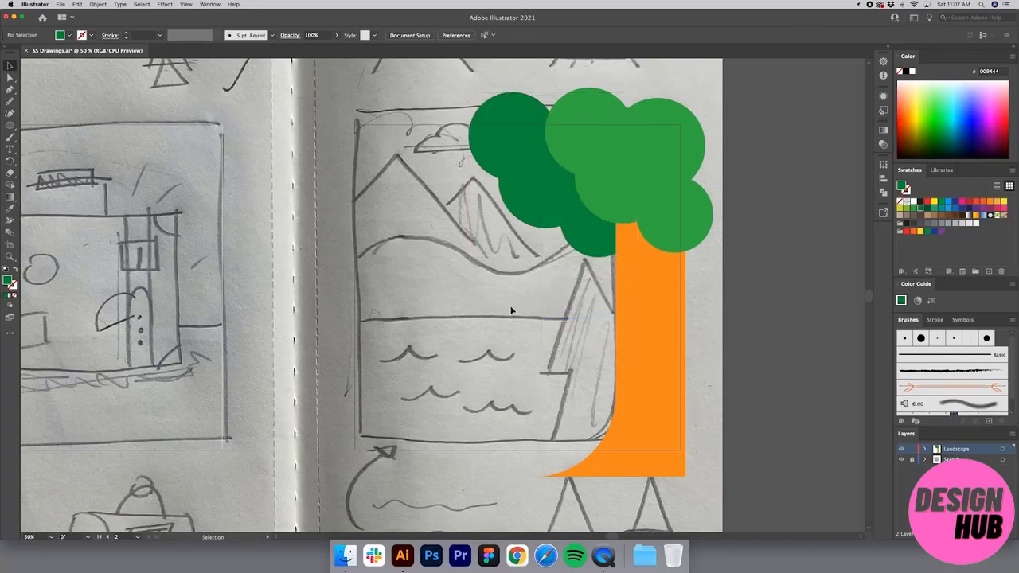
Reposition, enlarge and rotate the dark green crown so its foliage follows the sketch behind the lighter crown.
{"action": "left_click_drag", "start_coordinate": [584, 219], "coordinate": [545, 214]}
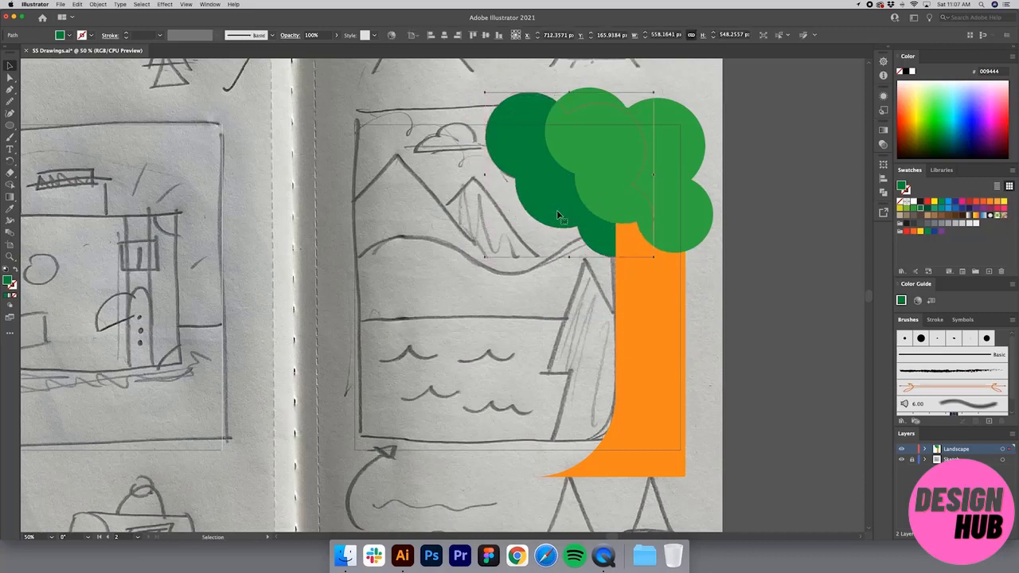
{"action": "left_click_drag", "start_coordinate": [655, 89], "coordinate": [632, 69]}
{"action": "mouse_move", "coordinate": [506, 118]}
{"action": "left_mouse_down"}
{"action": "mouse_move", "coordinate": [523, 115]}
{"action": "mouse_move", "coordinate": [507, 109]}
{"action": "left_mouse_up"}
{"action": "left_click_drag", "start_coordinate": [676, 223], "coordinate": [728, 209]}
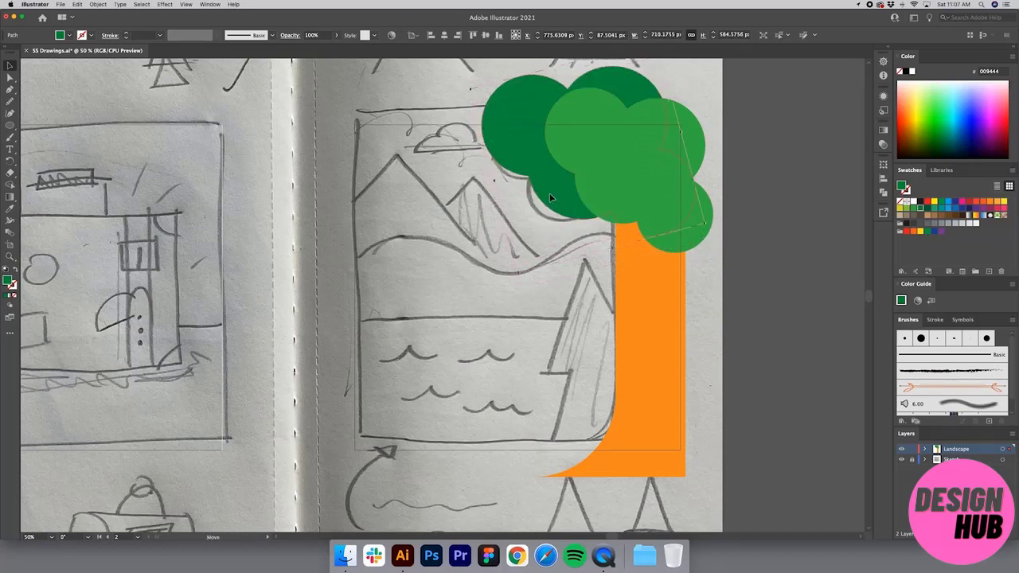
{"action": "left_click_drag", "start_coordinate": [550, 196], "coordinate": [559, 197]}
{"action": "left_click", "coordinate": [790, 191]}
{"action": "left_click", "coordinate": [787, 215]}
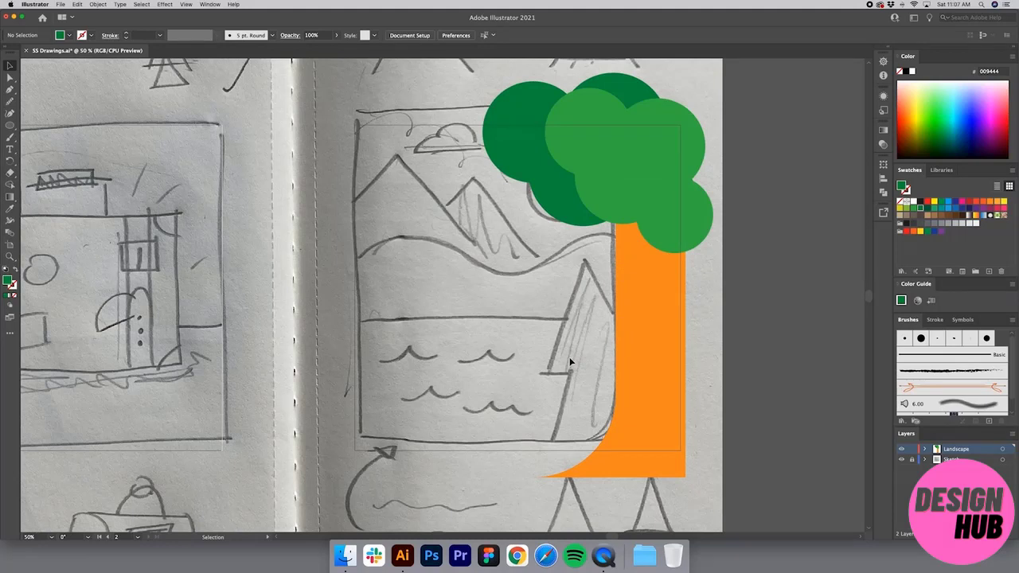
Draw a rectangle about 330 × 375 px over the sketched pine and make it a triangle by adding a top-centre anchor and removing both upper corners.
{"action": "key", "text": "m"}
{"action": "mouse_move", "coordinate": [544, 373]}
{"action": "left_mouse_down"}
{"action": "mouse_move", "coordinate": [603, 273]}
{"action": "mouse_move", "coordinate": [645, 261]}
{"action": "left_mouse_up"}
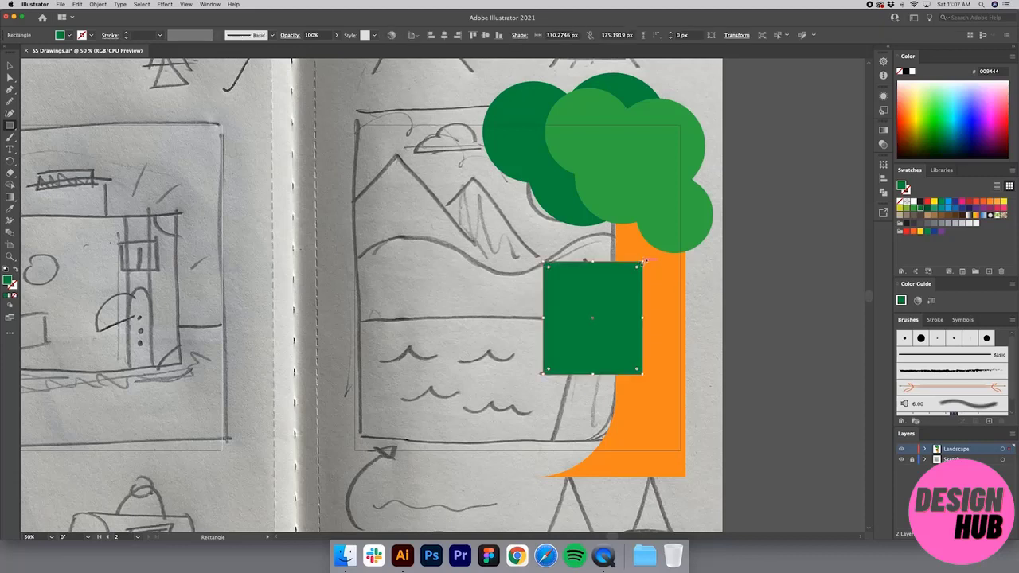
{"action": "key", "text": "p"}
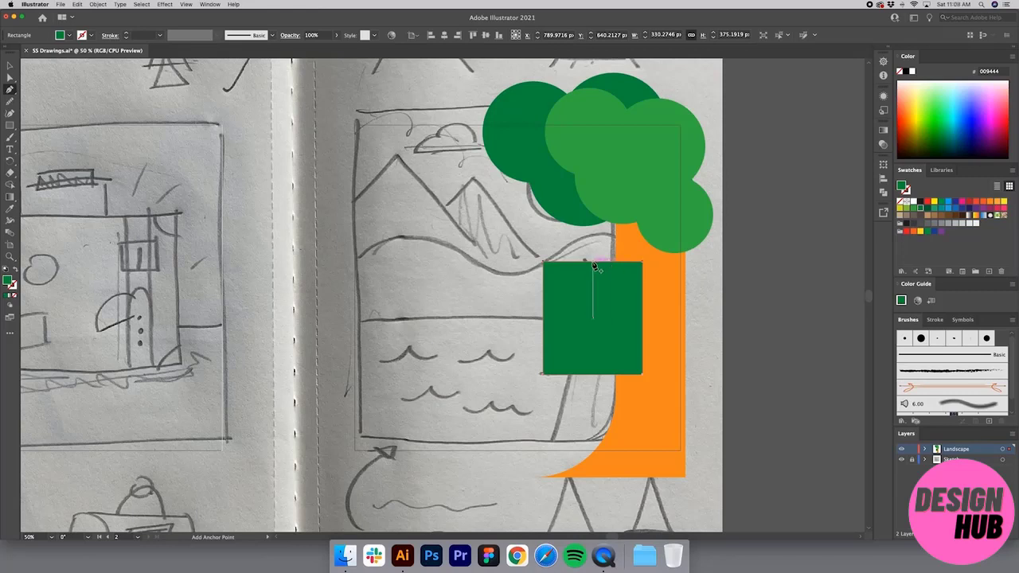
{"action": "key", "text": "z"}
{"action": "left_click_drag", "start_coordinate": [724, 460], "coordinate": [470, 159]}
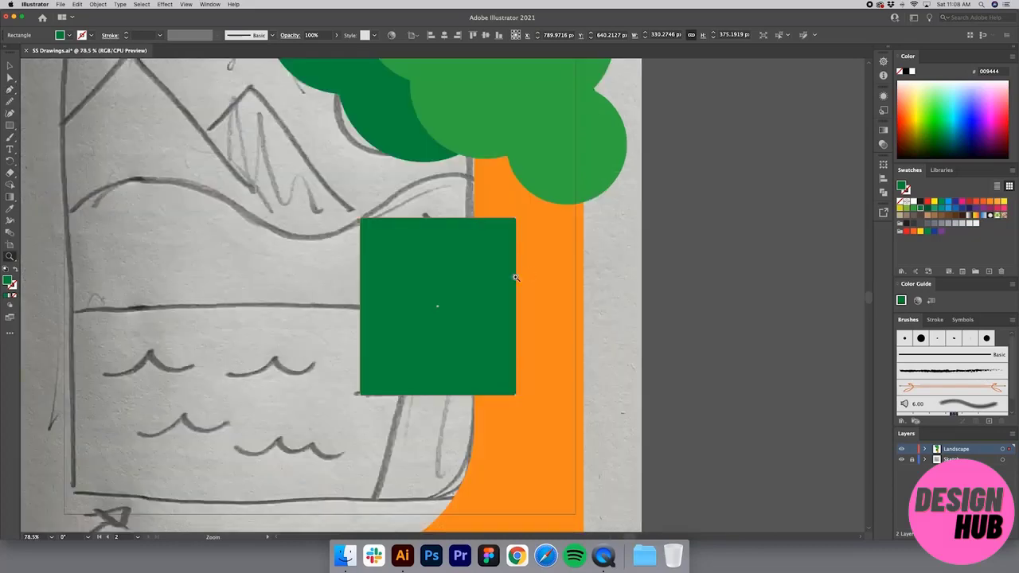
{"action": "left_click_drag", "start_coordinate": [420, 295], "coordinate": [465, 283]}
{"action": "key", "text": "p"}
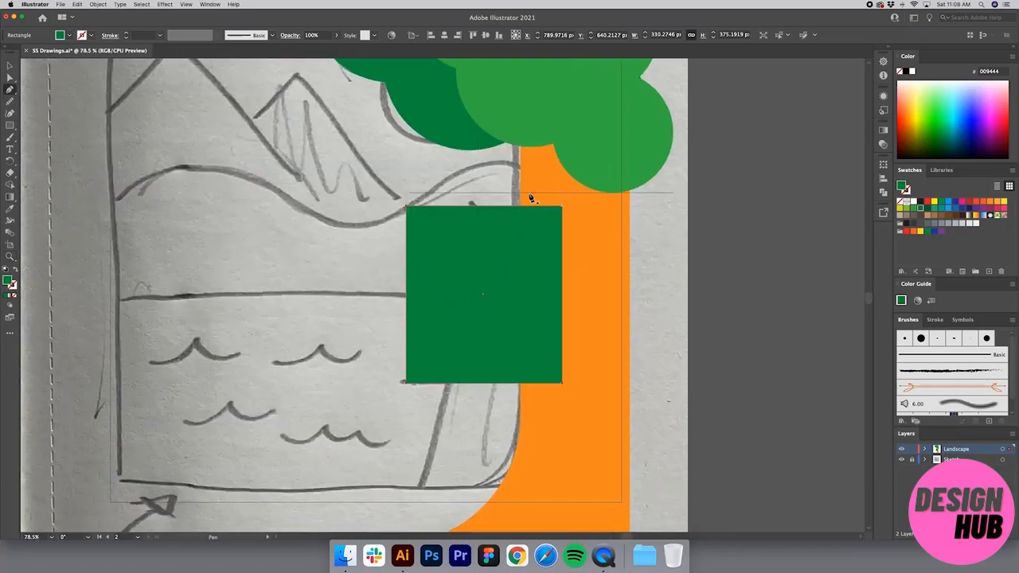
{"action": "left_click", "coordinate": [486, 209]}
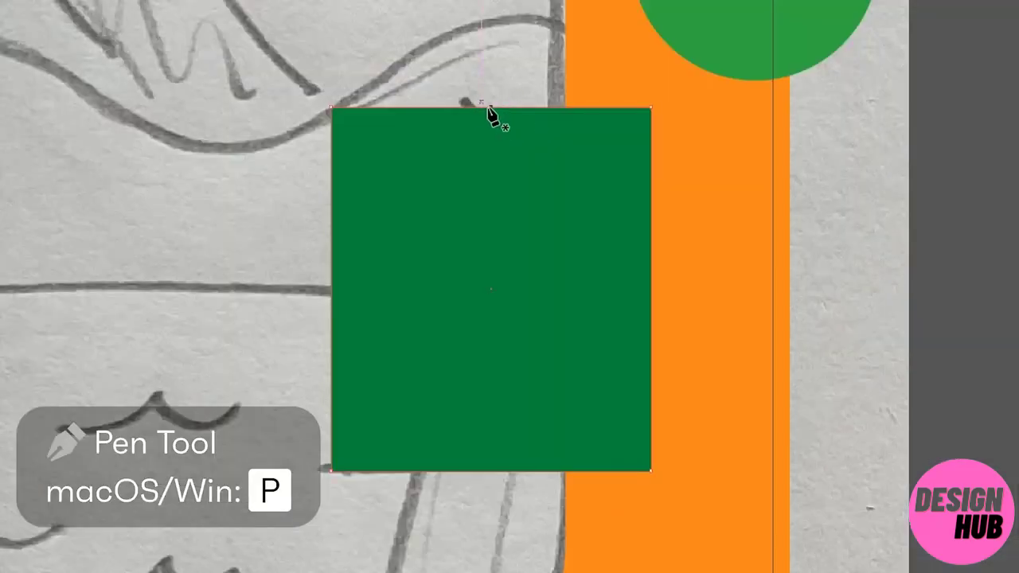
{"action": "left_click", "coordinate": [332, 108]}
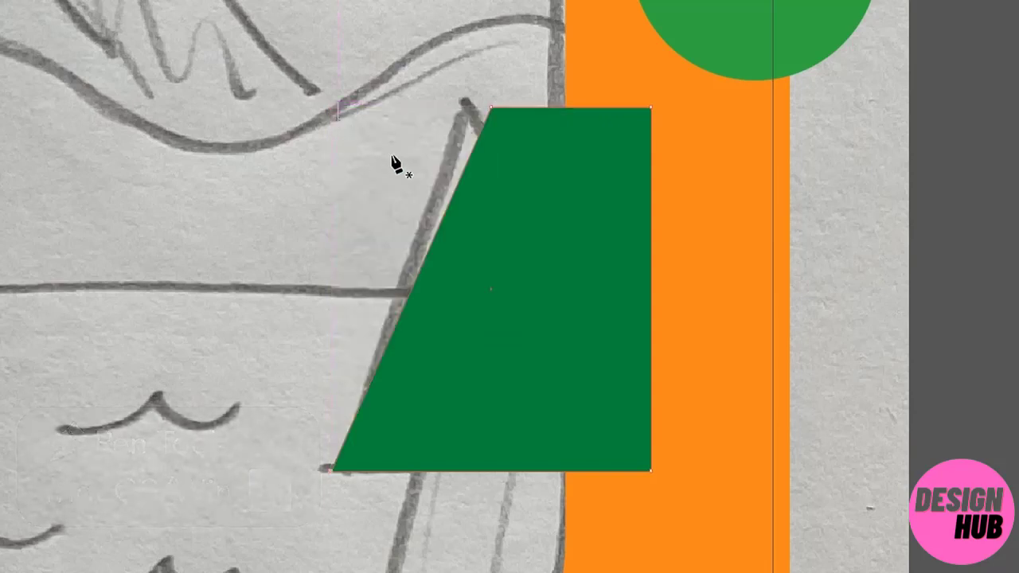
{"action": "left_click", "coordinate": [650, 108]}
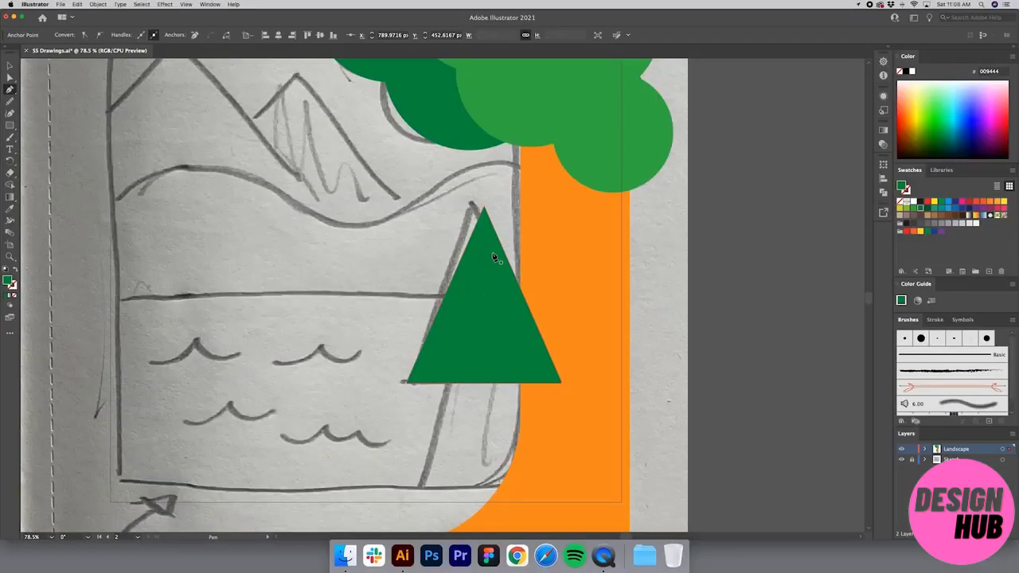
Stretch the pine triangle upward to about 391 px tall and fill it with the deeper green 006838.
{"action": "key", "text": "v"}
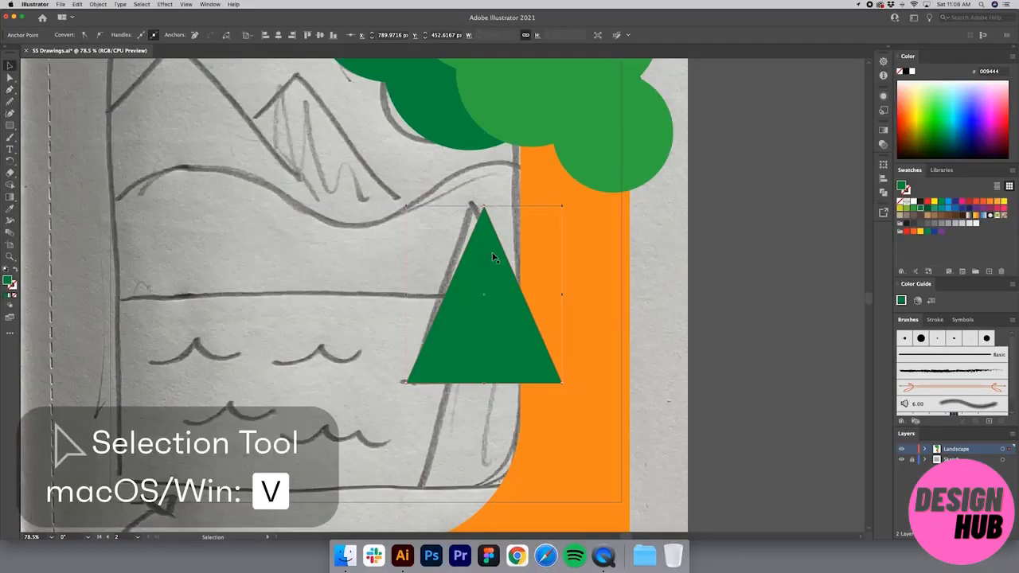
{"action": "left_click_drag", "start_coordinate": [483, 206], "coordinate": [483, 199]}
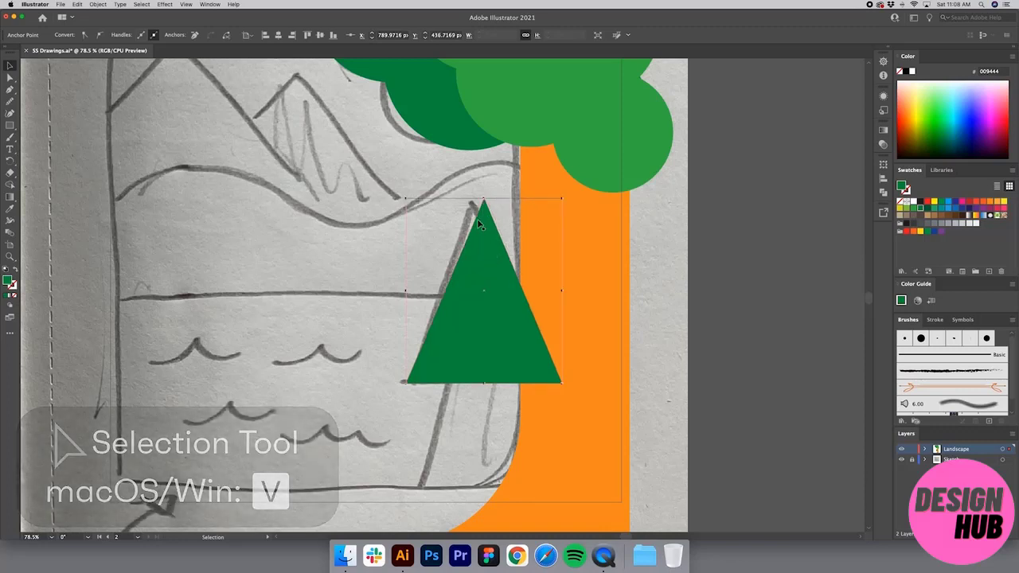
{"action": "left_click", "coordinate": [928, 209]}
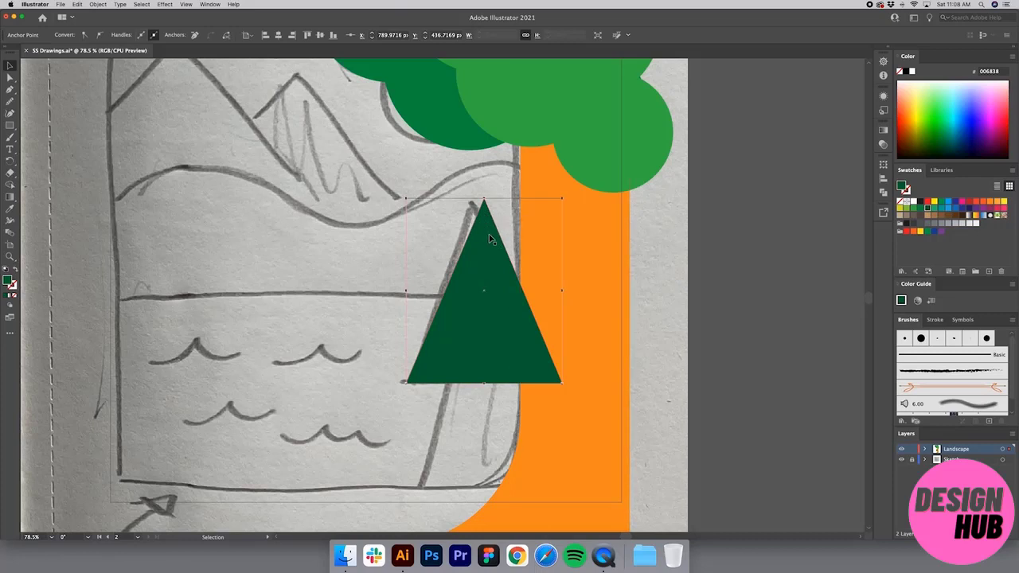
Duplicate the pine triangle straight down, overlapping the original, as the tree's lower tier.
{"action": "left_click_drag", "start_coordinate": [490, 237], "coordinate": [493, 357]}
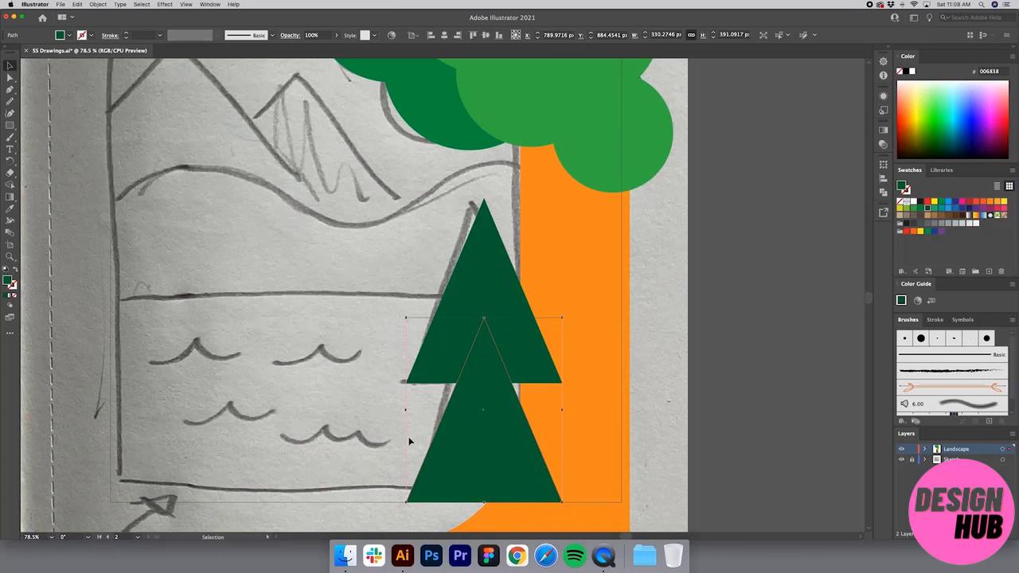
Enlarge the pine's lower triangle proportionally from its centre to about 420 px wide, overlapping more of the upper tier.
{"action": "left_click", "coordinate": [365, 437]}
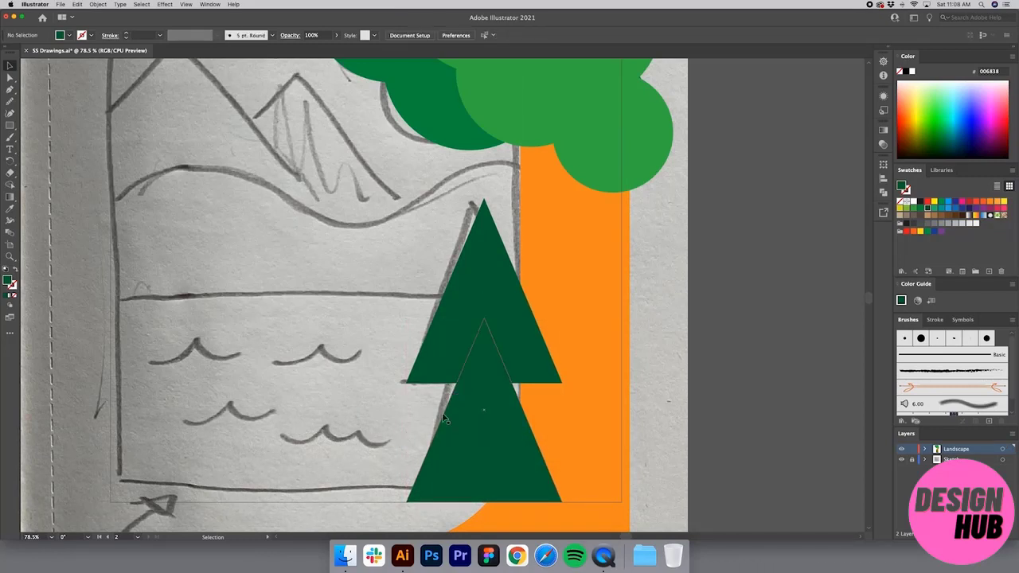
{"action": "left_click", "coordinate": [481, 411]}
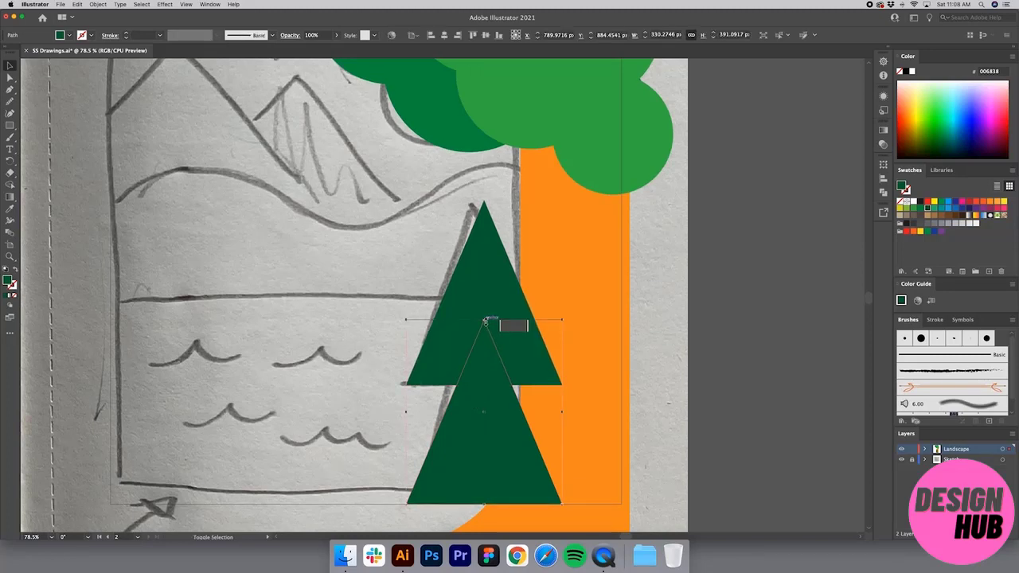
{"action": "left_click_drag", "start_coordinate": [486, 321], "coordinate": [485, 270]}
{"action": "scroll", "coordinate": [485, 272], "scroll_direction": "up", "scroll_amount": 1}
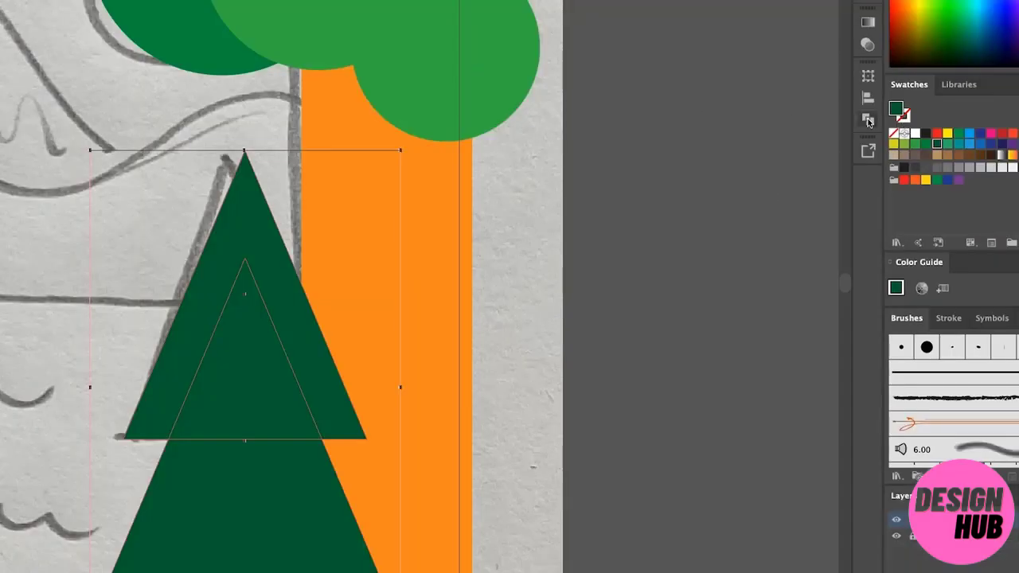
Unite the two overlapping pine triangles into one shape with Pathfinder.
{"action": "left_click", "coordinate": [869, 121]}
{"action": "left_click", "coordinate": [678, 110]}
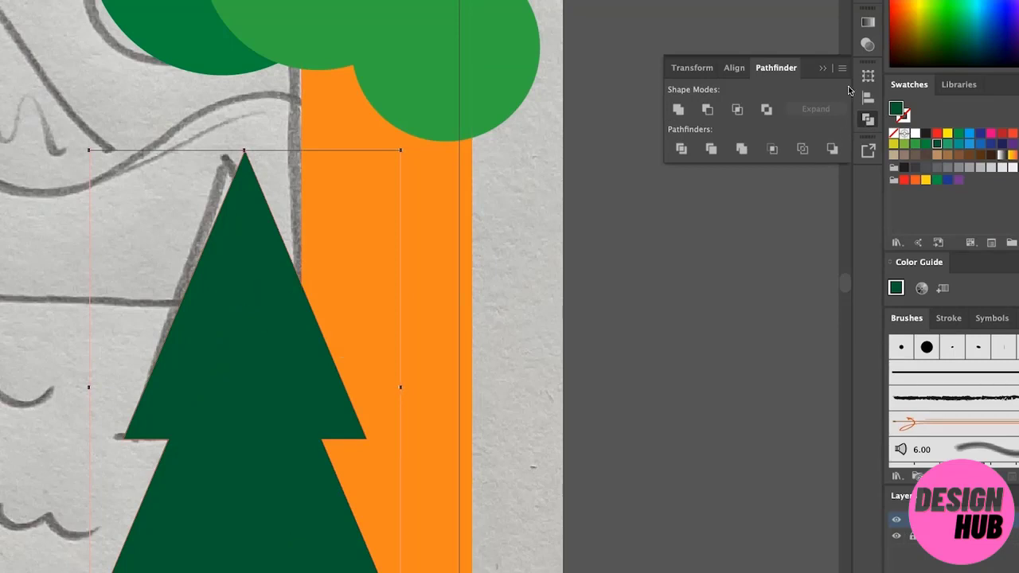
{"action": "left_click", "coordinate": [823, 67]}
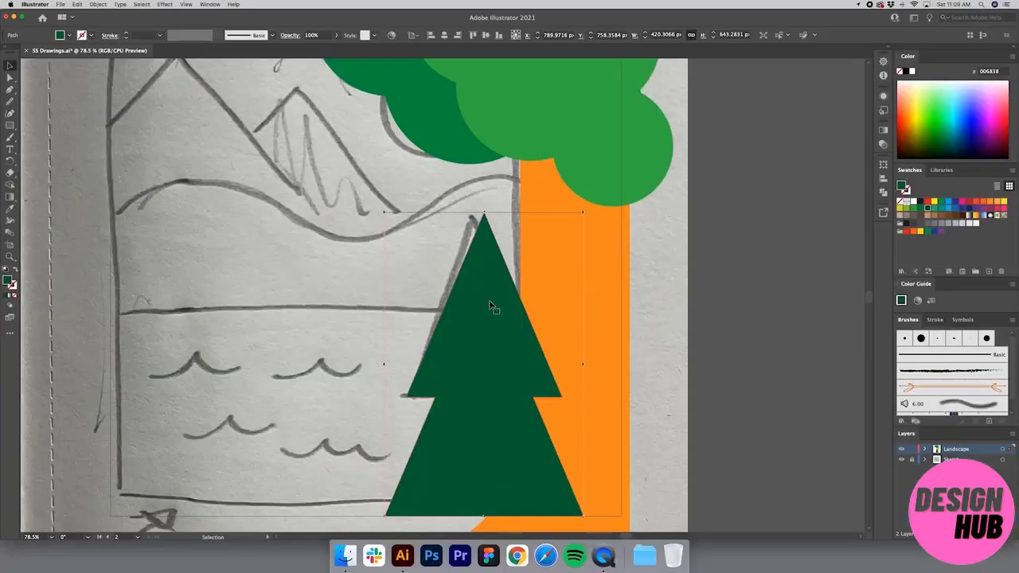
Send the united pine to the back so it sits behind the orange trunk.
{"action": "right_click", "coordinate": [486, 309]}
{"action": "mouse_move", "coordinate": [506, 439]}
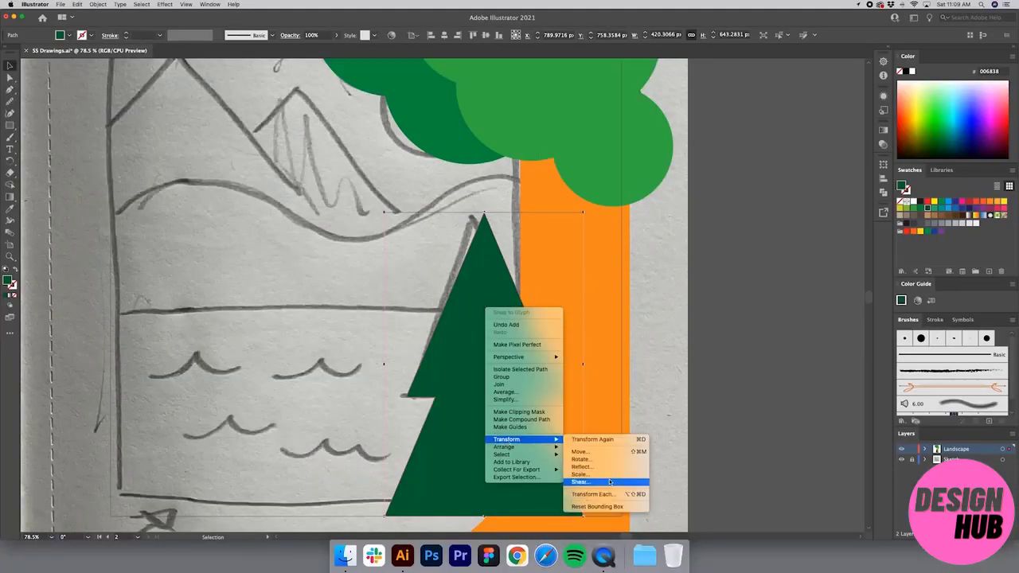
{"action": "mouse_move", "coordinate": [537, 447]}
{"action": "left_click", "coordinate": [608, 473]}
{"action": "left_click", "coordinate": [726, 447]}
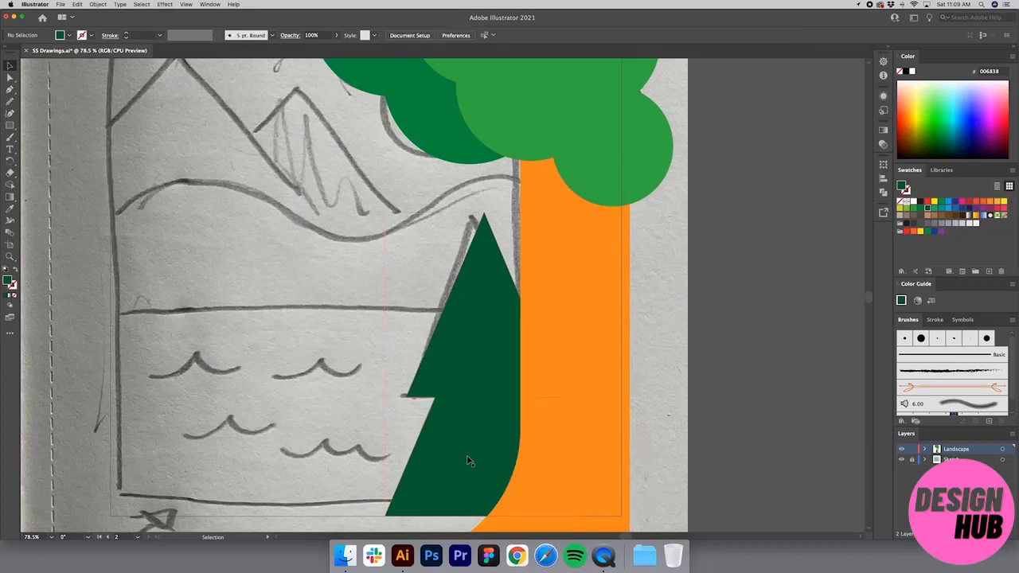
Draw a 1080 × 438 px water rectangle from the artboard's bottom edge to the sketched waterline and fill it with light blue 00AEEF.
{"action": "key", "text": "z"}
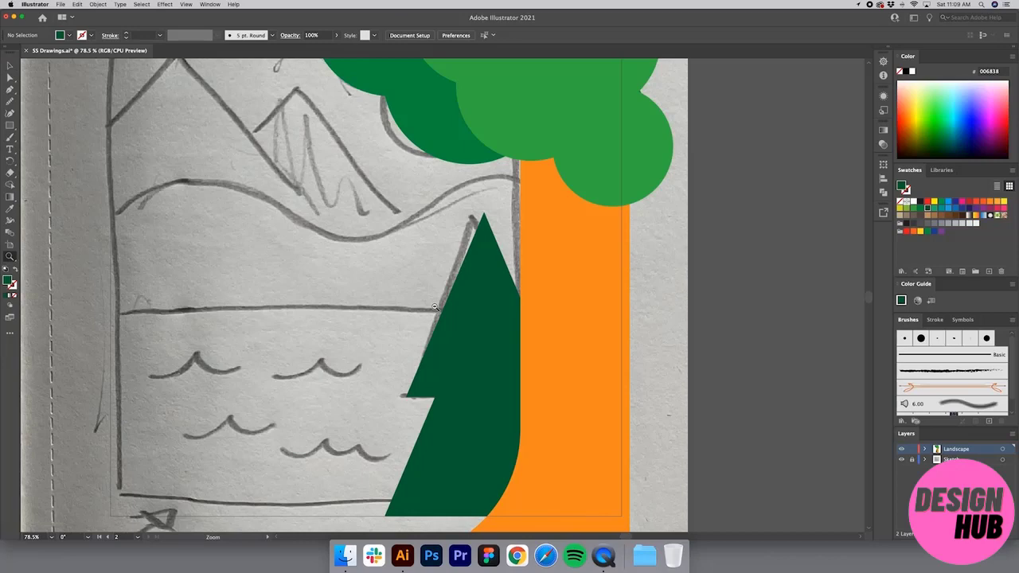
{"action": "left_click", "coordinate": [432, 307], "text": "alt"}
{"action": "left_click", "coordinate": [432, 308], "text": "alt"}
{"action": "left_click_drag", "start_coordinate": [396, 294], "coordinate": [405, 337]}
{"action": "left_click", "coordinate": [421, 322], "text": "alt"}
{"action": "key", "text": "v"}
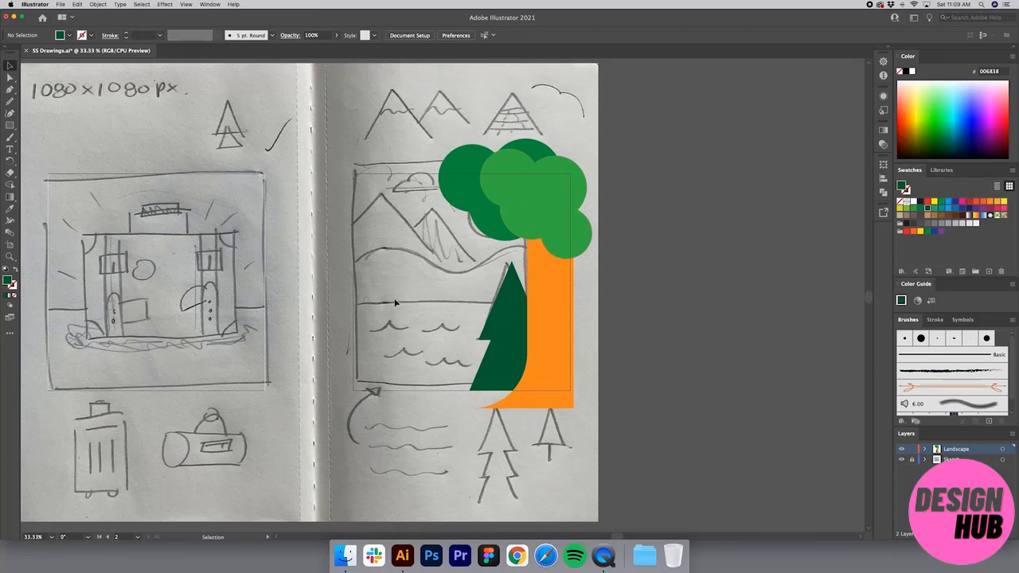
{"action": "key", "text": "m"}
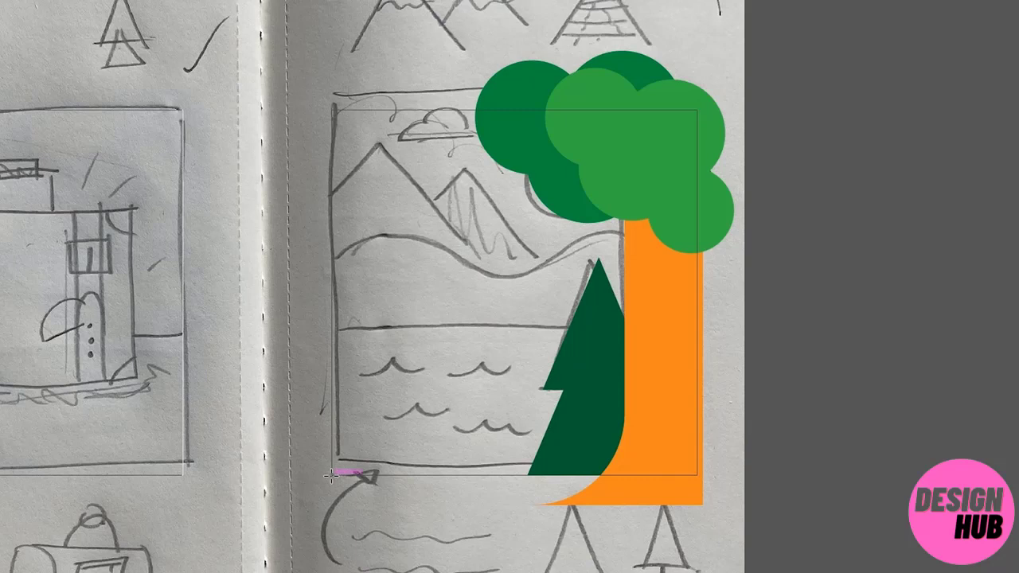
{"action": "left_click_drag", "start_coordinate": [328, 475], "coordinate": [699, 325]}
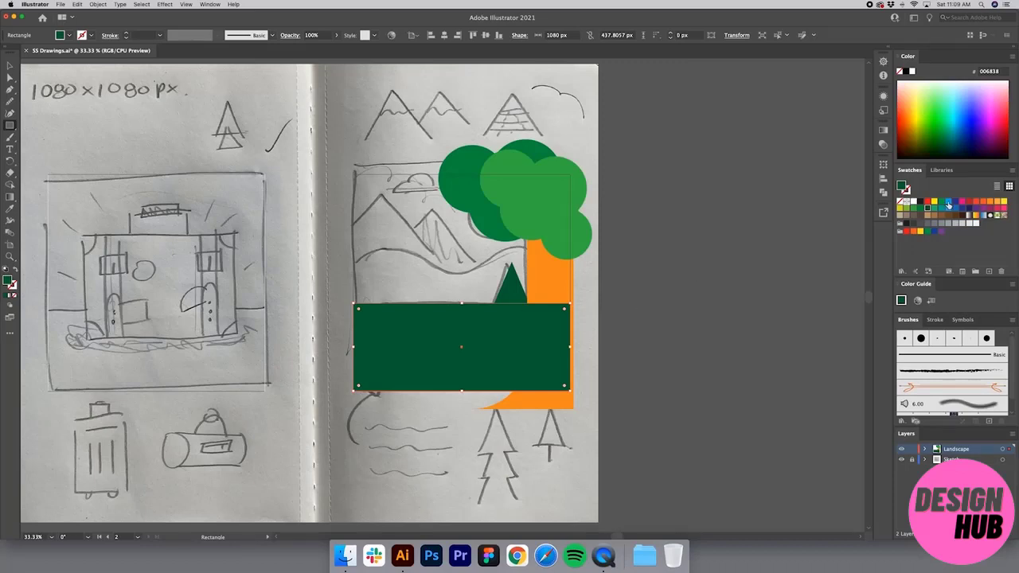
{"action": "left_click", "coordinate": [948, 204]}
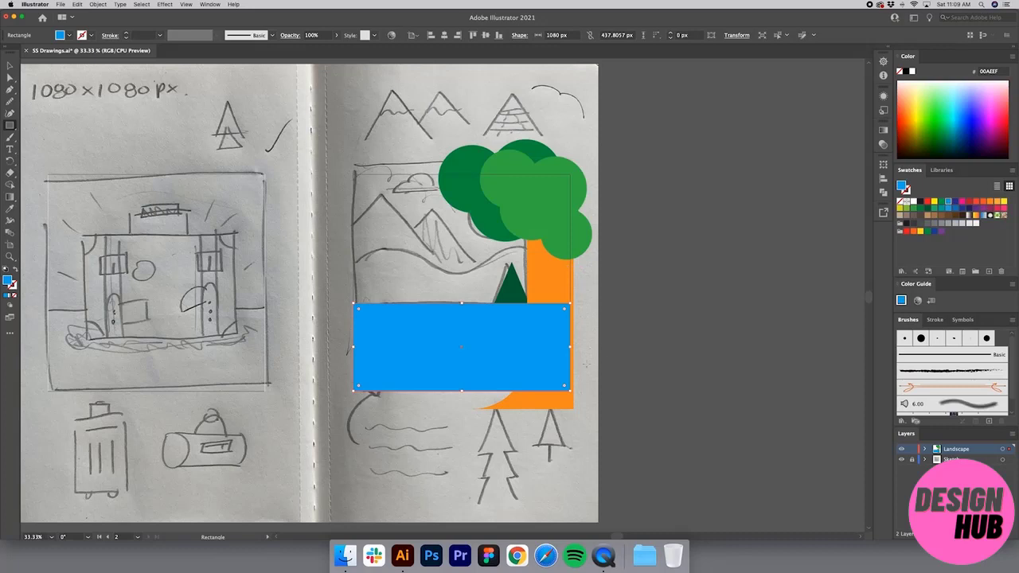
Send the blue water rectangle to the back, behind the pine and the trunk.
{"action": "key", "text": "v"}
{"action": "right_click", "coordinate": [430, 340]}
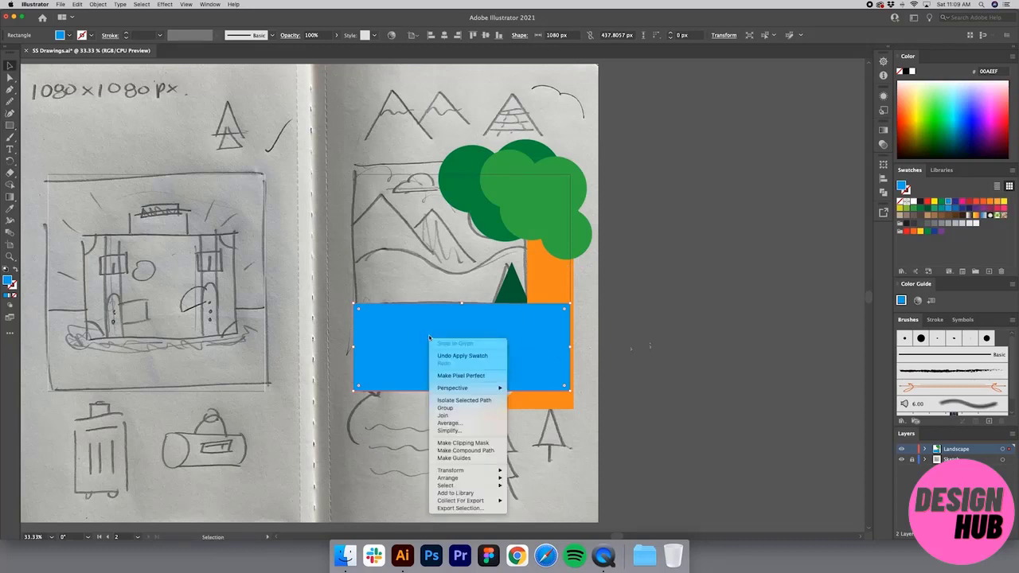
{"action": "mouse_move", "coordinate": [466, 477]}
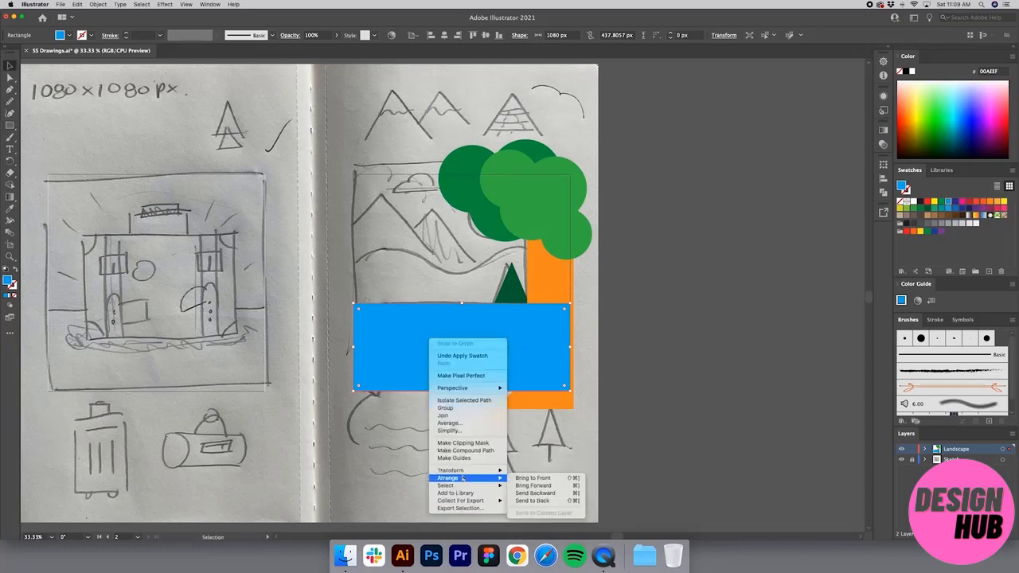
{"action": "left_click", "coordinate": [548, 501]}
{"action": "left_click", "coordinate": [665, 407]}
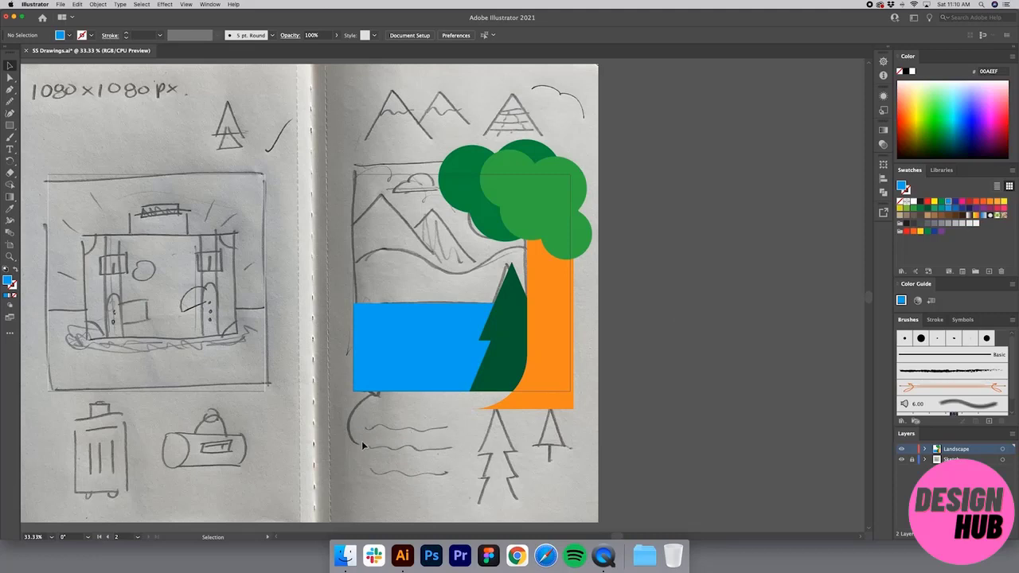
Draw a small rectangle about 158 × 101 px on the left part of the water.
{"action": "key", "text": "z"}
{"action": "left_click_drag", "start_coordinate": [633, 444], "coordinate": [298, 245]}
{"action": "key", "text": "space"}
{"action": "left_click_drag", "start_coordinate": [365, 340], "coordinate": [464, 339]}
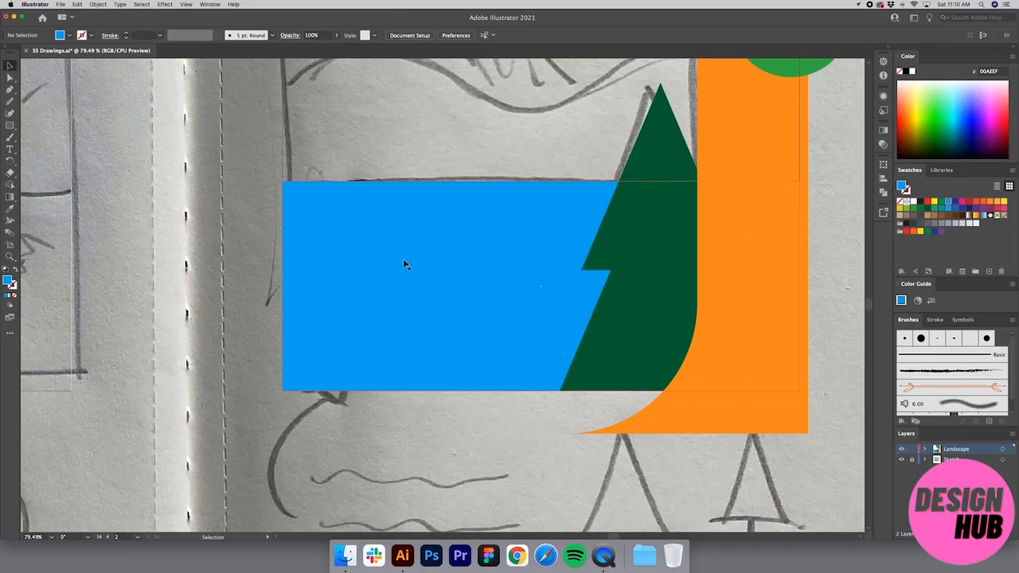
{"action": "key", "text": "m"}
{"action": "left_click_drag", "start_coordinate": [317, 224], "coordinate": [393, 299]}
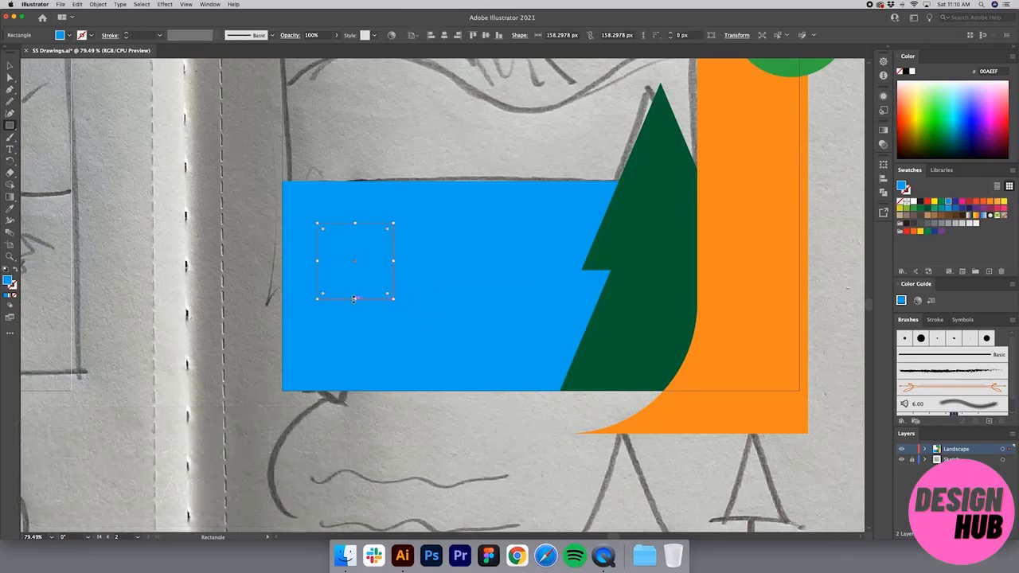
{"action": "left_click_drag", "start_coordinate": [356, 300], "coordinate": [356, 272]}
{"action": "left_click_drag", "start_coordinate": [496, 295], "coordinate": [284, 188]}
Make the small rectangle a triangle by adding a top-centre anchor and removing both upper corners, and fill it with darker blue 1C75BC.
{"action": "key", "text": "p"}
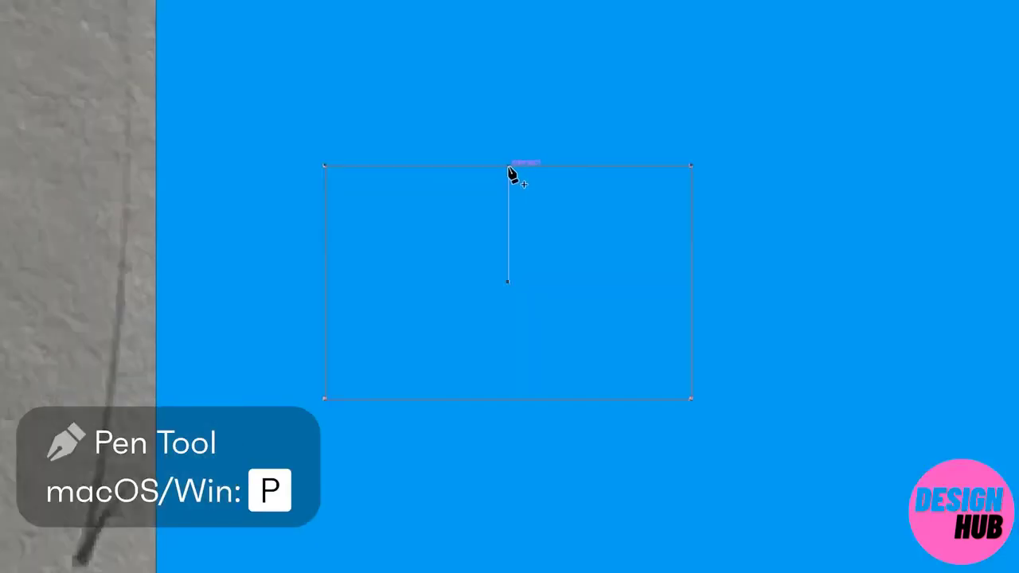
{"action": "left_click", "coordinate": [508, 166]}
{"action": "left_click", "coordinate": [325, 165]}
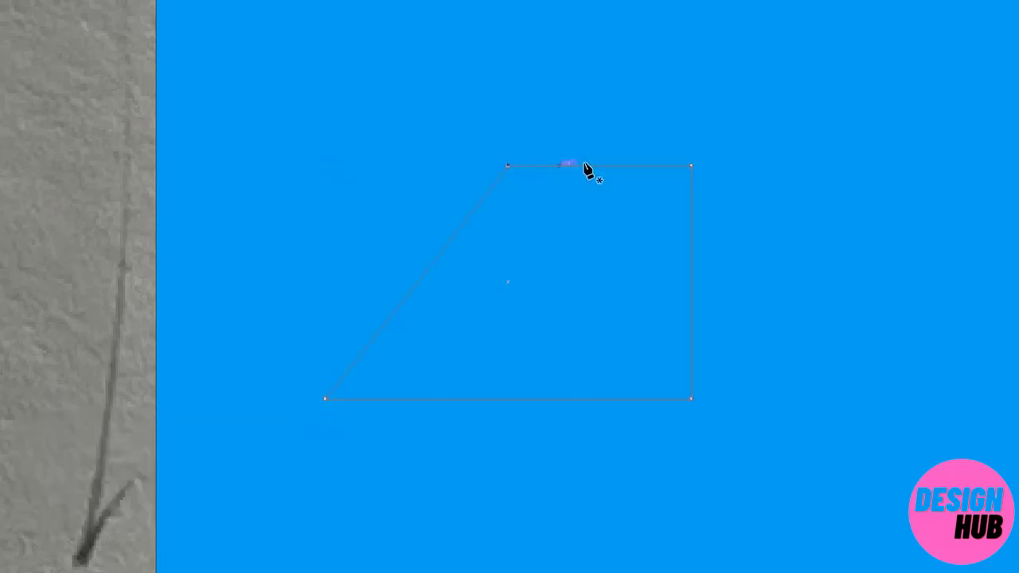
{"action": "left_click", "coordinate": [691, 166]}
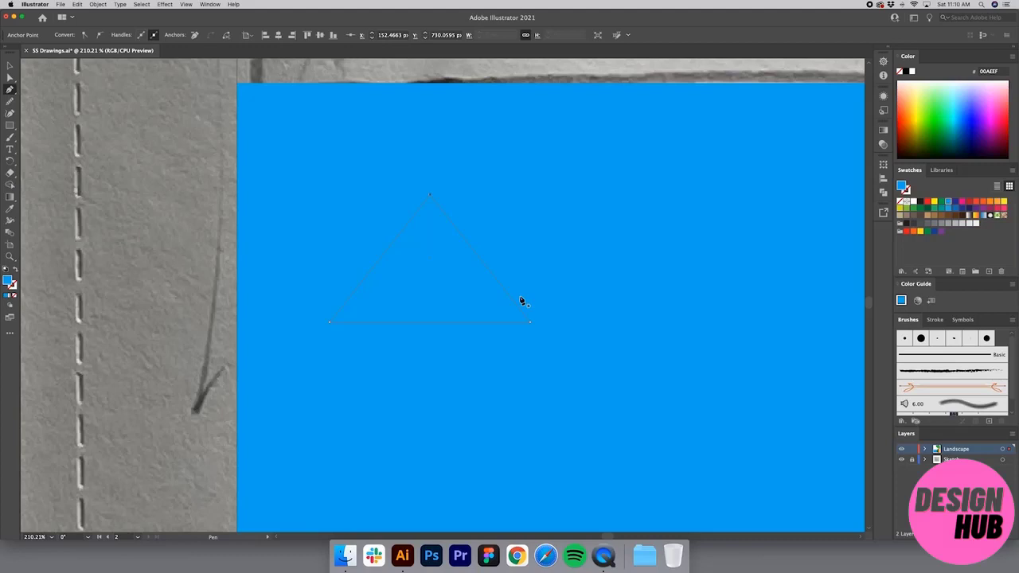
{"action": "left_click", "coordinate": [947, 208]}
{"action": "left_click", "coordinate": [955, 208]}
Duplicate the blue triangle horizontally with a slight overlap and repeat the copy to make a row of five triangles.
{"action": "key", "text": "v"}
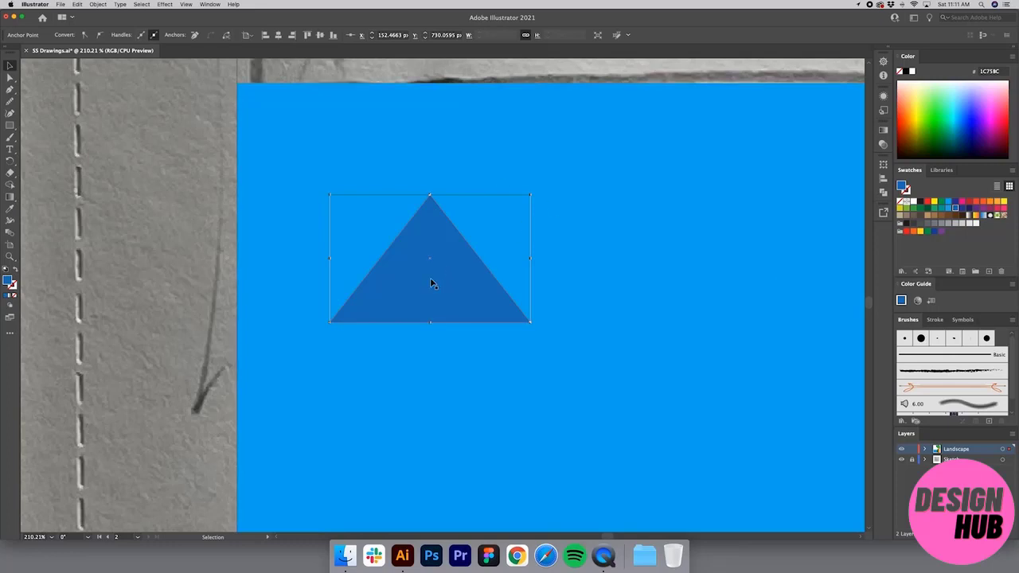
{"action": "left_click_drag", "start_coordinate": [430, 285], "coordinate": [568, 292]}
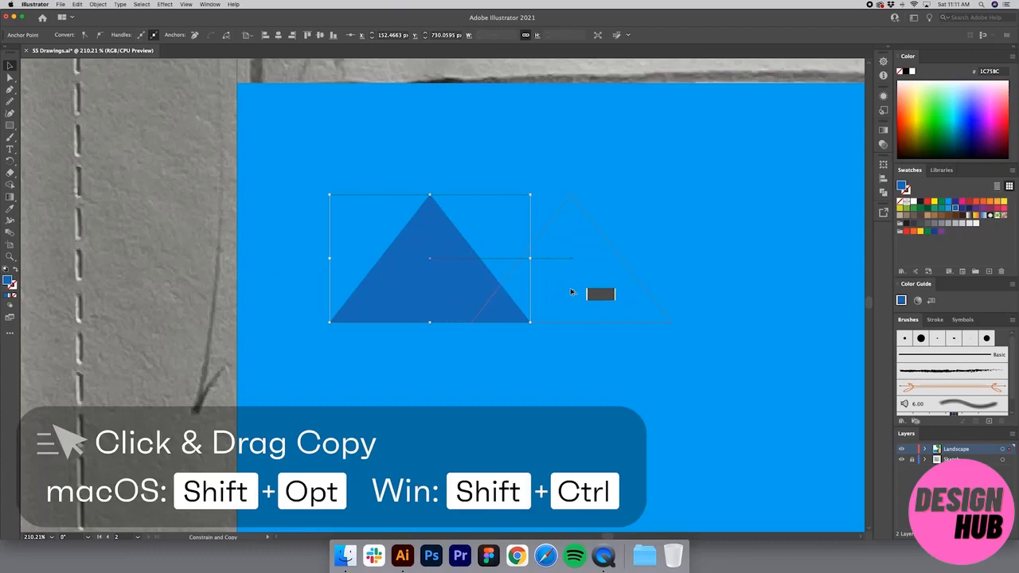
{"action": "left_click_drag", "start_coordinate": [570, 292], "coordinate": [570, 292]}
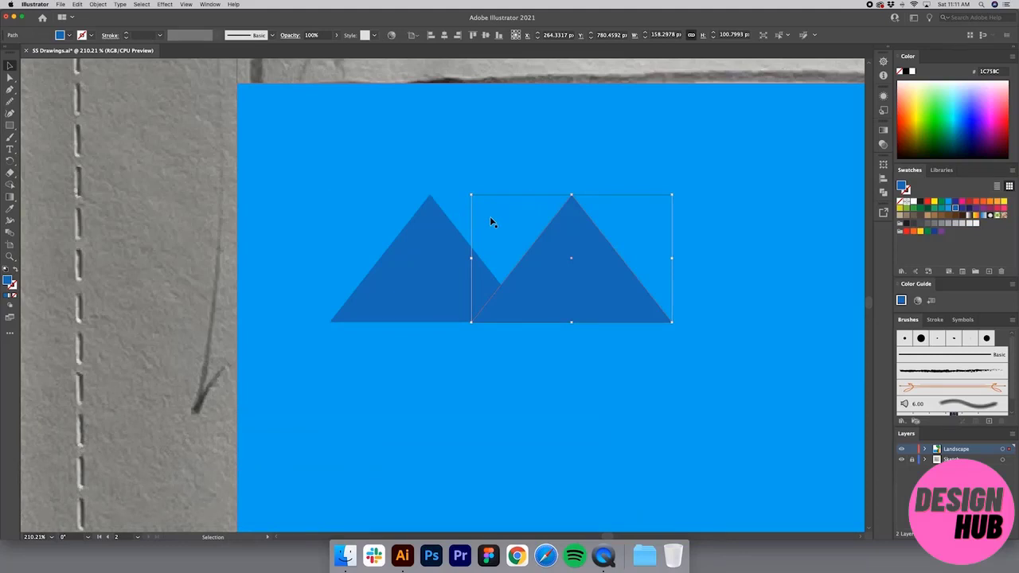
{"action": "key", "text": "super+d"}
{"action": "scroll", "coordinate": [502, 222], "scroll_direction": "right", "scroll_amount": 3}
{"action": "scroll", "coordinate": [503, 224], "scroll_direction": "right", "scroll_amount": 5}
{"action": "key", "text": "super+d"}
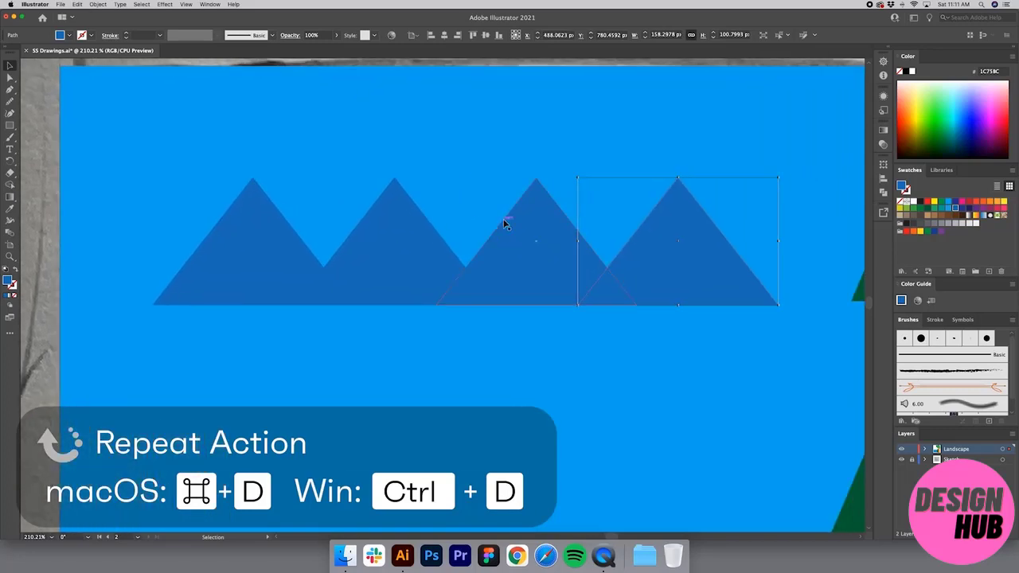
{"action": "key", "text": "super+d"}
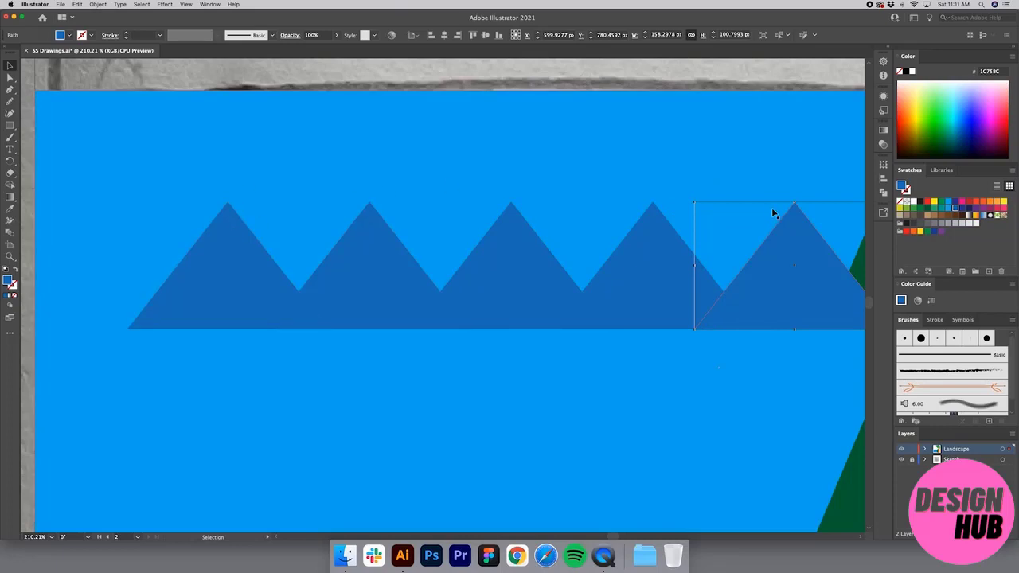
Select all five blue triangles and unite them into one zigzag shape with Pathfinder.
{"action": "left_click", "coordinate": [645, 233], "text": "shift"}
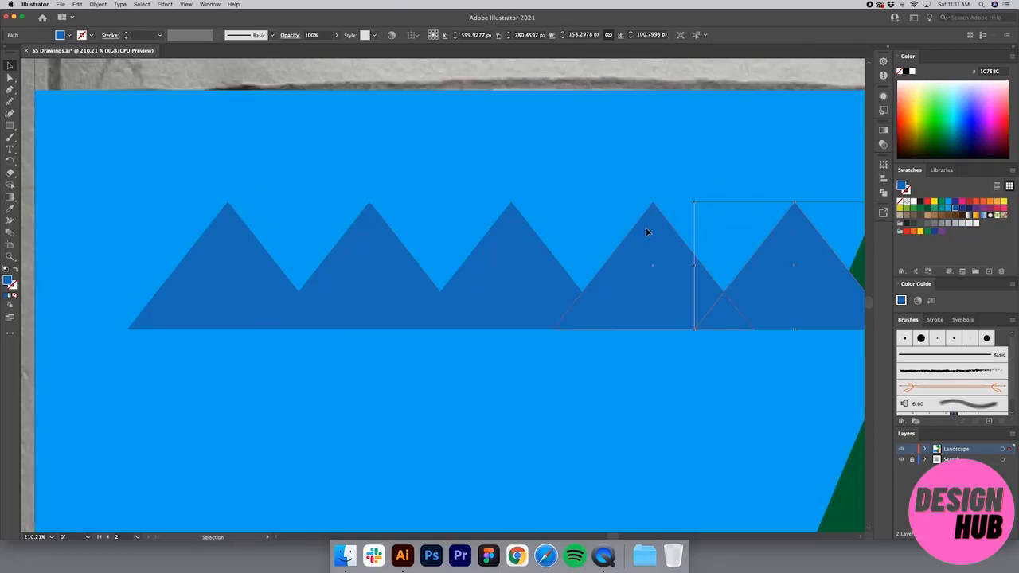
{"action": "left_click", "coordinate": [522, 242], "text": "shift"}
{"action": "left_click", "coordinate": [376, 252], "text": "shift"}
{"action": "left_click", "coordinate": [236, 246], "text": "shift"}
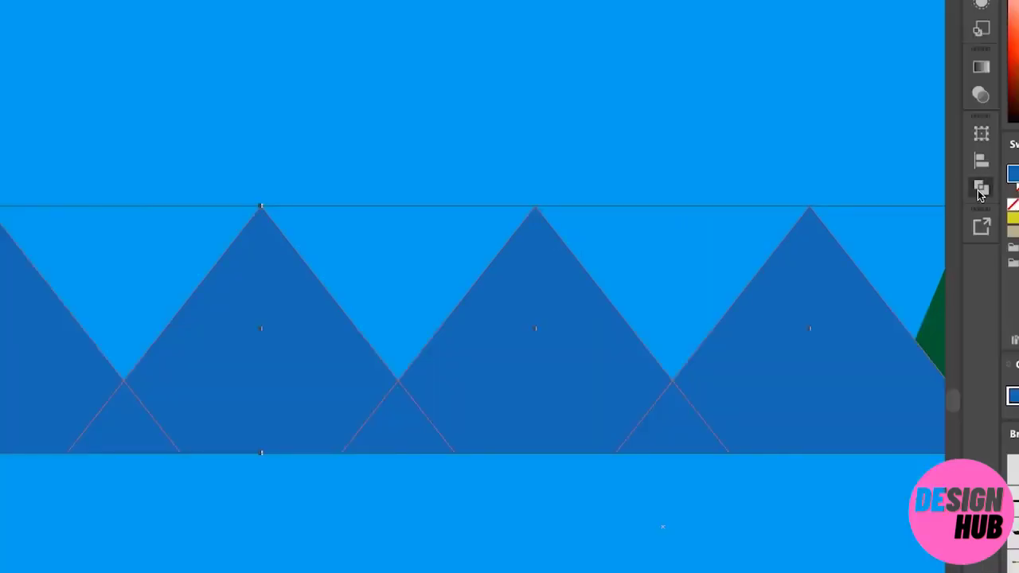
{"action": "left_click", "coordinate": [883, 192]}
{"action": "left_click", "coordinate": [745, 177]}
{"action": "left_click", "coordinate": [923, 125]}
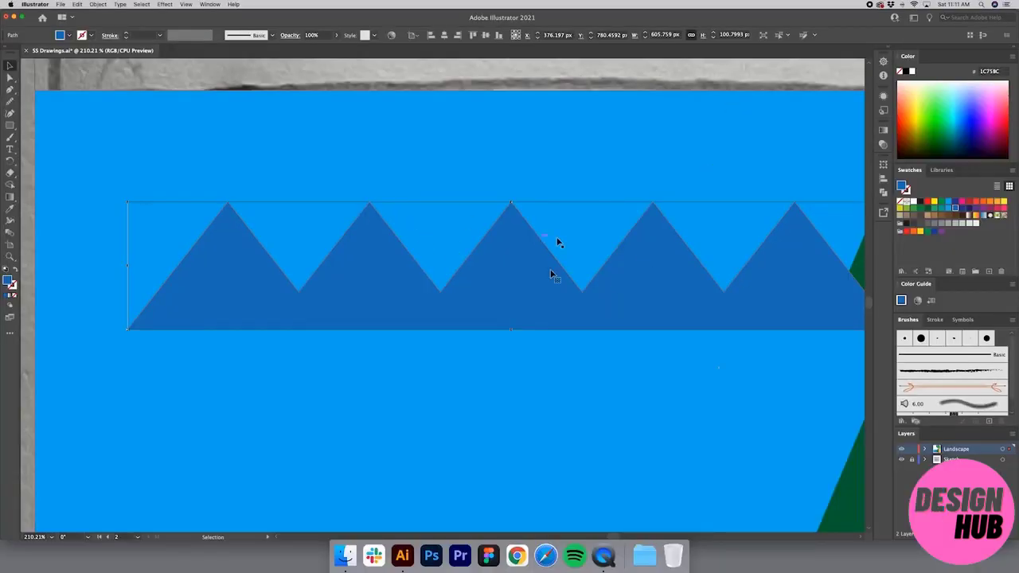
Try to flatten the united blue zigzag shape by lowering its upper edge.
{"action": "key", "text": "z"}
{"action": "left_click", "coordinate": [522, 251], "text": "alt"}
{"action": "left_click_drag", "start_coordinate": [435, 307], "coordinate": [513, 266]}
{"action": "left_click", "coordinate": [482, 275], "text": "alt"}
{"action": "key", "text": "v"}
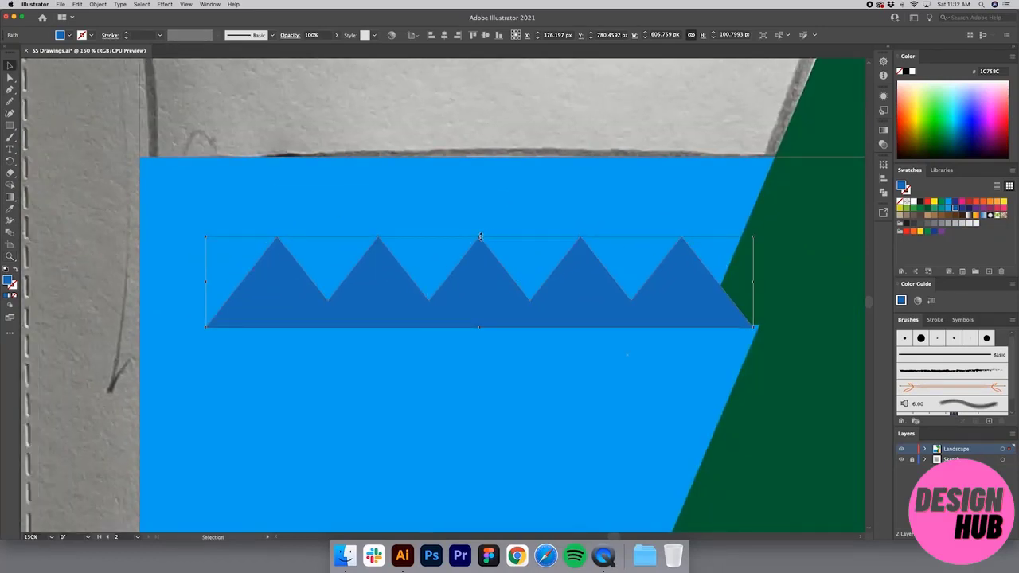
{"action": "mouse_move", "coordinate": [480, 237]}
{"action": "left_mouse_down"}
{"action": "mouse_move", "coordinate": [485, 278]}
{"action": "mouse_move", "coordinate": [484, 250]}
{"action": "left_mouse_up"}
{"action": "key", "text": "super+z"}
Round the zigzag's peaks, valleys and end corners fully to form a smooth wave about 538 × 81 px.
{"action": "key", "text": "a"}
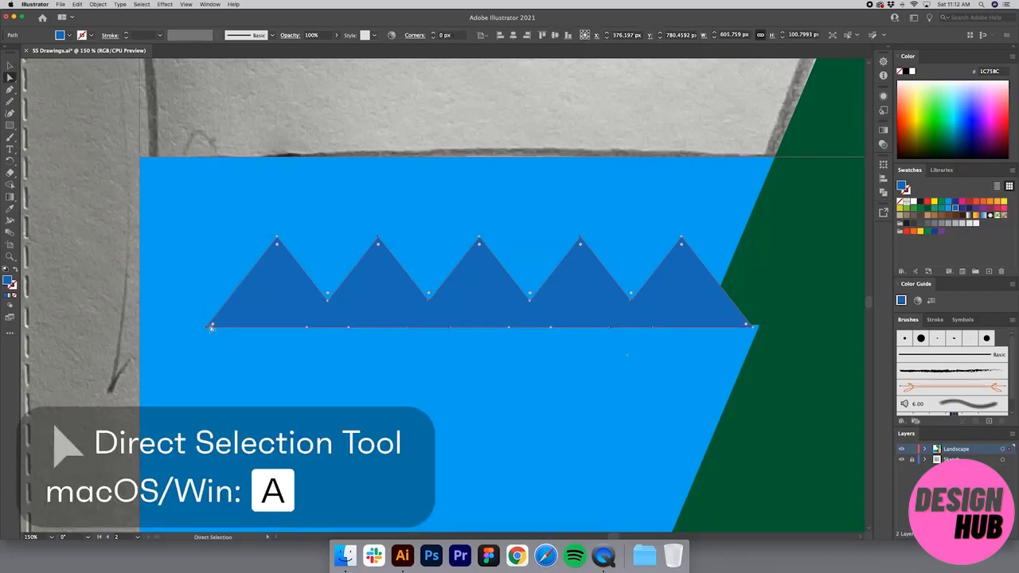
{"action": "left_click", "coordinate": [277, 237], "text": "shift"}
{"action": "left_click", "coordinate": [327, 301], "text": "shift"}
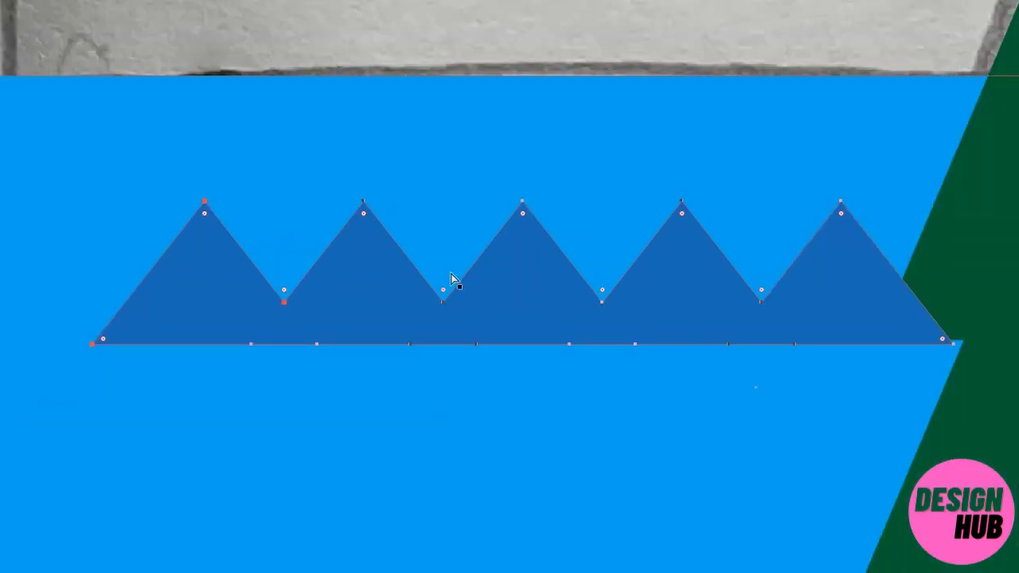
{"action": "left_click", "coordinate": [522, 202], "text": "shift"}
{"action": "left_click_drag", "start_coordinate": [205, 214], "coordinate": [204, 253]}
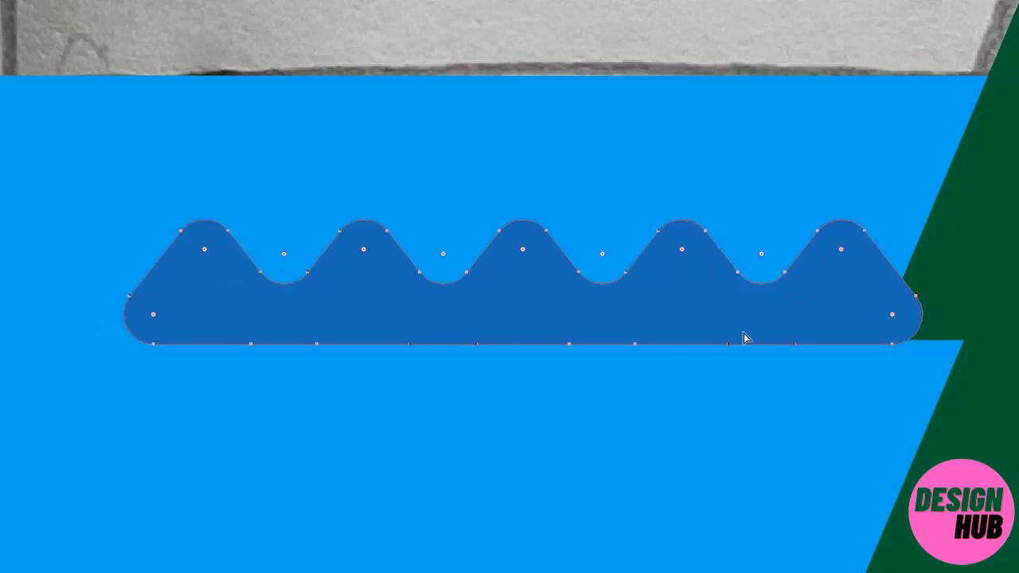
{"action": "left_click_drag", "start_coordinate": [204, 258], "coordinate": [207, 278]}
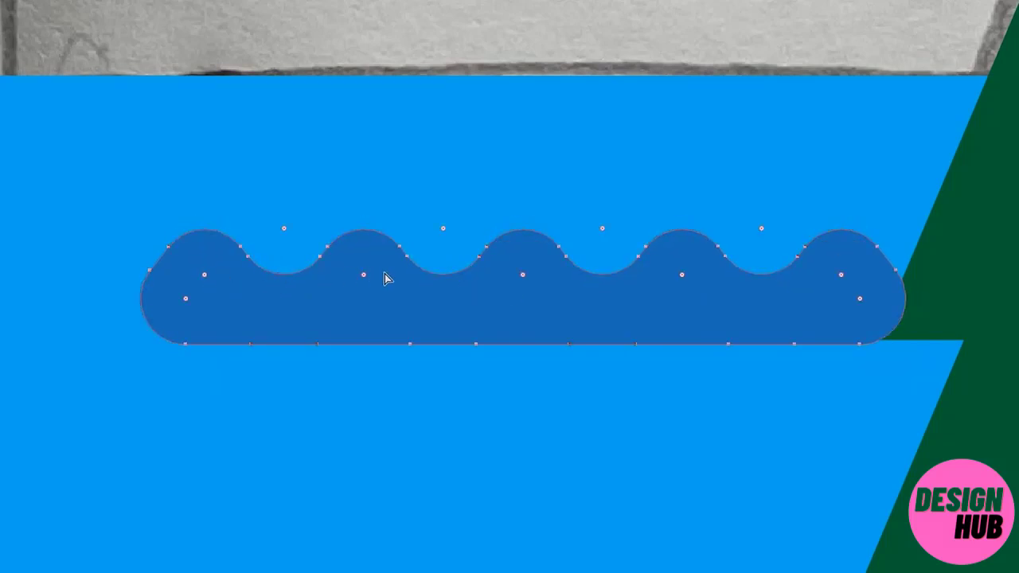
{"action": "key", "text": "z"}
{"action": "left_click", "coordinate": [445, 263], "text": "alt"}
{"action": "left_click", "coordinate": [448, 263], "text": "alt"}
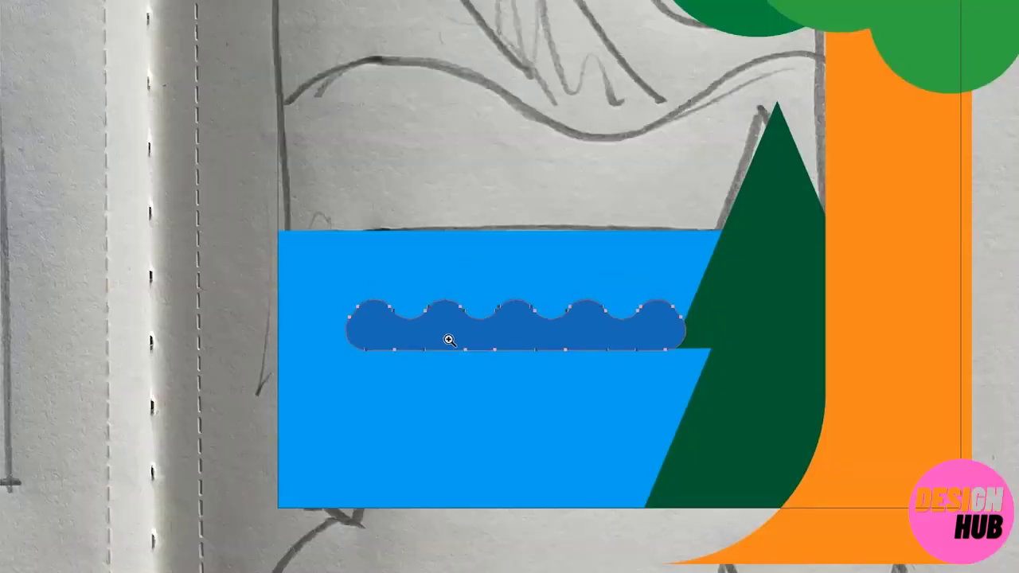
{"action": "key", "text": "v"}
{"action": "key", "text": "b"}
{"action": "key", "text": "v"}
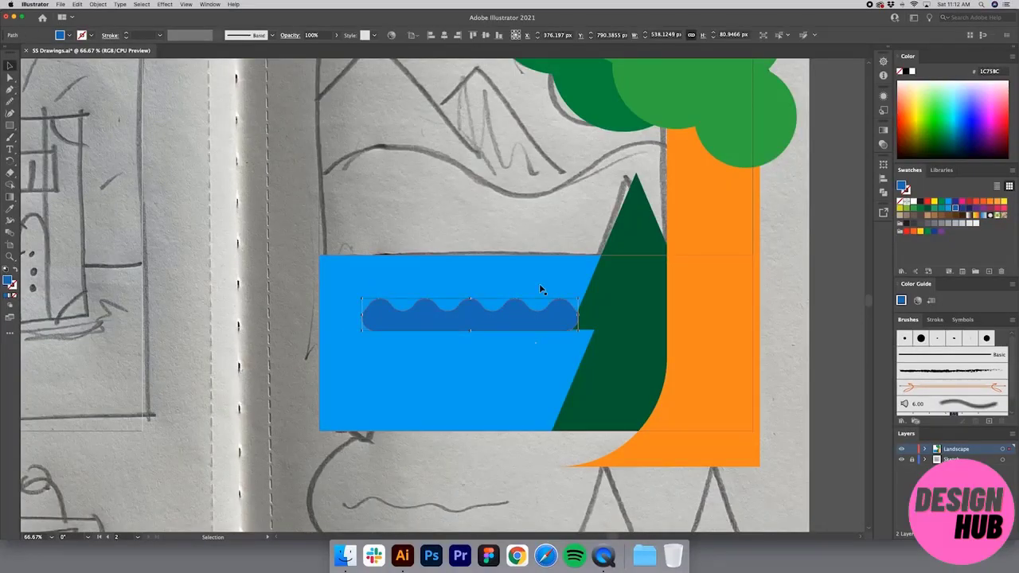
Send the water rectangle and the wave together to the back, behind the trees.
{"action": "right_click", "coordinate": [515, 268]}
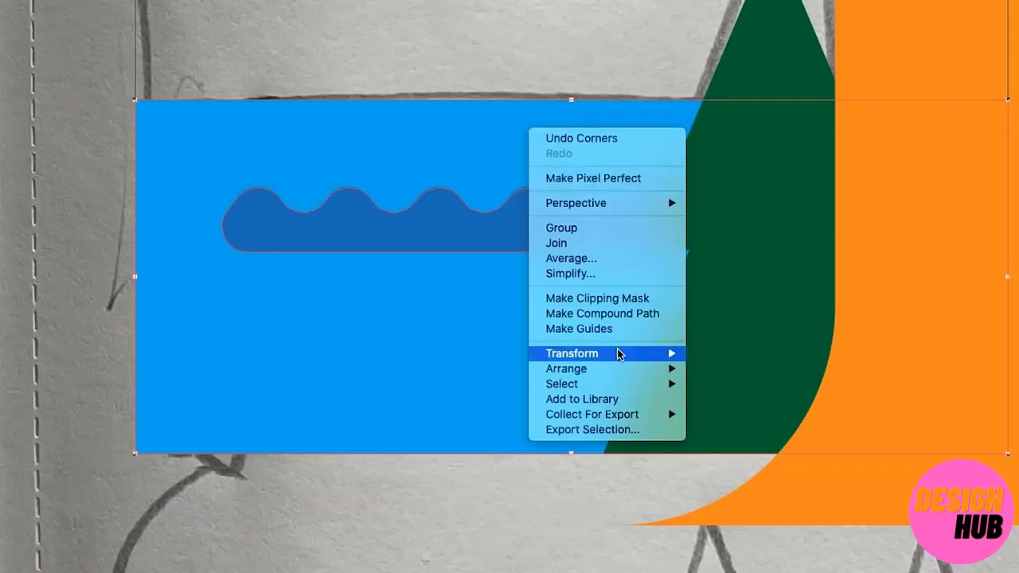
{"action": "mouse_move", "coordinate": [614, 368]}
{"action": "left_click", "coordinate": [739, 414]}
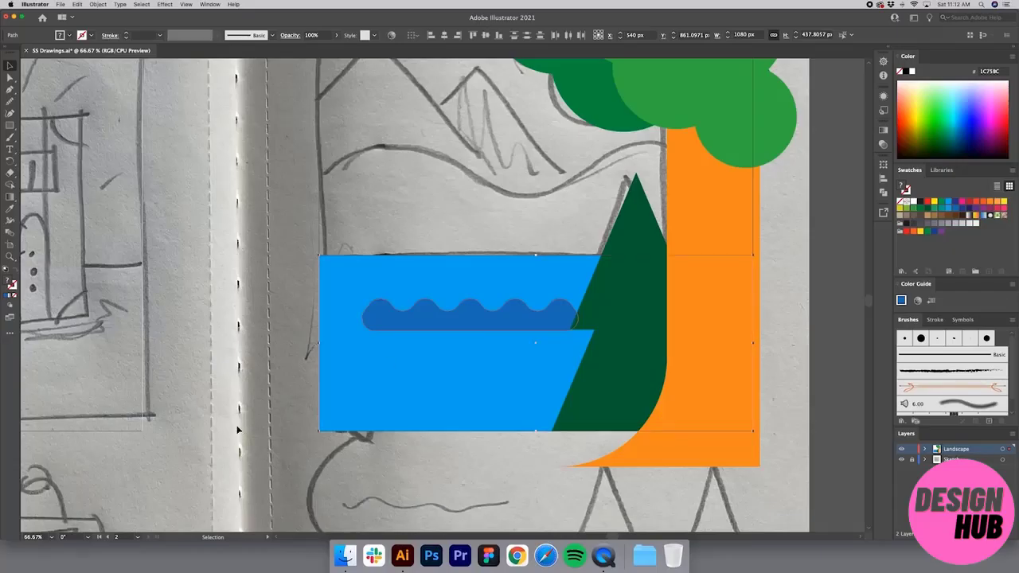
{"action": "left_click", "coordinate": [239, 429]}
Enlarge the wave proportionally until it spans past the water rectangle, and flatten it to about 1131 × 127 px.
{"action": "left_click", "coordinate": [579, 227]}
{"action": "left_click_drag", "start_coordinate": [580, 328], "coordinate": [741, 372]}
{"action": "left_click_drag", "start_coordinate": [486, 342], "coordinate": [447, 337]}
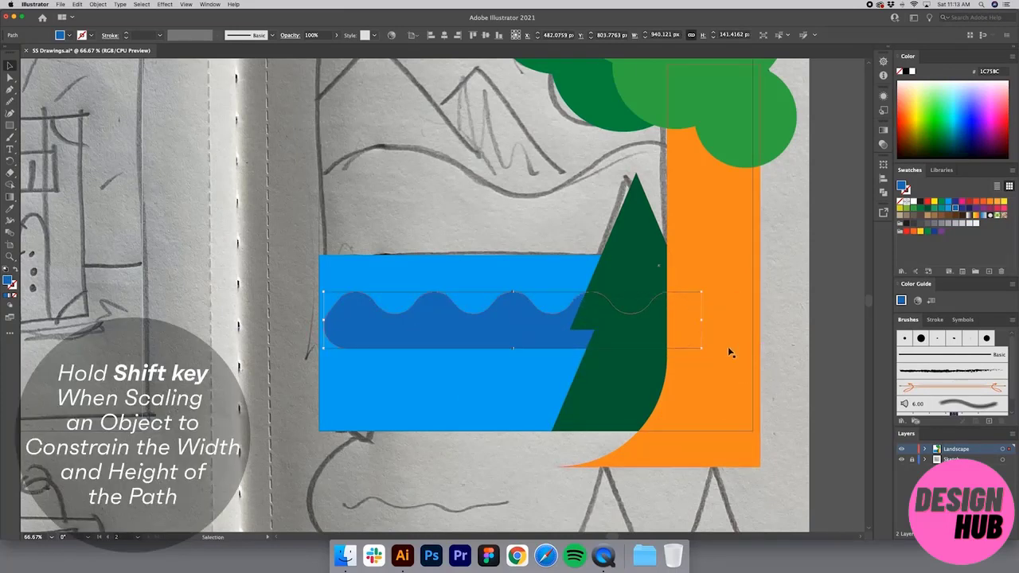
{"action": "left_click_drag", "start_coordinate": [701, 348], "coordinate": [777, 360]}
{"action": "left_click_drag", "start_coordinate": [536, 345], "coordinate": [478, 342]}
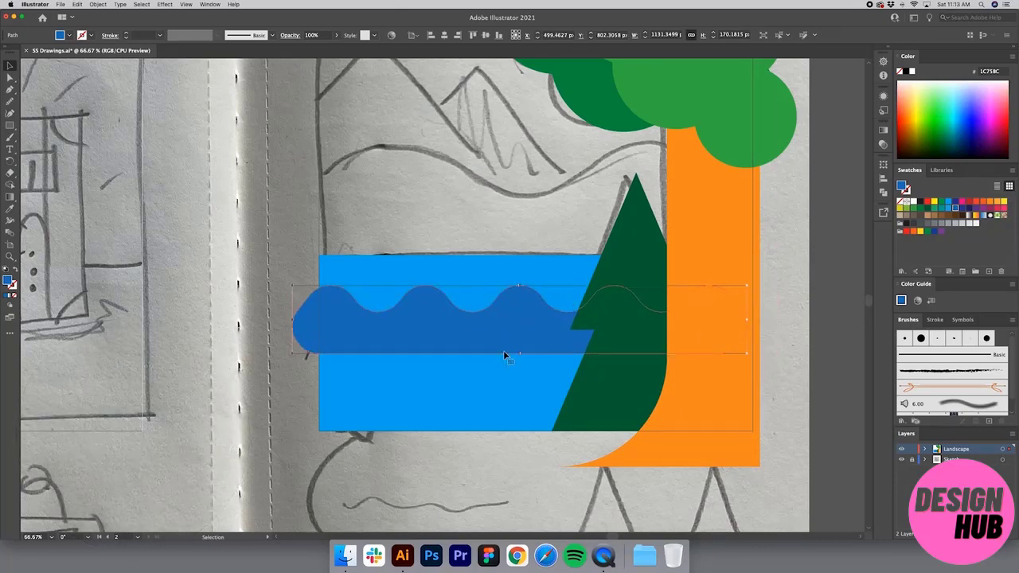
{"action": "scroll", "coordinate": [453, 351], "scroll_direction": "up", "scroll_amount": 5}
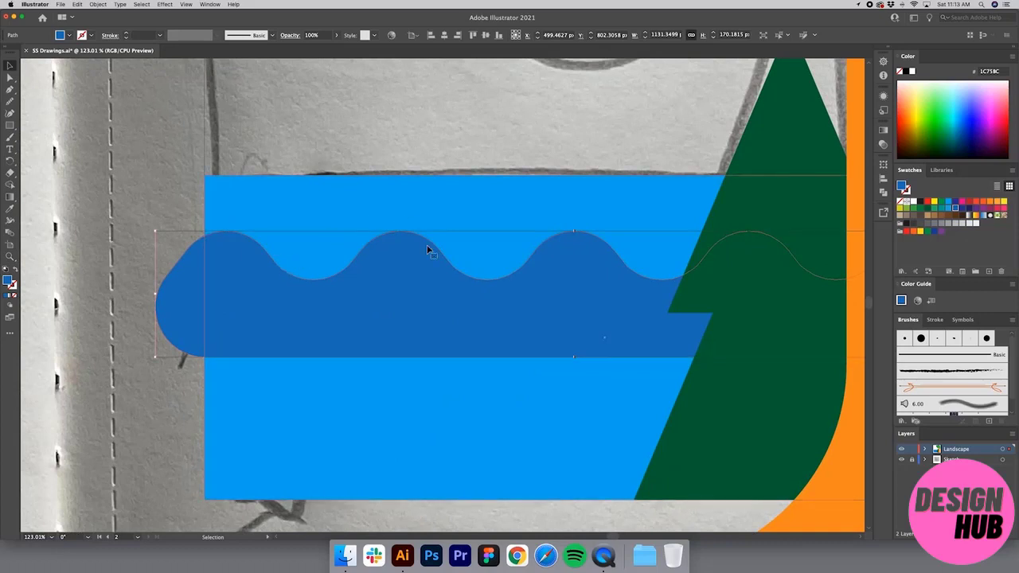
{"action": "left_click_drag", "start_coordinate": [576, 357], "coordinate": [601, 355]}
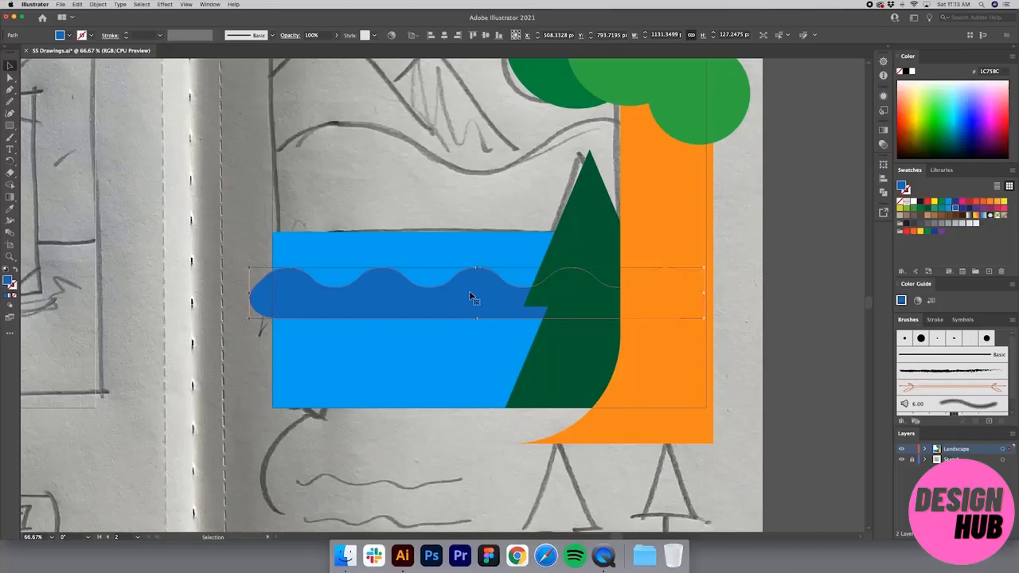
Duplicate the wave a short distance straight down and raise the original slightly.
{"action": "left_click_drag", "start_coordinate": [469, 297], "coordinate": [473, 332]}
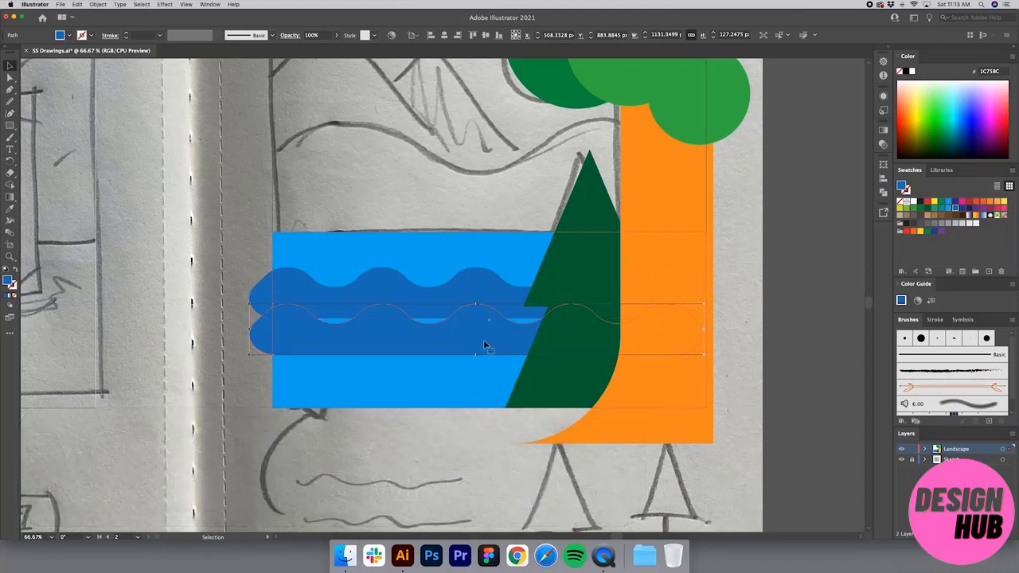
{"action": "left_click", "coordinate": [466, 284]}
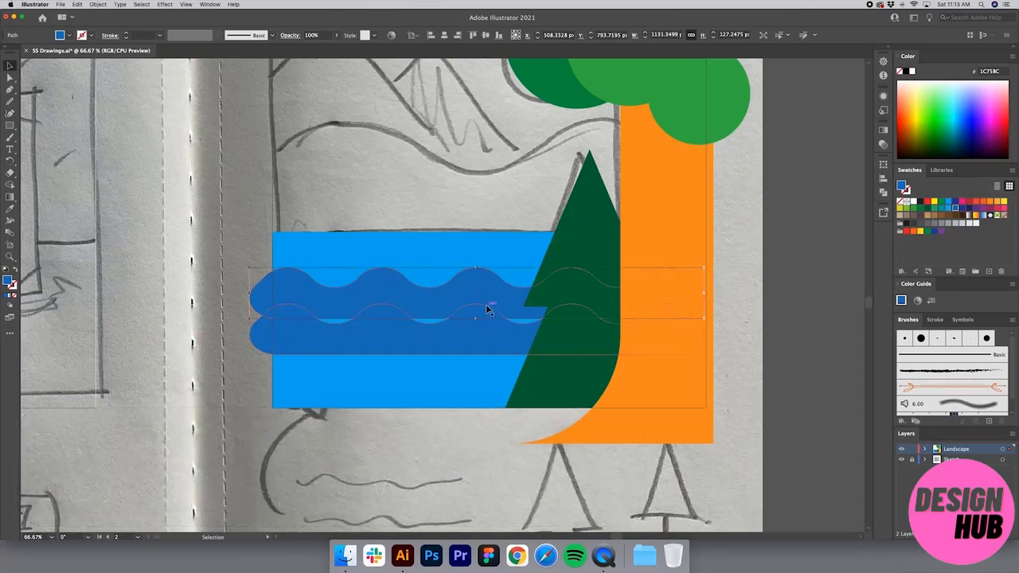
{"action": "left_click_drag", "start_coordinate": [473, 293], "coordinate": [475, 290]}
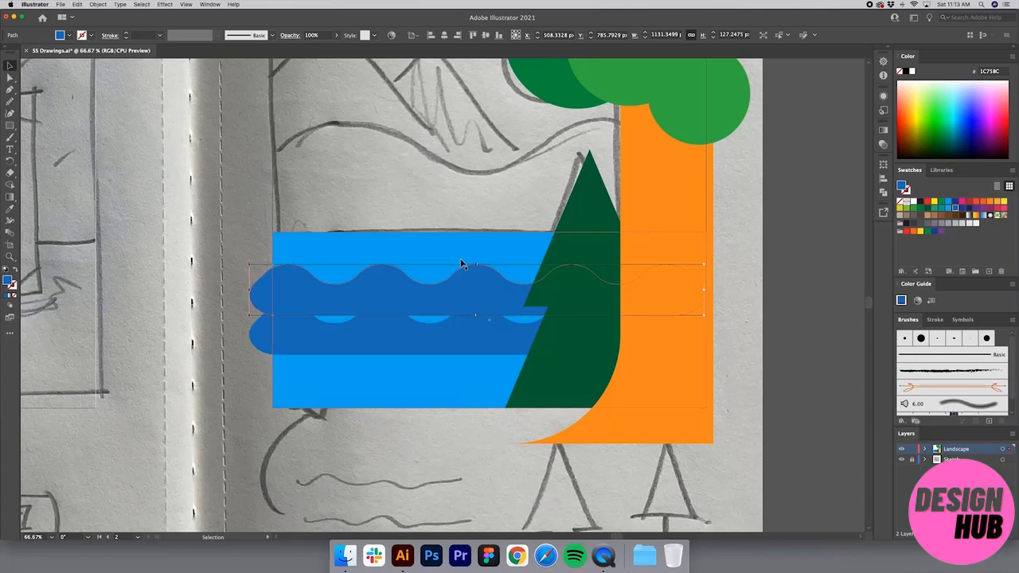
Sample the water's blue for the upper wave and lighten its fill to #38C6F2.
{"action": "key", "text": "i"}
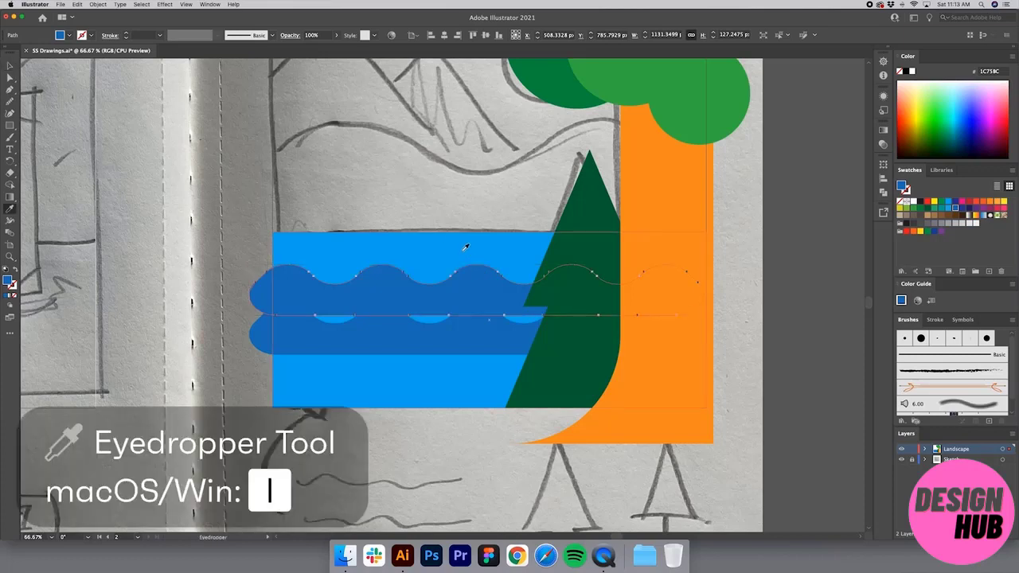
{"action": "left_click", "coordinate": [418, 245]}
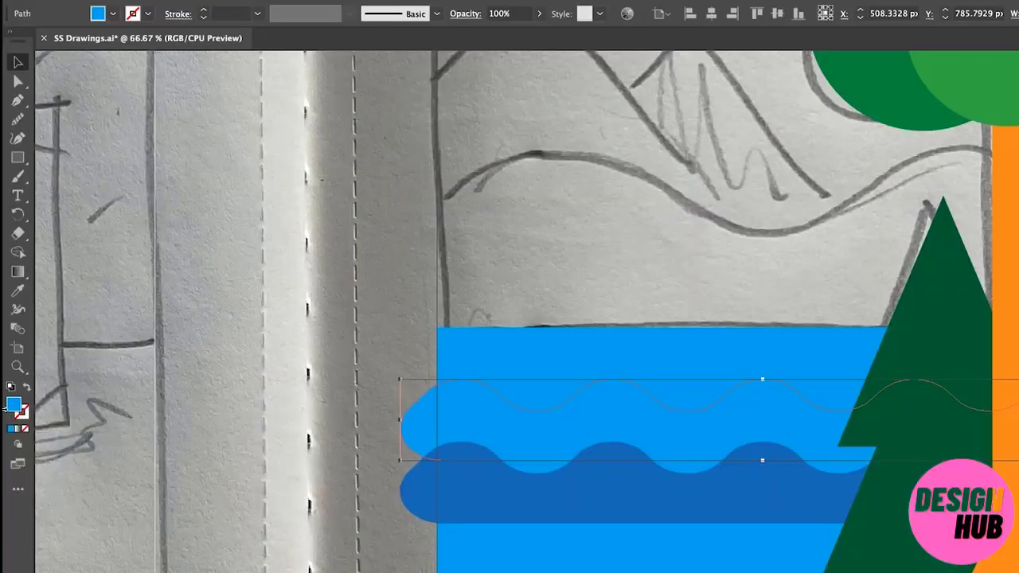
{"action": "key", "text": "v"}
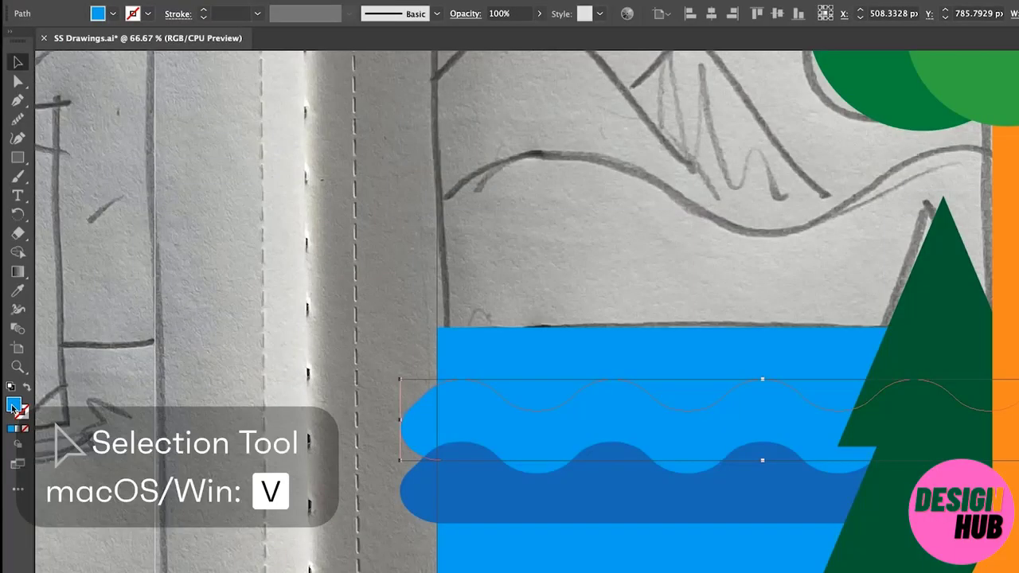
{"action": "double_click", "coordinate": [14, 406]}
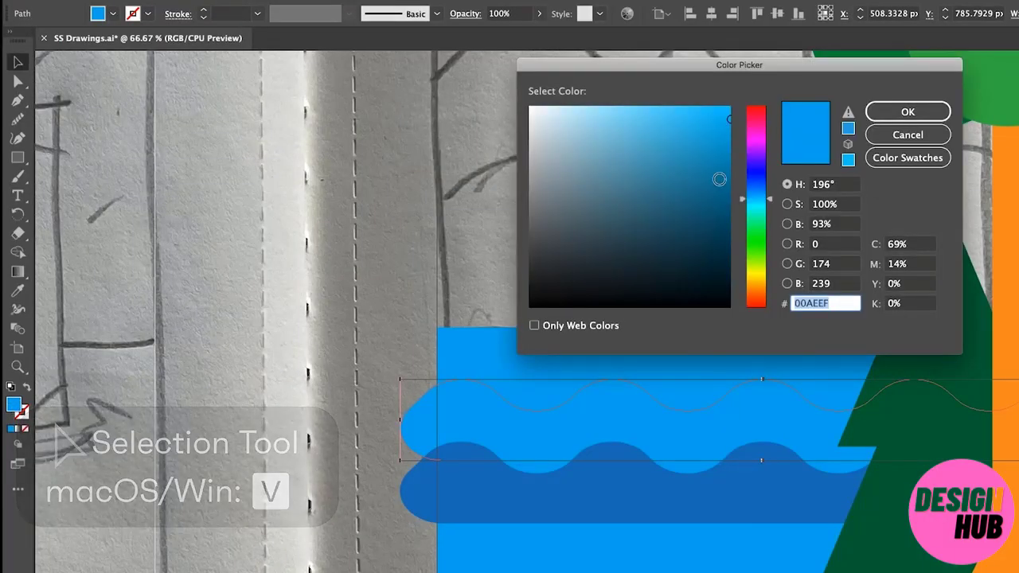
{"action": "left_click_drag", "start_coordinate": [707, 125], "coordinate": [681, 112]}
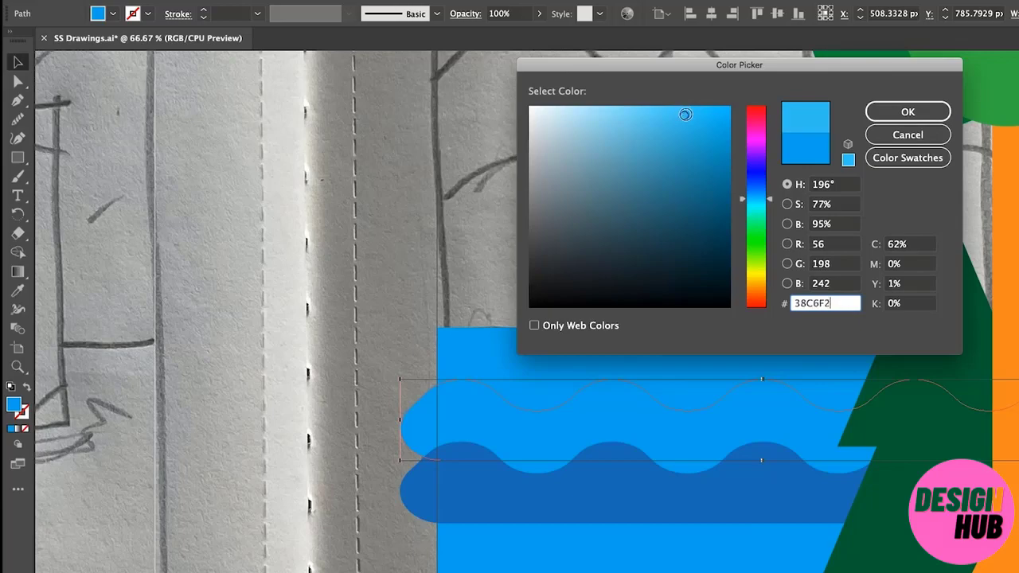
{"action": "left_click", "coordinate": [915, 112]}
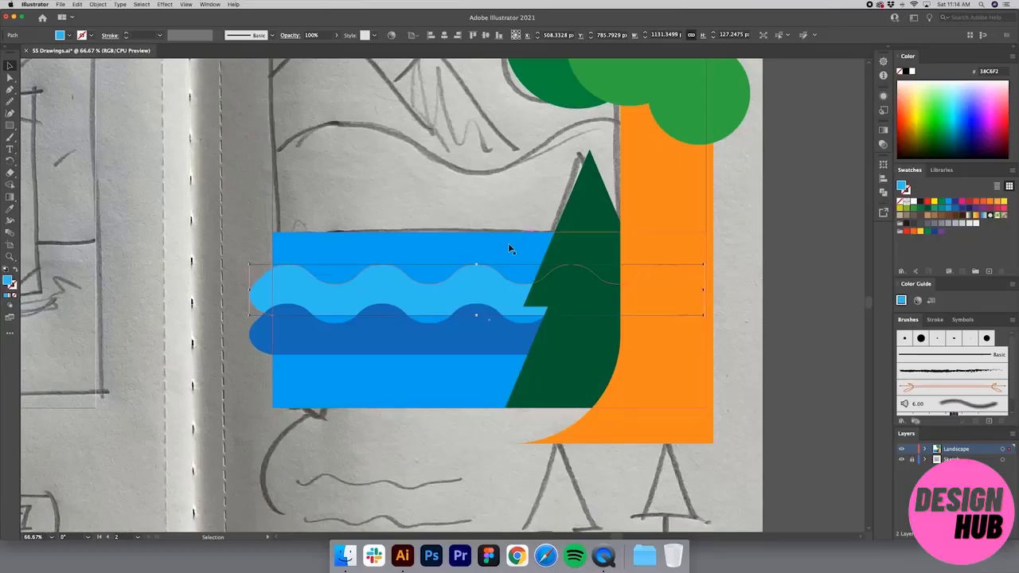
{"action": "left_click", "coordinate": [658, 280]}
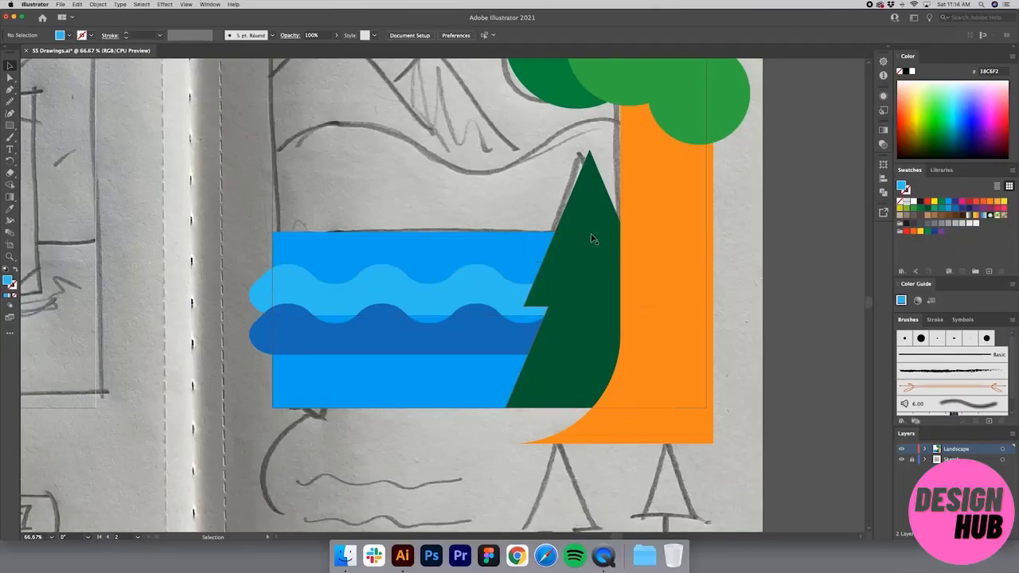
Lower the light blue wave closer to the dark one, and stretch both wider and slightly flatter past both sides of the artboard.
{"action": "left_click", "coordinate": [478, 343]}
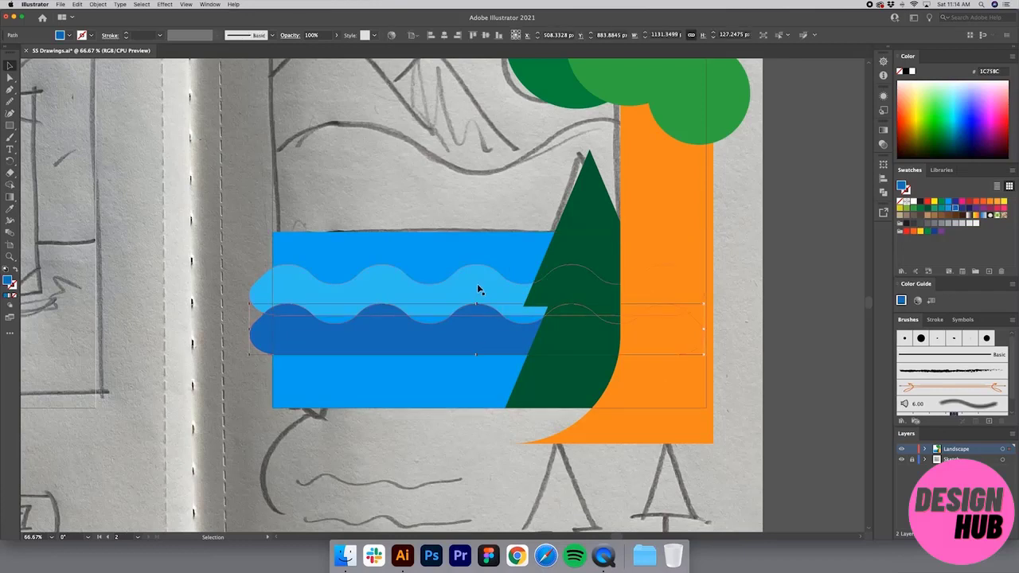
{"action": "left_click_drag", "start_coordinate": [477, 281], "coordinate": [478, 295]}
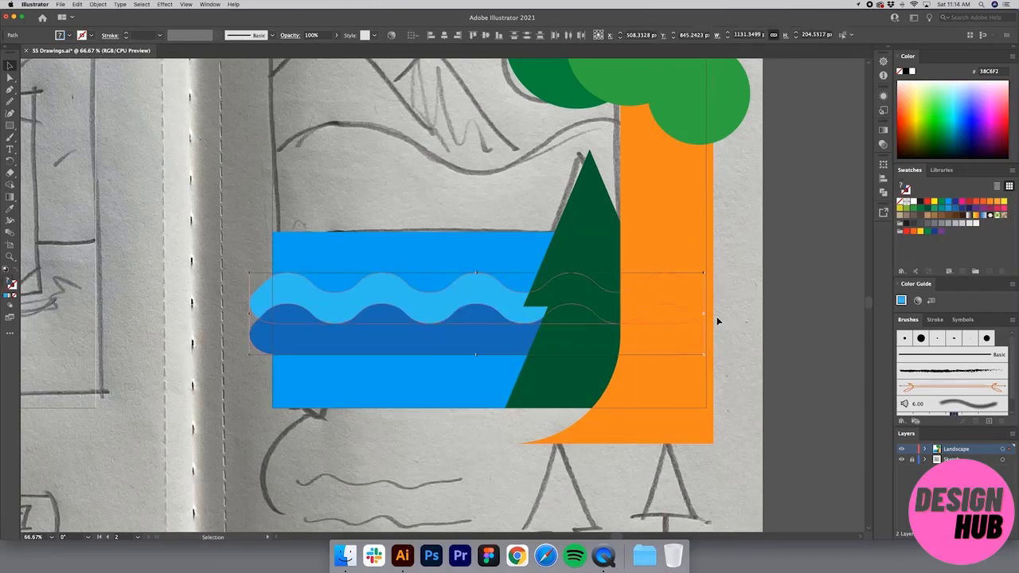
{"action": "left_click_drag", "start_coordinate": [703, 315], "coordinate": [753, 315]}
{"action": "left_click_drag", "start_coordinate": [483, 324], "coordinate": [471, 321]}
{"action": "left_click_drag", "start_coordinate": [492, 355], "coordinate": [486, 332]}
{"action": "left_click", "coordinate": [793, 339]}
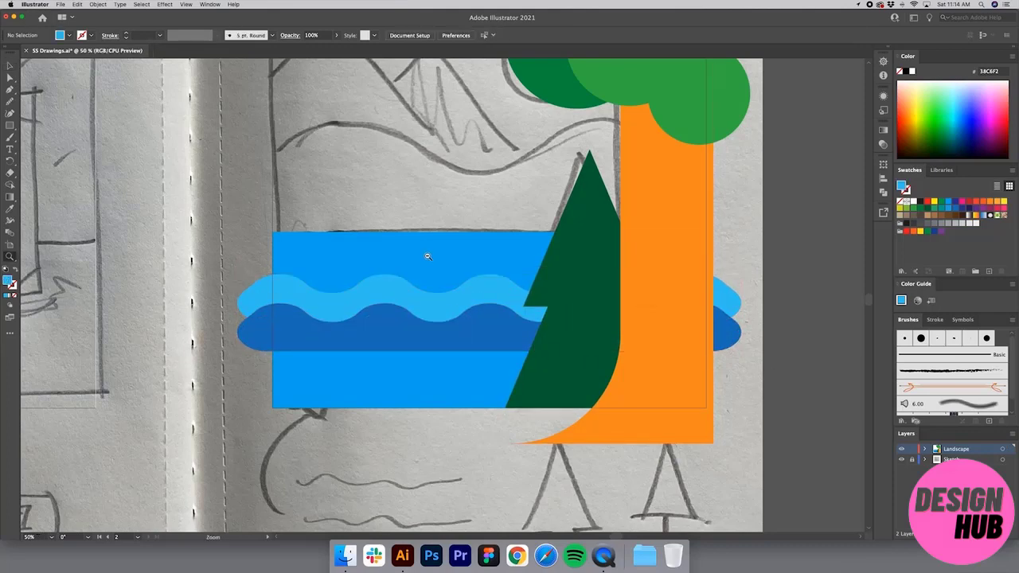
Draw a square of about 536 px over the sketched mountains, extending past the artboard's left edge and reaching into the water.
{"action": "left_click", "coordinate": [417, 334], "text": "alt"}
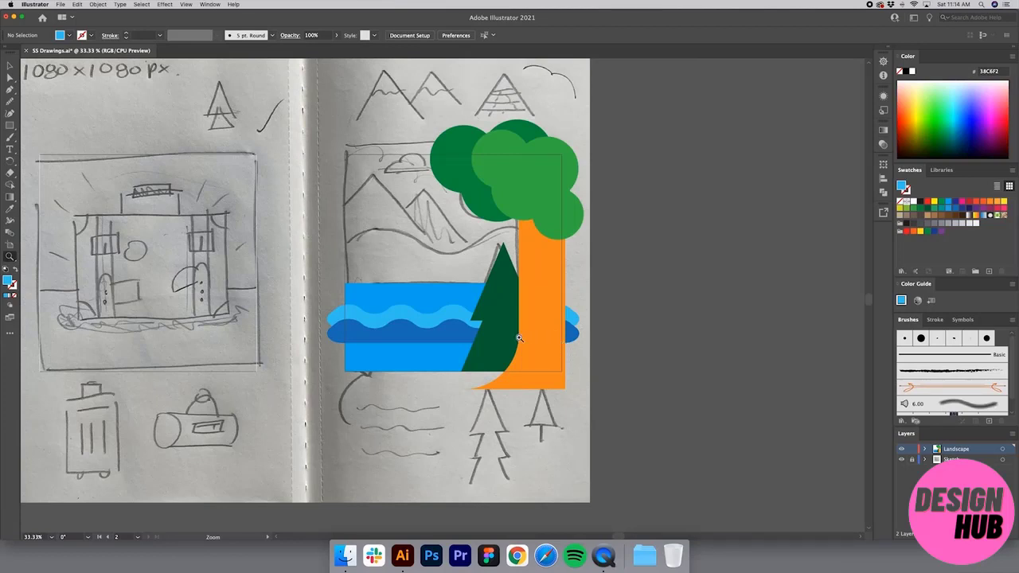
{"action": "left_click_drag", "start_coordinate": [650, 410], "coordinate": [274, 132]}
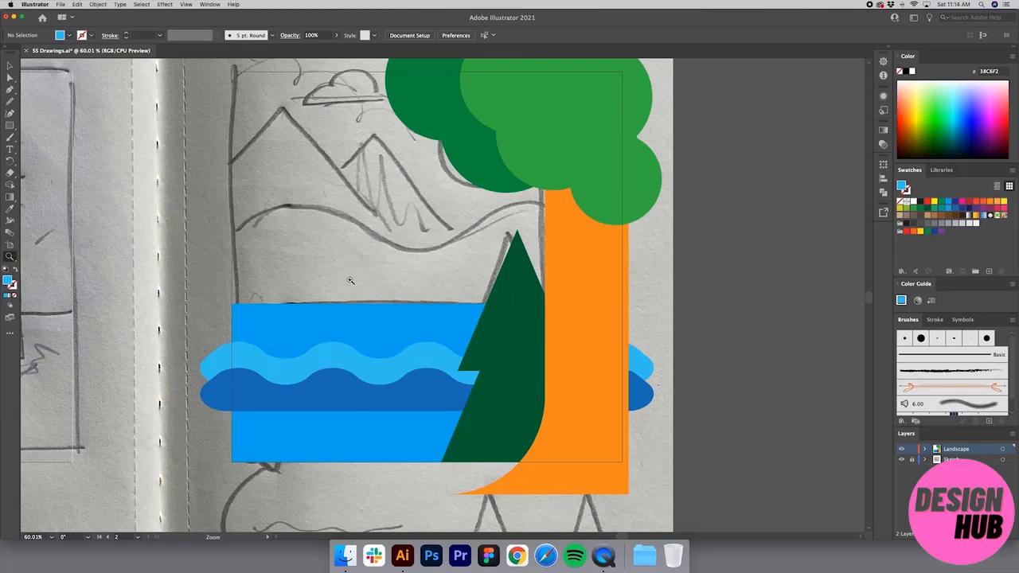
{"action": "key", "text": "m"}
{"action": "left_click_drag", "start_coordinate": [403, 318], "coordinate": [212, 171]}
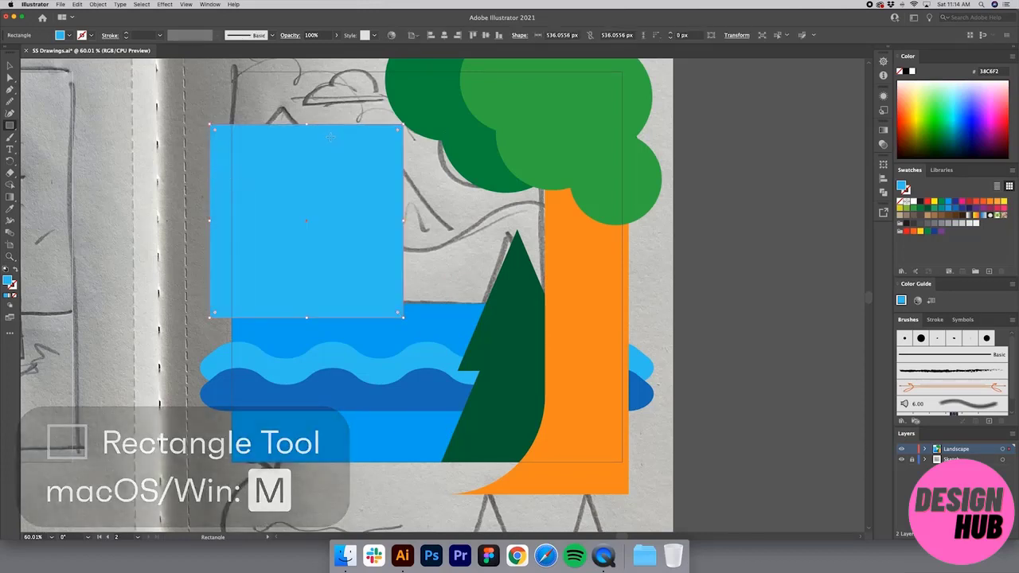
Turn the square into a triangle by adding an anchor at the middle of its upper edge and removing both upper corner anchors.
{"action": "key", "text": "p"}
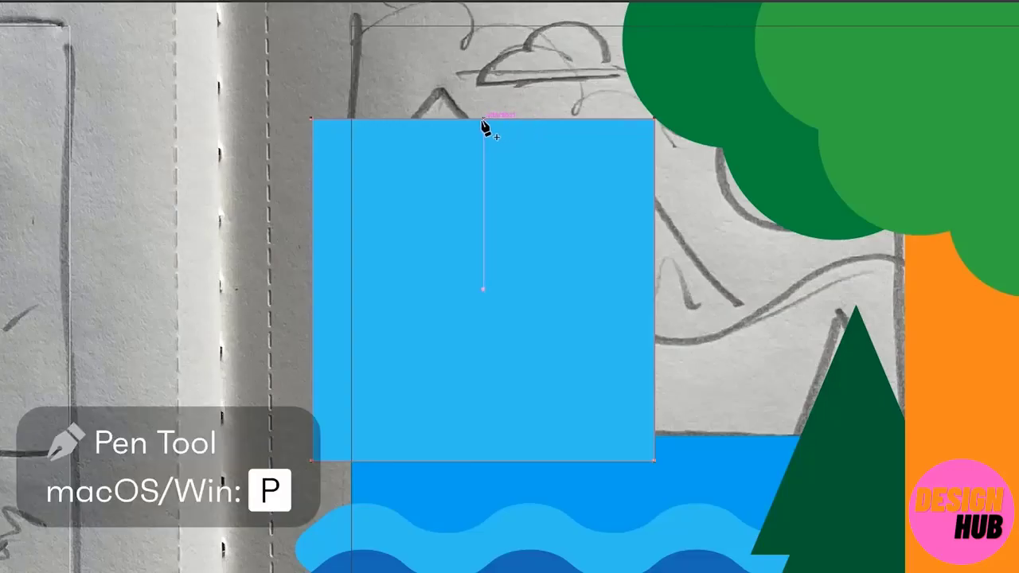
{"action": "left_click", "coordinate": [483, 121]}
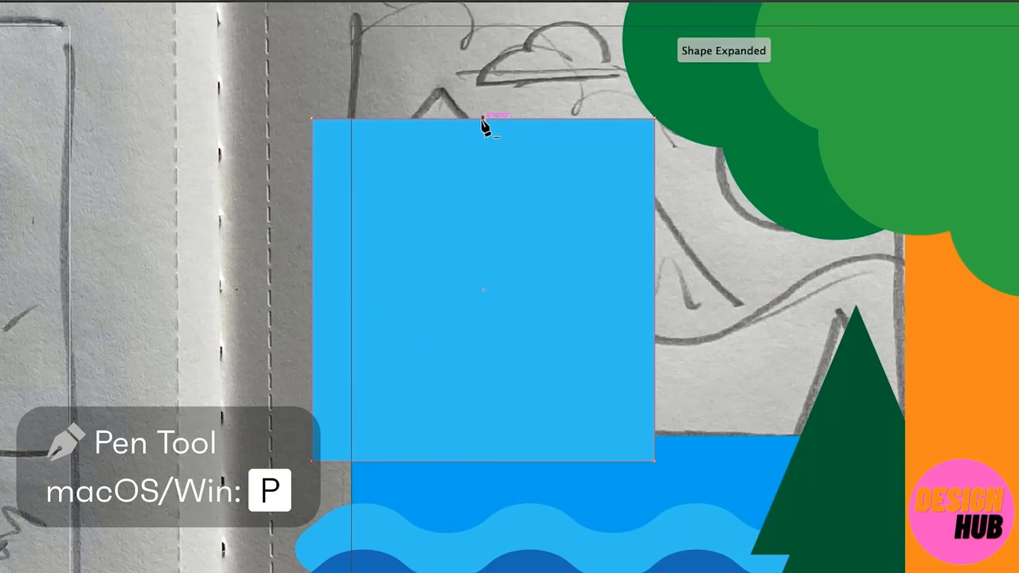
{"action": "left_click", "coordinate": [314, 120]}
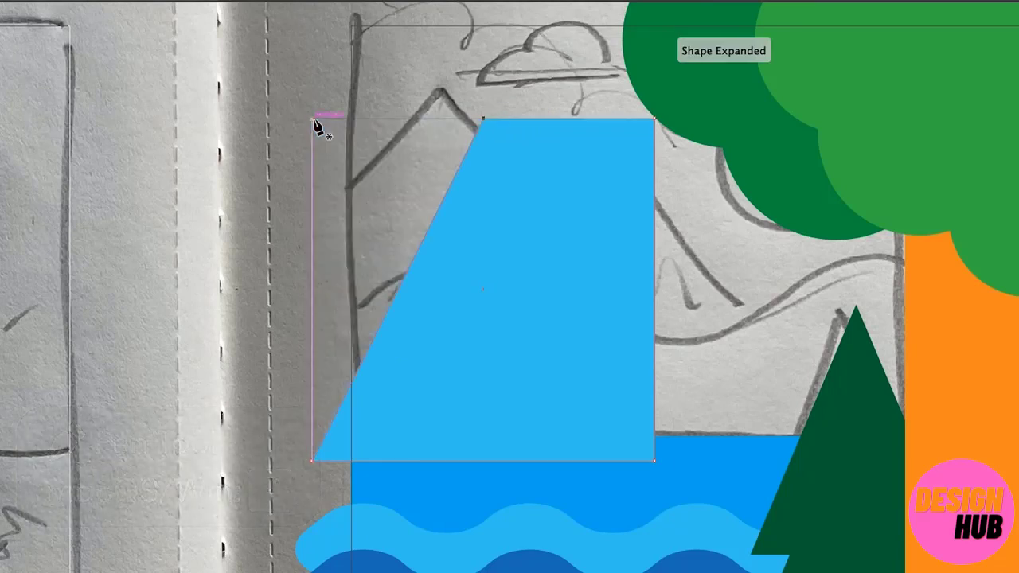
{"action": "left_click", "coordinate": [654, 121]}
Widen and flatten the triangle to about 966 × 402 px, and place an overlapping copy beside it scaled proportionally to about 847 × 352 px.
{"action": "key", "text": "v"}
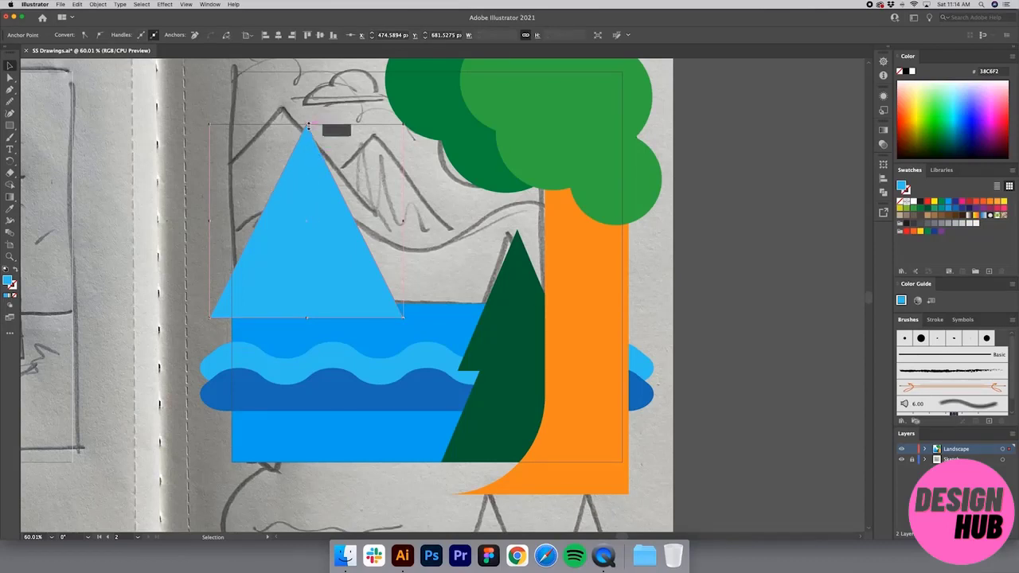
{"action": "left_click_drag", "start_coordinate": [308, 125], "coordinate": [307, 182]}
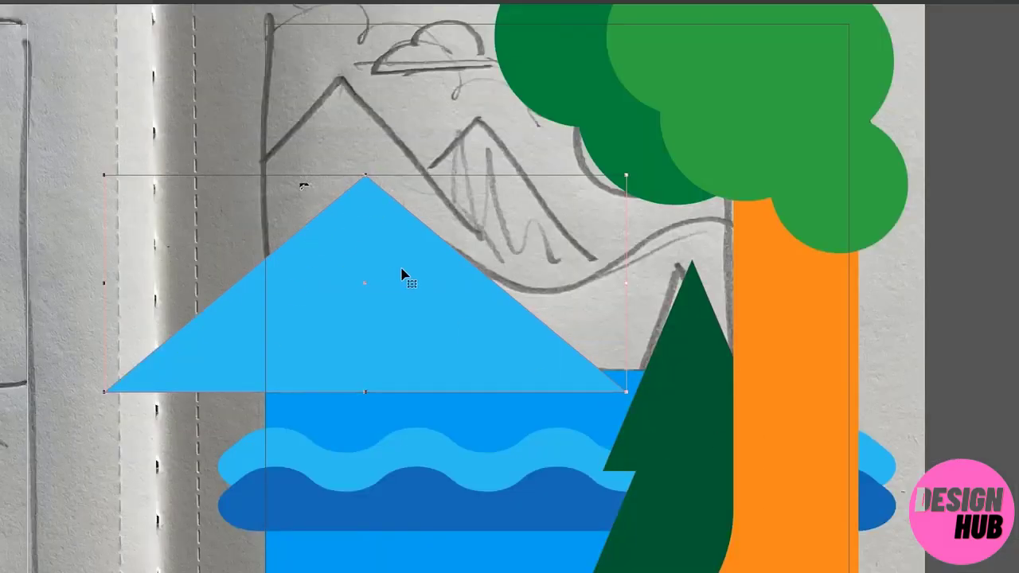
{"action": "left_click_drag", "start_coordinate": [446, 355], "coordinate": [801, 342]}
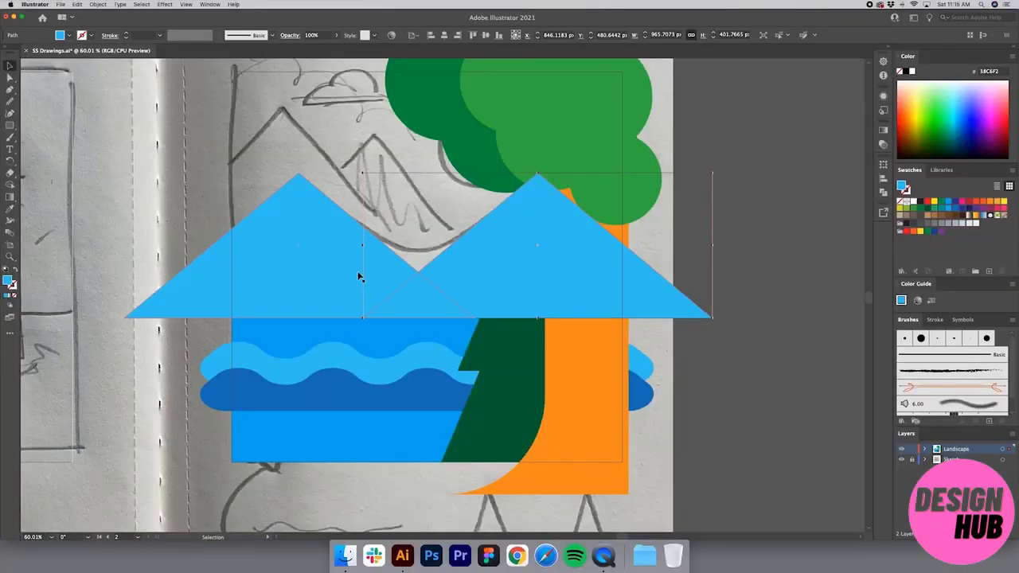
{"action": "left_click_drag", "start_coordinate": [712, 173], "coordinate": [669, 191]}
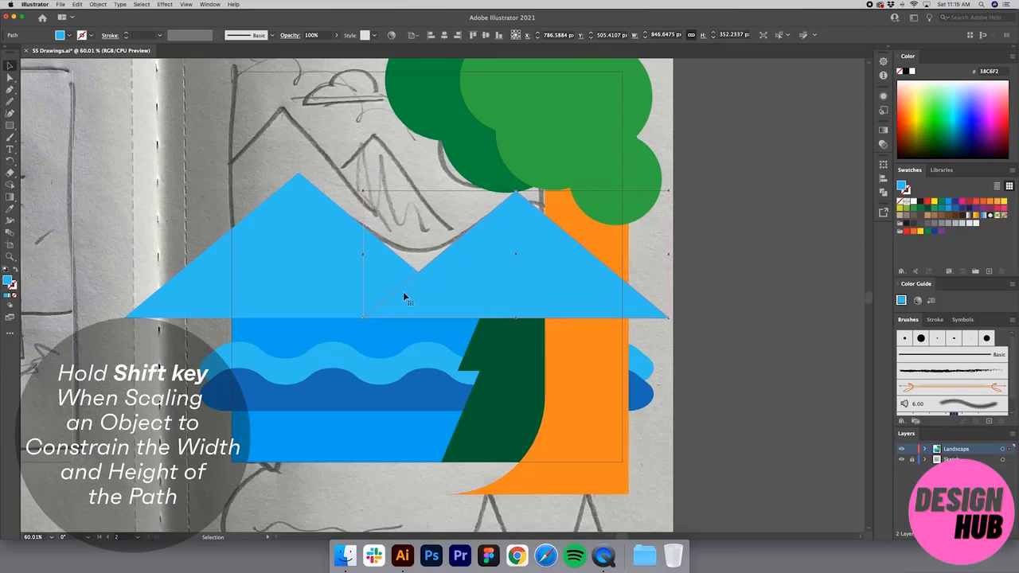
Select both light blue triangles and unite them into one two-peaked mountain shape with Pathfinder.
{"action": "left_click", "coordinate": [312, 249], "text": "shift"}
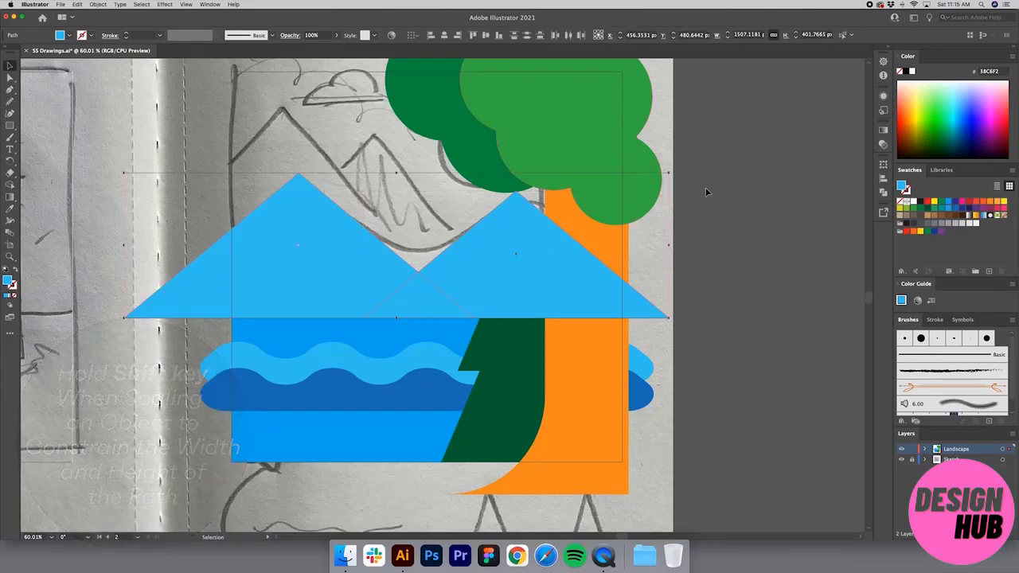
{"action": "left_click", "coordinate": [887, 194]}
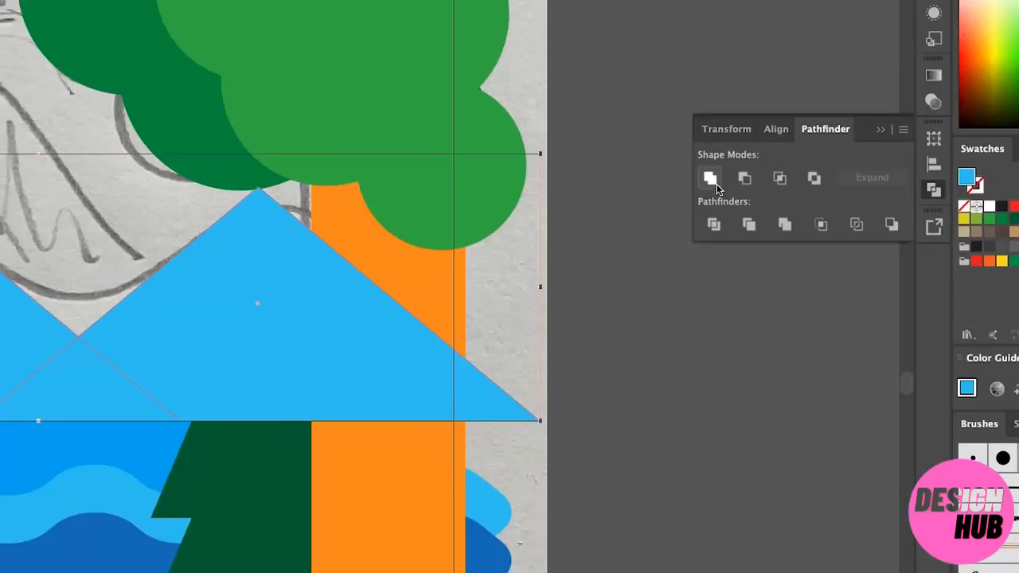
{"action": "left_click", "coordinate": [711, 180]}
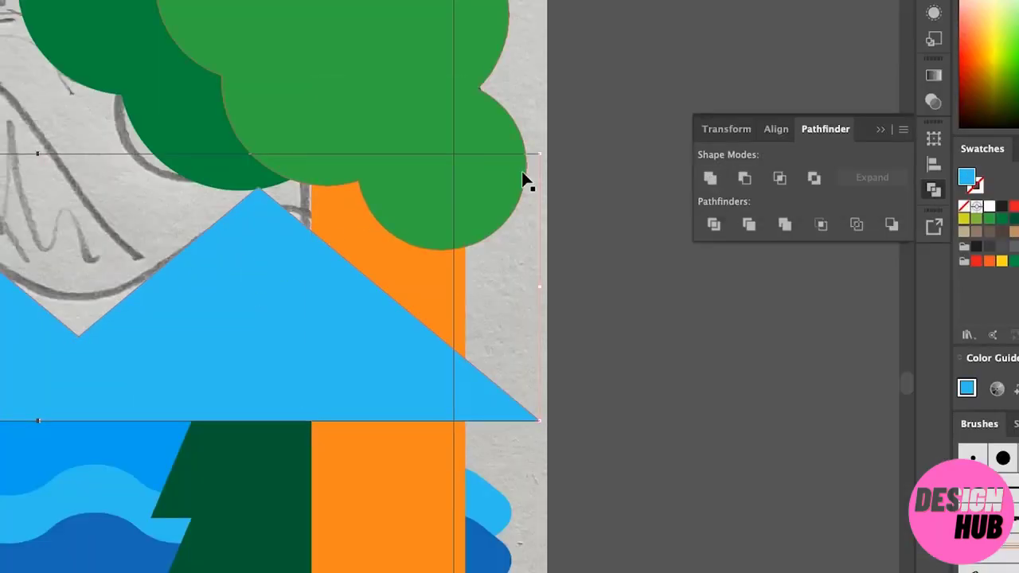
{"action": "left_click", "coordinate": [575, 281]}
{"action": "left_click", "coordinate": [880, 129]}
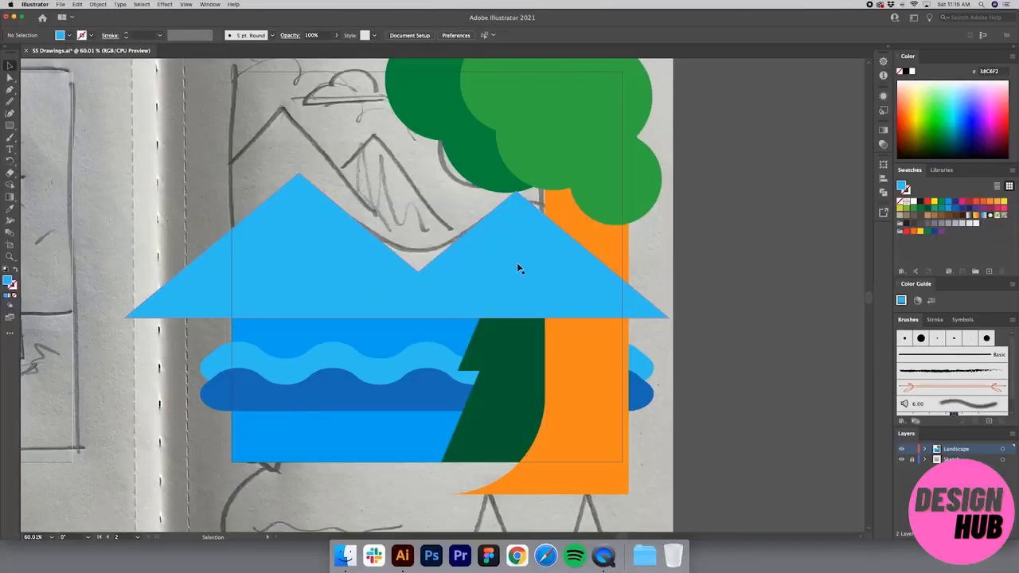
Send the light blue two-peaked mountain shape to the back, behind the water and the trees.
{"action": "left_click", "coordinate": [517, 267]}
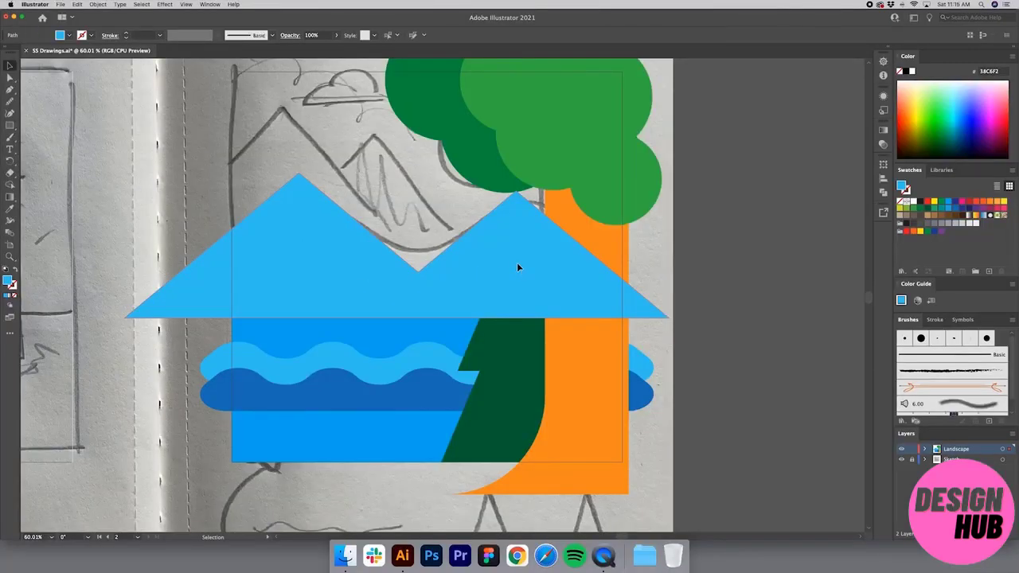
{"action": "right_click", "coordinate": [474, 272]}
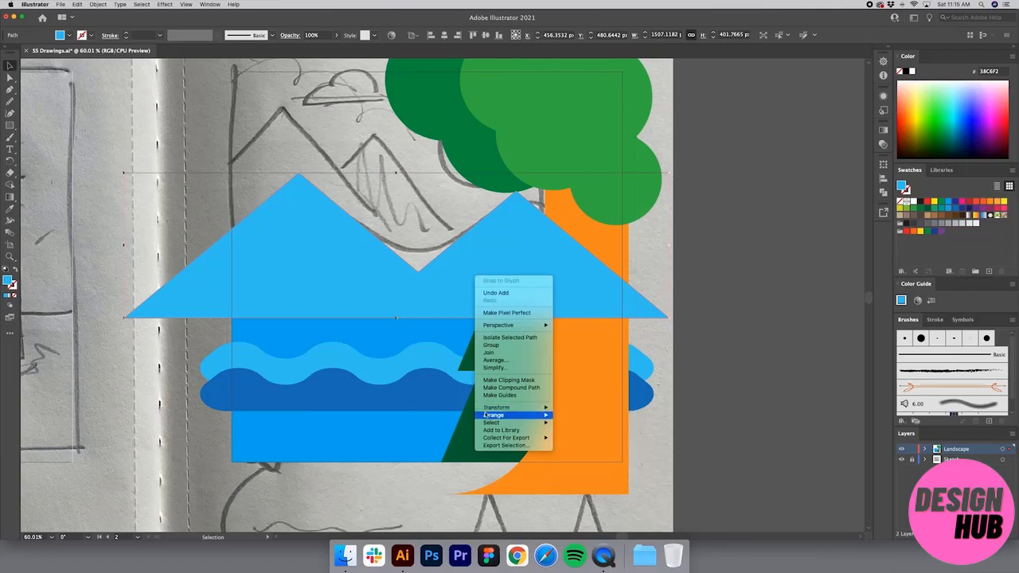
{"action": "mouse_move", "coordinate": [493, 414]}
{"action": "left_click", "coordinate": [589, 439]}
{"action": "left_click", "coordinate": [823, 365]}
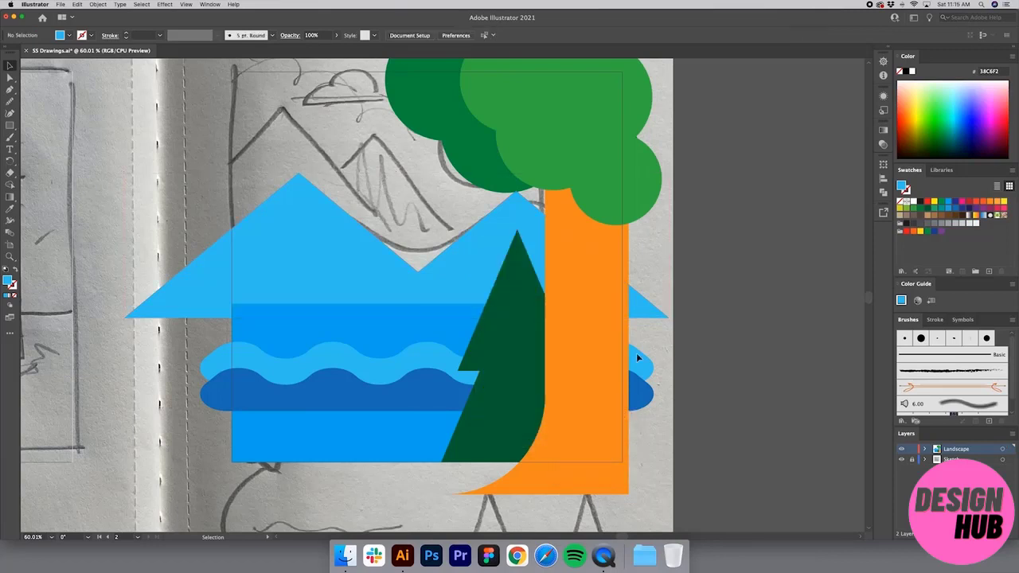
Recolour the two-peaked shape with the lighter foliage green sampled from the large tree using the Eyedropper.
{"action": "left_click", "coordinate": [482, 278]}
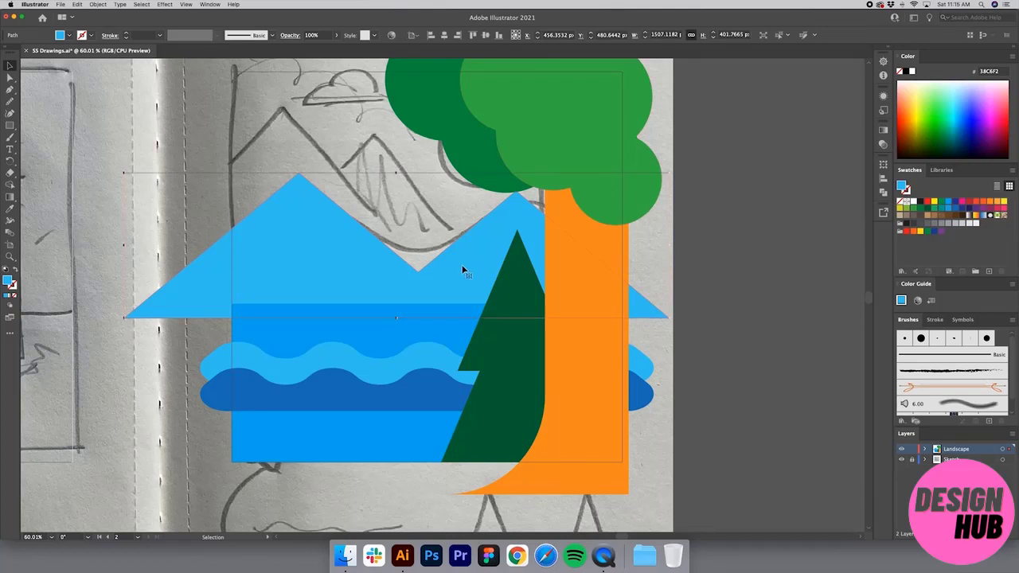
{"action": "key", "text": "i"}
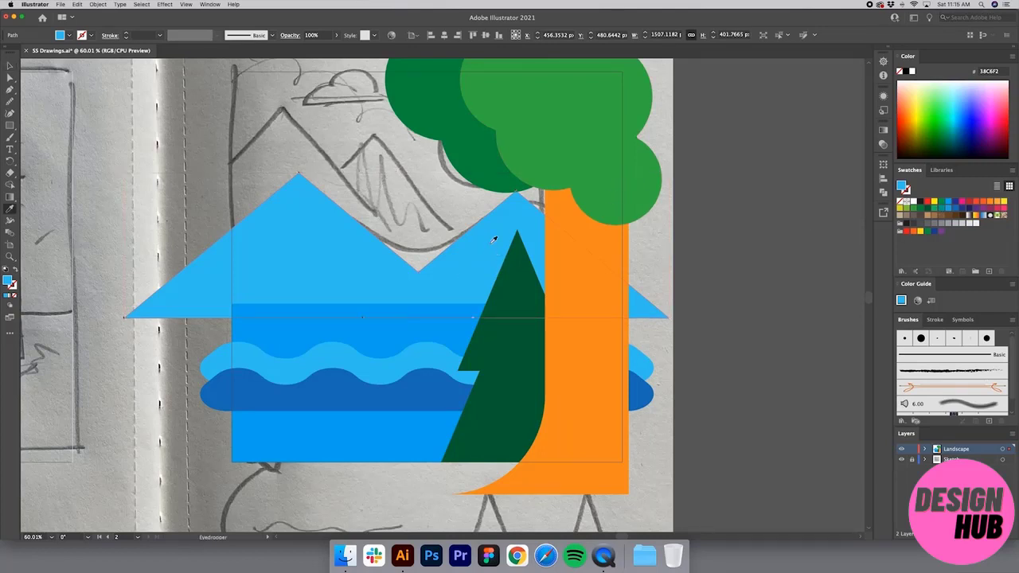
{"action": "left_click", "coordinate": [565, 124]}
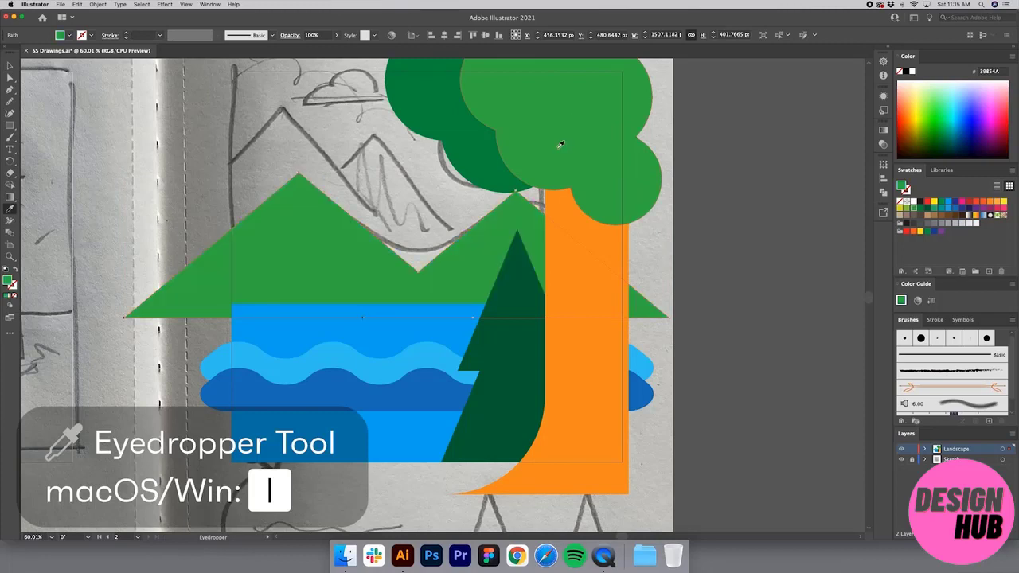
{"action": "key", "text": "v"}
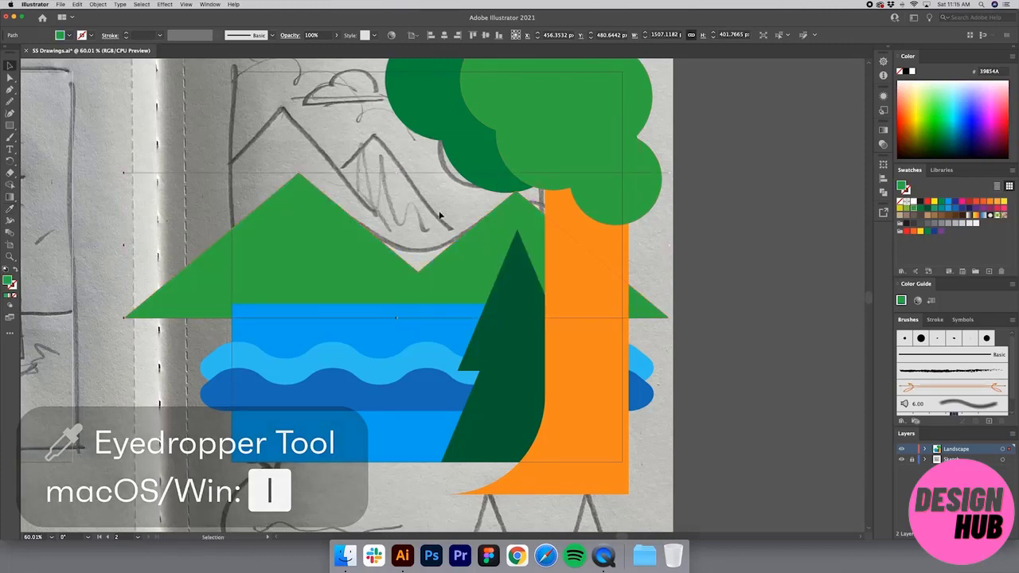
{"action": "left_click", "coordinate": [439, 209]}
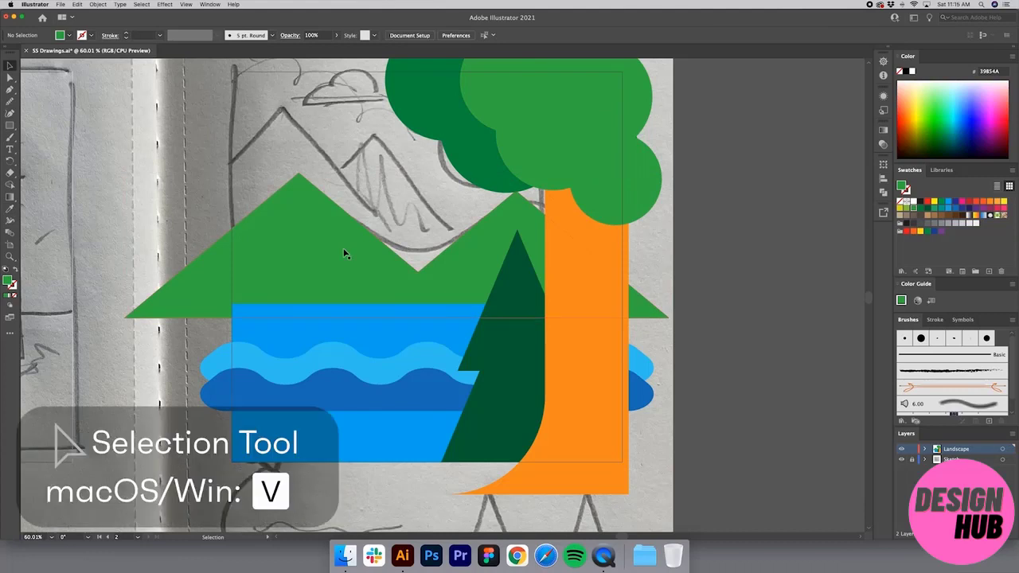
Isolate the green shape and round its two peaks and the valley between them into smooth hills matching the sketched curve.
{"action": "double_click", "coordinate": [294, 249]}
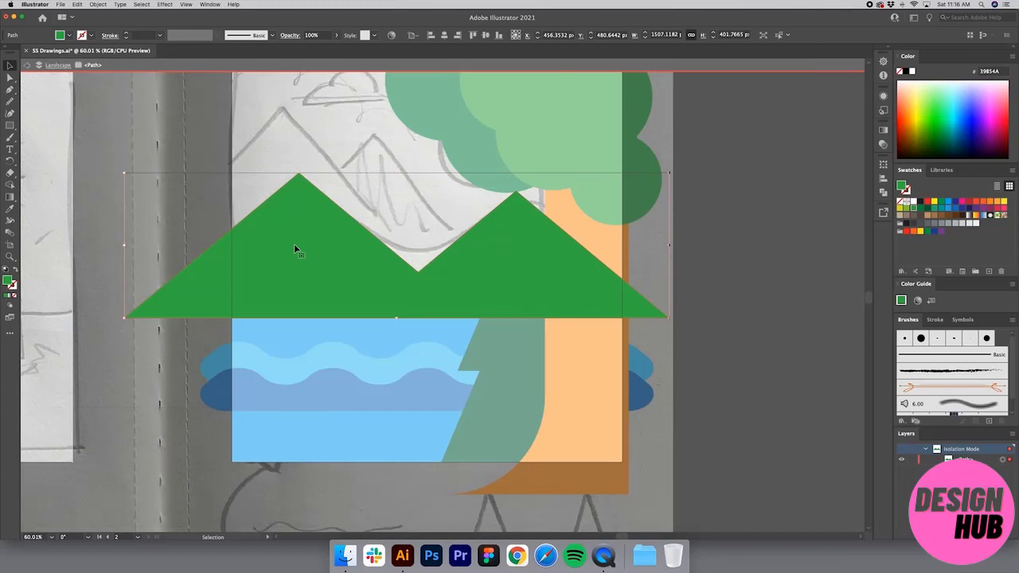
{"action": "key", "text": "a"}
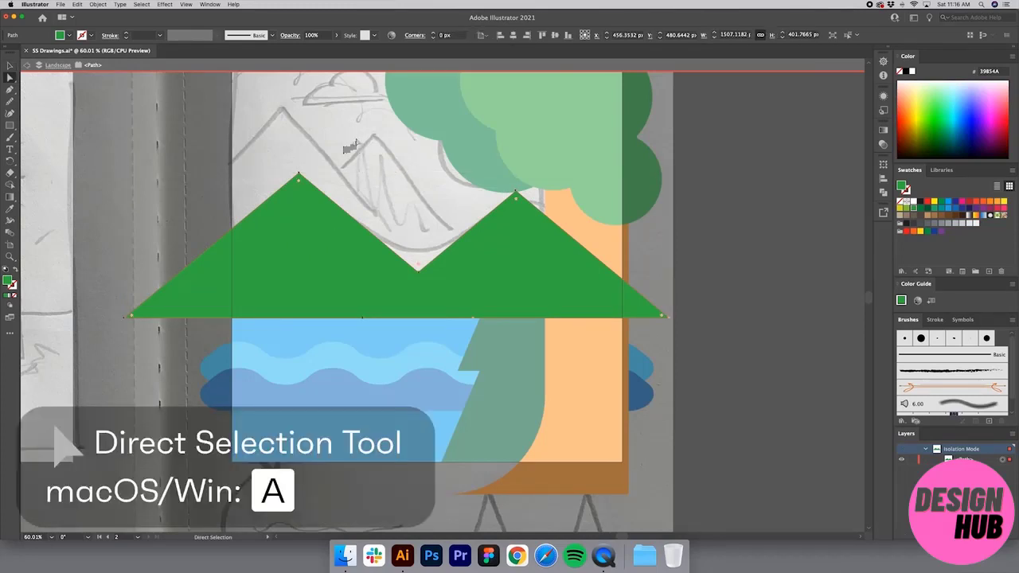
{"action": "left_click", "coordinate": [298, 173]}
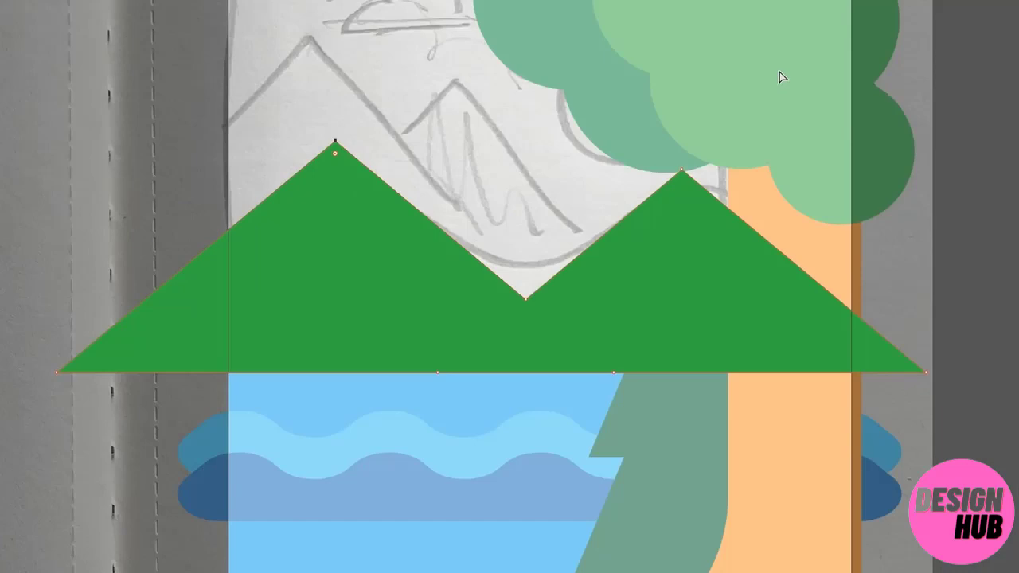
{"action": "left_click_drag", "start_coordinate": [579, 127], "coordinate": [260, 281]}
{"action": "left_click_drag", "start_coordinate": [274, 317], "coordinate": [252, 321]}
{"action": "left_click_drag", "start_coordinate": [334, 154], "coordinate": [368, 285]}
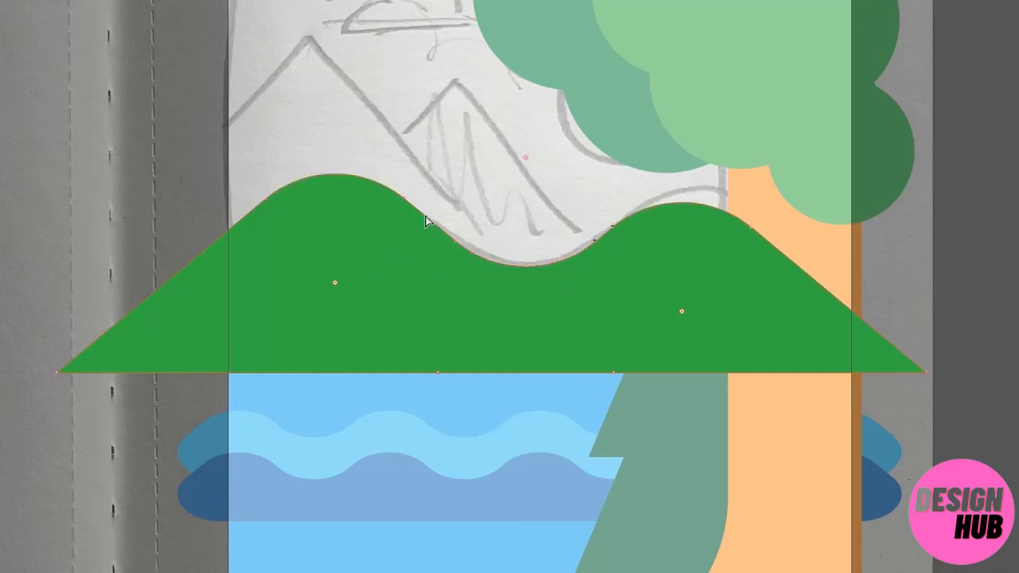
{"action": "left_click", "coordinate": [478, 130]}
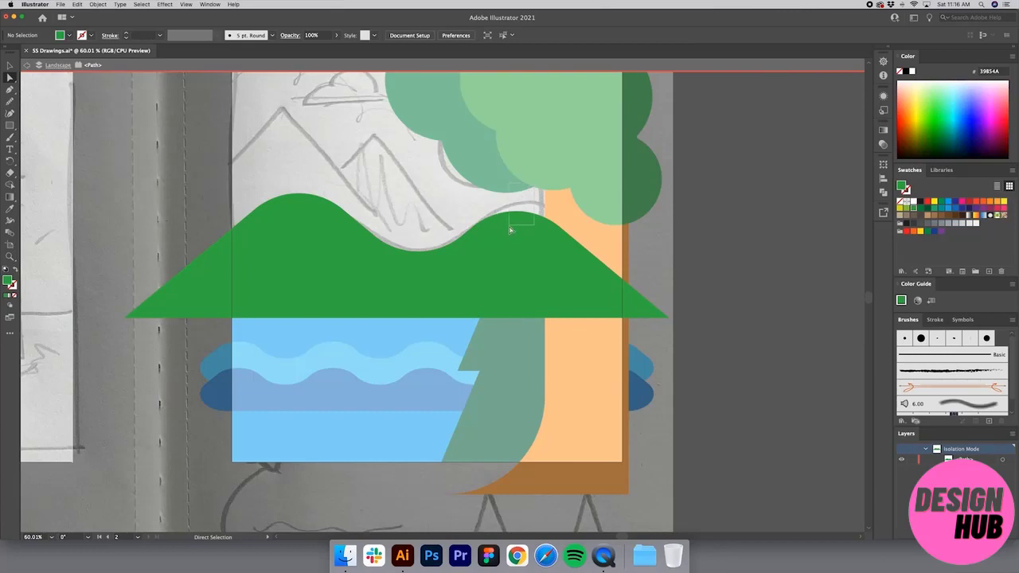
Slightly reduce the rounding of the hill peak behind the tree trunk, and leave isolation mode.
{"action": "left_click", "coordinate": [511, 229]}
{"action": "left_click_drag", "start_coordinate": [515, 280], "coordinate": [519, 264]}
{"action": "left_click", "coordinate": [445, 198]}
{"action": "left_click", "coordinate": [116, 70]}
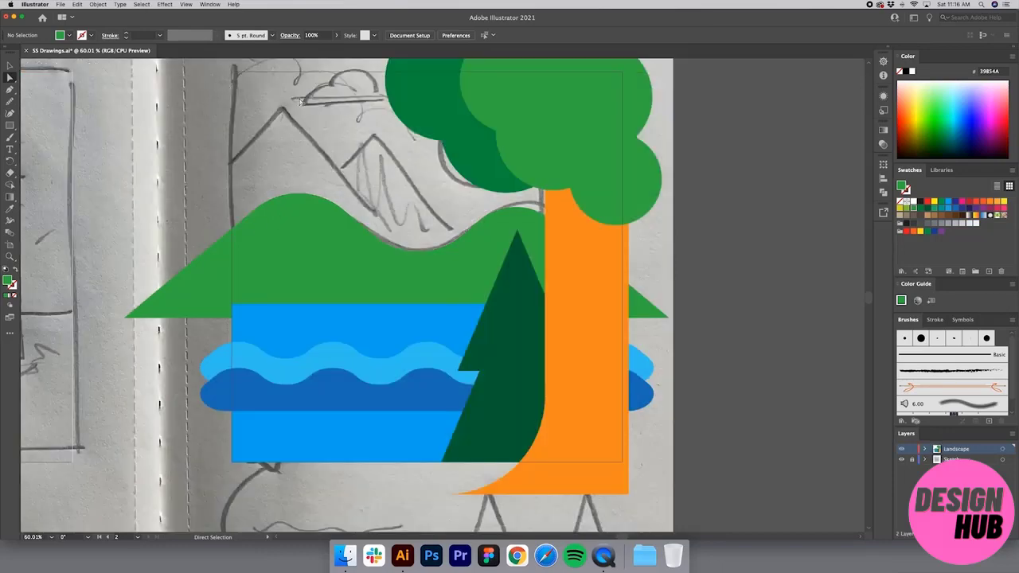
Try the light blue wave slightly higher on the water and undo the change.
{"action": "key", "text": "z"}
{"action": "left_click", "coordinate": [446, 273], "text": "alt"}
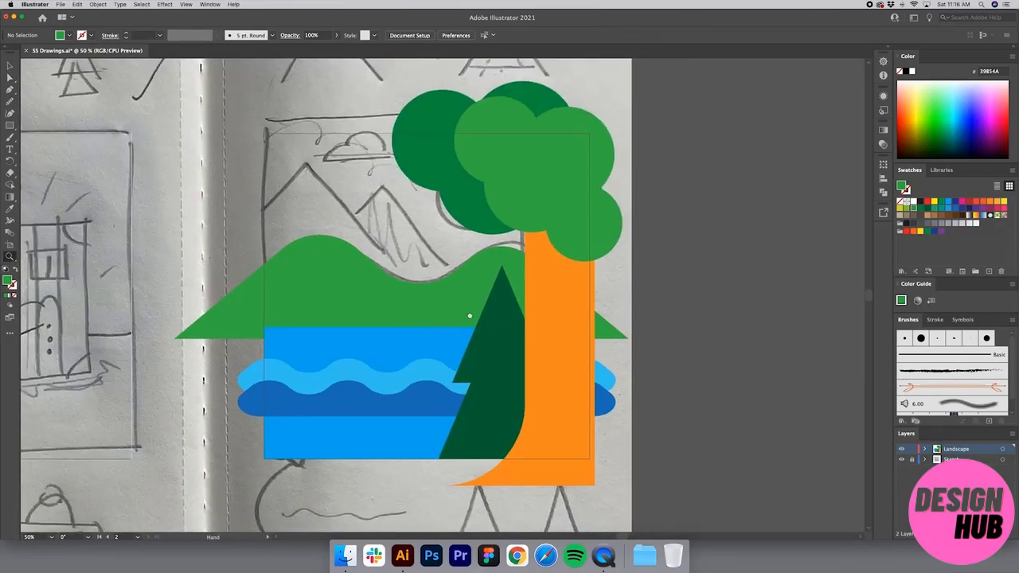
{"action": "key", "text": "v"}
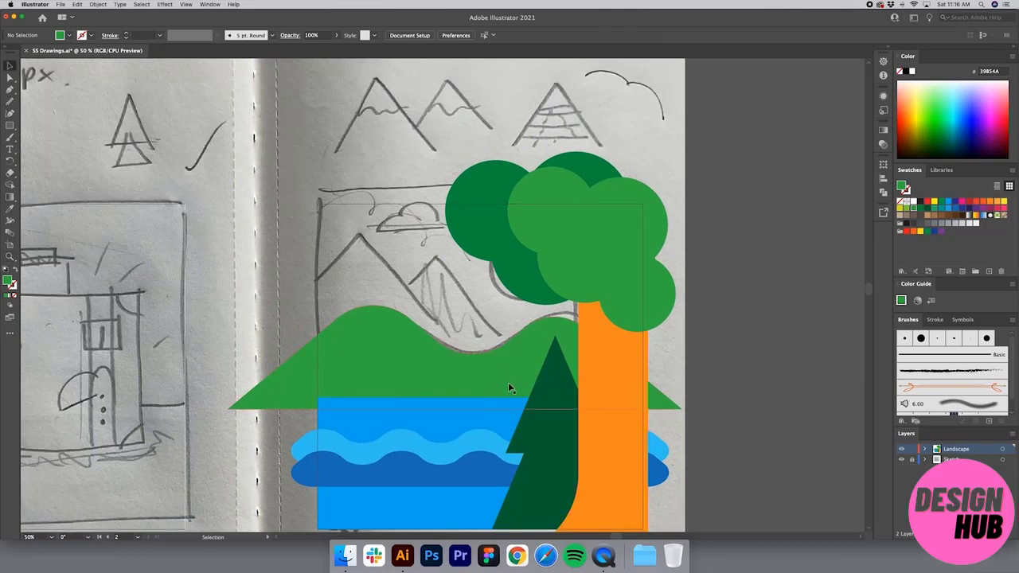
{"action": "scroll", "coordinate": [471, 386], "scroll_direction": "down", "scroll_amount": 5}
{"action": "left_click", "coordinate": [483, 305]}
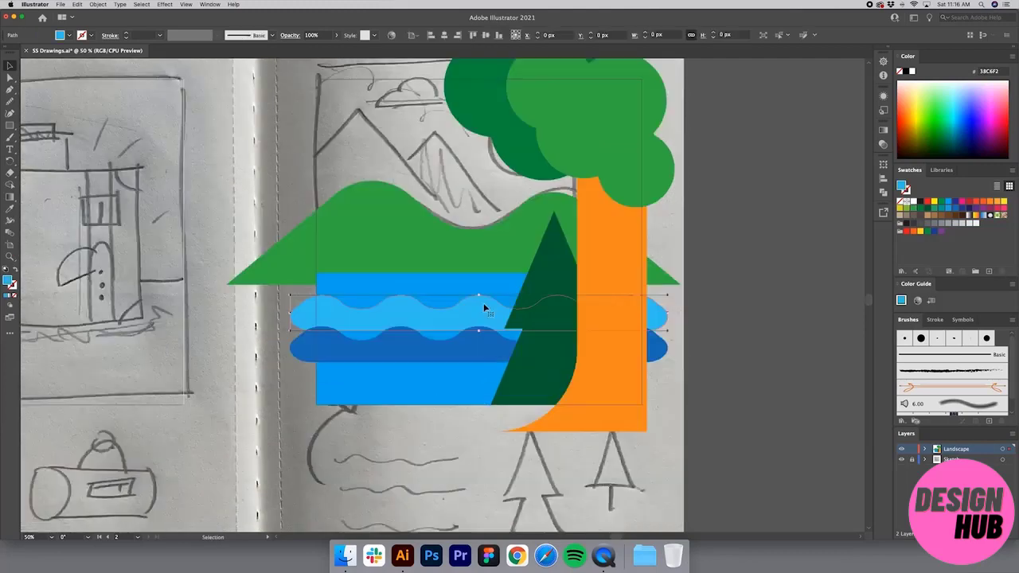
{"action": "left_click", "coordinate": [792, 376]}
{"action": "key", "text": "super+z"}
{"action": "left_click", "coordinate": [694, 388]}
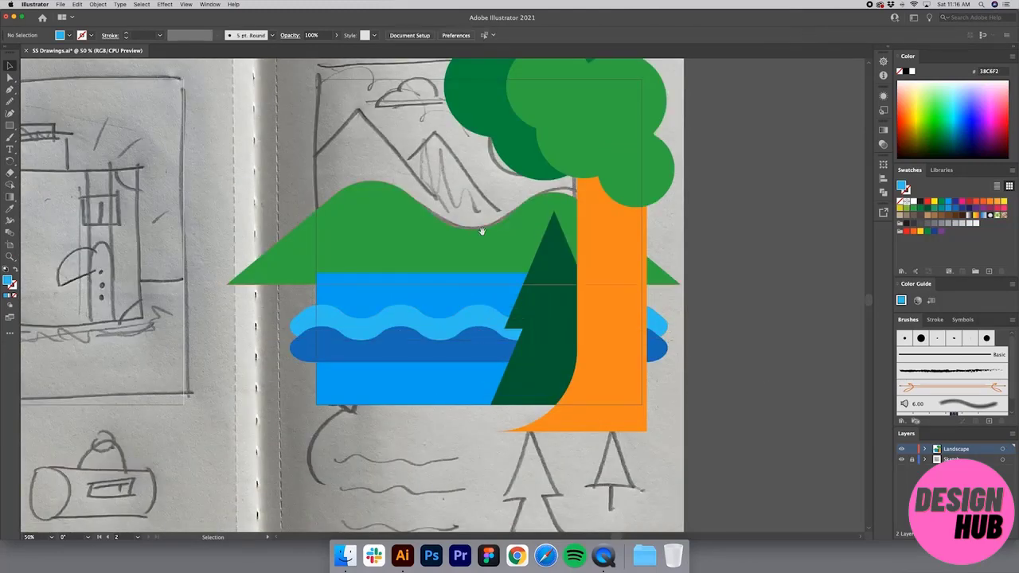
Draw a light blue rectangle of about 529 × 443 px over the larger sketched mountain, extending past the artboard edge.
{"action": "left_click_drag", "start_coordinate": [480, 227], "coordinate": [507, 298]}
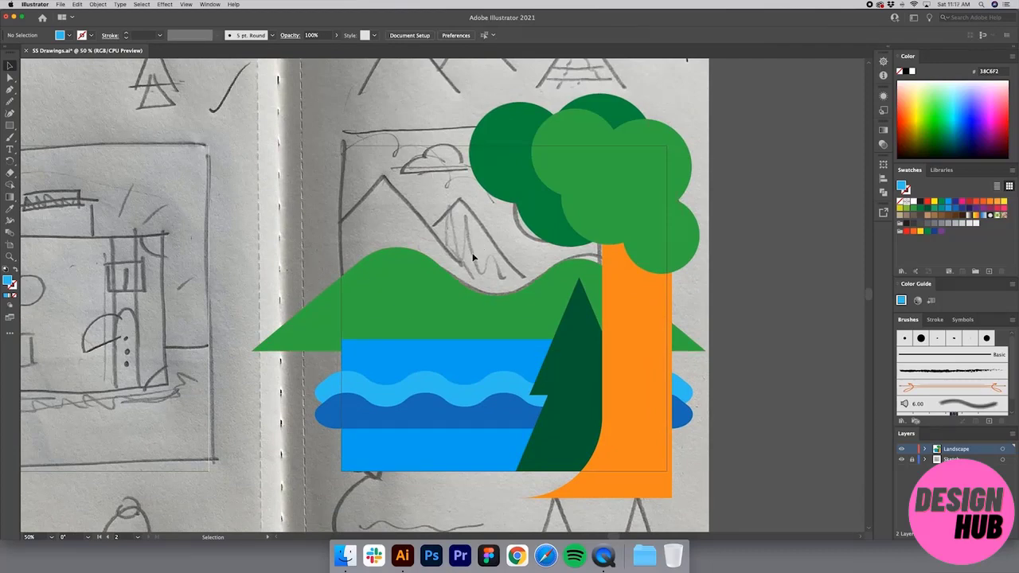
{"action": "key", "text": "m"}
{"action": "mouse_move", "coordinate": [460, 176]}
{"action": "left_mouse_down"}
{"action": "mouse_move", "coordinate": [374, 320]}
{"action": "mouse_move", "coordinate": [327, 334]}
{"action": "mouse_move", "coordinate": [302, 308]}
{"action": "left_mouse_up"}
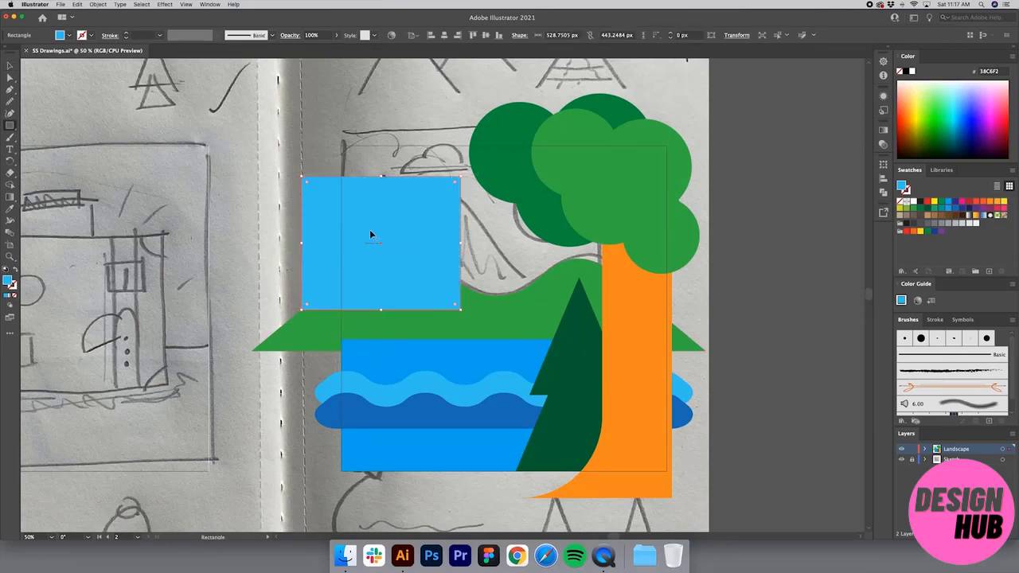
Turn the rectangle into a triangle by adding an anchor at the middle of its upper edge and deleting both upper corner anchors.
{"action": "key", "text": "z"}
{"action": "left_click_drag", "start_coordinate": [515, 369], "coordinate": [274, 132]}
{"action": "left_click_drag", "start_coordinate": [316, 166], "coordinate": [333, 223]}
{"action": "key", "text": "p"}
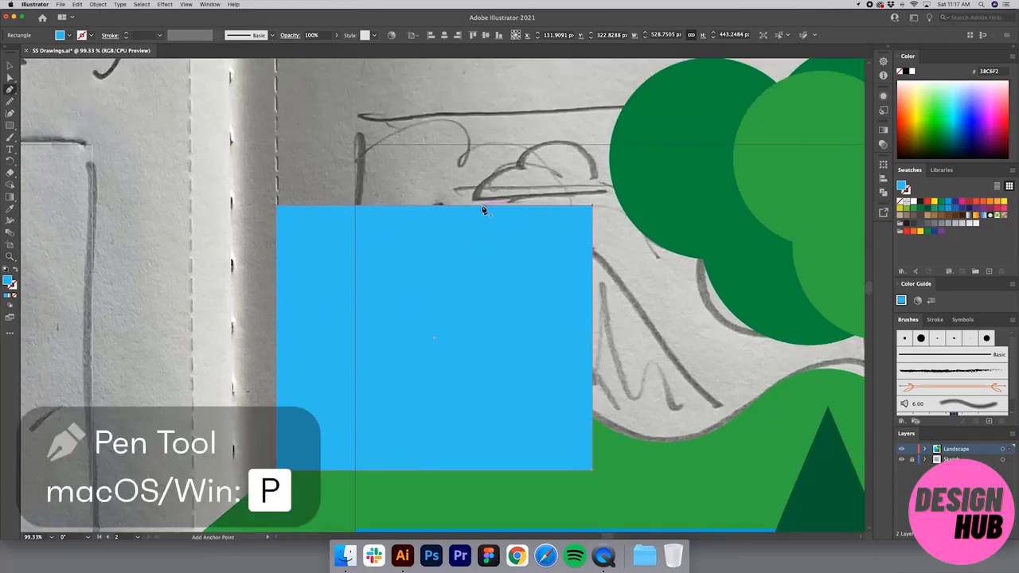
{"action": "left_click", "coordinate": [435, 207]}
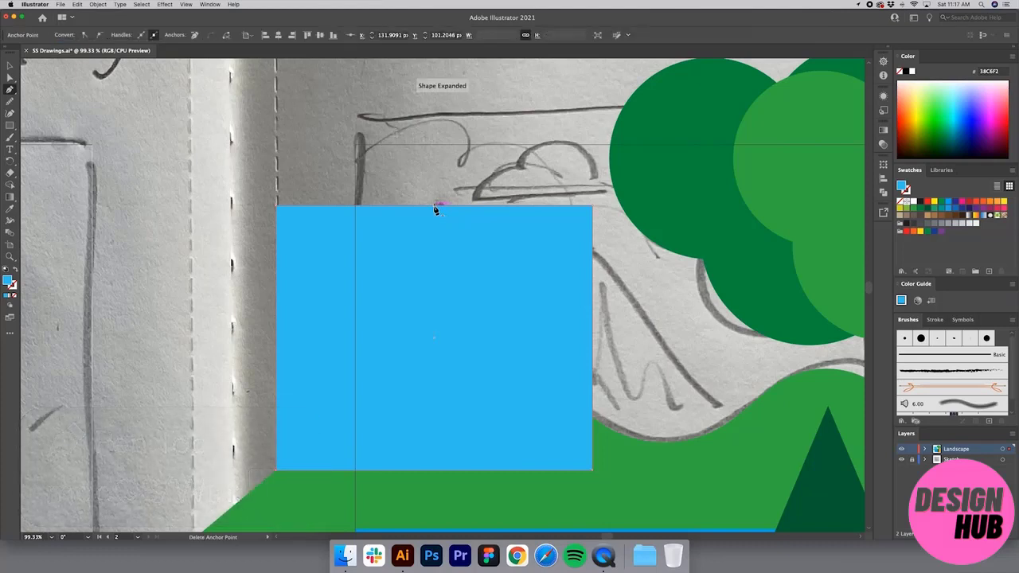
{"action": "left_click", "coordinate": [276, 206]}
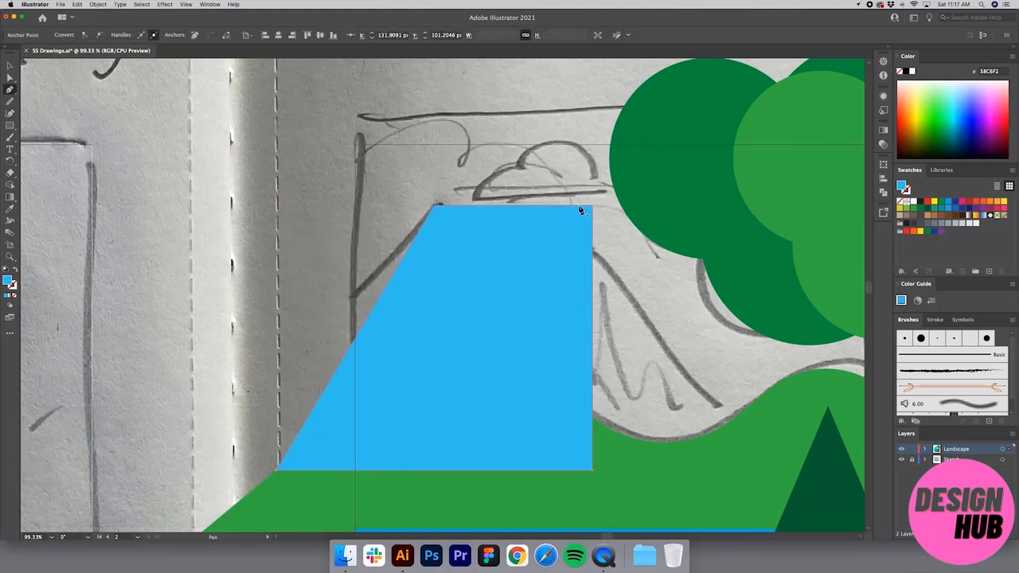
{"action": "left_click", "coordinate": [593, 209]}
{"action": "key", "text": "v"}
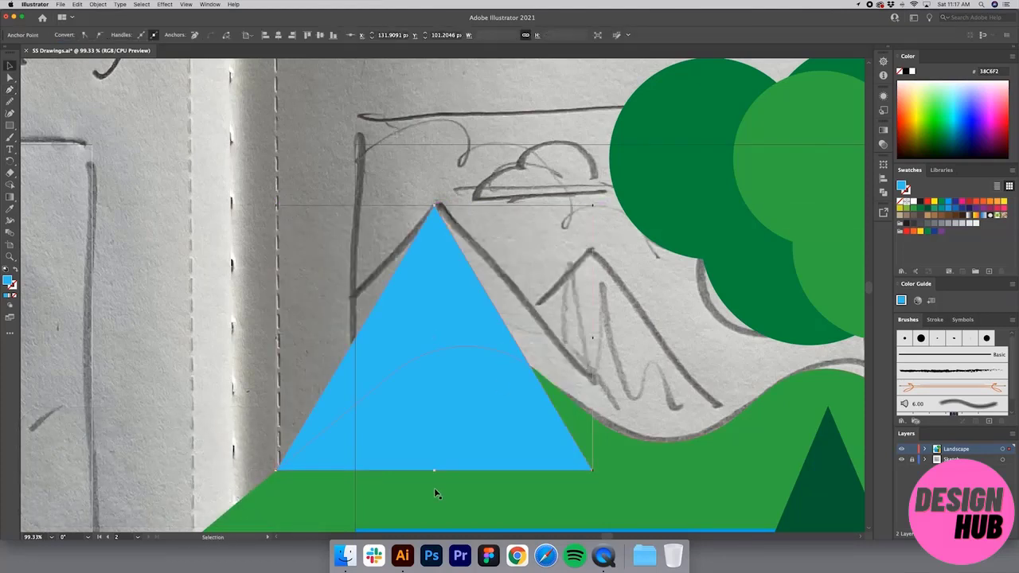
Flatten and enlarge the triangle to about 874 × 479 px to match the larger sketched peak, and fill it with grey A7A9AC.
{"action": "left_click_drag", "start_coordinate": [436, 472], "coordinate": [441, 381]}
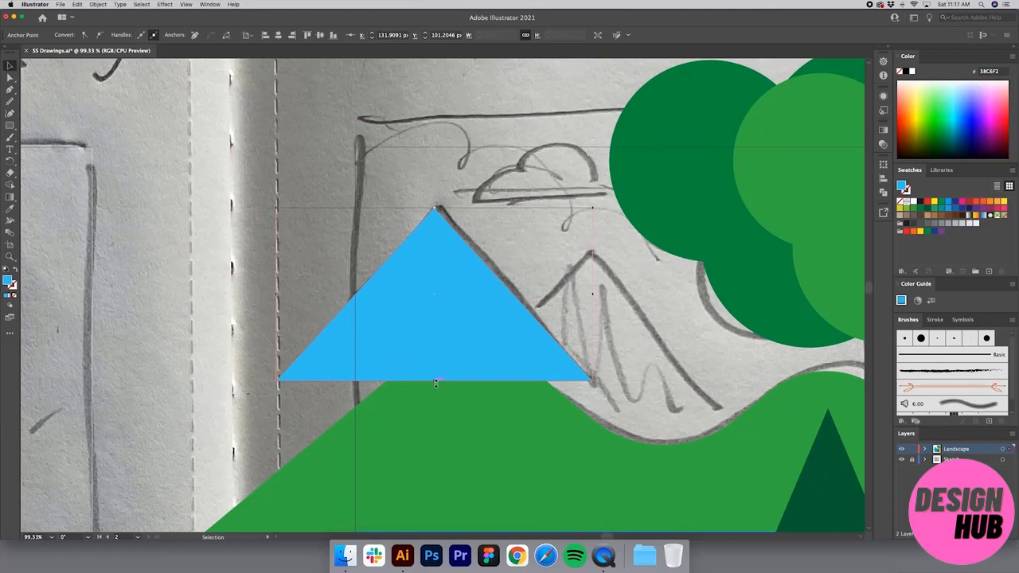
{"action": "left_click_drag", "start_coordinate": [435, 383], "coordinate": [454, 497]}
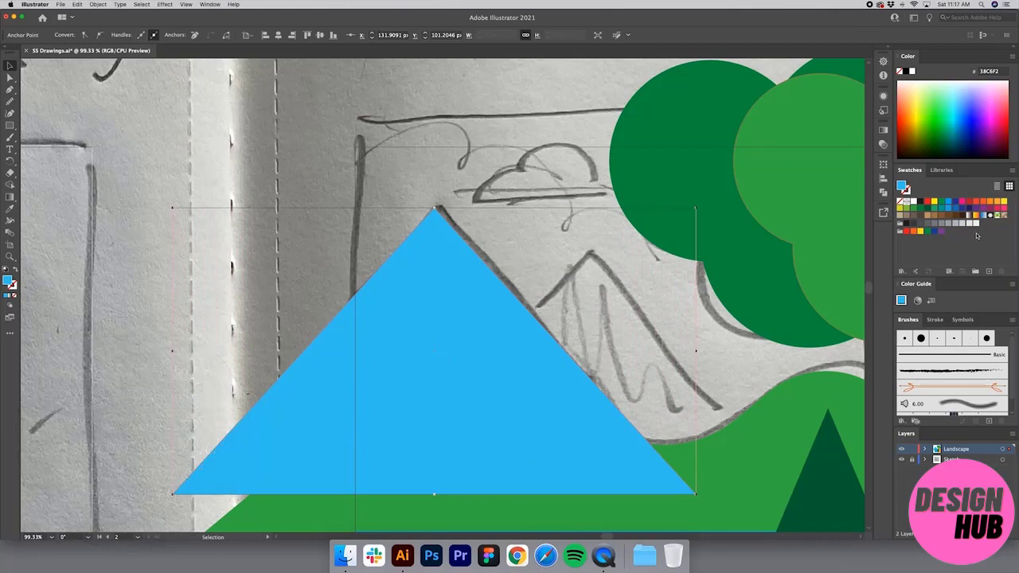
{"action": "left_click", "coordinate": [950, 225]}
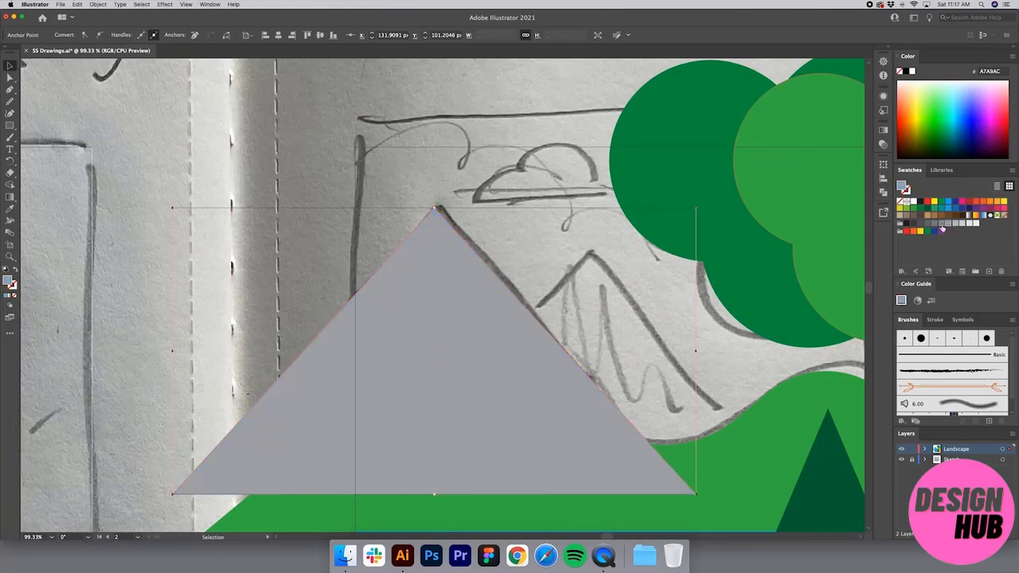
{"action": "left_click", "coordinate": [942, 228]}
{"action": "left_click", "coordinate": [950, 226]}
Copy the grey triangle sideways, fill the copy with darker grey 939598, and scale it to about 738 × 404 px over the smaller sketched peak.
{"action": "left_click_drag", "start_coordinate": [400, 372], "coordinate": [560, 383]}
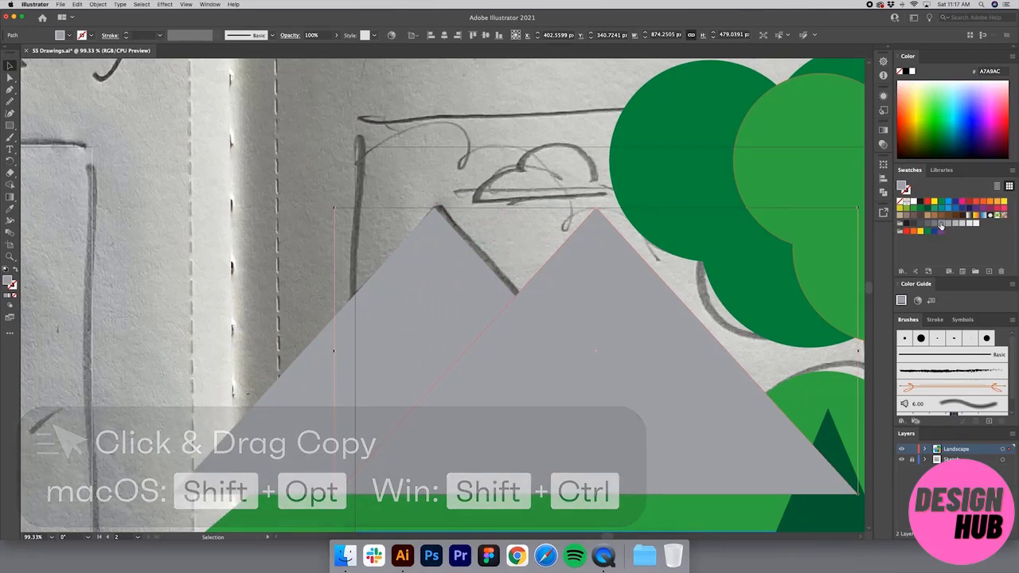
{"action": "left_click", "coordinate": [938, 225]}
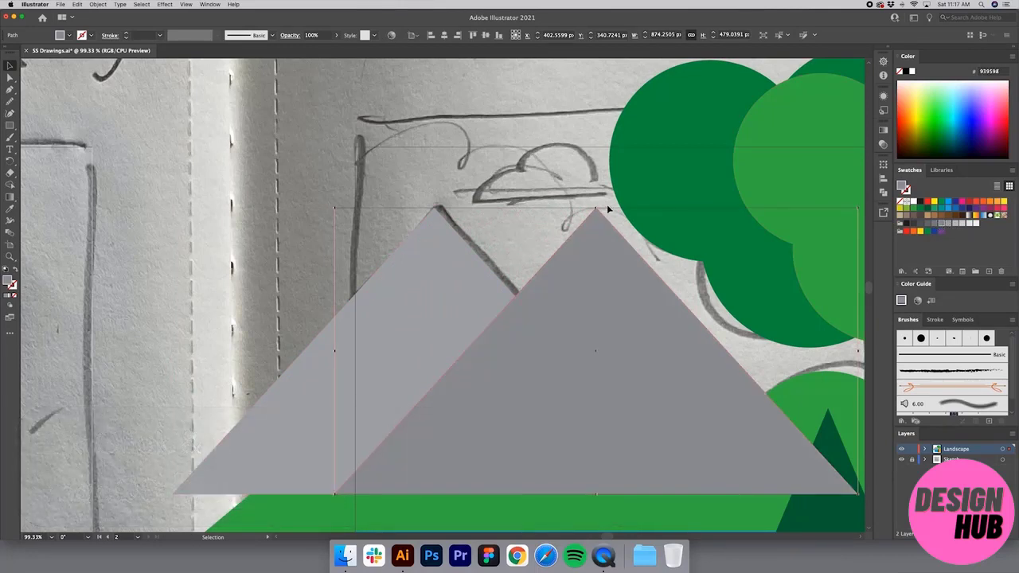
{"action": "left_click_drag", "start_coordinate": [596, 209], "coordinate": [588, 273]}
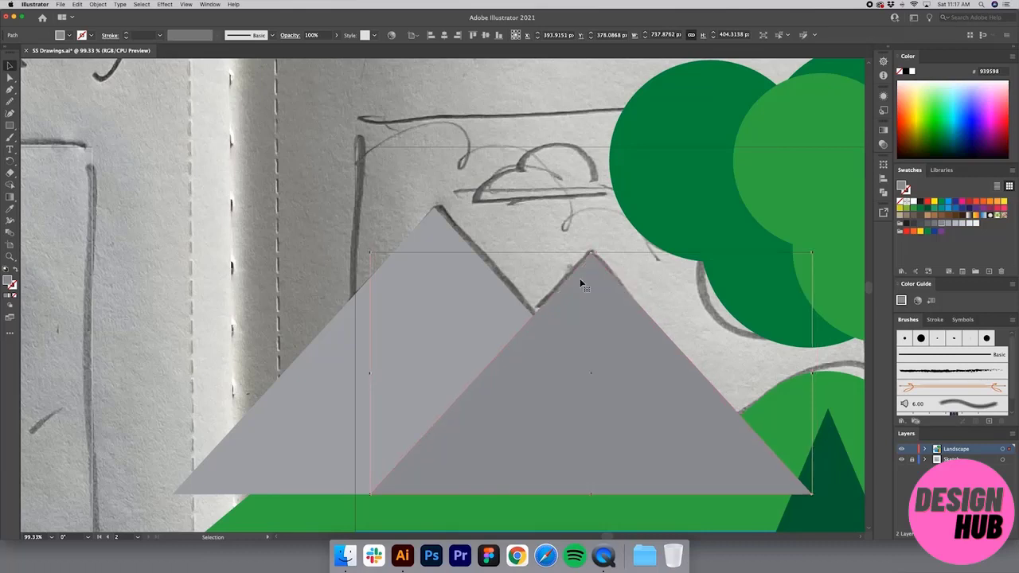
Bring the larger, lighter grey mountain to the front of the darker one.
{"action": "left_click", "coordinate": [473, 302]}
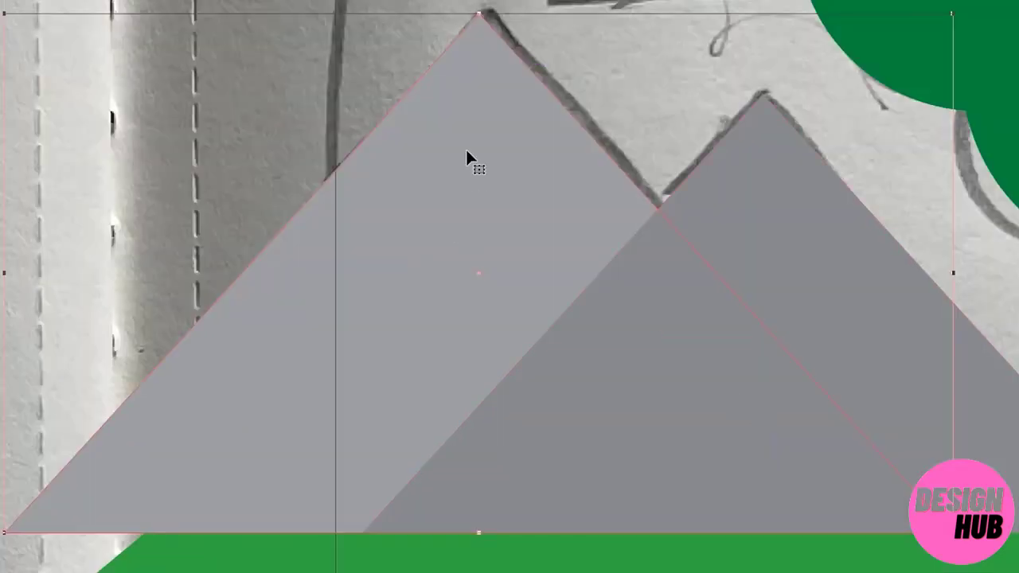
{"action": "right_click", "coordinate": [429, 283]}
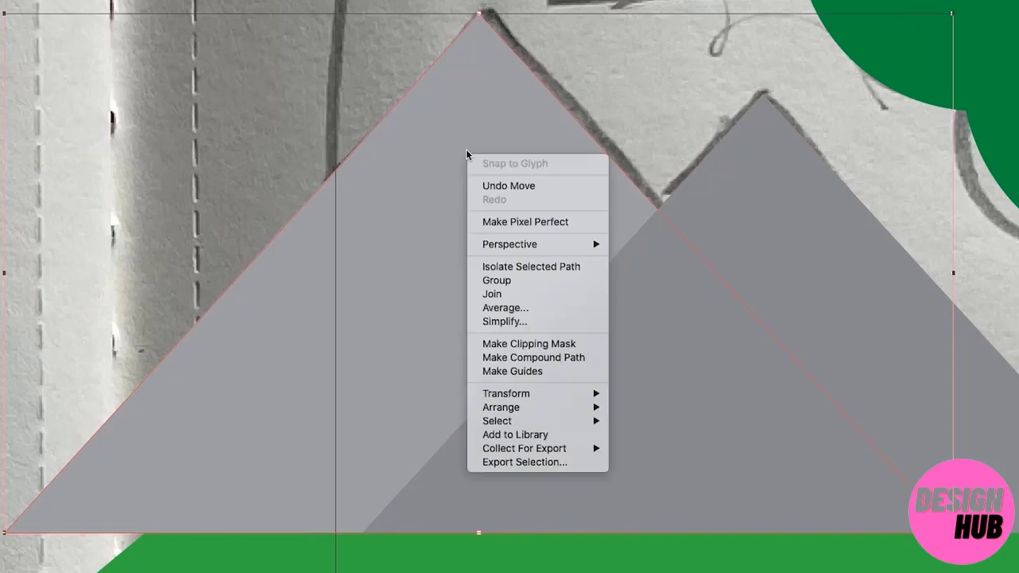
{"action": "mouse_move", "coordinate": [545, 406]}
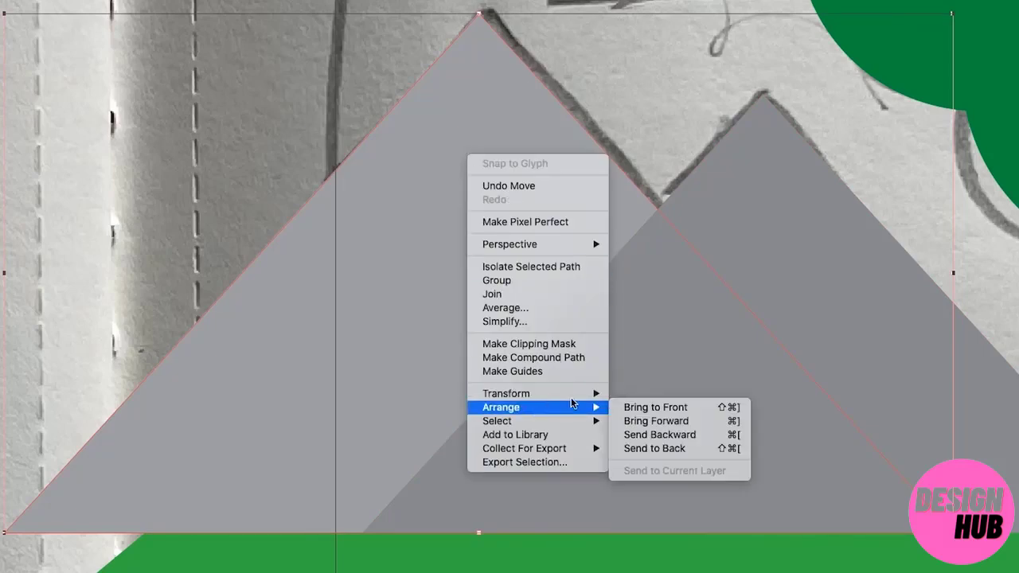
{"action": "left_click", "coordinate": [678, 409]}
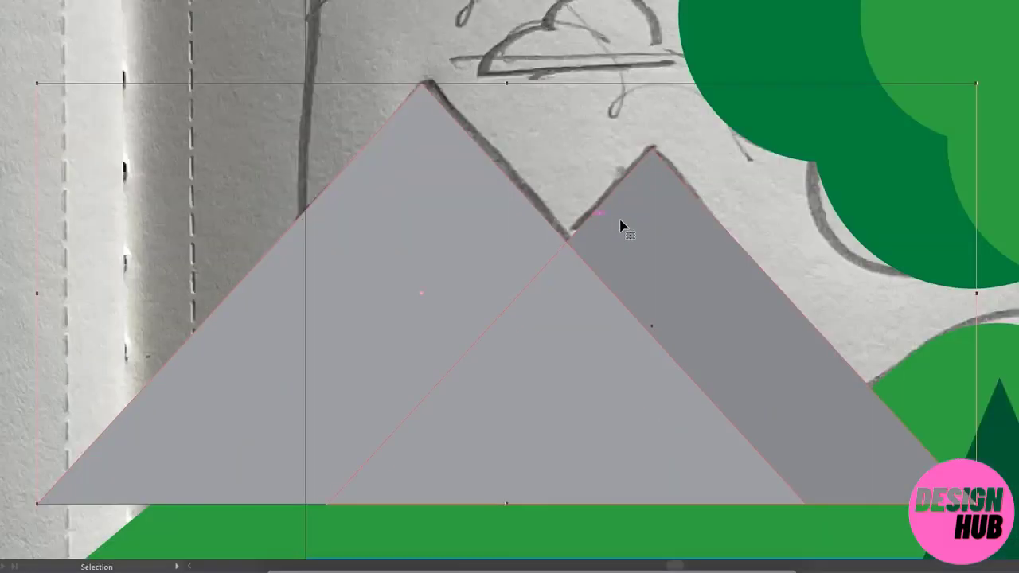
Send both grey mountains to the back, behind the green hills.
{"action": "right_click", "coordinate": [563, 302]}
{"action": "mouse_move", "coordinate": [608, 422]}
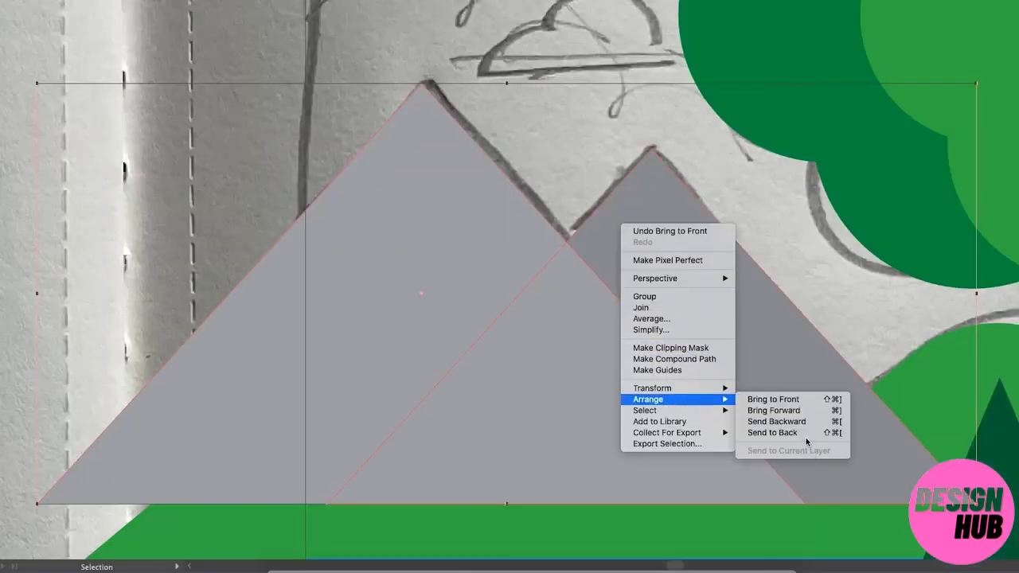
{"action": "left_click", "coordinate": [784, 436]}
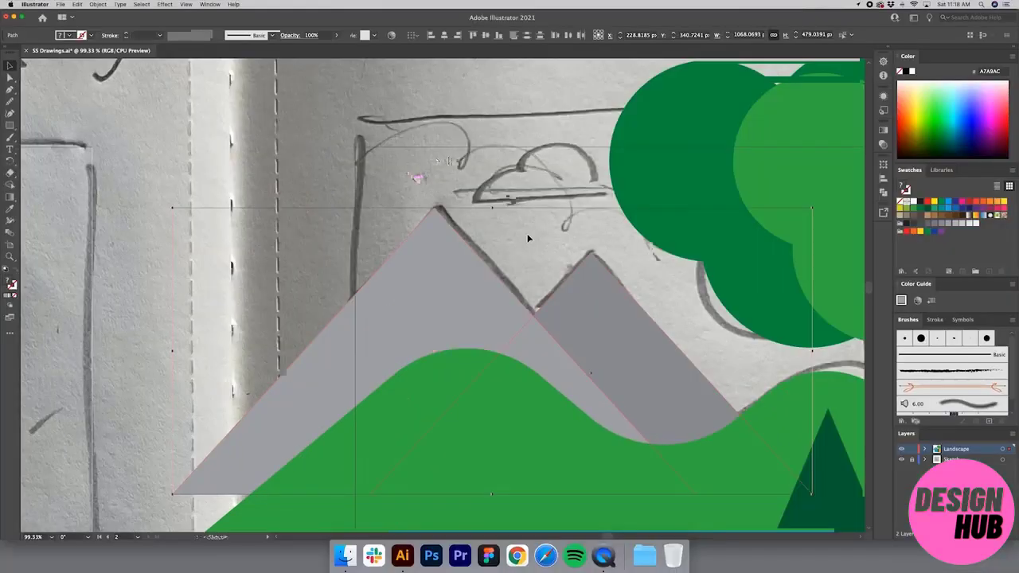
Slightly round the peaks of both grey mountains, giving the smaller, darker one a corner radius of about 13 px.
{"action": "key", "text": "a"}
{"action": "left_click", "coordinate": [409, 175]}
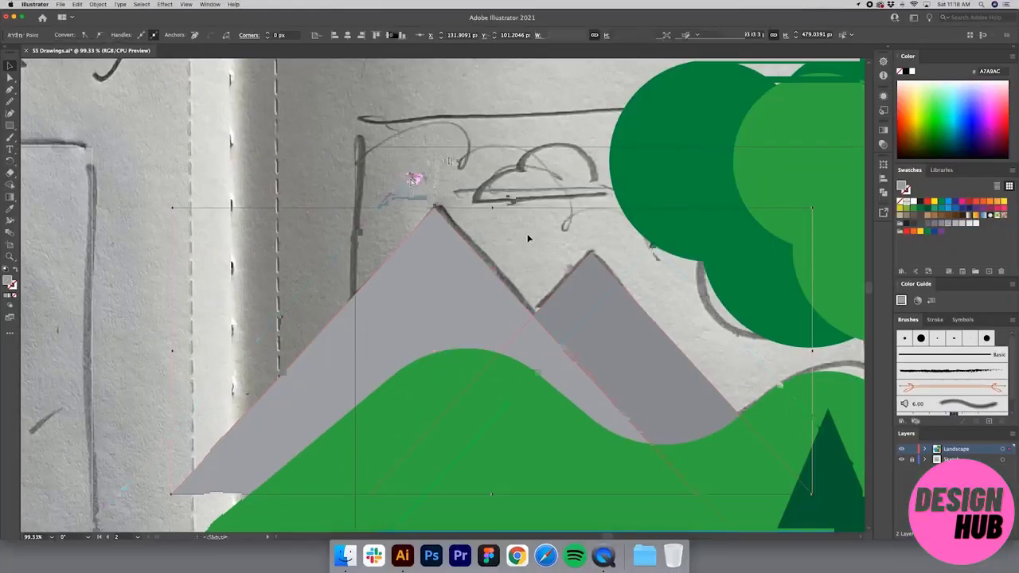
{"action": "left_click_drag", "start_coordinate": [408, 183], "coordinate": [412, 189]}
{"action": "left_click", "coordinate": [652, 246]}
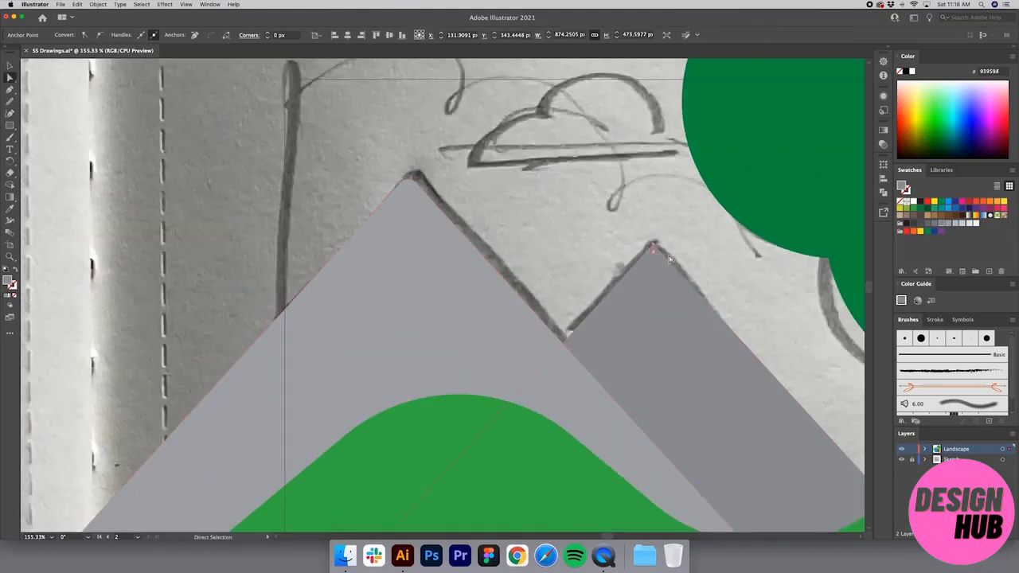
{"action": "mouse_move", "coordinate": [653, 252]}
{"action": "left_mouse_down"}
{"action": "mouse_move", "coordinate": [656, 271]}
{"action": "mouse_move", "coordinate": [654, 261]}
{"action": "left_mouse_up"}
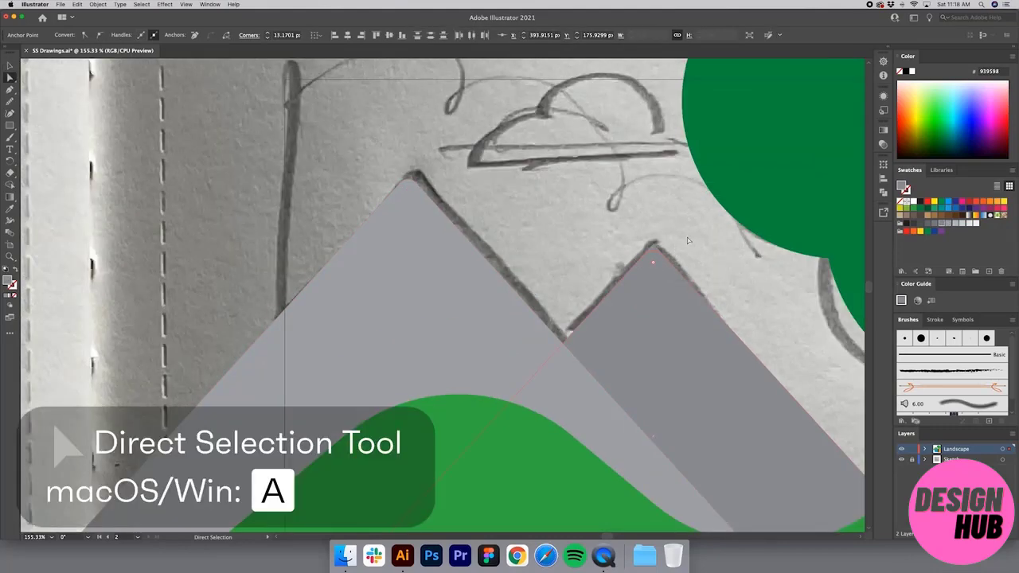
{"action": "left_click", "coordinate": [609, 274]}
{"action": "key", "text": "z"}
{"action": "left_click", "coordinate": [609, 274], "text": "alt"}
{"action": "left_click", "coordinate": [544, 270], "text": "alt"}
{"action": "left_click", "coordinate": [514, 353], "text": "alt"}
{"action": "left_click", "coordinate": [513, 353], "text": "alt"}
{"action": "key", "text": "v"}
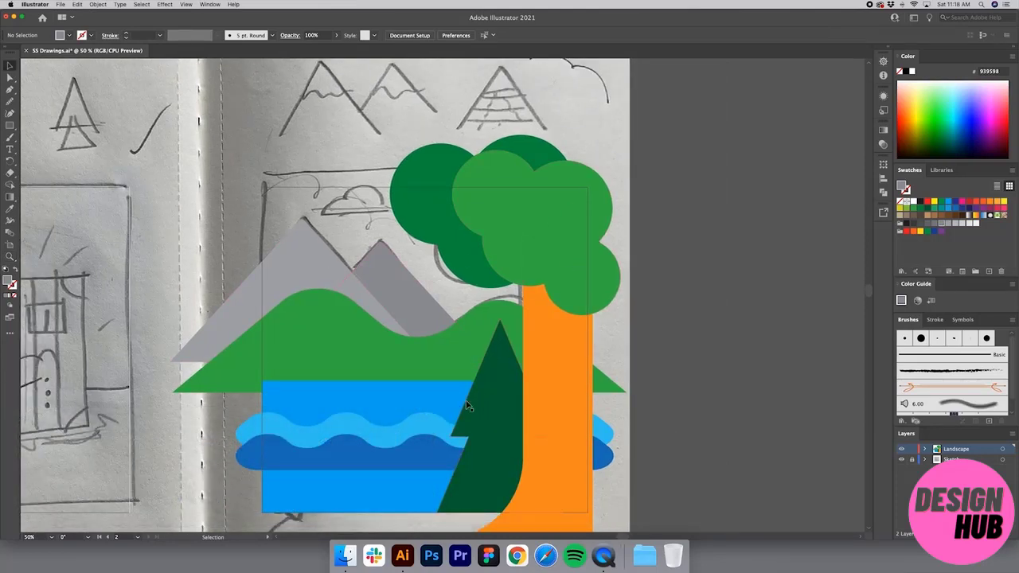
Draw a 1080 × 1080 px square over the whole artboard and align its centre to the artboard.
{"action": "key", "text": "m"}
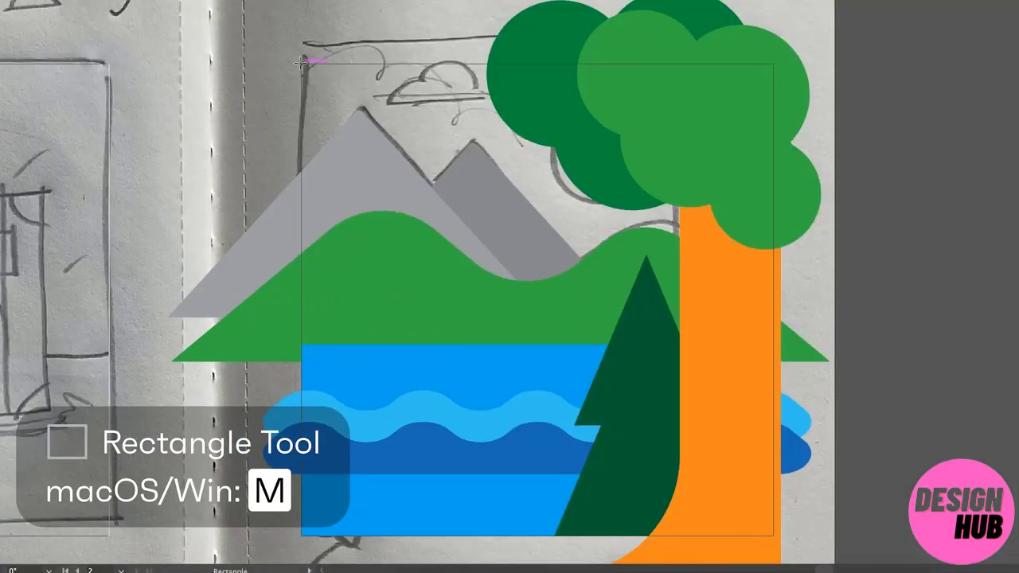
{"action": "left_click_drag", "start_coordinate": [301, 62], "coordinate": [773, 537]}
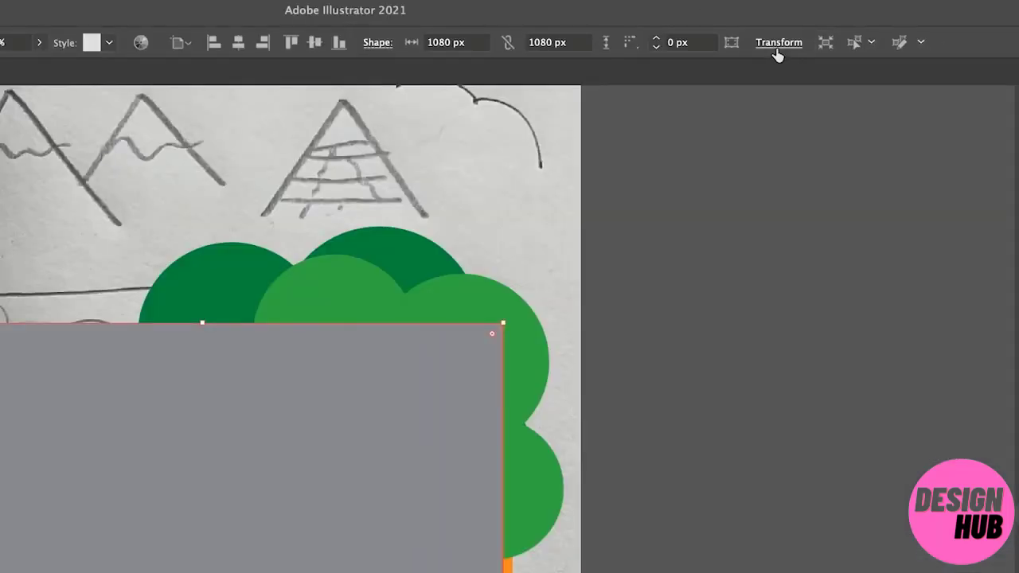
{"action": "left_click", "coordinate": [776, 44]}
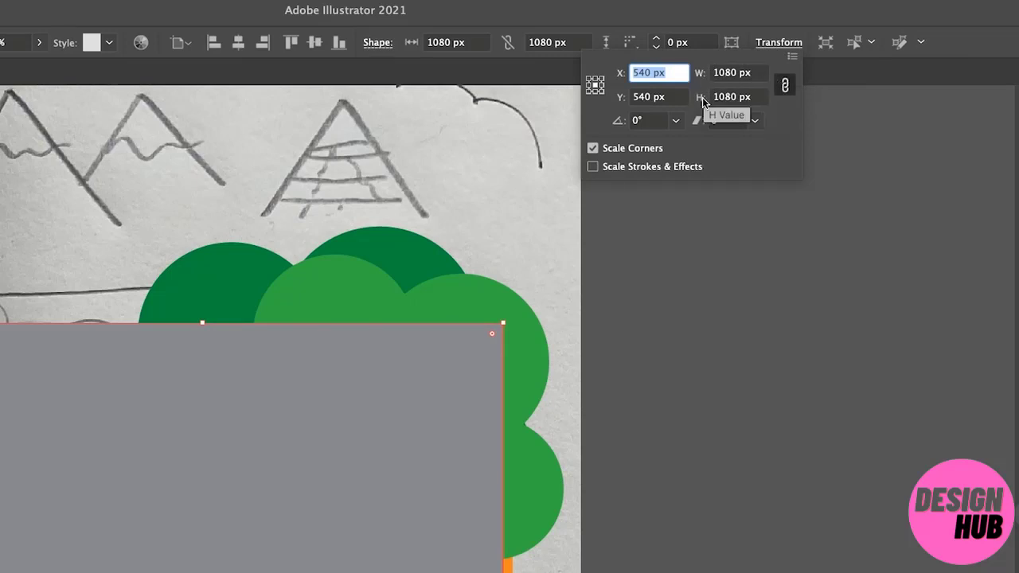
{"action": "left_click", "coordinate": [882, 178]}
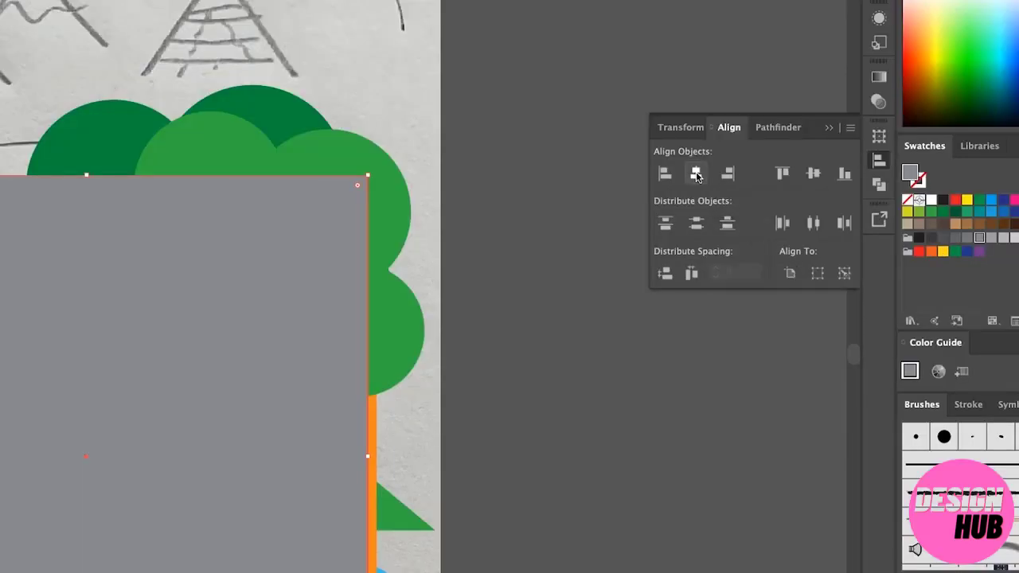
{"action": "left_click", "coordinate": [812, 173]}
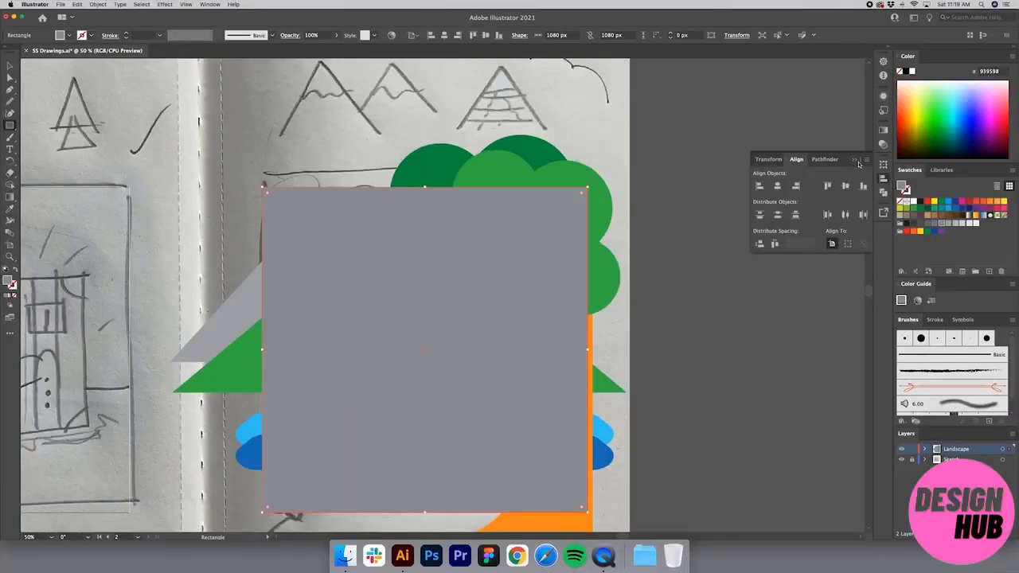
{"action": "left_click", "coordinate": [855, 160]}
Send the square behind all the other artwork and fill it with the light blue sampled from the upper wave.
{"action": "key", "text": "v"}
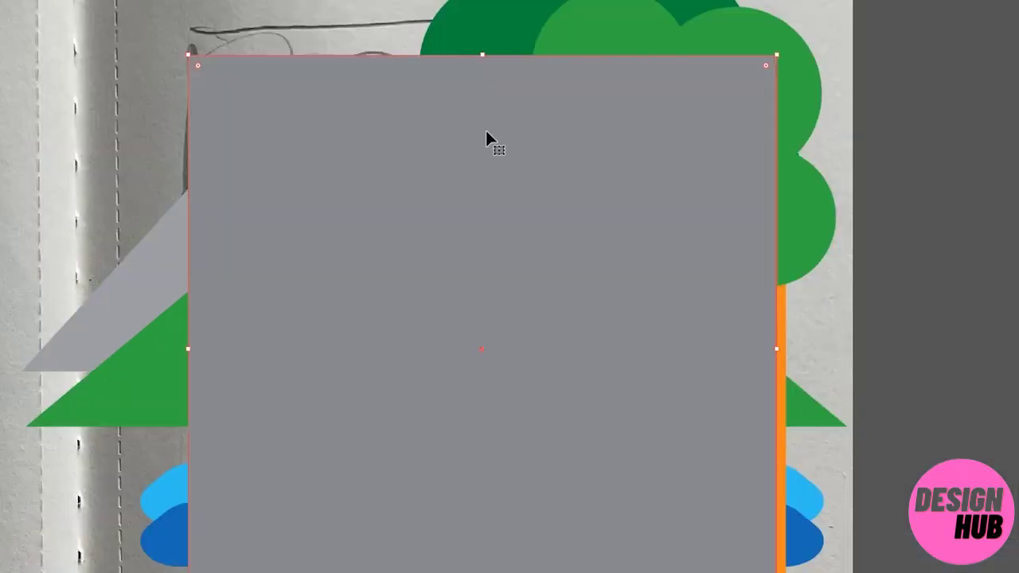
{"action": "right_click", "coordinate": [427, 233]}
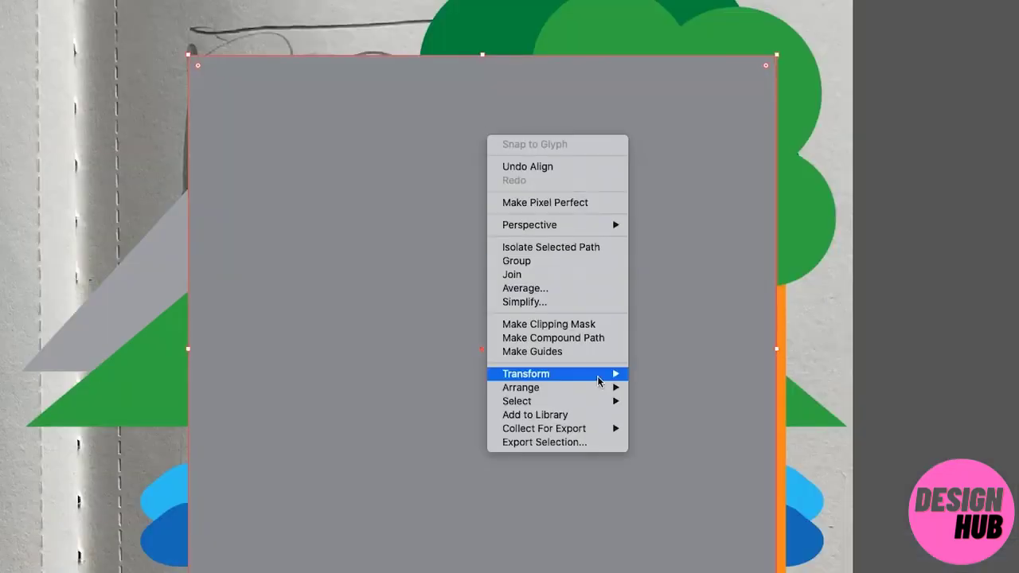
{"action": "mouse_move", "coordinate": [479, 371]}
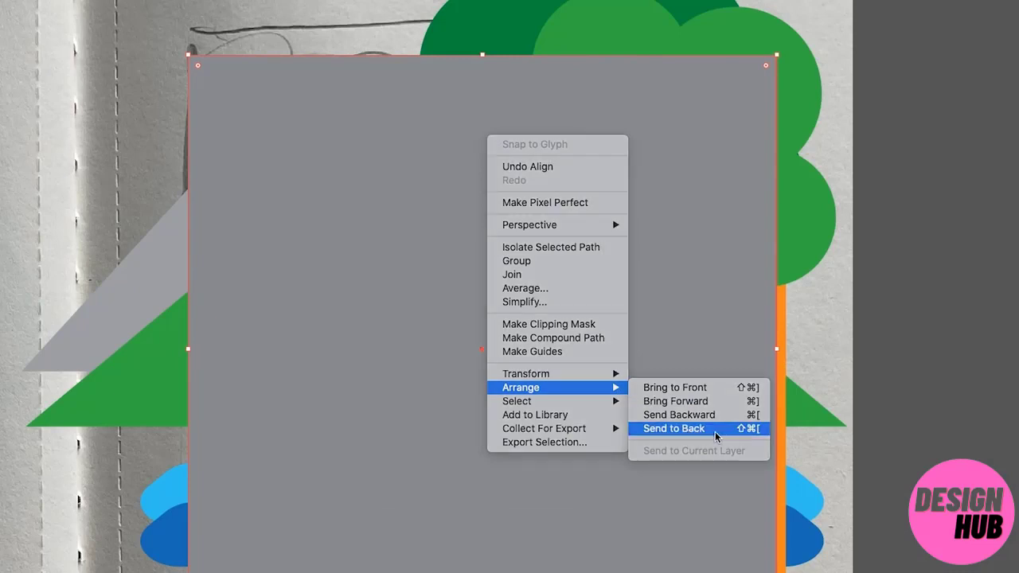
{"action": "left_click", "coordinate": [685, 428]}
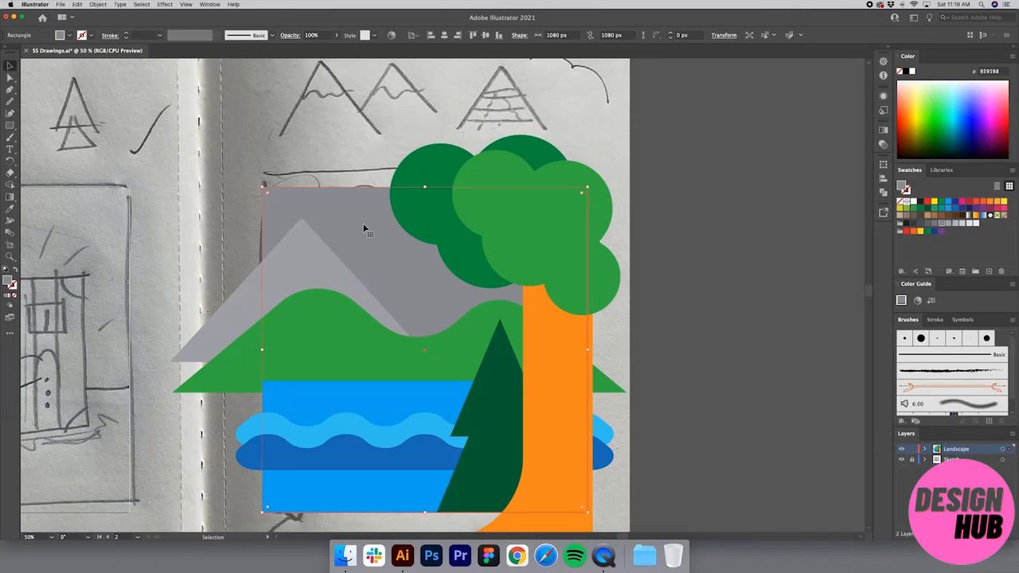
{"action": "key", "text": "i"}
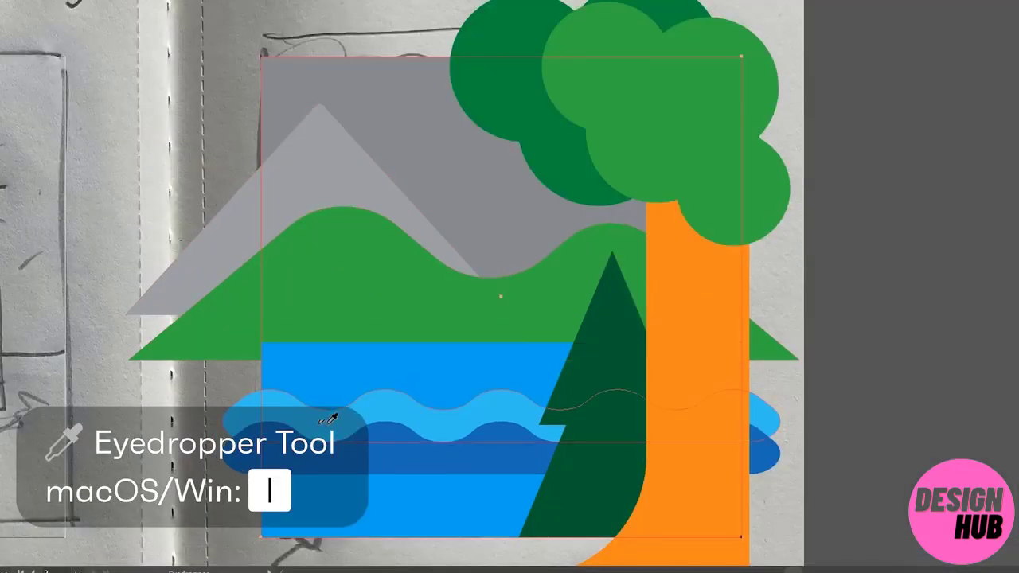
{"action": "left_click", "coordinate": [329, 422]}
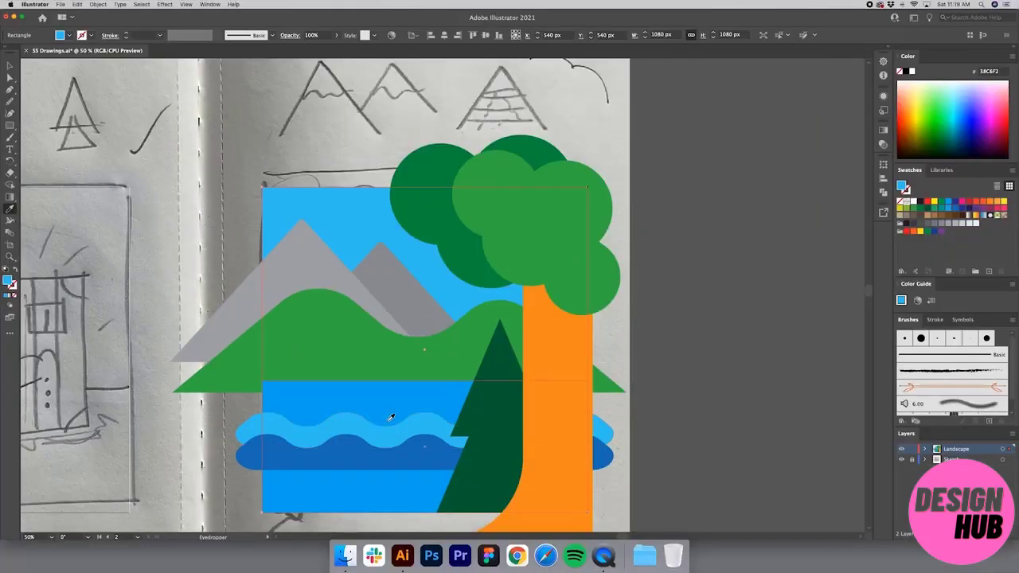
{"action": "key", "text": "v"}
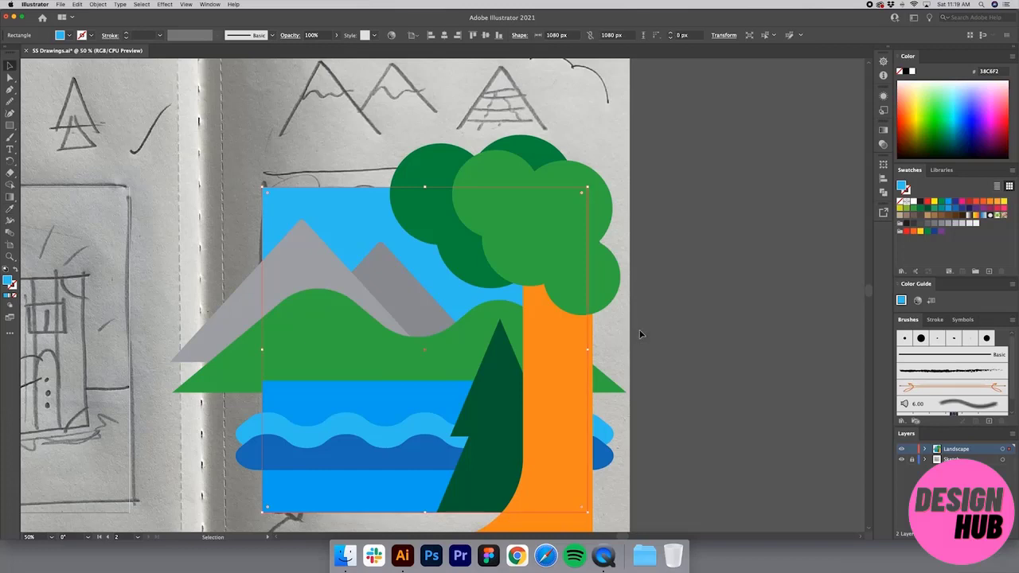
{"action": "left_click", "coordinate": [639, 334]}
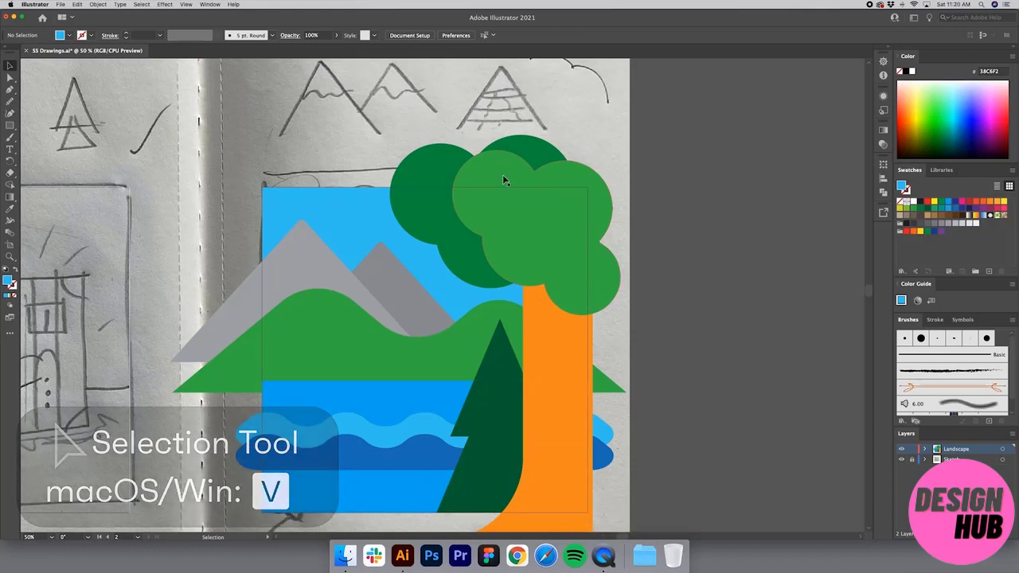
Copy the light blue sky square, isolate the light green foliage, and paste the square behind it.
{"action": "left_click", "coordinate": [350, 230]}
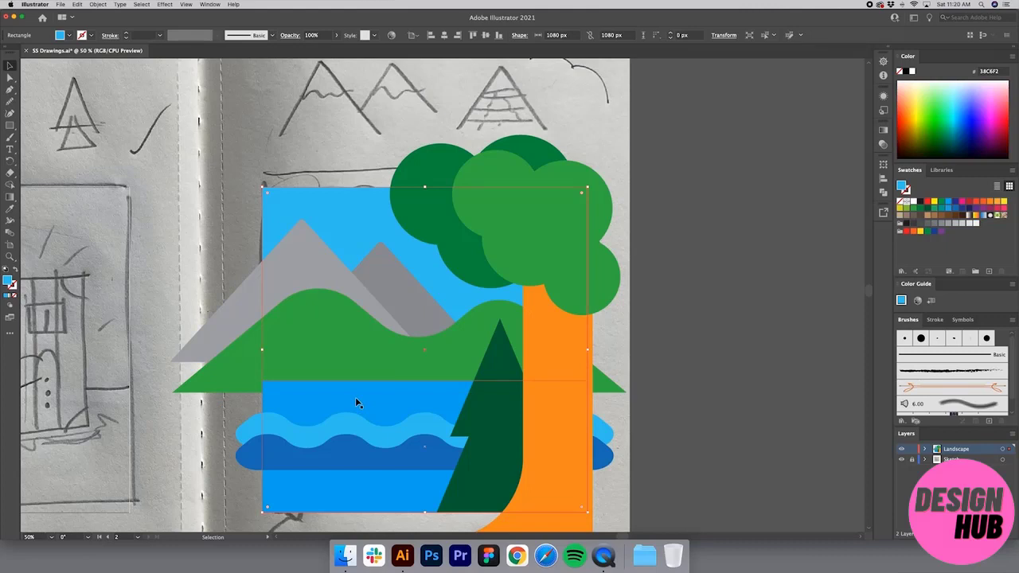
{"action": "left_click", "coordinate": [720, 212]}
{"action": "left_click", "coordinate": [526, 208]}
{"action": "double_click", "coordinate": [523, 208]}
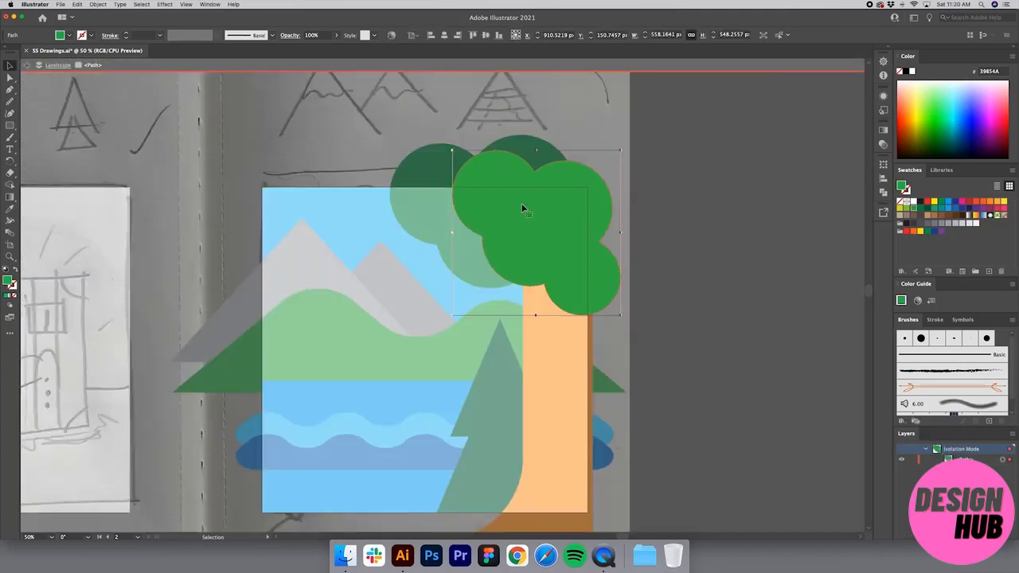
{"action": "key", "text": "a"}
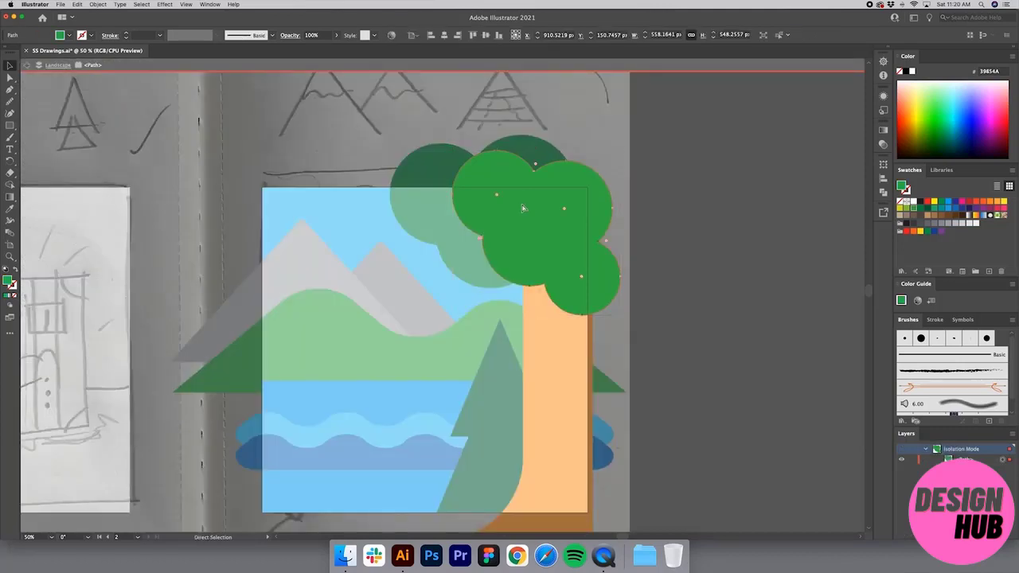
{"action": "key", "text": "super+b"}
{"action": "key", "text": "v"}
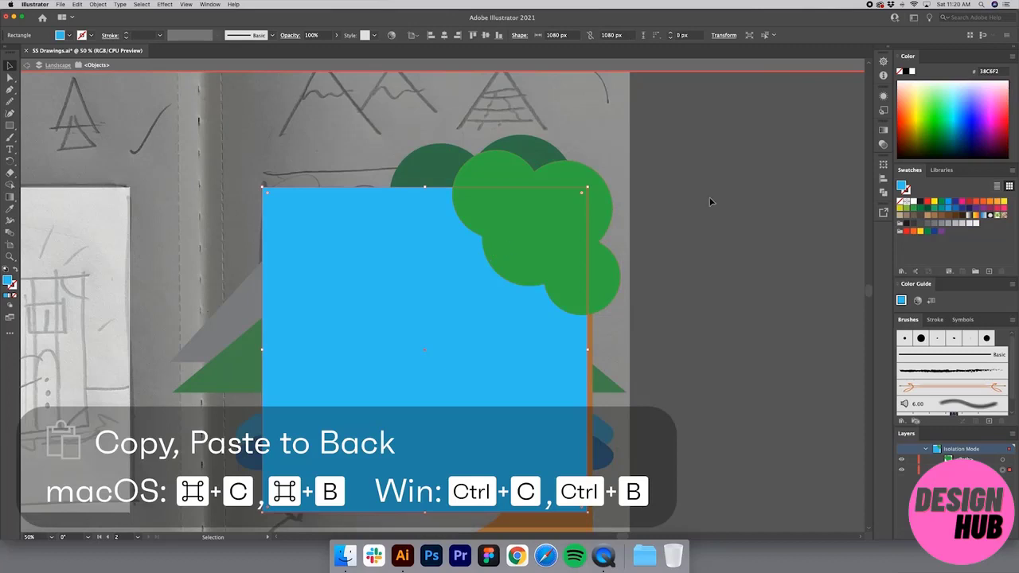
Trim the light green foliage to the artboard by intersecting it with the pasted square, and leave the shape's isolation.
{"action": "left_click_drag", "start_coordinate": [672, 174], "coordinate": [394, 280]}
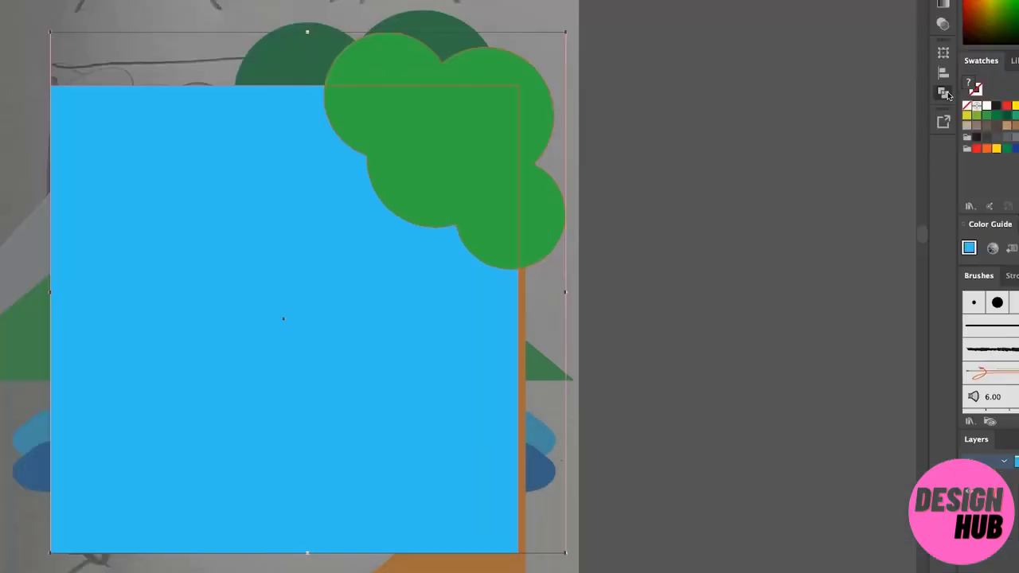
{"action": "left_click", "coordinate": [883, 194]}
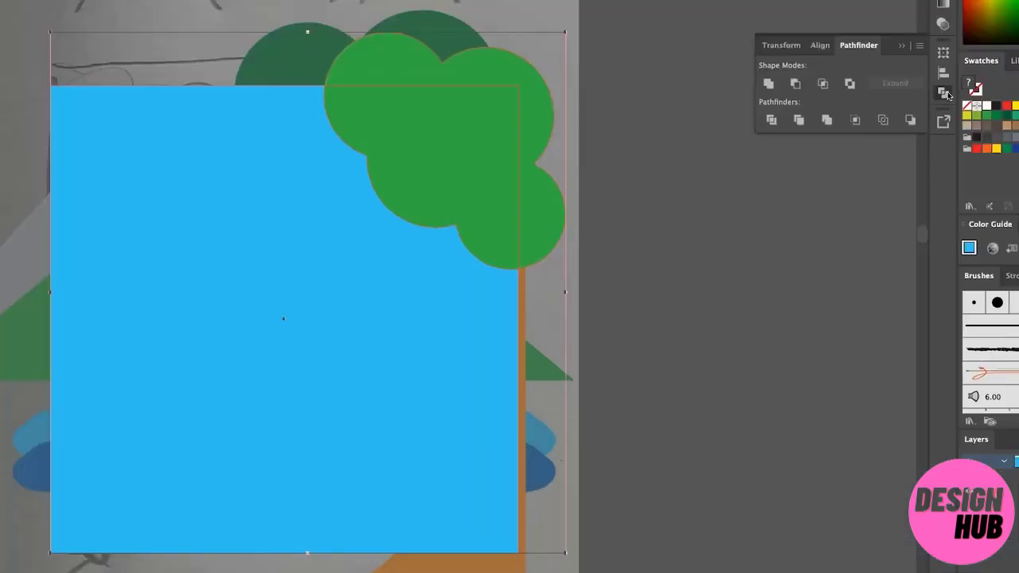
{"action": "left_click", "coordinate": [824, 85]}
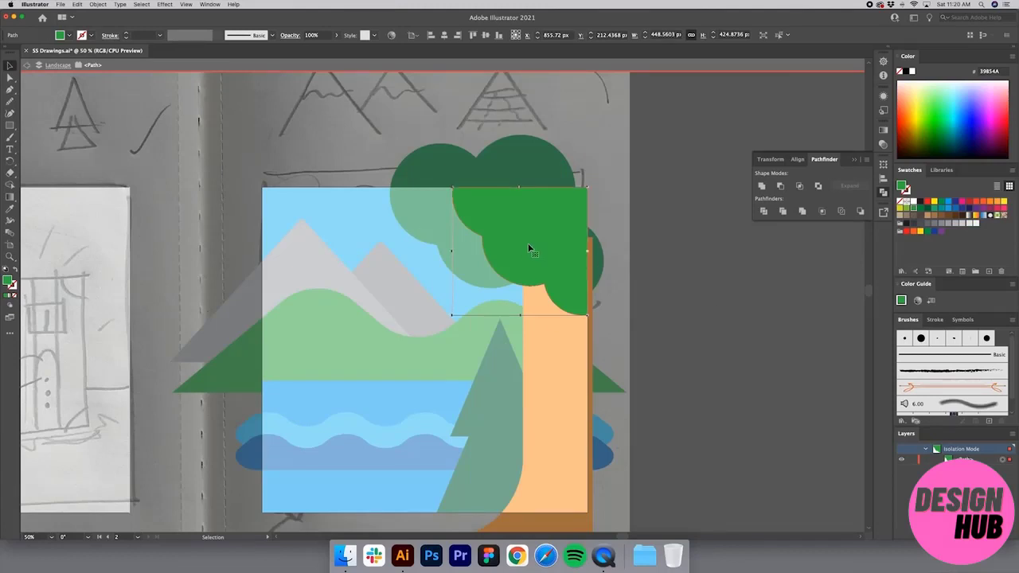
{"action": "left_click", "coordinate": [856, 161]}
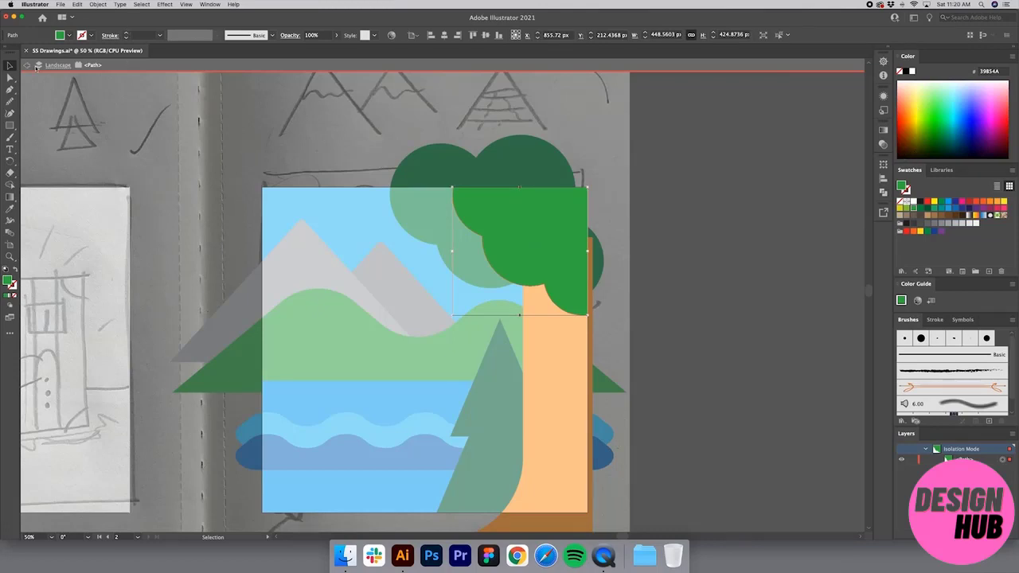
{"action": "left_click", "coordinate": [26, 65]}
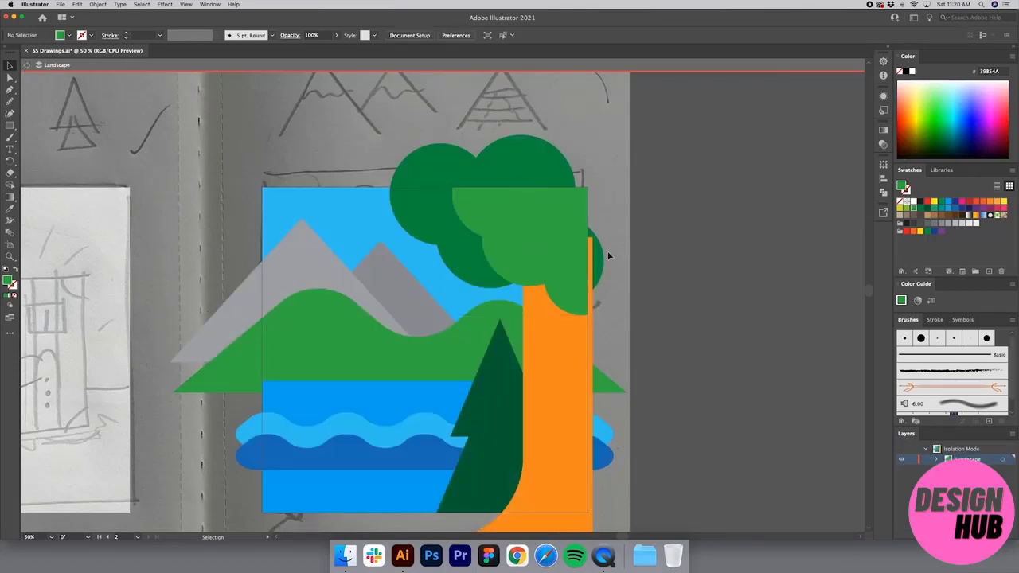
Isolate the dark green foliage and reshape its notch near the artboard's right edge so the foliage extends past that edge.
{"action": "double_click", "coordinate": [507, 165]}
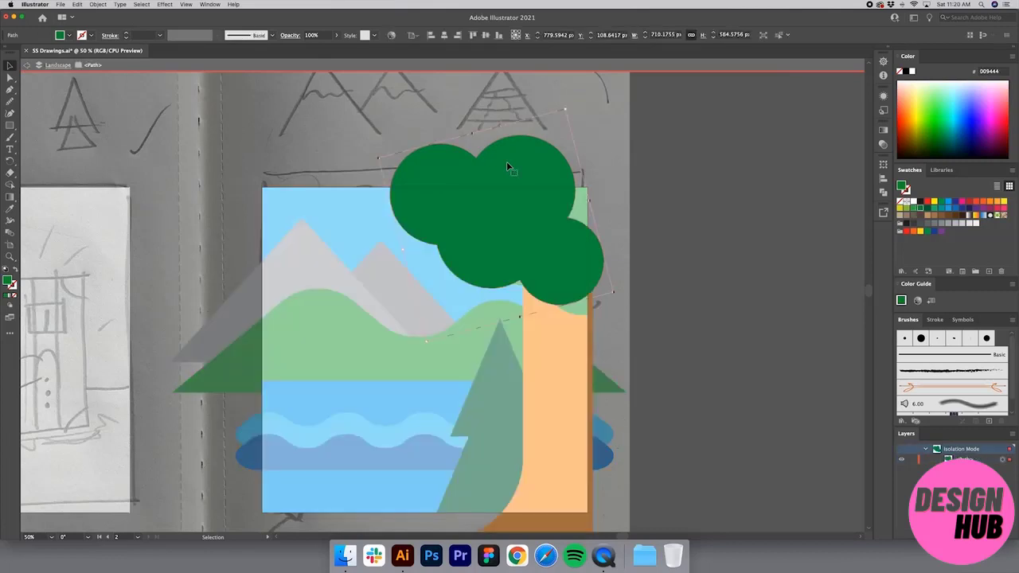
{"action": "key", "text": "a"}
{"action": "key", "text": "a"}
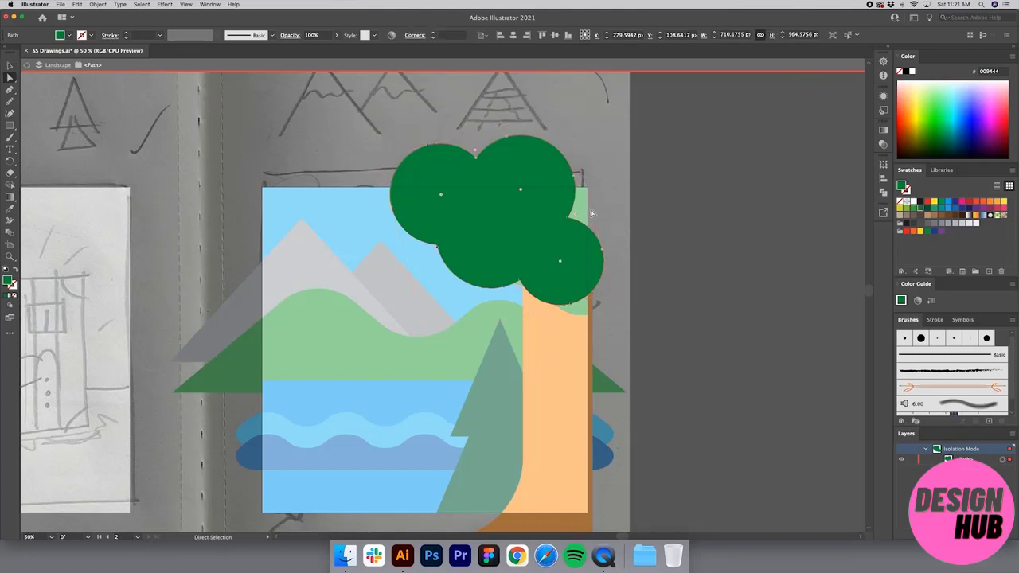
{"action": "left_click", "coordinate": [592, 211]}
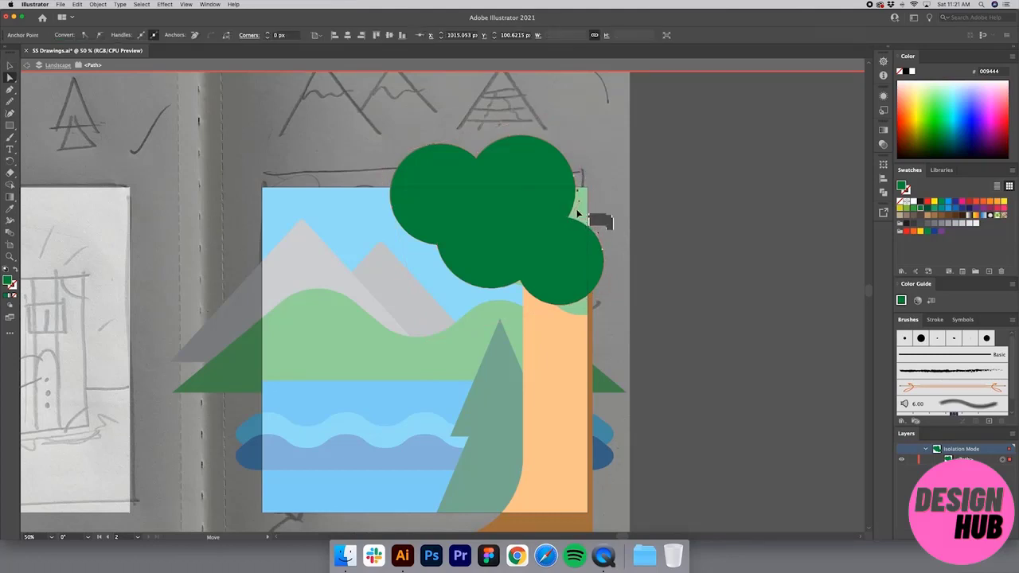
{"action": "key", "text": "BackSpace"}
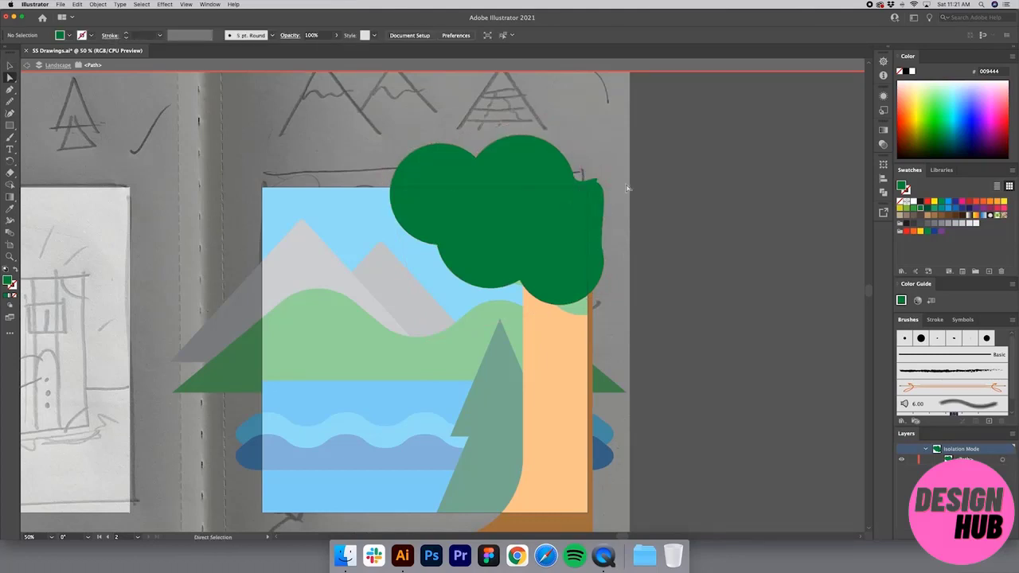
Paste the sky square behind the dark green foliage, intersect the two to trim the foliage to the artboard, and leave the shape's isolation.
{"action": "key", "text": "super+b"}
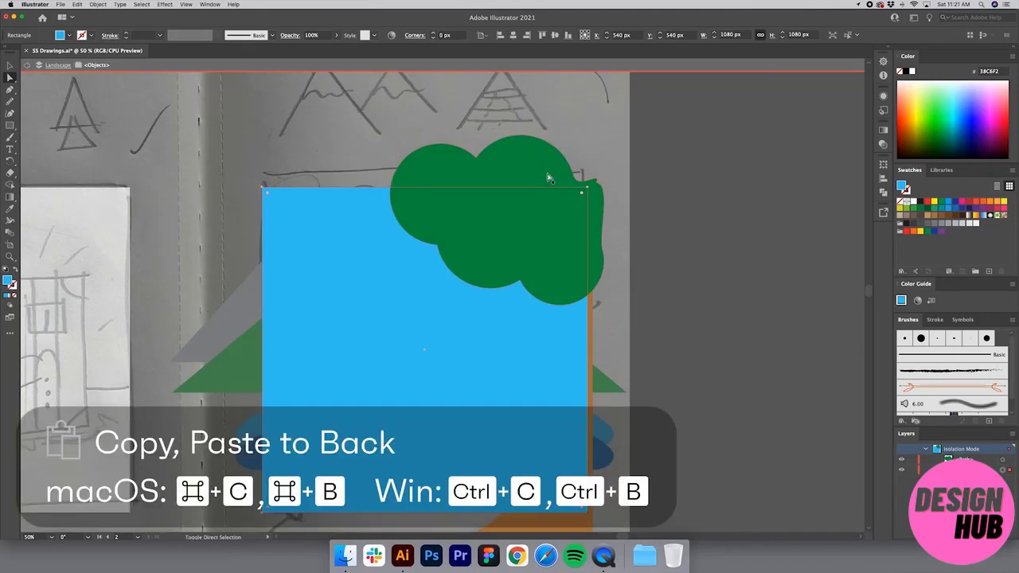
{"action": "left_click_drag", "start_coordinate": [639, 164], "coordinate": [523, 262]}
{"action": "left_click", "coordinate": [883, 192]}
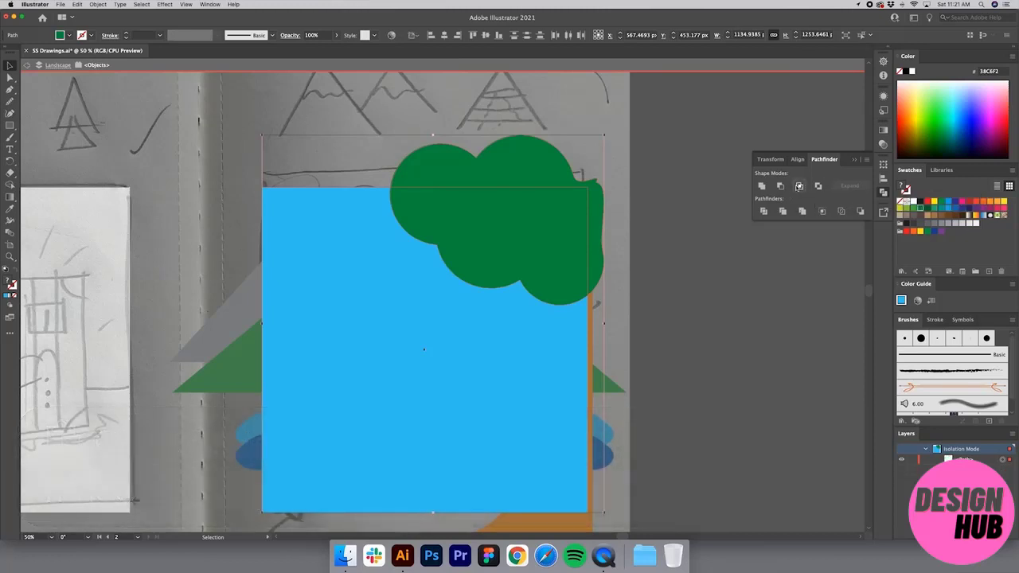
{"action": "left_click", "coordinate": [799, 186]}
{"action": "left_click", "coordinate": [619, 320]}
{"action": "left_click", "coordinate": [26, 65]}
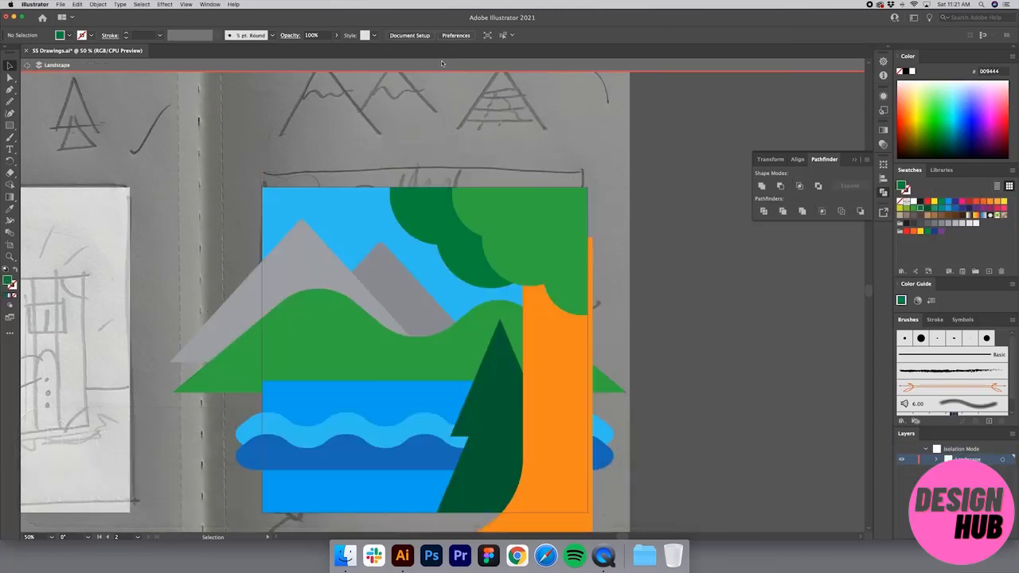
Isolate the orange tree trunk, paste the sky square behind it, intersect the two to trim it to the artboard, and leave isolation.
{"action": "double_click", "coordinate": [537, 338]}
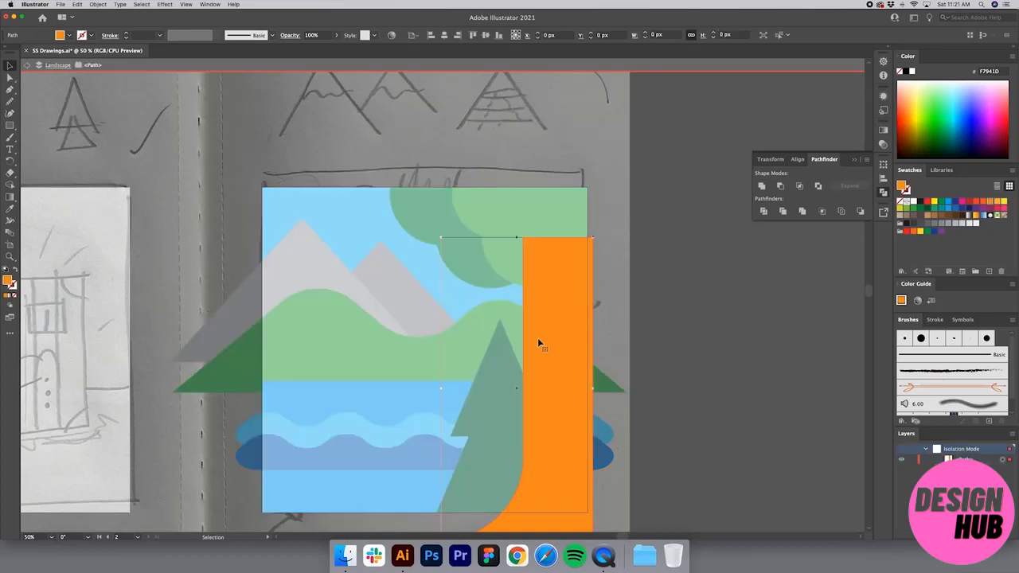
{"action": "key", "text": "super+b"}
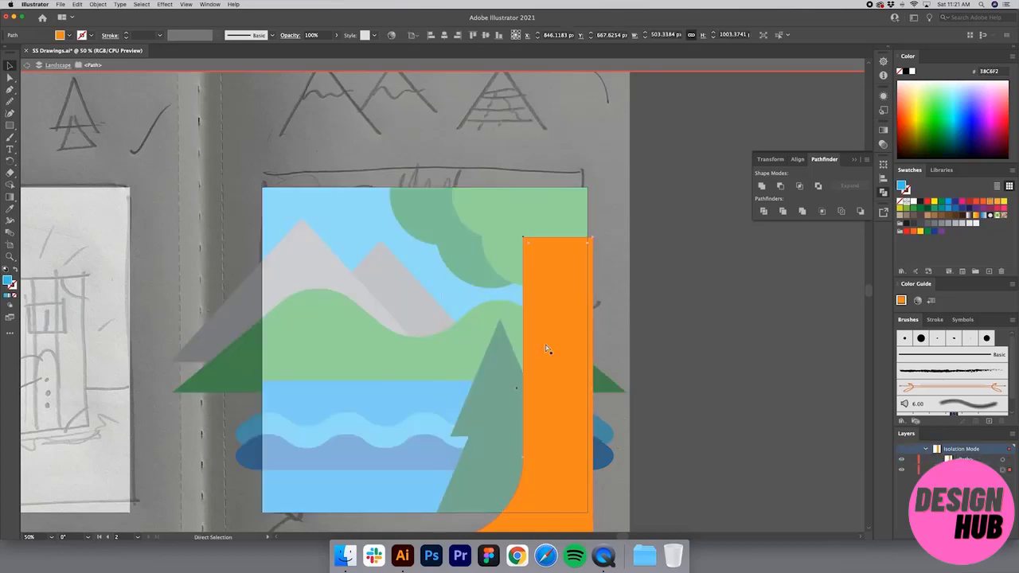
{"action": "left_click_drag", "start_coordinate": [668, 277], "coordinate": [511, 334]}
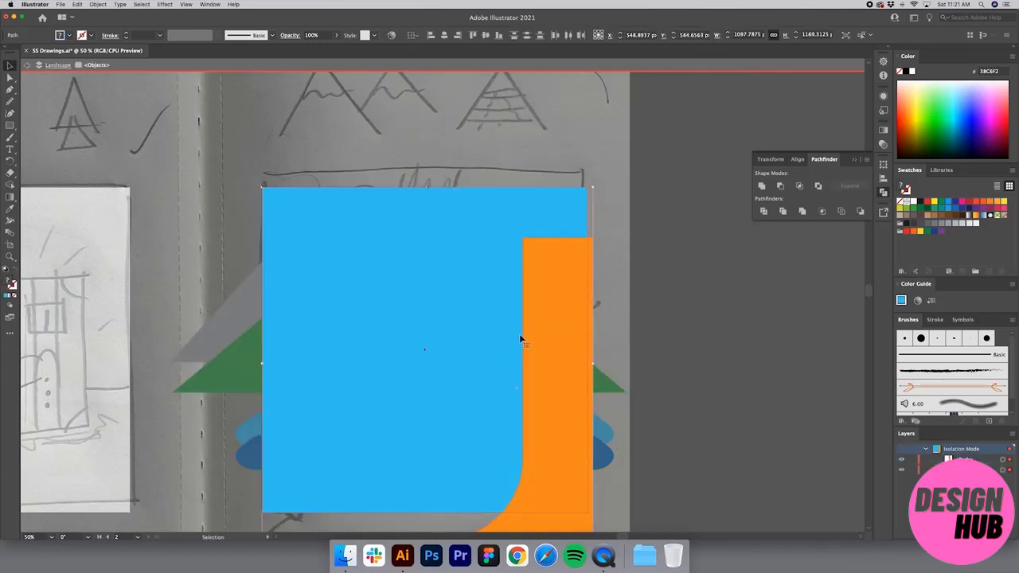
{"action": "left_click", "coordinate": [799, 185]}
{"action": "left_click", "coordinate": [654, 286]}
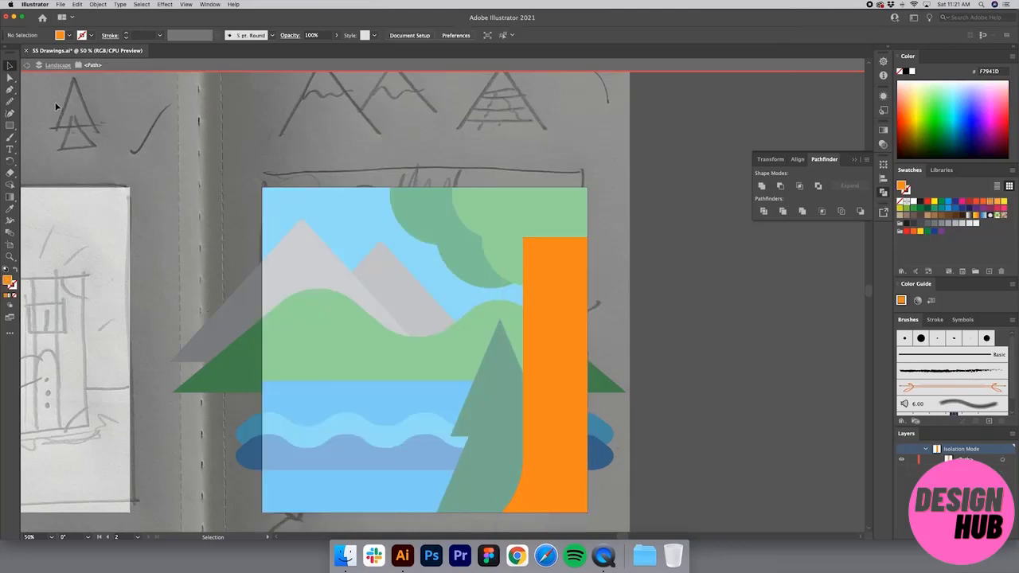
{"action": "left_click", "coordinate": [28, 66]}
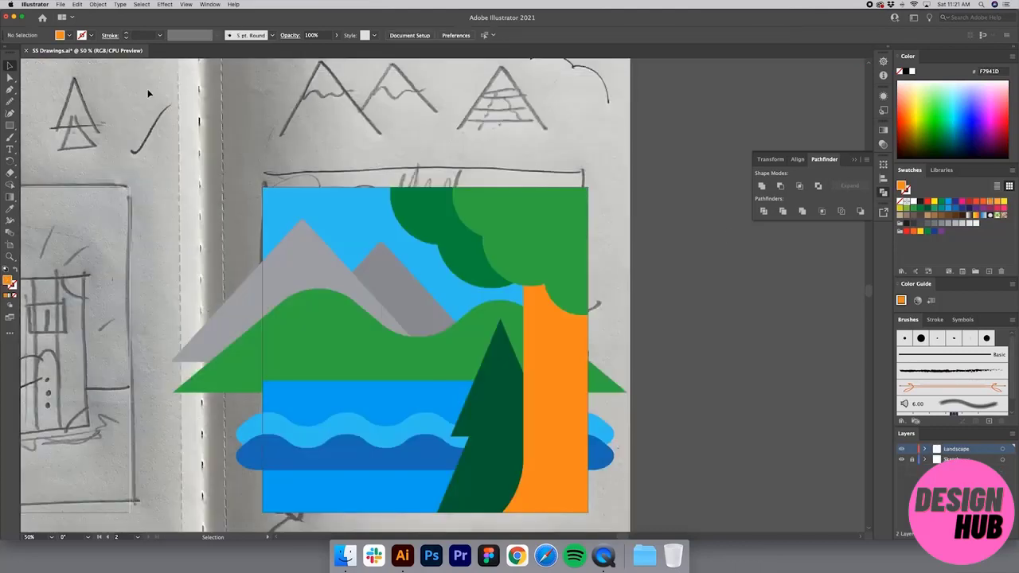
Trim the light blue wave to the artboard by isolating it, intersecting it with the sky square pasted behind, and leaving isolation.
{"action": "double_click", "coordinate": [322, 433]}
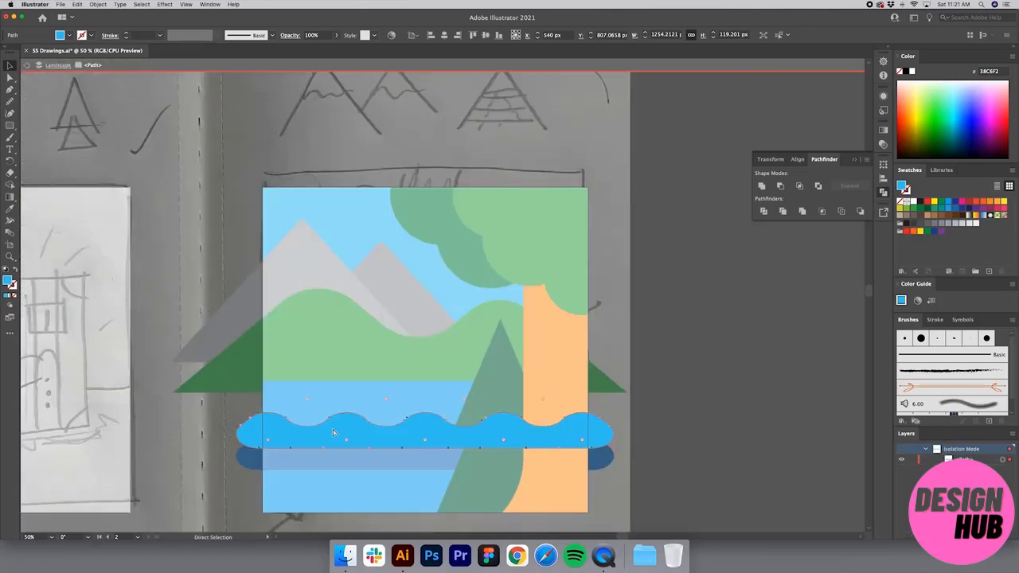
{"action": "key", "text": "super+b"}
{"action": "left_click_drag", "start_coordinate": [653, 384], "coordinate": [493, 446]}
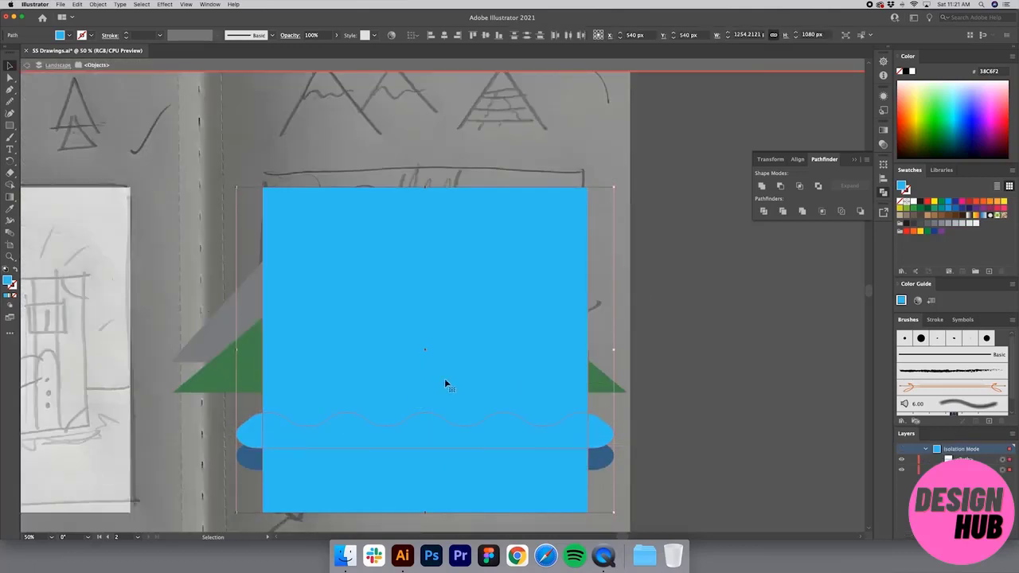
{"action": "left_click", "coordinate": [800, 186]}
{"action": "left_click", "coordinate": [692, 406]}
{"action": "double_click", "coordinate": [279, 182]}
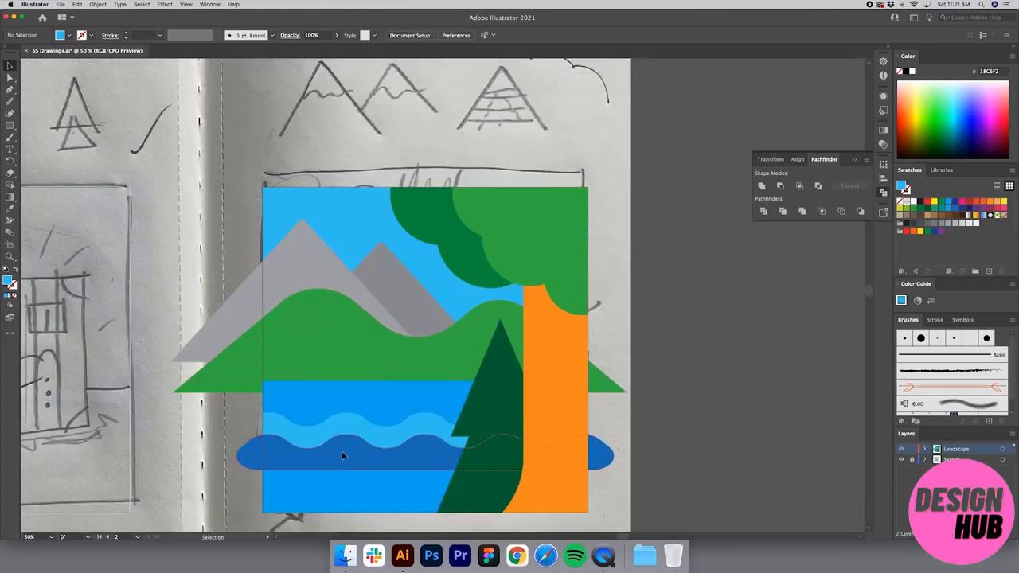
Isolate the dark blue wave, intersect it with a sky square pasted behind it to trim its overhanging ends, and leave isolation.
{"action": "double_click", "coordinate": [342, 455]}
{"action": "key", "text": "super+b"}
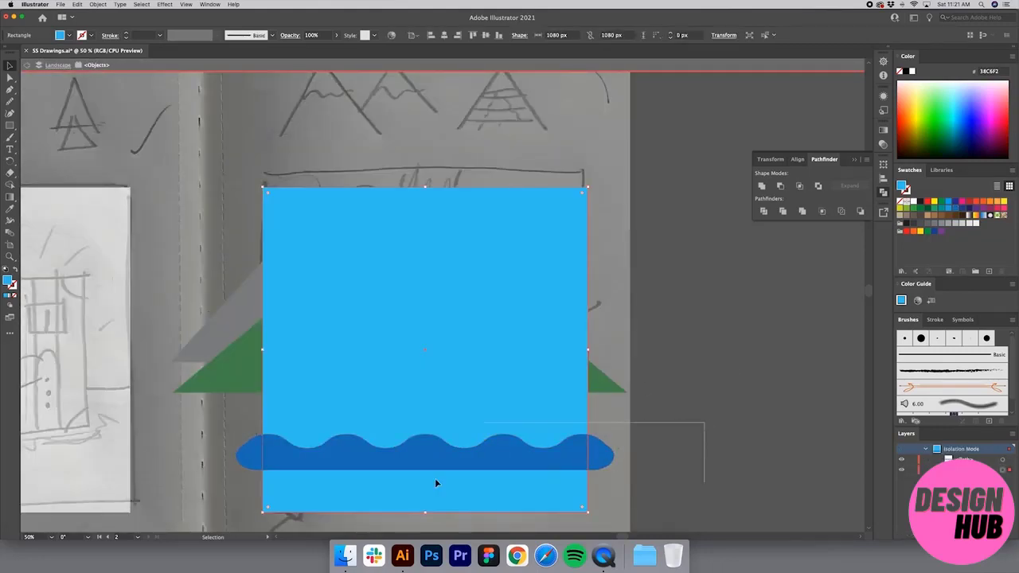
{"action": "key", "text": "super+a"}
{"action": "left_click", "coordinate": [801, 186]}
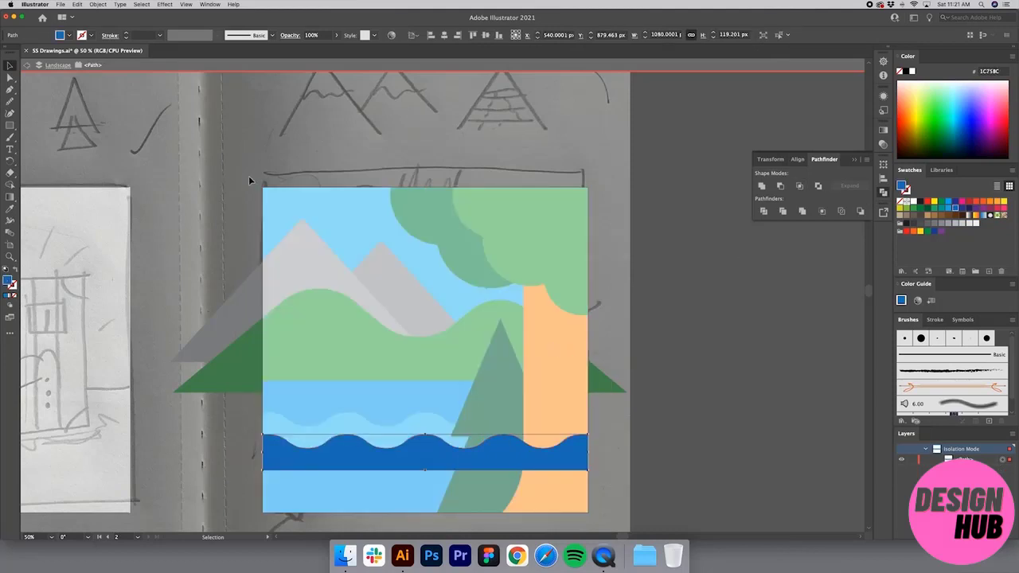
{"action": "key", "text": "Escape"}
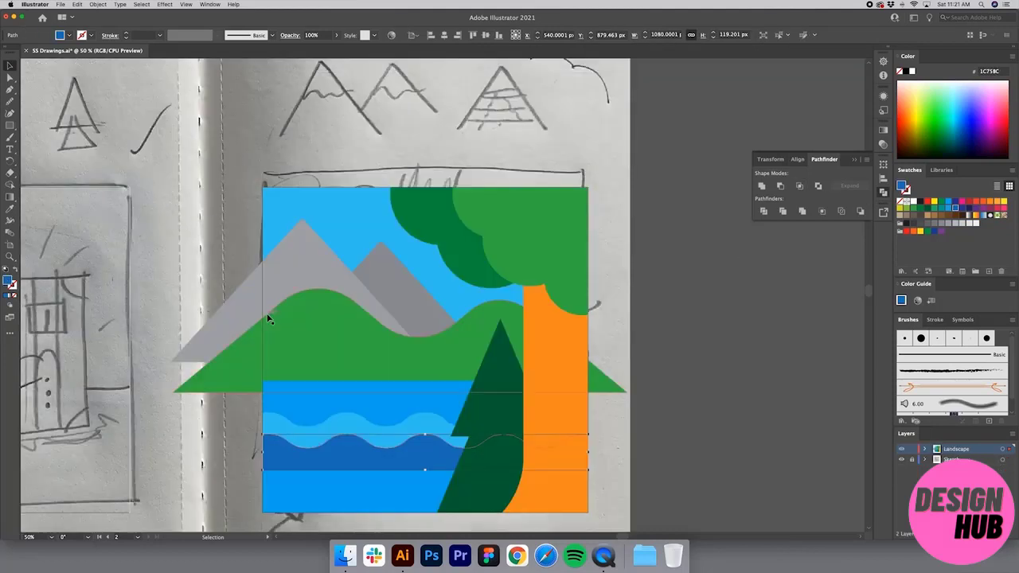
Isolate the green hills, paste the sky square behind them, intersect both shapes to cut the hills to the artboard, and leave isolation.
{"action": "double_click", "coordinate": [294, 327]}
{"action": "key", "text": "super+b"}
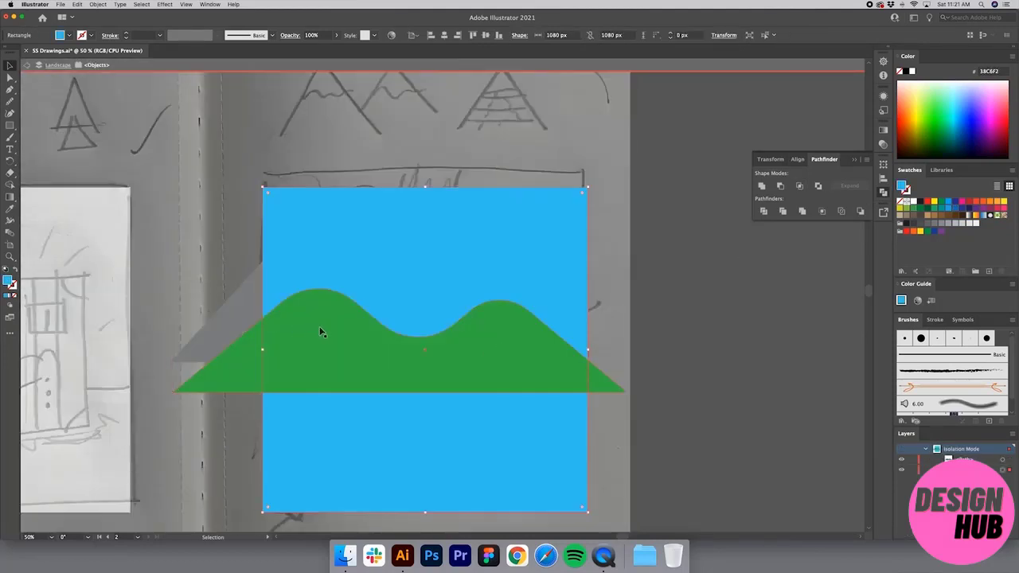
{"action": "key", "text": "super+a"}
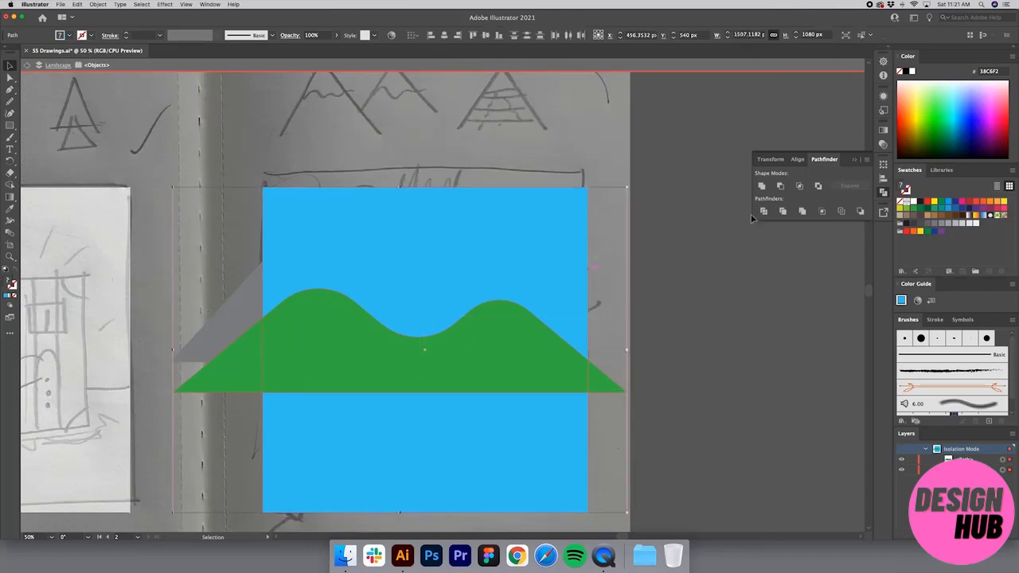
{"action": "left_click", "coordinate": [799, 187]}
{"action": "key", "text": "Escape"}
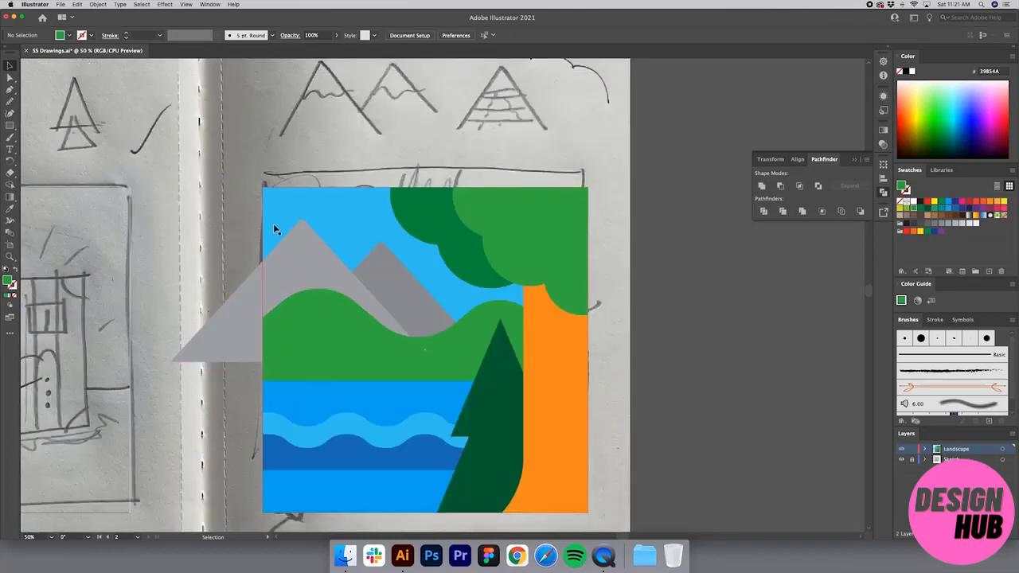
Trim the light gray front mountain to the artboard by intersecting it in isolation with the pasted sky square, and leave isolation.
{"action": "double_click", "coordinate": [293, 241]}
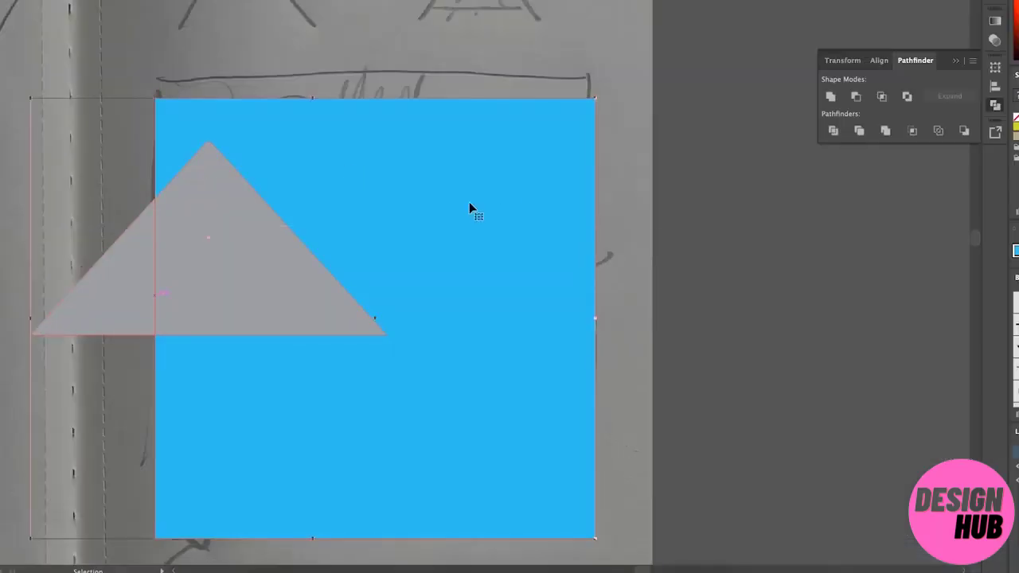
{"action": "left_click", "coordinate": [881, 96]}
{"action": "key", "text": "Escape"}
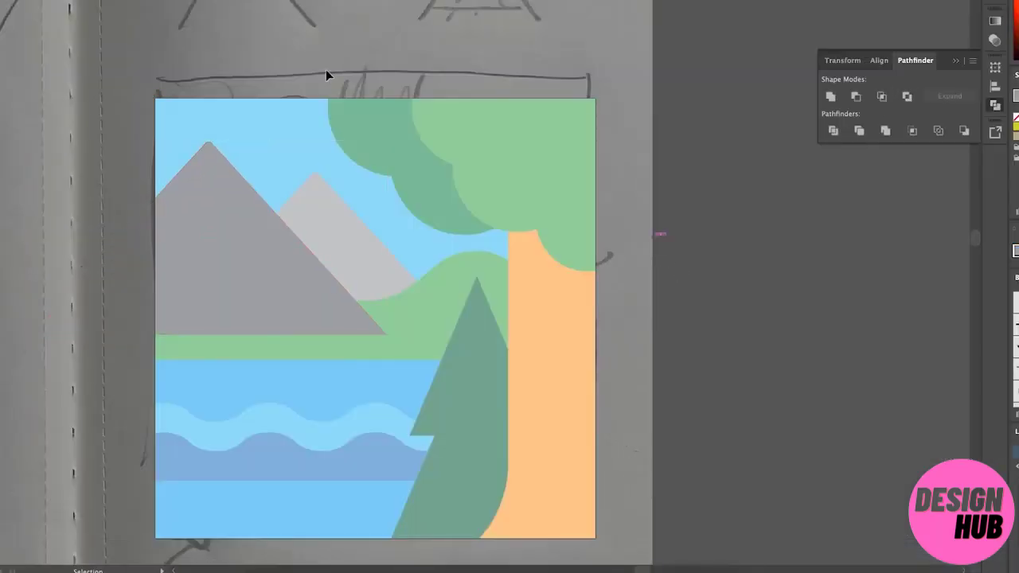
{"action": "double_click", "coordinate": [364, 140]}
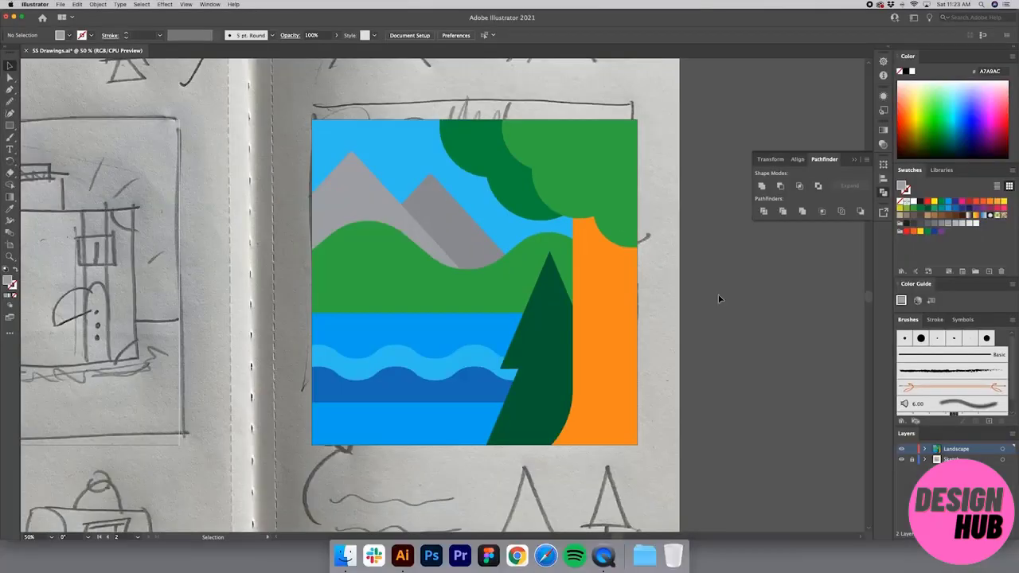
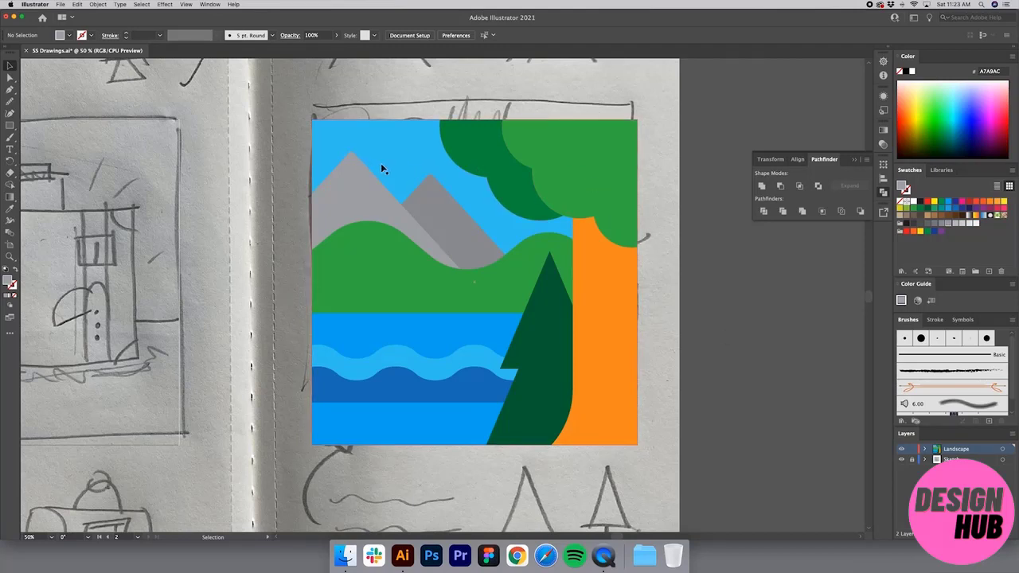
Draw a circle about 193 px in diameter with the Ellipse tool, in the sky above and between the two mountain peaks.
{"action": "left_click_drag", "start_coordinate": [405, 158], "coordinate": [493, 247]}
{"action": "key", "text": "z"}
{"action": "left_click_drag", "start_coordinate": [670, 401], "coordinate": [374, 160]}
{"action": "scroll", "coordinate": [434, 214], "scroll_direction": "right", "scroll_amount": 2}
{"action": "key", "text": "v"}
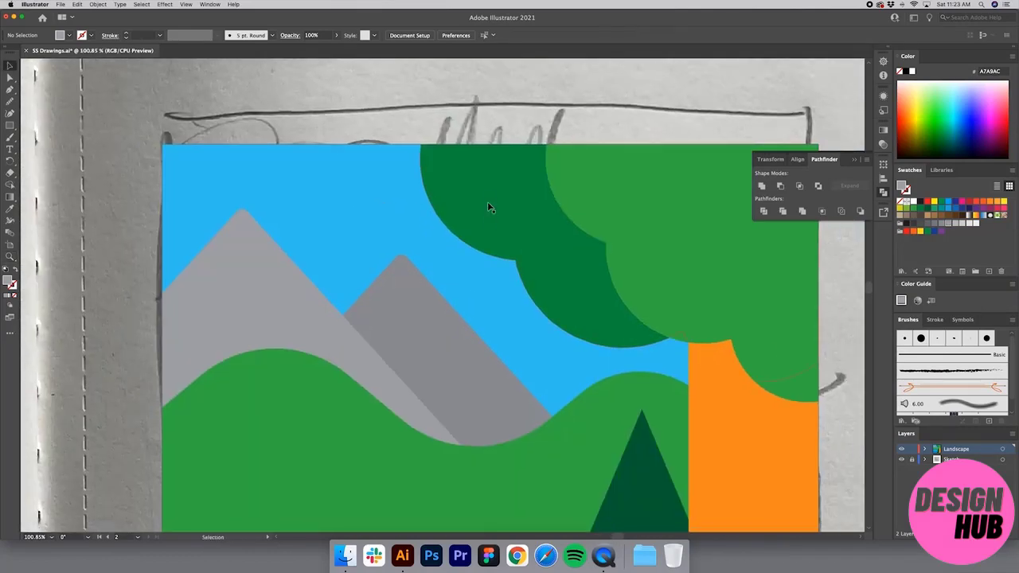
{"action": "left_click", "coordinate": [488, 201]}
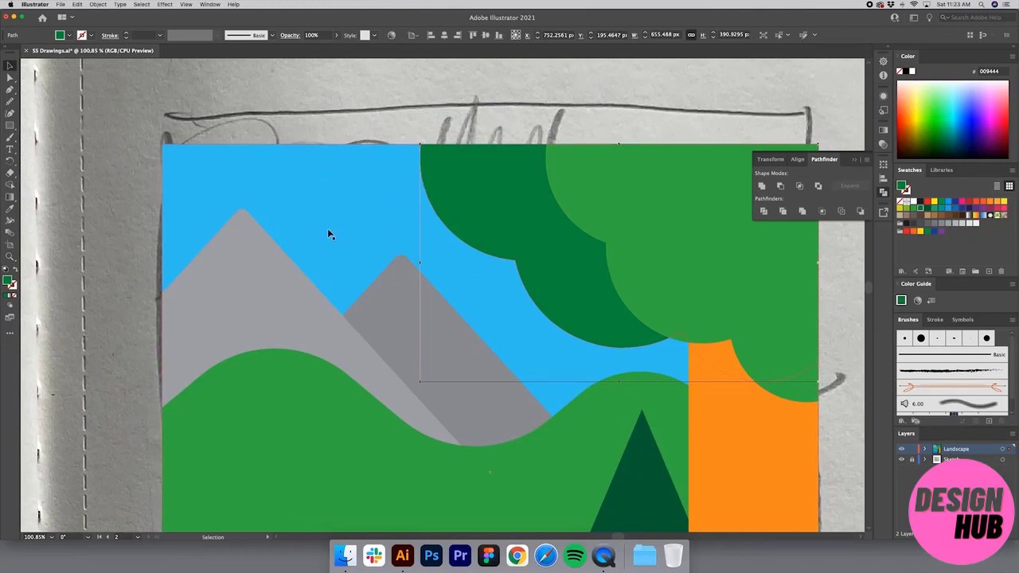
{"action": "scroll", "coordinate": [416, 120], "scroll_direction": "right", "scroll_amount": 1}
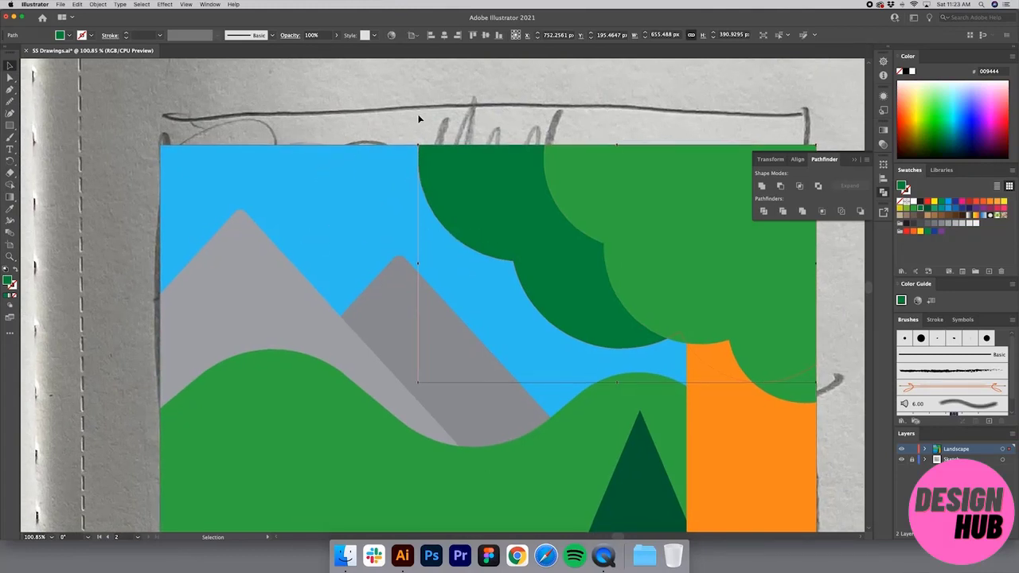
{"action": "left_click", "coordinate": [419, 120]}
{"action": "key", "text": "l"}
{"action": "left_click_drag", "start_coordinate": [264, 134], "coordinate": [379, 251]}
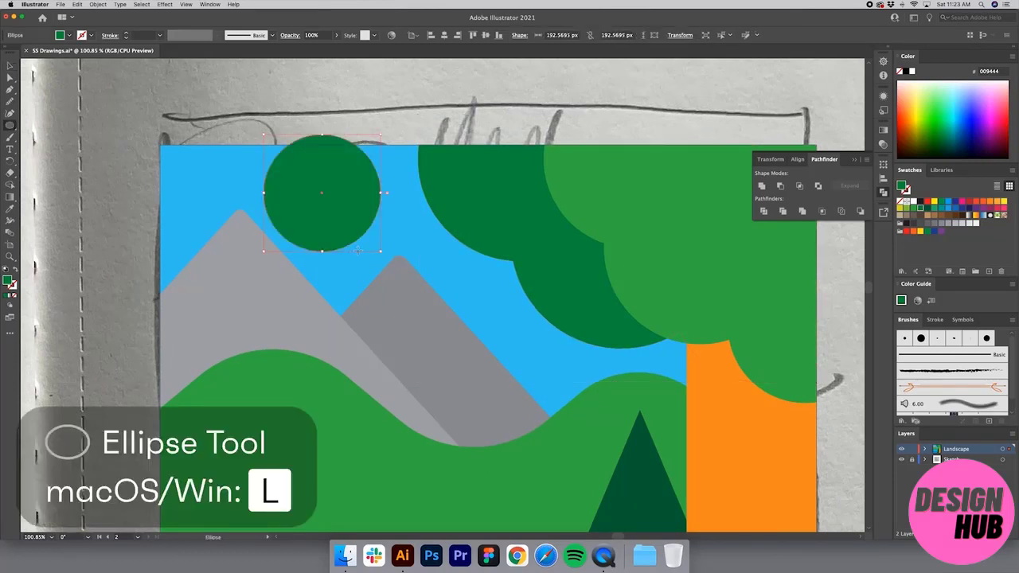
Delete the circle's bottom anchor point to leave a flat-based semicircle, and fill it with white.
{"action": "key", "text": "a"}
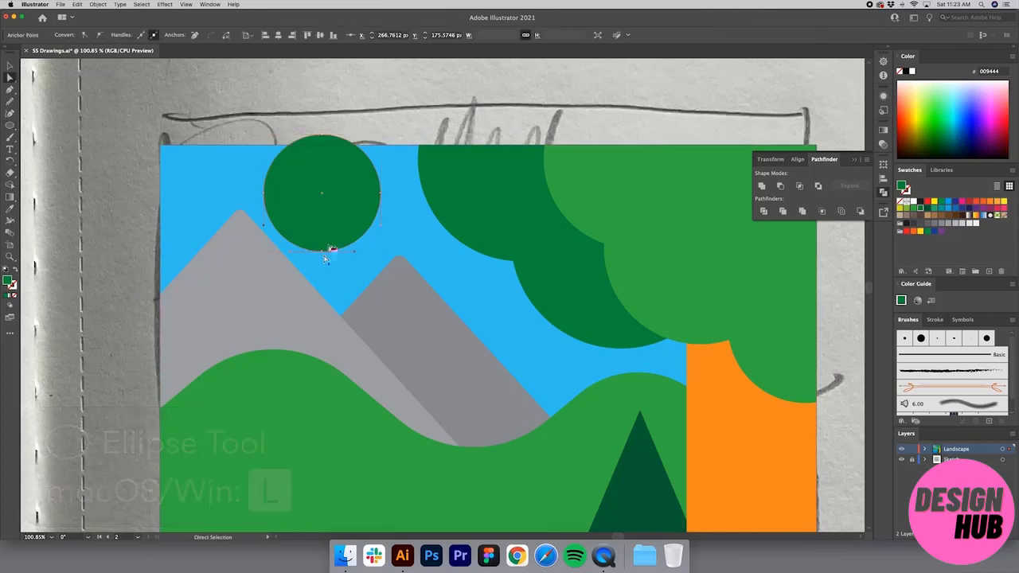
{"action": "left_click", "coordinate": [324, 251]}
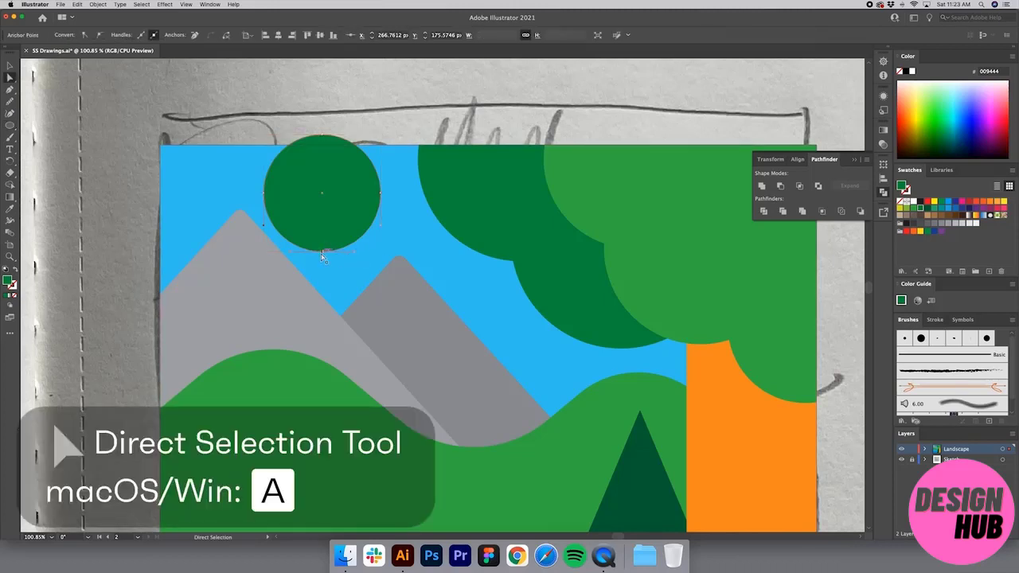
{"action": "key", "text": "Delete"}
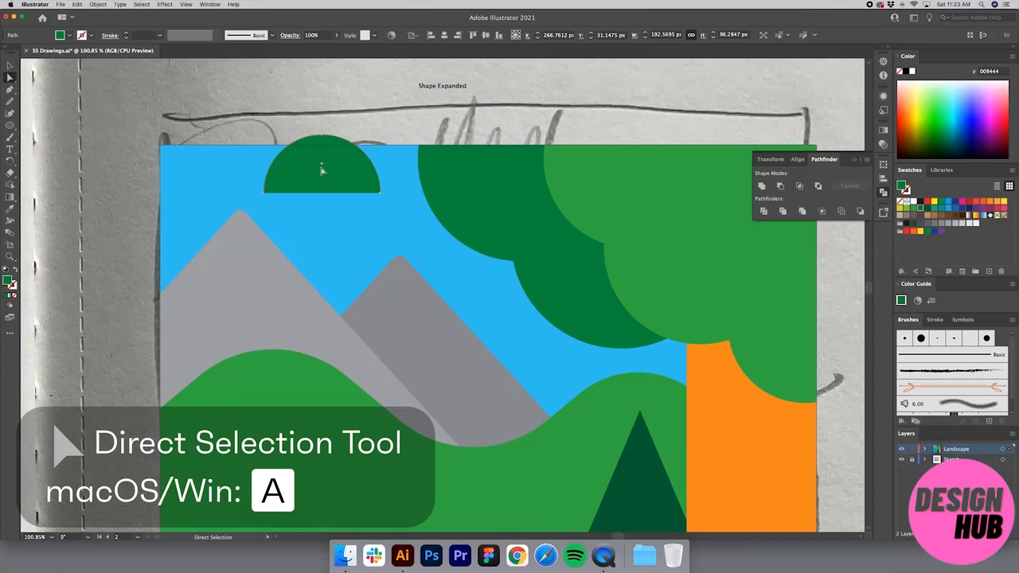
{"action": "key", "text": "v"}
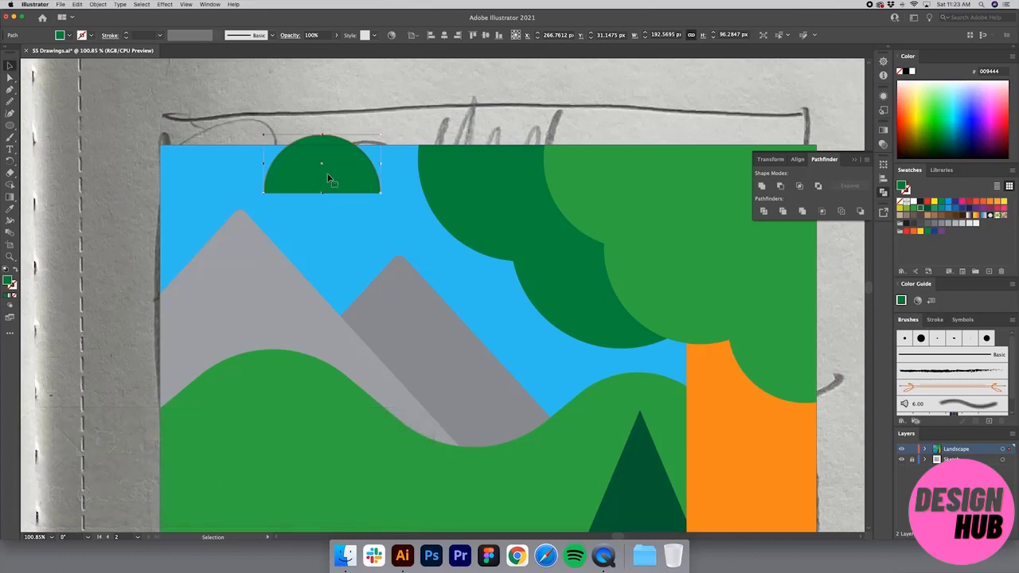
{"action": "left_click", "coordinate": [908, 202]}
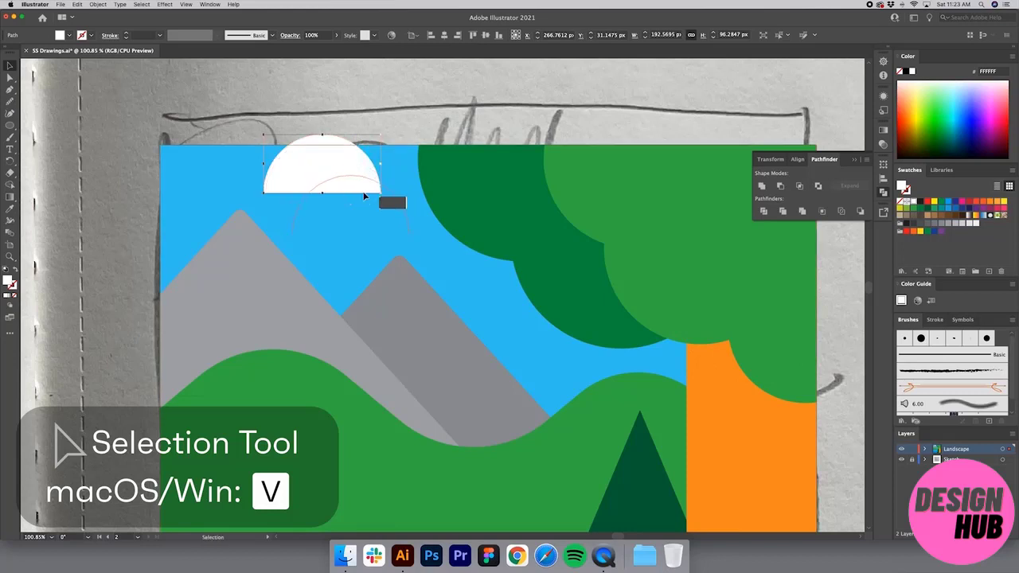
Move the white semicircle down between the mountain peaks and enlarge it proportionally to about 243 px wide.
{"action": "left_click_drag", "start_coordinate": [364, 199], "coordinate": [392, 239]}
{"action": "left_click_drag", "start_coordinate": [437, 168], "coordinate": [424, 168]}
{"action": "left_click_drag", "start_coordinate": [370, 205], "coordinate": [339, 222]}
{"action": "left_click_drag", "start_coordinate": [381, 182], "coordinate": [397, 172]}
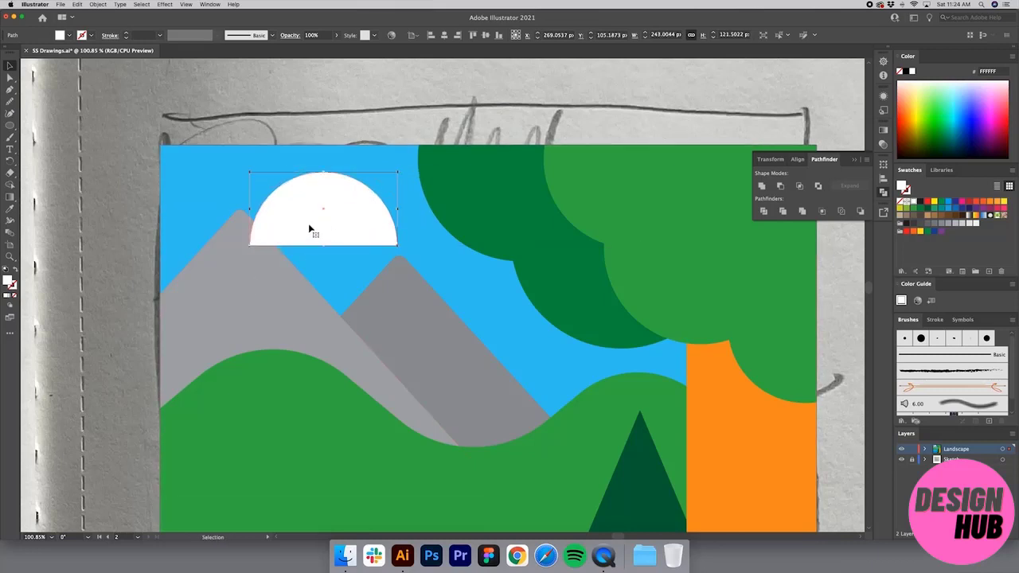
Add overlapping copies of the semicircle on the same baseline: about 179 px wide on its right, about 313 px wide on its left.
{"action": "left_click_drag", "start_coordinate": [291, 231], "coordinate": [407, 232]}
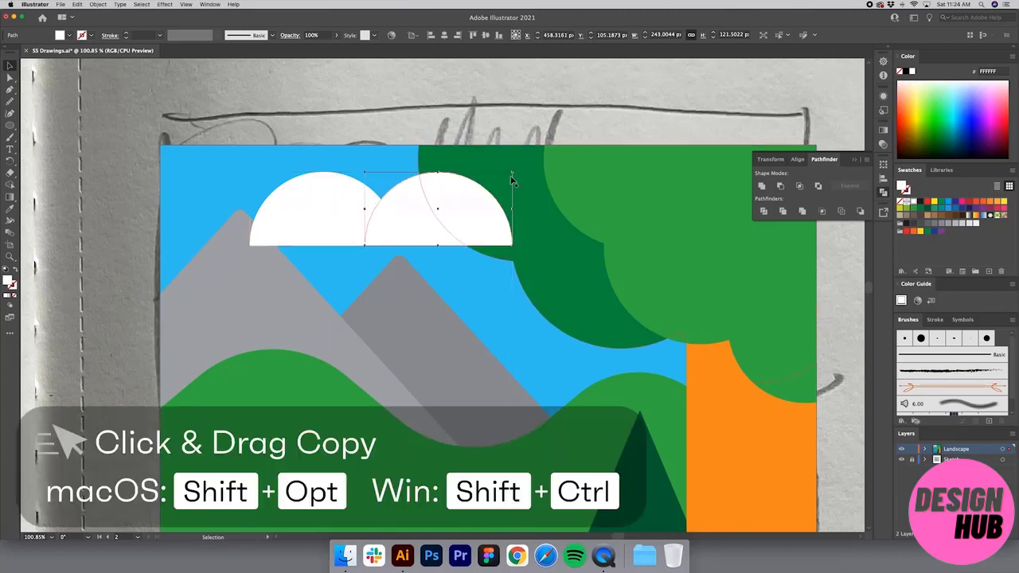
{"action": "left_click_drag", "start_coordinate": [514, 172], "coordinate": [485, 192]}
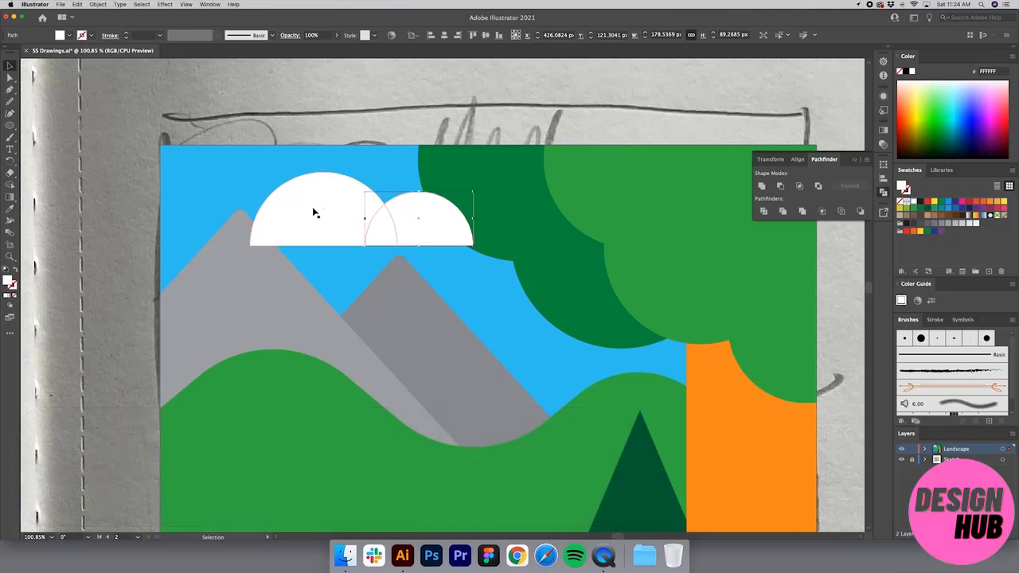
{"action": "left_click_drag", "start_coordinate": [314, 212], "coordinate": [200, 210]}
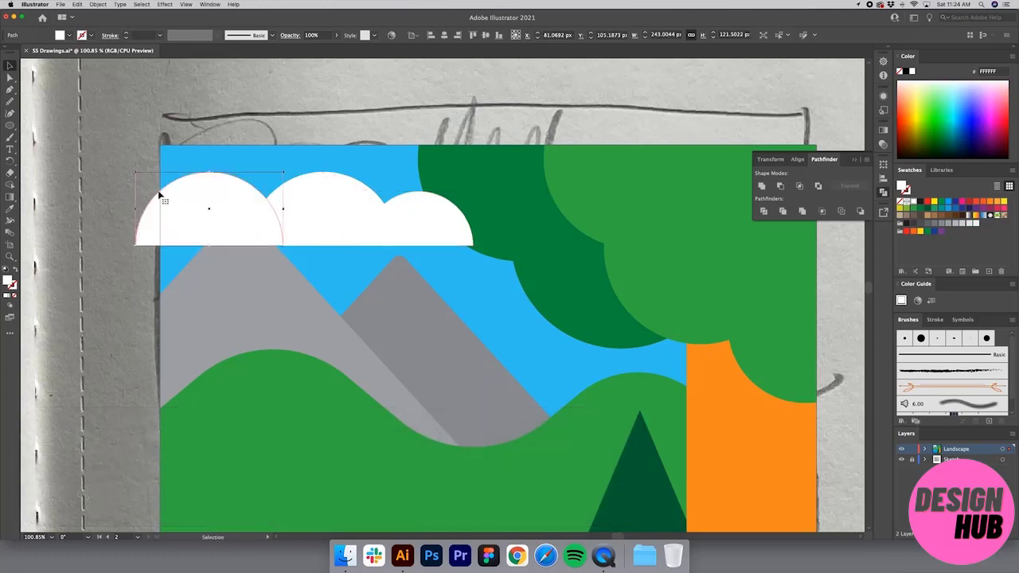
{"action": "left_click_drag", "start_coordinate": [137, 173], "coordinate": [93, 149]}
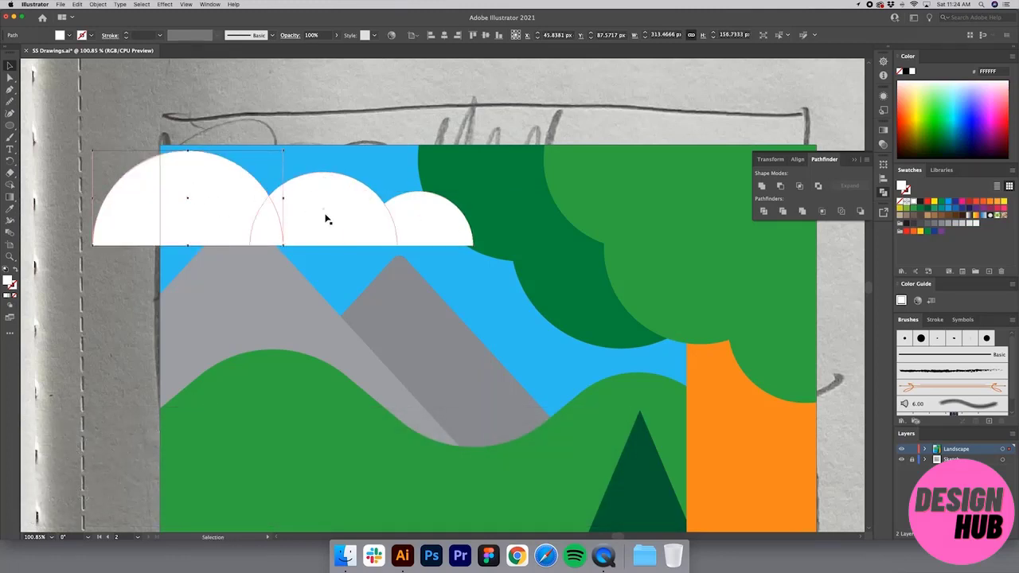
Scale the three semicircles down together to about 530 px wide overall and unite them into a single cloud shape.
{"action": "left_click", "coordinate": [347, 218], "text": "shift"}
{"action": "left_click", "coordinate": [412, 224], "text": "shift"}
{"action": "left_click_drag", "start_coordinate": [299, 227], "coordinate": [322, 227]}
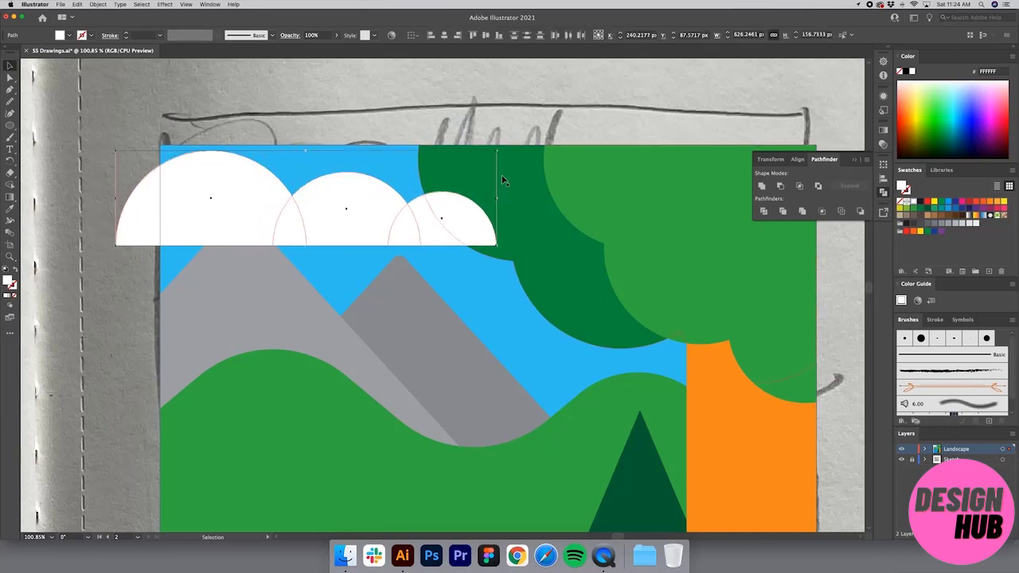
{"action": "left_click_drag", "start_coordinate": [497, 150], "coordinate": [398, 237]}
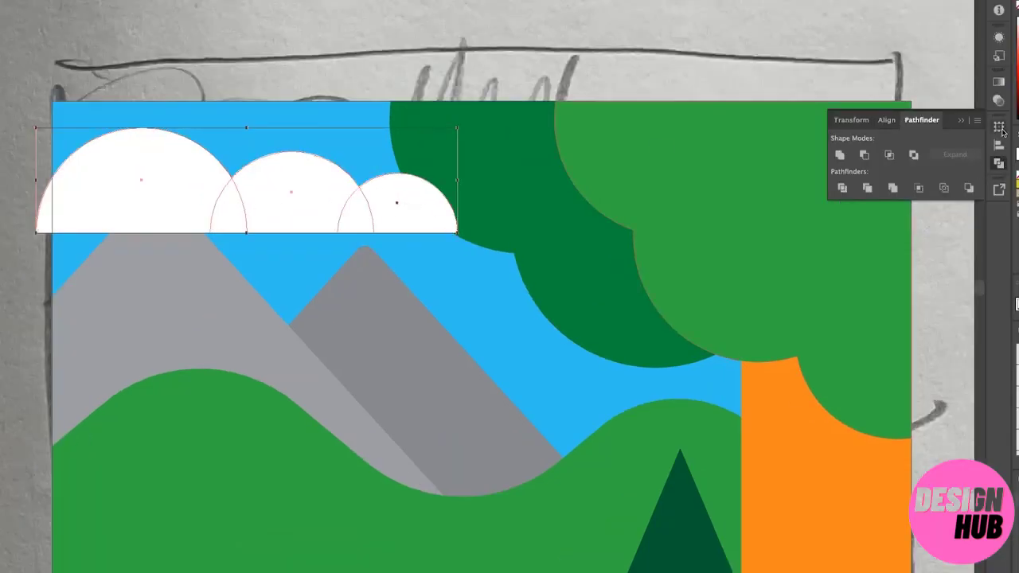
{"action": "left_click", "coordinate": [839, 157]}
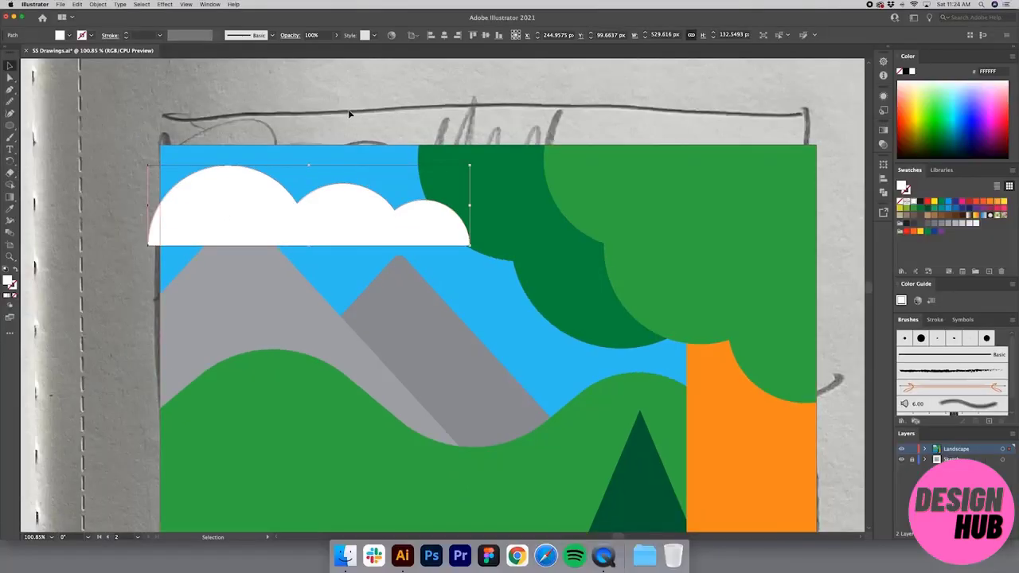
Move the white cloud fully inside the artboard and send it, together with the sky background, behind the mountains and trees.
{"action": "key", "text": "super+shift+a"}
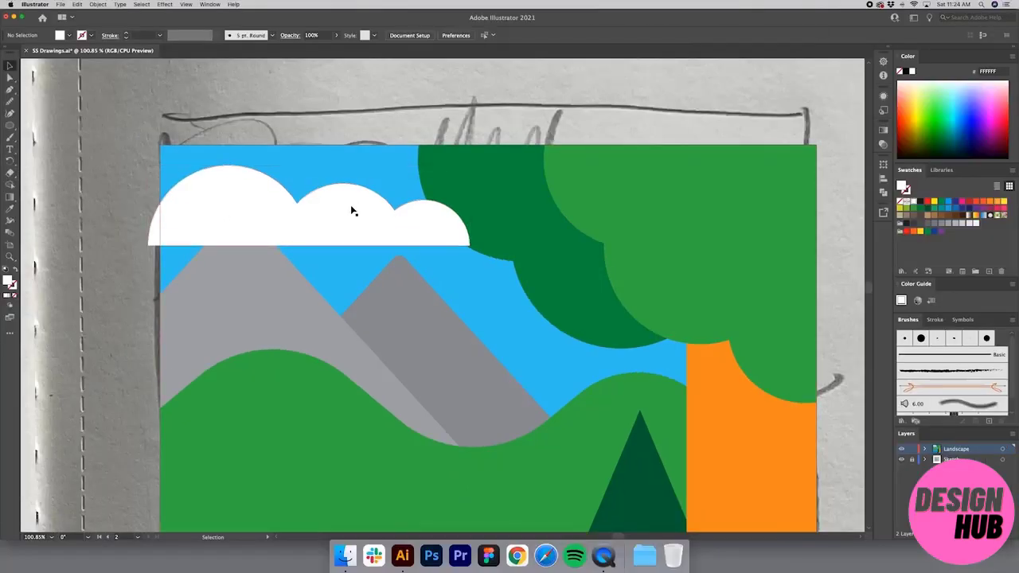
{"action": "left_click_drag", "start_coordinate": [364, 219], "coordinate": [280, 207]}
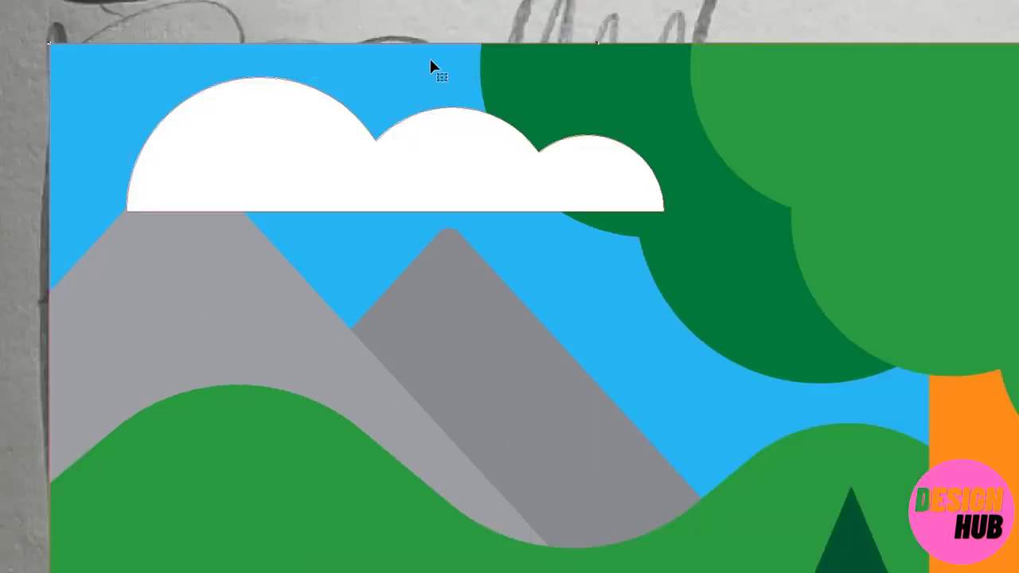
{"action": "right_click", "coordinate": [430, 63]}
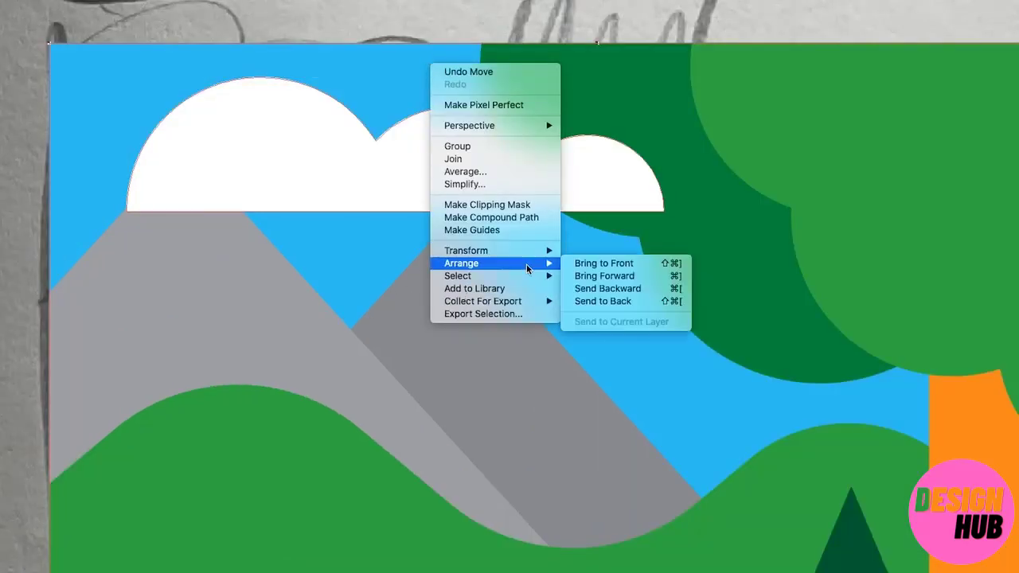
{"action": "left_click", "coordinate": [609, 302]}
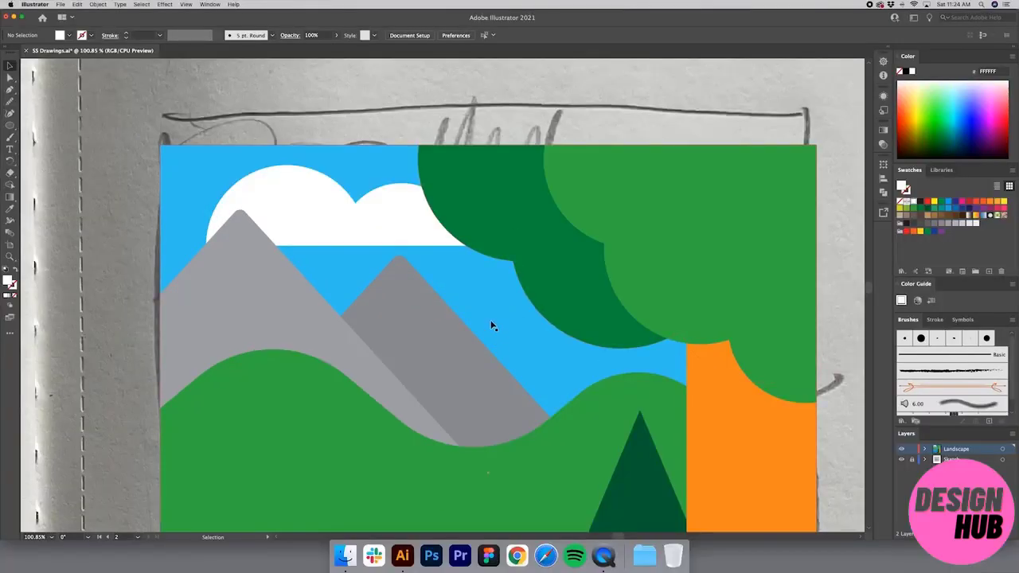
Spread the two wavy water bands apart, moving the light blue band slightly up and the dark blue band slightly down.
{"action": "key", "text": "z"}
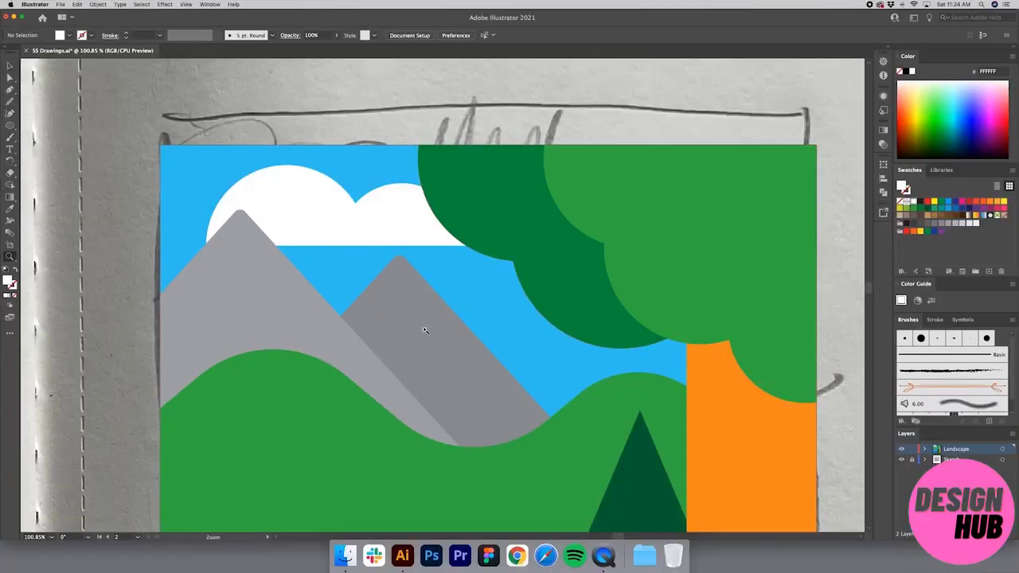
{"action": "left_click", "coordinate": [422, 328], "text": "alt"}
{"action": "left_click", "coordinate": [423, 328], "text": "alt"}
{"action": "left_click", "coordinate": [423, 328], "text": "alt"}
{"action": "left_click_drag", "start_coordinate": [451, 255], "coordinate": [425, 295]}
{"action": "key", "text": "v"}
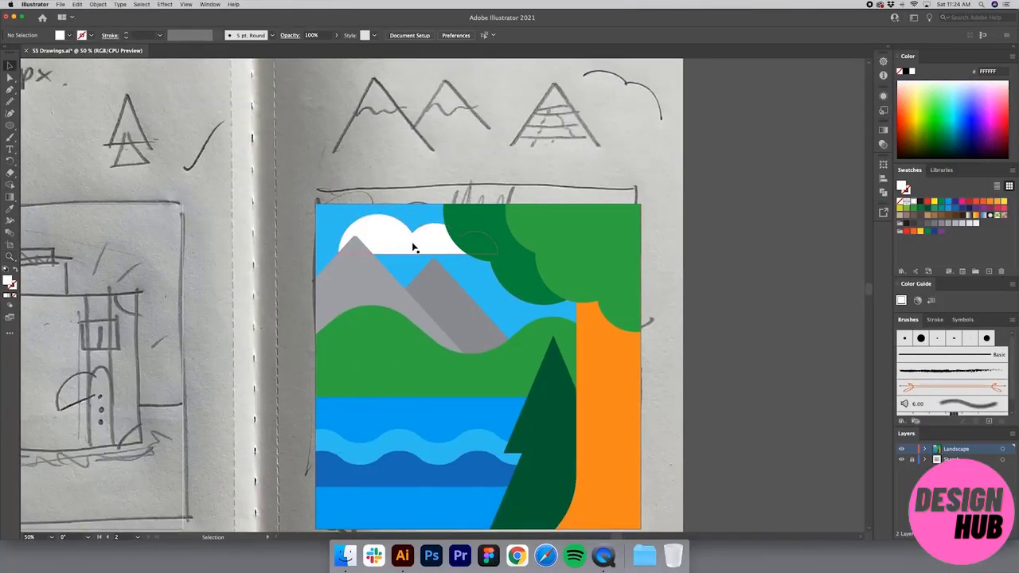
{"action": "scroll", "coordinate": [570, 300], "scroll_direction": "down", "scroll_amount": 2}
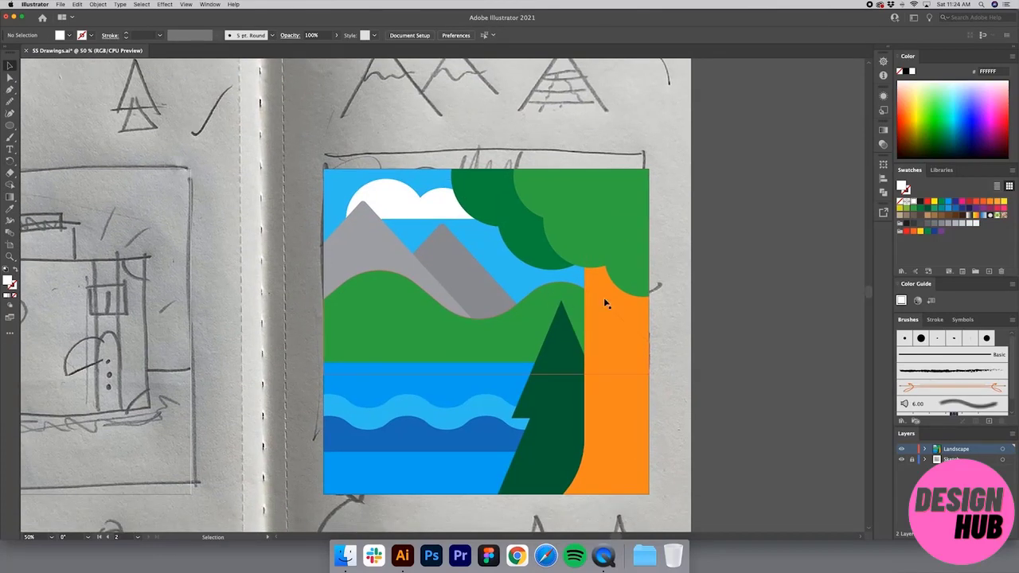
{"action": "scroll", "coordinate": [571, 300], "scroll_direction": "down", "scroll_amount": 1}
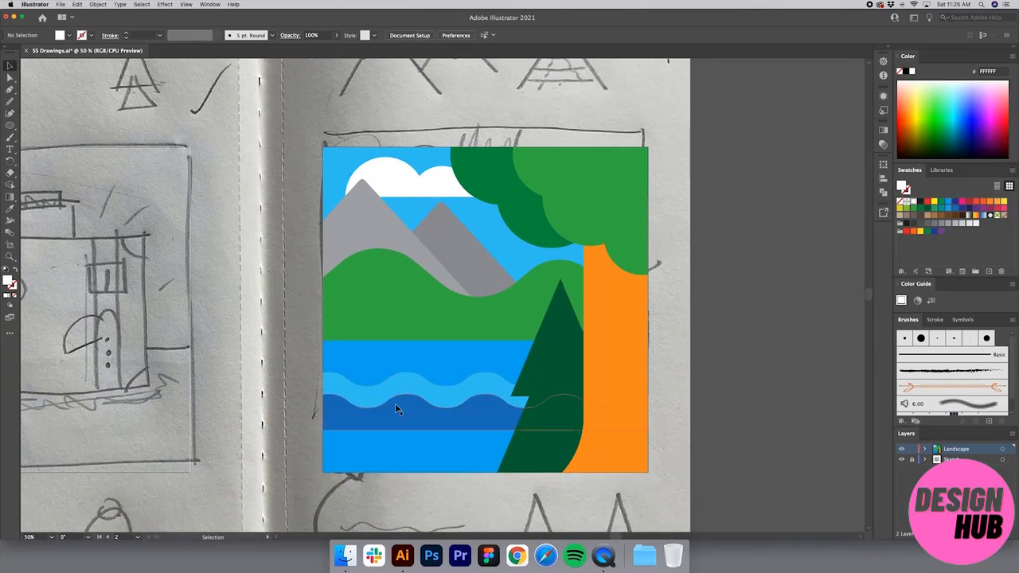
{"action": "left_click_drag", "start_coordinate": [396, 428], "coordinate": [413, 381]}
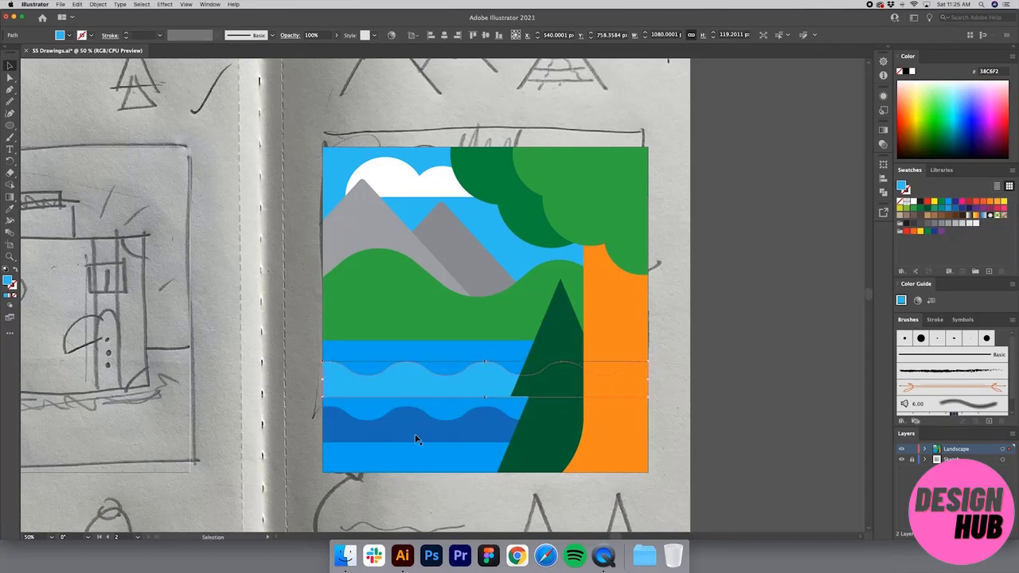
Isolate the light blue wave and extend its bottom edge down until it meets the dark blue wave.
{"action": "double_click", "coordinate": [414, 376]}
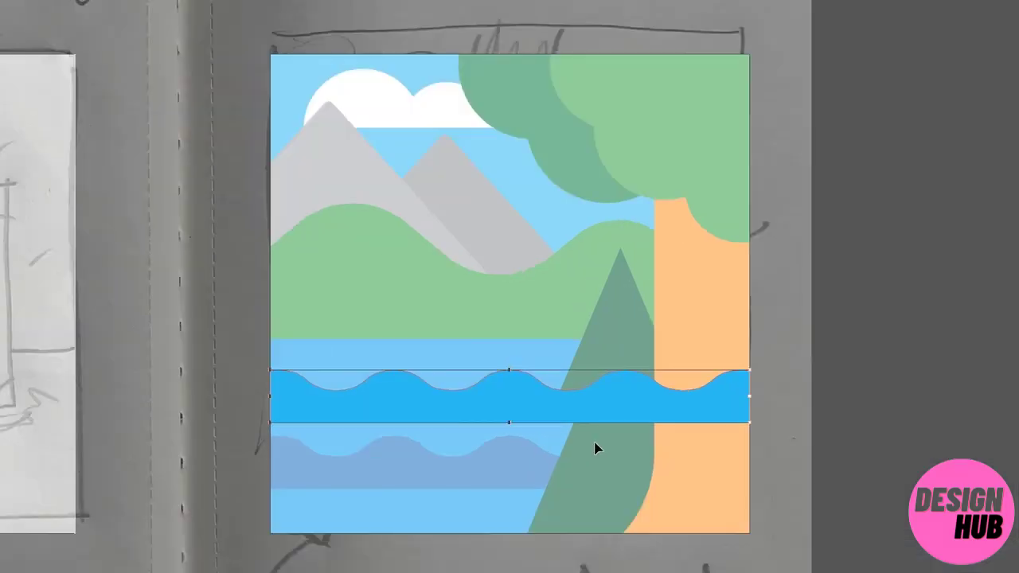
{"action": "key", "text": "a"}
{"action": "left_click_drag", "start_coordinate": [666, 389], "coordinate": [531, 403]}
{"action": "left_click_drag", "start_coordinate": [579, 430], "coordinate": [272, 474]}
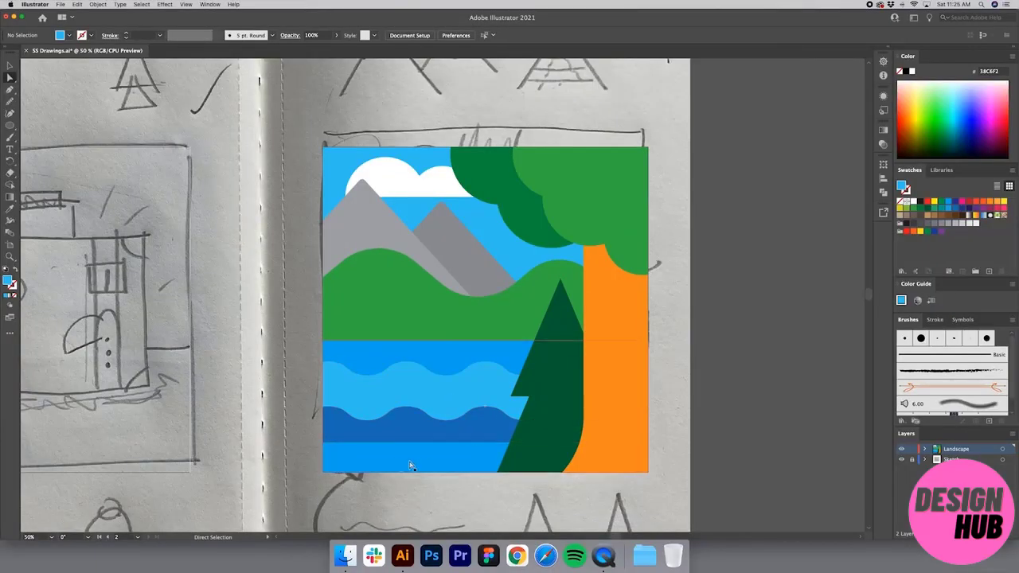
Isolate the dark blue wave and extend its bottom edge down to the bottom of the artboard.
{"action": "key", "text": "v"}
{"action": "double_click", "coordinate": [494, 426]}
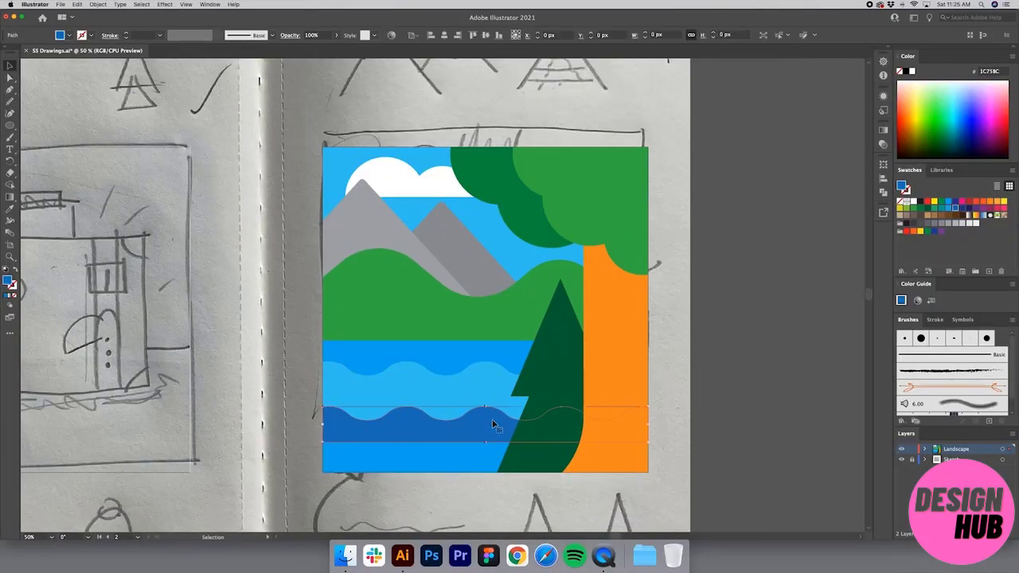
{"action": "left_click_drag", "start_coordinate": [694, 435], "coordinate": [298, 463]}
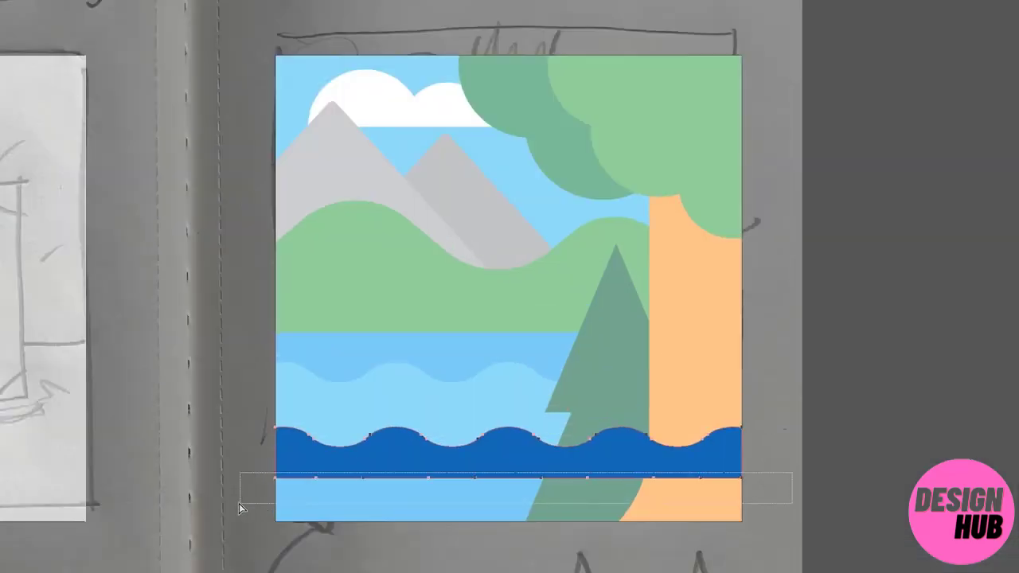
{"action": "left_click_drag", "start_coordinate": [241, 508], "coordinate": [247, 506]}
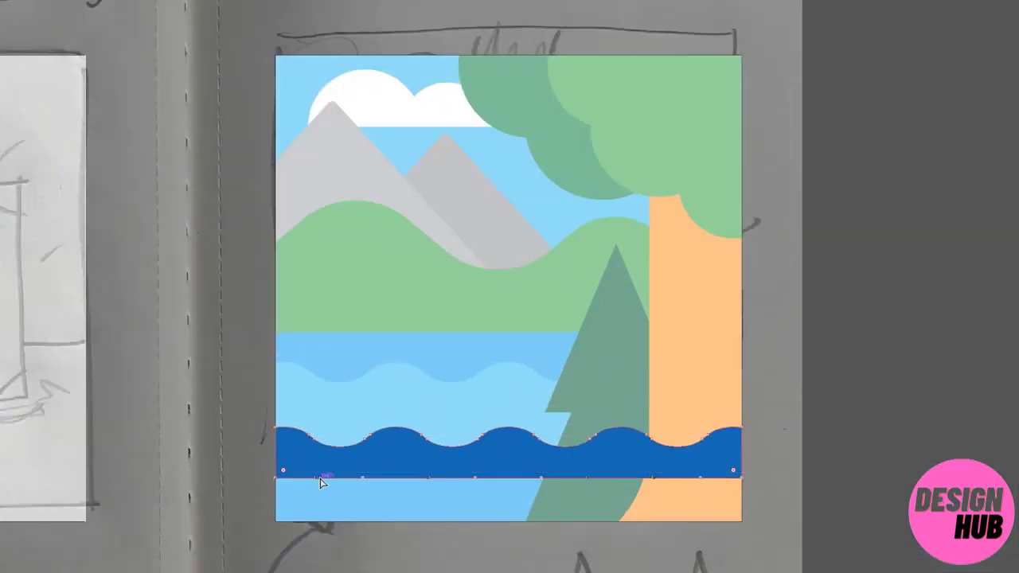
{"action": "left_click_drag", "start_coordinate": [322, 478], "coordinate": [316, 522]}
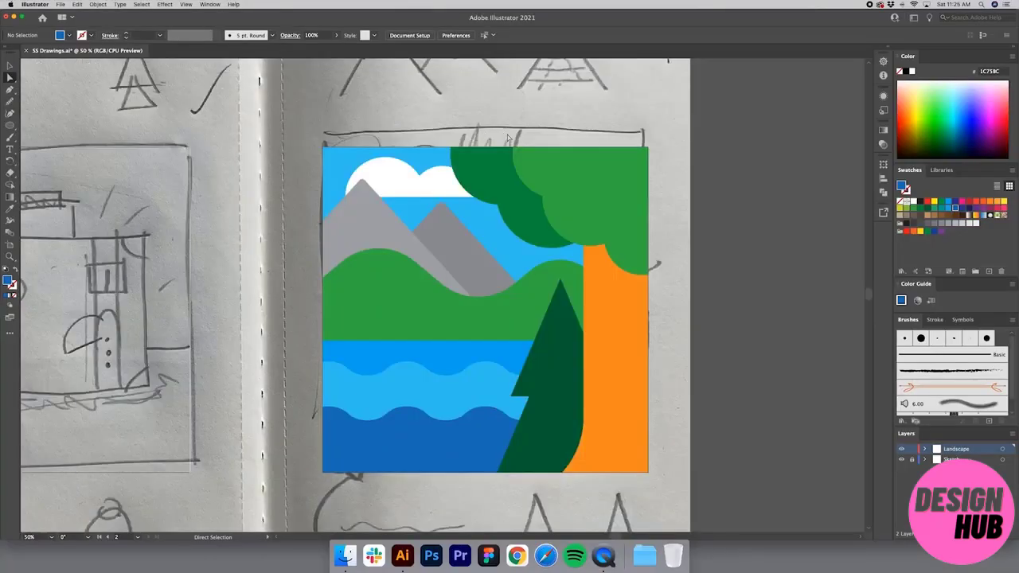
Deselect the artwork and save the document.
{"action": "left_click", "coordinate": [557, 177]}
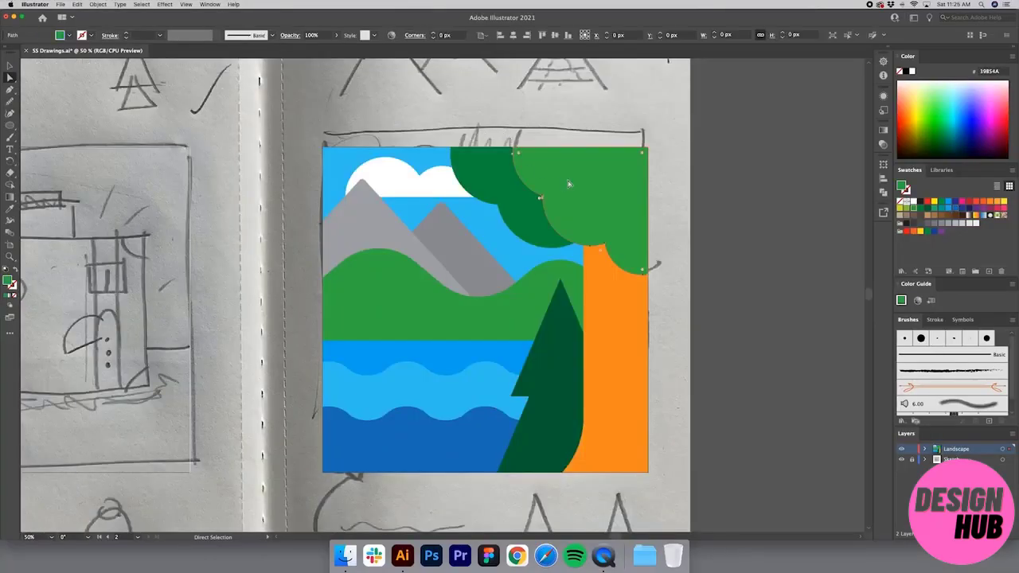
{"action": "left_click", "coordinate": [711, 283]}
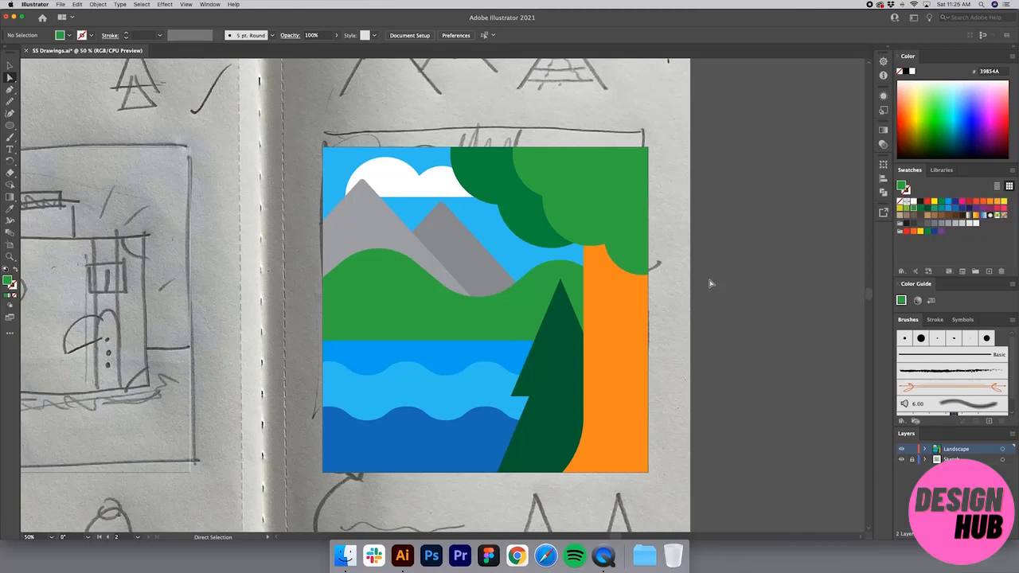
{"action": "key", "text": "v"}
{"action": "key", "text": "super+s"}
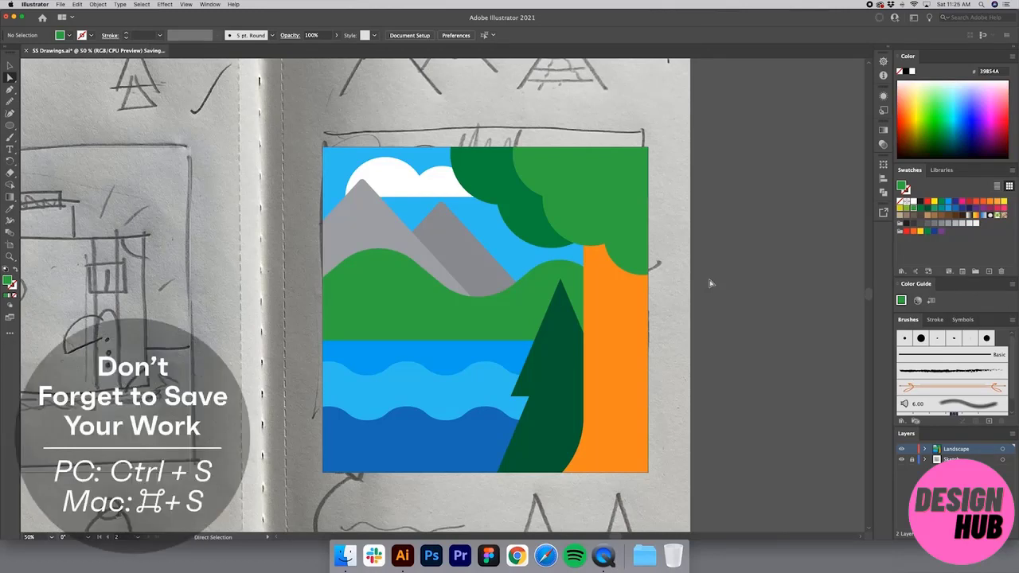
{"action": "left_click", "coordinate": [61, 4]}
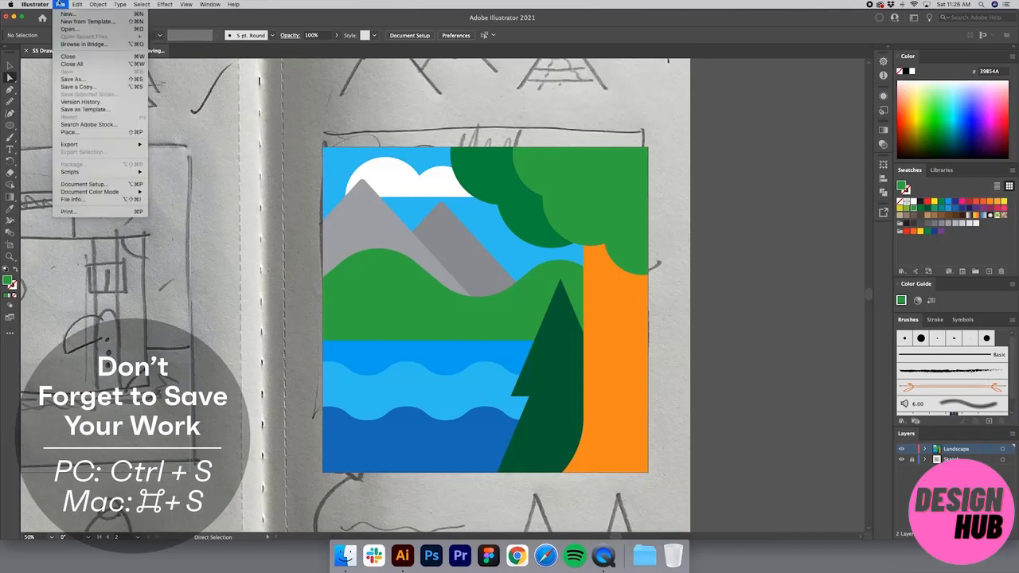
{"action": "left_click", "coordinate": [741, 25]}
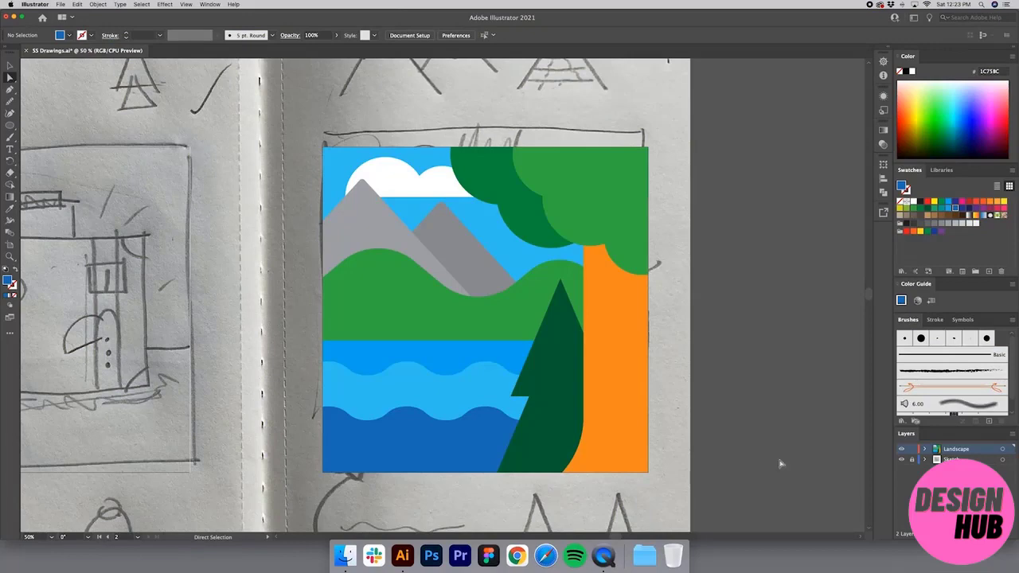
Lock the Landscape layer and add a new layer above it named Suitcase.
{"action": "left_click_drag", "start_coordinate": [158, 321], "coordinate": [589, 302]}
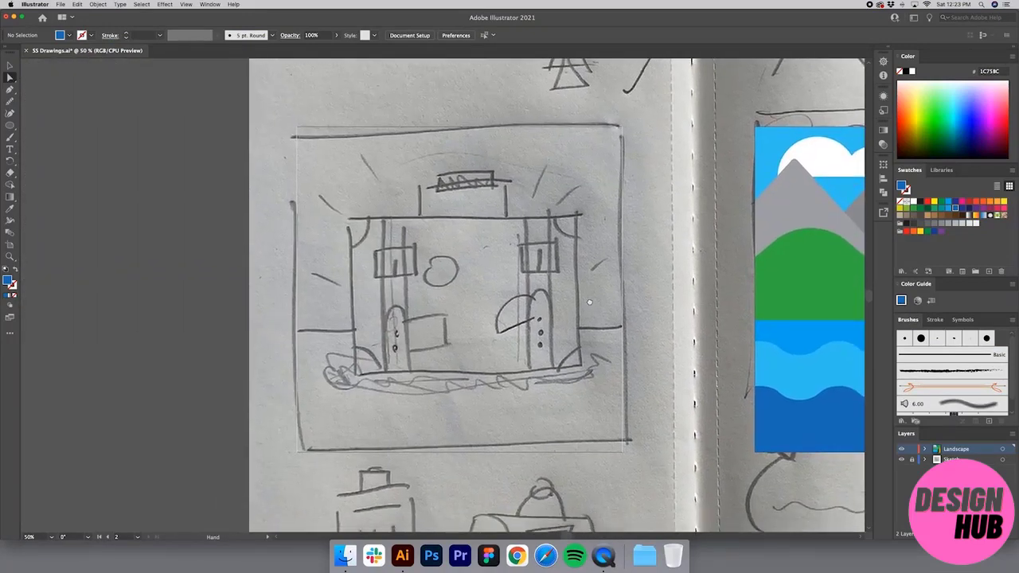
{"action": "key", "text": "z"}
{"action": "left_click", "coordinate": [570, 355], "text": "alt"}
{"action": "left_click_drag", "start_coordinate": [570, 353], "coordinate": [596, 386]}
{"action": "key", "text": "v"}
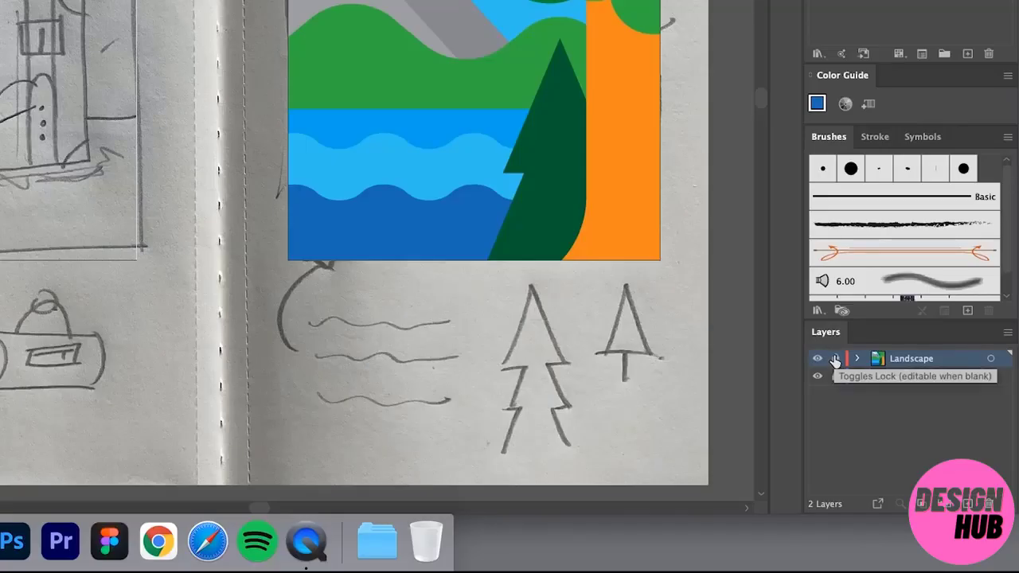
{"action": "left_click", "coordinate": [834, 360]}
{"action": "left_click", "coordinate": [967, 504]}
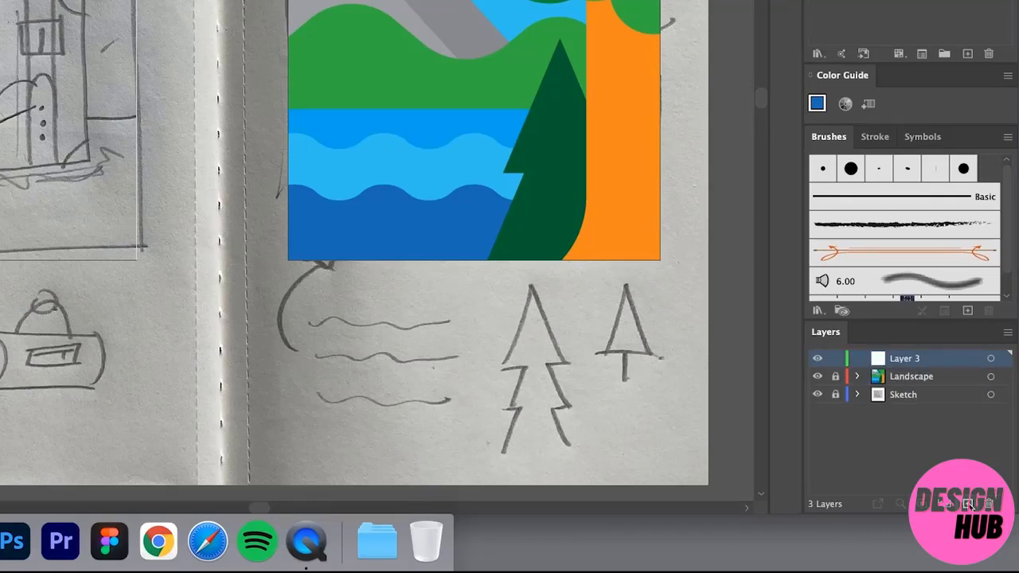
{"action": "double_click", "coordinate": [904, 360]}
{"action": "type", "text": "Suitca"}
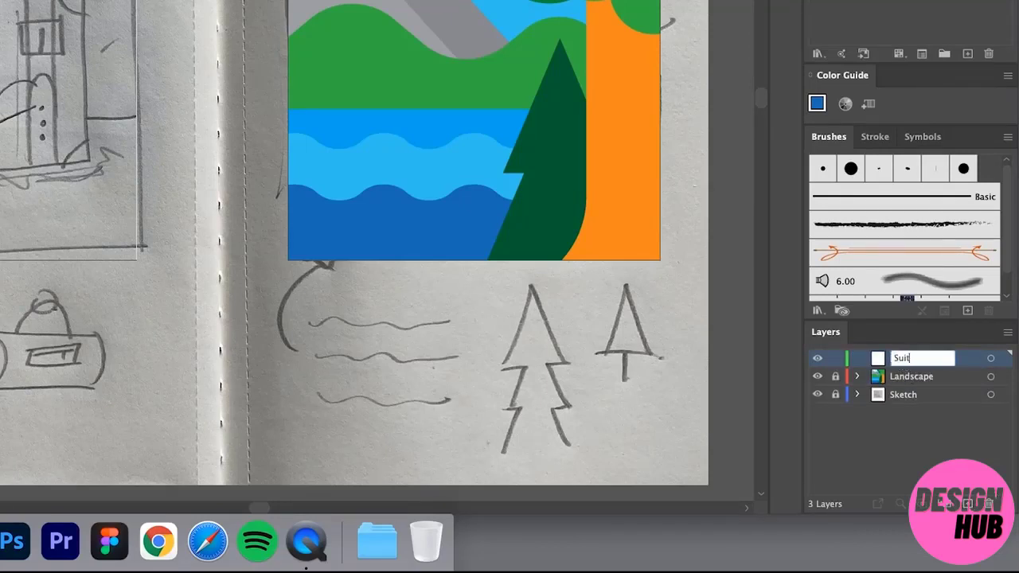
{"action": "type", "text": "se"}
{"action": "key", "text": "Return"}
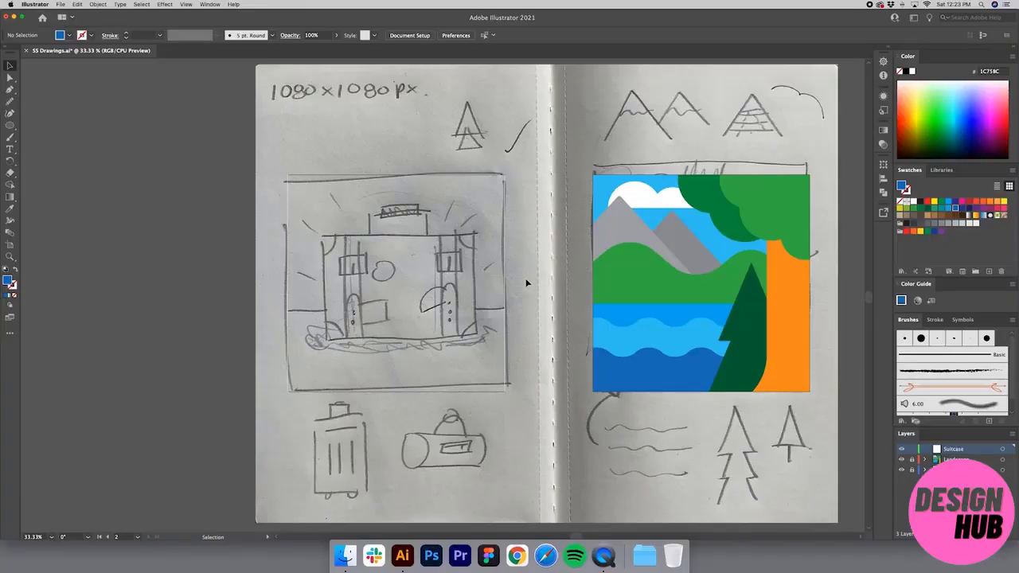
Draw a rectangle about 124 × 89 px over the left strap's buckle in the suitcase sketch.
{"action": "left_click", "coordinate": [375, 251]}
{"action": "key", "text": "super+space"}
{"action": "left_click", "coordinate": [375, 253]}
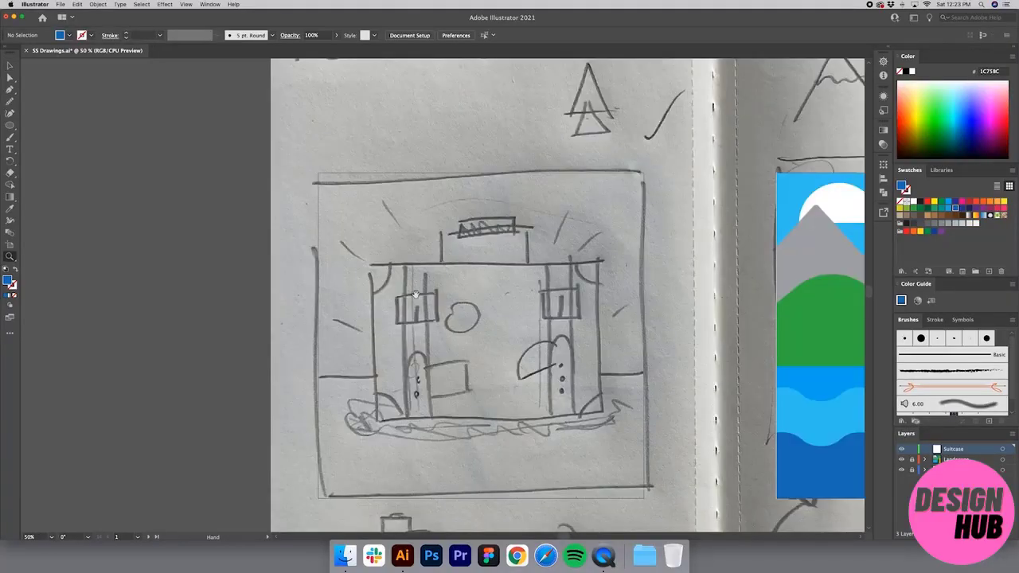
{"action": "left_click_drag", "start_coordinate": [435, 316], "coordinate": [427, 273]}
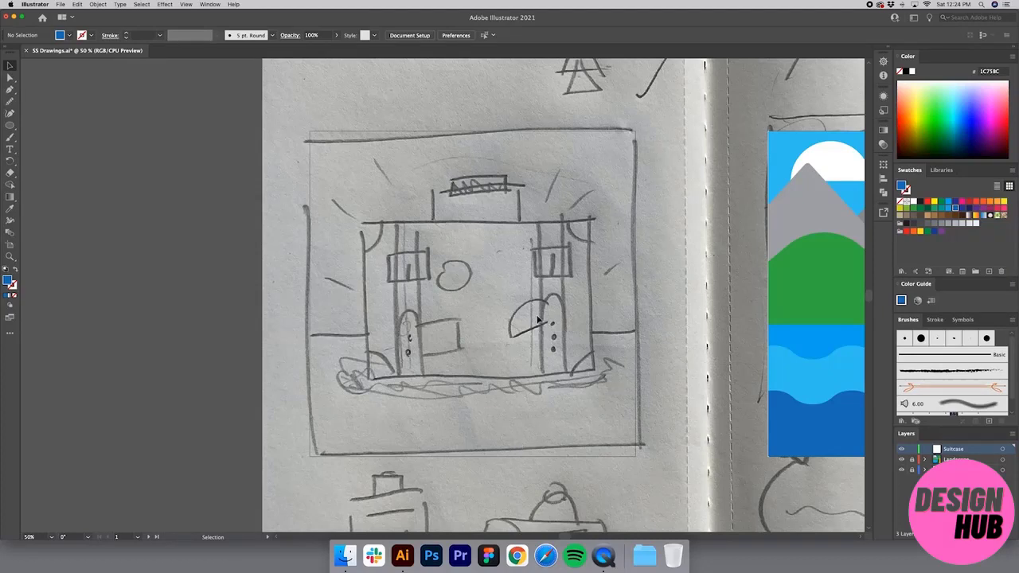
{"action": "key", "text": "z"}
{"action": "left_click_drag", "start_coordinate": [283, 166], "coordinate": [312, 197]}
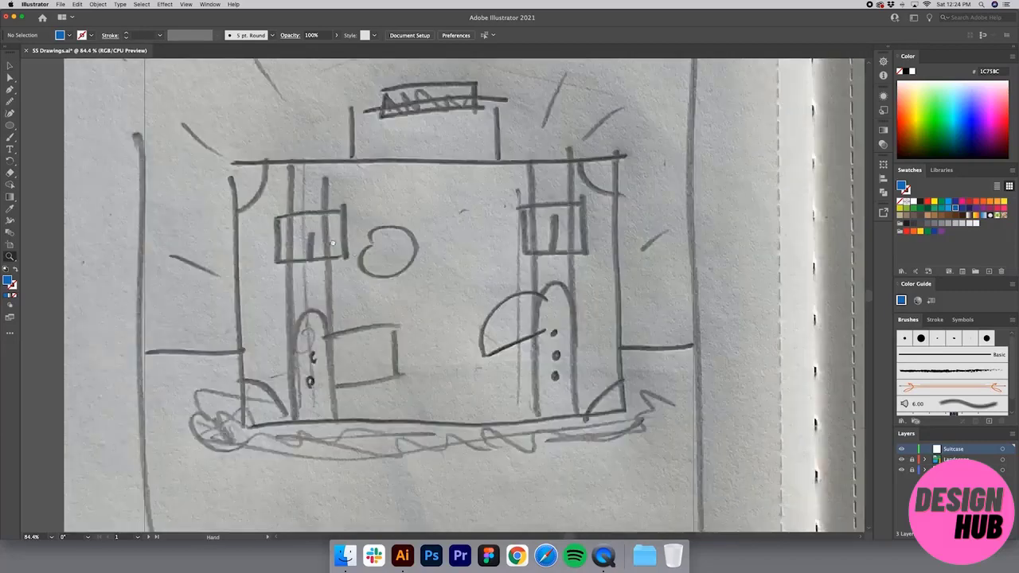
{"action": "left_click_drag", "start_coordinate": [324, 236], "coordinate": [390, 273]}
{"action": "key", "text": "v"}
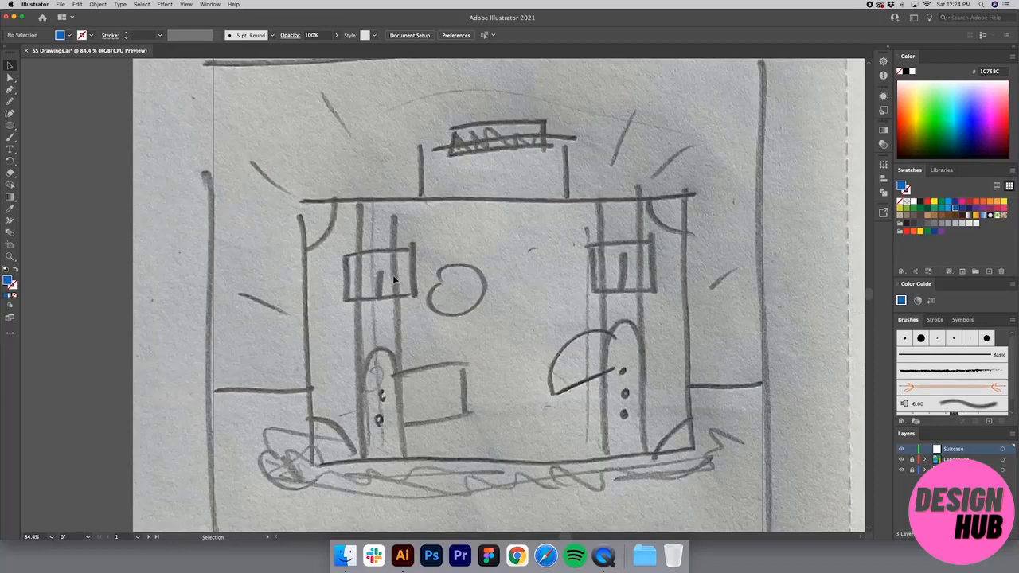
{"action": "key", "text": "m"}
{"action": "left_click_drag", "start_coordinate": [343, 254], "coordinate": [412, 299]}
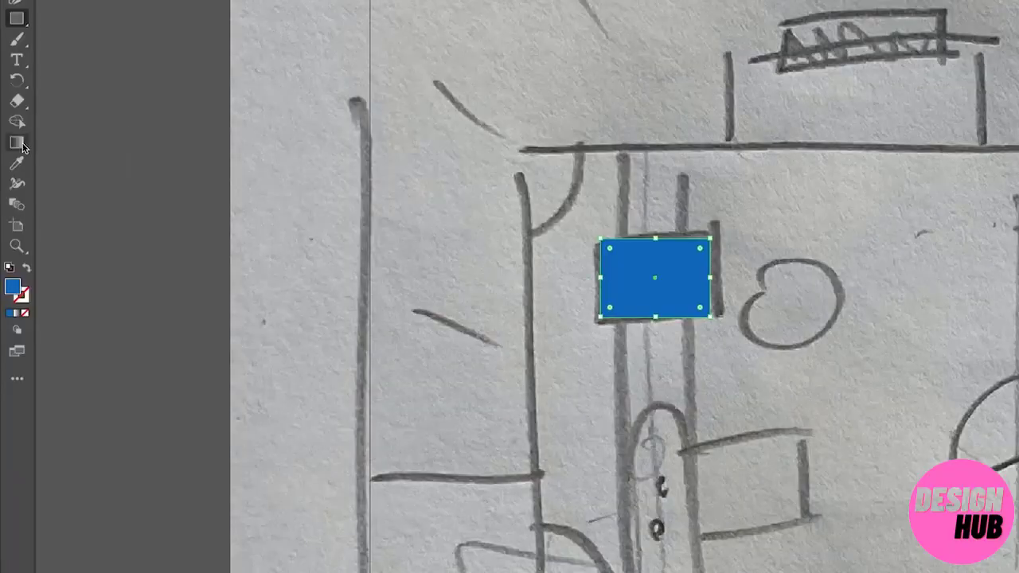
Swap the buckle rectangle's fill and stroke to leave a blue outline, and set its stroke weight to 15 pt.
{"action": "left_click", "coordinate": [27, 270]}
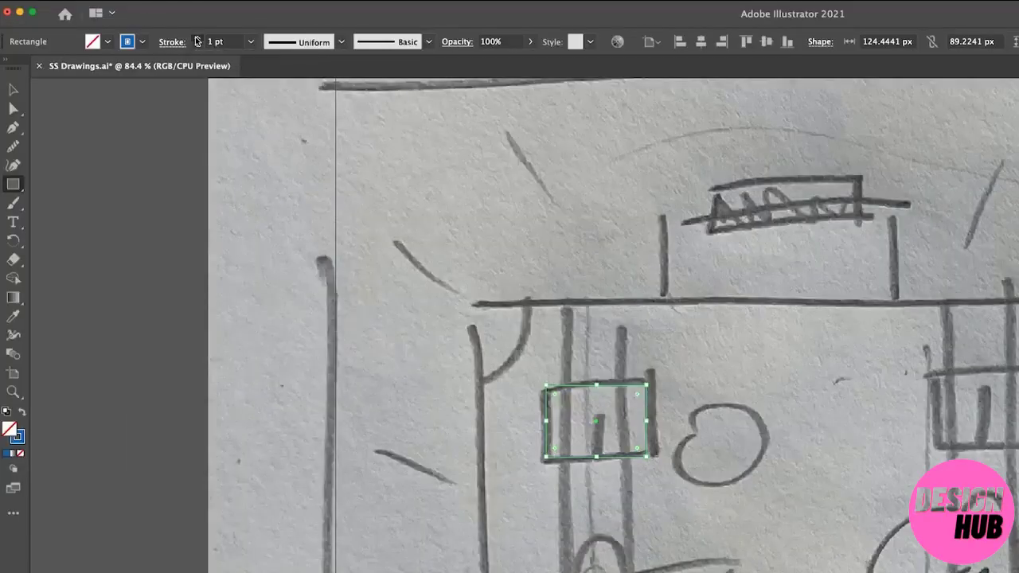
{"action": "left_click", "coordinate": [125, 34]}
{"action": "left_click", "coordinate": [125, 34]}
{"action": "left_click", "coordinate": [124, 33]}
{"action": "left_click", "coordinate": [125, 33]}
{"action": "left_click", "coordinate": [196, 42]}
{"action": "left_click", "coordinate": [196, 41]}
{"action": "left_click", "coordinate": [197, 41]}
{"action": "left_click", "coordinate": [197, 41]}
{"action": "left_click", "coordinate": [197, 41]}
{"action": "left_click", "coordinate": [196, 41]}
{"action": "left_click", "coordinate": [197, 41]}
{"action": "left_click", "coordinate": [196, 42]}
{"action": "left_click", "coordinate": [197, 42]}
{"action": "left_click", "coordinate": [196, 42]}
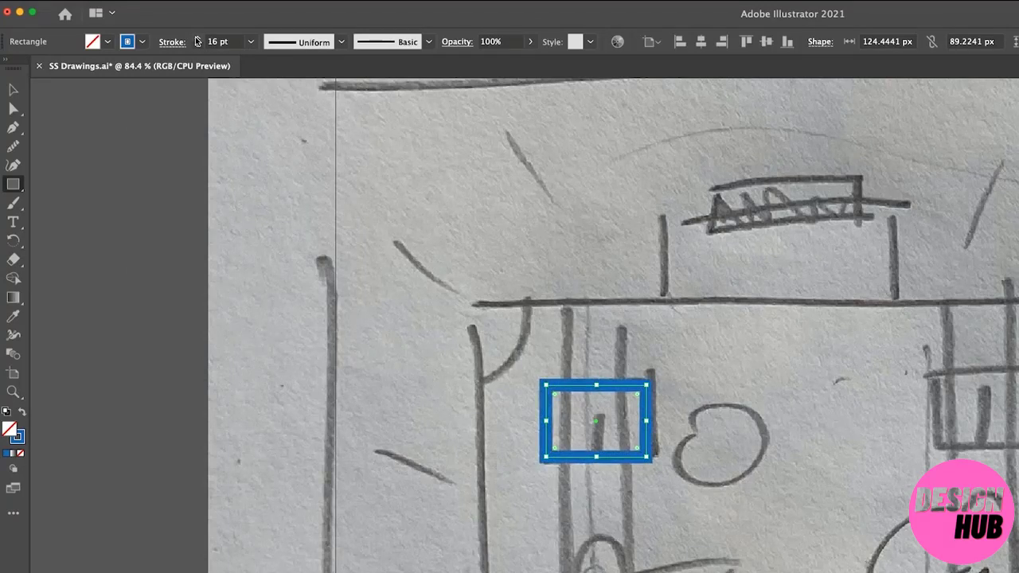
{"action": "left_click", "coordinate": [196, 45]}
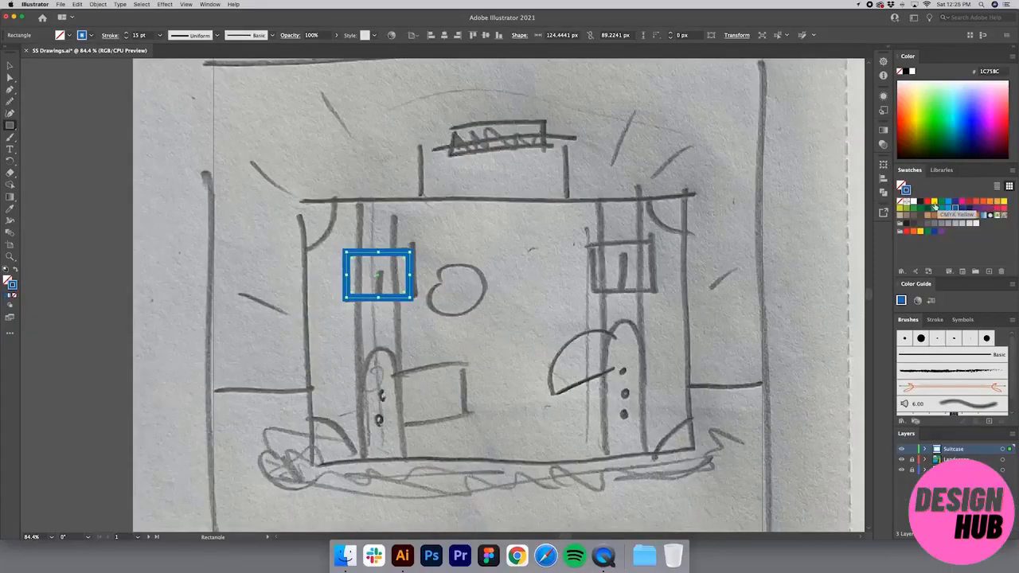
Recolour the buckle rectangle's outline yellow (F9ED32) and draw a matching vertical prong from inside the buckle down to its lower edge.
{"action": "left_click", "coordinate": [1002, 204]}
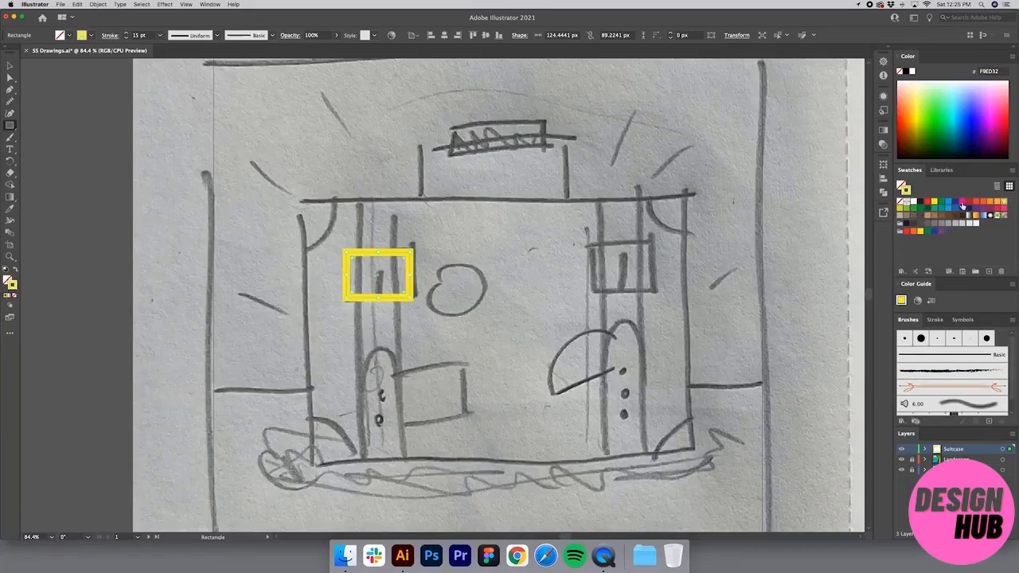
{"action": "key", "text": "z"}
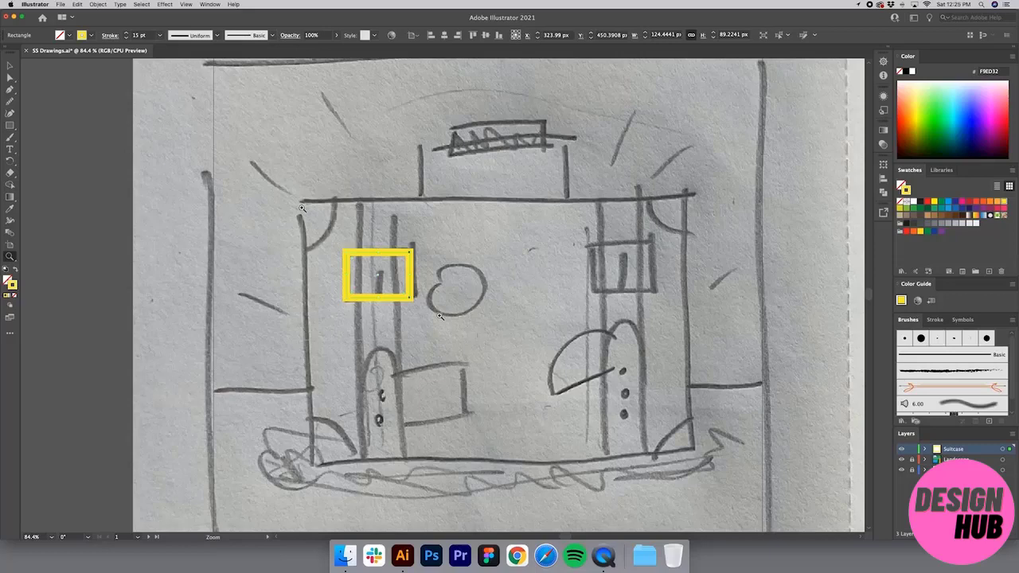
{"action": "left_click_drag", "start_coordinate": [302, 204], "coordinate": [474, 339]}
{"action": "left_click_drag", "start_coordinate": [366, 227], "coordinate": [371, 227]}
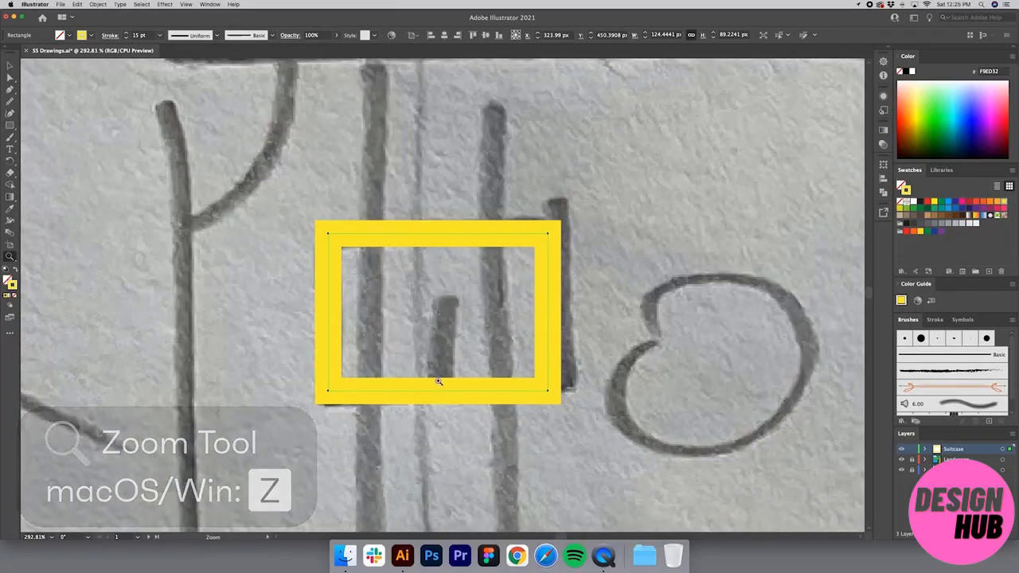
{"action": "key", "text": "p"}
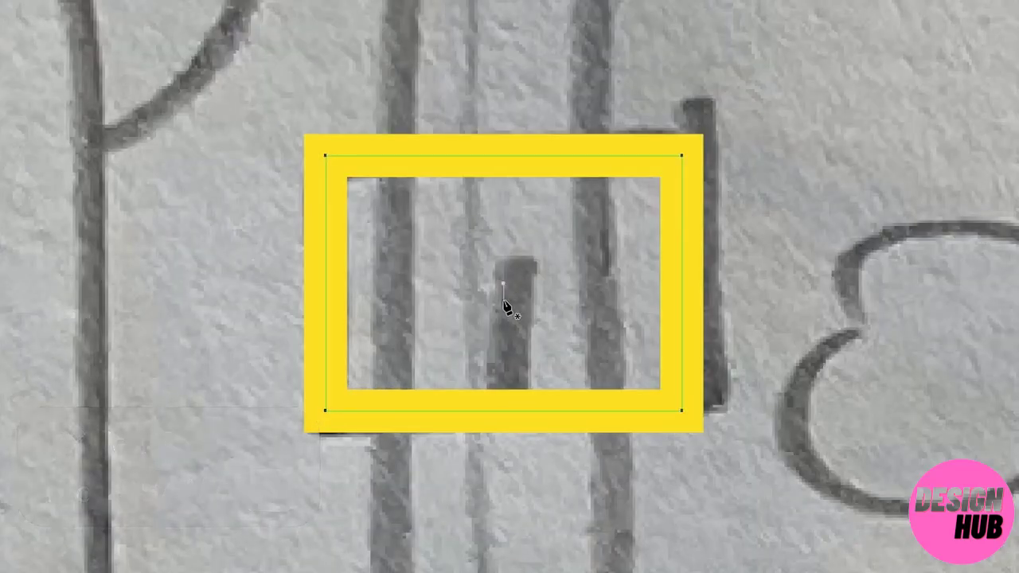
{"action": "left_click", "coordinate": [503, 301]}
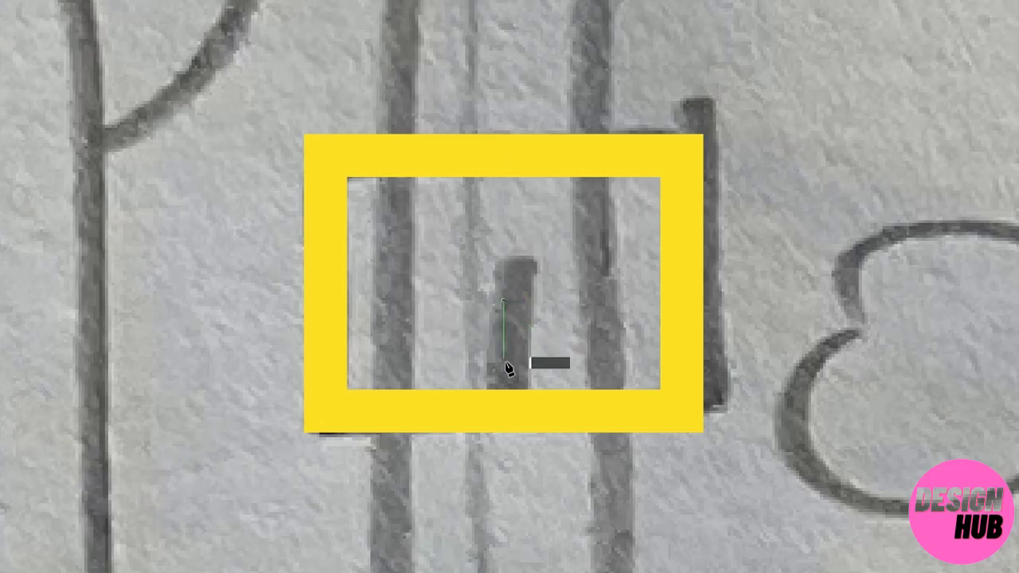
{"action": "left_click", "coordinate": [503, 411]}
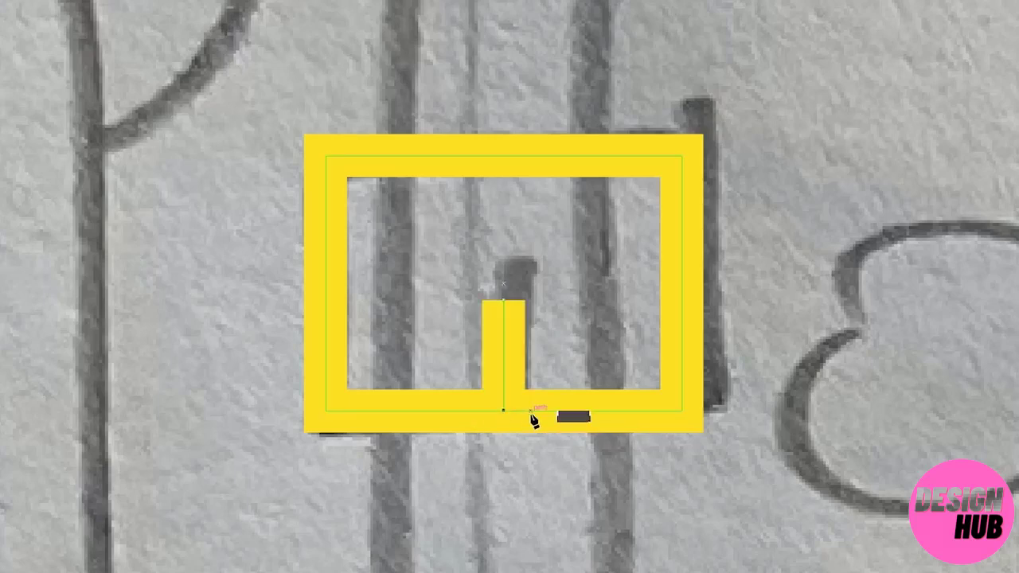
{"action": "key", "text": "v"}
{"action": "left_click", "coordinate": [568, 445]}
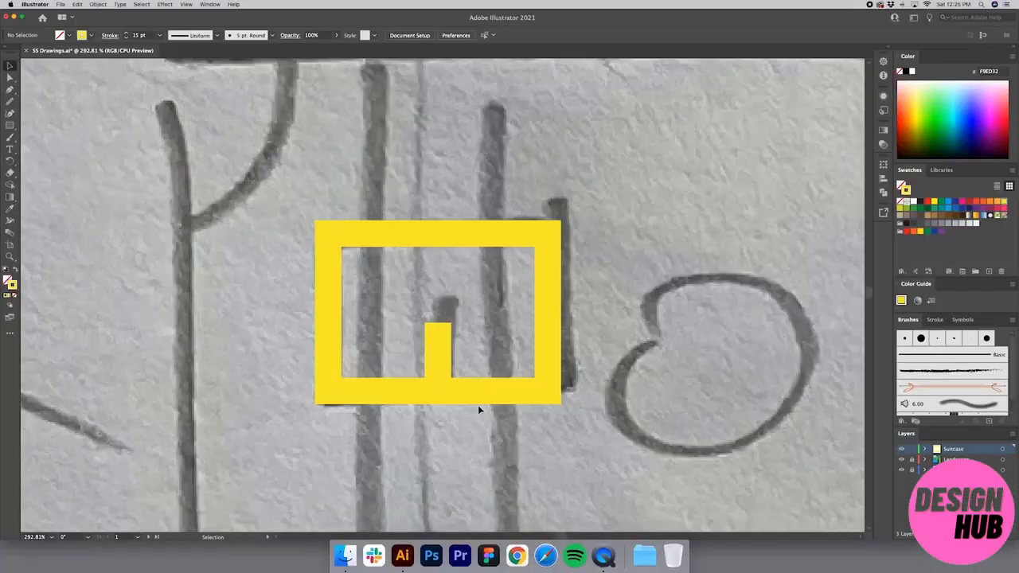
Shorten the buckle frame and prong together to about 80 px high and shift them slightly down over the sketch.
{"action": "key", "text": "z"}
{"action": "left_click", "coordinate": [473, 337], "text": "alt"}
{"action": "left_click", "coordinate": [471, 336], "text": "alt"}
{"action": "key", "text": "space"}
{"action": "left_click_drag", "start_coordinate": [412, 292], "coordinate": [450, 328]}
{"action": "key", "text": "v"}
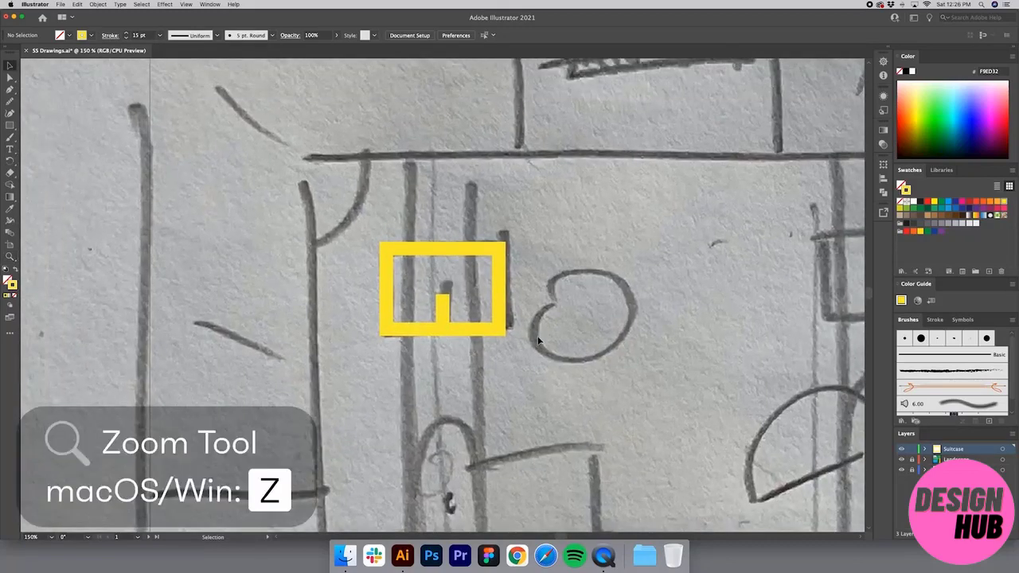
{"action": "left_click", "coordinate": [436, 322]}
{"action": "key", "text": "super+a"}
{"action": "left_click_drag", "start_coordinate": [442, 329], "coordinate": [444, 320]}
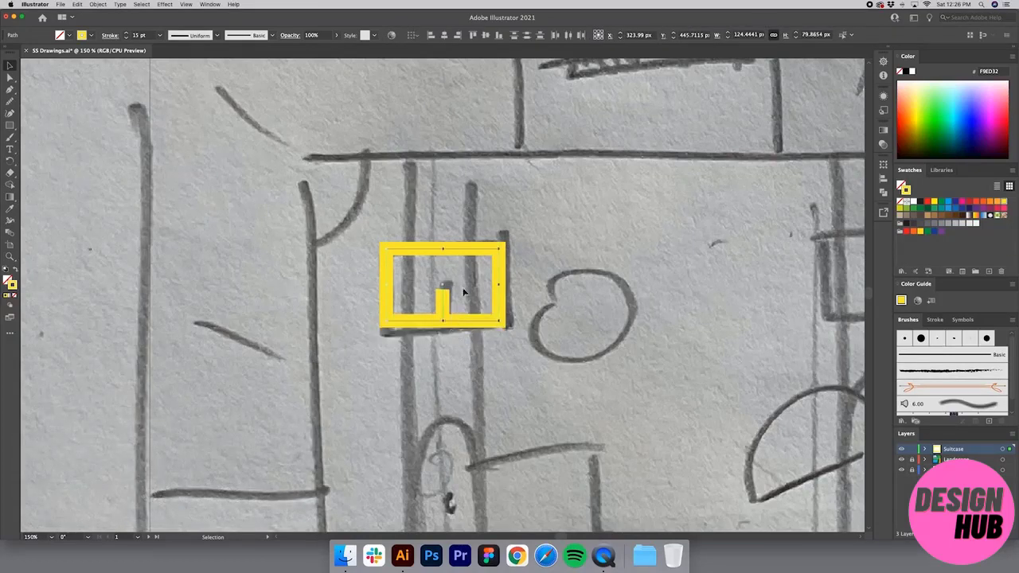
{"action": "left_click_drag", "start_coordinate": [460, 255], "coordinate": [462, 265]}
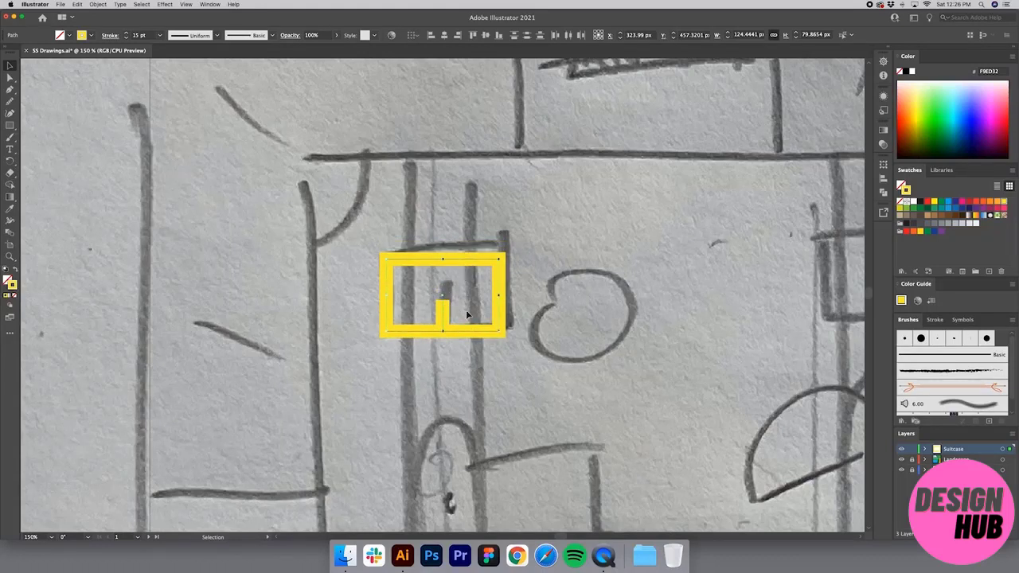
{"action": "left_click", "coordinate": [475, 360]}
Draw a square strap about 104 px wide over the buckle and give it a brown fill (A97C50) with no stroke.
{"action": "key", "text": "z"}
{"action": "left_click", "coordinate": [473, 361], "text": "alt"}
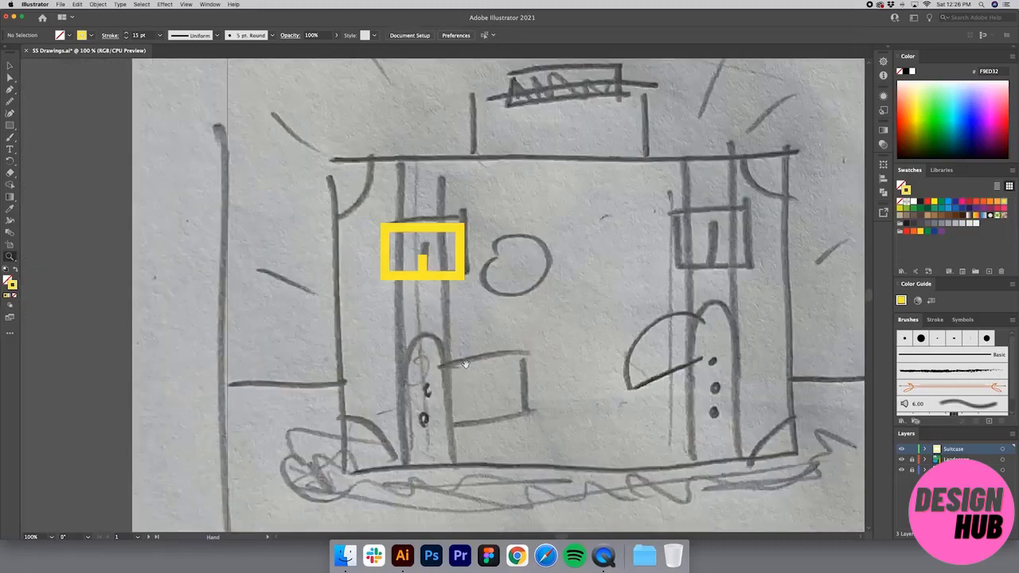
{"action": "key", "text": "v"}
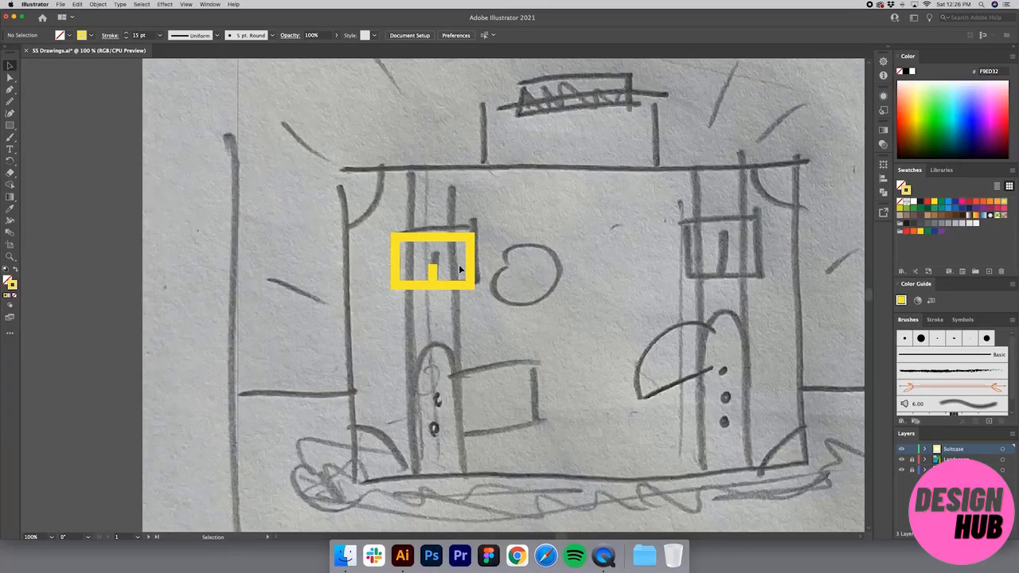
{"action": "key", "text": "m"}
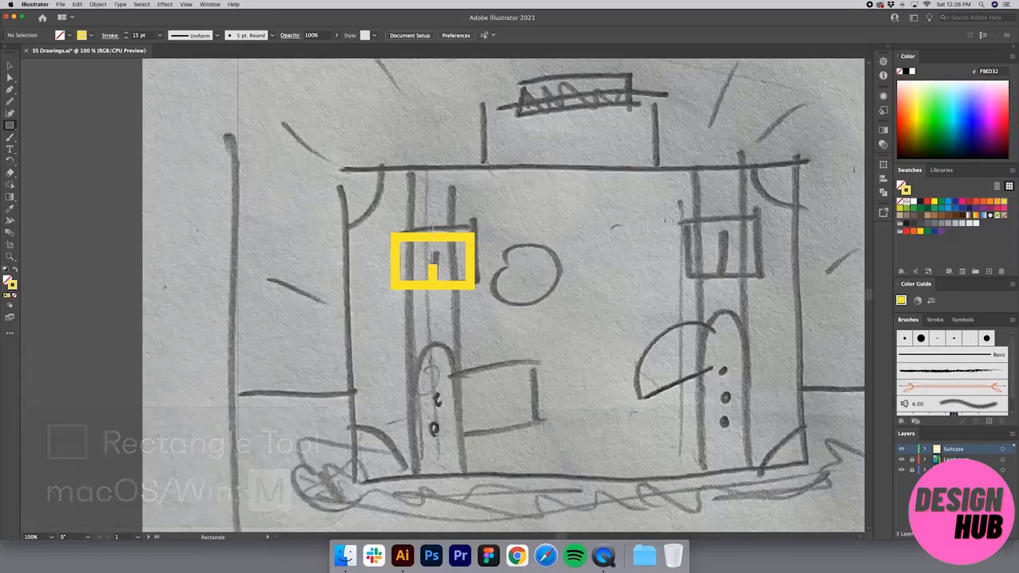
{"action": "left_click_drag", "start_coordinate": [433, 225], "coordinate": [468, 256]}
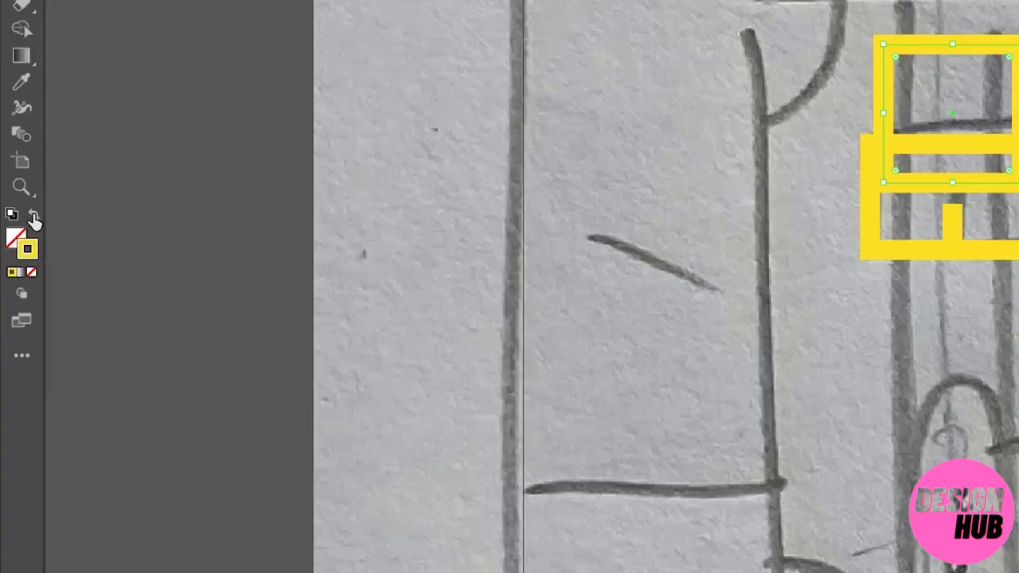
{"action": "left_click", "coordinate": [15, 273]}
{"action": "left_click", "coordinate": [16, 238]}
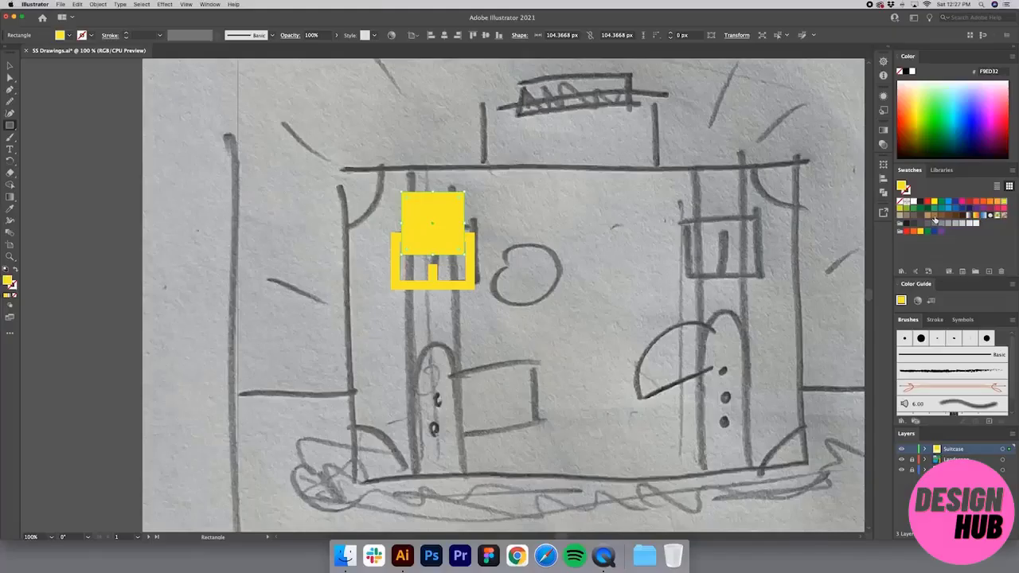
{"action": "left_click", "coordinate": [934, 217]}
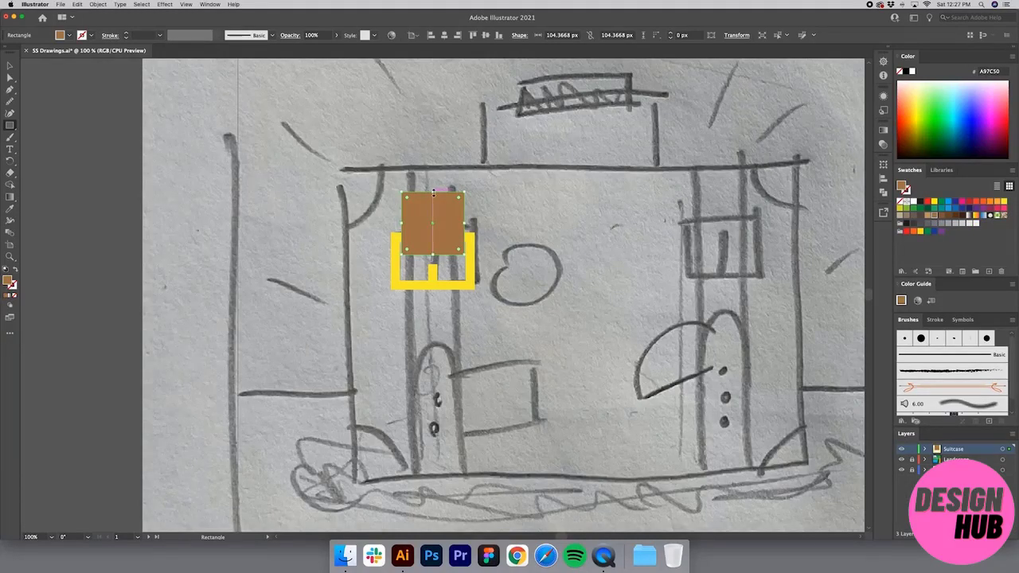
Stretch the brown strap up to the suitcase's top line and down past the buckle, to about 276 px tall.
{"action": "left_click_drag", "start_coordinate": [433, 192], "coordinate": [433, 167]}
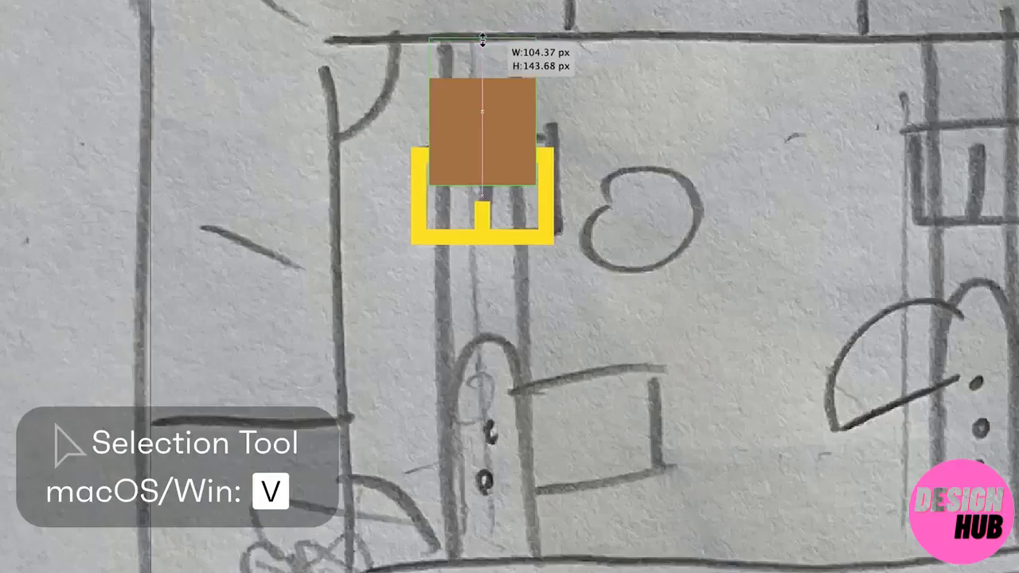
{"action": "left_click_drag", "start_coordinate": [482, 40], "coordinate": [483, 37]}
{"action": "left_click_drag", "start_coordinate": [482, 187], "coordinate": [485, 322]}
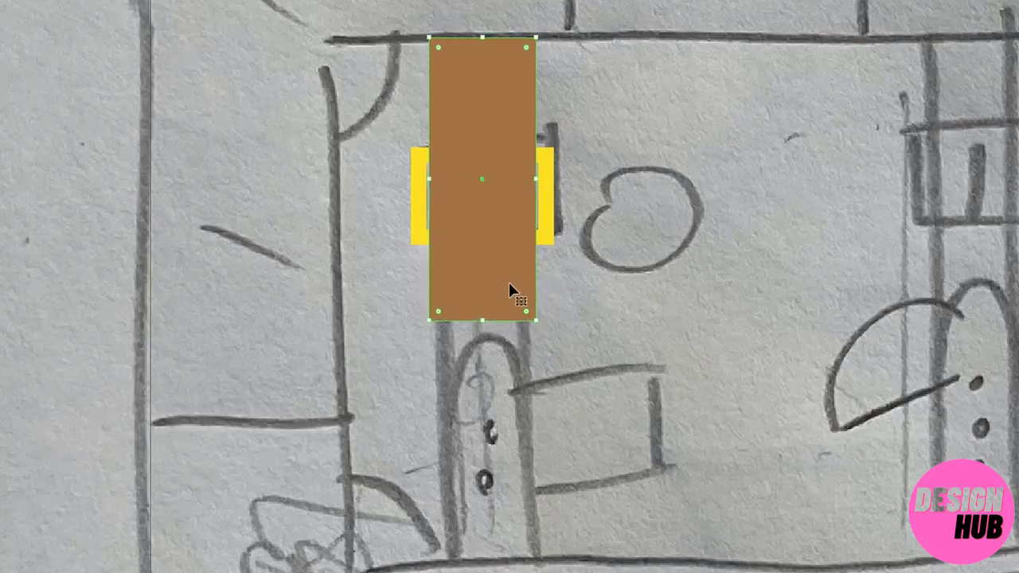
Send the brown strap to the back, behind the yellow buckle.
{"action": "right_click", "coordinate": [496, 256]}
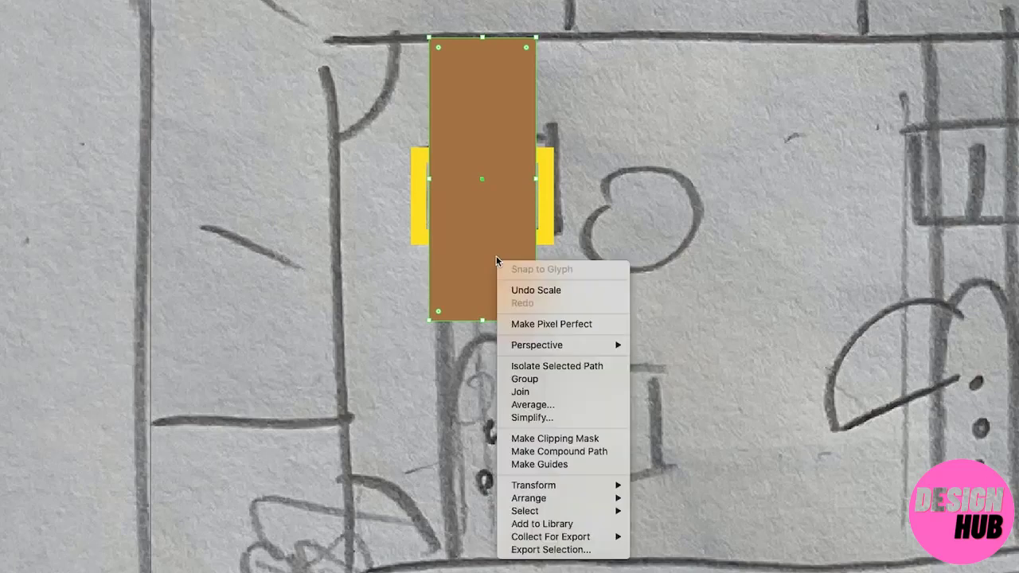
{"action": "mouse_move", "coordinate": [541, 497]}
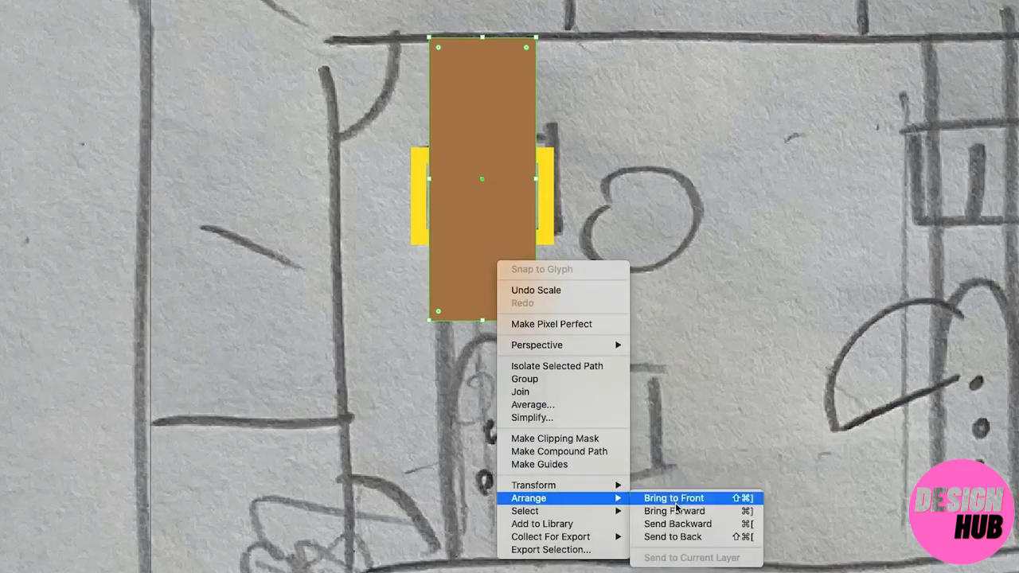
{"action": "left_click", "coordinate": [676, 536]}
{"action": "left_click", "coordinate": [617, 398]}
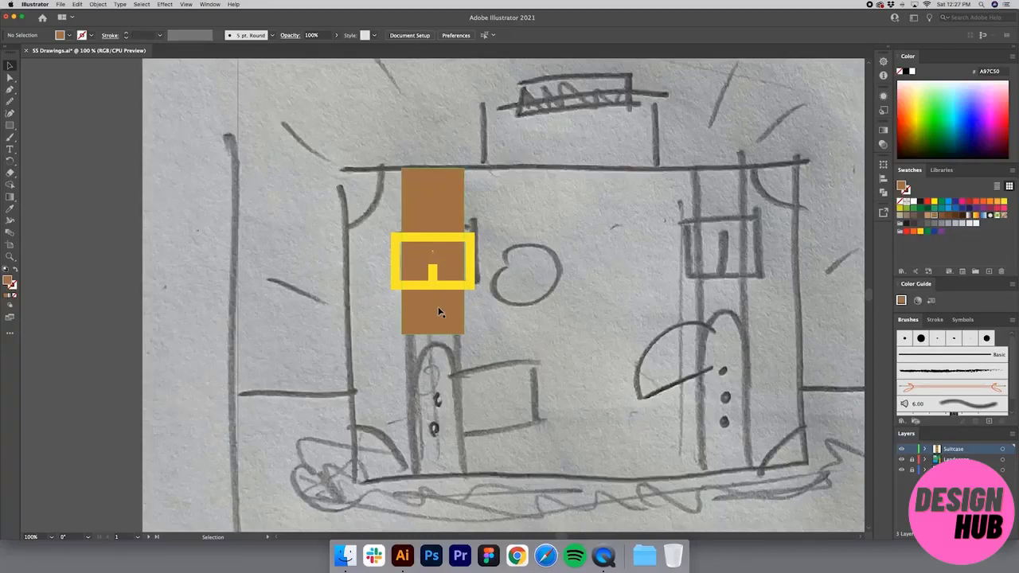
Isolate the brown strap and fully round its two lower corners into a semicircular end.
{"action": "double_click", "coordinate": [438, 312]}
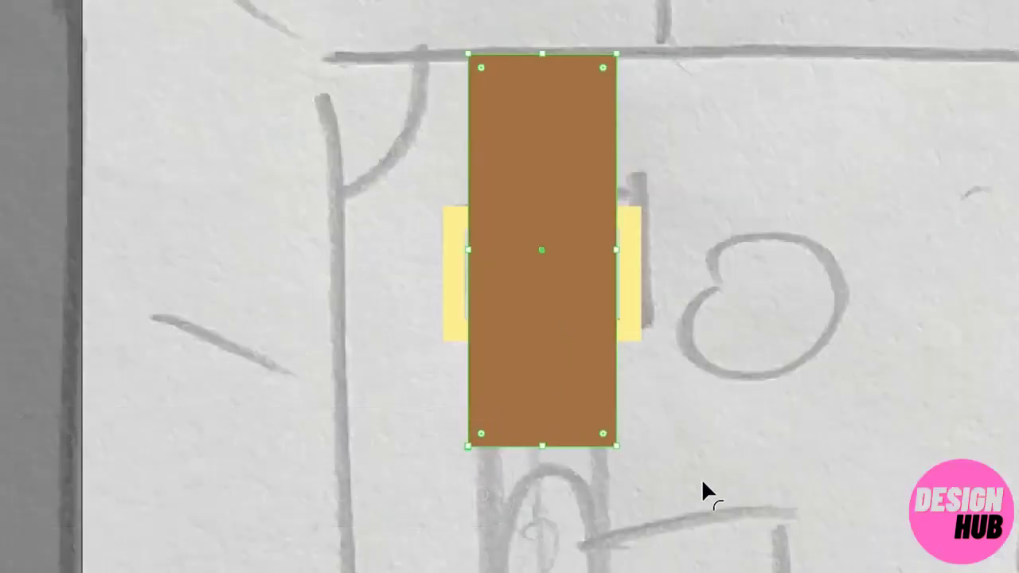
{"action": "key", "text": "a"}
{"action": "left_click_drag", "start_coordinate": [694, 494], "coordinate": [425, 391]}
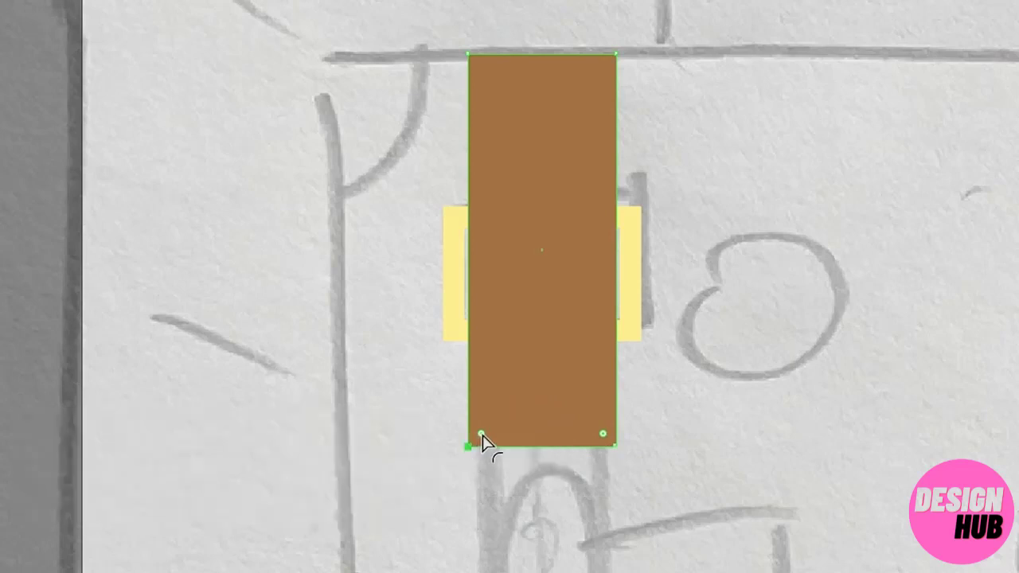
{"action": "left_click_drag", "start_coordinate": [605, 436], "coordinate": [530, 353]}
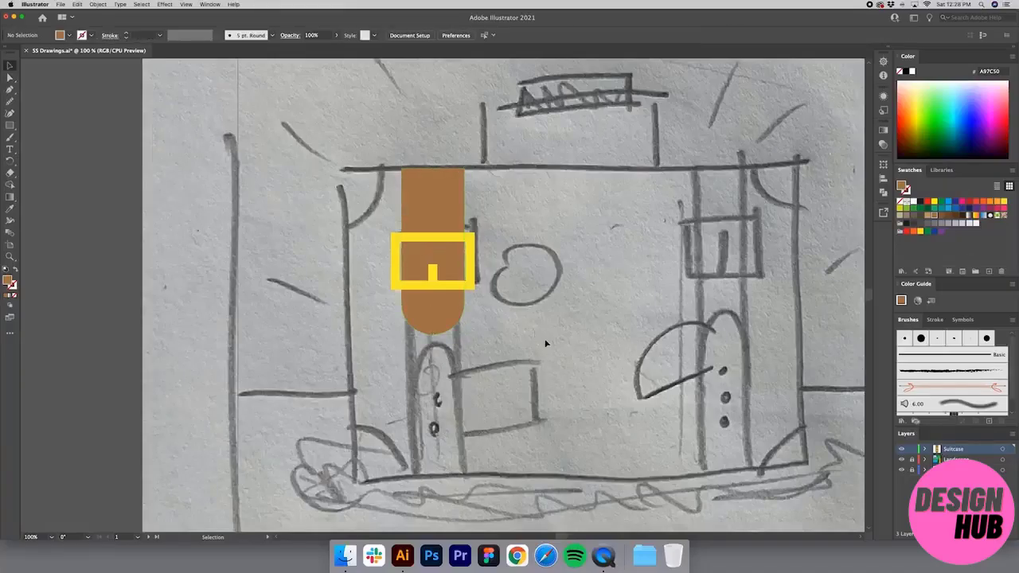
Narrow the yellow buckle frame symmetrically to about 119 px so its inner edges meet the strap's sides.
{"action": "key", "text": "z"}
{"action": "left_click_drag", "start_coordinate": [415, 247], "coordinate": [525, 300]}
{"action": "key", "text": "v"}
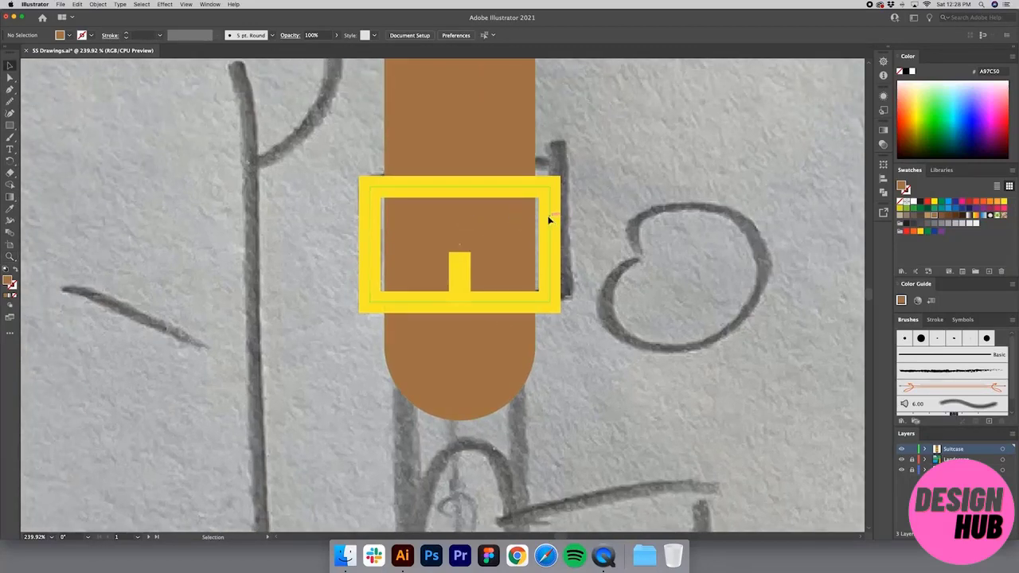
{"action": "left_click", "coordinate": [539, 243]}
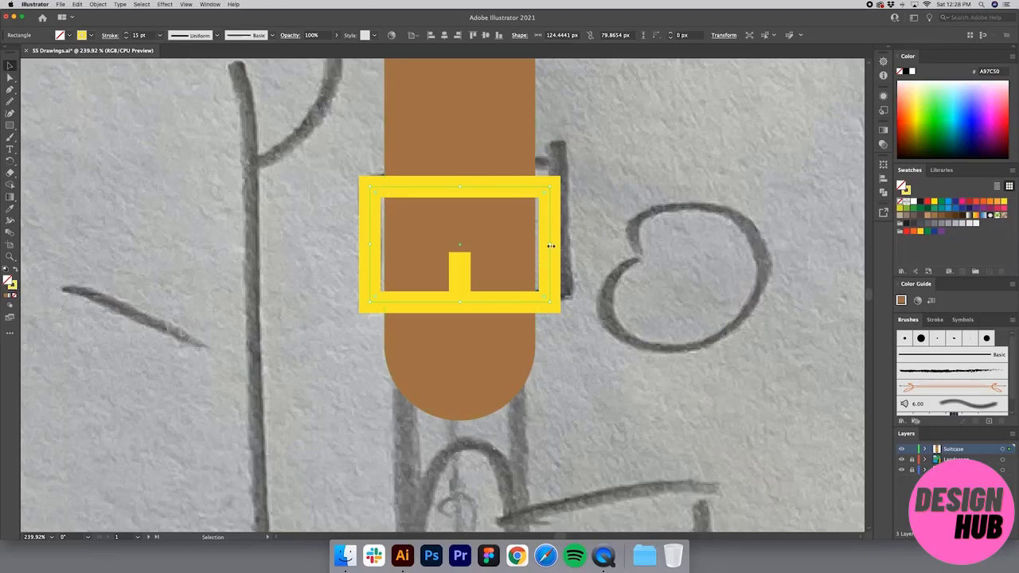
{"action": "left_click_drag", "start_coordinate": [550, 246], "coordinate": [547, 245]}
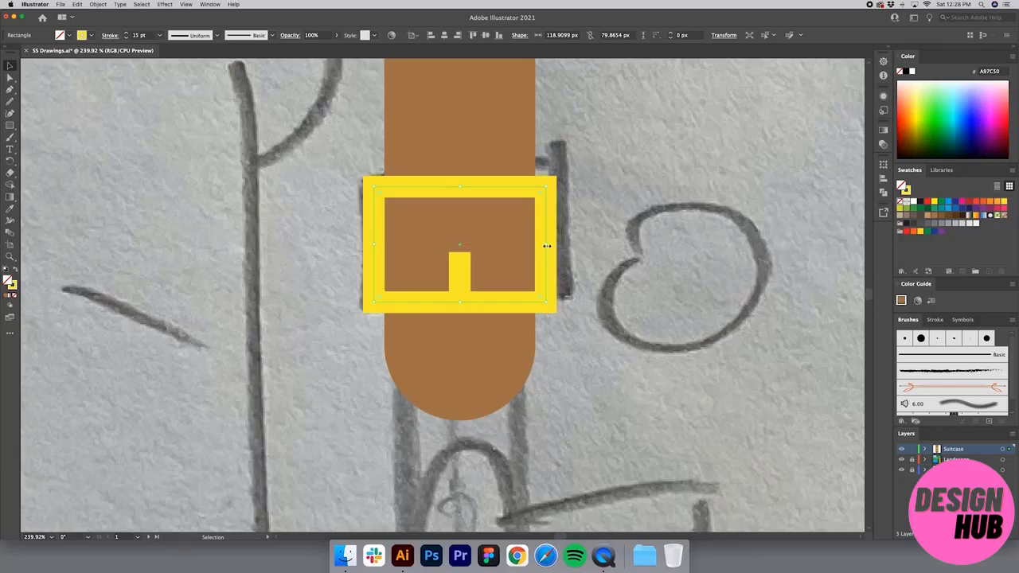
{"action": "left_click", "coordinate": [558, 250]}
Isolate the strap and nudge its rounded end's anchor points down until the strap is about 307 px tall.
{"action": "key", "text": "z"}
{"action": "left_click", "coordinate": [475, 270], "text": "alt"}
{"action": "left_click", "coordinate": [439, 300], "text": "alt"}
{"action": "left_click_drag", "start_coordinate": [408, 337], "coordinate": [418, 322]}
{"action": "key", "text": "v"}
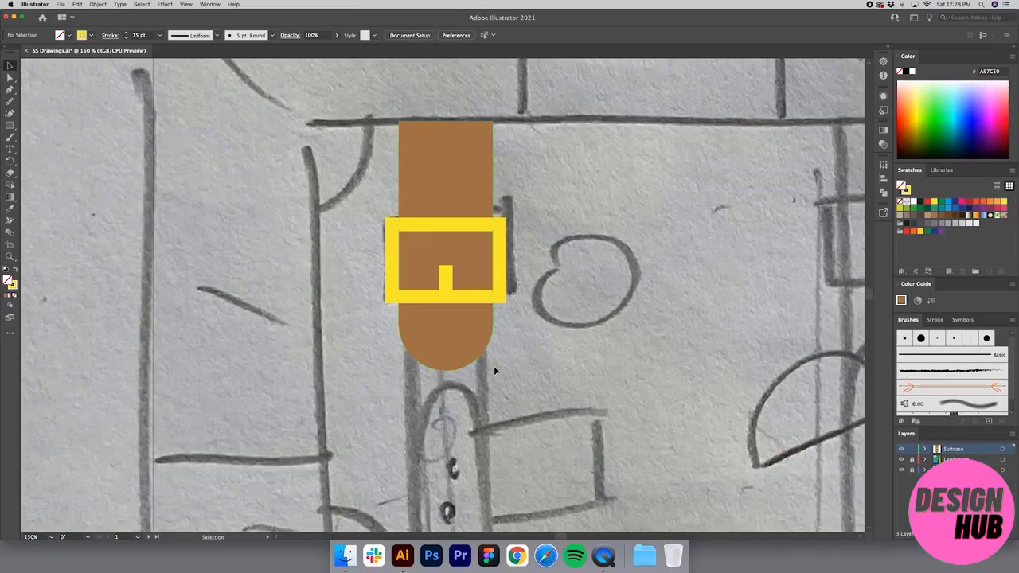
{"action": "double_click", "coordinate": [445, 338]}
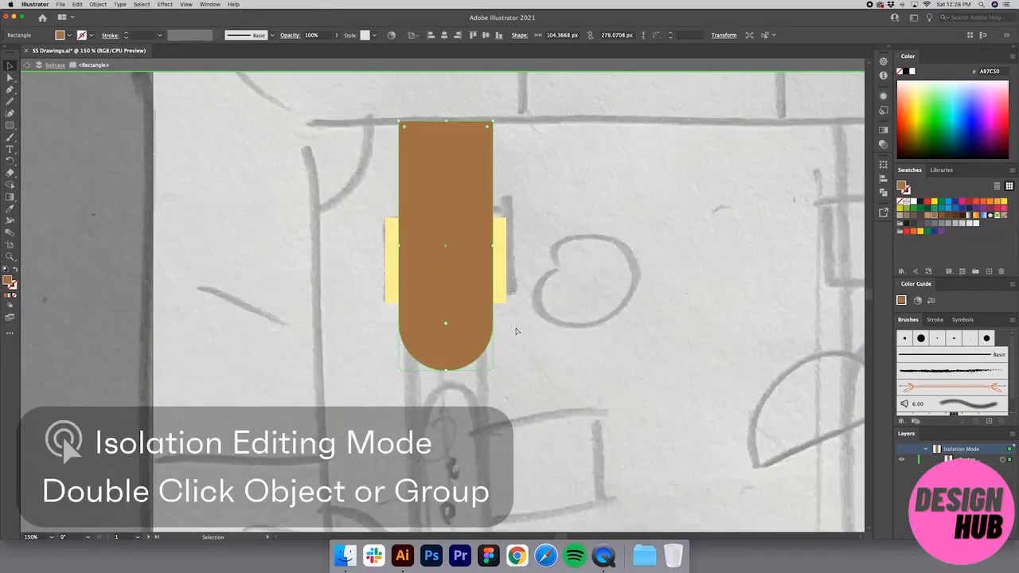
{"action": "key", "text": "a"}
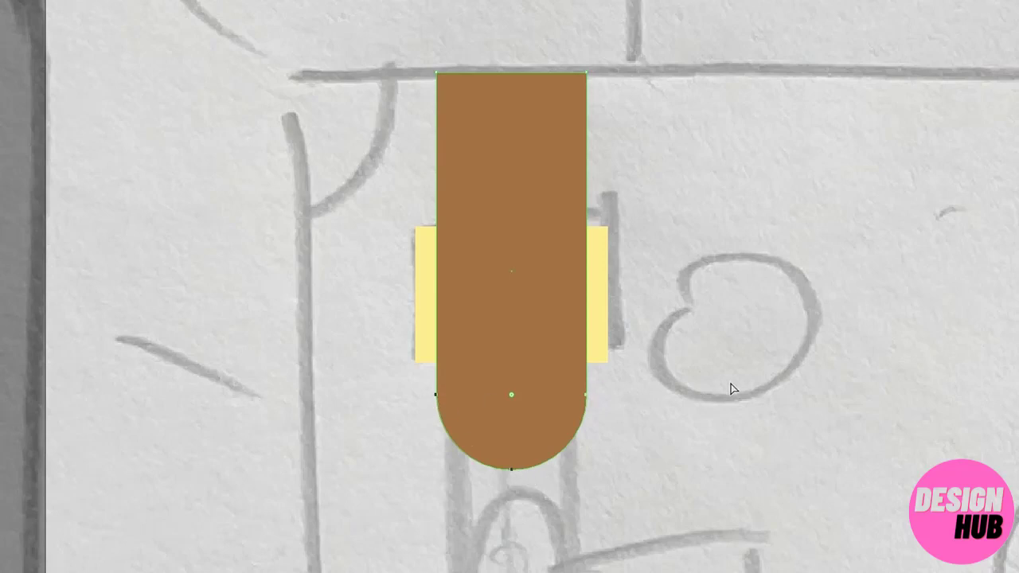
{"action": "key", "text": "Down"}
{"action": "key", "text": "Down"}
{"action": "key", "text": "Down"}
{"action": "key", "text": "Down"}
{"action": "key", "text": "Down"}
{"action": "key", "text": "Down"}
{"action": "key", "text": "Down"}
{"action": "key", "text": "Down"}
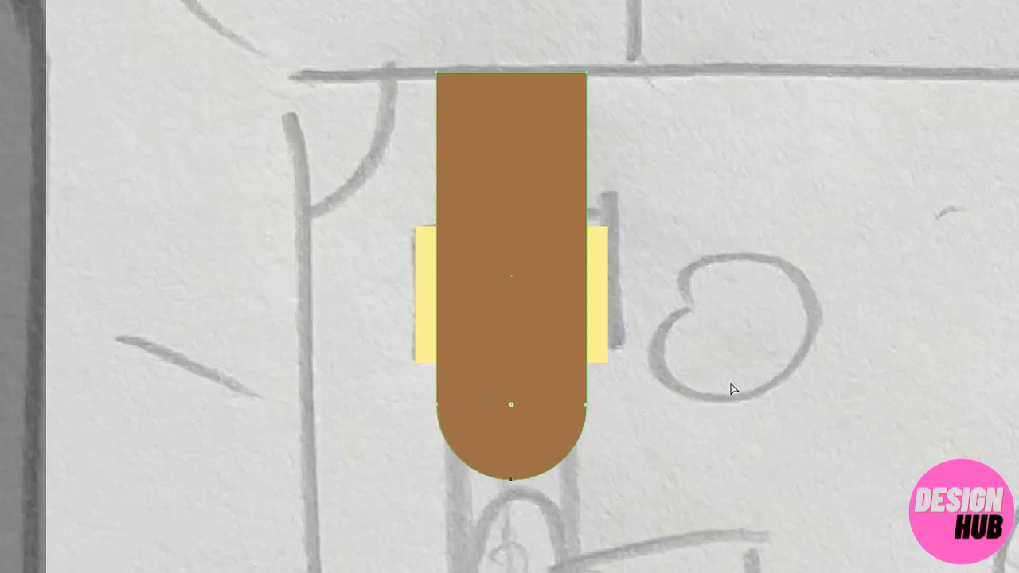
{"action": "key", "text": "Down"}
{"action": "key", "text": "Down"}
{"action": "key", "text": "Down"}
{"action": "key", "text": "Down"}
{"action": "key", "text": "Down"}
{"action": "key", "text": "Down"}
{"action": "key", "text": "Down"}
{"action": "key", "text": "Down"}
{"action": "key", "text": "Down"}
{"action": "key", "text": "Down"}
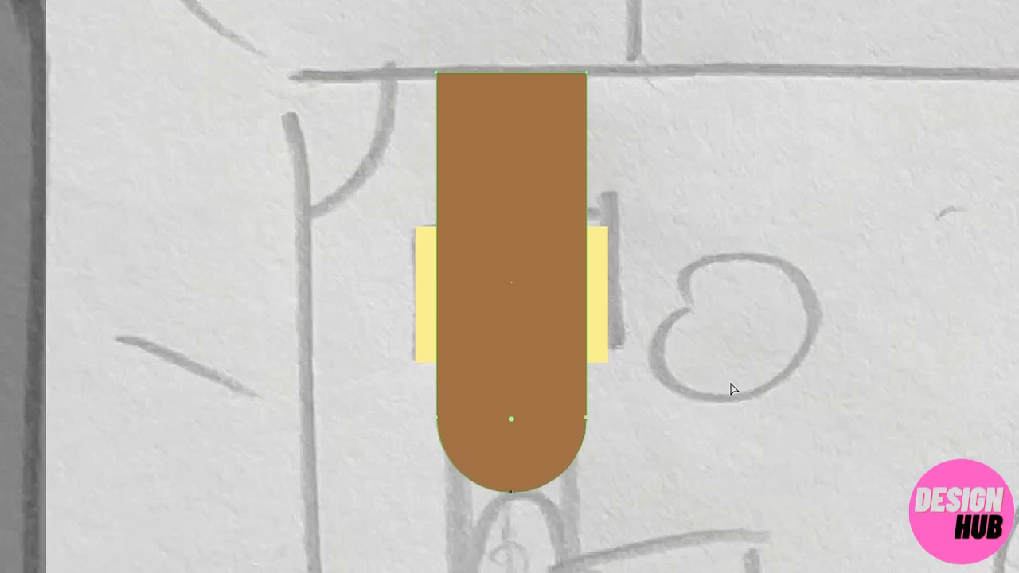
{"action": "key", "text": "Down"}
{"action": "key", "text": "Down"}
{"action": "key", "text": "Down"}
{"action": "key", "text": "Down"}
{"action": "key", "text": "Down"}
{"action": "key", "text": "Down"}
{"action": "key", "text": "Down"}
{"action": "key", "text": "Down"}
{"action": "key", "text": "Down"}
{"action": "key", "text": "Down"}
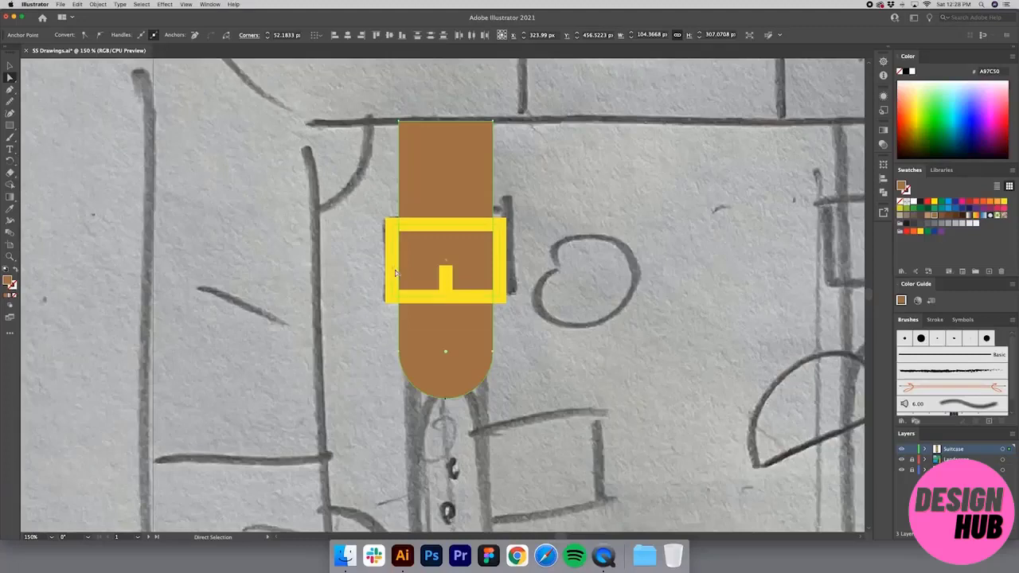
{"action": "left_click", "coordinate": [551, 290]}
Draw a circle about 18 px in diameter centred over the upper end of the buckle's yellow prong.
{"action": "scroll", "coordinate": [507, 376], "scroll_direction": "down", "scroll_amount": 2}
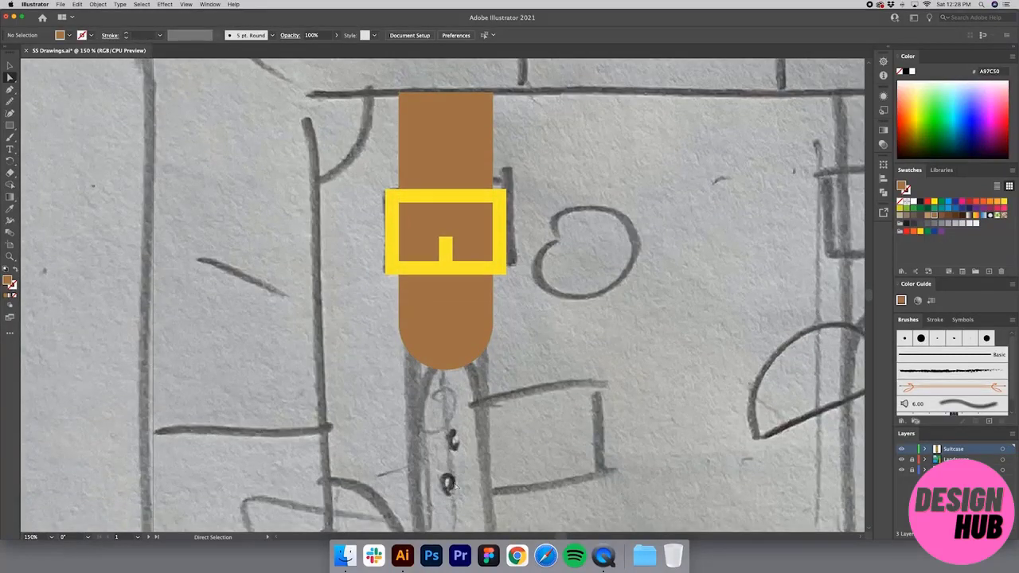
{"action": "key", "text": "z"}
{"action": "left_click_drag", "start_coordinate": [538, 333], "coordinate": [377, 146]}
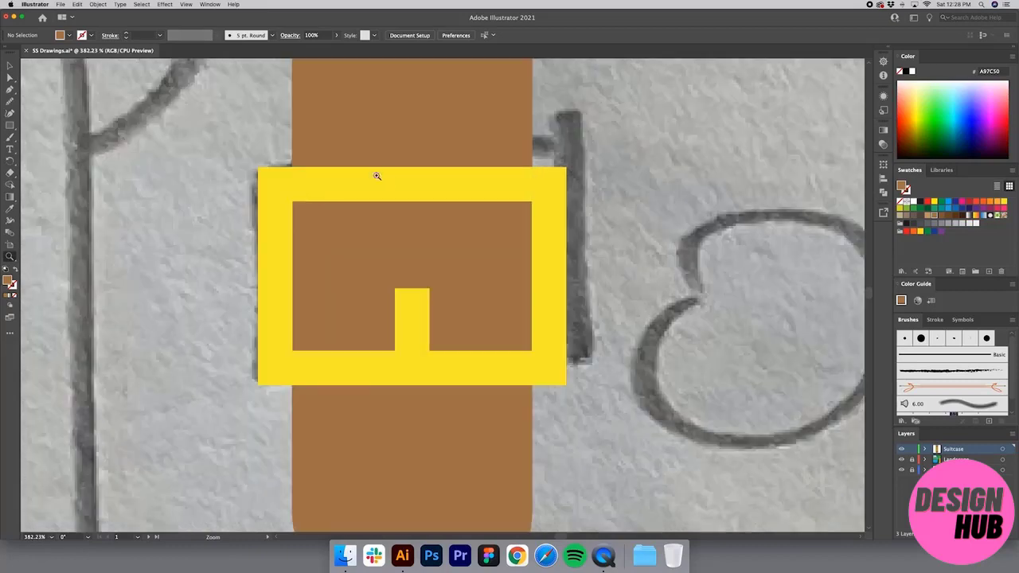
{"action": "key", "text": "l"}
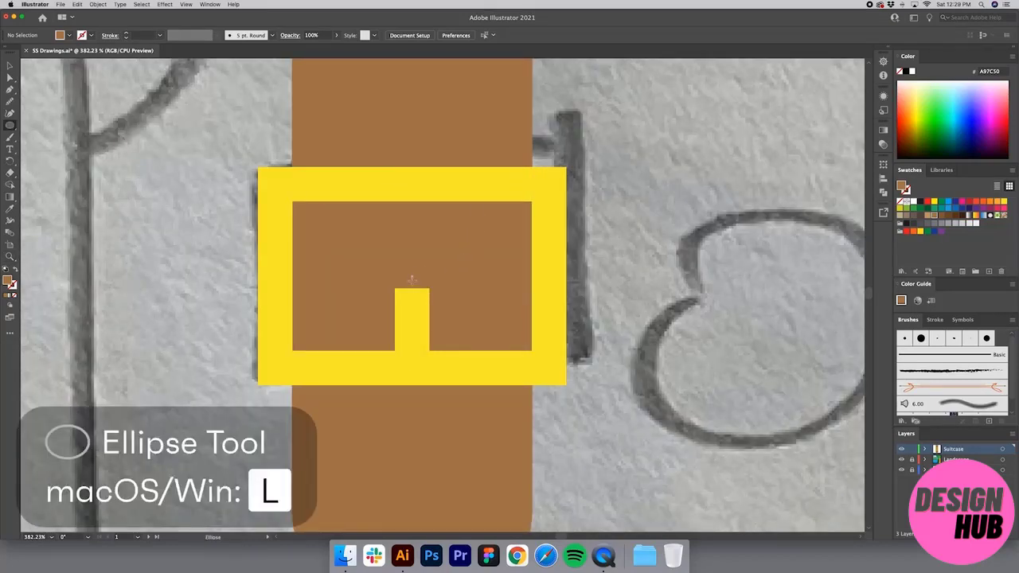
{"action": "left_click_drag", "start_coordinate": [412, 279], "coordinate": [432, 280]}
Reduce the yellow prong's stroke weight to 12 pt.
{"action": "key", "text": "v"}
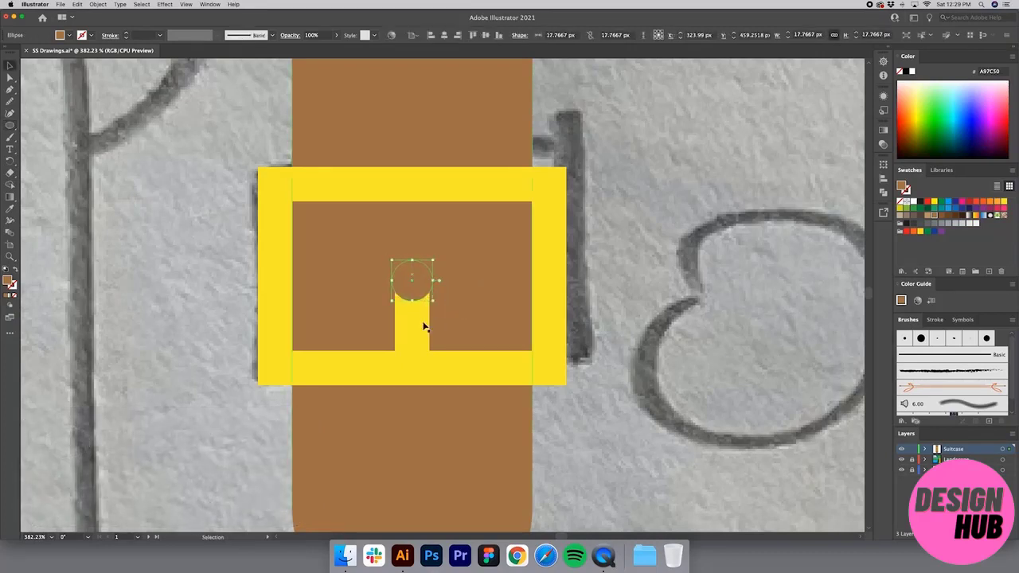
{"action": "left_click", "coordinate": [411, 322]}
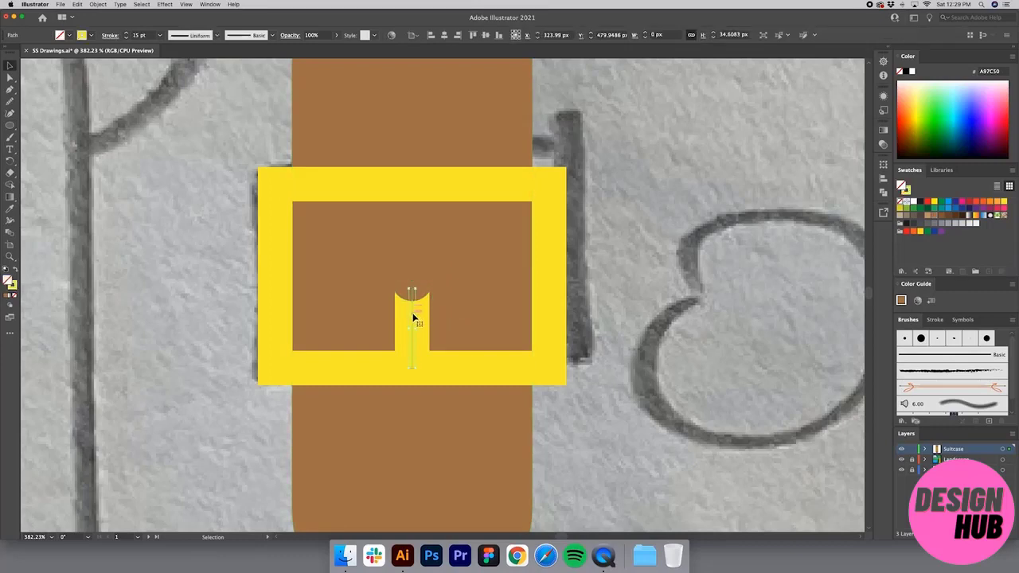
{"action": "left_click", "coordinate": [127, 38]}
{"action": "left_click", "coordinate": [127, 37]}
{"action": "left_click", "coordinate": [127, 38]}
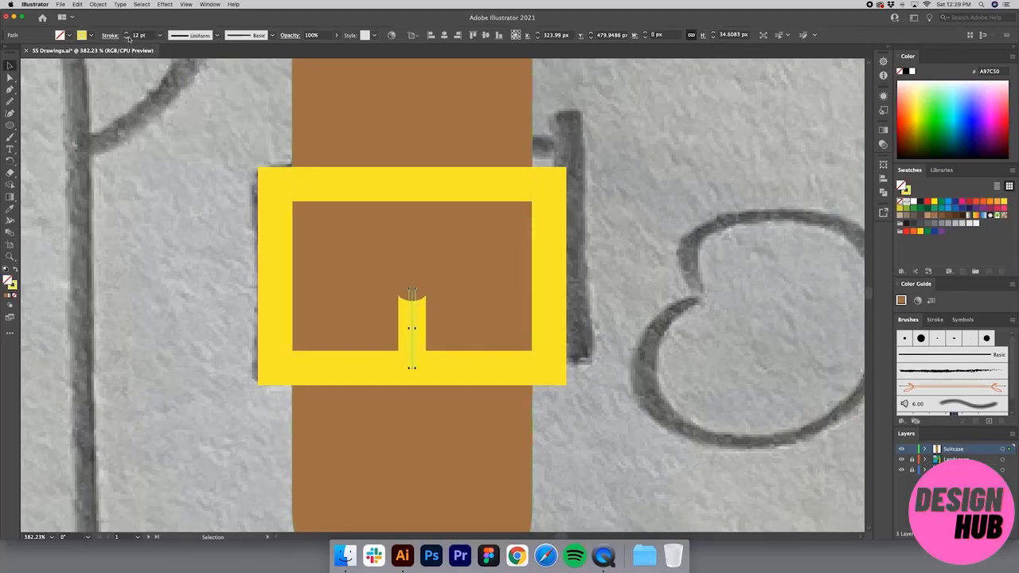
Fill the small circle above the prong with a darker brown swatch so it reads as a strap hole.
{"action": "left_click", "coordinate": [437, 281]}
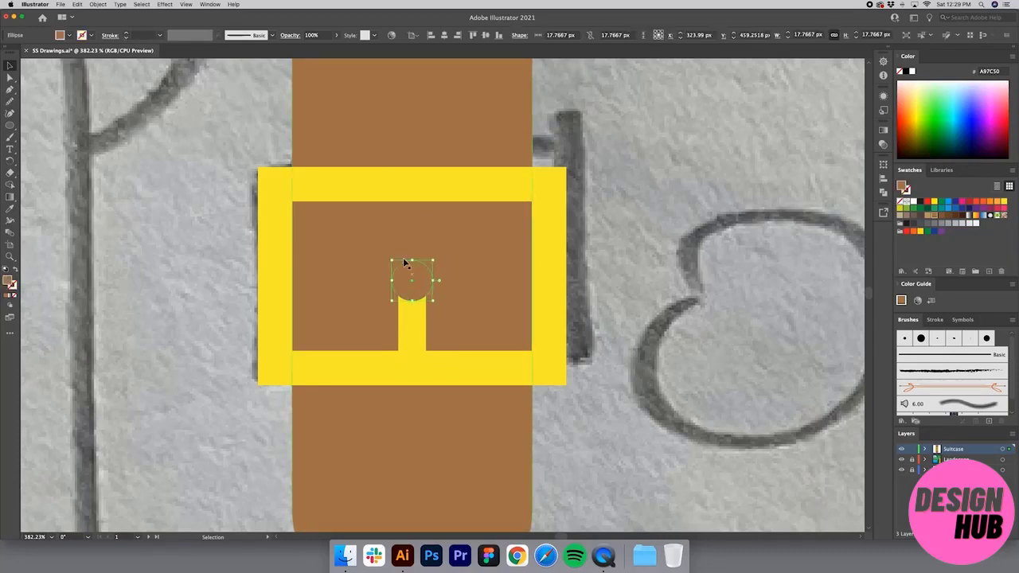
{"action": "left_click", "coordinate": [942, 216]}
{"action": "left_click", "coordinate": [649, 239]}
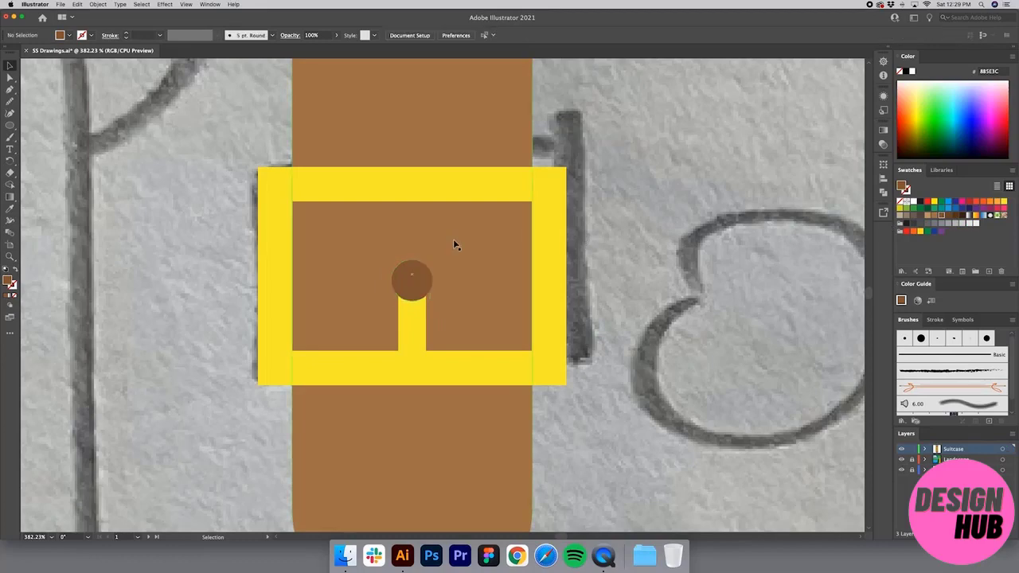
Copy the dark brown hole straight up the strap and repeat the copy twice for four evenly spaced holes.
{"action": "key", "text": "z"}
{"action": "left_click", "coordinate": [443, 271], "text": "alt"}
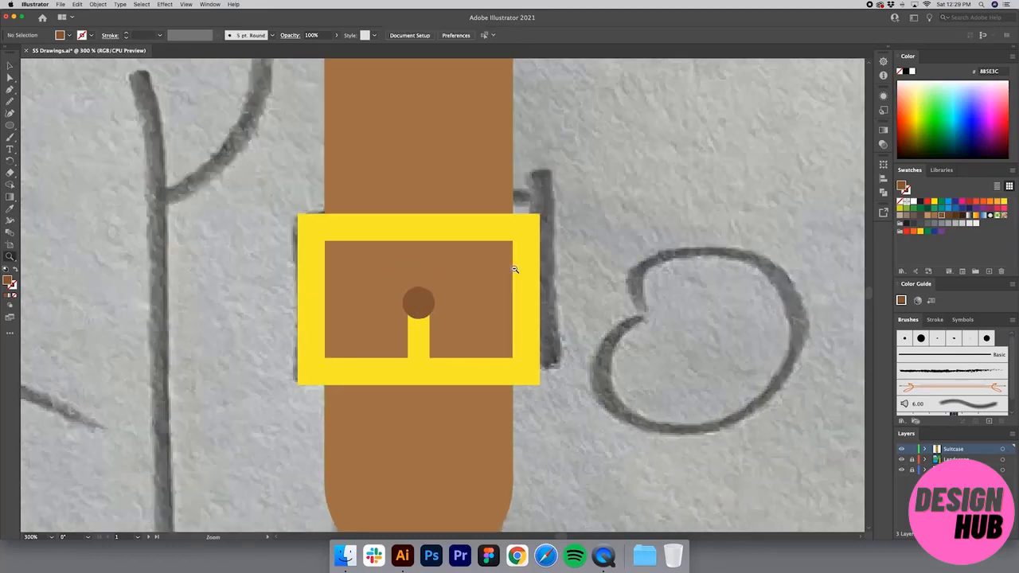
{"action": "left_click", "coordinate": [514, 269], "text": "alt"}
{"action": "left_click_drag", "start_coordinate": [382, 318], "coordinate": [412, 316]}
{"action": "key", "text": "v"}
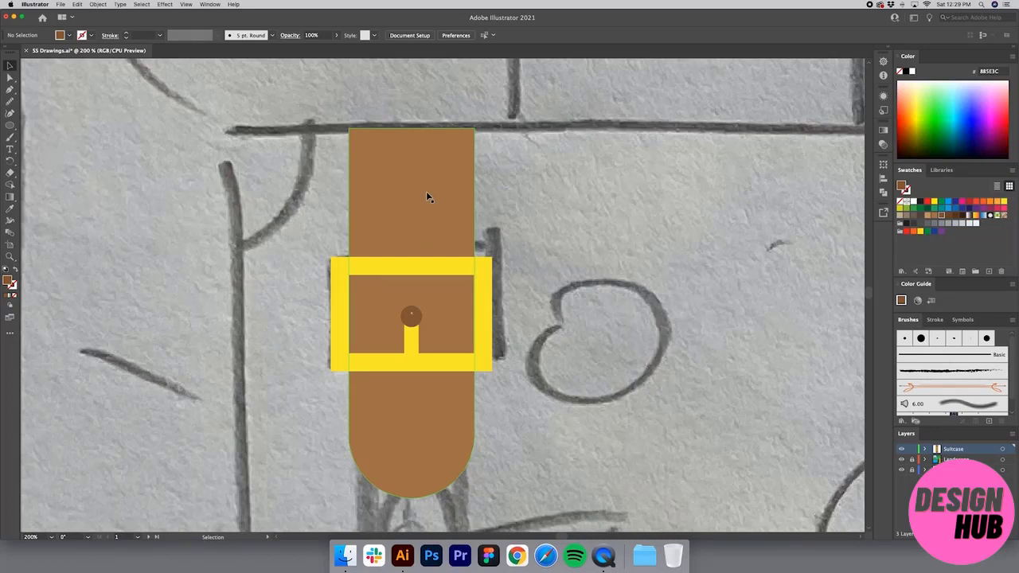
{"action": "left_click_drag", "start_coordinate": [416, 319], "coordinate": [419, 274]}
{"action": "key", "text": "a"}
{"action": "key", "text": "super+d"}
{"action": "key", "text": "super+d"}
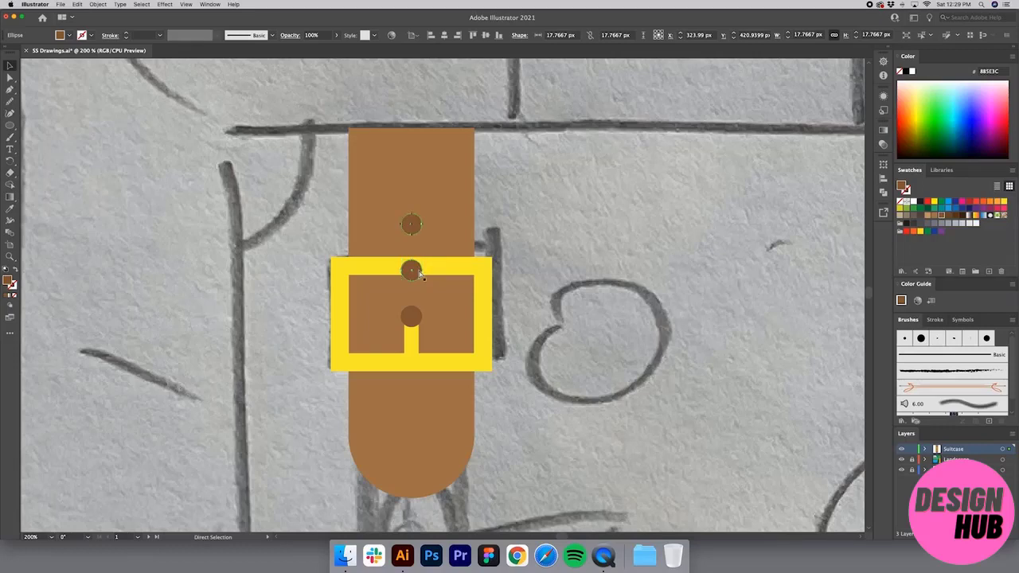
Bring the yellow buckle frame to the front, above the strap holes.
{"action": "key", "text": "v"}
{"action": "left_click", "coordinate": [441, 266]}
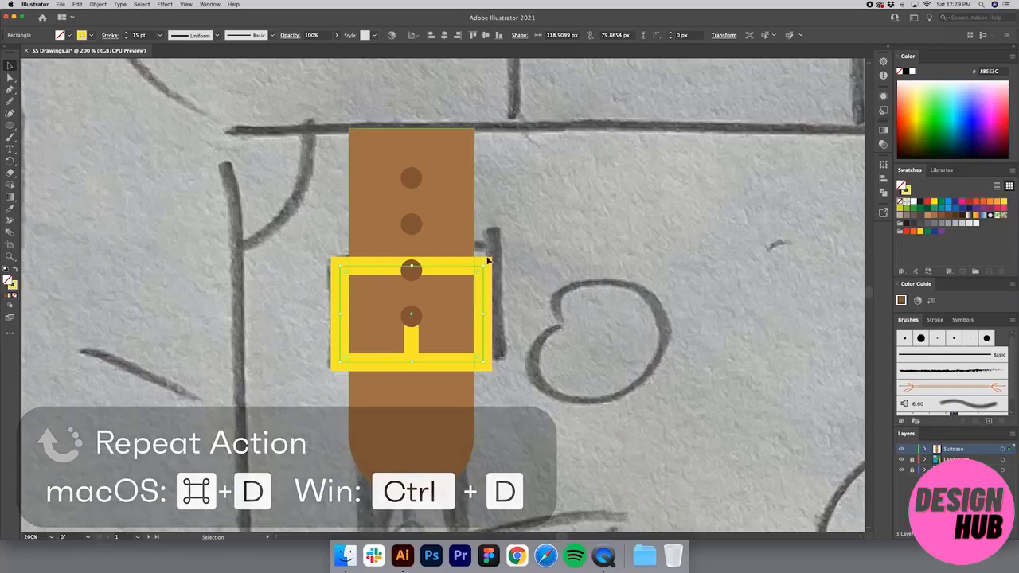
{"action": "right_click", "coordinate": [457, 362]}
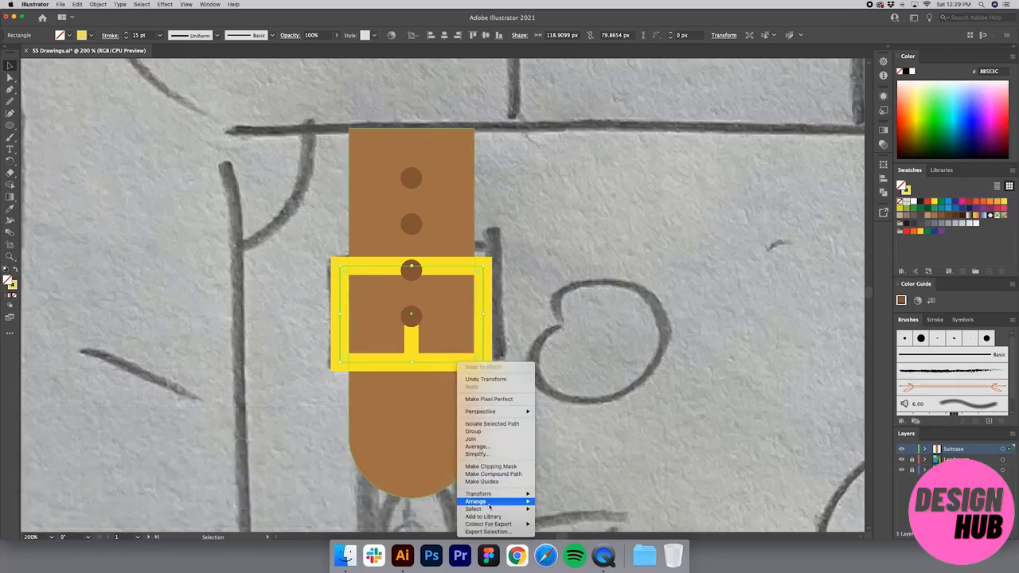
{"action": "left_click", "coordinate": [579, 499]}
{"action": "left_click", "coordinate": [538, 374]}
Select all four dark brown strap holes and group them.
{"action": "key", "text": "super+space"}
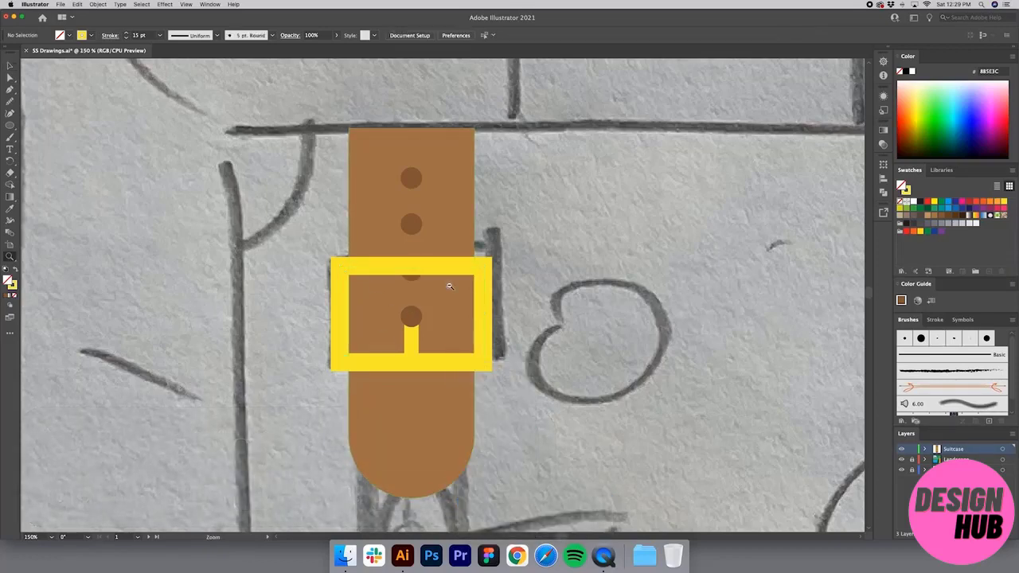
{"action": "left_click", "coordinate": [448, 284], "text": "alt+super"}
{"action": "left_click", "coordinate": [448, 284], "text": "alt+super"}
{"action": "left_click_drag", "start_coordinate": [495, 371], "coordinate": [519, 348]}
{"action": "key", "text": "super+space"}
{"action": "left_click_drag", "start_coordinate": [534, 386], "coordinate": [383, 230]}
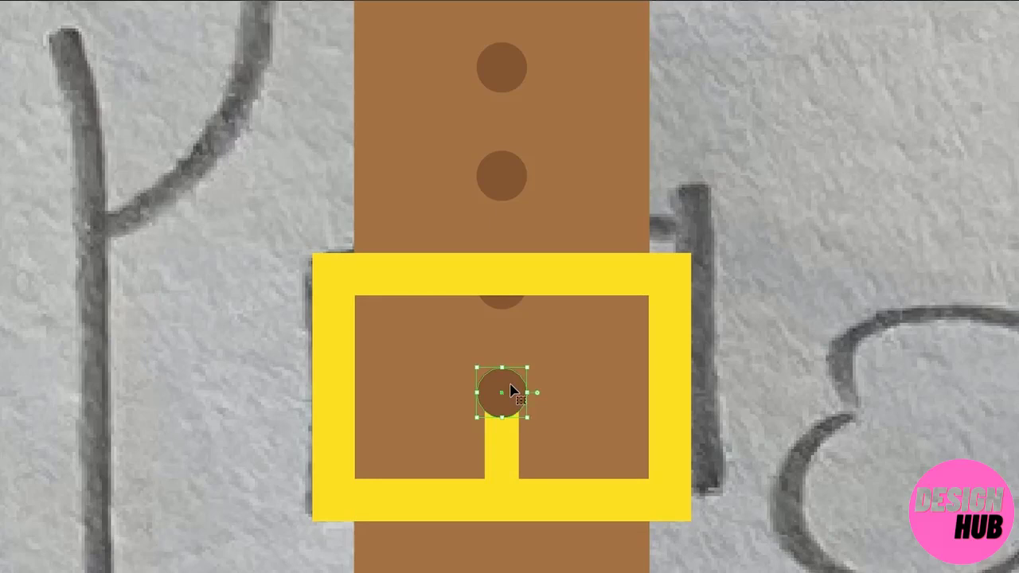
{"action": "left_click", "coordinate": [510, 301], "text": "shift"}
{"action": "left_click", "coordinate": [499, 196], "text": "shift"}
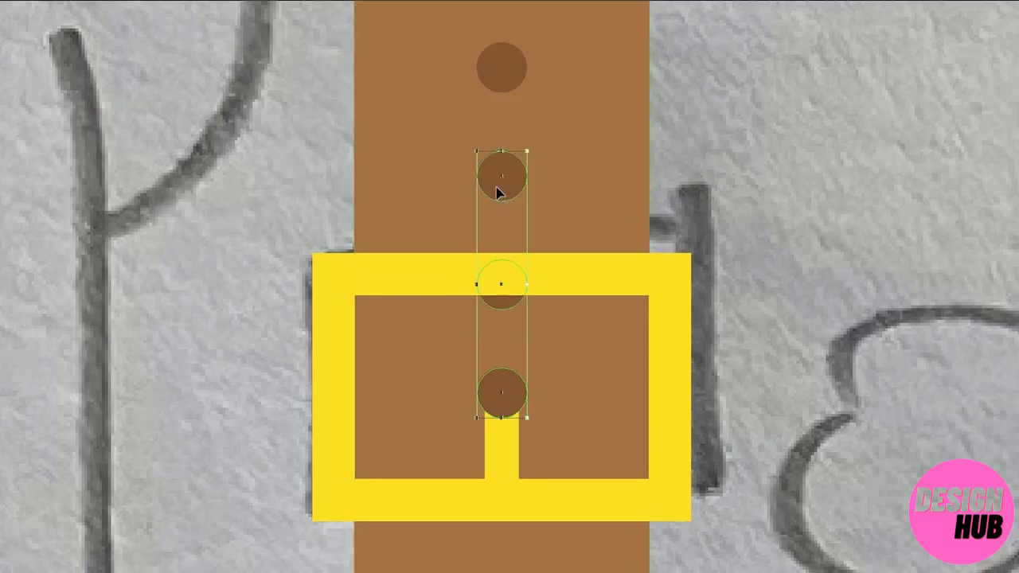
{"action": "left_click", "coordinate": [499, 64], "text": "shift"}
{"action": "left_click", "coordinate": [496, 56]}
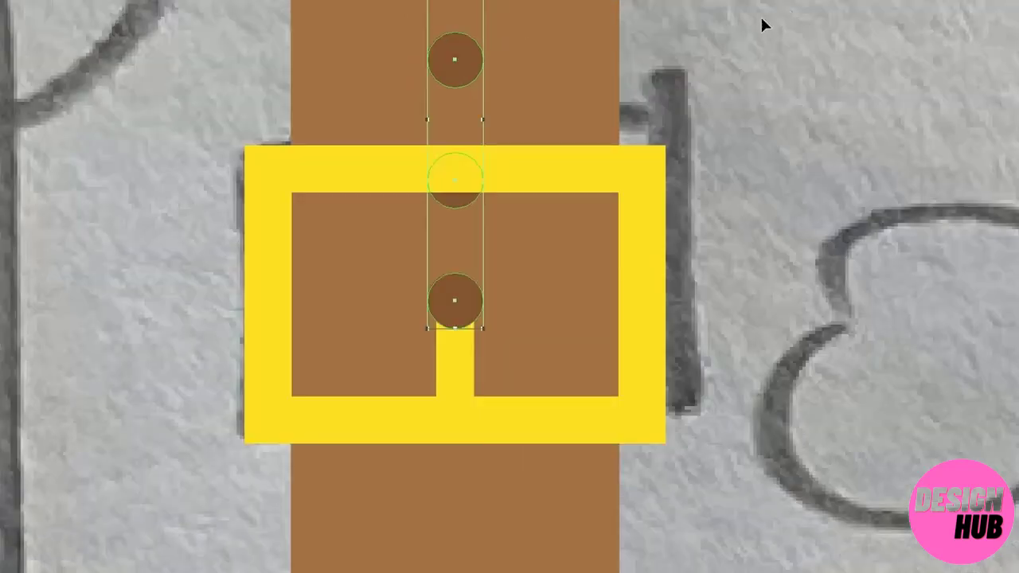
{"action": "key", "text": "ctrl+g"}
{"action": "left_click_drag", "start_coordinate": [450, 62], "coordinate": [518, 39]}
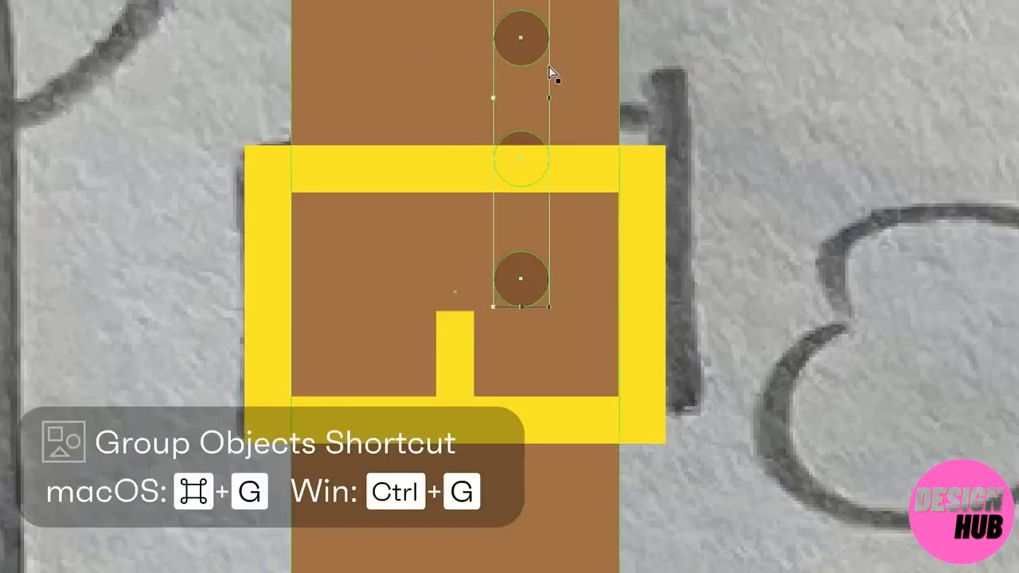
{"action": "key", "text": "ctrl+z"}
{"action": "left_click", "coordinate": [776, 85]}
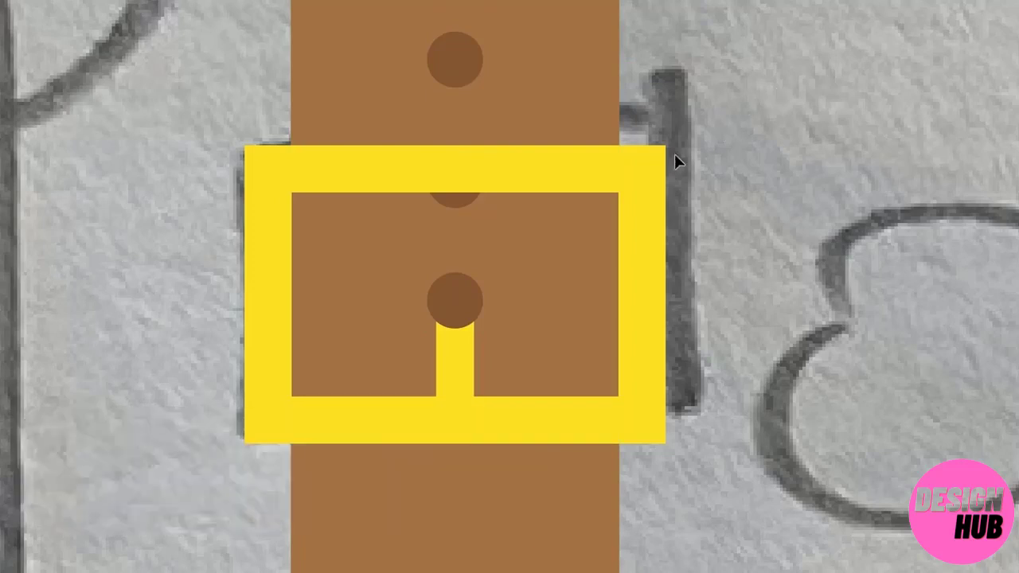
Draw a dark brown rectangle about 104 by 514 px, matching the strap's width and reaching from its upper edge to the sketched suitcase's bottom line.
{"action": "key", "text": "z"}
{"action": "left_click", "coordinate": [482, 218], "text": "alt"}
{"action": "left_click", "coordinate": [492, 285], "text": "alt"}
{"action": "left_click", "coordinate": [530, 291], "text": "alt"}
{"action": "left_click_drag", "start_coordinate": [524, 318], "coordinate": [523, 251]}
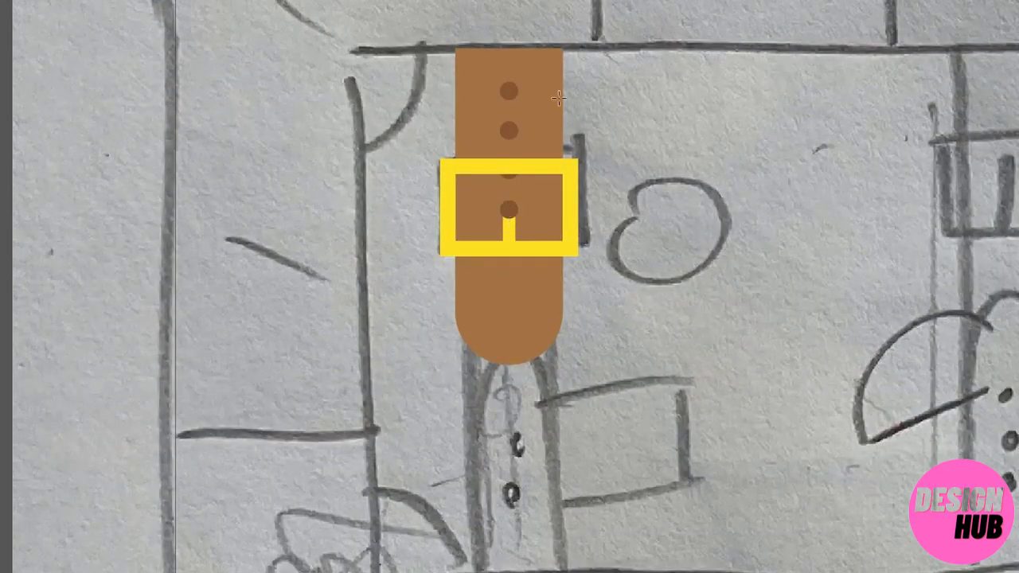
{"action": "key", "text": "m"}
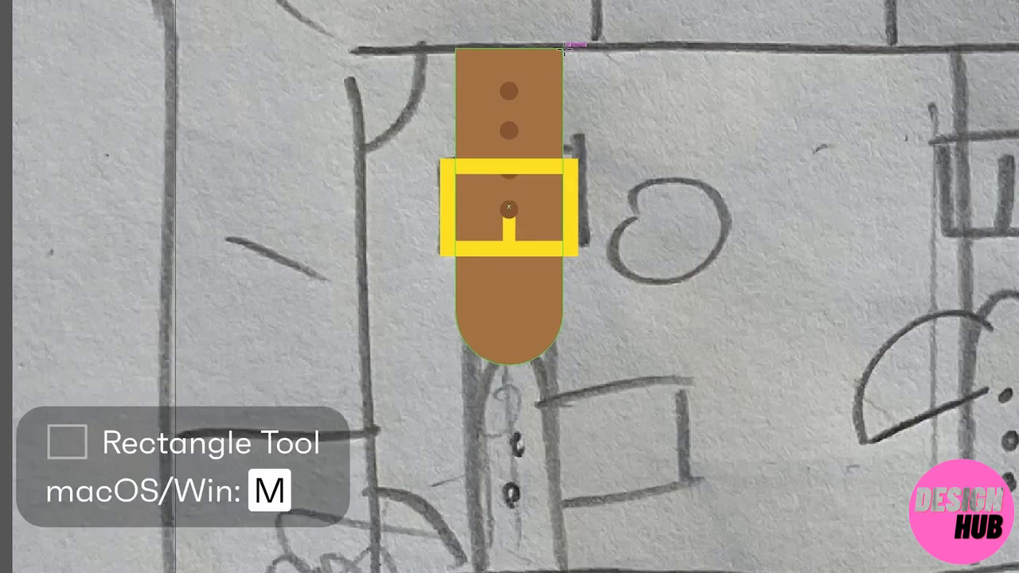
{"action": "mouse_move", "coordinate": [564, 49]}
{"action": "left_mouse_down"}
{"action": "mouse_move", "coordinate": [546, 340]}
{"action": "mouse_move", "coordinate": [521, 476]}
{"action": "mouse_move", "coordinate": [490, 557]}
{"action": "mouse_move", "coordinate": [452, 567]}
{"action": "left_mouse_up"}
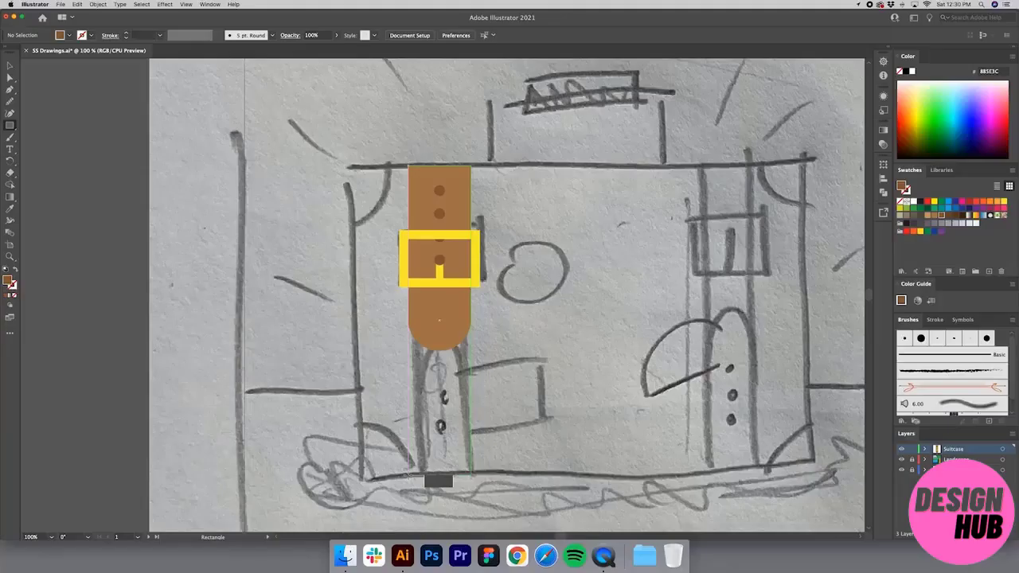
{"action": "left_click_drag", "start_coordinate": [407, 476], "coordinate": [407, 476]}
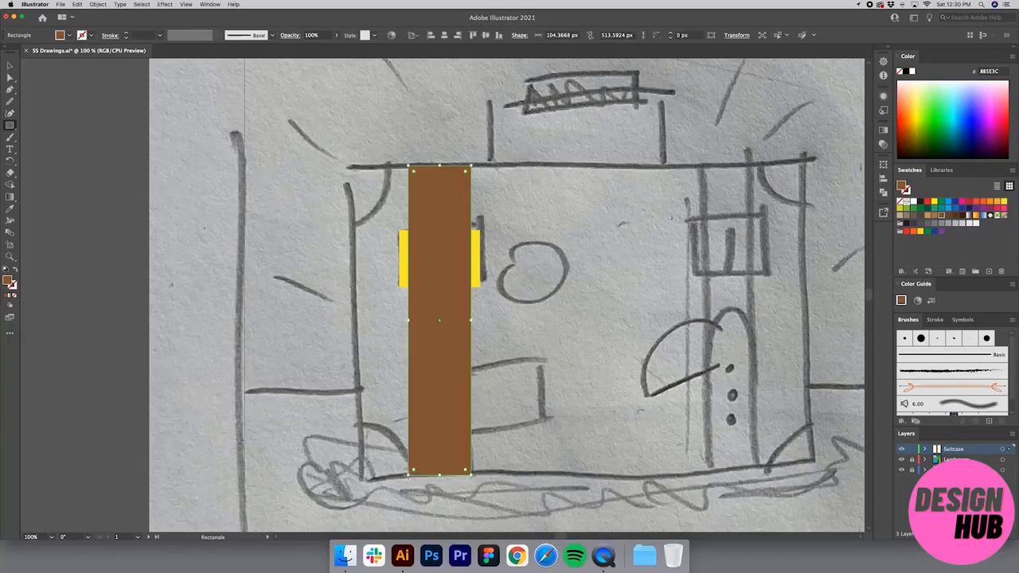
Send the dark brown rectangle to the back, behind the strap and buckle, and deselect it.
{"action": "key", "text": "v"}
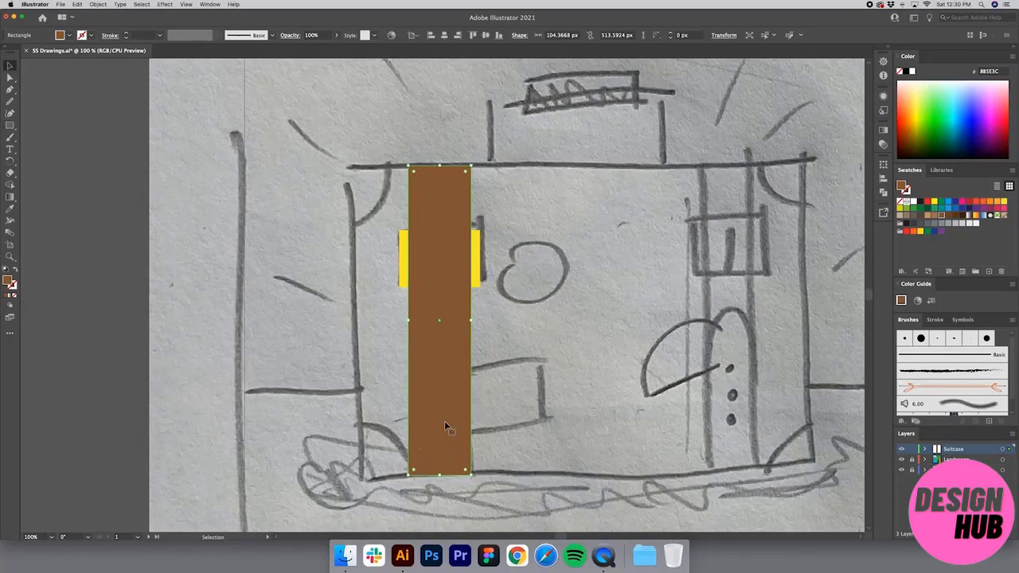
{"action": "right_click", "coordinate": [445, 427]}
{"action": "mouse_move", "coordinate": [489, 503]}
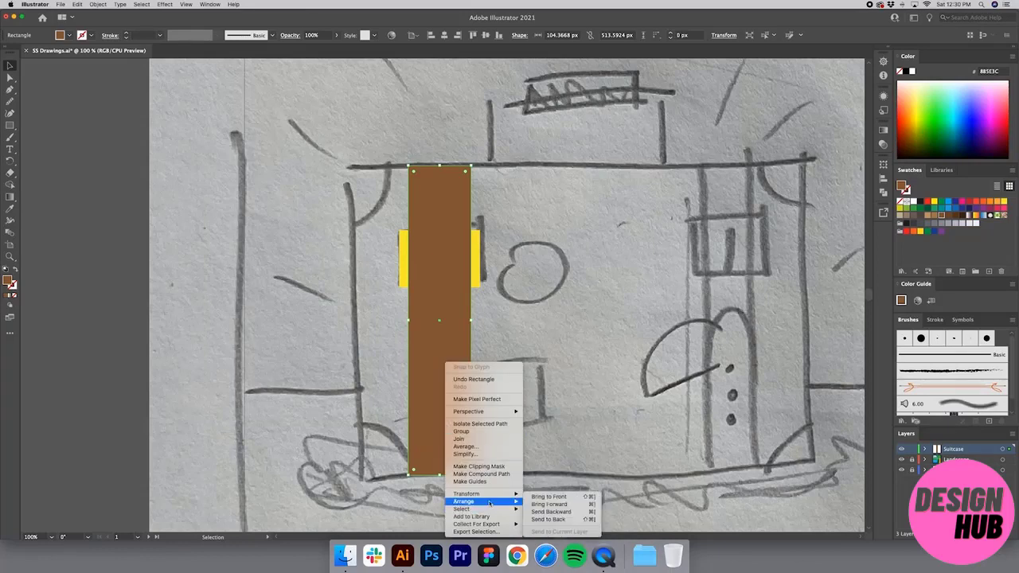
{"action": "left_click", "coordinate": [562, 519]}
{"action": "key", "text": "super+shift+a"}
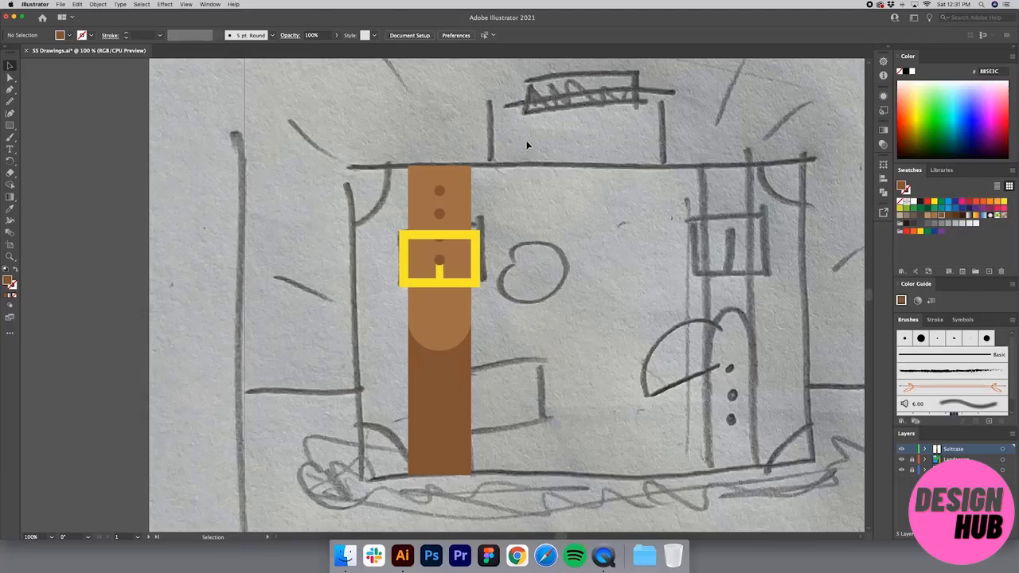
Select the complete strap and buckle and duplicate them horizontally onto the sketch's right-hand strap.
{"action": "left_click_drag", "start_coordinate": [526, 144], "coordinate": [363, 475]}
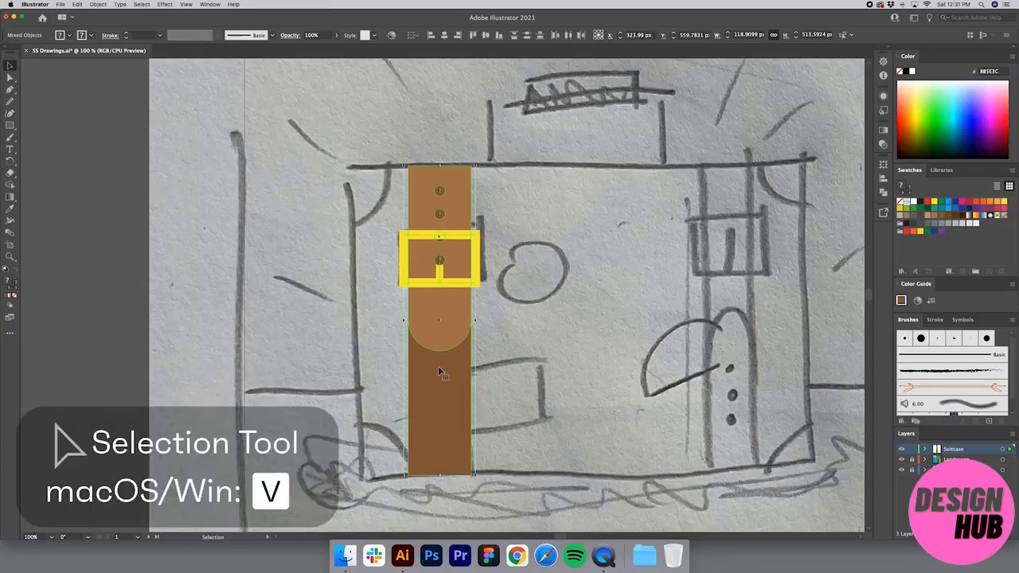
{"action": "mouse_move", "coordinate": [433, 367]}
{"action": "left_mouse_down"}
{"action": "mouse_move", "coordinate": [575, 387]}
{"action": "mouse_move", "coordinate": [720, 391]}
{"action": "left_mouse_up"}
{"action": "left_click", "coordinate": [537, 391]}
Select both straps with their buckles and group them together.
{"action": "key", "text": "space"}
{"action": "left_click_drag", "start_coordinate": [578, 348], "coordinate": [629, 371]}
{"action": "key", "text": "z"}
{"action": "left_click", "coordinate": [534, 352], "text": "alt"}
{"action": "left_click", "coordinate": [534, 352], "text": "alt"}
{"action": "key", "text": "space"}
{"action": "key", "text": "v"}
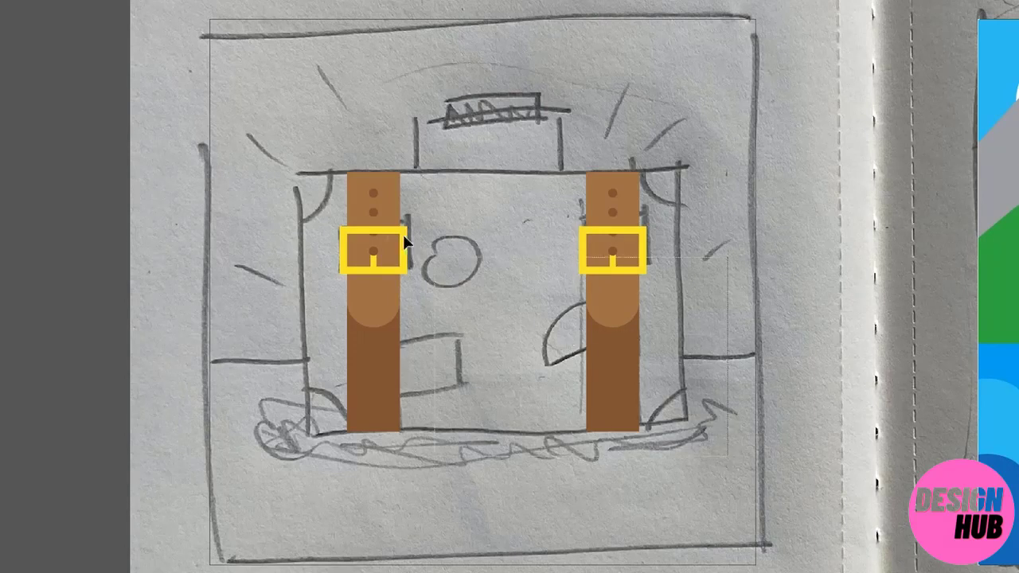
{"action": "left_click_drag", "start_coordinate": [272, 129], "coordinate": [272, 129]}
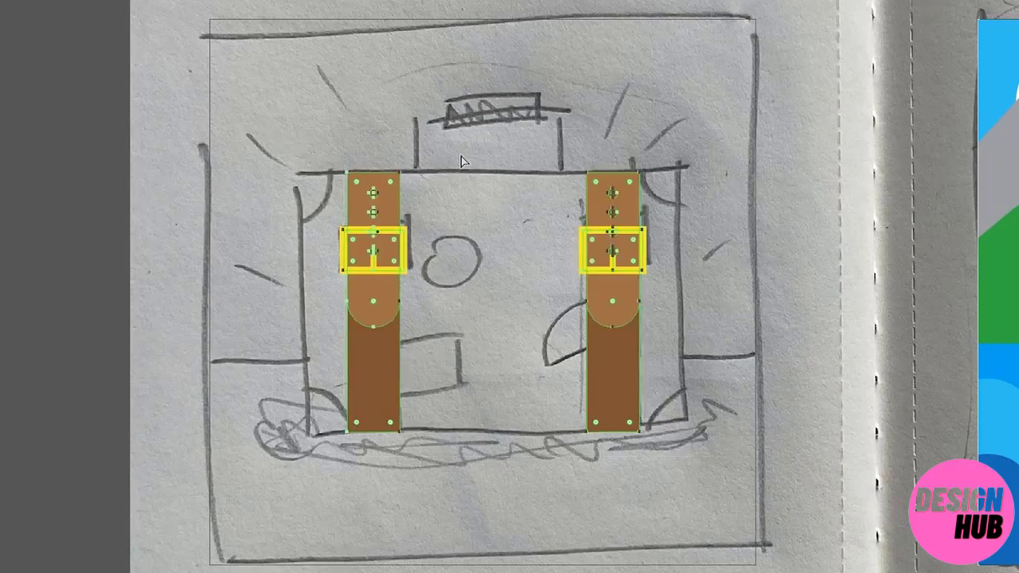
{"action": "key", "text": "ctrl+g"}
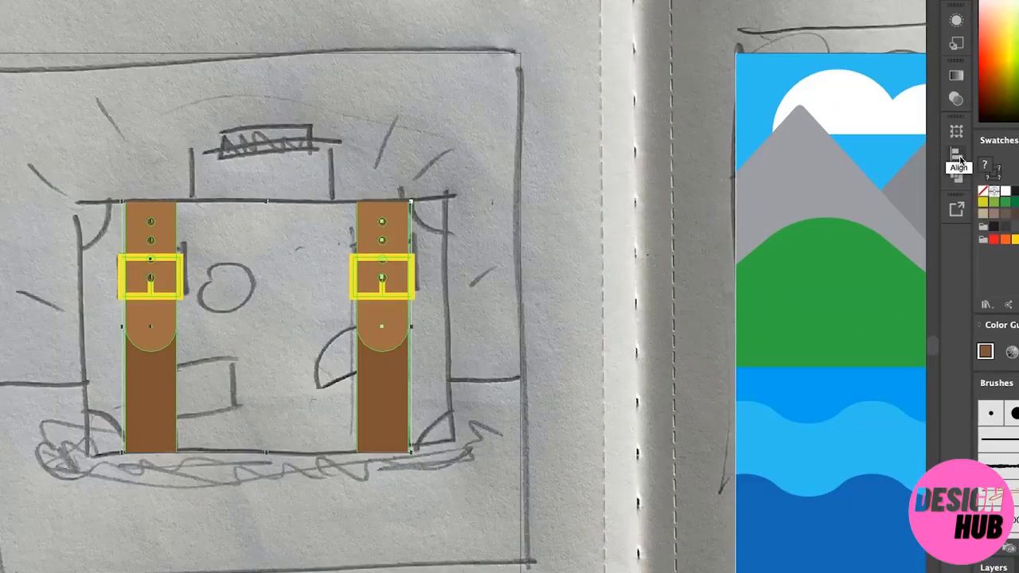
Centre the grouped straps horizontally on the artboard.
{"action": "left_click", "coordinate": [957, 154]}
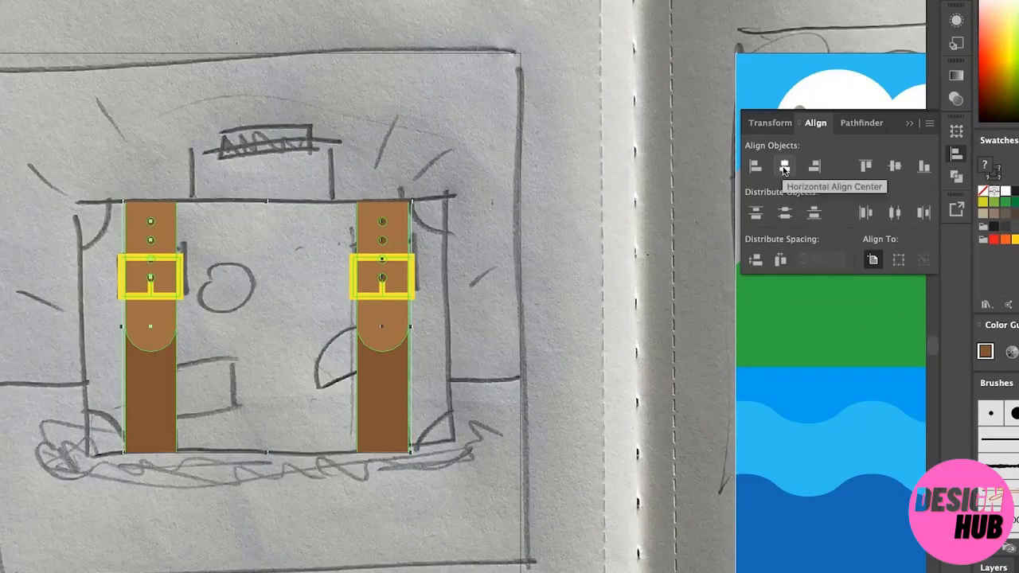
{"action": "left_click", "coordinate": [784, 167]}
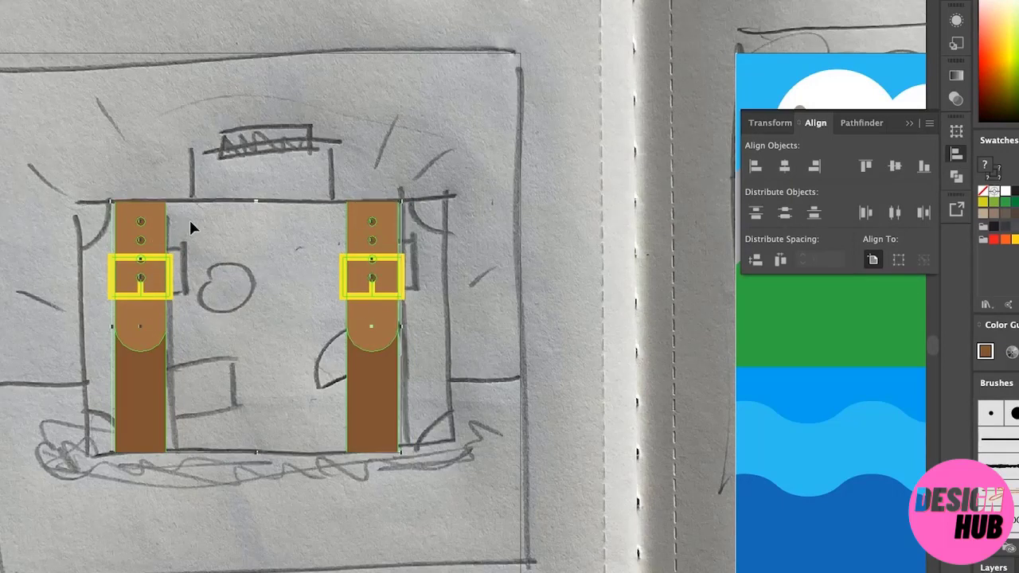
{"action": "left_click", "coordinate": [909, 124]}
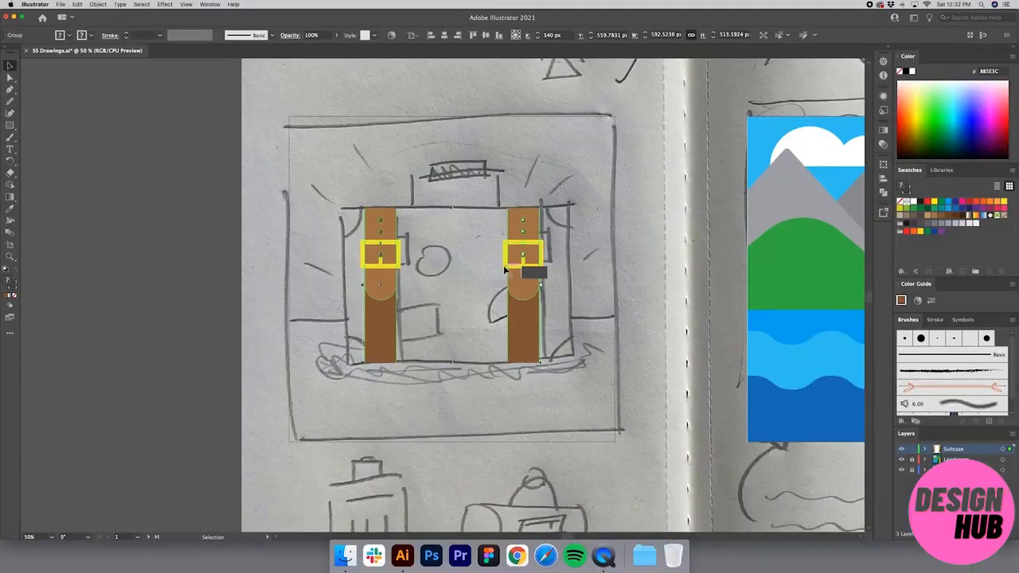
Ungroup the two straps from each other and clear the selection.
{"action": "key", "text": "a"}
{"action": "key", "text": "v"}
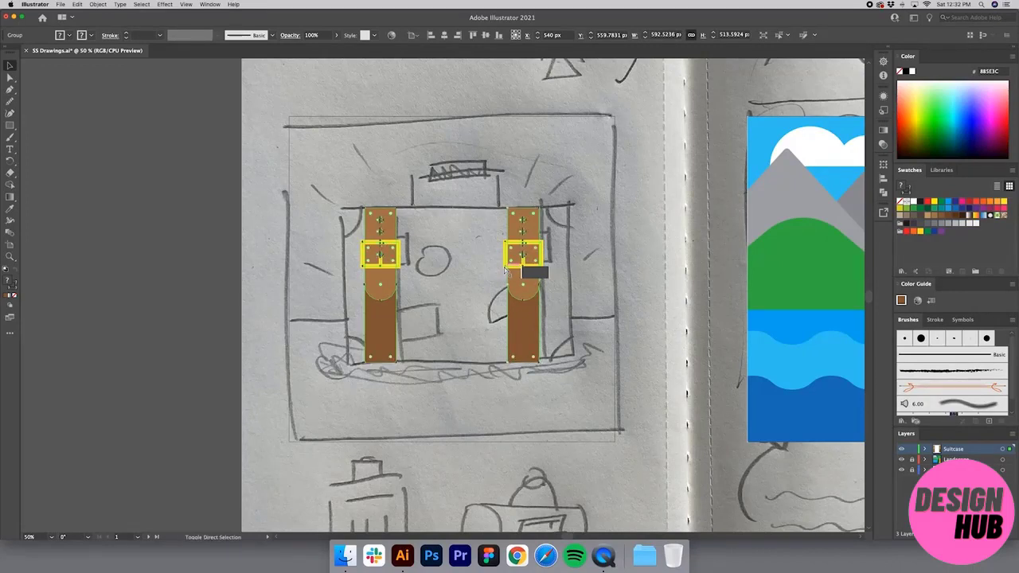
{"action": "right_click", "coordinate": [522, 281]}
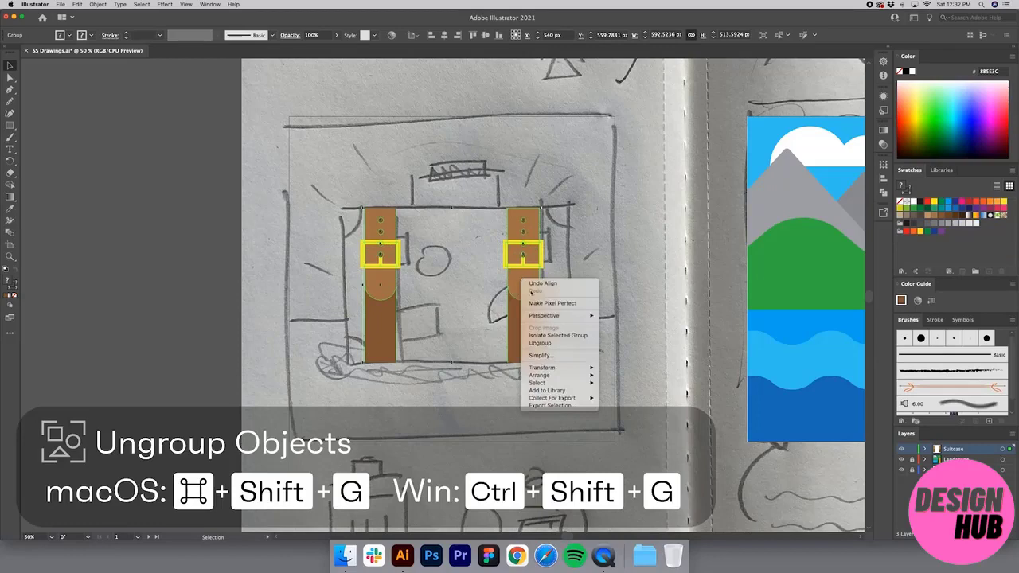
{"action": "left_click", "coordinate": [539, 343]}
{"action": "left_click", "coordinate": [524, 334]}
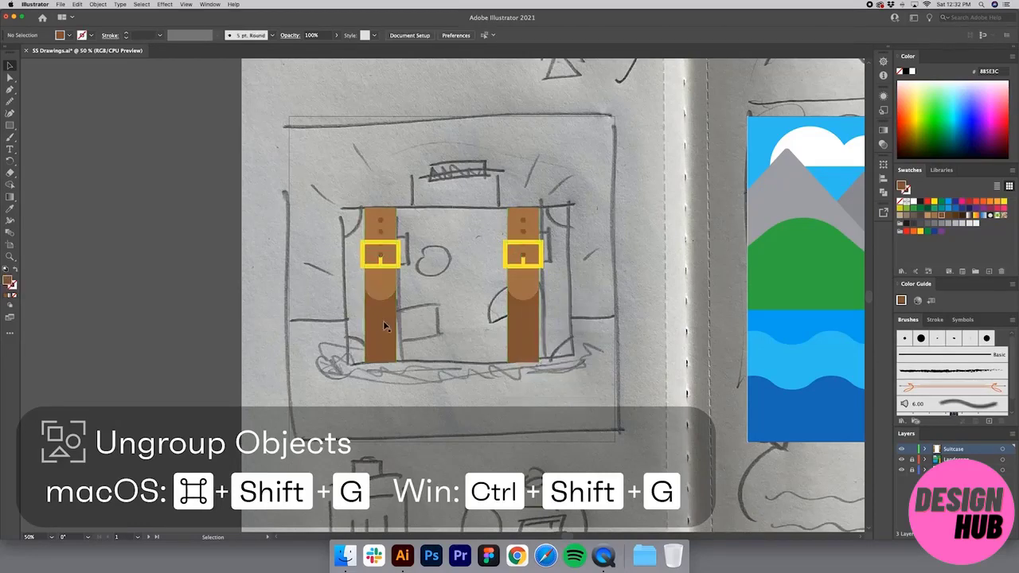
{"action": "left_click", "coordinate": [375, 291]}
{"action": "left_click", "coordinate": [707, 301]}
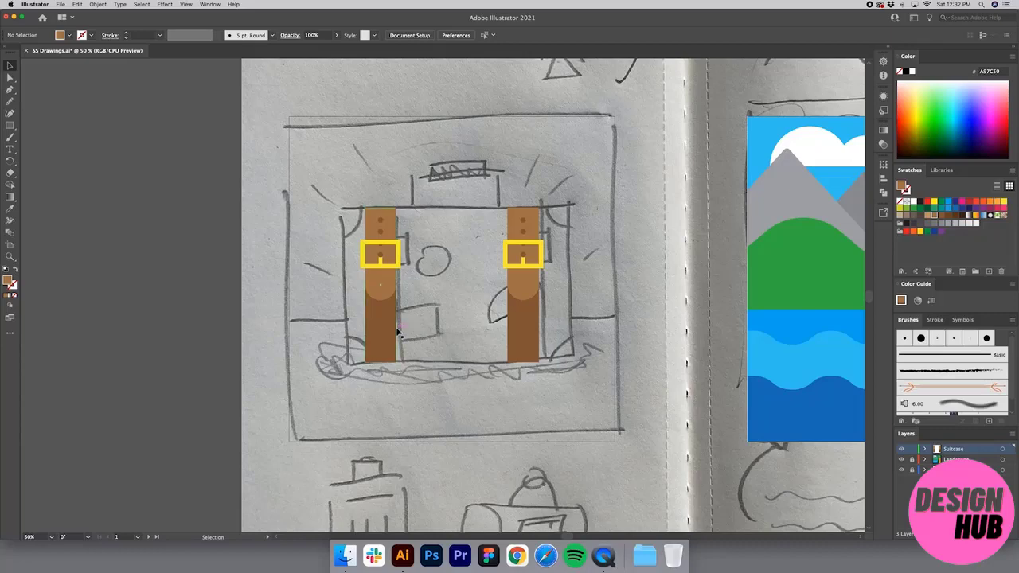
Draw a rectangle about 281 by 131 px over the sketched suitcase handle and give it the buckle's yellow 15 pt stroke without fill.
{"action": "key", "text": "z"}
{"action": "left_click_drag", "start_coordinate": [618, 411], "coordinate": [323, 139]}
{"action": "key", "text": "space"}
{"action": "left_click_drag", "start_coordinate": [420, 221], "coordinate": [434, 280]}
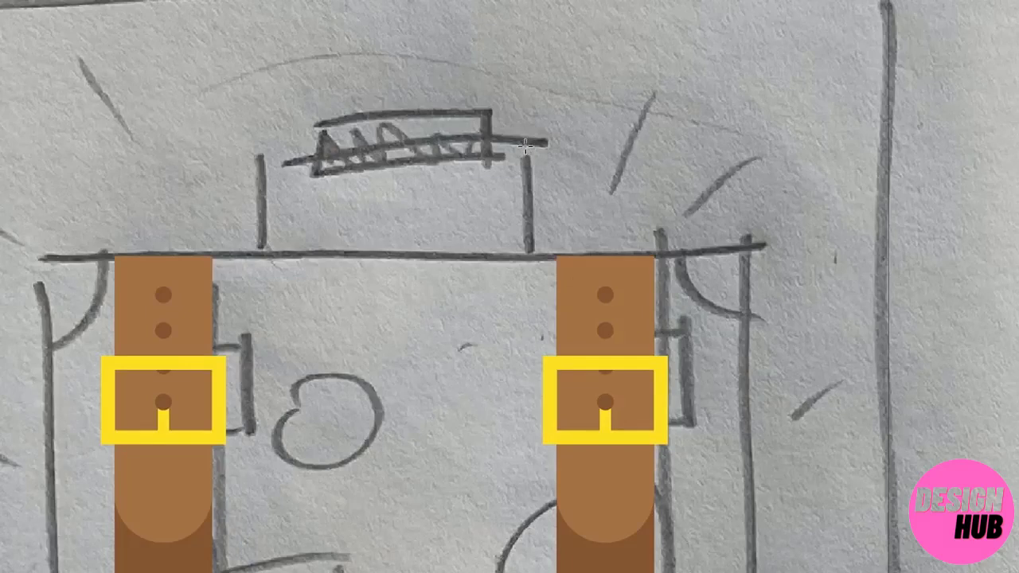
{"action": "key", "text": "m"}
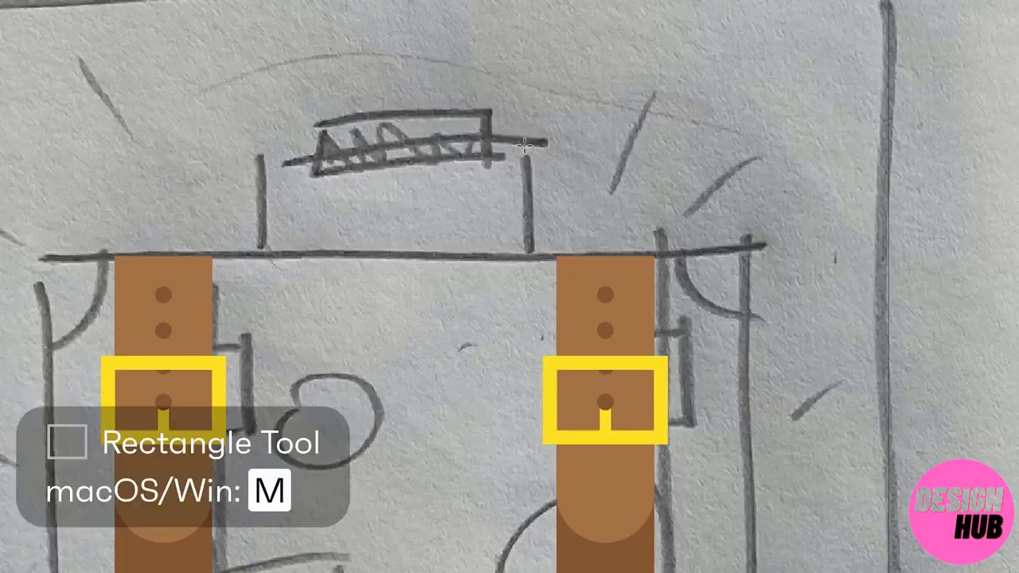
{"action": "mouse_move", "coordinate": [524, 143]}
{"action": "left_mouse_down"}
{"action": "mouse_move", "coordinate": [439, 208]}
{"action": "mouse_move", "coordinate": [262, 267]}
{"action": "left_mouse_up"}
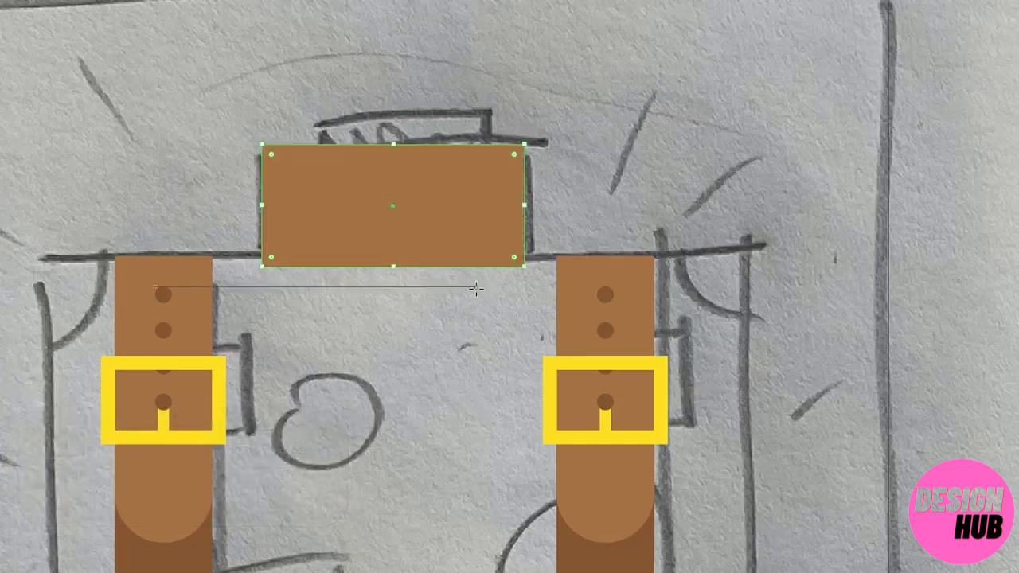
{"action": "key", "text": "i"}
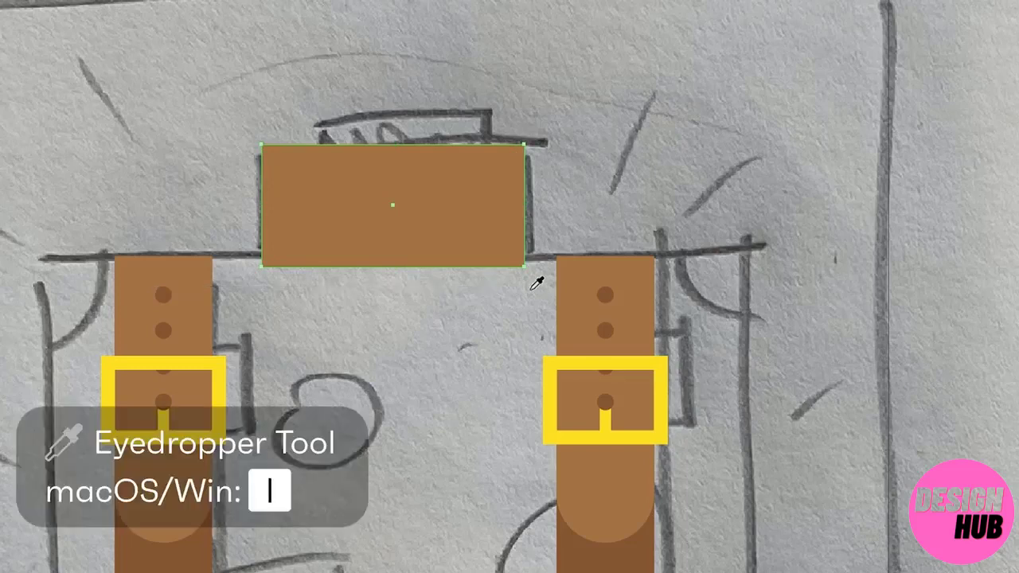
{"action": "left_click", "coordinate": [551, 365]}
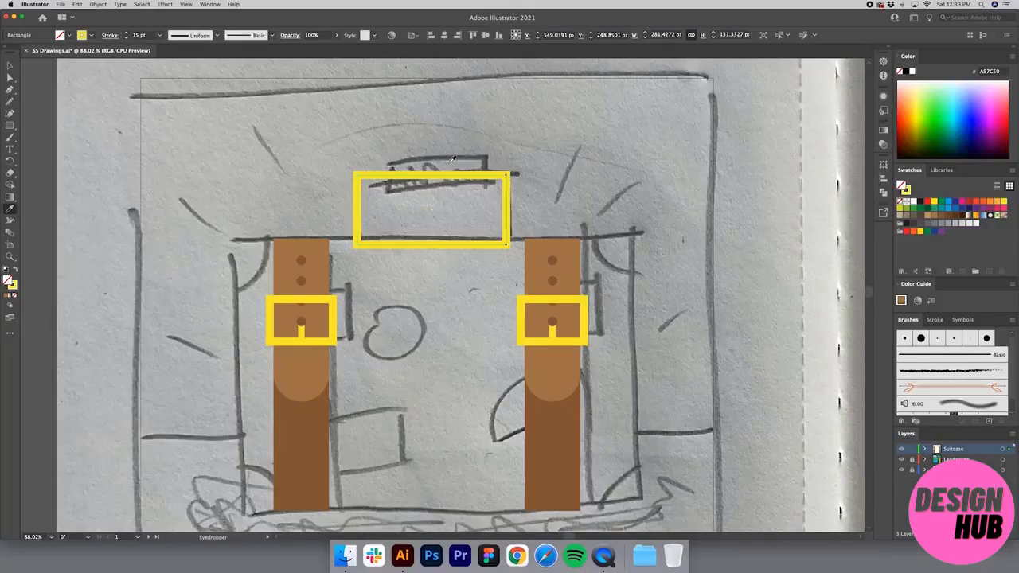
Delete only the bottom edge of the yellow handle rectangle, leaving its path open, and deselect it.
{"action": "key", "text": "a"}
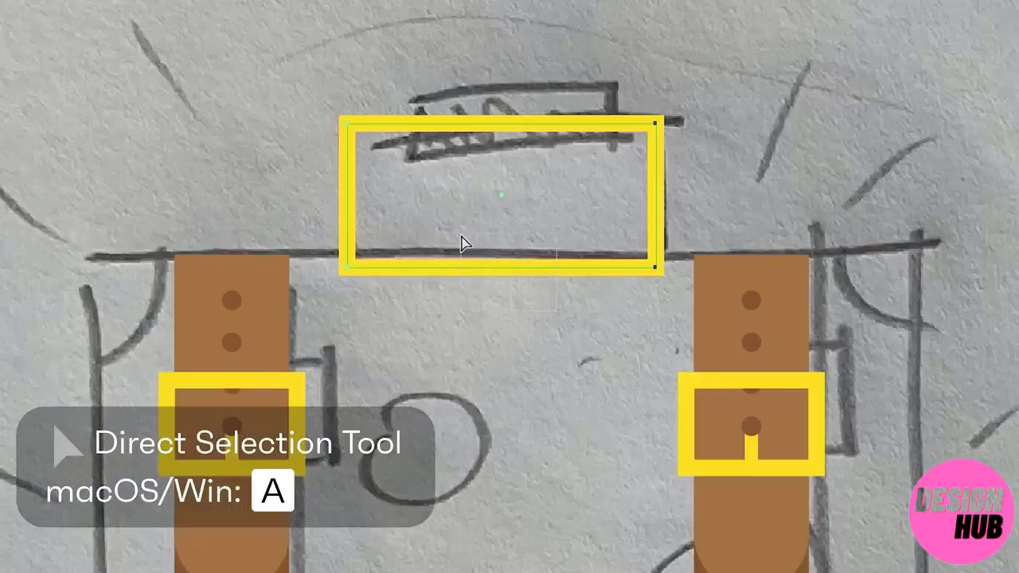
{"action": "key", "text": "Delete"}
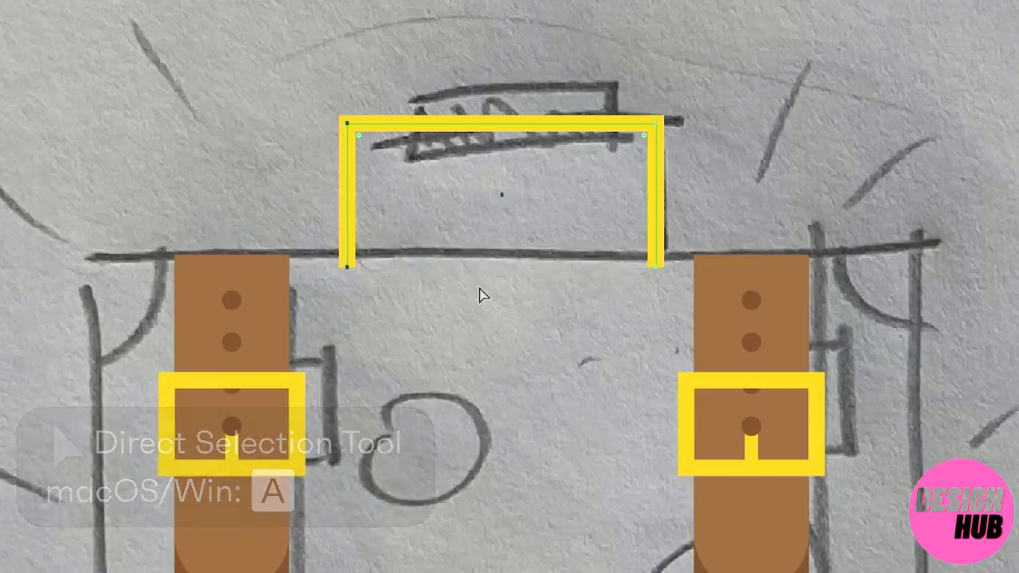
{"action": "left_click", "coordinate": [535, 232]}
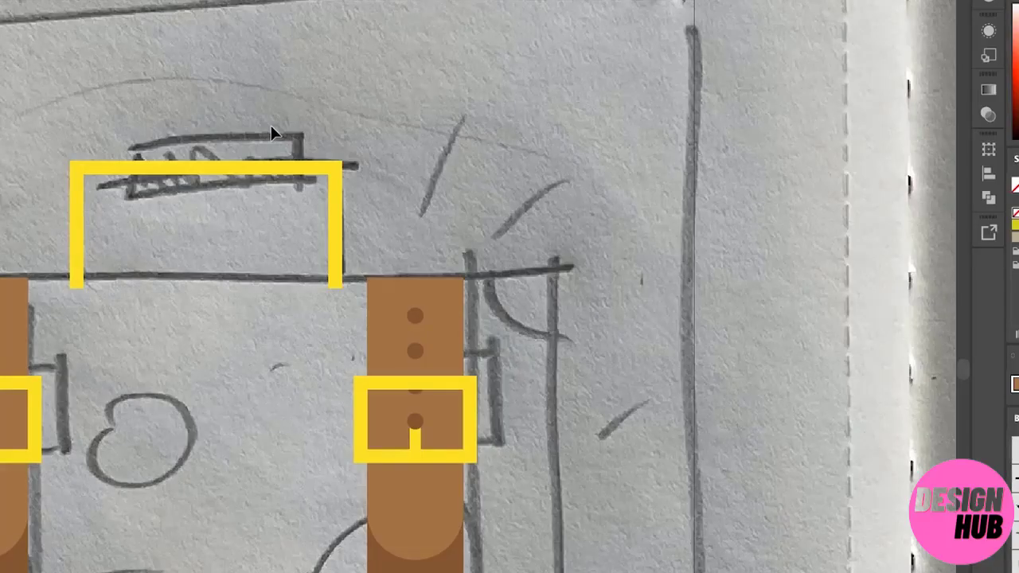
Centre the yellow handle outline horizontally on the artboard and deselect it.
{"action": "left_click", "coordinate": [197, 174]}
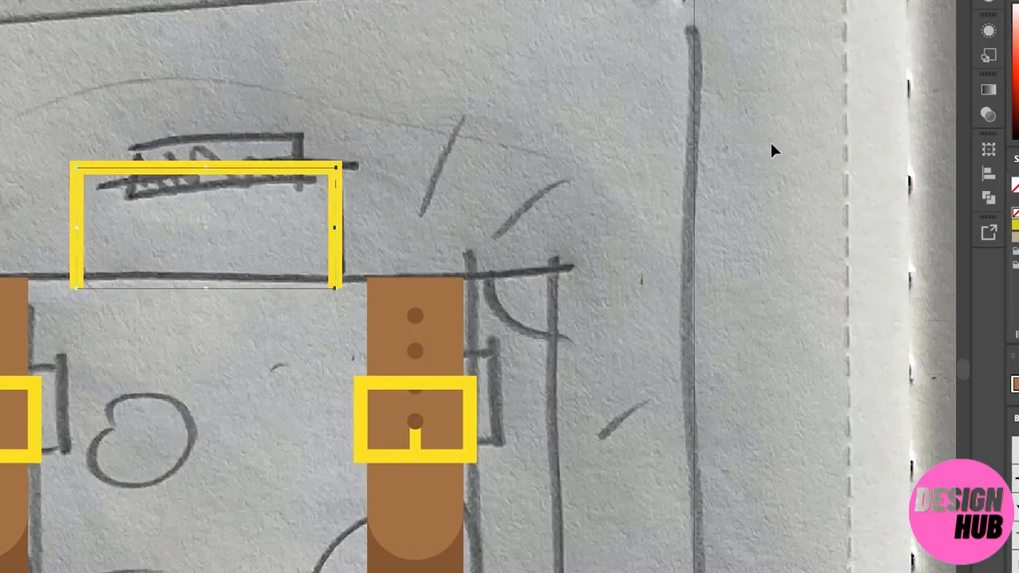
{"action": "left_click", "coordinate": [988, 175]}
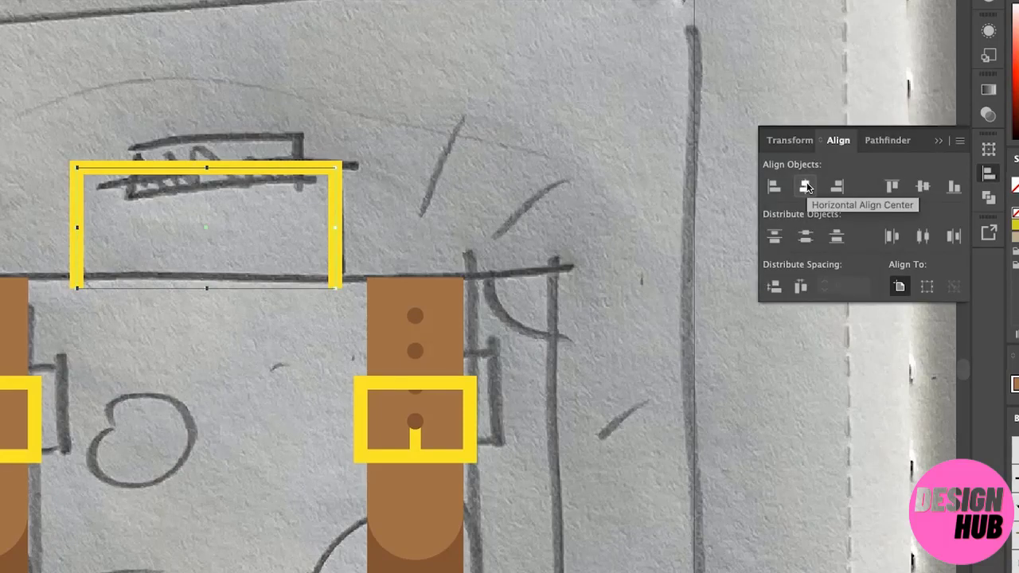
{"action": "left_click", "coordinate": [899, 288]}
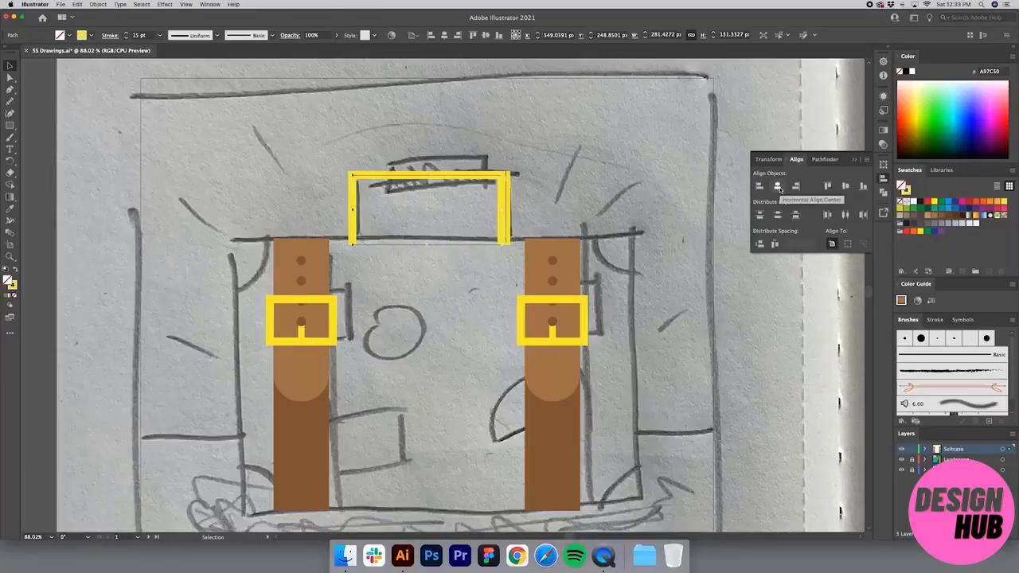
{"action": "left_click", "coordinate": [778, 187]}
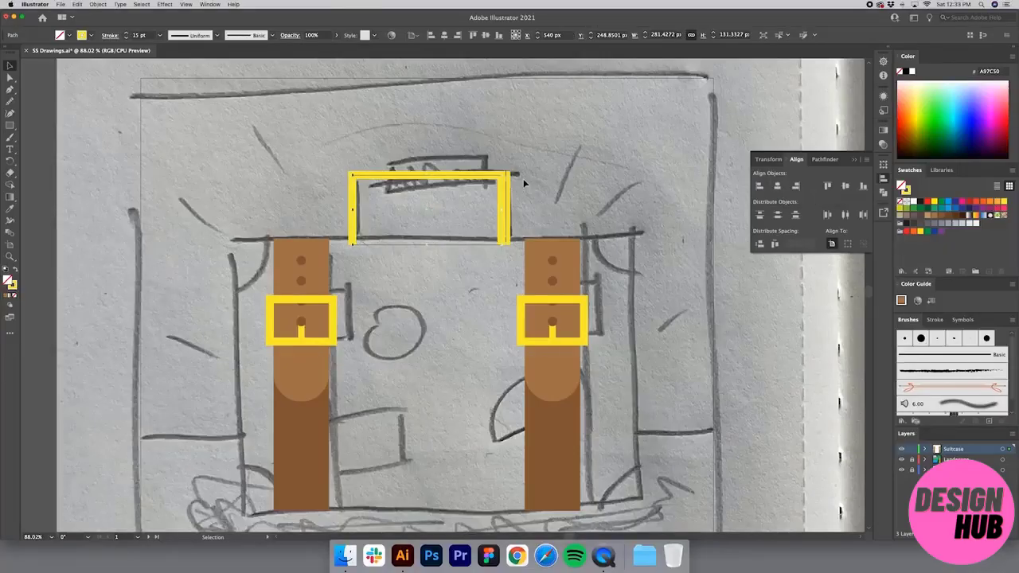
{"action": "left_click", "coordinate": [523, 182]}
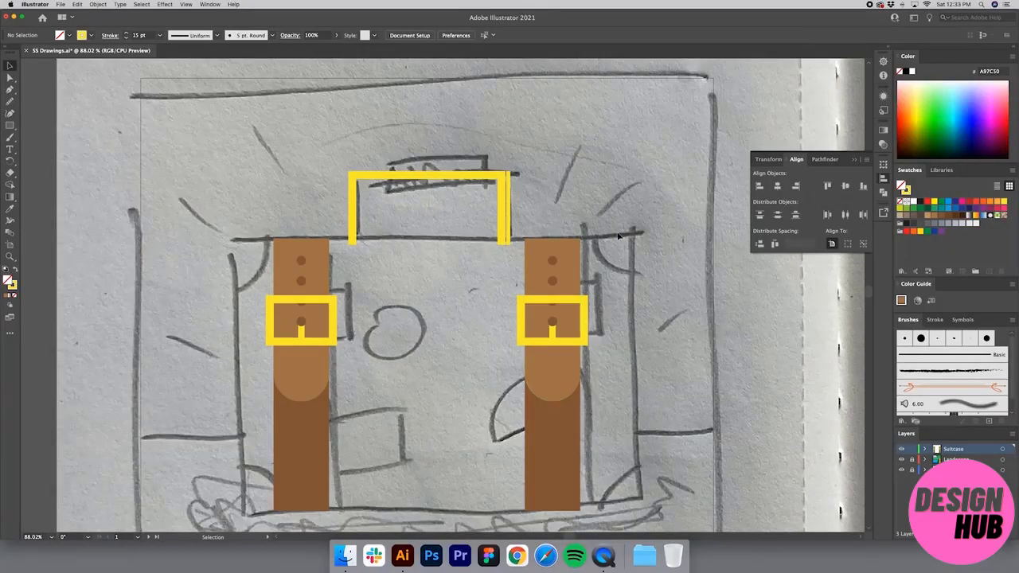
Inspect the yellow handle outline against the sketch up close.
{"action": "key", "text": "z"}
{"action": "left_click_drag", "start_coordinate": [600, 315], "coordinate": [293, 119]}
{"action": "left_click", "coordinate": [446, 274], "text": "alt"}
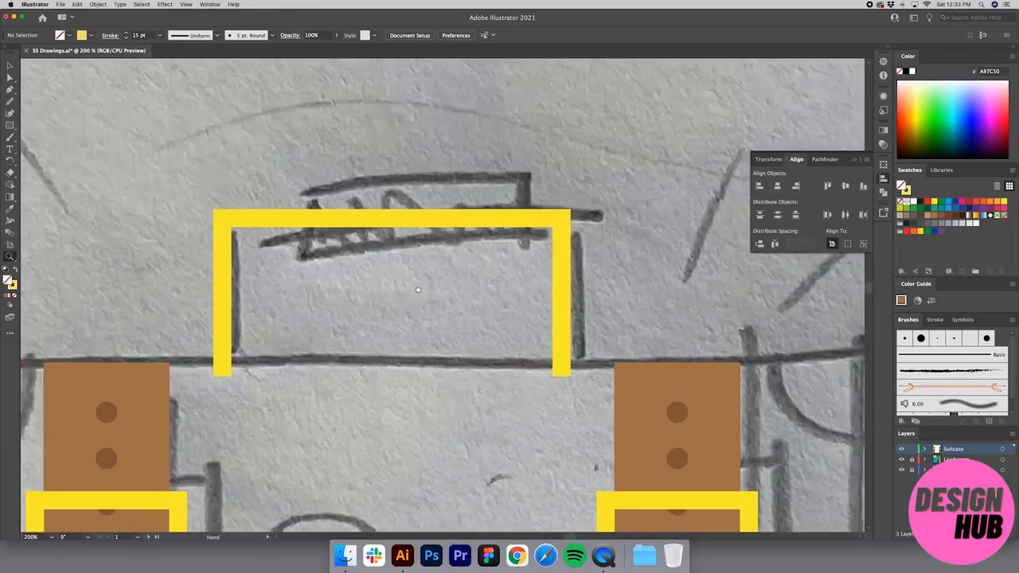
{"action": "scroll", "coordinate": [450, 280], "scroll_direction": "left", "scroll_amount": 1}
{"action": "left_click", "coordinate": [460, 279]}
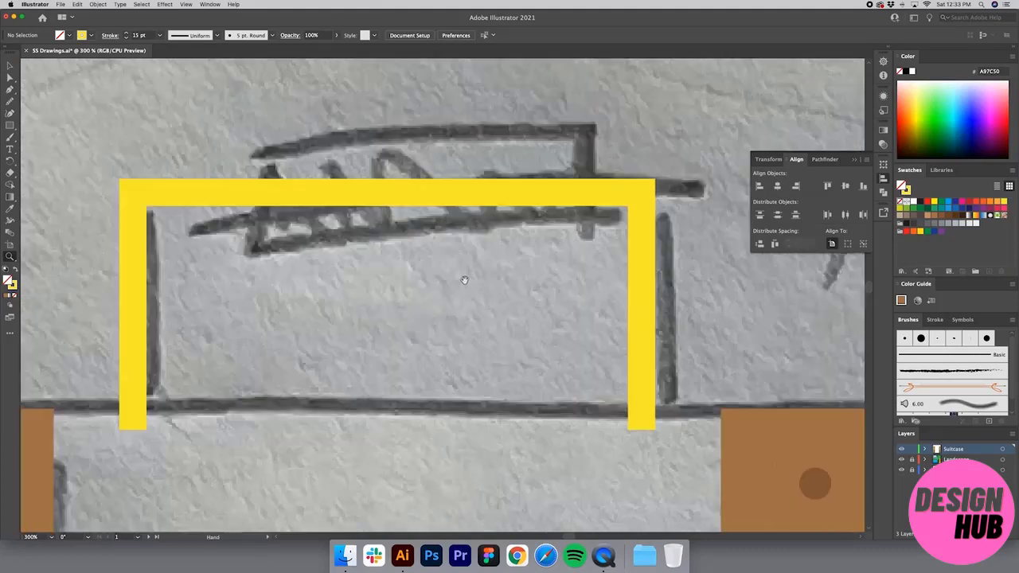
{"action": "key", "text": "super+1"}
{"action": "key", "text": "v"}
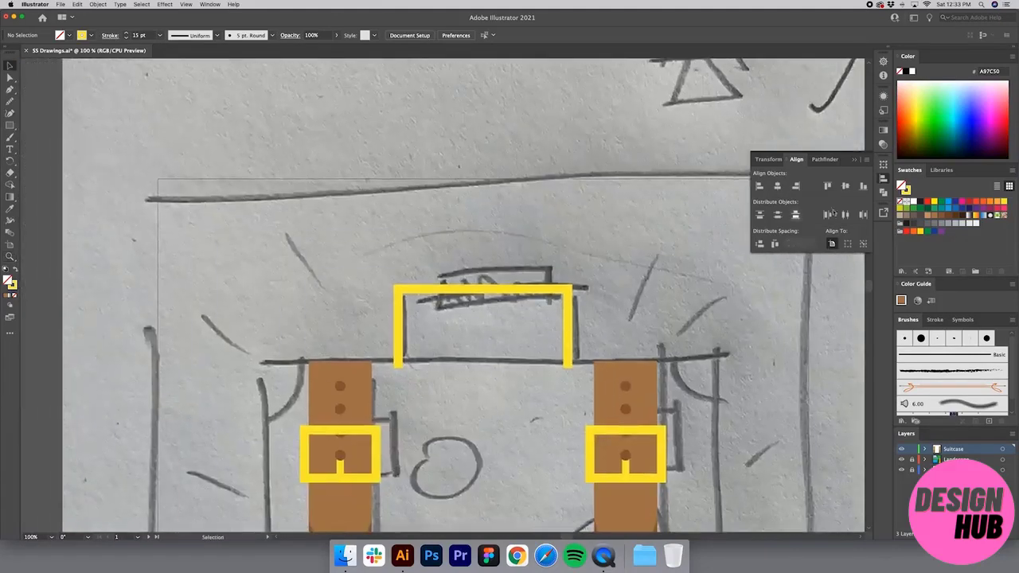
{"action": "left_click", "coordinate": [854, 160]}
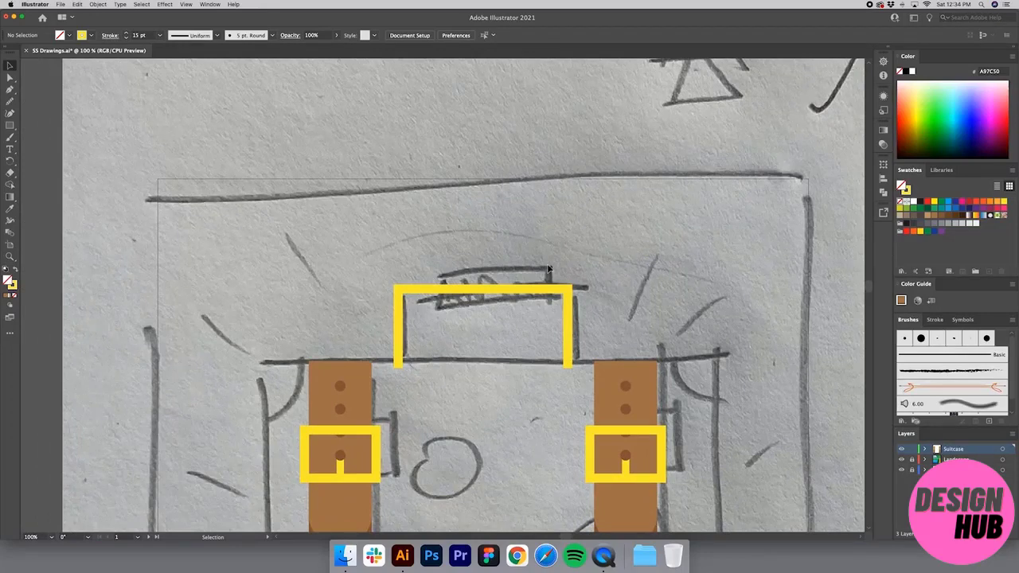
Draw a grip rectangle about 222 by 75 px centred on the handle's upper bar and give it the strap's light brown fill.
{"action": "key", "text": "m"}
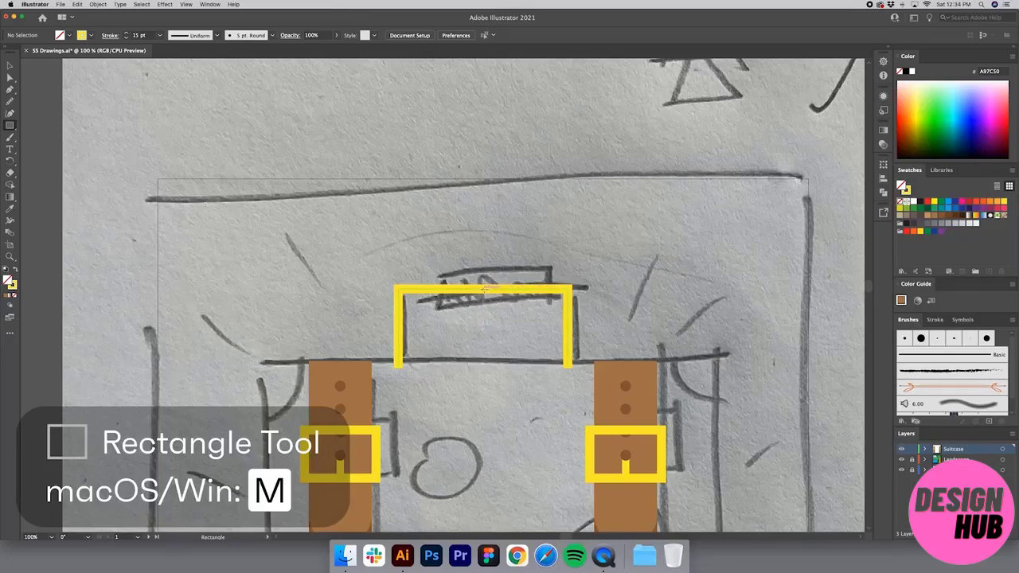
{"action": "left_click_drag", "start_coordinate": [483, 290], "coordinate": [513, 306]}
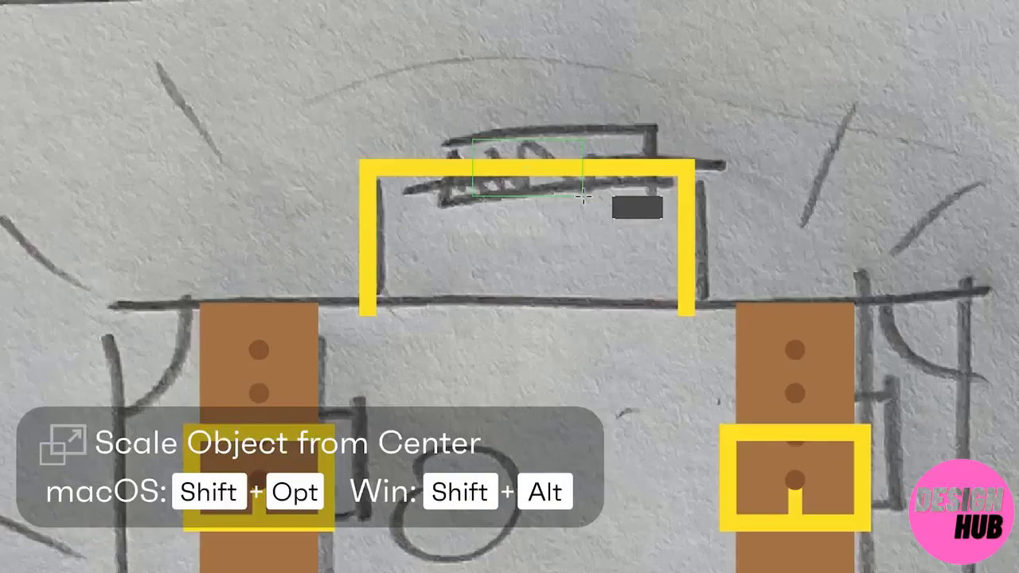
{"action": "left_click_drag", "start_coordinate": [583, 196], "coordinate": [654, 211]}
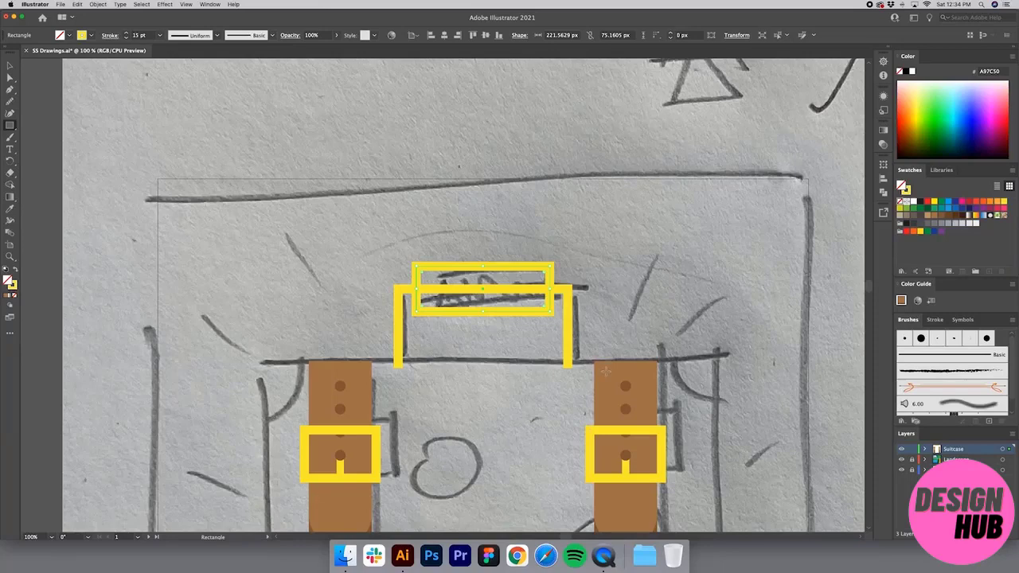
{"action": "key", "text": "i"}
{"action": "left_click", "coordinate": [609, 368]}
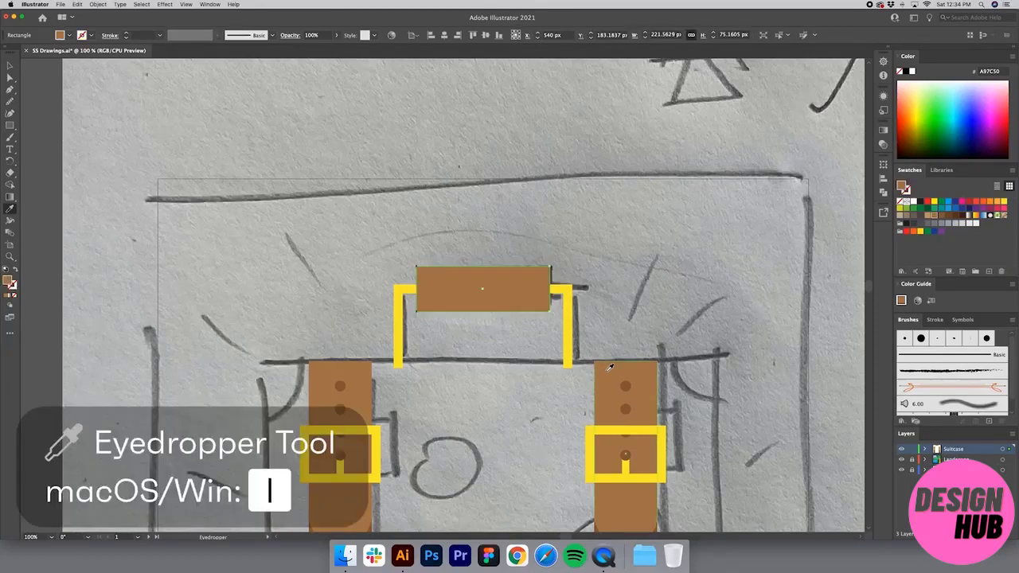
{"action": "key", "text": "v"}
{"action": "left_click", "coordinate": [465, 337]}
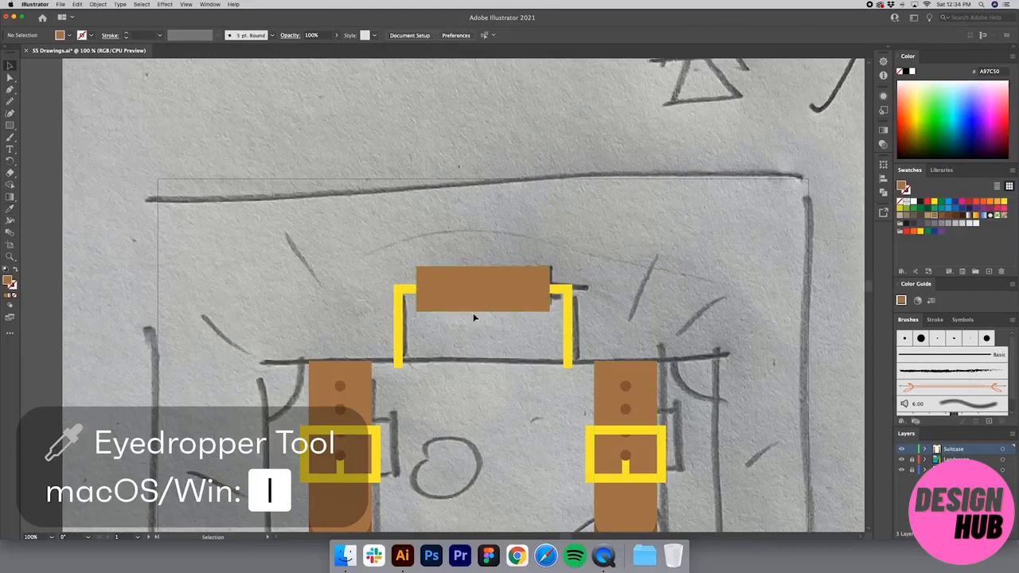
Draw a circle about 109 px wide over the sketch's round sticker between the straps, with a light green fill and no stroke.
{"action": "key", "text": "z"}
{"action": "left_click", "coordinate": [492, 389], "text": "alt"}
{"action": "scroll", "coordinate": [454, 356], "scroll_direction": "left", "scroll_amount": 2}
{"action": "key", "text": "v"}
{"action": "left_click", "coordinate": [533, 261]}
{"action": "left_click", "coordinate": [616, 329]}
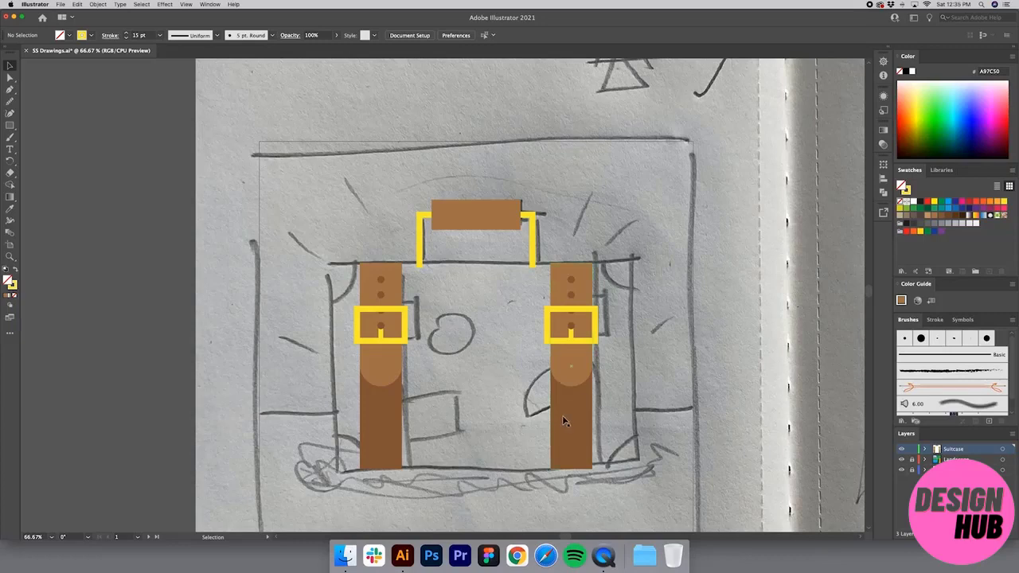
{"action": "key", "text": "l"}
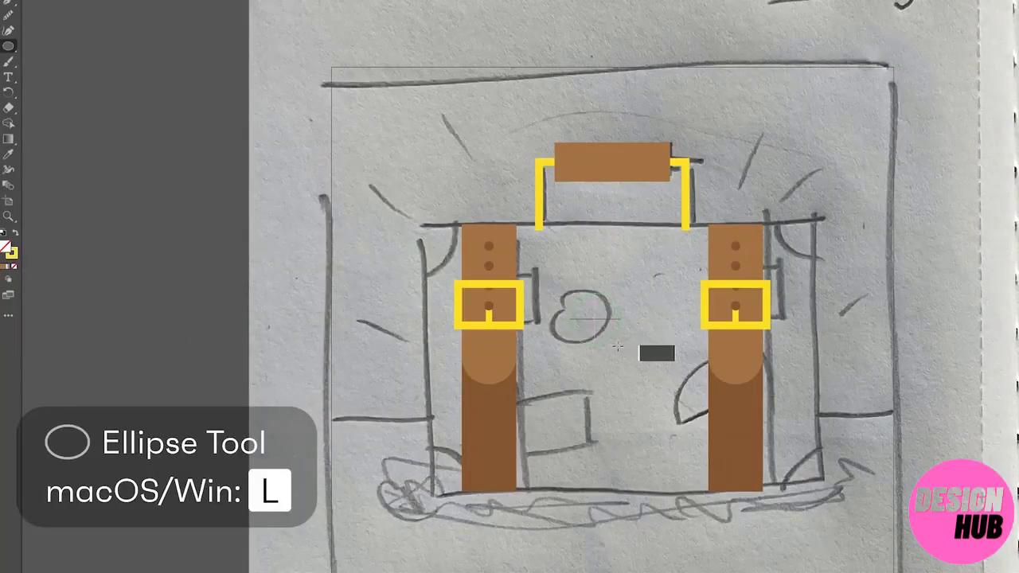
{"action": "left_click_drag", "start_coordinate": [623, 349], "coordinate": [564, 288]}
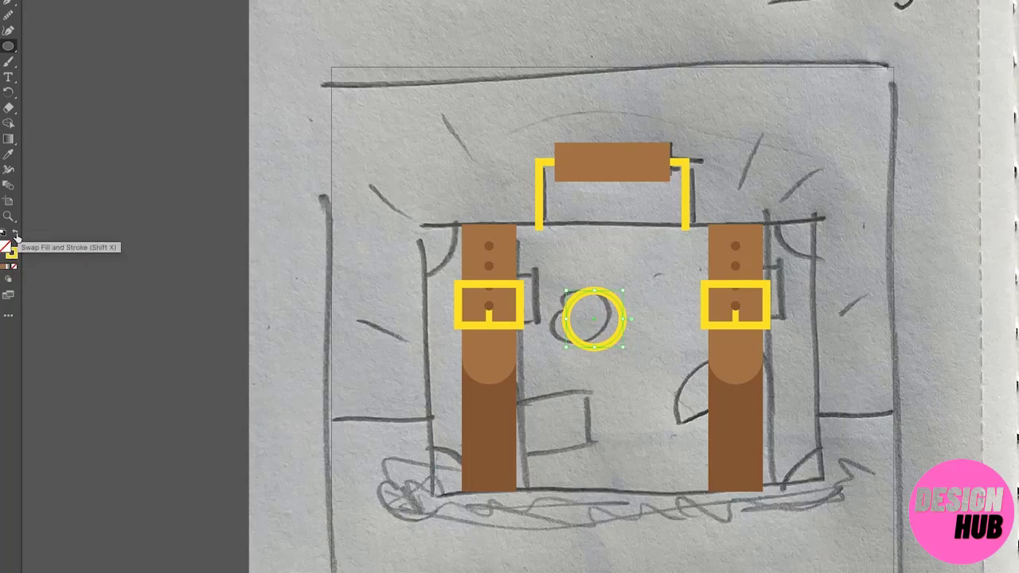
{"action": "left_click", "coordinate": [16, 234]}
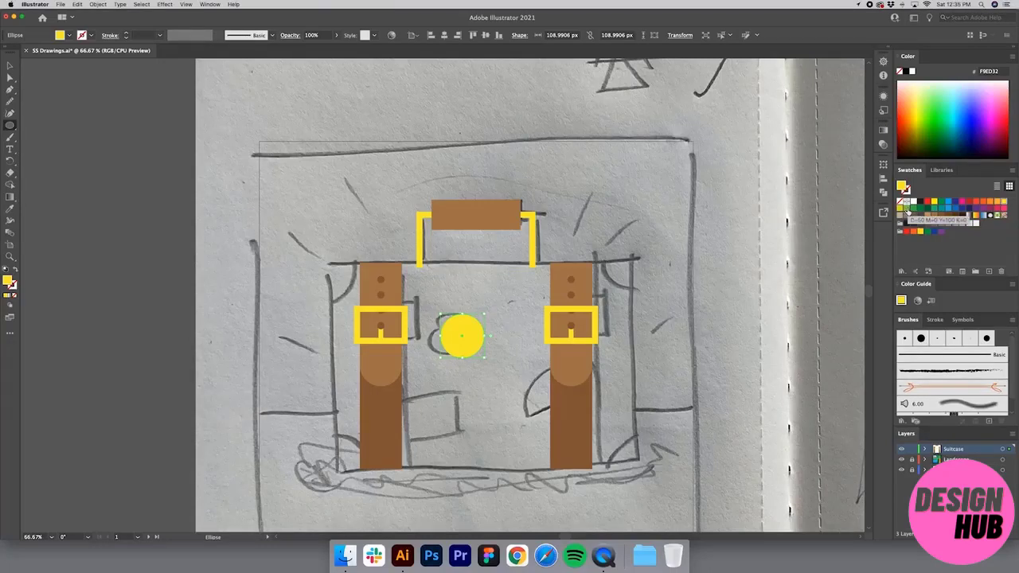
{"action": "left_click", "coordinate": [907, 209]}
{"action": "key", "text": "v"}
{"action": "left_click", "coordinate": [485, 367]}
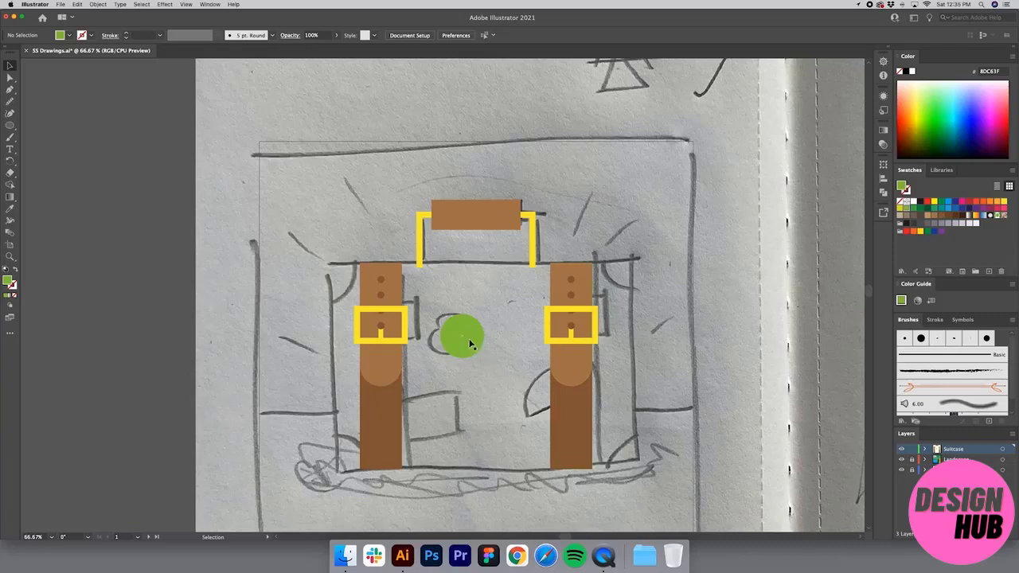
Duplicate the green circle down beside the sketched half-round sticker at the right strap and enlarge the copy proportionally.
{"action": "left_click_drag", "start_coordinate": [466, 342], "coordinate": [508, 412]}
{"action": "key", "text": "super+minus"}
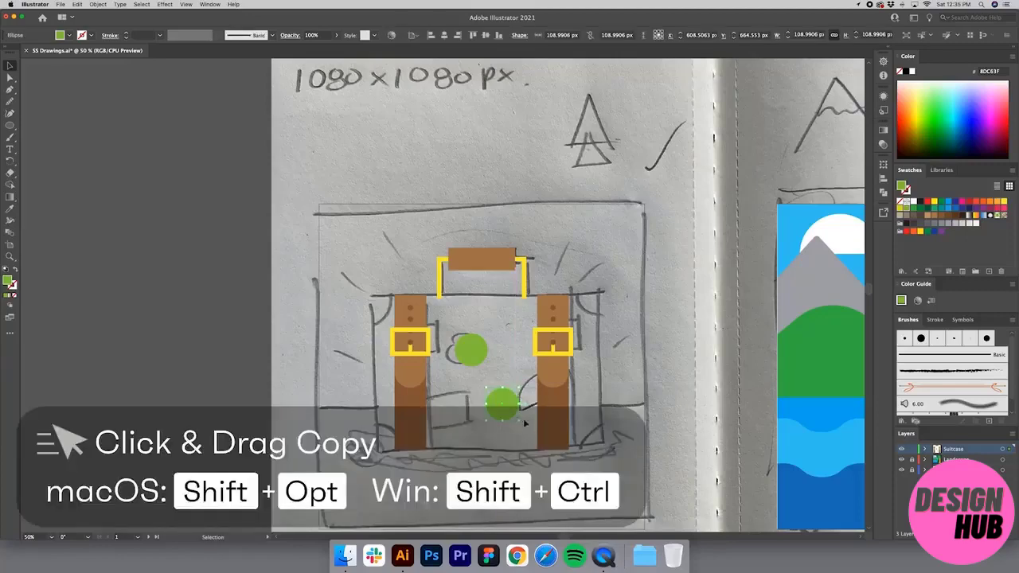
{"action": "key", "text": "z"}
{"action": "left_click_drag", "start_coordinate": [556, 457], "coordinate": [446, 336]}
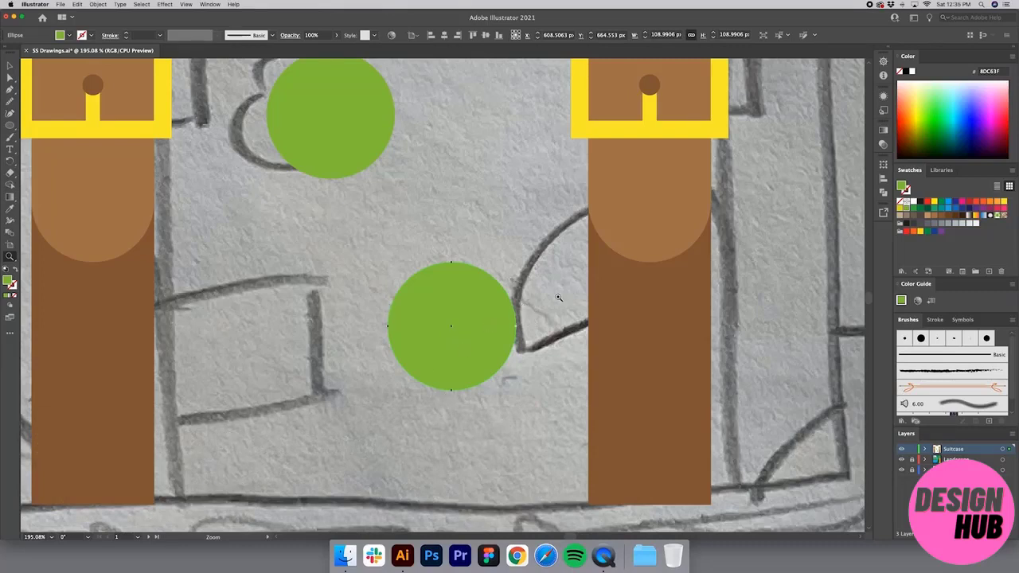
{"action": "key", "text": "v"}
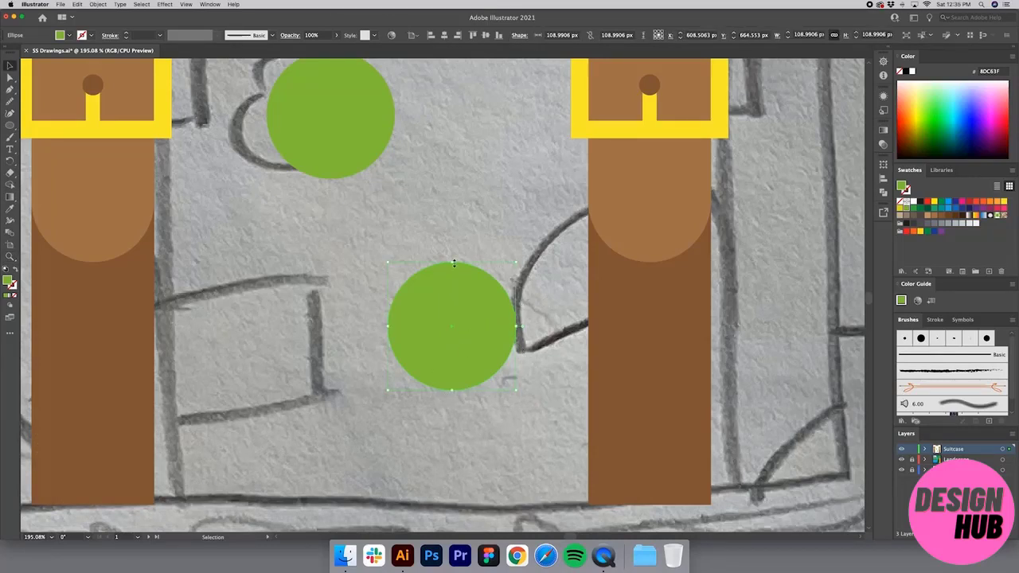
{"action": "left_click_drag", "start_coordinate": [454, 263], "coordinate": [453, 241]}
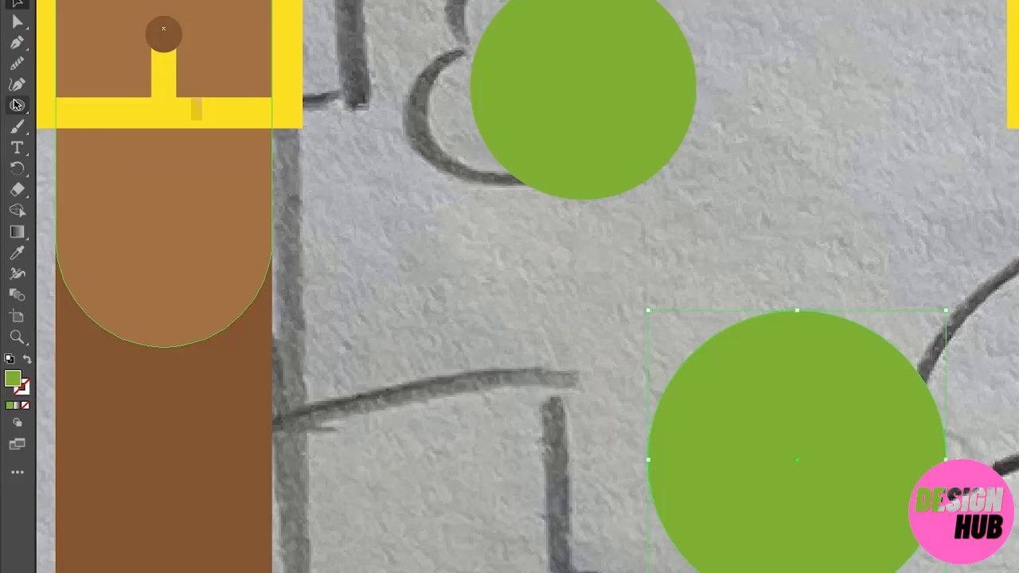
Create a 10-point star at the centre of the lower green circle with Radius 1 of 30 px and Radius 2 of 50 px.
{"action": "left_click", "coordinate": [10, 125]}
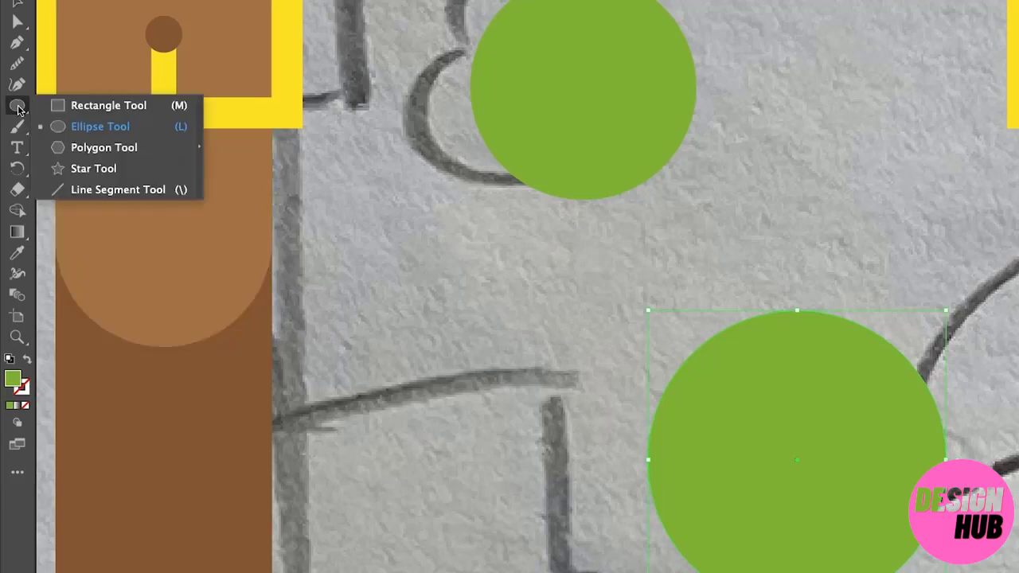
{"action": "left_click", "coordinate": [121, 165]}
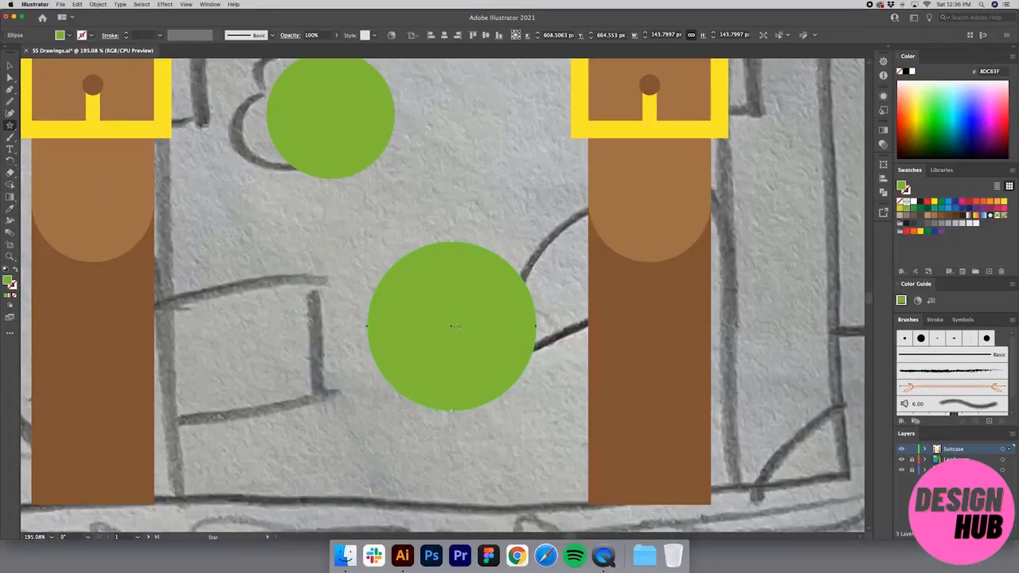
{"action": "left_click", "coordinate": [451, 325]}
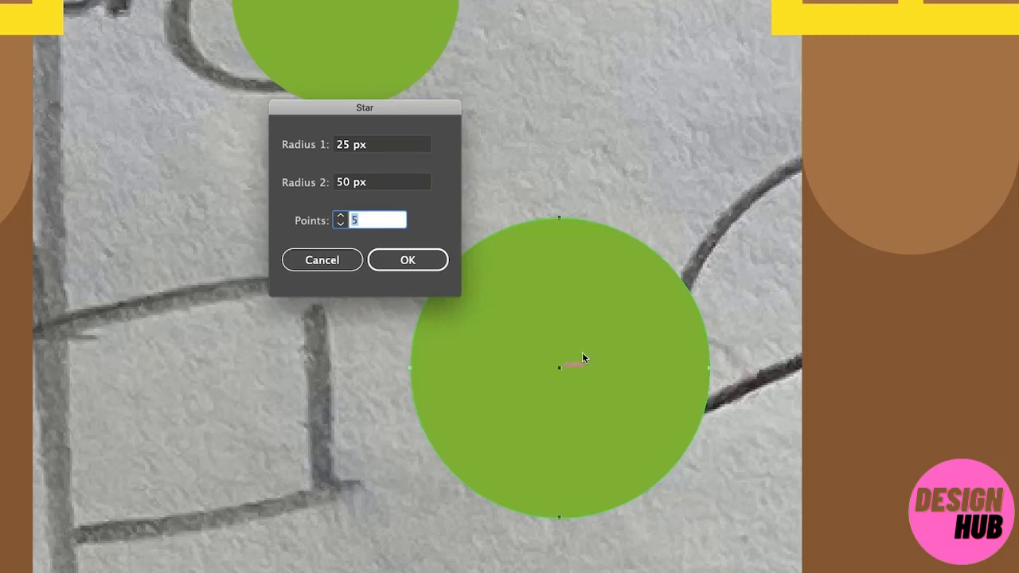
{"action": "left_click", "coordinate": [341, 217]}
{"action": "left_click", "coordinate": [341, 217]}
{"action": "left_click", "coordinate": [376, 148]}
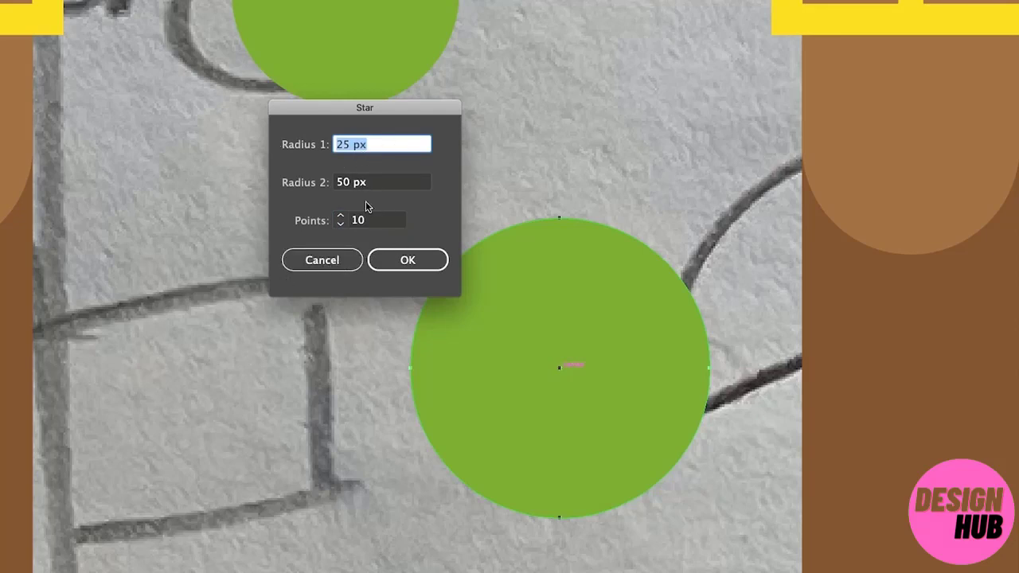
{"action": "type", "text": "30"}
{"action": "left_click", "coordinate": [408, 262]}
Enlarge the star proportionally from its centre to about 128 px wide and fill it with yellow FFF200.
{"action": "key", "text": "v"}
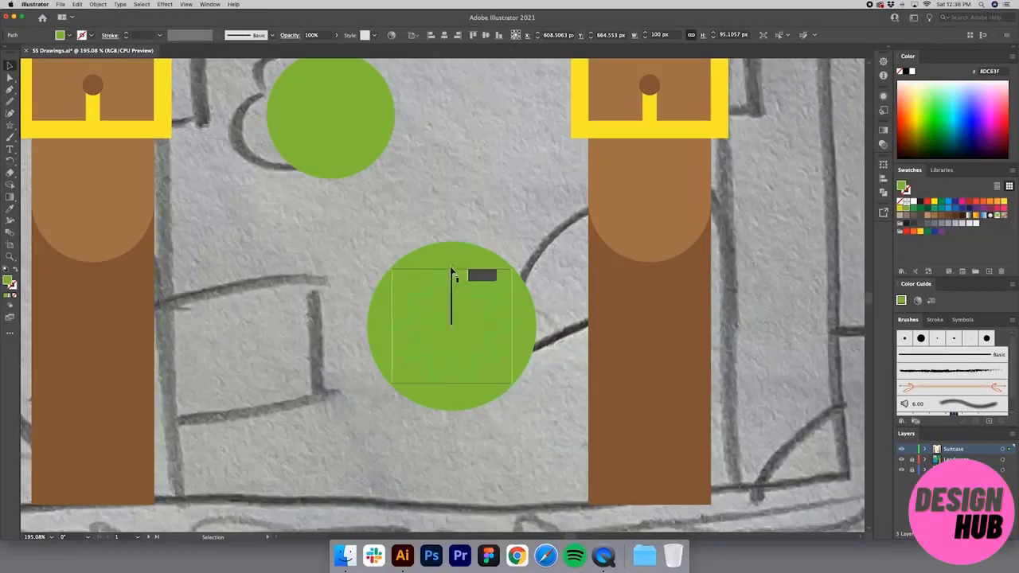
{"action": "left_click_drag", "start_coordinate": [450, 269], "coordinate": [451, 255]}
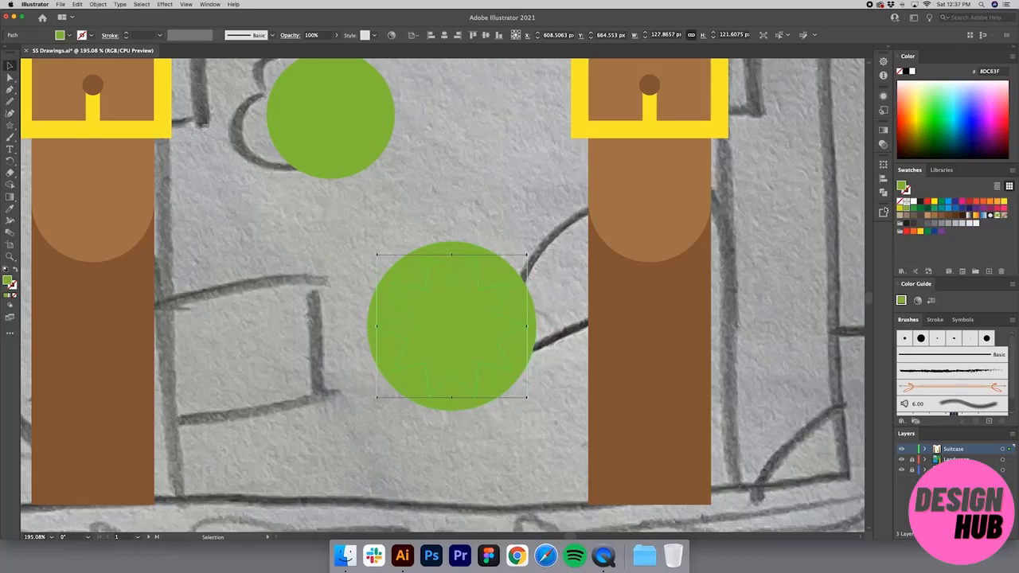
{"action": "left_click", "coordinate": [933, 204]}
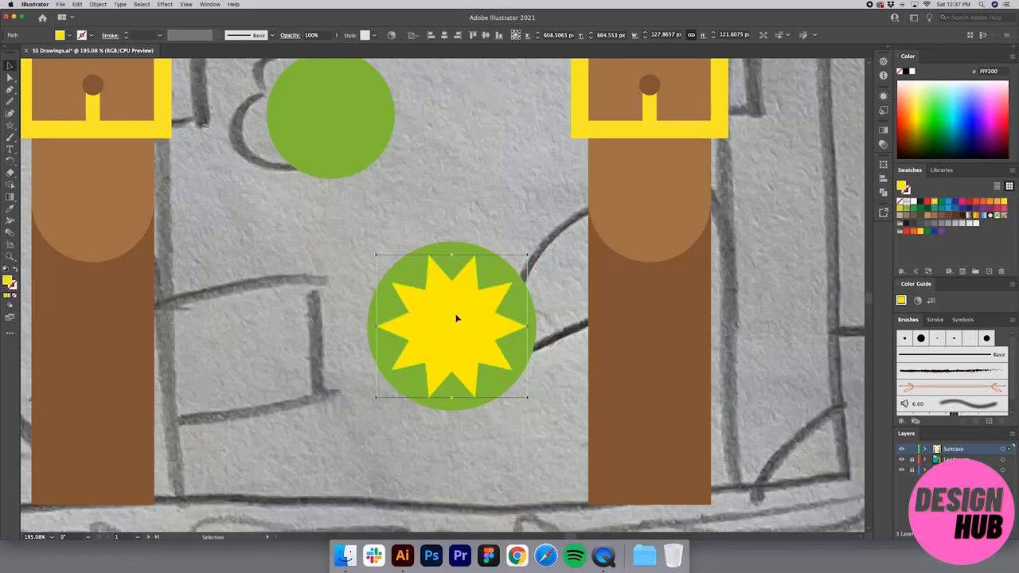
Isolate the yellow star and delete its lower anchor points, leaving a flat-bottomed half sun, and return to the Suitcase layer level.
{"action": "double_click", "coordinate": [456, 318]}
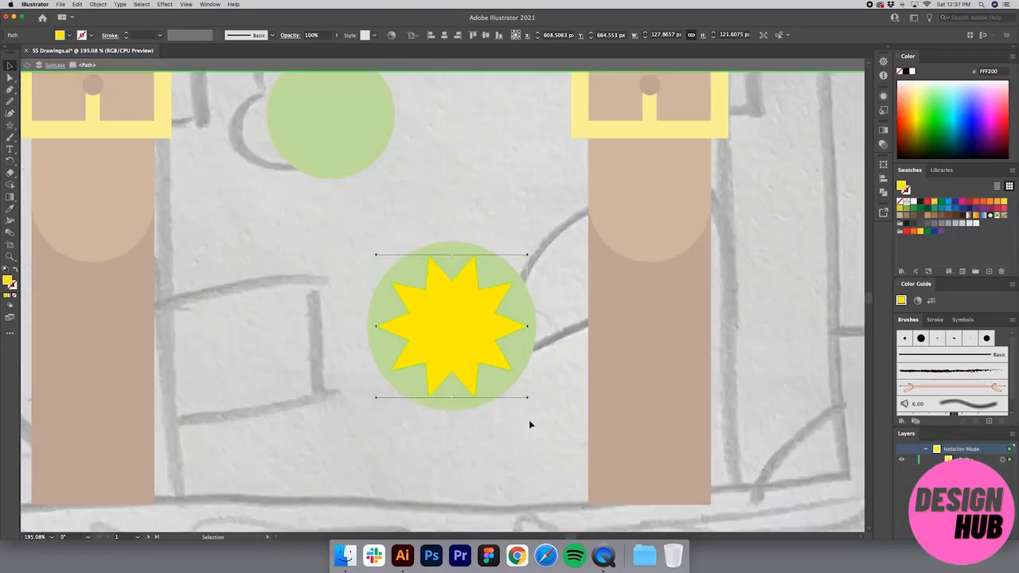
{"action": "key", "text": "a"}
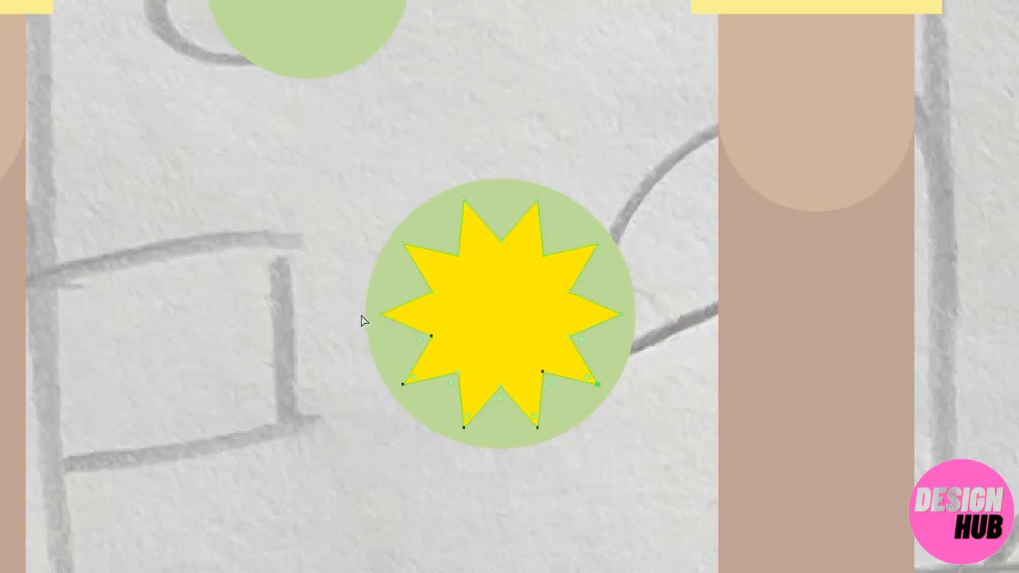
{"action": "key", "text": "Delete"}
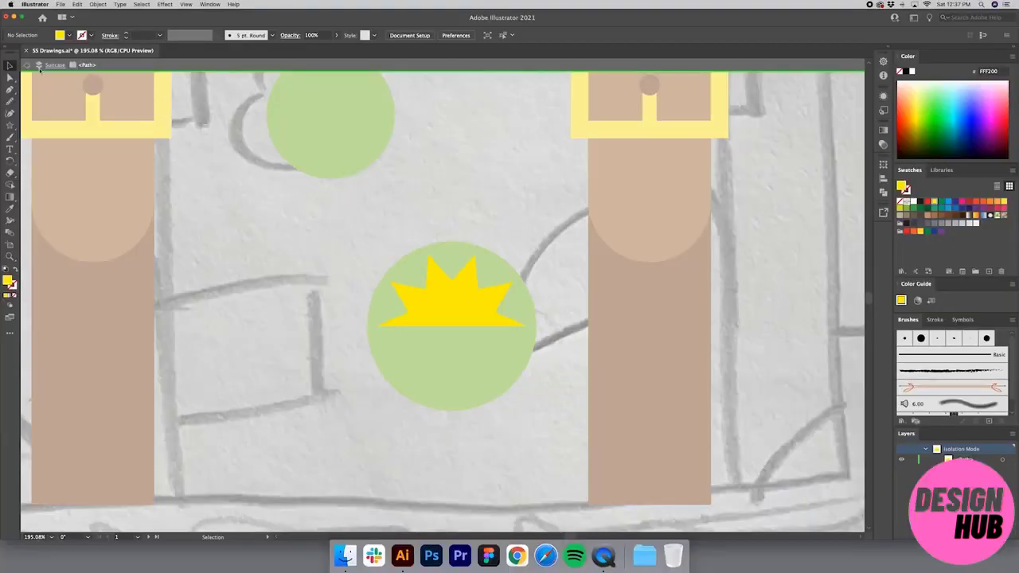
{"action": "left_click", "coordinate": [38, 65]}
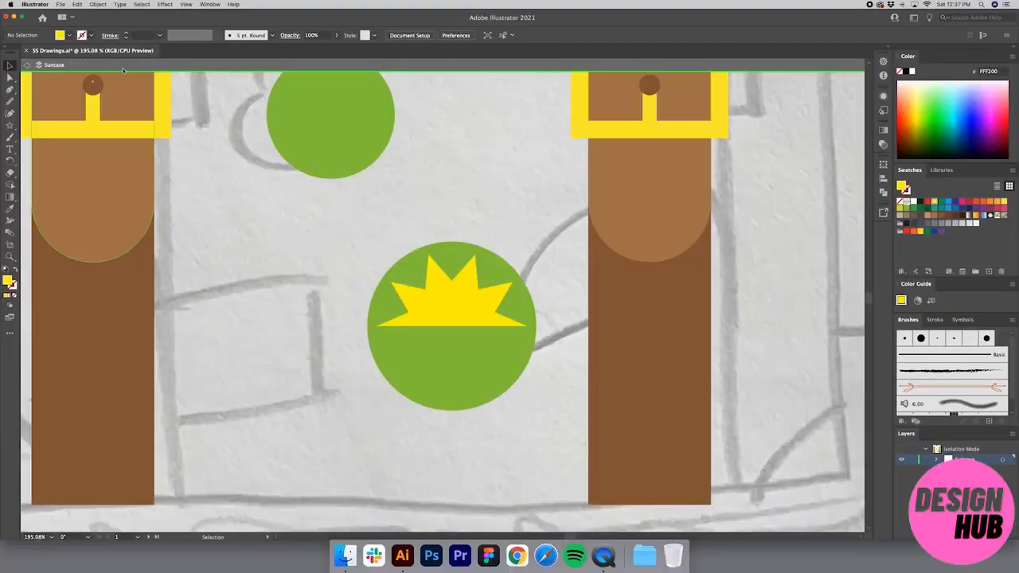
Isolate the green circle behind the sun and delete its bottom anchor point to make a half-circle, and leave isolation mode.
{"action": "left_click", "coordinate": [458, 360]}
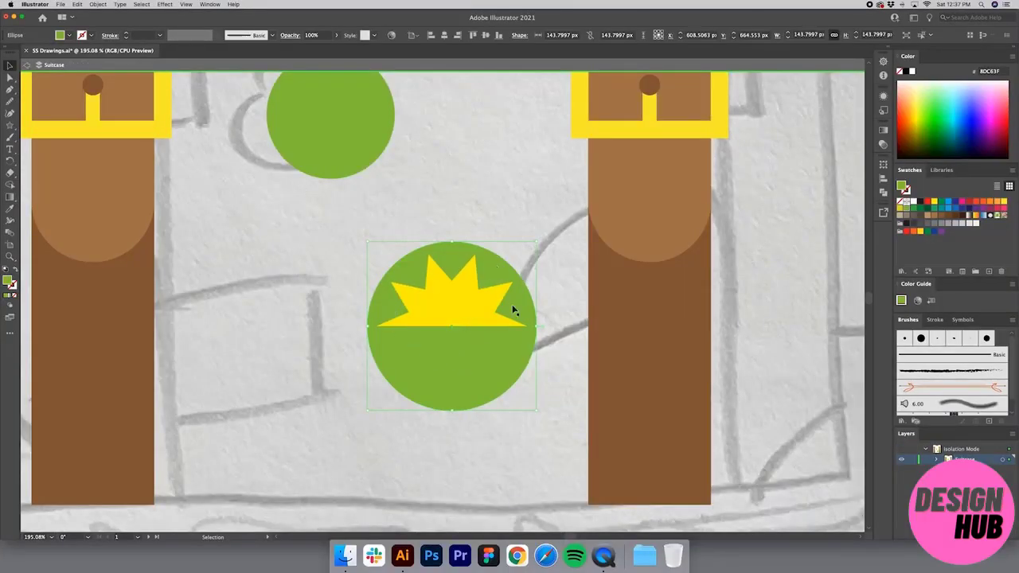
{"action": "double_click", "coordinate": [449, 356]}
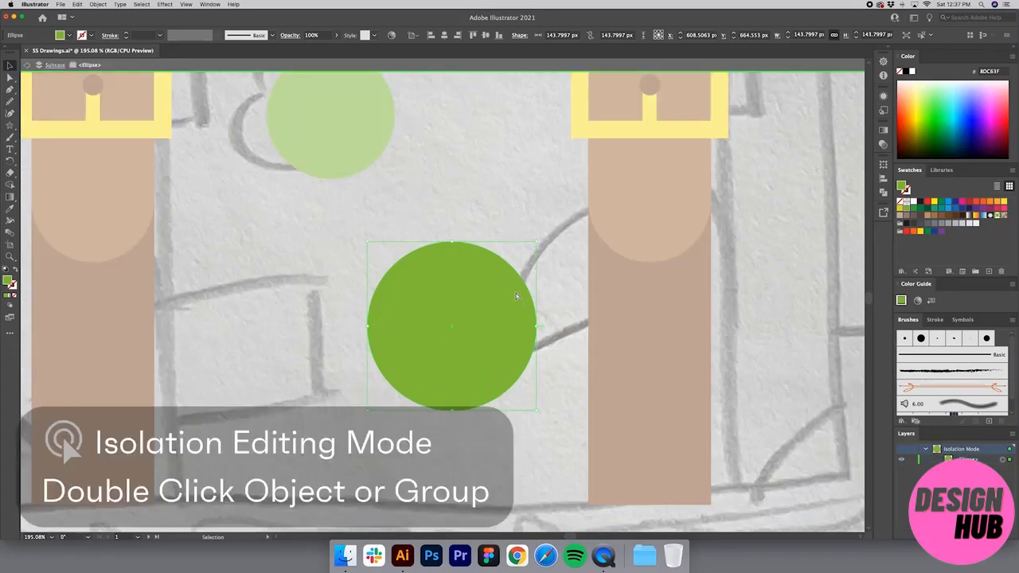
{"action": "key", "text": "a"}
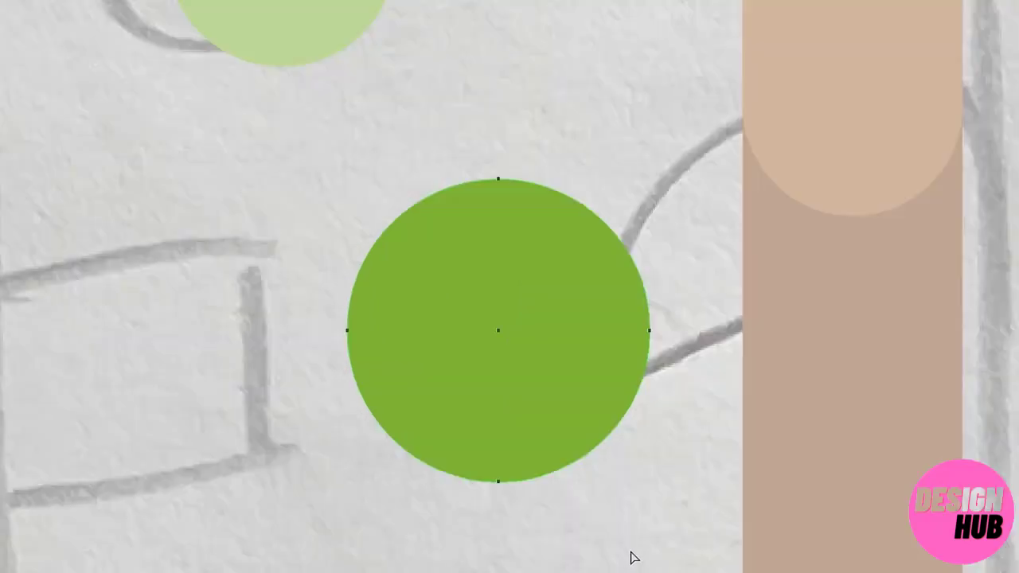
{"action": "left_click_drag", "start_coordinate": [524, 449], "coordinate": [366, 371]}
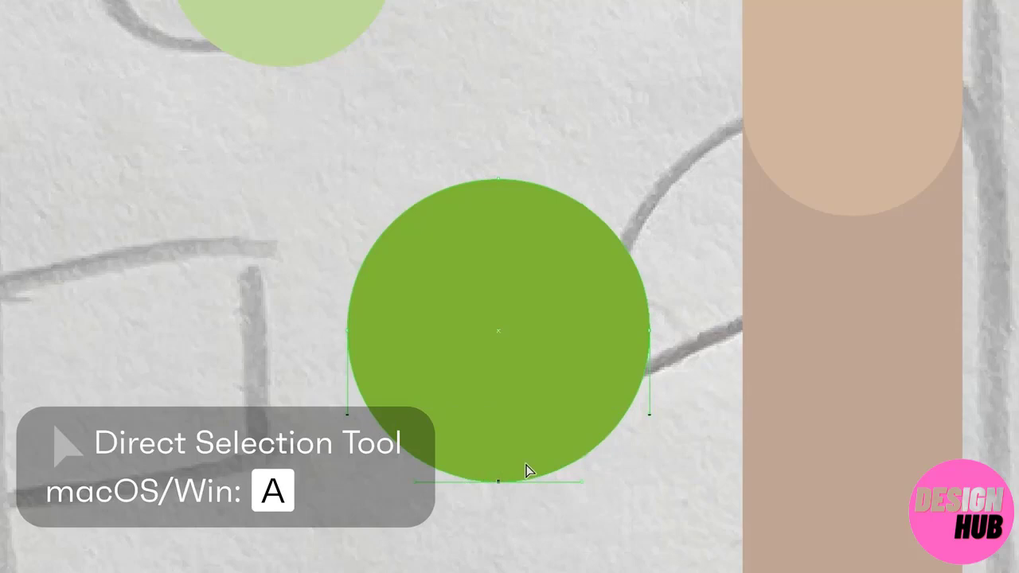
{"action": "key", "text": "Delete"}
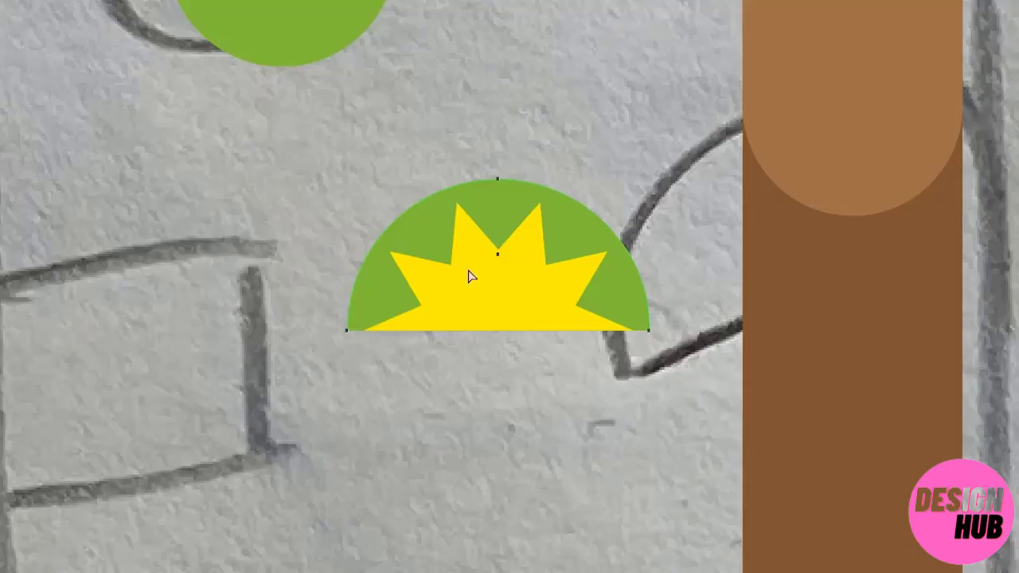
{"action": "left_click", "coordinate": [550, 416]}
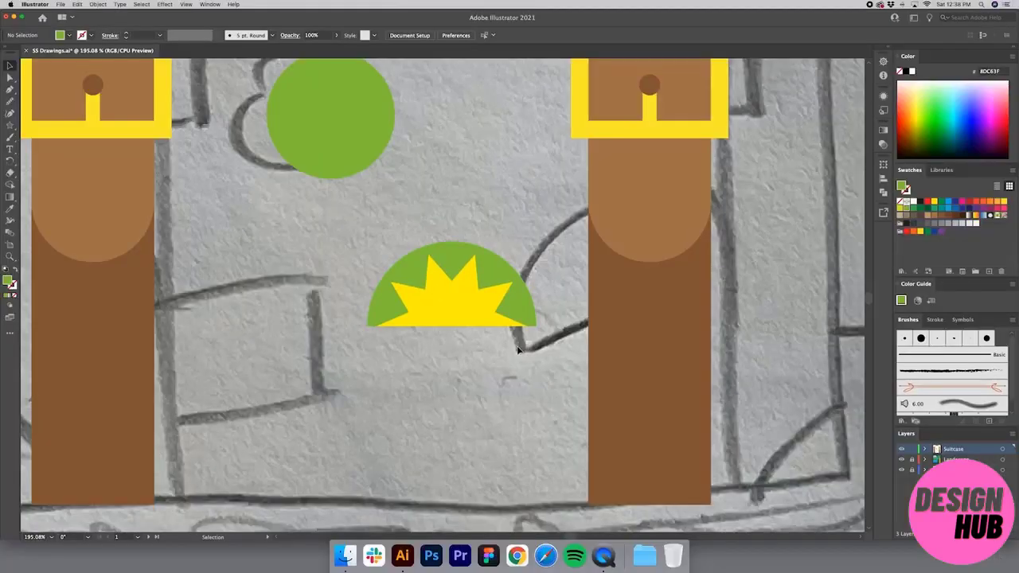
{"action": "left_click", "coordinate": [517, 325]}
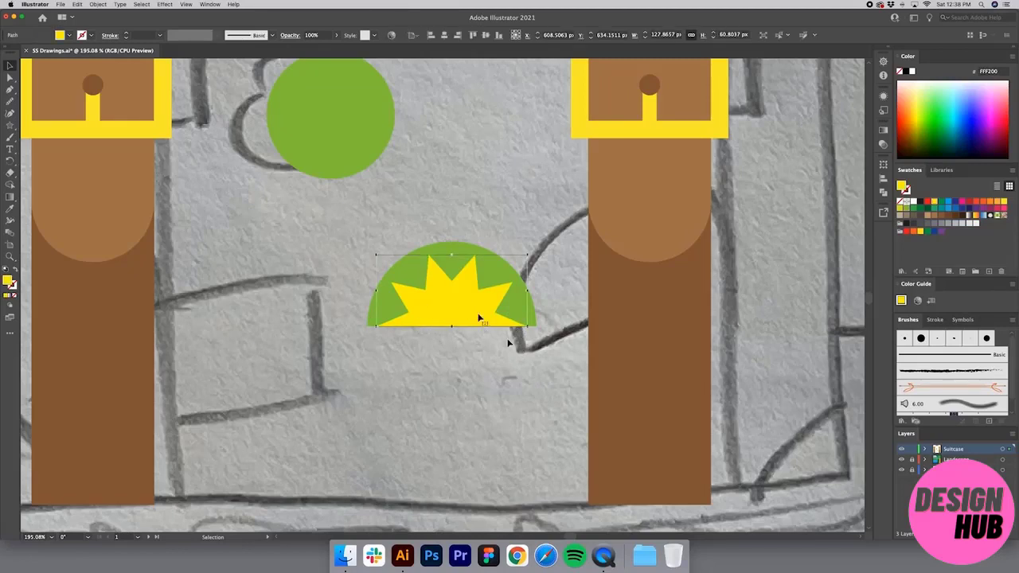
{"action": "left_click", "coordinate": [527, 359]}
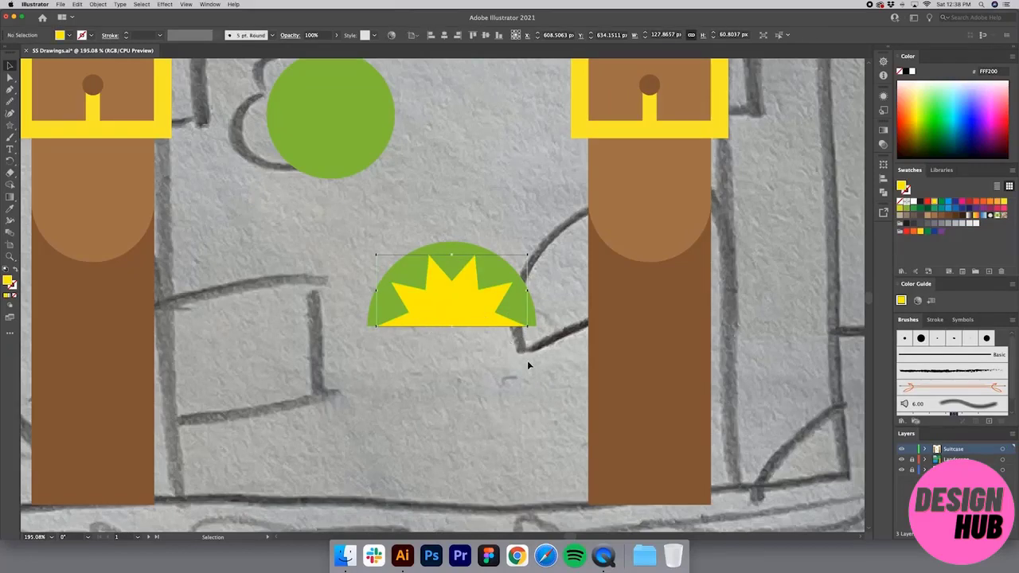
{"action": "left_click", "coordinate": [518, 307]}
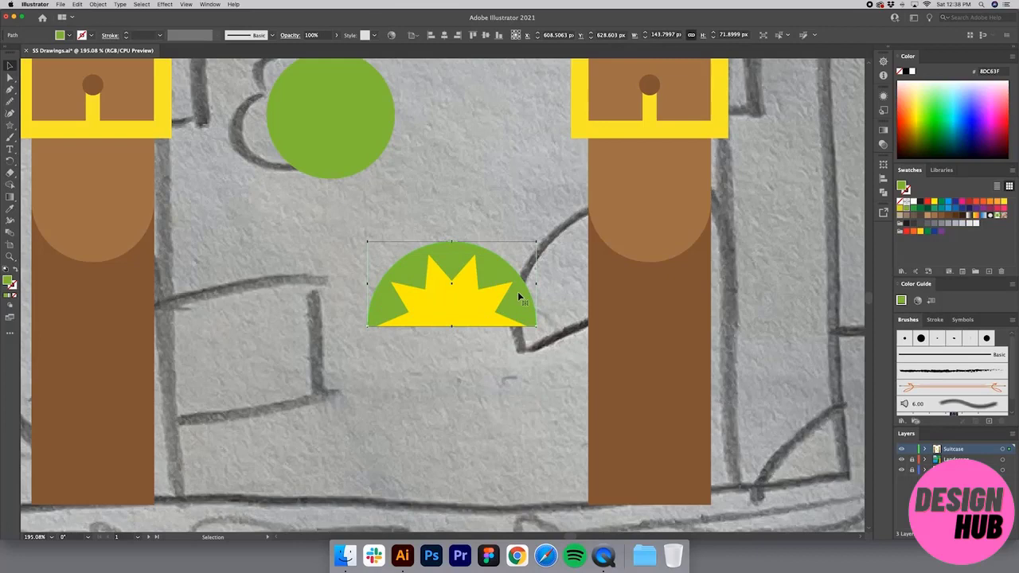
{"action": "key", "text": "a"}
{"action": "key", "text": "v"}
{"action": "left_click", "coordinate": [392, 387]}
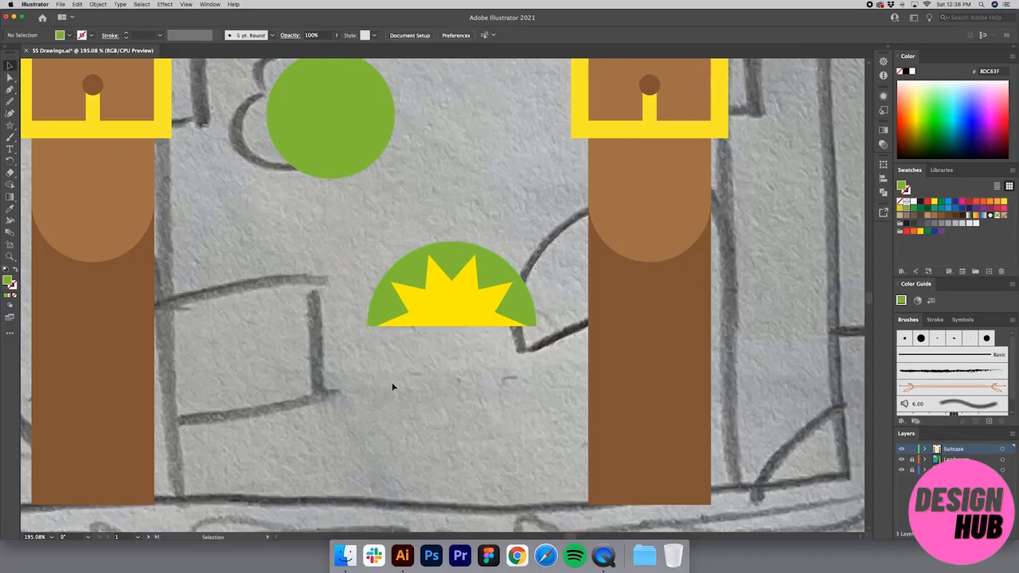
Paste a copy of the green half-circle in front, shrink it to about 61 px wide at the sun's base centre, and fill it orange.
{"action": "key", "text": "super+f"}
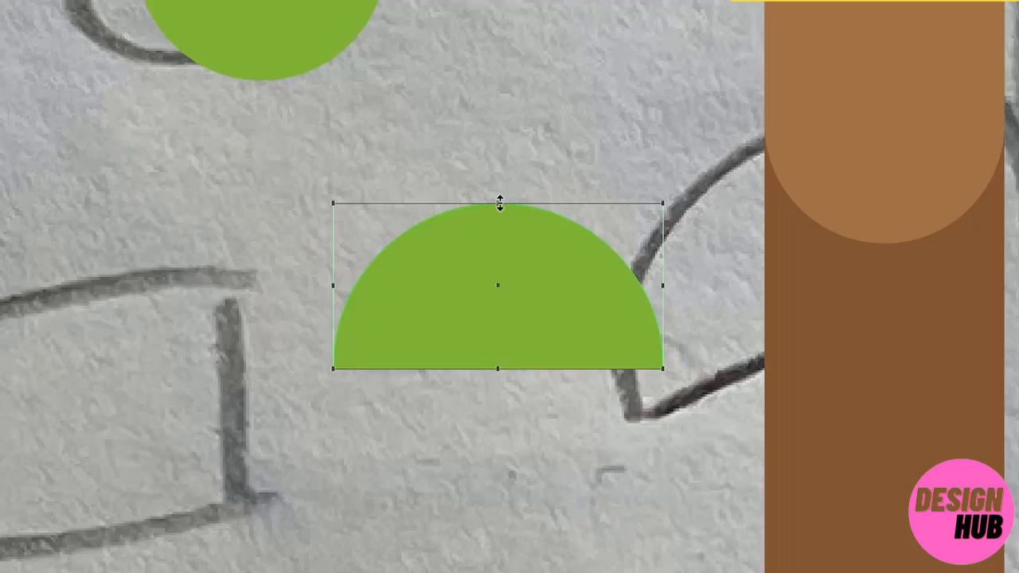
{"action": "left_click_drag", "start_coordinate": [499, 203], "coordinate": [502, 302]}
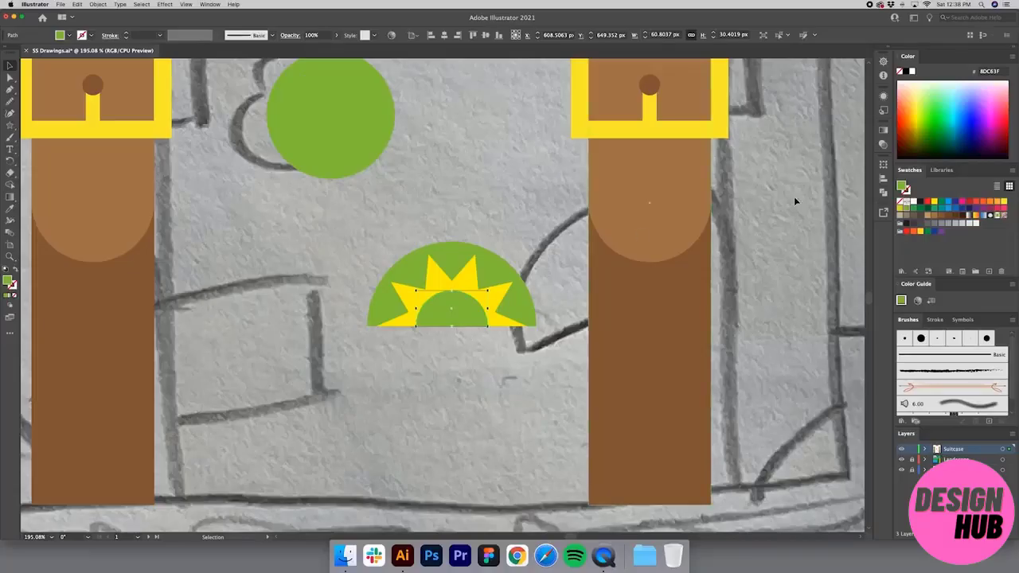
{"action": "left_click", "coordinate": [990, 202]}
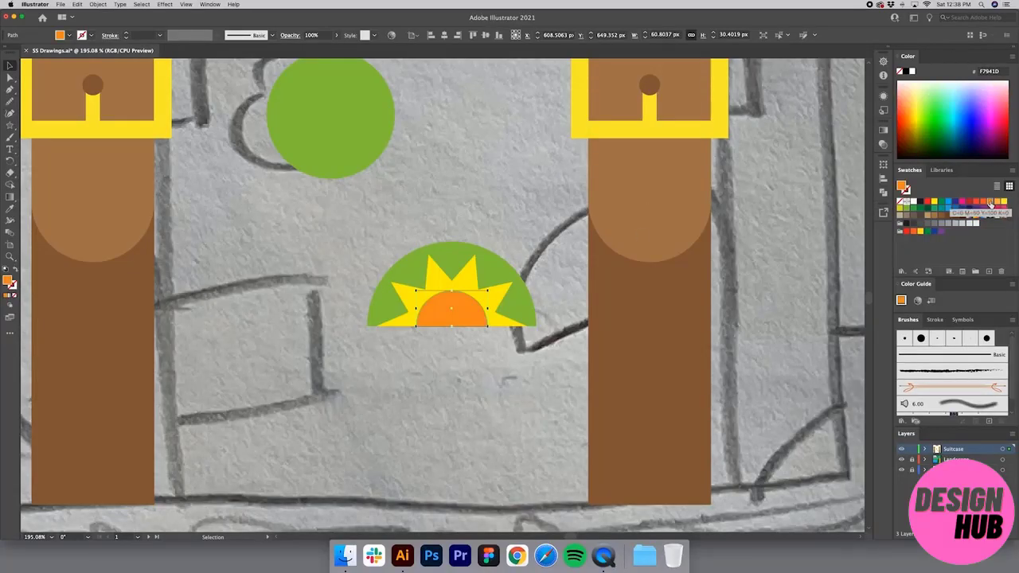
Change the large outer half-circle's fill from green to light blue 00AEEF.
{"action": "left_click", "coordinate": [518, 261]}
{"action": "left_click", "coordinate": [492, 266]}
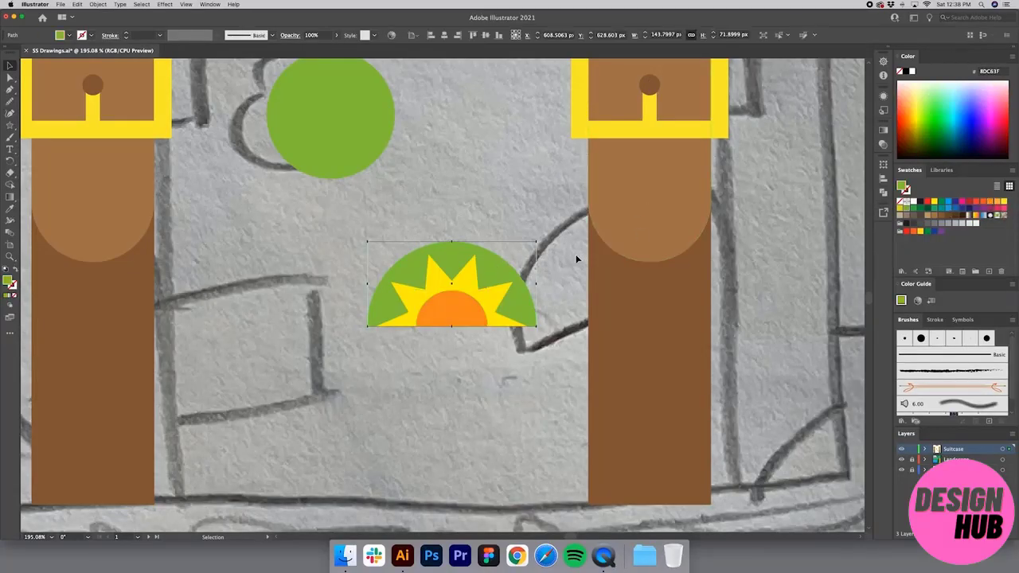
{"action": "left_click", "coordinate": [947, 204]}
{"action": "left_click", "coordinate": [490, 207]}
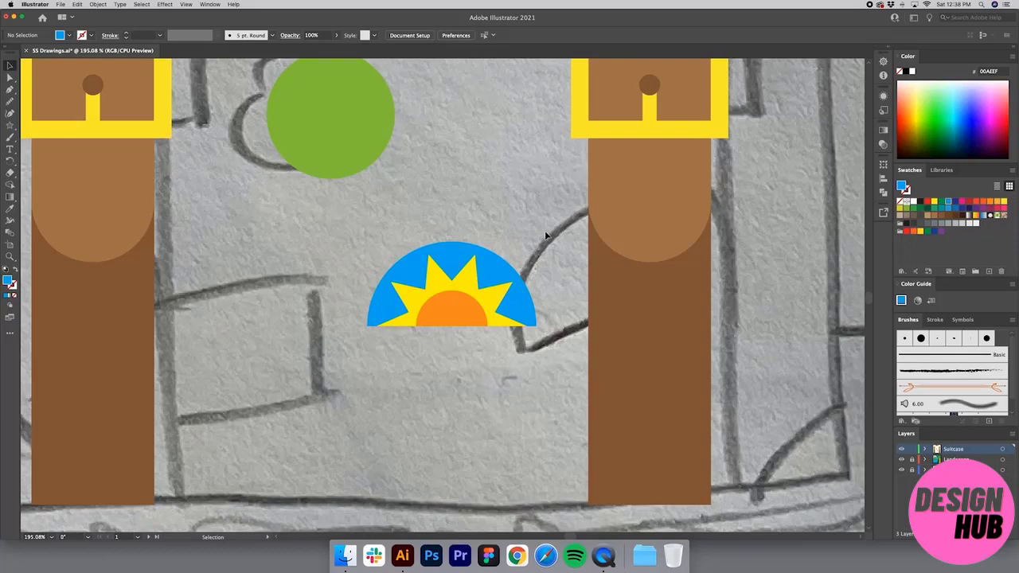
Send all the sun sticker's shapes to the back and enlarge them together proportionally until they nearly reach the right strap.
{"action": "left_click_drag", "start_coordinate": [289, 316], "coordinate": [354, 339]}
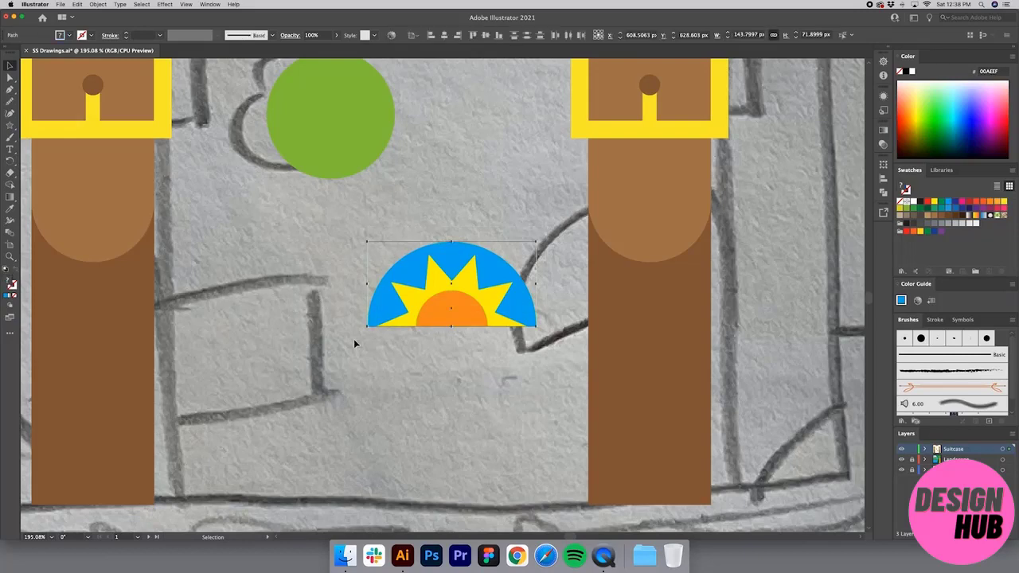
{"action": "right_click", "coordinate": [472, 269]}
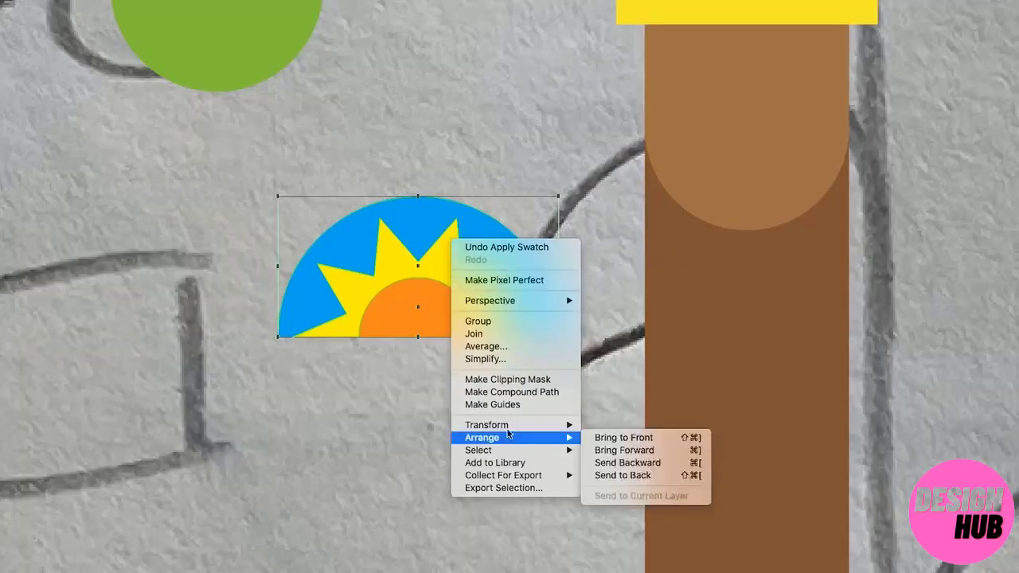
{"action": "mouse_move", "coordinate": [526, 389]}
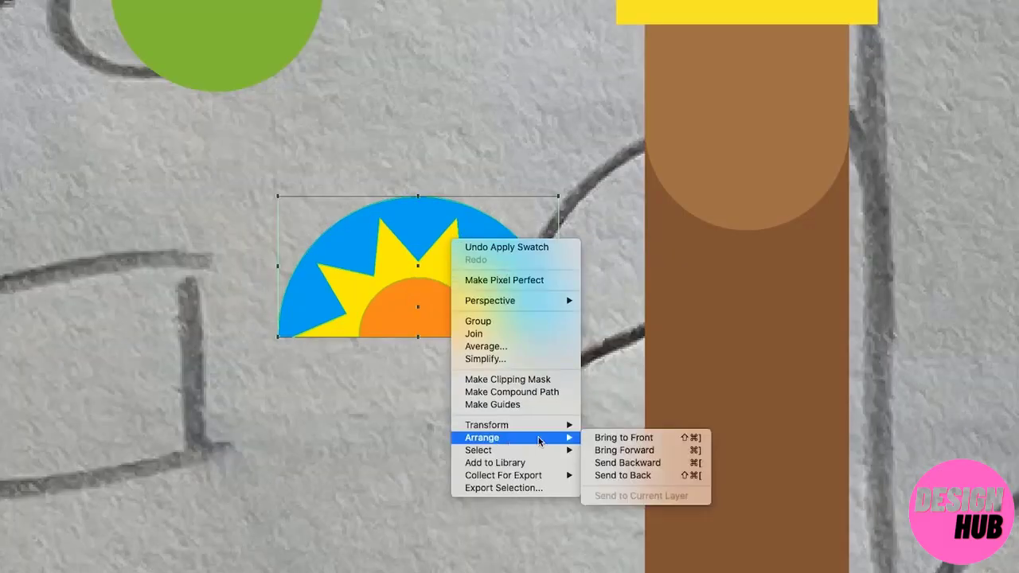
{"action": "left_click", "coordinate": [623, 475]}
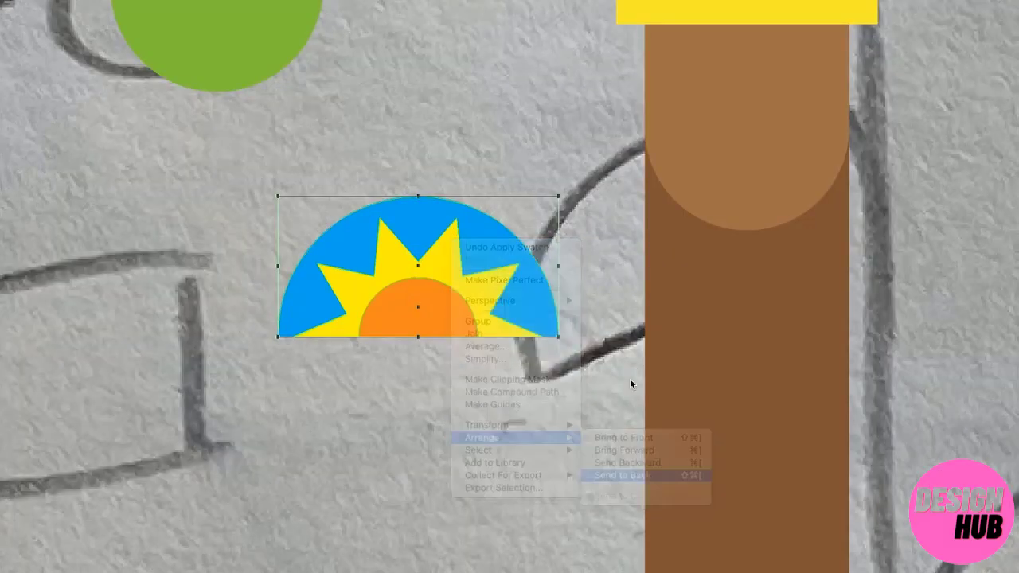
{"action": "left_click_drag", "start_coordinate": [559, 196], "coordinate": [642, 160]}
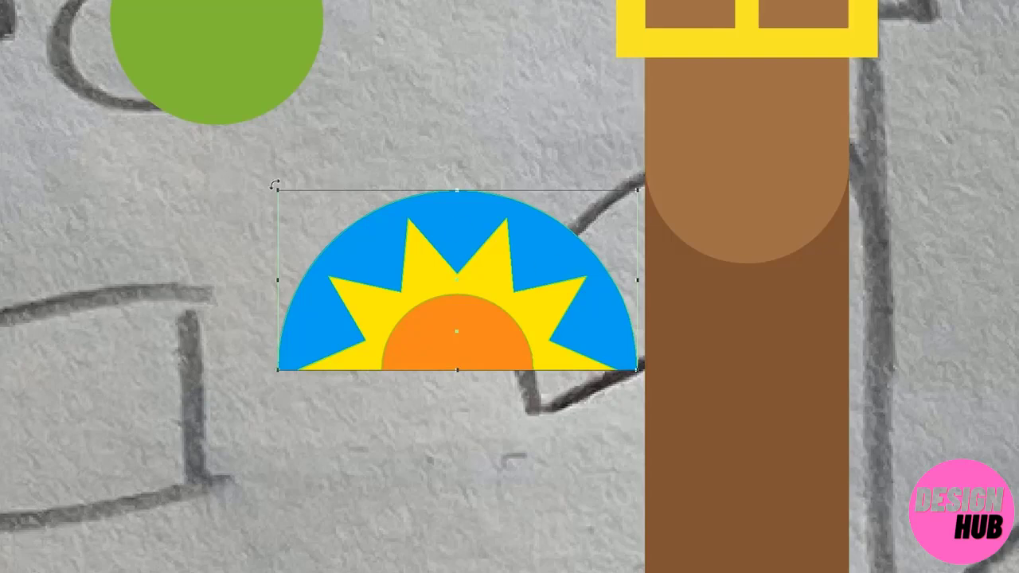
Rotate all the sun sticker's shapes together by exactly 22.5°.
{"action": "left_click_drag", "start_coordinate": [275, 182], "coordinate": [260, 272]}
{"action": "key", "text": "ctrl+z"}
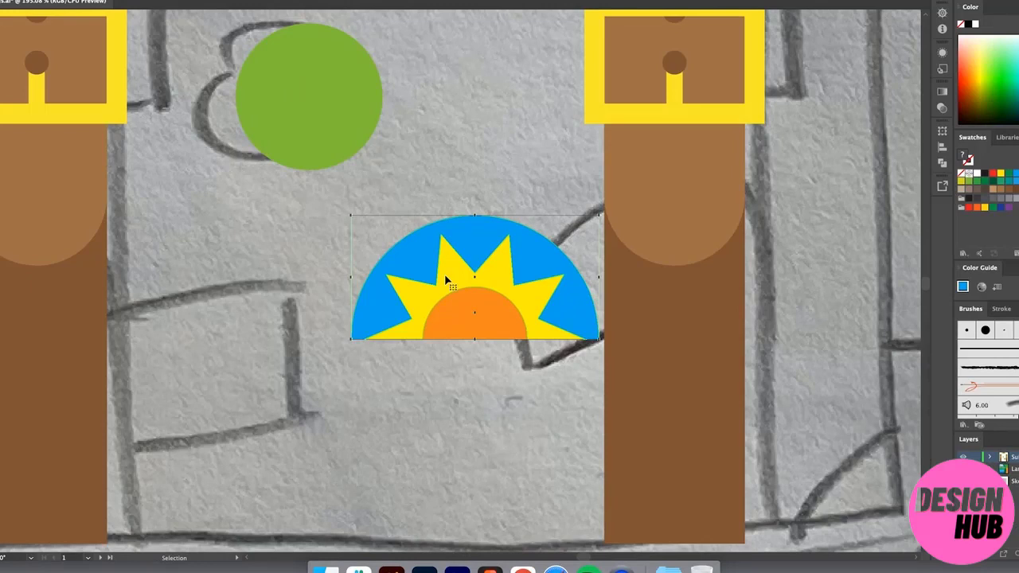
{"action": "key", "text": "r"}
{"action": "key", "text": "Return"}
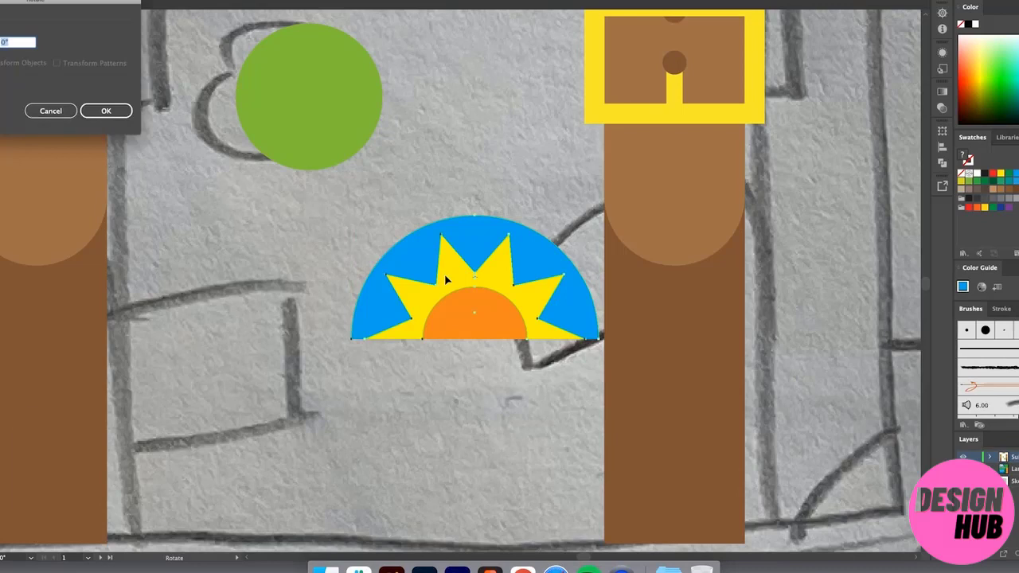
{"action": "left_click_drag", "start_coordinate": [133, 3], "coordinate": [395, 92]}
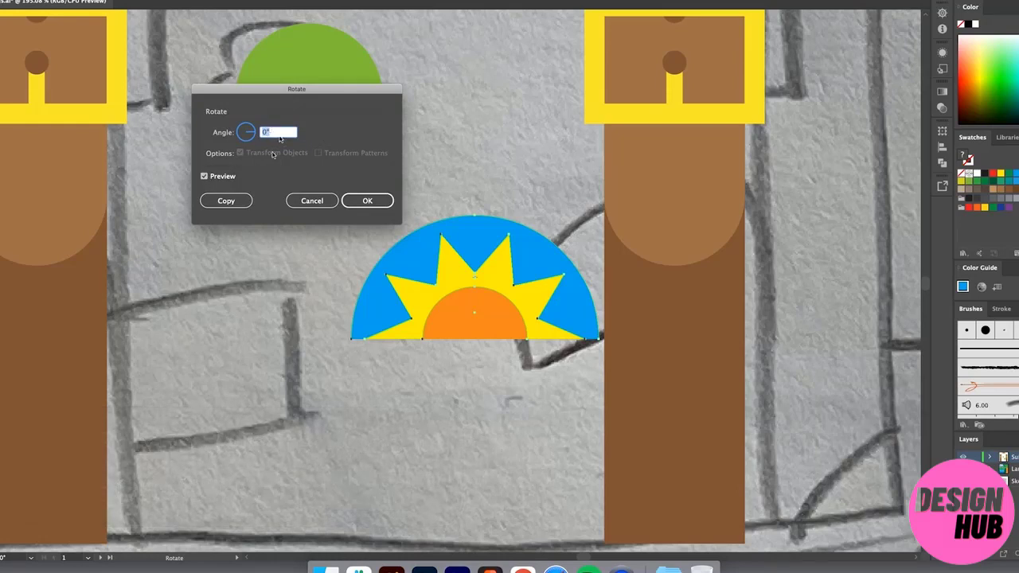
{"action": "type", "text": "11.25"}
{"action": "key", "text": "Tab"}
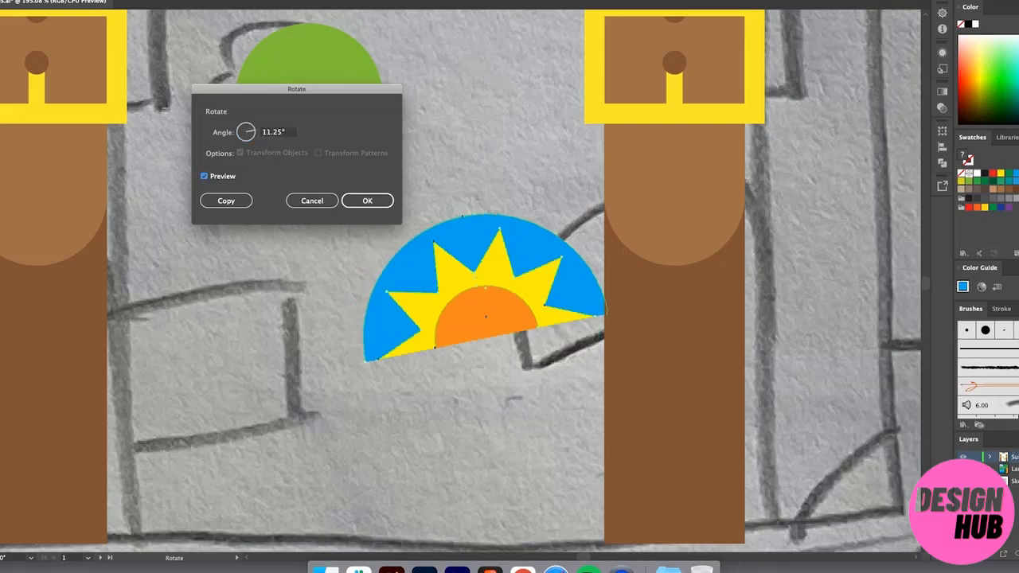
{"action": "left_click", "coordinate": [237, 131]}
{"action": "type", "text": "22.5"}
{"action": "key", "text": "Tab"}
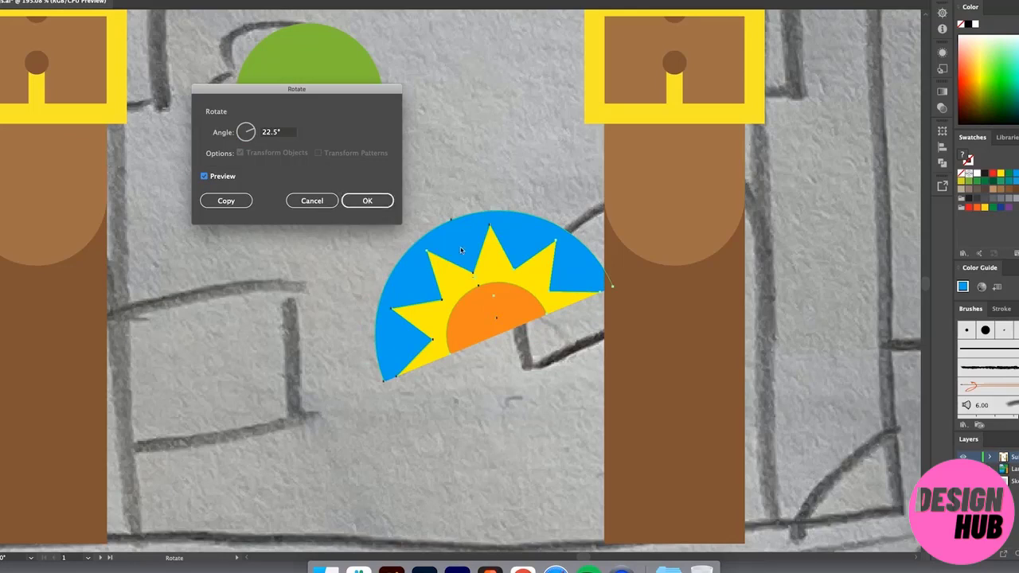
{"action": "left_click", "coordinate": [368, 203]}
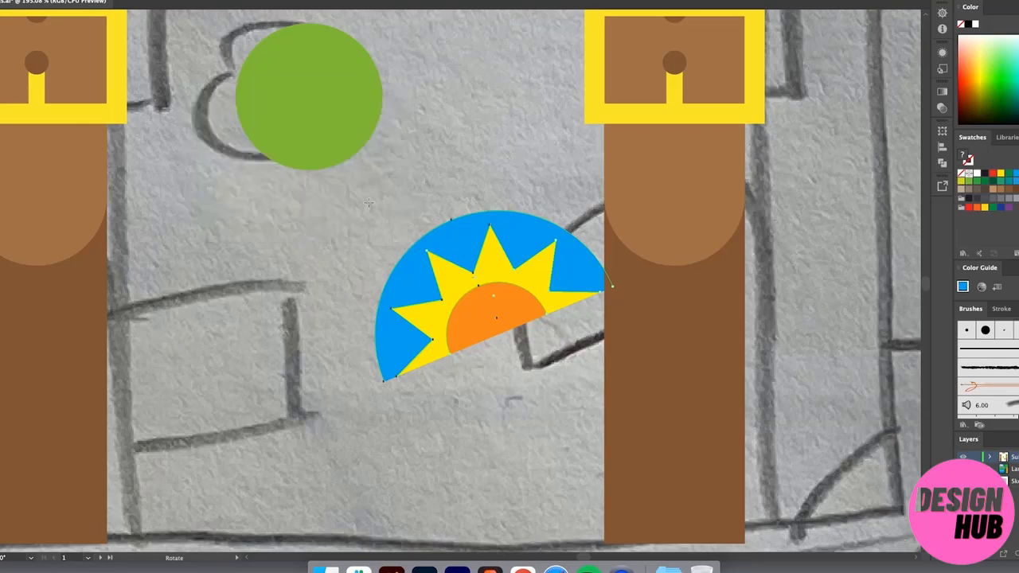
Move the rotated sun sticker partly behind the right strap so its base follows the sketch line, and deselect it.
{"action": "key", "text": "v"}
{"action": "left_click_drag", "start_coordinate": [467, 277], "coordinate": [521, 313]}
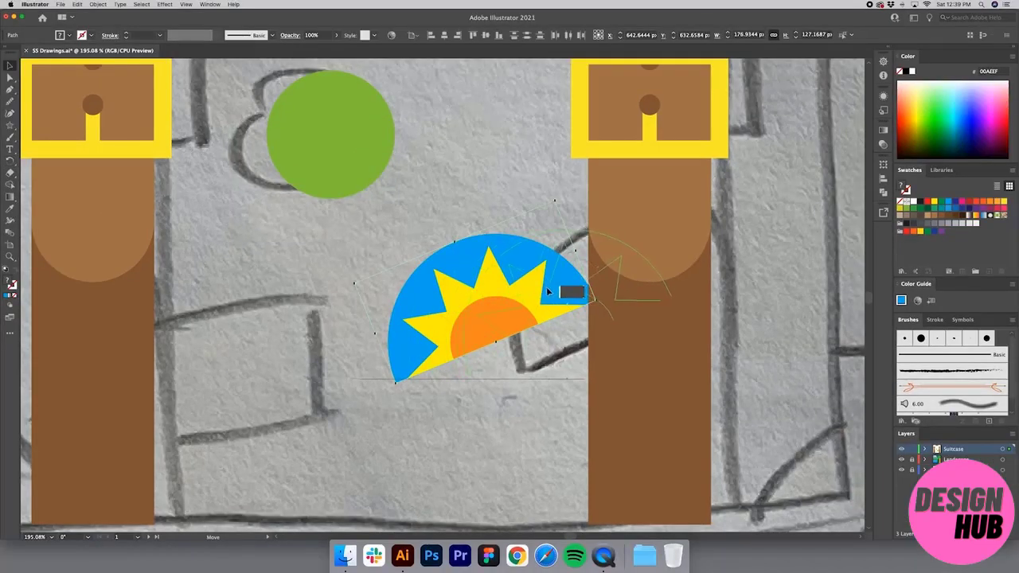
{"action": "key", "text": "super+shift+a"}
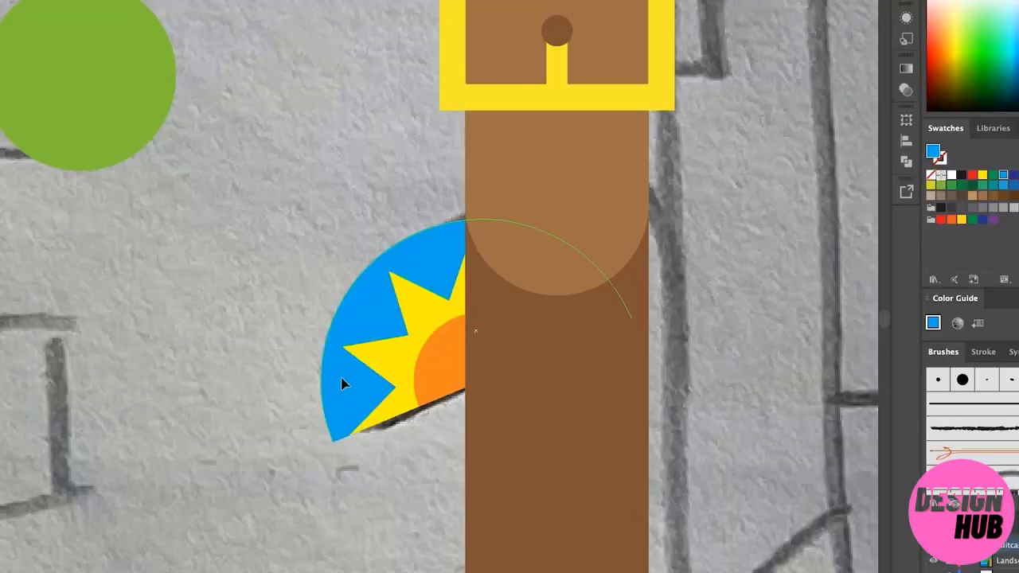
Apply Pathfinder Unite to the sun sticker's blue half-circle on its own.
{"action": "left_click", "coordinate": [500, 340]}
{"action": "left_click", "coordinate": [363, 352]}
{"action": "left_click", "coordinate": [427, 357]}
{"action": "left_click", "coordinate": [374, 316]}
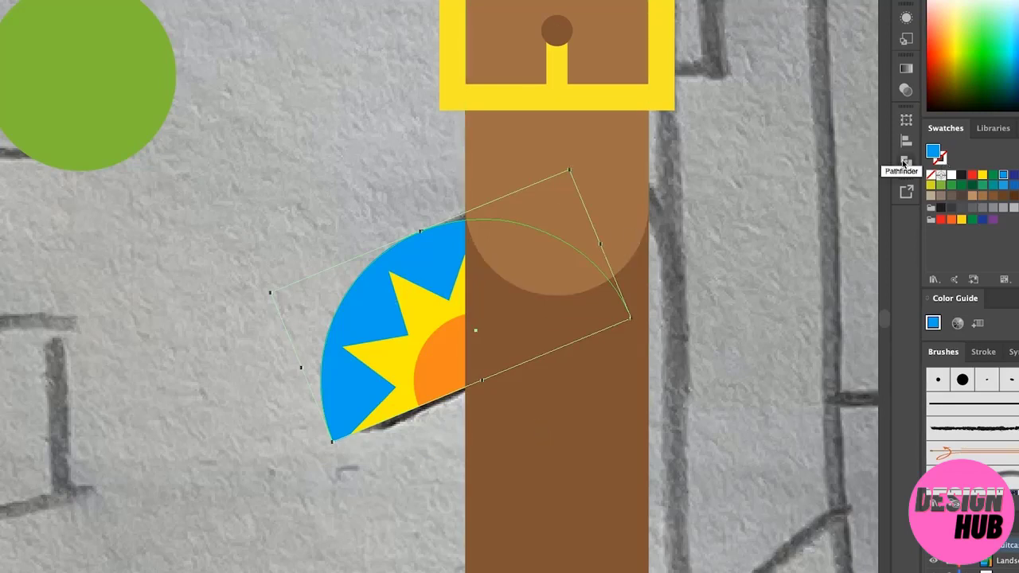
{"action": "left_click", "coordinate": [905, 162]}
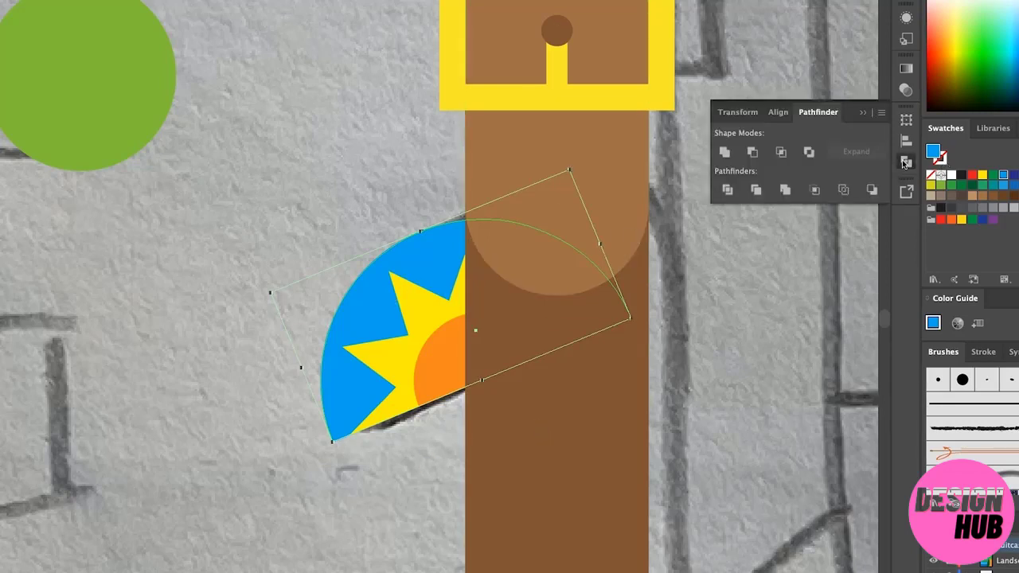
{"action": "left_click", "coordinate": [725, 152]}
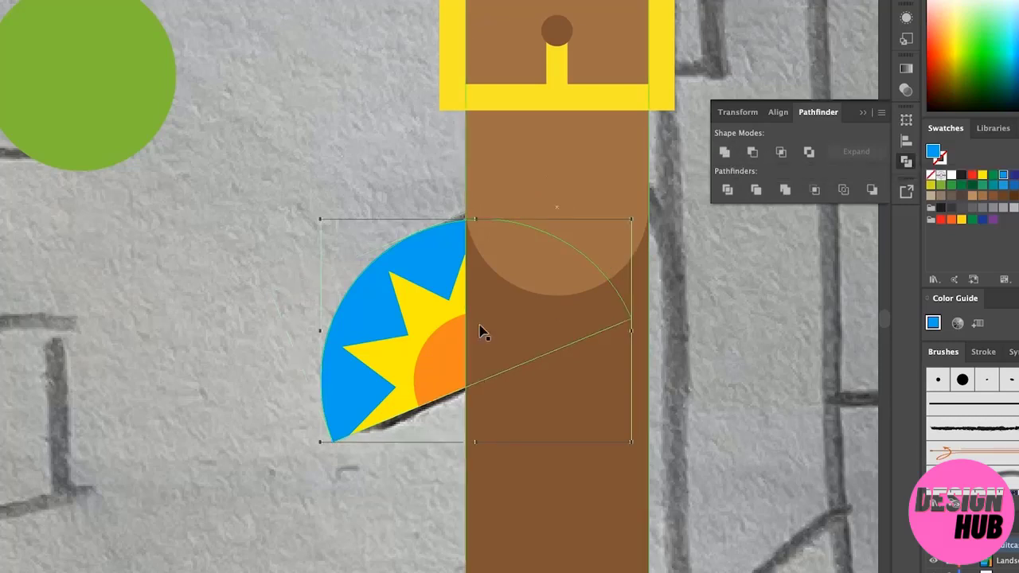
Apply Pathfinder Unite separately to the yellow sunburst and the orange half-circle, and deselect everything.
{"action": "left_click", "coordinate": [407, 309]}
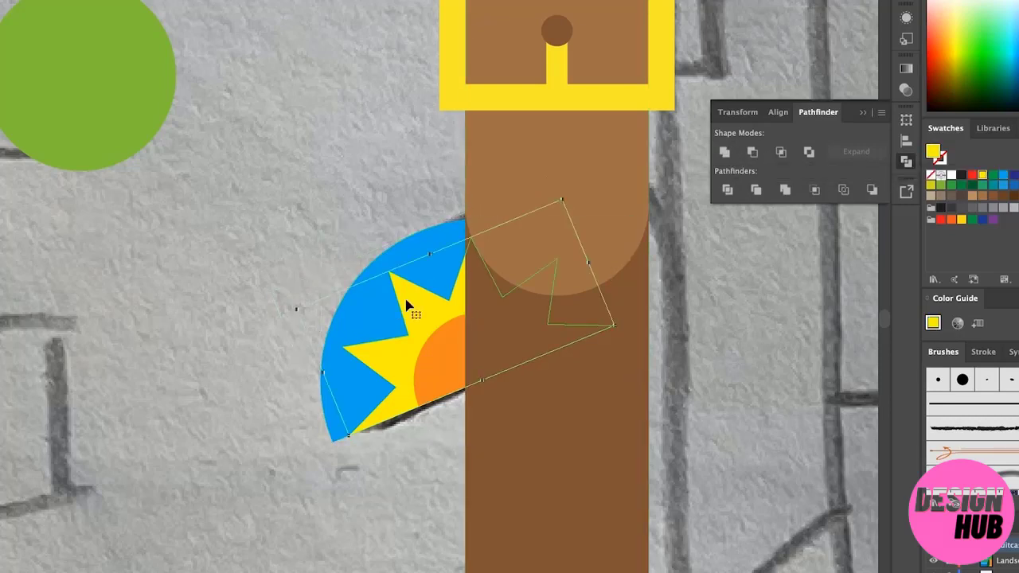
{"action": "left_click", "coordinate": [723, 152]}
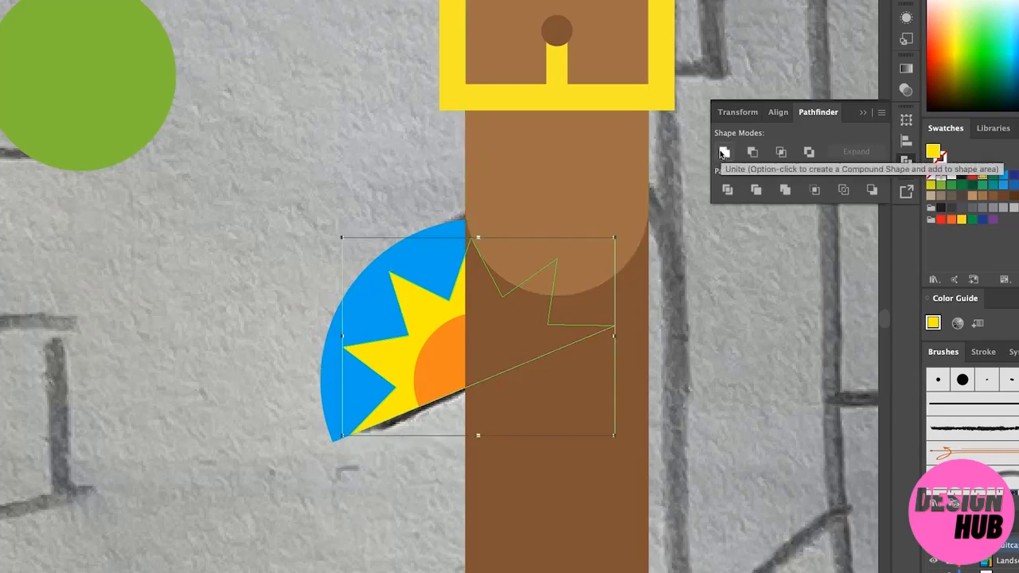
{"action": "left_click", "coordinate": [448, 347]}
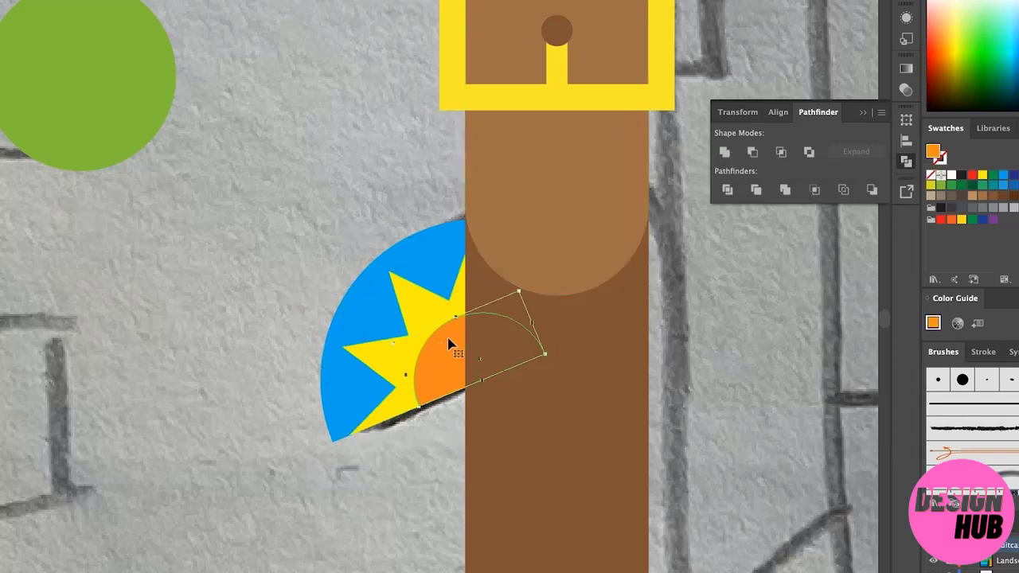
{"action": "left_click", "coordinate": [723, 151]}
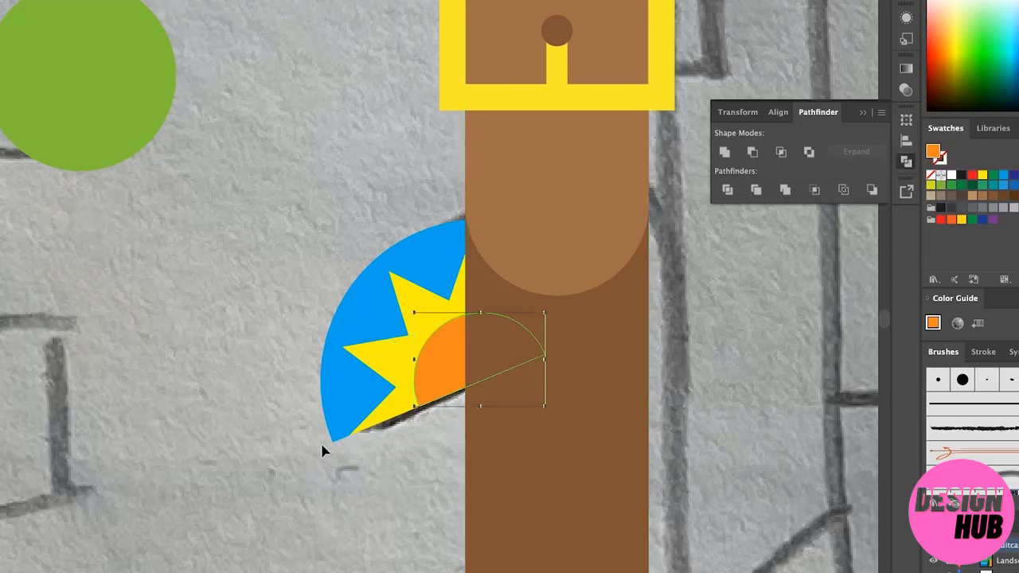
{"action": "left_click", "coordinate": [865, 117]}
{"action": "left_click", "coordinate": [242, 272]}
Draw a rectangle about 207 by 95 px over the sketched label, overlapping the left strap, and fill it light grey D1D3D4.
{"action": "key", "text": "z"}
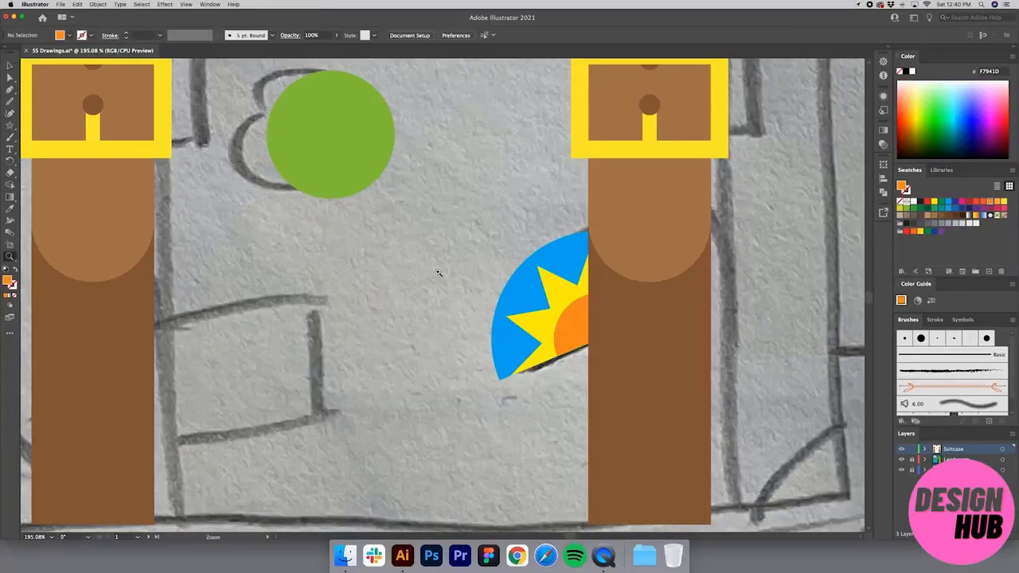
{"action": "left_click", "coordinate": [469, 275], "text": "alt"}
{"action": "left_click", "coordinate": [469, 274], "text": "alt"}
{"action": "scroll", "coordinate": [469, 274], "scroll_direction": "left", "scroll_amount": 1}
{"action": "key", "text": "v"}
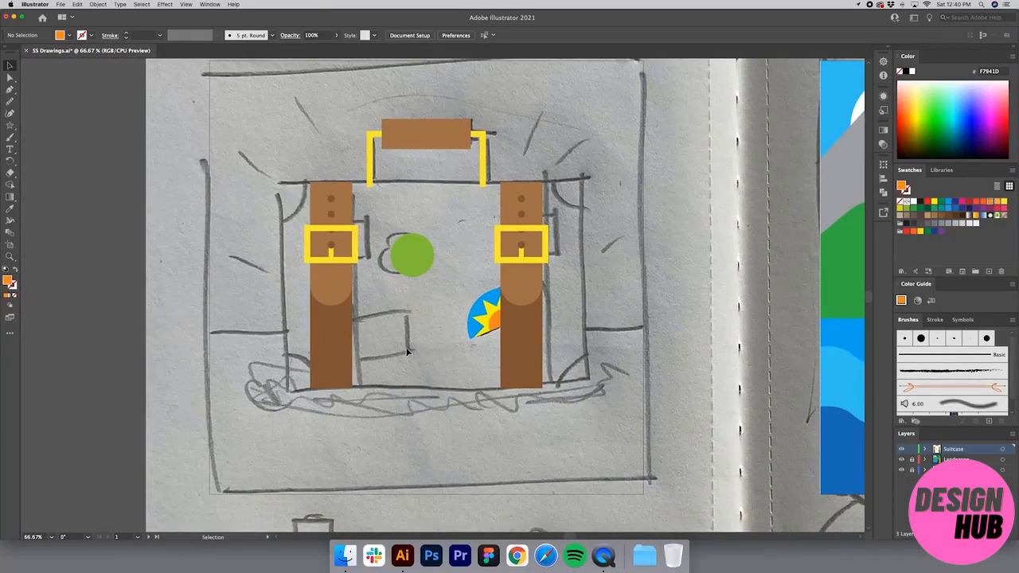
{"action": "key", "text": "m"}
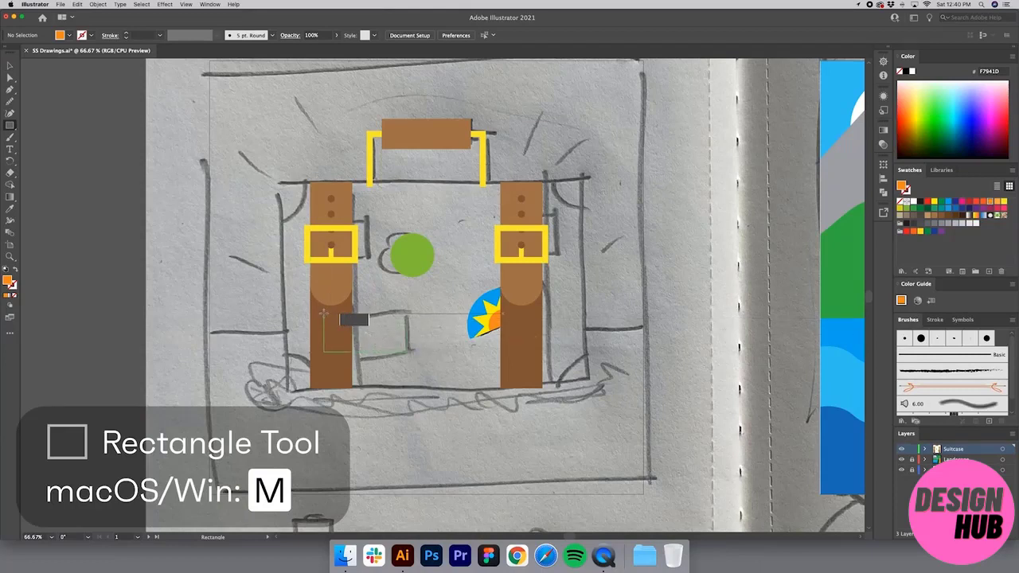
{"action": "left_click_drag", "start_coordinate": [323, 315], "coordinate": [408, 351]}
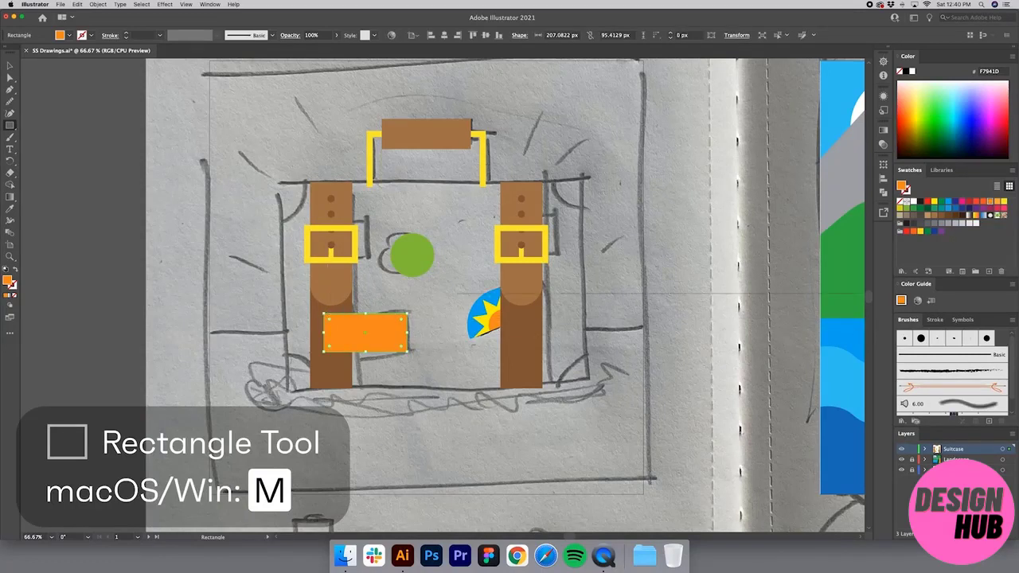
{"action": "left_click", "coordinate": [962, 225]}
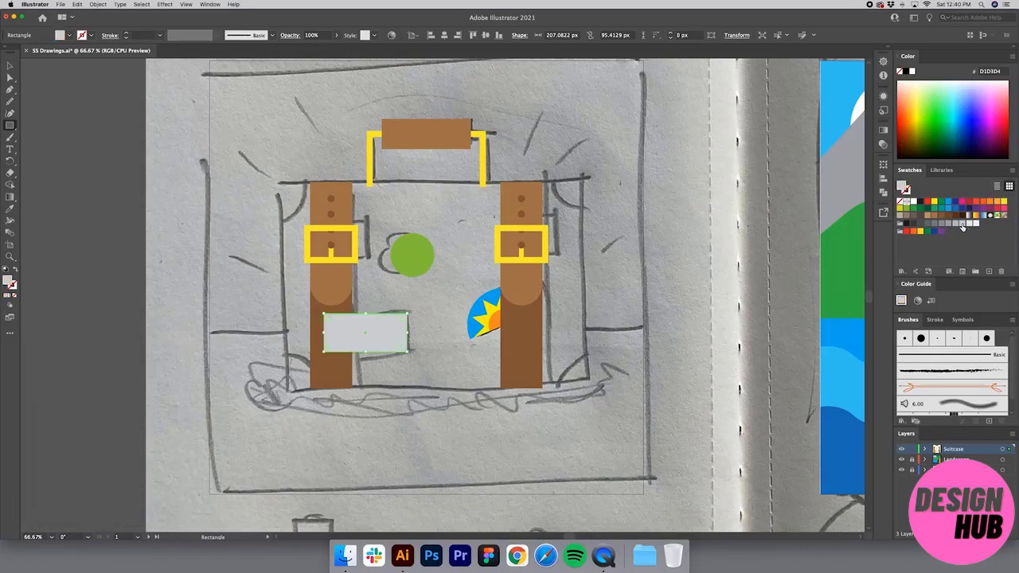
Send the light grey rectangle to the back so it sits behind the left strap.
{"action": "key", "text": "z"}
{"action": "left_click_drag", "start_coordinate": [479, 409], "coordinate": [235, 249]}
{"action": "key", "text": "space"}
{"action": "left_click_drag", "start_coordinate": [341, 303], "coordinate": [317, 326]}
{"action": "key", "text": "v"}
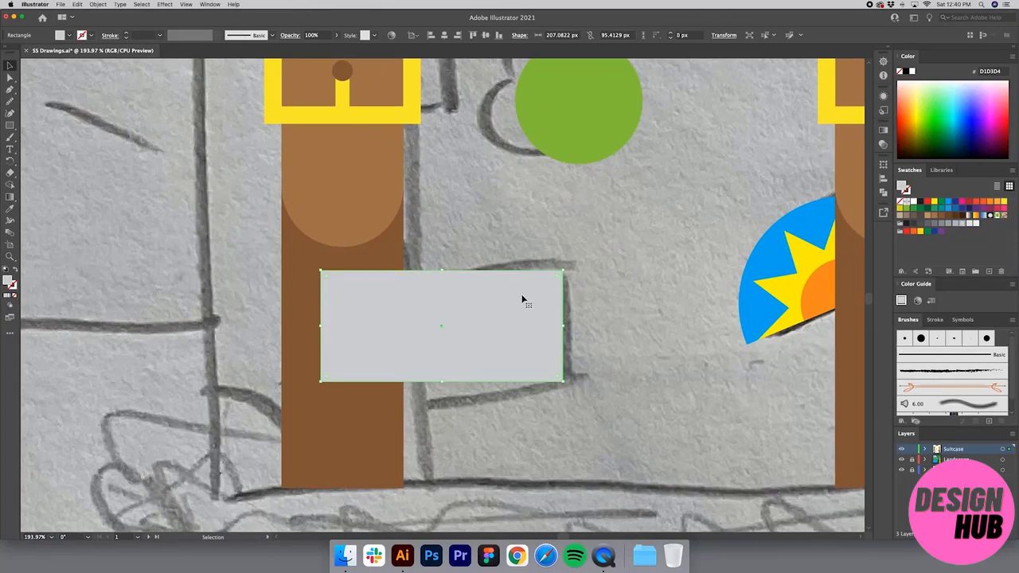
{"action": "right_click", "coordinate": [479, 295]}
{"action": "mouse_move", "coordinate": [521, 433]}
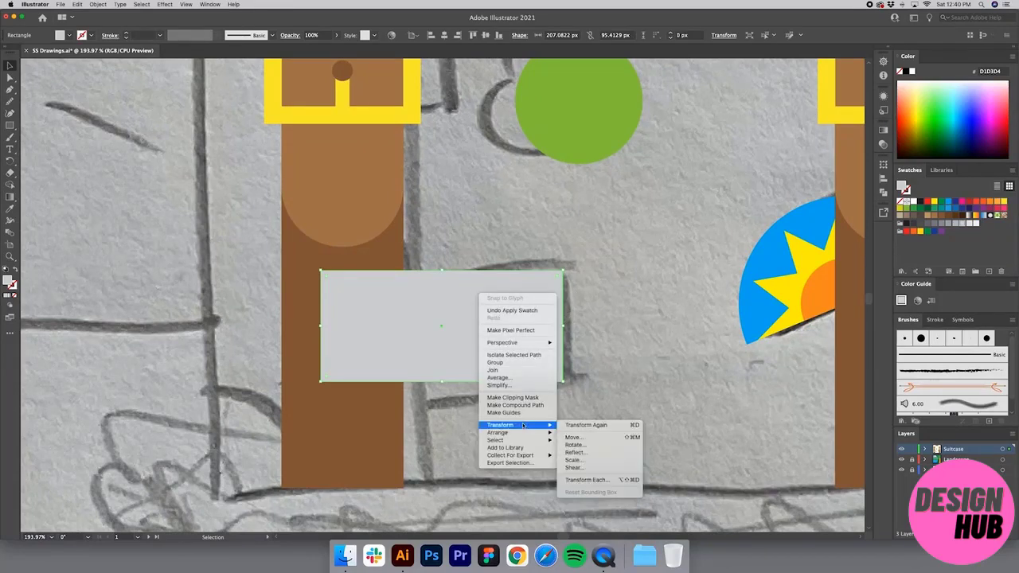
{"action": "left_click", "coordinate": [582, 455]}
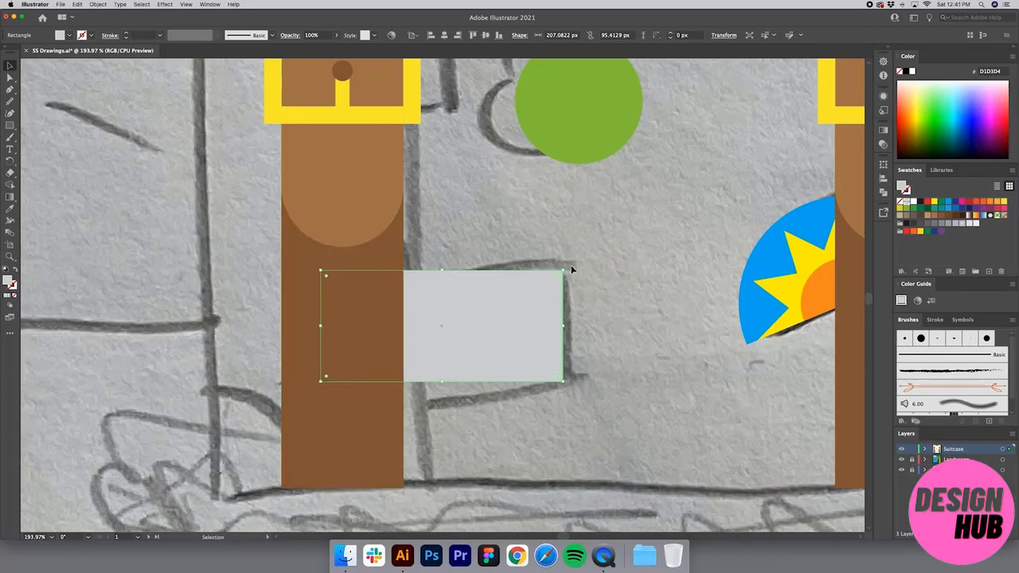
Rotate the grey rectangle slightly clockwise so it tilts down away from the left strap, and deselect it.
{"action": "left_click_drag", "start_coordinate": [564, 267], "coordinate": [571, 283]}
{"action": "left_click_drag", "start_coordinate": [573, 290], "coordinate": [574, 288]}
{"action": "left_click", "coordinate": [611, 291]}
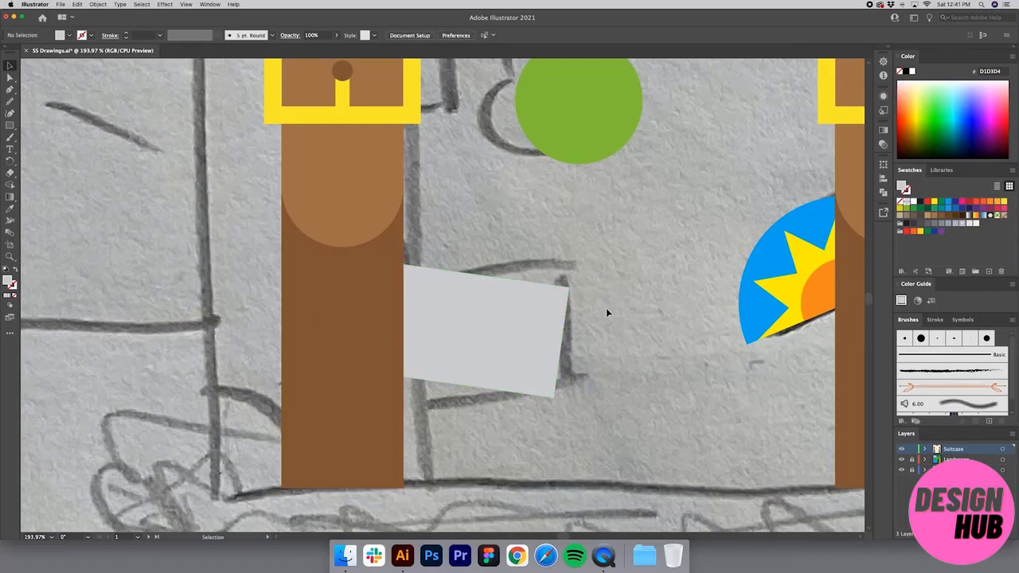
Cut off the tilted rectangle's upper right corner by adding anchor points on either side with the Pen tool and deleting the corner anchor.
{"action": "left_click", "coordinate": [524, 323]}
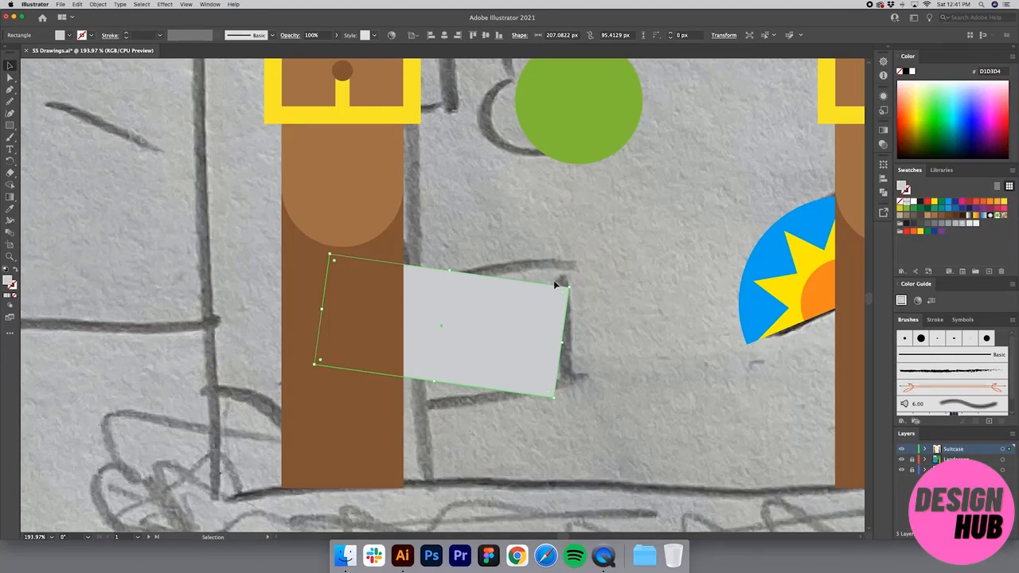
{"action": "key", "text": "p"}
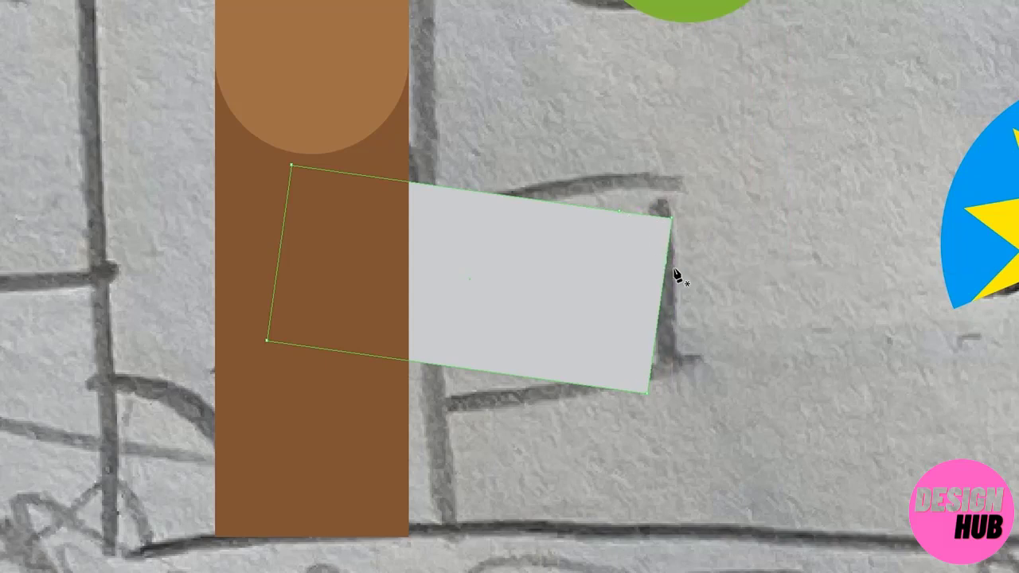
{"action": "left_click", "coordinate": [671, 217]}
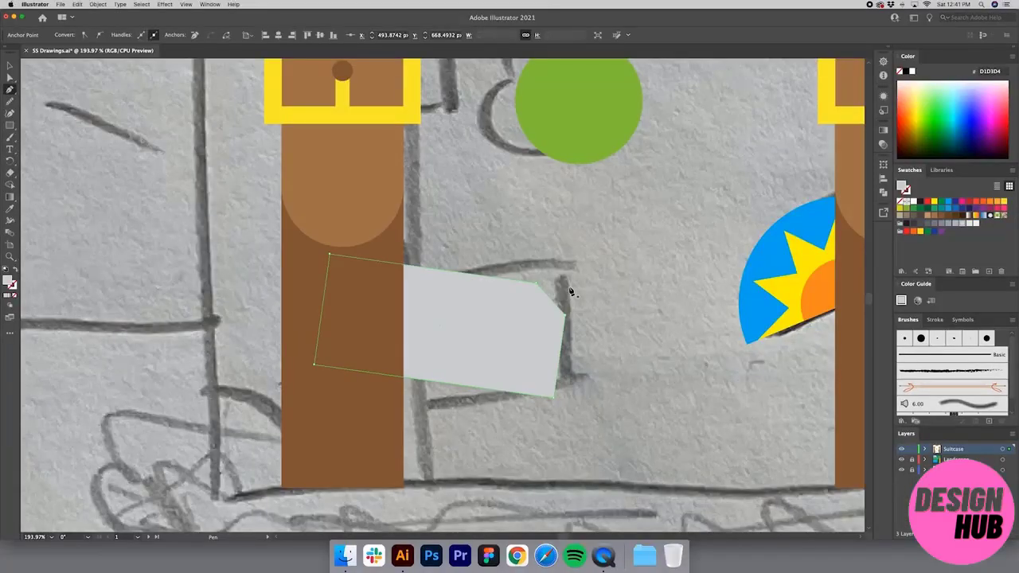
{"action": "key", "text": "v"}
{"action": "left_click", "coordinate": [611, 350]}
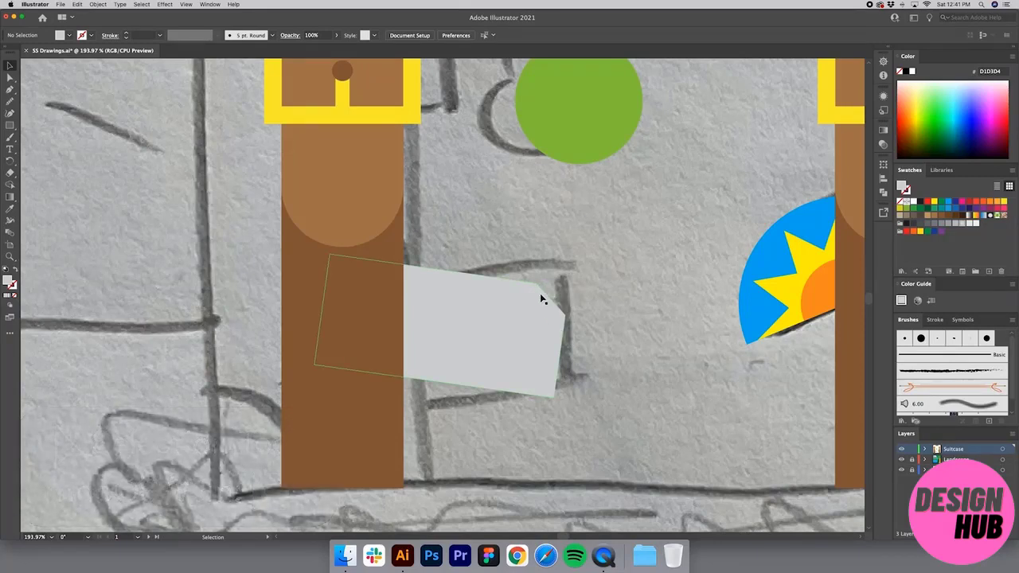
Move the anchor point at the upper end of the cut corner further along the top edge with Direct Selection.
{"action": "key", "text": "a"}
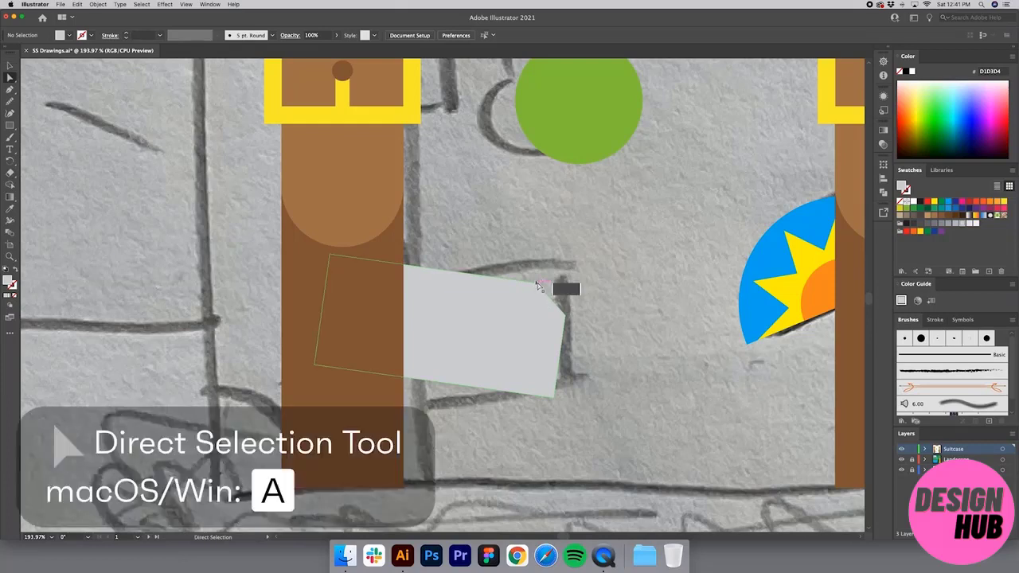
{"action": "left_click", "coordinate": [531, 285]}
{"action": "left_click_drag", "start_coordinate": [531, 285], "coordinate": [523, 280]}
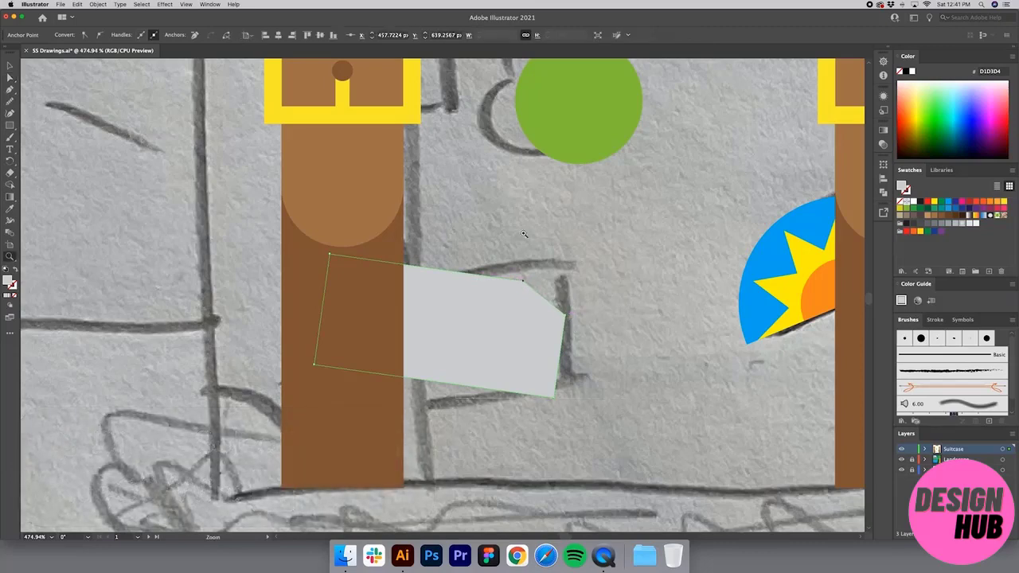
Draw a triangular folded flap at the label's cut corner with the Pen tool, fill it darker grey 939598, and deselect it.
{"action": "left_click_drag", "start_coordinate": [476, 205], "coordinate": [603, 397]}
{"action": "left_click_drag", "start_coordinate": [504, 333], "coordinate": [503, 362]}
{"action": "left_click", "coordinate": [544, 347]}
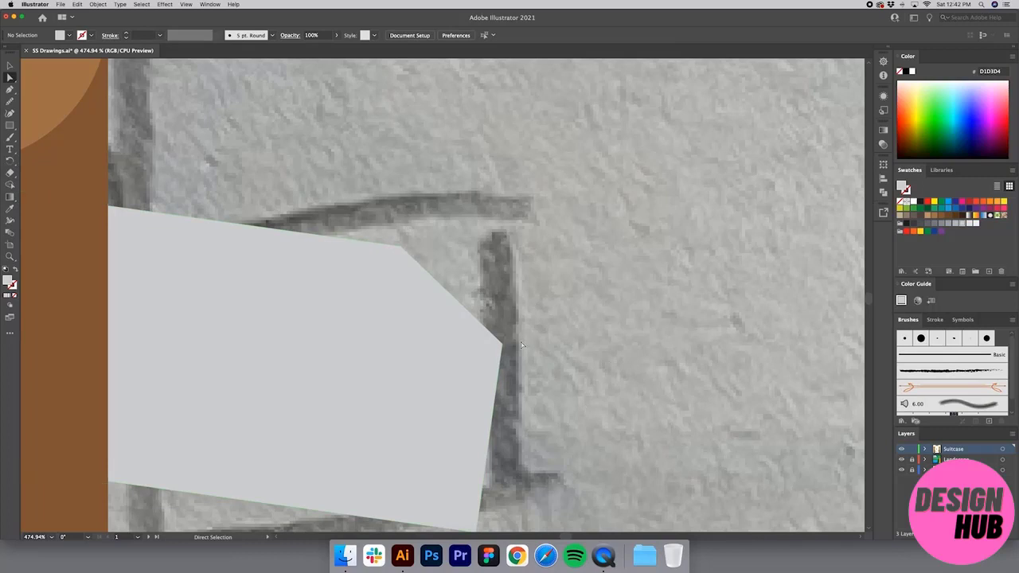
{"action": "key", "text": "p"}
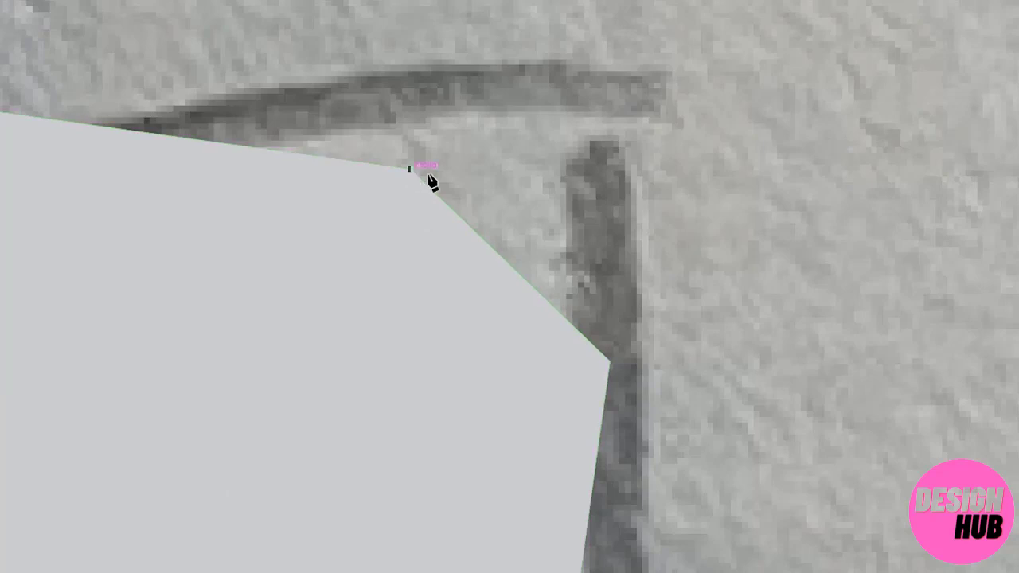
{"action": "left_click", "coordinate": [609, 364]}
{"action": "left_click", "coordinate": [417, 389]}
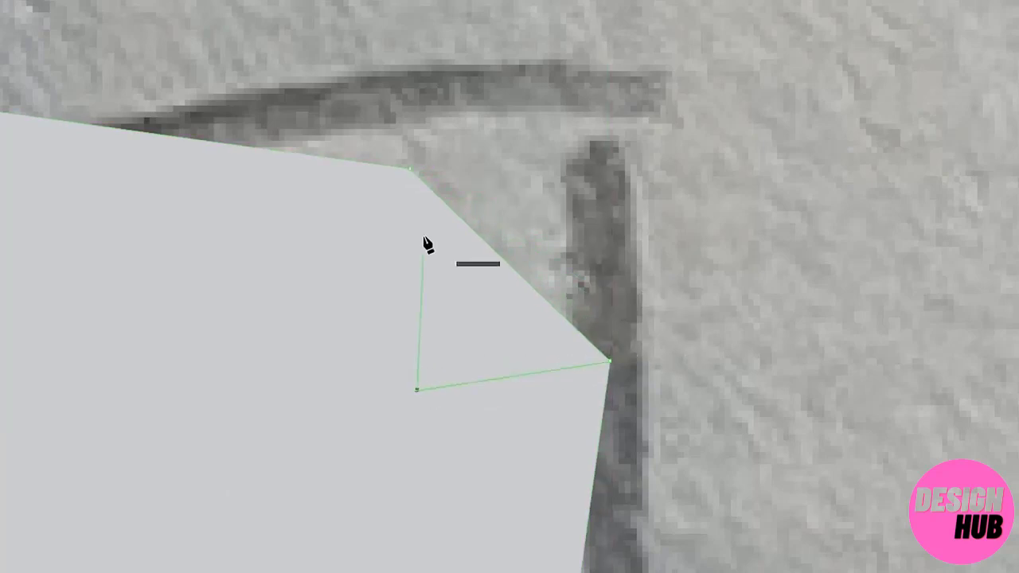
{"action": "left_click", "coordinate": [411, 171]}
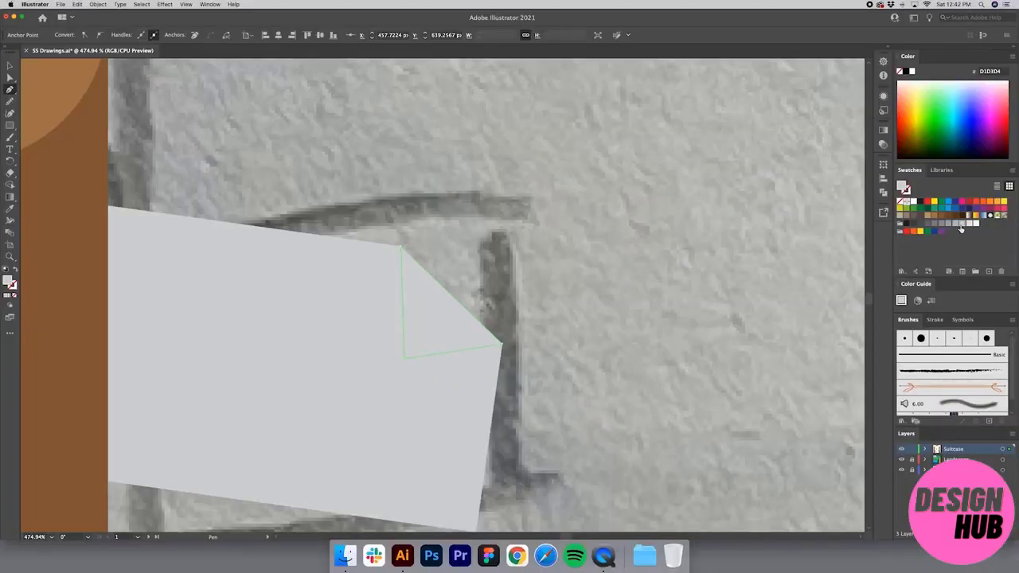
{"action": "left_click", "coordinate": [941, 224]}
{"action": "key", "text": "v"}
{"action": "left_click", "coordinate": [557, 313]}
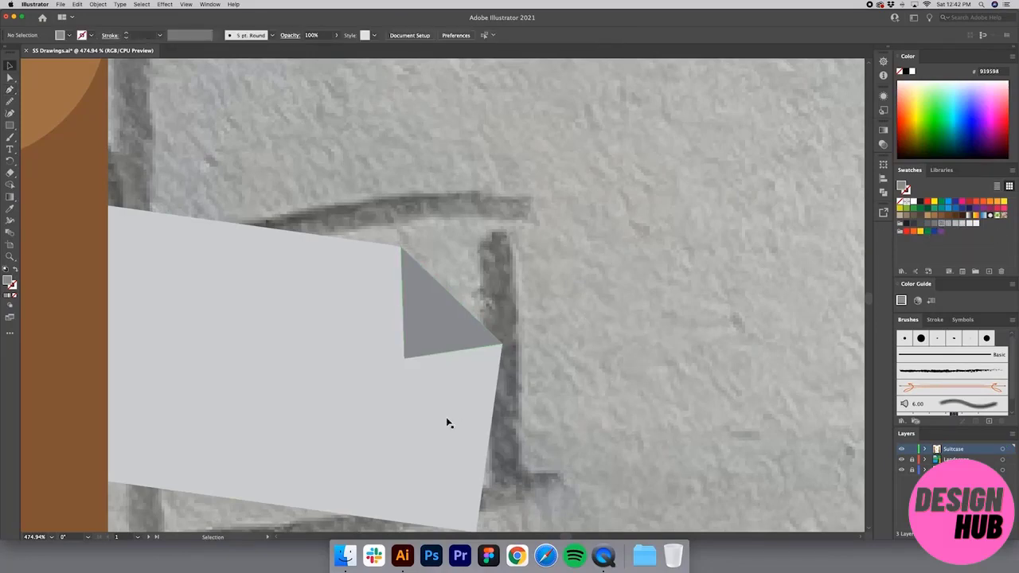
Select the green circle between the straps and enlarge it from its centre to about 129 px in diameter.
{"action": "key", "text": "z"}
{"action": "left_click", "coordinate": [378, 359], "text": "alt"}
{"action": "left_click", "coordinate": [510, 284], "text": "alt"}
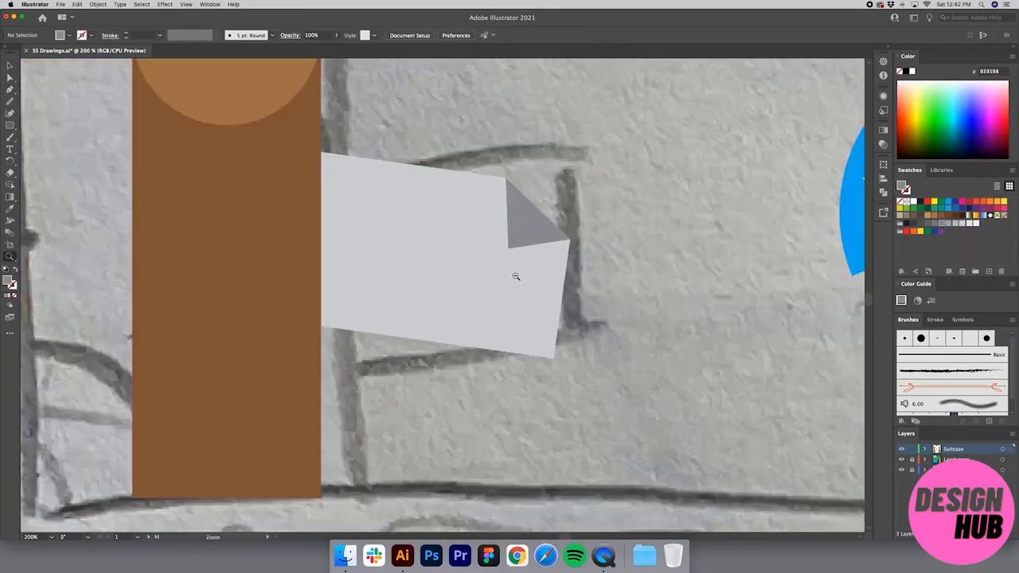
{"action": "left_click", "coordinate": [515, 276], "text": "alt"}
{"action": "key", "text": "v"}
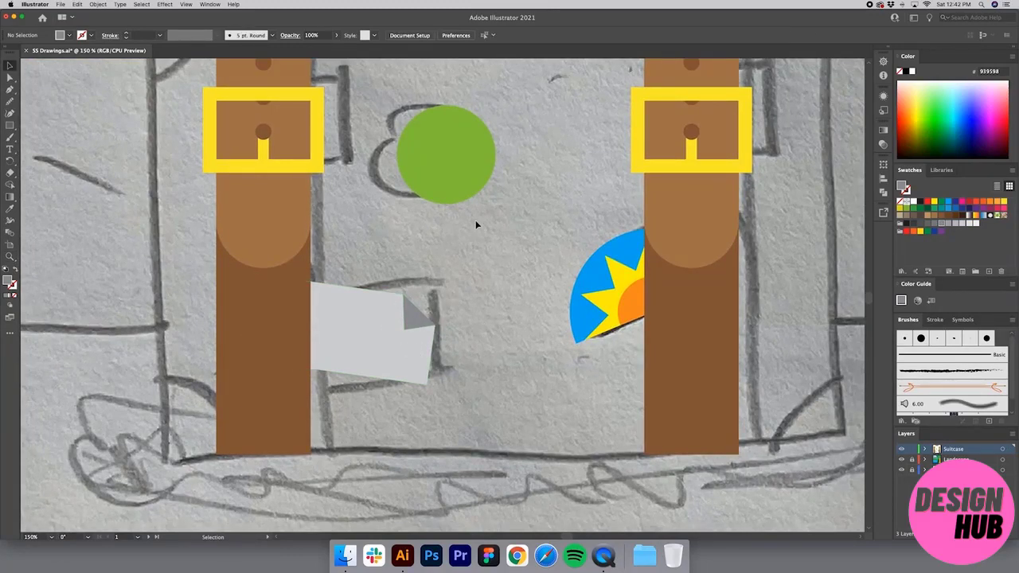
{"action": "key", "text": "z"}
{"action": "left_click", "coordinate": [445, 239], "text": "alt"}
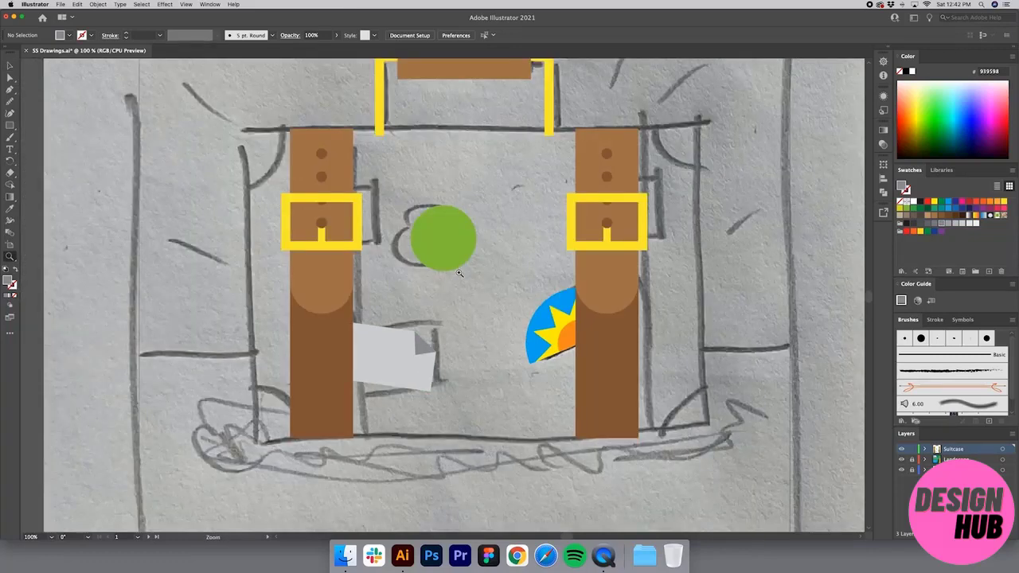
{"action": "key", "text": "v"}
{"action": "left_click", "coordinate": [439, 253]}
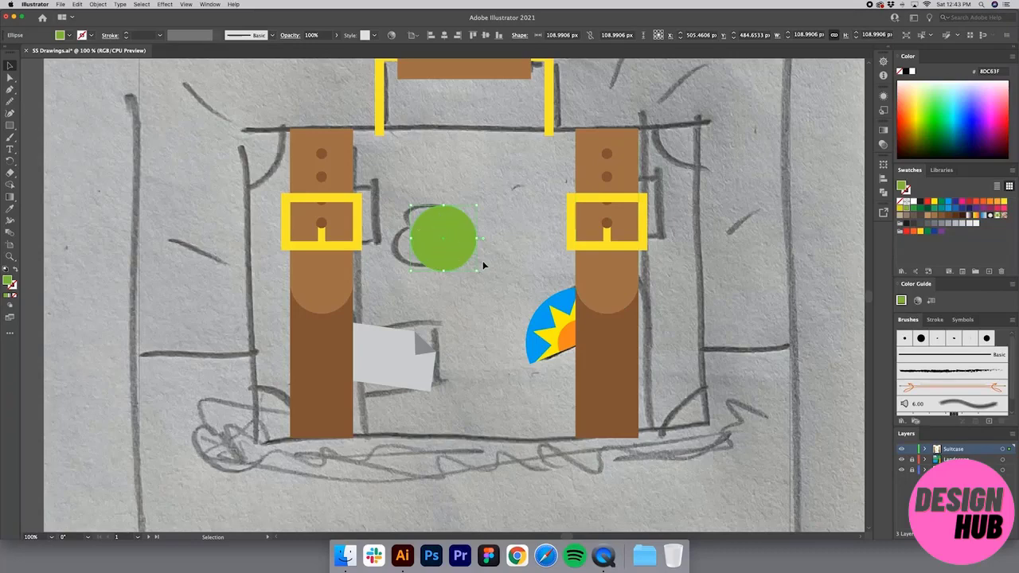
{"action": "key", "text": "z"}
{"action": "left_click_drag", "start_coordinate": [411, 199], "coordinate": [540, 351]}
{"action": "key", "text": "space"}
{"action": "left_click_drag", "start_coordinate": [397, 153], "coordinate": [433, 186]}
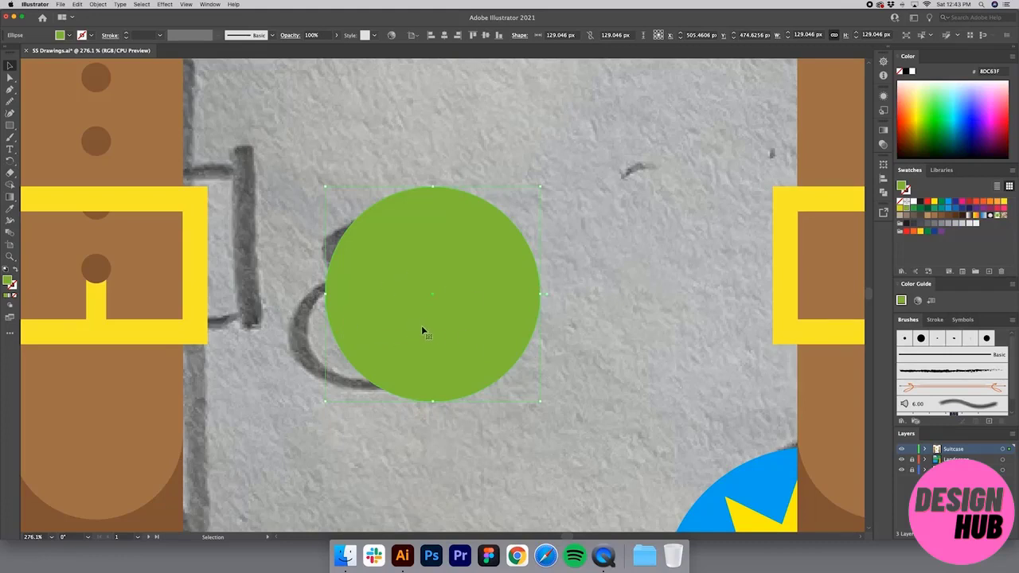
Draw a rectangle about 87 by 37 px in the lower half of the green circle and fill it dark green.
{"action": "key", "text": "m"}
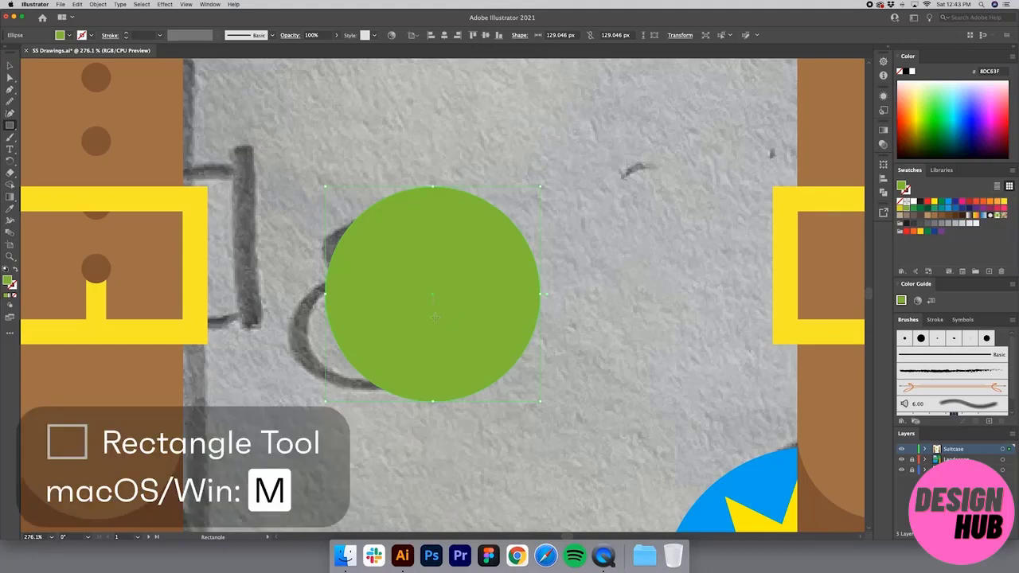
{"action": "left_click_drag", "start_coordinate": [432, 316], "coordinate": [506, 348]}
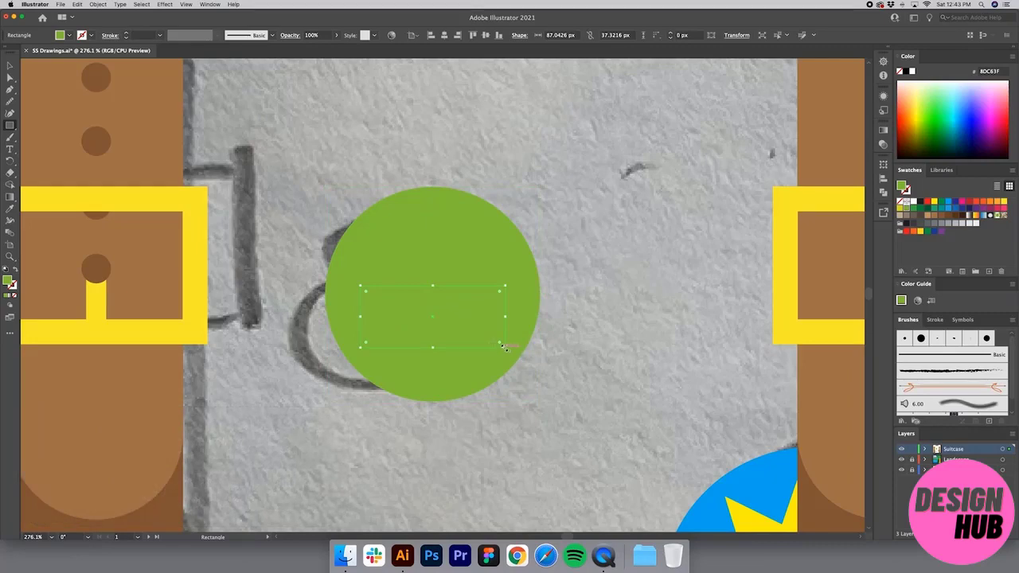
{"action": "left_click", "coordinate": [920, 208]}
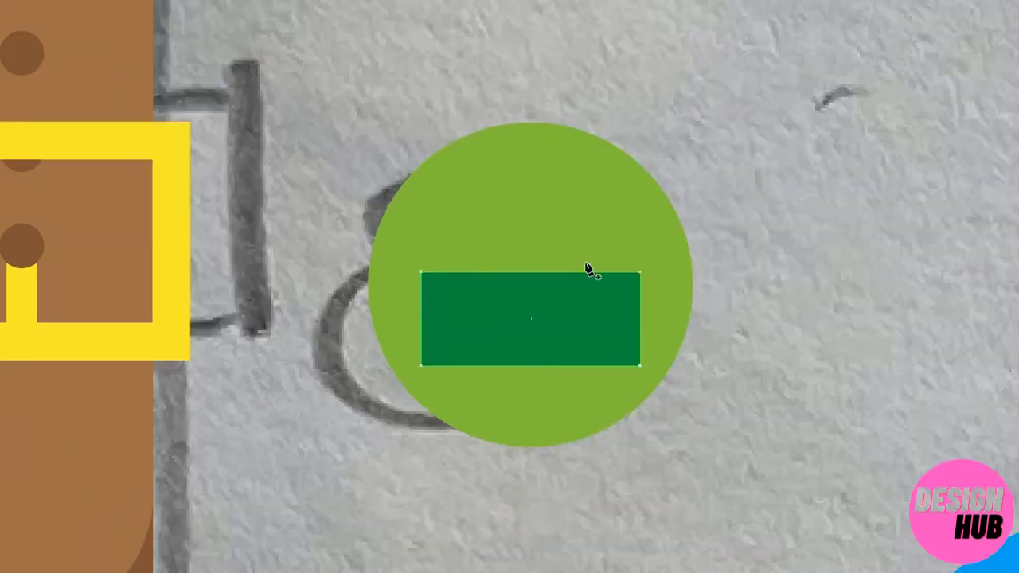
Turn the rectangle into a triangle by adding a mid-top anchor and deleting both upper corners, then narrow it symmetrically to about 64 px.
{"action": "key", "text": "p"}
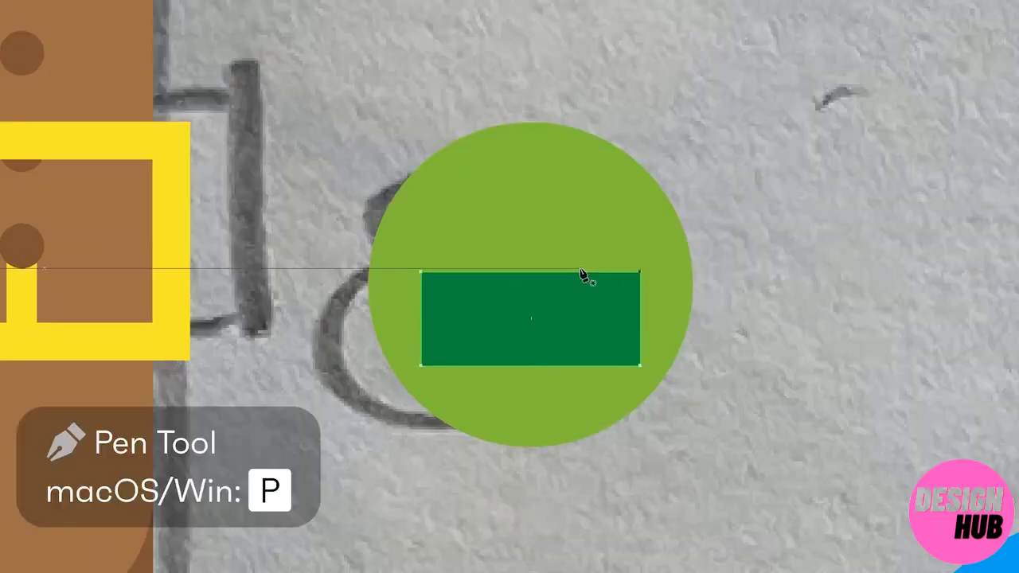
{"action": "left_click", "coordinate": [531, 272]}
{"action": "left_click", "coordinate": [639, 273]}
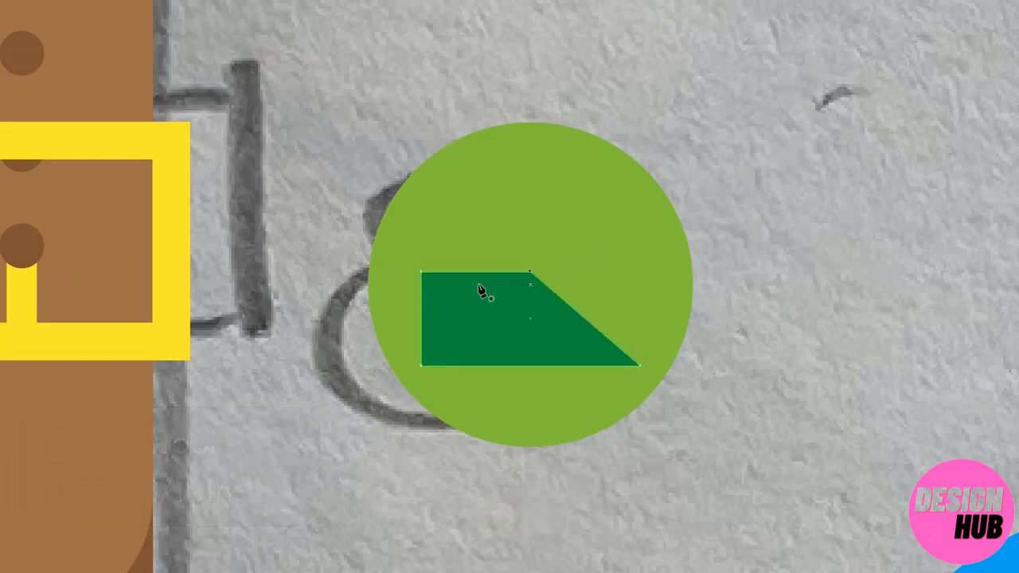
{"action": "left_click", "coordinate": [422, 274]}
{"action": "key", "text": "v"}
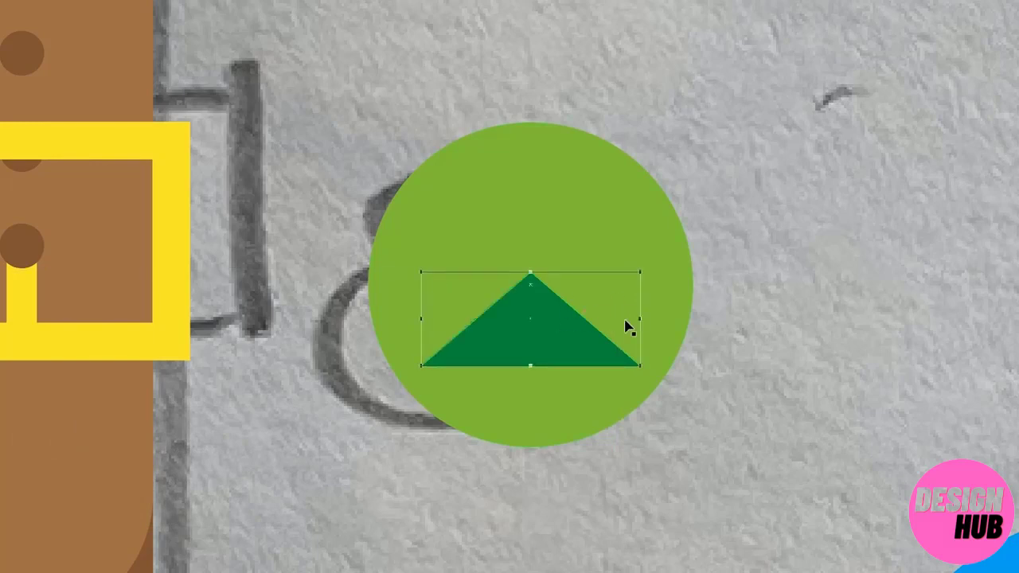
{"action": "left_click_drag", "start_coordinate": [631, 320], "coordinate": [612, 320]}
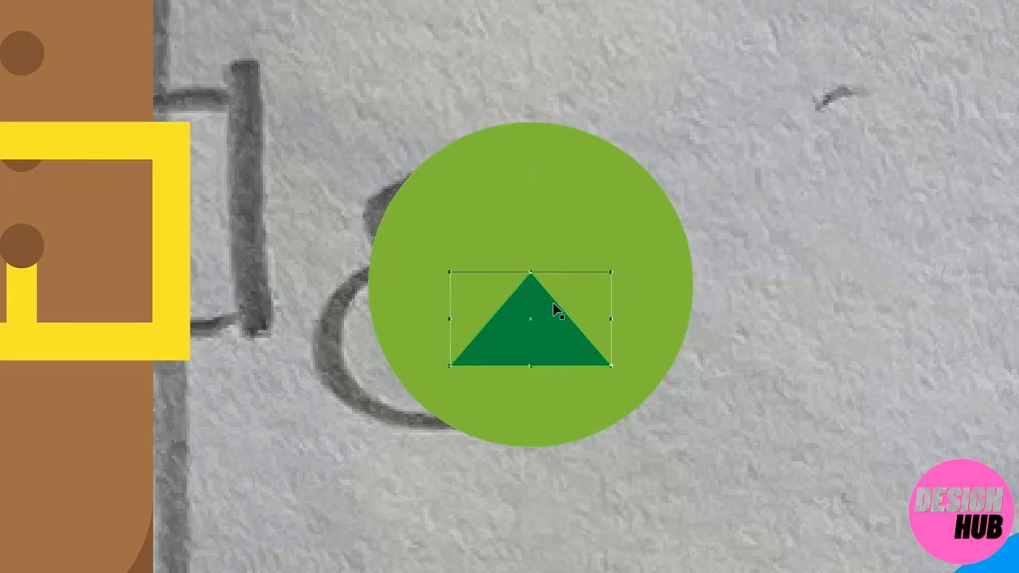
Copy the triangle straight upward twice to stack three tree tiers, and shift all three slightly down within the circle.
{"action": "left_click_drag", "start_coordinate": [550, 265], "coordinate": [551, 251]}
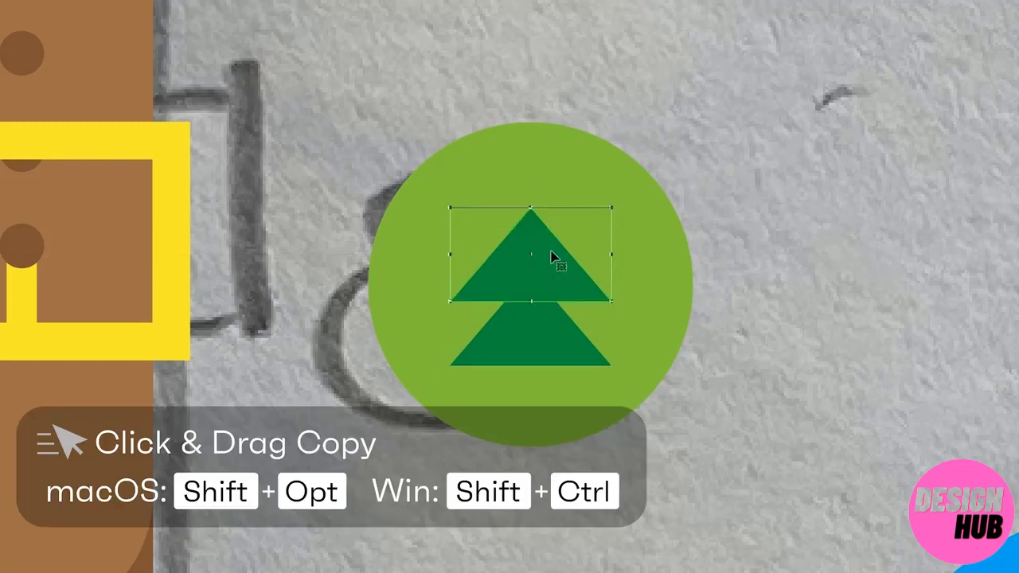
{"action": "key", "text": "ctrl+d"}
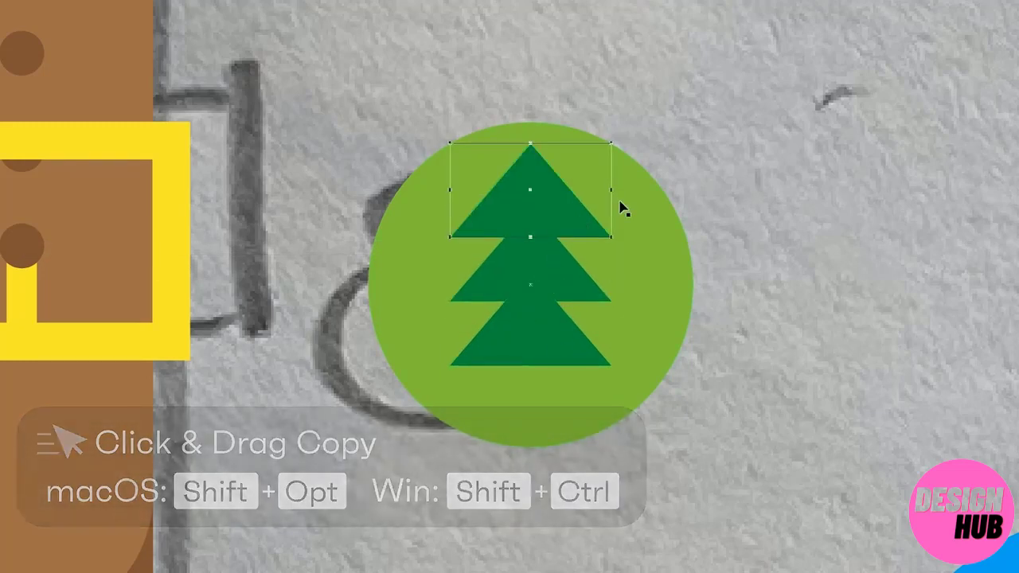
{"action": "left_click", "coordinate": [509, 284]}
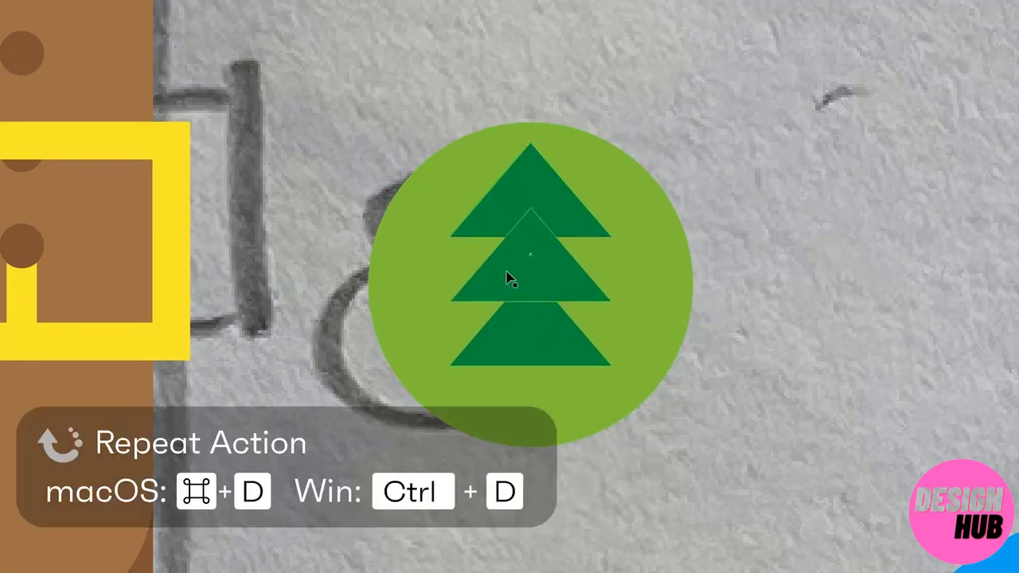
{"action": "left_click", "coordinate": [535, 177], "text": "shift"}
{"action": "left_click", "coordinate": [538, 327], "text": "shift"}
{"action": "left_click_drag", "start_coordinate": [534, 169], "coordinate": [534, 178]}
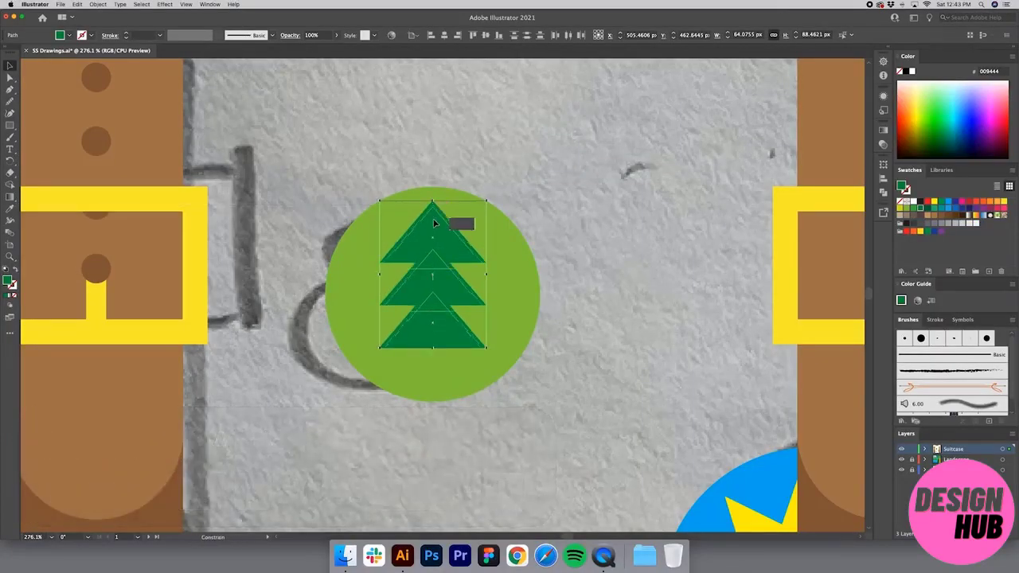
{"action": "left_click_drag", "start_coordinate": [434, 223], "coordinate": [435, 233]}
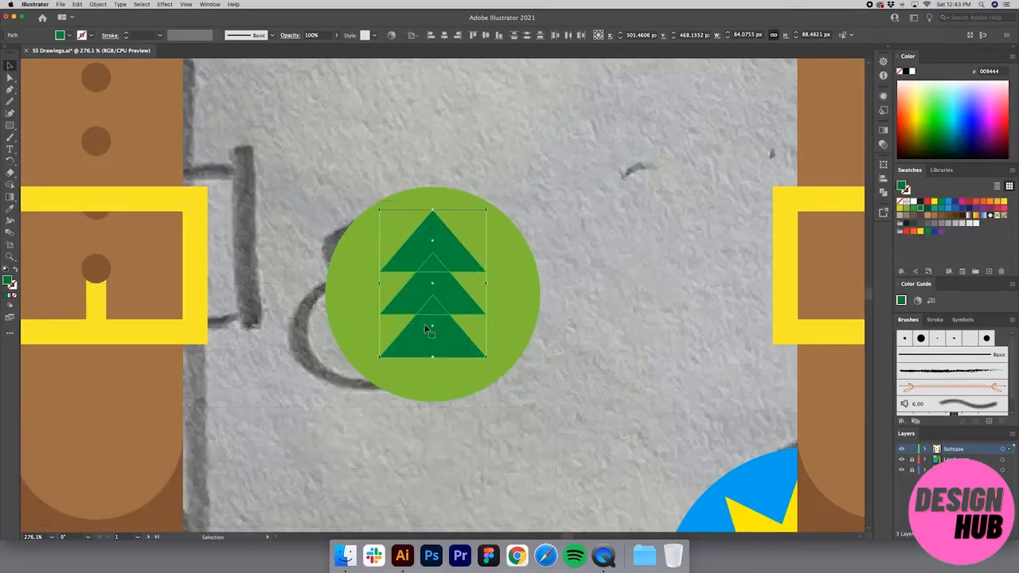
{"action": "left_click", "coordinate": [541, 346]}
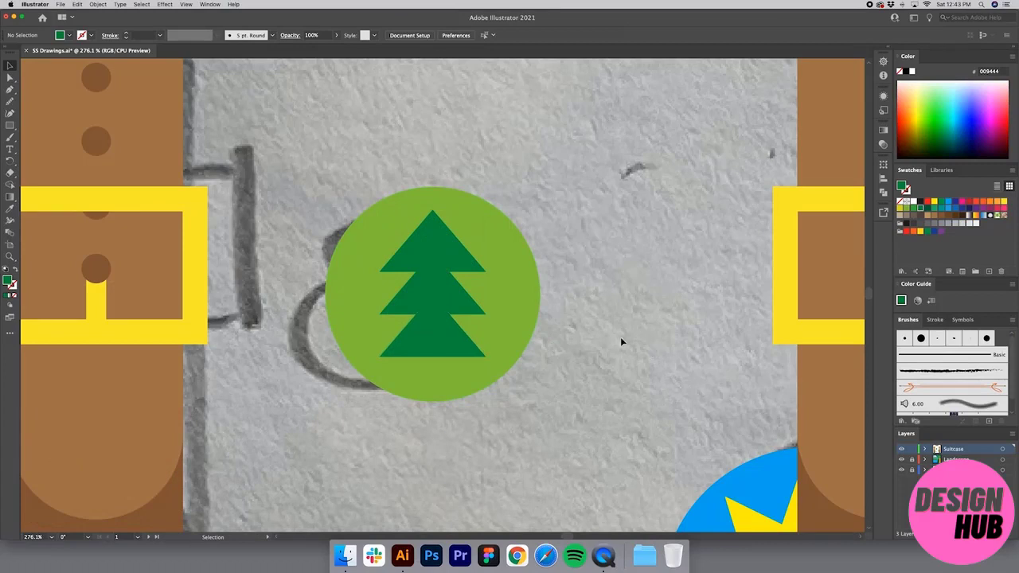
Narrow the three stacked triangles together about their centre to about 45 px wide, and deselect them.
{"action": "scroll", "coordinate": [475, 261], "scroll_direction": "up", "scroll_amount": 1}
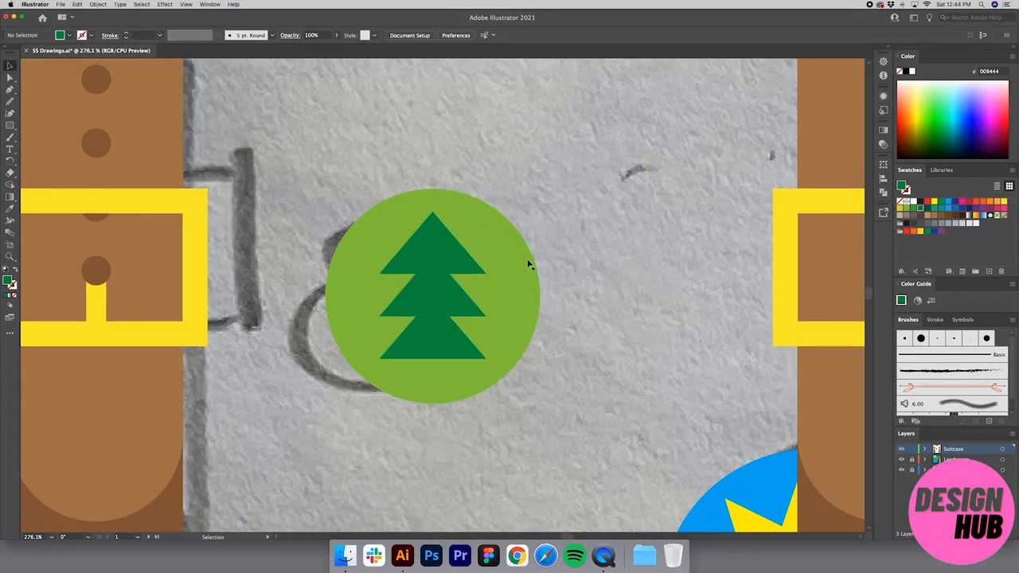
{"action": "left_click", "coordinate": [437, 245]}
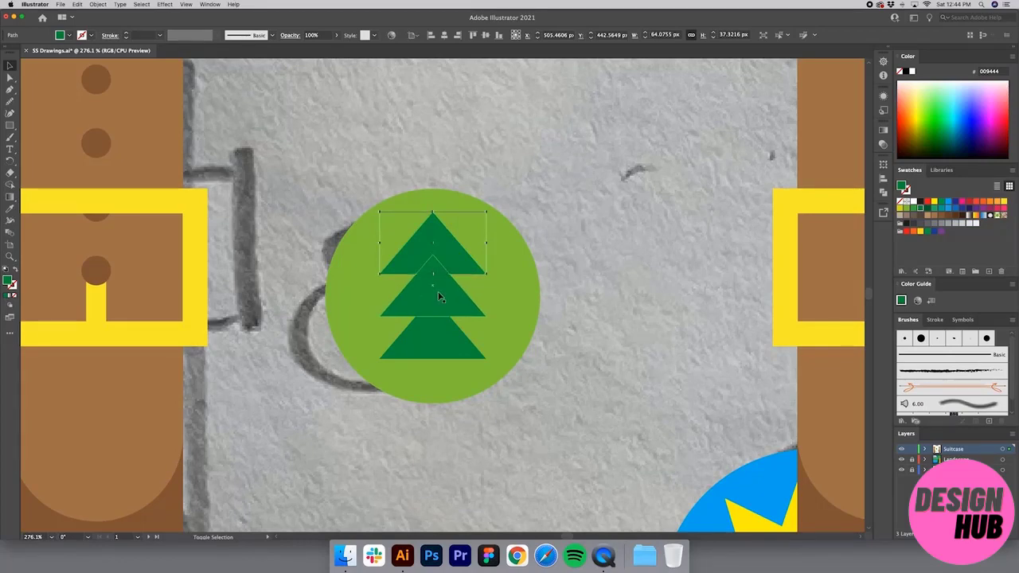
{"action": "left_click", "coordinate": [438, 296], "text": "shift"}
{"action": "left_click", "coordinate": [440, 338], "text": "shift"}
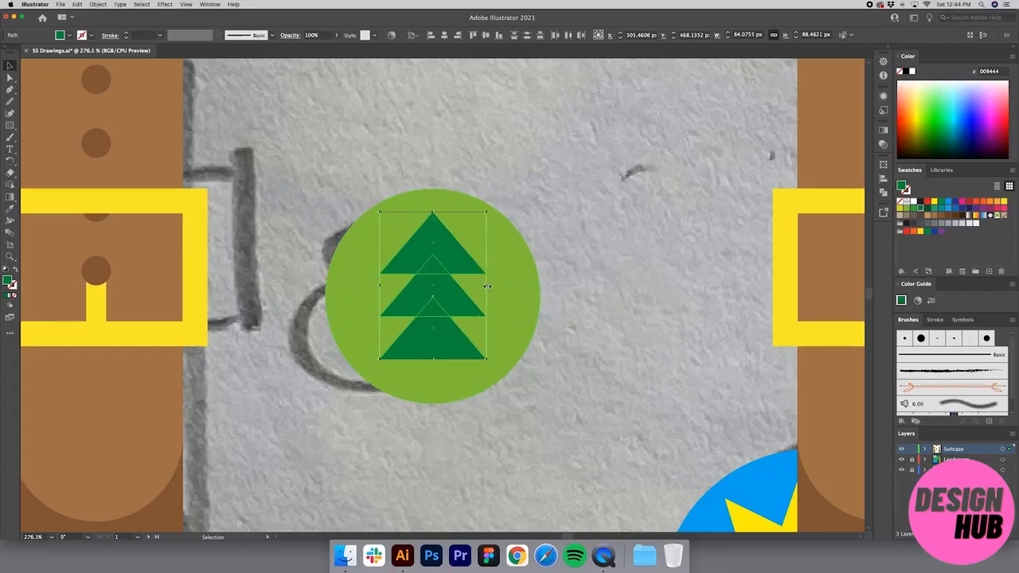
{"action": "mouse_move", "coordinate": [487, 286]}
{"action": "left_mouse_down"}
{"action": "mouse_move", "coordinate": [446, 286]}
{"action": "mouse_move", "coordinate": [512, 285]}
{"action": "mouse_move", "coordinate": [460, 288]}
{"action": "mouse_move", "coordinate": [509, 289]}
{"action": "mouse_move", "coordinate": [471, 296]}
{"action": "left_mouse_up"}
{"action": "left_click", "coordinate": [591, 296]}
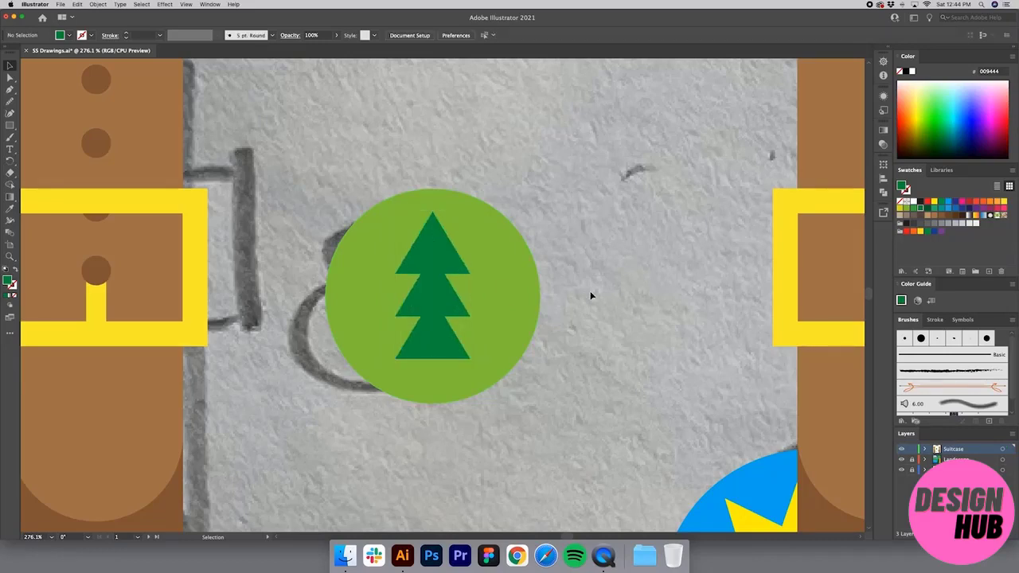
Enlarge the bottom triangle to about 65 px wide and the middle one slightly less, so the tree's tiers widen towards the base.
{"action": "left_click", "coordinate": [433, 351]}
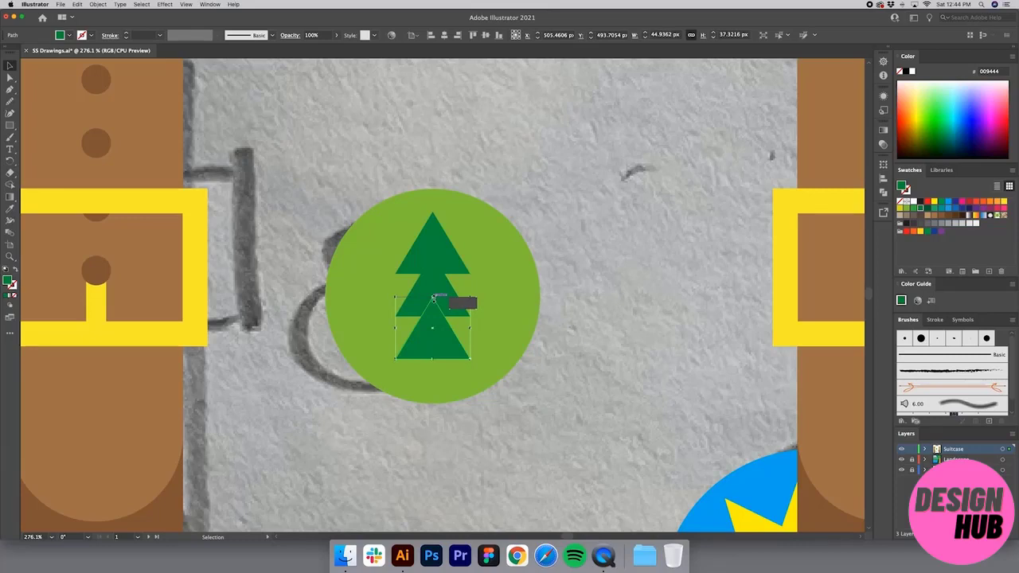
{"action": "left_click_drag", "start_coordinate": [432, 297], "coordinate": [433, 240]}
{"action": "left_click", "coordinate": [565, 319]}
{"action": "left_click", "coordinate": [445, 330]}
{"action": "left_click", "coordinate": [612, 269]}
{"action": "left_click", "coordinate": [532, 307]}
{"action": "left_click", "coordinate": [604, 325]}
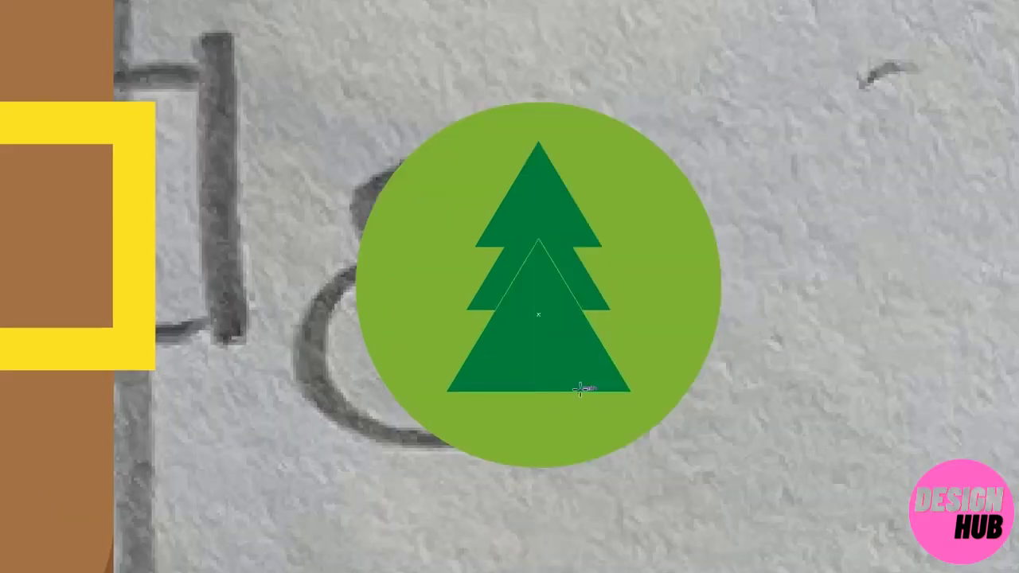
Draw a square trunk about 23 px wide centred on the tree's base, fill it orange, and deselect it.
{"action": "key", "text": "m"}
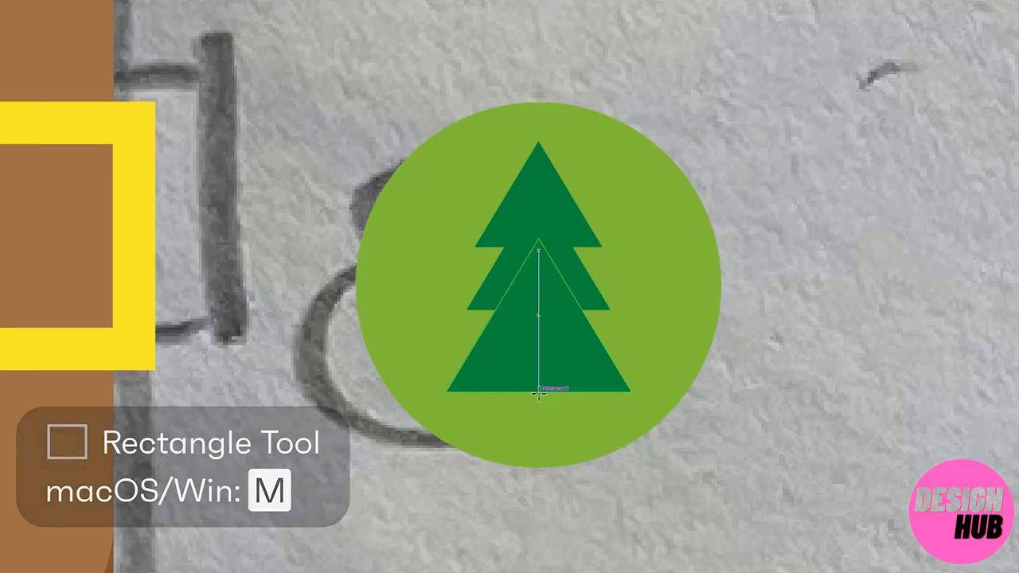
{"action": "left_click_drag", "start_coordinate": [571, 396], "coordinate": [606, 417]}
{"action": "left_click_drag", "start_coordinate": [545, 404], "coordinate": [569, 420]}
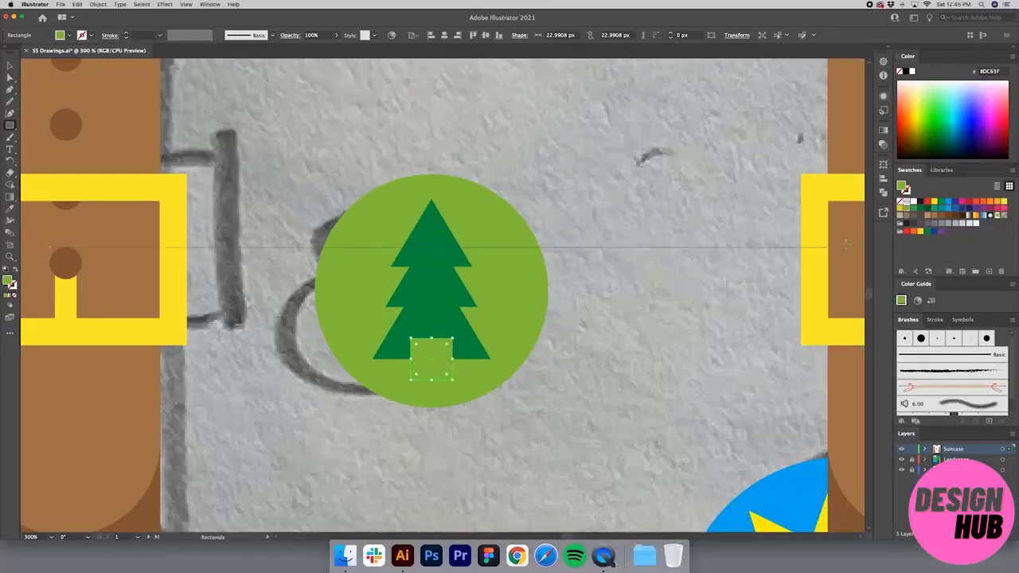
{"action": "left_click", "coordinate": [987, 201]}
{"action": "key", "text": "v"}
{"action": "left_click", "coordinate": [615, 323]}
Select the three green triangles and unite them into one tree shape with Pathfinder.
{"action": "left_click", "coordinate": [447, 320]}
{"action": "left_click", "coordinate": [459, 291], "text": "shift"}
{"action": "left_click", "coordinate": [453, 249], "text": "shift"}
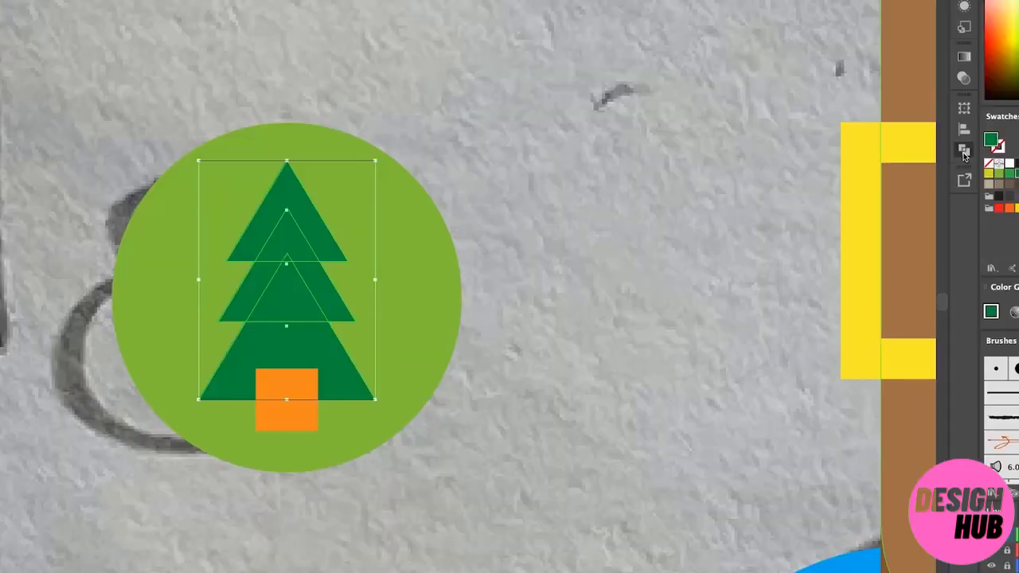
{"action": "left_click", "coordinate": [884, 195]}
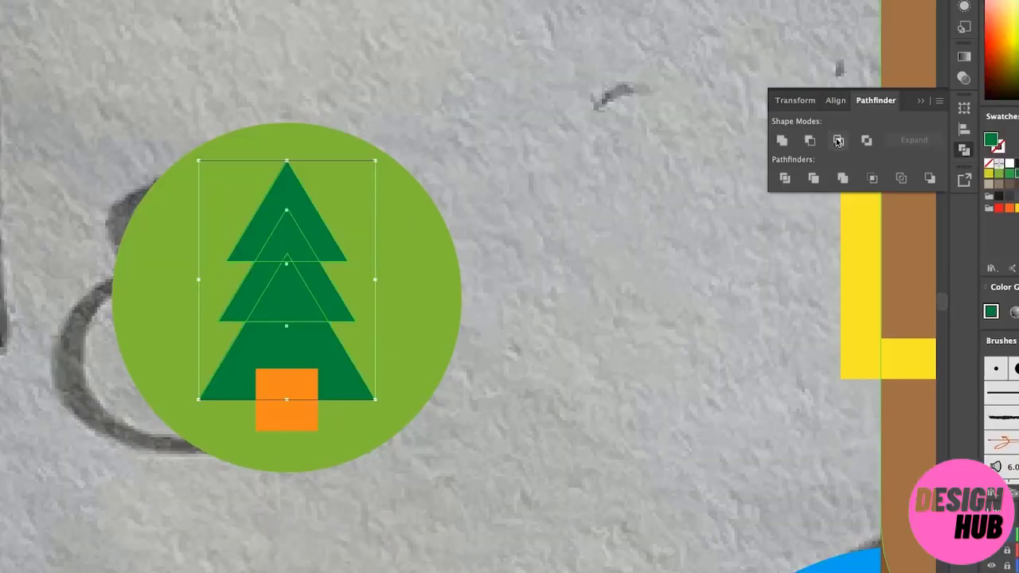
{"action": "left_click", "coordinate": [782, 140]}
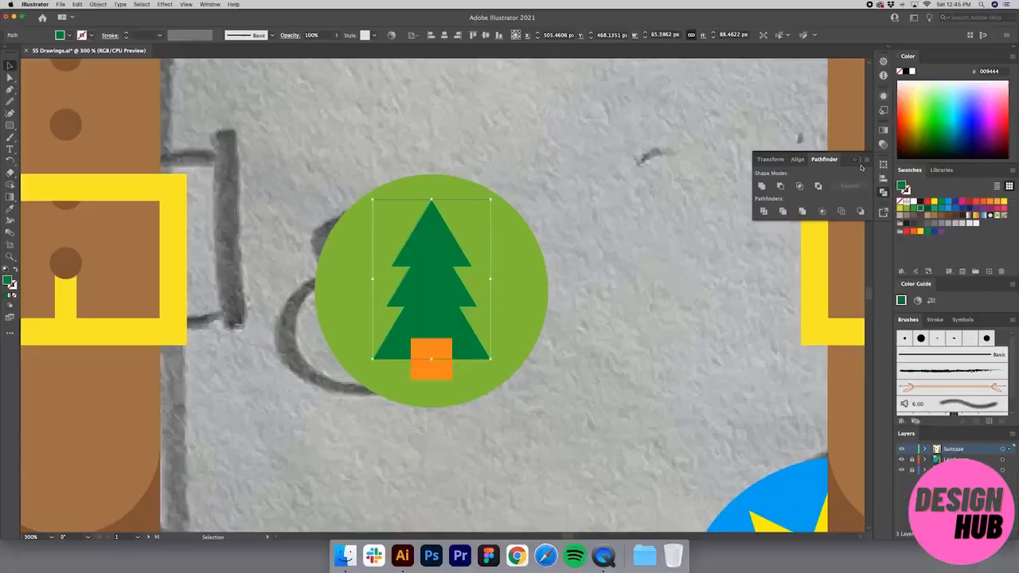
{"action": "left_click", "coordinate": [921, 101]}
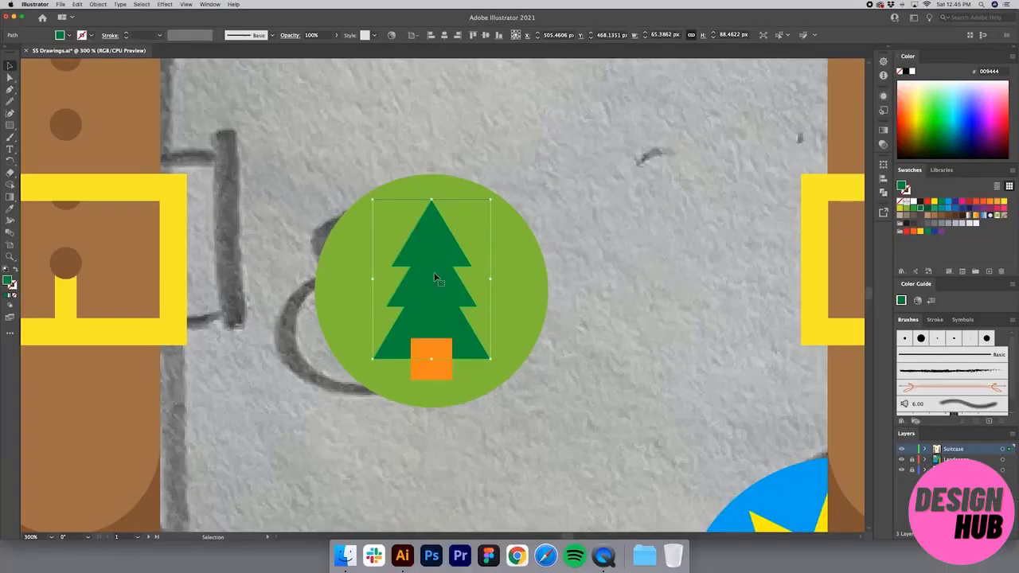
Bring the tree in front of the orange trunk and adjust both vertically so the trunk's lower part shows beneath the tree.
{"action": "right_click", "coordinate": [434, 276]}
{"action": "mouse_move", "coordinate": [452, 415]}
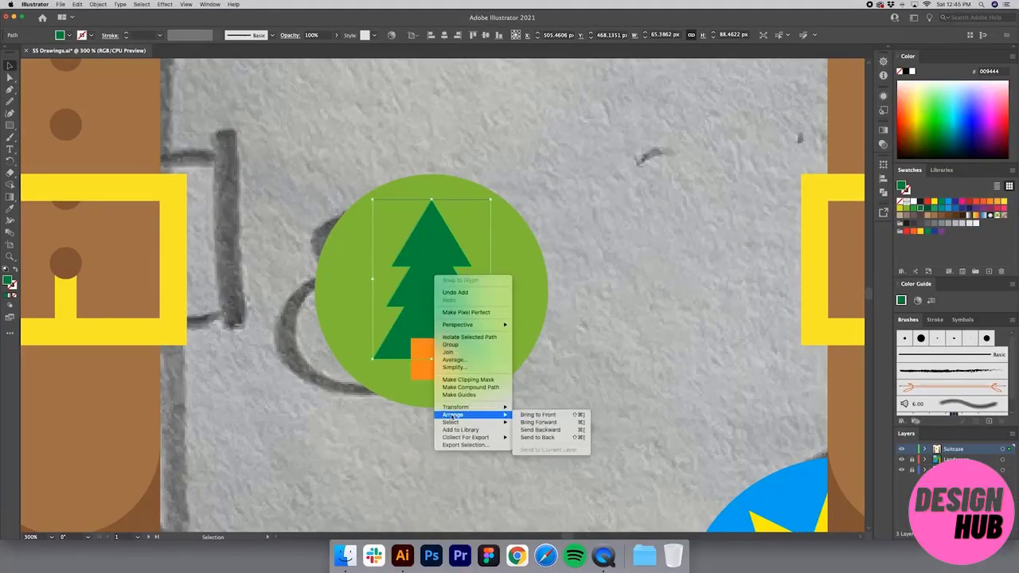
{"action": "left_click", "coordinate": [525, 415]}
{"action": "left_click", "coordinate": [438, 364]}
{"action": "left_click_drag", "start_coordinate": [440, 368], "coordinate": [438, 375]}
{"action": "left_click", "coordinate": [438, 285]}
{"action": "left_click", "coordinate": [542, 357]}
Rotate the whole tree sticker by -22.5° and move it slightly up and towards the left strap.
{"action": "key", "text": "z"}
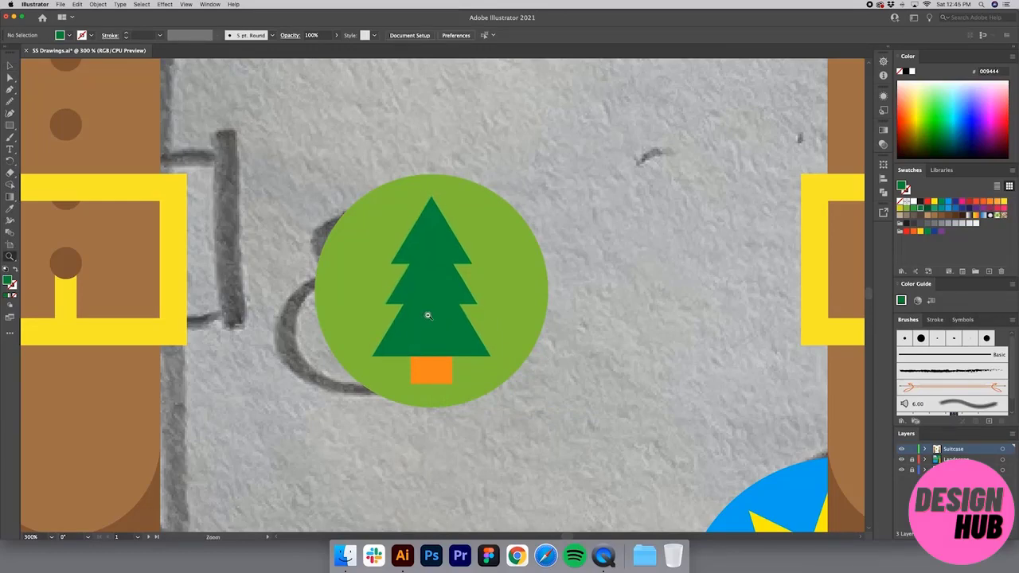
{"action": "left_click", "coordinate": [427, 315], "text": "alt"}
{"action": "left_click", "coordinate": [472, 299], "text": "alt"}
{"action": "left_click", "coordinate": [473, 299], "text": "alt"}
{"action": "key", "text": "v"}
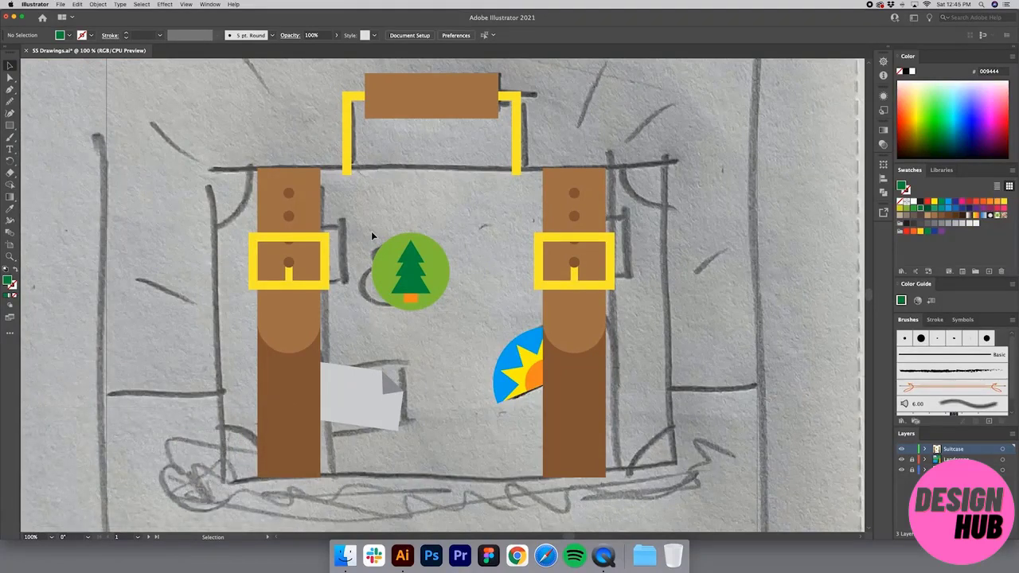
{"action": "left_click_drag", "start_coordinate": [371, 231], "coordinate": [442, 304]}
{"action": "key", "text": "r"}
{"action": "key", "text": "Return"}
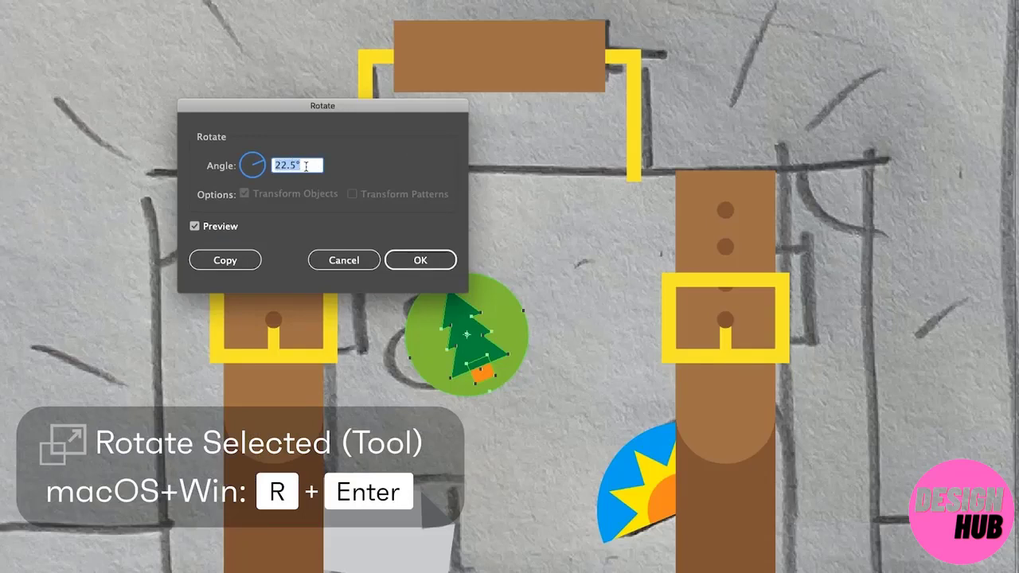
{"action": "left_click", "coordinate": [315, 166]}
{"action": "left_click", "coordinate": [275, 166]}
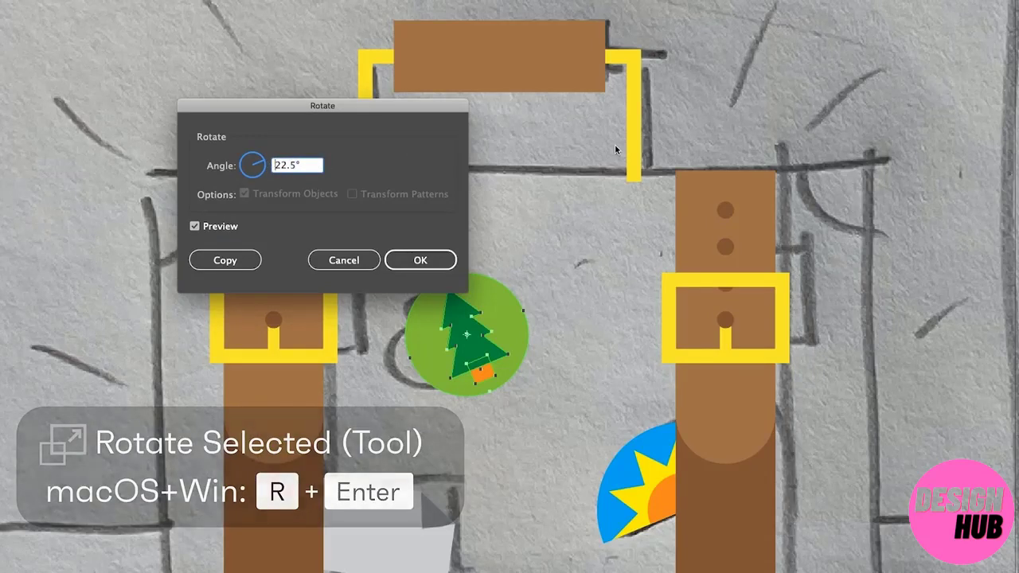
{"action": "type", "text": "-"}
{"action": "key", "text": "Tab"}
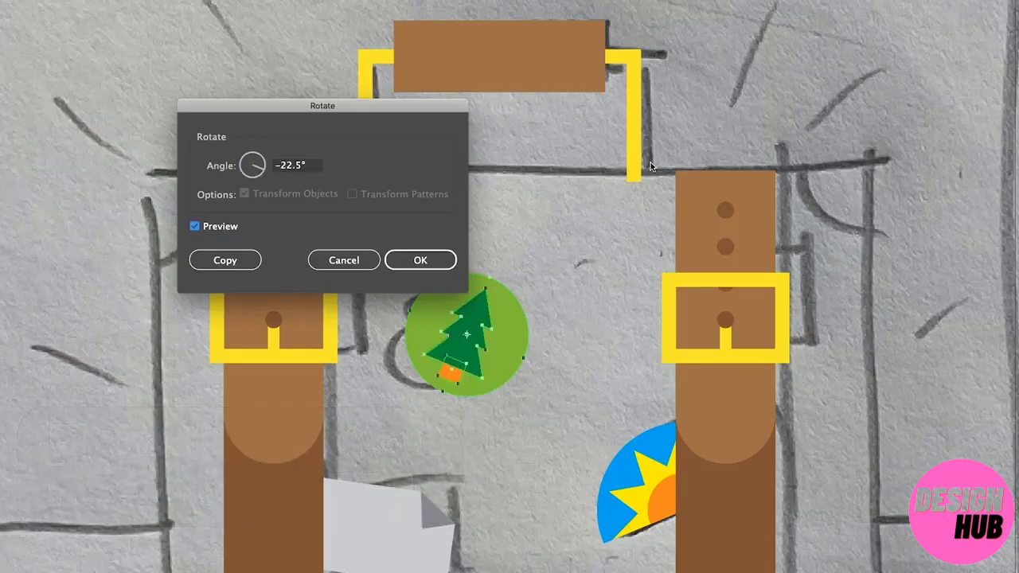
{"action": "left_click", "coordinate": [433, 260]}
{"action": "key", "text": "v"}
{"action": "left_click_drag", "start_coordinate": [508, 329], "coordinate": [482, 305]}
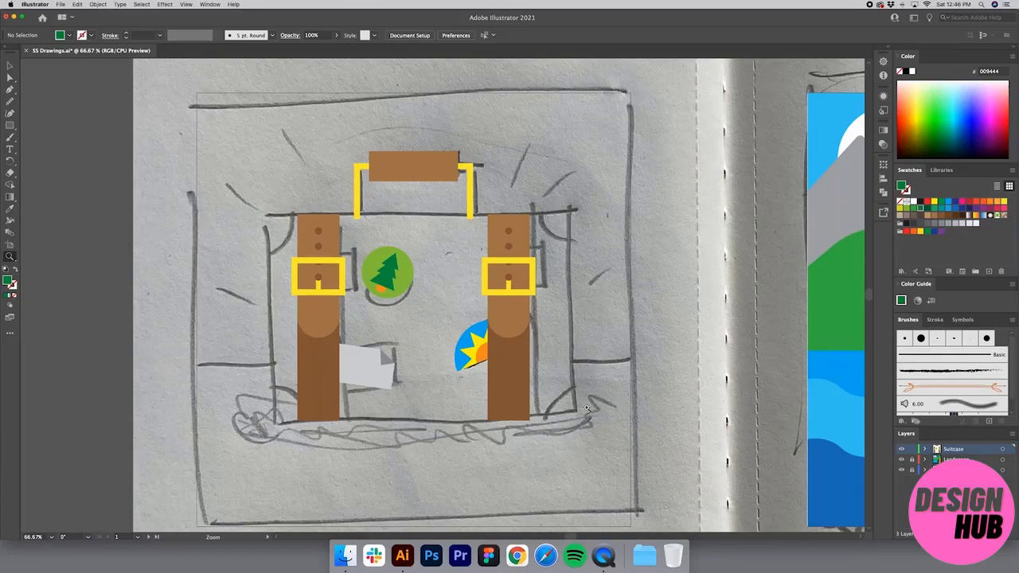
Draw a rectangle about 817 by 514 px over the sketched suitcase body and fill it with orange F7941D.
{"action": "key", "text": "m"}
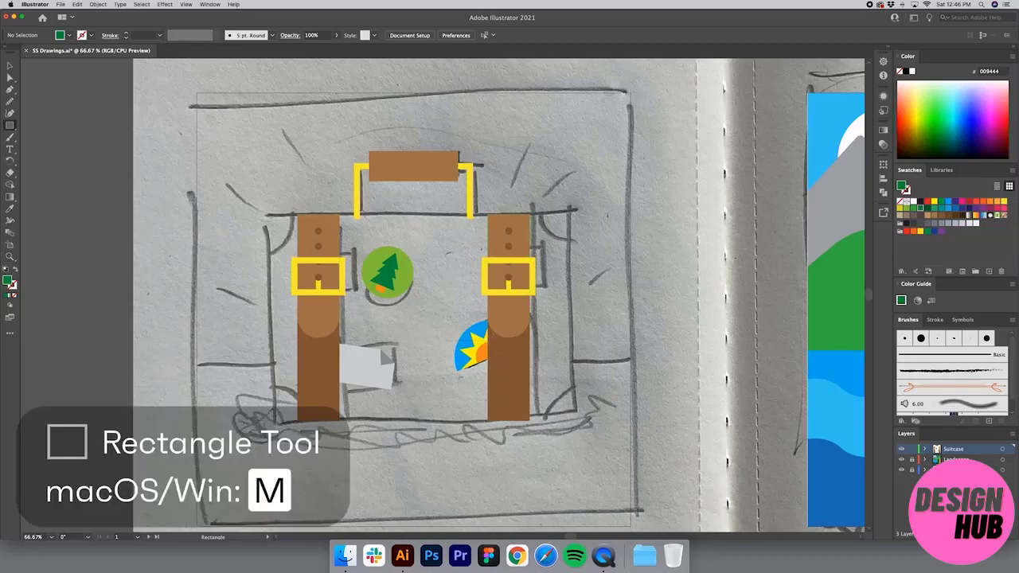
{"action": "key", "text": "super+plus"}
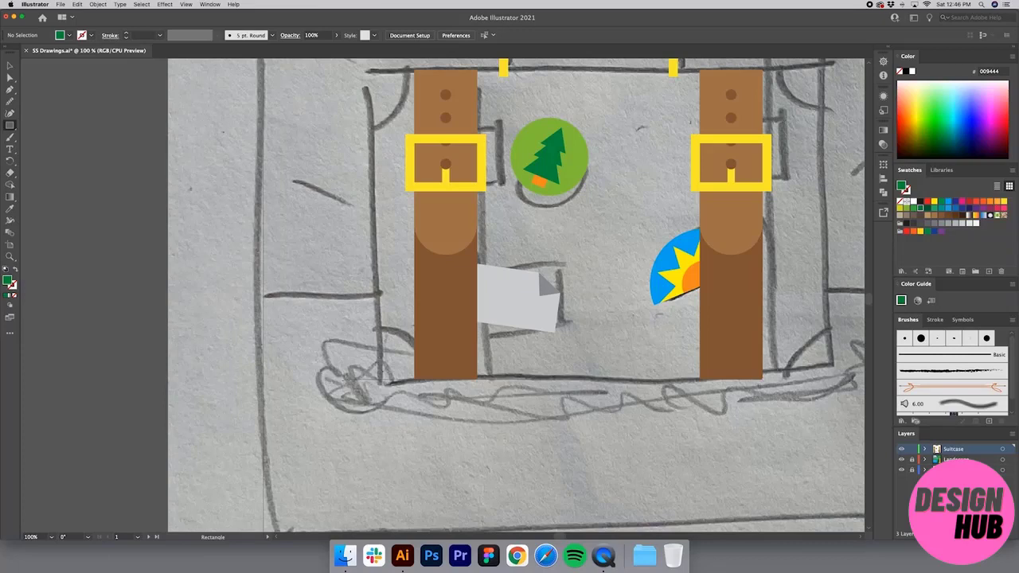
{"action": "mouse_move", "coordinate": [814, 80]}
{"action": "left_mouse_down"}
{"action": "mouse_move", "coordinate": [817, 69]}
{"action": "mouse_move", "coordinate": [833, 70]}
{"action": "left_mouse_up"}
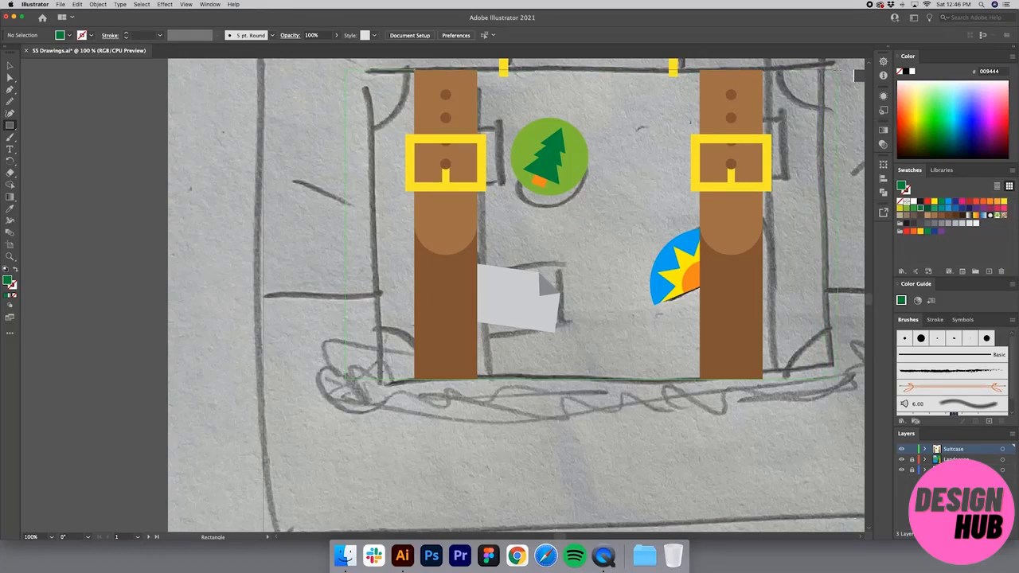
{"action": "left_click_drag", "start_coordinate": [833, 70], "coordinate": [837, 70]}
{"action": "left_click_drag", "start_coordinate": [609, 184], "coordinate": [468, 237]}
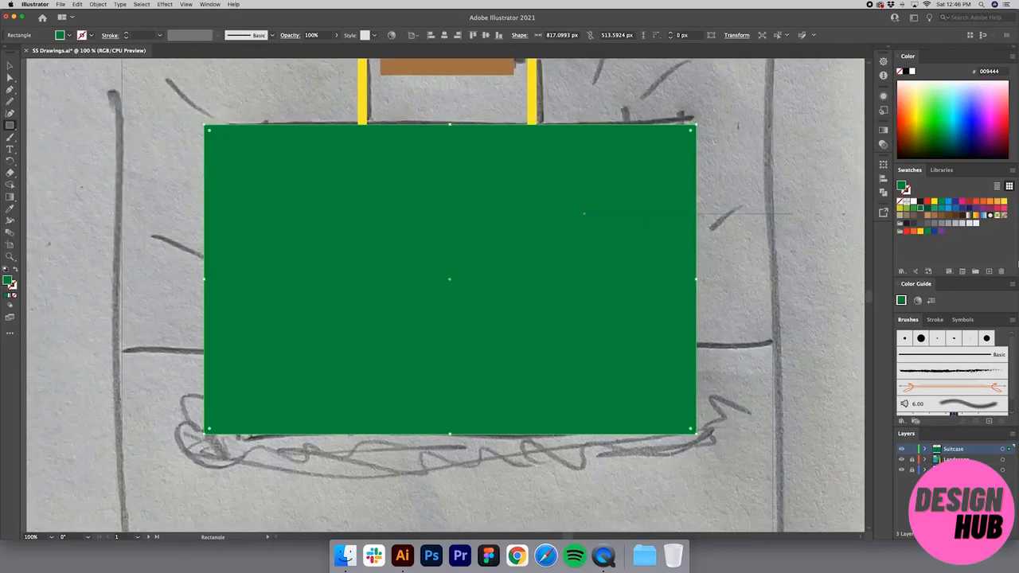
{"action": "left_click", "coordinate": [990, 205]}
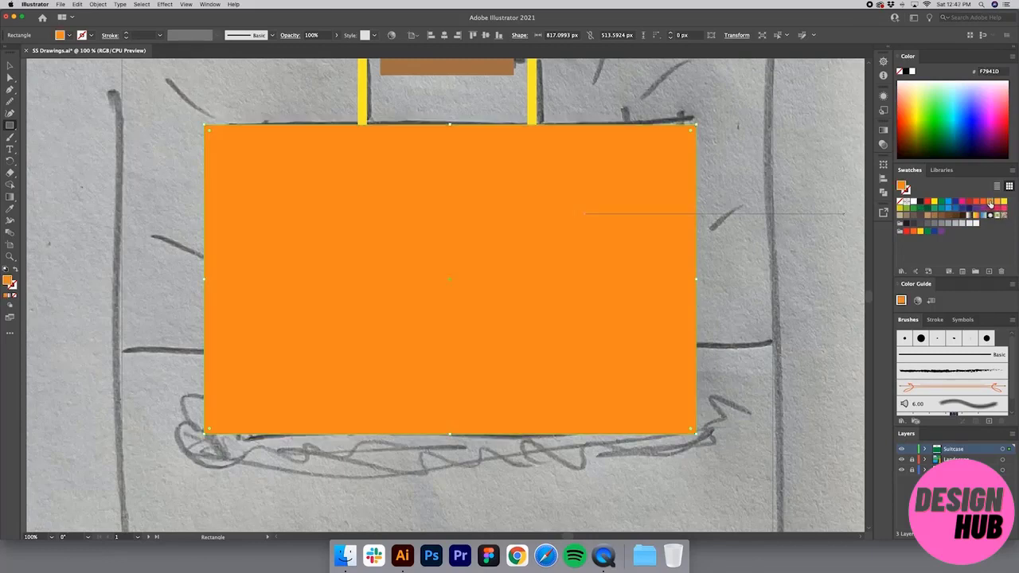
Send the orange suitcase body to the back, behind the straps, buckles and stickers.
{"action": "key", "text": "v"}
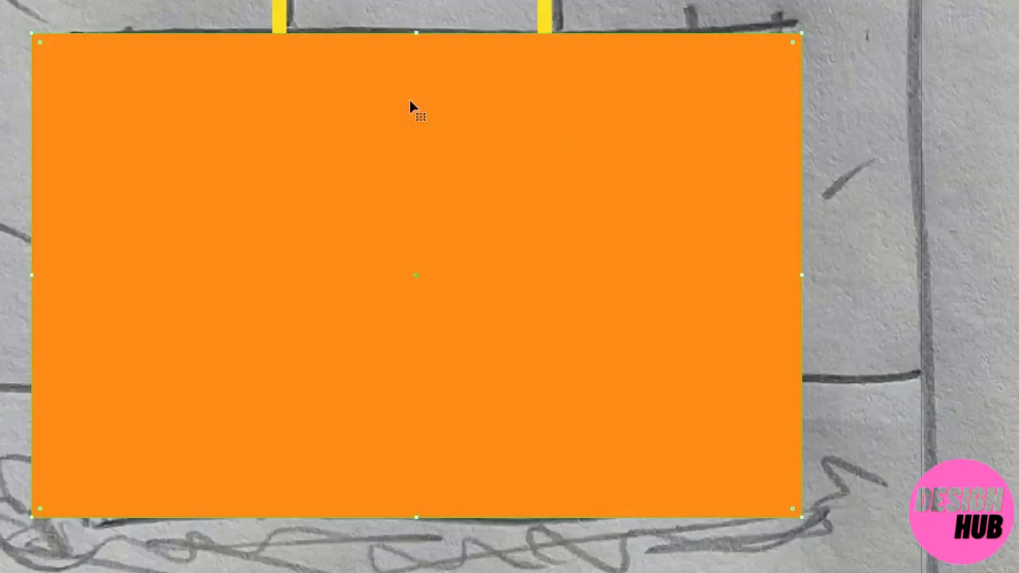
{"action": "right_click", "coordinate": [410, 102]}
{"action": "mouse_move", "coordinate": [491, 322]}
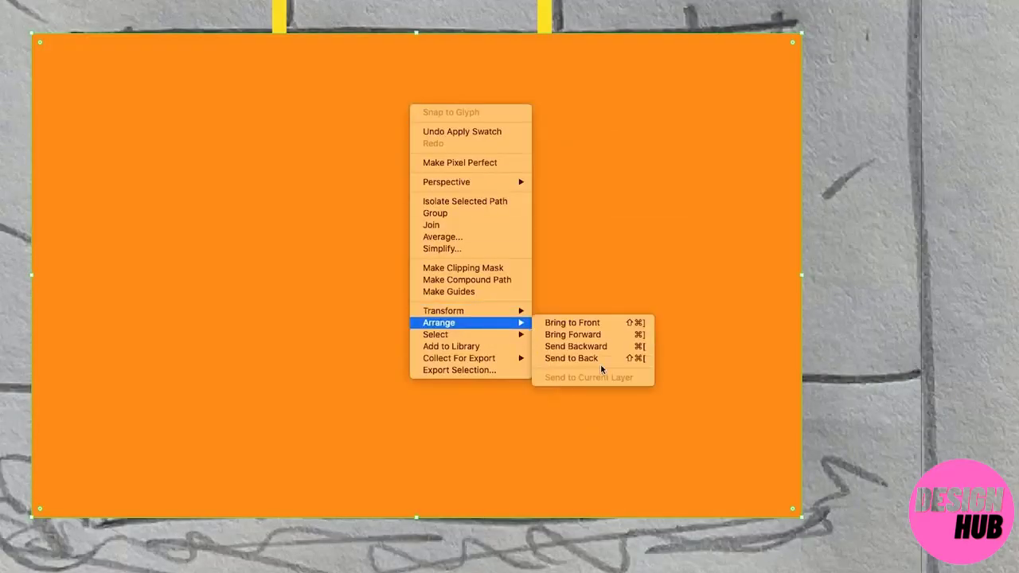
{"action": "left_click", "coordinate": [598, 361]}
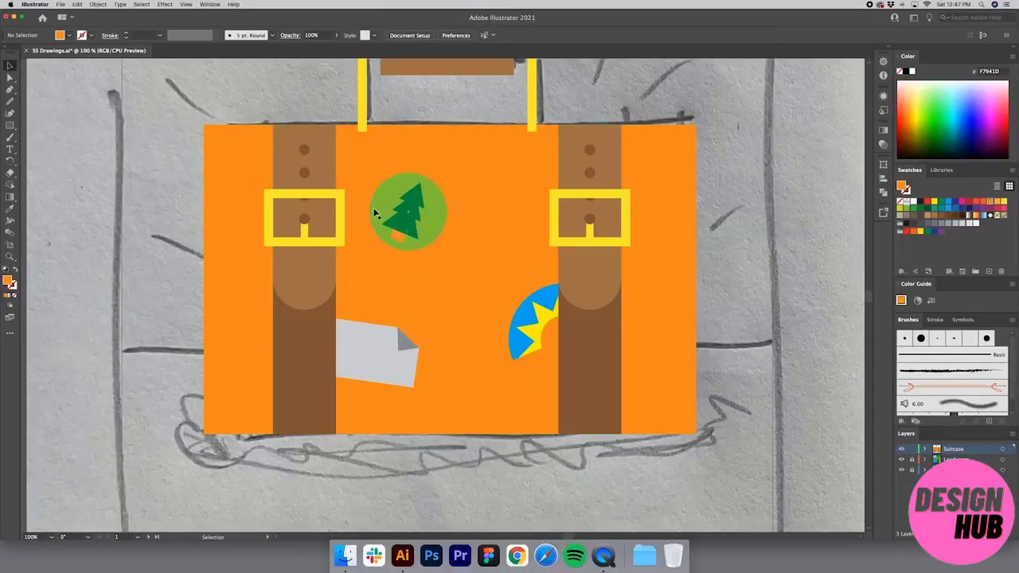
Centre the orange suitcase body horizontally on the artboard and deselect it.
{"action": "key", "text": "z"}
{"action": "left_click", "coordinate": [465, 276], "text": "alt"}
{"action": "left_click", "coordinate": [469, 272], "text": "alt"}
{"action": "left_click_drag", "start_coordinate": [521, 276], "coordinate": [559, 277]}
{"action": "key", "text": "v"}
{"action": "left_click", "coordinate": [460, 314]}
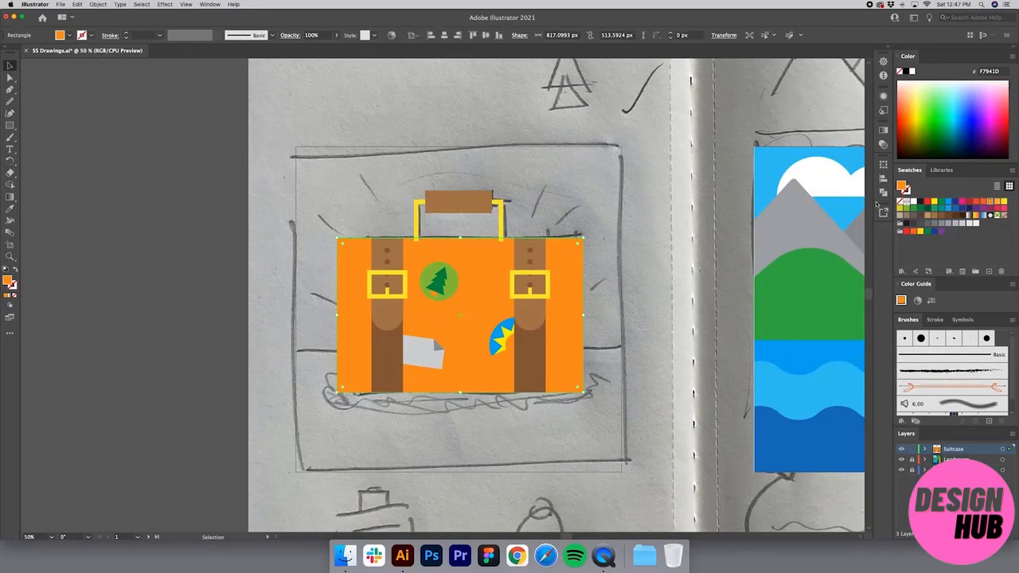
{"action": "left_click", "coordinate": [883, 177]}
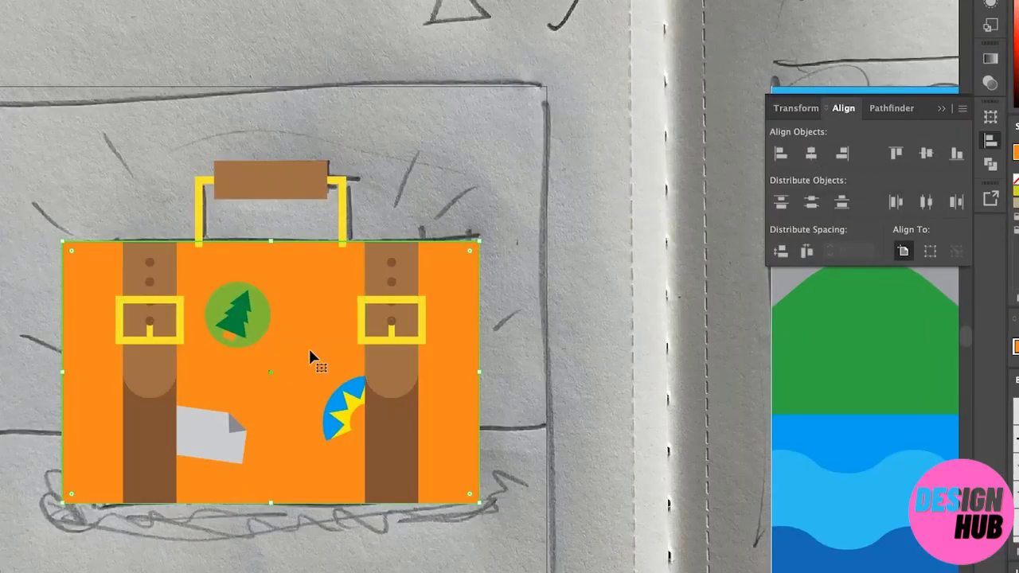
{"action": "left_click", "coordinate": [511, 213]}
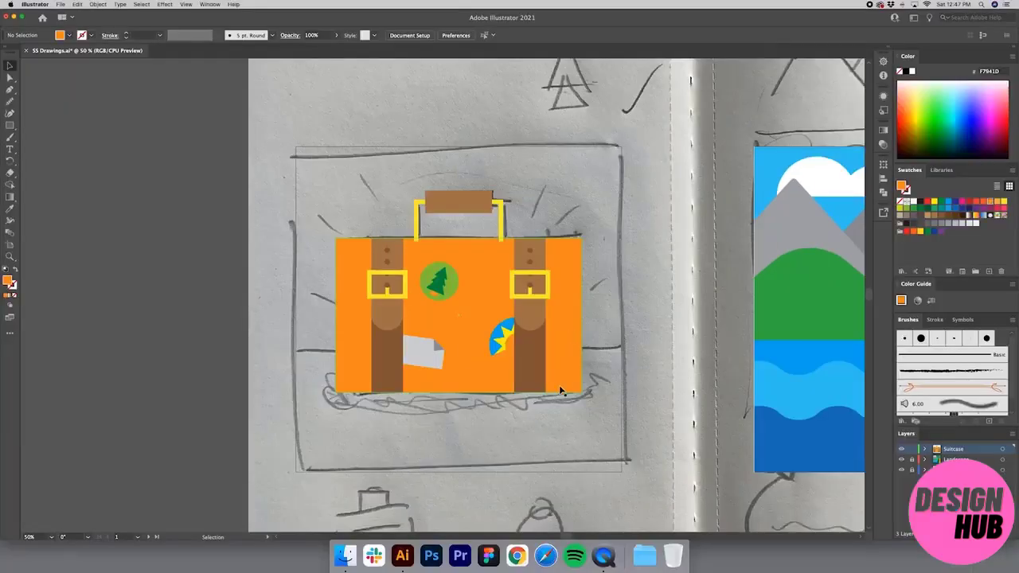
Send the yellow handle frame and its brown grip together to the back, behind the suitcase body.
{"action": "key", "text": "z"}
{"action": "left_click_drag", "start_coordinate": [657, 444], "coordinate": [279, 177]}
{"action": "key", "text": "v"}
{"action": "left_click_drag", "start_coordinate": [325, 213], "coordinate": [435, 305]}
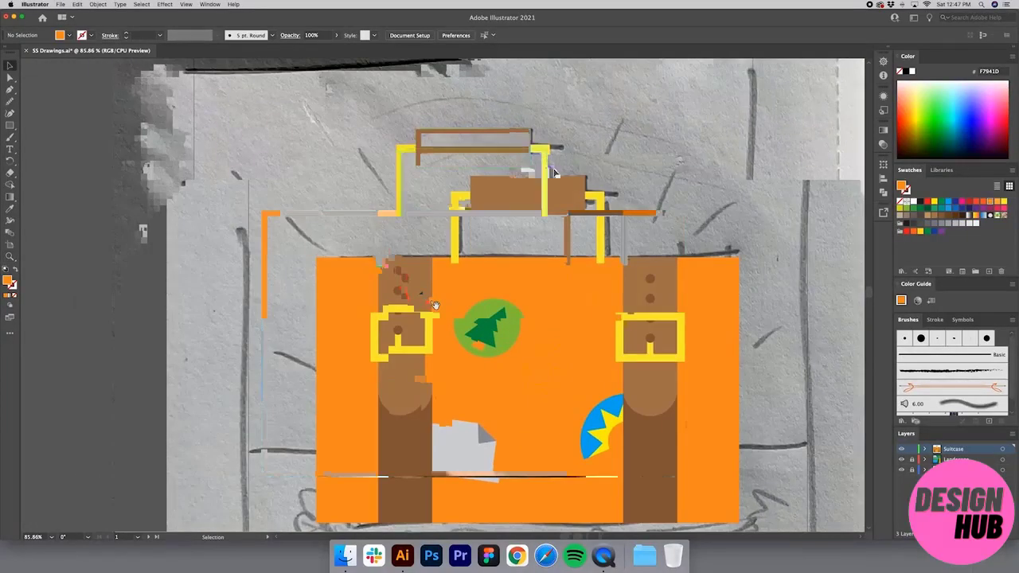
{"action": "left_click", "coordinate": [548, 166]}
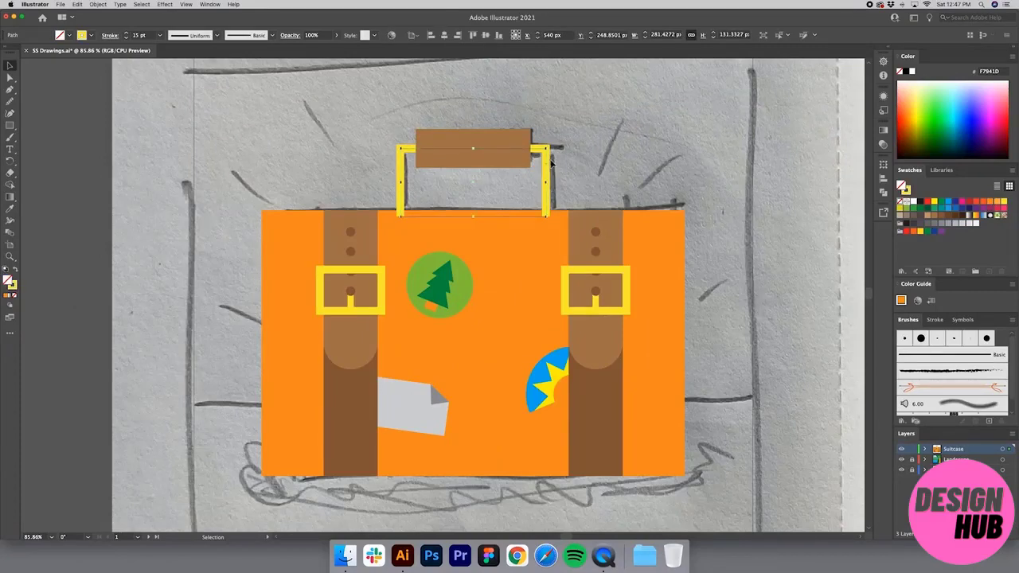
{"action": "left_click", "coordinate": [448, 163], "text": "shift"}
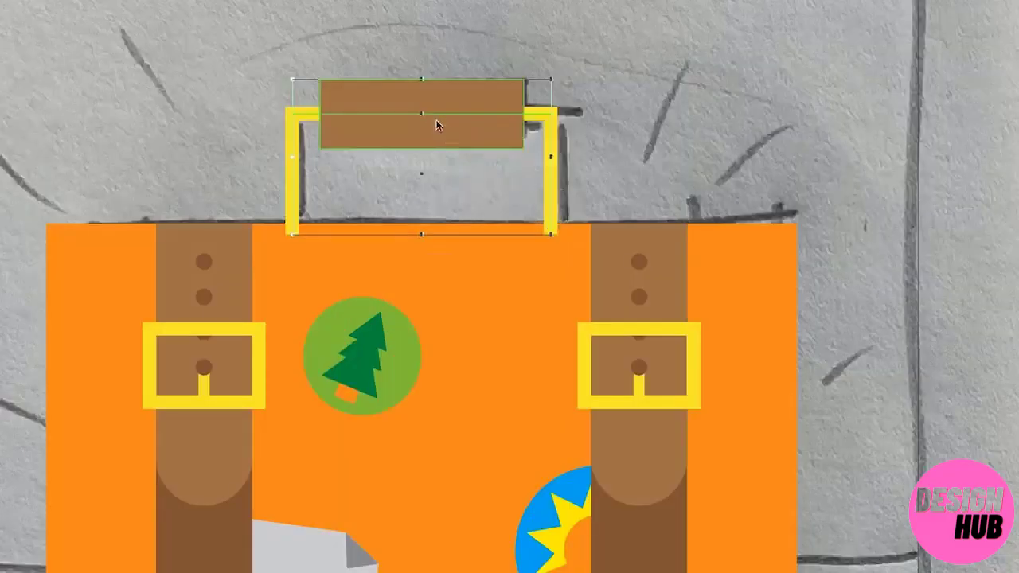
{"action": "right_click", "coordinate": [481, 156]}
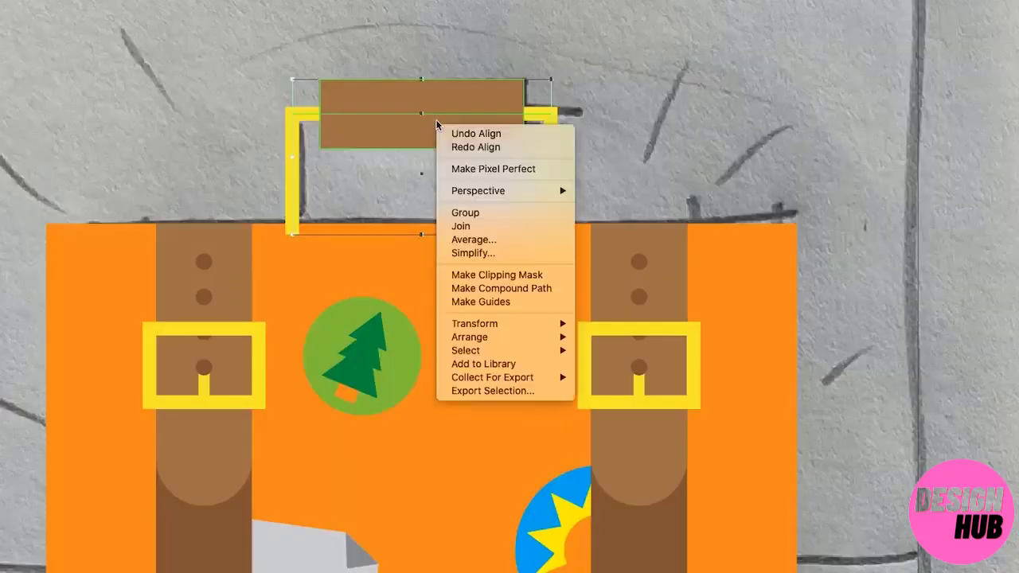
{"action": "mouse_move", "coordinate": [505, 274]}
{"action": "left_click", "coordinate": [623, 377]}
{"action": "left_click", "coordinate": [706, 161]}
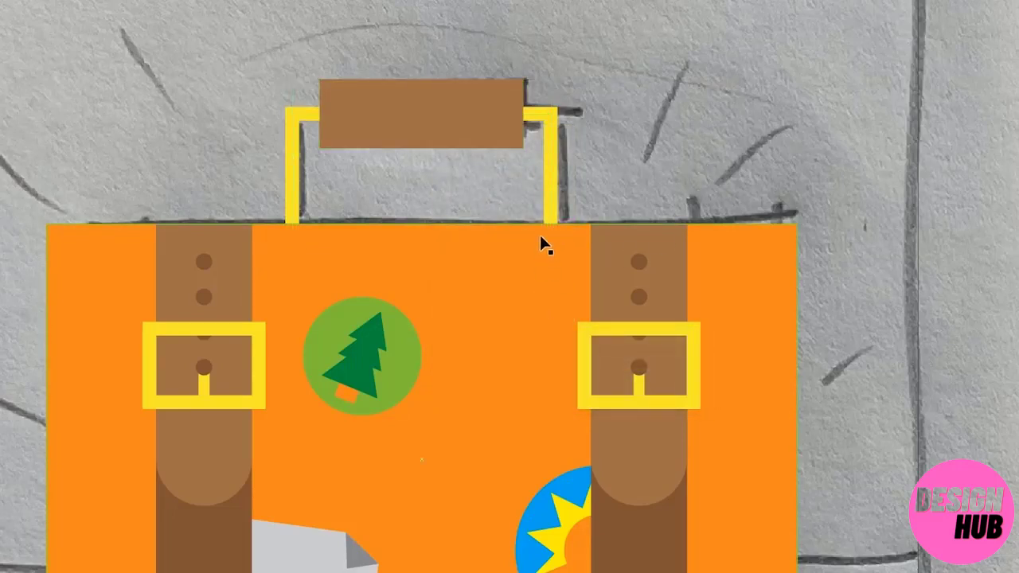
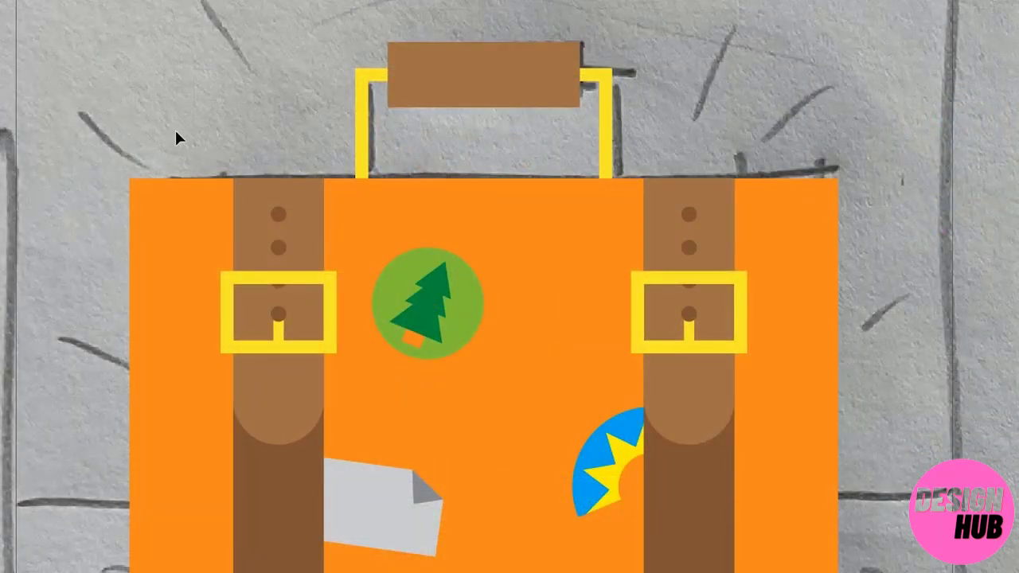
Raise the top anchor points of the suitcase body and straps together with the handle frame's lower ends to make the suitcase taller.
{"action": "key", "text": "a"}
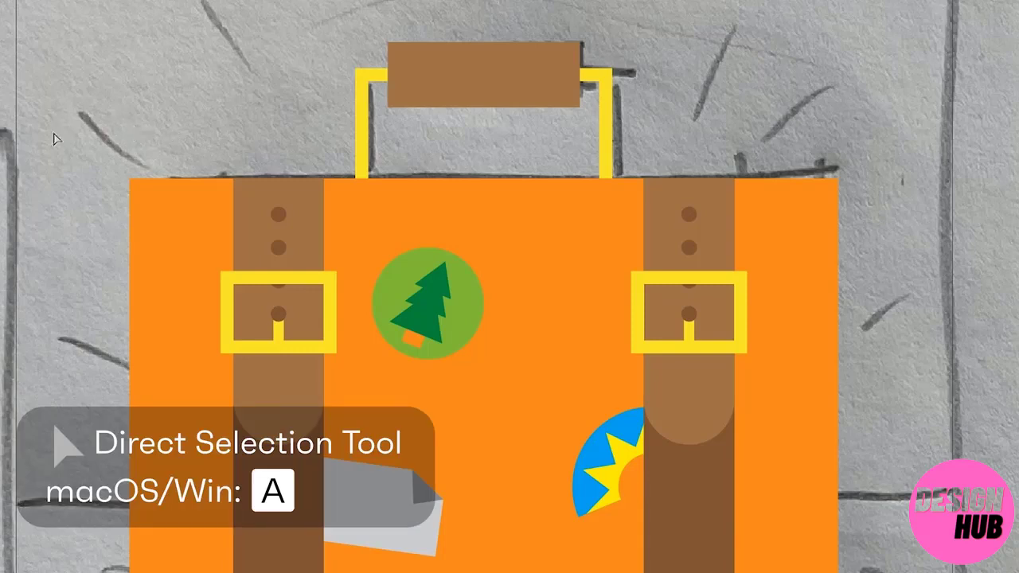
{"action": "left_click_drag", "start_coordinate": [330, 187], "coordinate": [863, 197]}
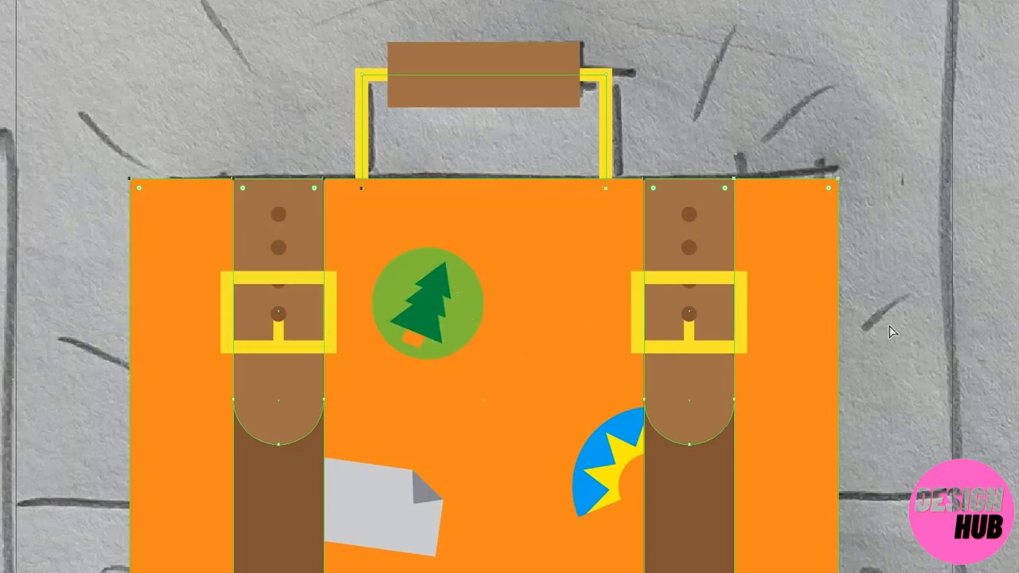
{"action": "key", "text": "Up"}
{"action": "key", "text": "Up"}
{"action": "key", "text": "Up"}
{"action": "key", "text": "Up"}
{"action": "key", "text": "Up"}
{"action": "key", "text": "Up"}
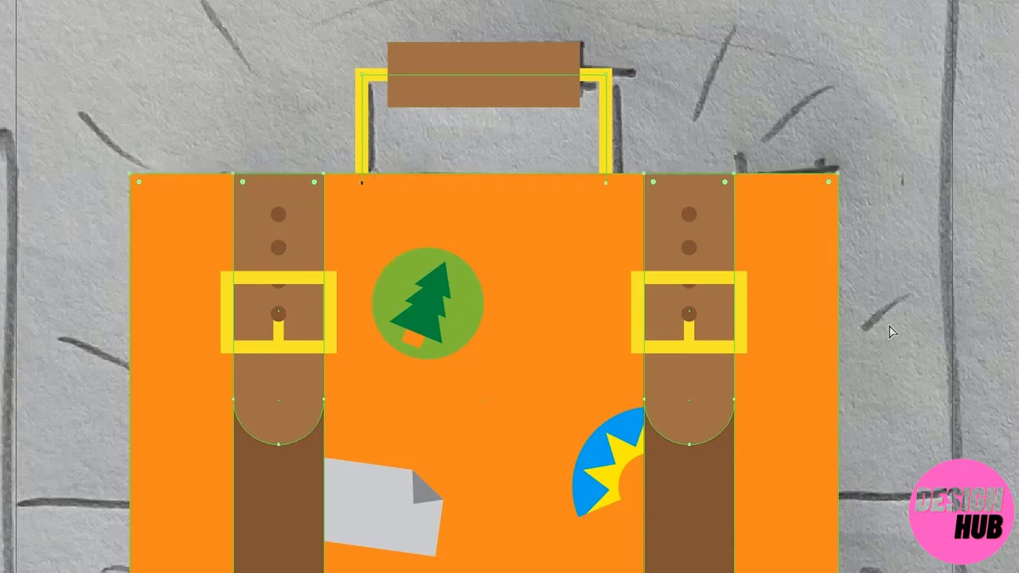
{"action": "key", "text": "Up"}
{"action": "key", "text": "Up"}
{"action": "key", "text": "Up"}
{"action": "key", "text": "Up"}
{"action": "key", "text": "Up"}
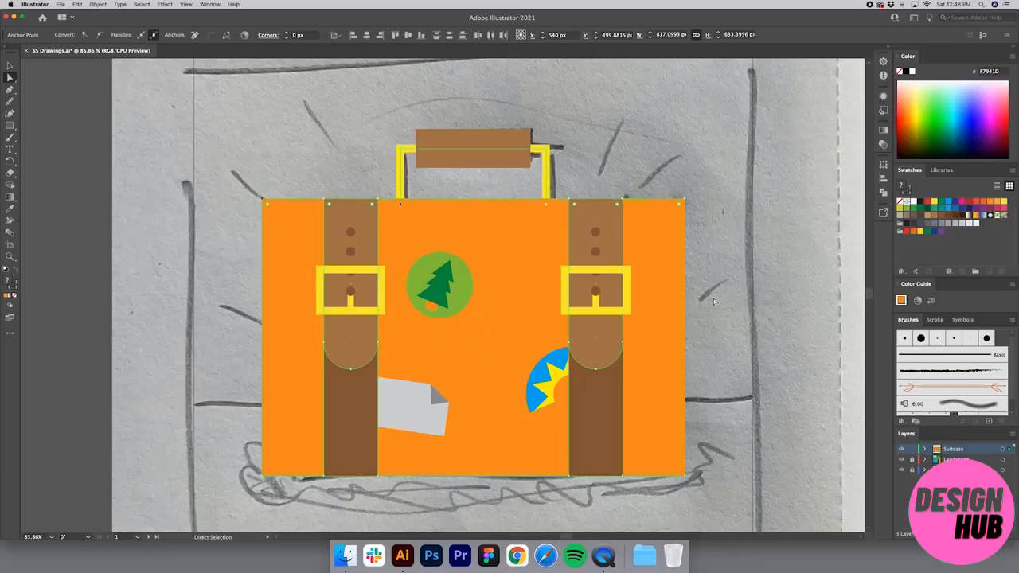
{"action": "left_click", "coordinate": [714, 300]}
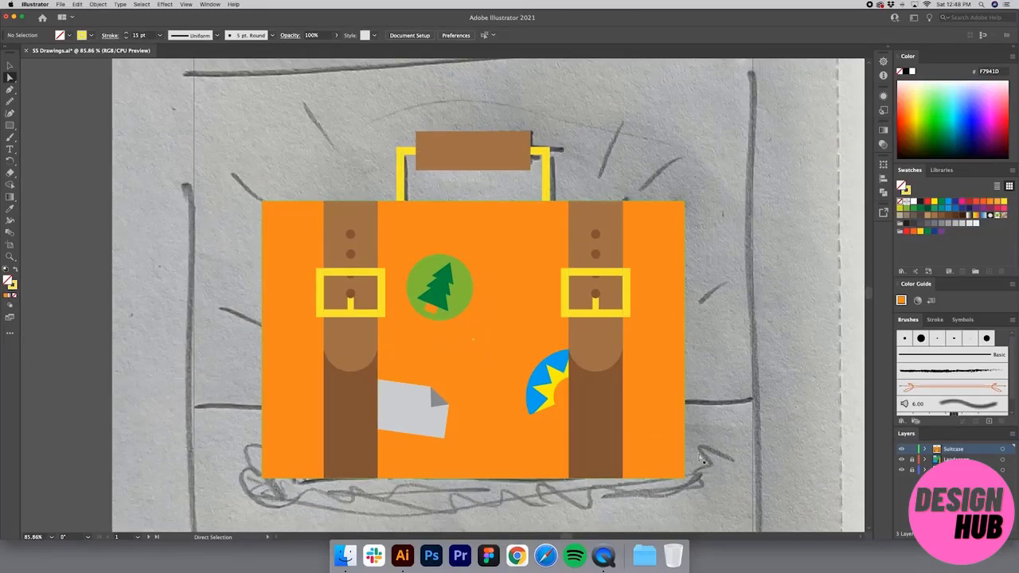
Draw a square about 159 px wide centred on the suitcase body's upper-left corner.
{"action": "key", "text": "z"}
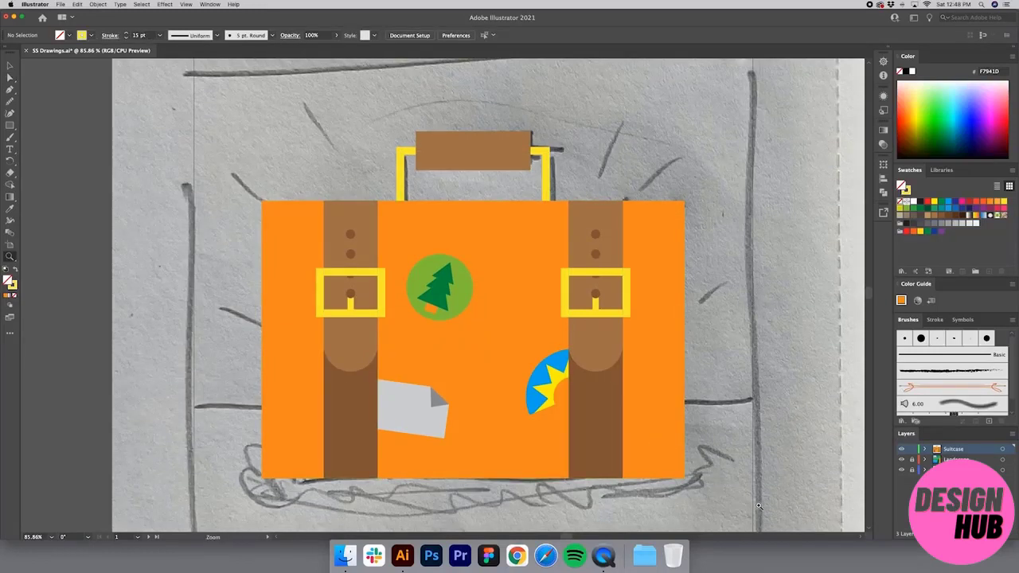
{"action": "key", "text": "v"}
{"action": "key", "text": "z"}
{"action": "left_click_drag", "start_coordinate": [249, 188], "coordinate": [357, 195]}
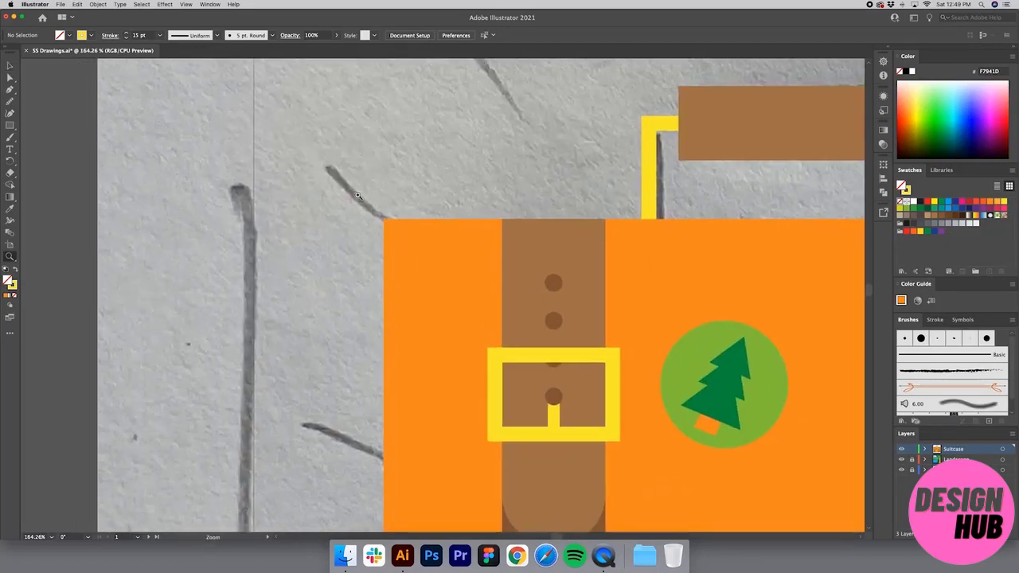
{"action": "key", "text": "m"}
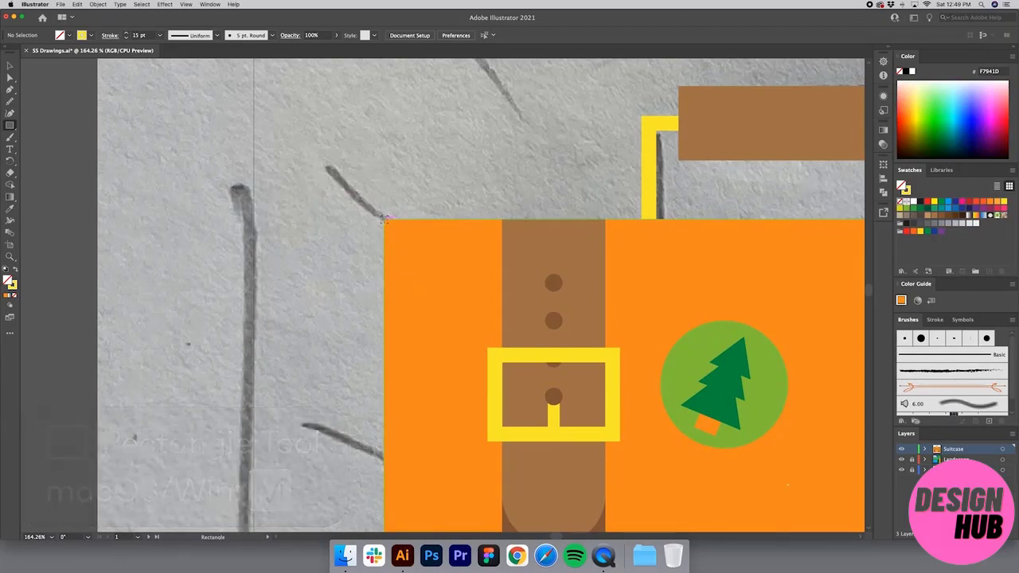
{"action": "left_click_drag", "start_coordinate": [384, 219], "coordinate": [464, 298]}
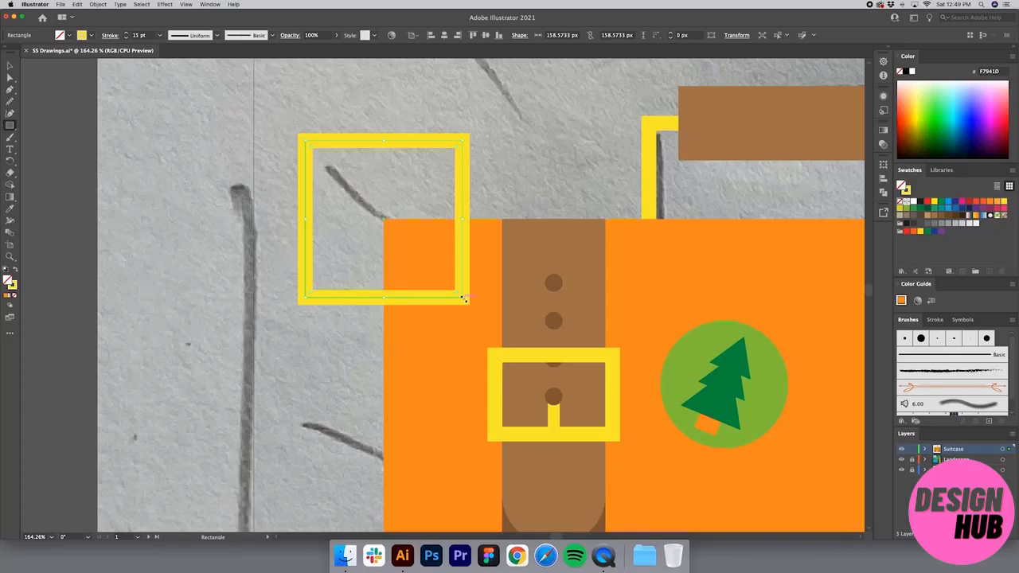
Apply the strap's light brown fill without a stroke to the corner square using the Eyedropper, and deselect it.
{"action": "key", "text": "i"}
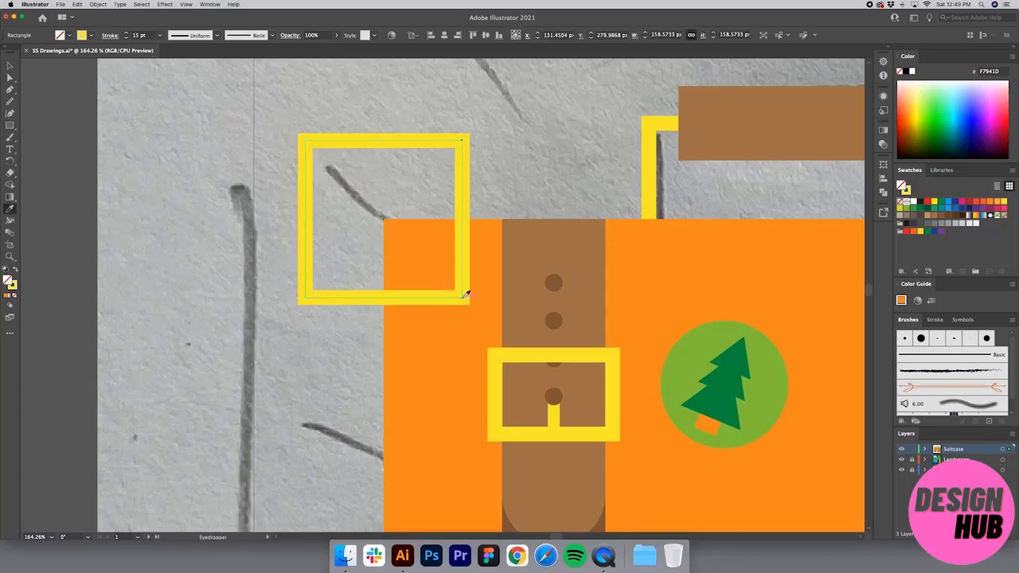
{"action": "left_click", "coordinate": [538, 235]}
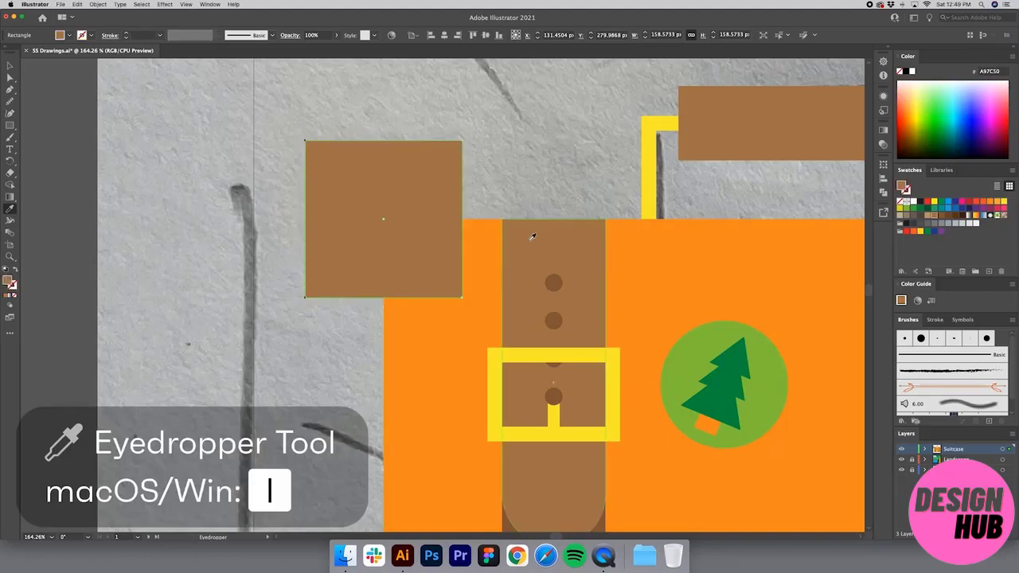
{"action": "key", "text": "v"}
{"action": "left_click", "coordinate": [525, 193]}
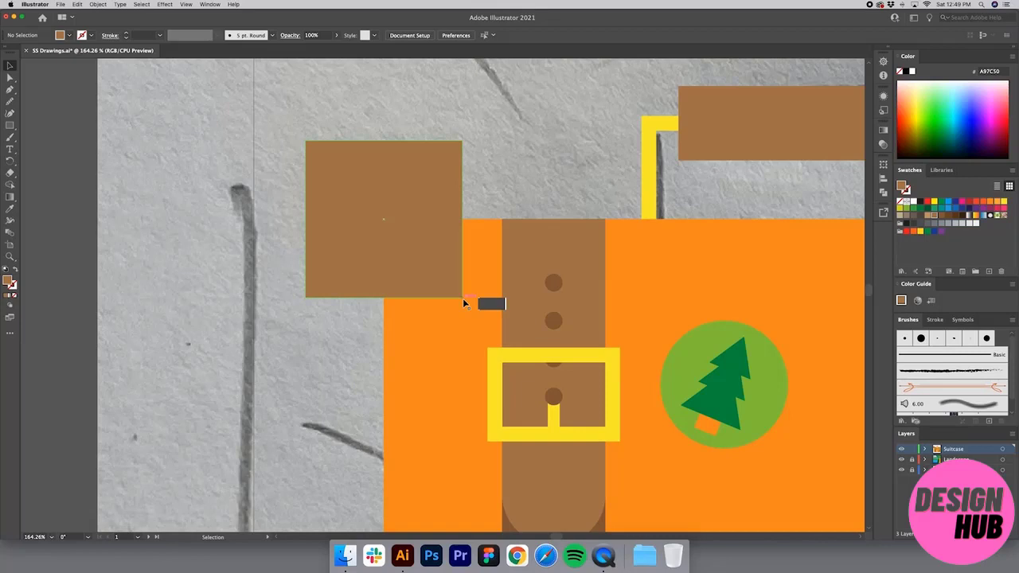
Round only the lower-right corner of the brown corner square with its live corner handle, and deselect it.
{"action": "key", "text": "a"}
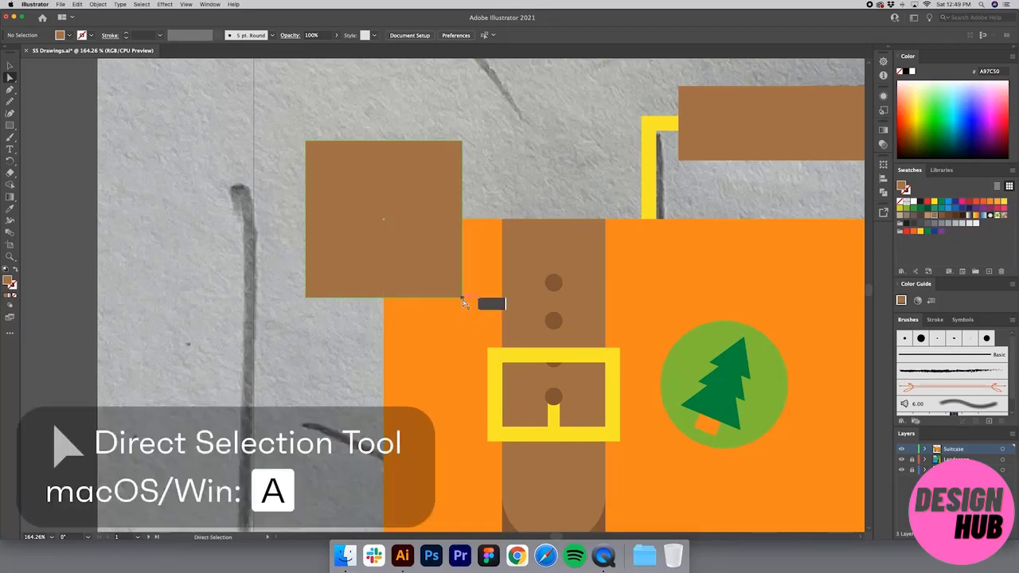
{"action": "left_click", "coordinate": [459, 296]}
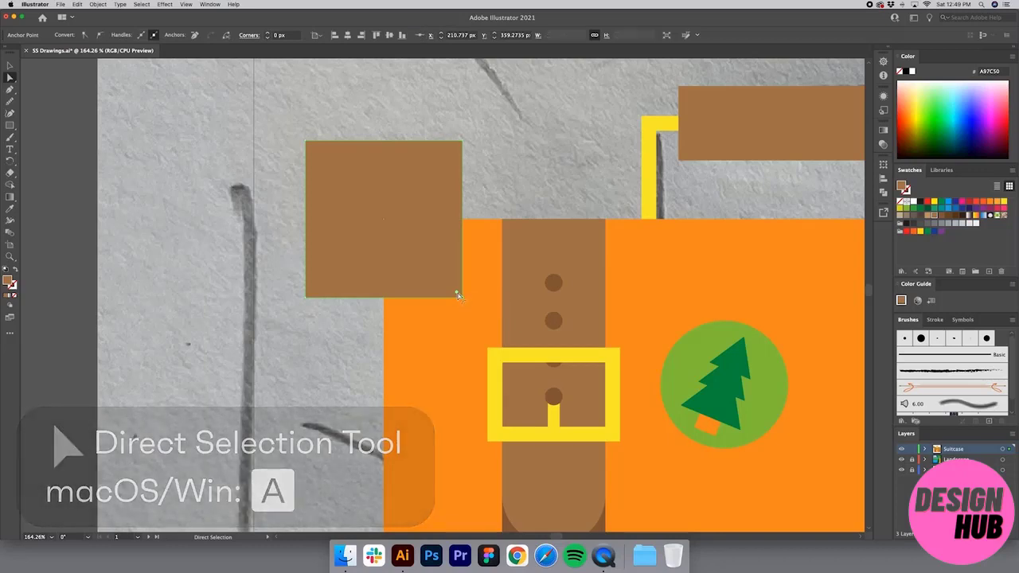
{"action": "left_click_drag", "start_coordinate": [458, 295], "coordinate": [404, 243]}
{"action": "key", "text": "v"}
{"action": "left_click", "coordinate": [483, 191]}
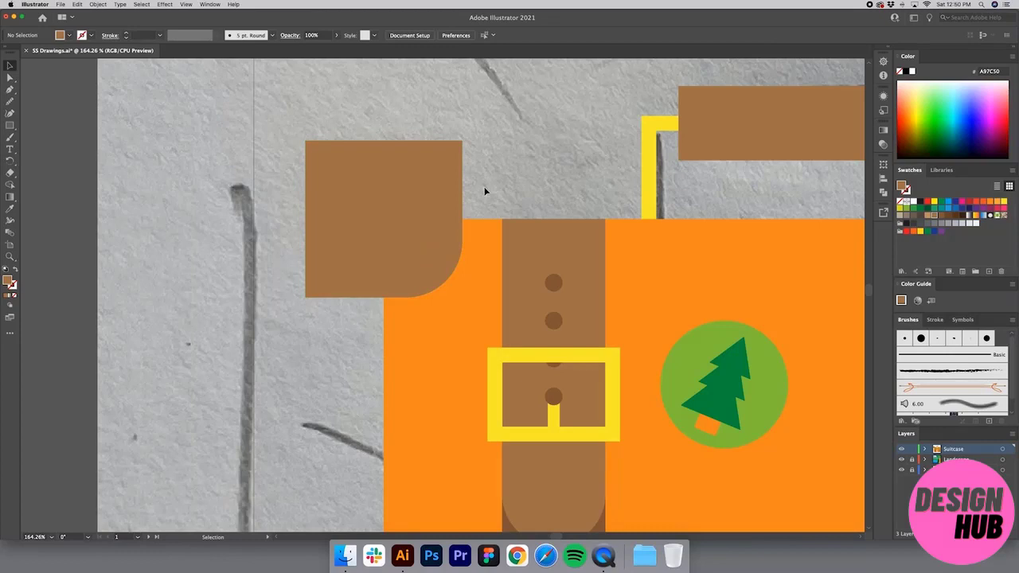
Paste a copy of the orange suitcase body in front and intersect it with the brown corner piece using Pathfinder.
{"action": "left_click", "coordinate": [483, 229]}
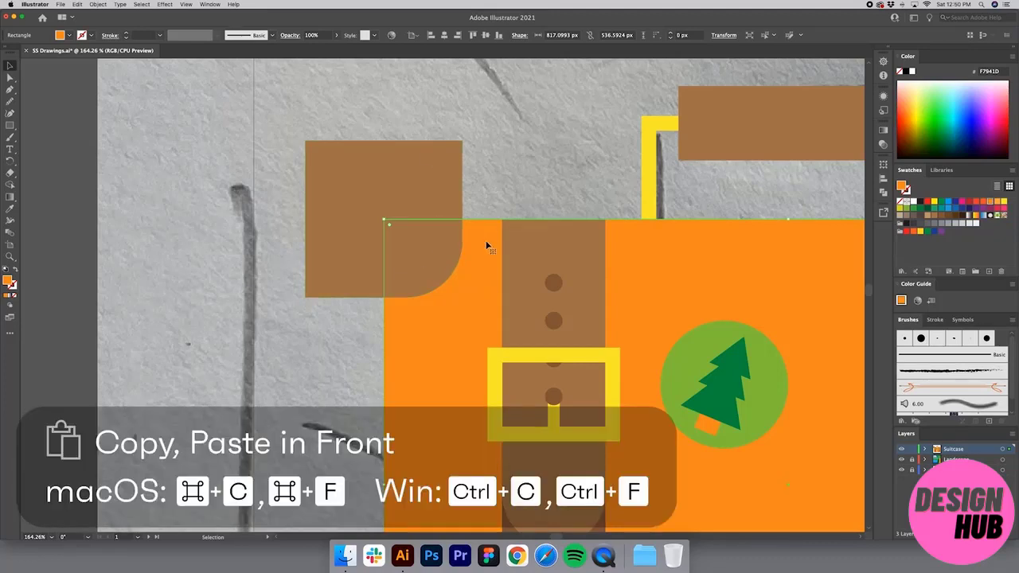
{"action": "left_click", "coordinate": [451, 193], "text": "shift"}
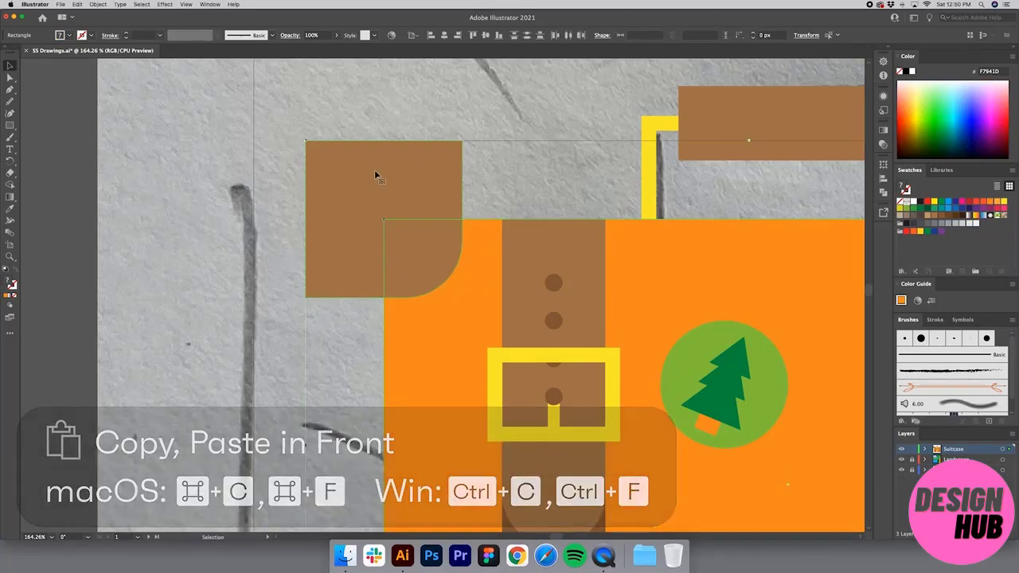
{"action": "left_click", "coordinate": [881, 194]}
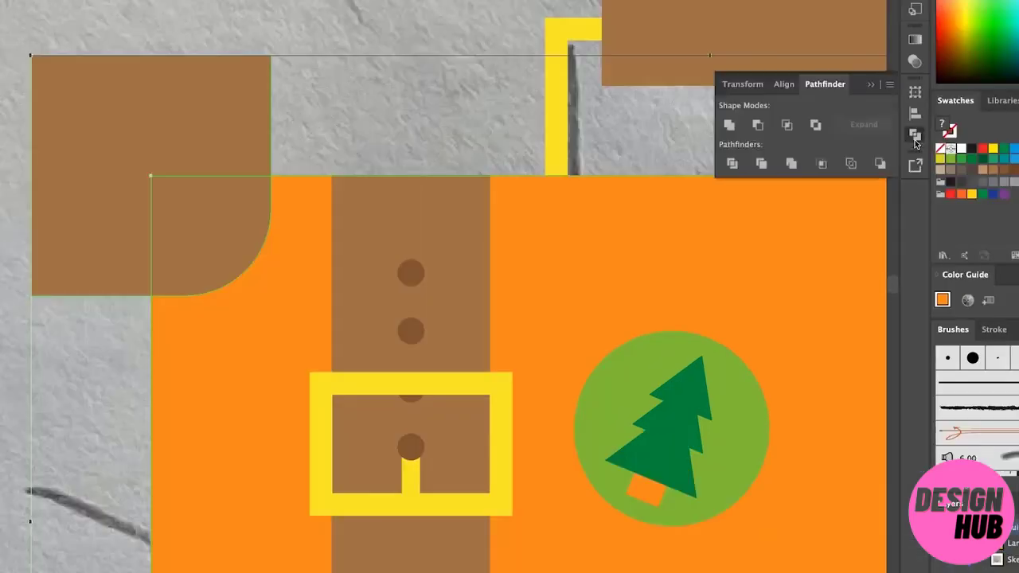
{"action": "left_click", "coordinate": [786, 125]}
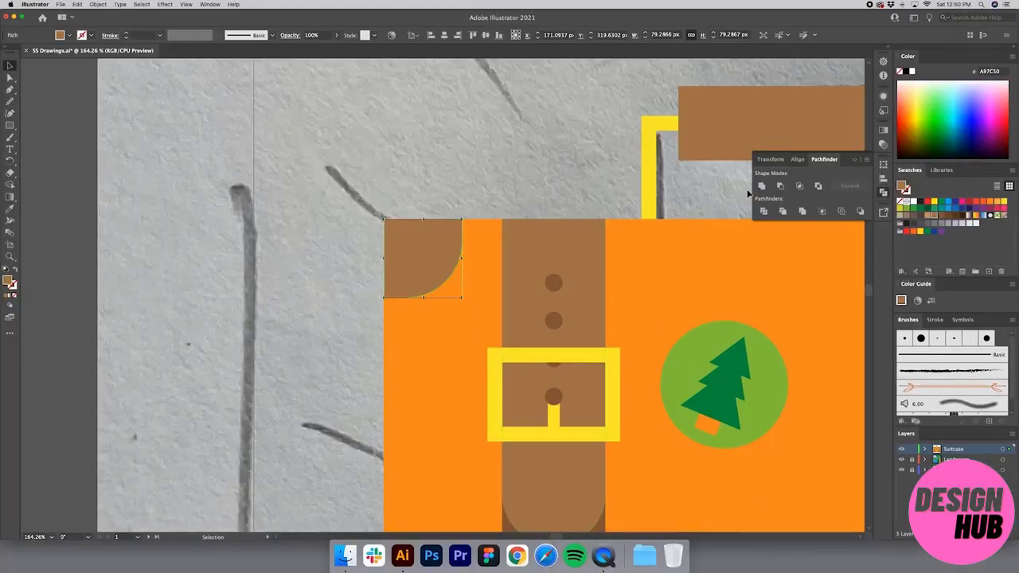
{"action": "left_click", "coordinate": [855, 161]}
{"action": "left_click", "coordinate": [519, 207]}
Duplicate the brown corner piece straight down to the suitcase's lower-left corner, flush with the body's bottom edge.
{"action": "key", "text": "z"}
{"action": "key", "text": "super+1"}
{"action": "left_click", "coordinate": [525, 301], "text": "alt"}
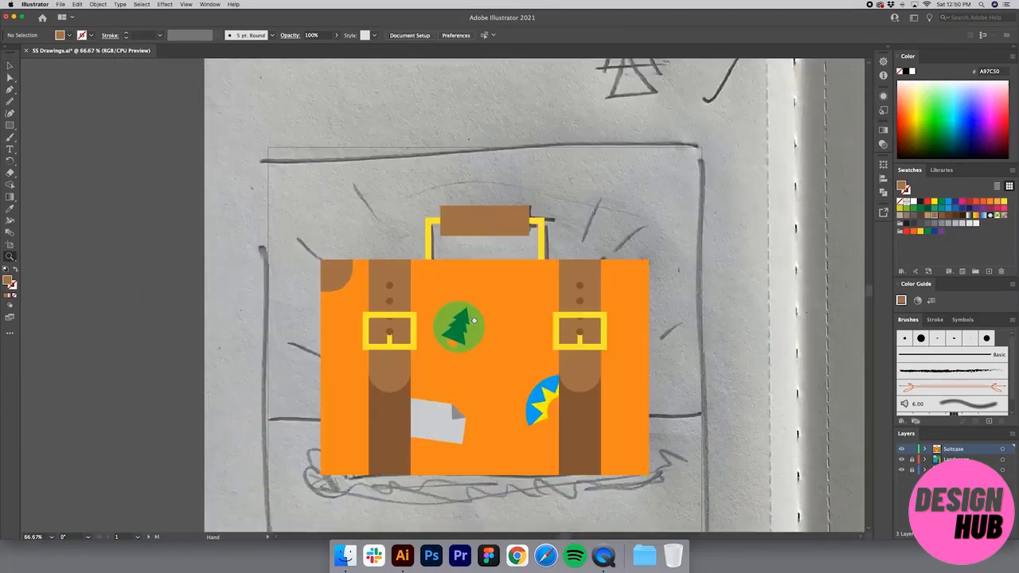
{"action": "left_click_drag", "start_coordinate": [329, 272], "coordinate": [359, 238]}
{"action": "key", "text": "v"}
{"action": "left_click", "coordinate": [370, 242]}
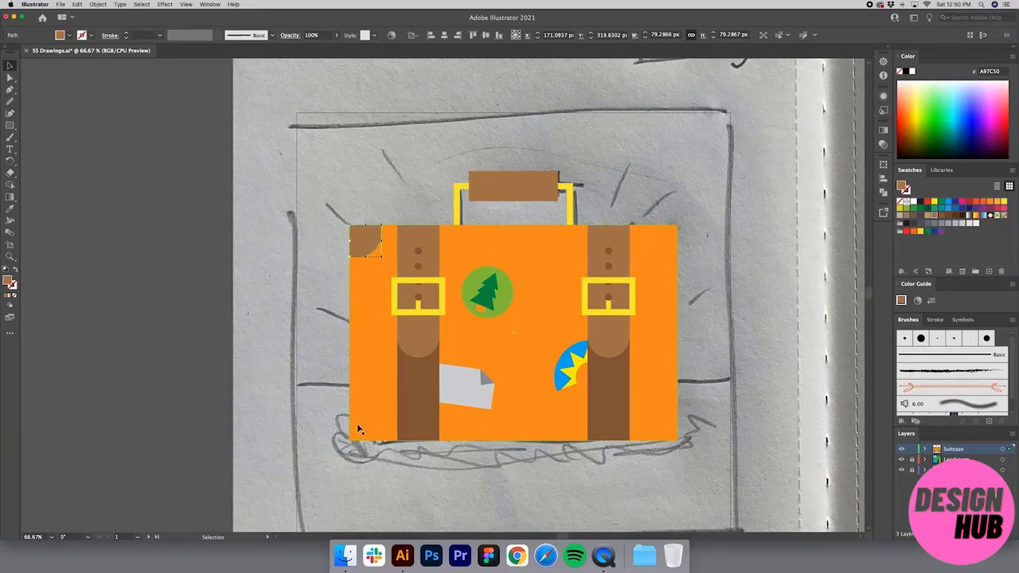
{"action": "key", "text": "z"}
{"action": "left_click_drag", "start_coordinate": [441, 447], "coordinate": [244, 156]}
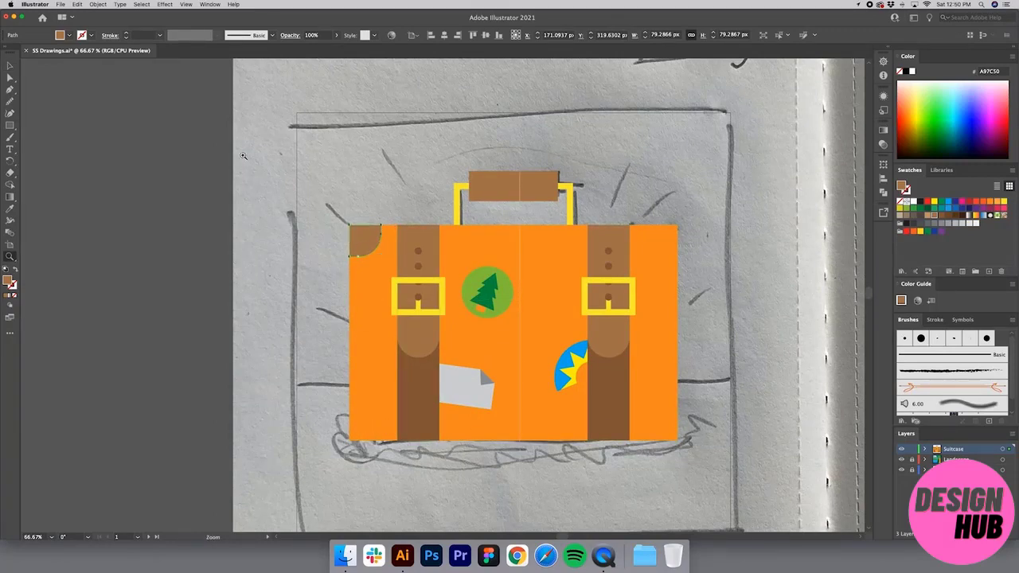
{"action": "key", "text": "v"}
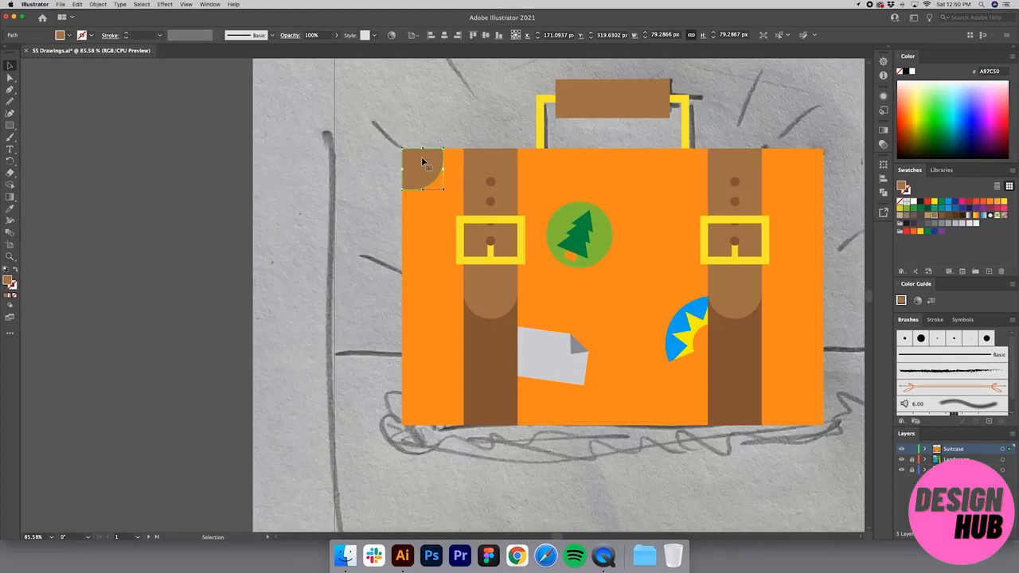
{"action": "left_click_drag", "start_coordinate": [421, 156], "coordinate": [425, 394]}
{"action": "key", "text": "z"}
{"action": "left_click_drag", "start_coordinate": [507, 465], "coordinate": [364, 336]}
{"action": "key", "text": "v"}
{"action": "left_click_drag", "start_coordinate": [384, 291], "coordinate": [384, 329]}
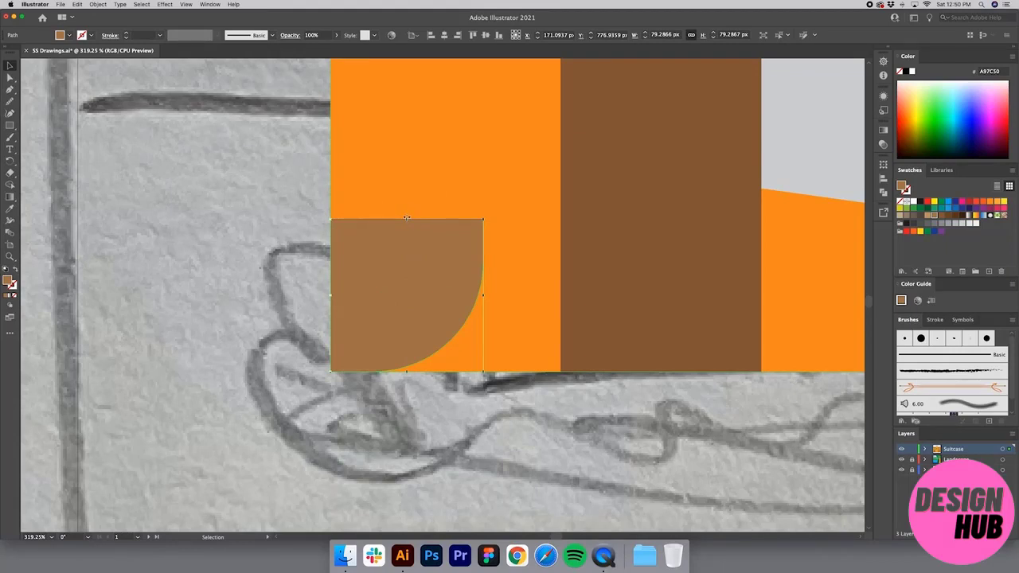
Flip the lower corner piece vertically so its curve faces up, and align it flush with the suitcase's bottom edge.
{"action": "left_click_drag", "start_coordinate": [406, 217], "coordinate": [361, 384]}
{"action": "left_click", "coordinate": [362, 384]}
{"action": "left_click", "coordinate": [387, 318]}
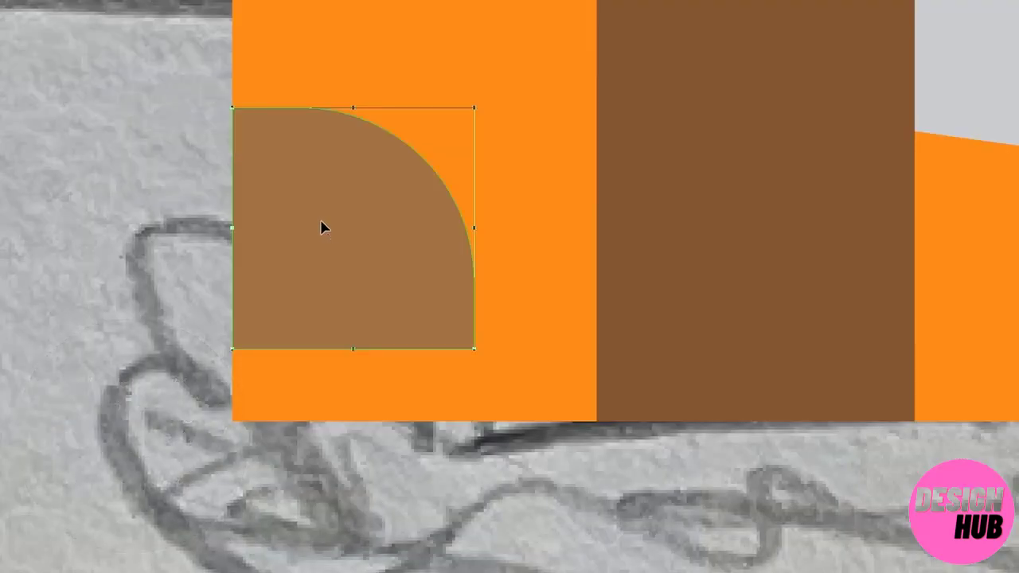
{"action": "left_click_drag", "start_coordinate": [322, 228], "coordinate": [323, 302]}
{"action": "left_click", "coordinate": [366, 459]}
Select both left corner pieces together and paste a copy of them in front.
{"action": "key", "text": "z"}
{"action": "left_click", "coordinate": [583, 309], "text": "alt"}
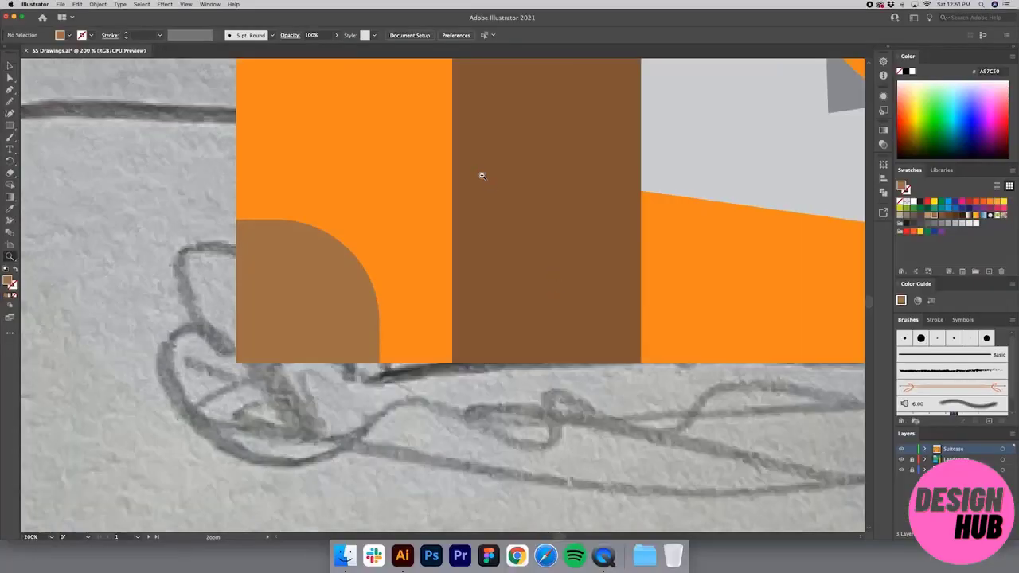
{"action": "left_click", "coordinate": [481, 176], "text": "alt"}
{"action": "left_click", "coordinate": [404, 237], "text": "alt"}
{"action": "left_click_drag", "start_coordinate": [502, 308], "coordinate": [441, 372]}
{"action": "key", "text": "v"}
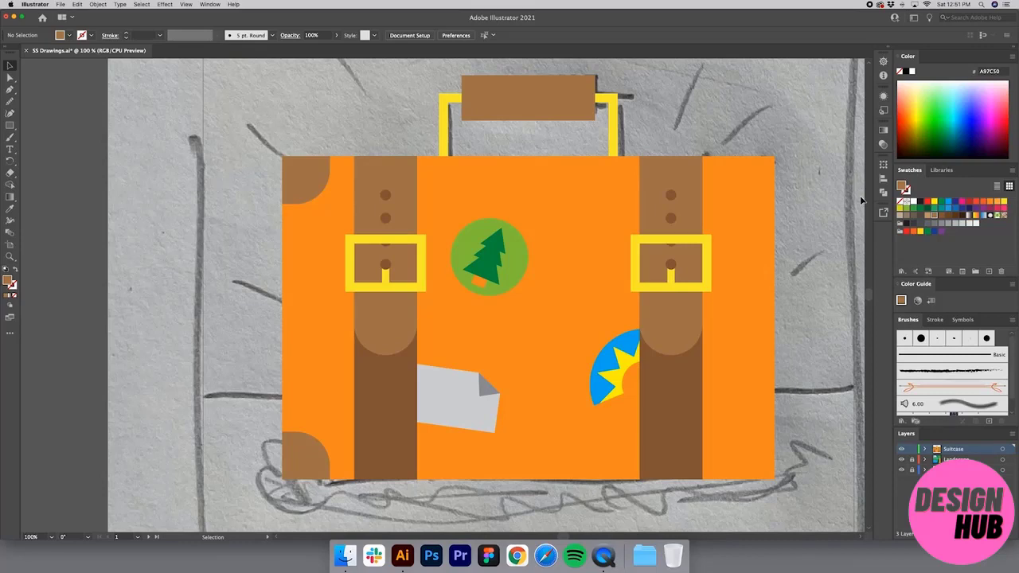
{"action": "left_click", "coordinate": [307, 174]}
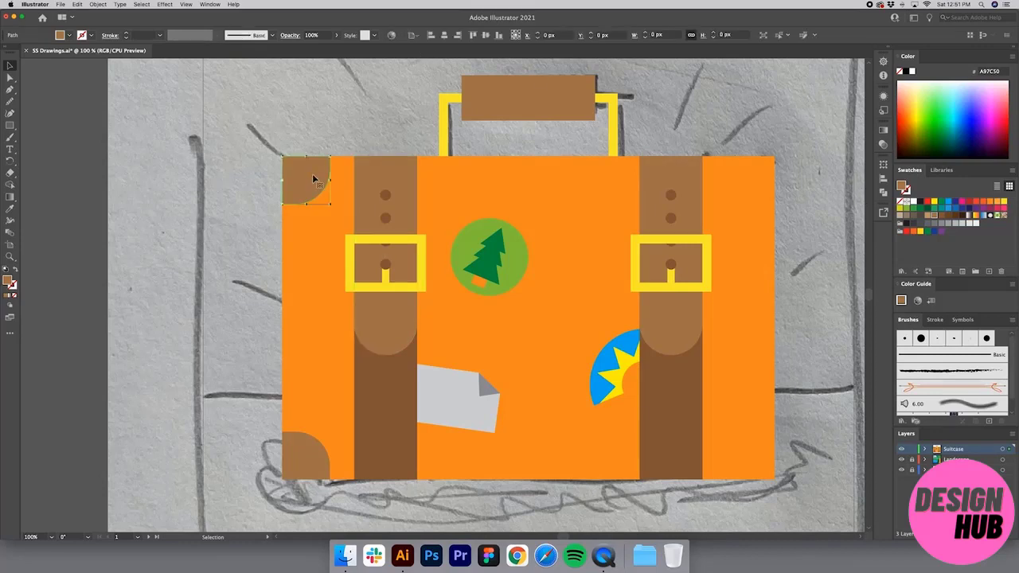
{"action": "left_click", "coordinate": [298, 458], "text": "shift"}
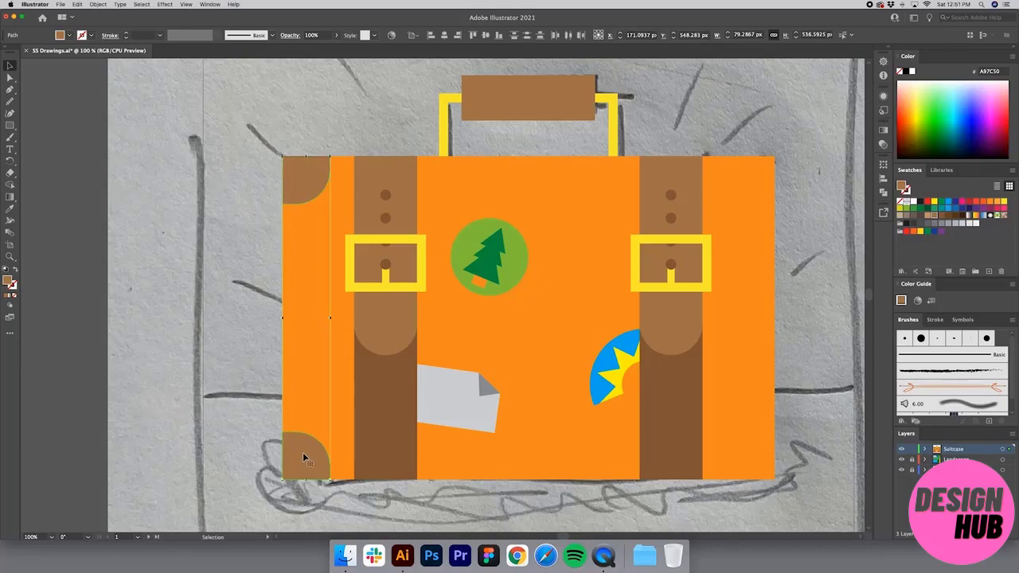
{"action": "key", "text": "super+c"}
{"action": "key", "text": "super+f"}
Reflect the copied corner pieces together with the orange body across the vertical axis to fill the suitcase's right corners.
{"action": "left_click", "coordinate": [741, 256], "text": "shift"}
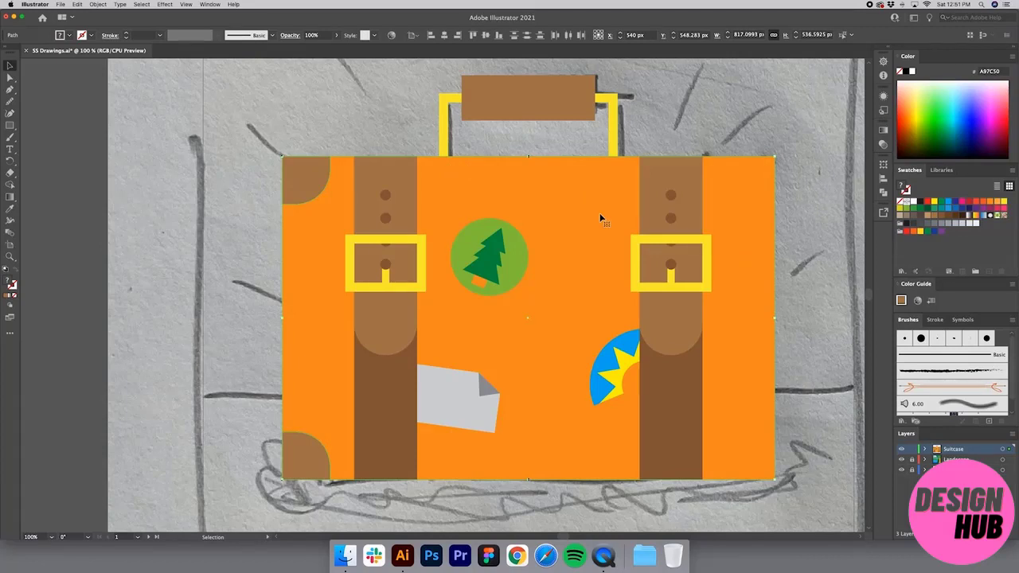
{"action": "key", "text": "o"}
{"action": "key", "text": "Return"}
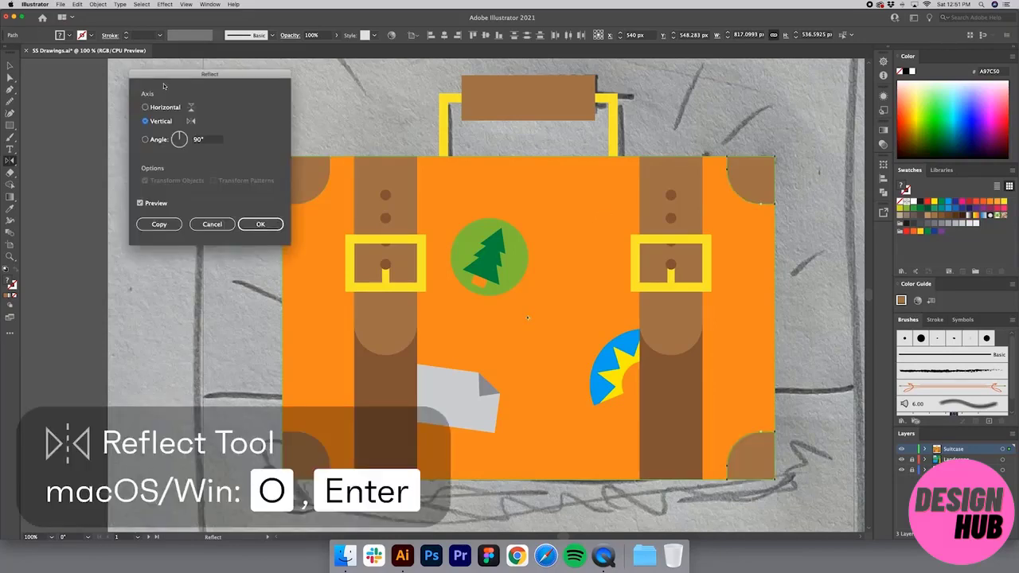
{"action": "left_click_drag", "start_coordinate": [189, 76], "coordinate": [279, 107]}
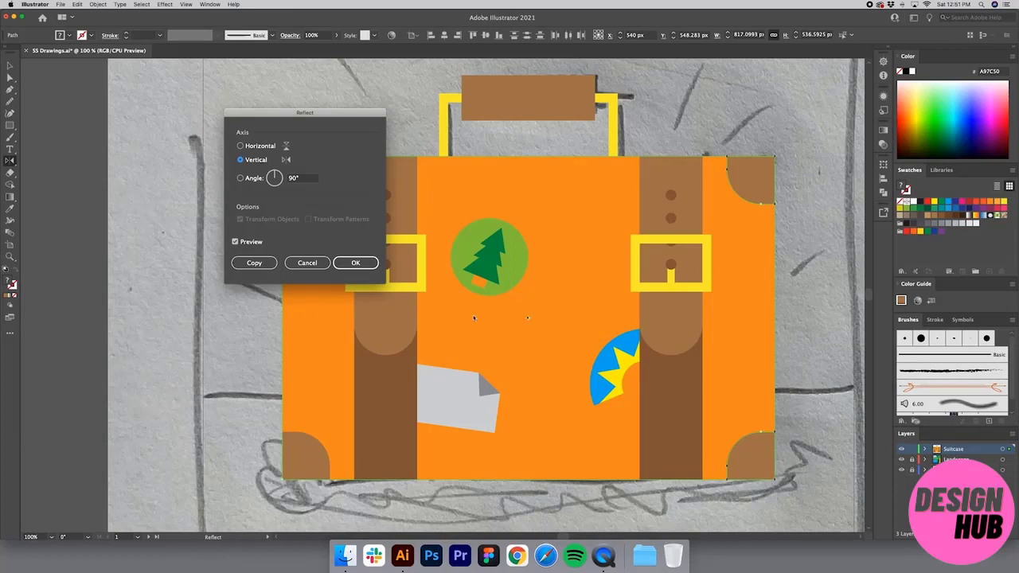
{"action": "left_click", "coordinate": [363, 261]}
{"action": "left_click", "coordinate": [357, 264]}
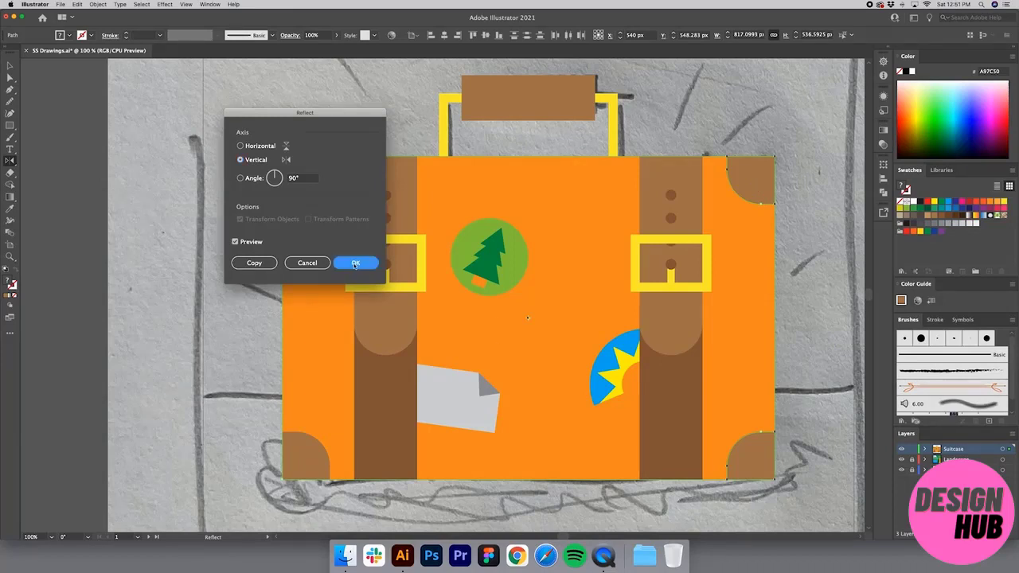
{"action": "key", "text": "v"}
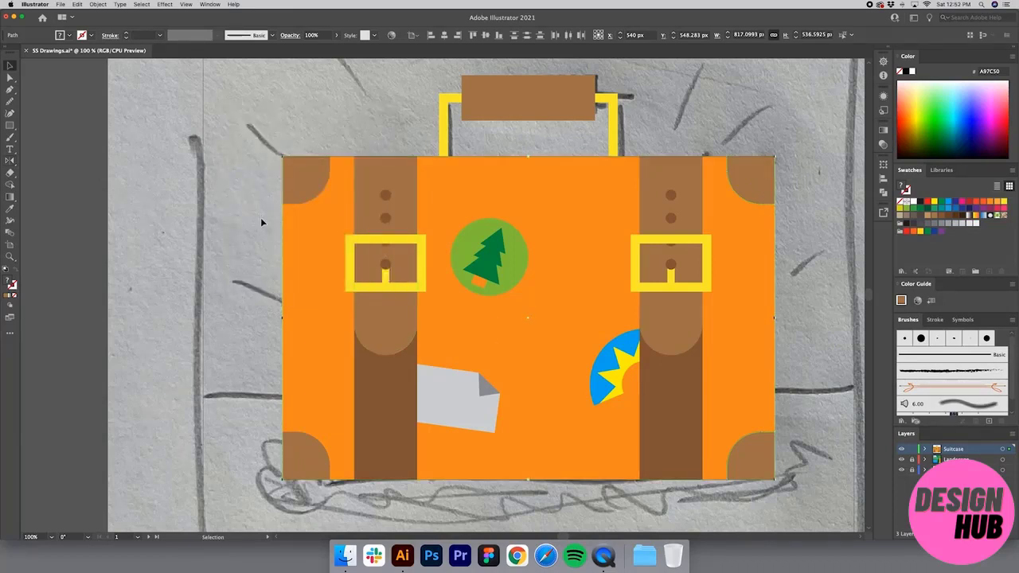
{"action": "left_click", "coordinate": [231, 223]}
Draw a rectangle 1080 px wide and about 421 px high across the bottom of the artboard.
{"action": "key", "text": "z"}
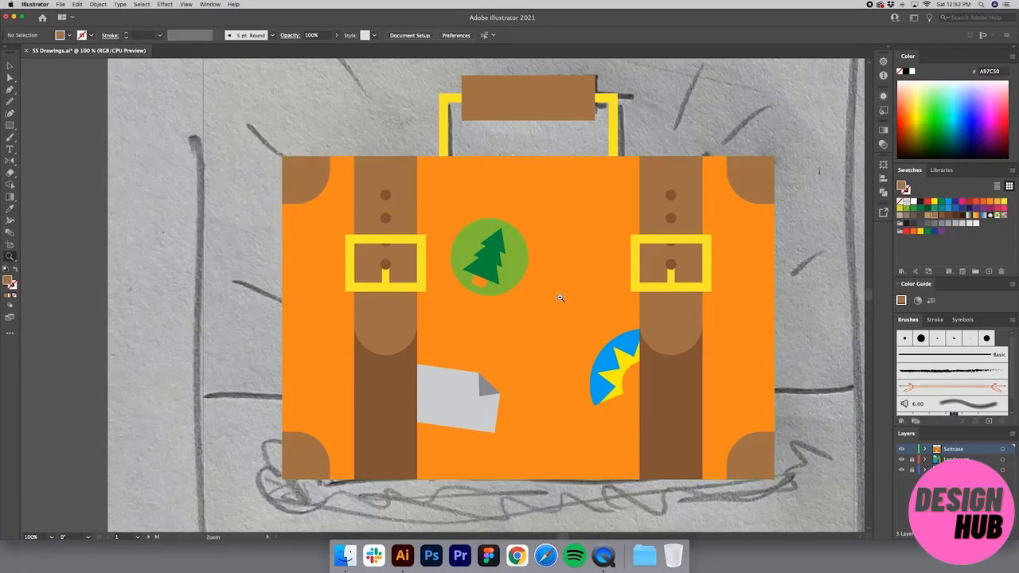
{"action": "left_click", "coordinate": [560, 298], "text": "alt"}
{"action": "left_click", "coordinate": [466, 321], "text": "alt"}
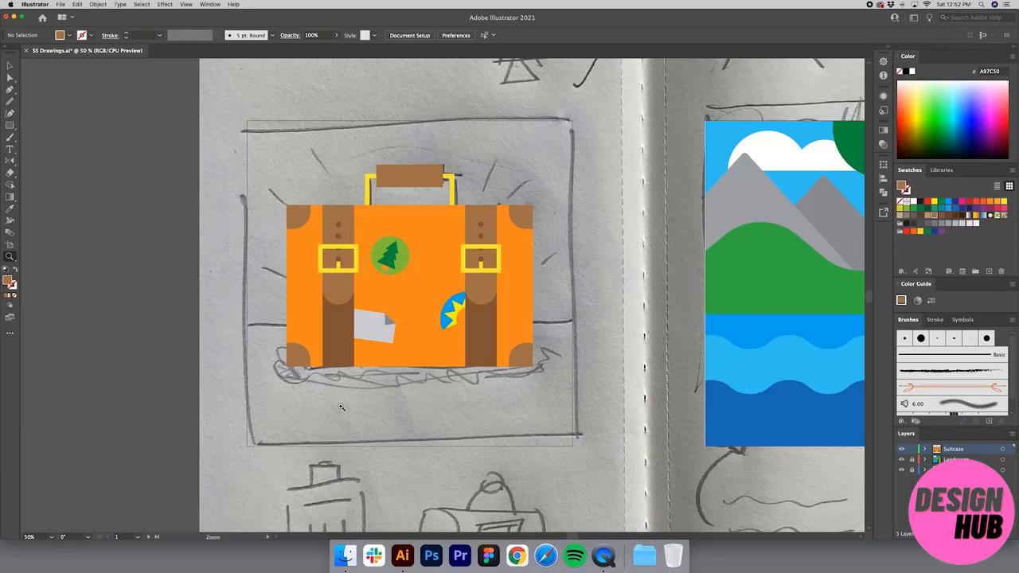
{"action": "key", "text": "m"}
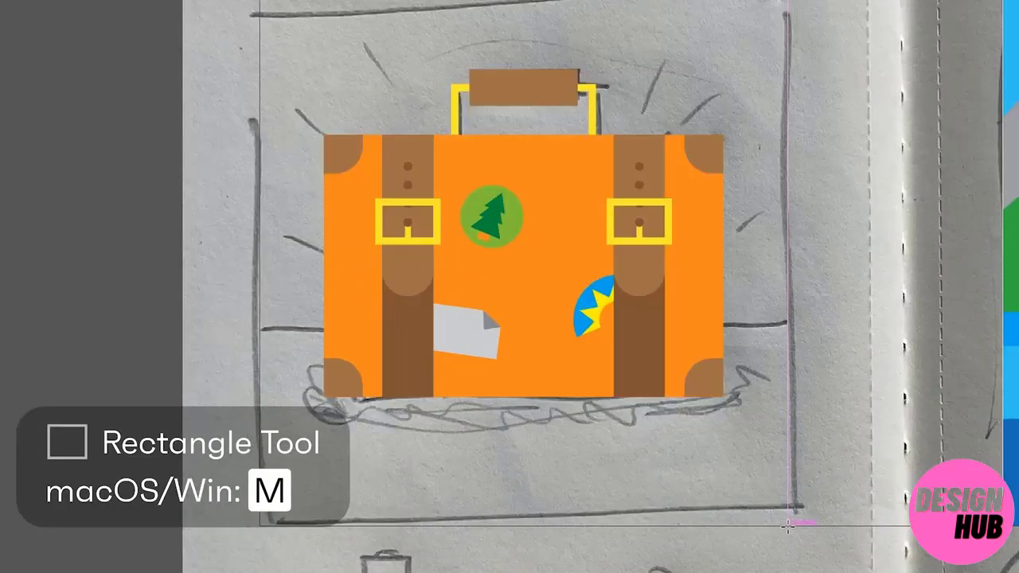
{"action": "left_click_drag", "start_coordinate": [572, 446], "coordinate": [357, 375]}
{"action": "mouse_move", "coordinate": [439, 410]}
{"action": "left_mouse_down"}
{"action": "mouse_move", "coordinate": [374, 362]}
{"action": "mouse_move", "coordinate": [260, 321]}
{"action": "left_mouse_up"}
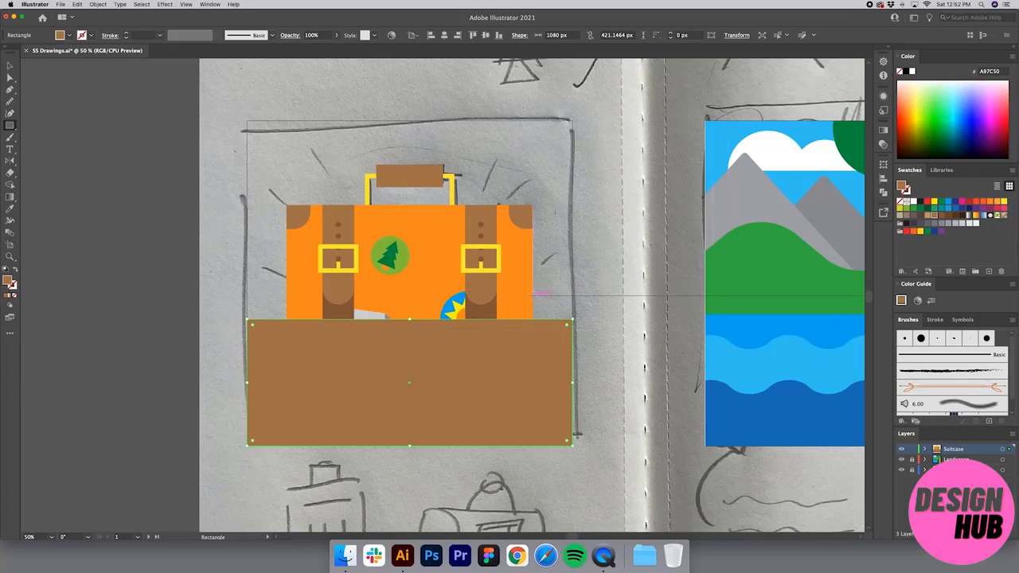
Fill the ground rectangle with the blue of the landscape's upper water band using the Eyedropper and send it to the back.
{"action": "key", "text": "i"}
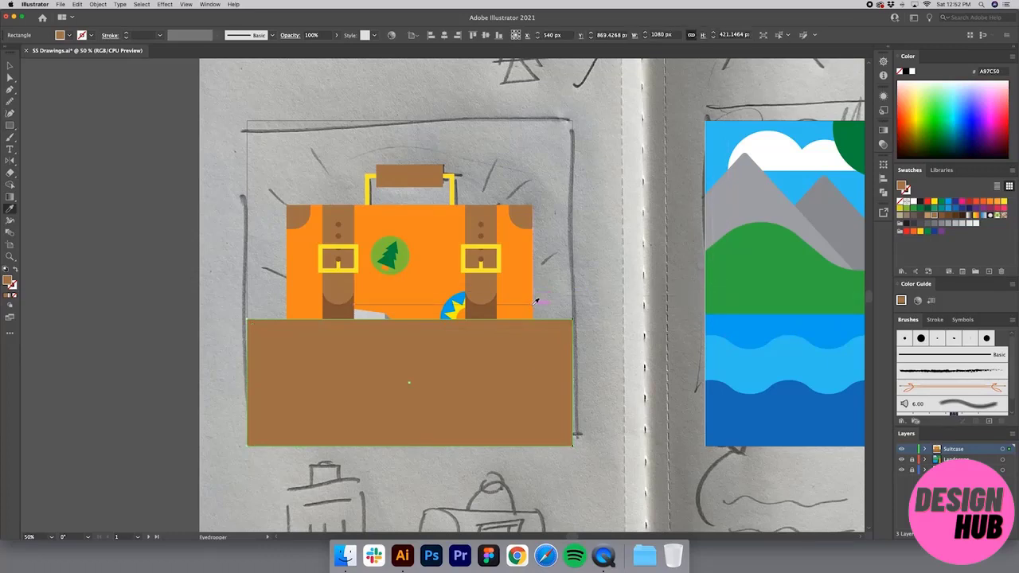
{"action": "left_click", "coordinate": [749, 329]}
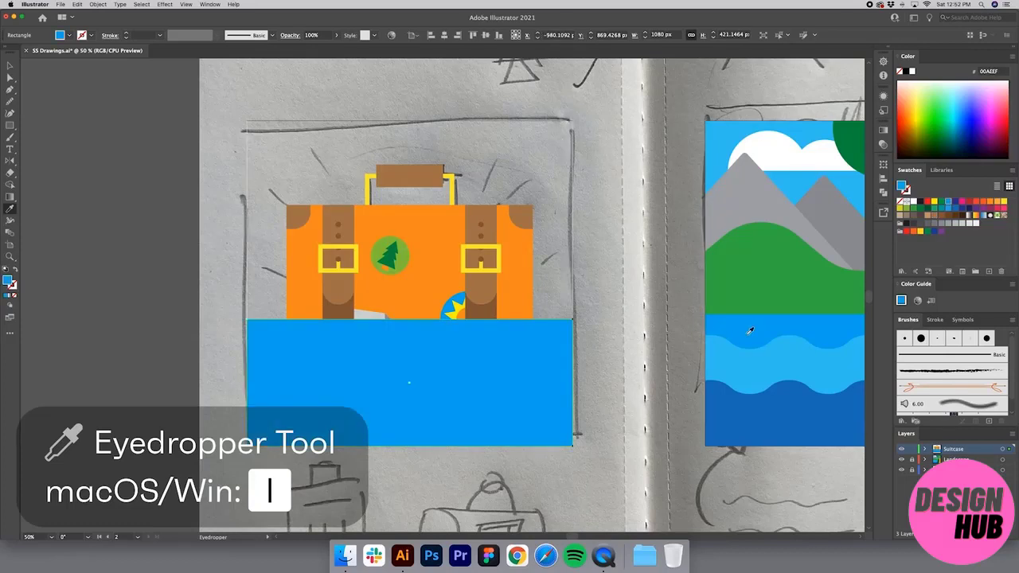
{"action": "right_click", "coordinate": [405, 340]}
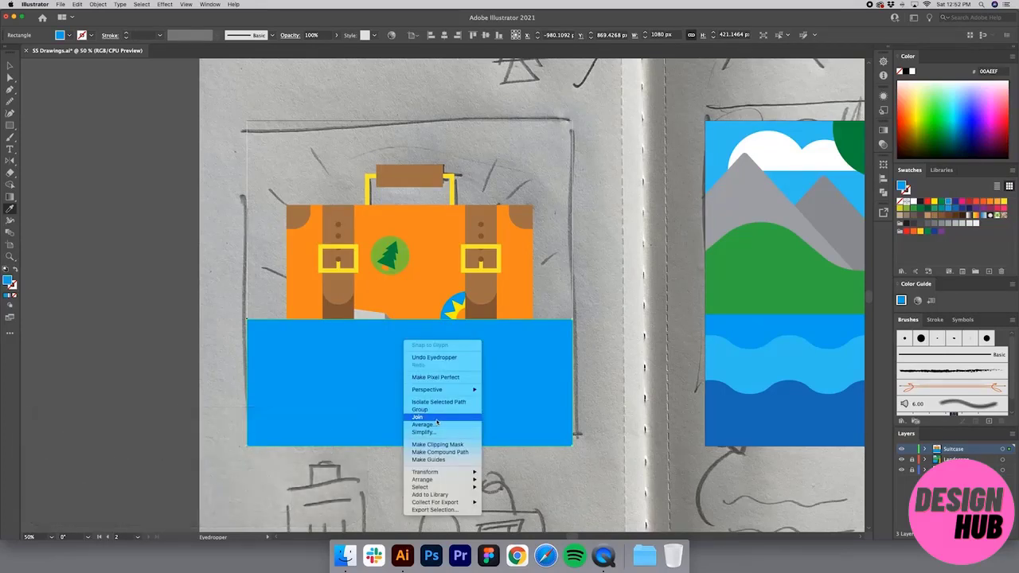
{"action": "mouse_move", "coordinate": [446, 479]}
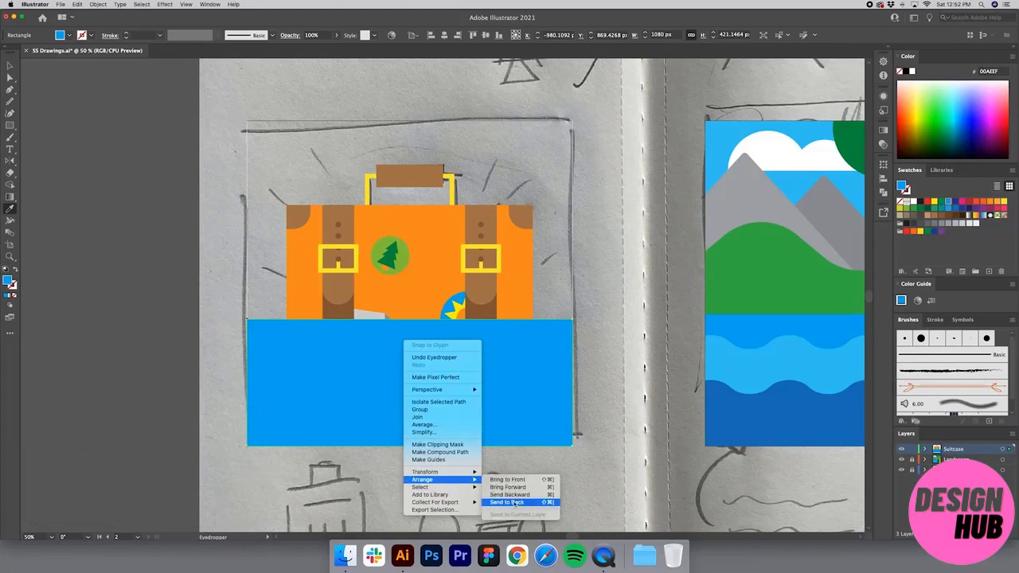
{"action": "left_click", "coordinate": [515, 503]}
{"action": "key", "text": "v"}
{"action": "left_click", "coordinate": [599, 372]}
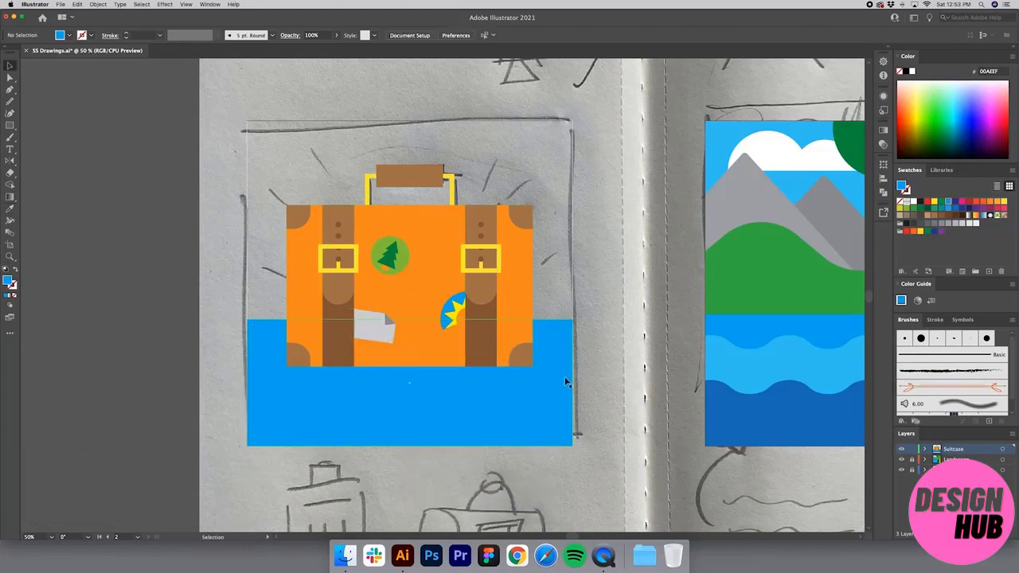
Paste a copy of the blue ground rectangle behind it and stretch the copy up to 1080 by 1080 px, filling the artboard.
{"action": "left_click", "coordinate": [560, 380]}
{"action": "key", "text": "a"}
{"action": "key", "text": "v"}
{"action": "key", "text": "super+c"}
{"action": "key", "text": "super+b"}
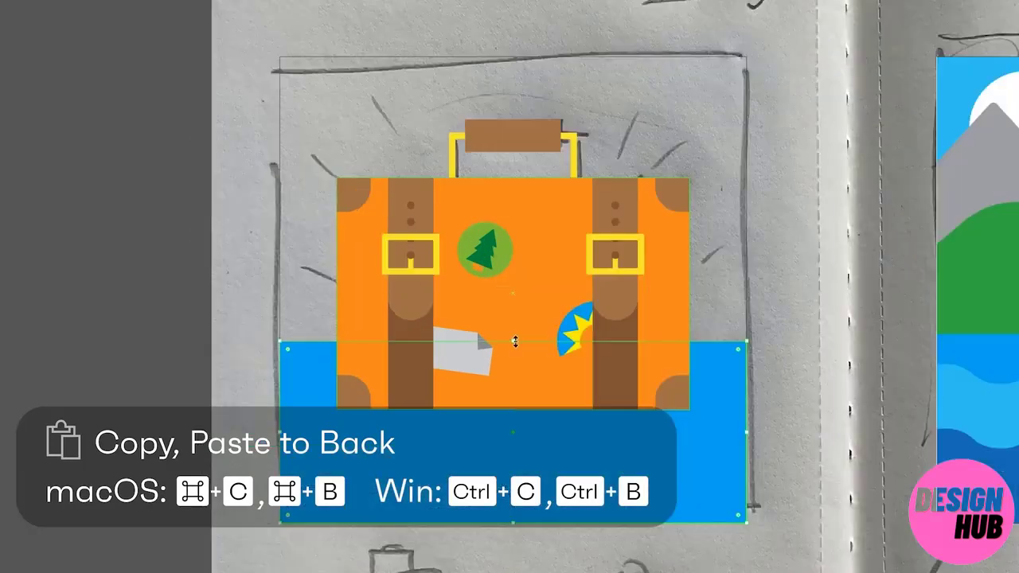
{"action": "left_click_drag", "start_coordinate": [411, 320], "coordinate": [421, 263]}
{"action": "left_click_drag", "start_coordinate": [531, 258], "coordinate": [506, 58]}
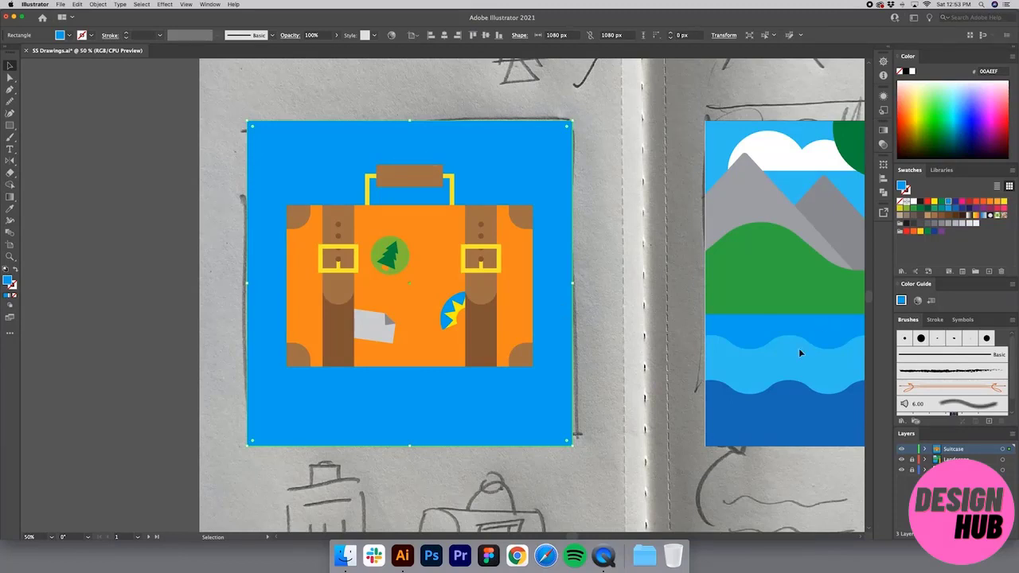
Recolour the full background square with the lighter blue of the landscape's middle wave using the Eyedropper, and deselect it.
{"action": "key", "text": "i"}
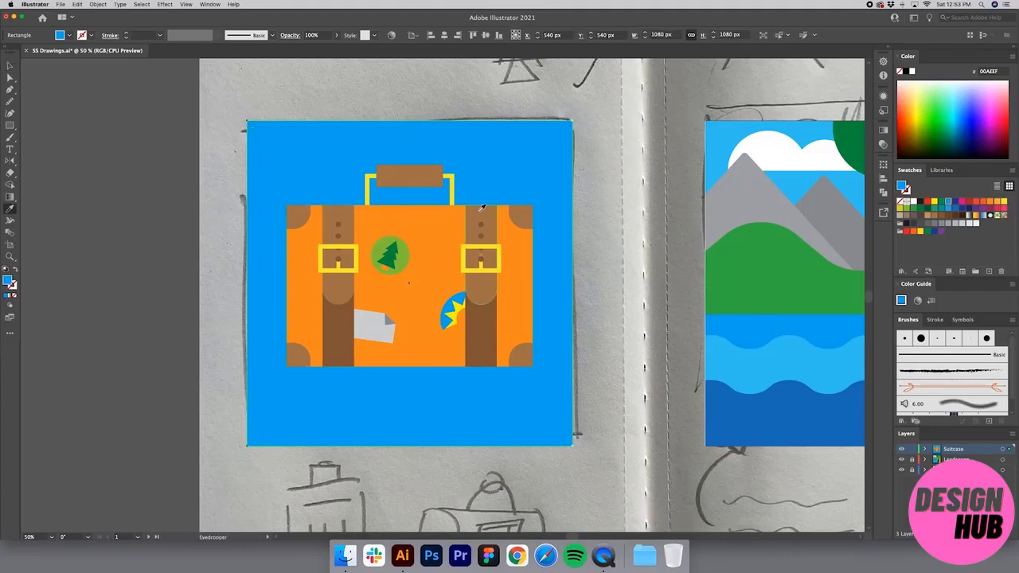
{"action": "left_click", "coordinate": [725, 359]}
{"action": "key", "text": "v"}
{"action": "left_click", "coordinate": [666, 336]}
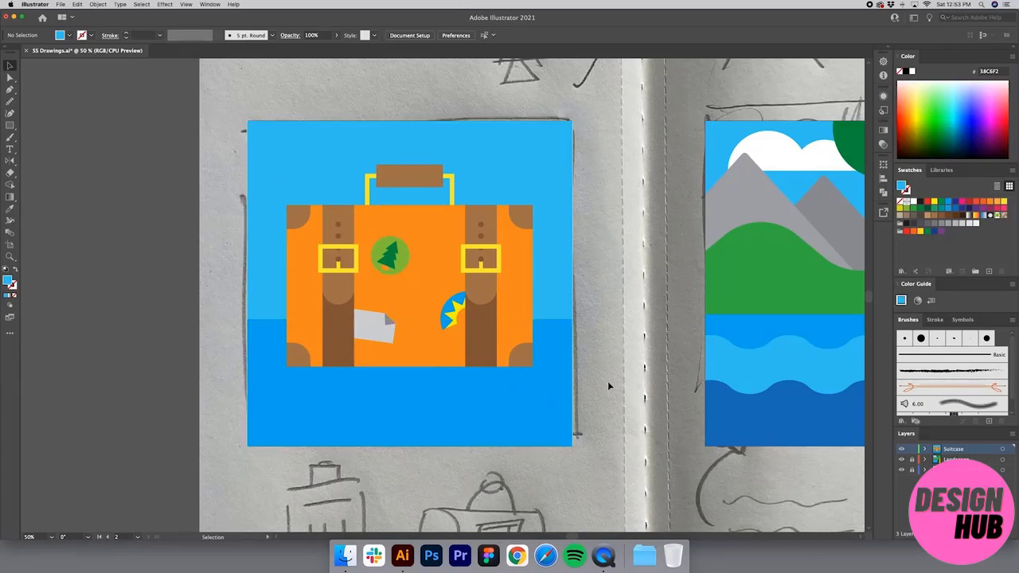
Select the whole suitcase without the two background shapes, enlarge it proportionally to fill more of the artboard, and deselect it.
{"action": "left_click_drag", "start_coordinate": [571, 409], "coordinate": [194, 143]}
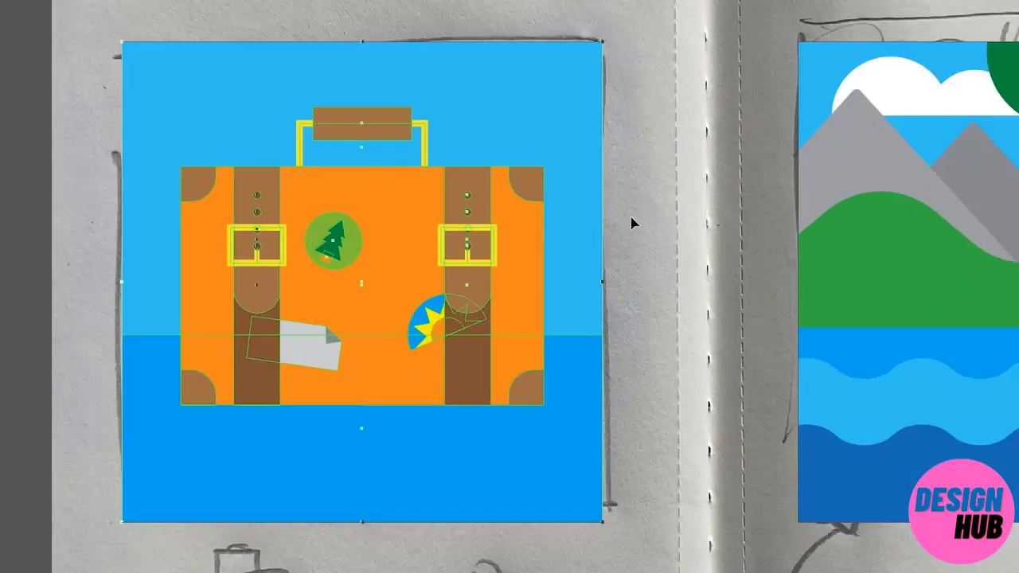
{"action": "left_click", "coordinate": [585, 394], "text": "shift"}
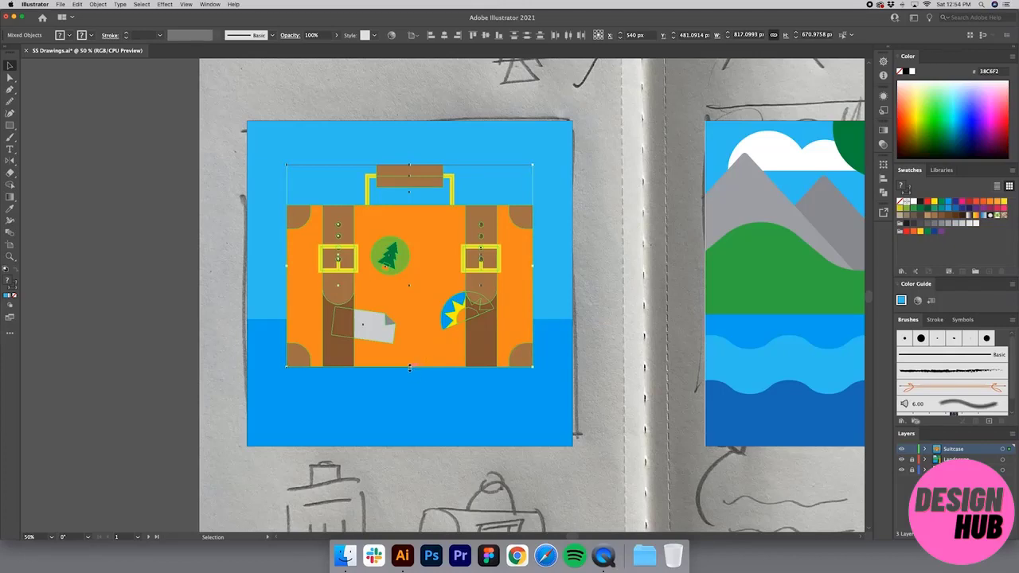
{"action": "left_click_drag", "start_coordinate": [409, 367], "coordinate": [409, 384]}
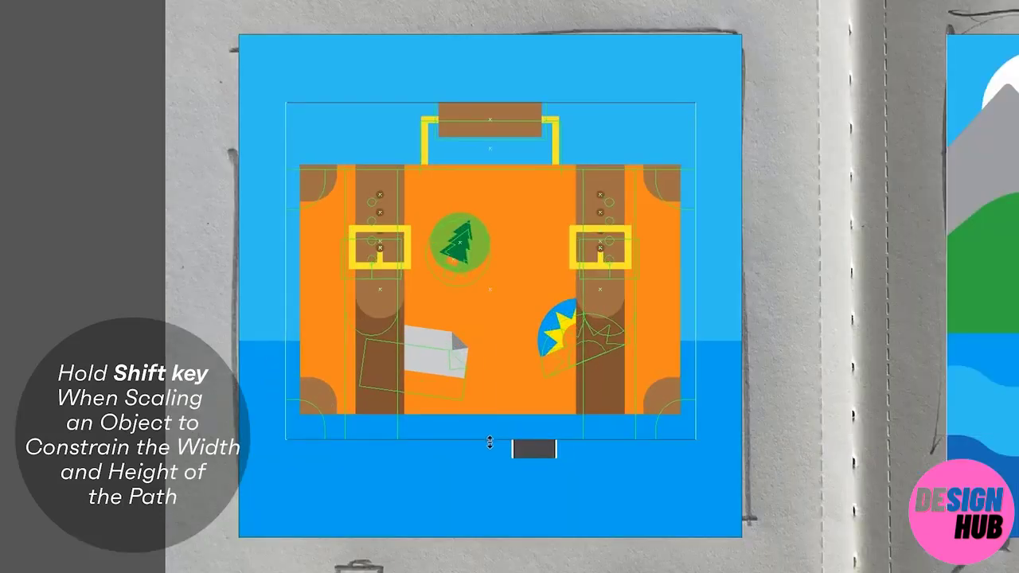
{"action": "left_click_drag", "start_coordinate": [490, 443], "coordinate": [489, 444]}
{"action": "left_click_drag", "start_coordinate": [489, 103], "coordinate": [493, 100]}
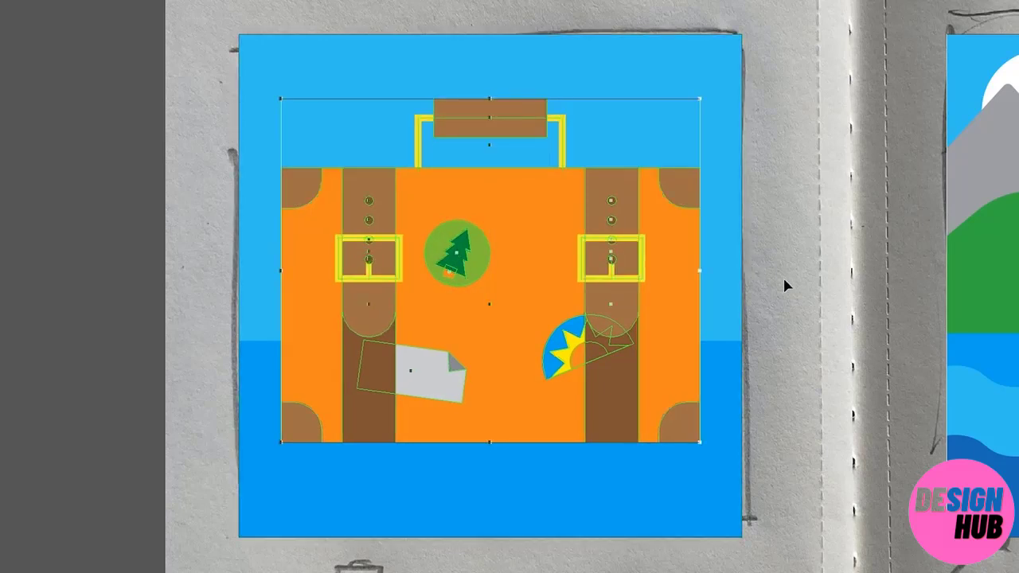
{"action": "left_click", "coordinate": [784, 276]}
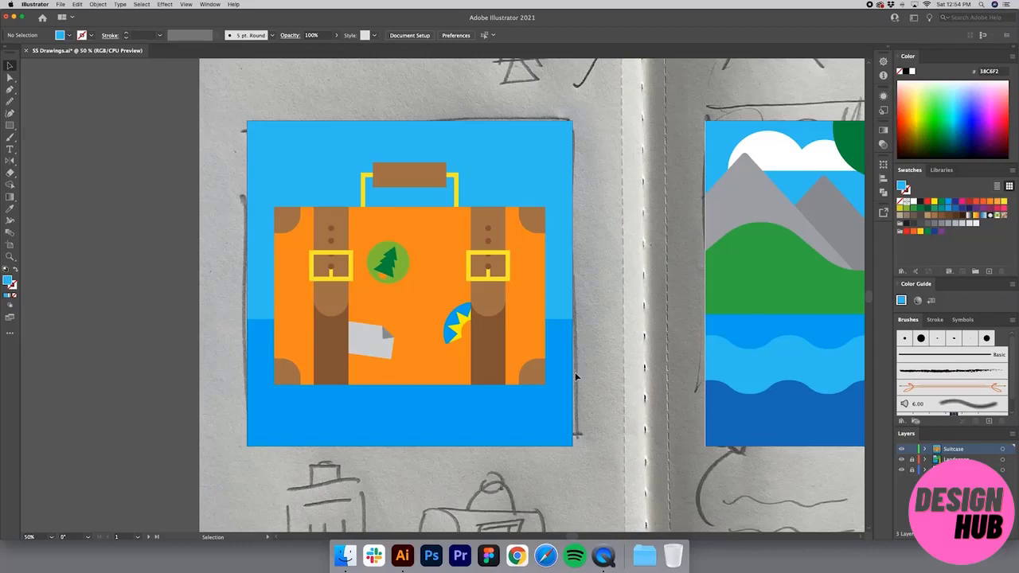
Thicken the yellow handle frame above the suitcase to a 25 pt stroke.
{"action": "key", "text": "z"}
{"action": "left_click", "coordinate": [301, 189]}
{"action": "key", "text": "v"}
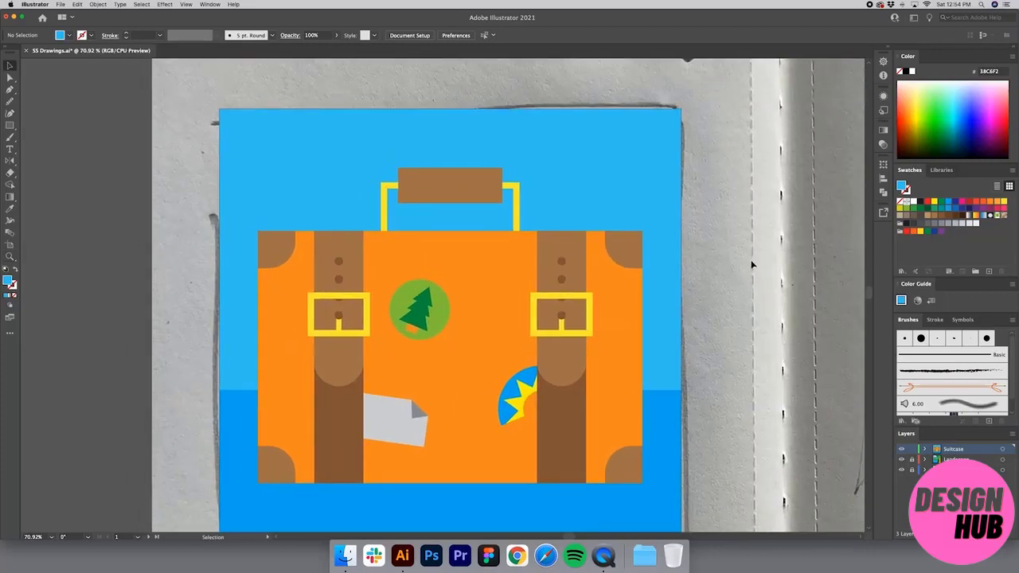
{"action": "left_click", "coordinate": [517, 213]}
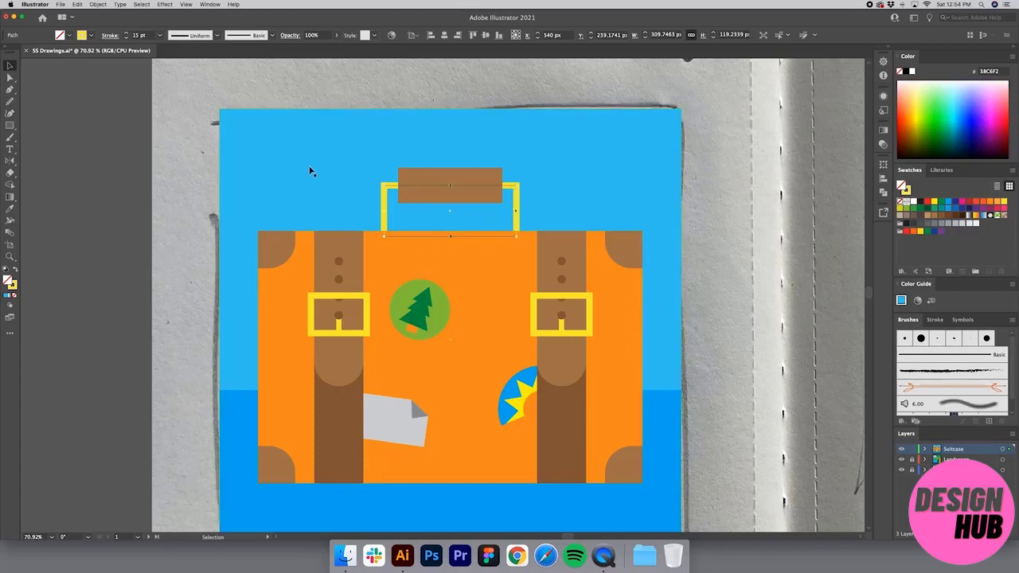
{"action": "left_click", "coordinate": [126, 35]}
{"action": "left_click", "coordinate": [126, 35]}
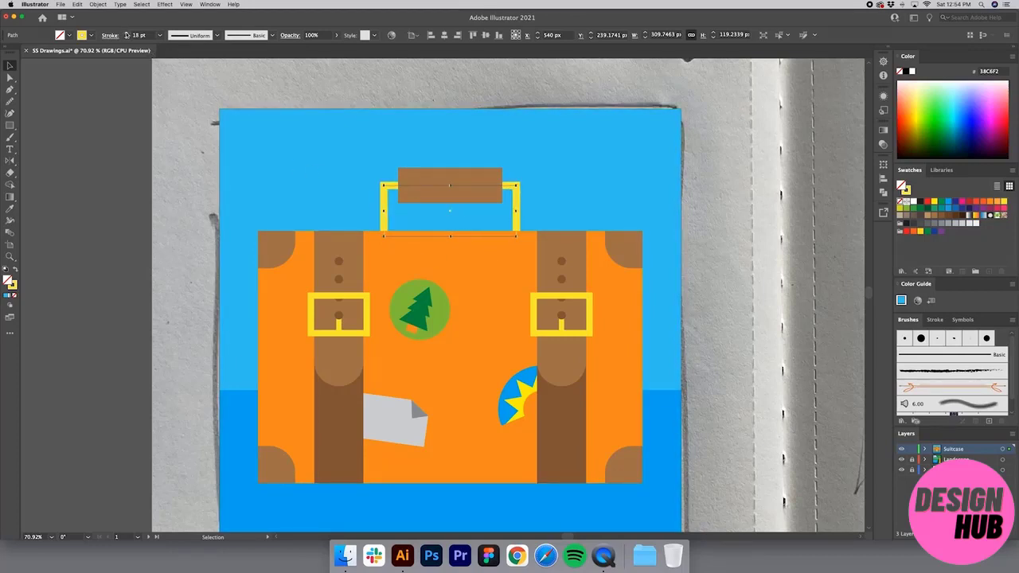
{"action": "left_click", "coordinate": [126, 35]}
{"action": "left_click", "coordinate": [126, 35]}
{"action": "left_click", "coordinate": [126, 35]}
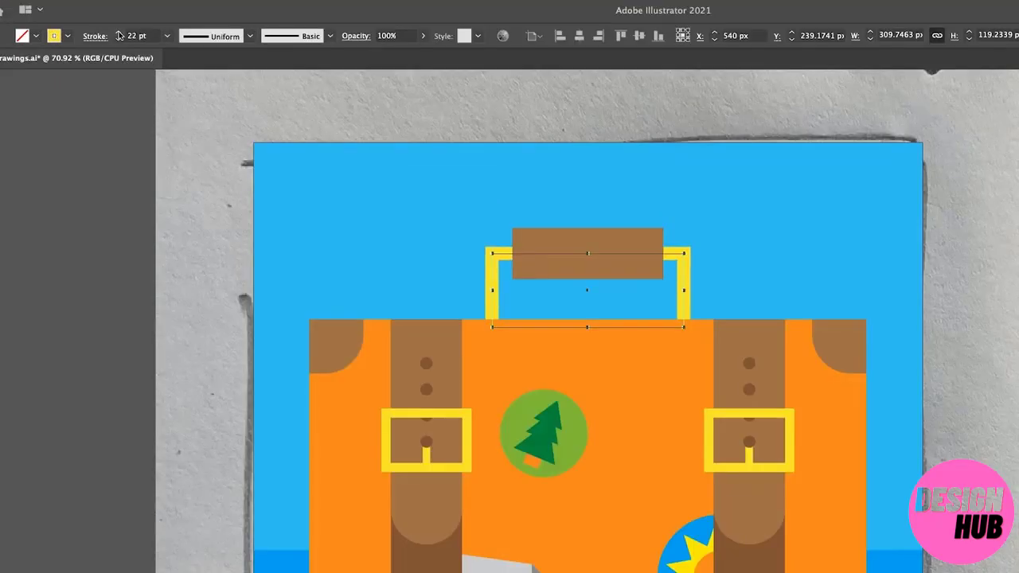
{"action": "left_click", "coordinate": [118, 35]}
{"action": "left_click", "coordinate": [118, 35]}
{"action": "left_click", "coordinate": [118, 35]}
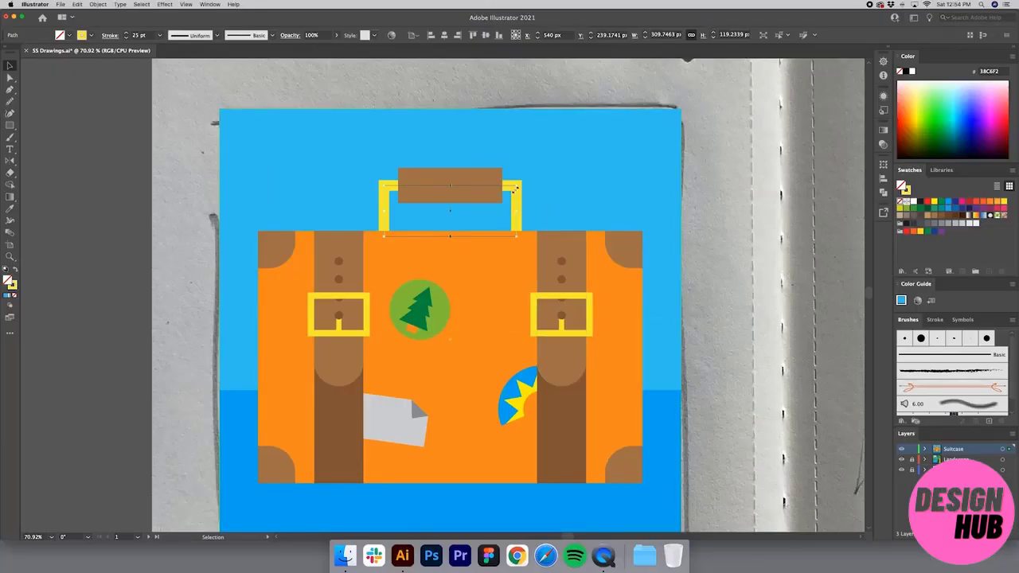
Change the handle frame's stroke colour to the dark brown swatch 754C29 and deselect it.
{"action": "left_click", "coordinate": [12, 284]}
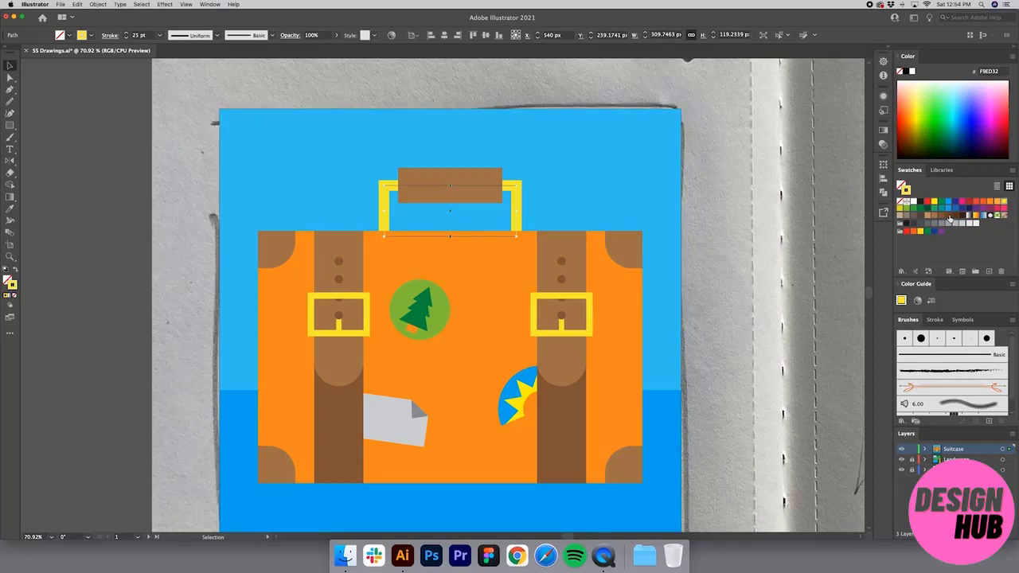
{"action": "left_click", "coordinate": [950, 216]}
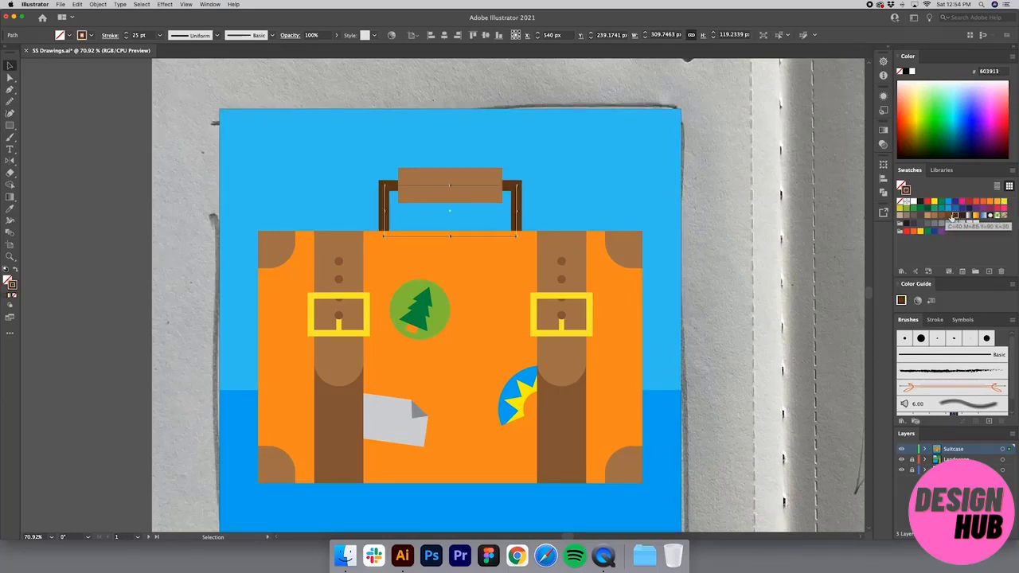
{"action": "left_click", "coordinate": [948, 215]}
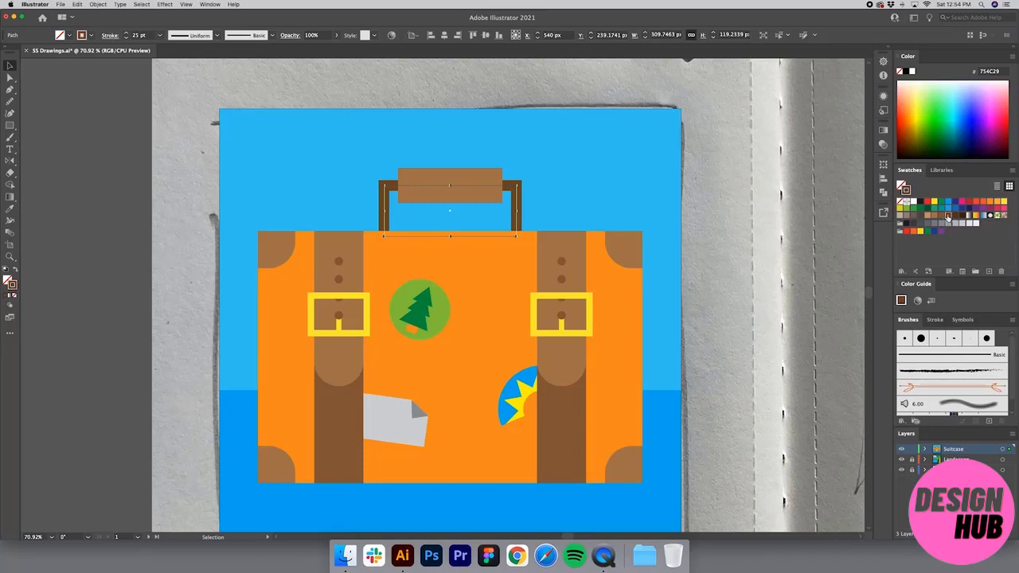
{"action": "left_click", "coordinate": [789, 197]}
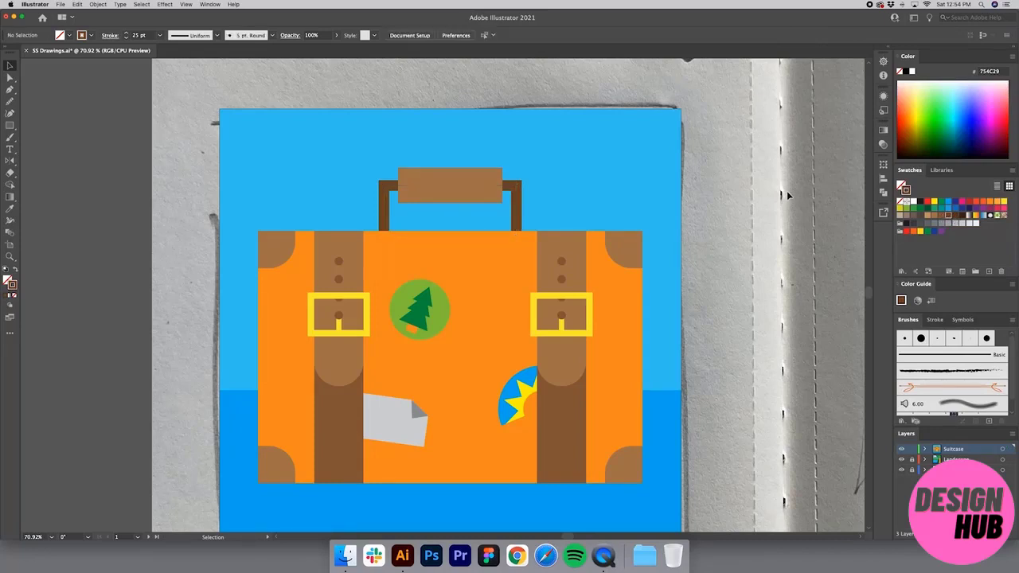
Fill the centre of the sun sticker with the darker red-orange swatch, leaving it without a stroke, and deselect it.
{"action": "left_click", "coordinate": [430, 194]}
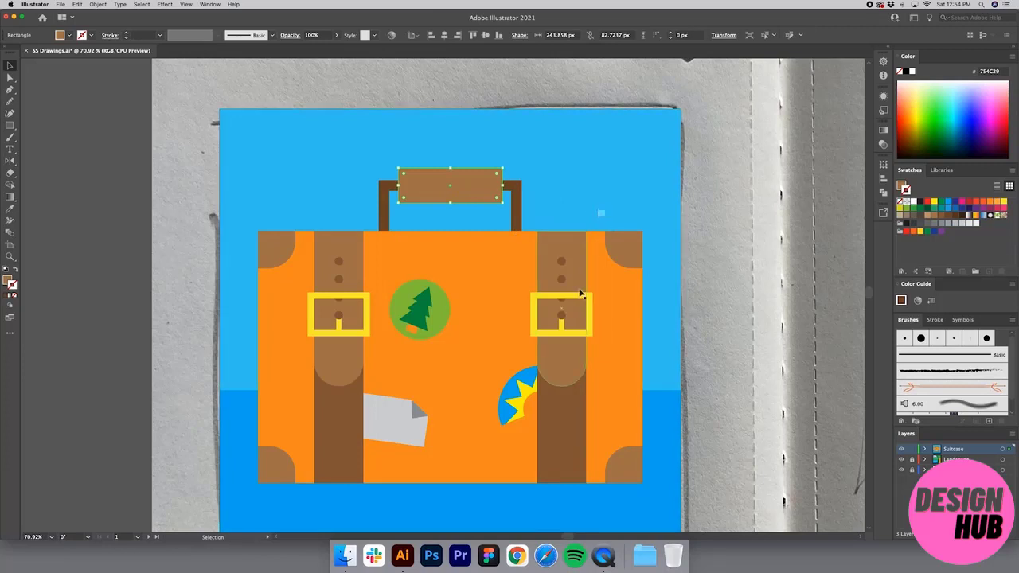
{"action": "left_click", "coordinate": [533, 410]}
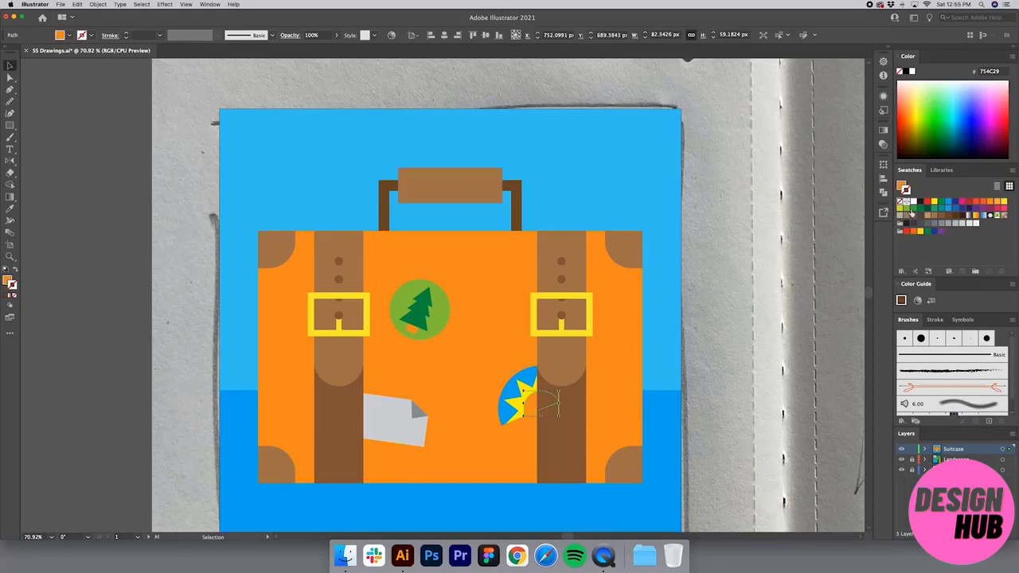
{"action": "left_click", "coordinate": [984, 204]}
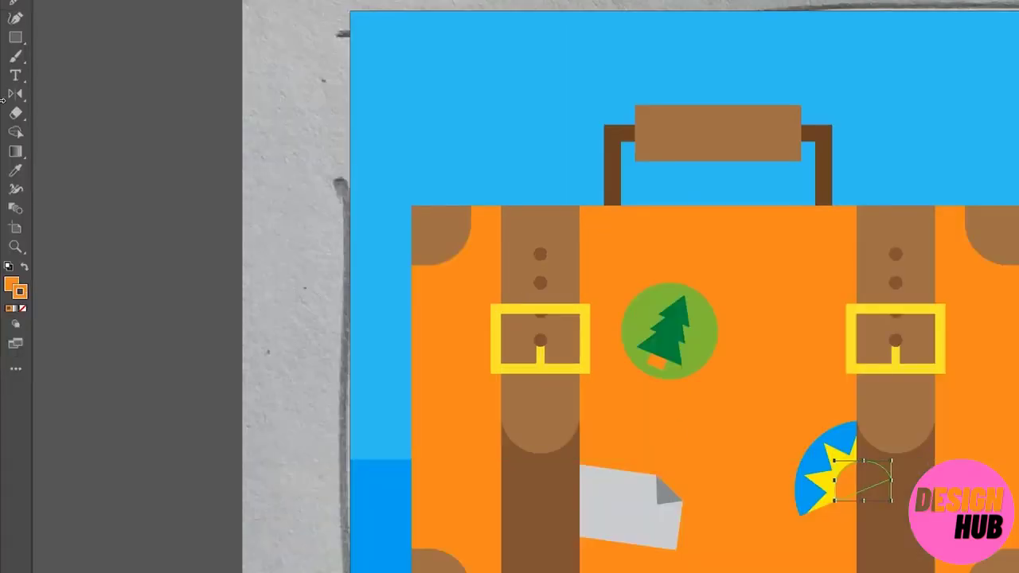
{"action": "left_click", "coordinate": [16, 291]}
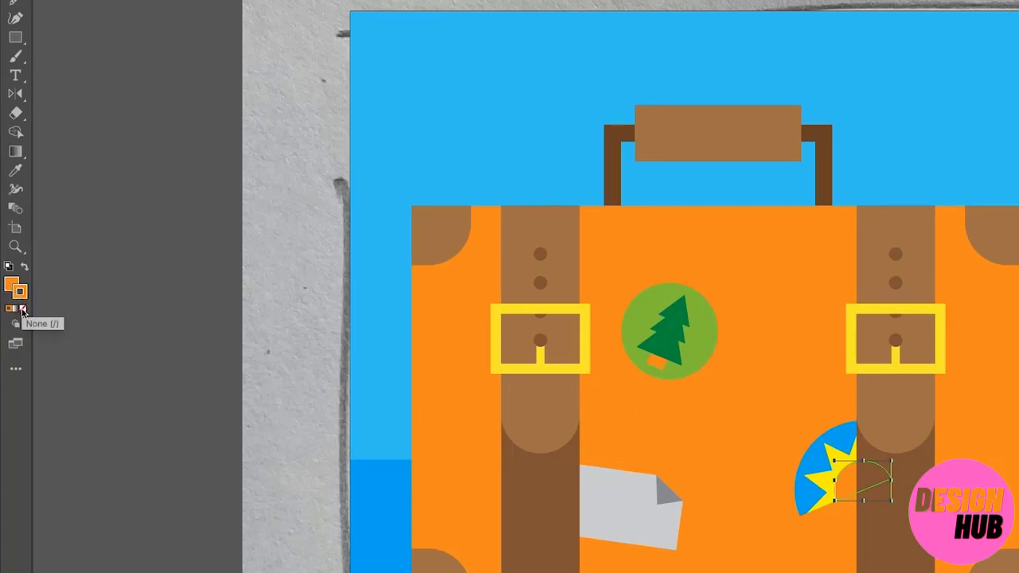
{"action": "left_click", "coordinate": [22, 310]}
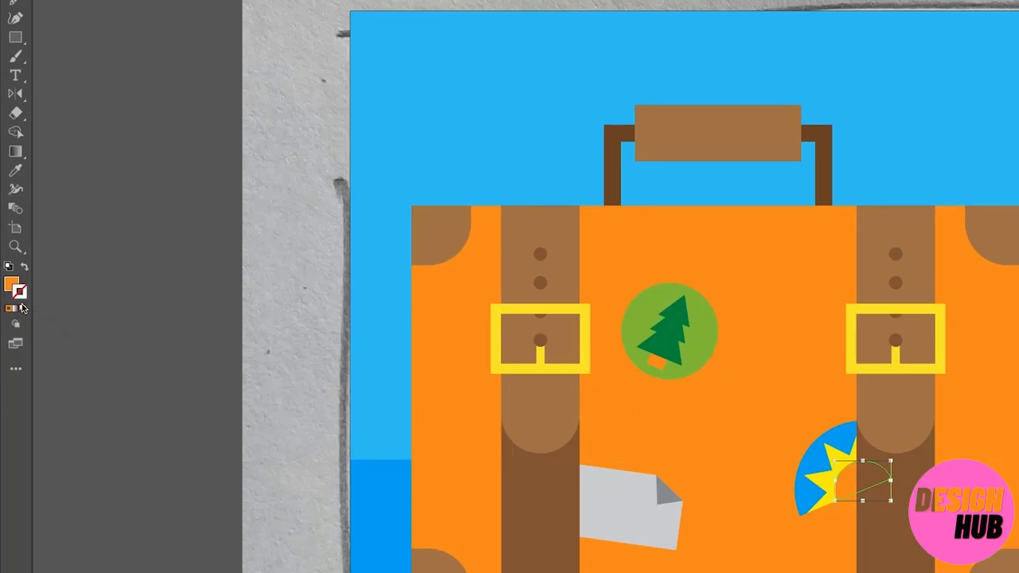
{"action": "left_click", "coordinate": [11, 284]}
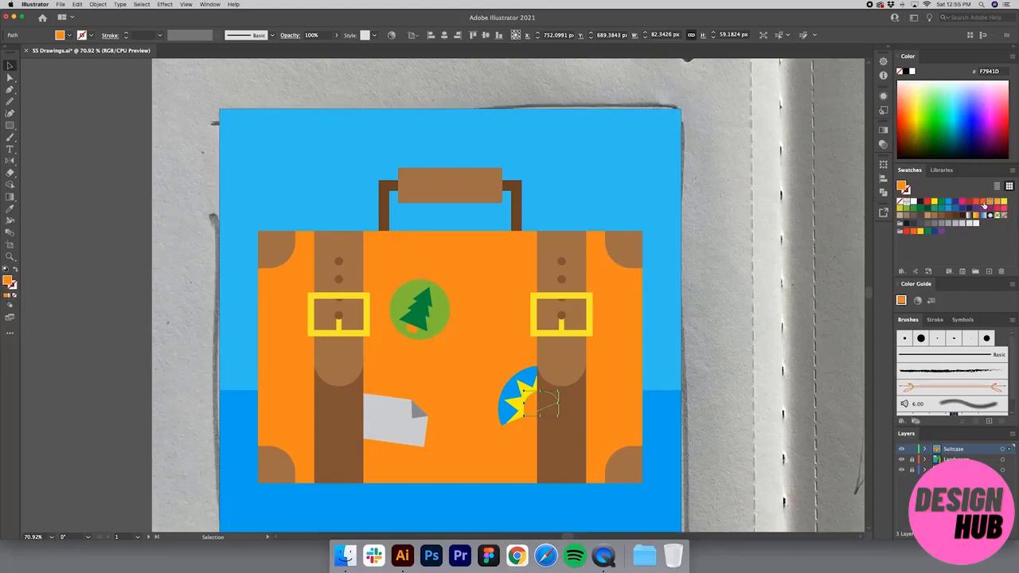
{"action": "left_click", "coordinate": [984, 205]}
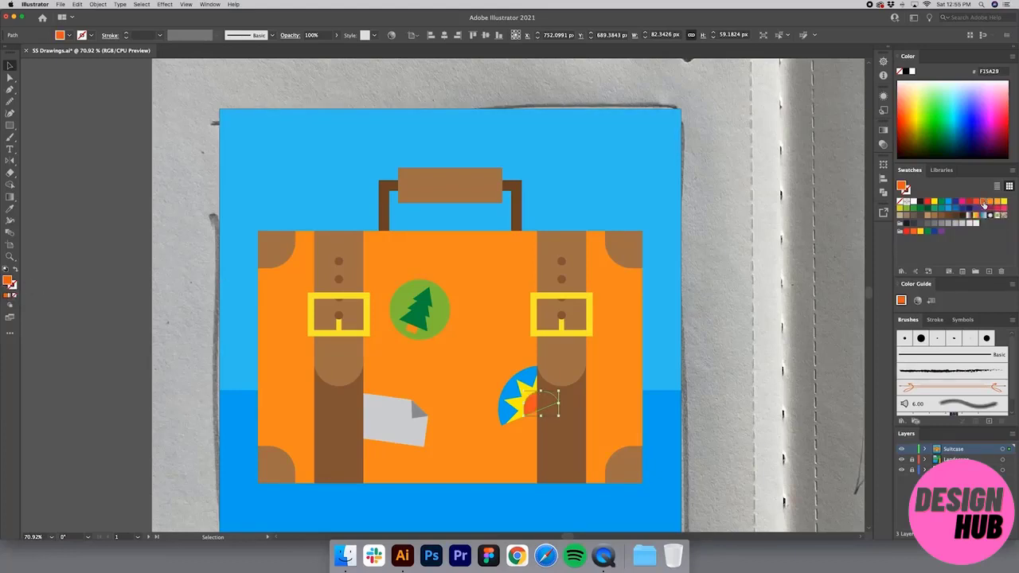
{"action": "left_click", "coordinate": [721, 291]}
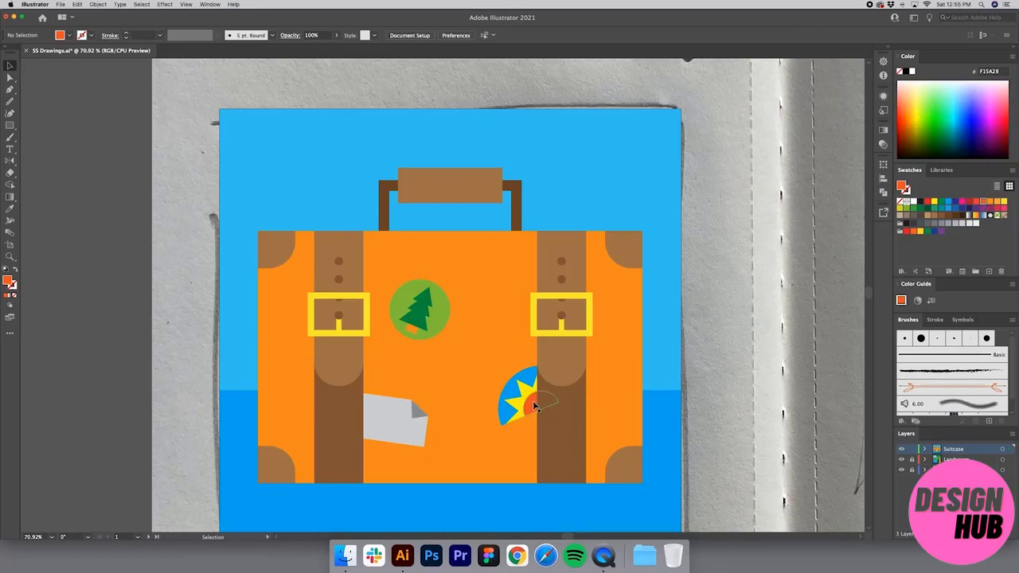
Recolour the folded paper sticker with the lightest grey swatch and deselect it.
{"action": "left_click", "coordinate": [381, 426]}
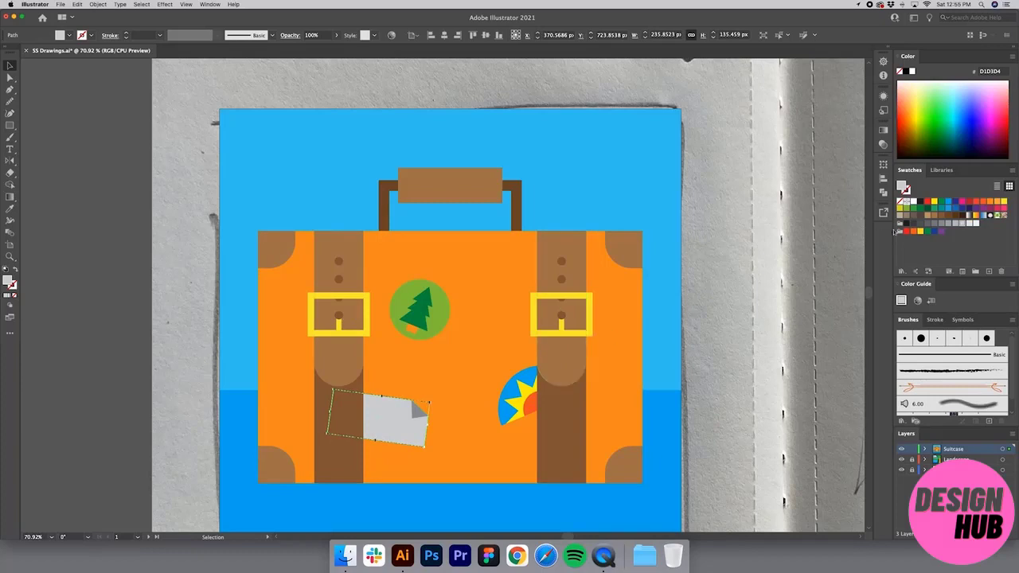
{"action": "left_click", "coordinate": [976, 224]}
{"action": "left_click", "coordinate": [677, 367]}
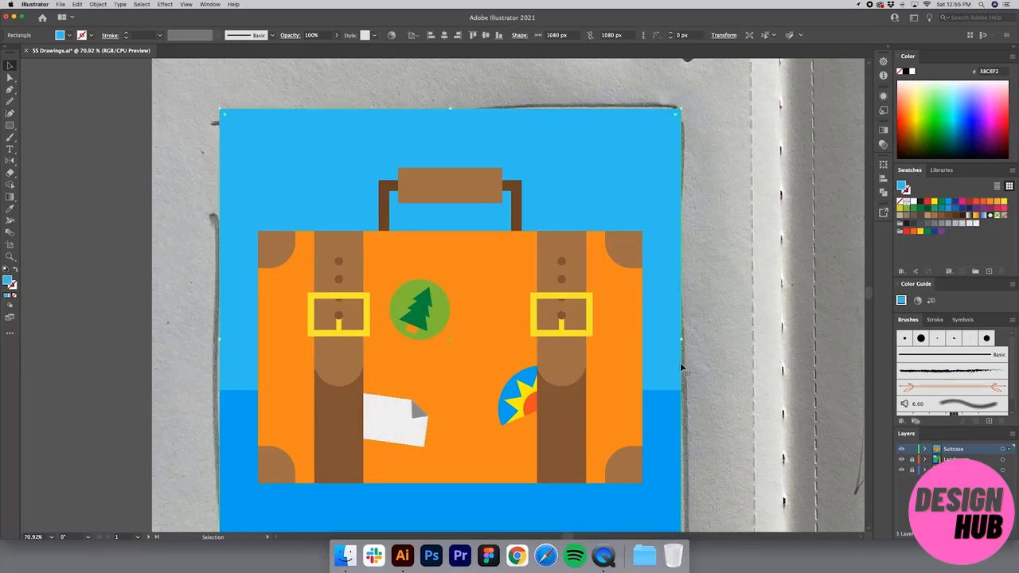
{"action": "left_click", "coordinate": [705, 357]}
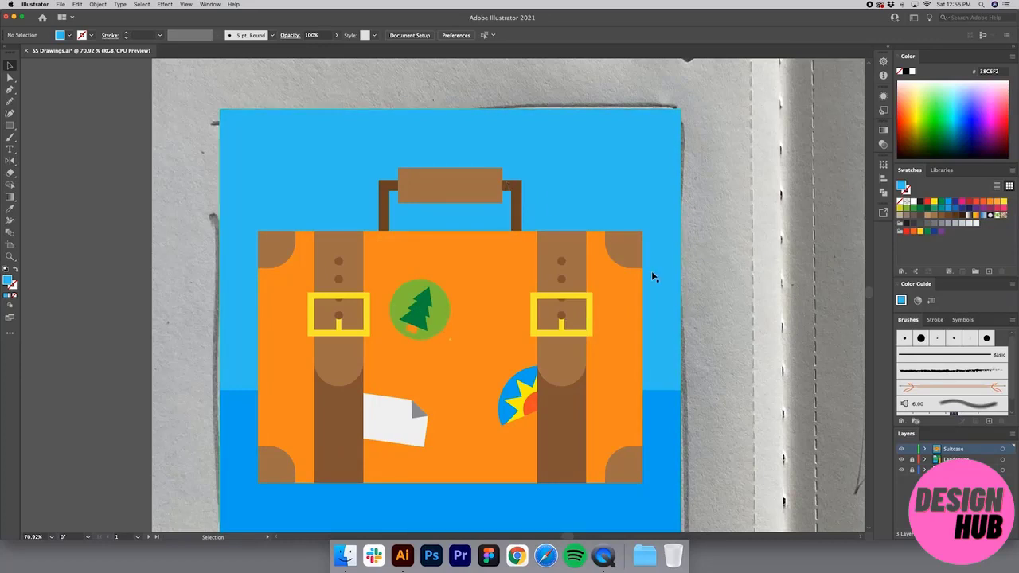
Draw a vertical line about 83 px long near the handle grip's left end with the Pen tool and give it the handle frame's stroke using the Eyedropper.
{"action": "key", "text": "z"}
{"action": "left_click_drag", "start_coordinate": [648, 337], "coordinate": [318, 85]}
{"action": "key", "text": "space"}
{"action": "left_click_drag", "start_coordinate": [366, 168], "coordinate": [462, 189]}
{"action": "key", "text": "v"}
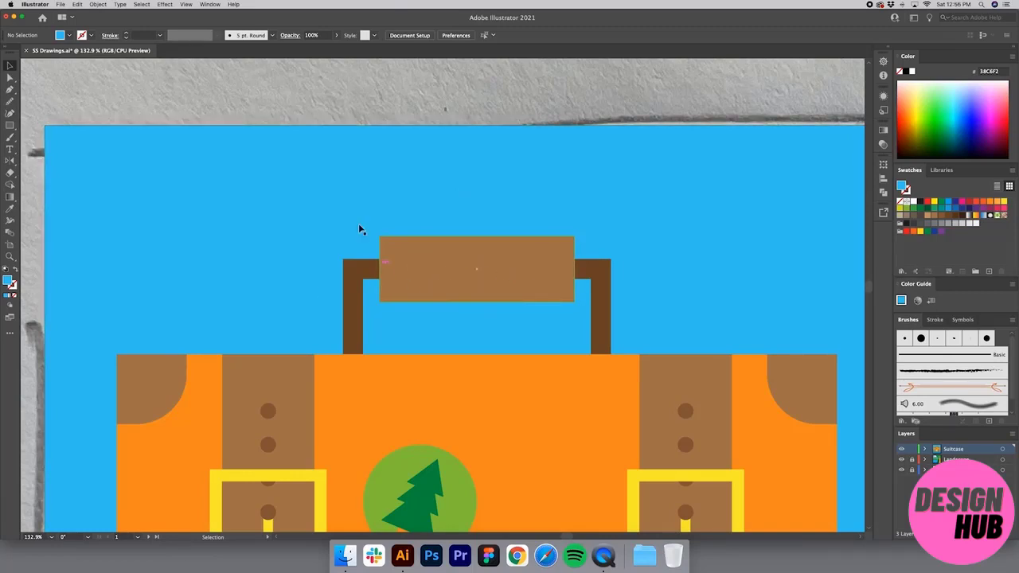
{"action": "key", "text": "p"}
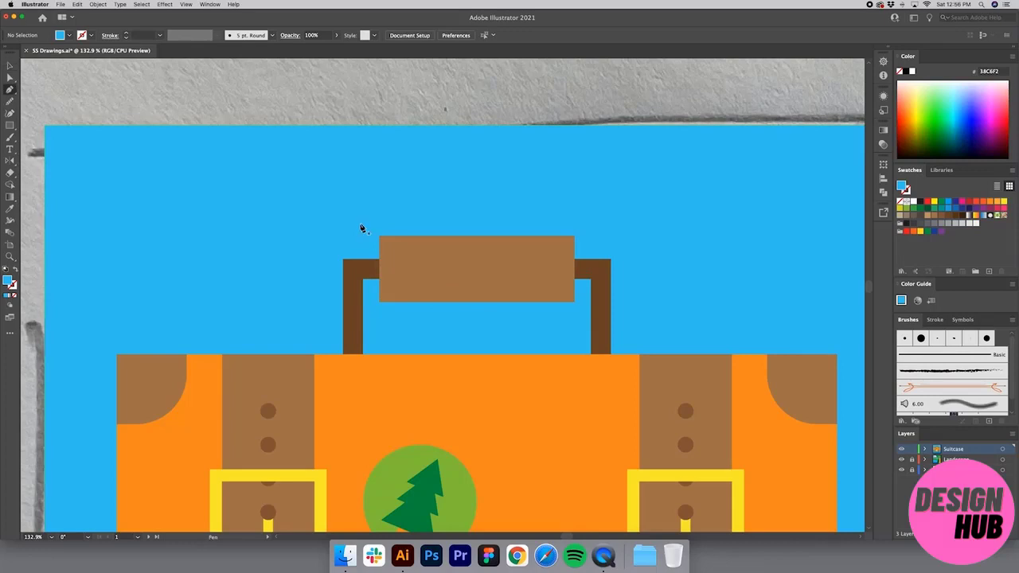
{"action": "left_click", "coordinate": [407, 238]}
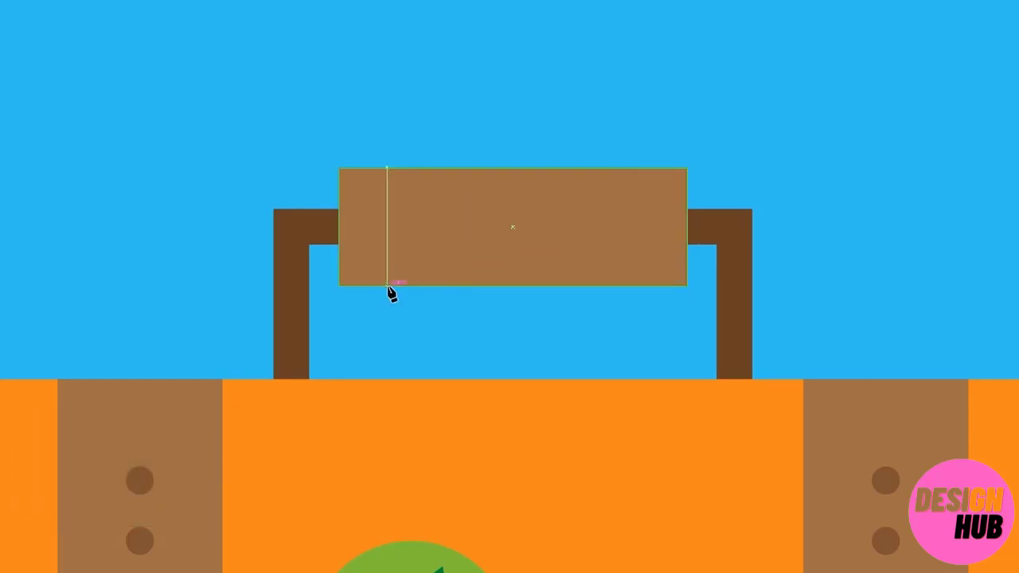
{"action": "left_click", "coordinate": [387, 285]}
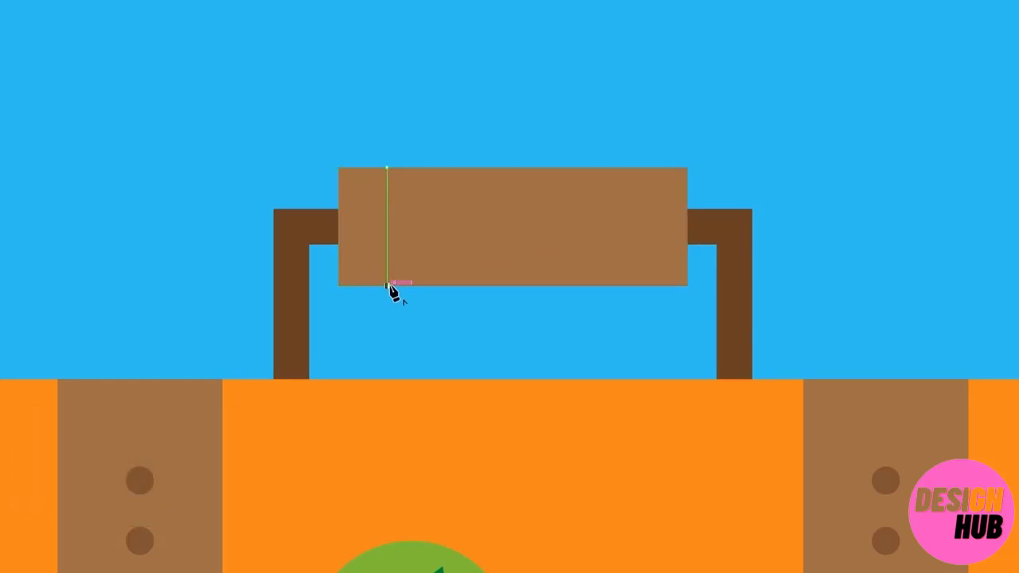
{"action": "key", "text": "Escape"}
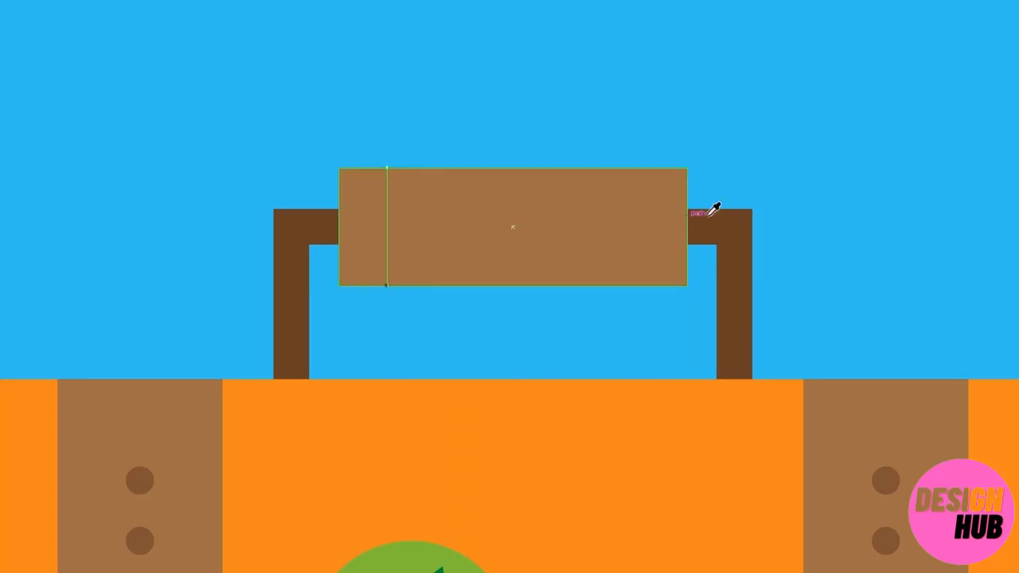
{"action": "key", "text": "i"}
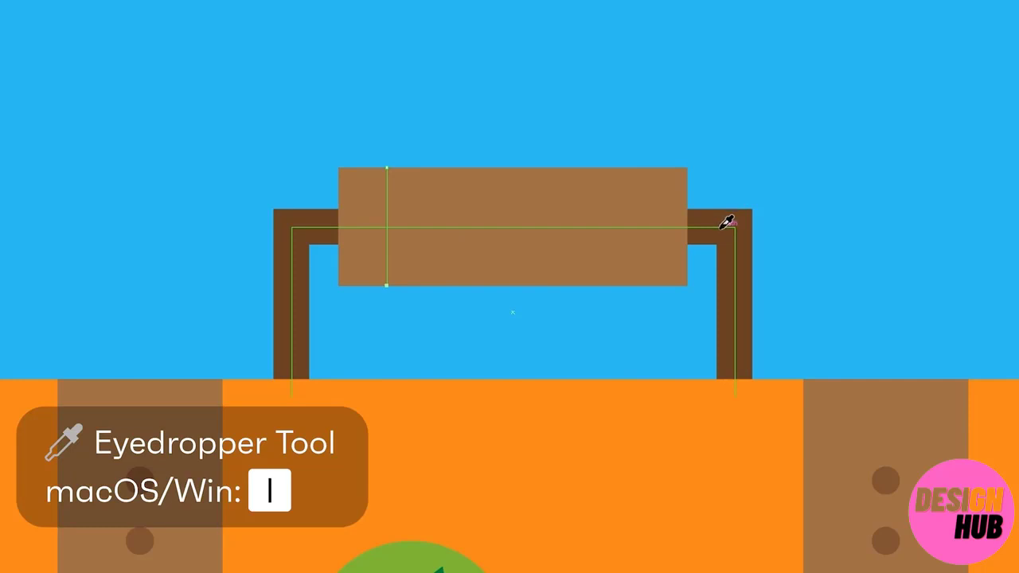
{"action": "left_click", "coordinate": [725, 223]}
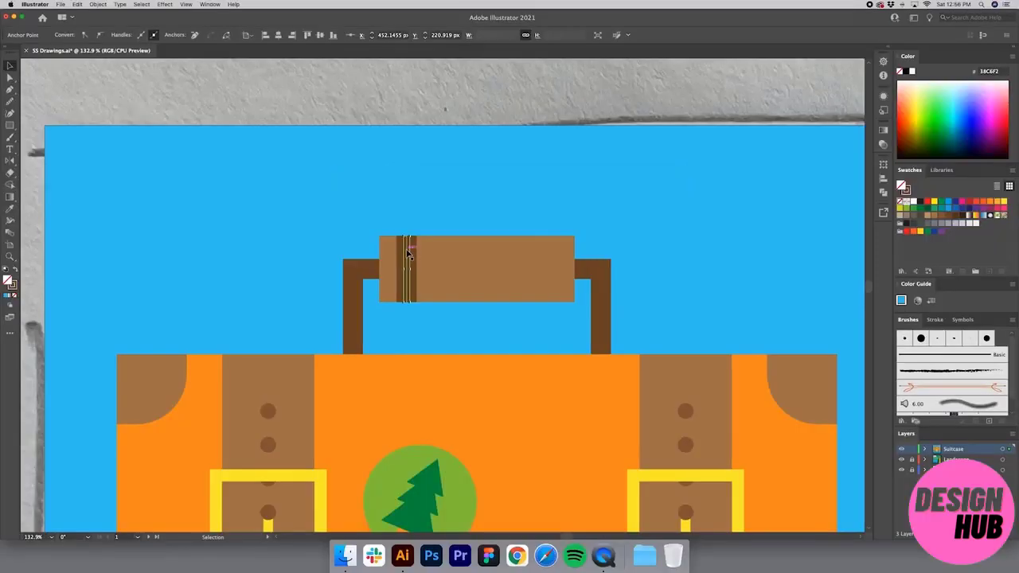
Duplicate the brown stripe at even spacing across the handle grip to make six stripes, and group them.
{"action": "double_click", "coordinate": [406, 252]}
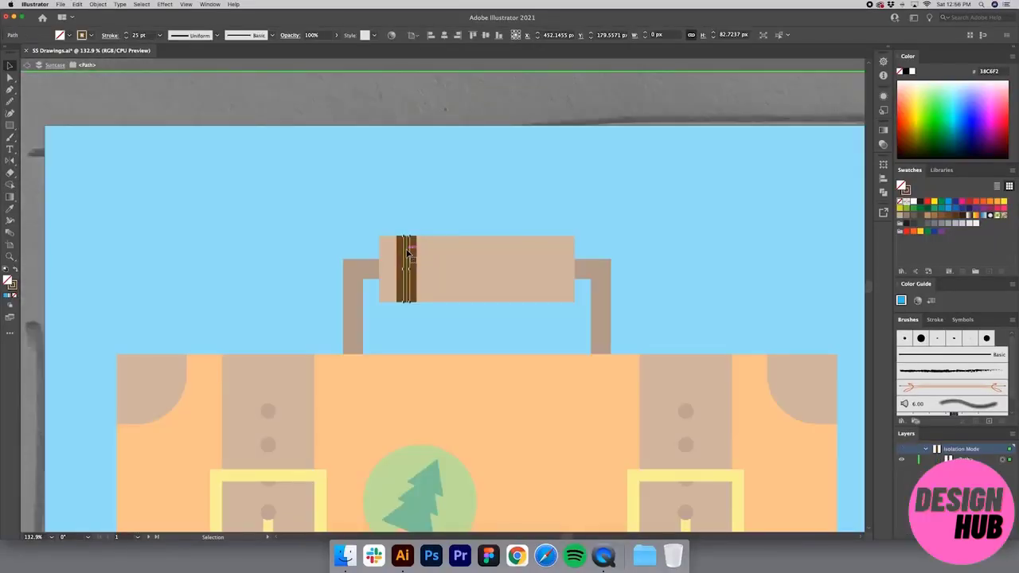
{"action": "left_click_drag", "start_coordinate": [407, 253], "coordinate": [438, 252]}
{"action": "key", "text": "super+d"}
{"action": "key", "text": "super+d"}
{"action": "key", "text": "super+d"}
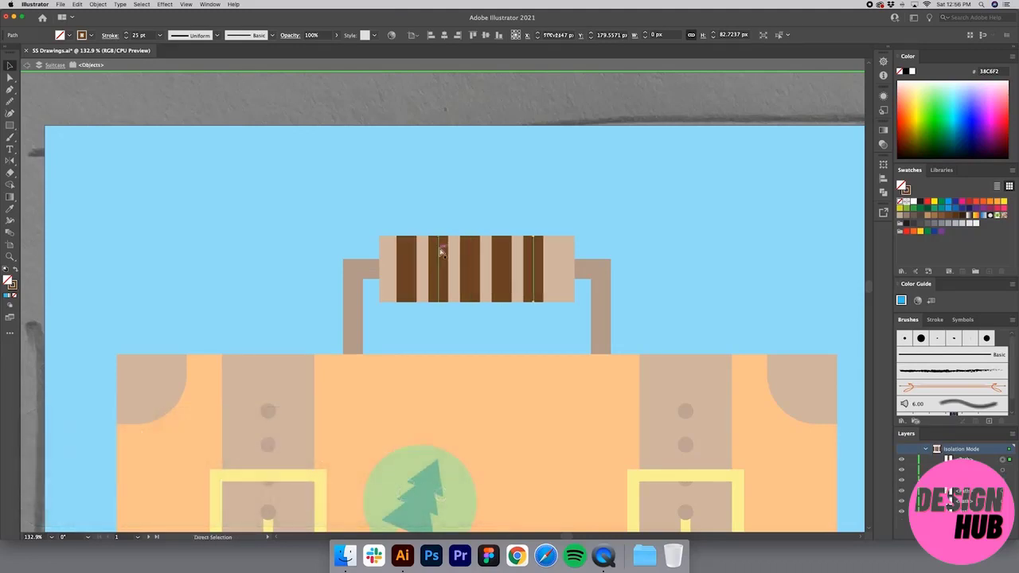
{"action": "key", "text": "super+d"}
{"action": "left_click_drag", "start_coordinate": [618, 231], "coordinate": [366, 275]}
{"action": "key", "text": "super+g"}
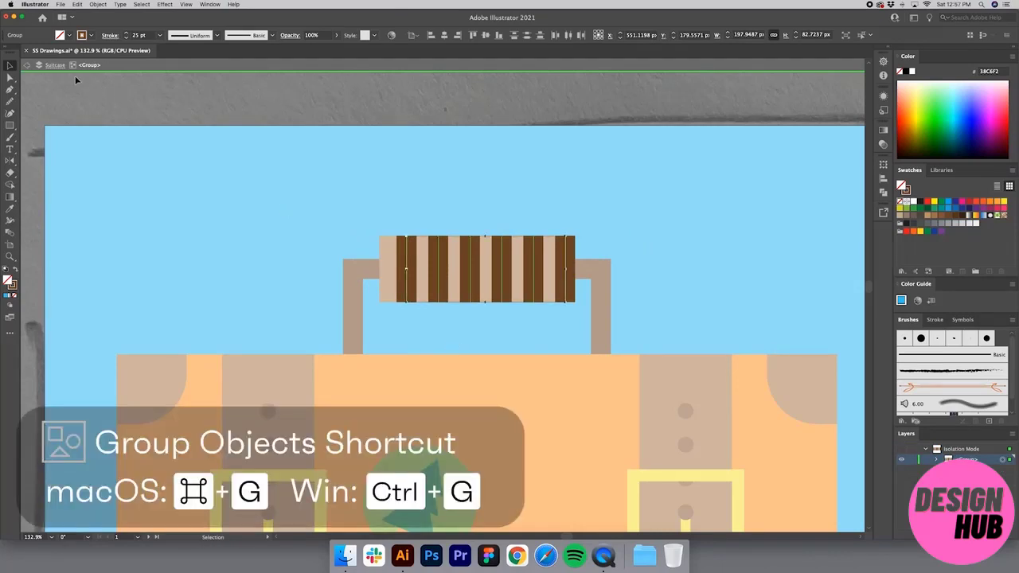
Exit isolation mode and centre the handle's group of brown stripes horizontally on the artboard.
{"action": "left_click", "coordinate": [75, 69]}
{"action": "left_click", "coordinate": [484, 75]}
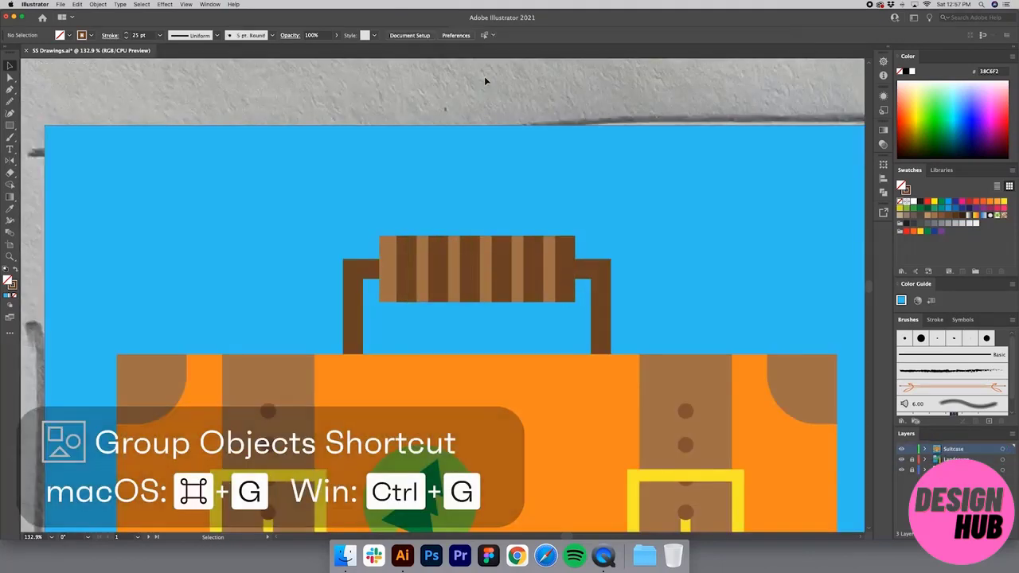
{"action": "left_click", "coordinate": [473, 256]}
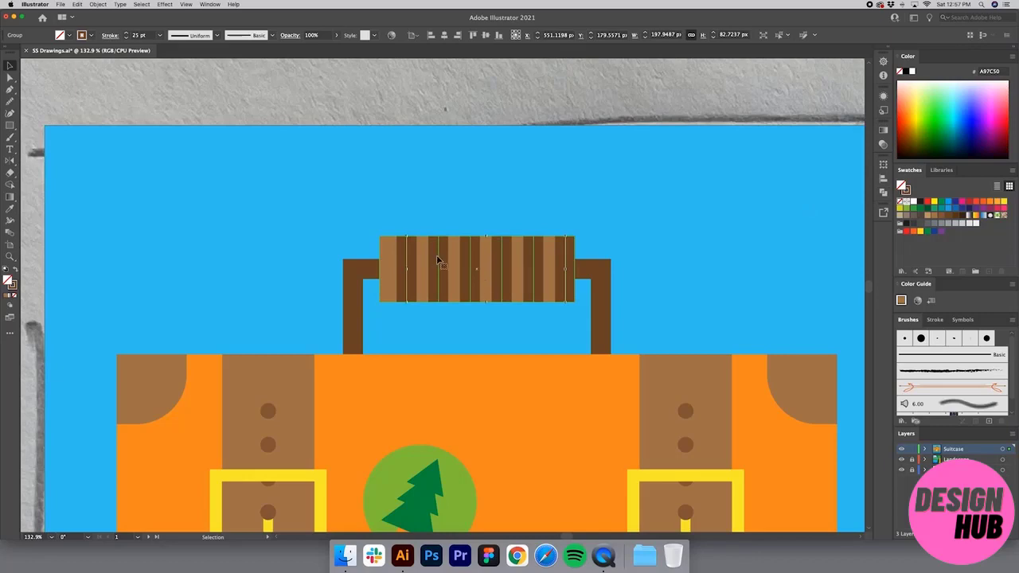
{"action": "left_click", "coordinate": [884, 178]}
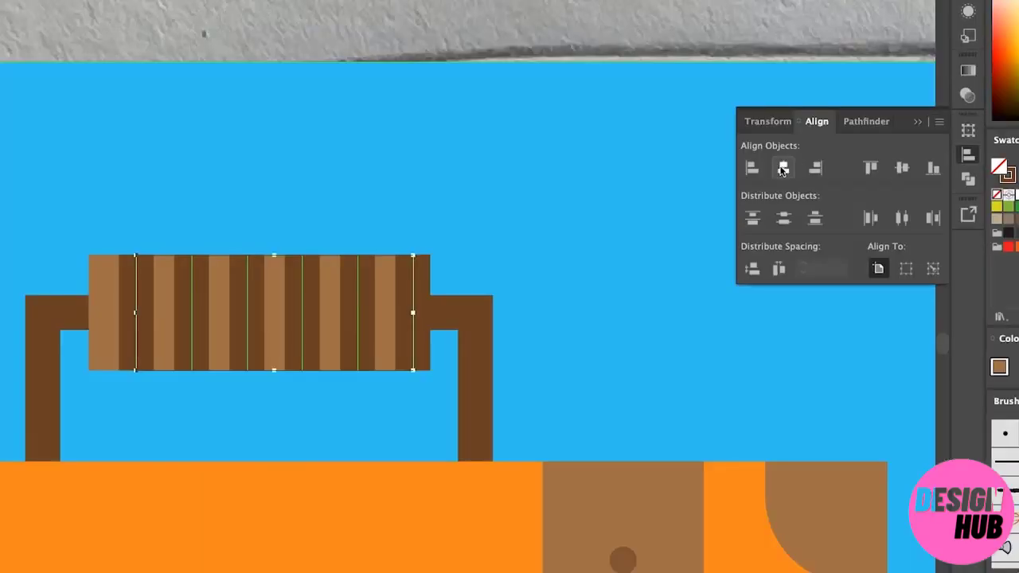
{"action": "left_click", "coordinate": [783, 169]}
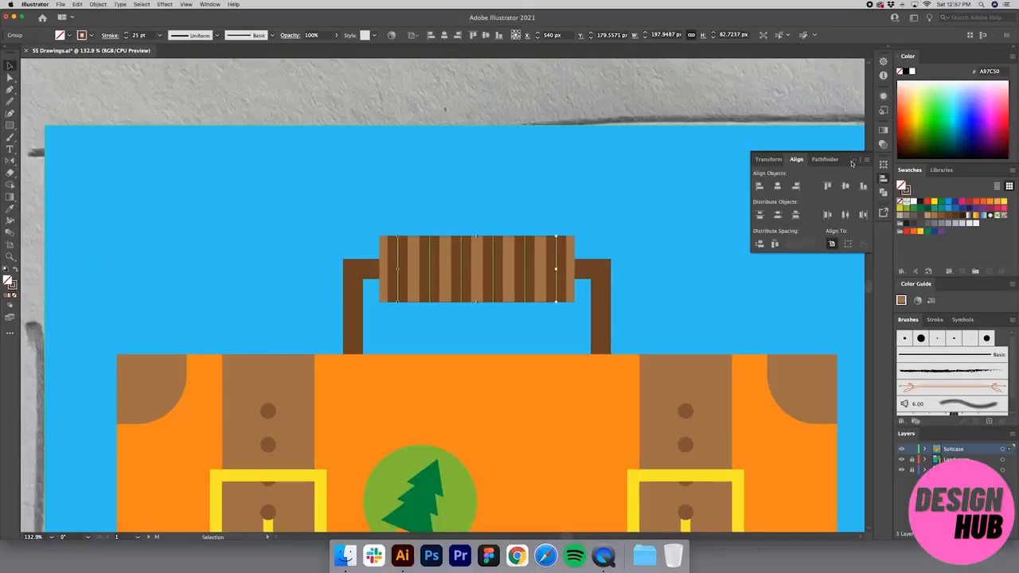
{"action": "left_click", "coordinate": [852, 162]}
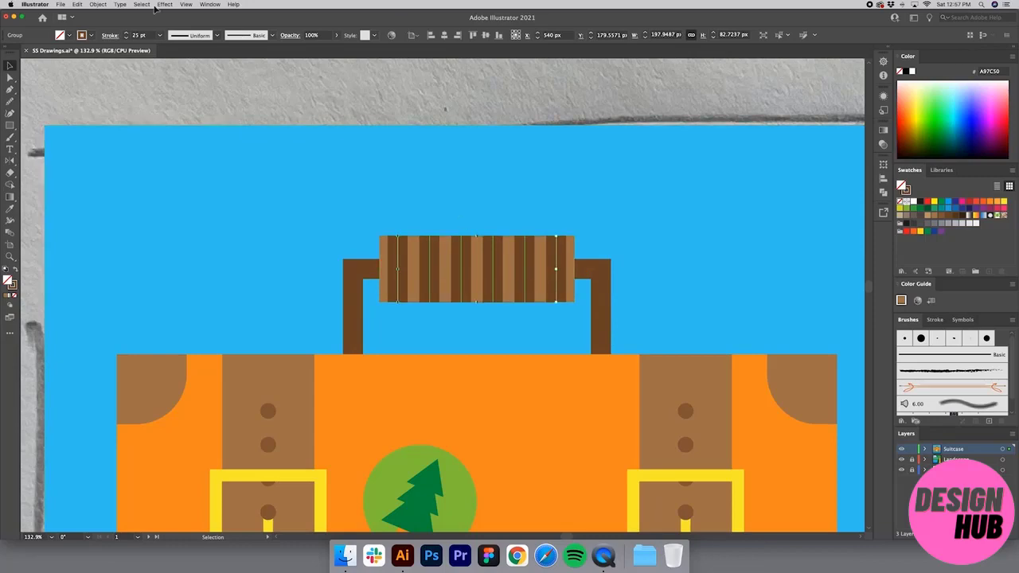
Reduce the stroke weight of the handle's grouped stripes to 15 pt.
{"action": "left_click", "coordinate": [127, 38]}
{"action": "left_click", "coordinate": [127, 37]}
{"action": "left_click", "coordinate": [126, 37]}
{"action": "left_click", "coordinate": [127, 37]}
{"action": "left_click", "coordinate": [126, 37]}
{"action": "left_click", "coordinate": [127, 38]}
{"action": "left_click", "coordinate": [127, 37]}
{"action": "left_click", "coordinate": [126, 37]}
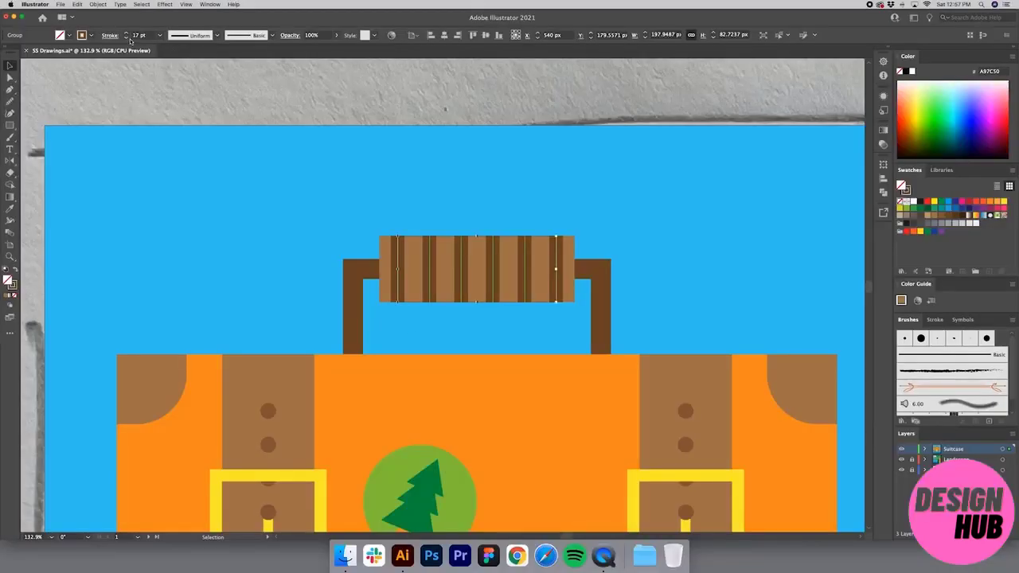
{"action": "left_click", "coordinate": [120, 39]}
{"action": "left_click", "coordinate": [120, 38]}
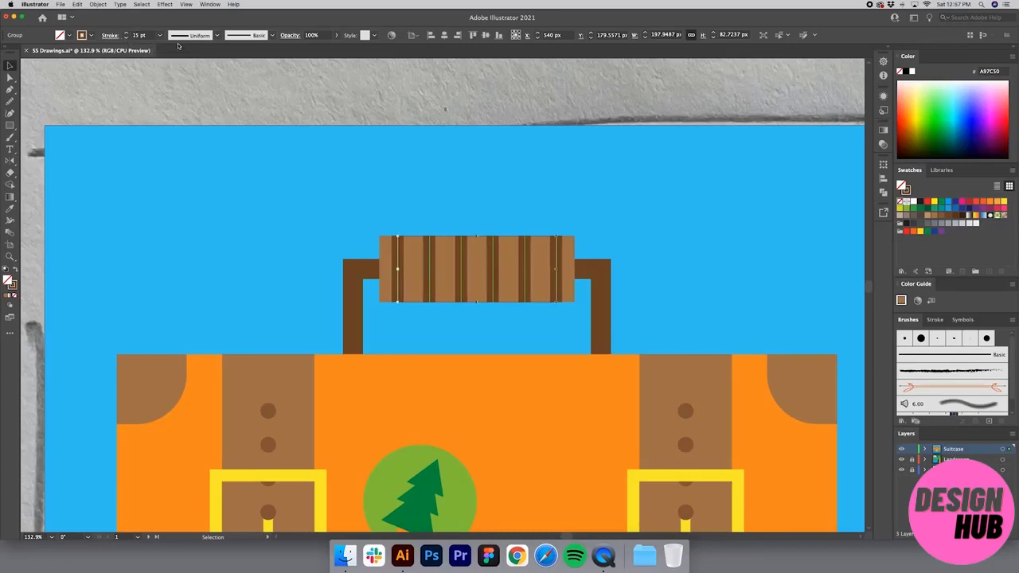
Deselect the handle stripes and examine the whole suitcase illustration.
{"action": "left_click", "coordinate": [307, 91]}
{"action": "key", "text": "z"}
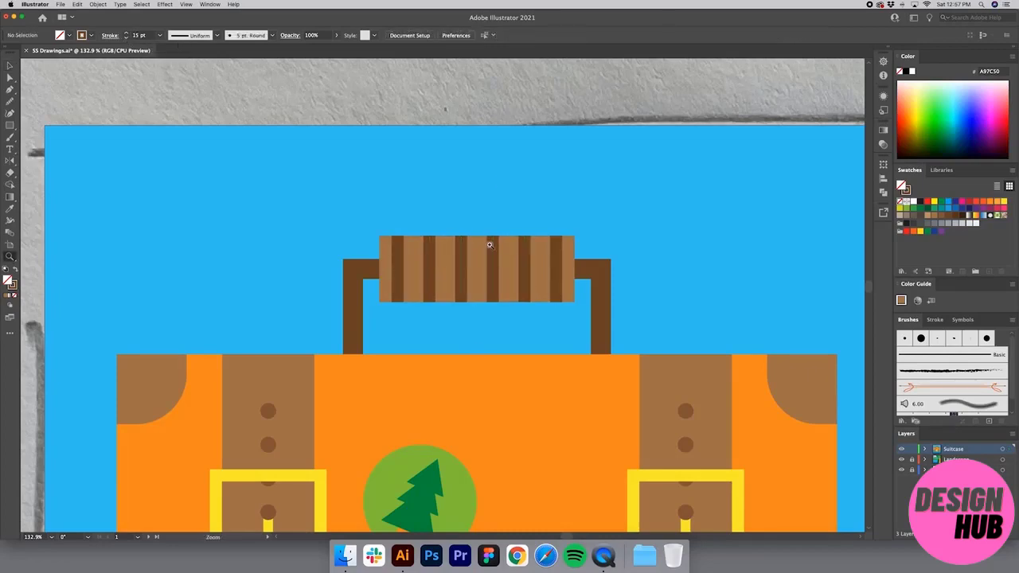
{"action": "left_click", "coordinate": [492, 198], "text": "alt"}
{"action": "left_click", "coordinate": [458, 355], "text": "alt"}
{"action": "left_click", "coordinate": [461, 372], "text": "alt"}
{"action": "left_click_drag", "start_coordinate": [453, 402], "coordinate": [479, 377]}
{"action": "key", "text": "v"}
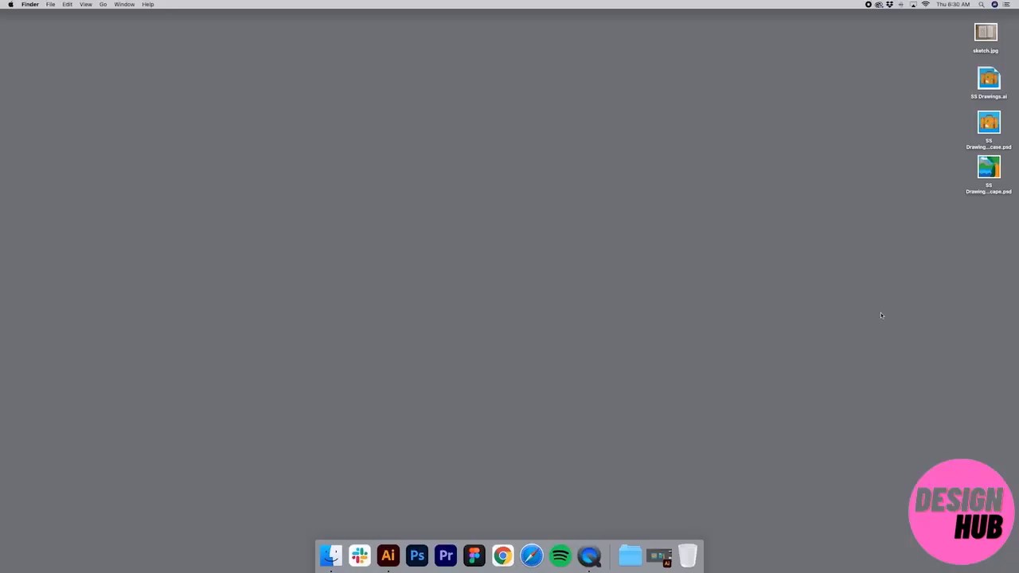
Switch to Photoshop by opening SS Drawings_Landscape.psd and reset the Painting workspace.
{"action": "double_click", "coordinate": [988, 170]}
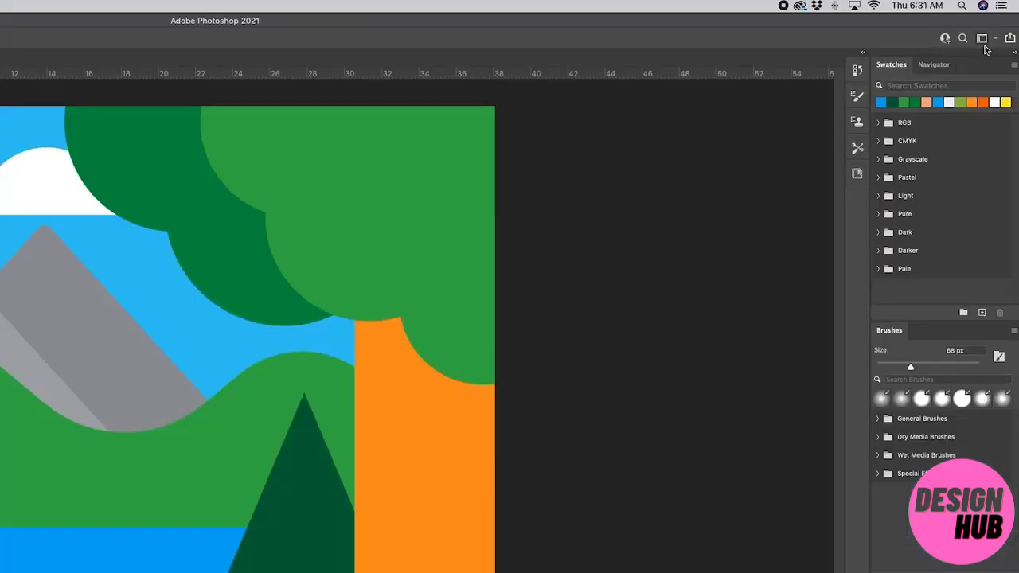
{"action": "left_click", "coordinate": [993, 25]}
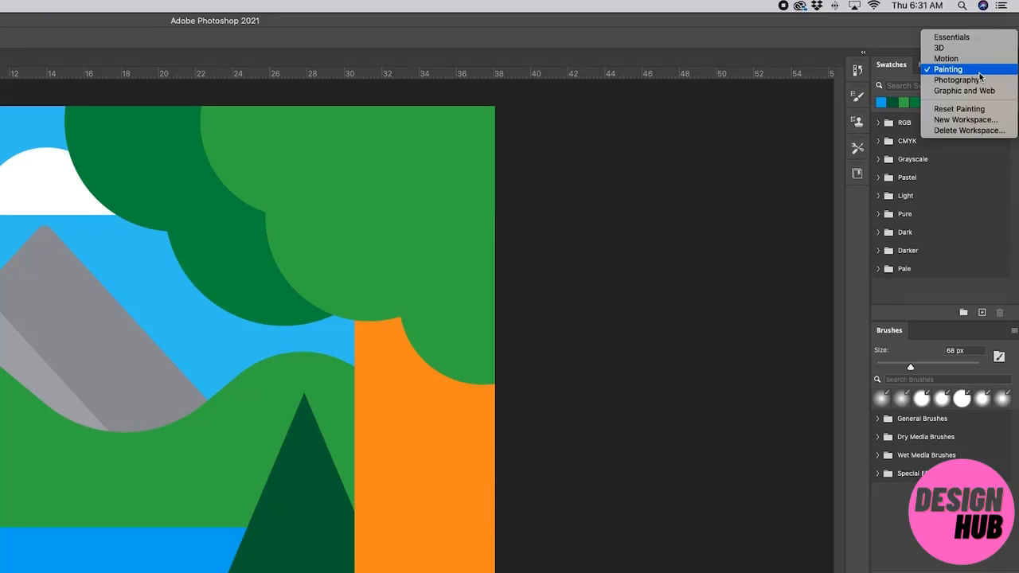
{"action": "left_click", "coordinate": [959, 109]}
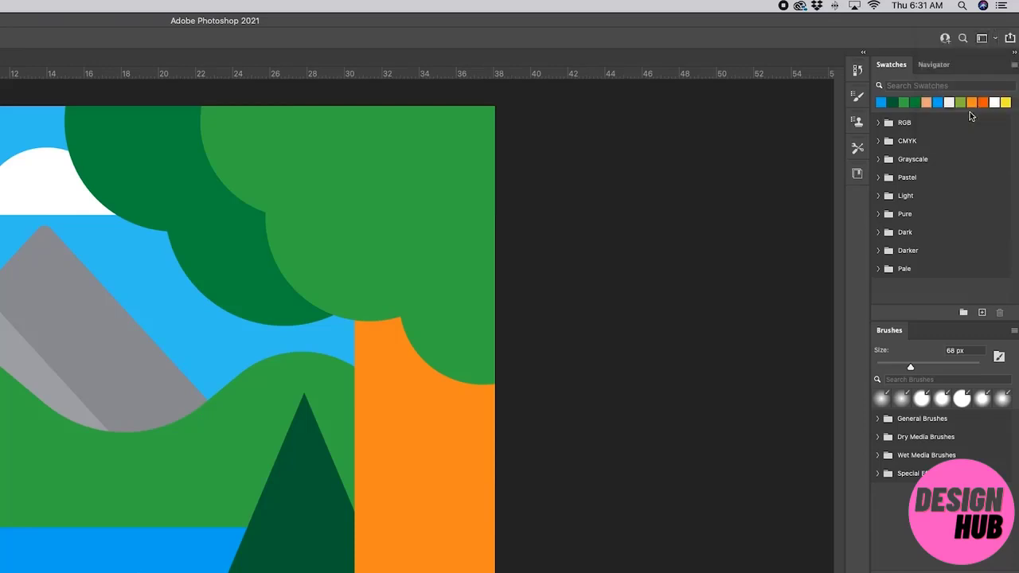
{"action": "left_click", "coordinate": [987, 38]}
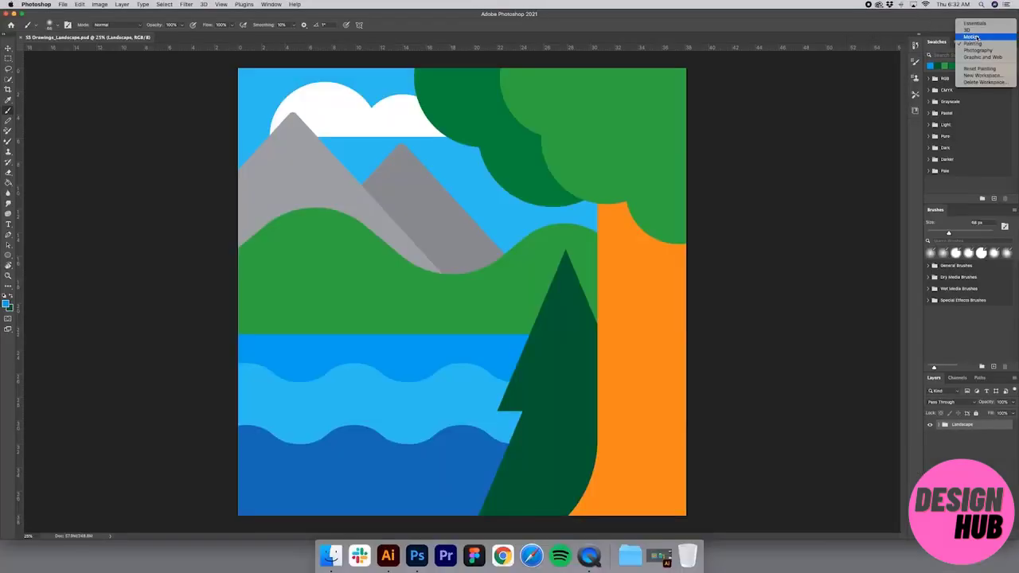
{"action": "left_click", "coordinate": [972, 37]}
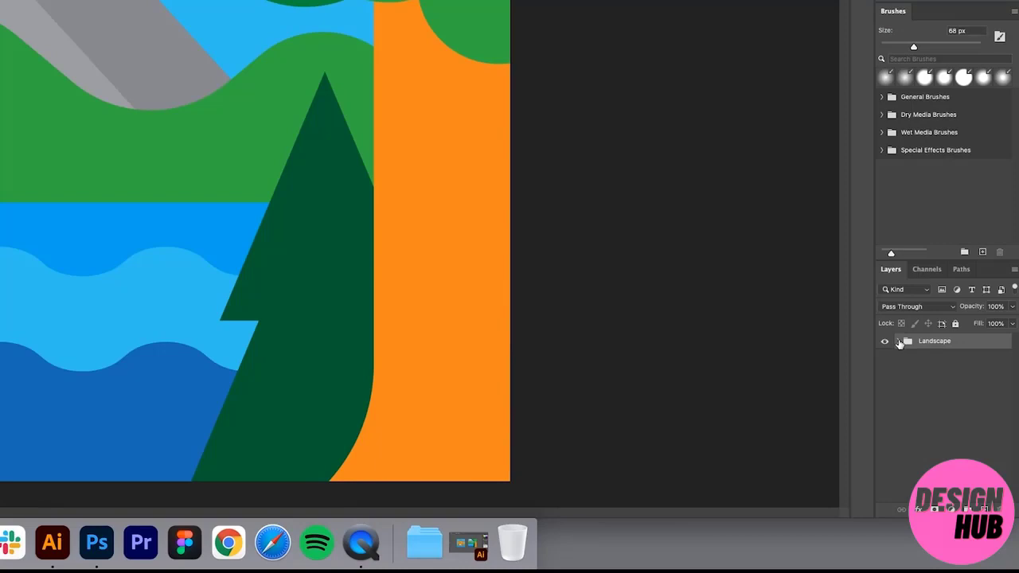
Expand the Landscape group and add a new layer directly above Layer 31, the light green foliage.
{"action": "left_click", "coordinate": [898, 343]}
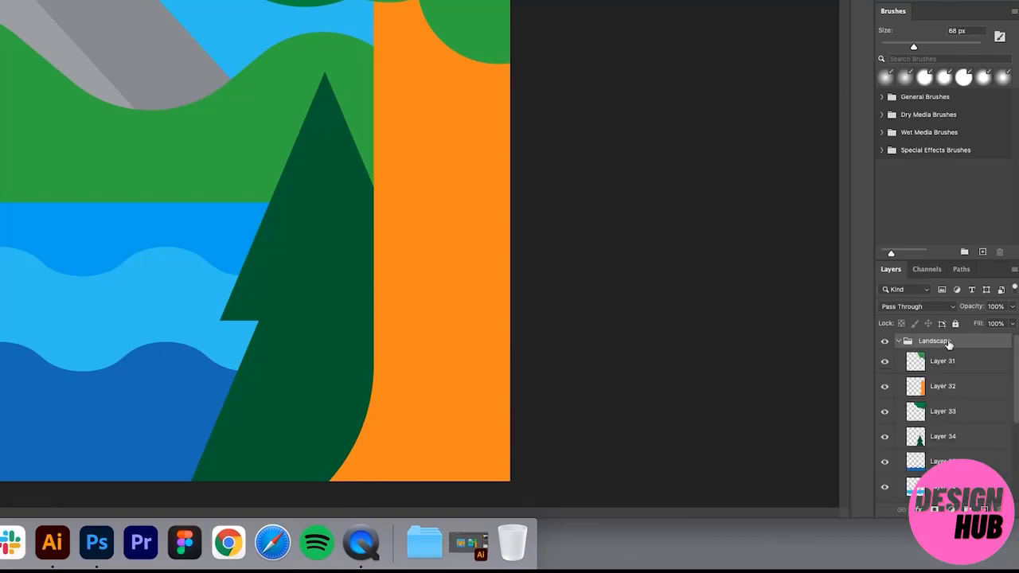
{"action": "scroll", "coordinate": [959, 390], "scroll_direction": "down", "scroll_amount": 3}
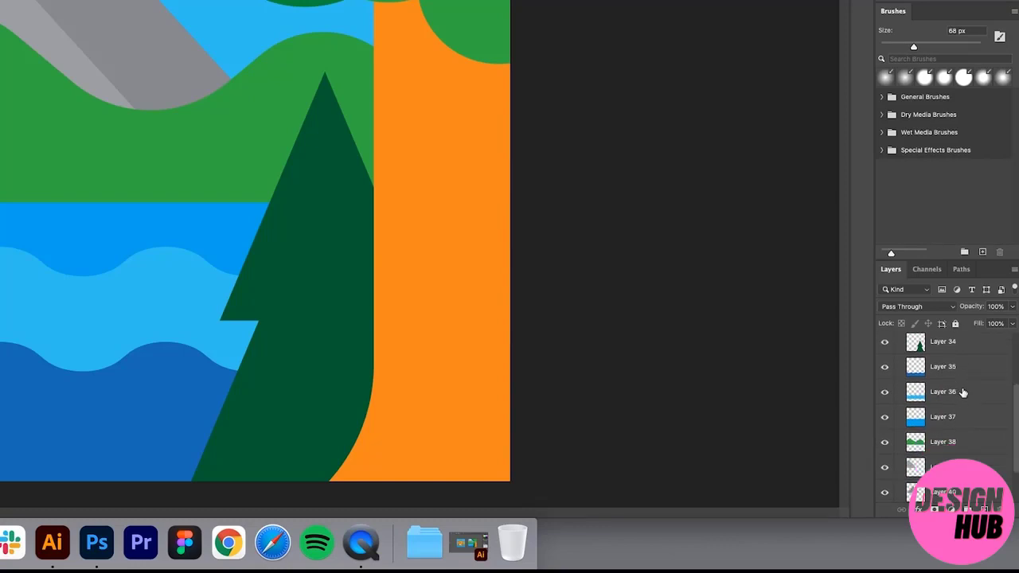
{"action": "scroll", "coordinate": [962, 393], "scroll_direction": "up", "scroll_amount": 3}
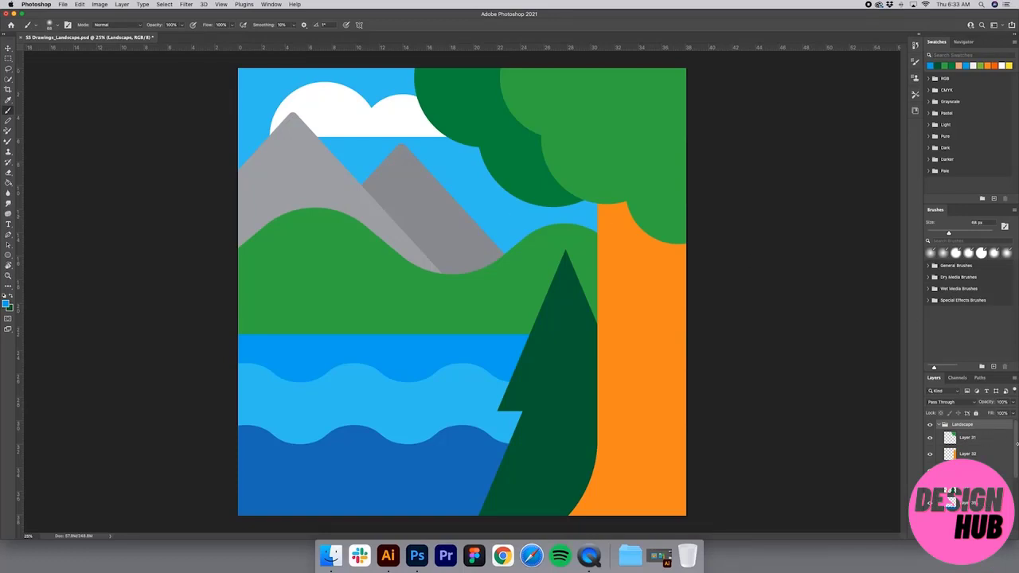
{"action": "left_click", "coordinate": [986, 436]}
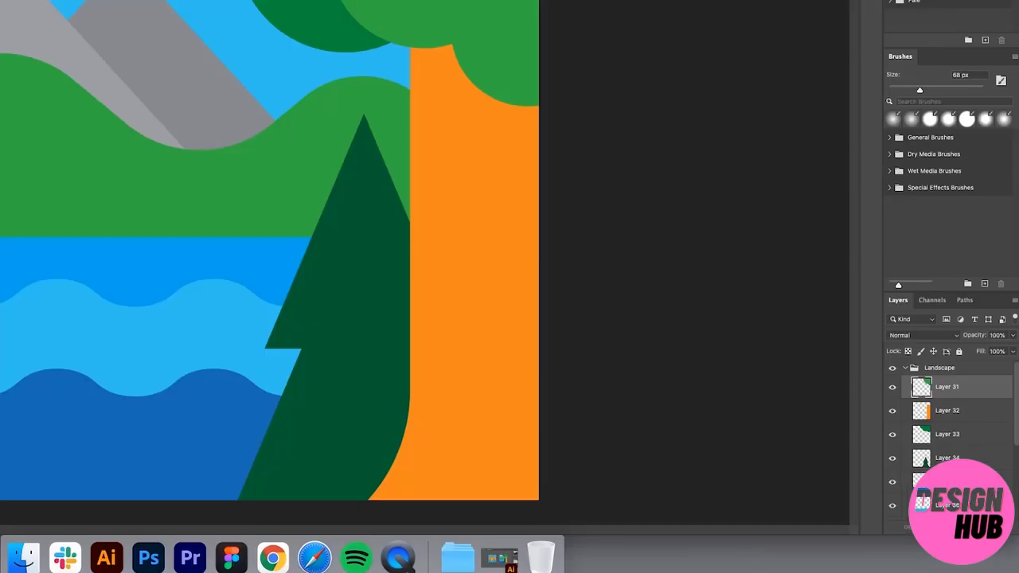
{"action": "key", "text": "super+shift+alt+n"}
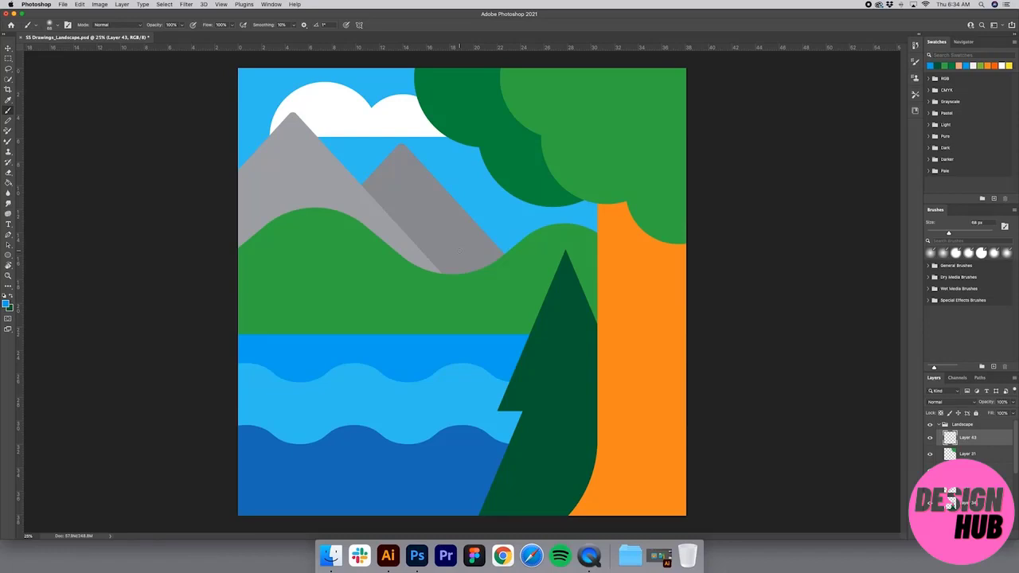
Set the brush size to 600 px.
{"action": "key", "text": "bracketleft"}
{"action": "key", "text": "bracketleft"}
{"action": "key", "text": "bracketleft"}
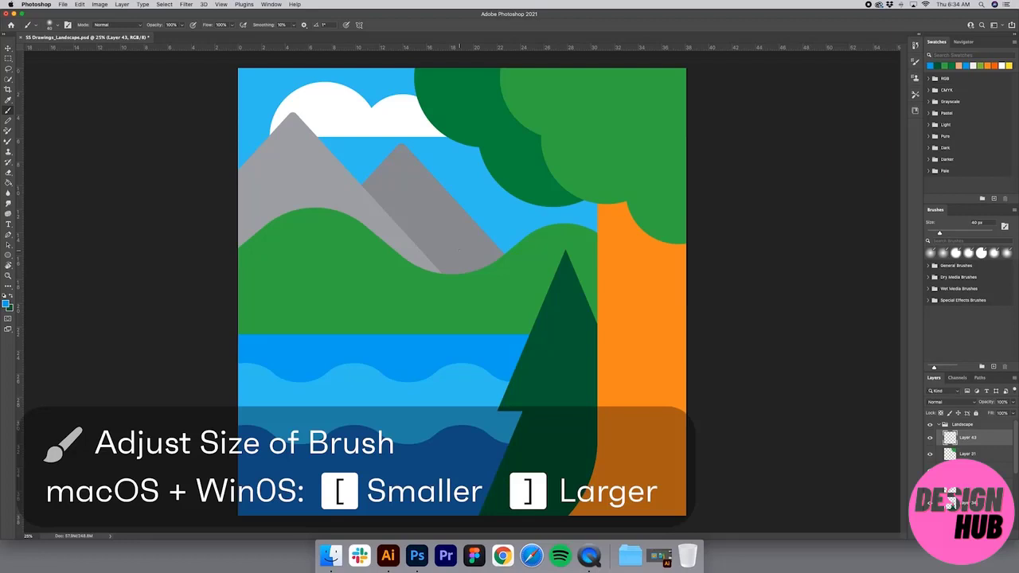
{"action": "key", "text": "bracketright"}
{"action": "key", "text": "bracketright"}
{"action": "key", "text": "bracketright"}
{"action": "key", "text": "bracketright"}
{"action": "key", "text": "bracketright"}
{"action": "key", "text": "bracketright"}
{"action": "key", "text": "bracketright"}
{"action": "key", "text": "bracketright"}
{"action": "key", "text": "bracketright"}
{"action": "key", "text": "bracketright"}
{"action": "key", "text": "bracketright"}
{"action": "key", "text": "bracketright"}
{"action": "key", "text": "bracketright"}
Paint a soft blue test dab on the darker mountain and undo it.
{"action": "left_click", "coordinate": [425, 219]}
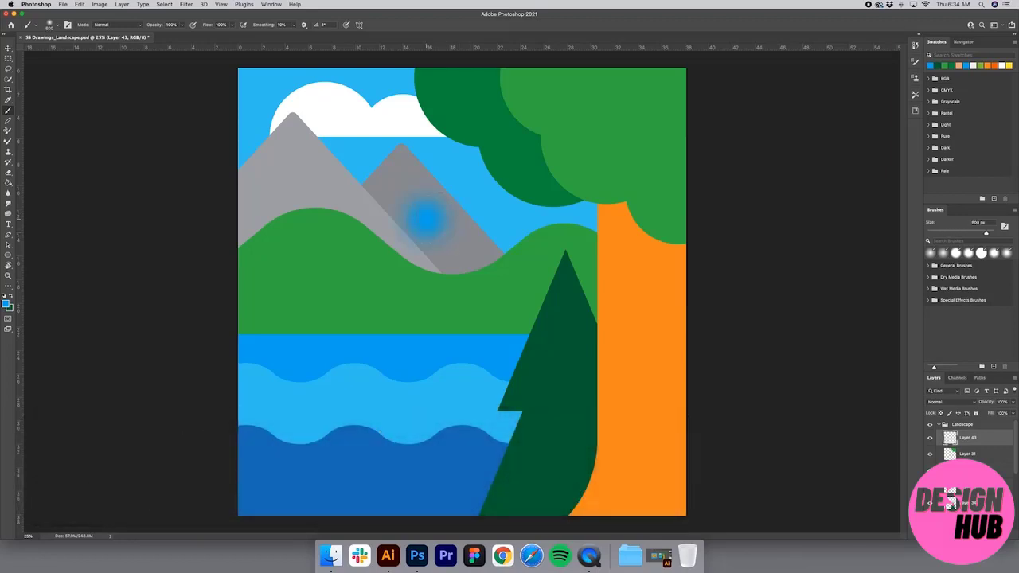
{"action": "key", "text": "z"}
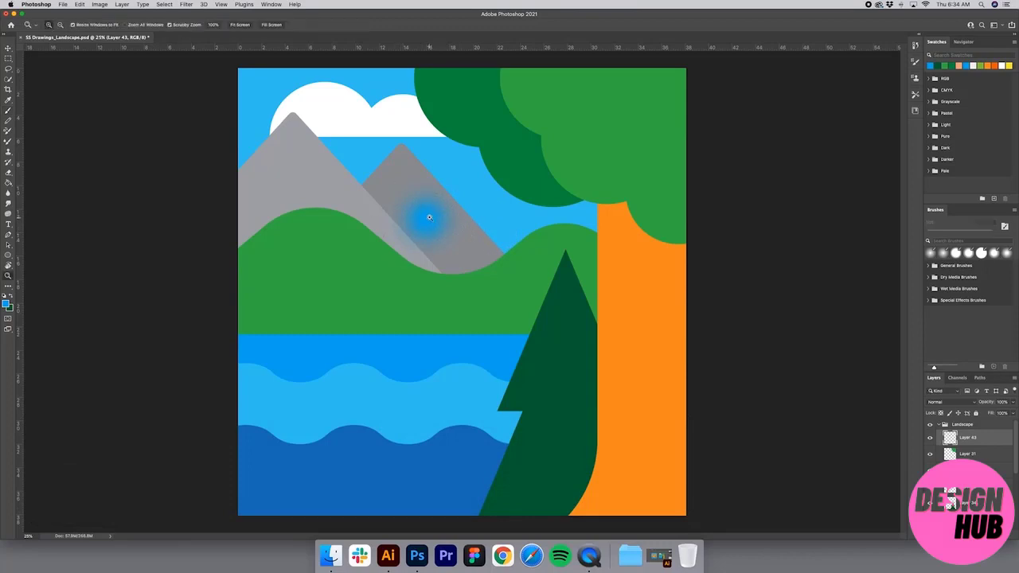
{"action": "left_click", "coordinate": [429, 219]}
{"action": "left_click_drag", "start_coordinate": [457, 263], "coordinate": [473, 252]}
{"action": "key", "text": "v"}
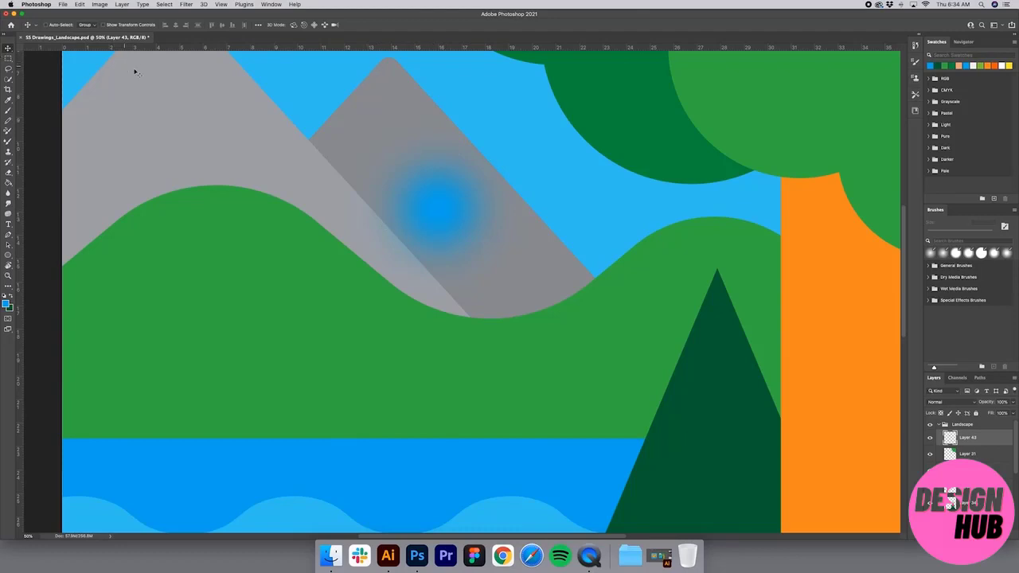
{"action": "key", "text": "super+z"}
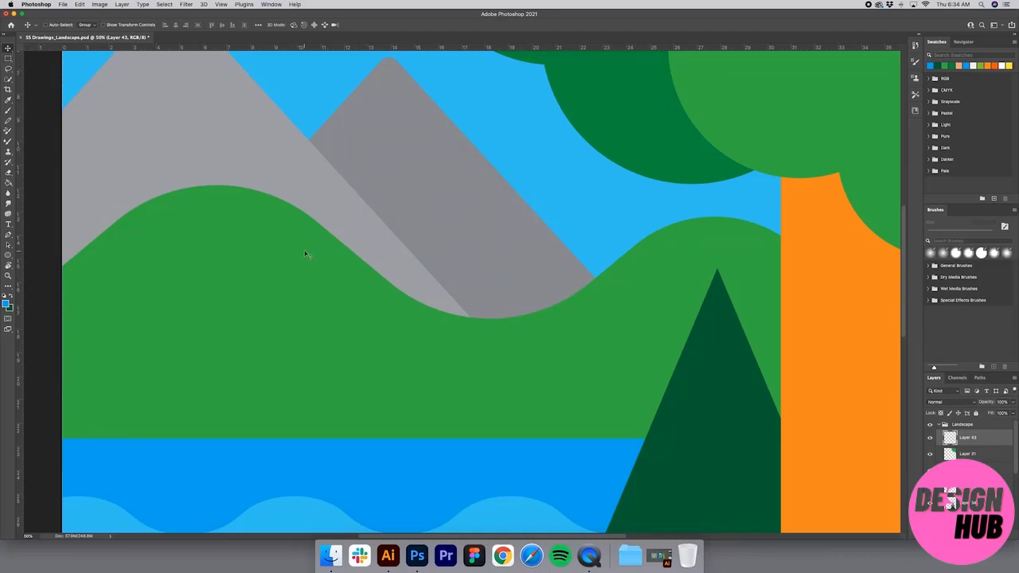
Set the Brush tool's painting mode to Dissolve.
{"action": "key", "text": "b"}
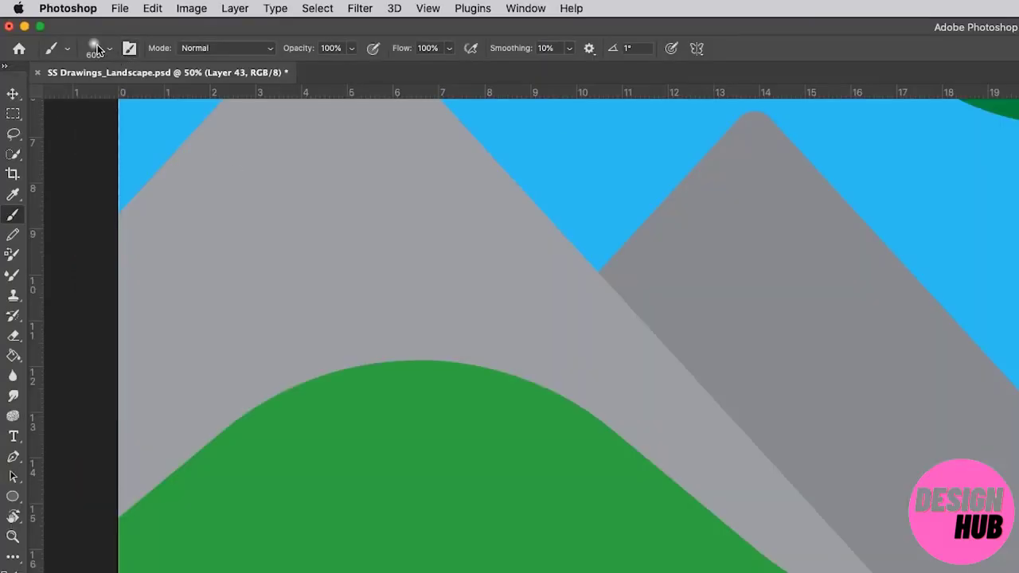
{"action": "left_click", "coordinate": [112, 25]}
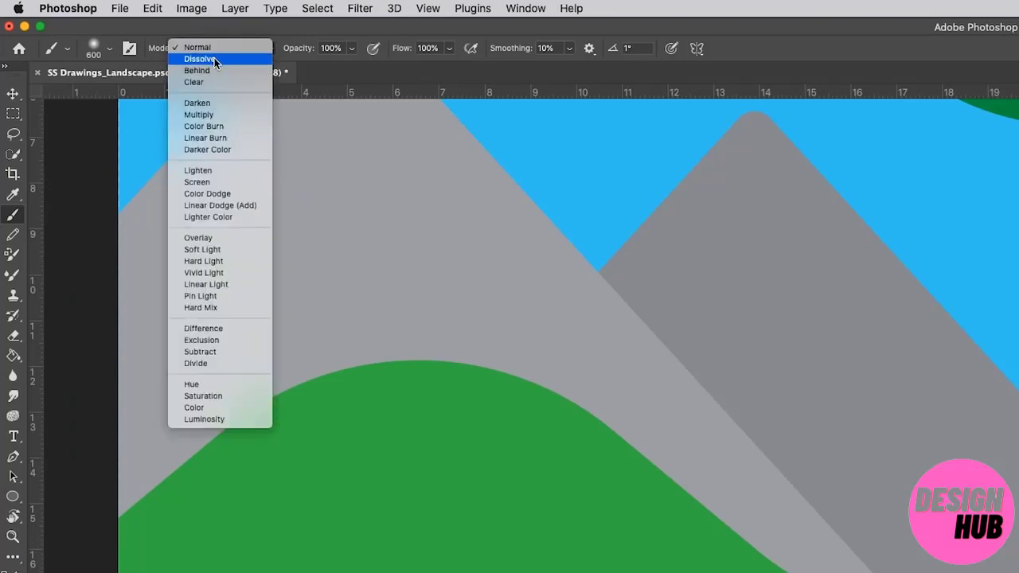
{"action": "left_click", "coordinate": [213, 60]}
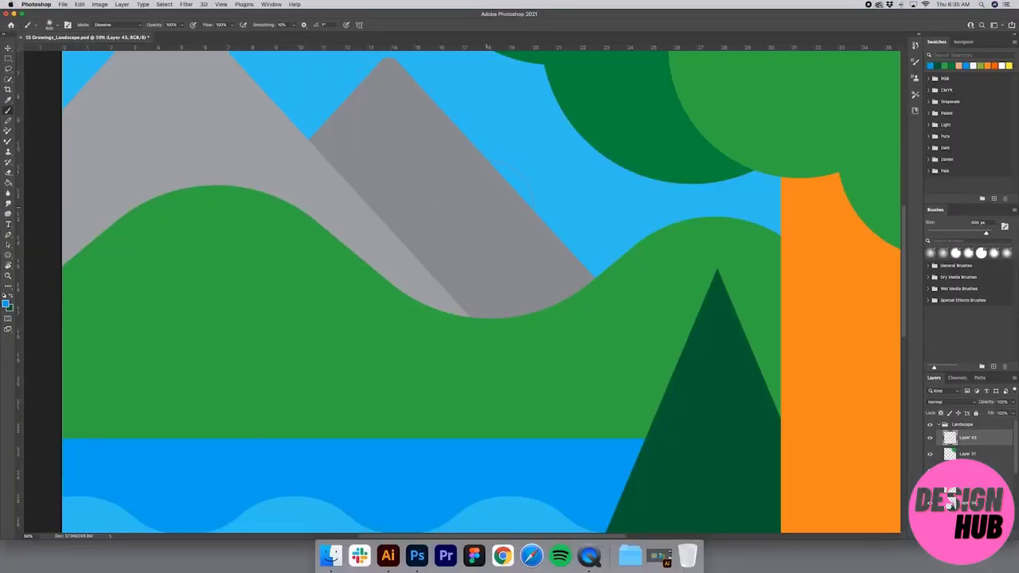
Paint a grainy blue Dissolve test dab on the darker mountain's sloping edge and undo it.
{"action": "left_click", "coordinate": [487, 205]}
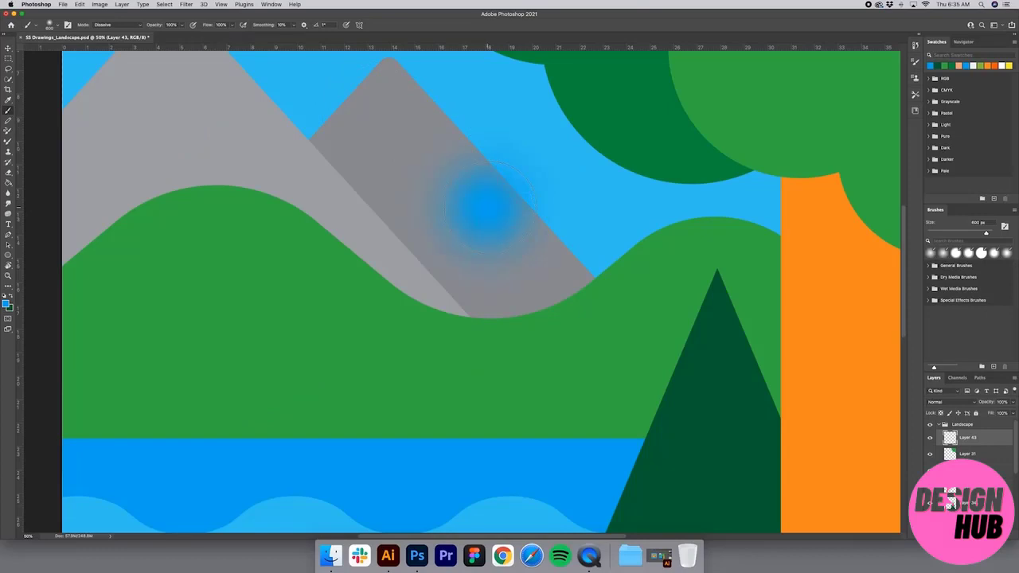
{"action": "key", "text": "z"}
{"action": "left_click", "coordinate": [481, 207]}
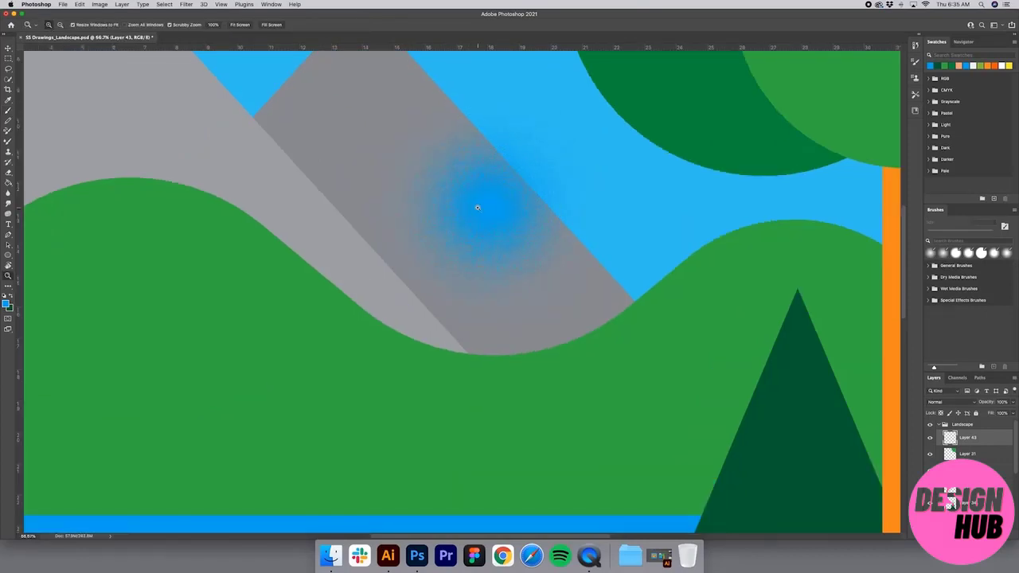
{"action": "left_click", "coordinate": [481, 206]}
{"action": "left_click_drag", "start_coordinate": [464, 200], "coordinate": [520, 262]}
{"action": "key", "text": "v"}
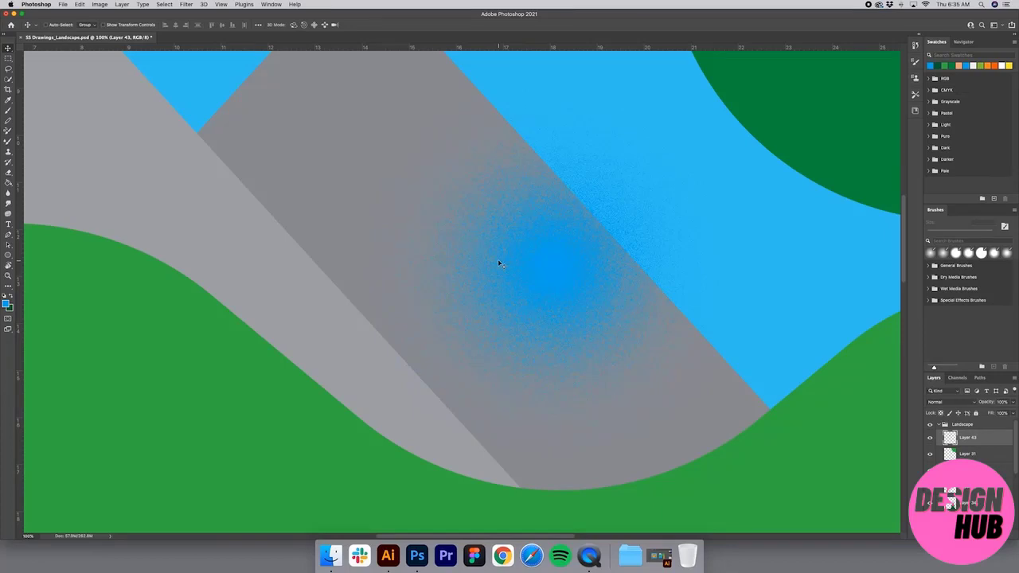
{"action": "key", "text": "super+z"}
Sample white from the cloud as the foreground color.
{"action": "key", "text": "z"}
{"action": "left_click", "coordinate": [533, 269], "text": "alt"}
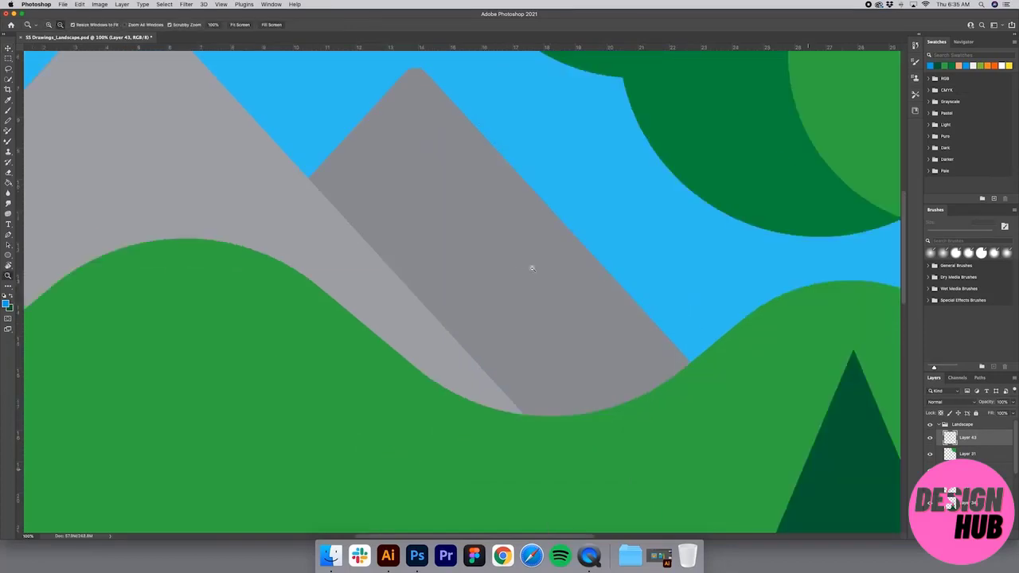
{"action": "left_click", "coordinate": [533, 268], "text": "alt"}
{"action": "left_click", "coordinate": [533, 268], "text": "alt"}
{"action": "left_click_drag", "start_coordinate": [544, 323], "coordinate": [516, 312]}
{"action": "left_click", "coordinate": [562, 303], "text": "alt"}
{"action": "key", "text": "v"}
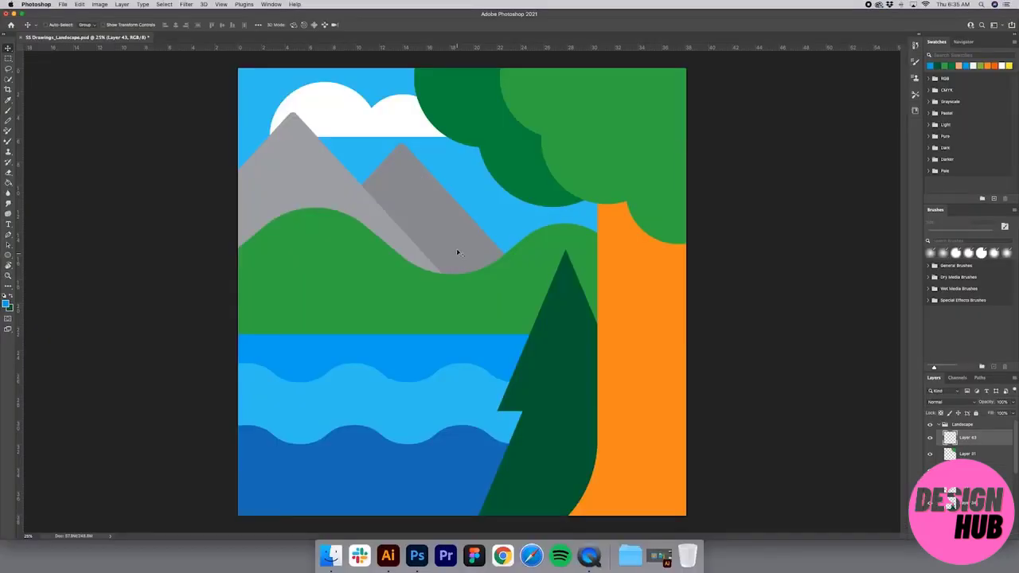
{"action": "key", "text": "i"}
{"action": "left_click", "coordinate": [341, 107]}
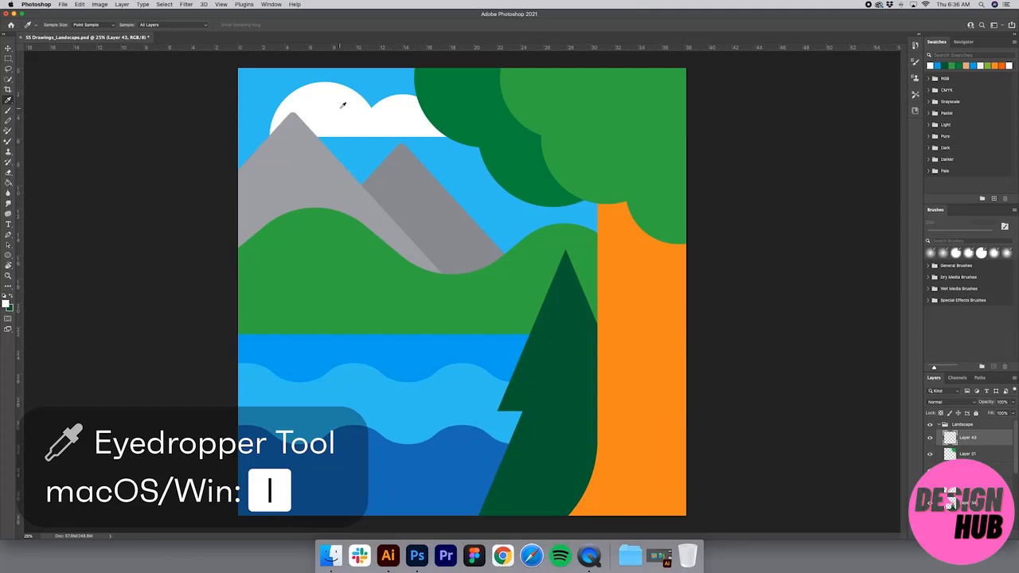
Enlarge the brush to 1200 px and paint grainy white highlights along the foliage's lower edge, across to the orange trunk.
{"action": "key", "text": "b"}
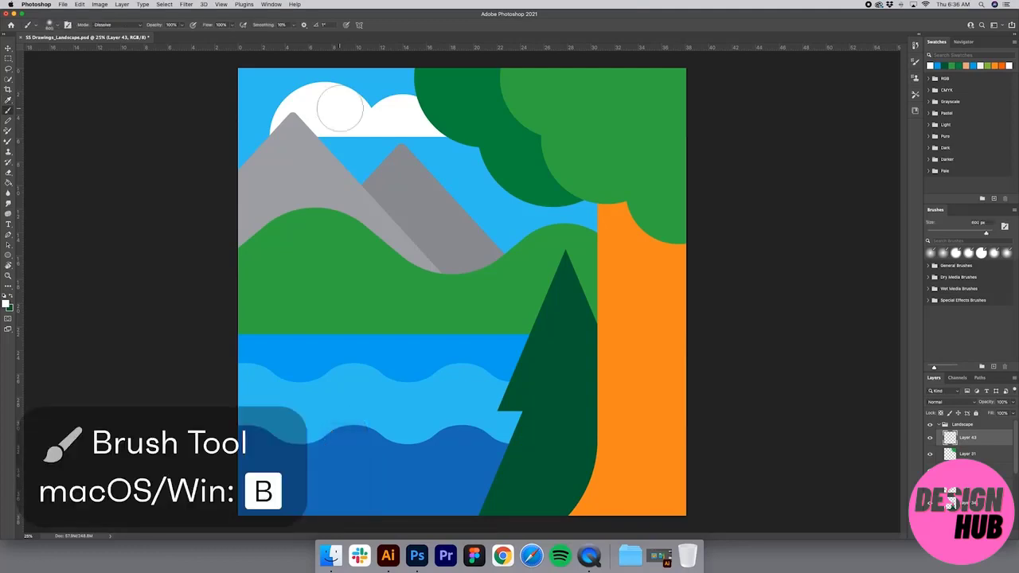
{"action": "key", "text": "bracketright"}
{"action": "key", "text": "bracketright"}
{"action": "key", "text": "bracketright"}
{"action": "key", "text": "bracketright"}
{"action": "key", "text": "bracketright"}
{"action": "key", "text": "bracketright"}
{"action": "mouse_move", "coordinate": [460, 102]}
{"action": "left_mouse_down"}
{"action": "mouse_move", "coordinate": [441, 80]}
{"action": "mouse_move", "coordinate": [505, 203]}
{"action": "mouse_move", "coordinate": [541, 232]}
{"action": "mouse_move", "coordinate": [698, 304]}
{"action": "mouse_move", "coordinate": [664, 293]}
{"action": "mouse_move", "coordinate": [700, 323]}
{"action": "left_mouse_up"}
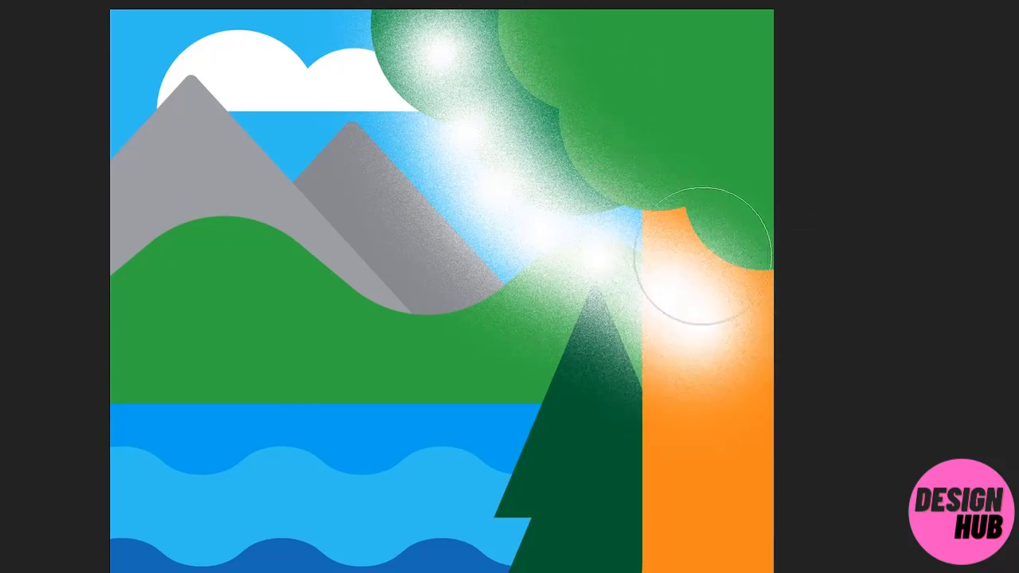
{"action": "left_click", "coordinate": [422, 54]}
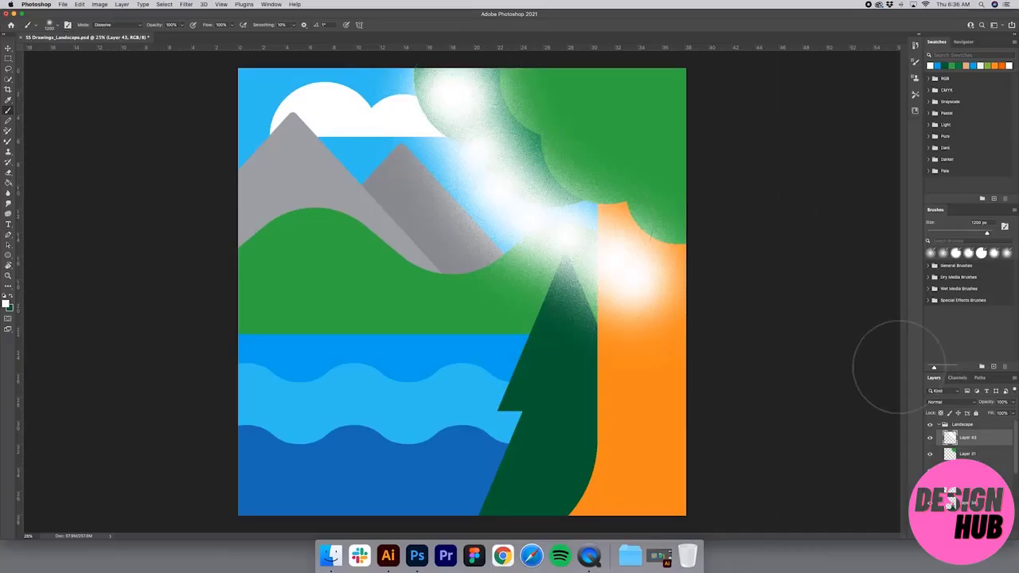
{"action": "left_click_drag", "start_coordinate": [617, 279], "coordinate": [641, 284]}
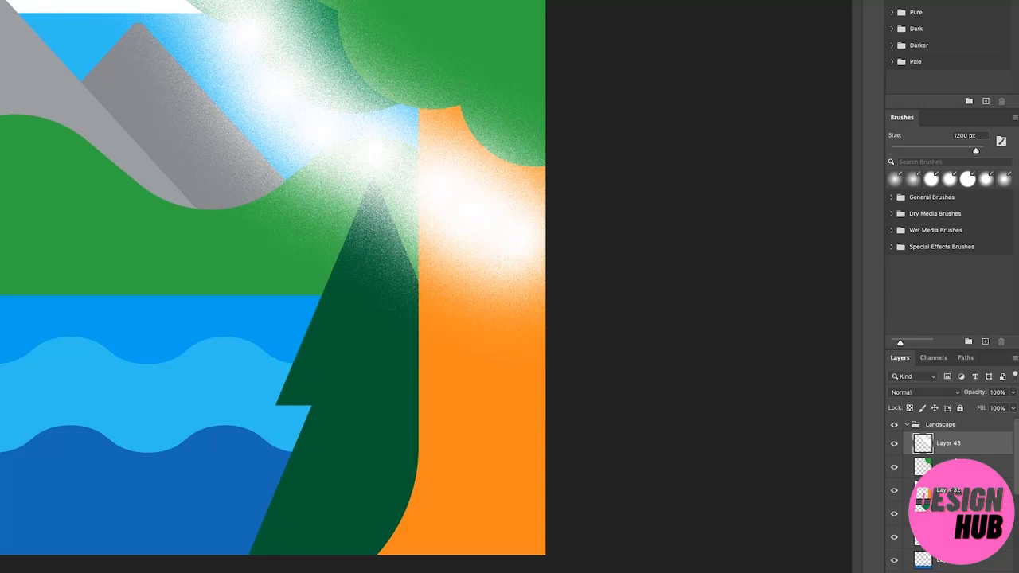
Clip the white highlight layer to the light green foliage layer and set its blend mode to Soft Light.
{"action": "left_click", "coordinate": [959, 451], "text": "alt"}
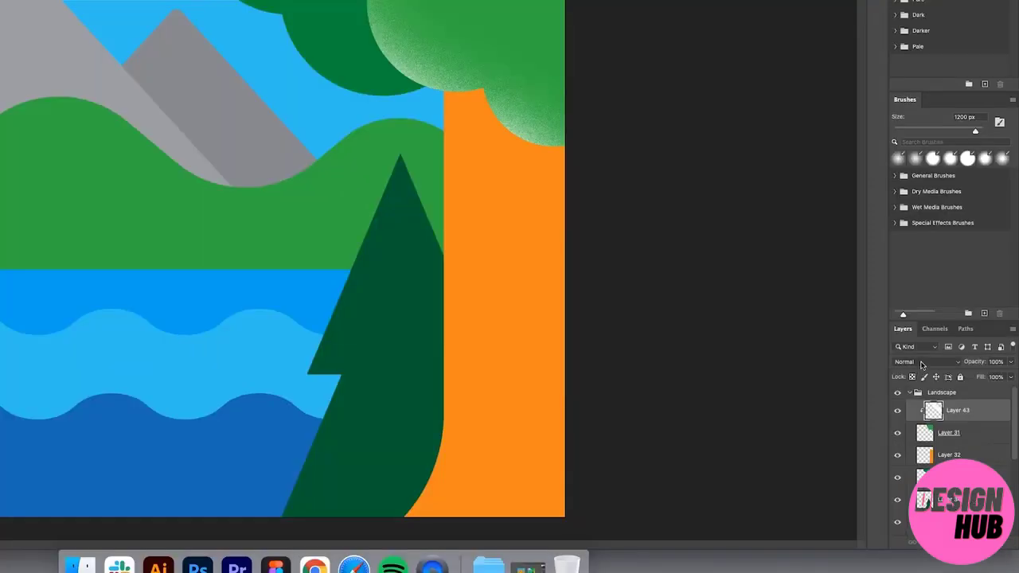
{"action": "left_click", "coordinate": [920, 365]}
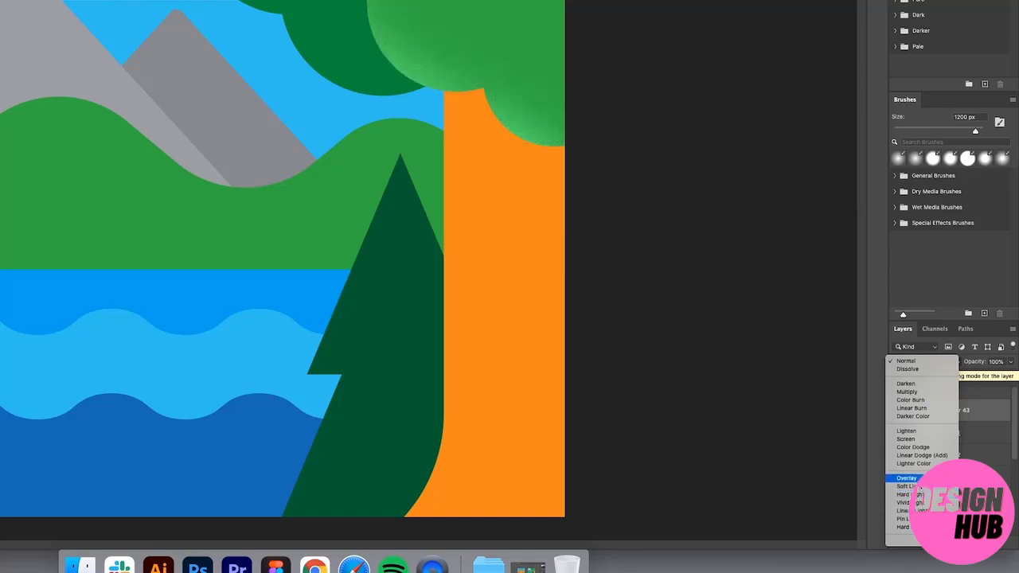
{"action": "left_click", "coordinate": [920, 487]}
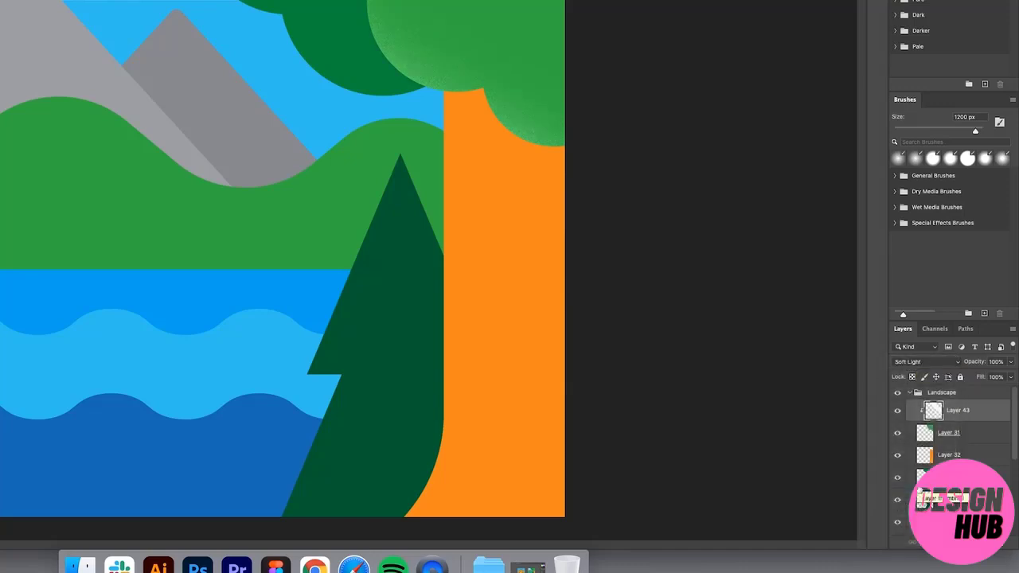
Add another clipped layer directly above Layer 31, beneath the highlight layer.
{"action": "left_click", "coordinate": [982, 437]}
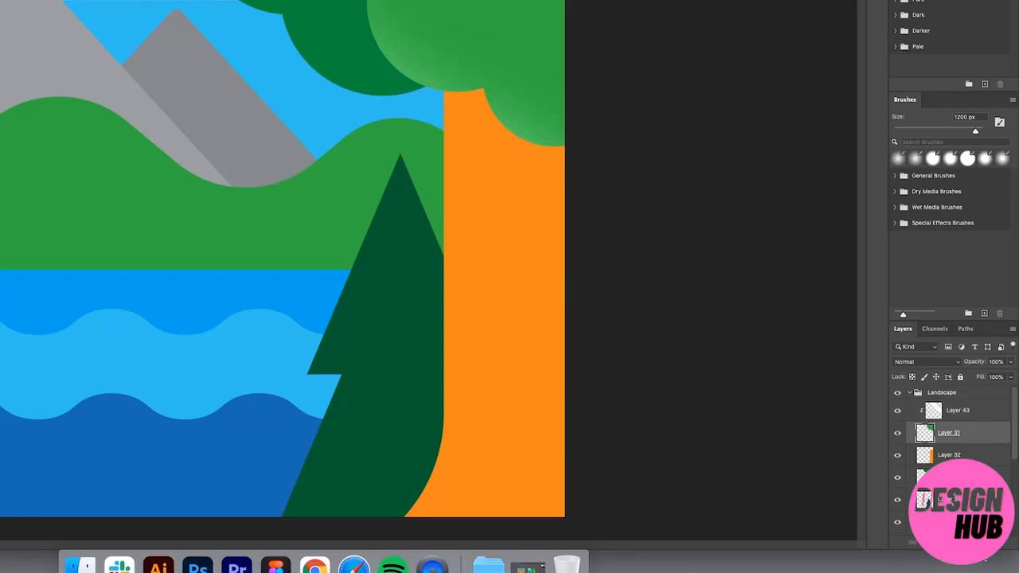
{"action": "key", "text": "alt+shift+super+n"}
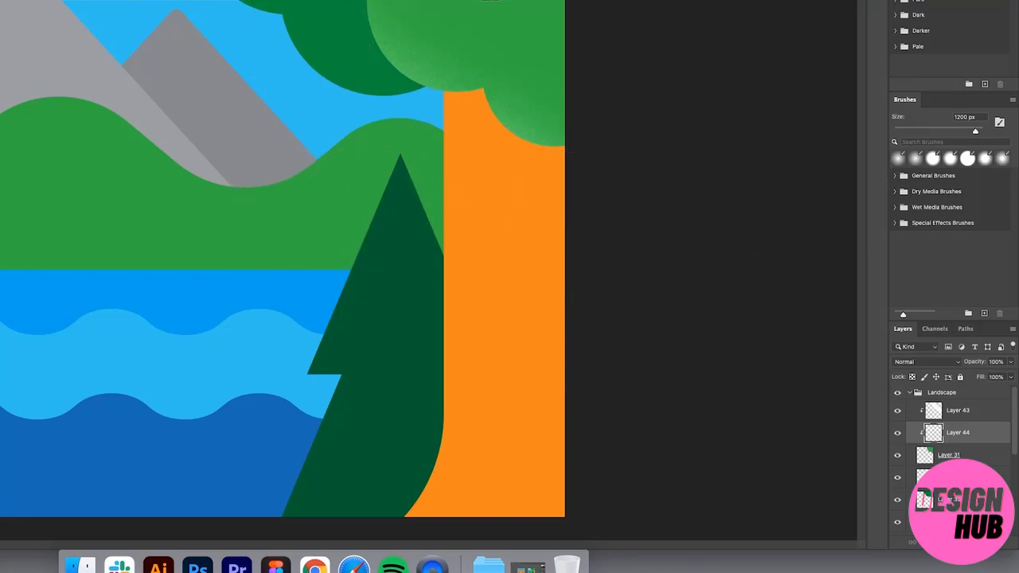
Sample the front foliage's light green and paint grainy shading along its right edge with the brush enlarged to 1700 px.
{"action": "key", "text": "i"}
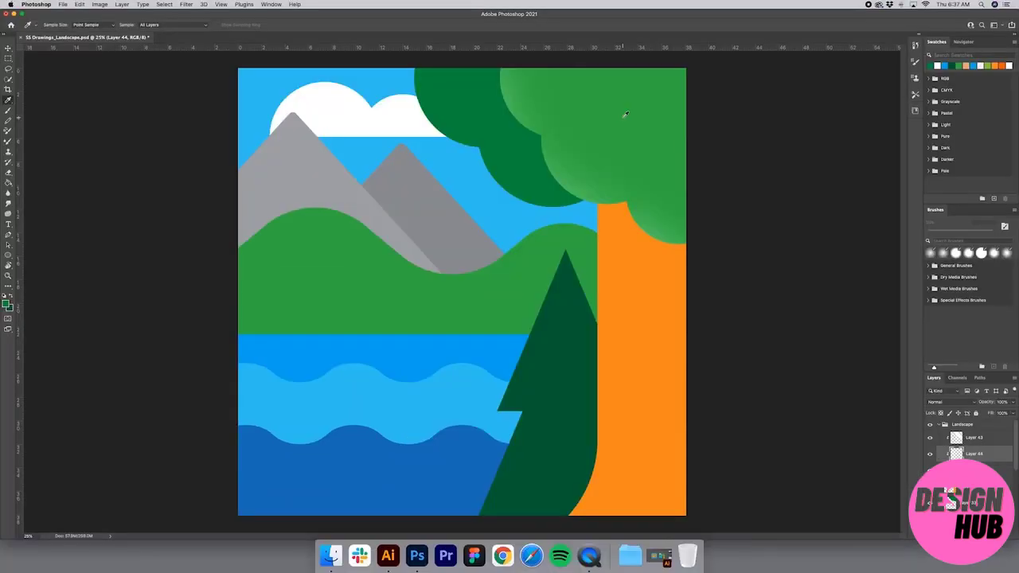
{"action": "left_click", "coordinate": [616, 97]}
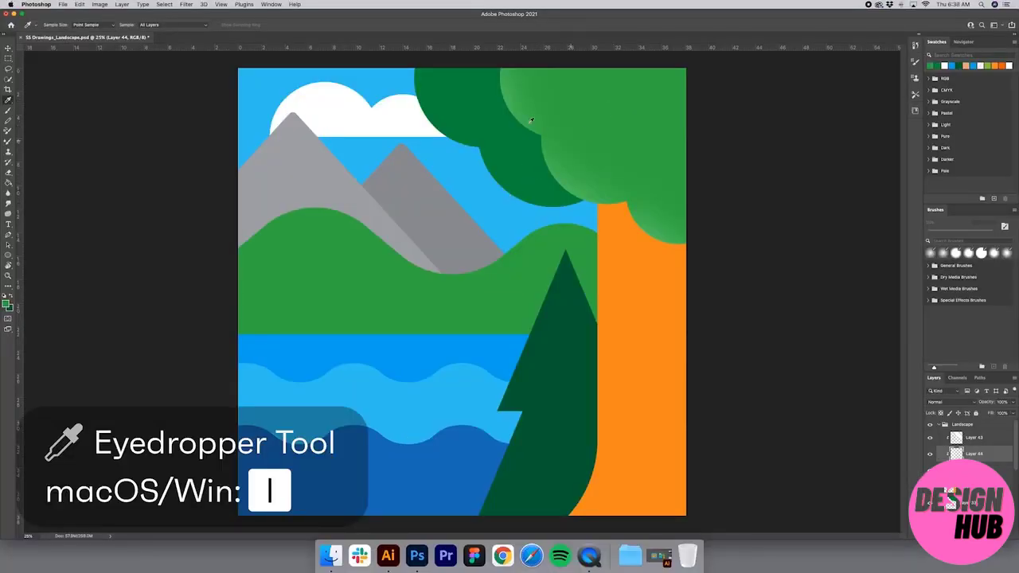
{"action": "key", "text": "z"}
{"action": "left_click", "coordinate": [590, 187], "text": "alt"}
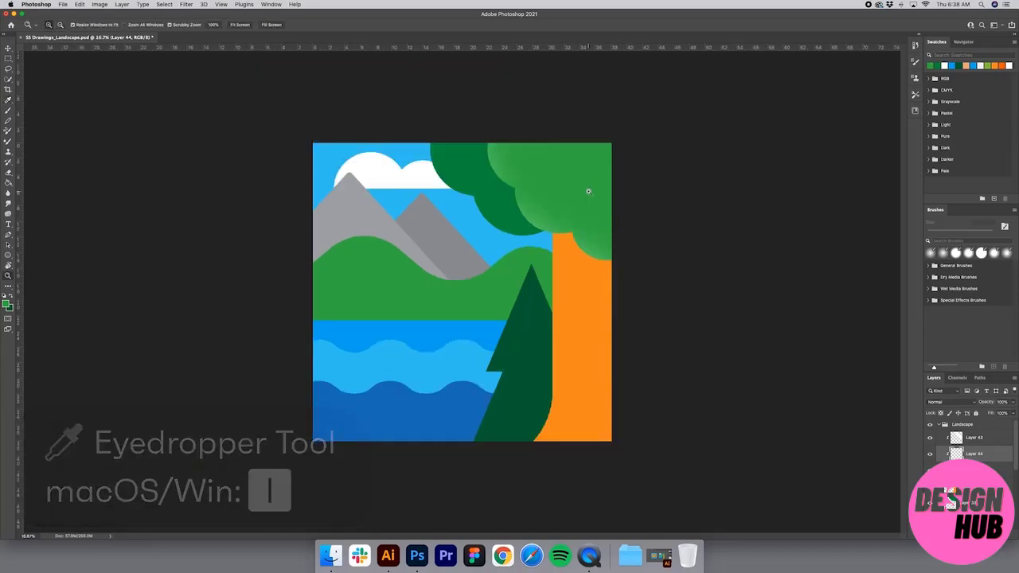
{"action": "left_click", "coordinate": [588, 191], "text": "alt"}
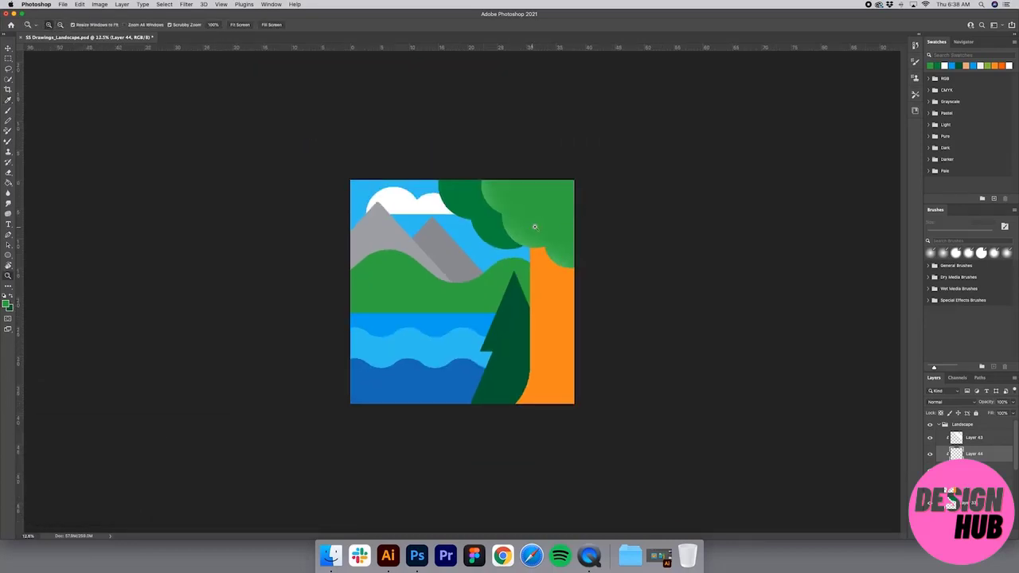
{"action": "key", "text": "b"}
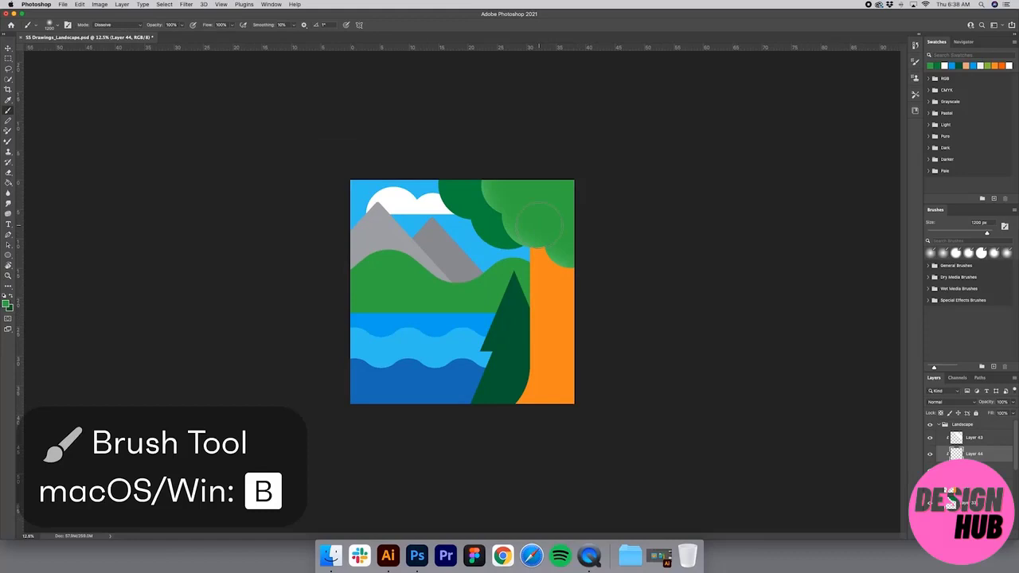
{"action": "key", "text": "bracketright"}
{"action": "key", "text": "bracketright"}
{"action": "key", "text": "bracketright"}
{"action": "key", "text": "bracketright"}
{"action": "key", "text": "bracketright"}
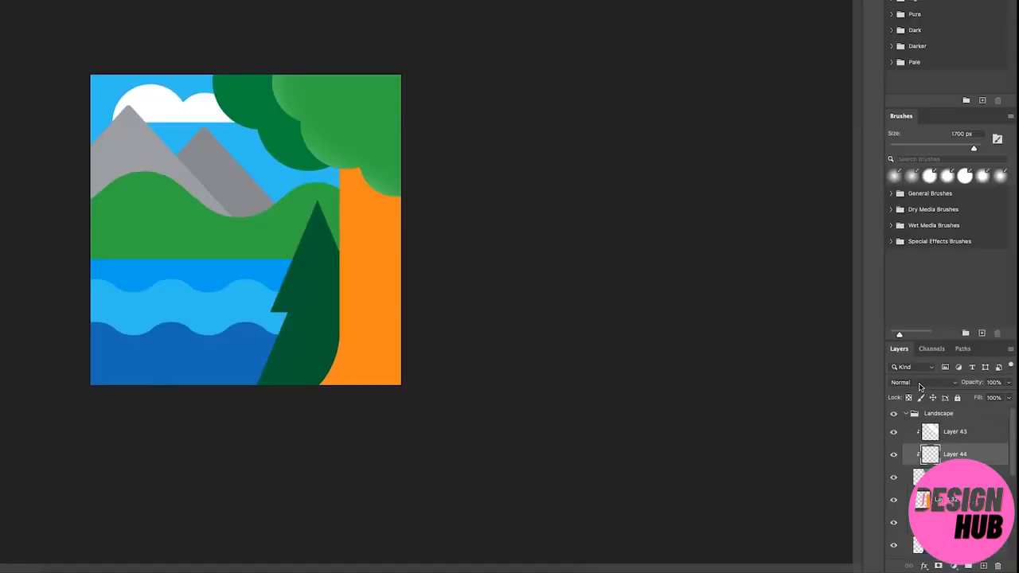
Set the blend mode of the green shading layer, Layer 44, to Multiply.
{"action": "left_click", "coordinate": [949, 404]}
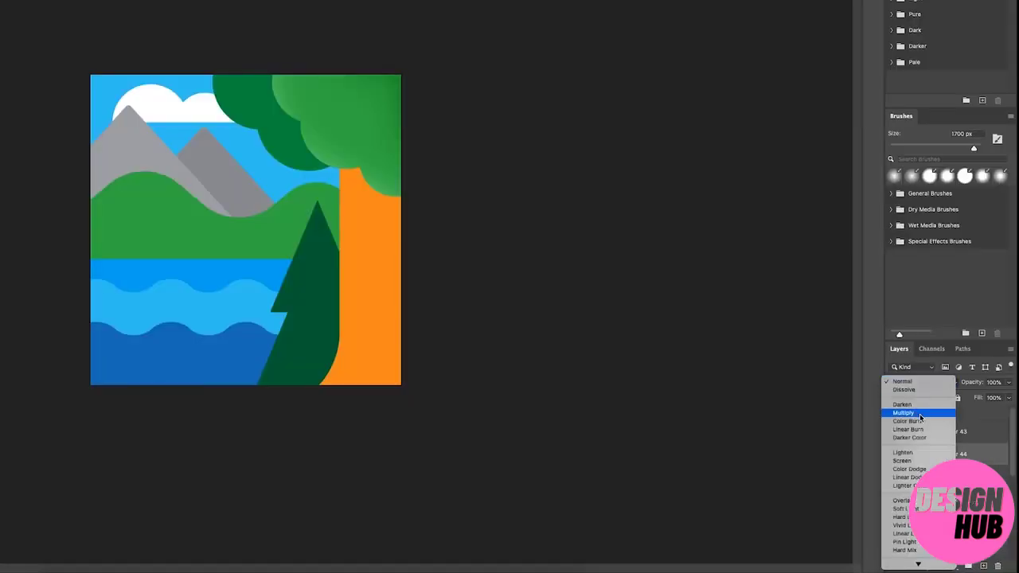
{"action": "left_click", "coordinate": [921, 414]}
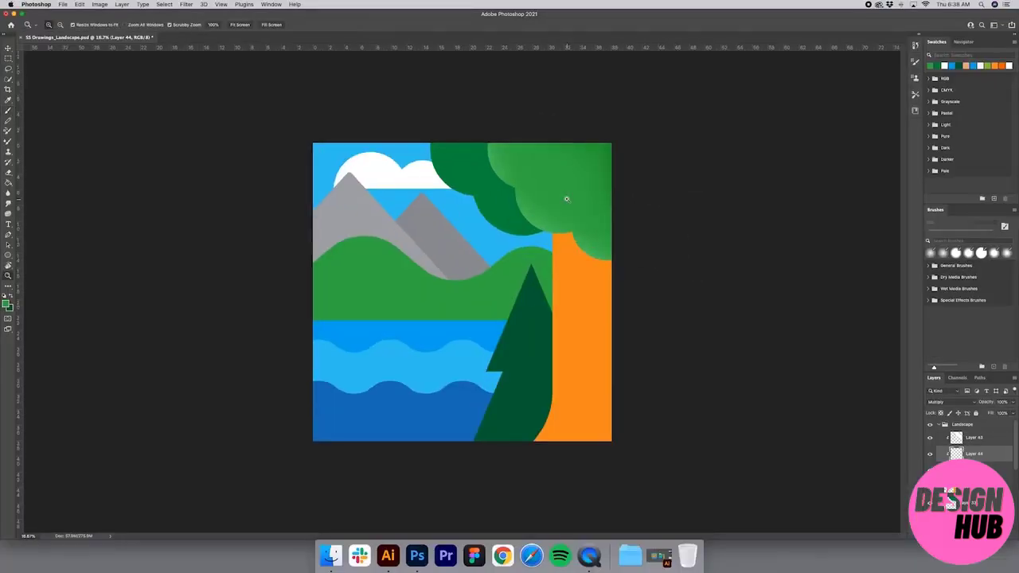
{"action": "key", "text": "super+plus"}
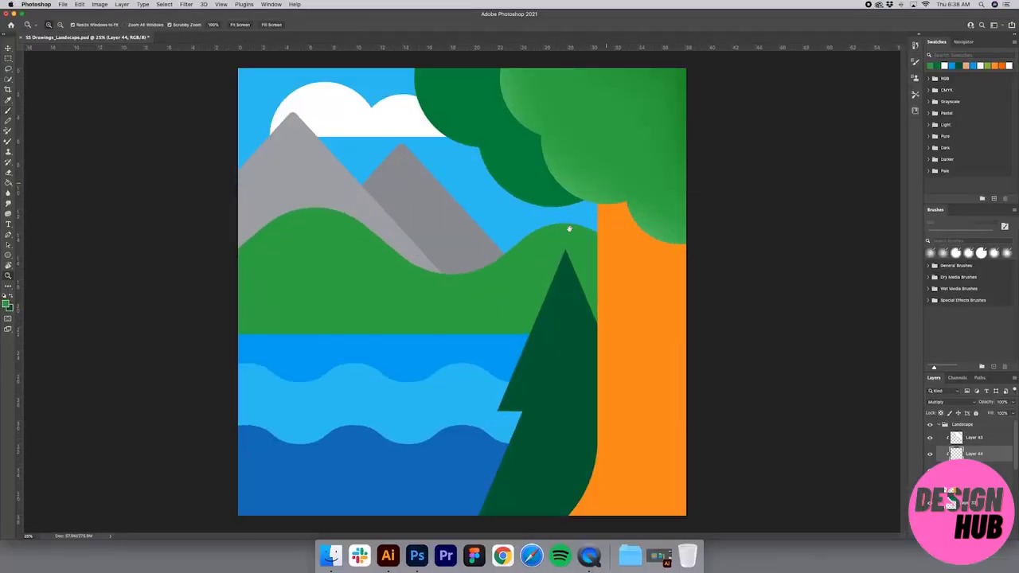
{"action": "left_click", "coordinate": [661, 184], "text": "alt"}
{"action": "key", "text": "v"}
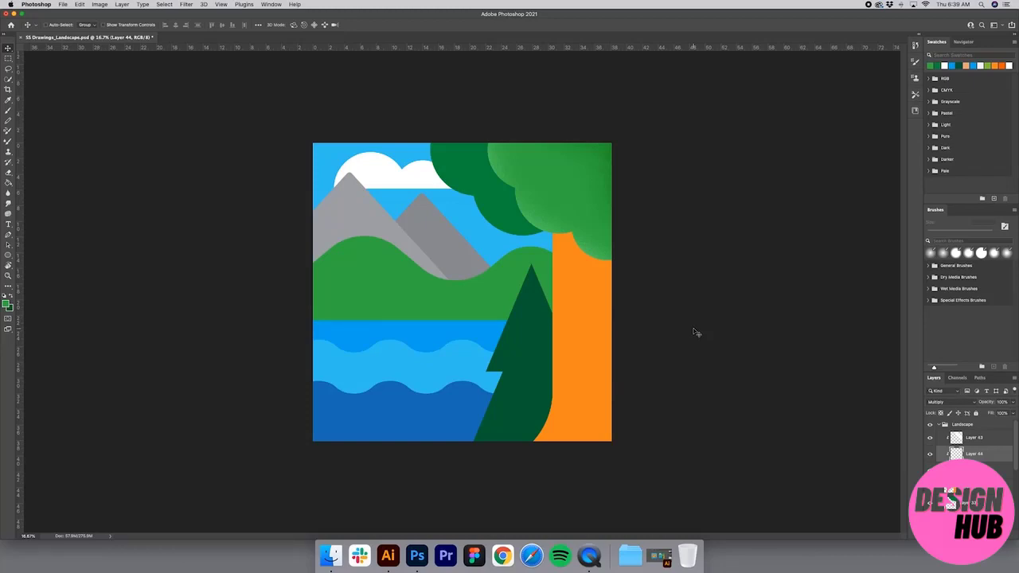
Rename the clipped Soft Light layer "Highlight" and the clipped Multiply layer below it "Shade Right".
{"action": "left_click", "coordinate": [972, 440]}
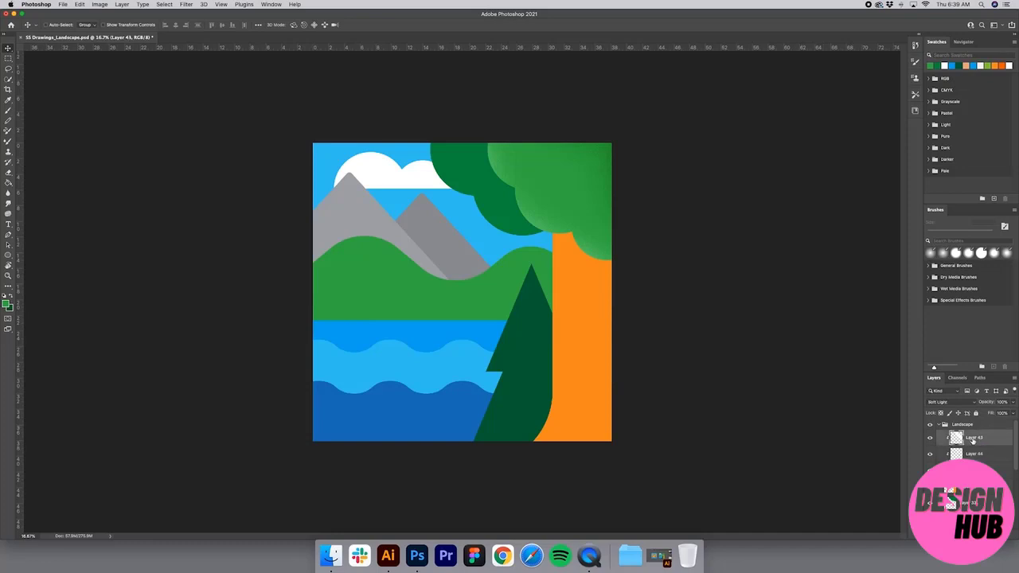
{"action": "double_click", "coordinate": [973, 438]}
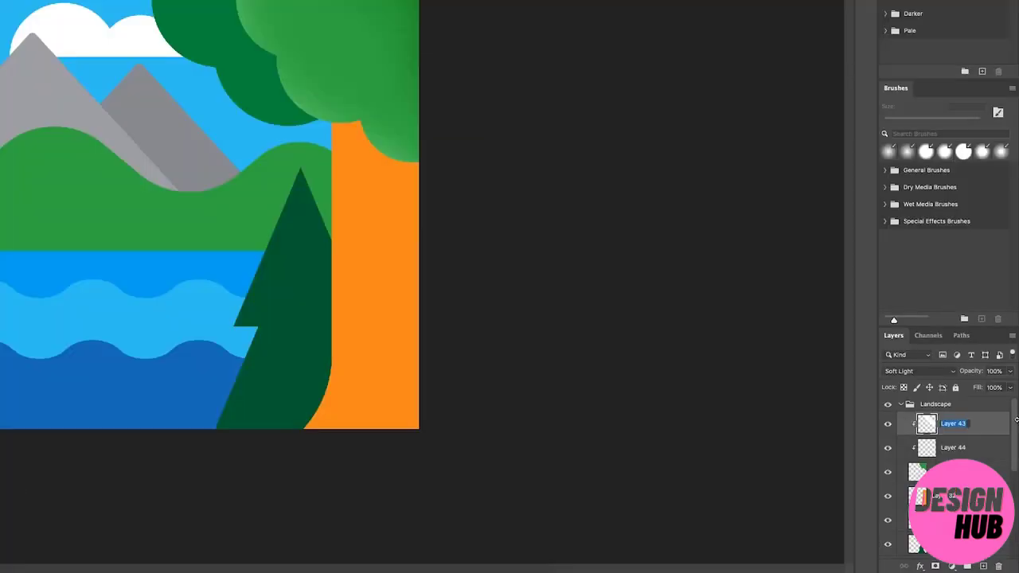
{"action": "type", "text": "Highlight"}
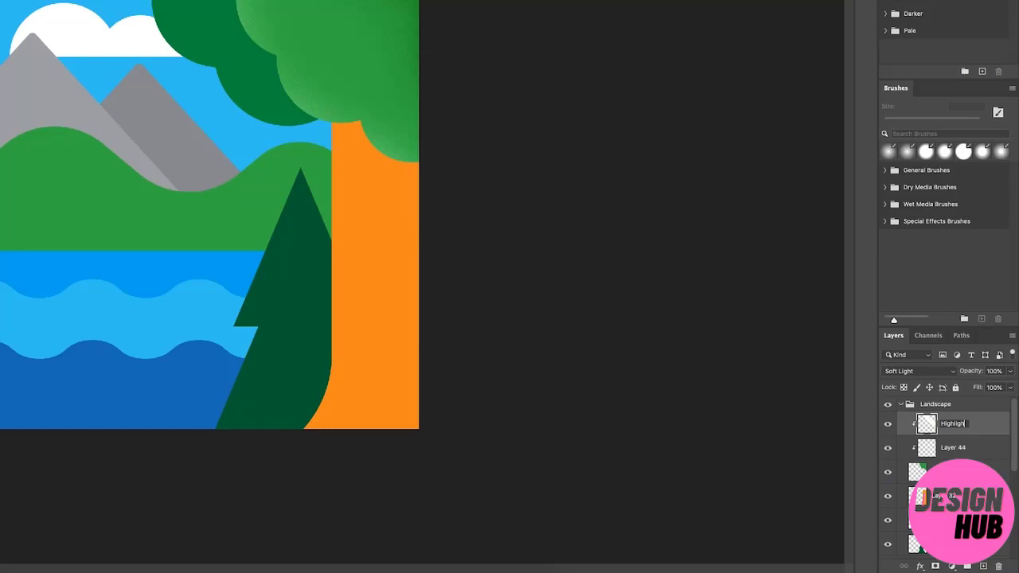
{"action": "key", "text": "Return"}
{"action": "double_click", "coordinate": [963, 450]}
{"action": "type", "text": "Shade Right"}
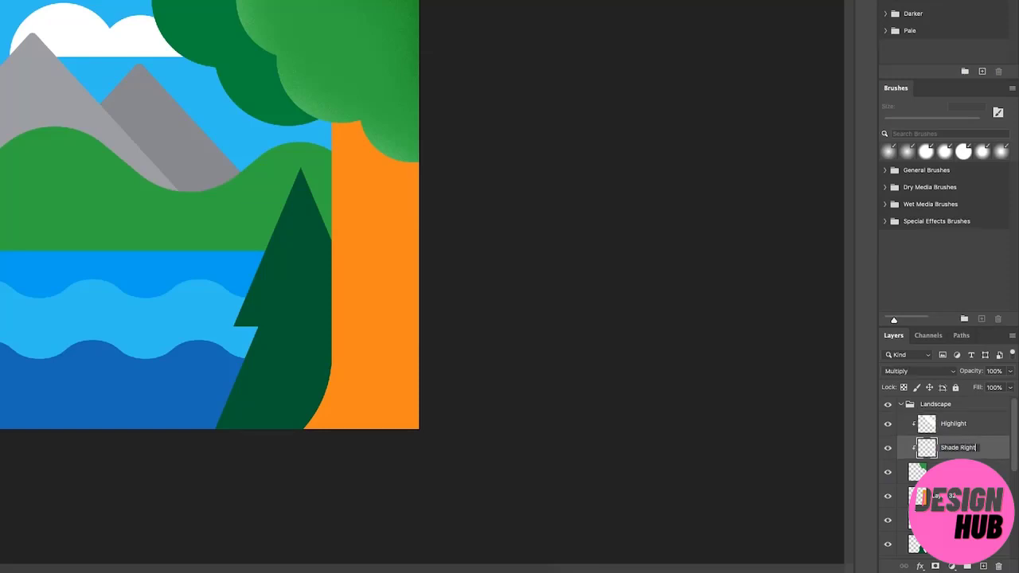
{"action": "key", "text": "Return"}
Rename the light green foliage layer "Tree Front" and the orange trunk layer "Tree Stump".
{"action": "left_click", "coordinate": [1008, 472]}
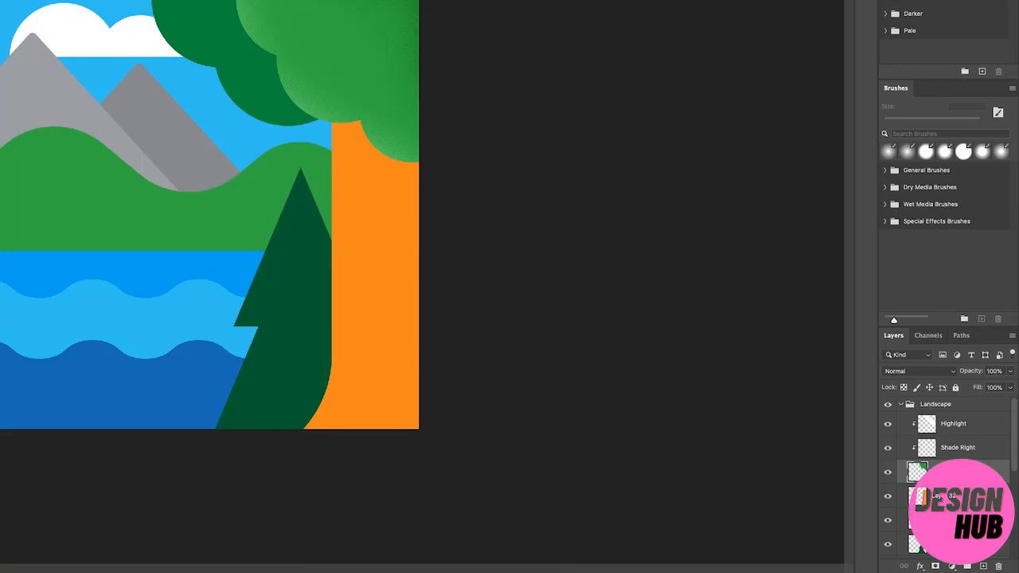
{"action": "left_click", "coordinate": [937, 496]}
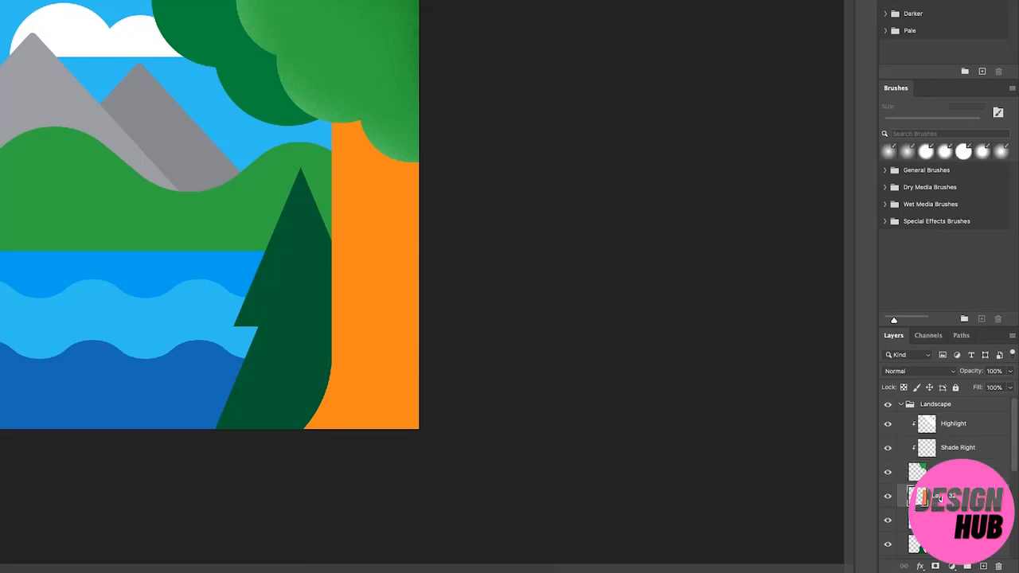
{"action": "double_click", "coordinate": [939, 496]}
{"action": "type", "text": "Studio Hea"}
{"action": "key", "text": "BackSpace"}
{"action": "key", "text": "BackSpace"}
{"action": "key", "text": "BackSpace"}
{"action": "key", "text": "BackSpace"}
{"action": "type", "text": "Tree"}
{"action": "key", "text": "Return"}
Rename the dark green foliage layer "Tree Back" and the pine layer "Pine Tree".
{"action": "left_click", "coordinate": [947, 519]}
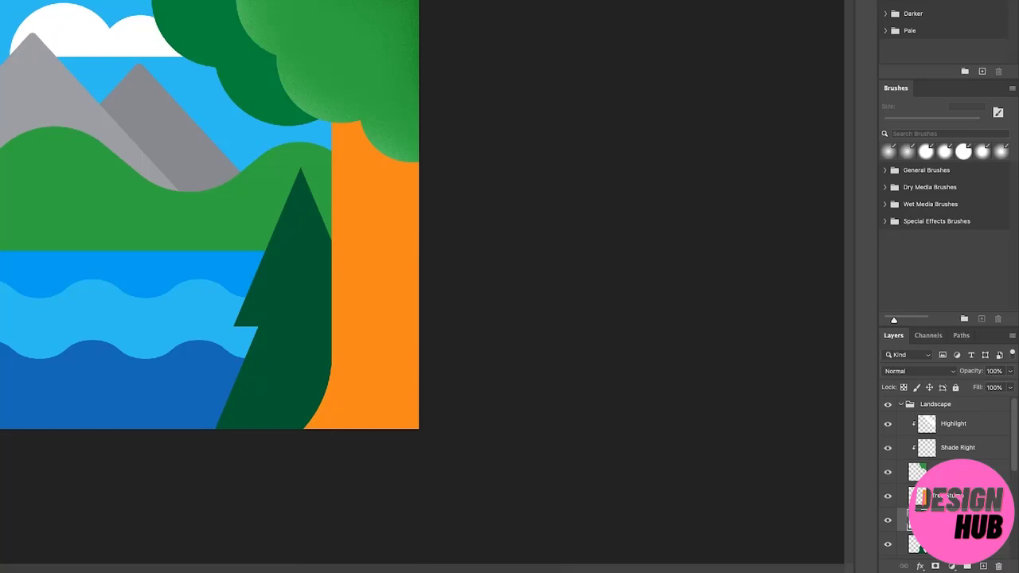
{"action": "scroll", "coordinate": [943, 485], "scroll_direction": "down", "scroll_amount": 3}
{"action": "double_click", "coordinate": [939, 481]}
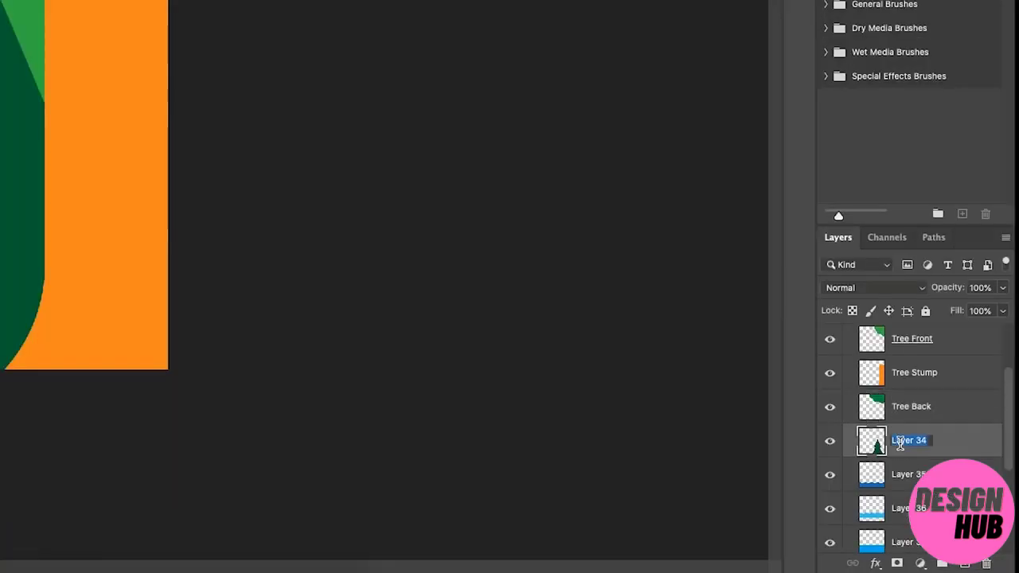
{"action": "type", "text": "Pine Tree"}
{"action": "key", "text": "Return"}
Review the layer thumbnail options and accept the smallest preview size with Entire Document contents.
{"action": "left_click", "coordinate": [1005, 238]}
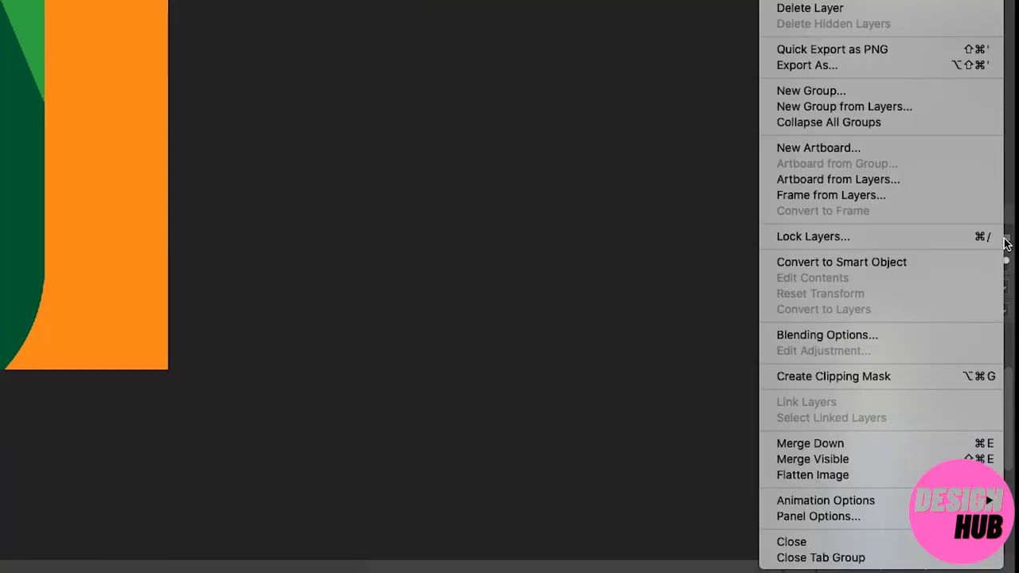
{"action": "left_click", "coordinate": [860, 515]}
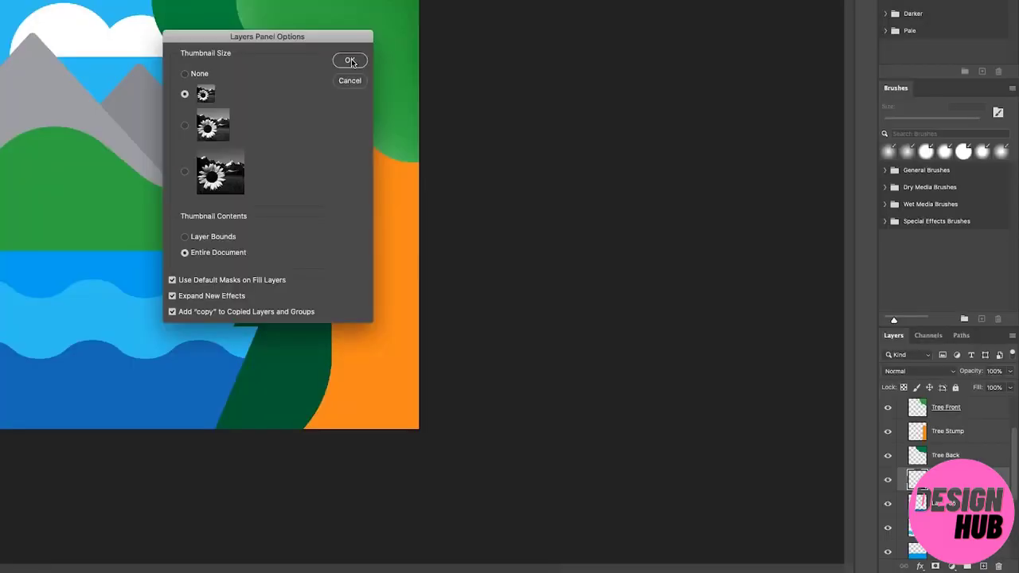
{"action": "left_click", "coordinate": [350, 61]}
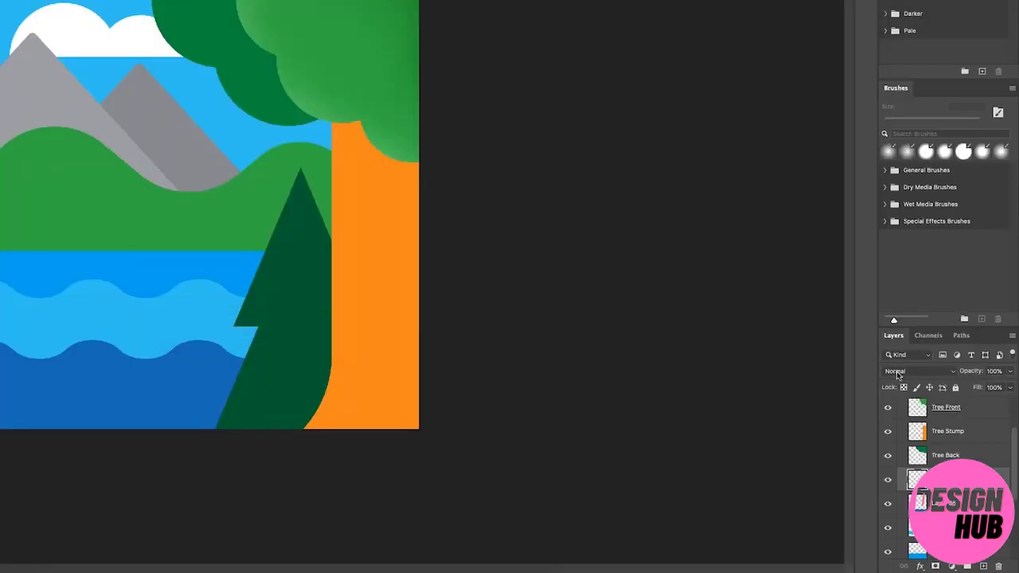
Rename the dark blue water layer "Water Front" and the light blue wave layer "Water Middle".
{"action": "double_click", "coordinate": [940, 504]}
{"action": "type", "text": "Water Front"}
{"action": "key", "text": "Return"}
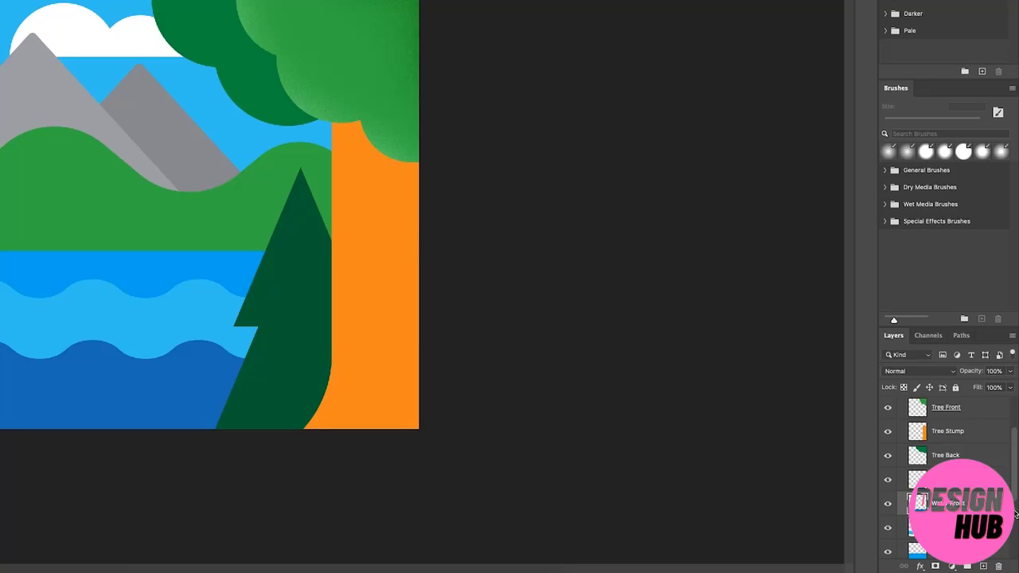
{"action": "scroll", "coordinate": [961, 499], "scroll_direction": "down", "scroll_amount": 2}
{"action": "left_click", "coordinate": [951, 487]}
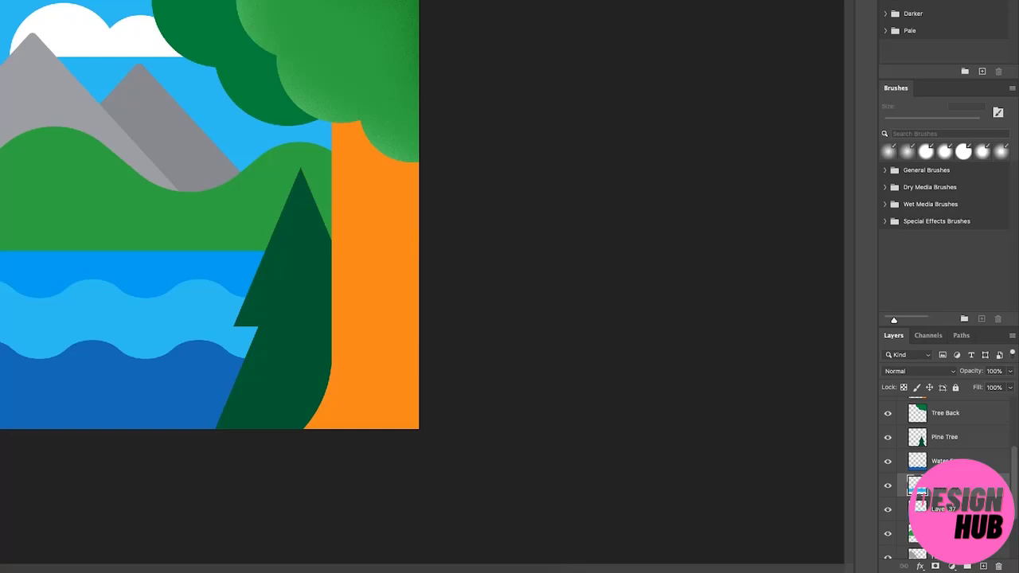
Rename the rearmost blue water layer "Water" and the green hills layer "Hills".
{"action": "double_click", "coordinate": [947, 508]}
{"action": "type", "text": "Water"}
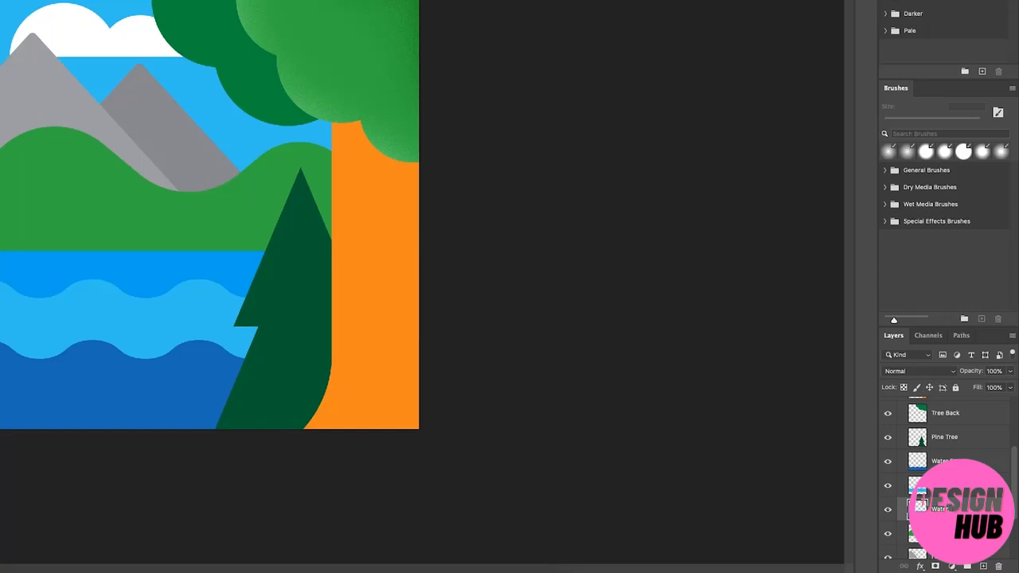
{"action": "key", "text": "Tab"}
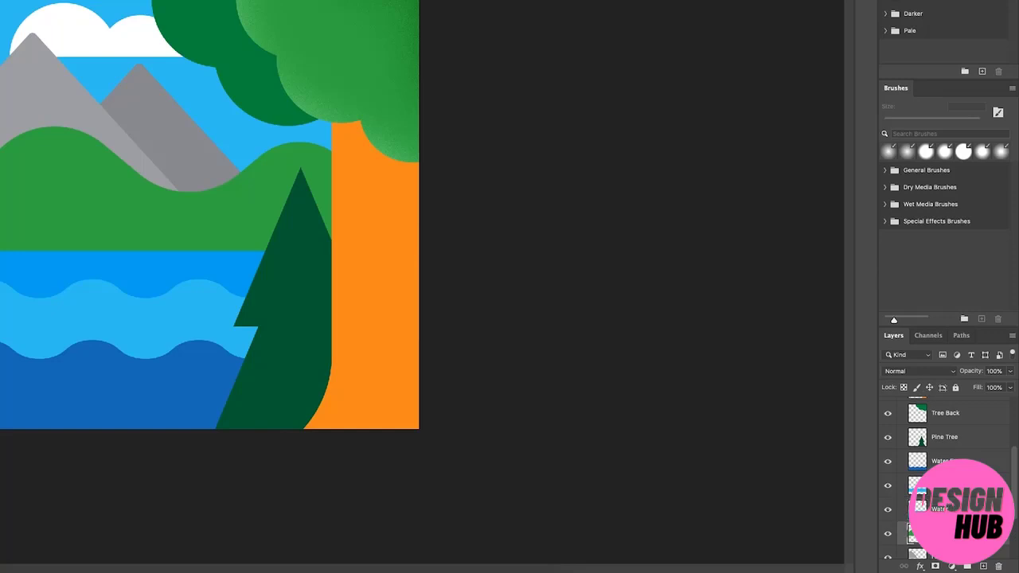
Rename the light grey mountain layer "Mountain Left" and the darker grey mountain layer "Mountain Right".
{"action": "scroll", "coordinate": [948, 507], "scroll_direction": "down", "scroll_amount": 2}
{"action": "double_click", "coordinate": [949, 507]}
{"action": "type", "text": "Mountain LEFT"}
{"action": "key", "text": "Return"}
{"action": "left_click_drag", "start_coordinate": [954, 506], "coordinate": [1016, 503]}
{"action": "key", "text": "BackSpace"}
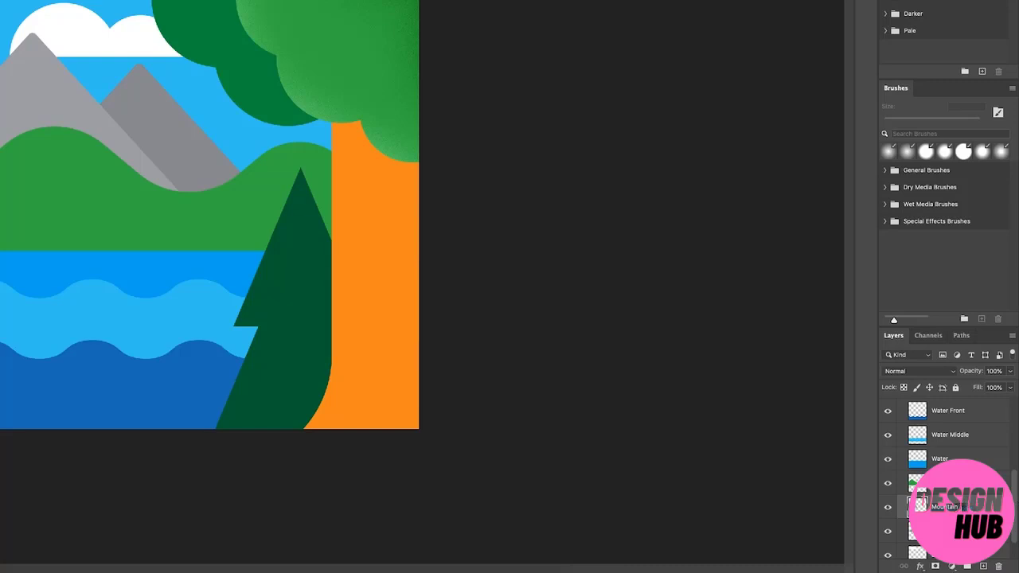
{"action": "type", "text": "Left"}
{"action": "left_click", "coordinate": [955, 530]}
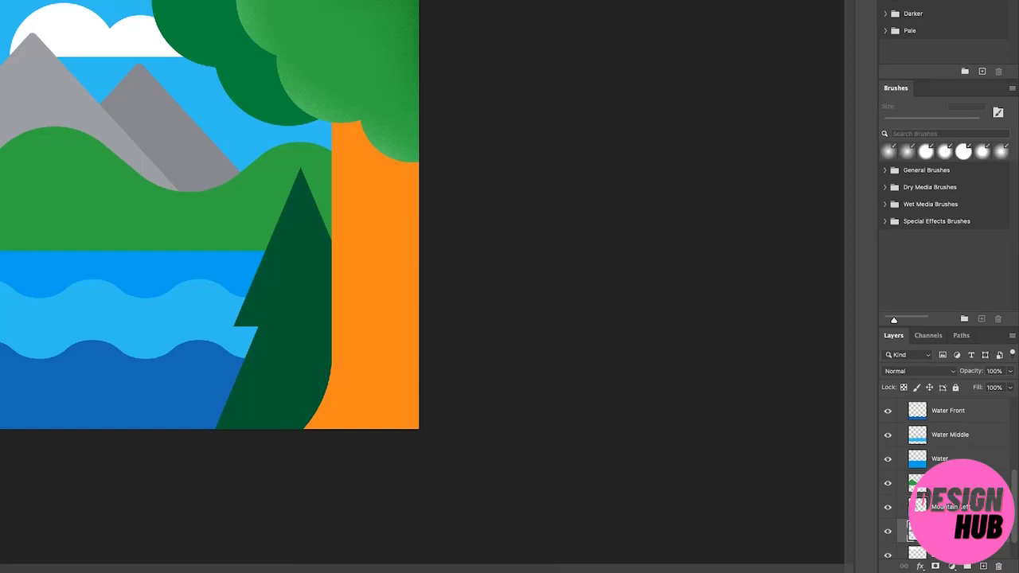
Rename the white cloud layer "Cloud" and the blue sky layer "BG".
{"action": "scroll", "coordinate": [948, 478], "scroll_direction": "down", "scroll_amount": 1}
{"action": "left_click", "coordinate": [955, 523]}
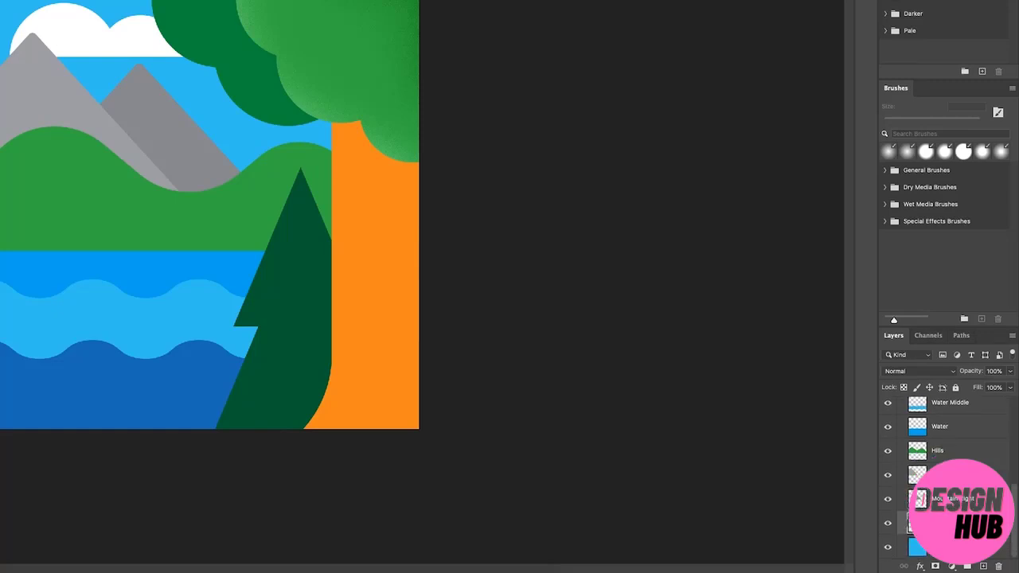
{"action": "left_click", "coordinate": [955, 547]}
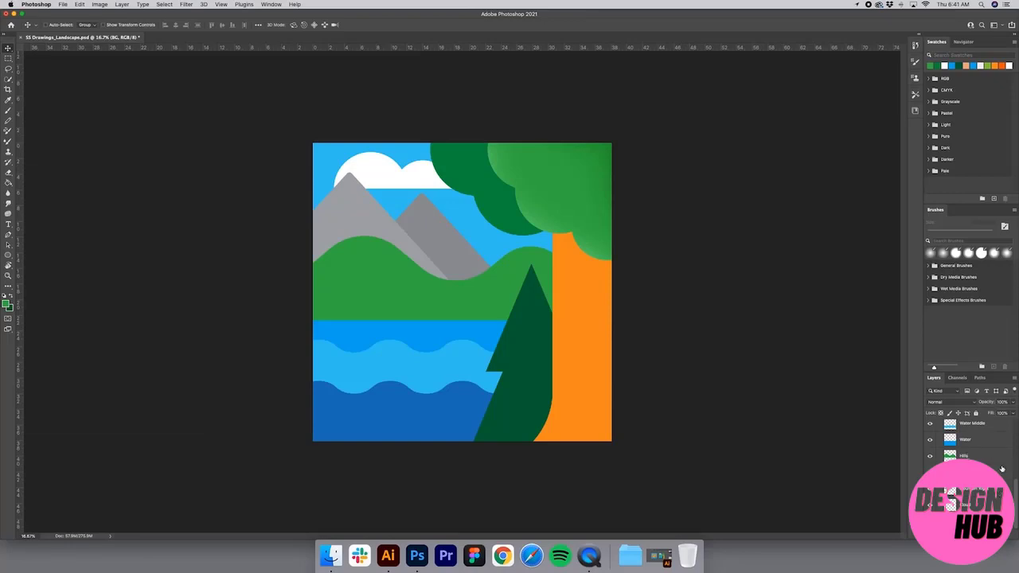
Add a layer named "Shade" clipped to the Tree Stump layer, with its blend mode set to Multiply.
{"action": "scroll", "coordinate": [1000, 494], "scroll_direction": "up", "scroll_amount": 5}
{"action": "left_click", "coordinate": [983, 439]}
{"action": "left_click", "coordinate": [984, 470]}
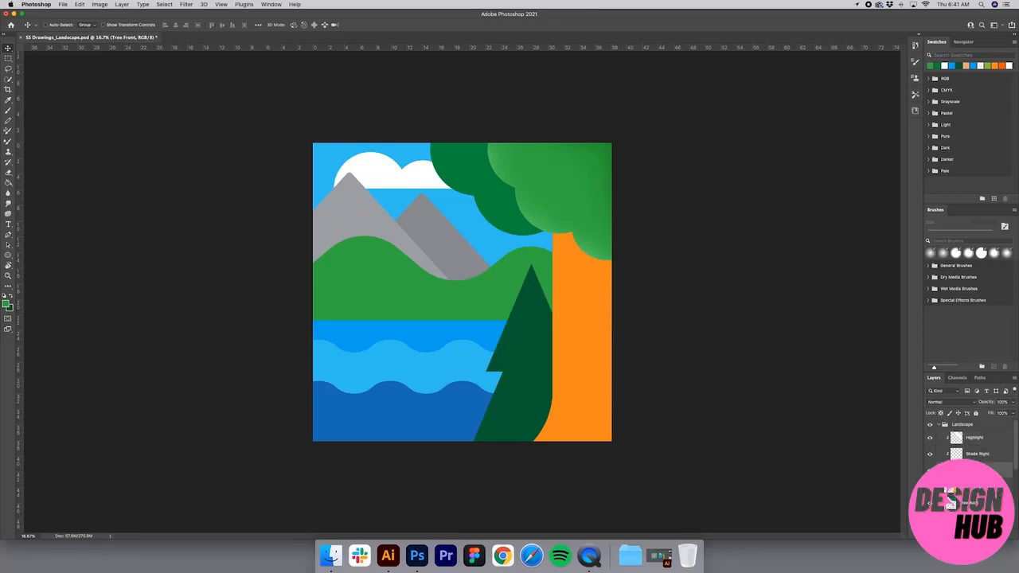
{"action": "left_click", "coordinate": [990, 488]}
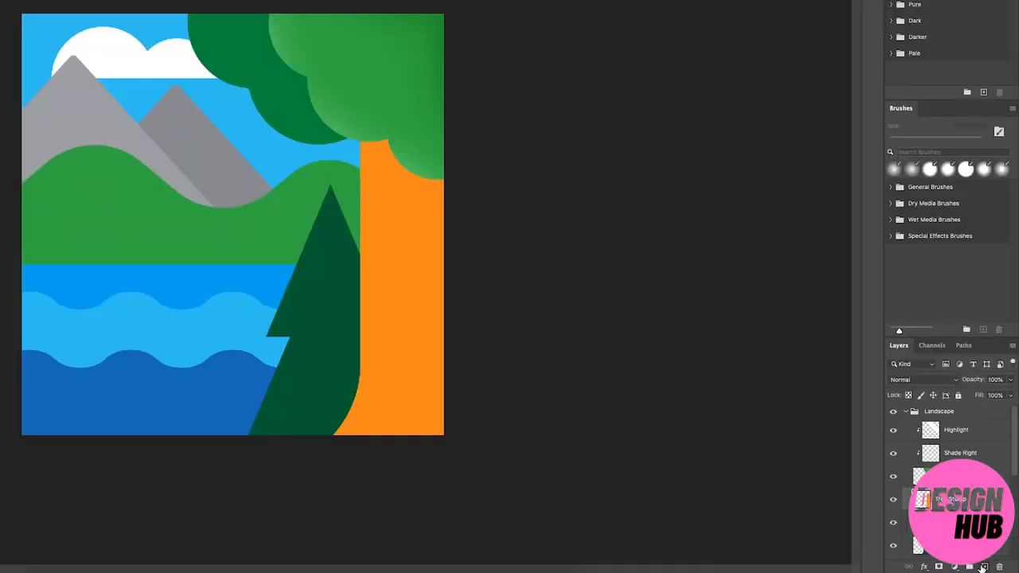
{"action": "left_click", "coordinate": [985, 566]}
{"action": "left_click", "coordinate": [976, 507], "text": "alt"}
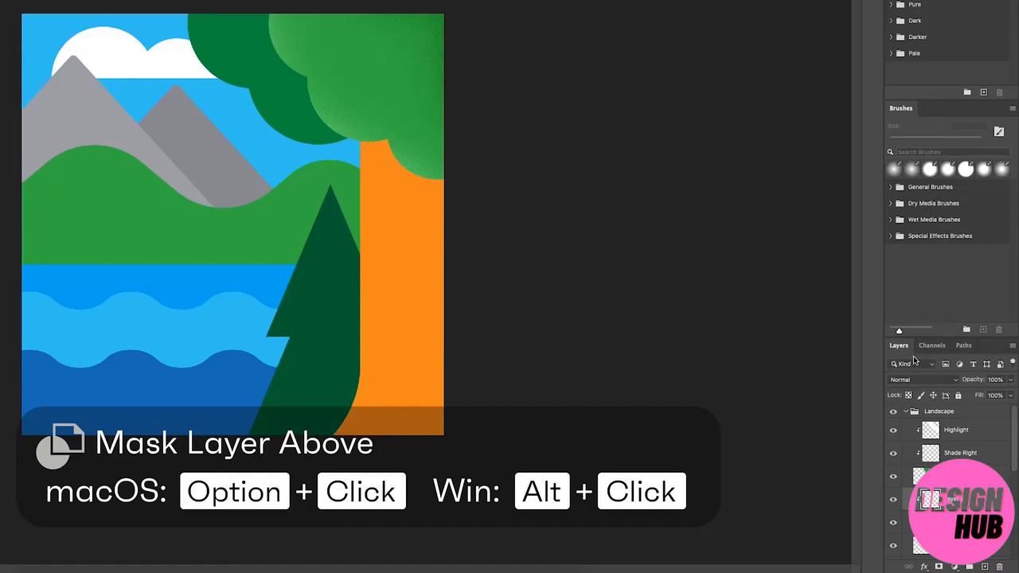
{"action": "left_click", "coordinate": [918, 381]}
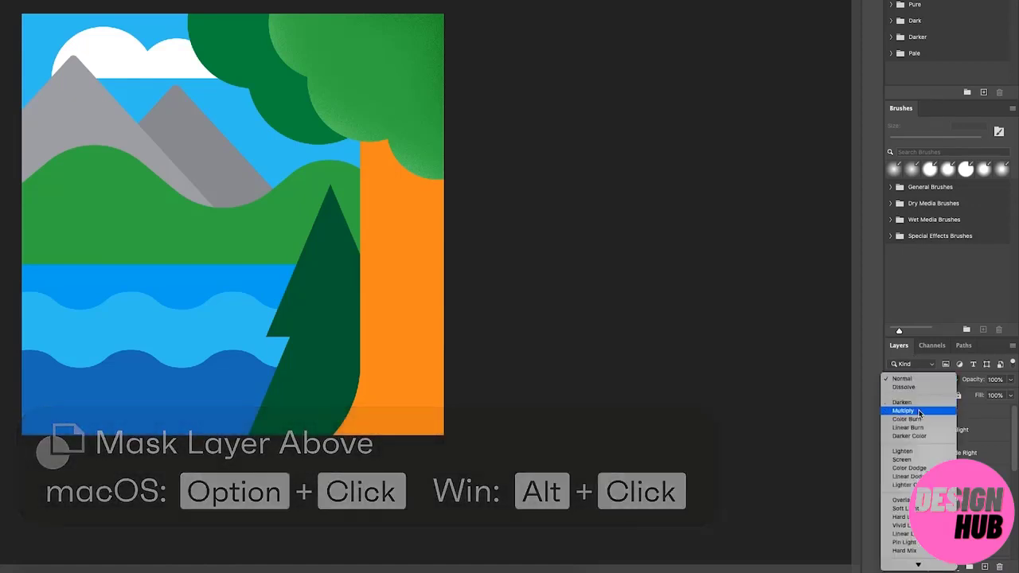
{"action": "left_click", "coordinate": [919, 411]}
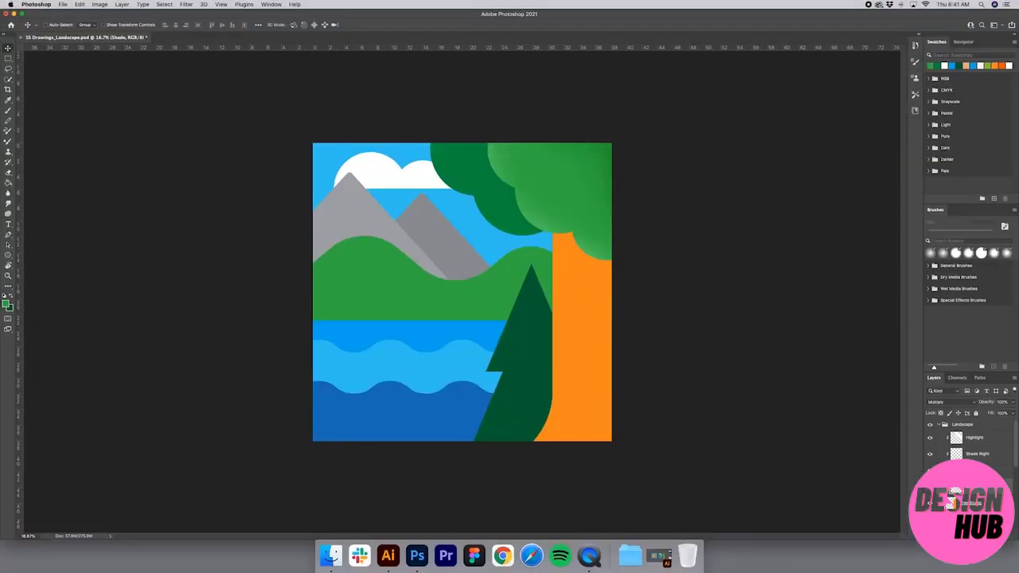
Sample the tree trunk's orange as the foreground color.
{"action": "key", "text": "i"}
{"action": "left_click", "coordinate": [574, 272]}
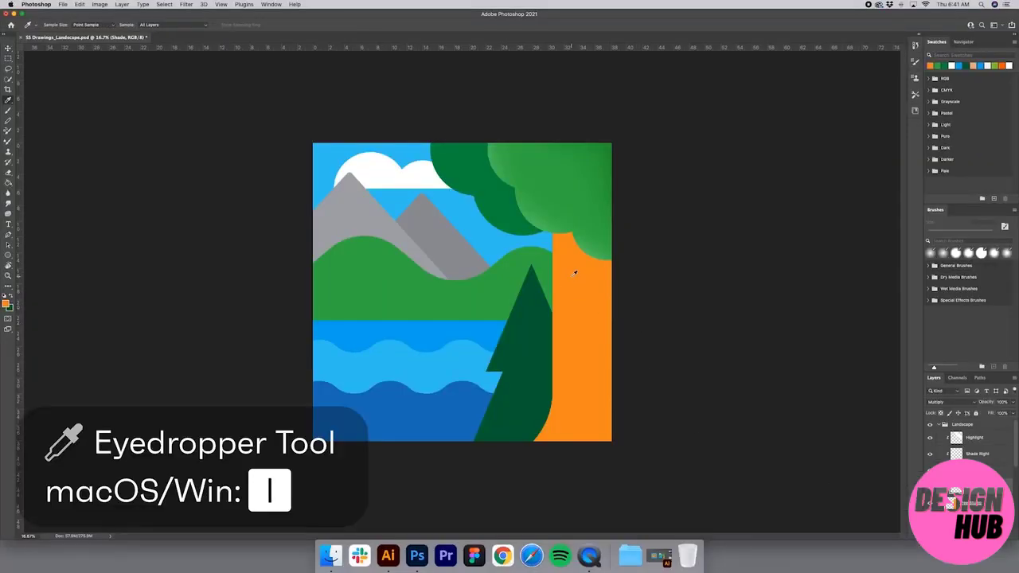
Brush grainy orange shading along the trunk's right edge and beneath the front foliage.
{"action": "key", "text": "b"}
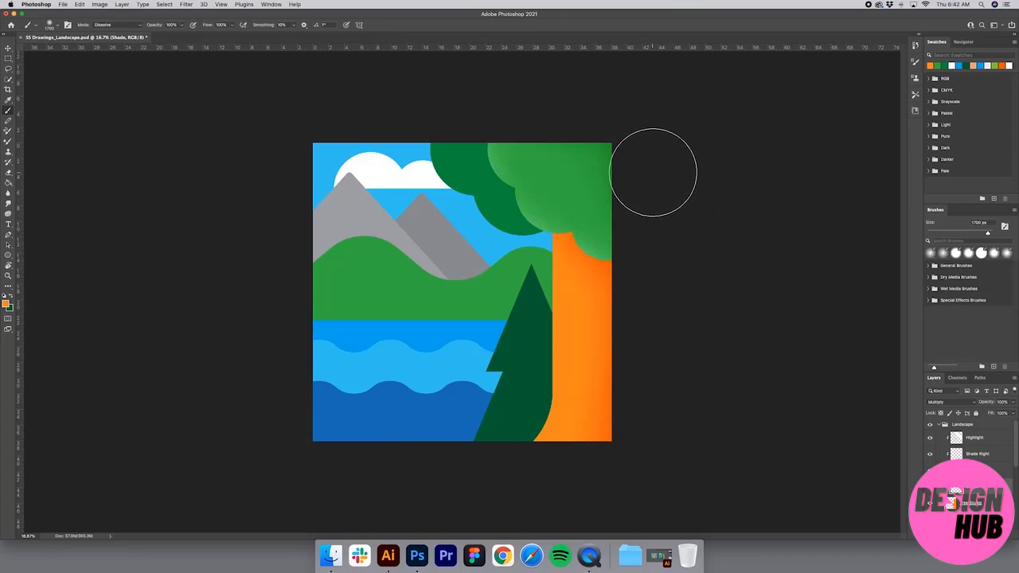
Add a layer named "Shade" clipped to the Tree Back layer and set its blend mode to Multiply.
{"action": "scroll", "coordinate": [972, 470], "scroll_direction": "down", "scroll_amount": 3}
{"action": "left_click", "coordinate": [974, 472]}
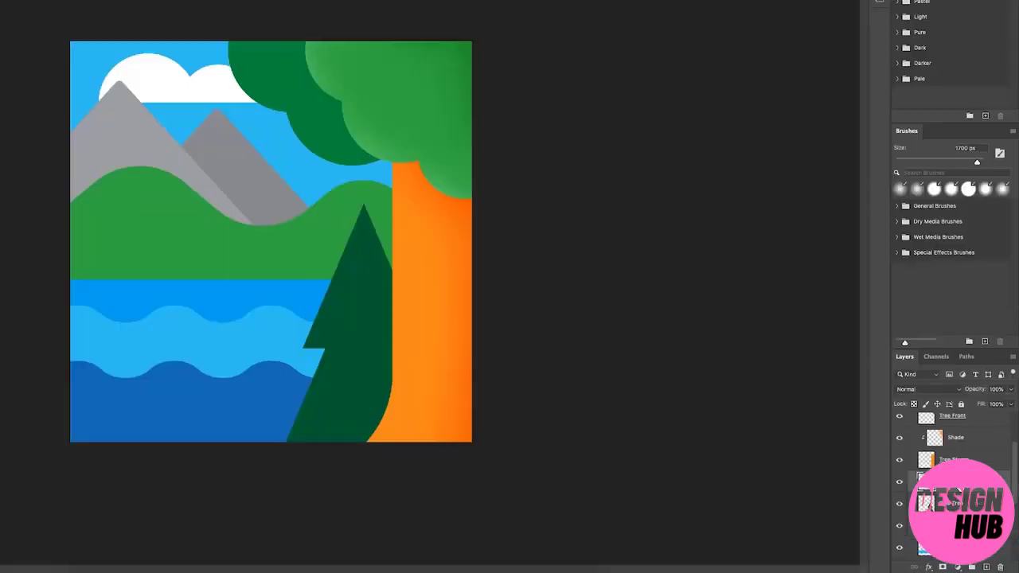
{"action": "left_click", "coordinate": [986, 567]}
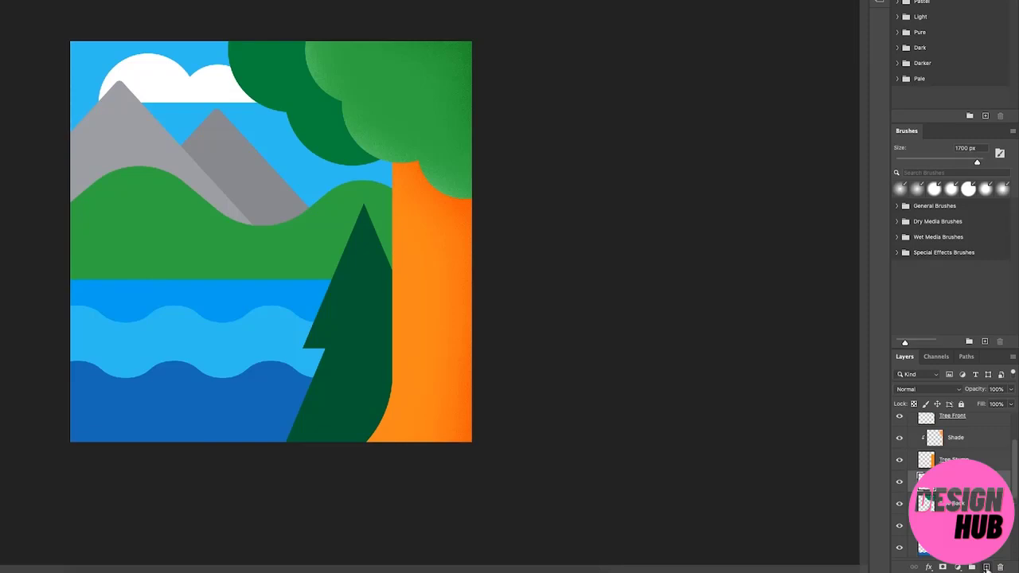
{"action": "left_click", "coordinate": [967, 491], "text": "alt"}
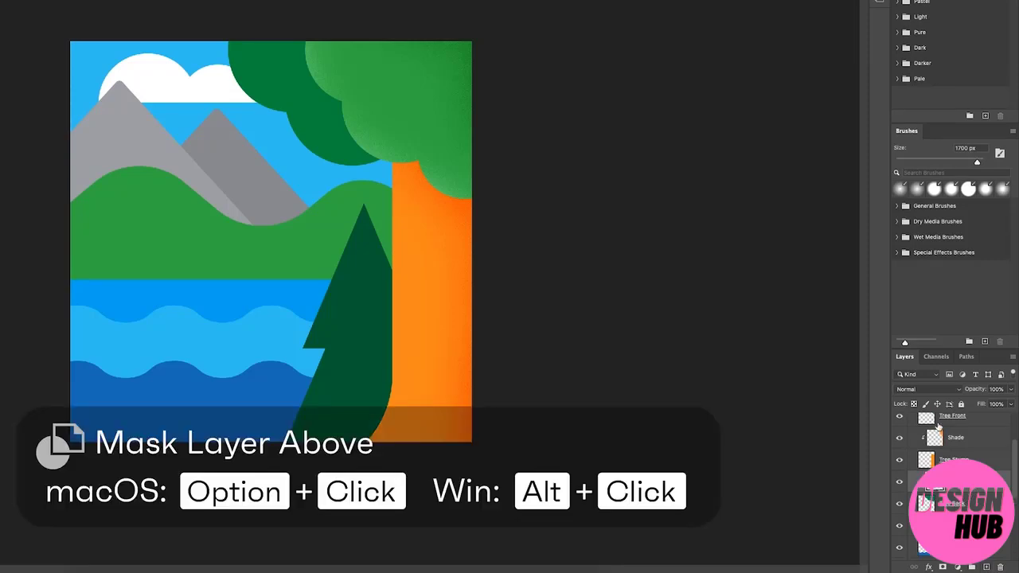
{"action": "left_click", "coordinate": [933, 390]}
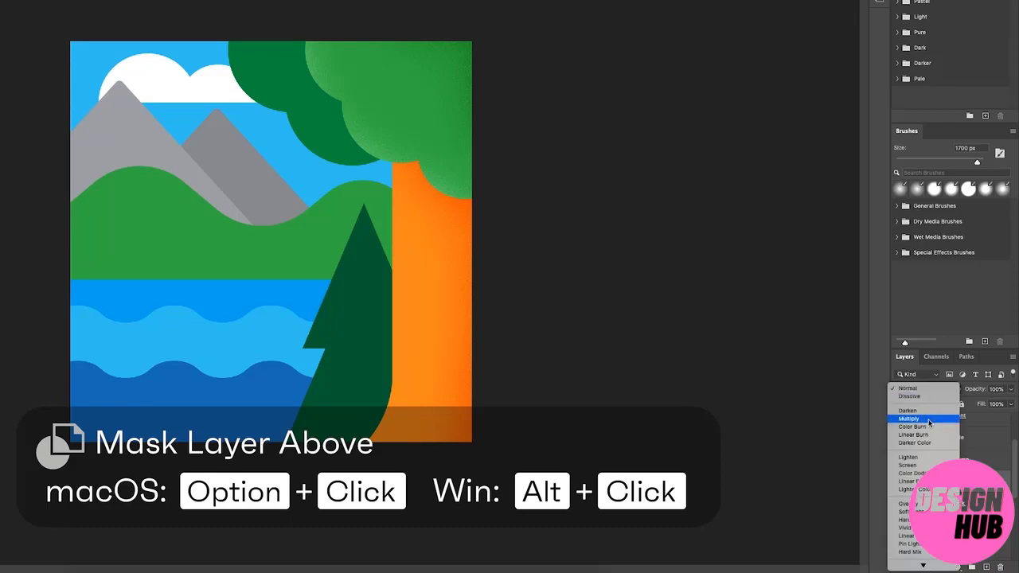
{"action": "left_click", "coordinate": [929, 423]}
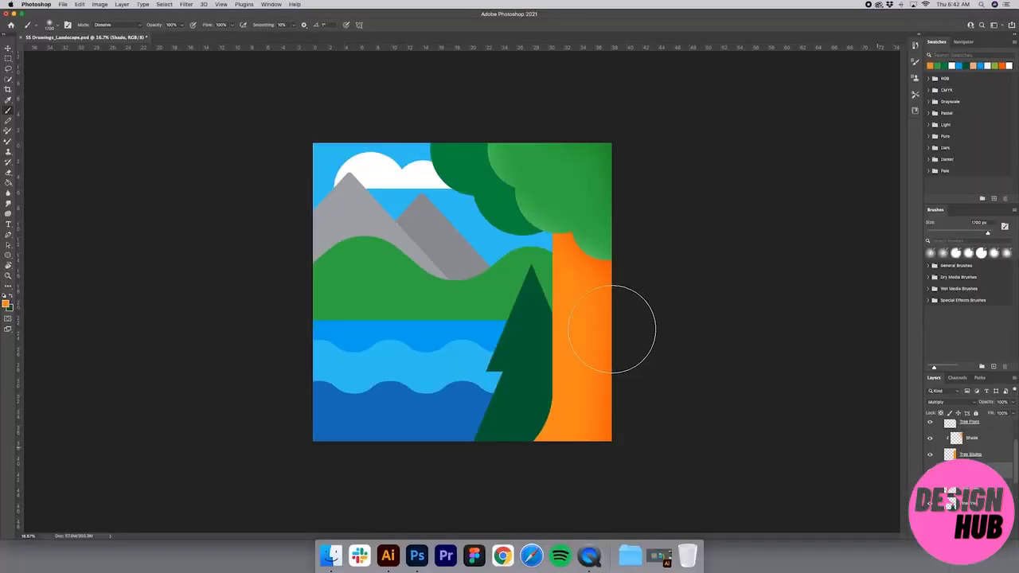
Sample the rear foliage's dark green and brush grainy shading on it along the edge of the front foliage.
{"action": "key", "text": "i"}
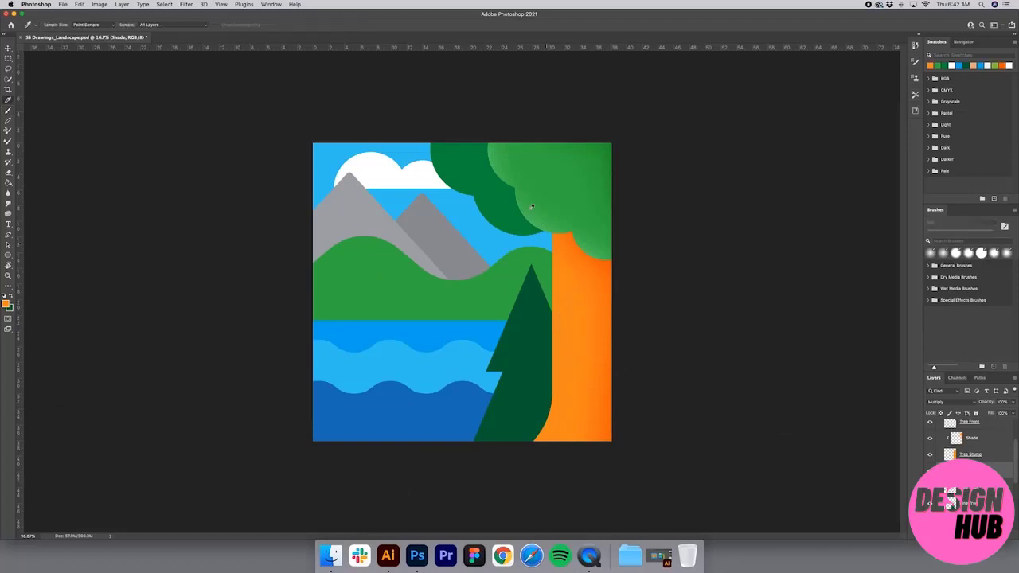
{"action": "left_click", "coordinate": [462, 157]}
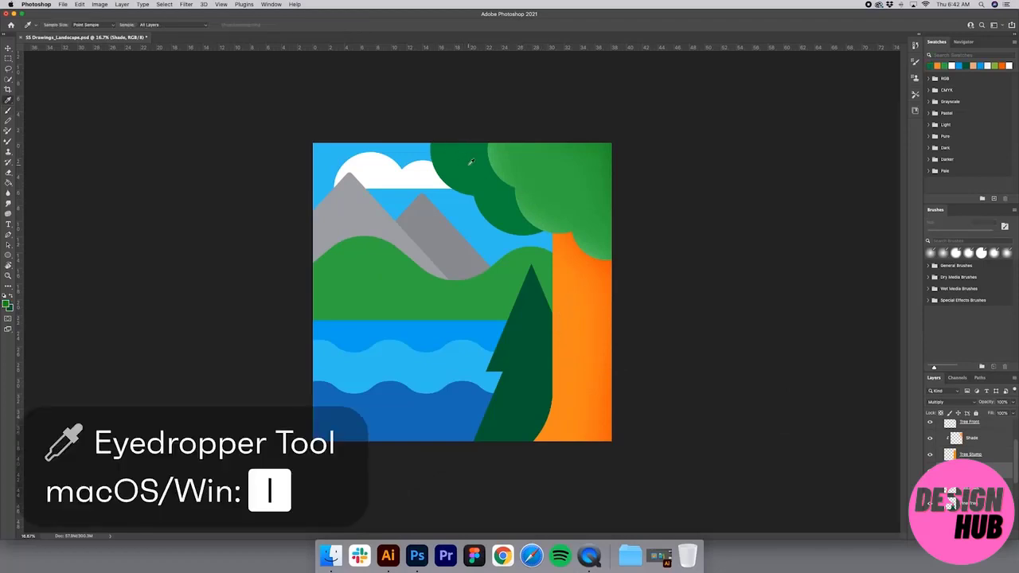
{"action": "key", "text": "b"}
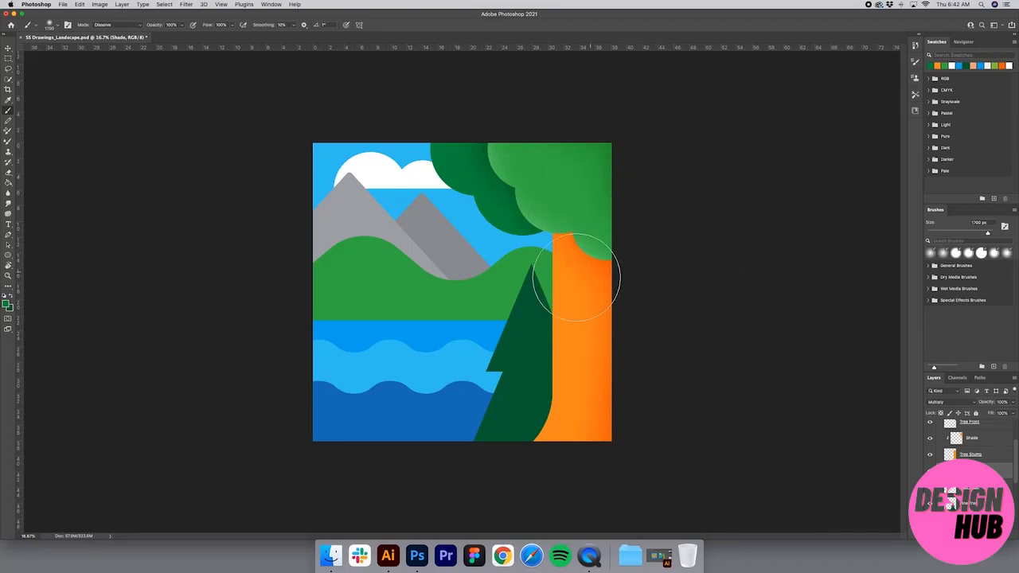
Add a "Shade" layer clipped to the Pine Tree layer and set its blend mode to Multiply.
{"action": "left_click", "coordinate": [951, 503]}
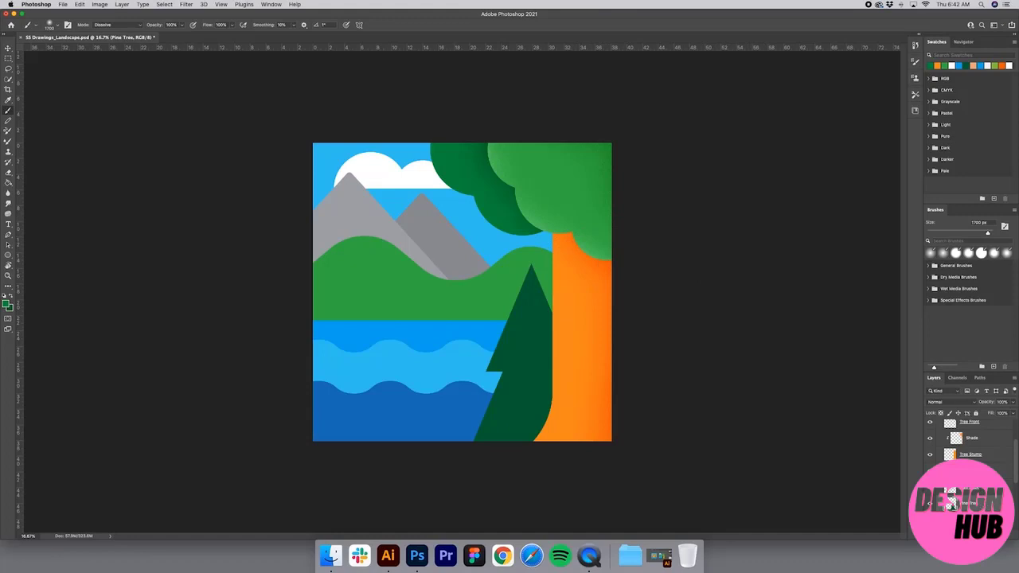
{"action": "scroll", "coordinate": [951, 501], "scroll_direction": "down", "scroll_amount": 2}
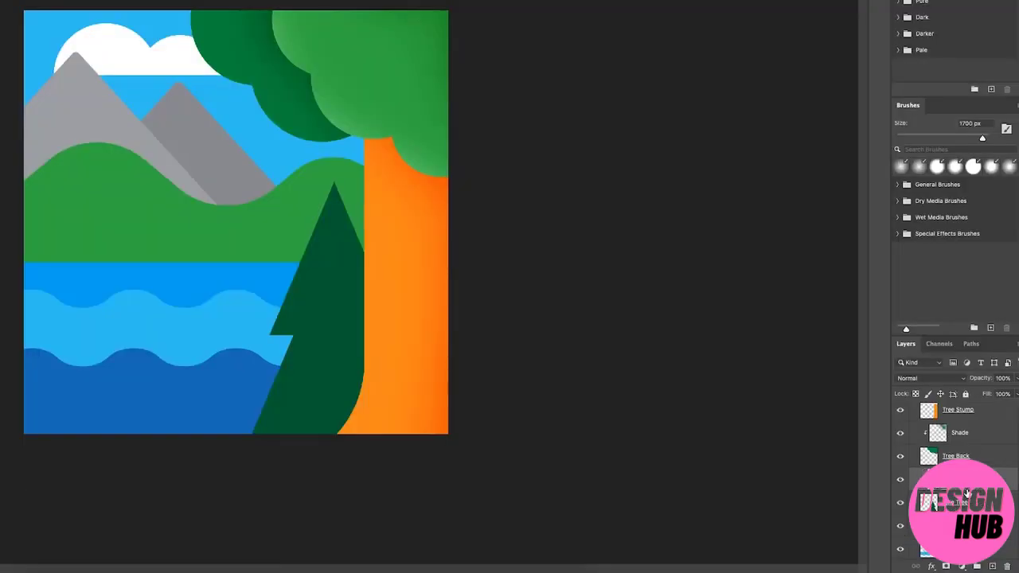
{"action": "left_click", "coordinate": [932, 381]}
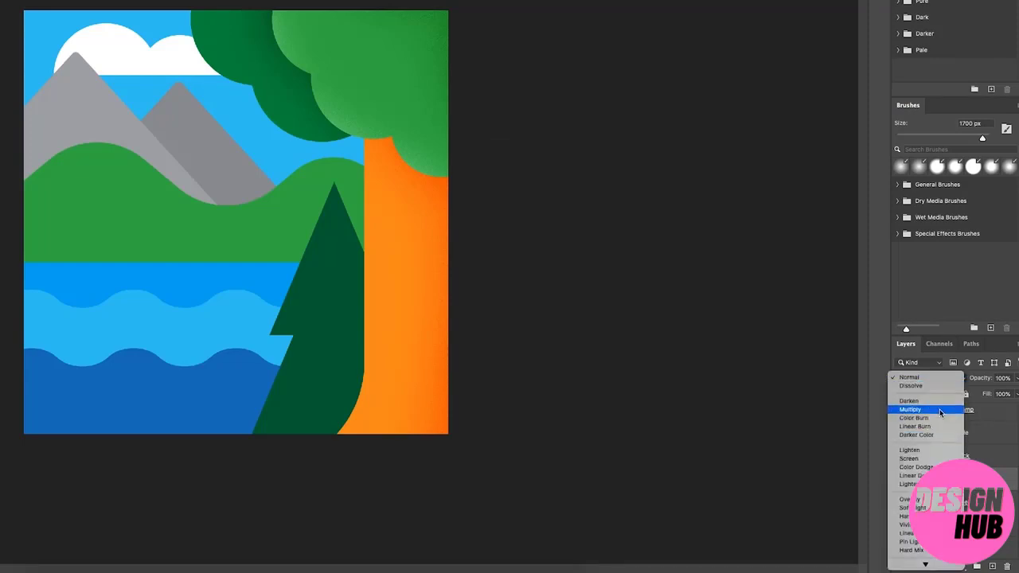
{"action": "left_click", "coordinate": [947, 409]}
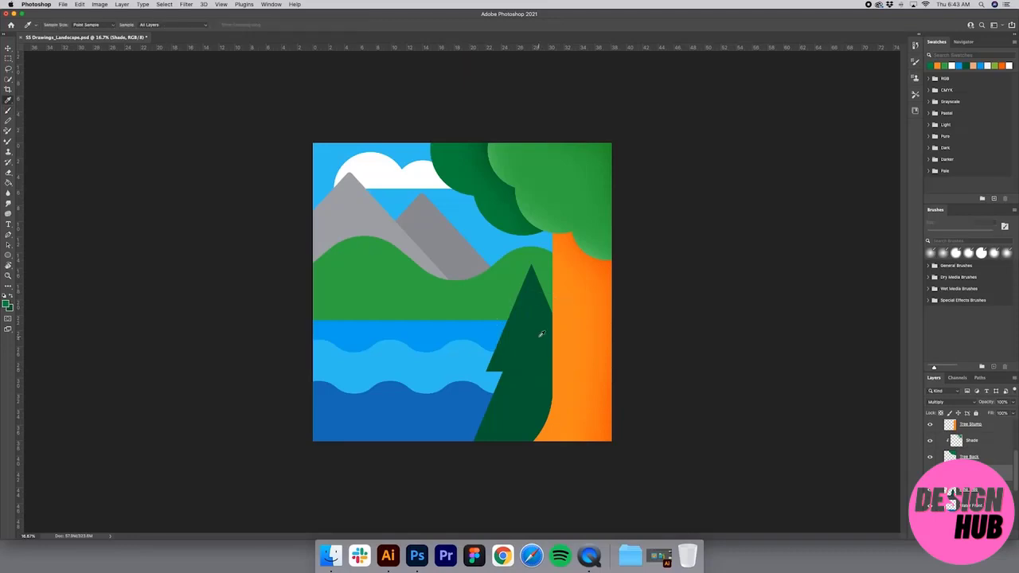
Sample the pine tree's dark green and brush grainy shading down the side of the pine next to the trunk.
{"action": "left_click", "coordinate": [532, 336]}
{"action": "key", "text": "b"}
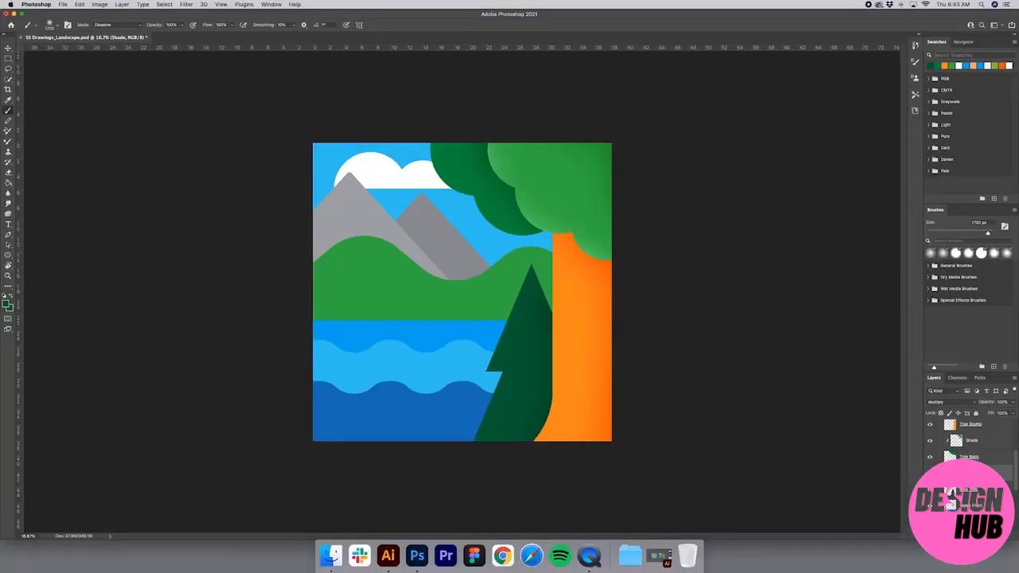
Add another layer clipped to Pine Tree, and select everything outside a rectangle that ends at the base of the pine's upper tier.
{"action": "left_click", "coordinate": [971, 478]}
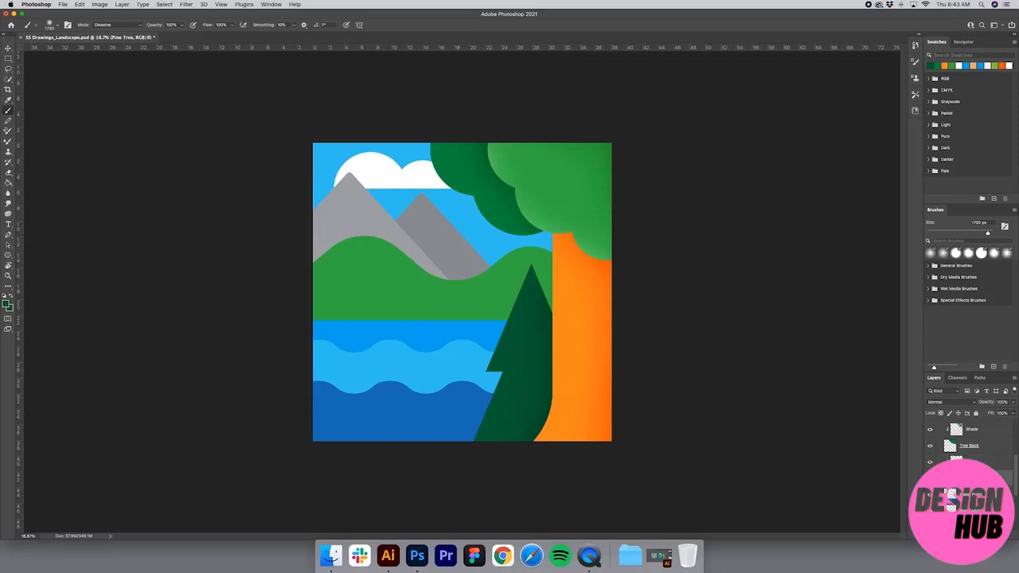
{"action": "left_click", "coordinate": [967, 494]}
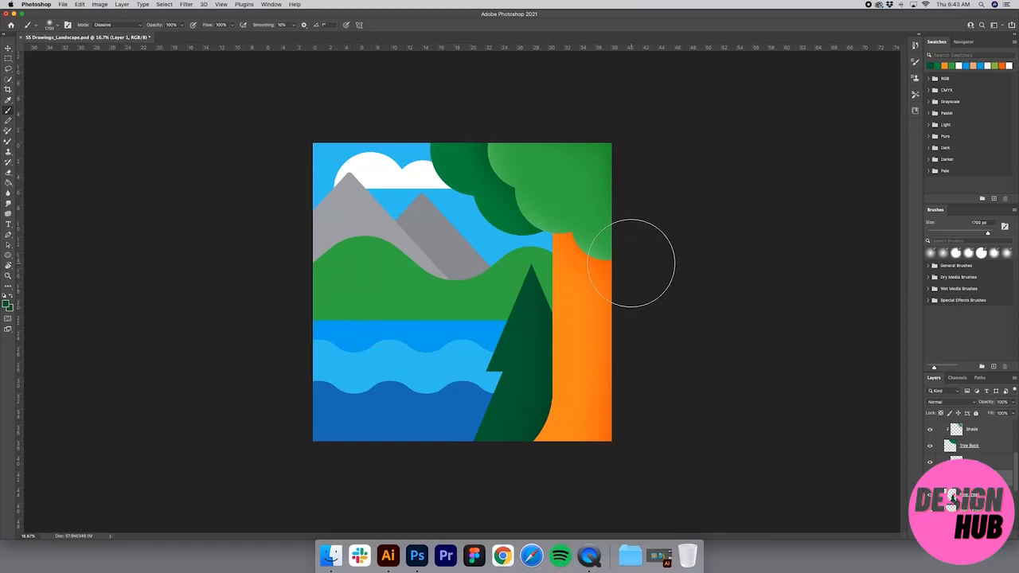
{"action": "key", "text": "m"}
{"action": "left_click_drag", "start_coordinate": [422, 233], "coordinate": [570, 371]}
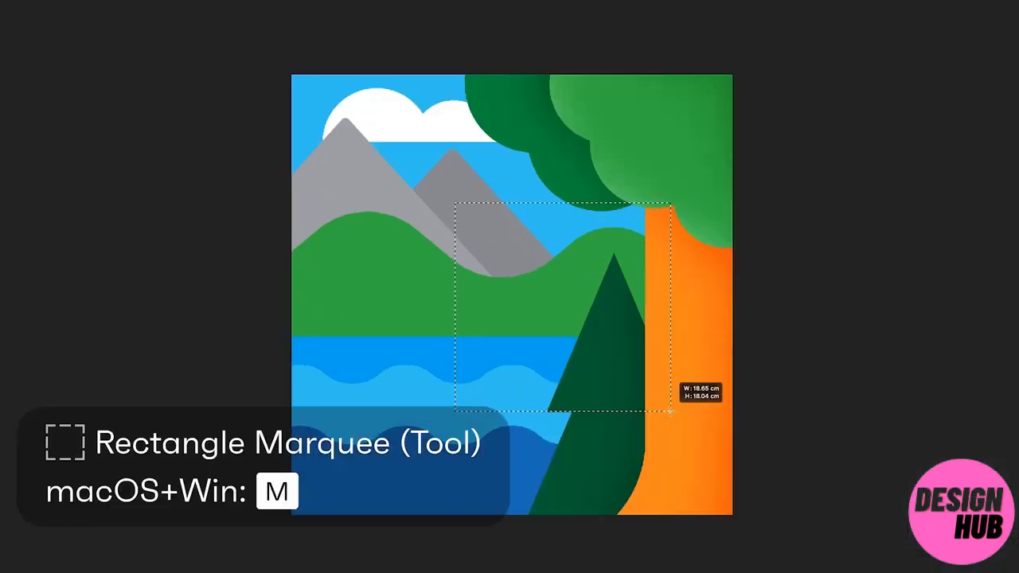
{"action": "left_click_drag", "start_coordinate": [671, 411], "coordinate": [700, 411]}
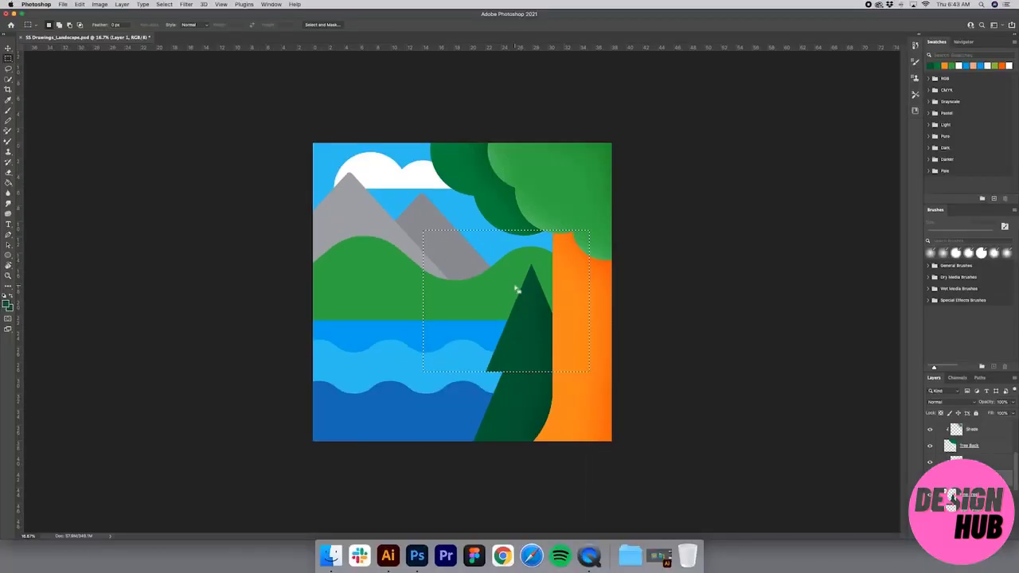
{"action": "key", "text": "super+shift+i"}
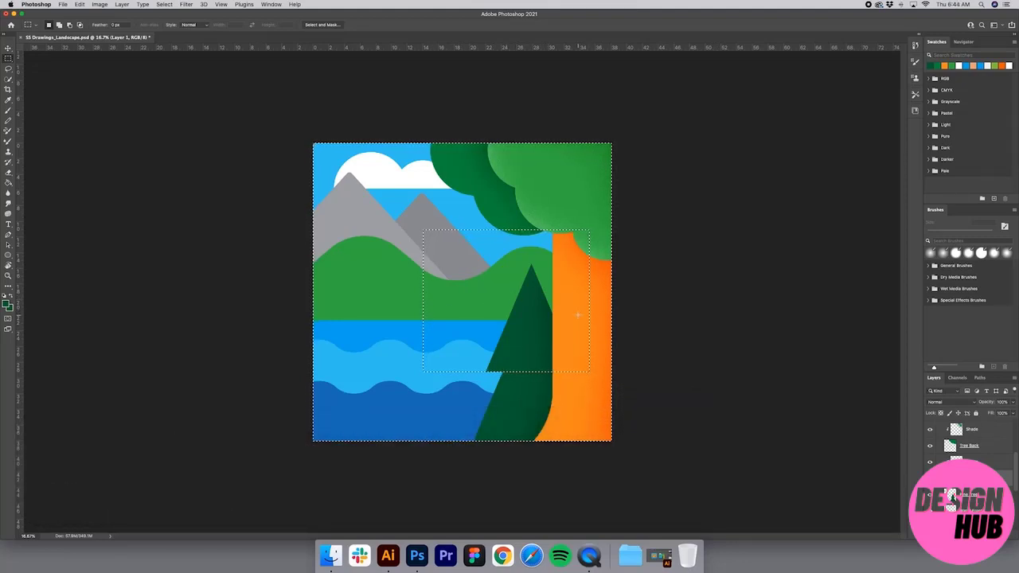
Brush dark green shading just below the pine's upper tier, set the new layer to Multiply, and clear the selection.
{"action": "key", "text": "b"}
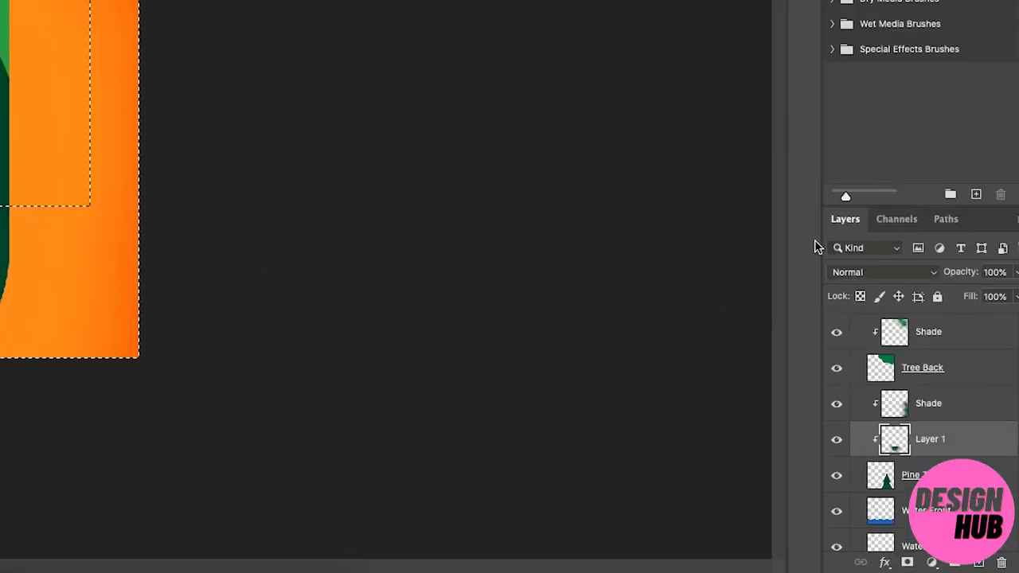
{"action": "left_click", "coordinate": [945, 403]}
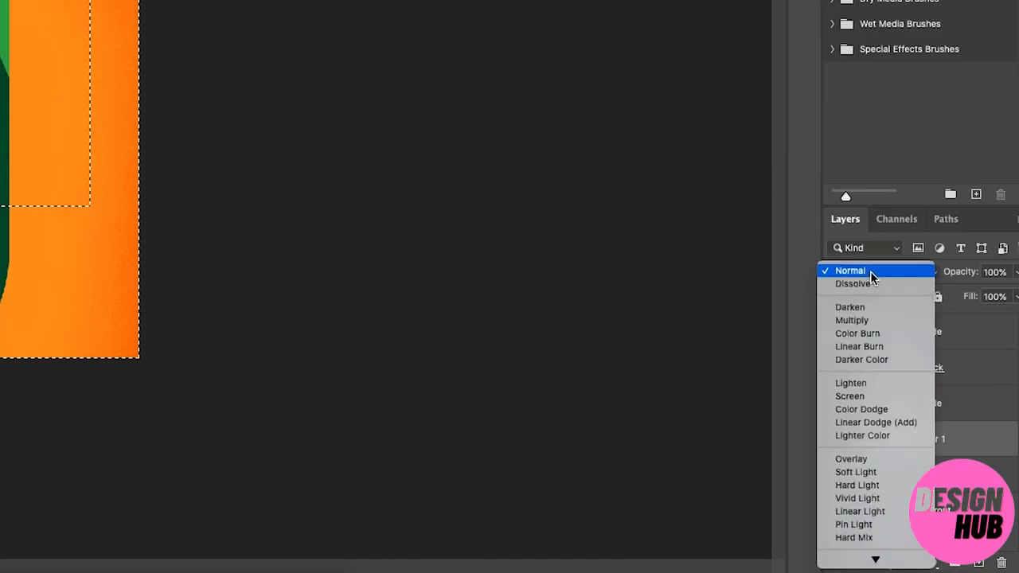
{"action": "left_click", "coordinate": [866, 322]}
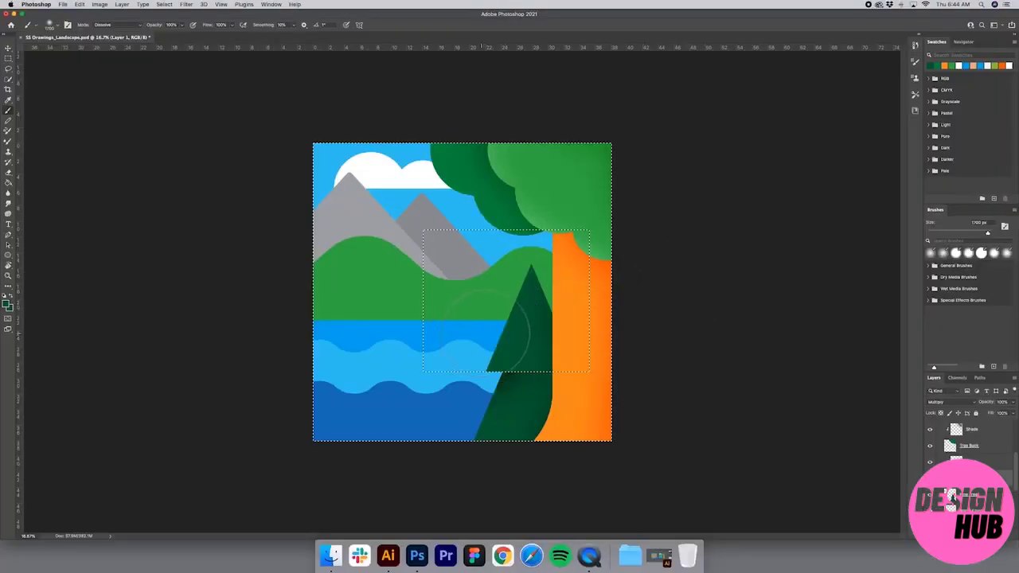
{"action": "key", "text": "m"}
{"action": "key", "text": "super+d"}
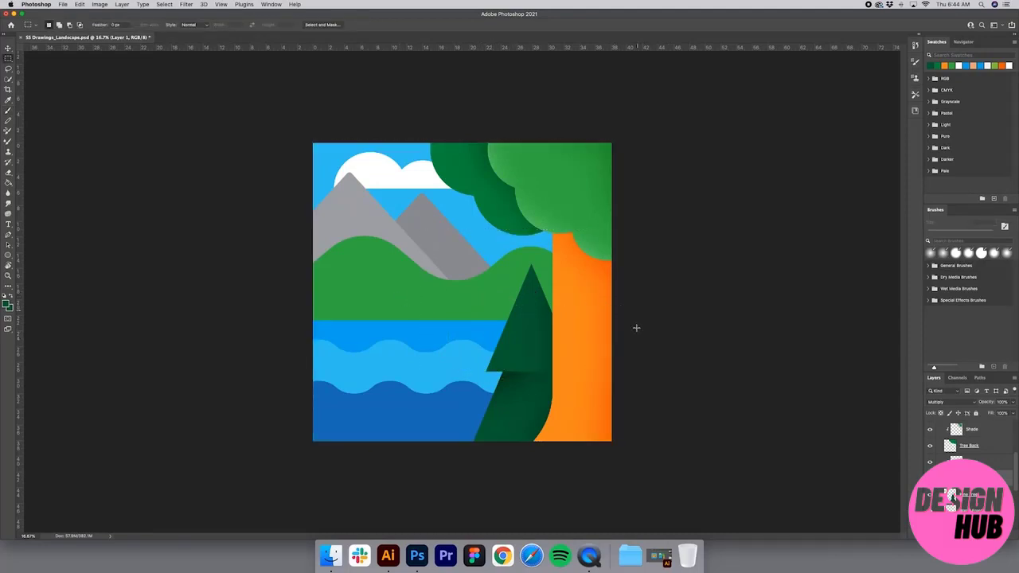
Nudge the shading under the pine's upper tier slightly left along the edge, and rename its layer "Edge".
{"action": "key", "text": "v"}
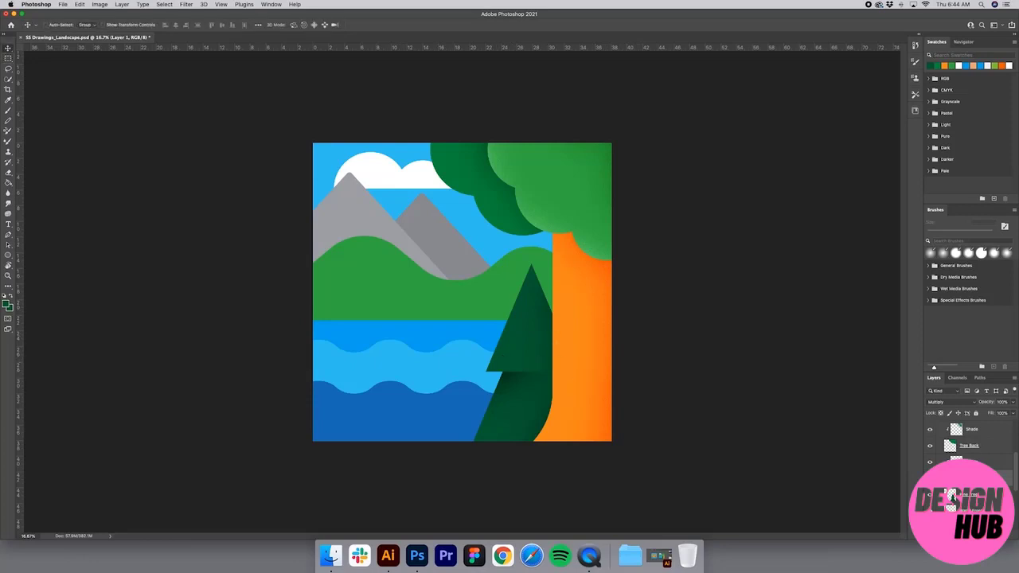
{"action": "mouse_move", "coordinate": [530, 382]}
{"action": "left_mouse_down"}
{"action": "mouse_move", "coordinate": [512, 380]}
{"action": "mouse_move", "coordinate": [521, 381]}
{"action": "left_mouse_up"}
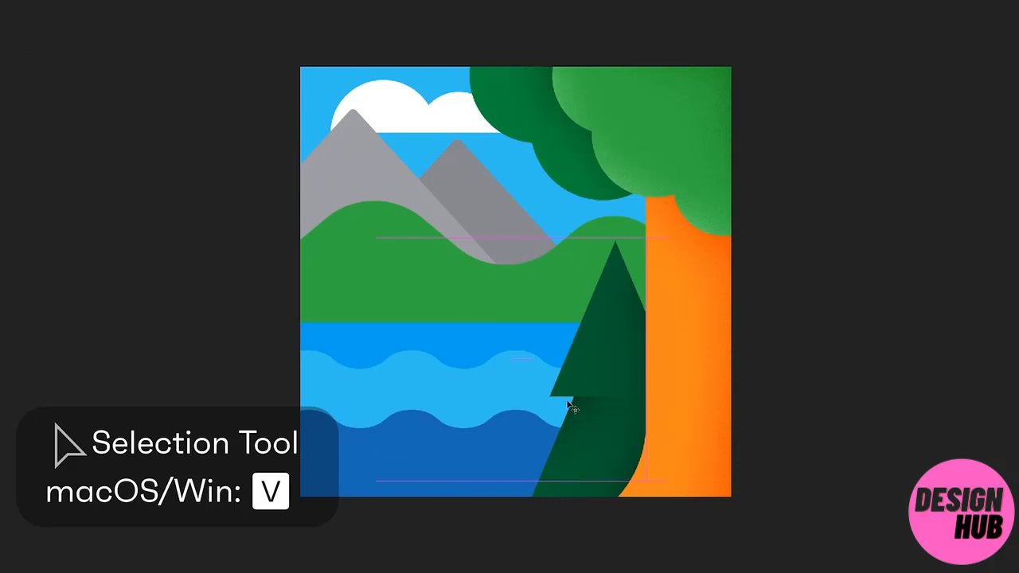
{"action": "left_click_drag", "start_coordinate": [609, 414], "coordinate": [602, 414]}
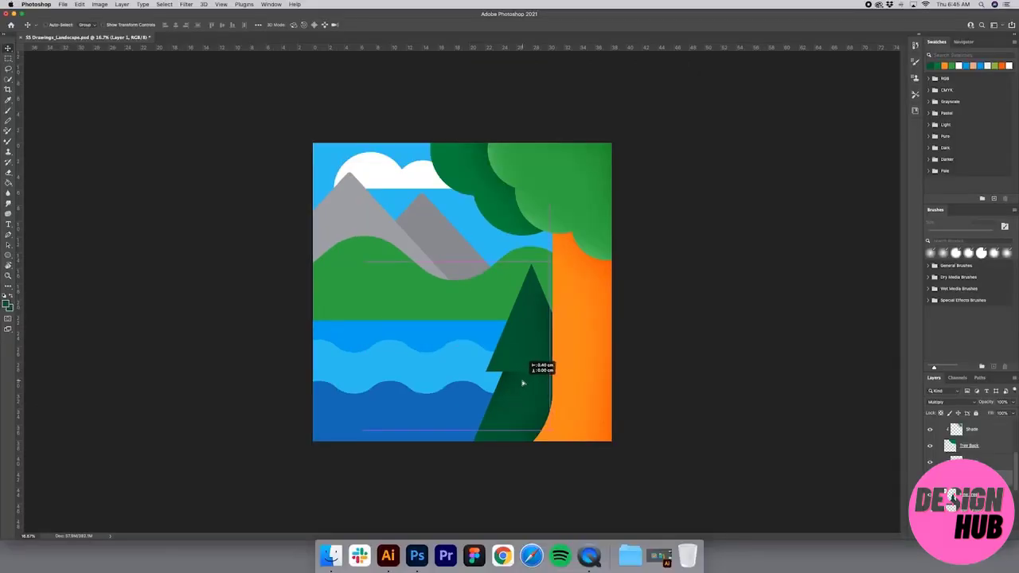
{"action": "left_click_drag", "start_coordinate": [522, 383], "coordinate": [522, 384]}
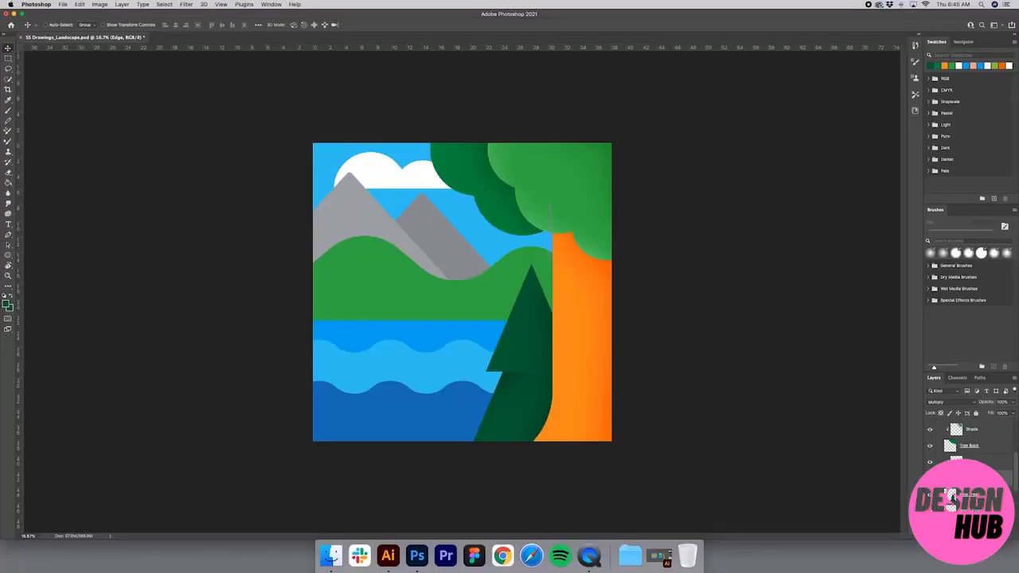
Add a clipped layer named "Highlight" above the pine tree's Edge layer.
{"action": "scroll", "coordinate": [1002, 472], "scroll_direction": "down", "scroll_amount": 3}
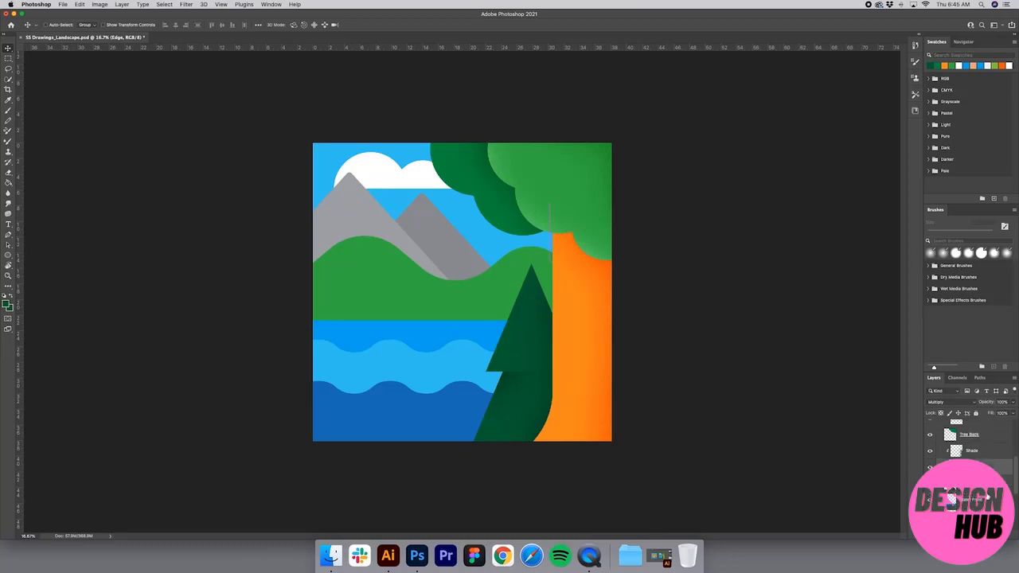
{"action": "scroll", "coordinate": [995, 498], "scroll_direction": "up", "scroll_amount": 1}
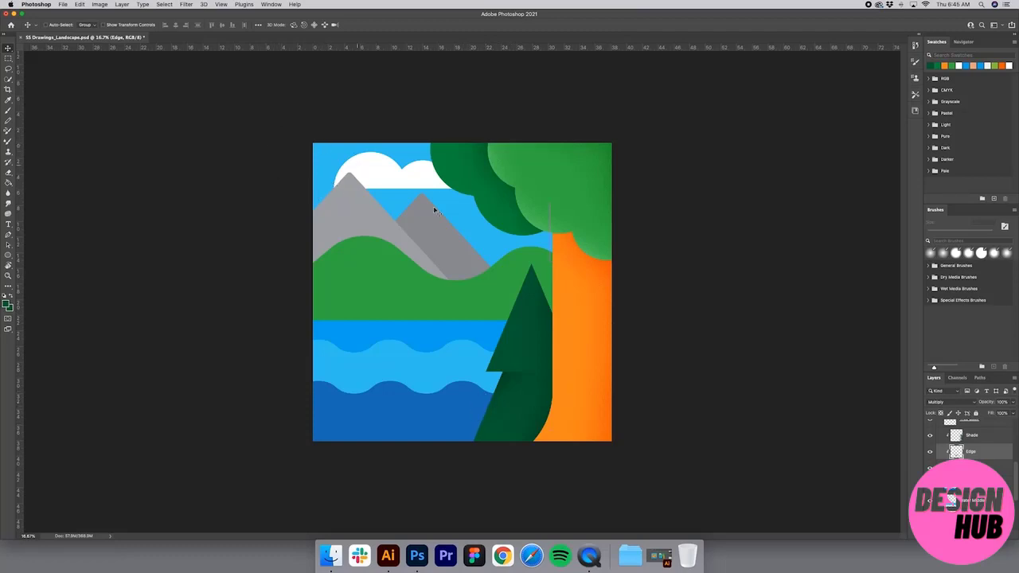
{"action": "key", "text": "alt+shift+super+n"}
{"action": "double_click", "coordinate": [971, 451]}
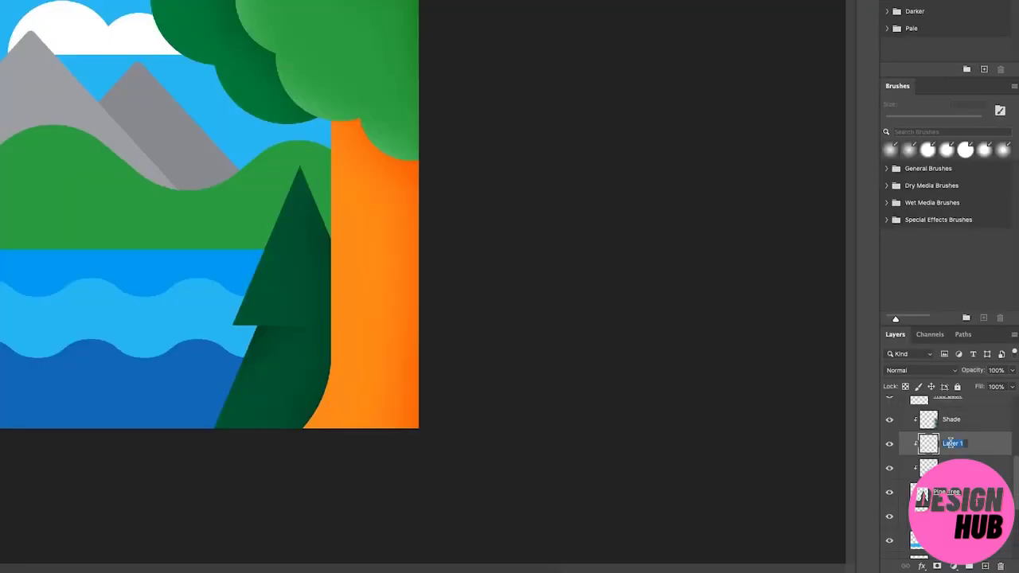
{"action": "type", "text": "Highlight"}
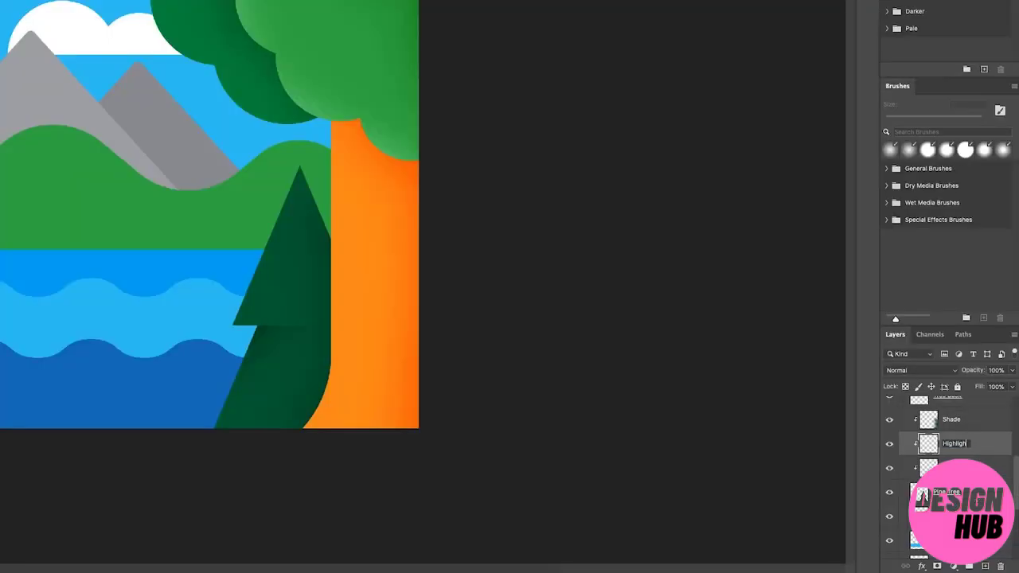
{"action": "key", "text": "Return"}
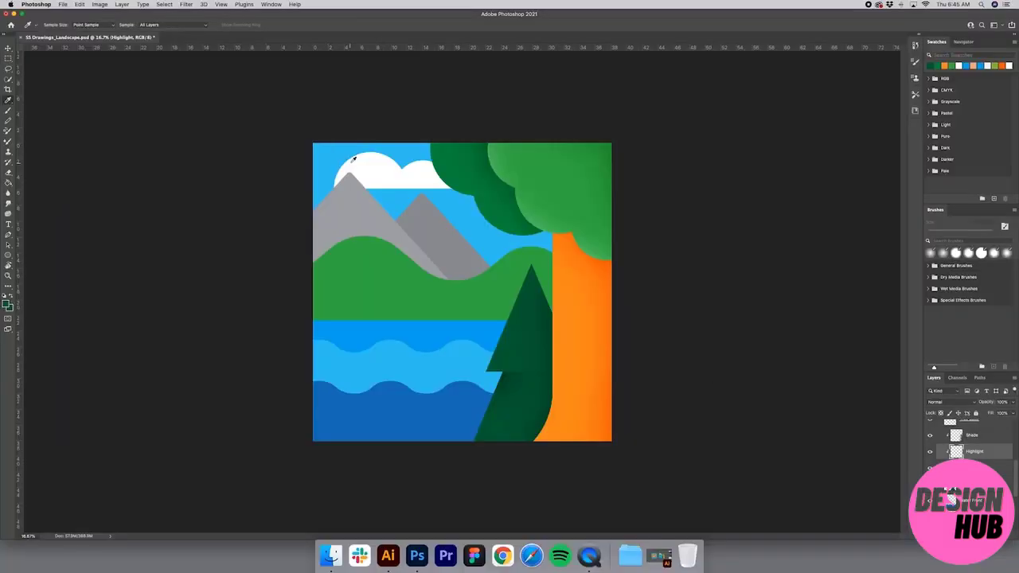
Sample the cloud's white, brush grainy highlights along the pine's left edges, and set the Highlight layer to Overlay.
{"action": "left_click", "coordinate": [383, 171]}
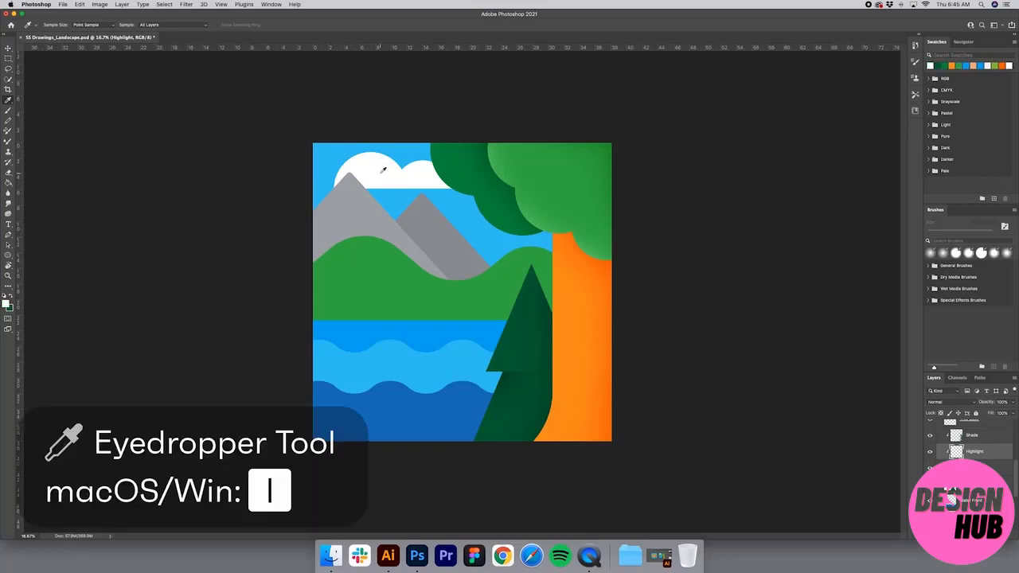
{"action": "key", "text": "b"}
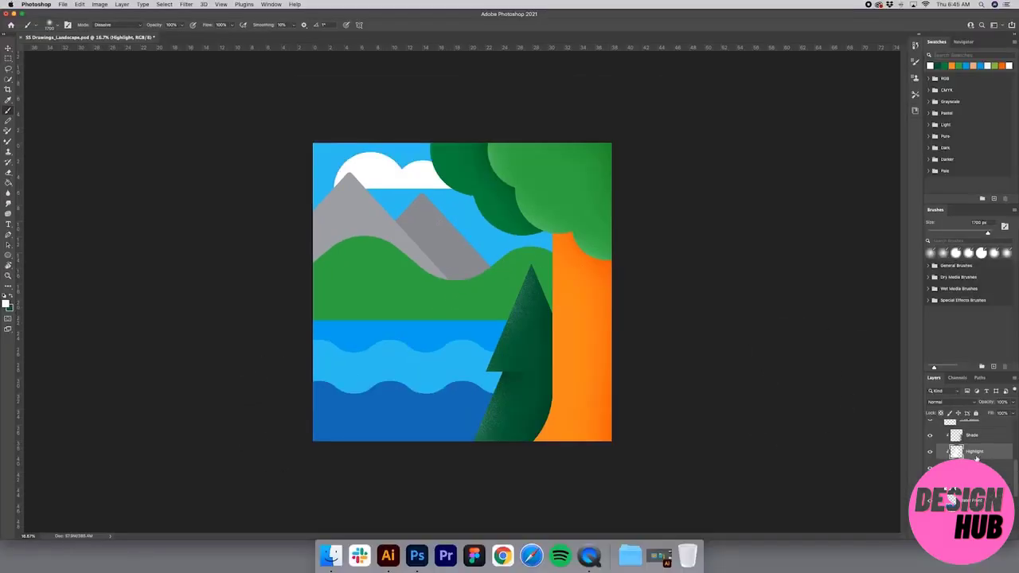
{"action": "left_click", "coordinate": [948, 402]}
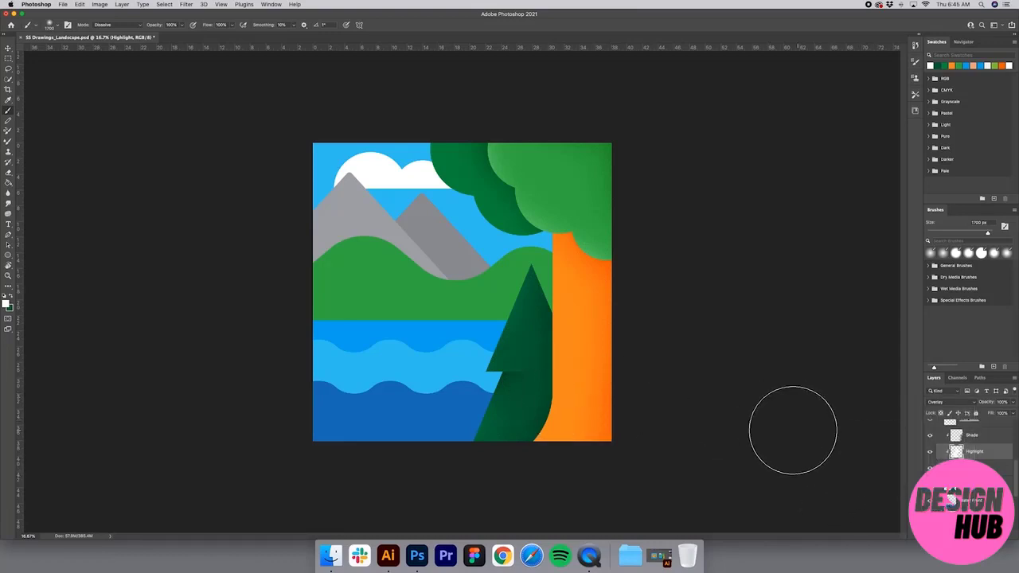
Add a layer mask to the Water Front layer and brush grainy black across its lower part to fade it into the water.
{"action": "left_click", "coordinate": [977, 500]}
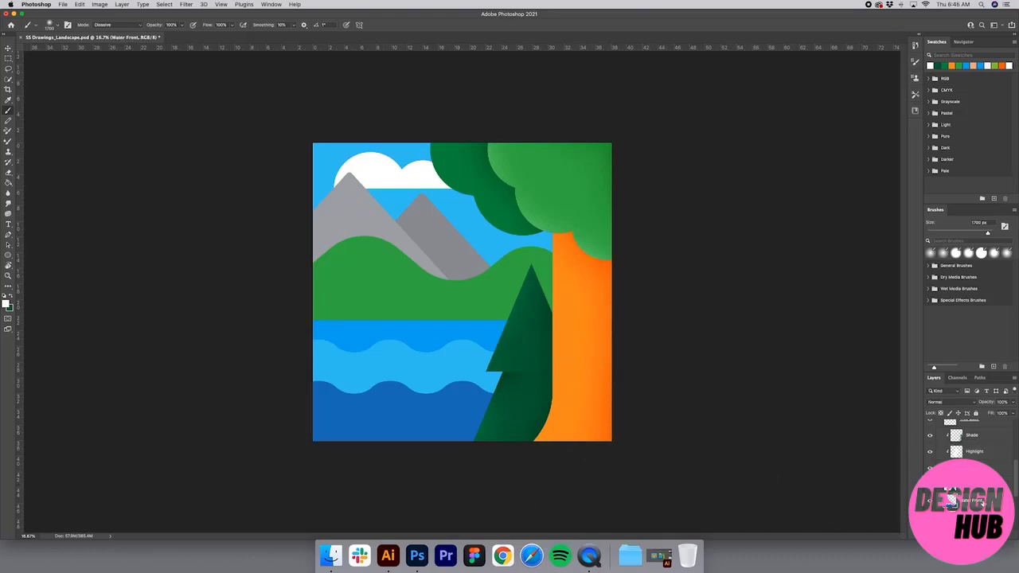
{"action": "scroll", "coordinate": [979, 502], "scroll_direction": "down", "scroll_amount": 2}
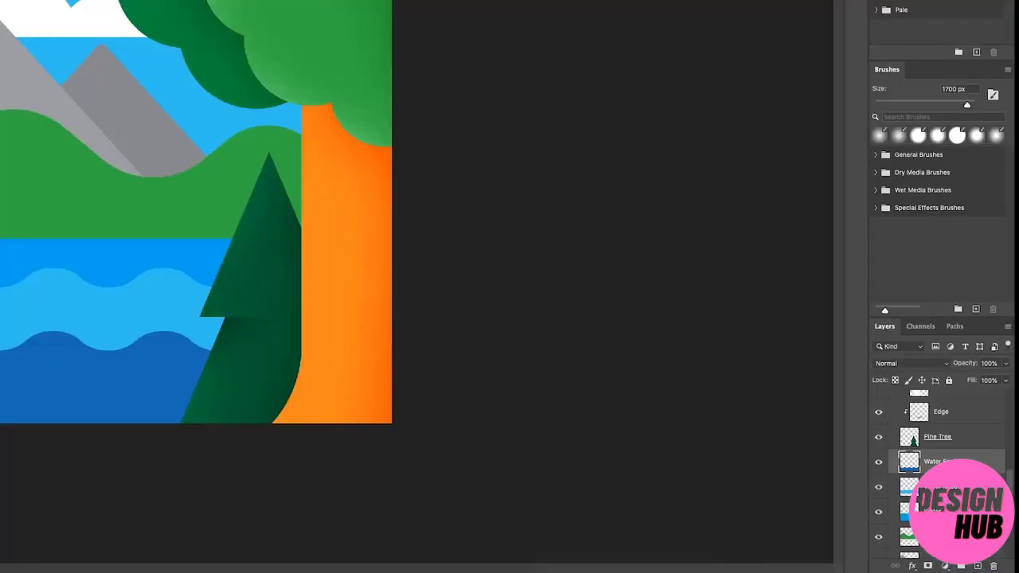
{"action": "left_click", "coordinate": [928, 566]}
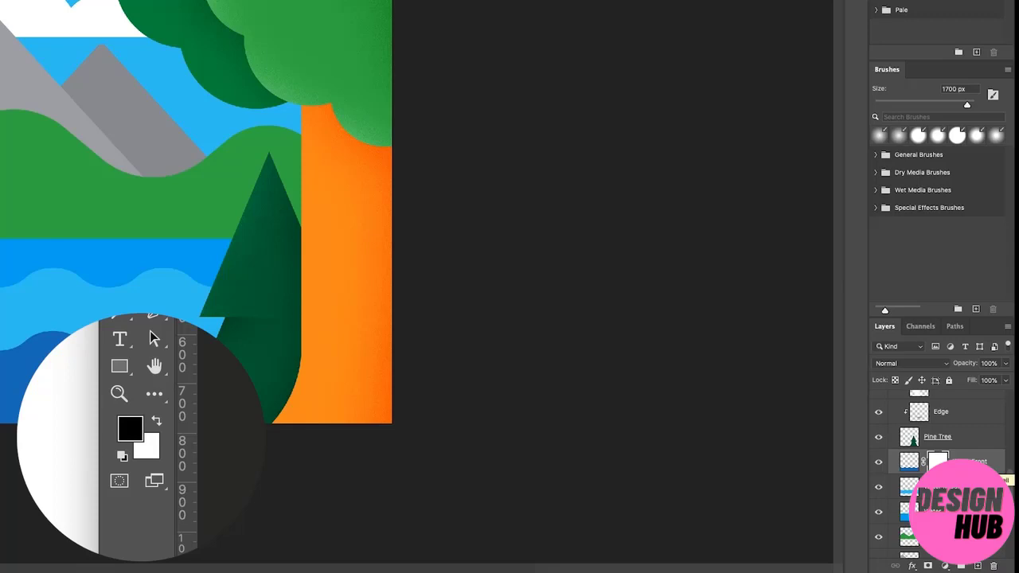
{"action": "left_click", "coordinate": [910, 463]}
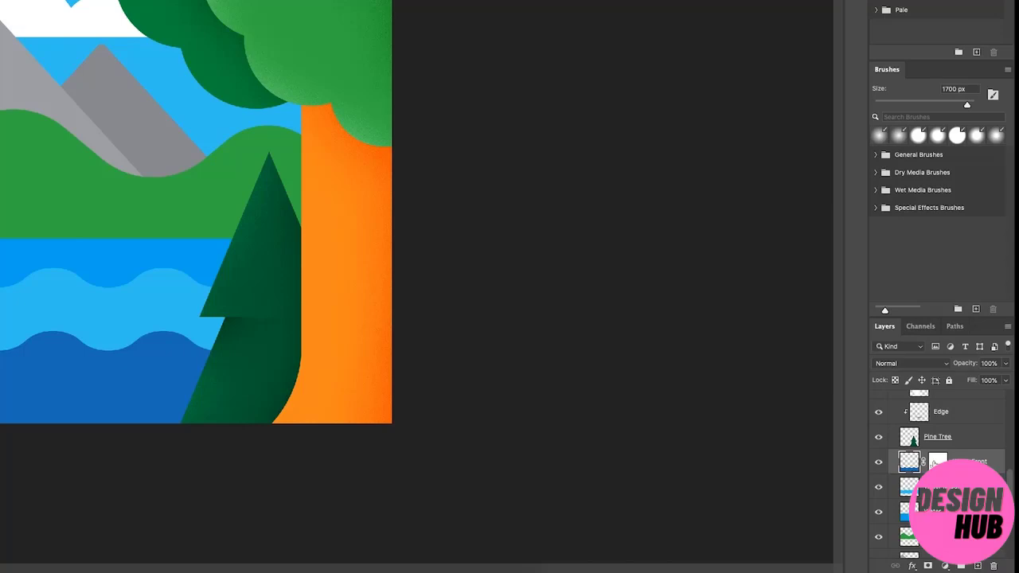
{"action": "left_click", "coordinate": [933, 464]}
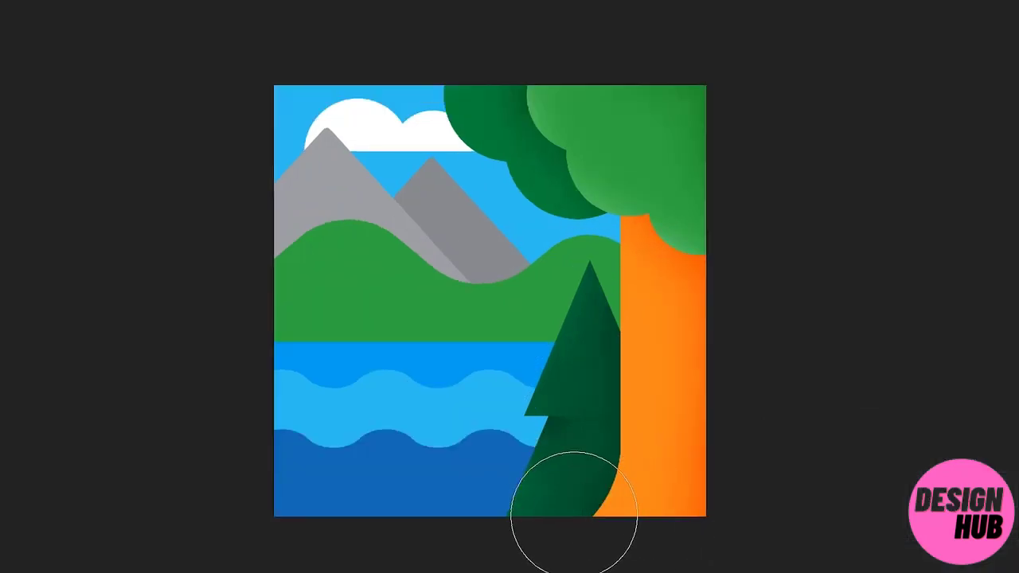
{"action": "mouse_move", "coordinate": [520, 440]}
{"action": "left_mouse_down"}
{"action": "mouse_move", "coordinate": [510, 436]}
{"action": "mouse_move", "coordinate": [513, 415]}
{"action": "mouse_move", "coordinate": [516, 437]}
{"action": "left_mouse_up"}
{"action": "mouse_move", "coordinate": [568, 509]}
{"action": "left_mouse_down"}
{"action": "mouse_move", "coordinate": [478, 559]}
{"action": "mouse_move", "coordinate": [371, 550]}
{"action": "mouse_move", "coordinate": [232, 516]}
{"action": "mouse_move", "coordinate": [216, 473]}
{"action": "mouse_move", "coordinate": [243, 523]}
{"action": "mouse_move", "coordinate": [284, 546]}
{"action": "mouse_move", "coordinate": [563, 558]}
{"action": "mouse_move", "coordinate": [408, 572]}
{"action": "mouse_move", "coordinate": [235, 502]}
{"action": "mouse_move", "coordinate": [225, 466]}
{"action": "left_mouse_up"}
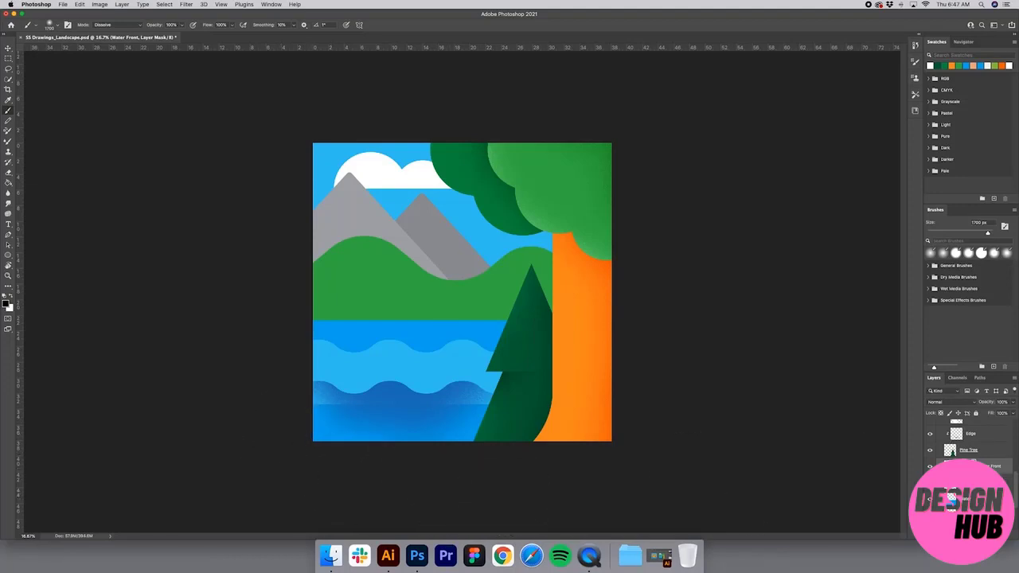
{"action": "left_click", "coordinate": [12, 297]}
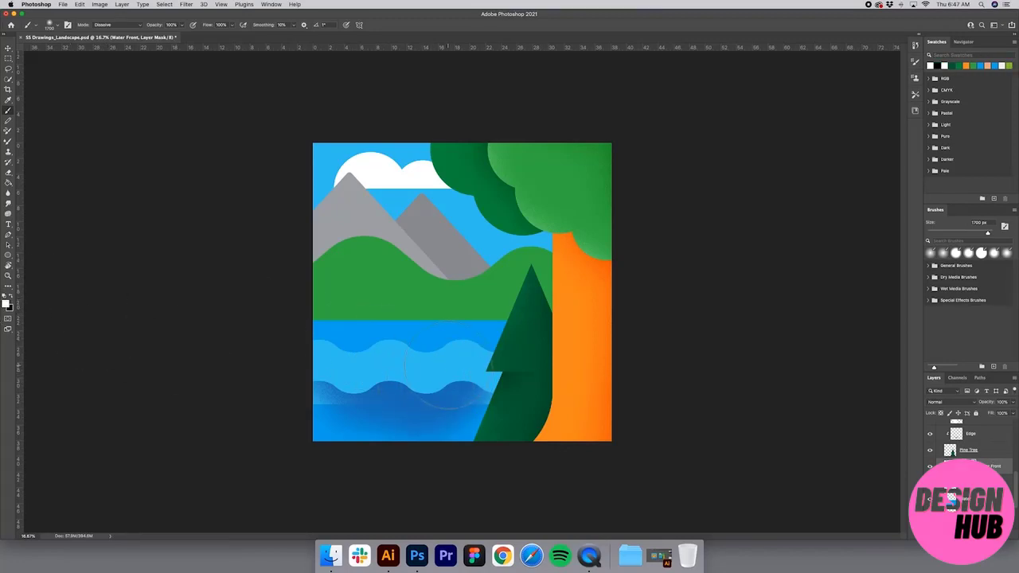
Add a layer mask to the Water Middle layer and brush black along its lower and left parts to fade them.
{"action": "left_click", "coordinate": [11, 296]}
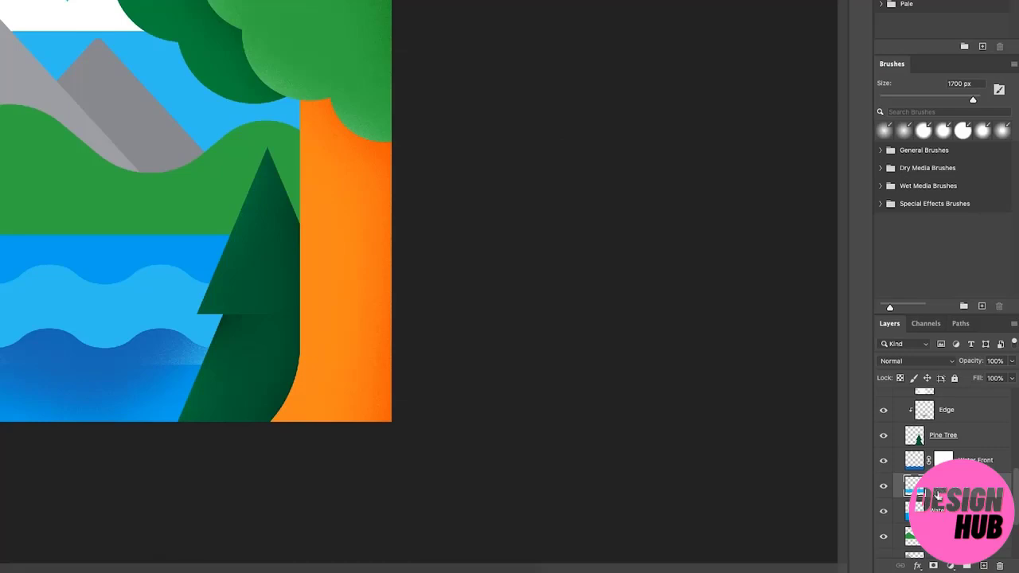
{"action": "left_click", "coordinate": [934, 565]}
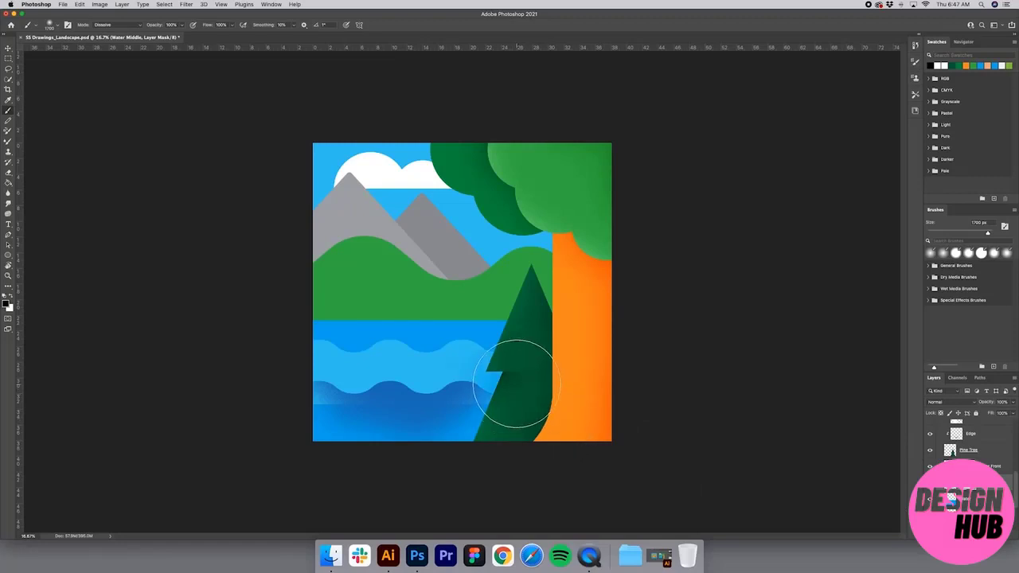
{"action": "mouse_move", "coordinate": [517, 384]}
{"action": "left_mouse_down"}
{"action": "mouse_move", "coordinate": [459, 421]}
{"action": "mouse_move", "coordinate": [384, 419]}
{"action": "mouse_move", "coordinate": [321, 413]}
{"action": "mouse_move", "coordinate": [281, 386]}
{"action": "left_mouse_up"}
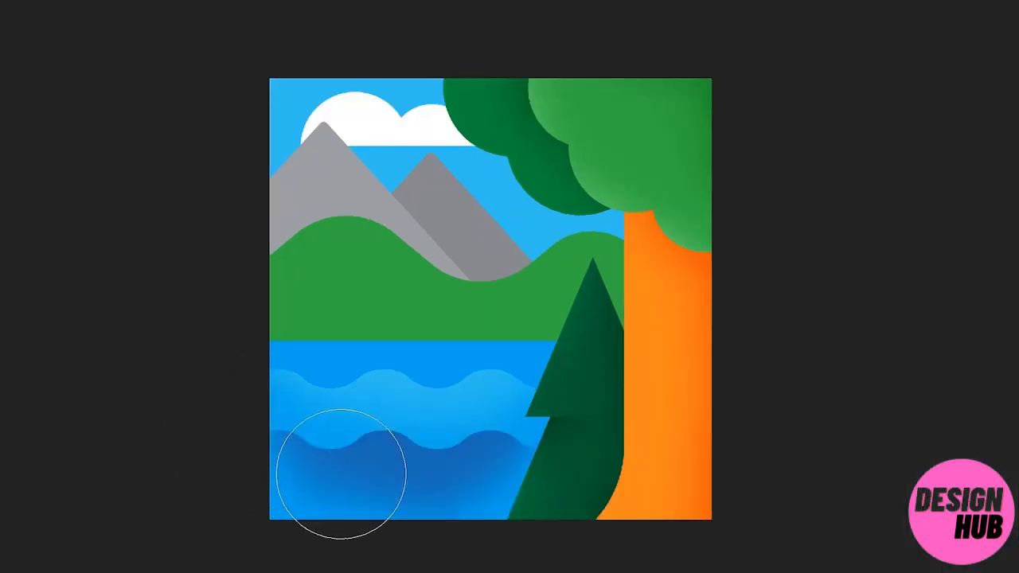
{"action": "mouse_move", "coordinate": [253, 407]}
{"action": "left_mouse_down"}
{"action": "mouse_move", "coordinate": [258, 400]}
{"action": "mouse_move", "coordinate": [273, 440]}
{"action": "left_mouse_up"}
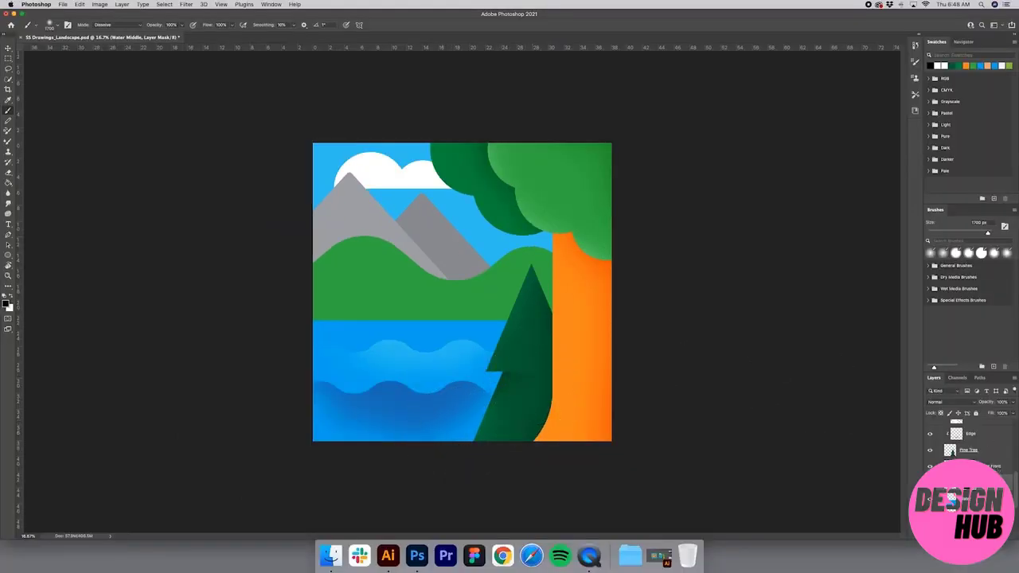
Return to the Water Front layer's mask and enlarge the brush to 2300 px.
{"action": "left_click", "coordinate": [967, 468]}
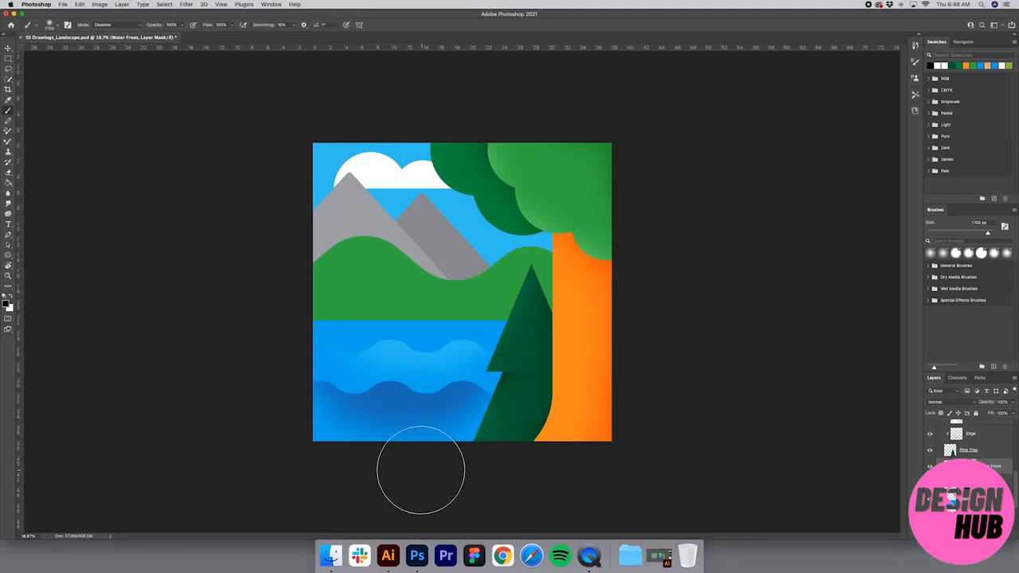
{"action": "key", "text": "bracketright"}
{"action": "key", "text": "bracketright"}
{"action": "key", "text": "bracketright"}
{"action": "key", "text": "bracketright"}
{"action": "key", "text": "bracketright"}
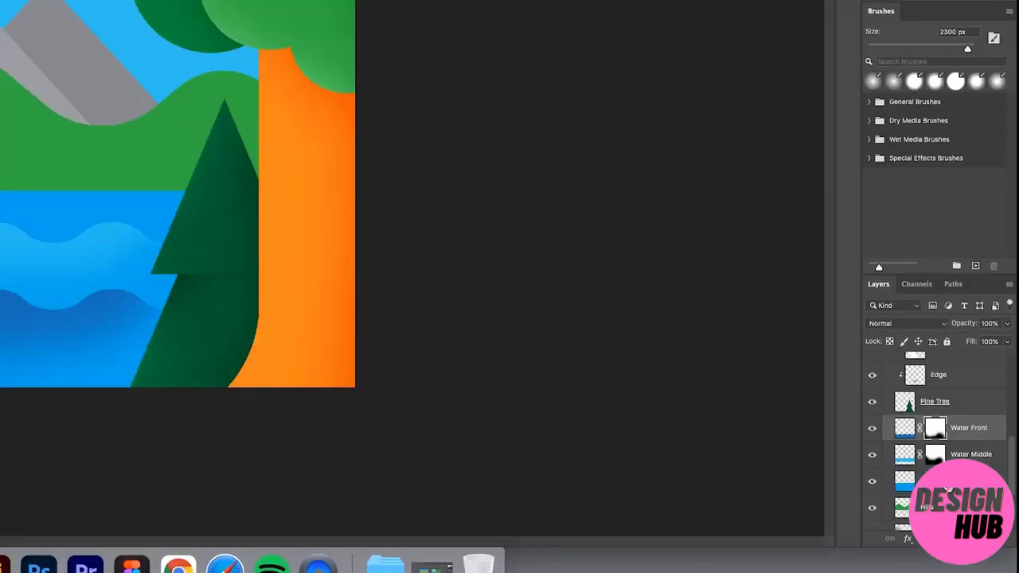
Add a clipped layer named "Highlight" above the Water layer.
{"action": "left_click", "coordinate": [986, 500]}
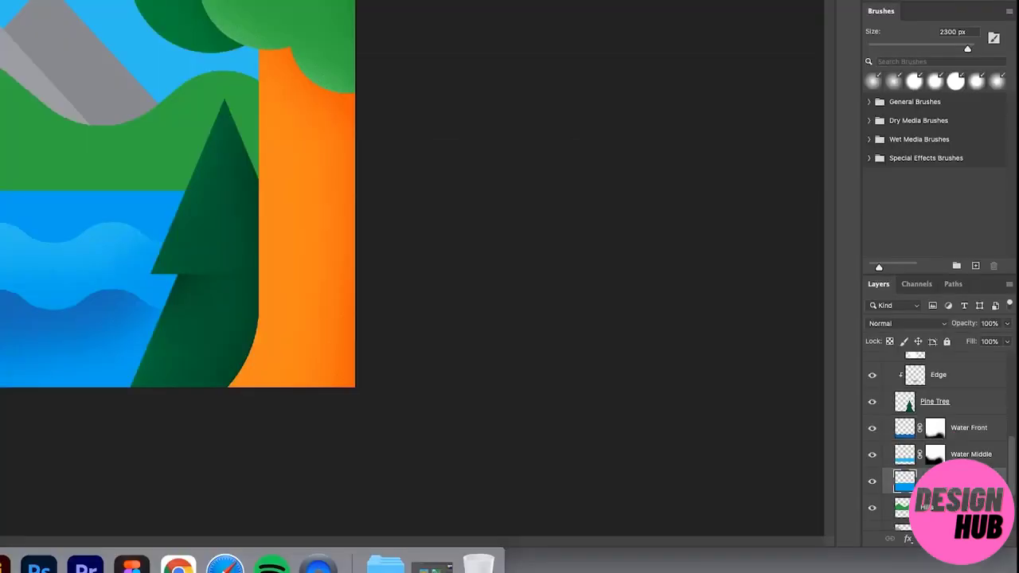
{"action": "left_click", "coordinate": [980, 538]}
{"action": "left_click", "coordinate": [939, 492], "text": "alt"}
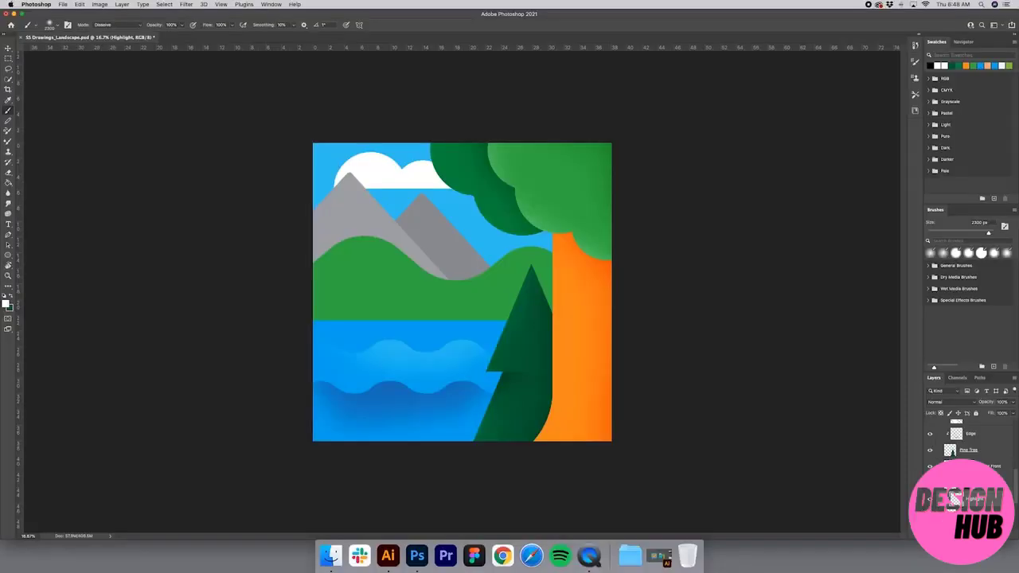
Sample the cloud's white, enlarge the brush to 4000 px, and brush a grainy highlight along the water's left edge.
{"action": "key", "text": "i"}
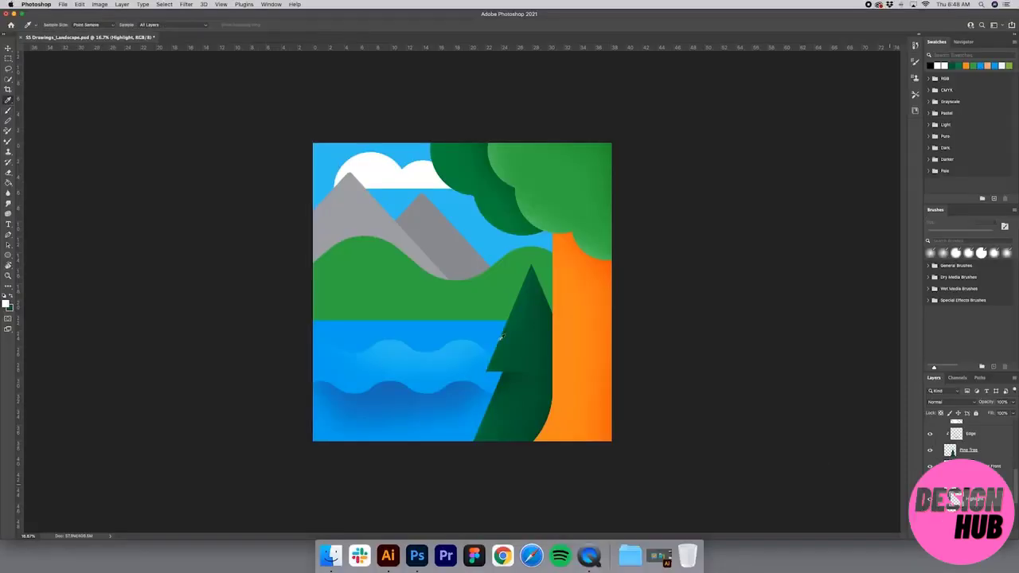
{"action": "key", "text": "b"}
{"action": "key", "text": "bracketright"}
{"action": "key", "text": "bracketright"}
{"action": "key", "text": "bracketright"}
{"action": "key", "text": "bracketright"}
{"action": "key", "text": "bracketright"}
{"action": "key", "text": "bracketright"}
{"action": "key", "text": "bracketright"}
{"action": "key", "text": "bracketright"}
{"action": "key", "text": "bracketright"}
{"action": "key", "text": "bracketright"}
{"action": "key", "text": "bracketright"}
{"action": "key", "text": "bracketright"}
{"action": "key", "text": "bracketright"}
{"action": "key", "text": "bracketright"}
{"action": "key", "text": "bracketright"}
{"action": "key", "text": "bracketright"}
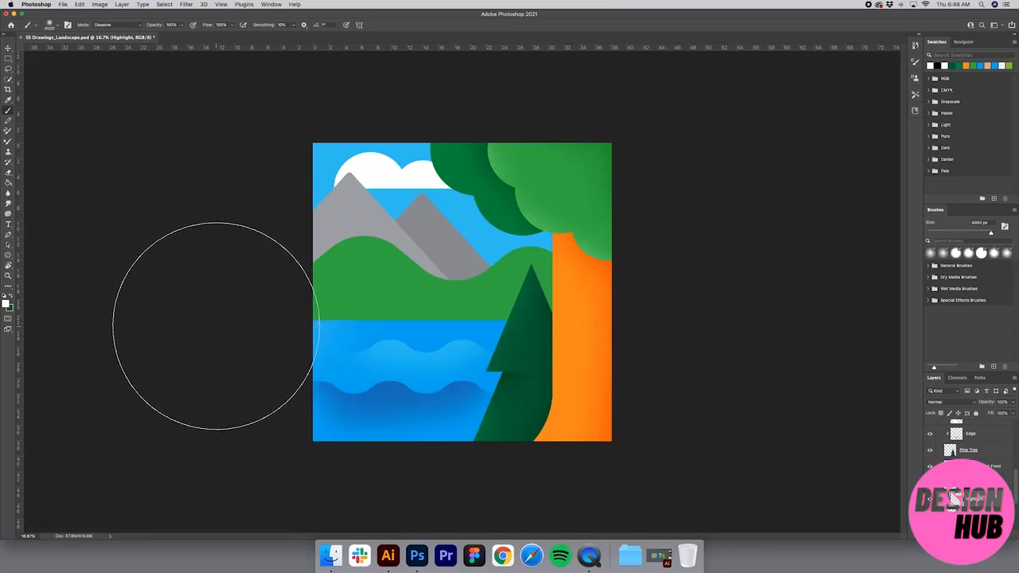
{"action": "left_click", "coordinate": [216, 355]}
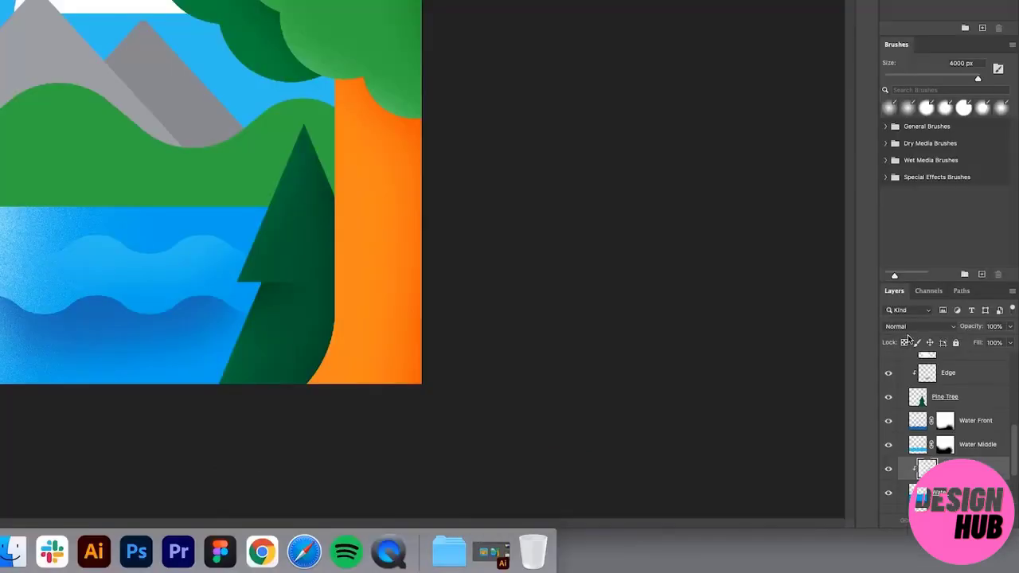
Set the water's Highlight layer to Color Dodge and reduce its opacity to about 75%.
{"action": "left_click", "coordinate": [914, 327]}
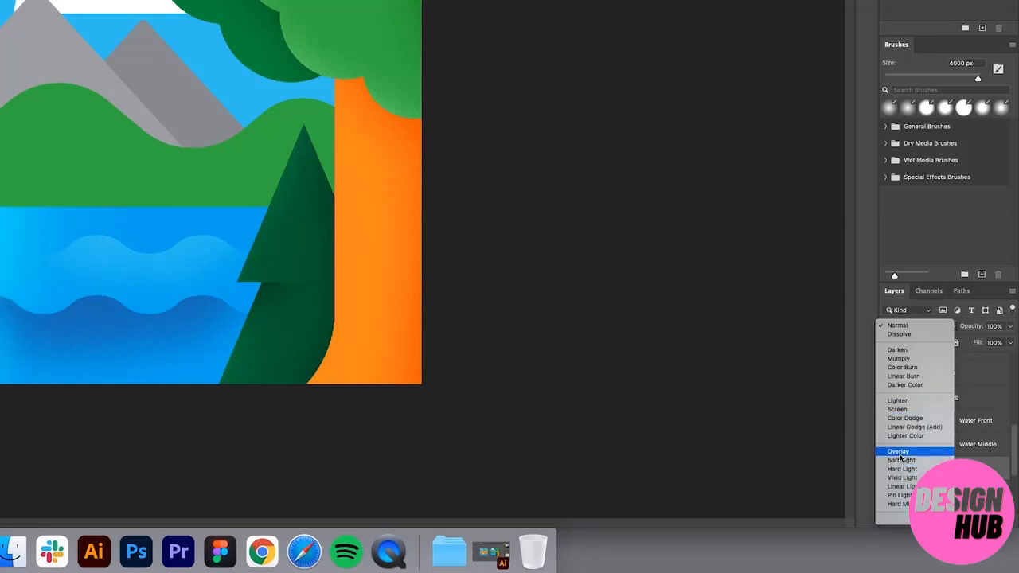
{"action": "left_click", "coordinate": [906, 422]}
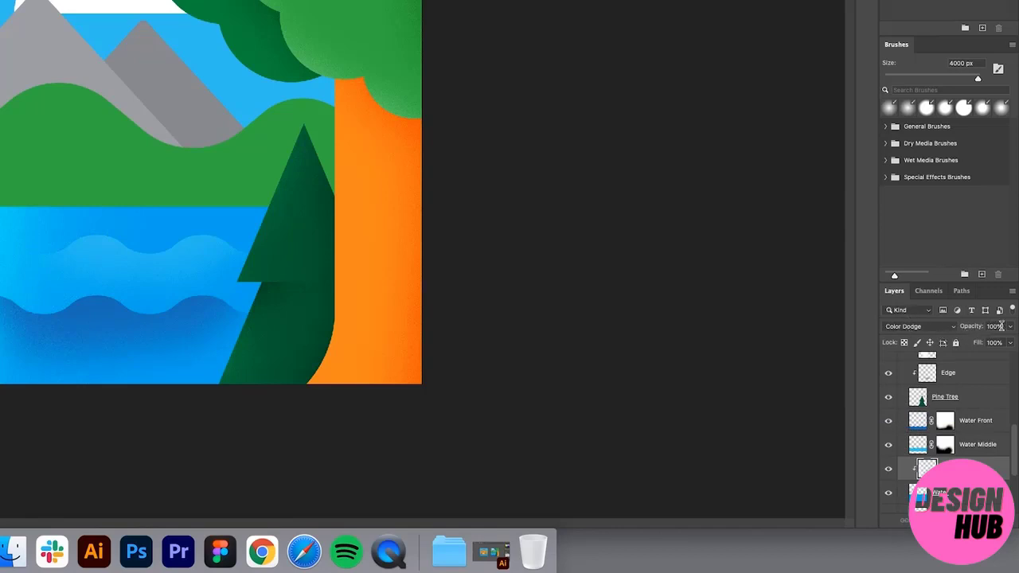
{"action": "left_click", "coordinate": [1010, 326]}
{"action": "left_click_drag", "start_coordinate": [1009, 343], "coordinate": [999, 345]}
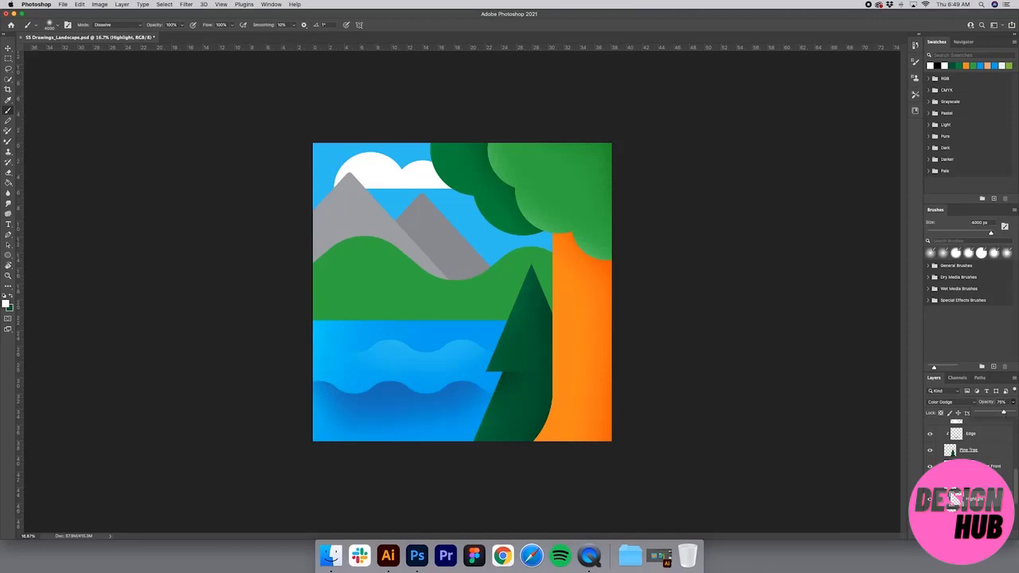
Add a clipped layer named "Shade" above the Hills layer and set it to Multiply.
{"action": "scroll", "coordinate": [955, 498], "scroll_direction": "down", "scroll_amount": 3}
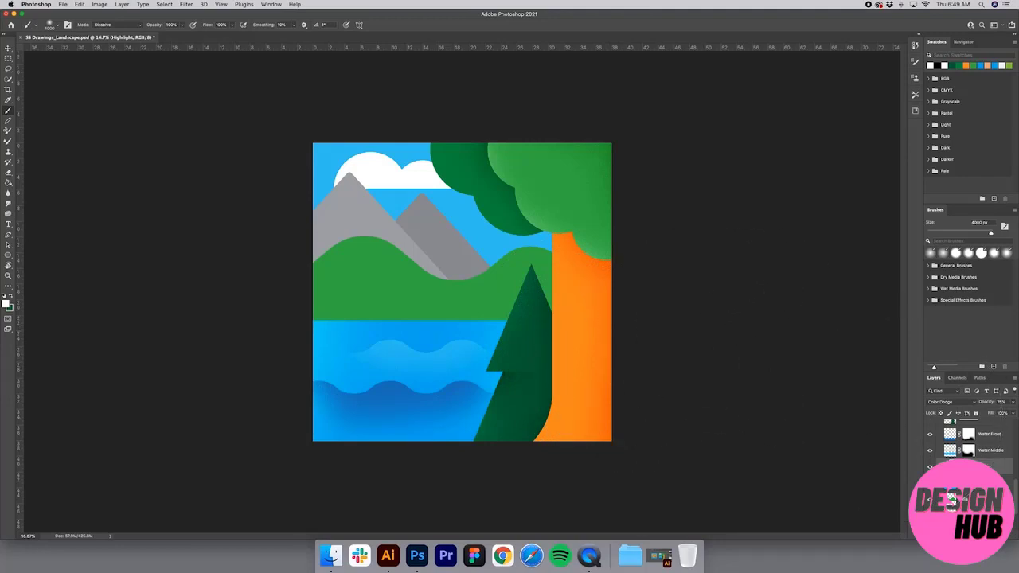
{"action": "left_click", "coordinate": [976, 503]}
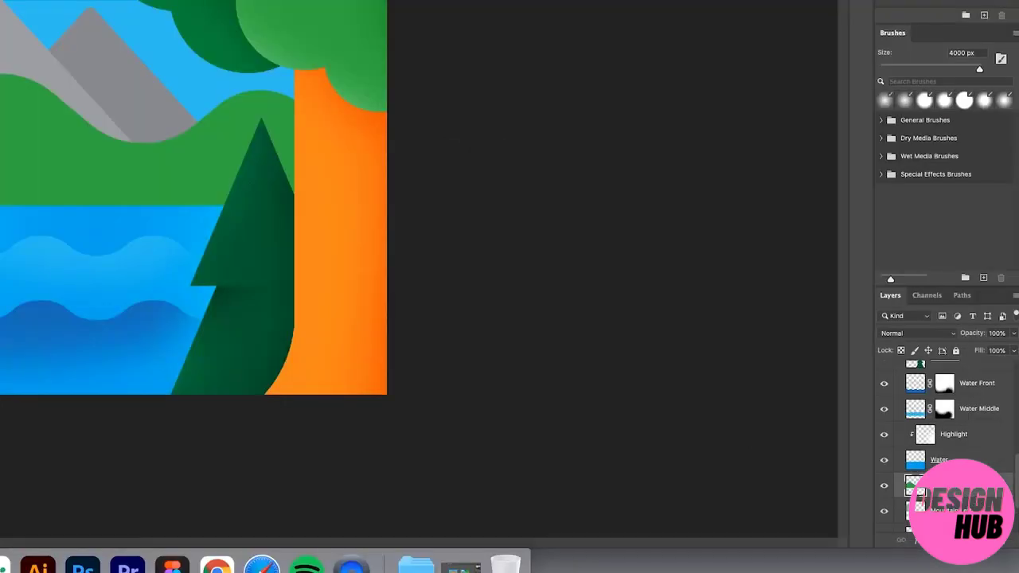
{"action": "key", "text": "super+shift+alt+n"}
{"action": "left_click", "coordinate": [912, 475], "text": "alt"}
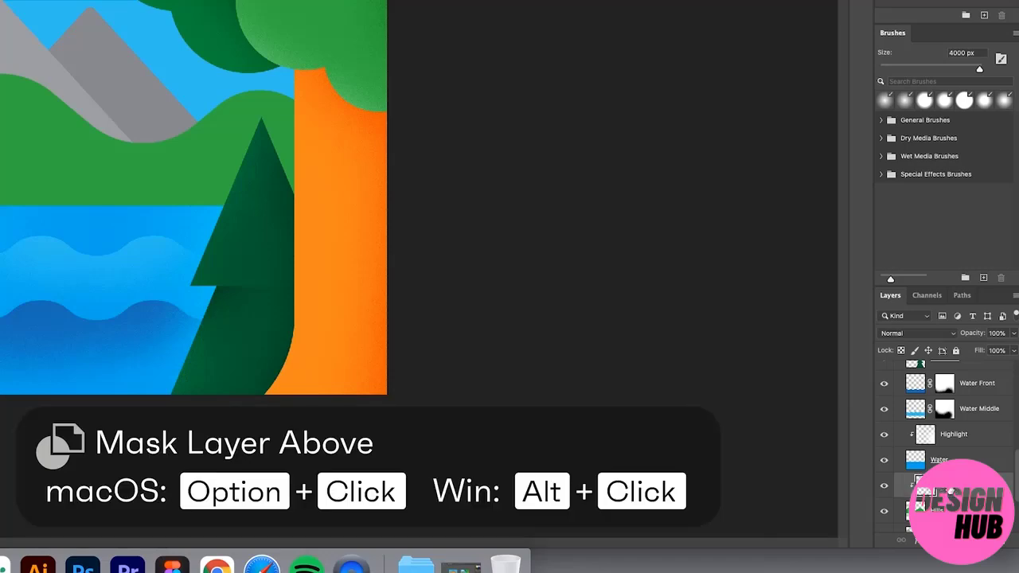
{"action": "left_click", "coordinate": [926, 335]}
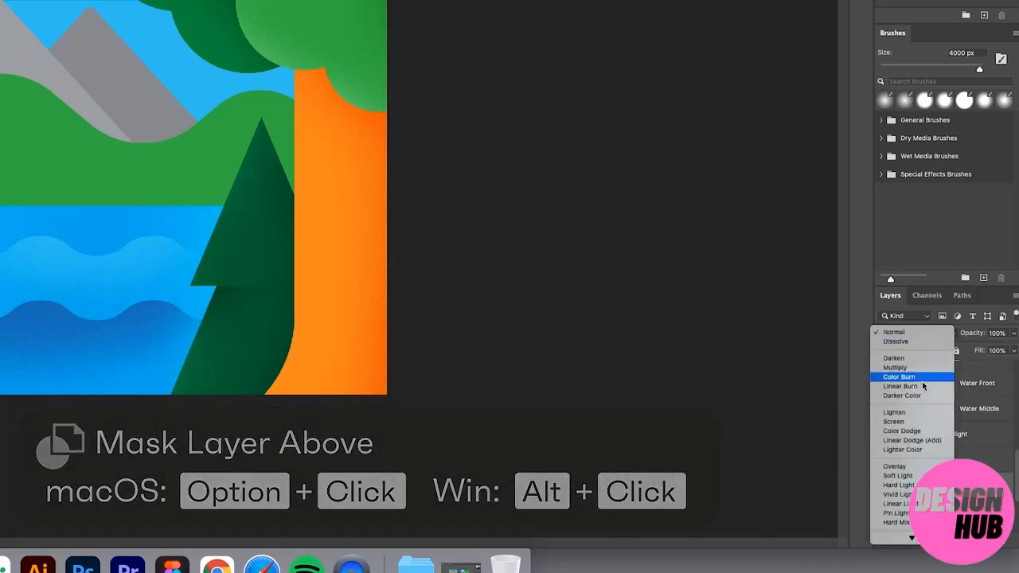
{"action": "left_click", "coordinate": [925, 367]}
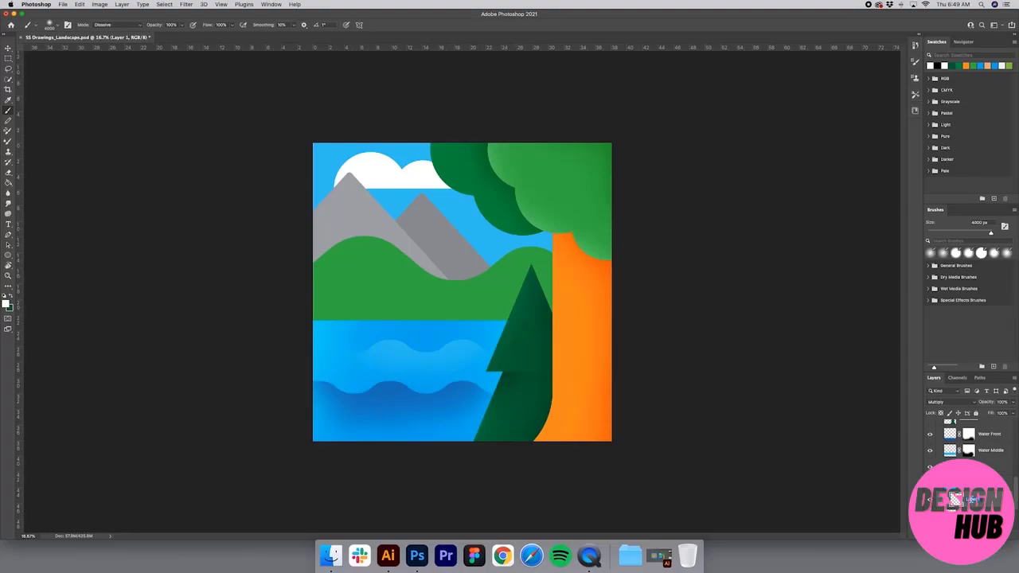
{"action": "left_click", "coordinate": [955, 497]}
Sample the hills' green, reduce the brush to 1900 px, and brush grainy shading along the hills' lower edge.
{"action": "key", "text": "i"}
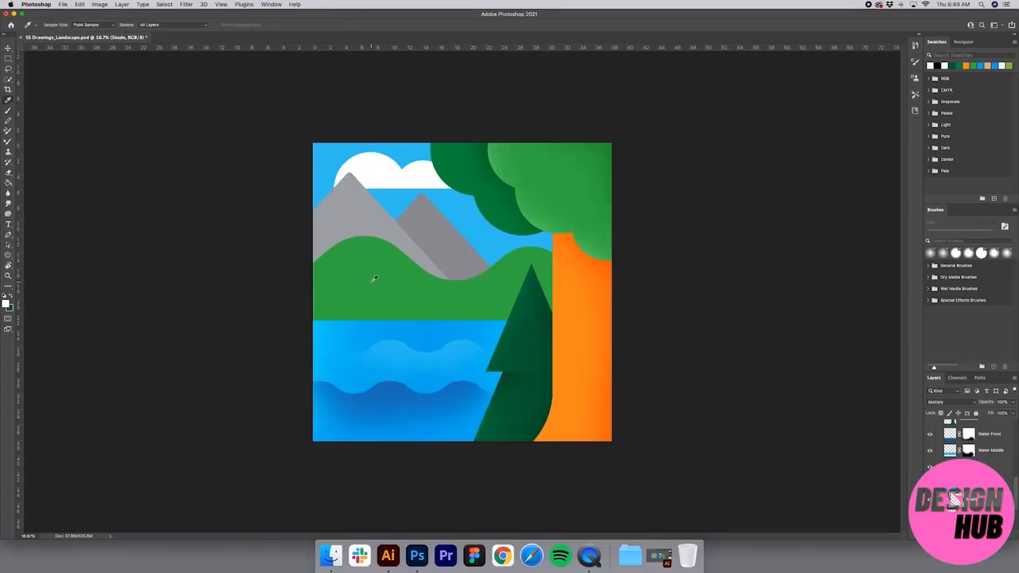
{"action": "left_click", "coordinate": [374, 278]}
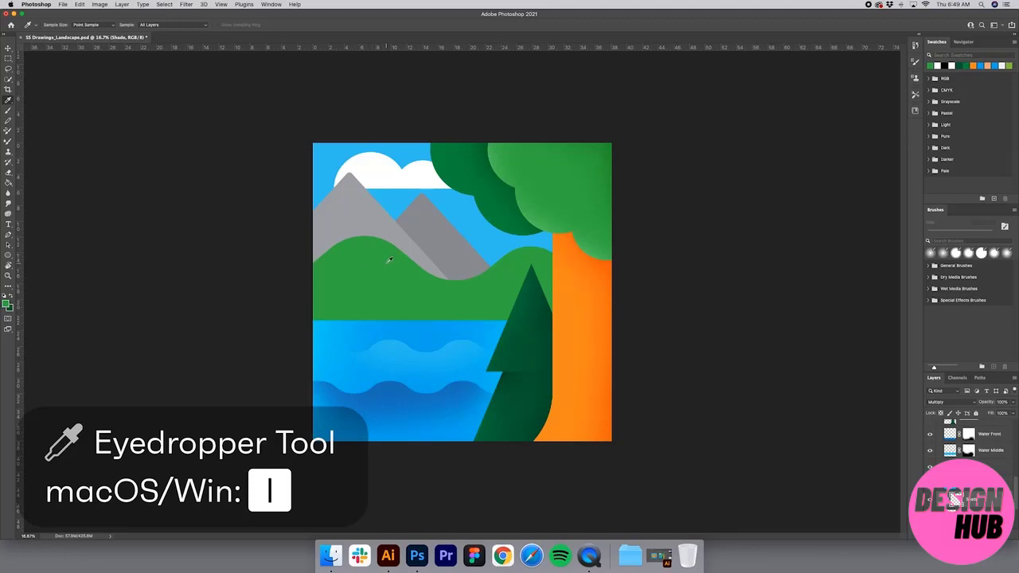
{"action": "key", "text": "b"}
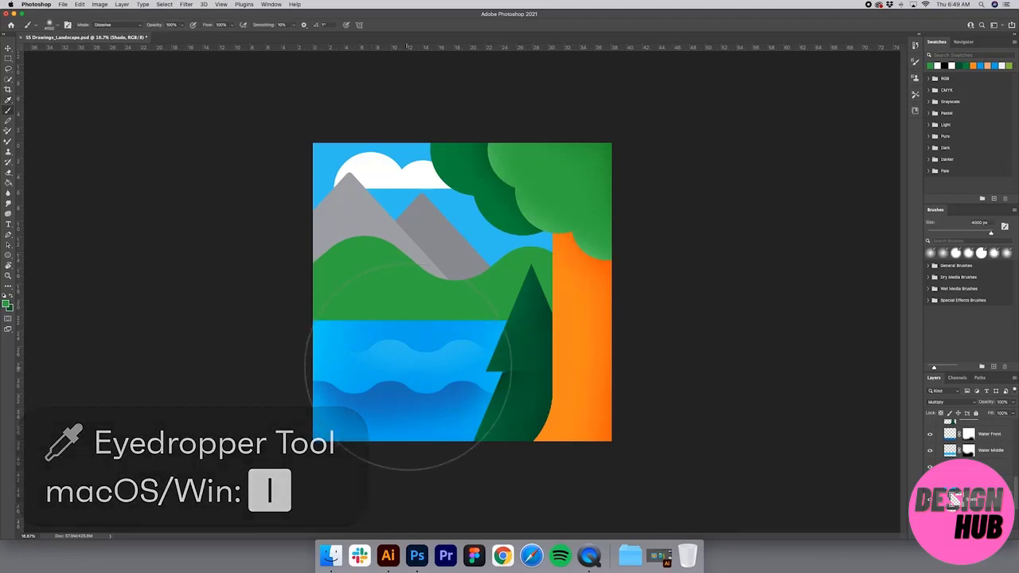
{"action": "key", "text": "["}
{"action": "key", "text": "["}
{"action": "key", "text": "["}
{"action": "key", "text": "["}
{"action": "key", "text": "["}
{"action": "key", "text": "["}
{"action": "key", "text": "["}
{"action": "key", "text": "["}
{"action": "key", "text": "["}
{"action": "key", "text": "["}
{"action": "key", "text": "["}
{"action": "key", "text": "["}
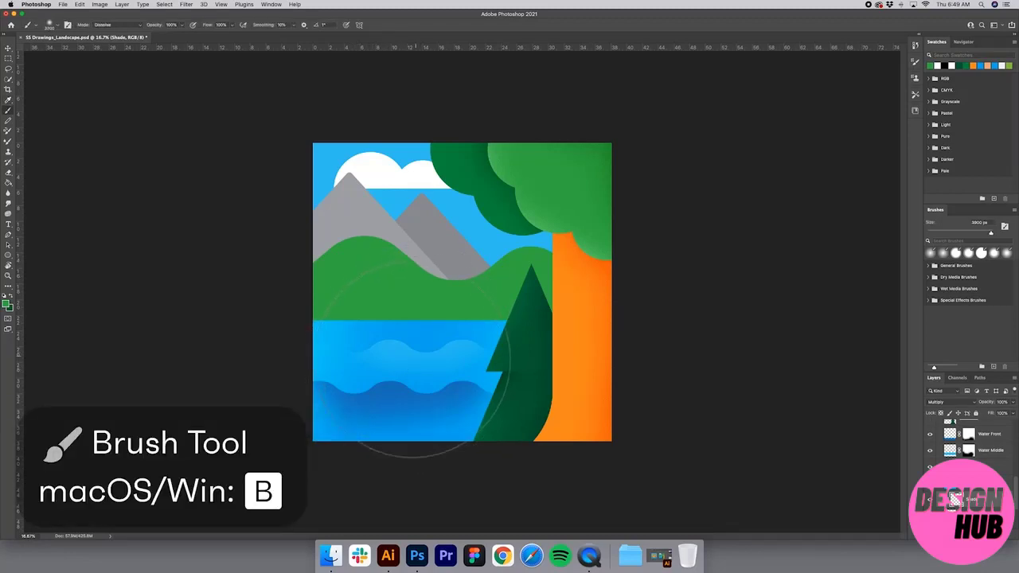
{"action": "key", "text": "bracketleft"}
{"action": "key", "text": "bracketleft"}
{"action": "key", "text": "bracketleft"}
{"action": "key", "text": "bracketleft"}
{"action": "key", "text": "bracketleft"}
{"action": "key", "text": "bracketleft"}
{"action": "key", "text": "bracketleft"}
{"action": "key", "text": "bracketleft"}
{"action": "key", "text": "bracketleft"}
{"action": "key", "text": "bracketleft"}
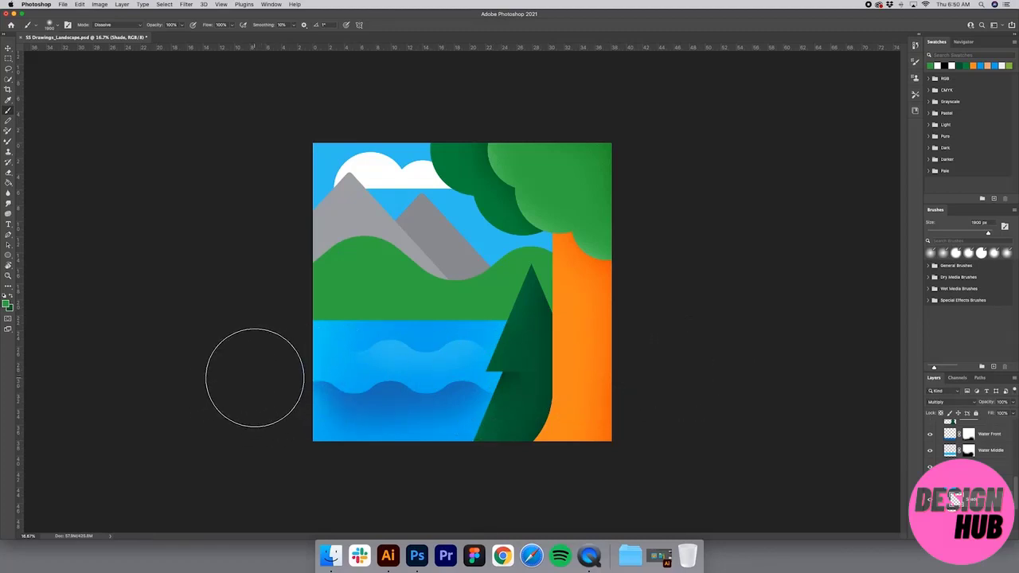
{"action": "mouse_move", "coordinate": [254, 378]}
{"action": "left_mouse_down"}
{"action": "mouse_move", "coordinate": [618, 368]}
{"action": "mouse_move", "coordinate": [727, 353]}
{"action": "left_mouse_up"}
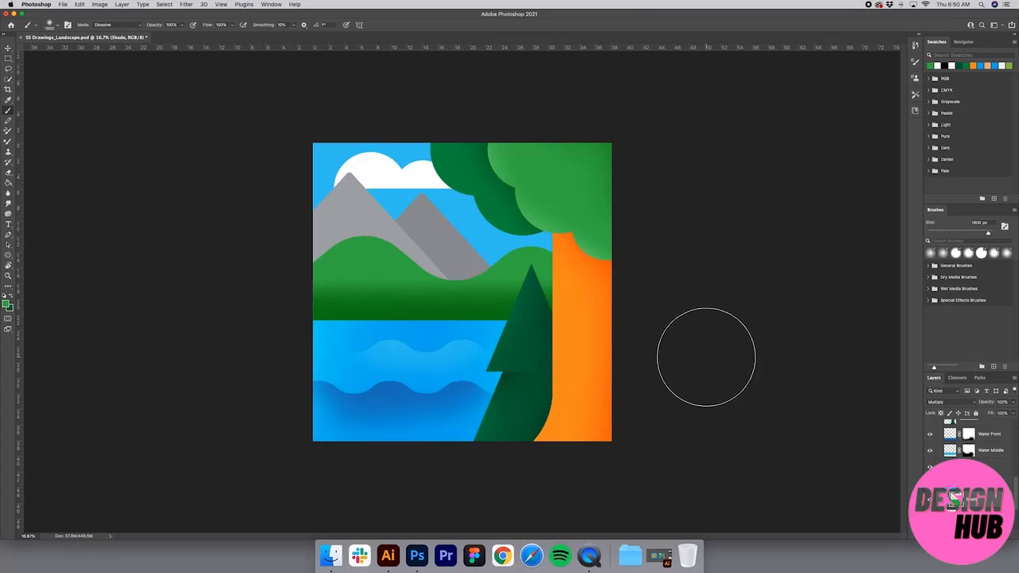
Move the hills' shading slightly down toward the waterline and set the Shade layer's opacity to 83%.
{"action": "key", "text": "v"}
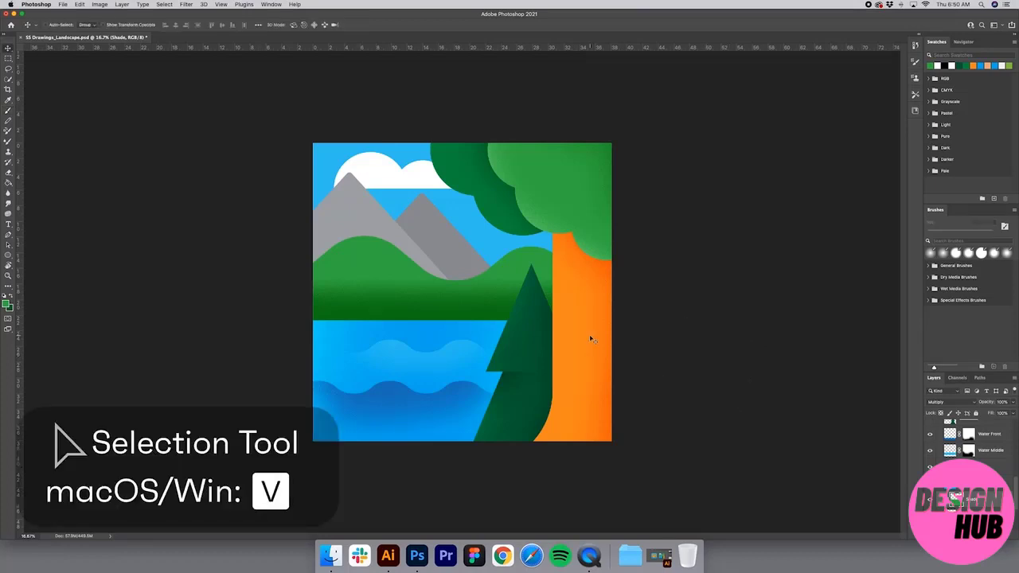
{"action": "mouse_move", "coordinate": [466, 303]}
{"action": "left_mouse_down"}
{"action": "mouse_move", "coordinate": [442, 313]}
{"action": "mouse_move", "coordinate": [460, 319]}
{"action": "left_mouse_up"}
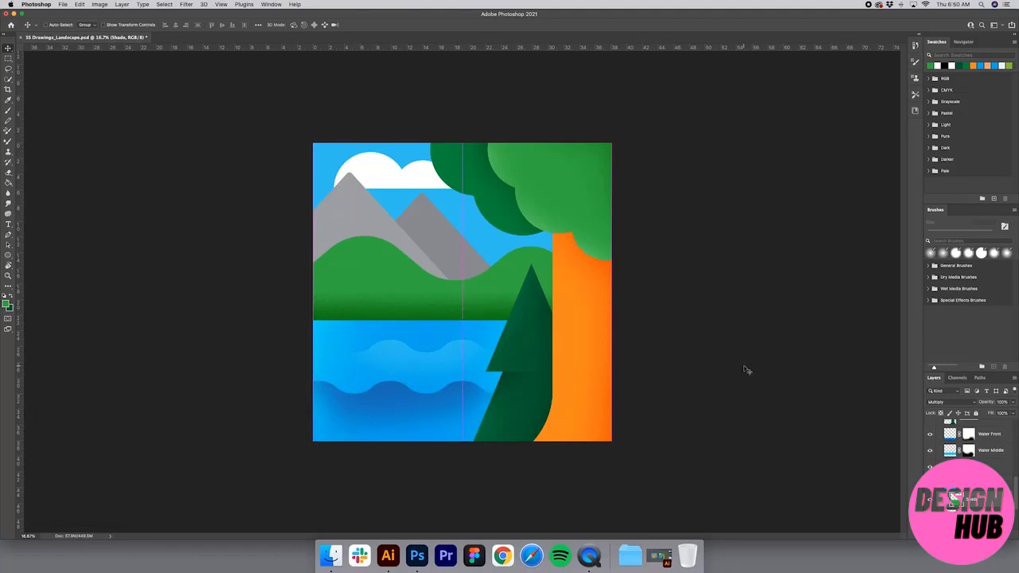
{"action": "left_click_drag", "start_coordinate": [999, 411], "coordinate": [1009, 413]}
{"action": "left_click_drag", "start_coordinate": [513, 314], "coordinate": [513, 321]}
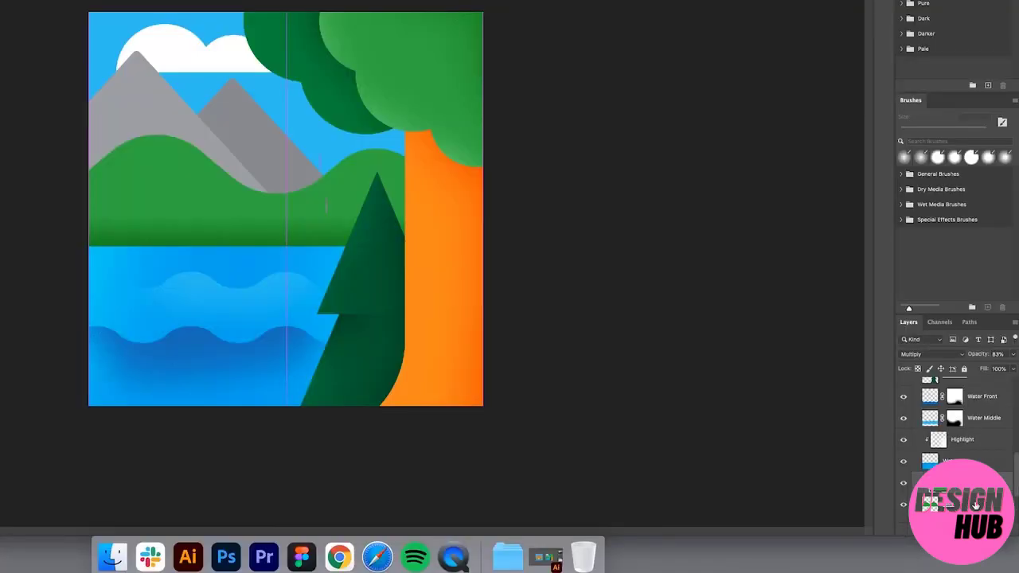
Add a clipped layer named "Highlights" above the Hills layer.
{"action": "left_click", "coordinate": [983, 516]}
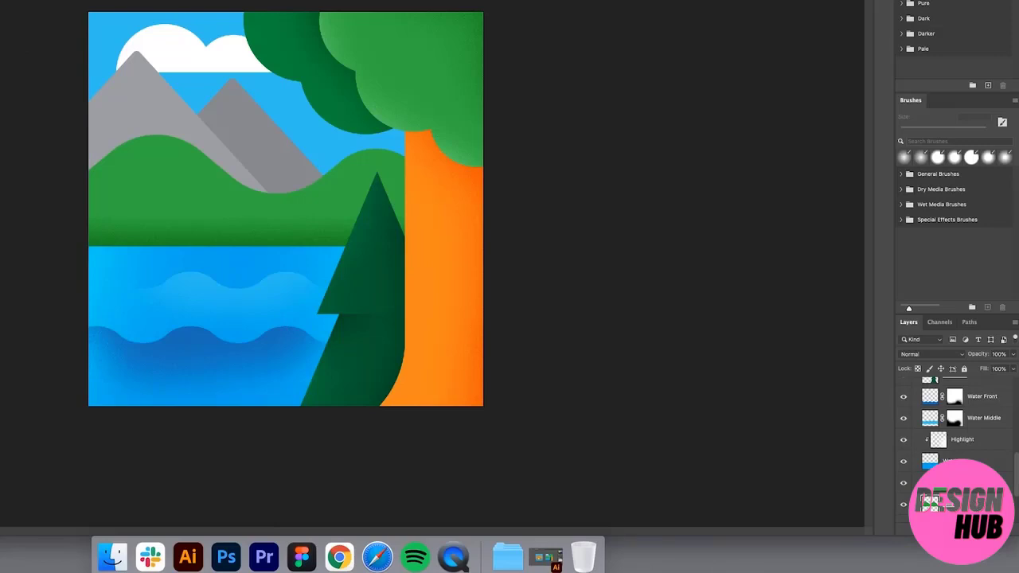
{"action": "key", "text": "super+shift+alt+n"}
{"action": "double_click", "coordinate": [958, 504]}
{"action": "type", "text": "Highlights"}
{"action": "key", "text": "Return"}
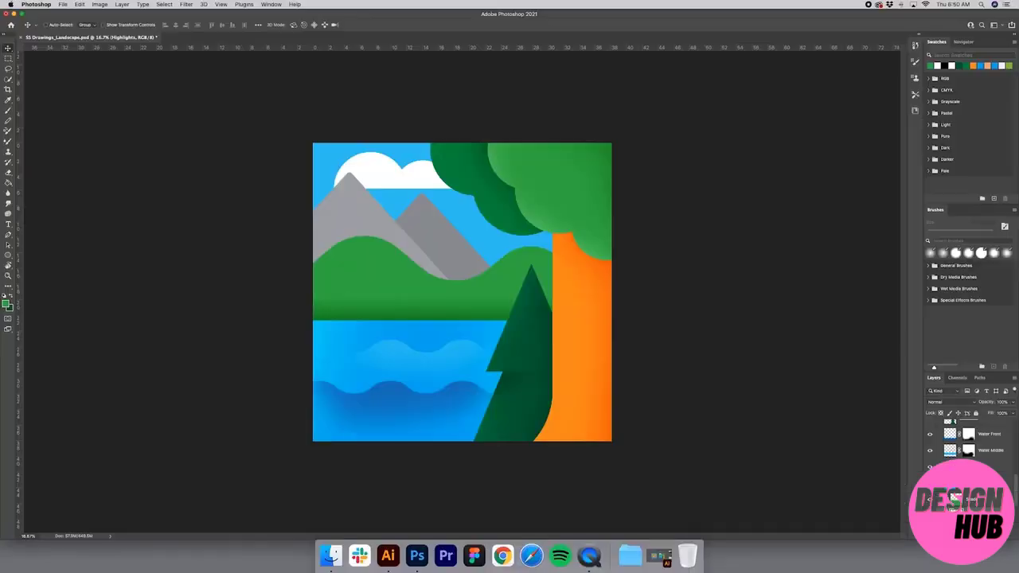
Sample the cloud's white, brush grainy highlights along the hilltops, and set the Highlights layer to Overlay.
{"action": "key", "text": "i"}
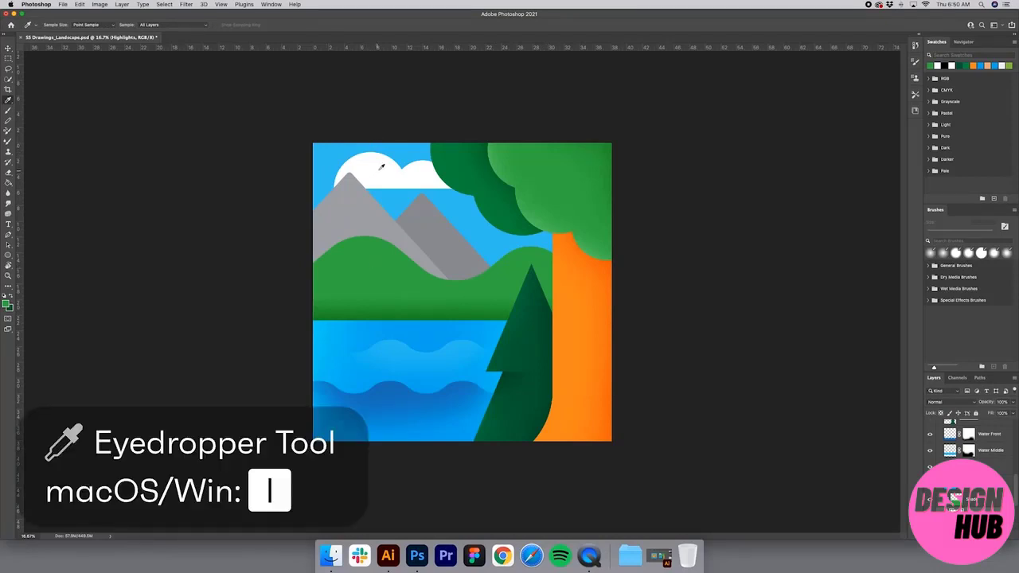
{"action": "left_click", "coordinate": [311, 140]}
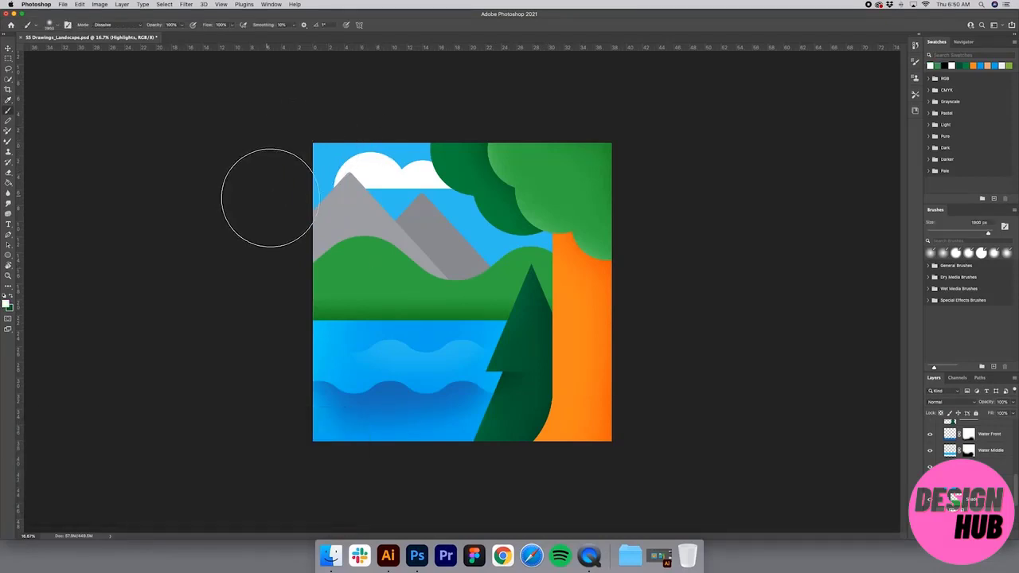
{"action": "key", "text": "b"}
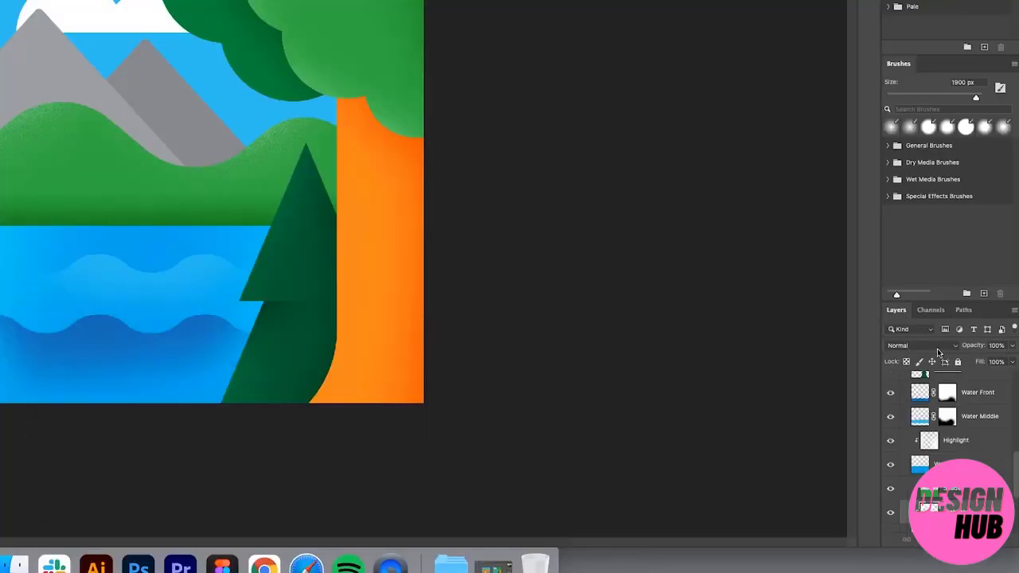
{"action": "left_click", "coordinate": [956, 402]}
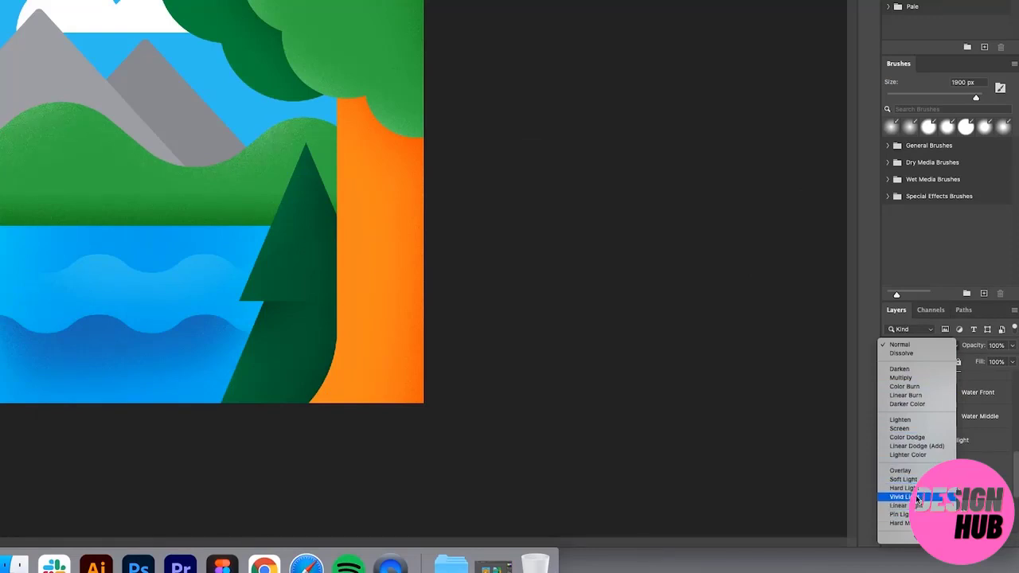
{"action": "left_click", "coordinate": [913, 472]}
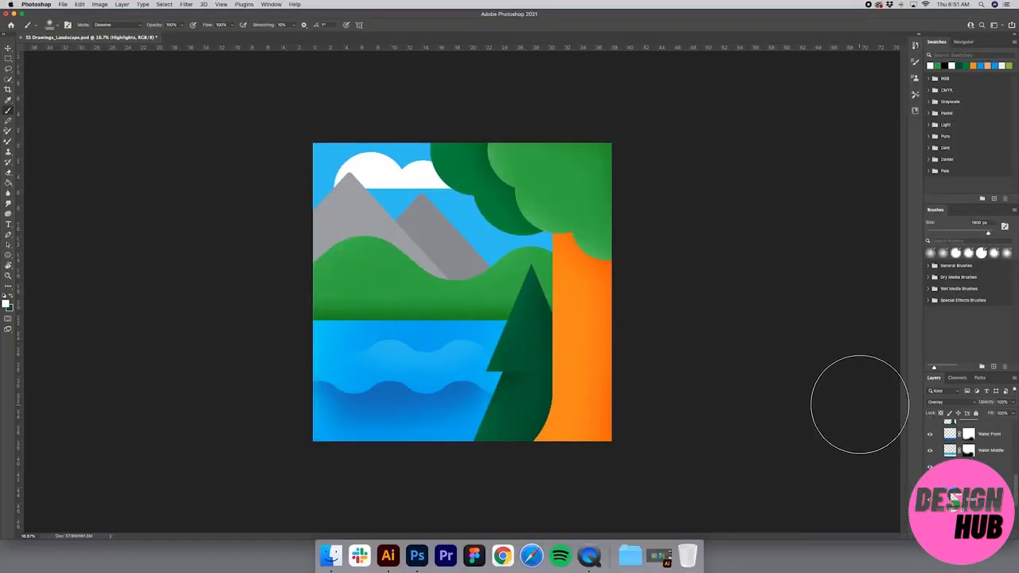
Add a clipped layer named "Shade" above the Mountain Left layer and set it to Multiply.
{"action": "scroll", "coordinate": [976, 489], "scroll_direction": "down", "scroll_amount": 3}
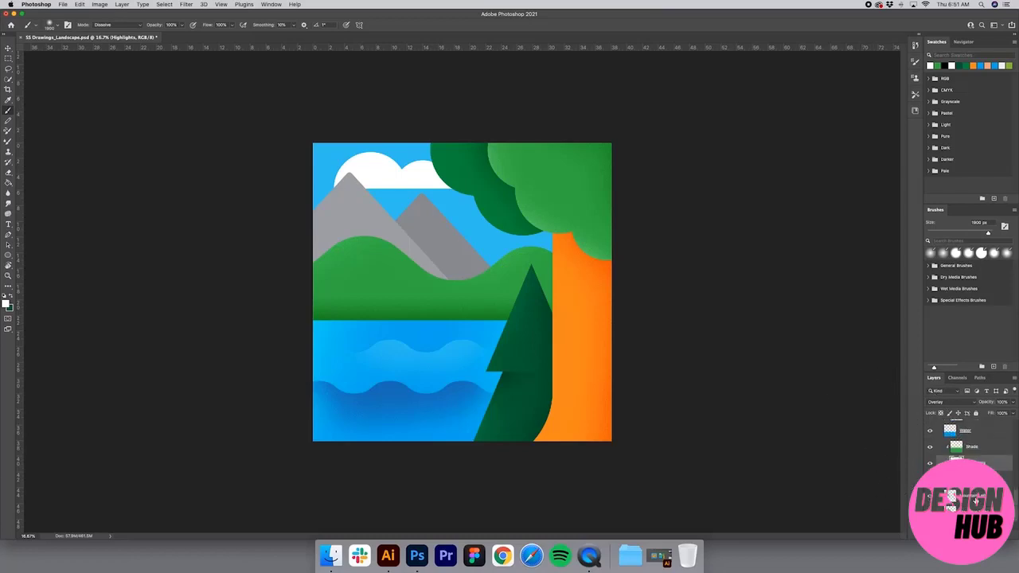
{"action": "left_click", "coordinate": [975, 497]}
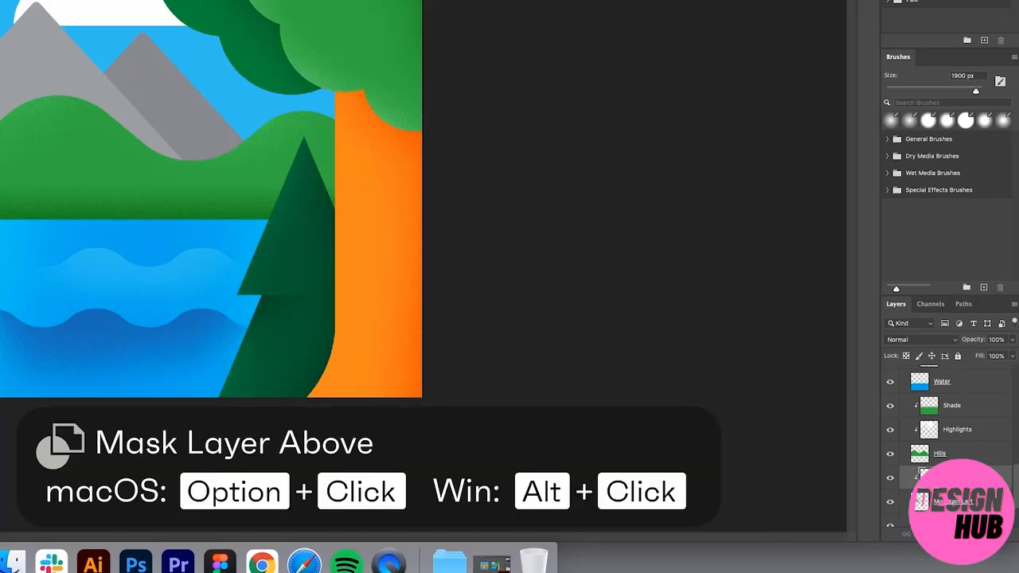
{"action": "left_click", "coordinate": [925, 341]}
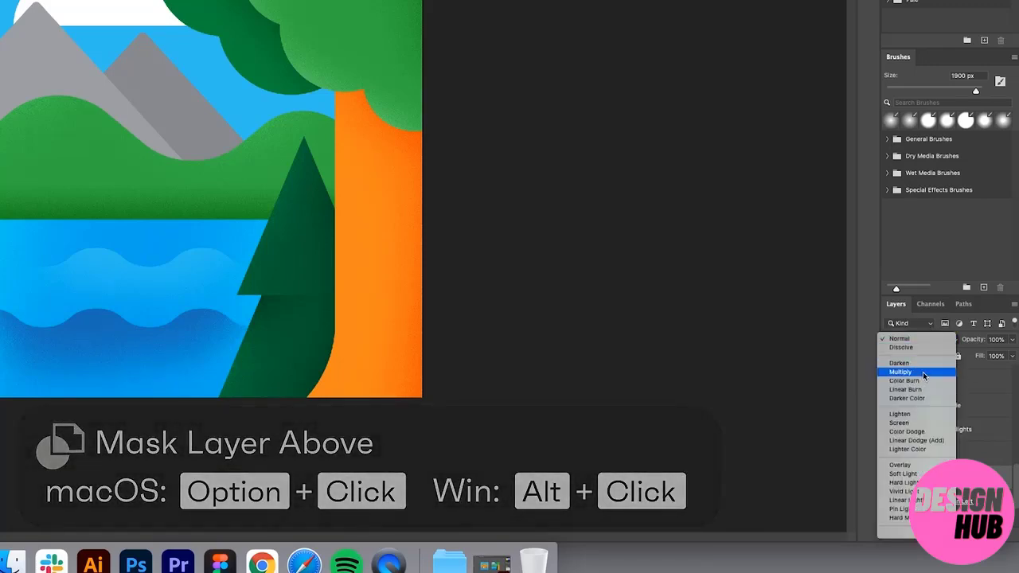
{"action": "left_click", "coordinate": [907, 371]}
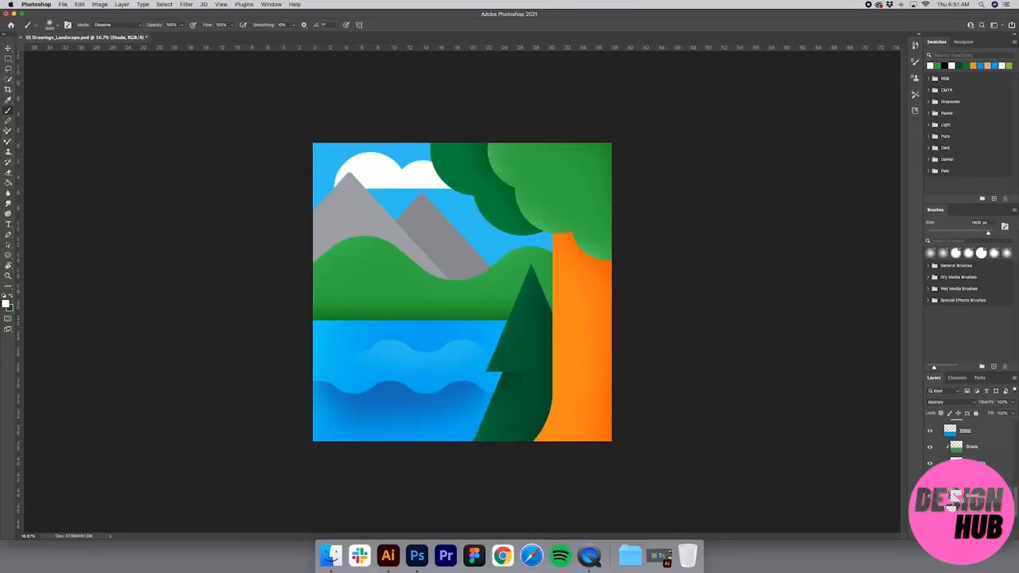
Sample the left mountain's gray and brush grainy shading over its lower part.
{"action": "key", "text": "i"}
{"action": "left_click", "coordinate": [355, 208]}
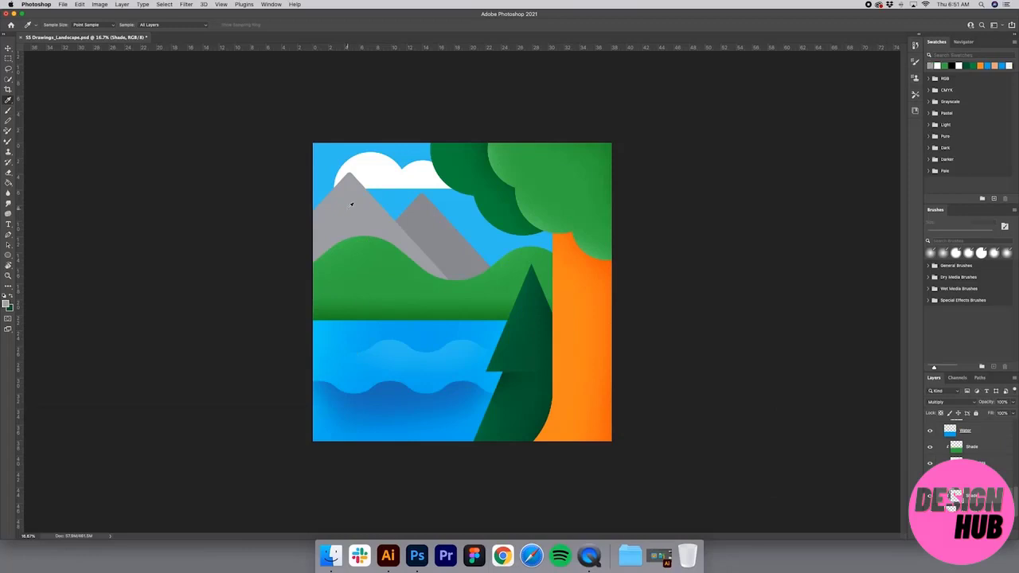
{"action": "key", "text": "b"}
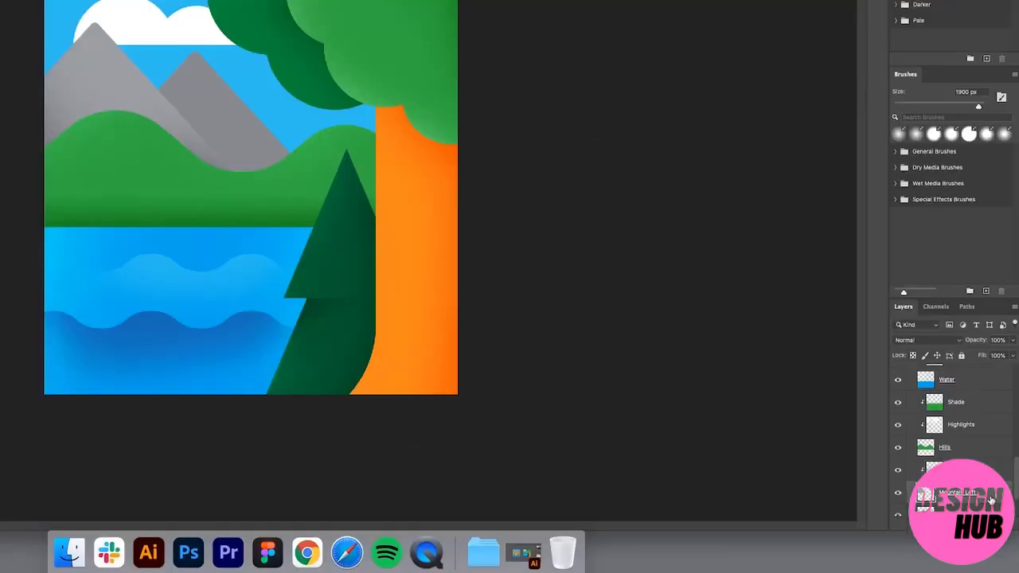
Add a clipped layer named "Highlights" above the Mountain Left layer.
{"action": "left_click", "coordinate": [985, 522]}
{"action": "type", "text": "Highlights"}
{"action": "key", "text": "Return"}
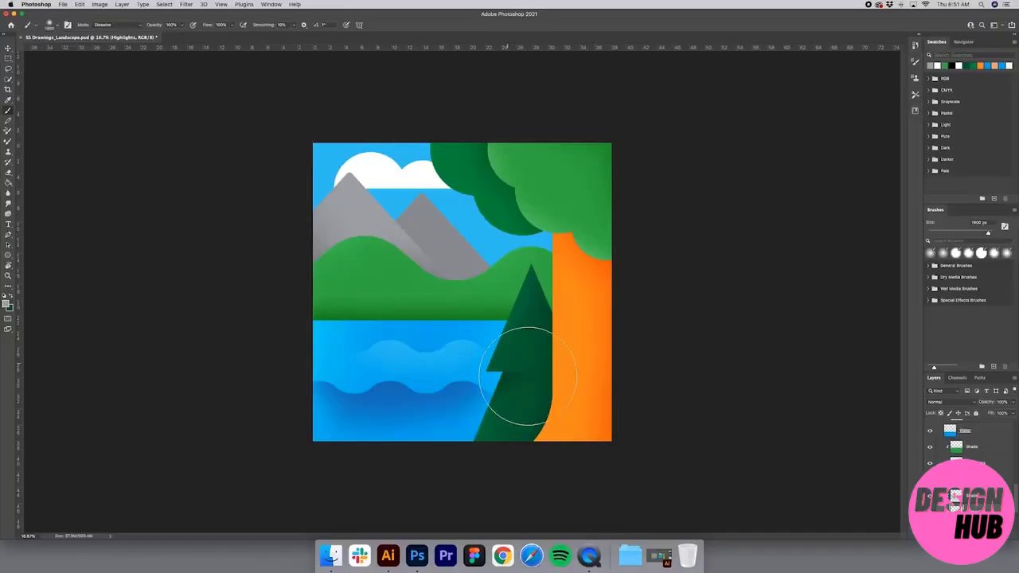
Sample the cloud's white and brush a grainy highlight onto the left mountain's upper slope.
{"action": "key", "text": "i"}
{"action": "left_click", "coordinate": [381, 158]}
{"action": "key", "text": "b"}
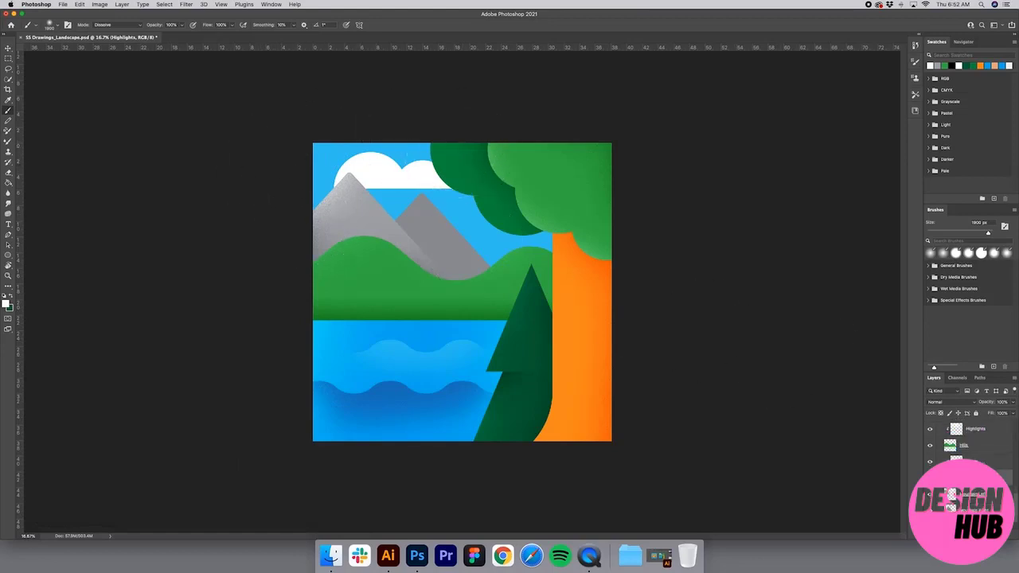
Add a clipped layer named "Shade" above the Mountain Right layer and set it to Multiply.
{"action": "scroll", "coordinate": [967, 446], "scroll_direction": "down", "scroll_amount": 2}
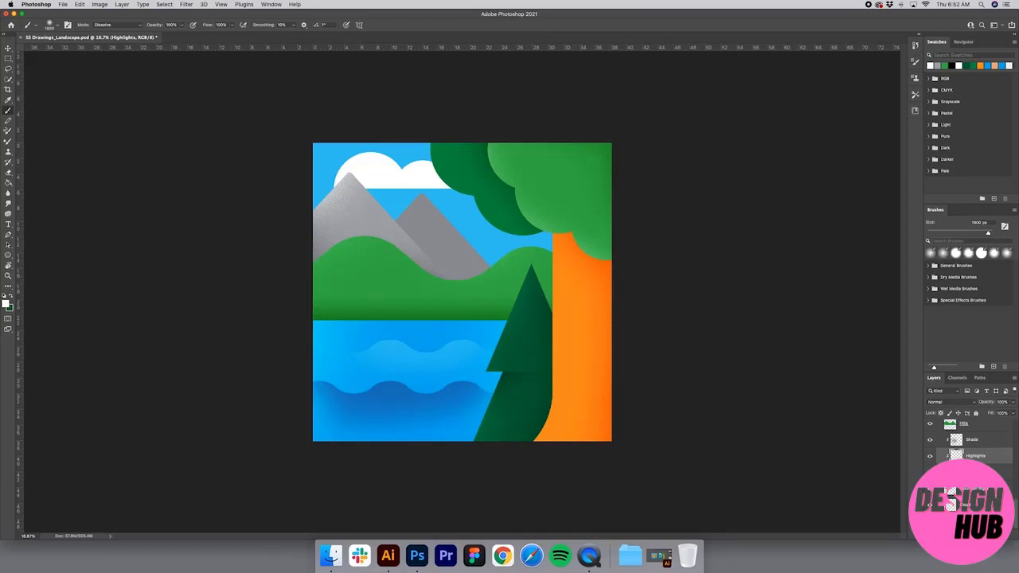
{"action": "left_click", "coordinate": [978, 490]}
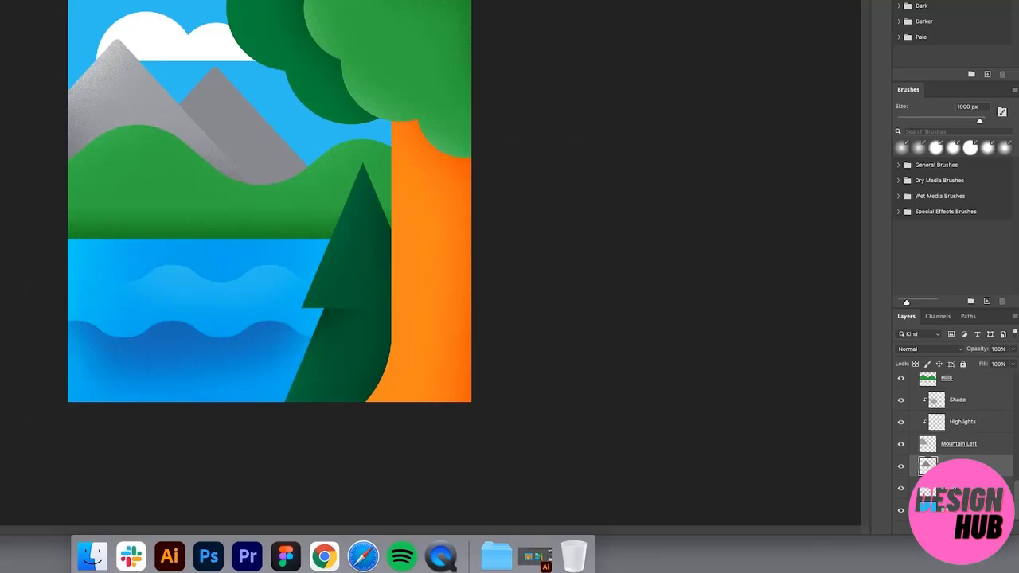
{"action": "key", "text": "alt+shift+super+n"}
{"action": "left_click", "coordinate": [961, 477], "text": "alt"}
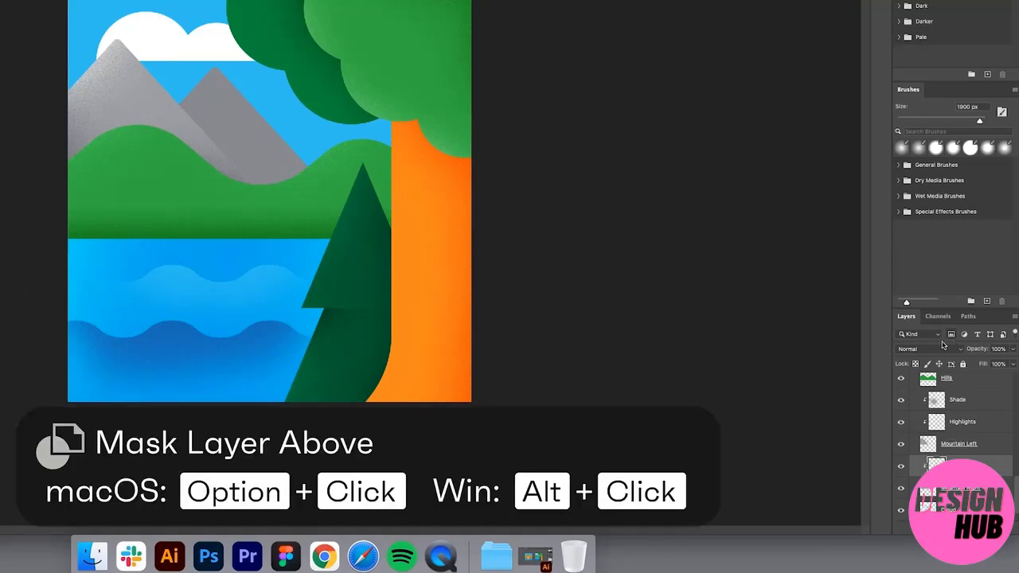
{"action": "left_click", "coordinate": [942, 351]}
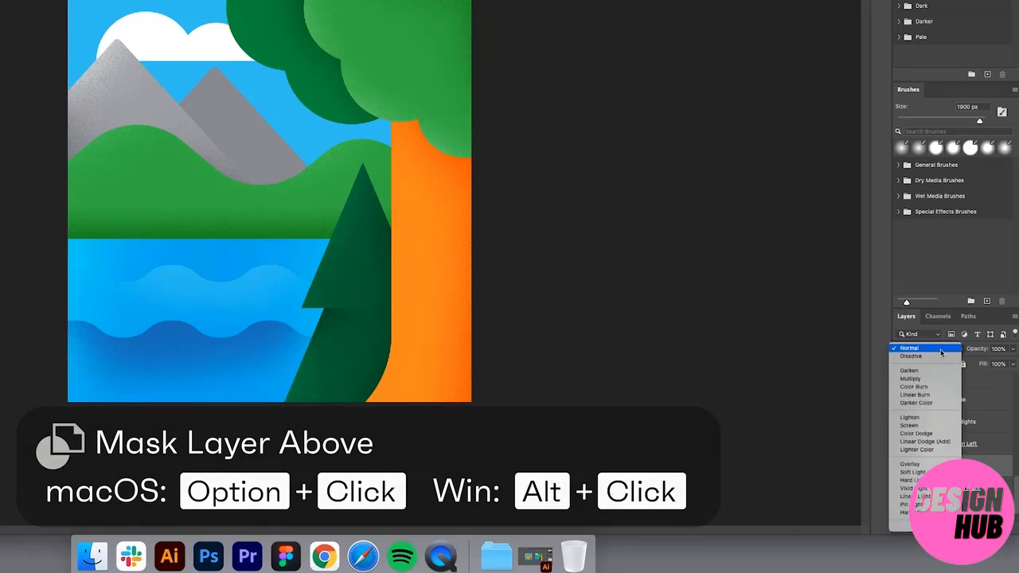
{"action": "left_click", "coordinate": [911, 378]}
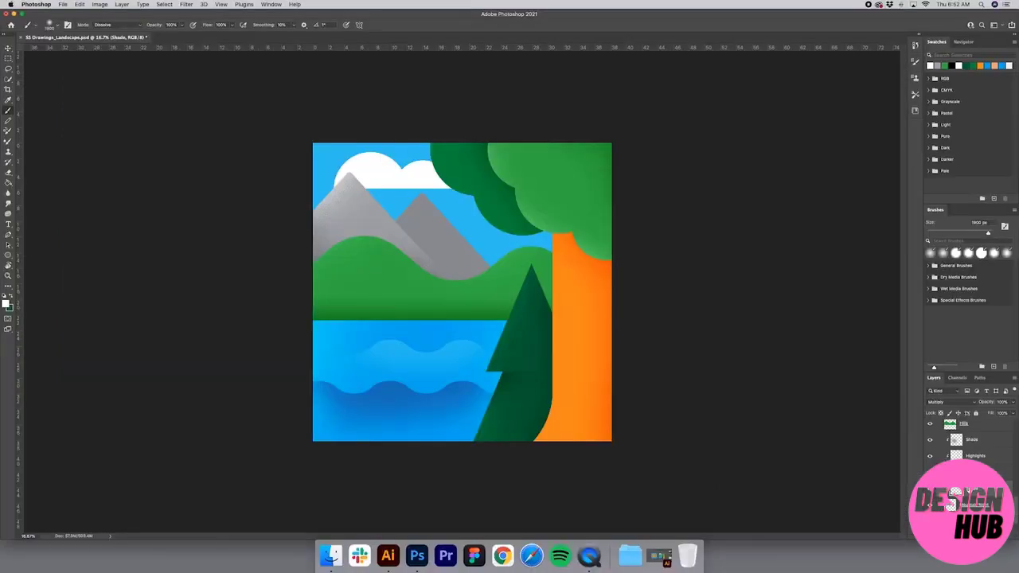
Sample the right mountain's gray and brush grainy shading over its lower part beside the left mountain.
{"action": "key", "text": "i"}
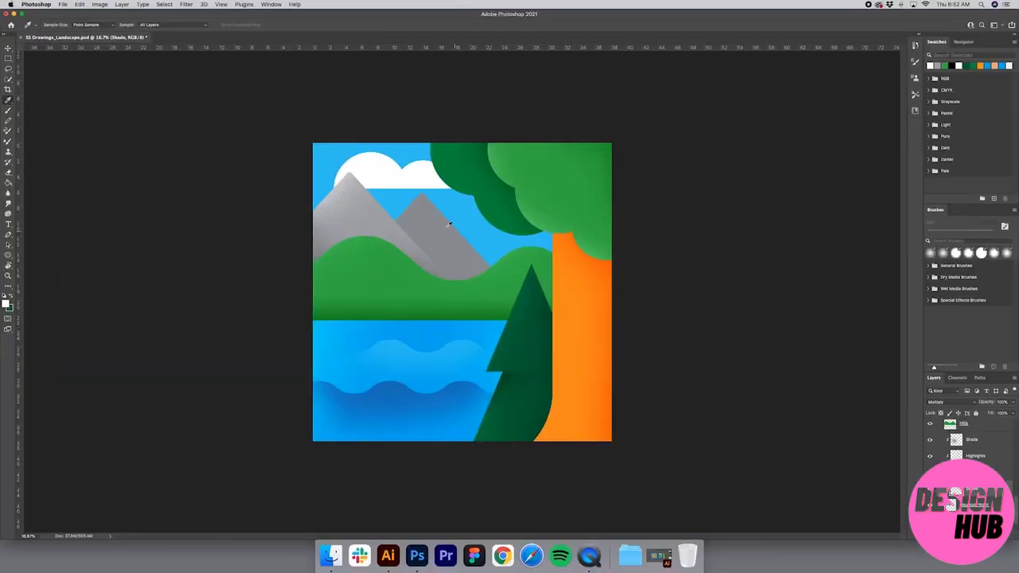
{"action": "left_click", "coordinate": [433, 213]}
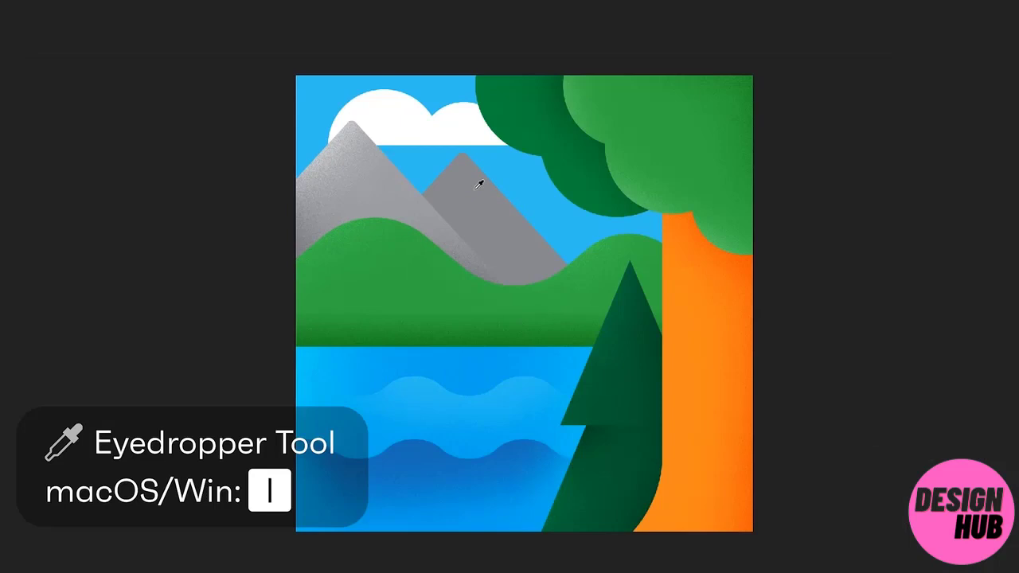
{"action": "left_click", "coordinate": [431, 230]}
{"action": "left_click", "coordinate": [434, 311]}
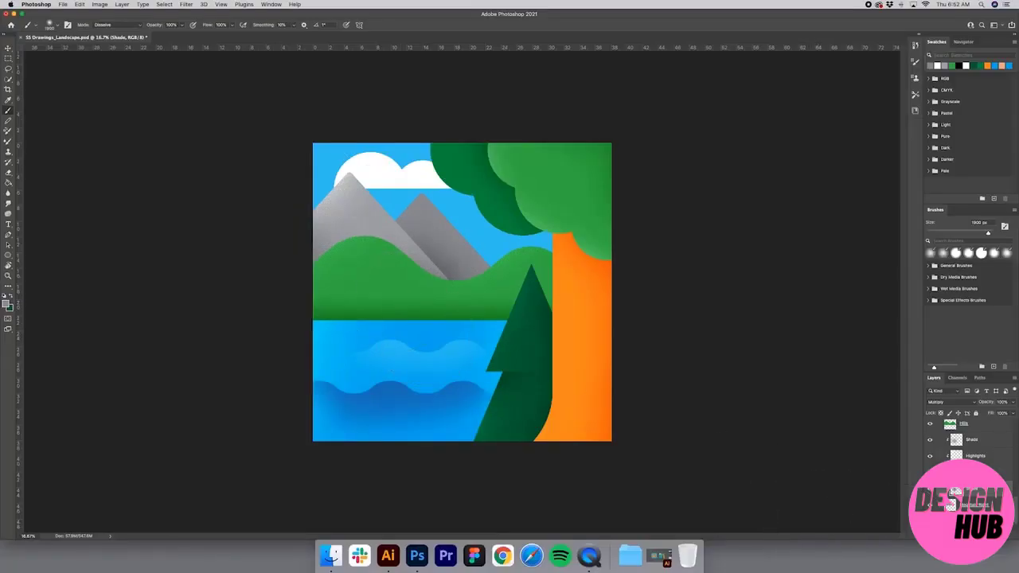
Add a clipped layer named "Highlight" above the Mountain Right layer and sample the cloud's white as the brush colour.
{"action": "left_click", "coordinate": [993, 534]}
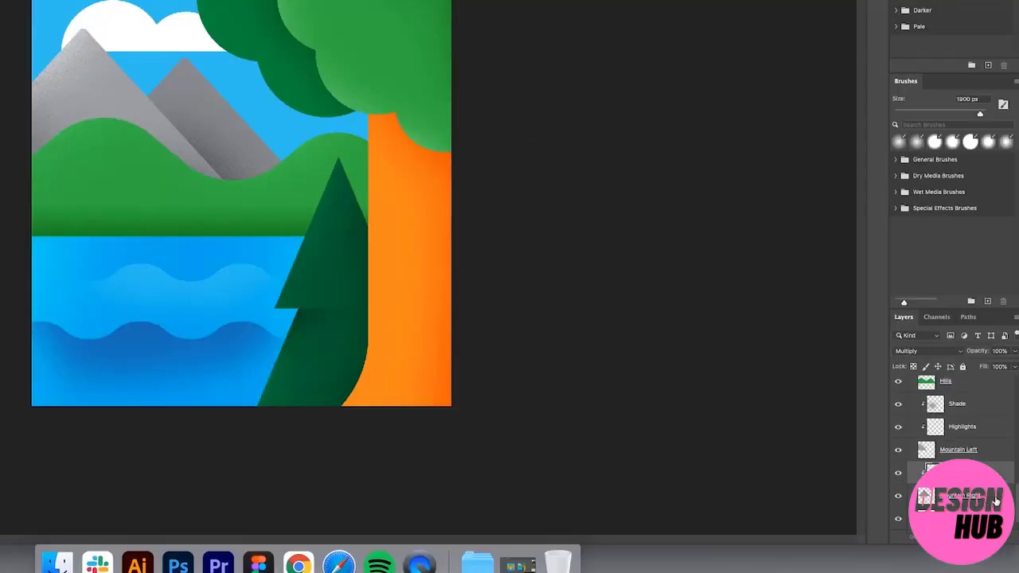
{"action": "left_click", "coordinate": [995, 500]}
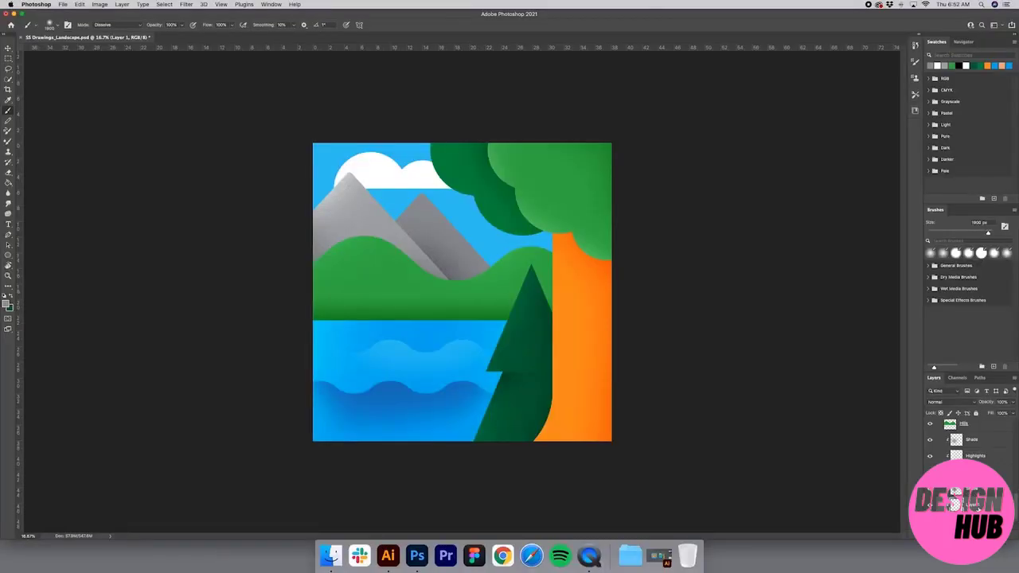
{"action": "key", "text": "i"}
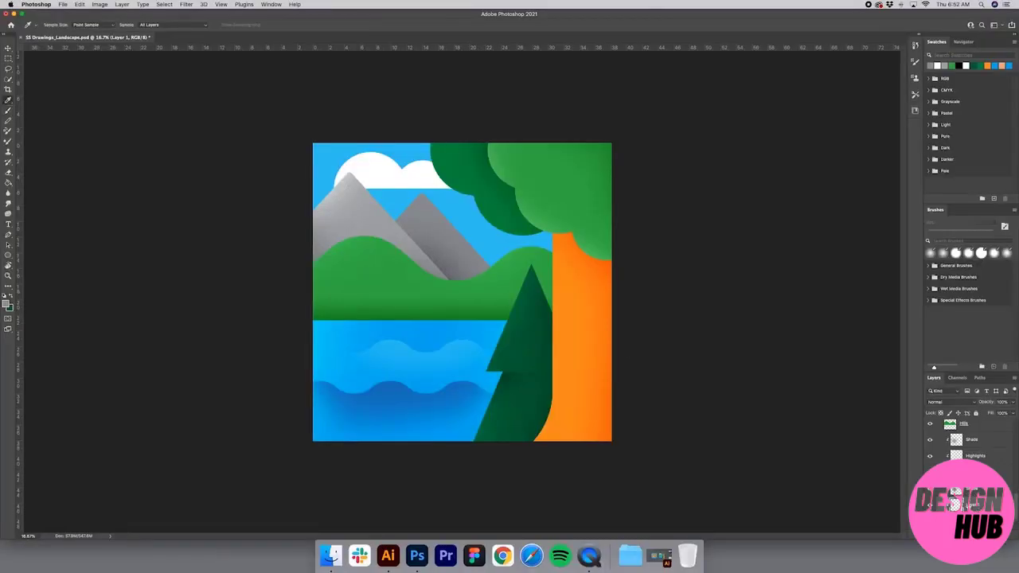
{"action": "left_click", "coordinate": [363, 163]}
{"action": "left_click", "coordinate": [972, 505]}
Brush a grainy highlight near the right mountain's peak and set its Highlight layer to Soft Light.
{"action": "key", "text": "b"}
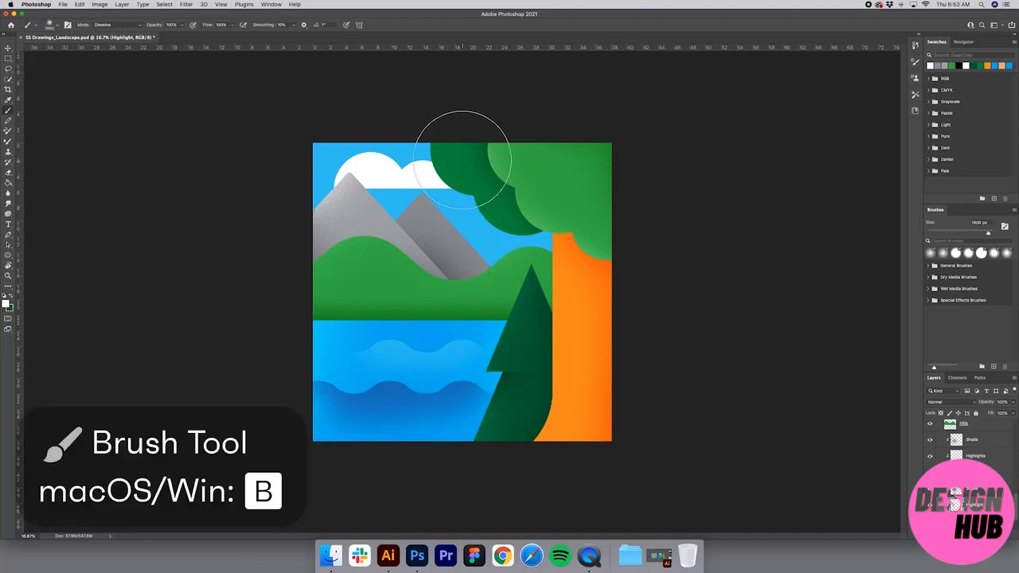
{"action": "left_click_drag", "start_coordinate": [371, 176], "coordinate": [349, 187]}
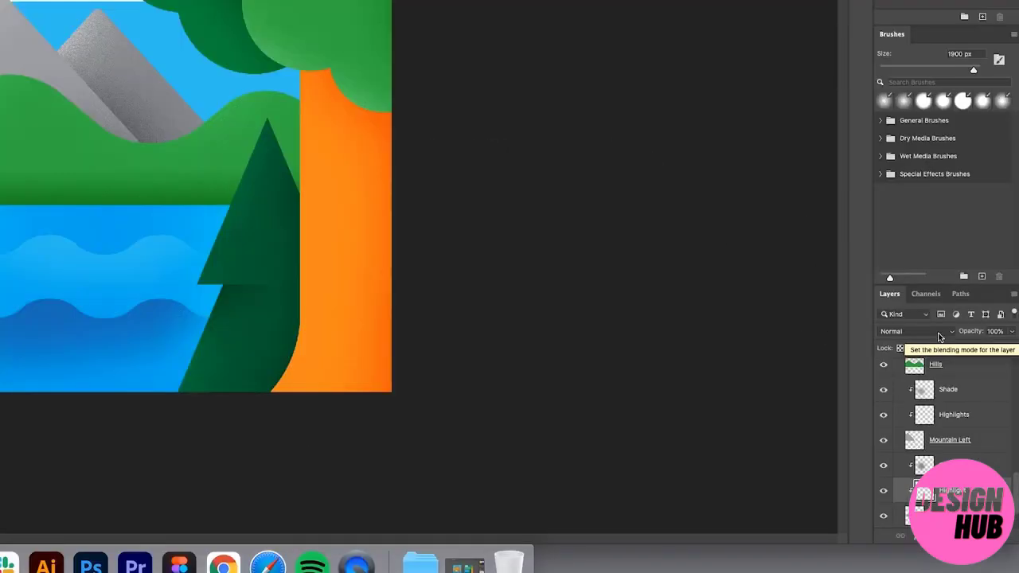
{"action": "left_click", "coordinate": [966, 405]}
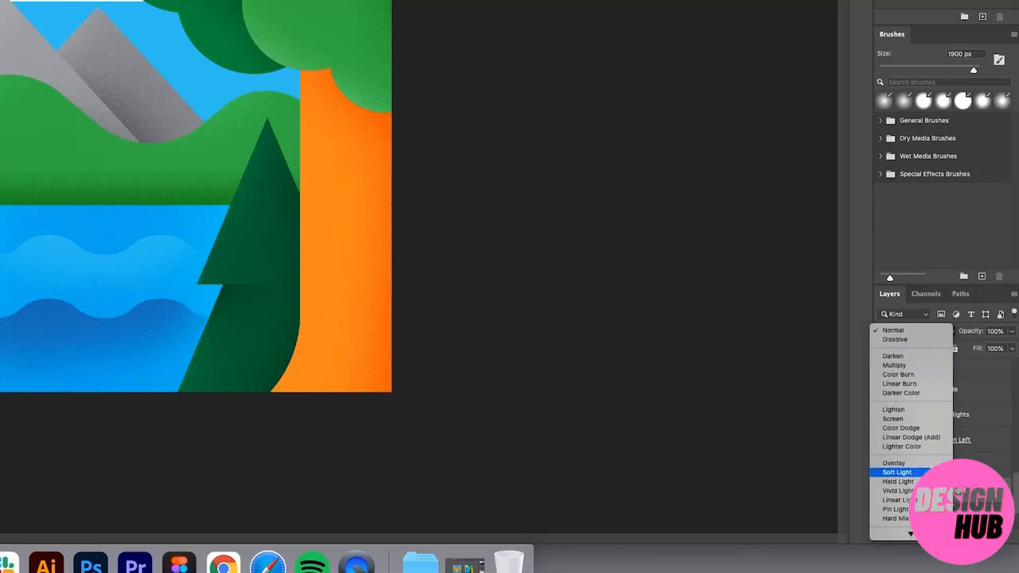
{"action": "left_click", "coordinate": [897, 472]}
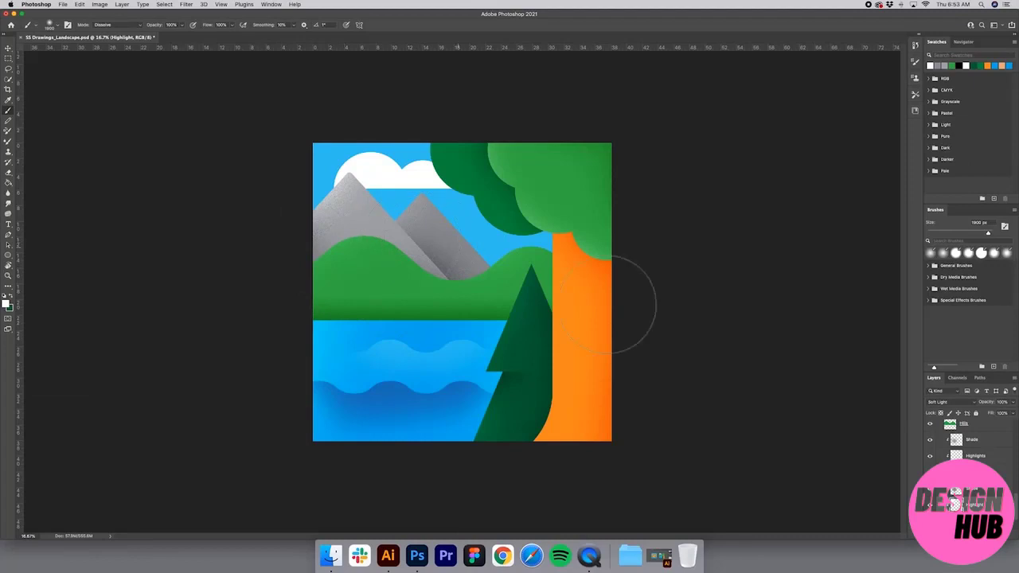
Add a mask to the Cloud layer, enlarge the brush to 2700 px, and fade the cloud's lower right part with black.
{"action": "scroll", "coordinate": [967, 464], "scroll_direction": "down", "scroll_amount": 2}
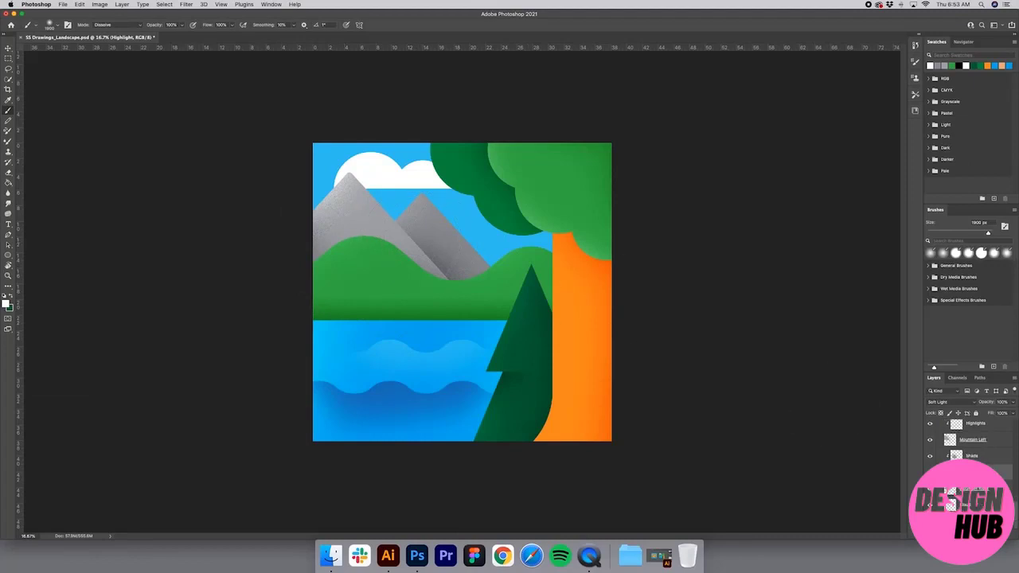
{"action": "left_click", "coordinate": [967, 504]}
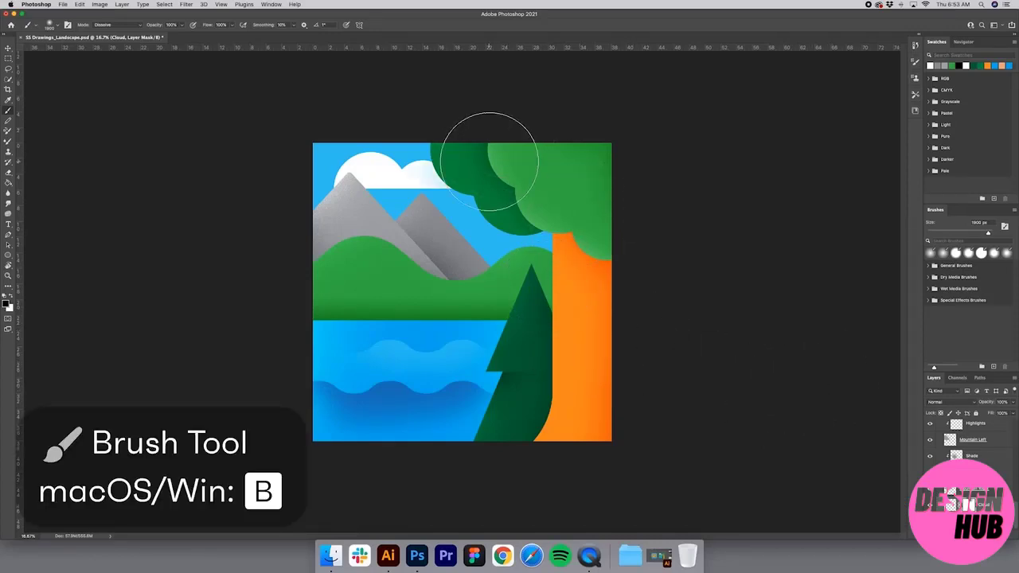
{"action": "key", "text": "]"}
{"action": "key", "text": "]"}
{"action": "key", "text": "]"}
{"action": "key", "text": "]"}
{"action": "key", "text": "]"}
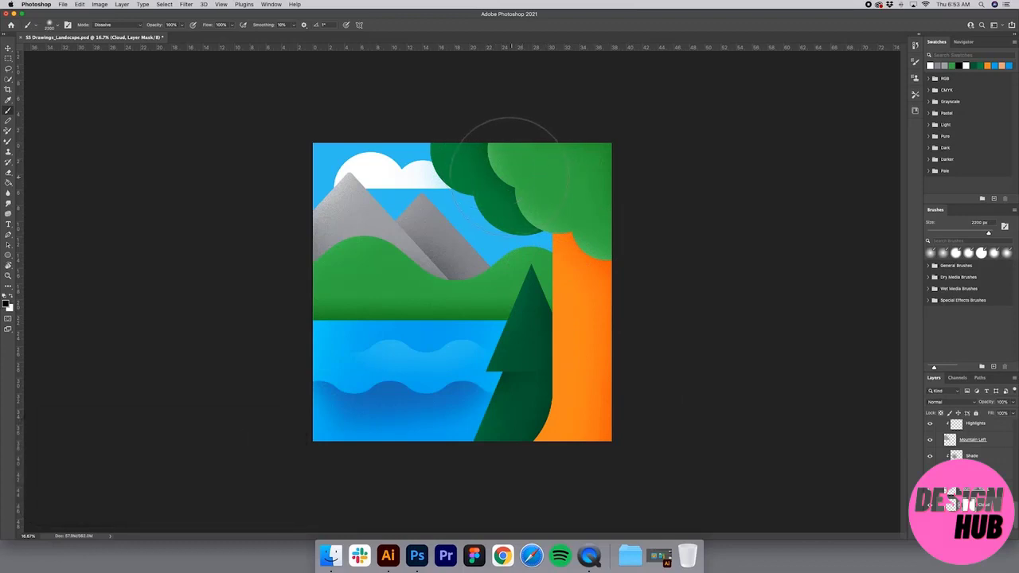
{"action": "key", "text": "]"}
{"action": "left_click", "coordinate": [489, 235]}
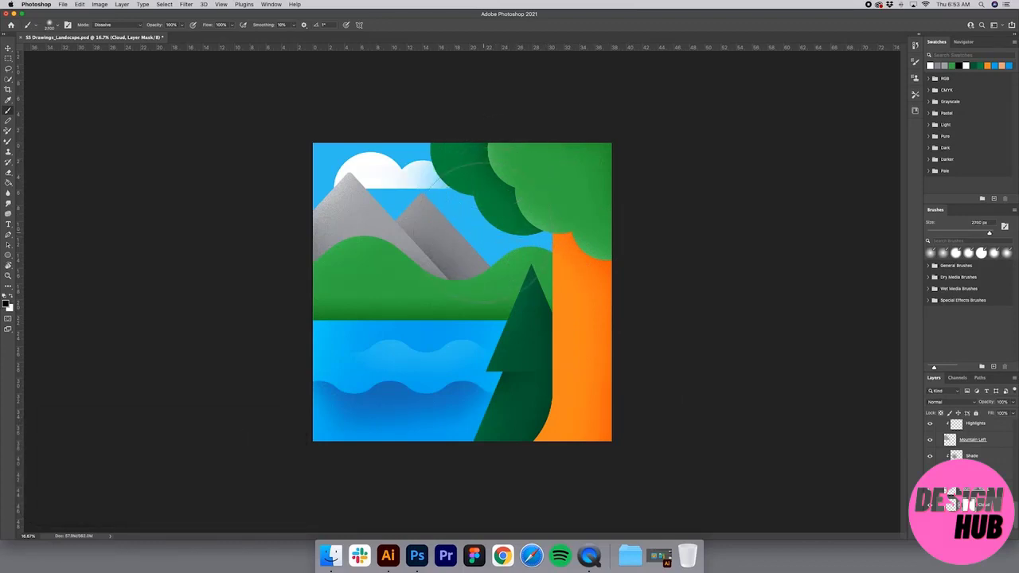
{"action": "left_click", "coordinate": [489, 235]}
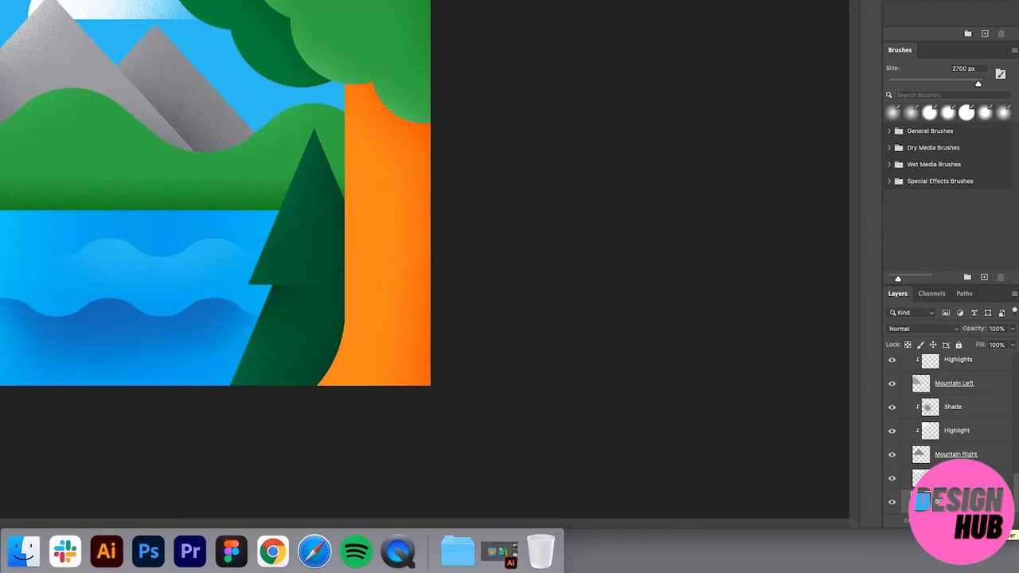
Add a layer named "Highlight" above the background and brush a grainy white highlight over the sky's right side with a 4600 px brush.
{"action": "scroll", "coordinate": [976, 500], "scroll_direction": "down", "scroll_amount": 1}
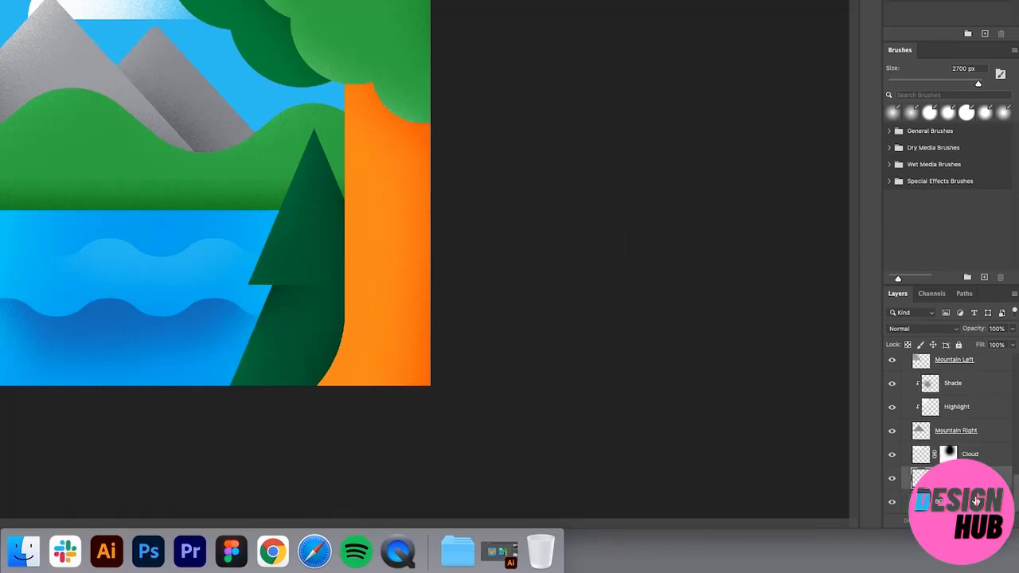
{"action": "left_click", "coordinate": [972, 487]}
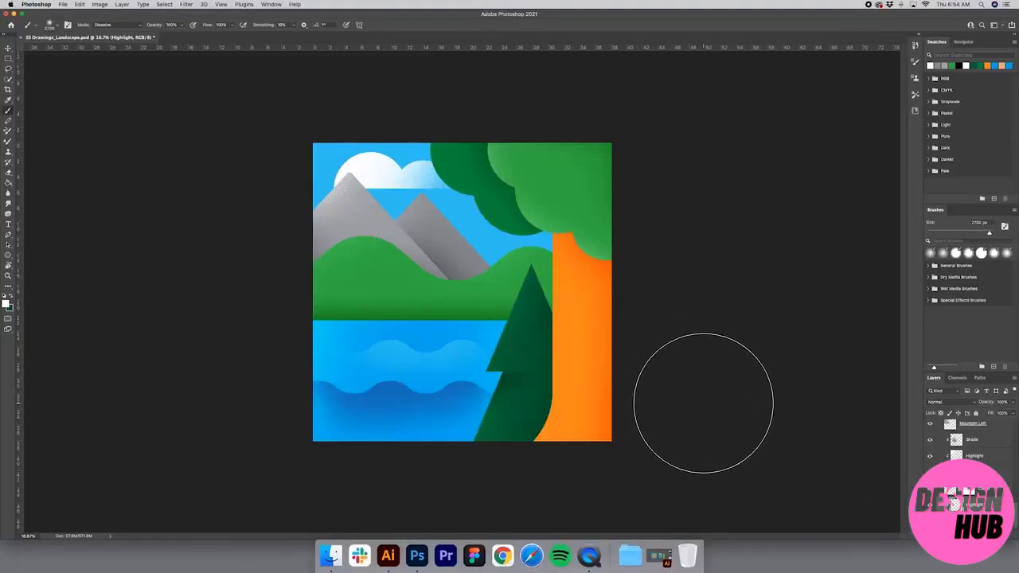
{"action": "key", "text": "i"}
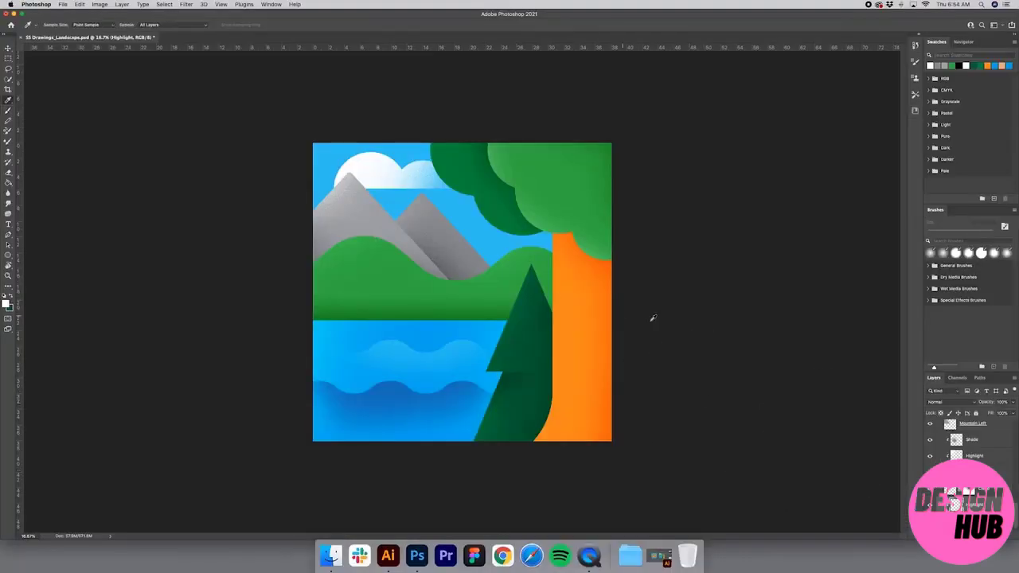
{"action": "key", "text": "b"}
{"action": "key", "text": "bracketright"}
{"action": "key", "text": "bracketright"}
{"action": "key", "text": "bracketright"}
{"action": "key", "text": "bracketright"}
{"action": "key", "text": "bracketright"}
{"action": "key", "text": "bracketright"}
{"action": "key", "text": "bracketright"}
{"action": "key", "text": "bracketright"}
{"action": "key", "text": "bracketright"}
{"action": "key", "text": "bracketright"}
{"action": "key", "text": "bracketright"}
{"action": "key", "text": "bracketright"}
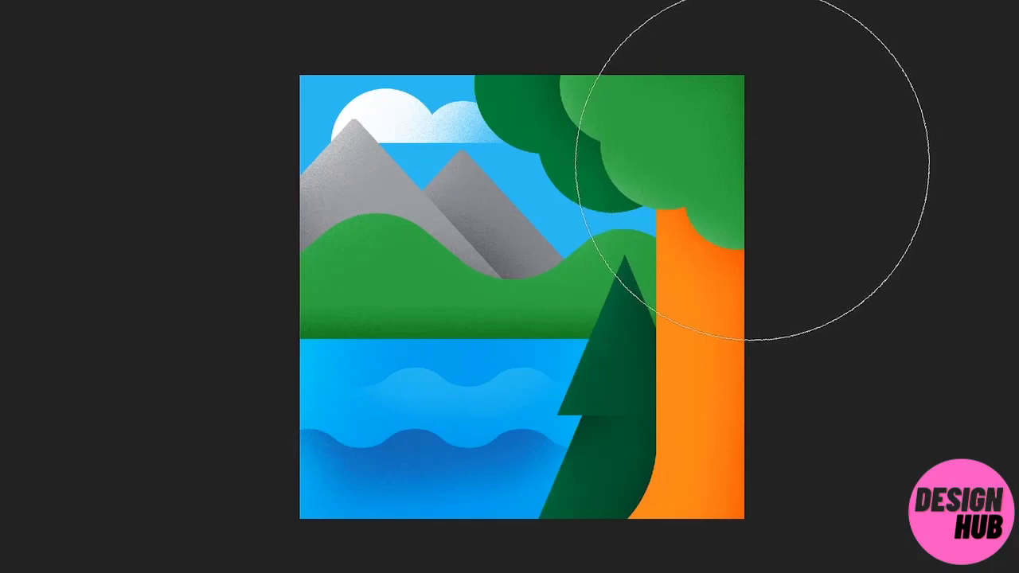
{"action": "left_click", "coordinate": [761, 159]}
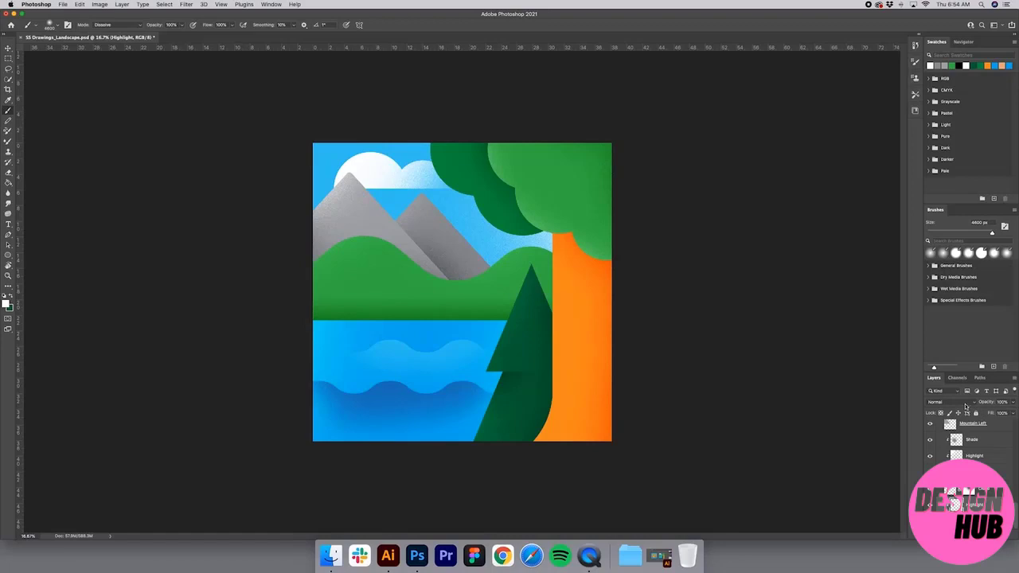
Set the sky's Highlight layer to the Overlay blend mode.
{"action": "left_click", "coordinate": [965, 406]}
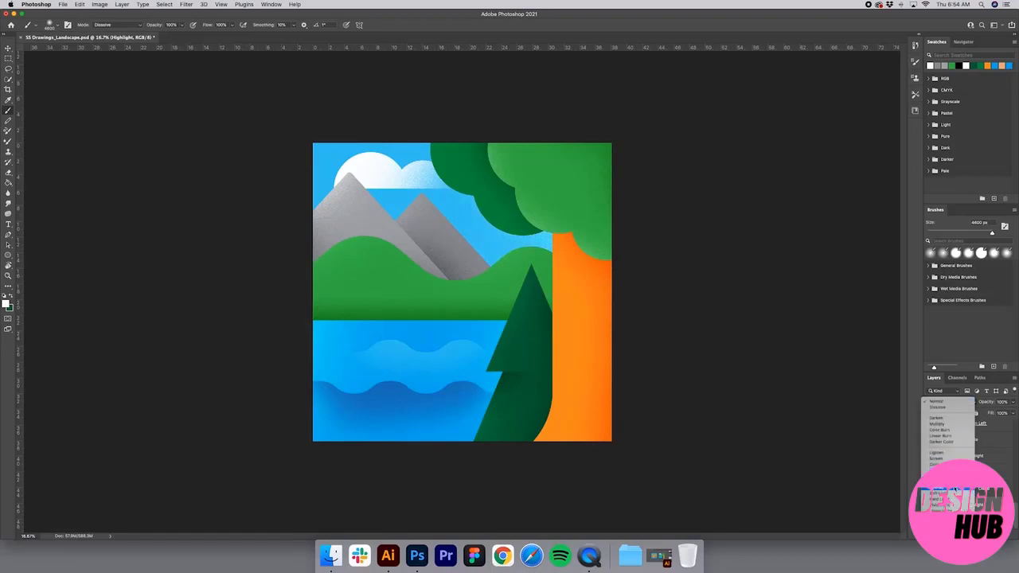
{"action": "left_click", "coordinate": [939, 491]}
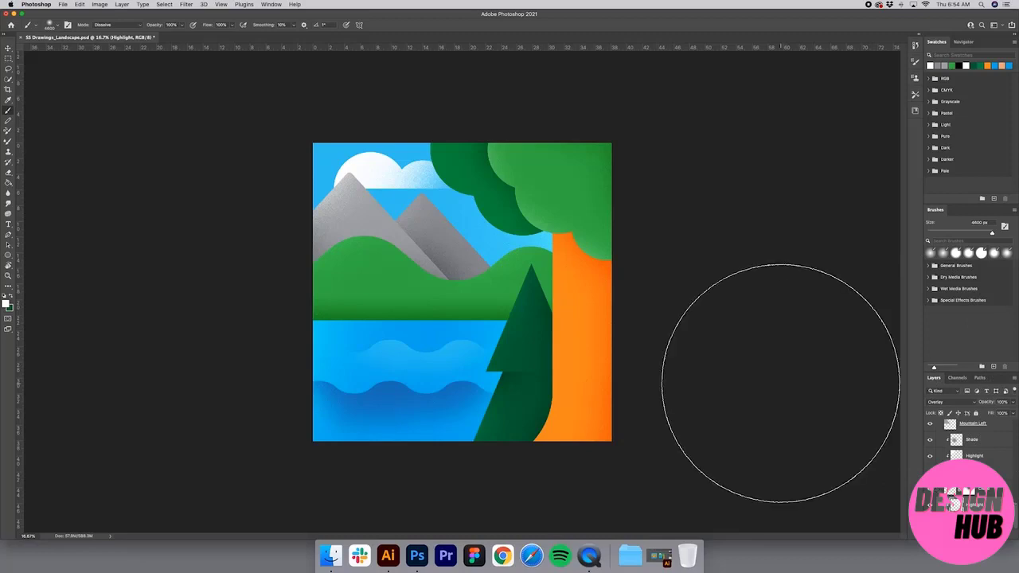
{"action": "key", "text": "v"}
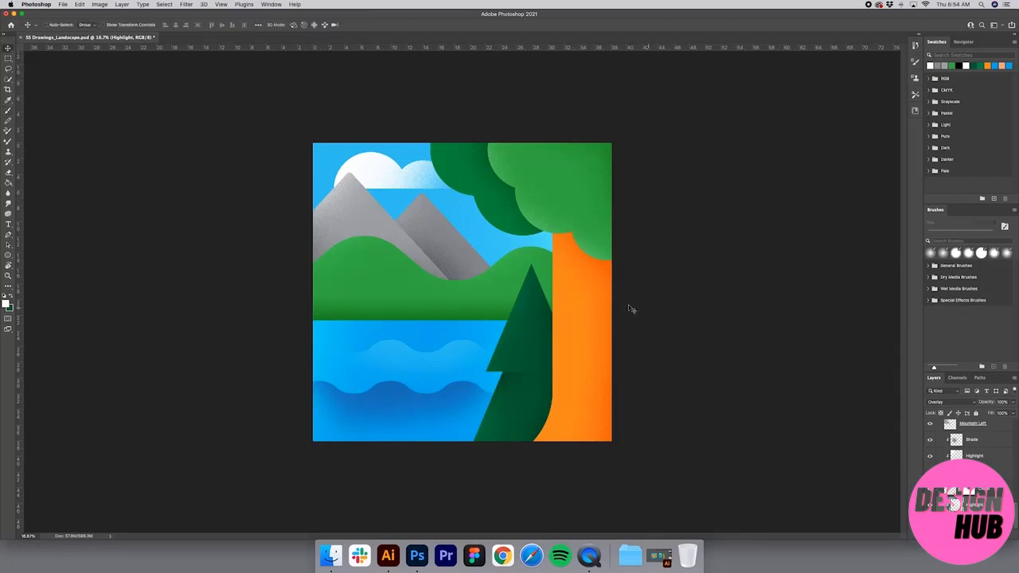
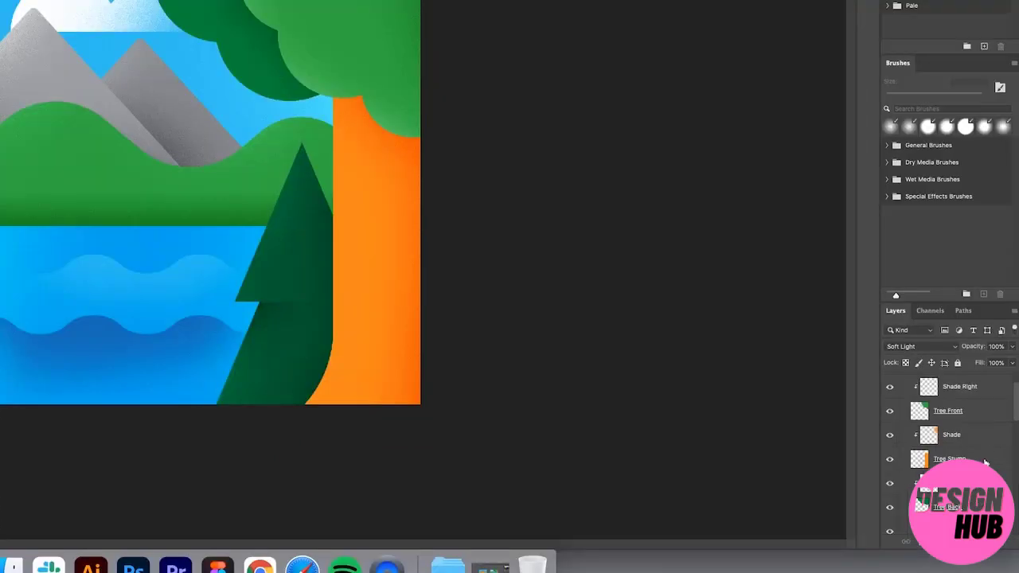
Place wood.ai from the Desktop above the Tree Stump layer as a smart object cropped to its bounding box.
{"action": "left_click", "coordinate": [940, 479]}
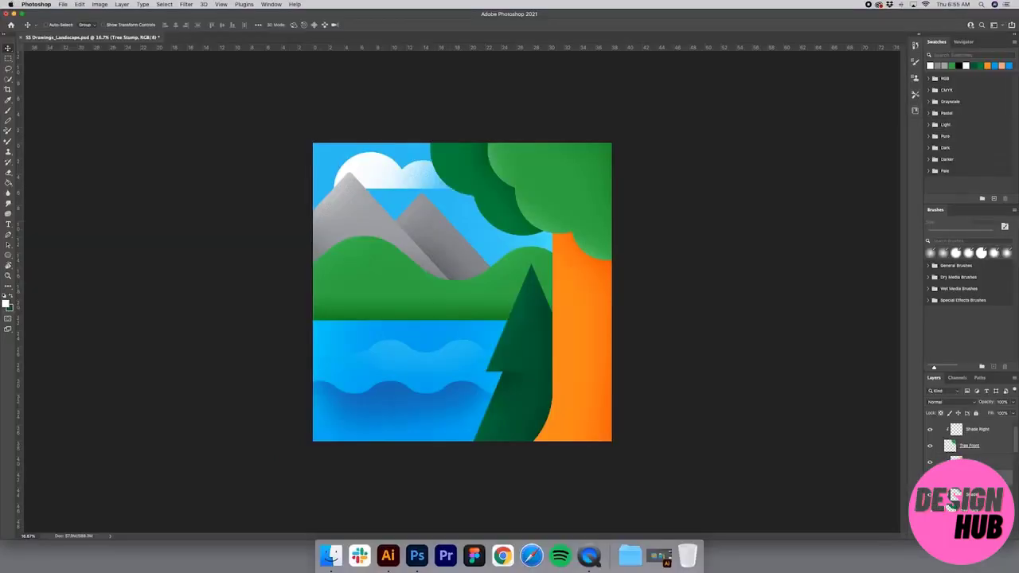
{"action": "left_click", "coordinate": [323, 558]}
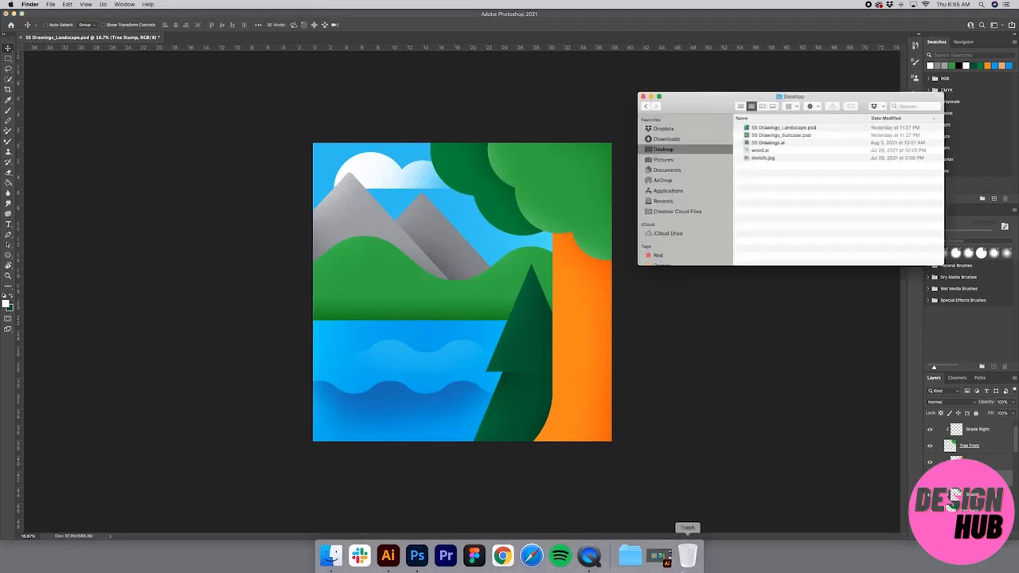
{"action": "left_click", "coordinate": [758, 150]}
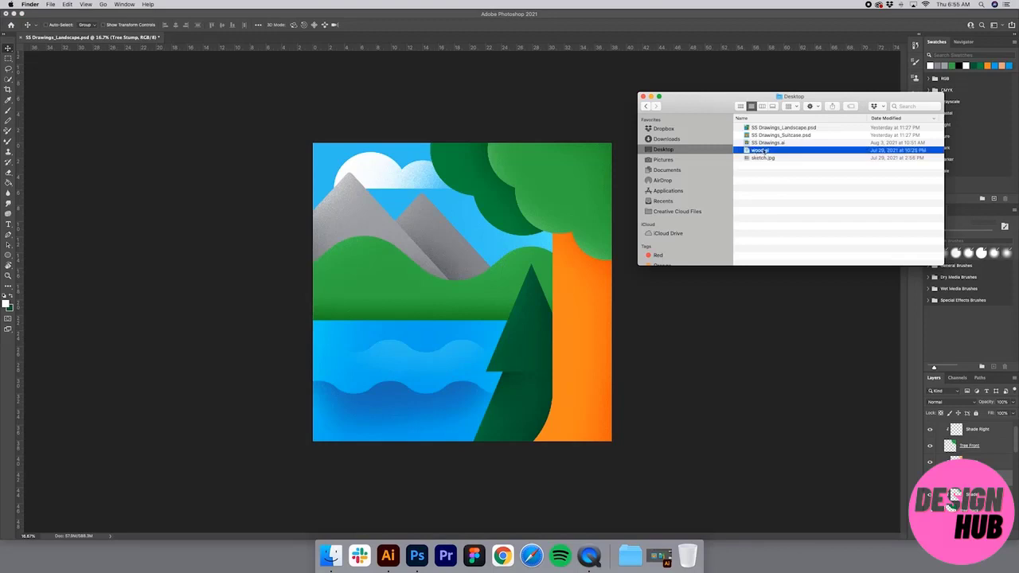
{"action": "left_click_drag", "start_coordinate": [766, 151], "coordinate": [472, 219]}
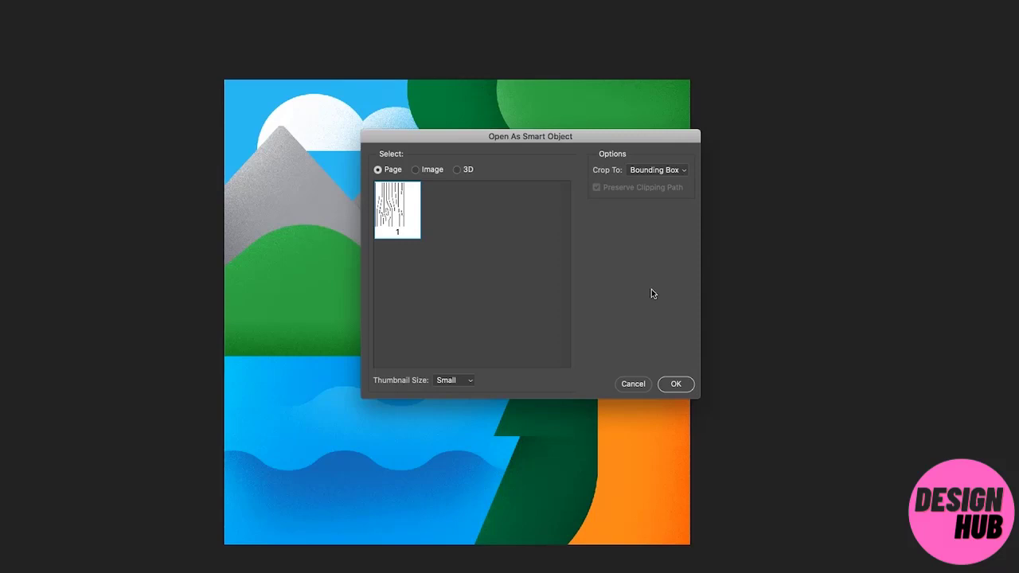
{"action": "left_click", "coordinate": [675, 384]}
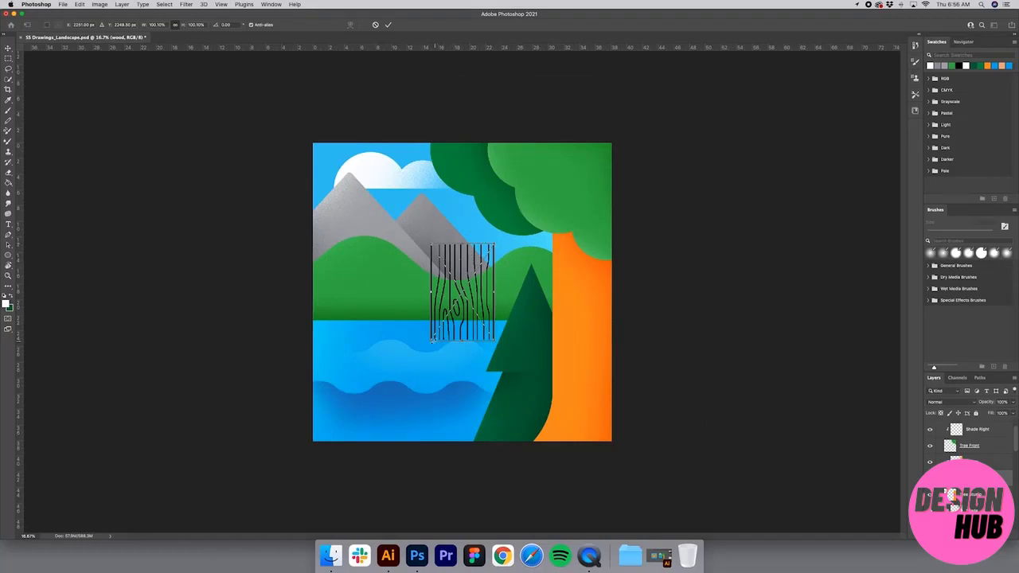
Enlarge the placed wood grain and position it so that it covers the whole orange tree trunk.
{"action": "left_click_drag", "start_coordinate": [431, 340], "coordinate": [351, 436]}
{"action": "left_click_drag", "start_coordinate": [442, 275], "coordinate": [610, 277]}
{"action": "left_click_drag", "start_coordinate": [665, 245], "coordinate": [685, 226]}
{"action": "left_click_drag", "start_coordinate": [614, 268], "coordinate": [613, 262]}
{"action": "key", "text": "Return"}
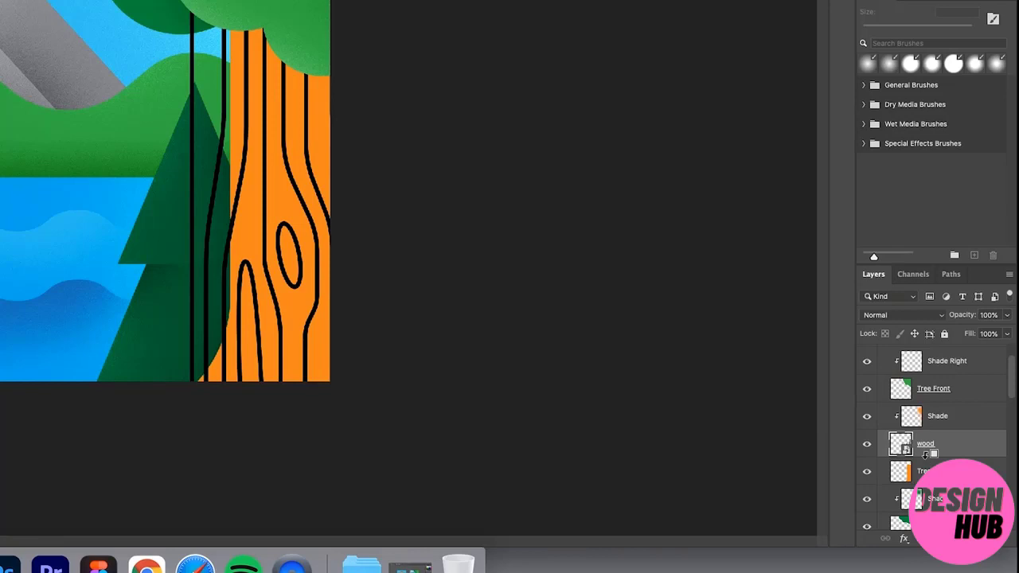
Clip the wood layer and the Shade layer above it to the Tree Stump layer.
{"action": "left_click", "coordinate": [926, 453], "text": "alt"}
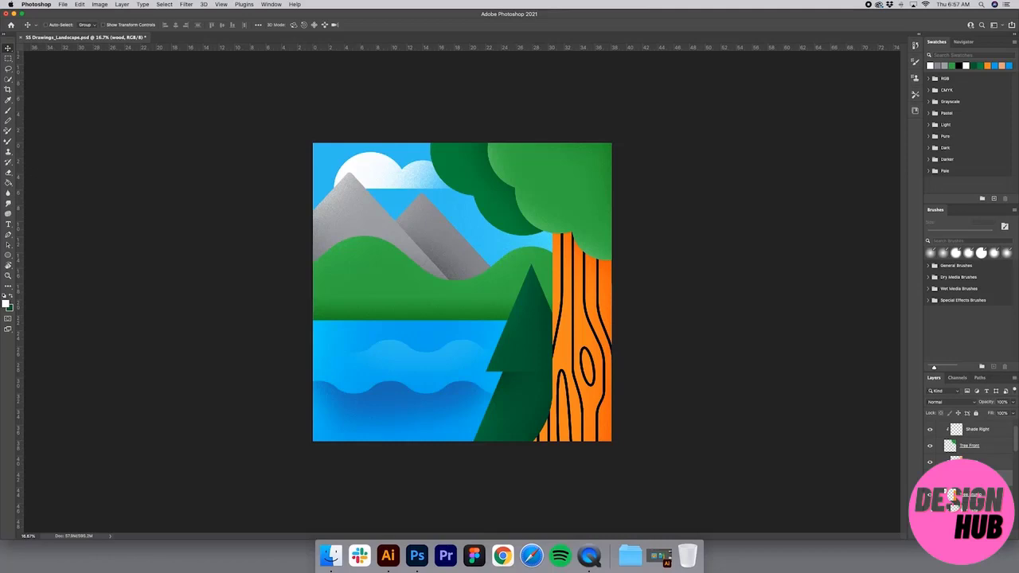
{"action": "left_click", "coordinate": [975, 461]}
{"action": "key", "text": "alt+super+g"}
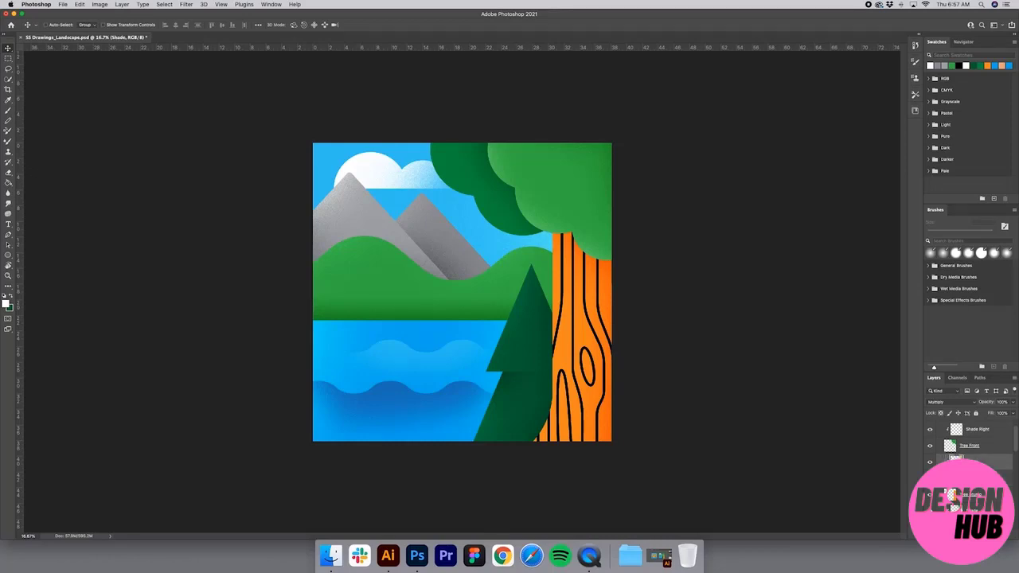
Set the wood layer's blend mode to Soft Light.
{"action": "left_click", "coordinate": [975, 478]}
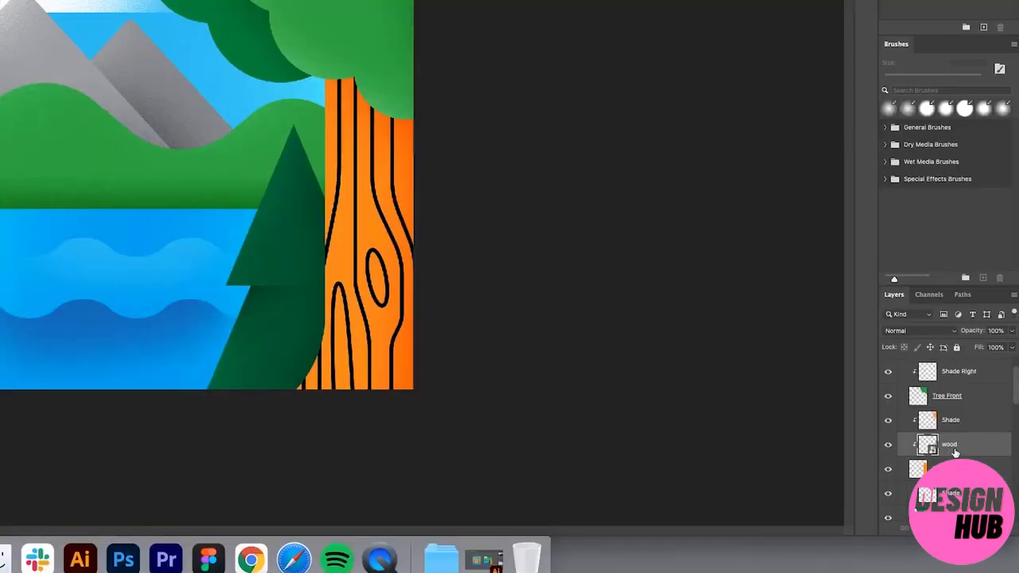
{"action": "left_click", "coordinate": [938, 333]}
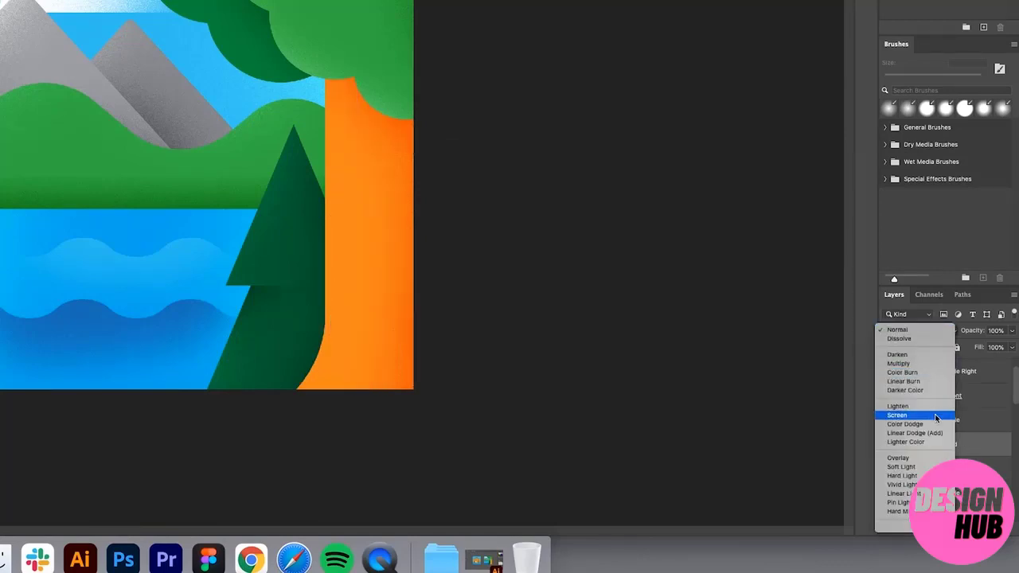
{"action": "left_click", "coordinate": [913, 468]}
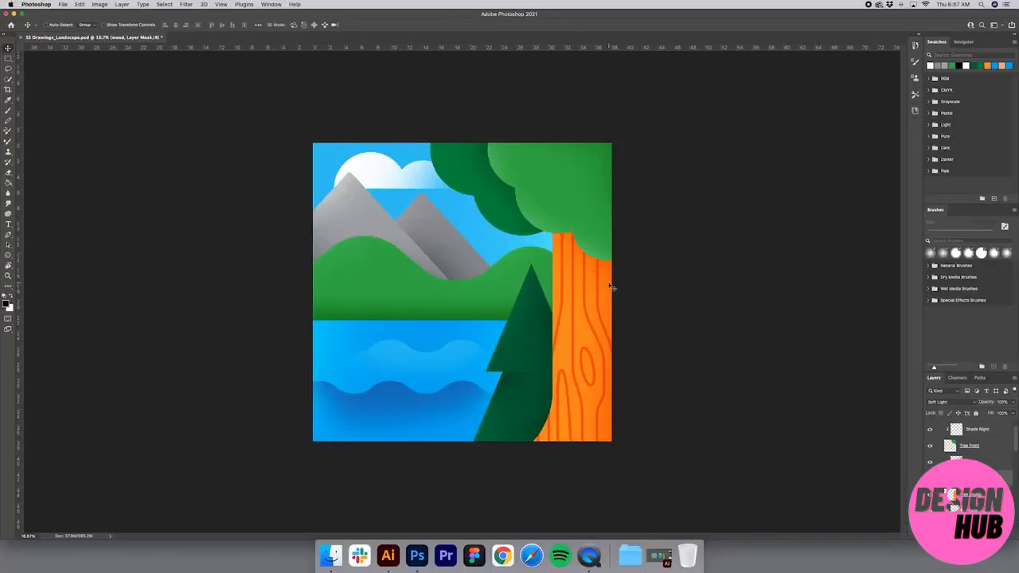
Reduce the brush to 2100 px and fade parts of the wood grain with black on the wood layer's mask.
{"action": "key", "text": "b"}
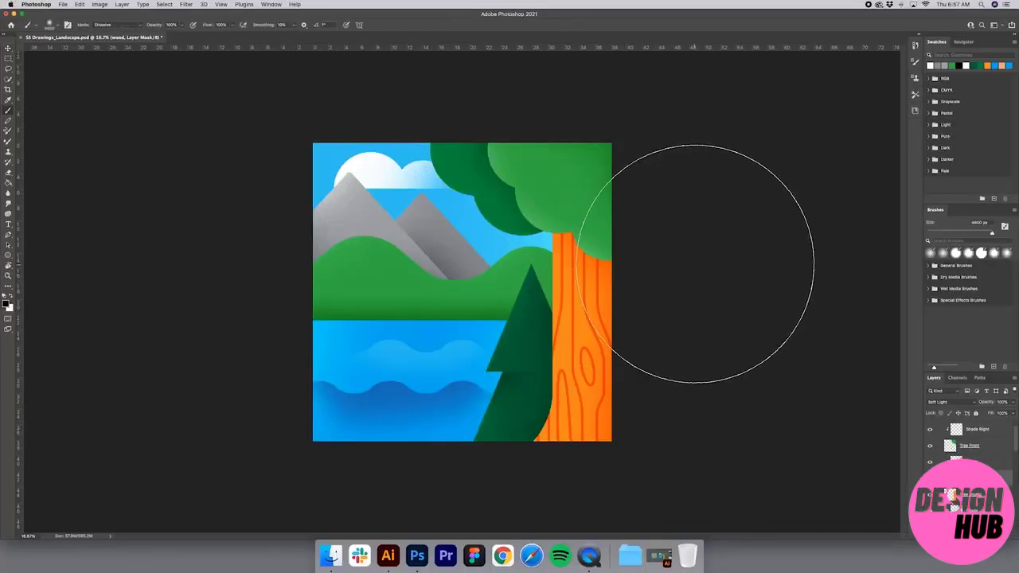
{"action": "key", "text": "bracketleft"}
{"action": "key", "text": "bracketleft"}
{"action": "key", "text": "bracketleft"}
{"action": "key", "text": "bracketleft"}
{"action": "key", "text": "bracketleft"}
{"action": "key", "text": "bracketleft"}
{"action": "key", "text": "bracketleft"}
{"action": "key", "text": "bracketleft"}
{"action": "key", "text": "bracketleft"}
{"action": "key", "text": "bracketleft"}
{"action": "key", "text": "bracketleft"}
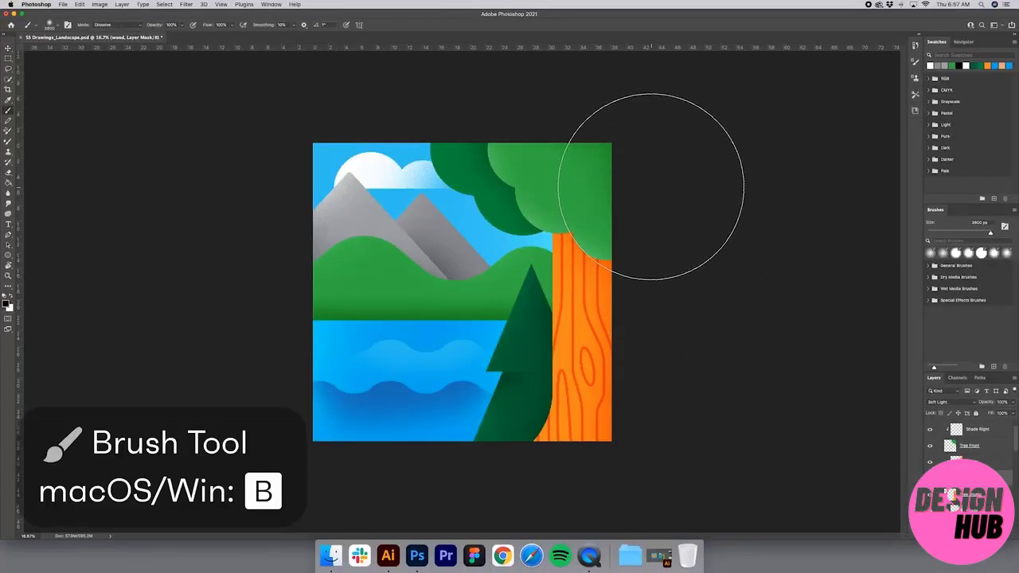
{"action": "key", "text": "bracketleft"}
{"action": "key", "text": "bracketleft"}
{"action": "key", "text": "bracketleft"}
{"action": "key", "text": "bracketleft"}
{"action": "key", "text": "bracketleft"}
{"action": "key", "text": "bracketleft"}
{"action": "key", "text": "bracketleft"}
{"action": "key", "text": "bracketleft"}
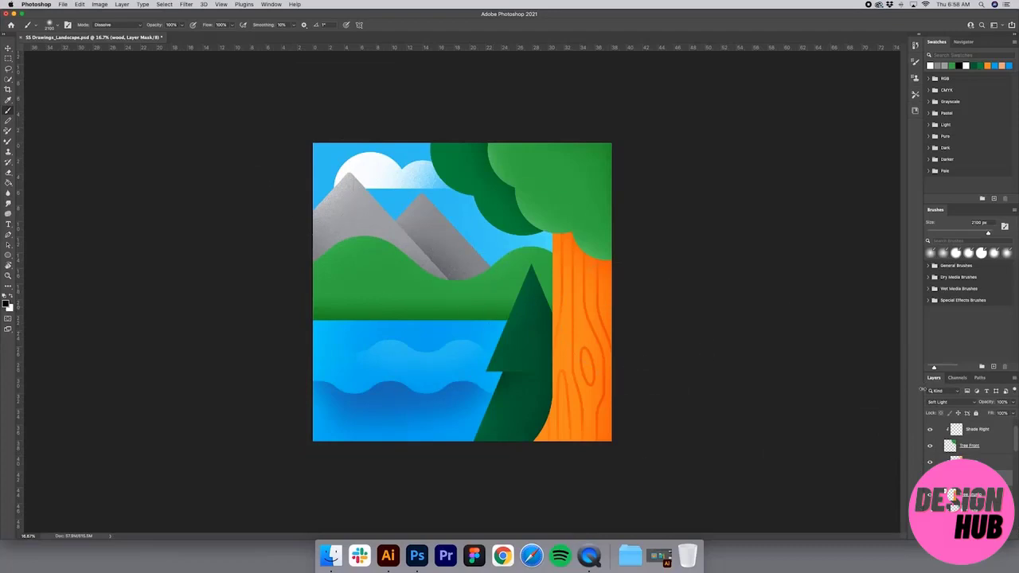
Lower the wood layer's opacity to 70%.
{"action": "left_click", "coordinate": [1013, 402]}
{"action": "left_click_drag", "start_coordinate": [1013, 412], "coordinate": [1005, 414]}
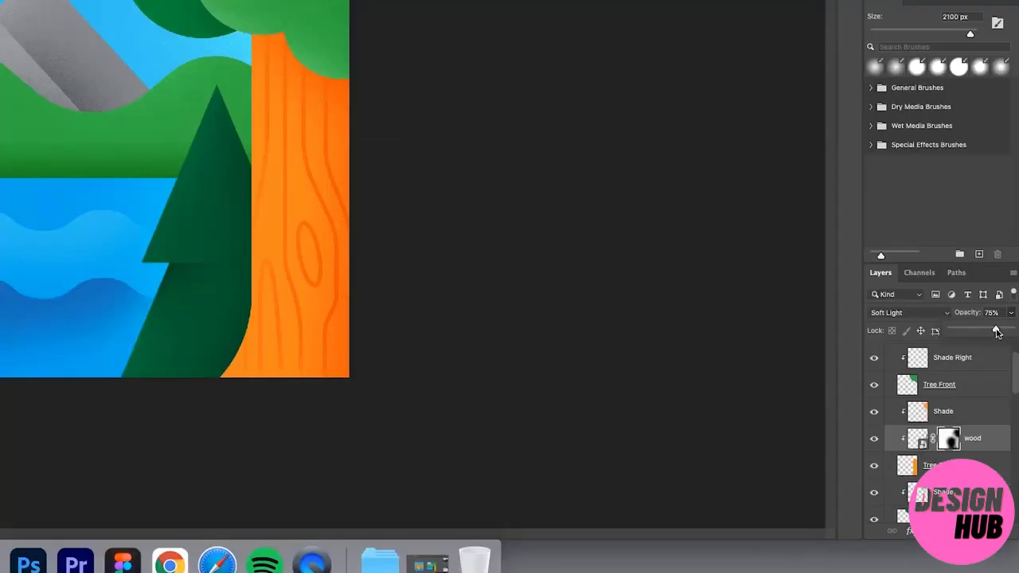
{"action": "left_click_drag", "start_coordinate": [997, 333], "coordinate": [995, 332]}
{"action": "left_click_drag", "start_coordinate": [995, 333], "coordinate": [992, 332]}
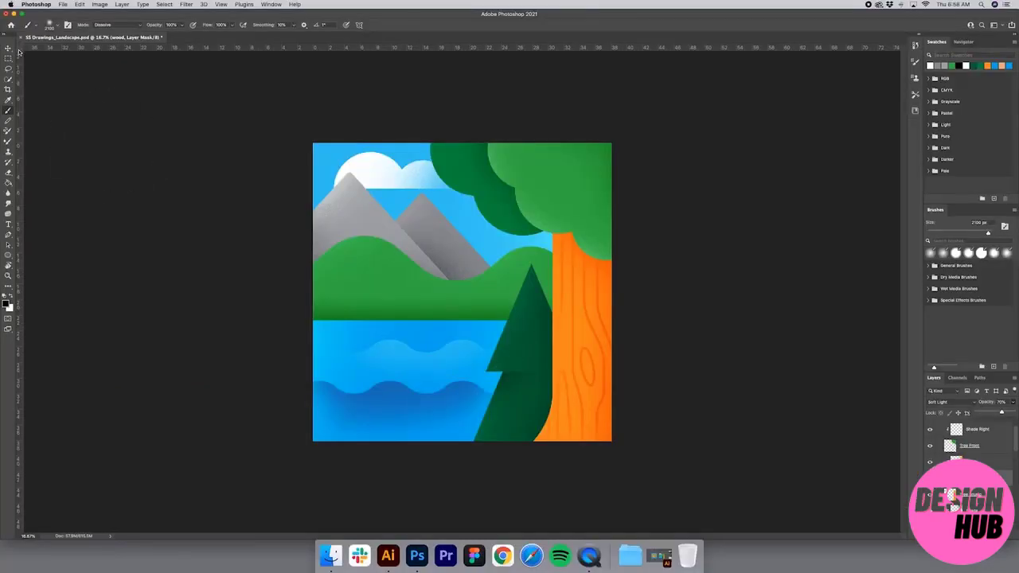
{"action": "left_click", "coordinate": [9, 48]}
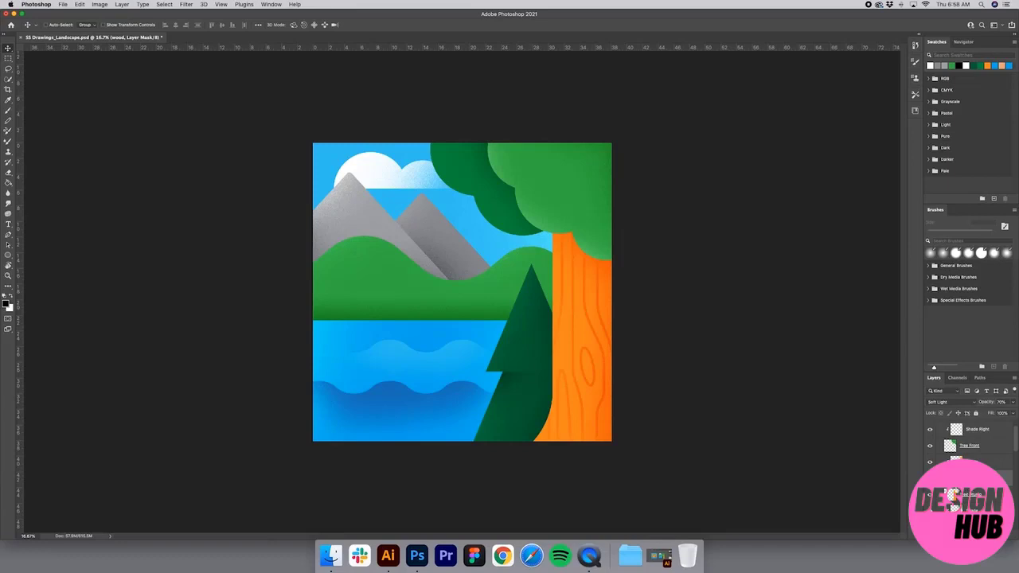
Duplicate the Tree Front layer and name the copy "Tree Front 2".
{"action": "key", "text": "z"}
{"action": "left_click", "coordinate": [529, 317], "text": "alt"}
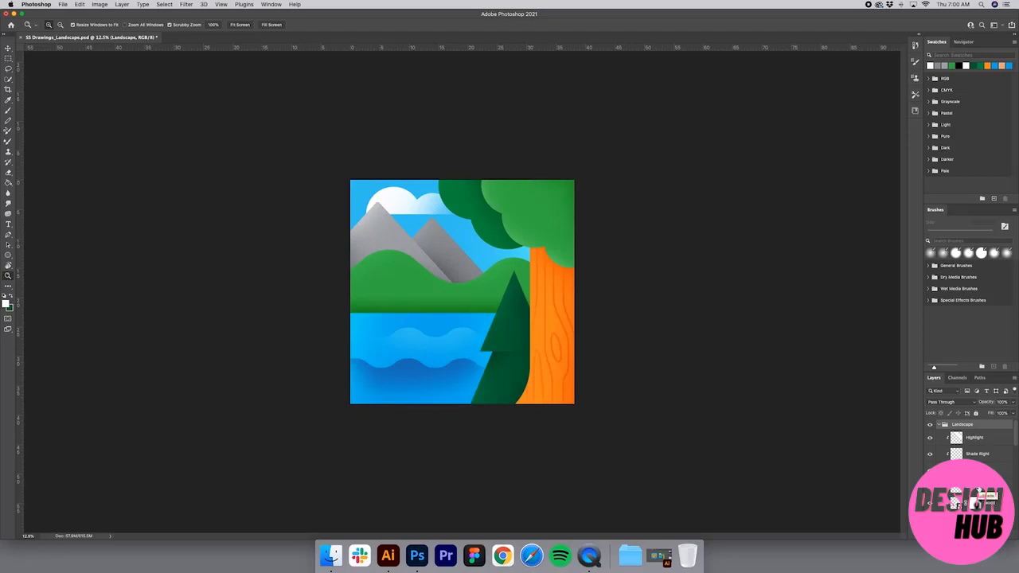
{"action": "left_click", "coordinate": [988, 472]}
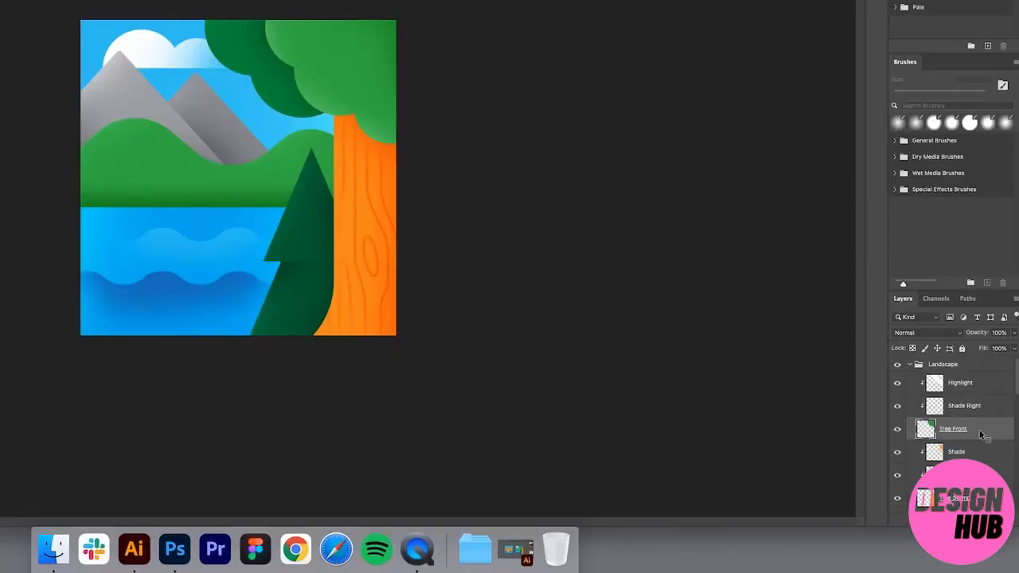
{"action": "right_click", "coordinate": [980, 433]}
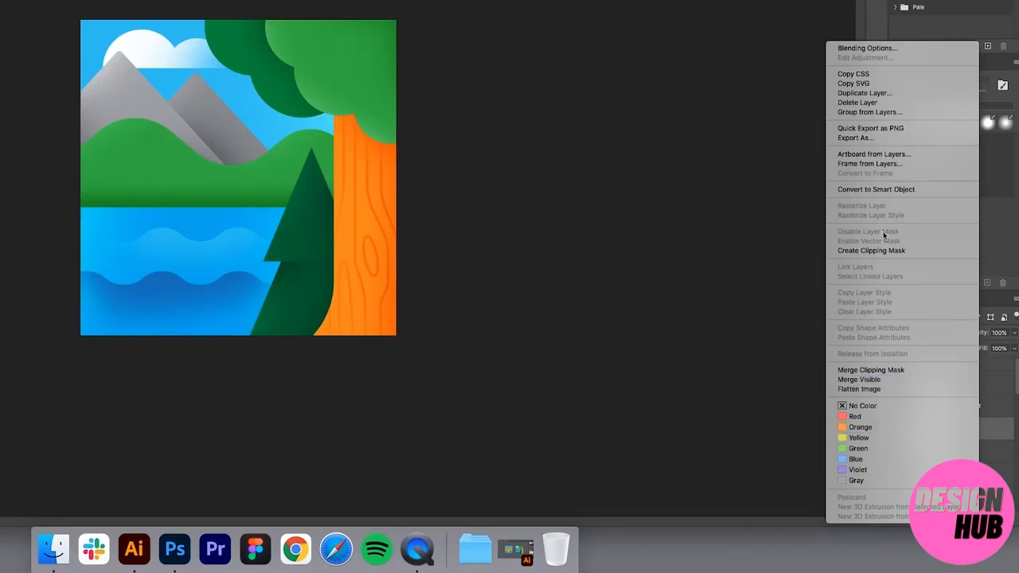
{"action": "left_click", "coordinate": [864, 92]}
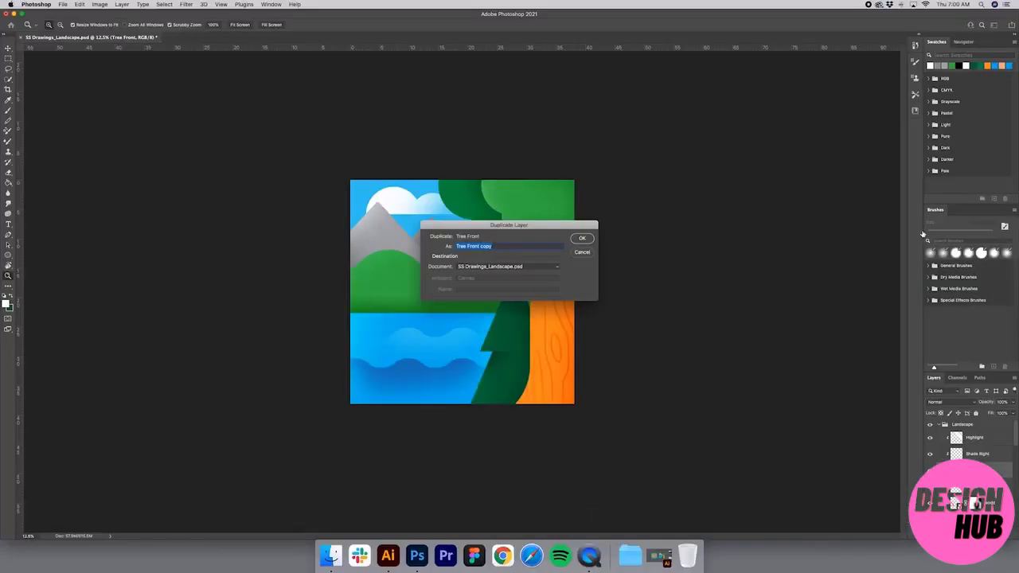
{"action": "left_click", "coordinate": [480, 246]}
{"action": "double_click", "coordinate": [482, 246]}
{"action": "type", "text": "2"}
{"action": "key", "text": "Return"}
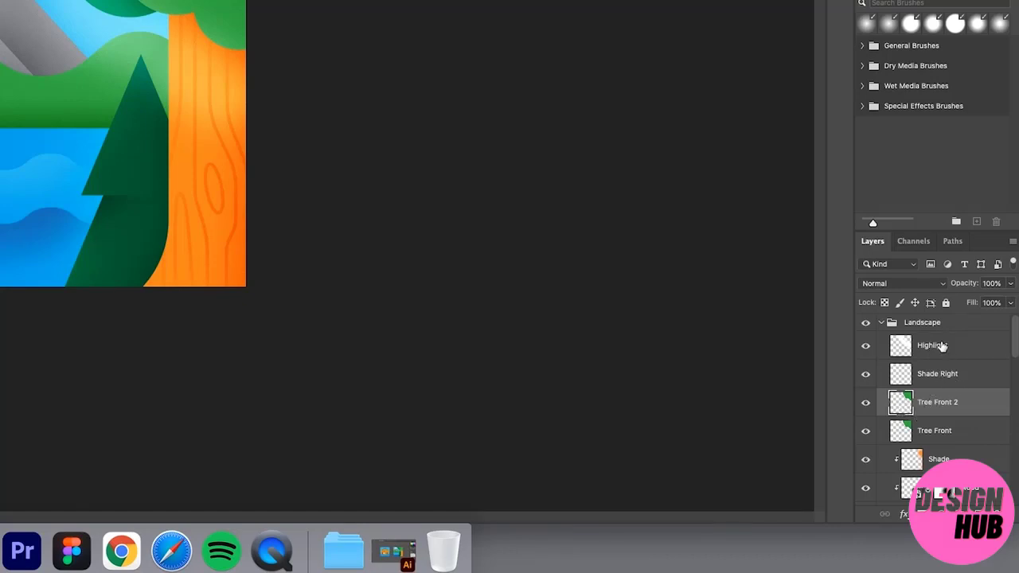
Clip the Tree Front 2, Shade Right and Highlight layers to the Tree Front layer.
{"action": "left_click", "coordinate": [943, 410], "text": "alt"}
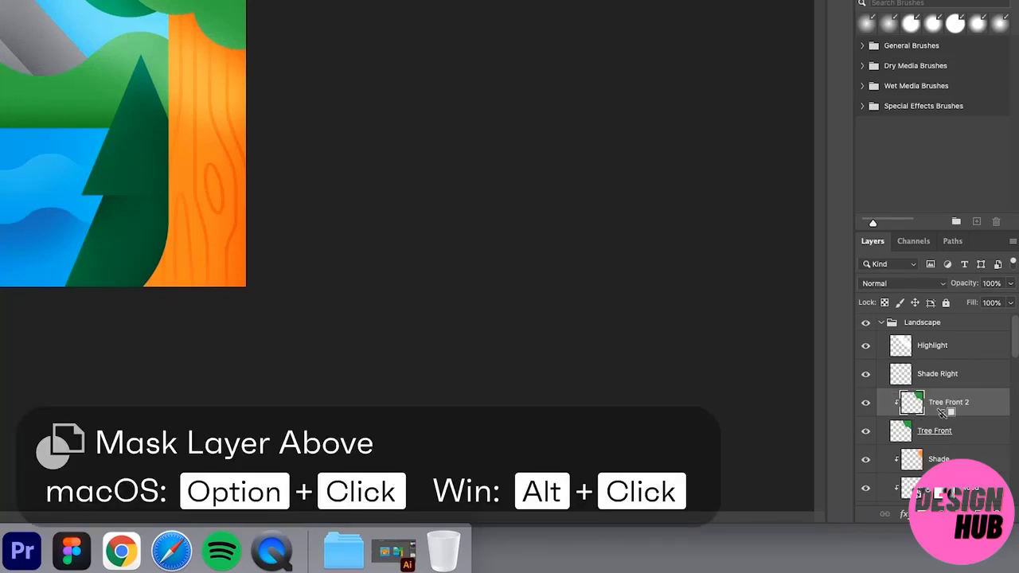
{"action": "left_click", "coordinate": [949, 386], "text": "alt"}
{"action": "left_click", "coordinate": [949, 356], "text": "alt"}
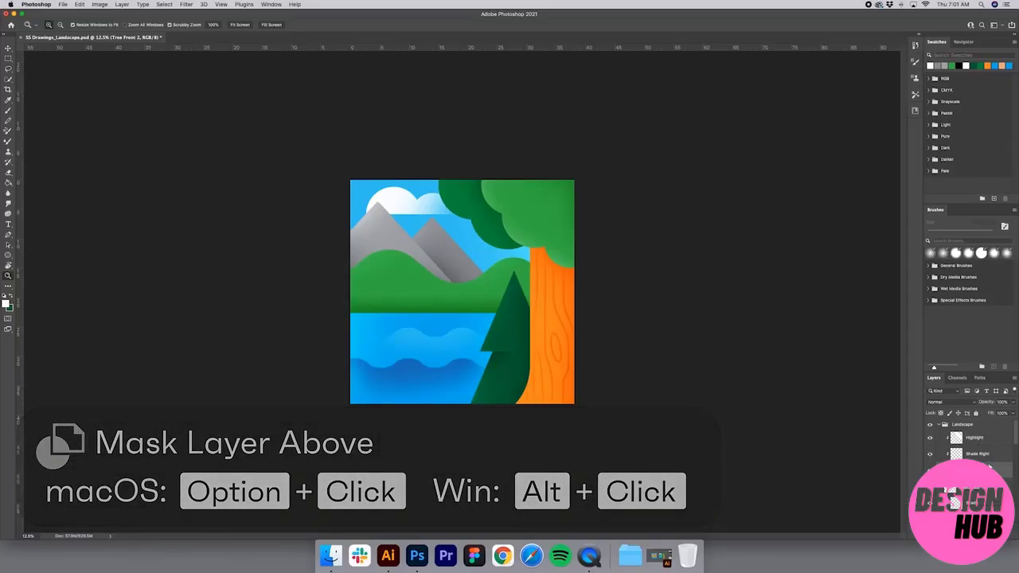
Offset the Tree Front 2 layer up and to the right within the front foliage shape.
{"action": "key", "text": "v"}
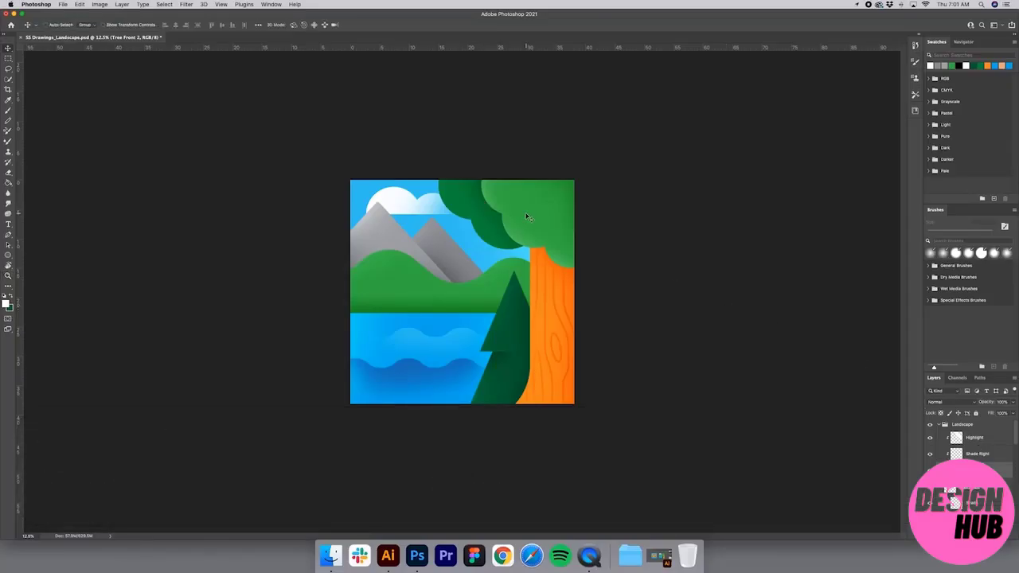
{"action": "left_click_drag", "start_coordinate": [518, 216], "coordinate": [550, 192]}
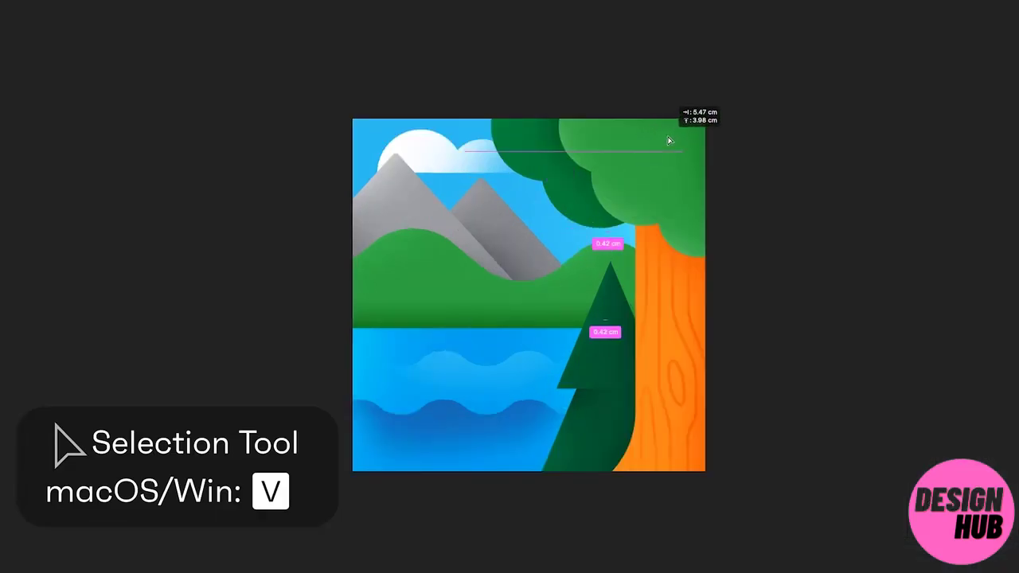
{"action": "mouse_move", "coordinate": [670, 141]}
{"action": "left_mouse_down"}
{"action": "mouse_move", "coordinate": [658, 127]}
{"action": "mouse_move", "coordinate": [687, 168]}
{"action": "mouse_move", "coordinate": [673, 150]}
{"action": "left_mouse_up"}
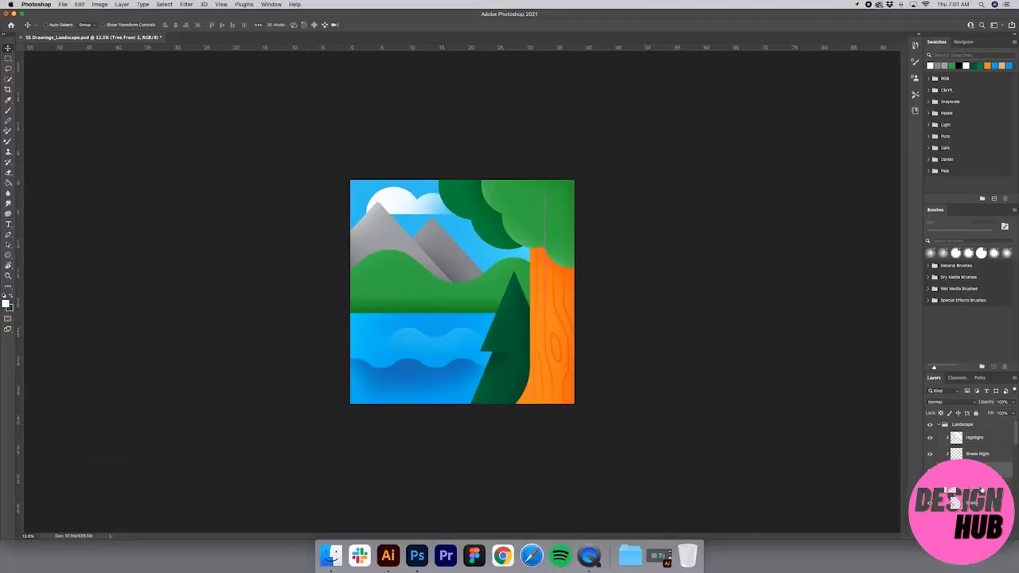
Add a new layer directly above Tree Front and sample the front foliage's green as the foreground colour.
{"action": "left_click", "coordinate": [984, 490]}
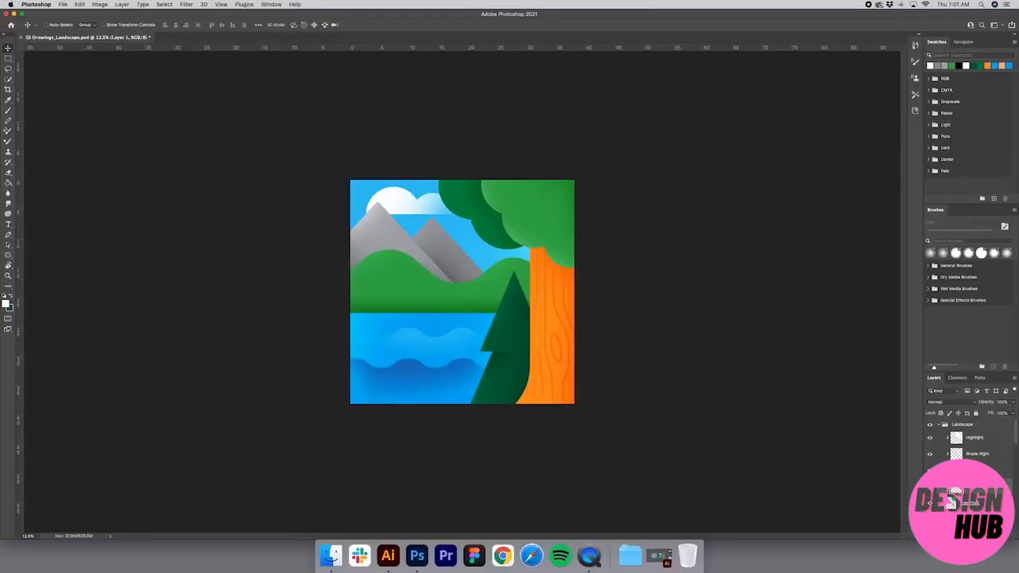
{"action": "key", "text": "i"}
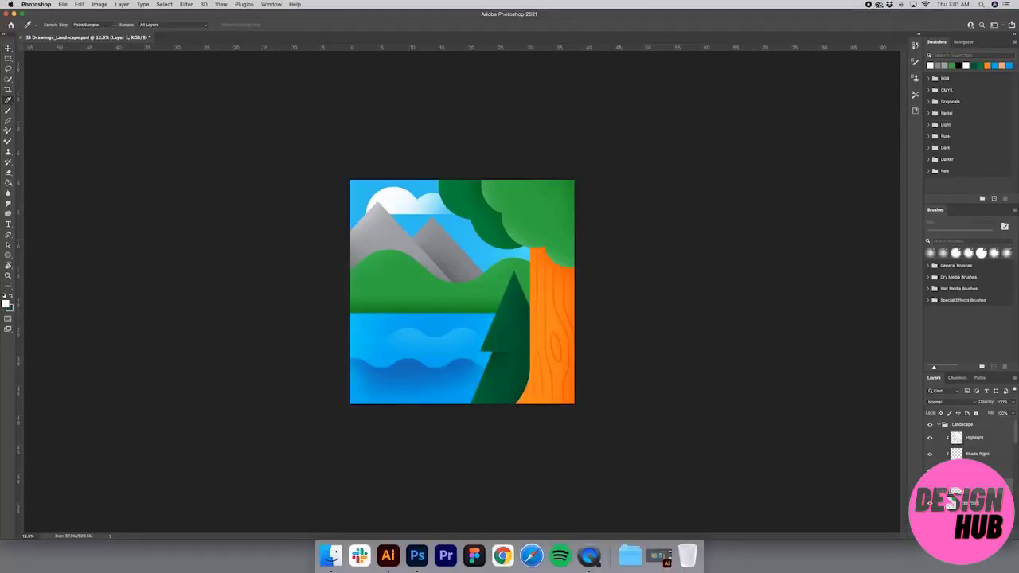
{"action": "left_click", "coordinate": [534, 202]}
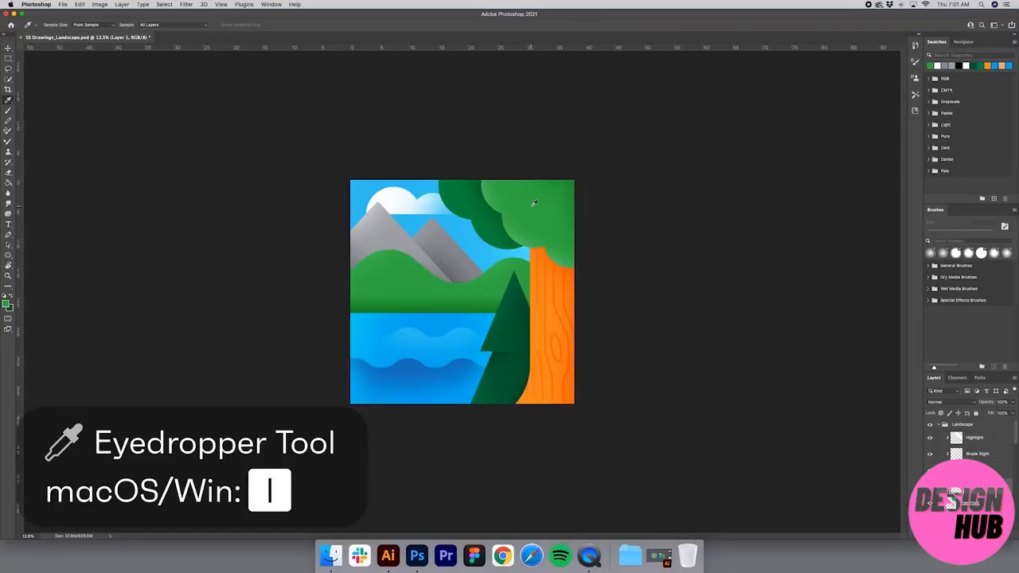
Set the new layer's blend mode to Multiply and name it "Shade Below".
{"action": "left_click", "coordinate": [955, 402]}
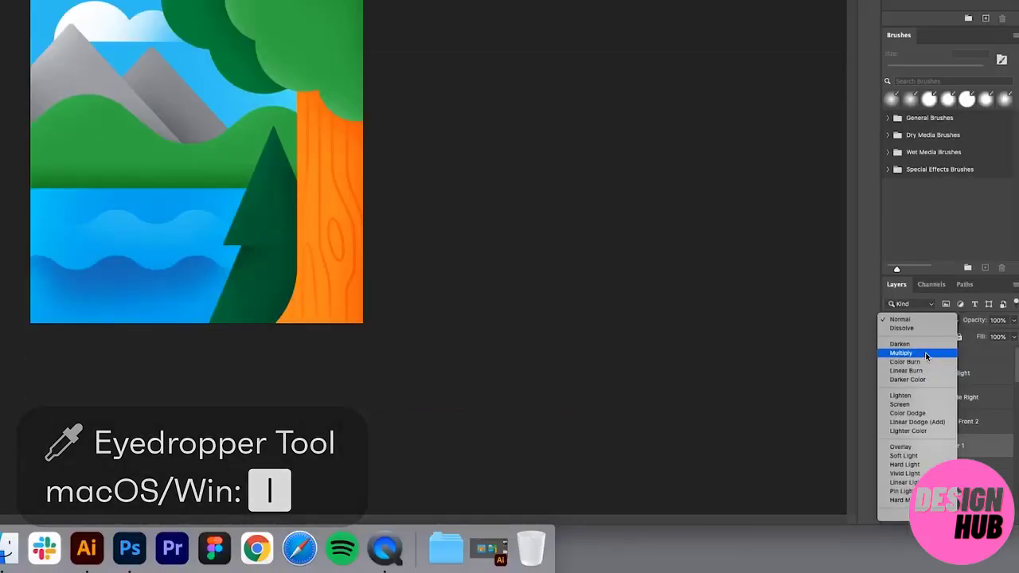
{"action": "left_click", "coordinate": [945, 425]}
{"action": "double_click", "coordinate": [954, 445]}
{"action": "type", "text": "Sah"}
{"action": "key", "text": "BackSpace"}
{"action": "key", "text": "BackSpace"}
{"action": "type", "text": "hade Below"}
{"action": "key", "text": "Return"}
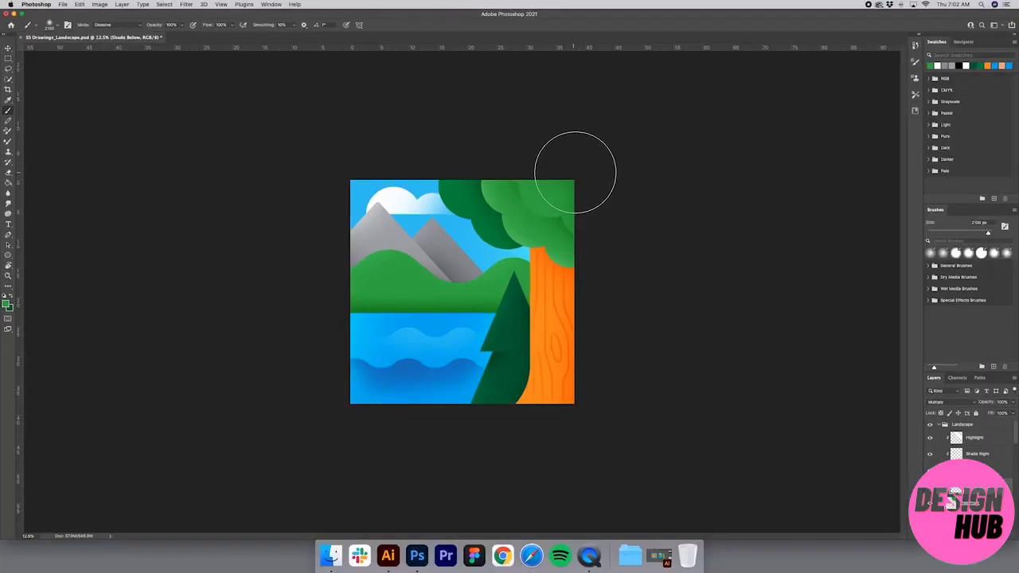
Select the Tree Front 2 layer and nudge it slightly down and to the left in the foliage.
{"action": "key", "text": "v"}
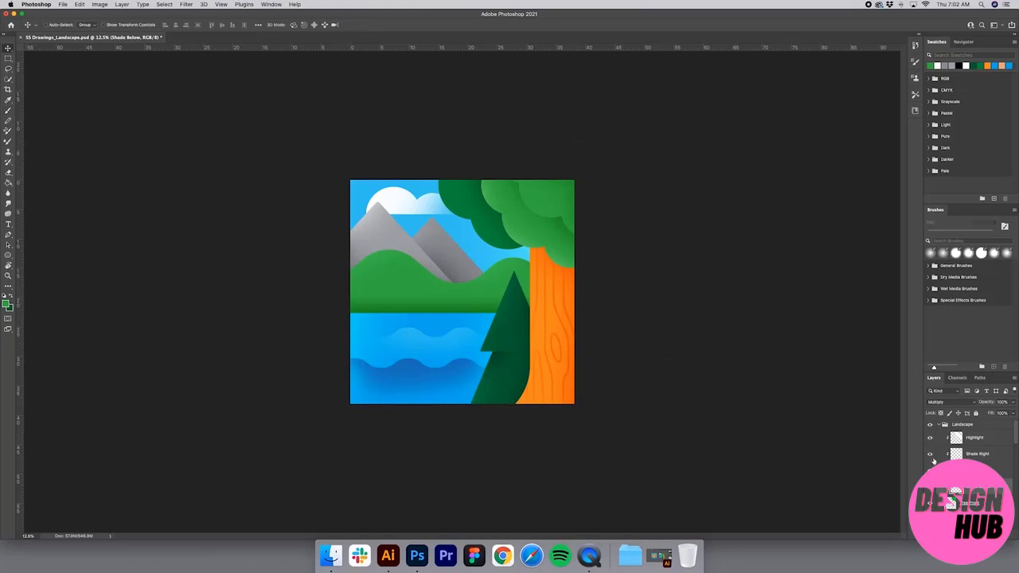
{"action": "left_click", "coordinate": [987, 469]}
{"action": "left_click_drag", "start_coordinate": [605, 201], "coordinate": [602, 205]}
{"action": "left_click", "coordinate": [8, 58]}
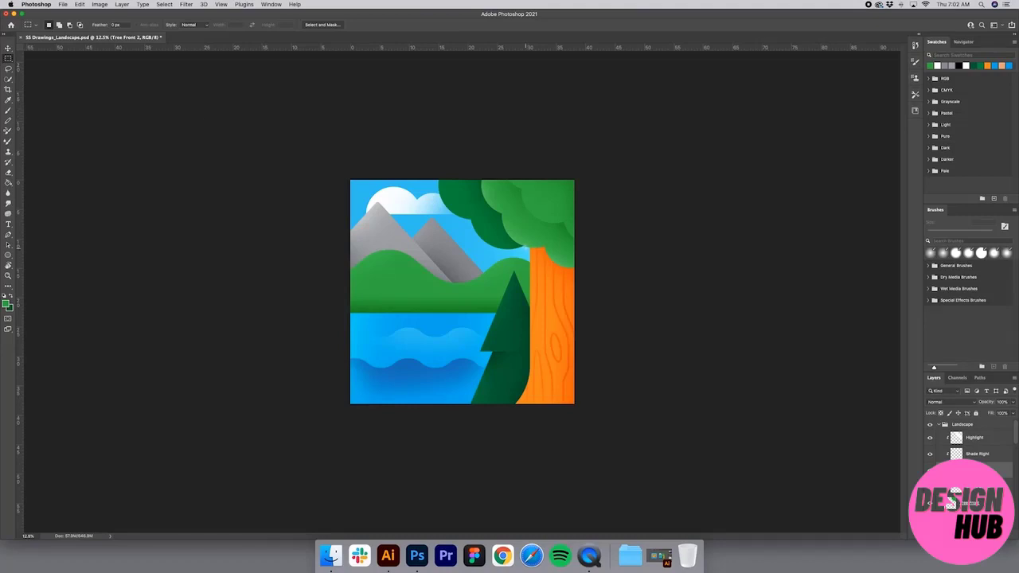
Collapse the Landscape group and add a new layer named "Noise" above it.
{"action": "left_click", "coordinate": [965, 426]}
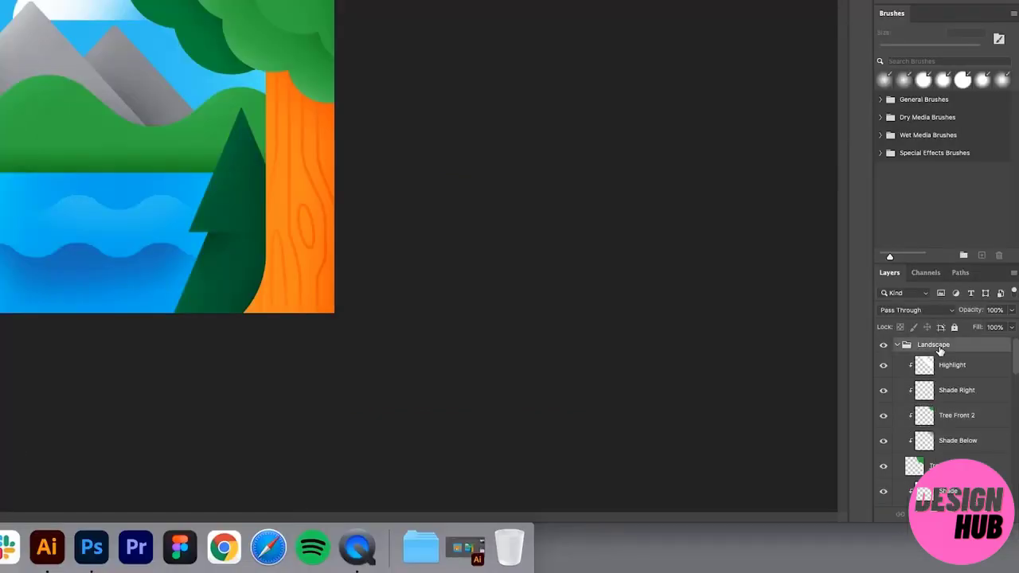
{"action": "left_click", "coordinate": [897, 345]}
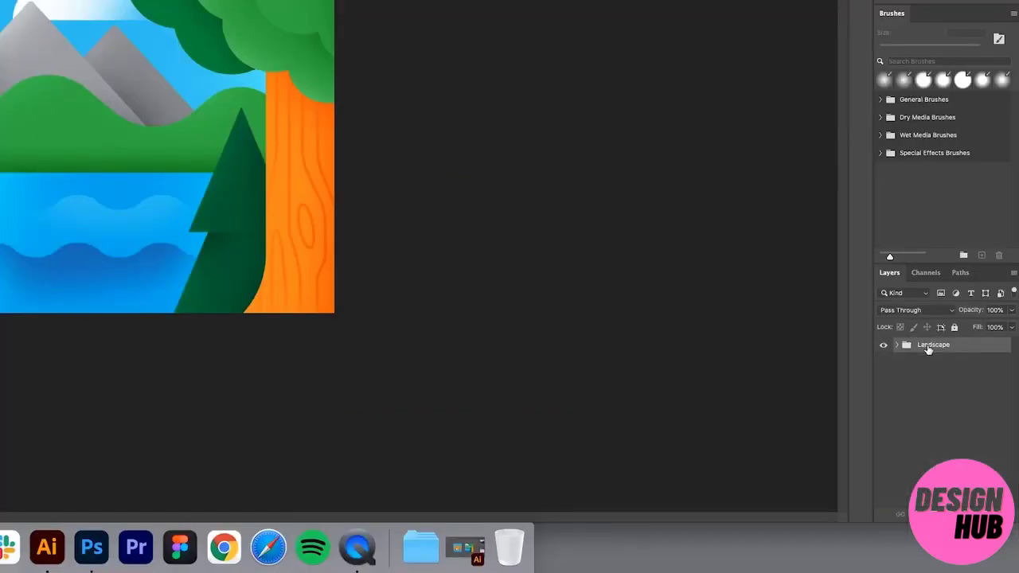
{"action": "left_click", "coordinate": [981, 512]}
{"action": "double_click", "coordinate": [930, 350]}
{"action": "type", "text": "Noise"}
{"action": "key", "text": "Return"}
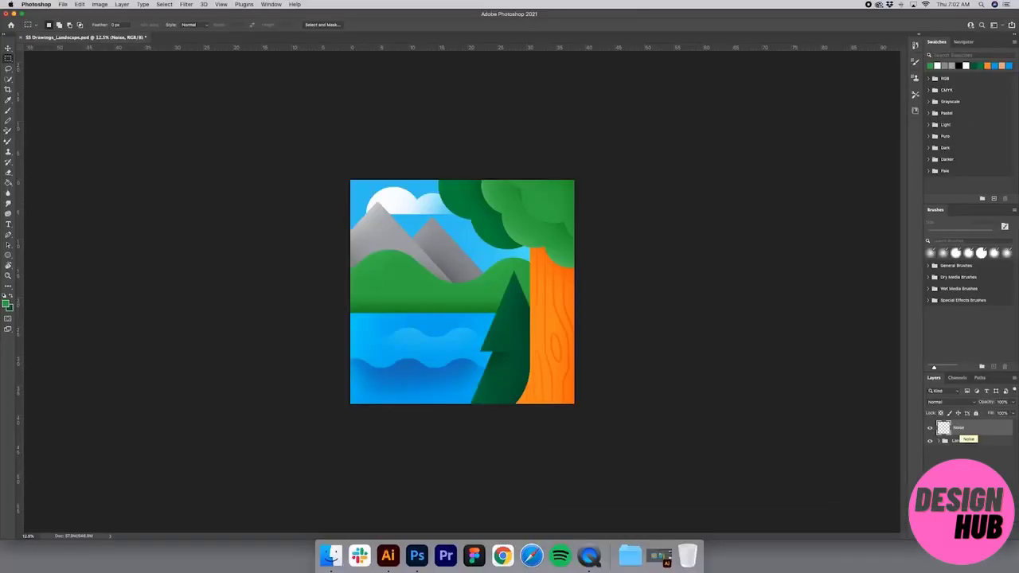
Sample white from the cloud and fill the whole Noise layer with it using the Paint Bucket.
{"action": "key", "text": "i"}
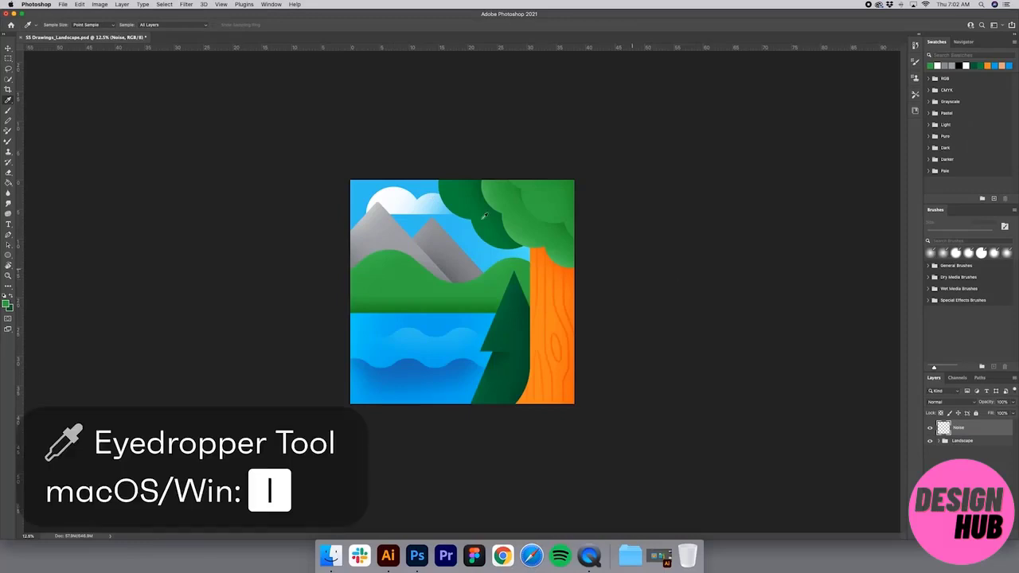
{"action": "left_click", "coordinate": [393, 191]}
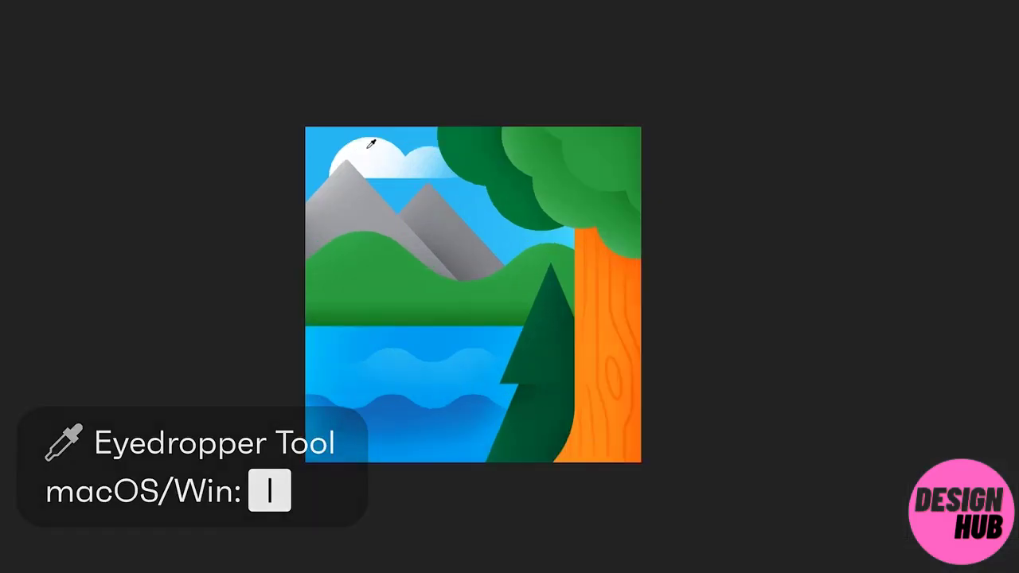
{"action": "key", "text": "g"}
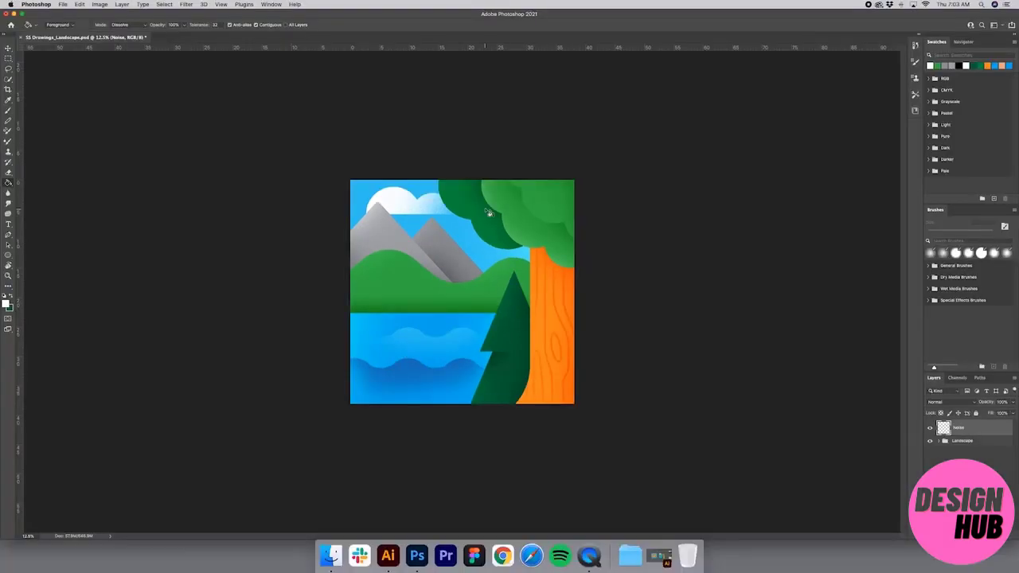
{"action": "left_click", "coordinate": [449, 225]}
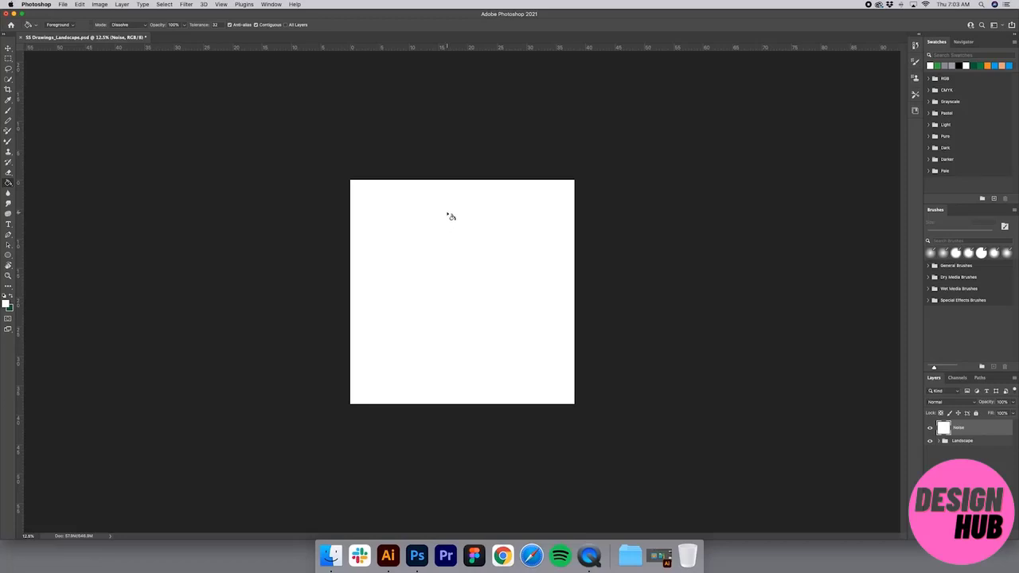
Apply the Add Noise filter to the Noise layer with an amount of about 51%, Uniform distribution and Monochromatic enabled.
{"action": "key", "text": "v"}
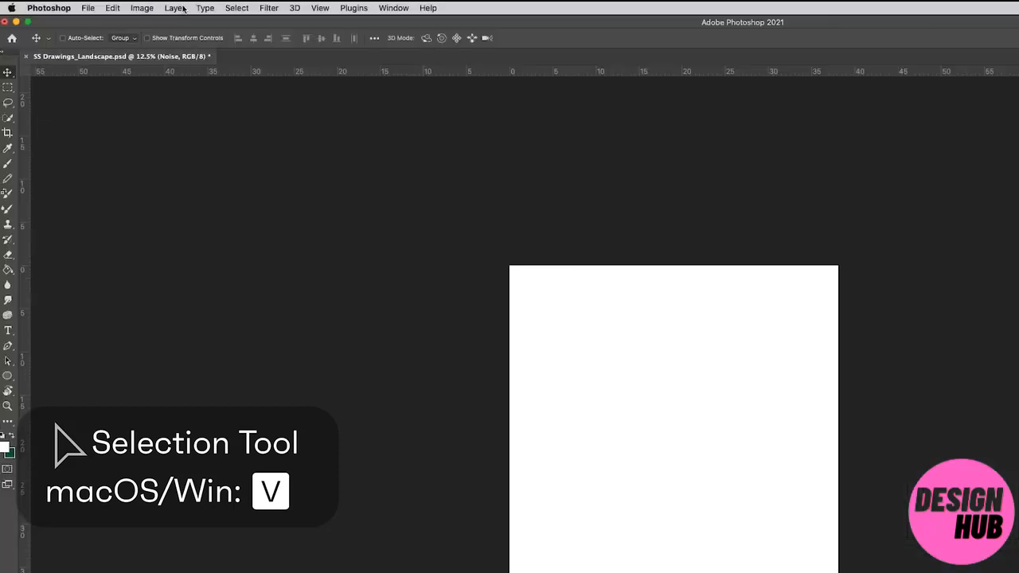
{"action": "left_click", "coordinate": [175, 8]}
{"action": "mouse_move", "coordinate": [279, 8]}
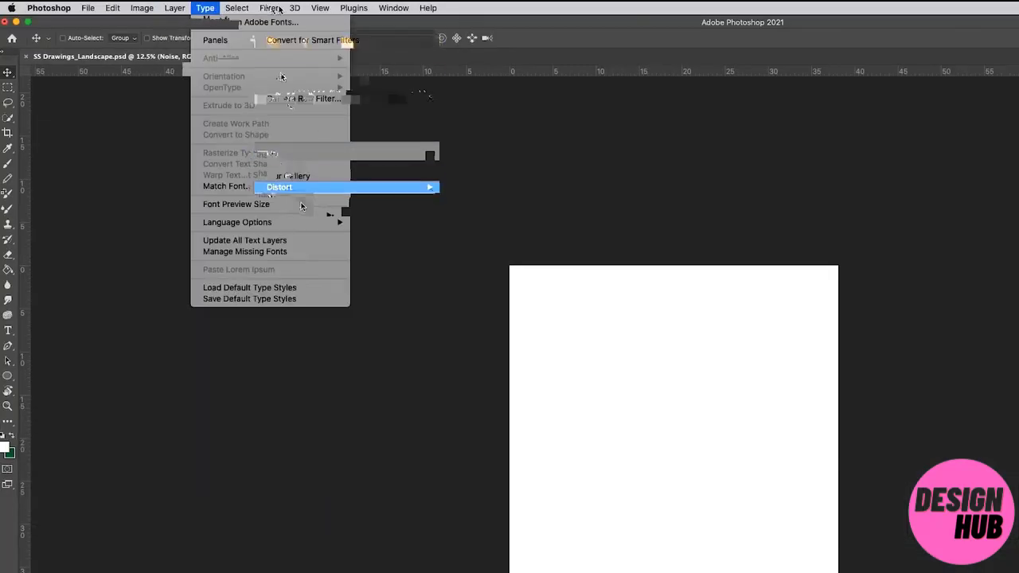
{"action": "mouse_move", "coordinate": [342, 198]}
{"action": "left_click", "coordinate": [494, 199]}
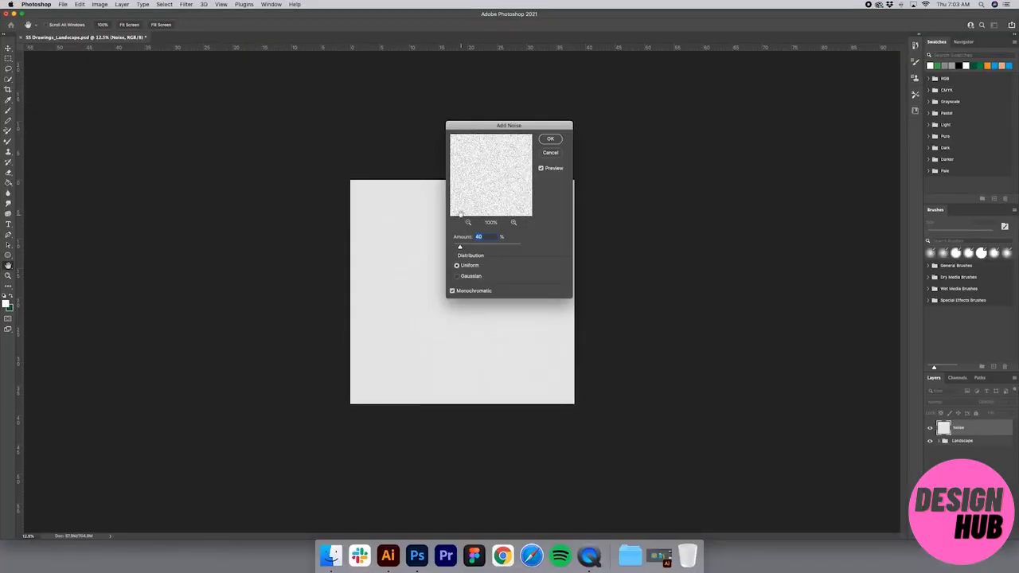
{"action": "mouse_move", "coordinate": [460, 248]}
{"action": "left_mouse_down"}
{"action": "mouse_move", "coordinate": [472, 249]}
{"action": "mouse_move", "coordinate": [463, 247]}
{"action": "left_mouse_up"}
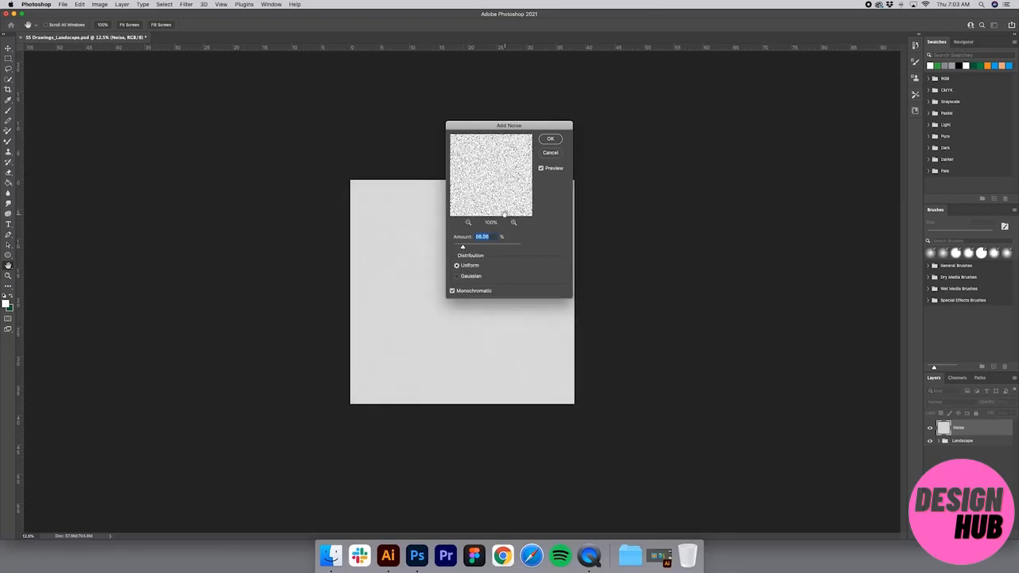
{"action": "left_click", "coordinate": [467, 292]}
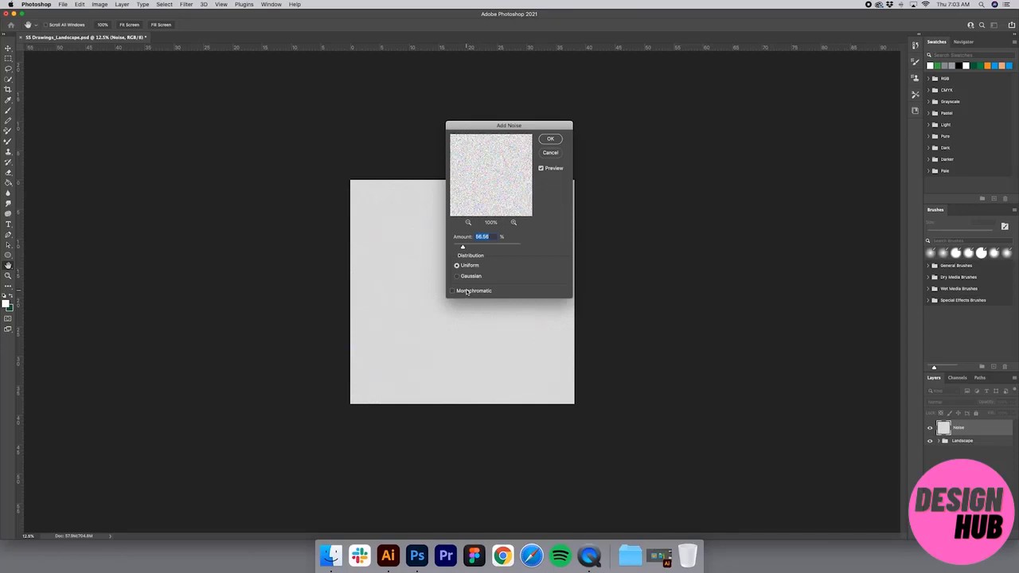
{"action": "left_click", "coordinate": [467, 291]}
{"action": "left_click", "coordinate": [467, 292]}
{"action": "left_click_drag", "start_coordinate": [464, 247], "coordinate": [461, 246]}
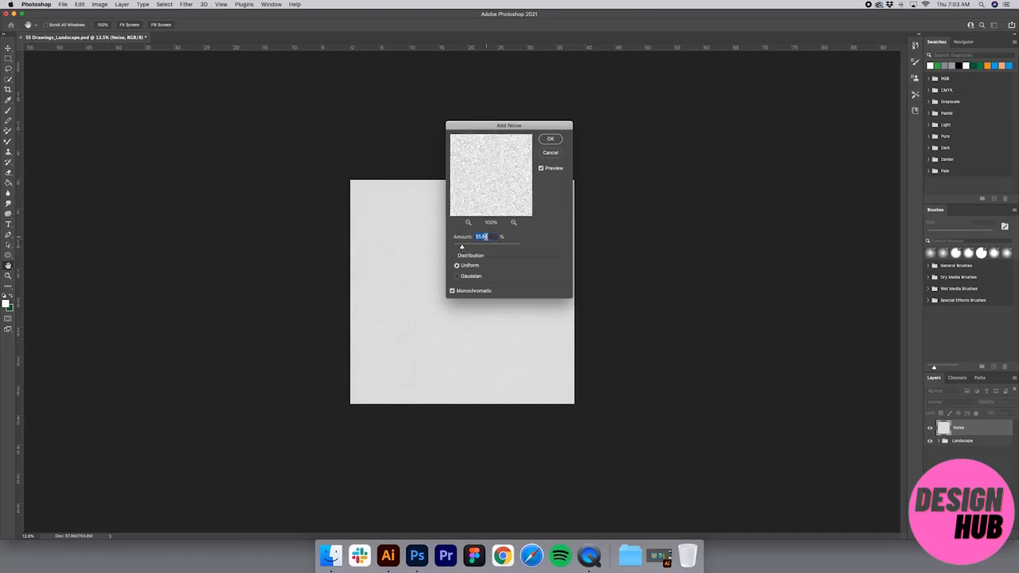
{"action": "key", "text": "Return"}
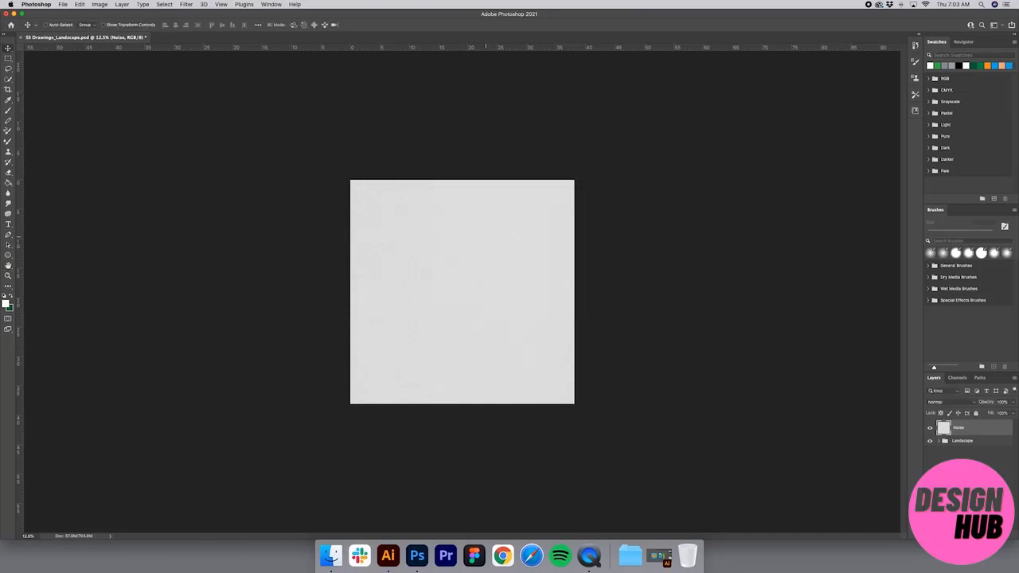
Set the Noise layer's blend mode to Color Burn.
{"action": "left_click", "coordinate": [954, 403]}
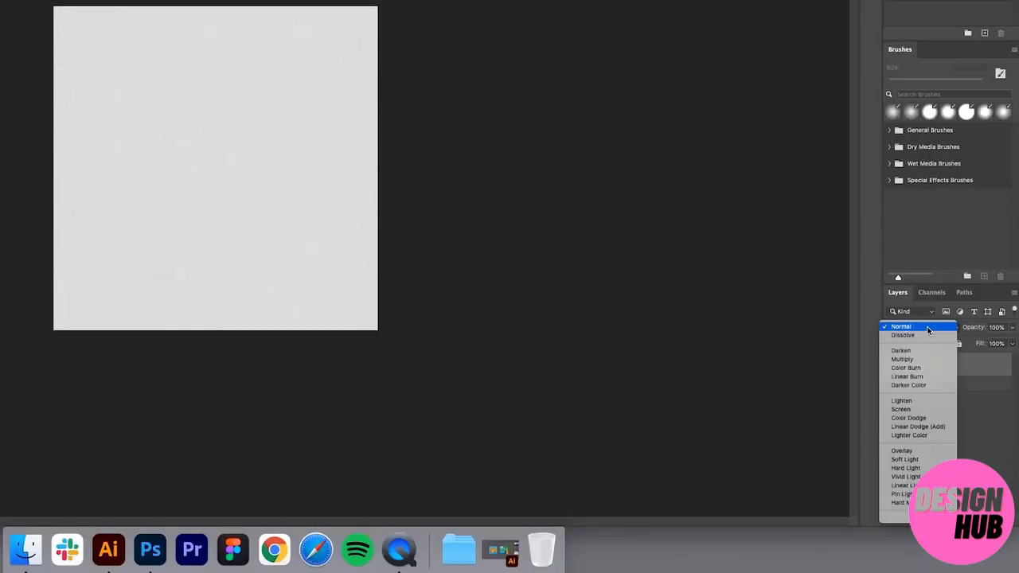
{"action": "left_click", "coordinate": [919, 368]}
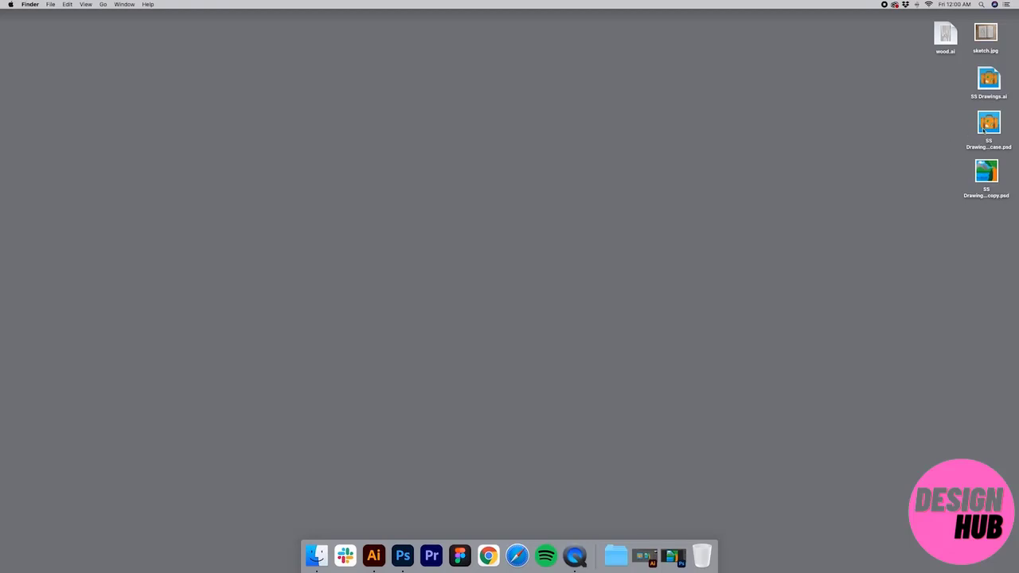
Open the suitcase PSD file from the desktop in Photoshop and expand the Suitcase group.
{"action": "left_click", "coordinate": [990, 121]}
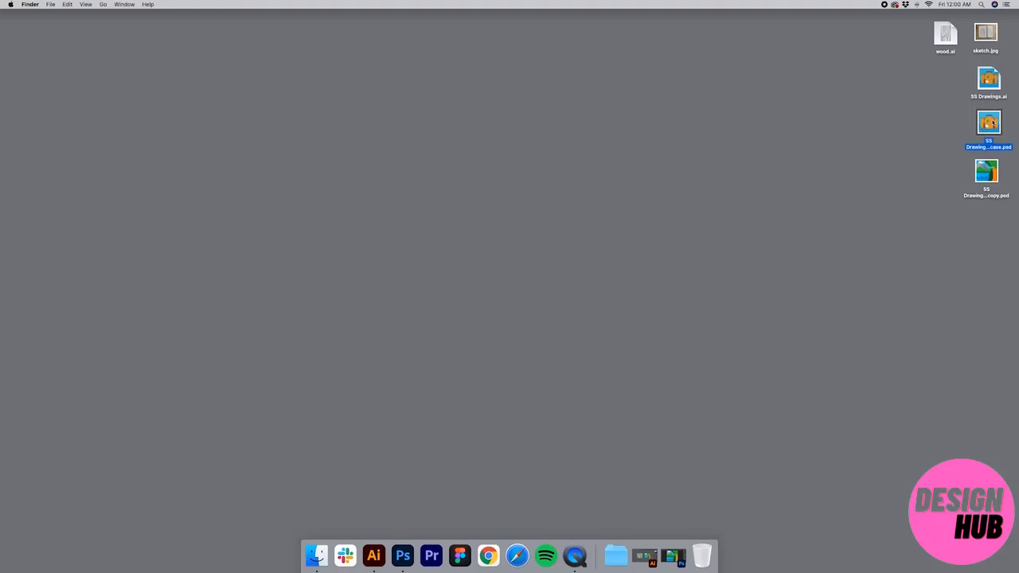
{"action": "double_click", "coordinate": [988, 128]}
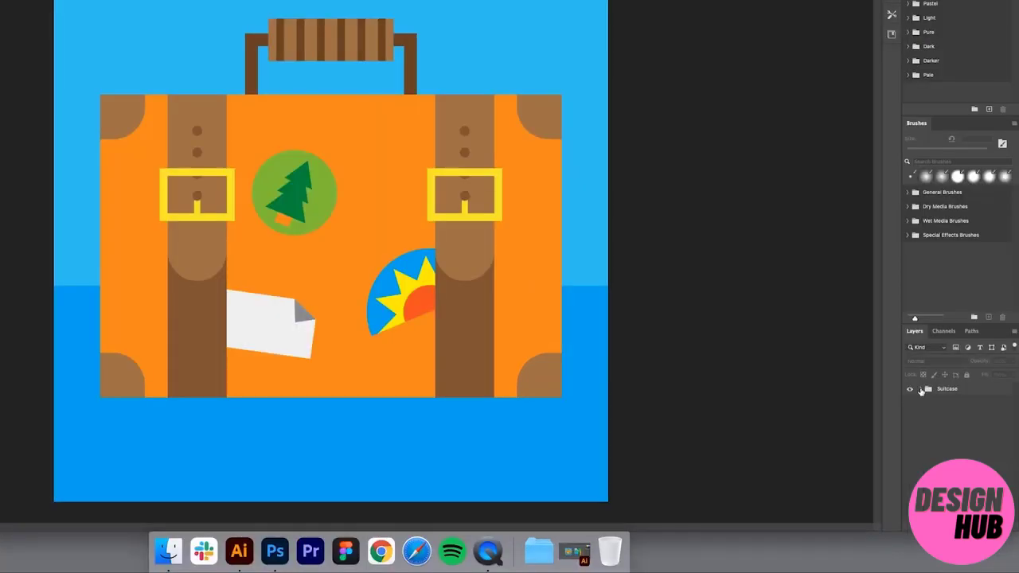
{"action": "left_click", "coordinate": [939, 425]}
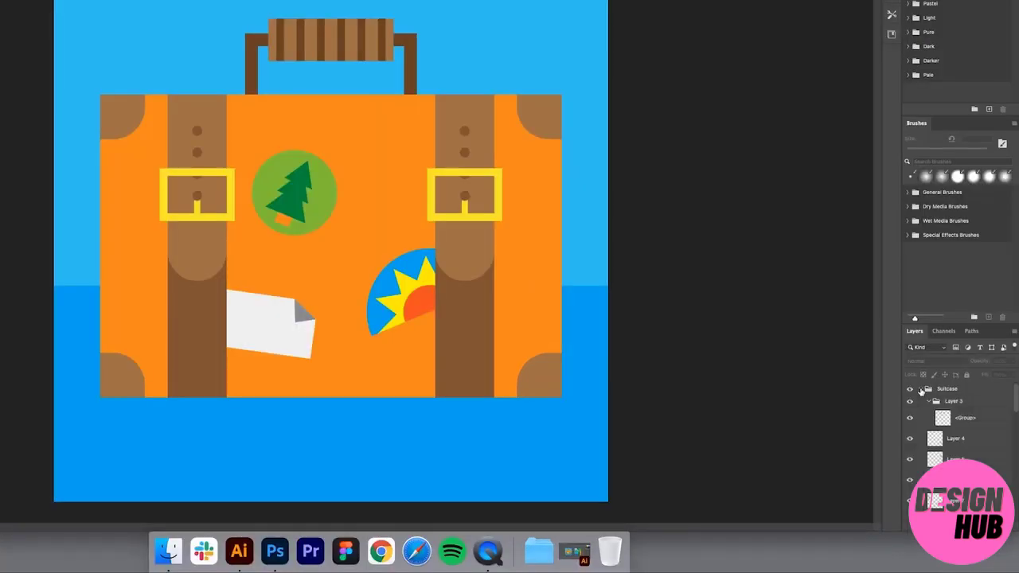
Switch the Layer 3 folder's visibility off and on to identify which suitcase artwork it holds.
{"action": "left_click", "coordinate": [958, 403]}
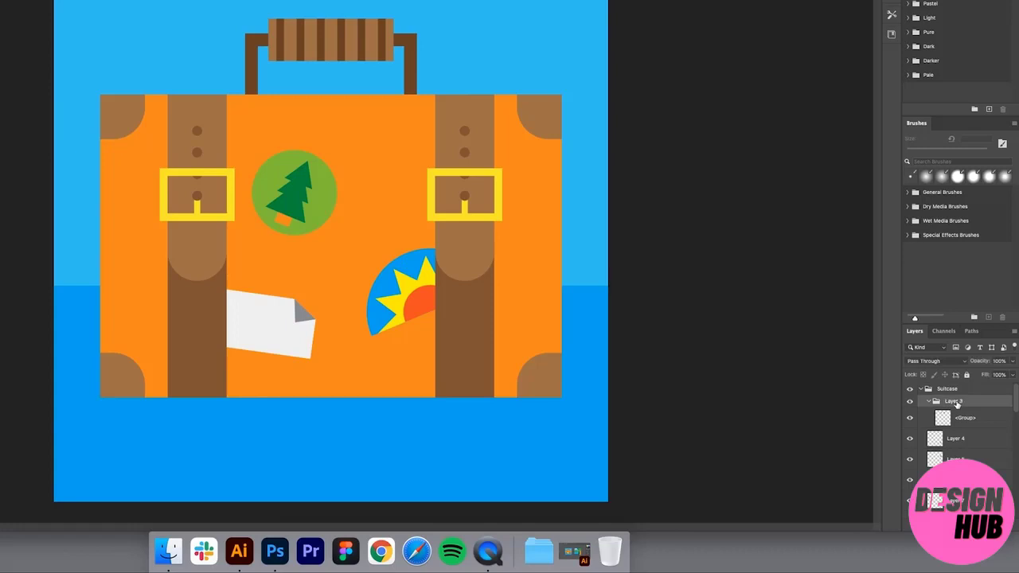
{"action": "left_click", "coordinate": [910, 402]}
{"action": "left_click", "coordinate": [910, 402]}
{"action": "left_click", "coordinate": [910, 401]}
{"action": "left_click", "coordinate": [910, 401]}
{"action": "left_click", "coordinate": [910, 402]}
{"action": "left_click", "coordinate": [911, 403]}
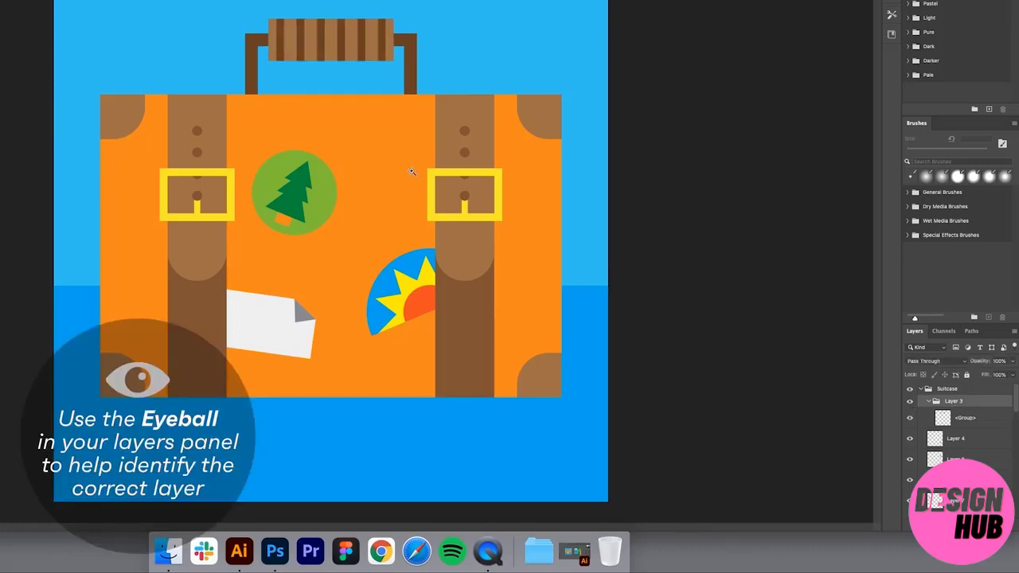
Rename the <Group> layer inside the Layer 3 folder as "Handle lines".
{"action": "left_click", "coordinate": [964, 419]}
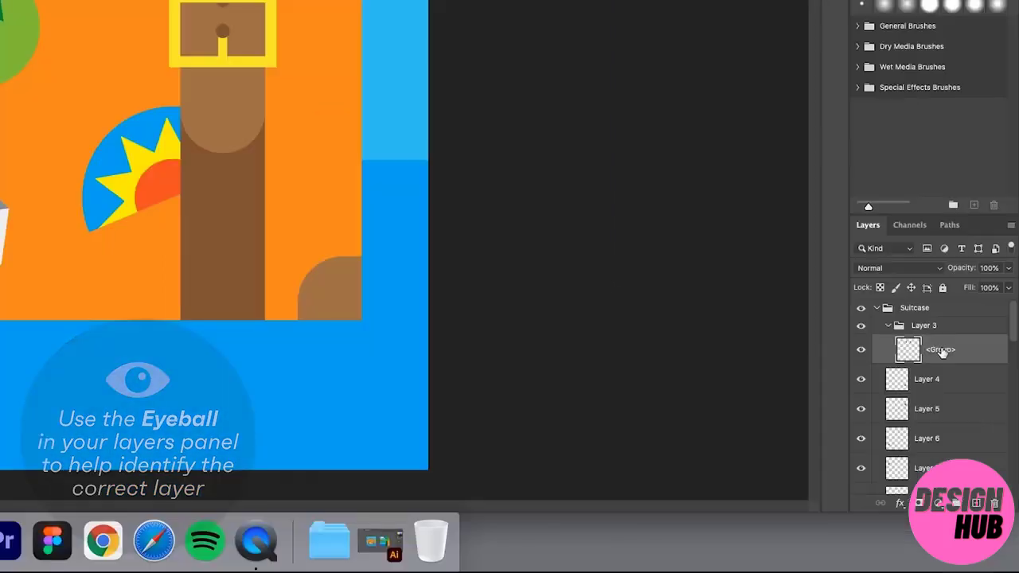
{"action": "double_click", "coordinate": [940, 350]}
{"action": "type", "text": "Hnadl"}
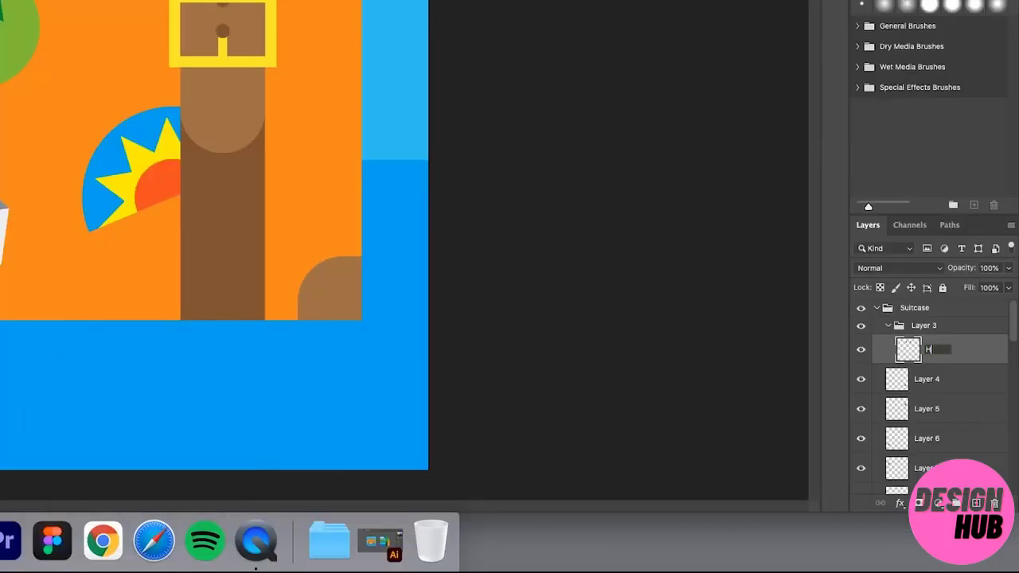
{"action": "key", "text": "BackSpace"}
{"action": "key", "text": "BackSpace"}
{"action": "key", "text": "BackSpace"}
{"action": "type", "text": "andle lines"}
{"action": "key", "text": "Return"}
Move the Handle lines layer out of the Layer 3 folder and delete the empty folder.
{"action": "left_click_drag", "start_coordinate": [912, 362], "coordinate": [904, 319]}
{"action": "left_click", "coordinate": [921, 357]}
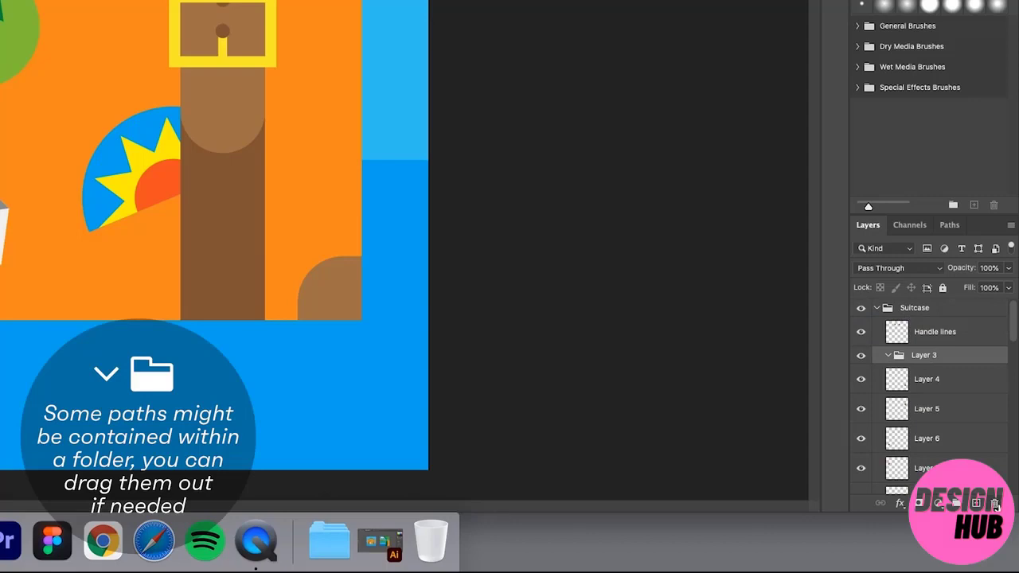
{"action": "key", "text": "Delete"}
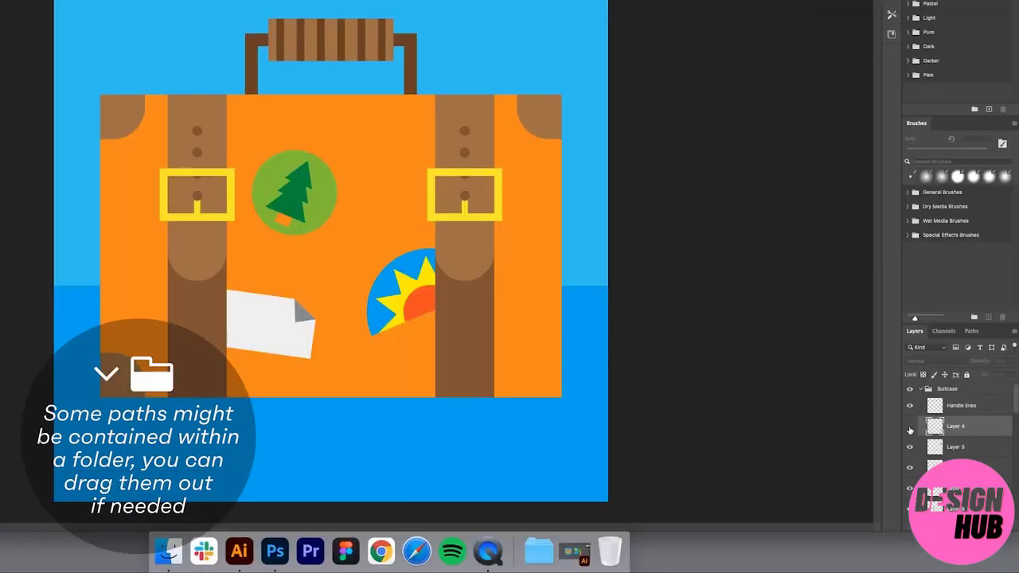
Switch the visibility of Layer 4 through Layer 7 off and on to identify which suitcase part each one holds.
{"action": "left_click", "coordinate": [909, 430]}
{"action": "left_click", "coordinate": [909, 430]}
{"action": "left_click", "coordinate": [909, 450]}
{"action": "left_click", "coordinate": [909, 450]}
{"action": "left_click", "coordinate": [908, 470]}
{"action": "left_click", "coordinate": [909, 469]}
{"action": "left_click", "coordinate": [909, 487]}
{"action": "left_click", "coordinate": [909, 488]}
Merge Layer 4 through Layer 7 into a single layer.
{"action": "left_click", "coordinate": [971, 495]}
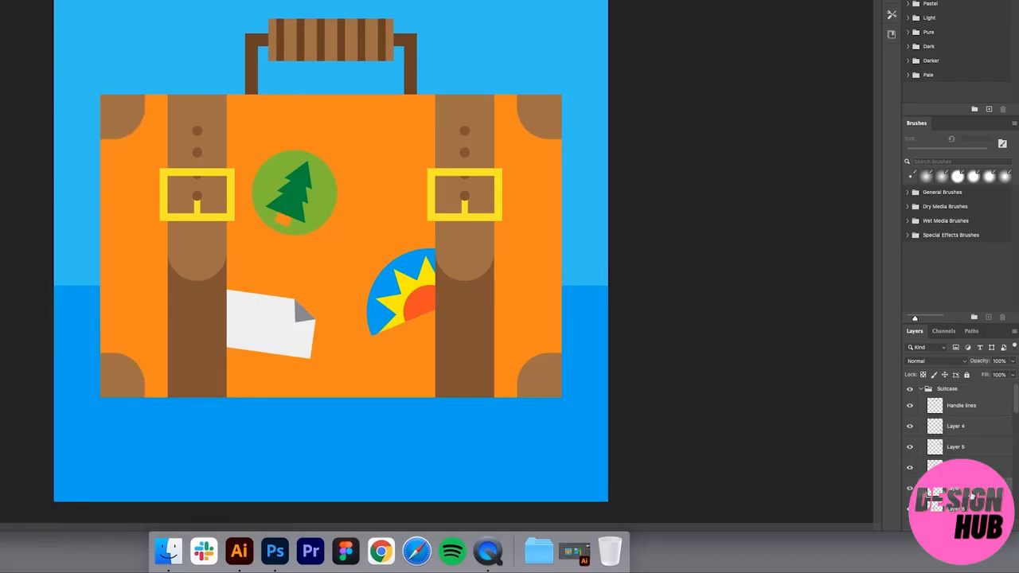
{"action": "left_click", "coordinate": [952, 428], "text": "shift"}
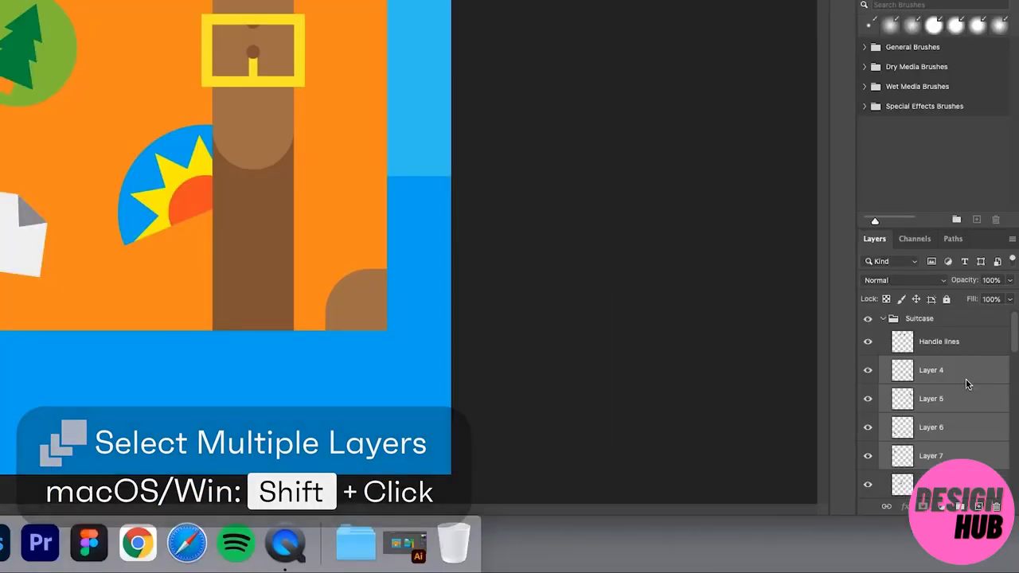
{"action": "right_click", "coordinate": [947, 437]}
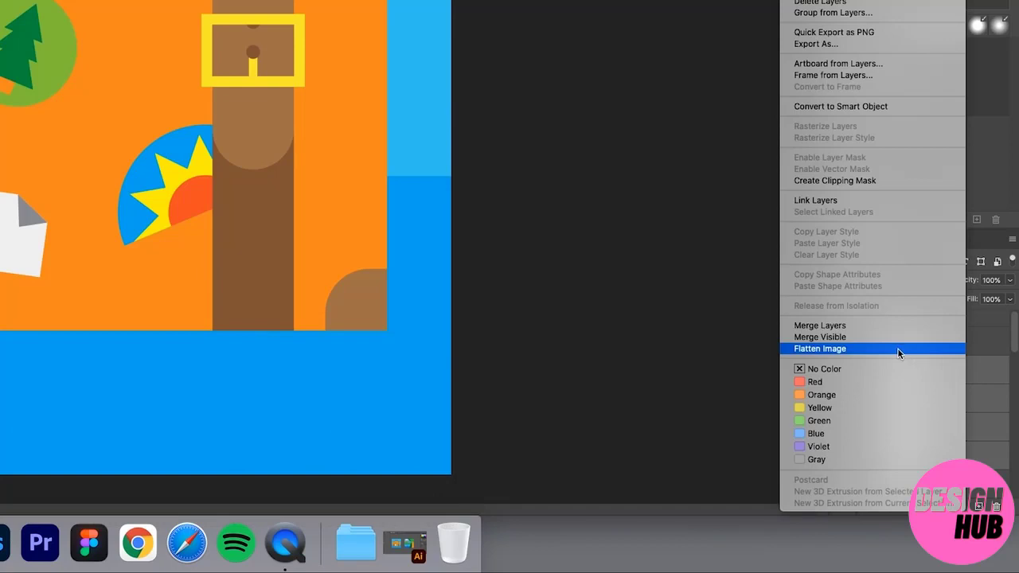
{"action": "left_click", "coordinate": [856, 325]}
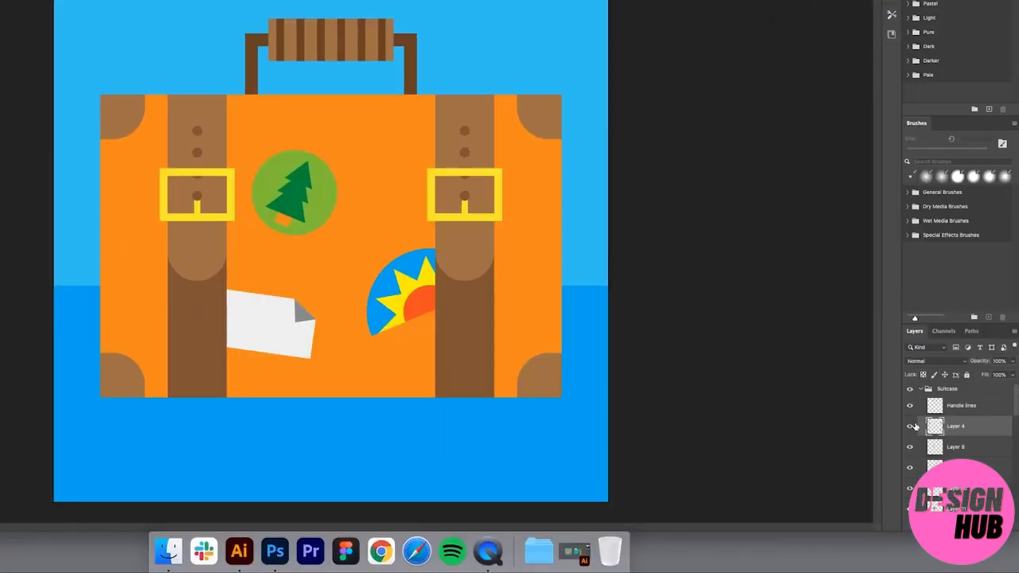
Rename the merged corner-piece layer as "Corners".
{"action": "double_click", "coordinate": [955, 426]}
{"action": "type", "text": "C"}
{"action": "type", "text": "oern"}
{"action": "key", "text": "BackSpace"}
{"action": "key", "text": "BackSpace"}
{"action": "key", "text": "BackSpace"}
{"action": "type", "text": "rner"}
{"action": "key", "text": "Return"}
Switch the visibility of Layer 8, Layer 9 and the layers beneath them off and on to identify their artwork.
{"action": "left_click", "coordinate": [910, 447]}
{"action": "left_click", "coordinate": [910, 448]}
{"action": "left_click", "coordinate": [949, 449]}
{"action": "left_click", "coordinate": [948, 468]}
{"action": "left_click", "coordinate": [909, 489]}
{"action": "left_click", "coordinate": [909, 489]}
{"action": "left_click", "coordinate": [909, 469]}
{"action": "left_click", "coordinate": [909, 470]}
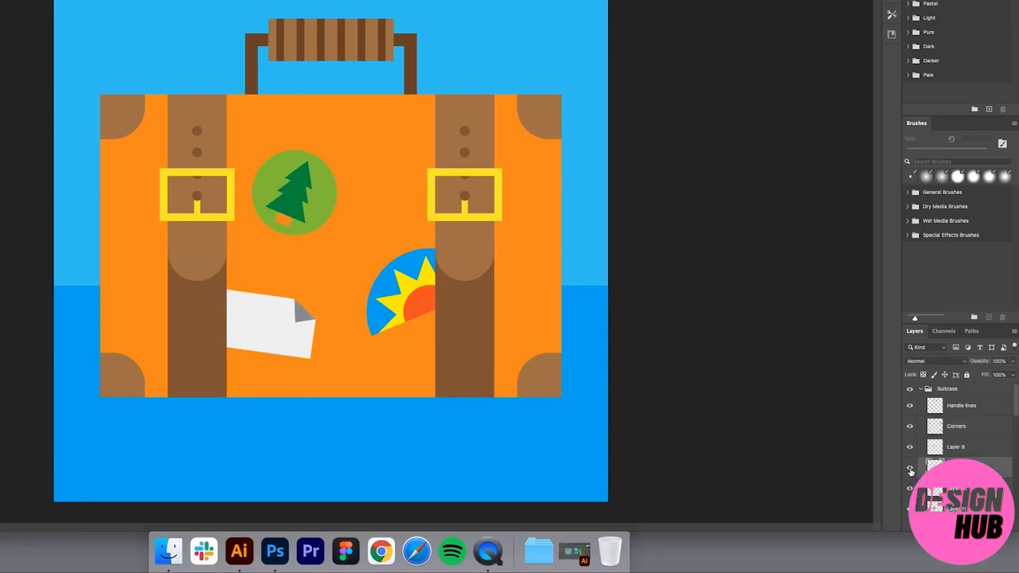
{"action": "left_click", "coordinate": [910, 447]}
{"action": "left_click", "coordinate": [910, 447]}
{"action": "left_click", "coordinate": [910, 467]}
{"action": "left_click", "coordinate": [909, 467]}
{"action": "left_click", "coordinate": [908, 448]}
{"action": "left_click", "coordinate": [909, 467]}
{"action": "left_click", "coordinate": [909, 448]}
{"action": "left_click", "coordinate": [909, 467]}
Rename Layer 8 as "Tree Top" and Layer 9 as "Tree Stump".
{"action": "double_click", "coordinate": [955, 446]}
{"action": "type", "text": "Tree Top"}
{"action": "key", "text": "Return"}
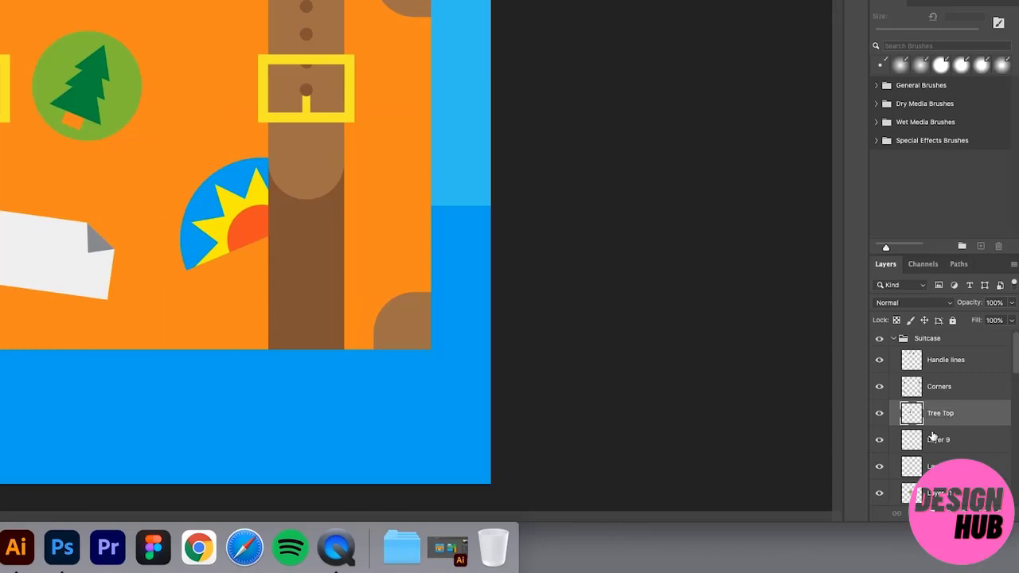
{"action": "double_click", "coordinate": [937, 439]}
{"action": "type", "text": "Tree Stump"}
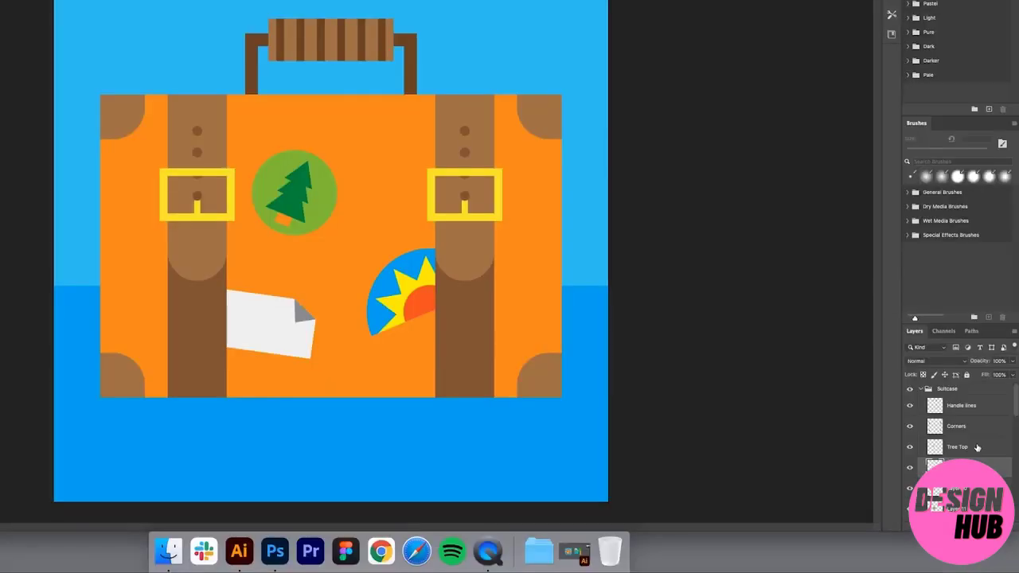
Group the Tree Top and Tree Stump layers and name the group "Tree Sticker".
{"action": "left_click", "coordinate": [977, 447], "text": "shift"}
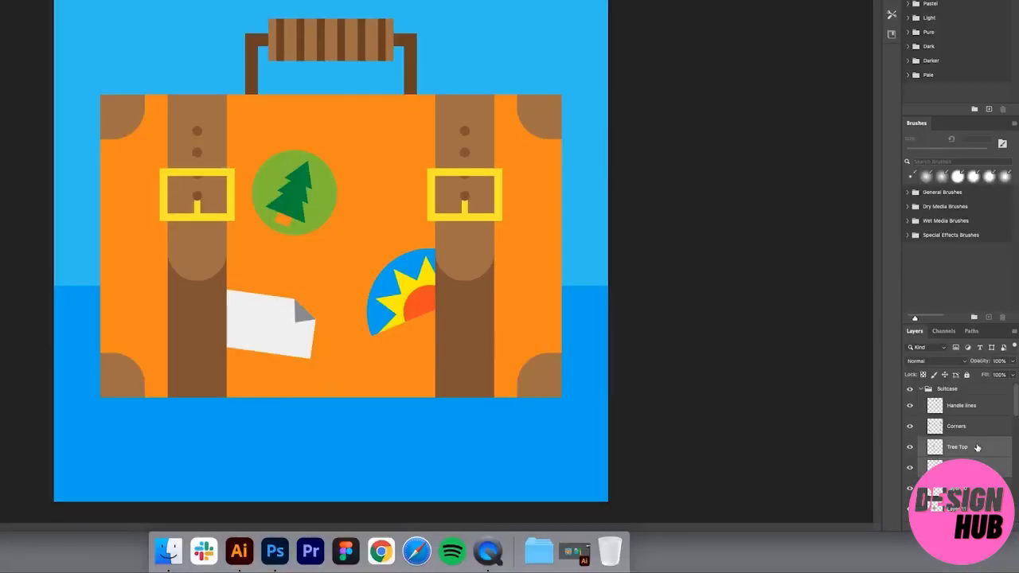
{"action": "key", "text": "ctrl+g"}
{"action": "double_click", "coordinate": [953, 441]}
{"action": "type", "text": "Tree Sticker"}
{"action": "key", "text": "Return"}
{"action": "scroll", "coordinate": [955, 446], "scroll_direction": "down", "scroll_amount": 1}
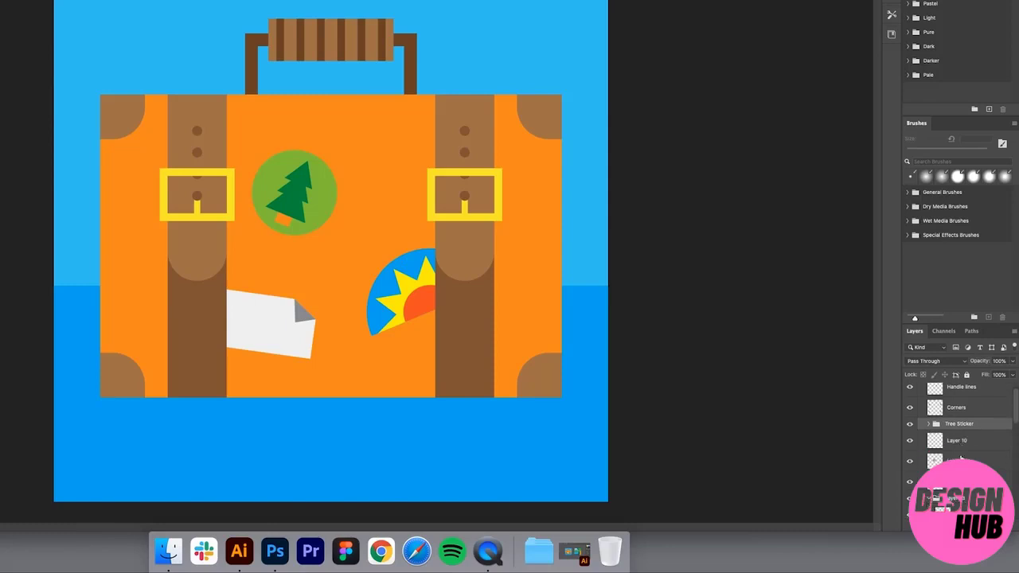
Name the green circle layer "Circle" and place it beneath the tree layers inside the Tree Sticker group.
{"action": "left_click", "coordinate": [955, 460]}
{"action": "left_click", "coordinate": [910, 463]}
{"action": "left_click", "coordinate": [909, 463]}
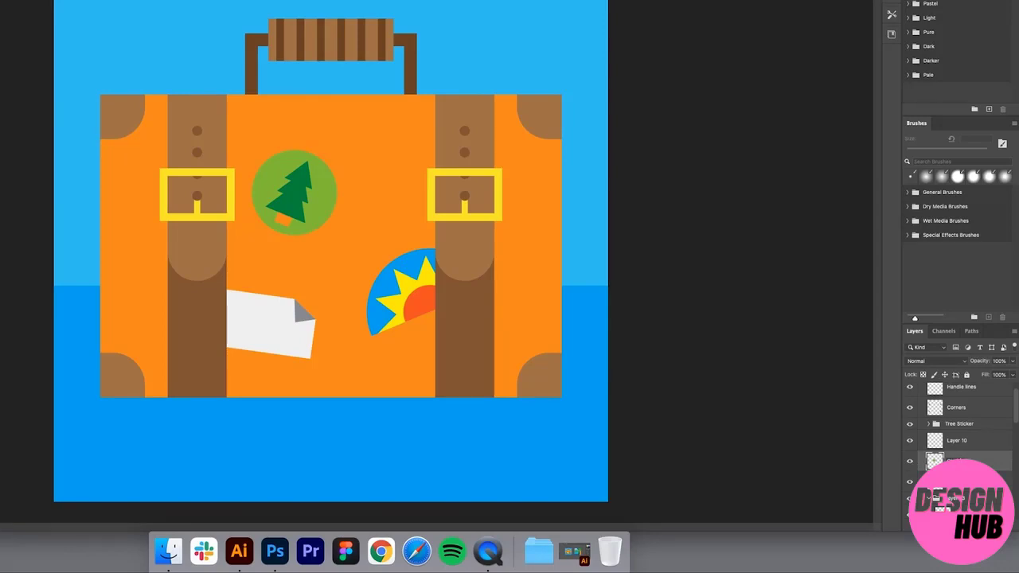
{"action": "left_click_drag", "start_coordinate": [937, 460], "coordinate": [949, 427]}
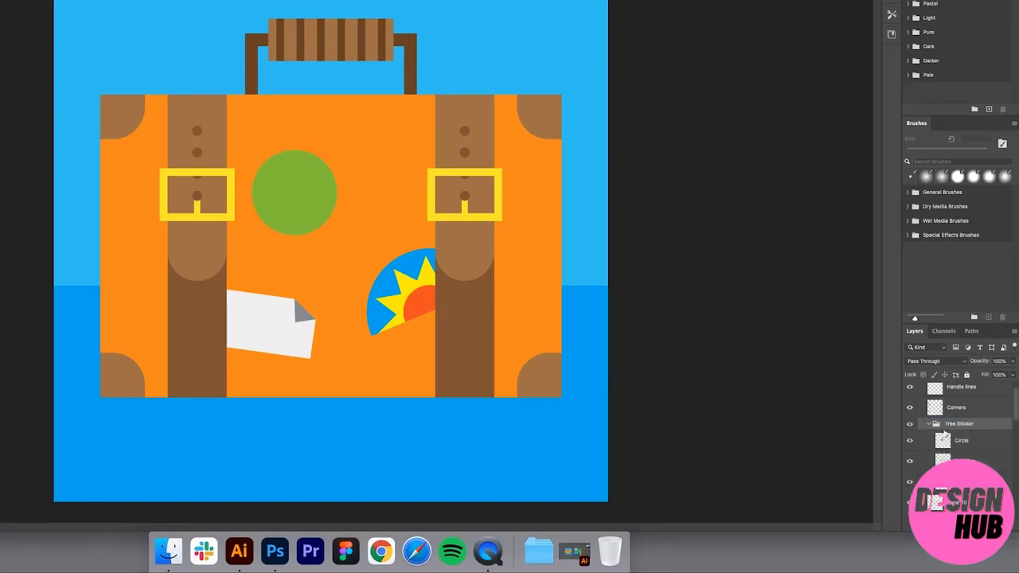
{"action": "left_click_drag", "start_coordinate": [917, 462], "coordinate": [958, 490]}
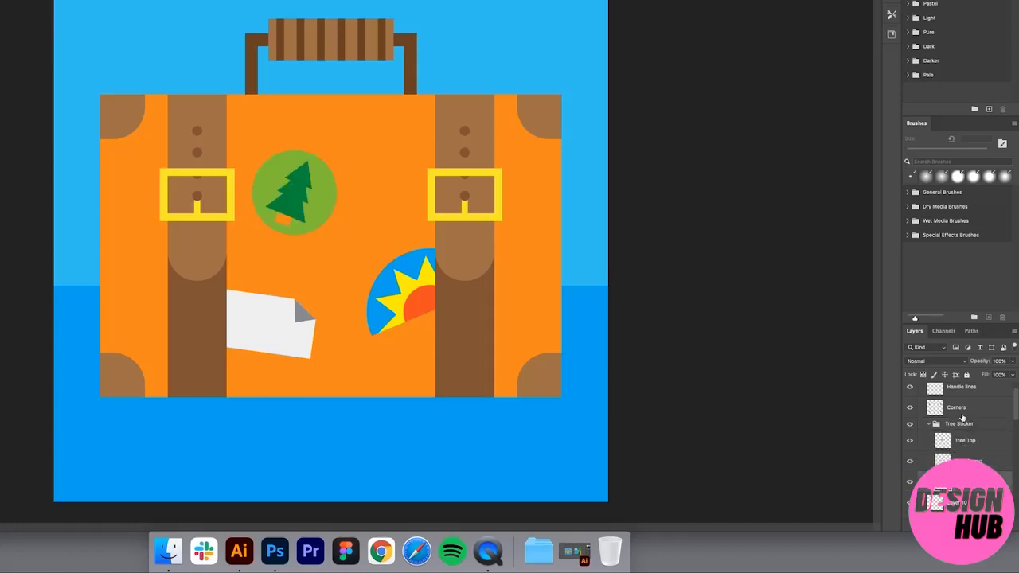
{"action": "left_click", "coordinate": [928, 426]}
{"action": "left_click", "coordinate": [928, 426]}
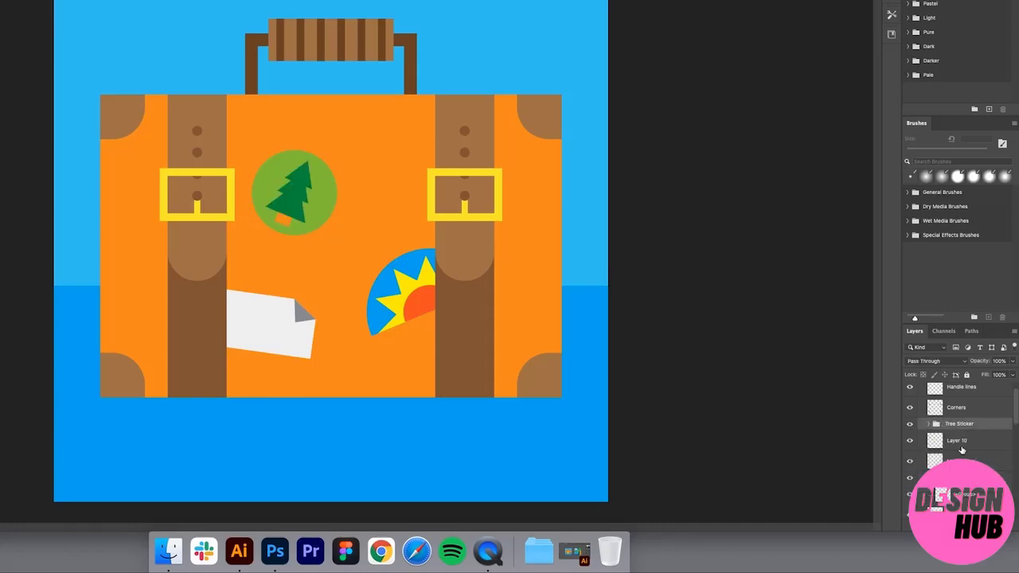
Examine Layer 10, Layer 12 and the Layer 13 folder by switching layer visibility off and on to identify their artwork.
{"action": "left_click", "coordinate": [959, 448]}
{"action": "left_click", "coordinate": [909, 443]}
{"action": "left_click", "coordinate": [909, 444]}
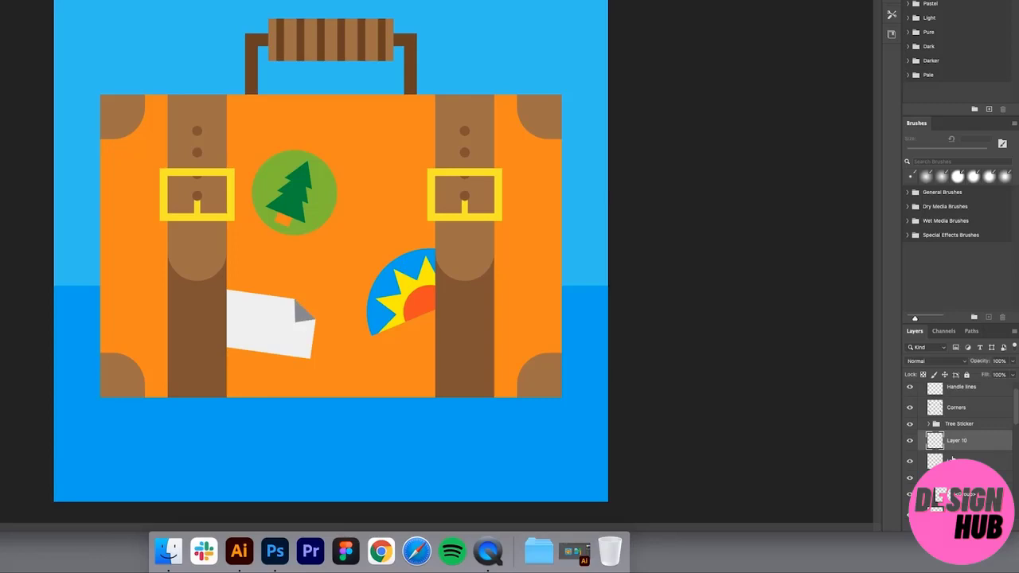
{"action": "left_click", "coordinate": [942, 460]}
{"action": "left_click", "coordinate": [910, 462]}
{"action": "left_click", "coordinate": [910, 462]}
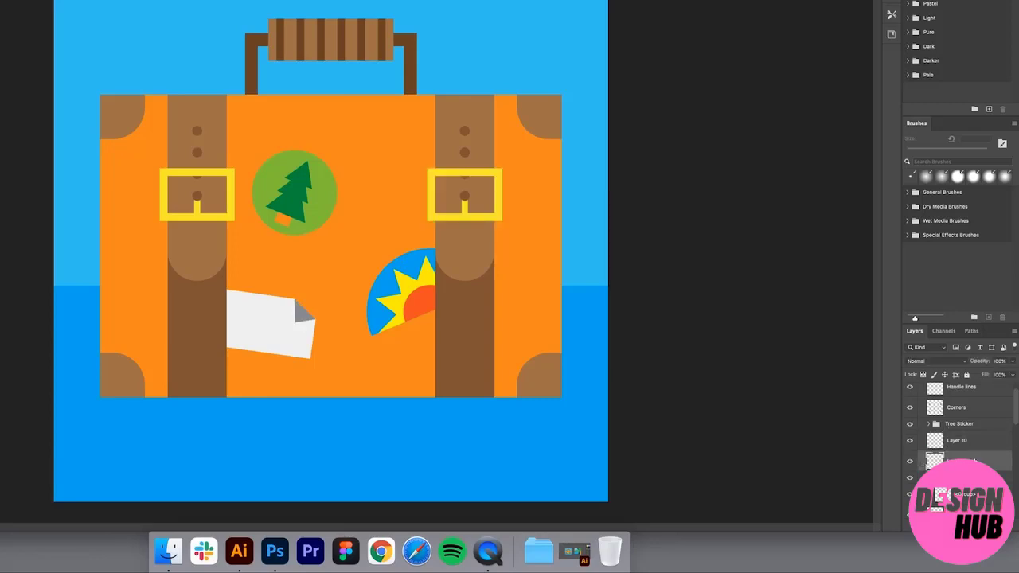
{"action": "left_click", "coordinate": [977, 448]}
{"action": "left_click", "coordinate": [962, 479]}
{"action": "key", "text": "BackSpace"}
{"action": "left_click", "coordinate": [933, 498]}
{"action": "scroll", "coordinate": [983, 496], "scroll_direction": "down", "scroll_amount": 3}
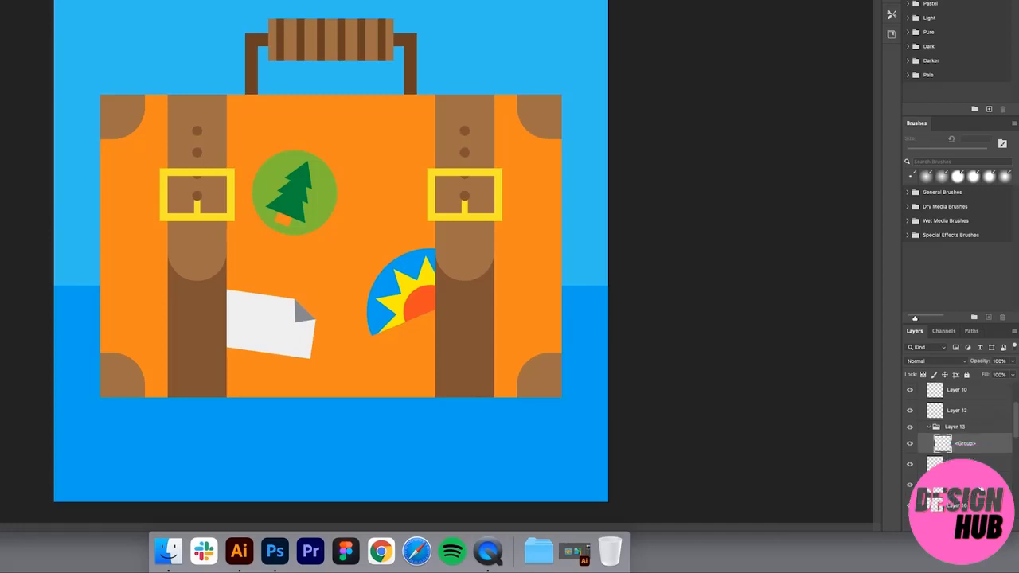
{"action": "left_click", "coordinate": [947, 464]}
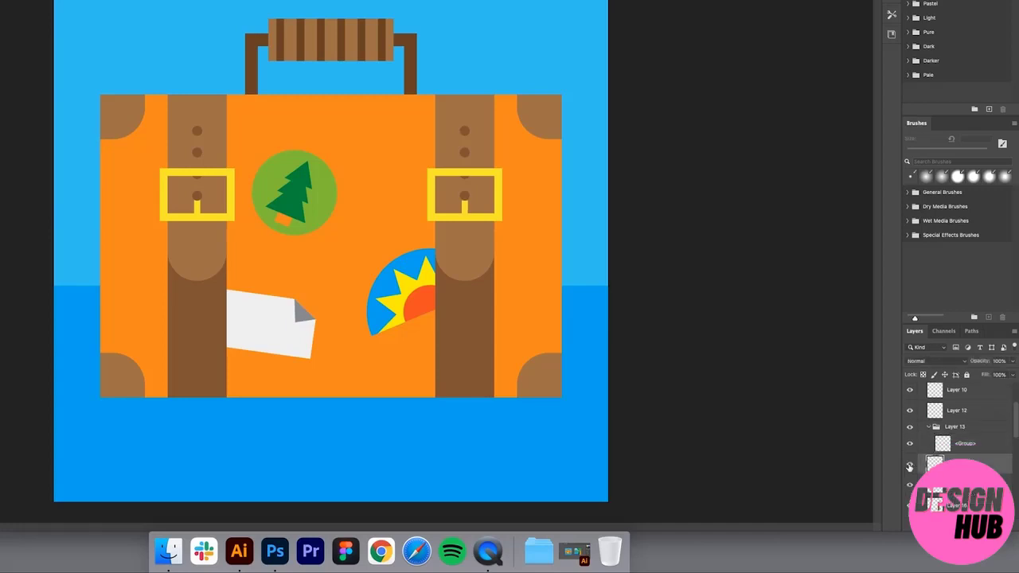
{"action": "scroll", "coordinate": [909, 467], "scroll_direction": "up", "scroll_amount": 2}
{"action": "scroll", "coordinate": [909, 470], "scroll_direction": "up", "scroll_amount": 1}
{"action": "left_click", "coordinate": [910, 471]}
{"action": "left_click", "coordinate": [909, 471]}
{"action": "left_click", "coordinate": [909, 451]}
{"action": "left_click", "coordinate": [911, 451]}
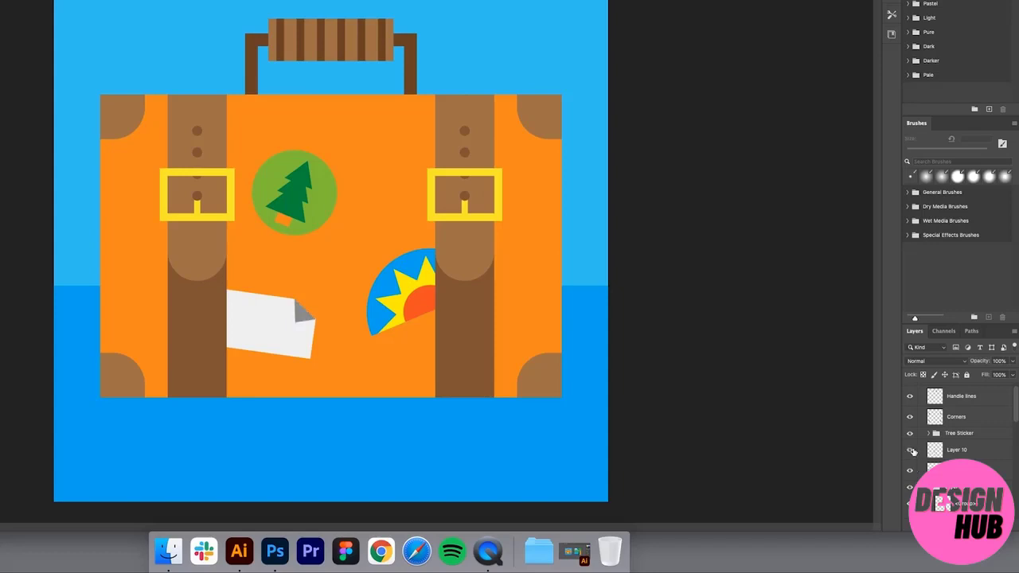
Rename Layer 10 as "Corner".
{"action": "double_click", "coordinate": [955, 450]}
{"action": "type", "text": "Cro"}
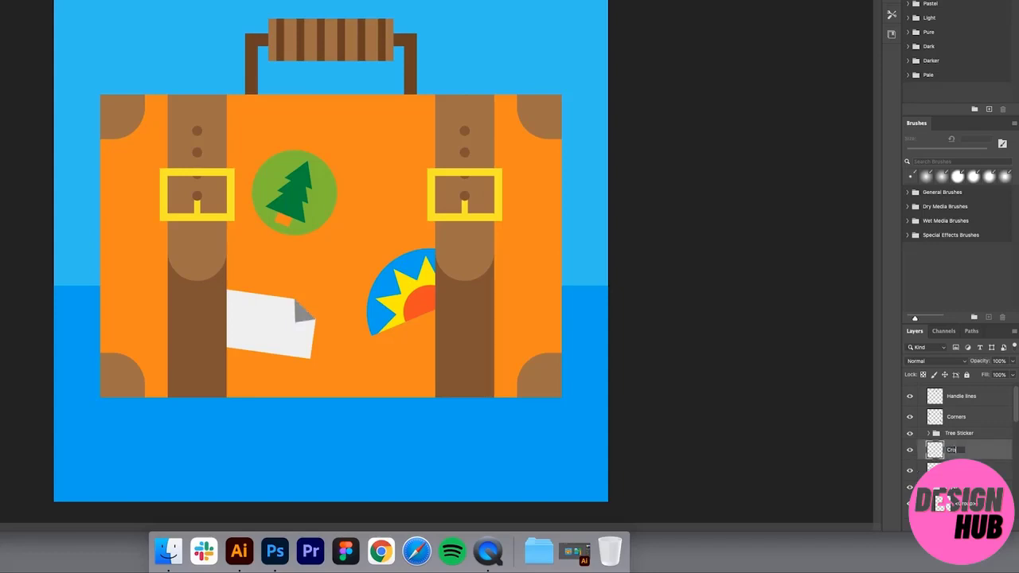
{"action": "type", "text": "ner"}
{"action": "key", "text": "Return"}
Check which artwork Layer 12 holds, and rename the <Group> layer inside the Layer 13 folder as "Dots".
{"action": "left_click", "coordinate": [955, 470]}
{"action": "left_click", "coordinate": [910, 470]}
{"action": "left_click", "coordinate": [909, 471]}
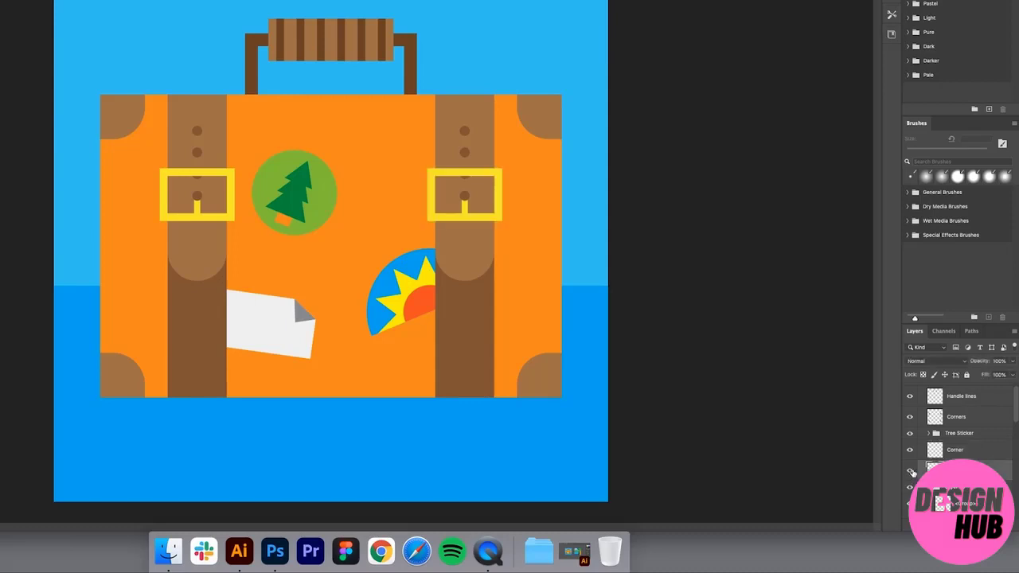
{"action": "scroll", "coordinate": [955, 470], "scroll_direction": "down", "scroll_amount": 2}
{"action": "left_click", "coordinate": [956, 464]}
{"action": "left_click", "coordinate": [910, 464]}
{"action": "left_click", "coordinate": [909, 464]}
{"action": "left_click", "coordinate": [955, 479]}
Move the Dots layer out of the Layer 13 folder and delete the empty folder.
{"action": "left_click_drag", "start_coordinate": [955, 479], "coordinate": [946, 457]}
{"action": "left_click", "coordinate": [979, 487]}
{"action": "key", "text": "BackSpace"}
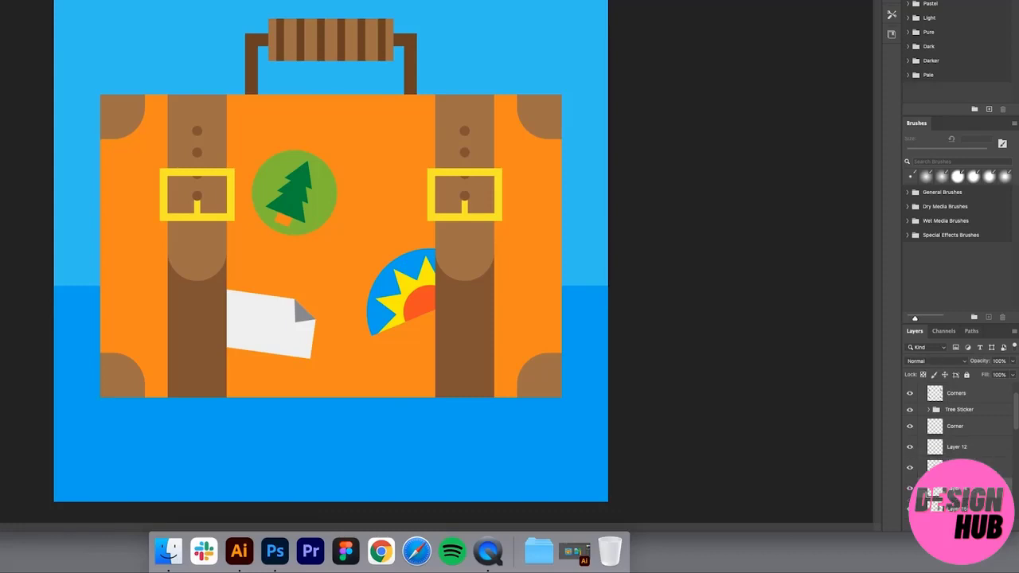
{"action": "left_click", "coordinate": [955, 468]}
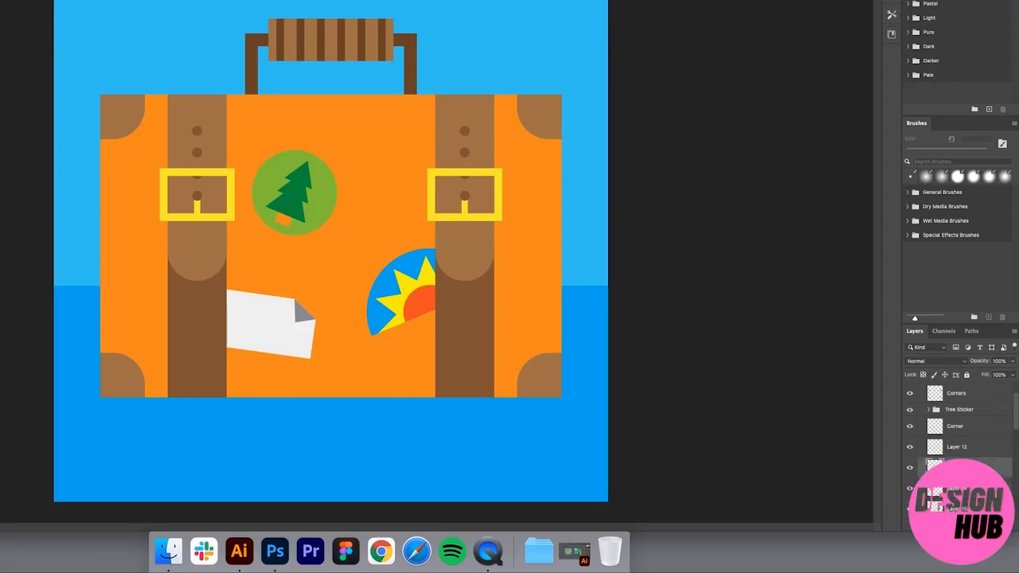
Check the artwork on Layer 14 through Layer 17 by switching layer visibility off and on.
{"action": "left_click", "coordinate": [925, 491]}
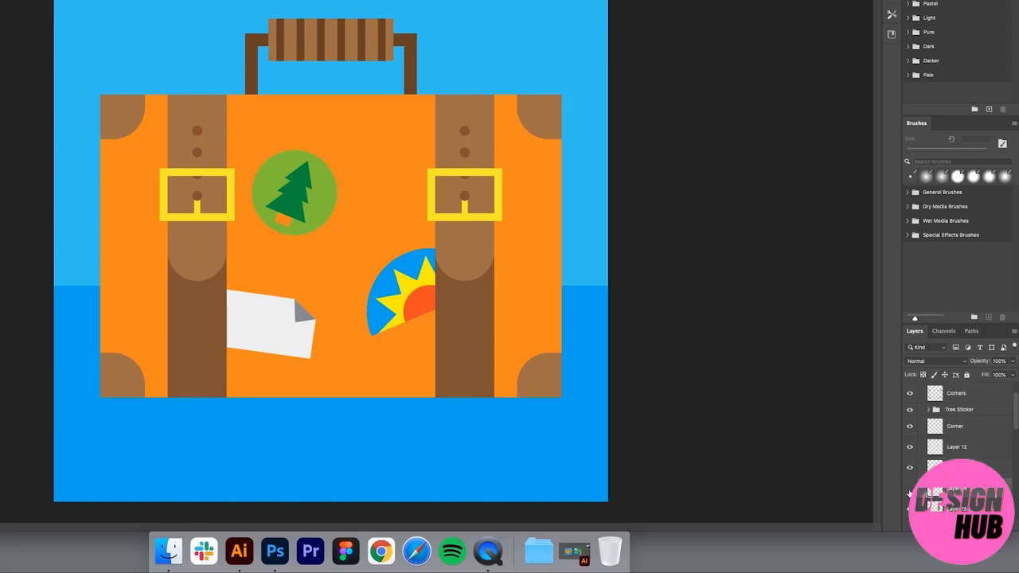
{"action": "scroll", "coordinate": [910, 493], "scroll_direction": "down", "scroll_amount": 2}
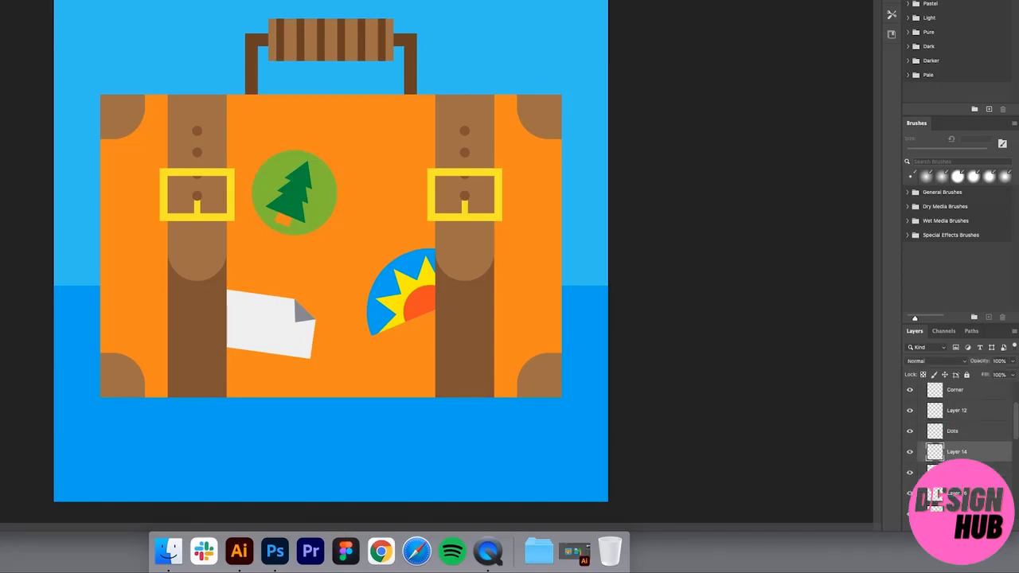
{"action": "left_click", "coordinate": [927, 472]}
{"action": "left_click", "coordinate": [909, 473]}
{"action": "left_click", "coordinate": [909, 472]}
{"action": "scroll", "coordinate": [909, 474], "scroll_direction": "down", "scroll_amount": 2}
{"action": "left_click", "coordinate": [927, 475]}
{"action": "left_click", "coordinate": [910, 475]}
{"action": "left_click", "coordinate": [909, 475]}
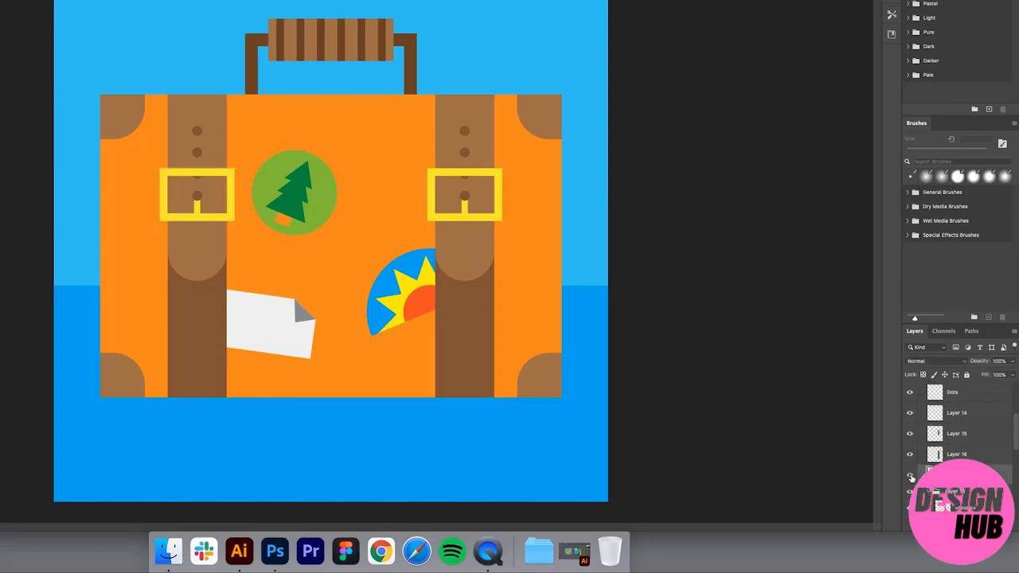
{"action": "scroll", "coordinate": [963, 415], "scroll_direction": "up", "scroll_amount": 3}
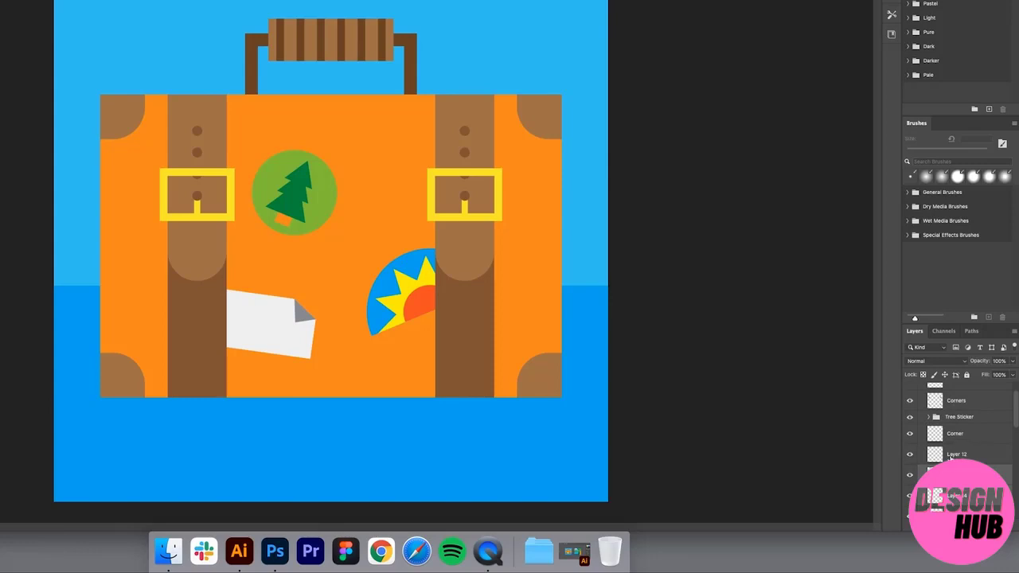
{"action": "scroll", "coordinate": [947, 458], "scroll_direction": "down", "scroll_amount": 3}
Take the <Group> layer out of the Layer 18 folder under the name "Dots" and delete the empty folder.
{"action": "left_click", "coordinate": [924, 448]}
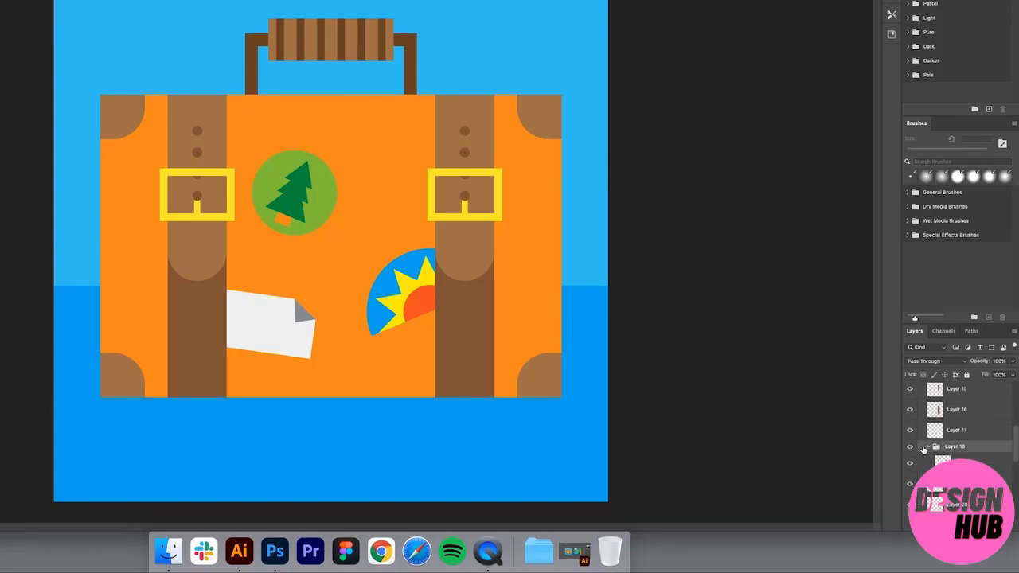
{"action": "double_click", "coordinate": [956, 447]}
{"action": "left_click", "coordinate": [961, 459]}
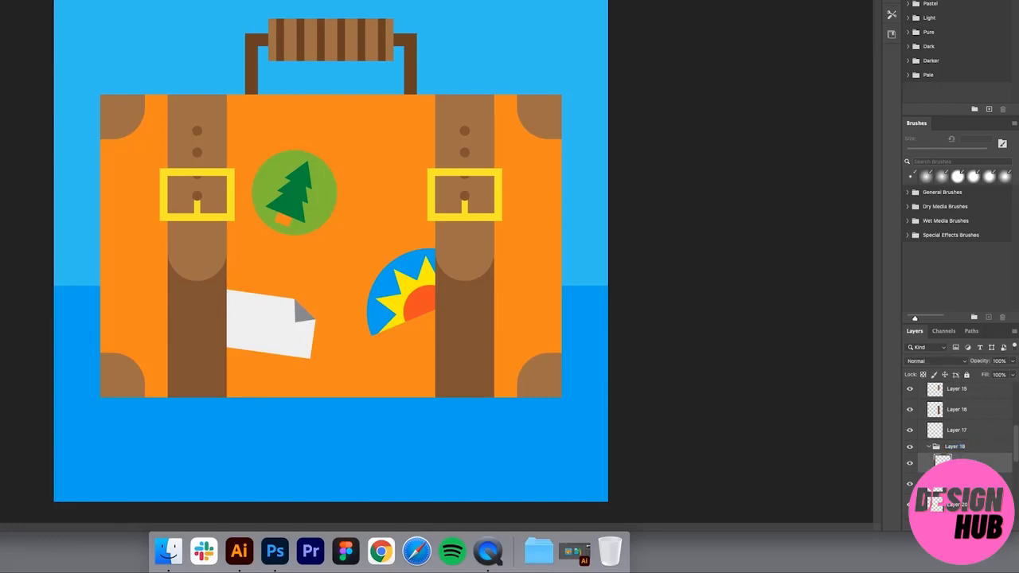
{"action": "left_click_drag", "start_coordinate": [962, 461], "coordinate": [951, 399]}
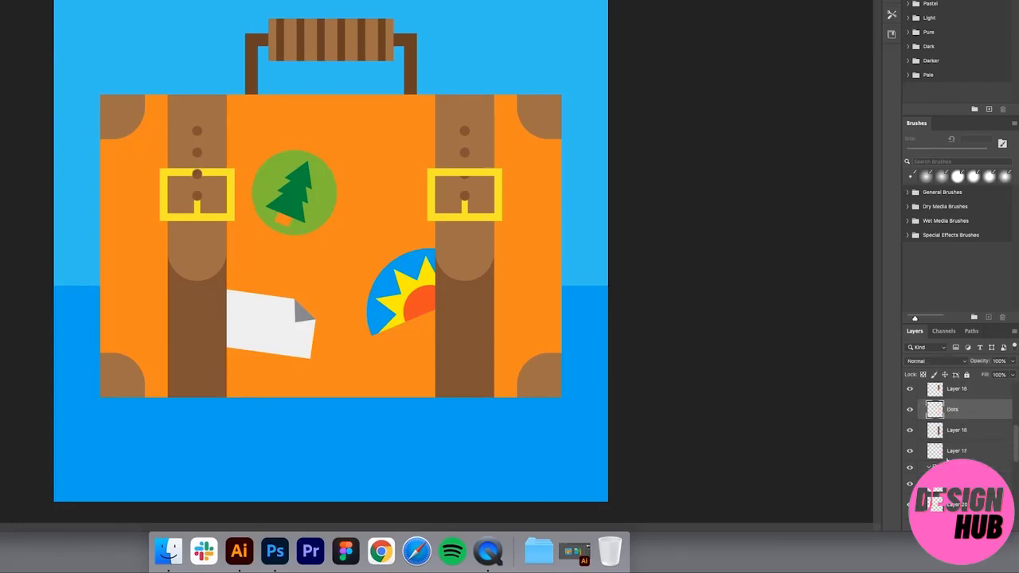
{"action": "left_click", "coordinate": [959, 467]}
Move the second Dots layer directly below the first one and merge the two layers.
{"action": "scroll", "coordinate": [953, 443], "scroll_direction": "up", "scroll_amount": 3}
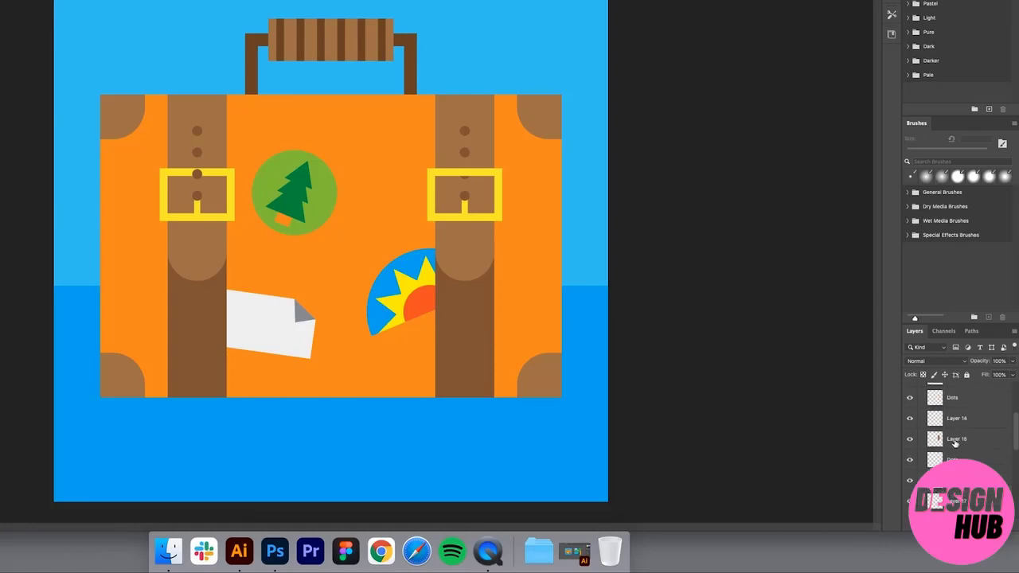
{"action": "left_click", "coordinate": [965, 458]}
{"action": "left_click_drag", "start_coordinate": [964, 459], "coordinate": [961, 410]}
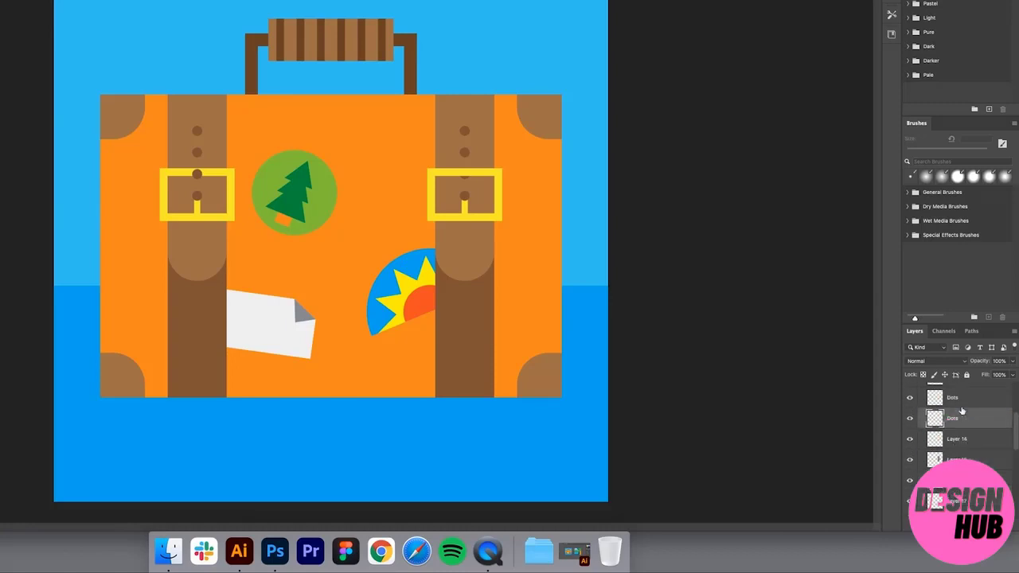
{"action": "right_click", "coordinate": [972, 402]}
{"action": "left_click", "coordinate": [978, 404]}
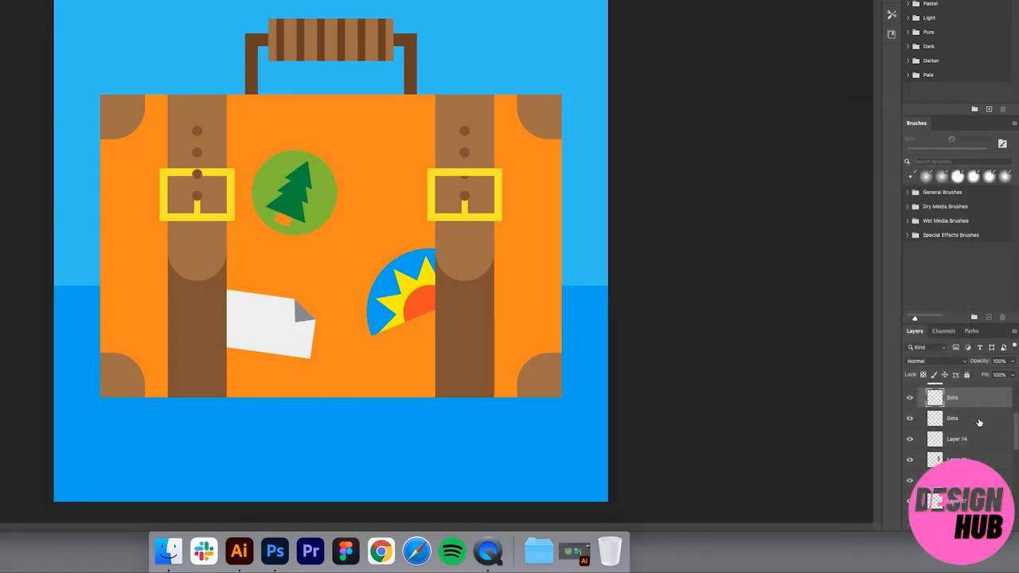
{"action": "left_click", "coordinate": [979, 420], "text": "shift"}
{"action": "right_click", "coordinate": [981, 422]}
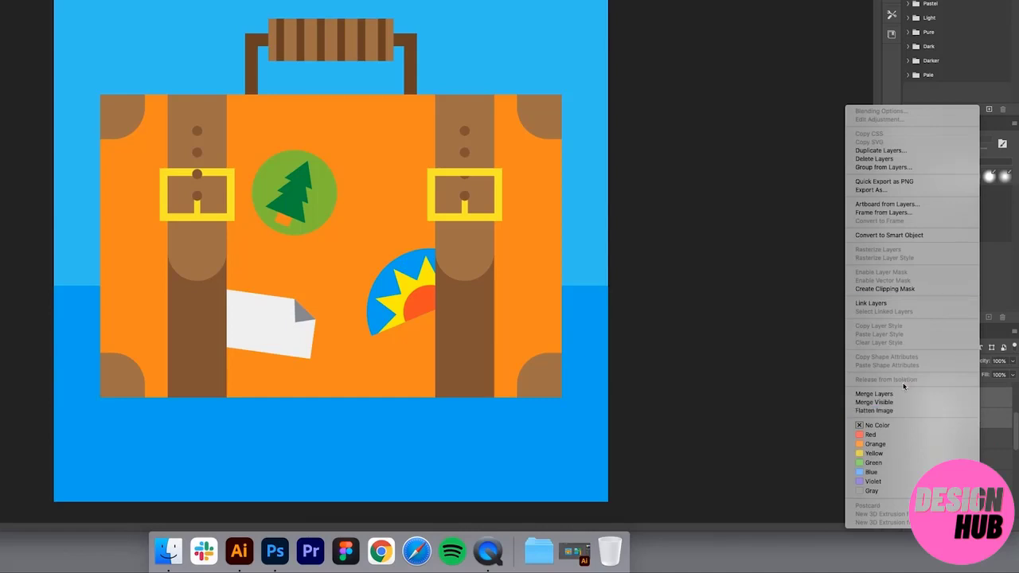
{"action": "left_click", "coordinate": [874, 393]}
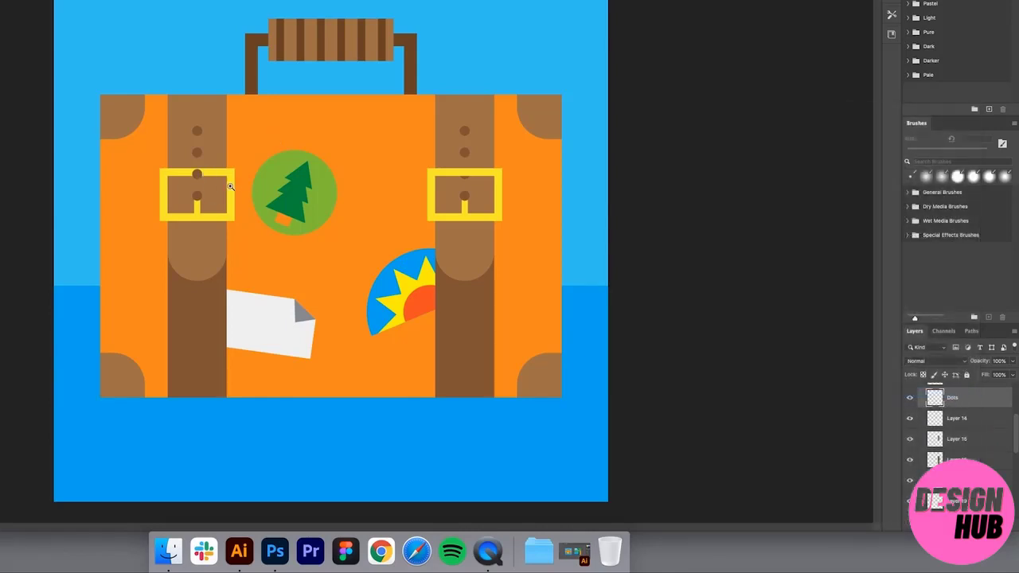
Check which artwork Layer 14 and Layer 15 hold by toggling their visibility, and rename Layer 15 as Straps.
{"action": "left_click", "coordinate": [976, 426]}
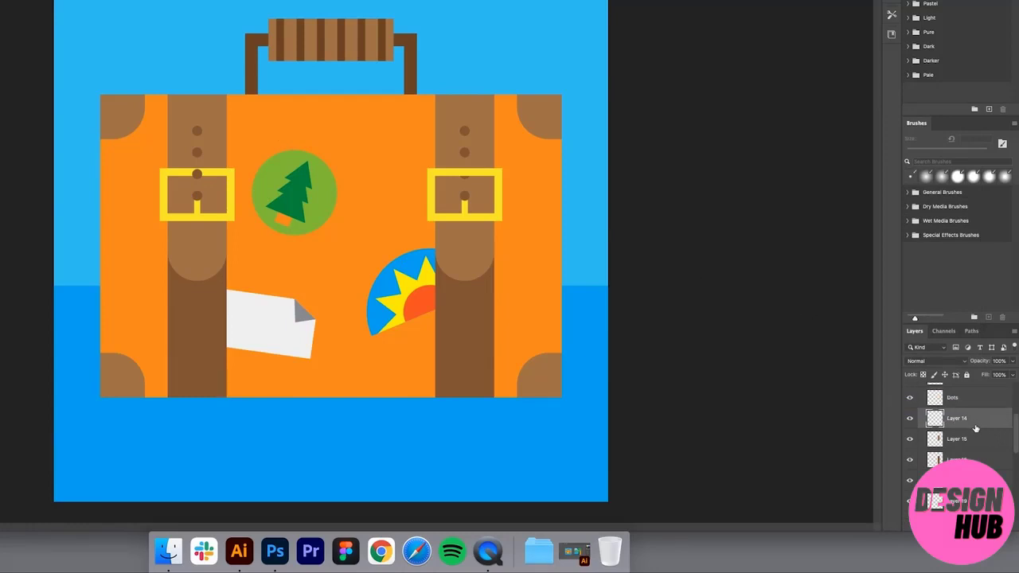
{"action": "left_click", "coordinate": [973, 441]}
{"action": "left_click", "coordinate": [911, 420]}
{"action": "left_click", "coordinate": [911, 419]}
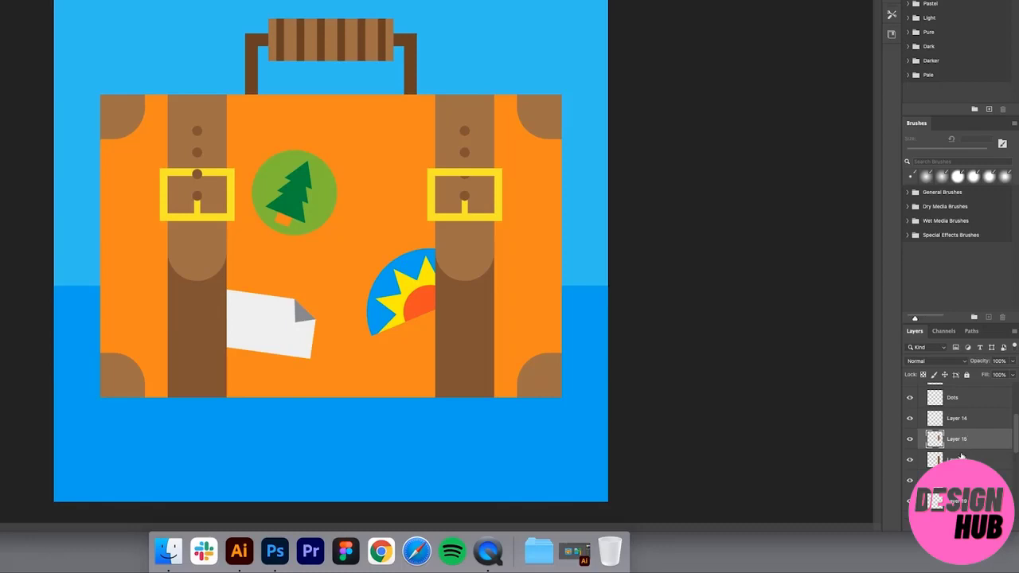
{"action": "left_click", "coordinate": [963, 459]}
{"action": "left_click", "coordinate": [911, 440]}
{"action": "left_click", "coordinate": [912, 440]}
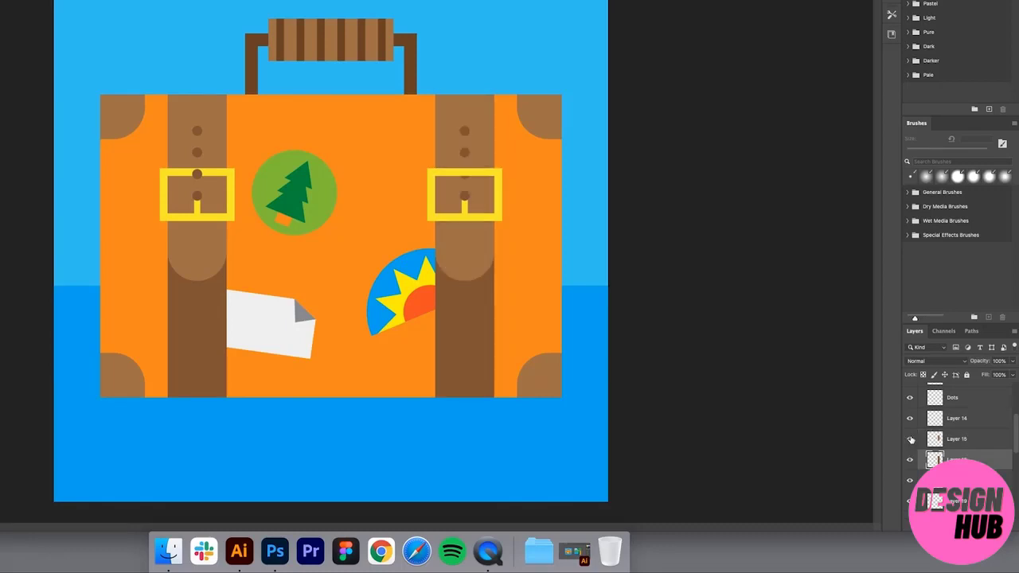
{"action": "double_click", "coordinate": [965, 444]}
{"action": "type", "text": "Straps"}
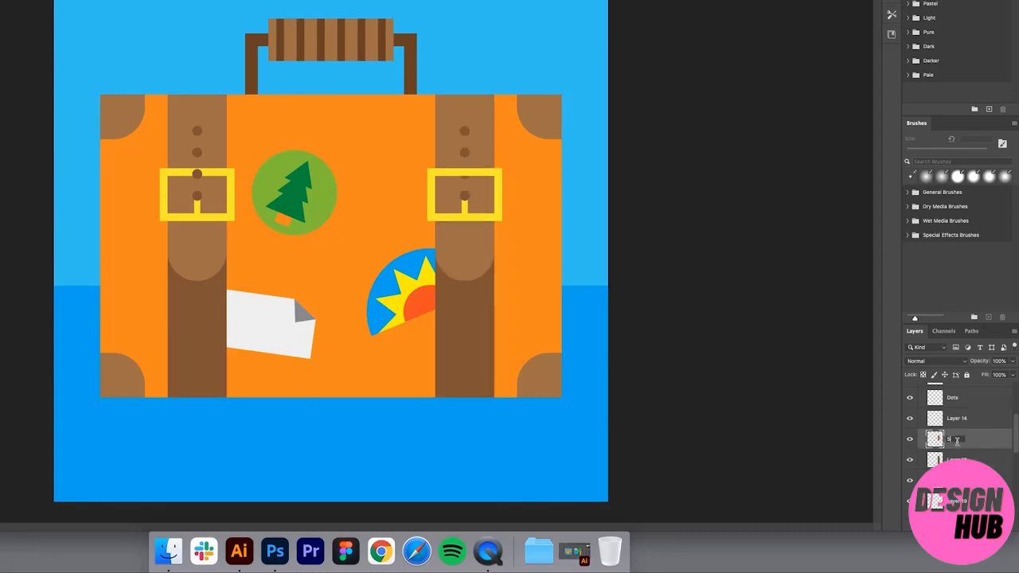
{"action": "key", "text": "Return"}
Find the layer holding the other light brown strap and merge it with the Straps layer.
{"action": "left_click", "coordinate": [966, 493]}
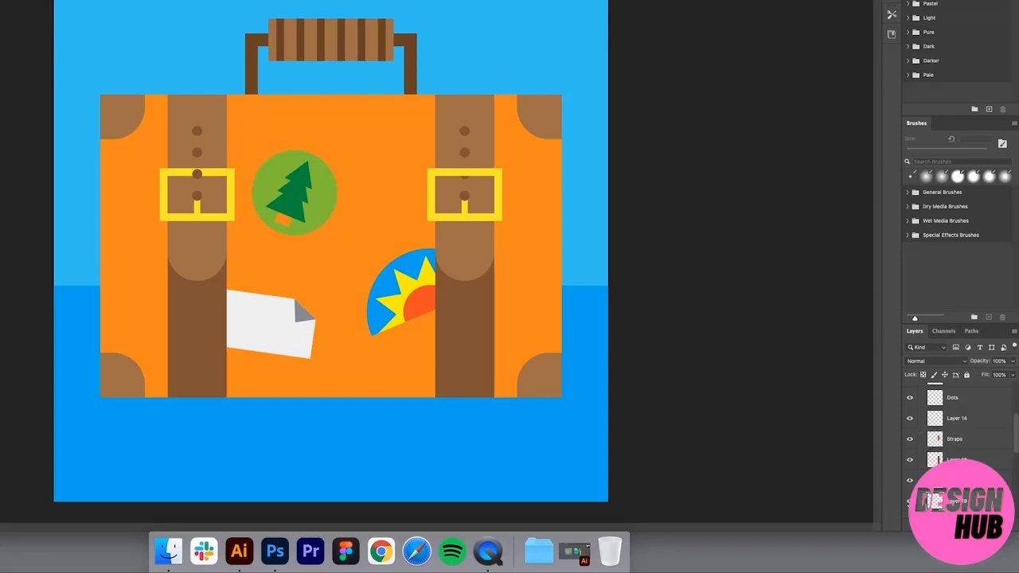
{"action": "scroll", "coordinate": [908, 501], "scroll_direction": "down", "scroll_amount": 3}
{"action": "left_click", "coordinate": [909, 465]}
{"action": "left_click", "coordinate": [910, 466]}
{"action": "scroll", "coordinate": [982, 419], "scroll_direction": "up", "scroll_amount": 2}
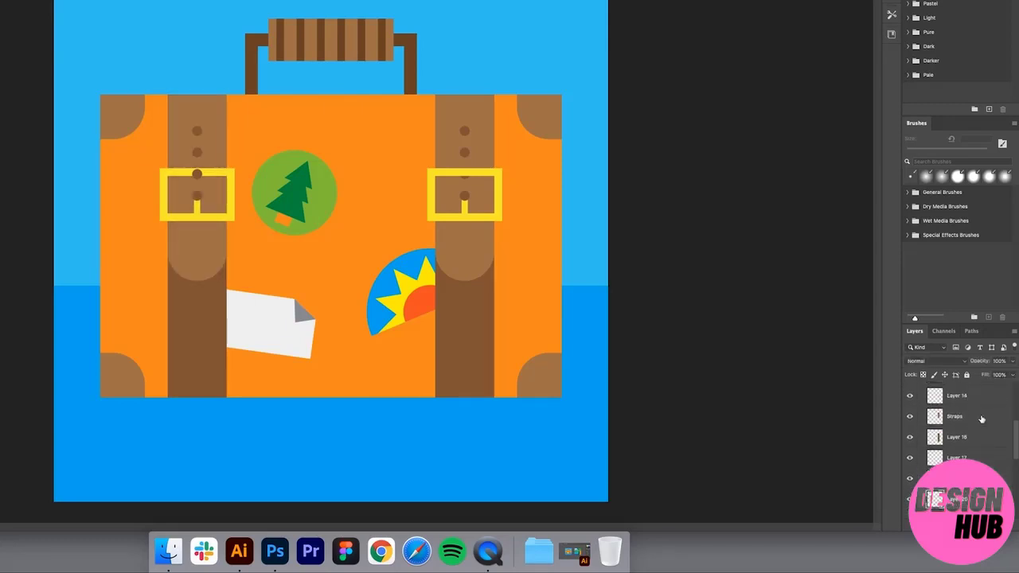
{"action": "left_click", "coordinate": [982, 420], "text": "shift"}
{"action": "right_click", "coordinate": [982, 418]}
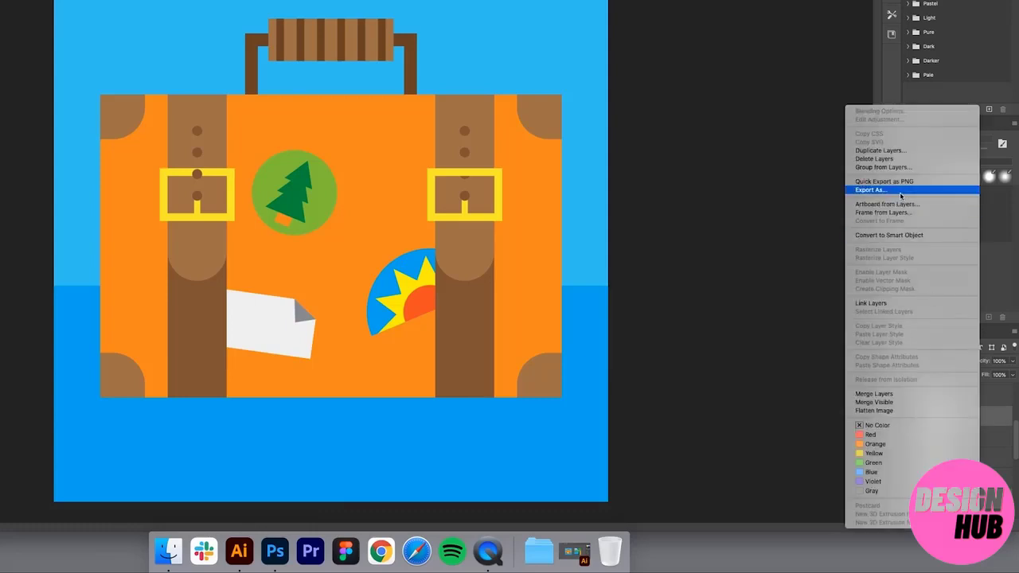
{"action": "left_click", "coordinate": [913, 393]}
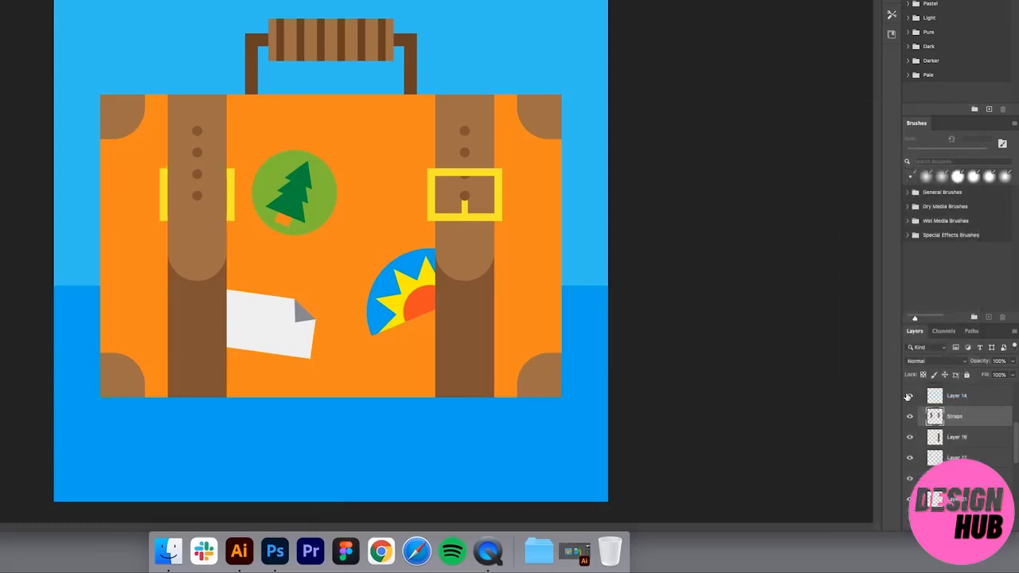
Move the Straps layer down the stack and merge Layer 16 with the other dark brown strap layer.
{"action": "left_click_drag", "start_coordinate": [956, 506], "coordinate": [973, 497]}
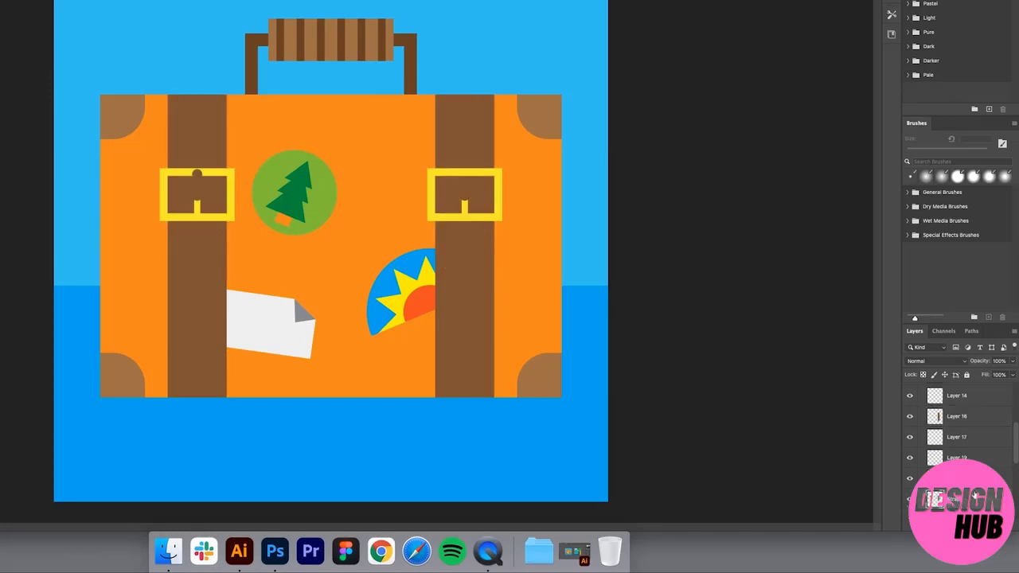
{"action": "right_click", "coordinate": [962, 417]}
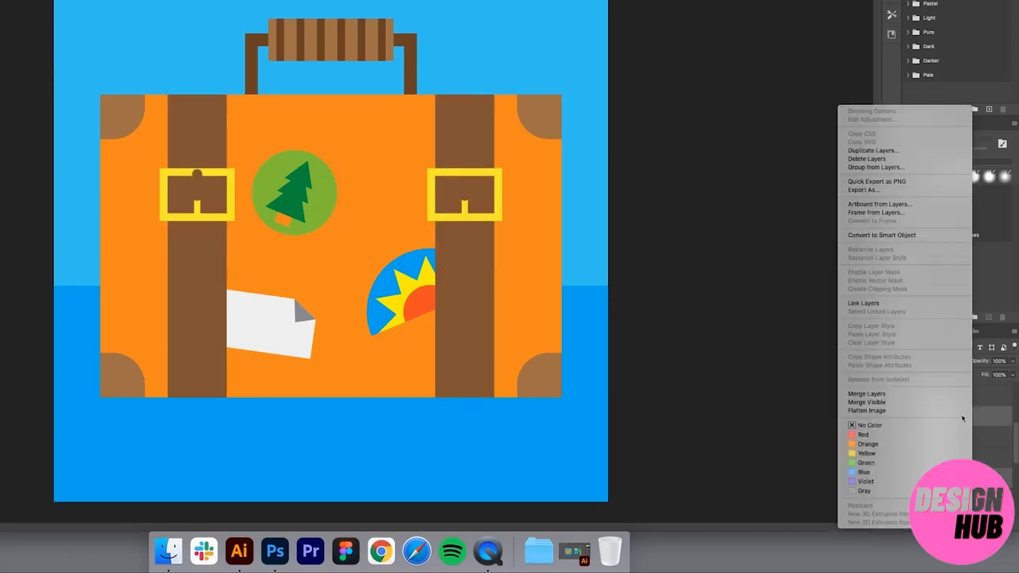
{"action": "left_click", "coordinate": [866, 393]}
Rename the merged Layer 16 as Lower_Strap and move it directly below the Straps layer.
{"action": "double_click", "coordinate": [956, 416]}
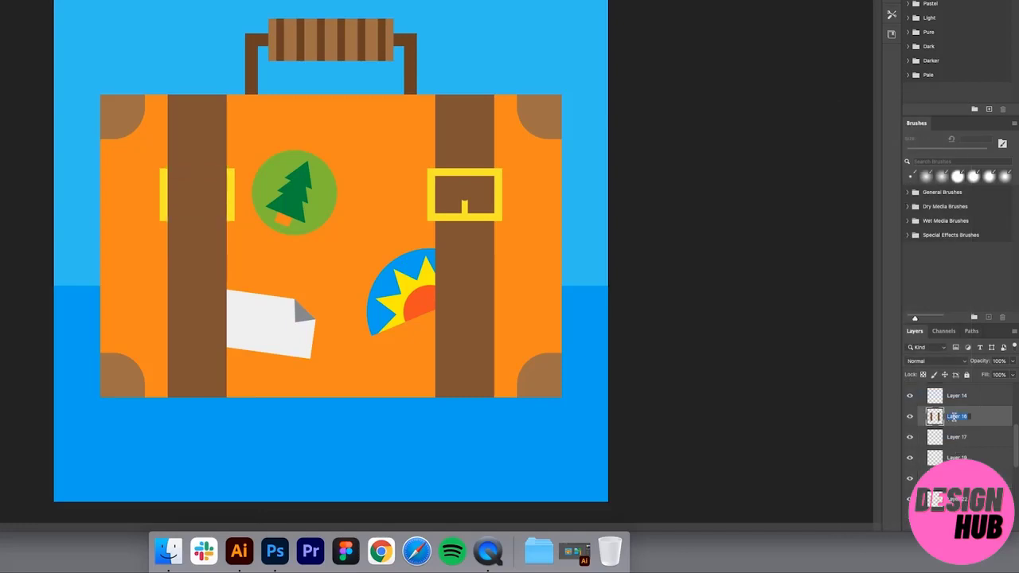
{"action": "type", "text": "Lower"}
{"action": "type", "text": "_Strap"}
{"action": "key", "text": "Return"}
{"action": "mouse_move", "coordinate": [935, 426]}
{"action": "left_mouse_down"}
{"action": "mouse_move", "coordinate": [939, 500]}
{"action": "mouse_move", "coordinate": [944, 493]}
{"action": "left_mouse_up"}
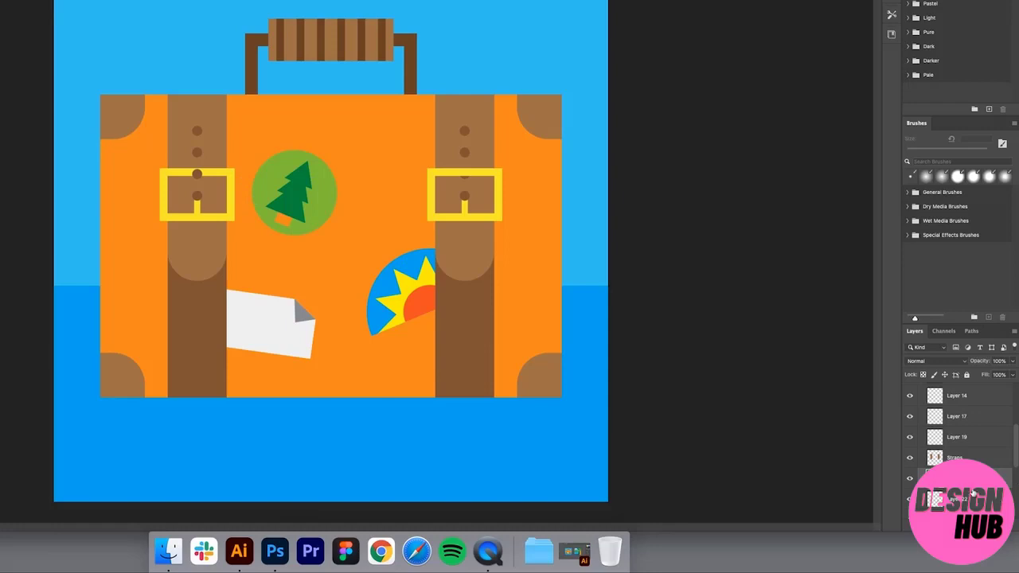
Group the sun sticker layers, Layer 22 through Layer 24, under the name "Sun Sticker".
{"action": "scroll", "coordinate": [973, 491], "scroll_direction": "down", "scroll_amount": 1}
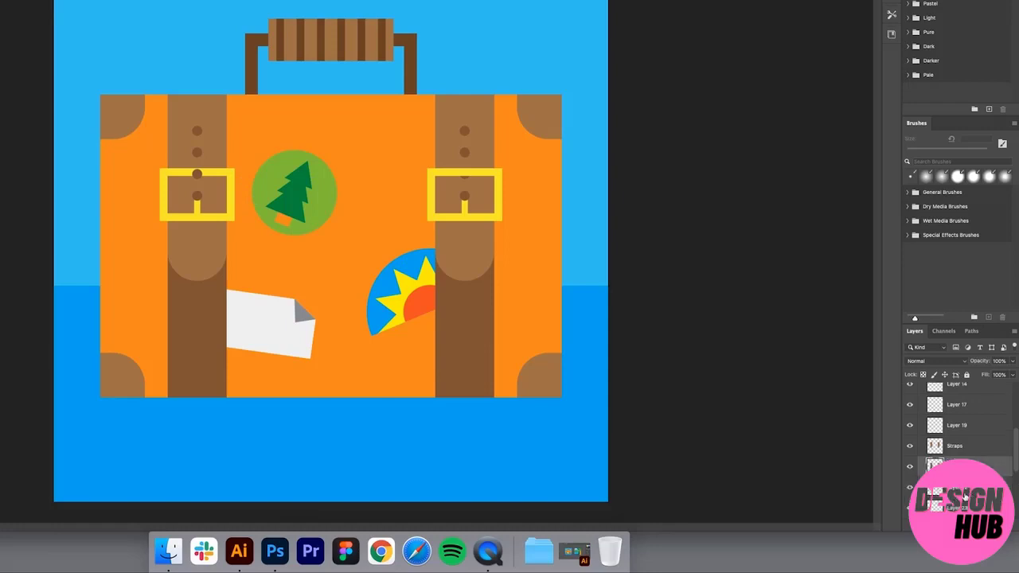
{"action": "scroll", "coordinate": [976, 510], "scroll_direction": "down", "scroll_amount": 2}
{"action": "left_click", "coordinate": [910, 487]}
{"action": "left_click", "coordinate": [909, 487]}
{"action": "left_click", "coordinate": [971, 446]}
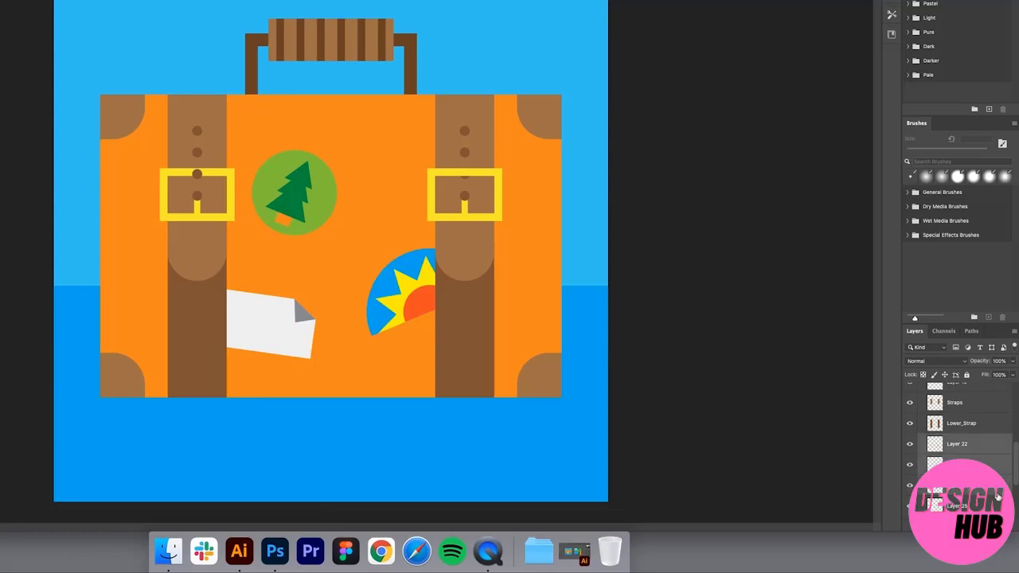
{"action": "key", "text": "super+g"}
{"action": "type", "text": "Sun Sticker"}
{"action": "key", "text": "Return"}
Rename the Sun Sticker group's layers by colour, with Layer 22 as Red and Layer 24 as Blue, and collapse the group.
{"action": "left_click", "coordinate": [929, 439]}
{"action": "left_click", "coordinate": [957, 456]}
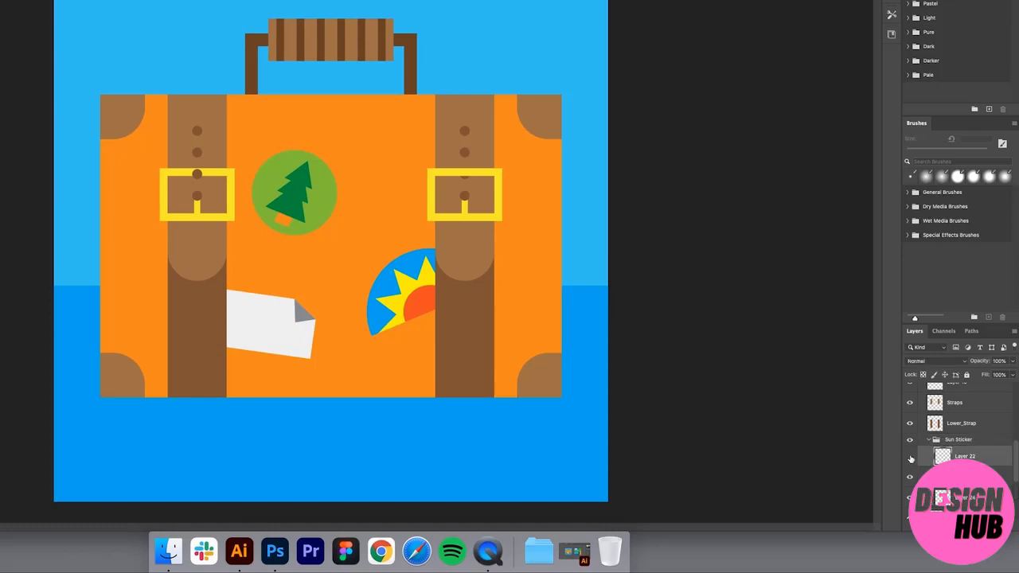
{"action": "key", "text": "BackSpace"}
{"action": "key", "text": "Return"}
{"action": "left_click", "coordinate": [910, 477]}
{"action": "left_click", "coordinate": [910, 477]}
{"action": "left_click", "coordinate": [955, 476]}
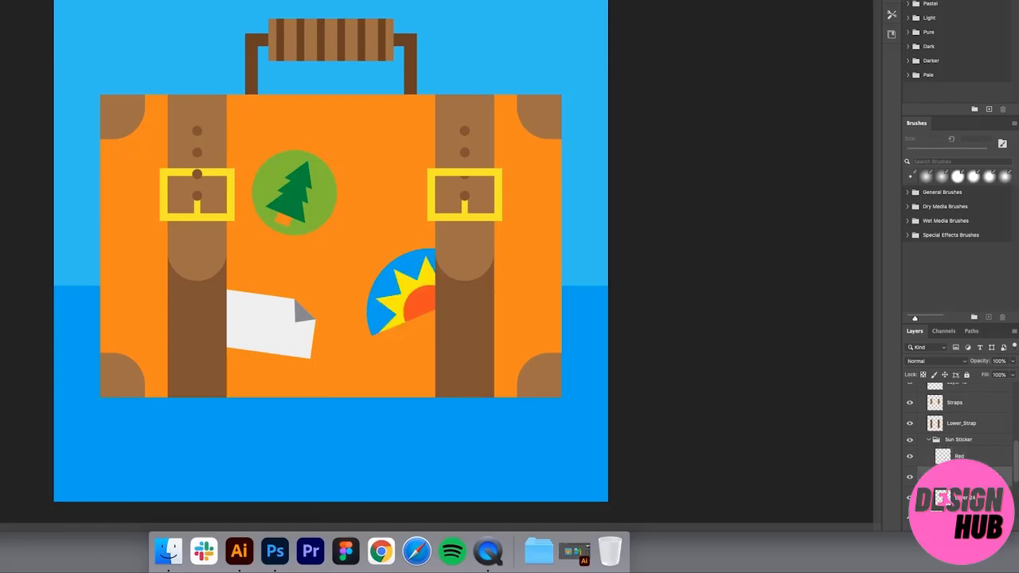
{"action": "scroll", "coordinate": [959, 478], "scroll_direction": "down", "scroll_amount": 1}
{"action": "double_click", "coordinate": [965, 492]}
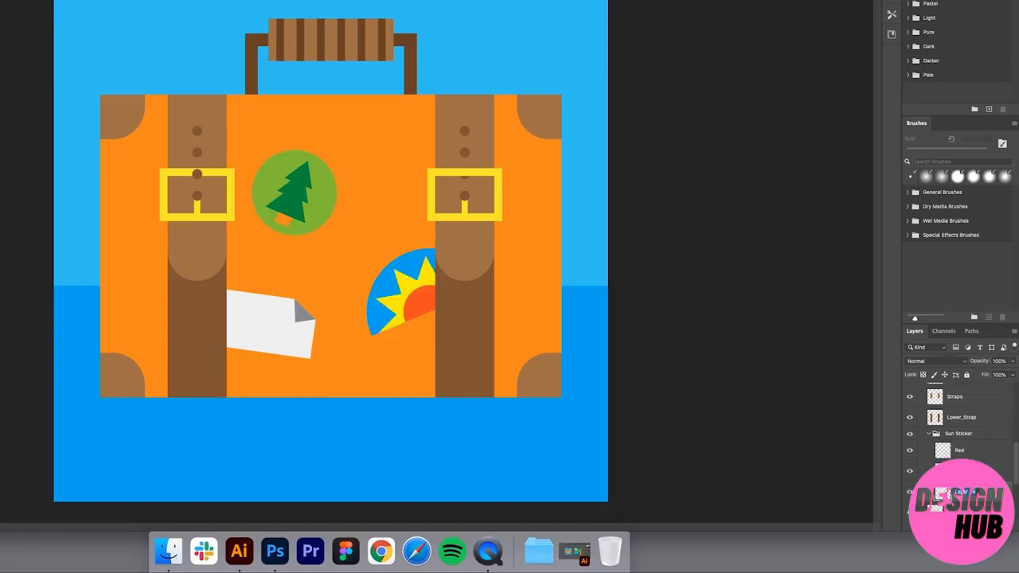
{"action": "type", "text": "Blue"}
{"action": "scroll", "coordinate": [959, 490], "scroll_direction": "down", "scroll_amount": 3}
{"action": "scroll", "coordinate": [951, 418], "scroll_direction": "up", "scroll_amount": 2}
{"action": "left_click", "coordinate": [928, 415]}
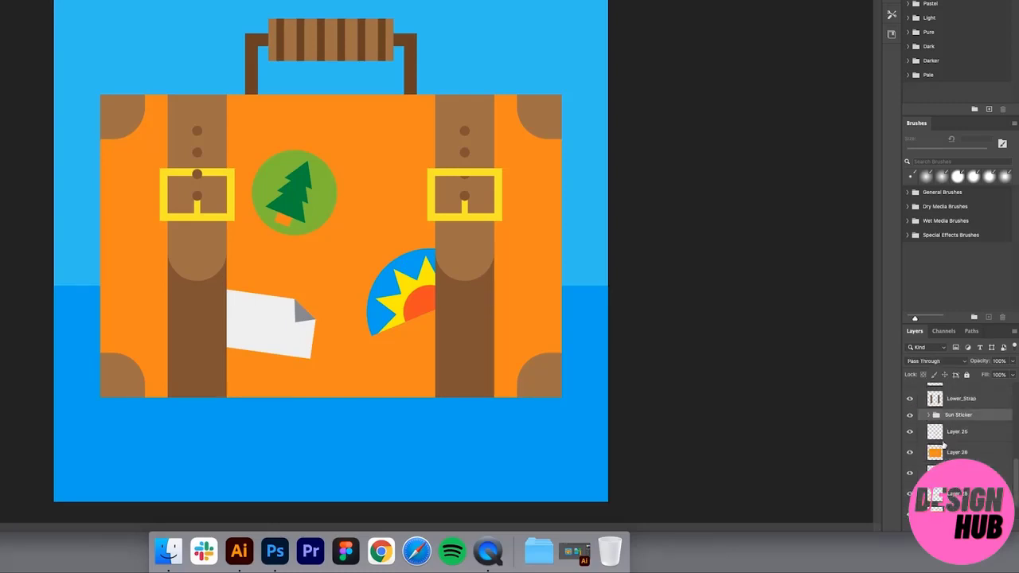
Identify the white sticker shape on Layer 25, name the layer White_Sticker and place it directly below the Corner layer.
{"action": "left_click", "coordinate": [947, 438]}
{"action": "left_click", "coordinate": [910, 431]}
{"action": "left_click", "coordinate": [909, 431]}
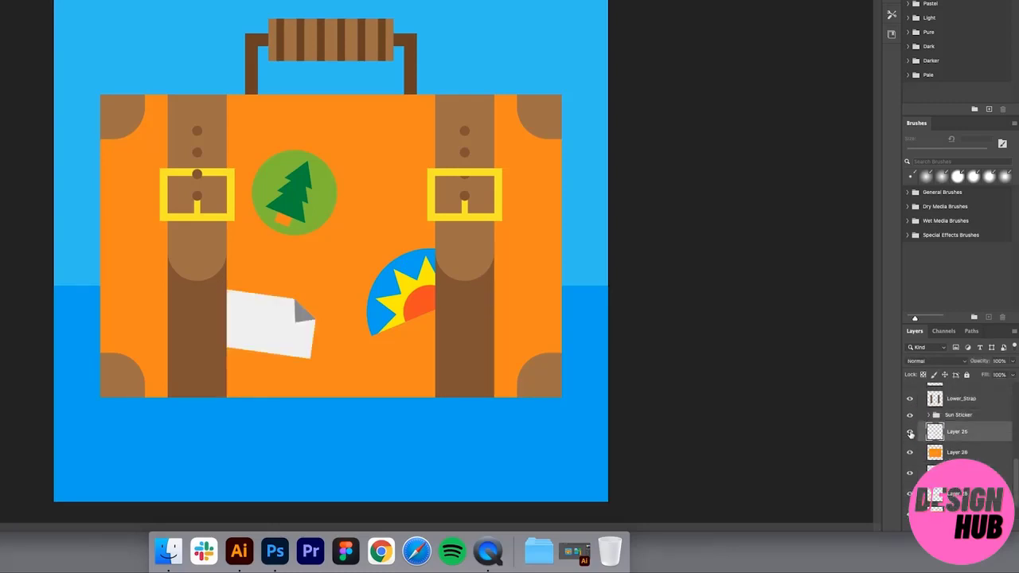
{"action": "scroll", "coordinate": [967, 450], "scroll_direction": "up", "scroll_amount": 2}
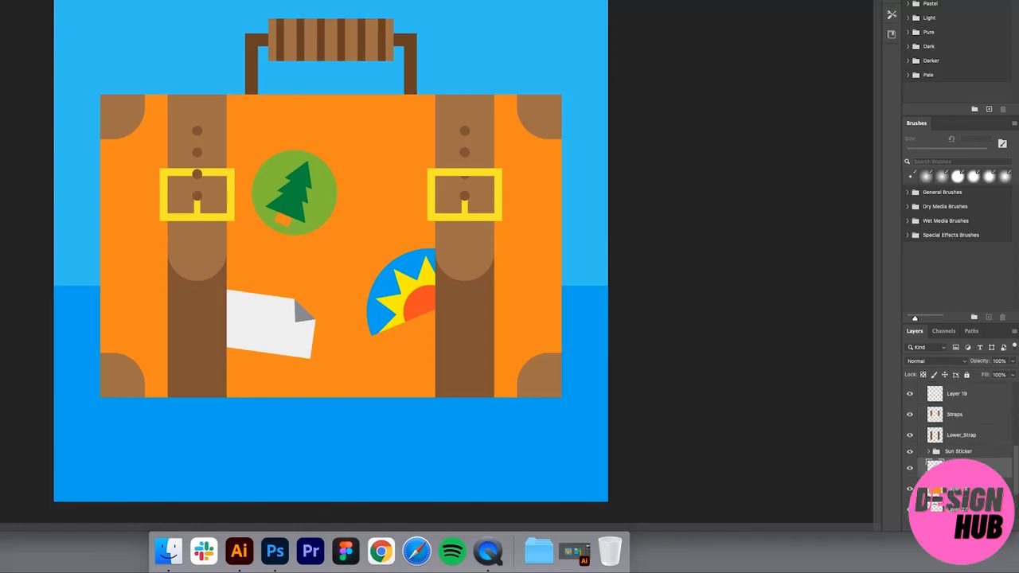
{"action": "left_click_drag", "start_coordinate": [938, 467], "coordinate": [945, 345]}
{"action": "left_click_drag", "start_coordinate": [944, 394], "coordinate": [963, 437]}
Group the Corner and White_Sticker layers under the name "White Sticker".
{"action": "left_click", "coordinate": [956, 427], "text": "shift"}
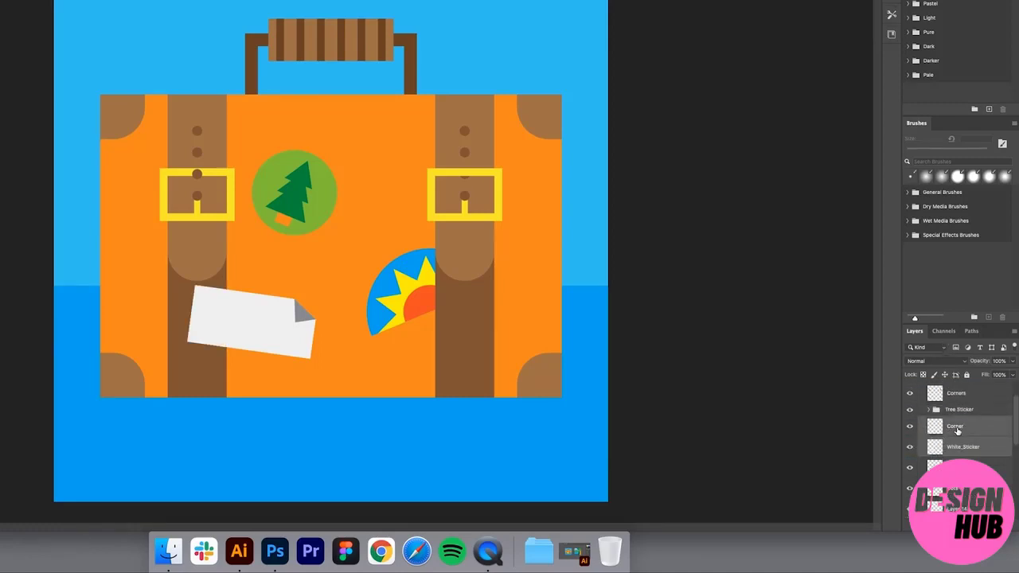
{"action": "key", "text": "super+g"}
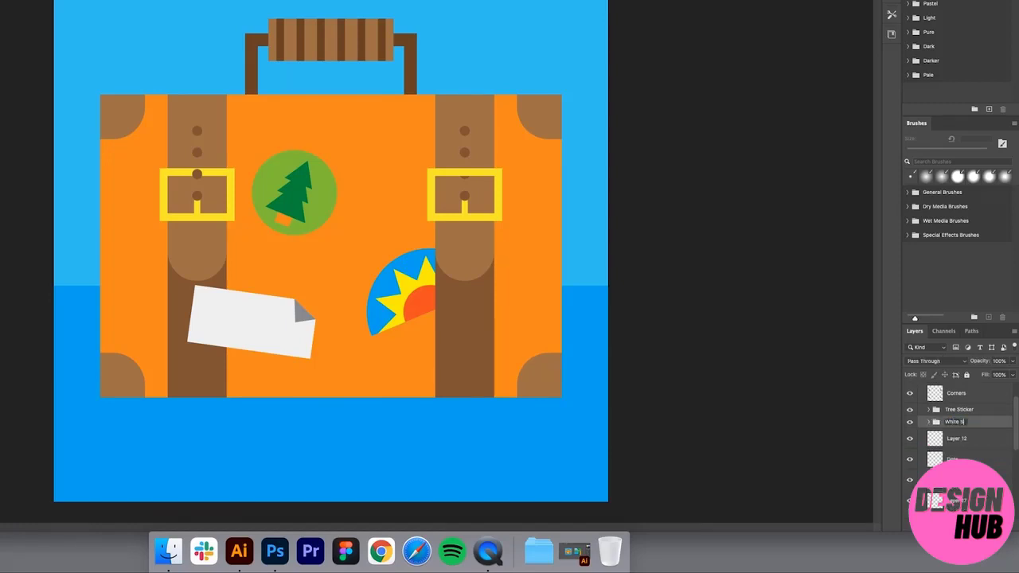
{"action": "key", "text": "Return"}
Move the White Sticker group between the Lower_Strap layer and the Sun Sticker group.
{"action": "scroll", "coordinate": [968, 404], "scroll_direction": "down", "scroll_amount": 1}
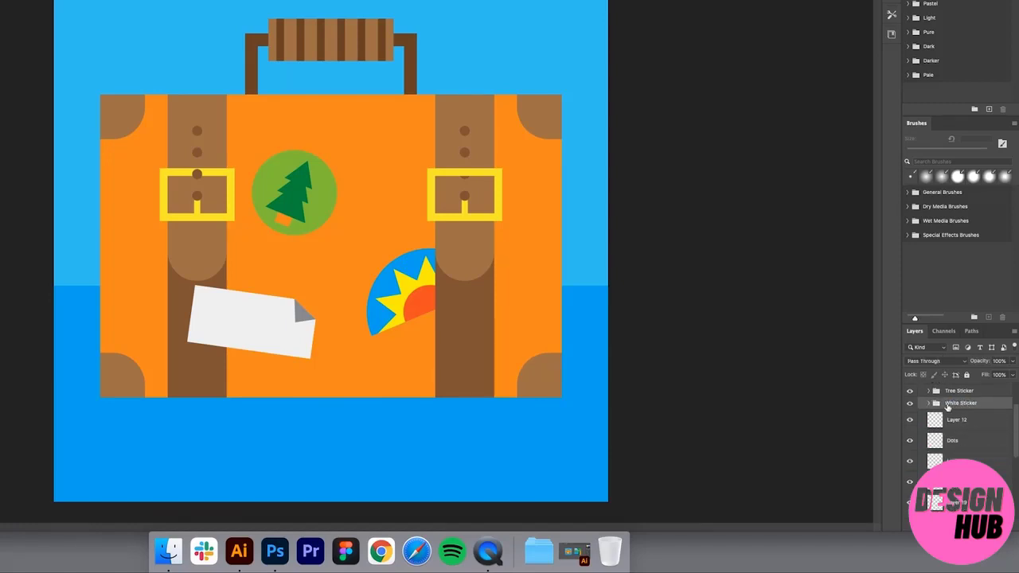
{"action": "scroll", "coordinate": [948, 402], "scroll_direction": "up", "scroll_amount": 2}
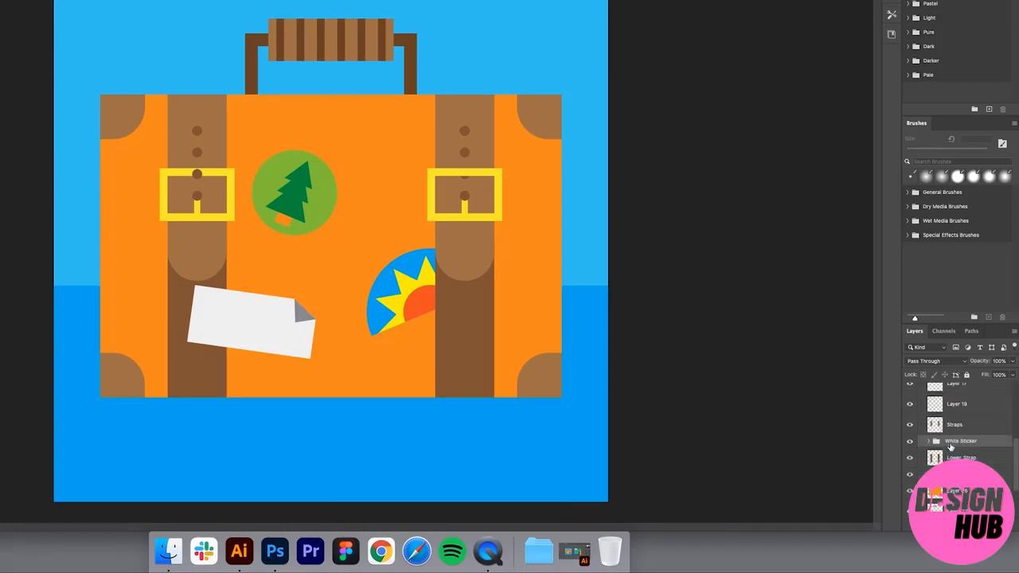
{"action": "left_click_drag", "start_coordinate": [949, 448], "coordinate": [947, 467]}
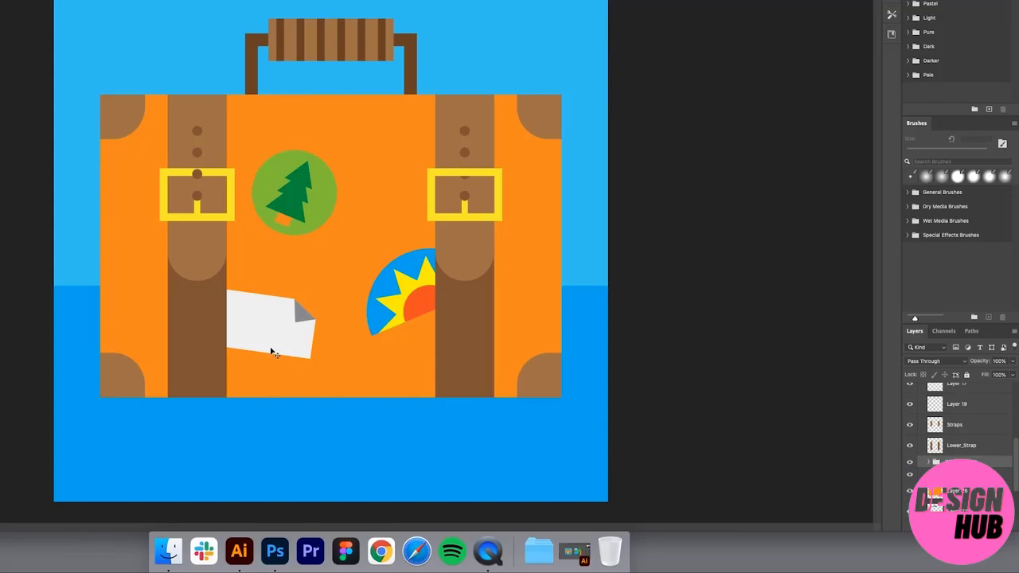
Rename Layer 26, the orange suitcase body, as Case.
{"action": "scroll", "coordinate": [943, 439], "scroll_direction": "down", "scroll_amount": 3}
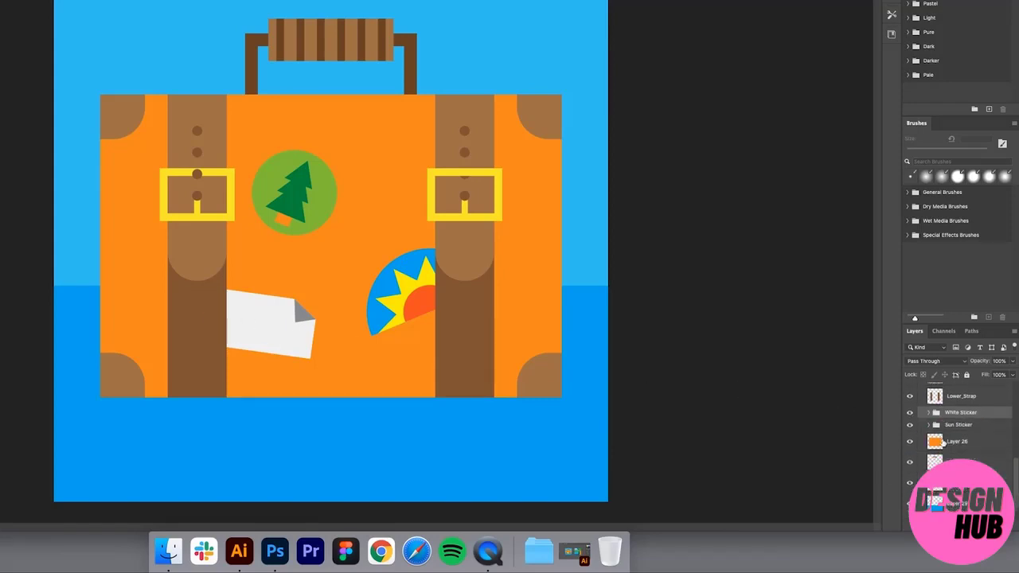
{"action": "left_click", "coordinate": [959, 430]}
{"action": "type", "text": "Case"}
{"action": "key", "text": "Return"}
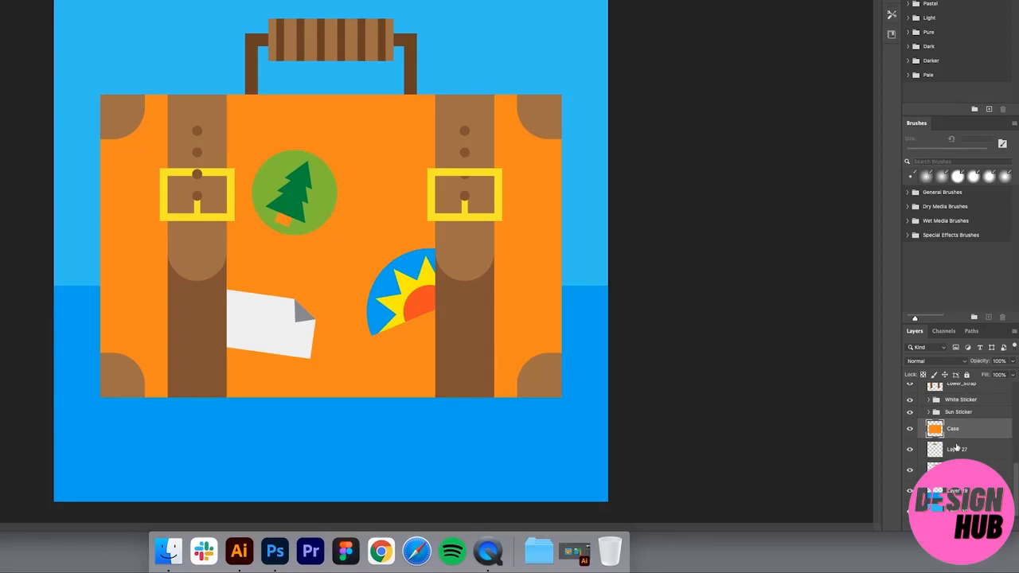
Rename Layer 27 as Handle and move it between the handle lines layer and the Corners layer.
{"action": "double_click", "coordinate": [955, 448]}
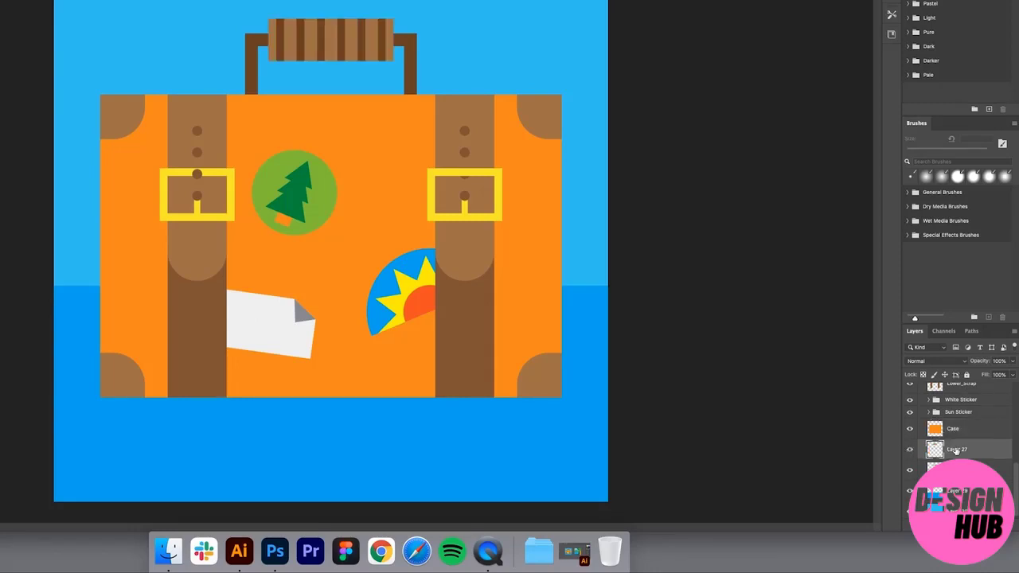
{"action": "type", "text": "Handle"}
{"action": "key", "text": "Return"}
{"action": "scroll", "coordinate": [959, 430], "scroll_direction": "up", "scroll_amount": 3}
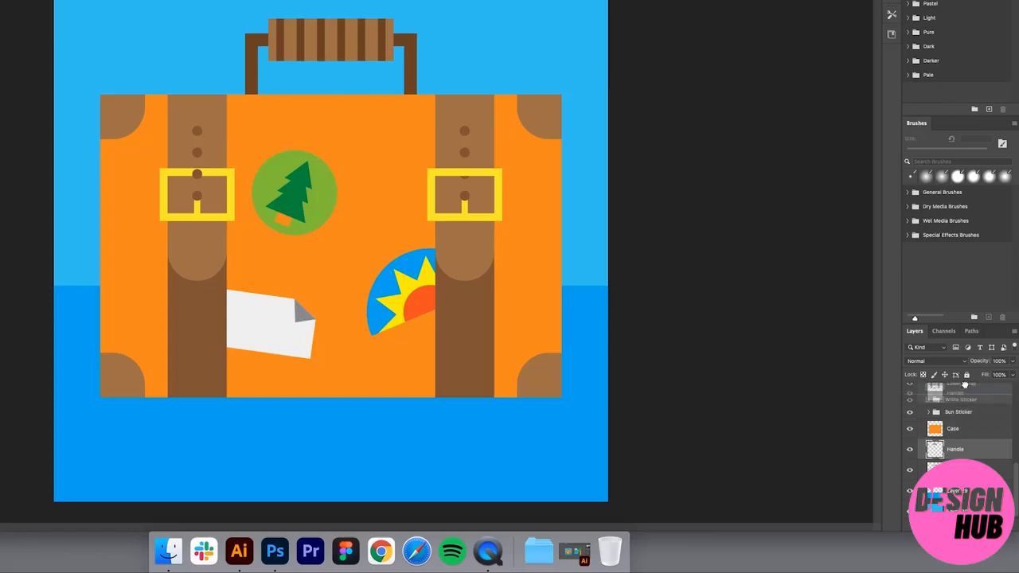
{"action": "left_click_drag", "start_coordinate": [964, 360], "coordinate": [964, 414]}
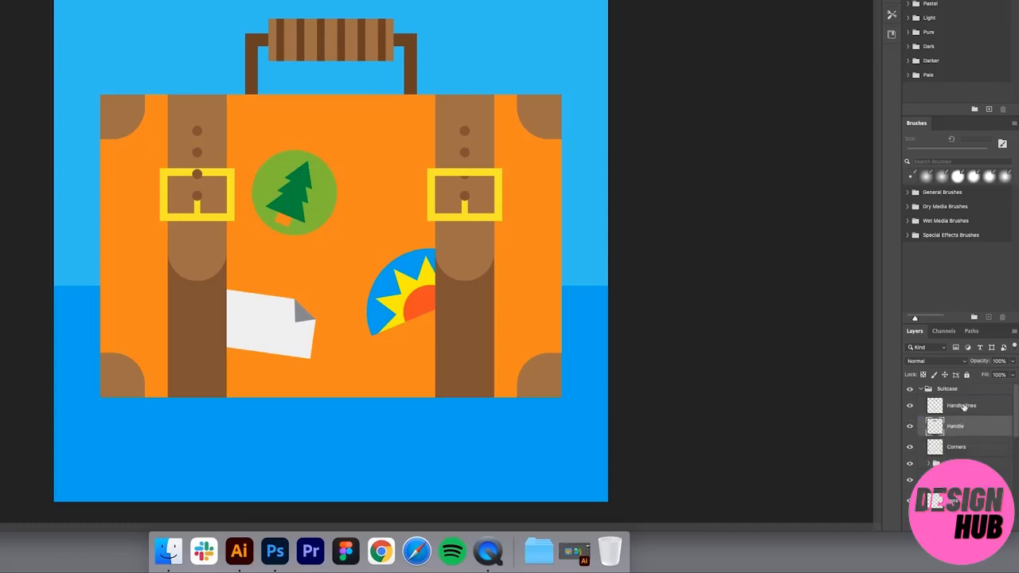
Check the layer below Case by toggling its visibility, and rename the background layer, Layer 30, as BG.
{"action": "scroll", "coordinate": [963, 415], "scroll_direction": "down", "scroll_amount": 5}
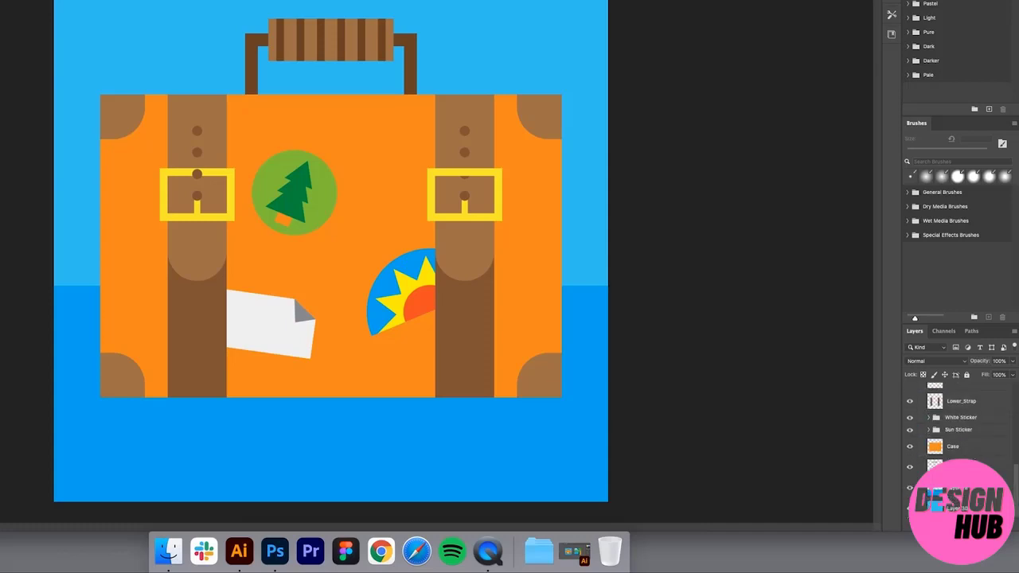
{"action": "left_click", "coordinate": [909, 468]}
{"action": "left_click", "coordinate": [909, 468]}
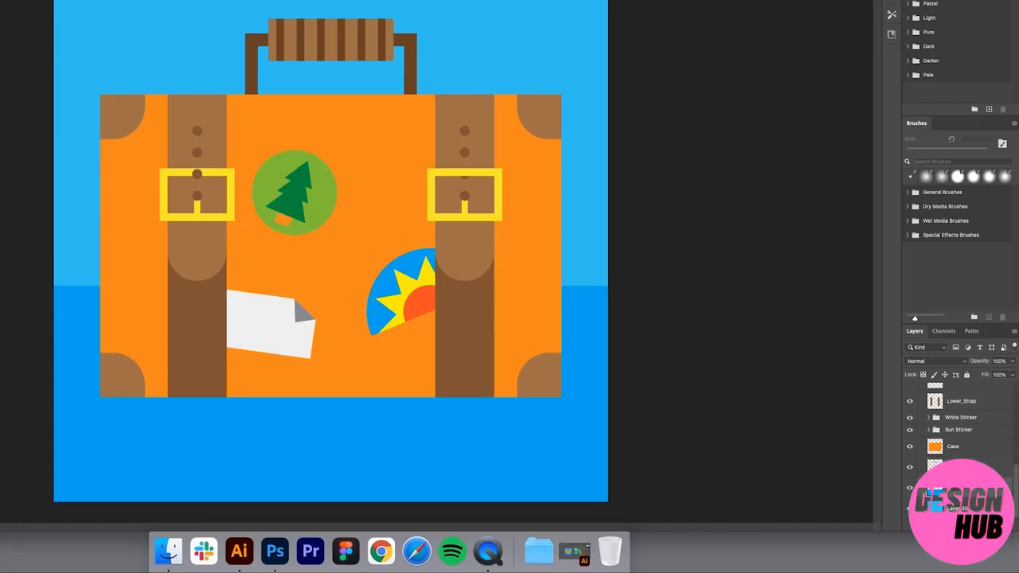
{"action": "double_click", "coordinate": [962, 509]}
{"action": "type", "text": "BG"}
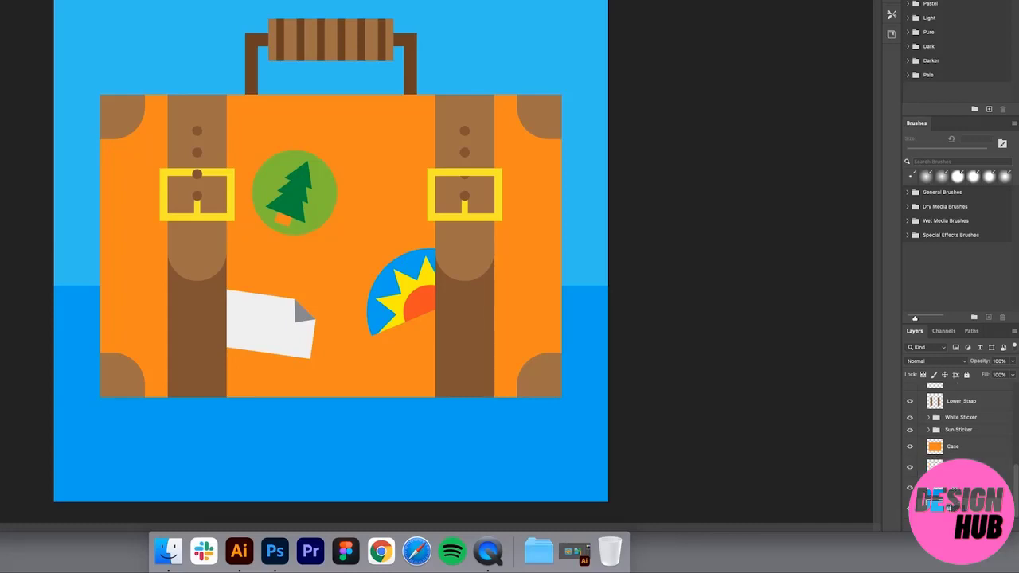
Toggle the visibility of Layer 12 and Layer 14 to identify which parts of the buckles they contain.
{"action": "key", "text": "Return"}
{"action": "scroll", "coordinate": [971, 450], "scroll_direction": "up", "scroll_amount": 3}
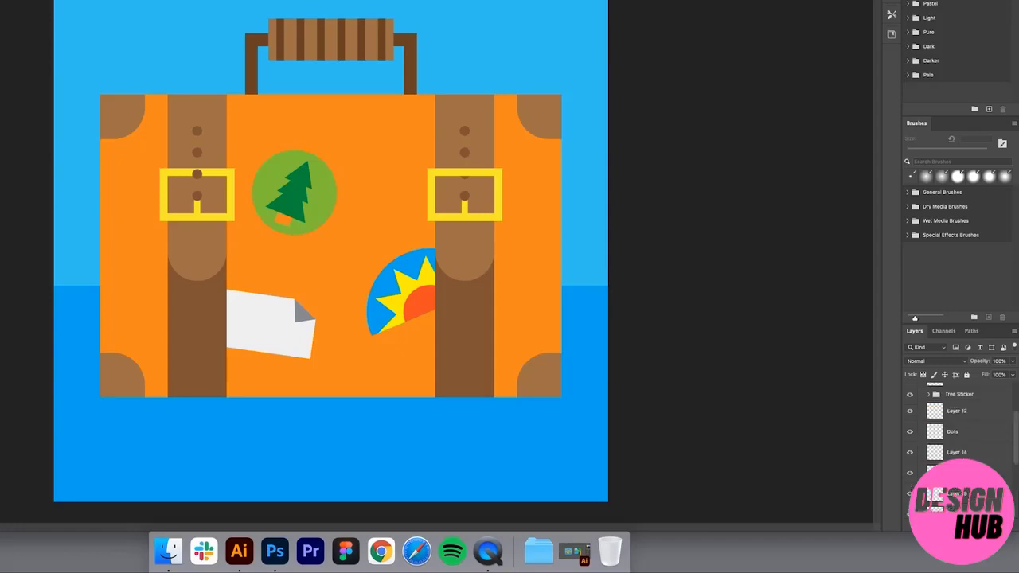
{"action": "left_click", "coordinate": [951, 416]}
{"action": "left_click", "coordinate": [908, 412]}
{"action": "left_click", "coordinate": [908, 412]}
{"action": "left_click", "coordinate": [908, 453]}
{"action": "left_click", "coordinate": [909, 453]}
{"action": "left_click_drag", "start_coordinate": [957, 453], "coordinate": [957, 420]}
{"action": "key", "text": "super+z"}
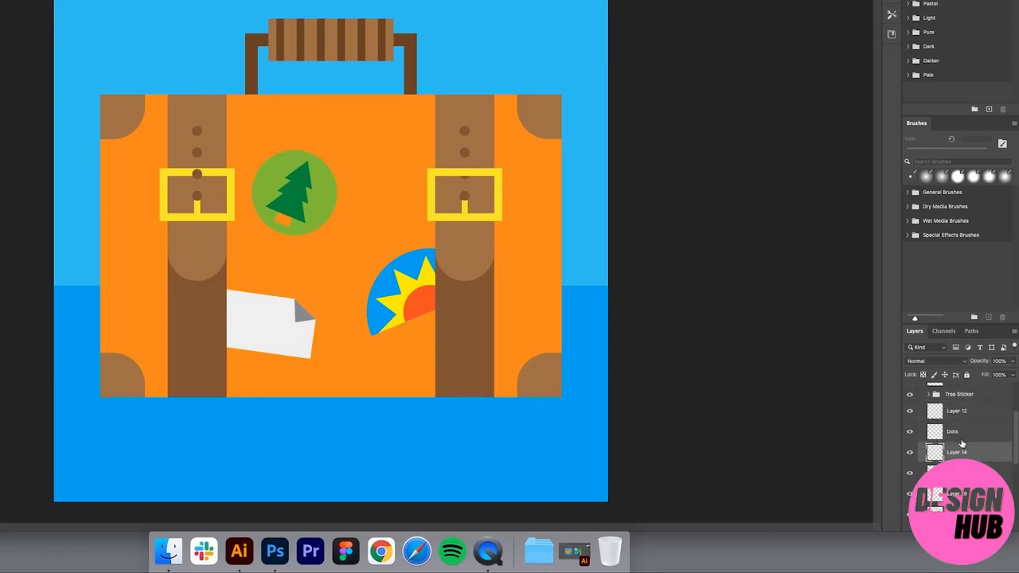
Rename Layer 14 as Teeth.
{"action": "double_click", "coordinate": [960, 452]}
{"action": "type", "text": "Teeth"}
{"action": "key", "text": "Return"}
Place Layer 17 directly below Layer 12, merge the two layers and name the result Buckle.
{"action": "left_click_drag", "start_coordinate": [955, 473], "coordinate": [973, 419]}
{"action": "left_click", "coordinate": [974, 414], "text": "shift"}
{"action": "right_click", "coordinate": [975, 414]}
{"action": "left_click", "coordinate": [910, 394]}
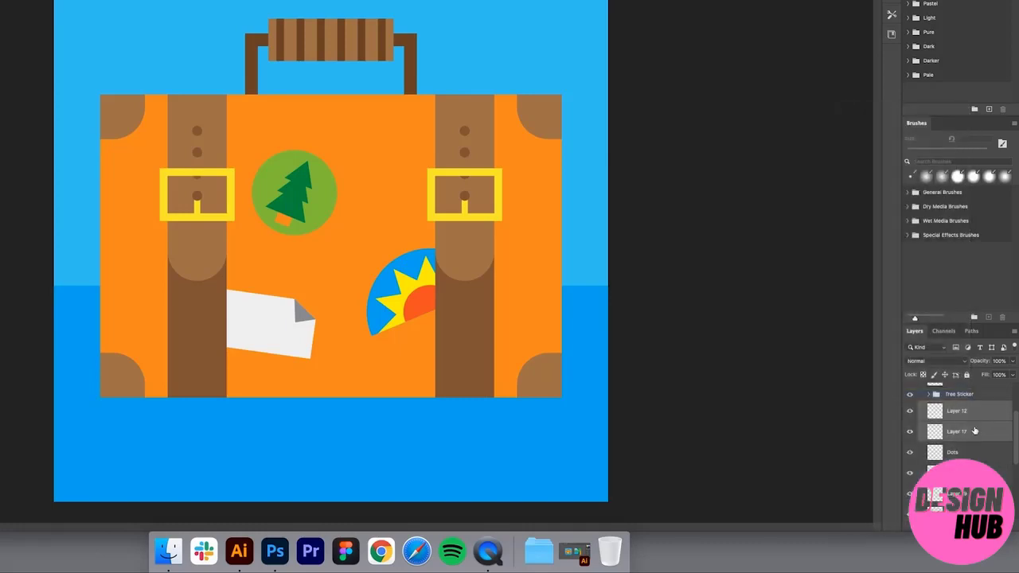
{"action": "double_click", "coordinate": [956, 411]}
{"action": "type", "text": "Buckle"}
{"action": "key", "text": "Return"}
Merge the layer holding the left buckle's tooth into the Teeth layer.
{"action": "left_click", "coordinate": [979, 455]}
{"action": "left_click", "coordinate": [956, 471]}
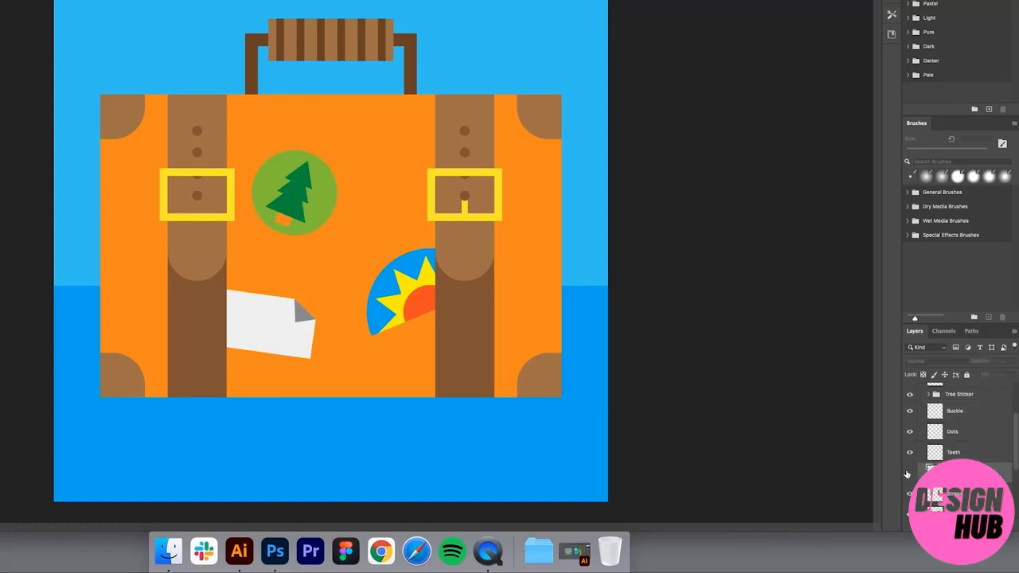
{"action": "right_click", "coordinate": [969, 452]}
{"action": "left_click", "coordinate": [923, 390]}
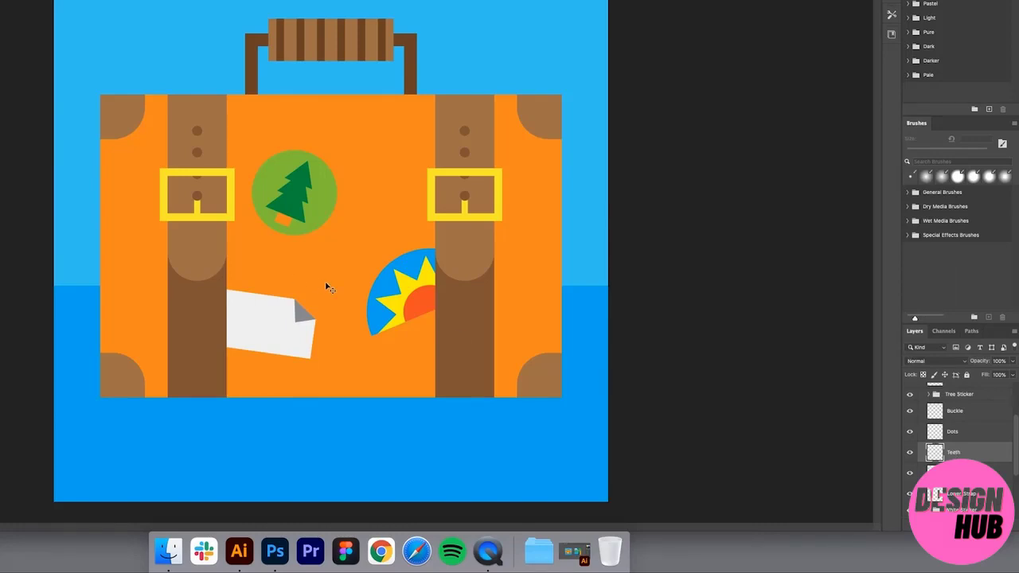
Add a layer mask to the Handle lines layer in the Suitcase group.
{"action": "scroll", "coordinate": [971, 453], "scroll_direction": "up", "scroll_amount": 3}
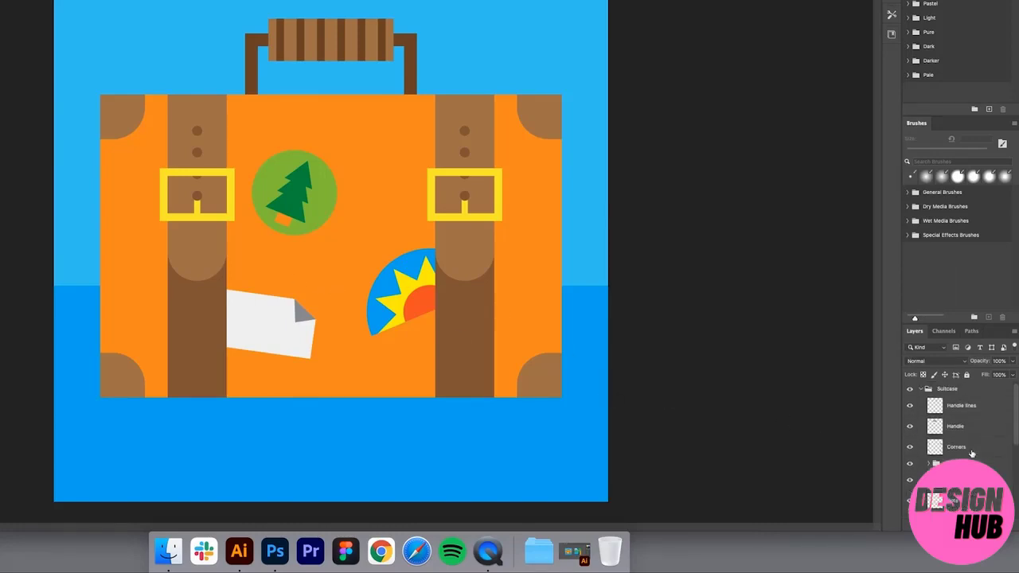
{"action": "left_click", "coordinate": [928, 389]}
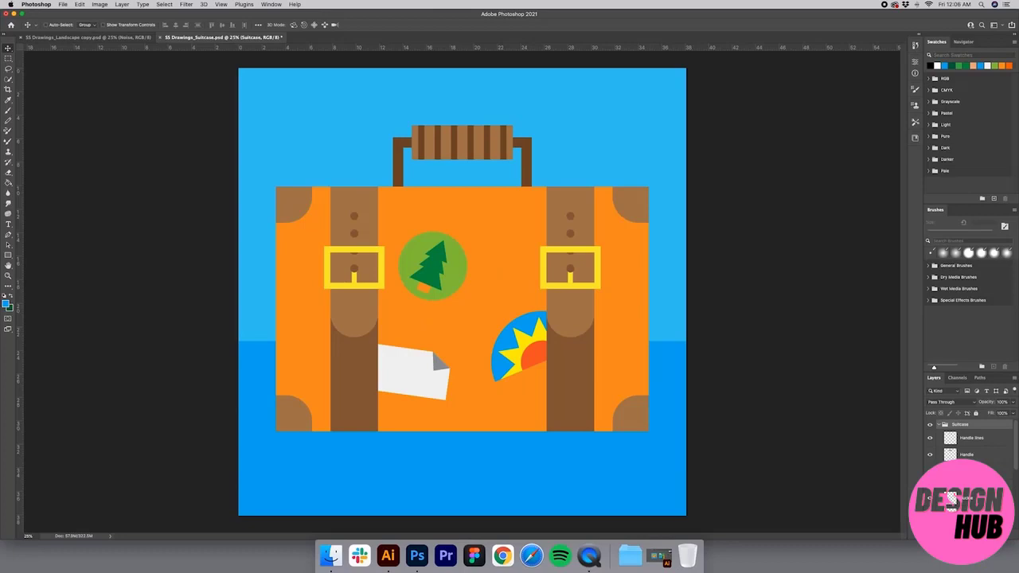
{"action": "left_click", "coordinate": [975, 439]}
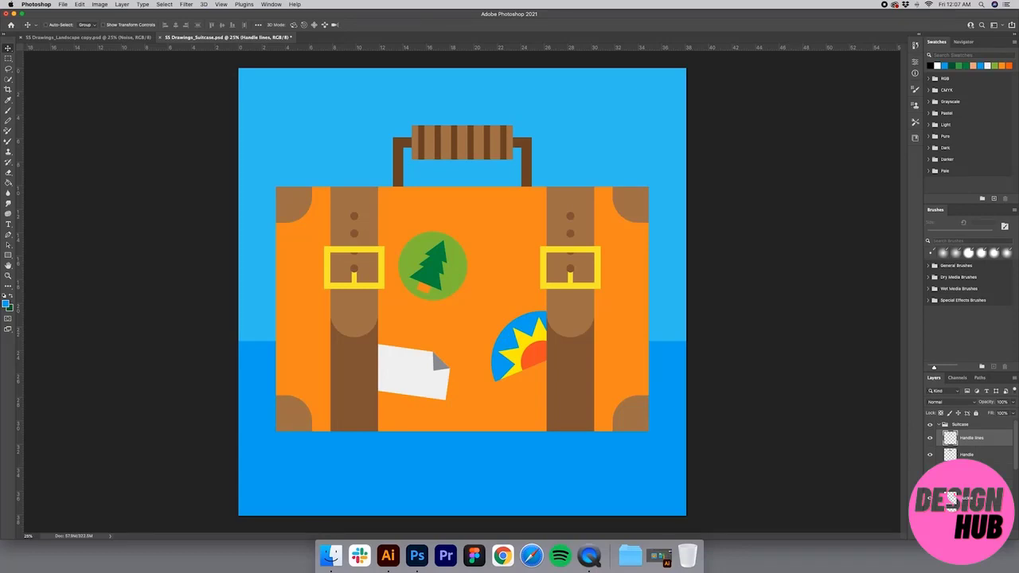
{"action": "left_click", "coordinate": [951, 497]}
{"action": "key", "text": "b"}
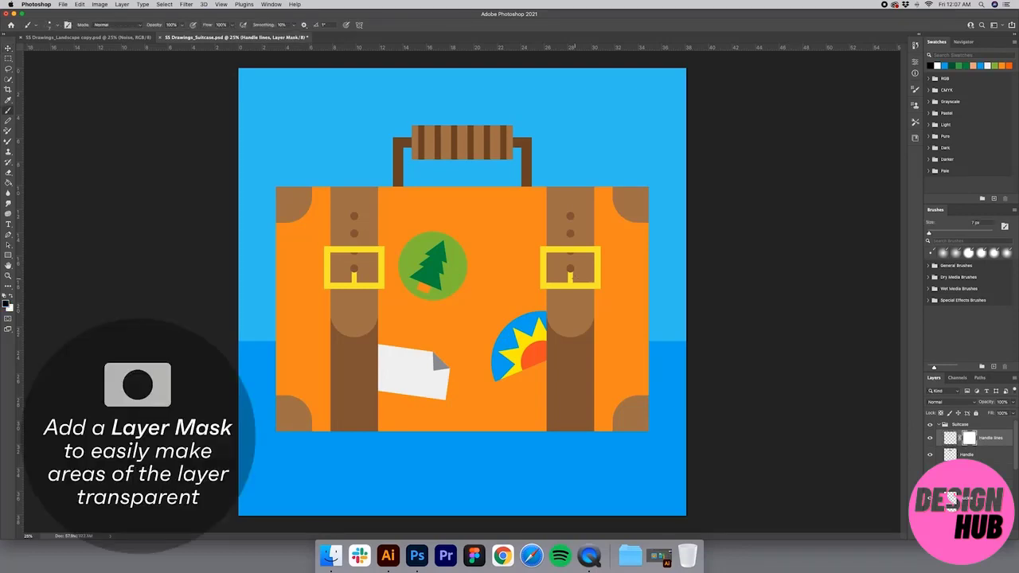
Paint black along the lower part of the handle on the Handle lines mask with a 1200 px Dissolve brush.
{"action": "key", "text": "bracketright"}
{"action": "key", "text": "bracketright"}
{"action": "key", "text": "bracketright"}
{"action": "key", "text": "bracketright"}
{"action": "key", "text": "bracketright"}
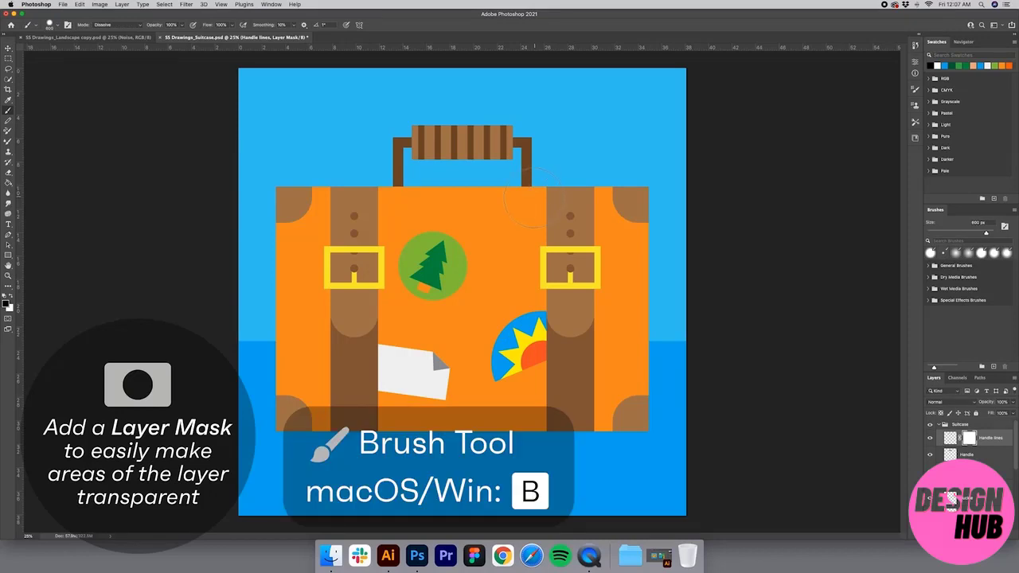
{"action": "key", "text": "bracketright"}
{"action": "key", "text": "bracketright"}
{"action": "key", "text": "bracketright"}
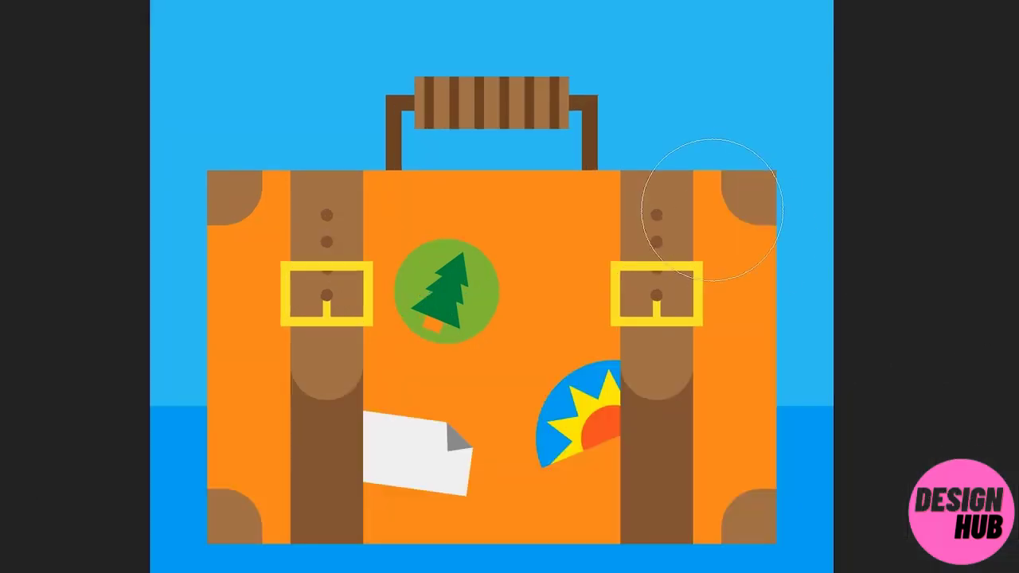
{"action": "left_click", "coordinate": [560, 180]}
{"action": "left_click", "coordinate": [530, 184]}
{"action": "left_click", "coordinate": [479, 184]}
{"action": "left_click", "coordinate": [447, 184]}
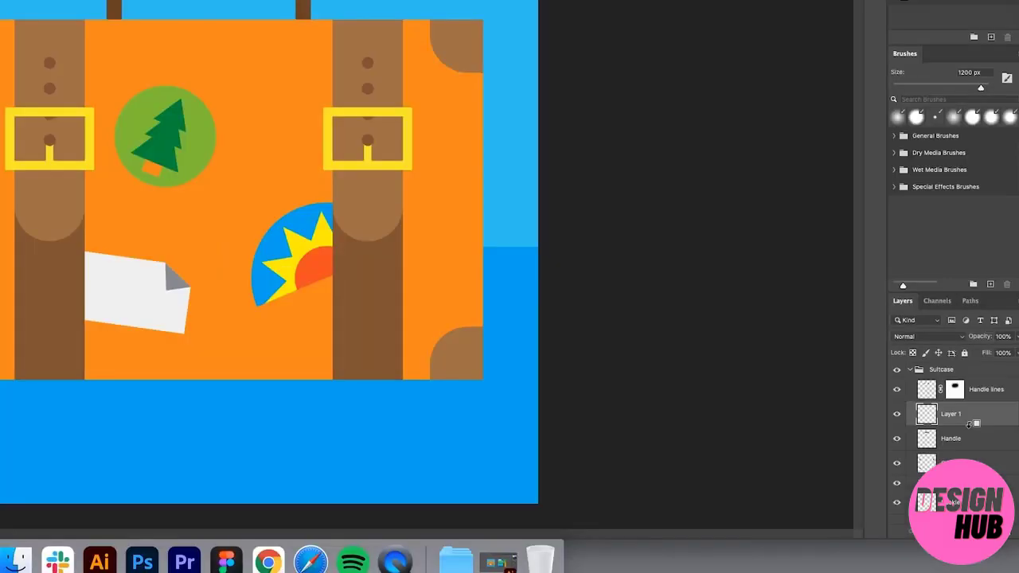
Clip the new layer to the Handle layer, rename it Shade and set its blend mode to Multiply.
{"action": "left_click", "coordinate": [969, 422], "text": "alt"}
{"action": "double_click", "coordinate": [951, 414]}
{"action": "type", "text": "SHade"}
{"action": "key", "text": "Return"}
{"action": "left_click", "coordinate": [948, 337]}
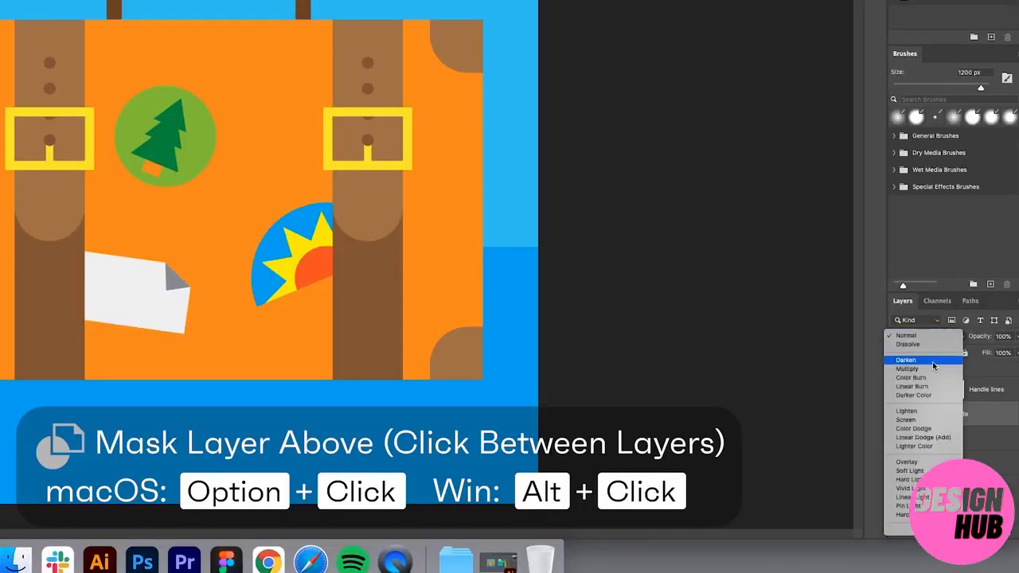
{"action": "left_click", "coordinate": [927, 369]}
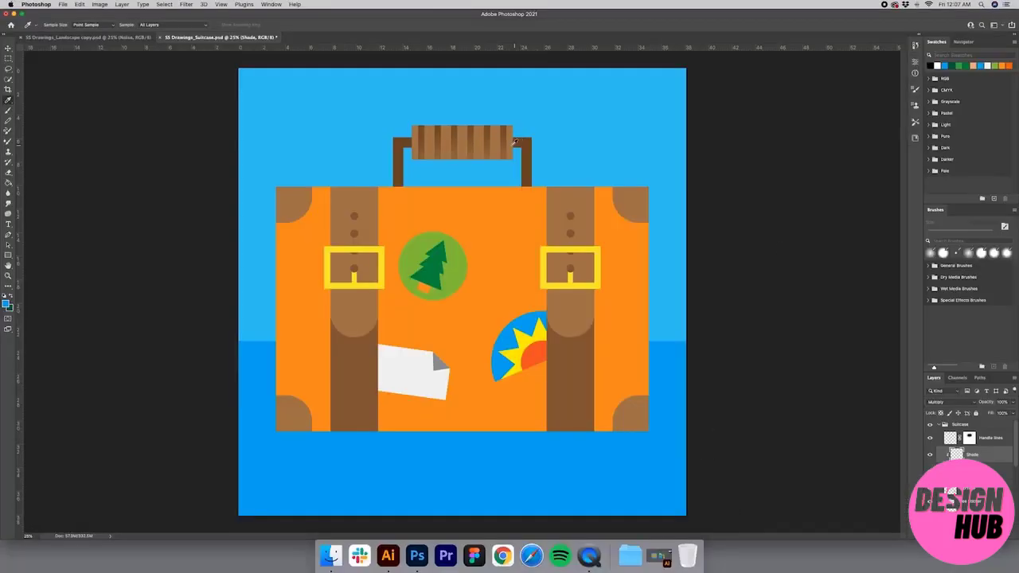
Sample the handle's brown and paint shading along the underside of the grip with a 900 px brush.
{"action": "left_click", "coordinate": [514, 142]}
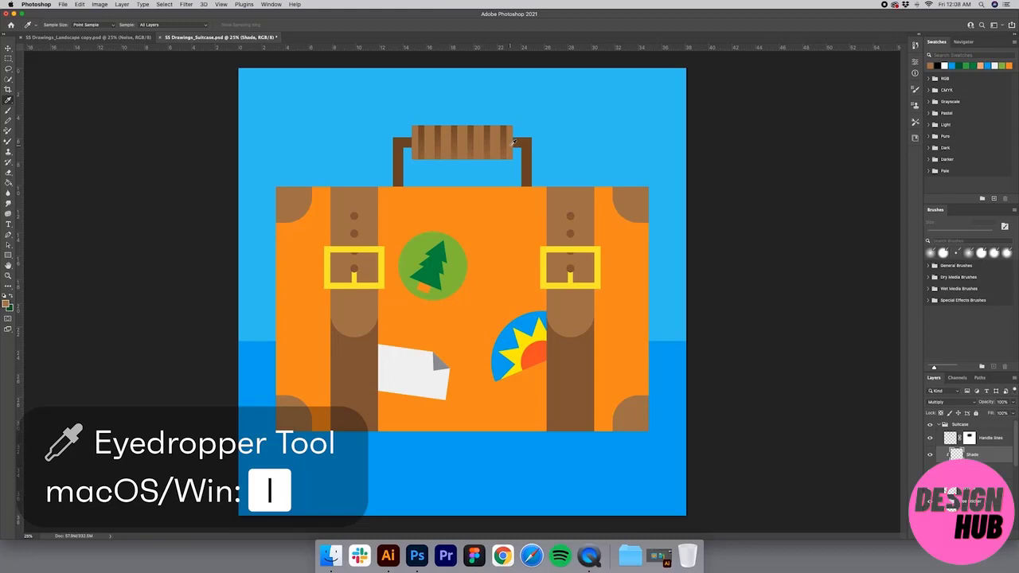
{"action": "key", "text": "b"}
{"action": "key", "text": "bracketleft"}
{"action": "left_click_drag", "start_coordinate": [517, 193], "coordinate": [440, 193]}
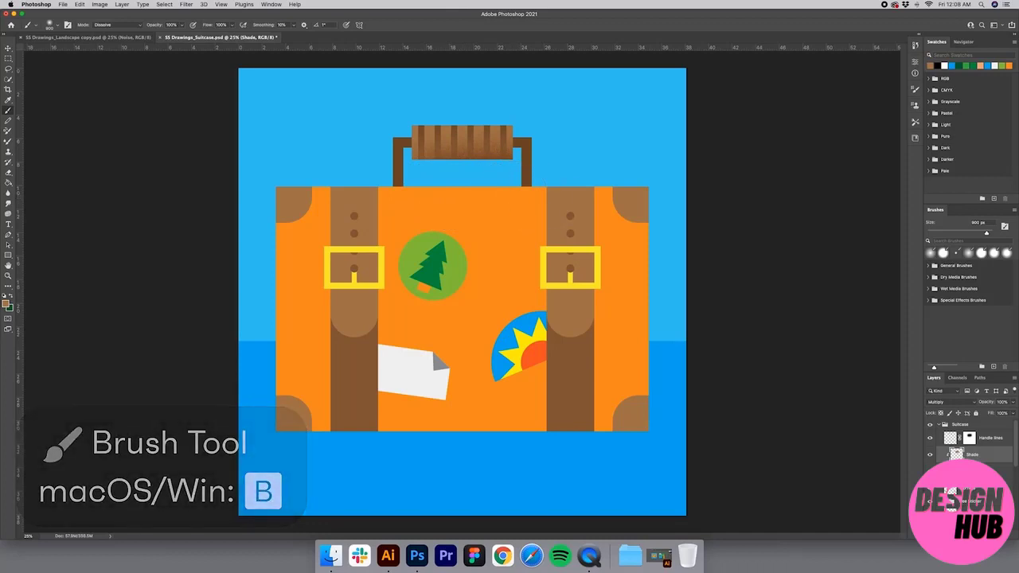
Add a new layer above the handle's Shade layer, within the clipping group, and name it Highlight.
{"action": "left_click", "coordinate": [993, 535]}
{"action": "left_click_drag", "start_coordinate": [966, 456], "coordinate": [984, 473]}
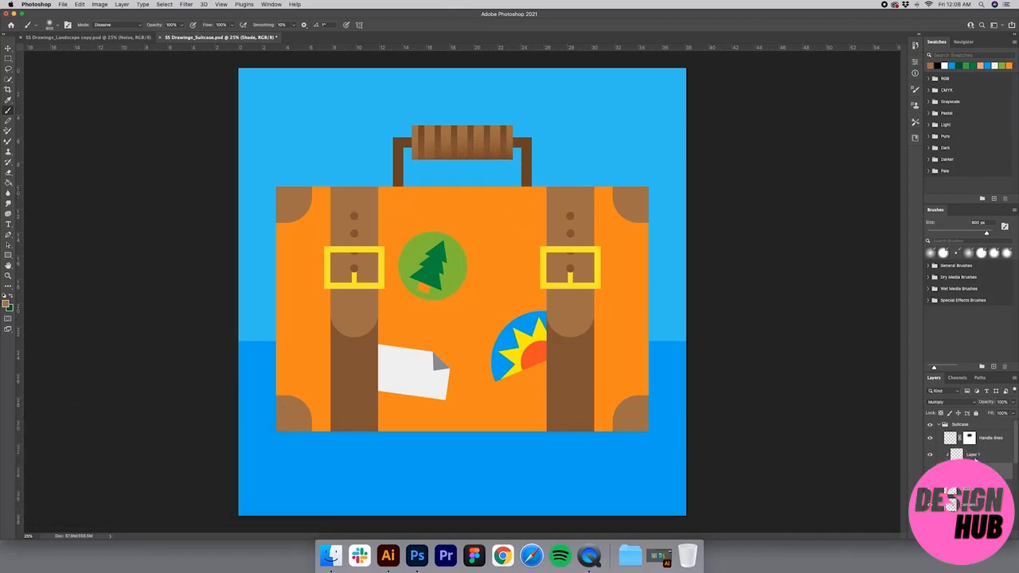
{"action": "double_click", "coordinate": [974, 455]}
{"action": "type", "text": "Noi"}
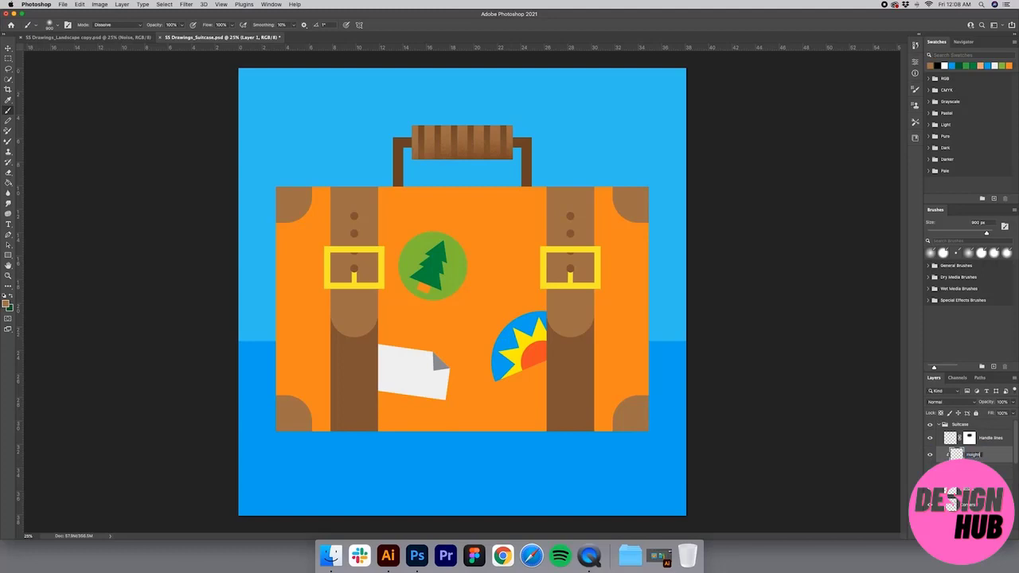
{"action": "double_click", "coordinate": [975, 454]}
{"action": "double_click", "coordinate": [979, 454]}
{"action": "key", "text": "Left"}
{"action": "key", "text": "Delete"}
{"action": "key", "text": "Return"}
Sample the white sticker's off-white and paint a highlight across the top of the handle grip with the 900 px brush.
{"action": "key", "text": "i"}
{"action": "left_click", "coordinate": [417, 367]}
{"action": "key", "text": "b"}
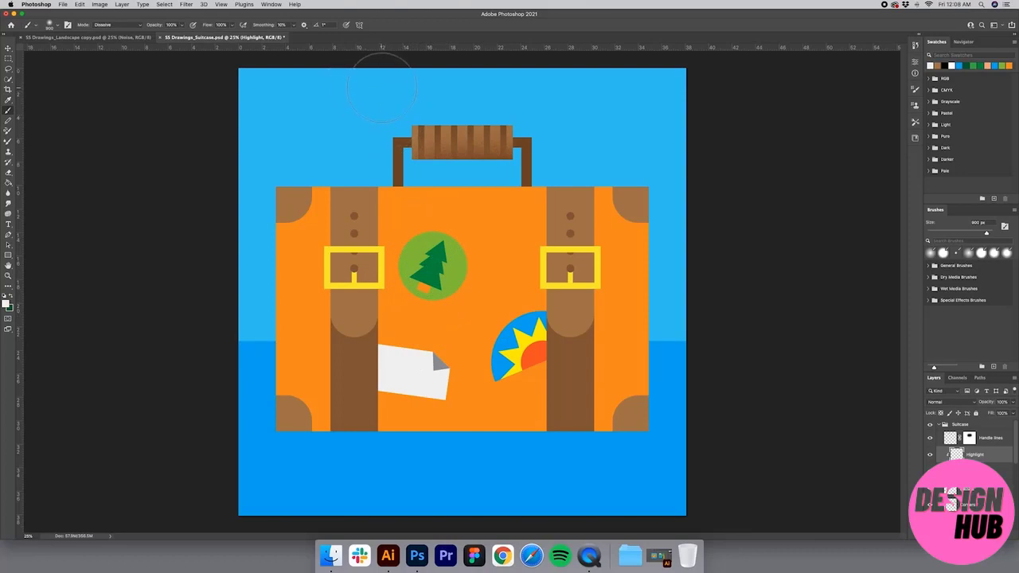
{"action": "left_click_drag", "start_coordinate": [402, 137], "coordinate": [485, 140]}
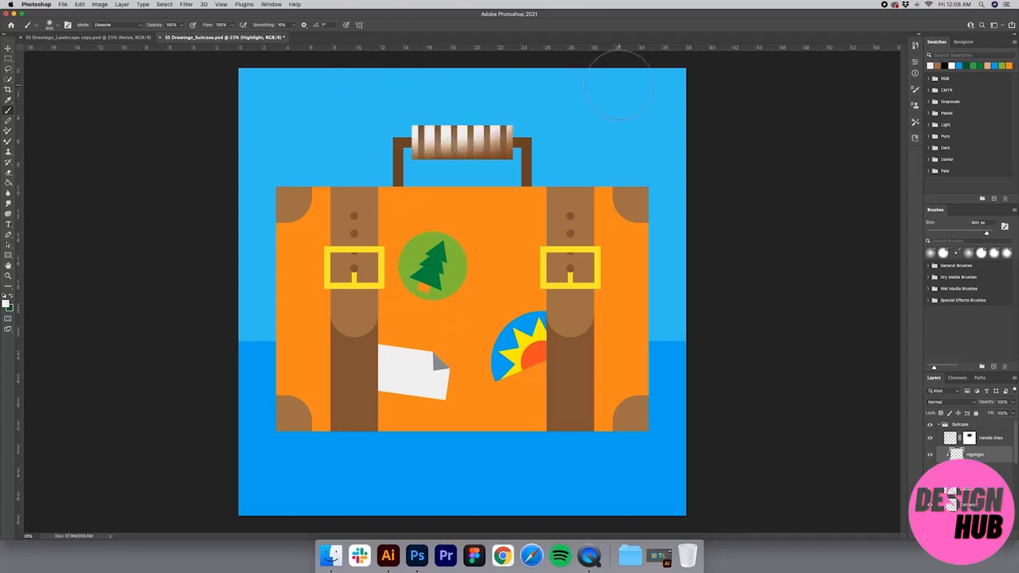
Shift the handle highlight upward toward the grip's top edge and set the layer's blend mode to Soft Light.
{"action": "key", "text": "v"}
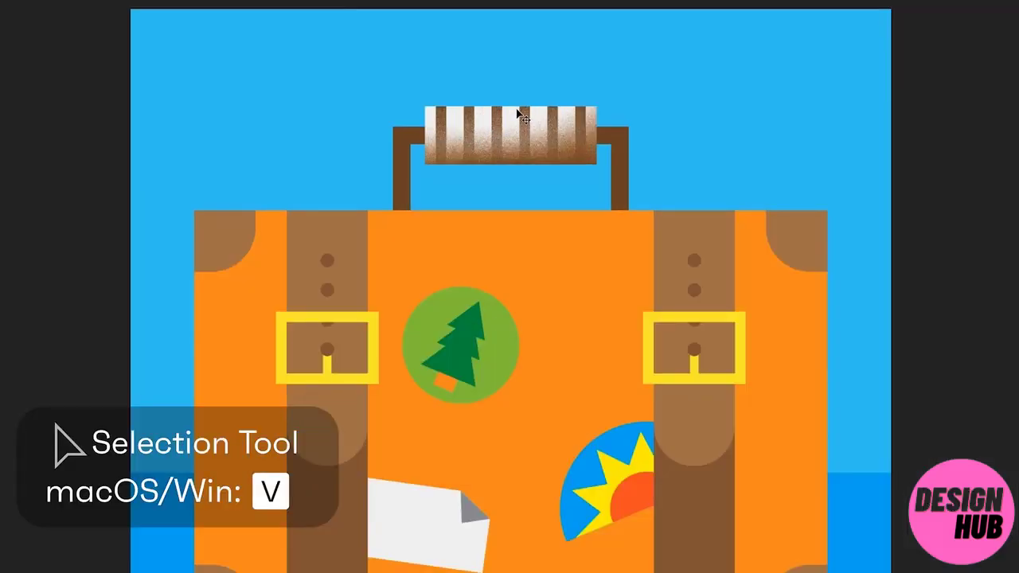
{"action": "left_click_drag", "start_coordinate": [521, 116], "coordinate": [524, 94]}
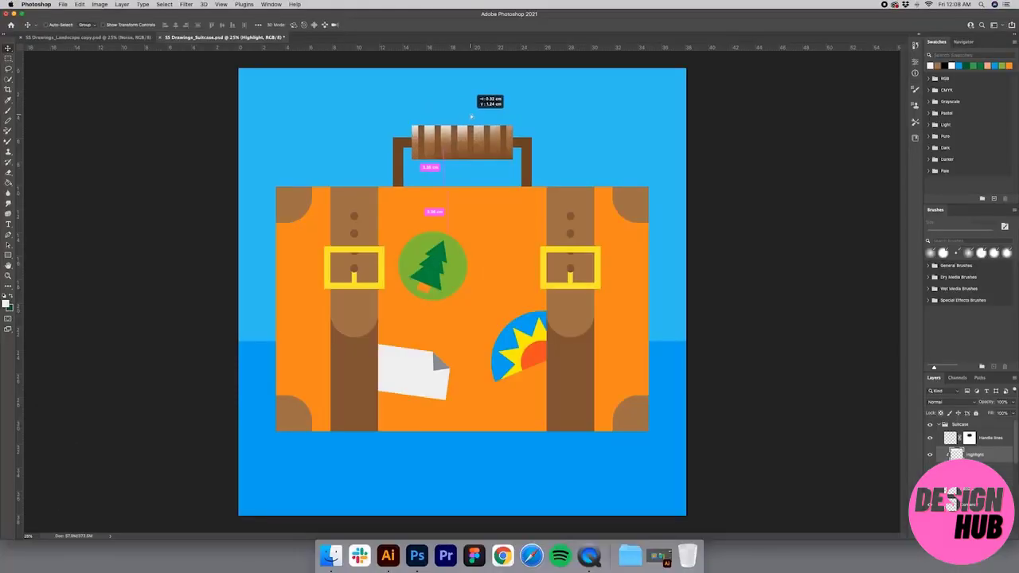
{"action": "left_click_drag", "start_coordinate": [471, 116], "coordinate": [472, 116]}
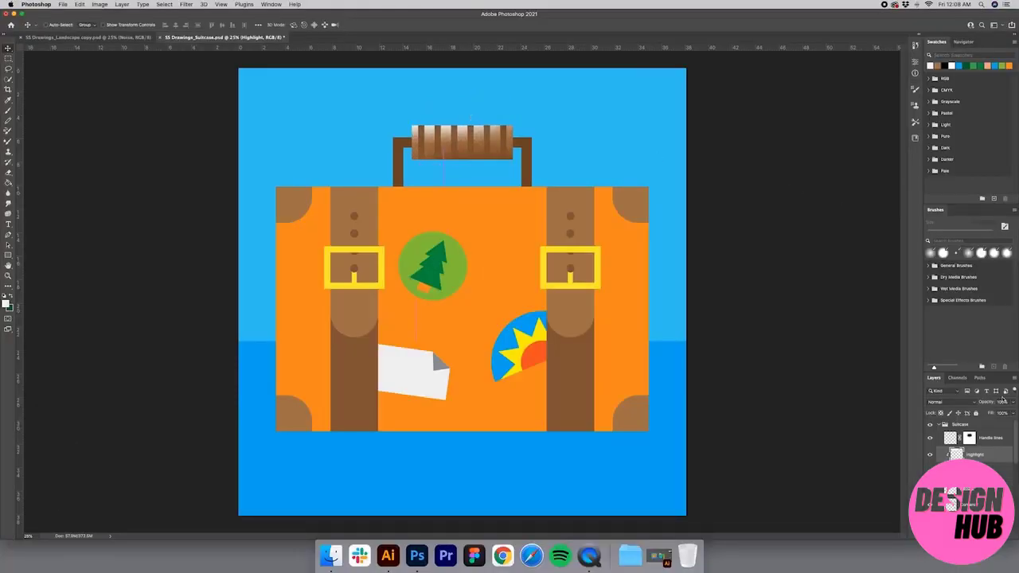
{"action": "left_click", "coordinate": [947, 402]}
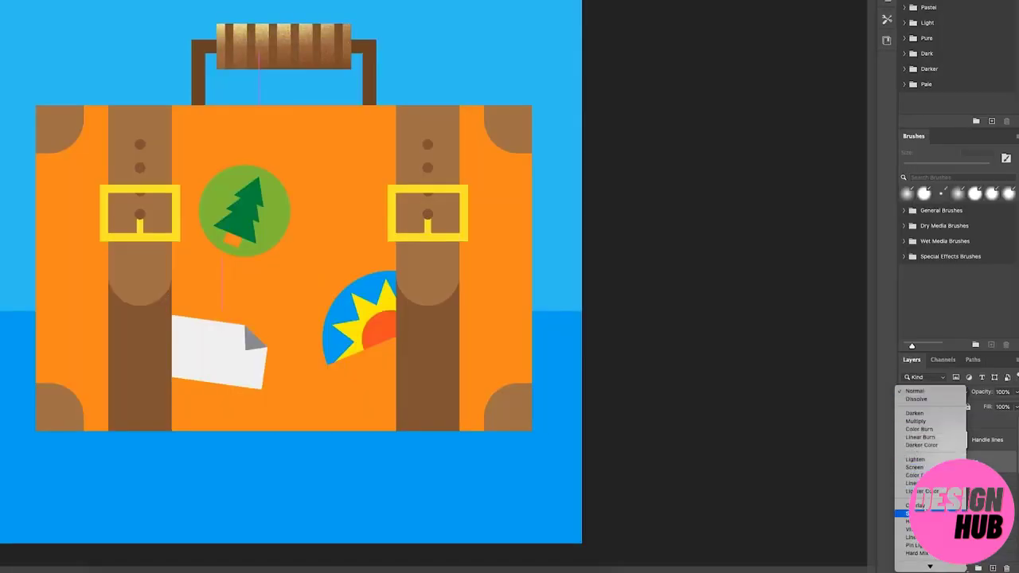
{"action": "left_click", "coordinate": [916, 513]}
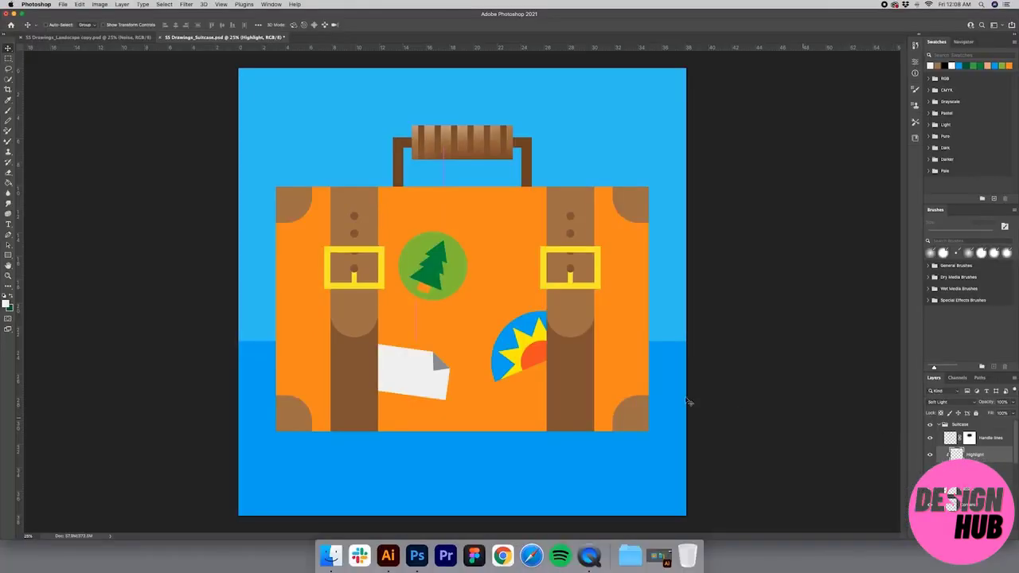
Paint dark brown shading sampled from the lower strap across the suitcase's bottom corners on their Shade layer, and nudge it downward.
{"action": "left_click", "coordinate": [973, 494]}
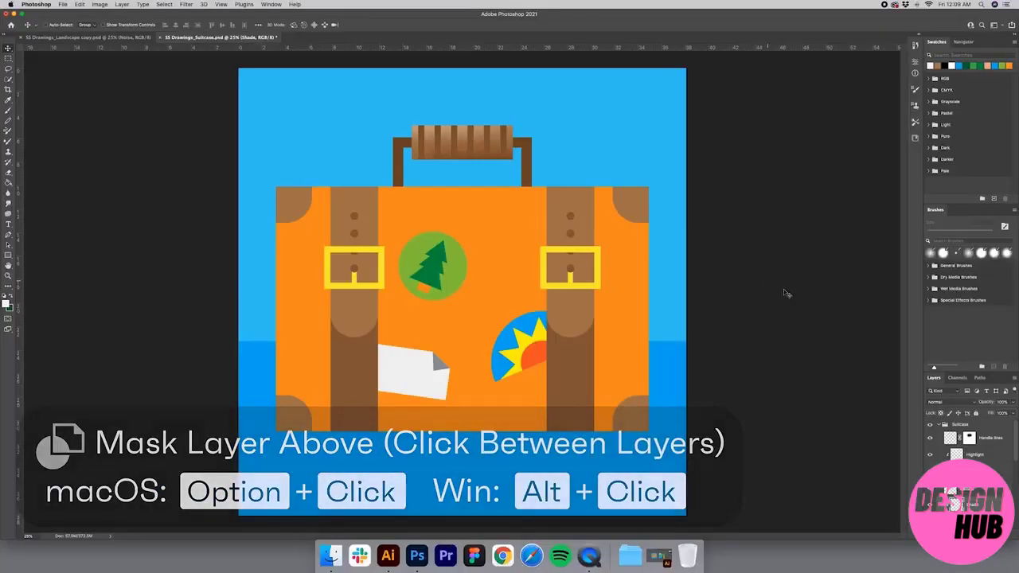
{"action": "key", "text": "i"}
{"action": "left_click", "coordinate": [617, 189]}
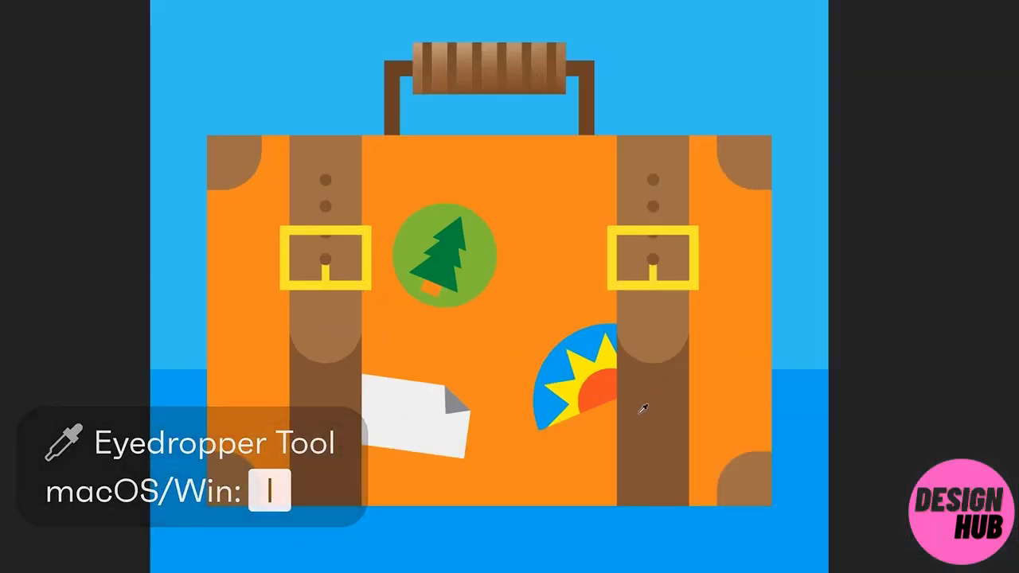
{"action": "key", "text": "b"}
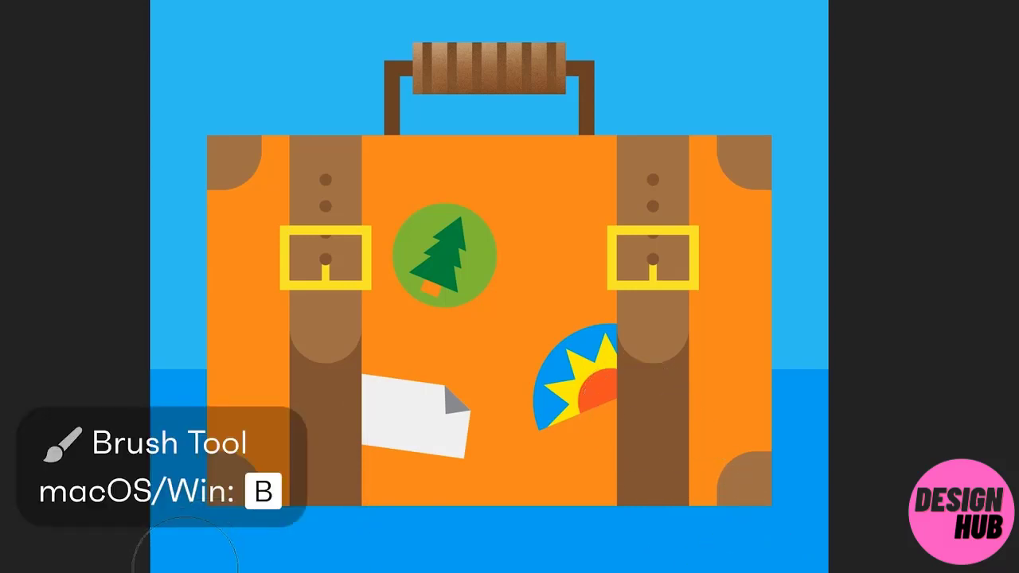
{"action": "left_click_drag", "start_coordinate": [142, 572], "coordinate": [1018, 565]}
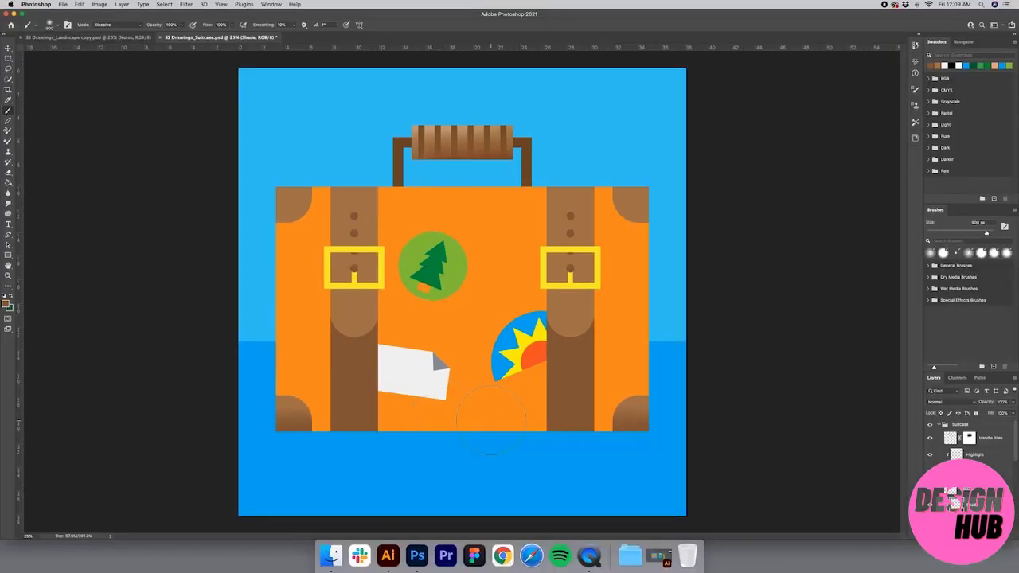
{"action": "key", "text": "v"}
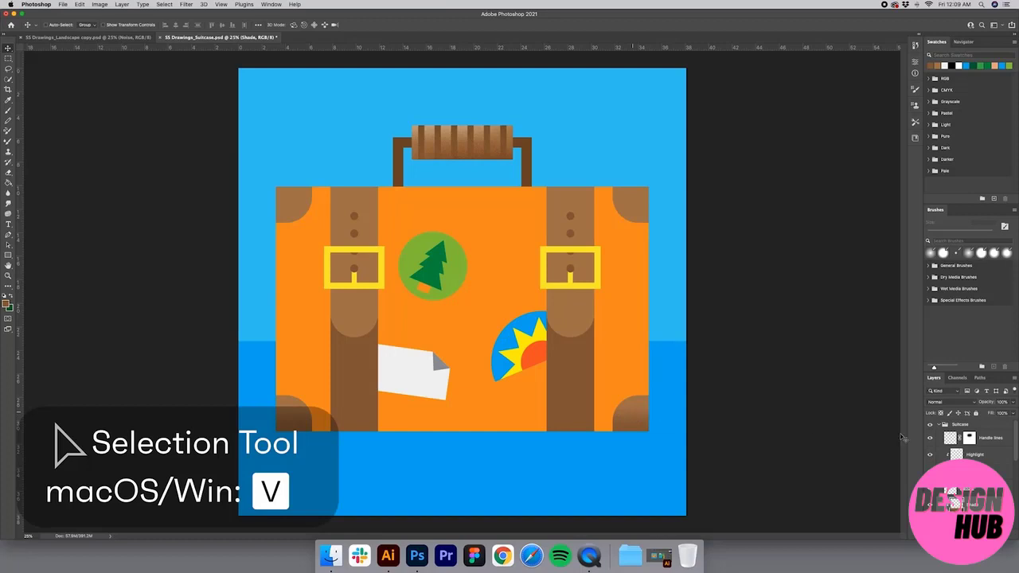
{"action": "left_click_drag", "start_coordinate": [631, 425], "coordinate": [631, 437]}
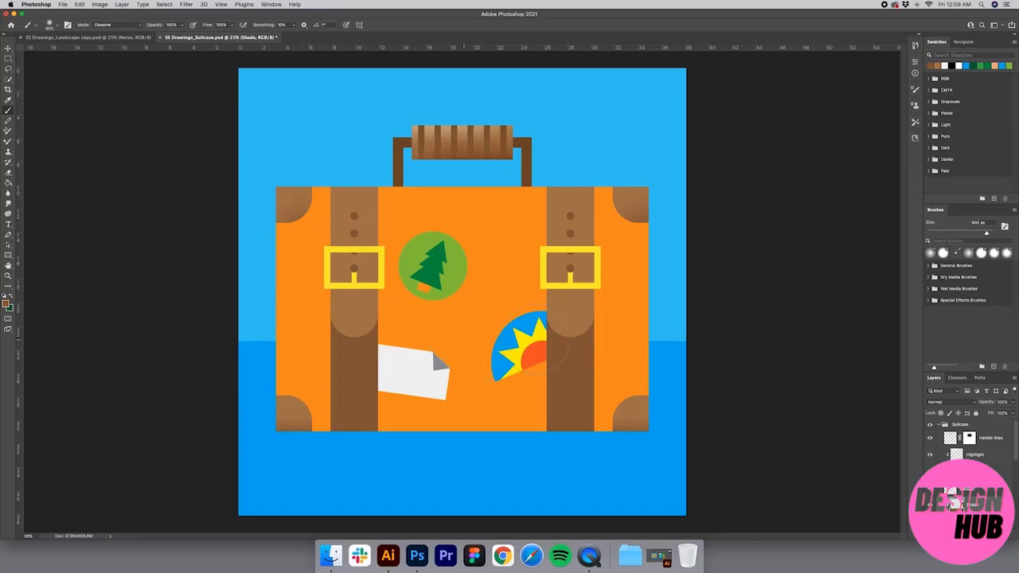
Add a new clipped layer above the corners' Shade layer and name it Highlight.
{"action": "key", "text": "alt+shift+super+n"}
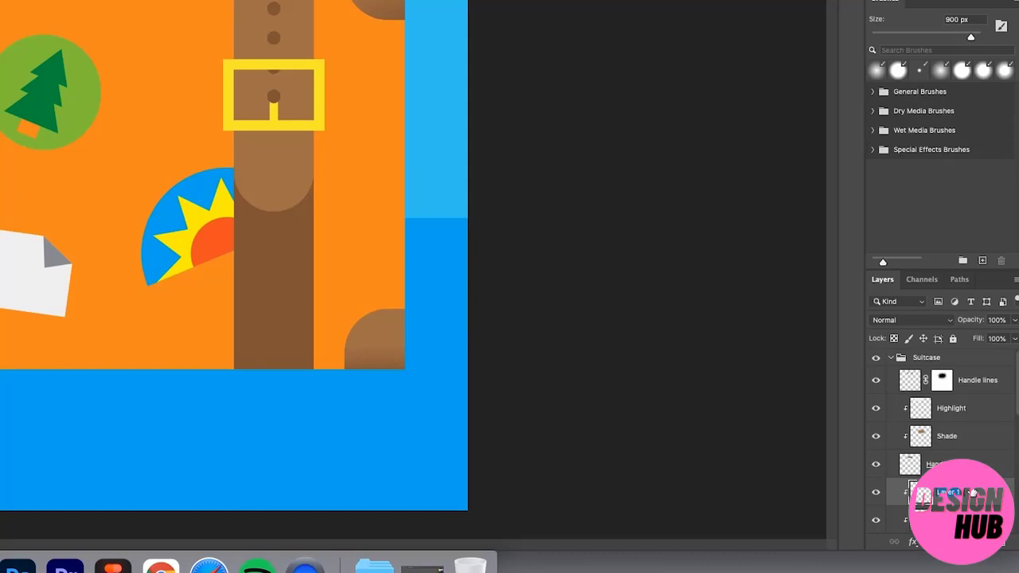
{"action": "type", "text": "Highlight"}
{"action": "key", "text": "Return"}
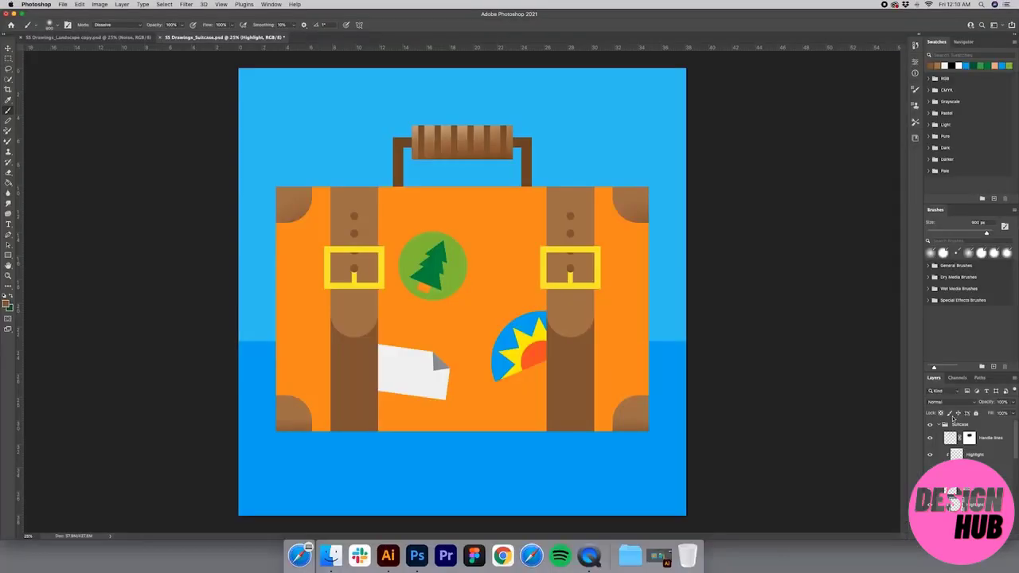
Paint highlights sampled from the white sticker's off-white on the suitcase's top corners with a 500 px brush, and set the Highlight layer to Soft Light.
{"action": "key", "text": "i"}
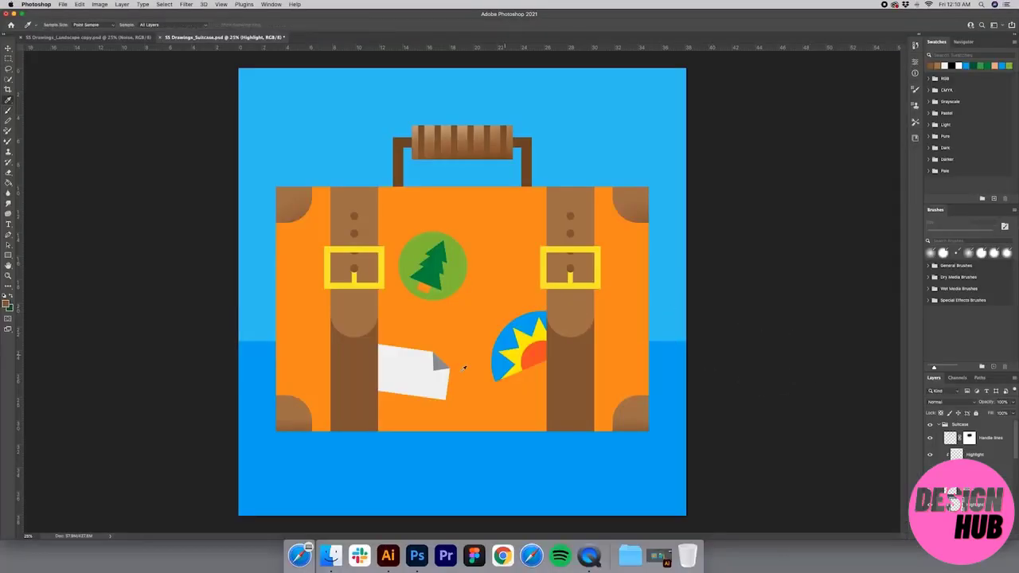
{"action": "left_click", "coordinate": [406, 367]}
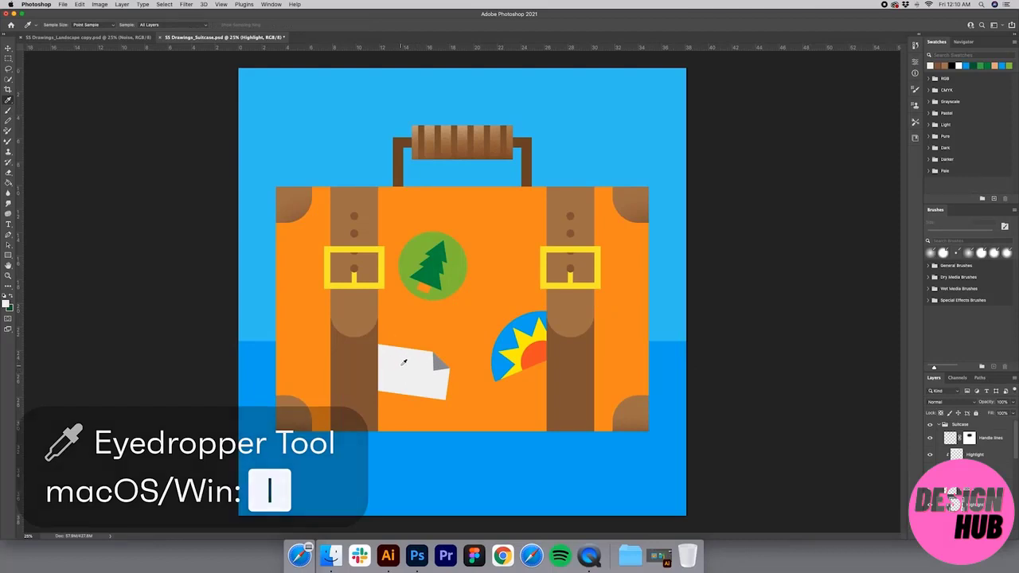
{"action": "key", "text": "b"}
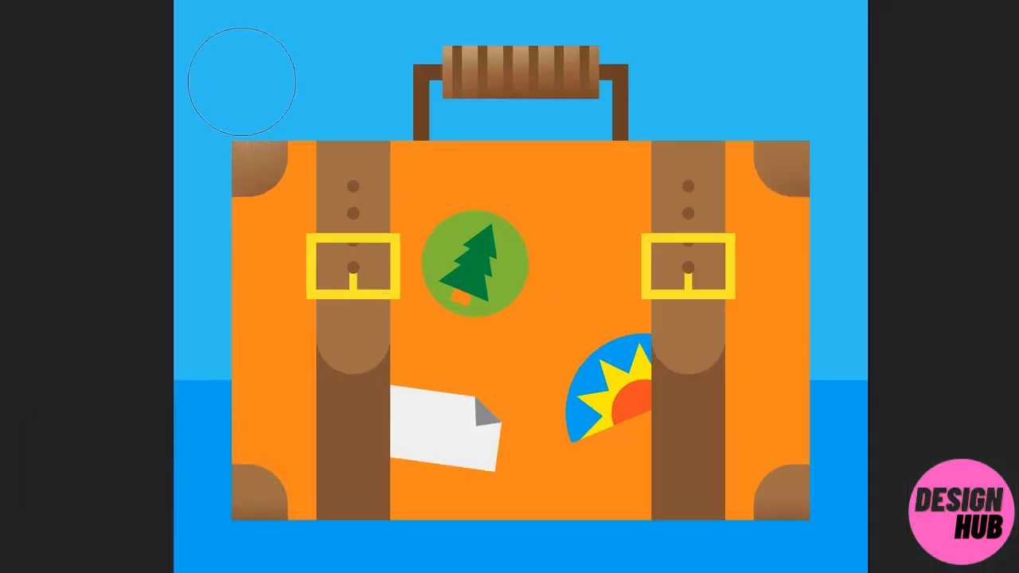
{"action": "key", "text": "bracketleft"}
{"action": "key", "text": "bracketleft"}
{"action": "key", "text": "bracketleft"}
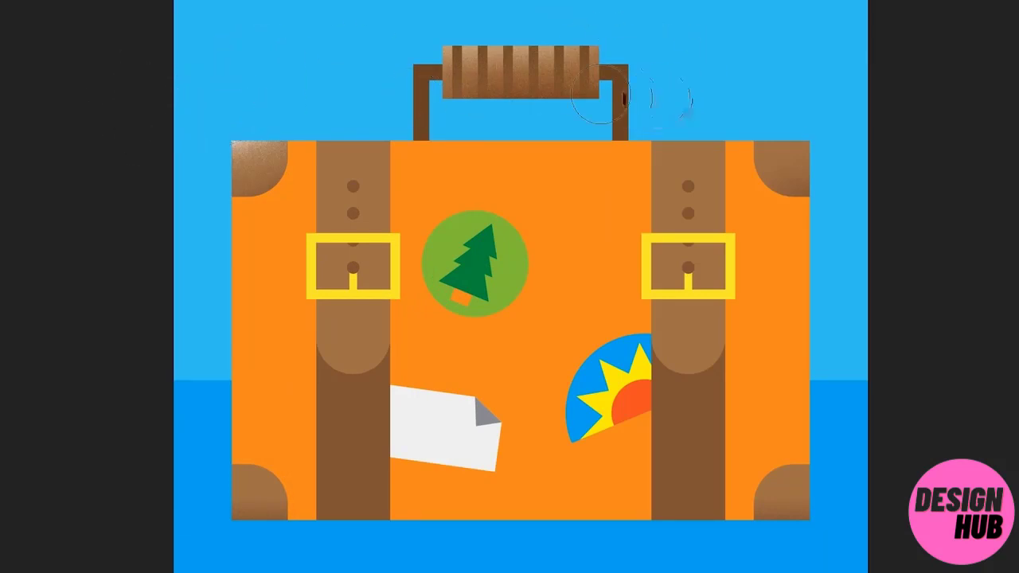
{"action": "left_click", "coordinate": [747, 113]}
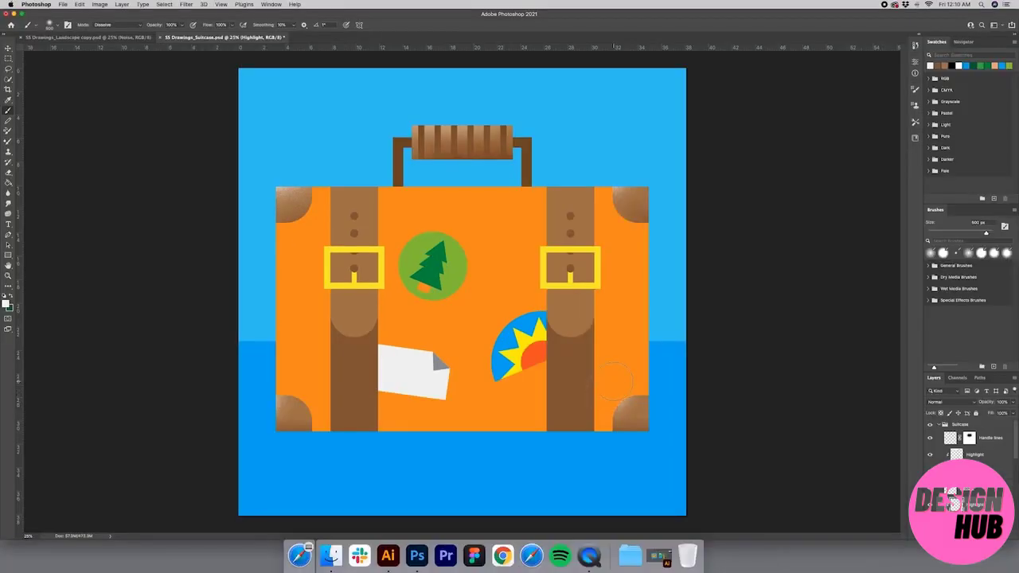
{"action": "left_click", "coordinate": [951, 403]}
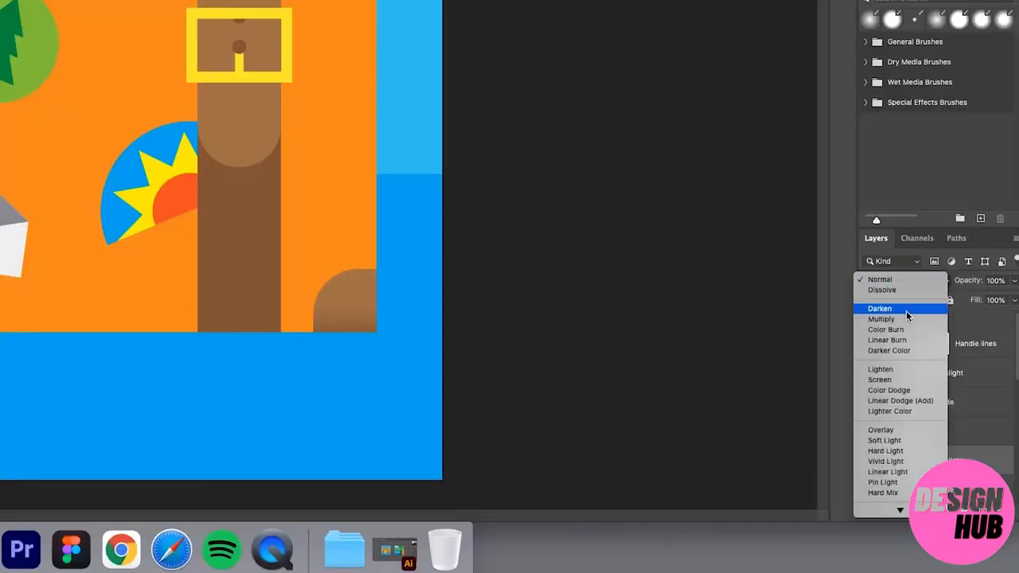
{"action": "left_click", "coordinate": [895, 441]}
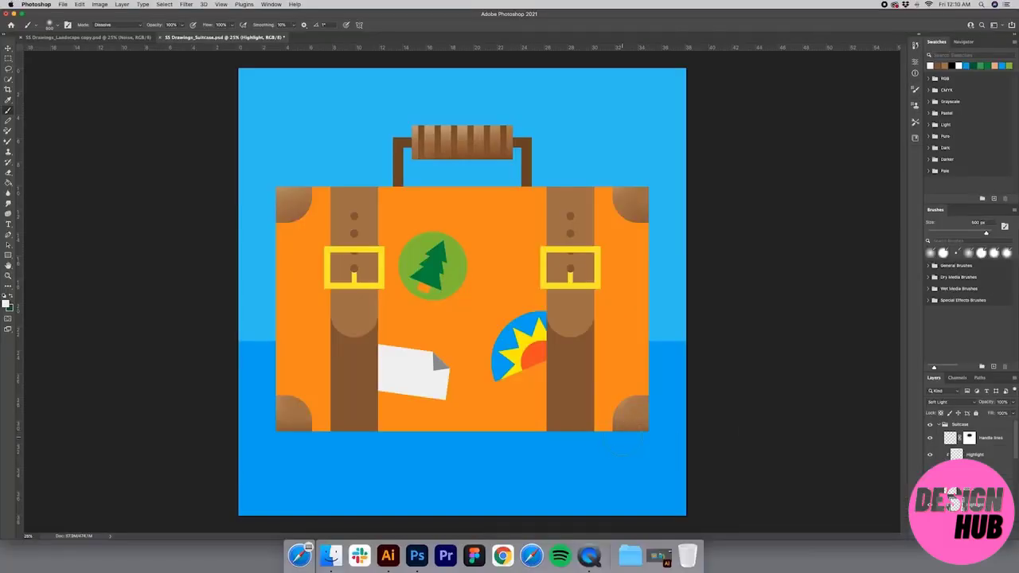
In the Tree Sticker group, add a clipped layer above Tree Top, name it Shade, and set its blend mode to Multiply.
{"action": "scroll", "coordinate": [979, 450], "scroll_direction": "down", "scroll_amount": 2}
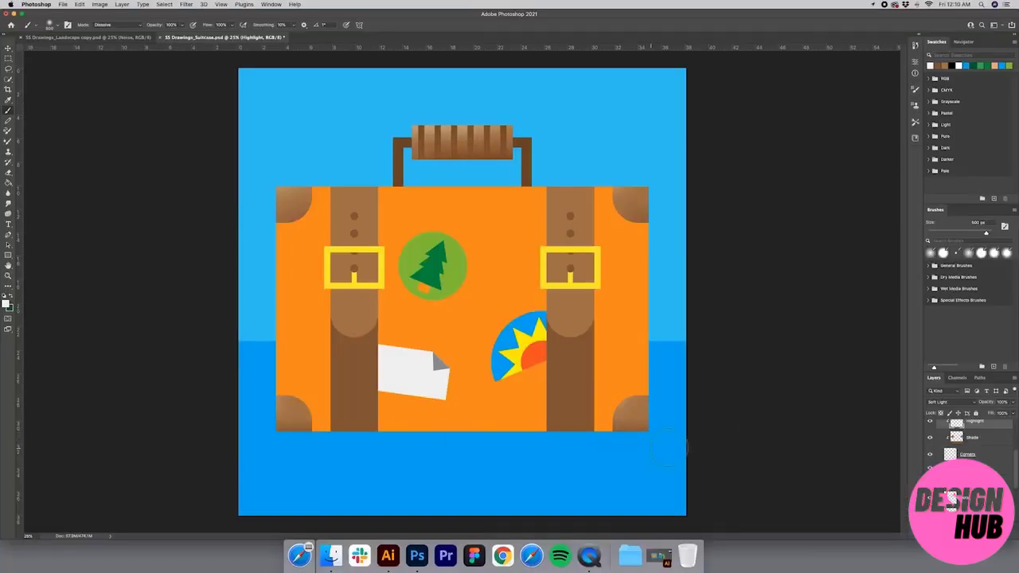
{"action": "left_click", "coordinate": [981, 468]}
{"action": "key", "text": "z"}
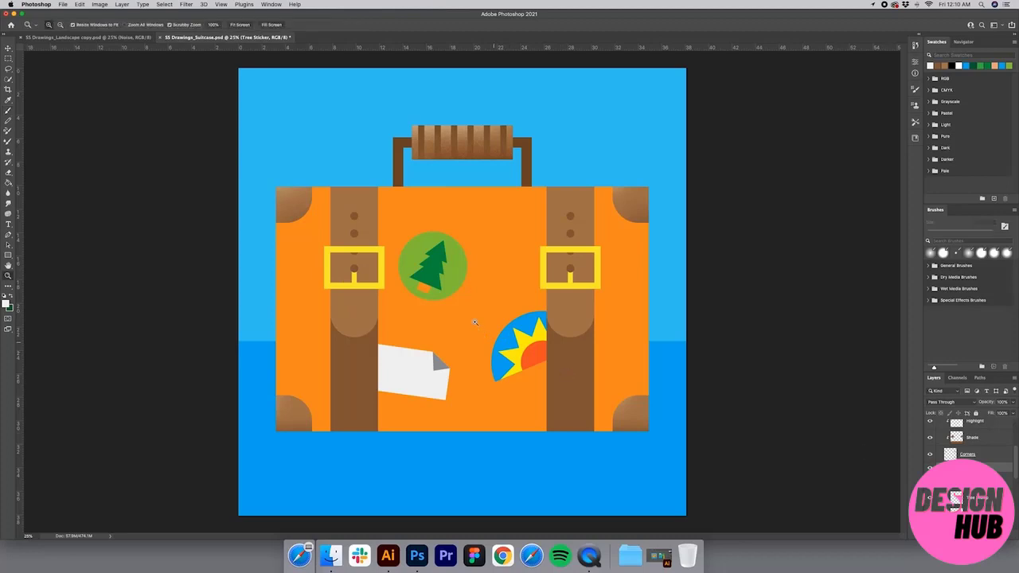
{"action": "left_click", "coordinate": [438, 291]}
{"action": "left_click", "coordinate": [432, 263]}
{"action": "left_click", "coordinate": [438, 276]}
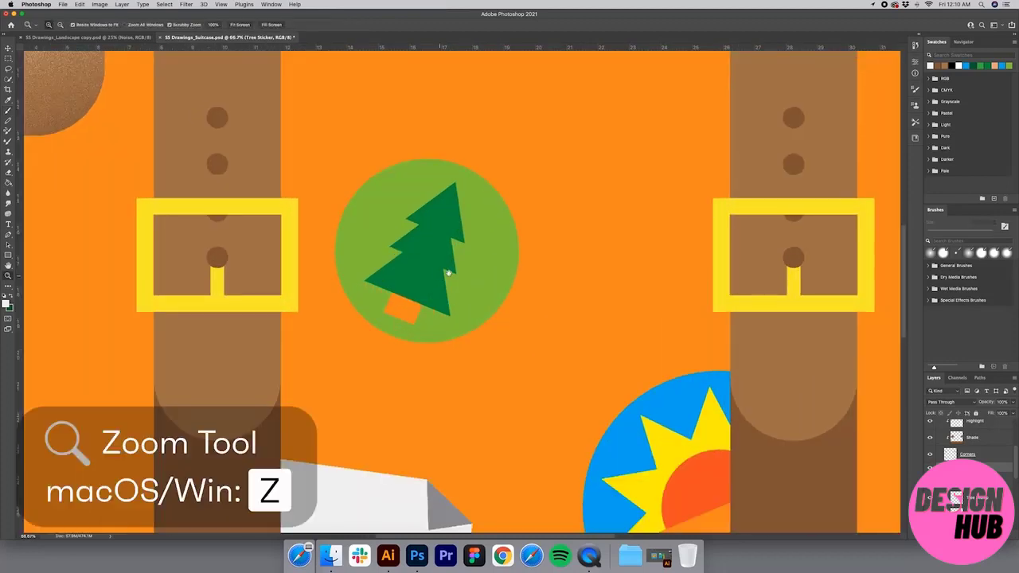
{"action": "key", "text": "v"}
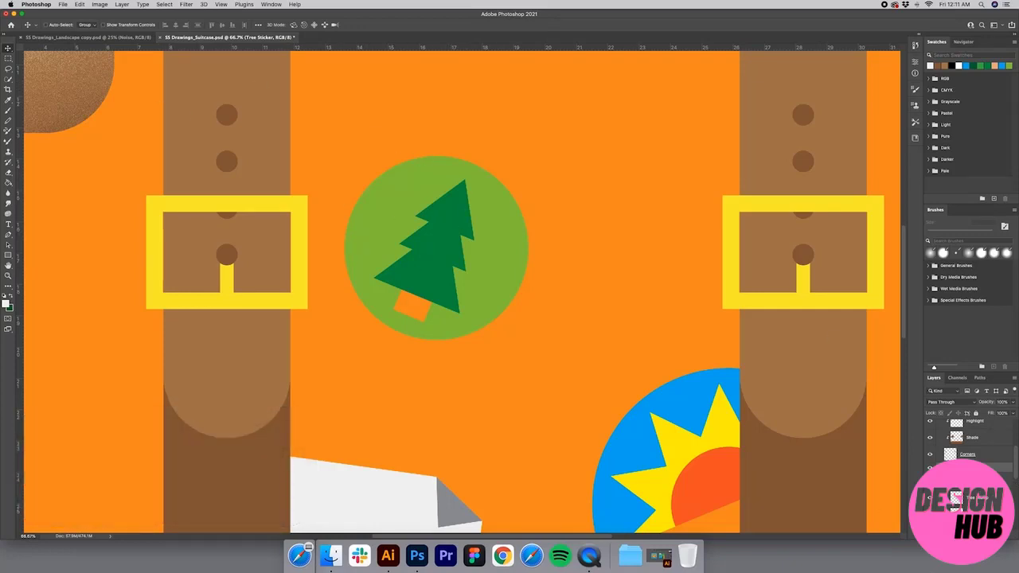
{"action": "left_click", "coordinate": [987, 468]}
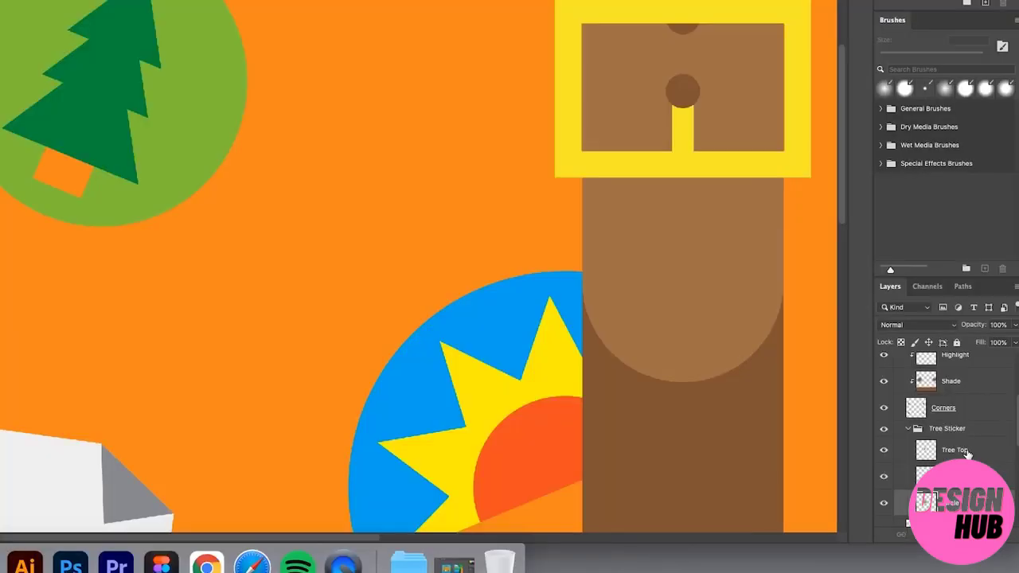
{"action": "left_click", "coordinate": [982, 481]}
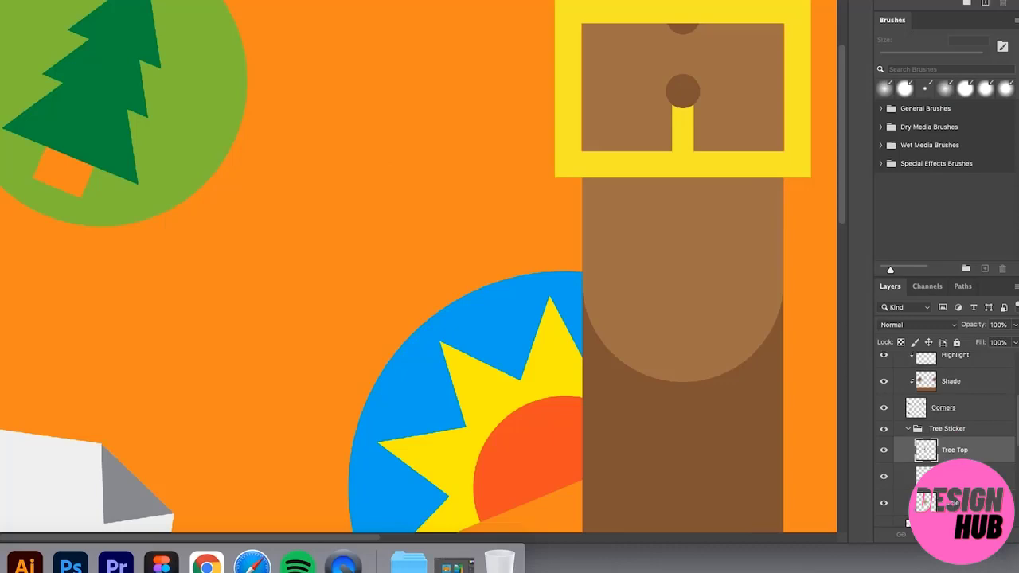
{"action": "left_click", "coordinate": [985, 534]}
{"action": "left_click", "coordinate": [967, 461], "text": "alt"}
{"action": "double_click", "coordinate": [962, 450]}
{"action": "type", "text": "Shade"}
{"action": "key", "text": "Return"}
{"action": "left_click", "coordinate": [927, 325]}
{"action": "left_click", "coordinate": [899, 356]}
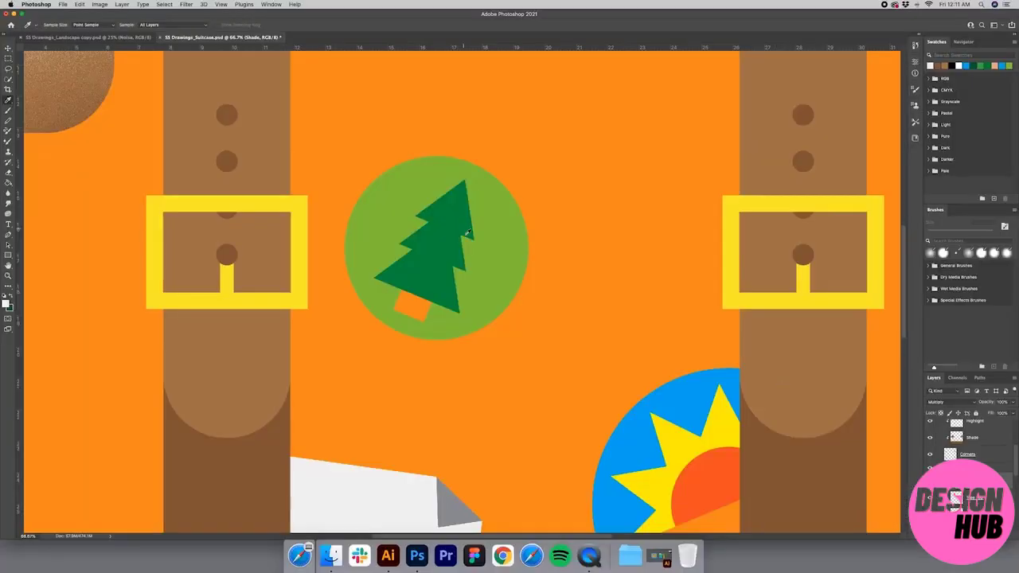
Sample the tree's dark green and paint grainy shading along the tree's left edges with a 250 px brush.
{"action": "left_click", "coordinate": [430, 238]}
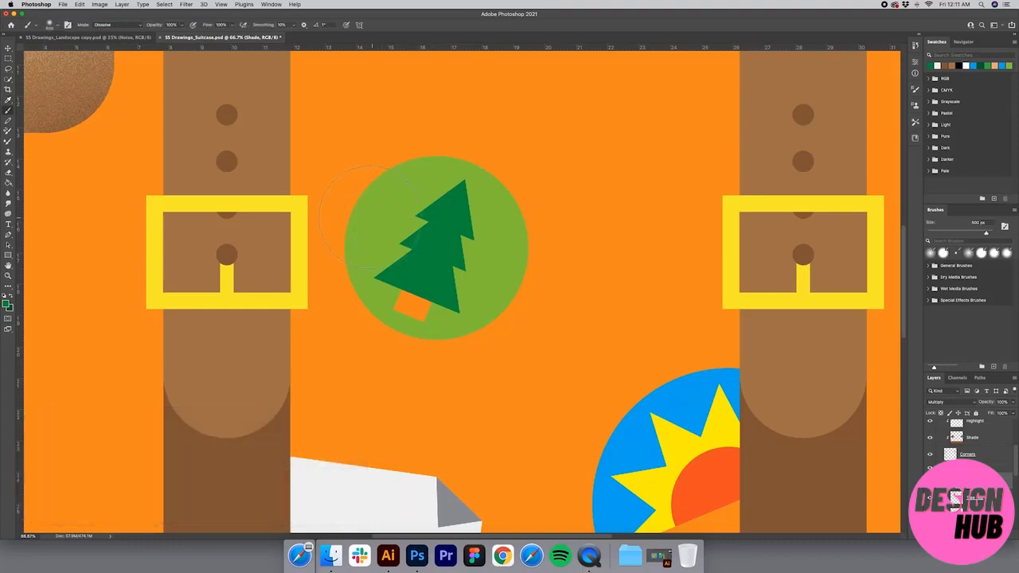
{"action": "key", "text": "b"}
{"action": "key", "text": "bracketleft"}
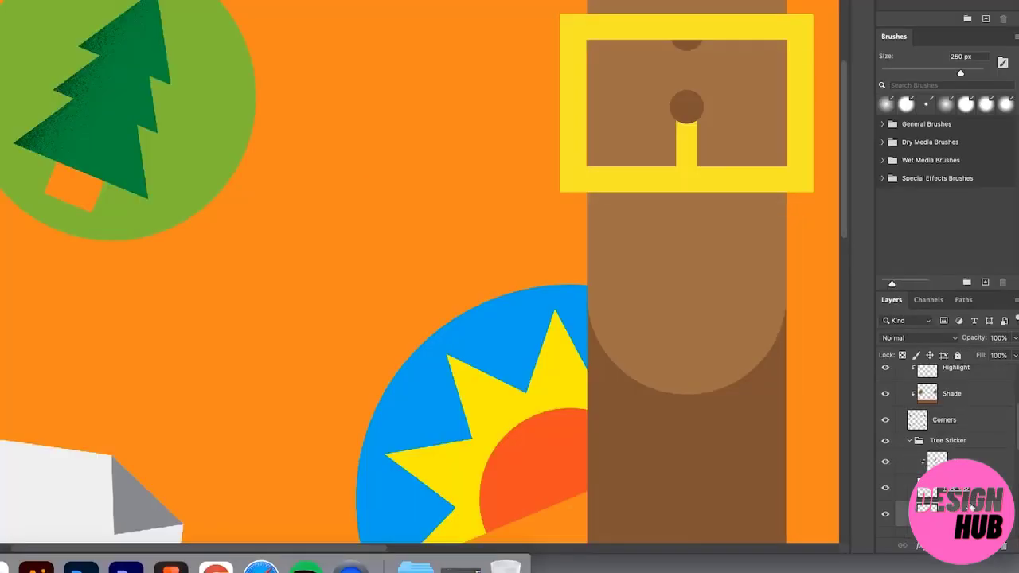
Add a layer clipped to Tree Stump, name it Shade, and set its blend mode to Multiply.
{"action": "scroll", "coordinate": [955, 446], "scroll_direction": "down", "scroll_amount": 3}
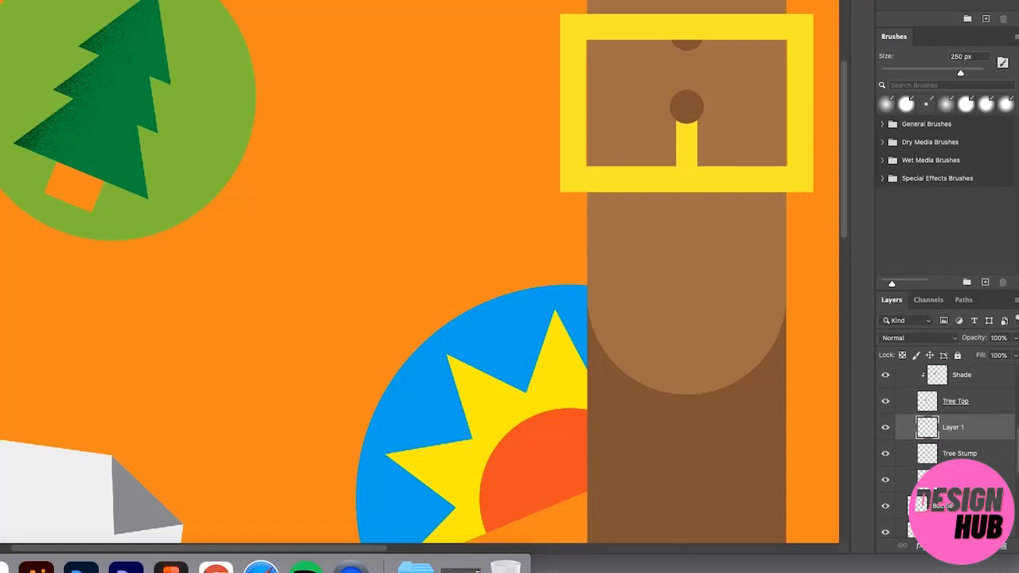
{"action": "left_click", "coordinate": [960, 434], "text": "alt"}
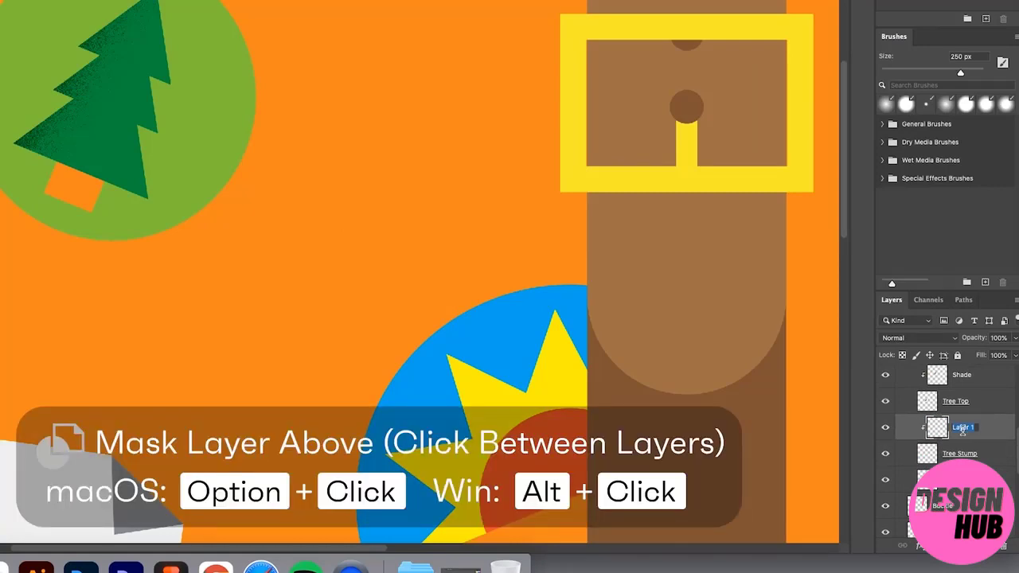
{"action": "type", "text": "Shade"}
{"action": "key", "text": "Return"}
{"action": "left_click", "coordinate": [920, 341]}
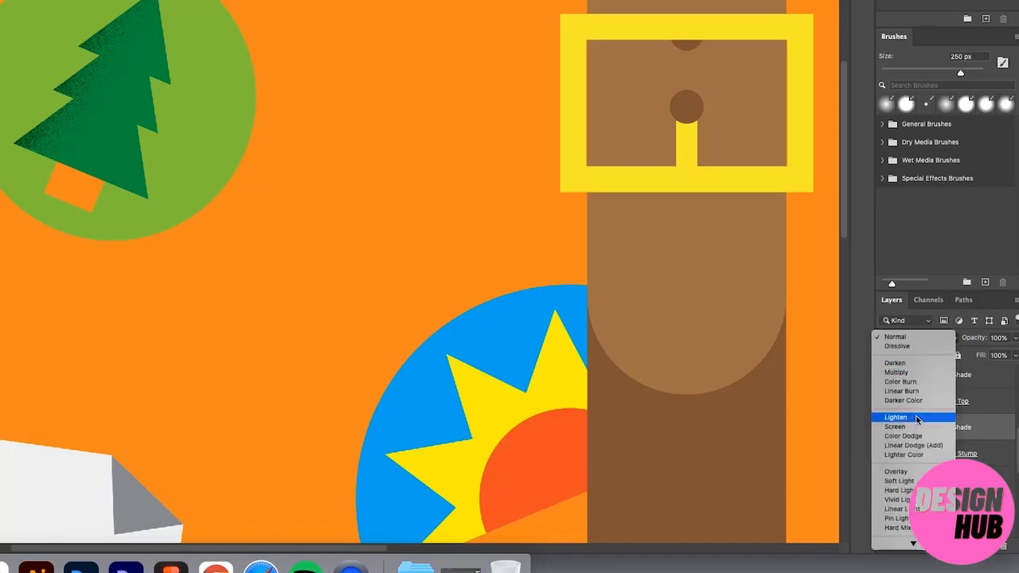
{"action": "left_click", "coordinate": [898, 371]}
Sample the stump's orange and paint grainy shading on the tree stump just below the foliage with the 250 px brush.
{"action": "key", "text": "i"}
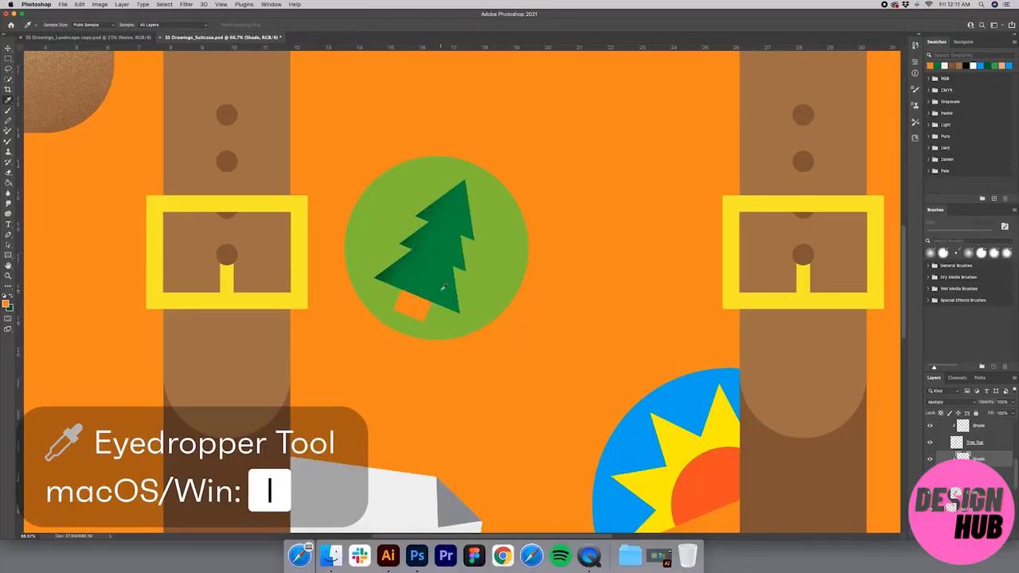
{"action": "key", "text": "b"}
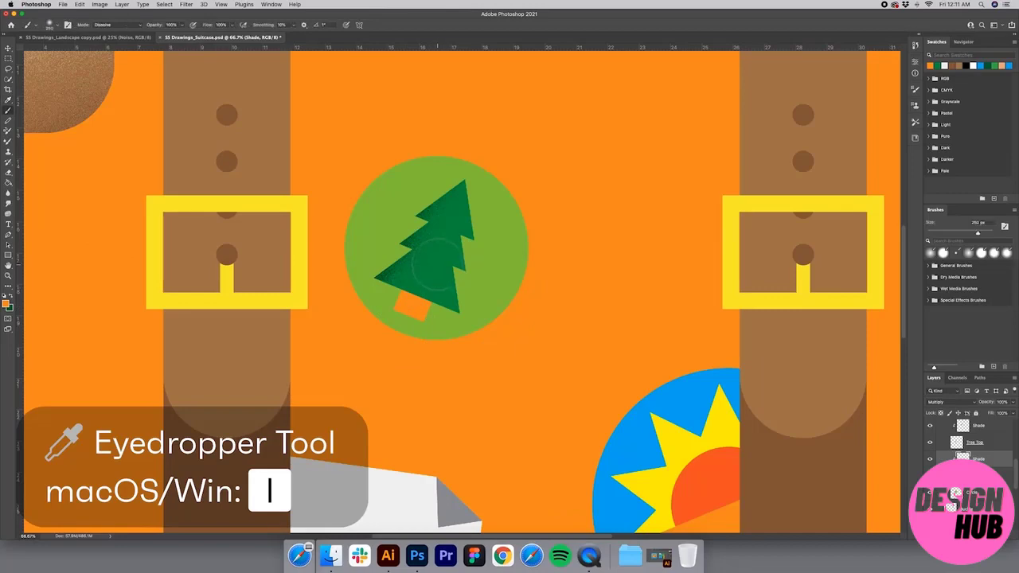
{"action": "left_click", "coordinate": [407, 267]}
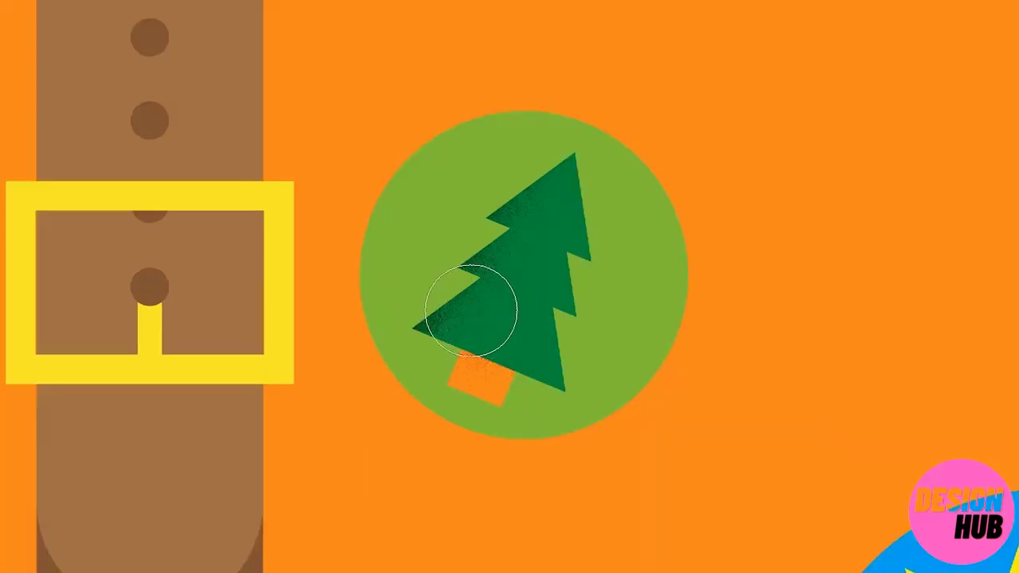
{"action": "left_click_drag", "start_coordinate": [471, 310], "coordinate": [507, 295]}
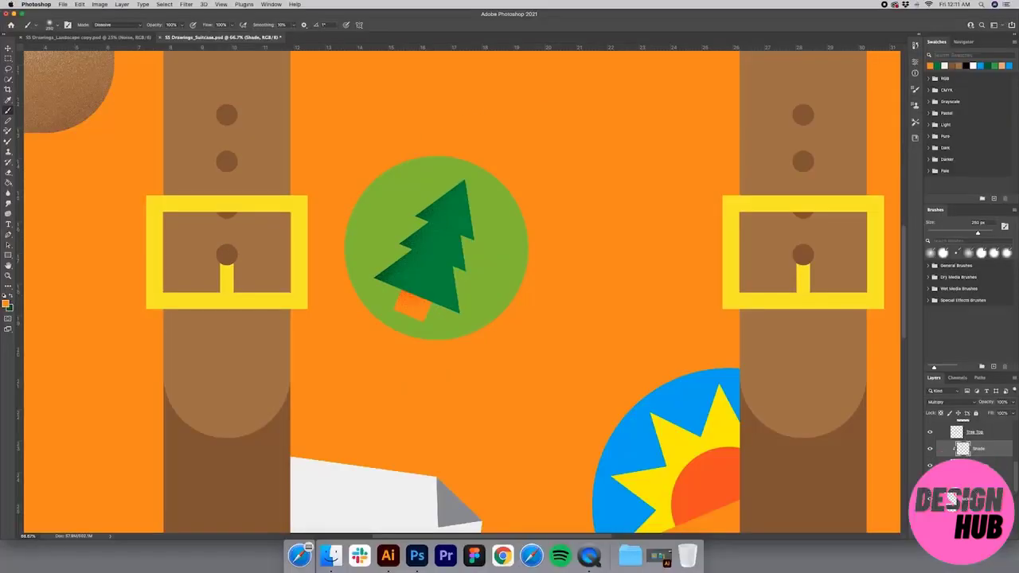
Add a layer clipped to the tree sticker's Circle layer, name it Shade, and set its blend mode to Multiply.
{"action": "left_click", "coordinate": [987, 481]}
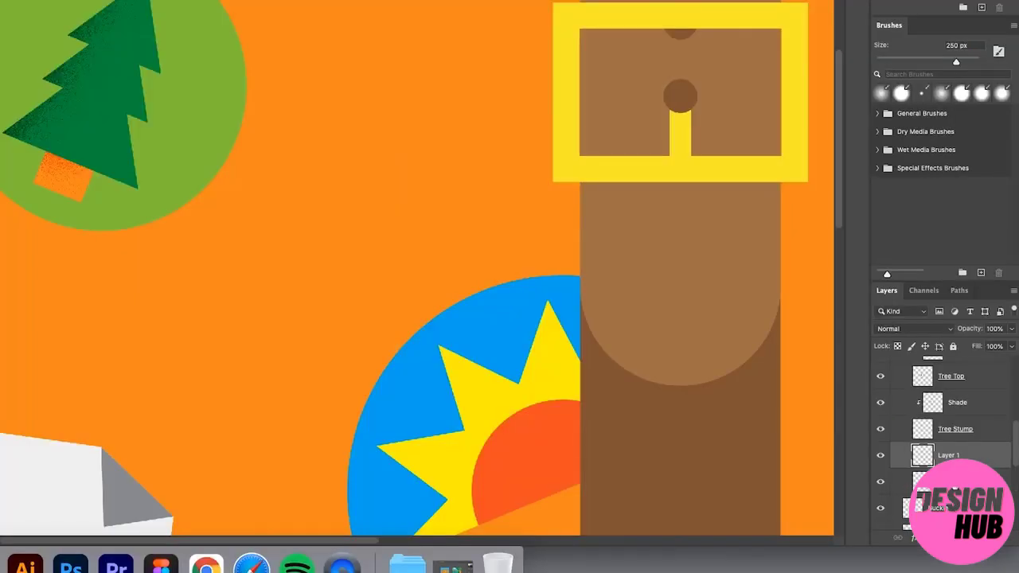
{"action": "left_click", "coordinate": [947, 468], "text": "alt"}
{"action": "double_click", "coordinate": [956, 455]}
{"action": "type", "text": "Shade"}
{"action": "key", "text": "Return"}
{"action": "scroll", "coordinate": [947, 429], "scroll_direction": "up", "scroll_amount": 3}
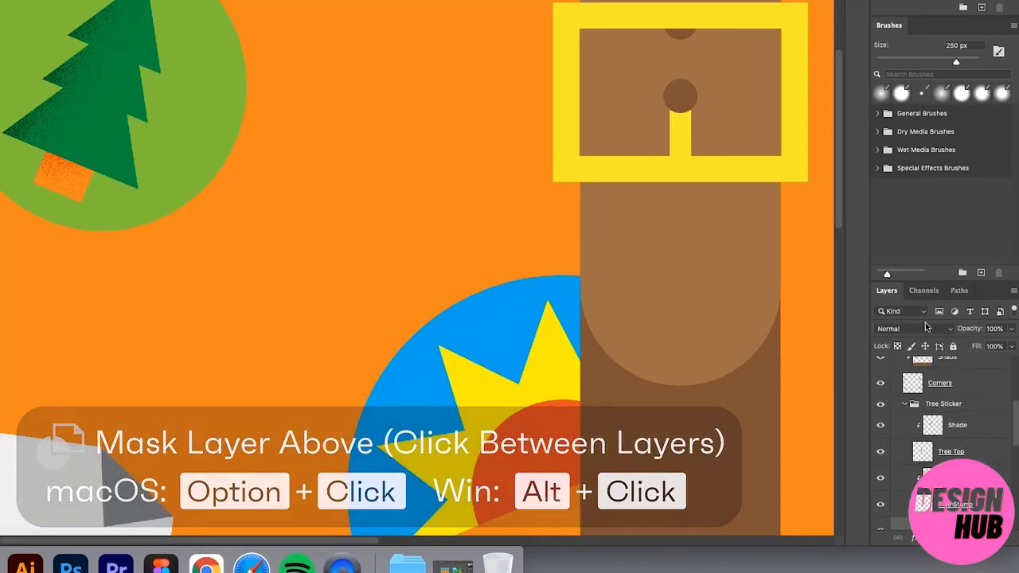
{"action": "left_click", "coordinate": [924, 326]}
{"action": "left_click", "coordinate": [919, 367]}
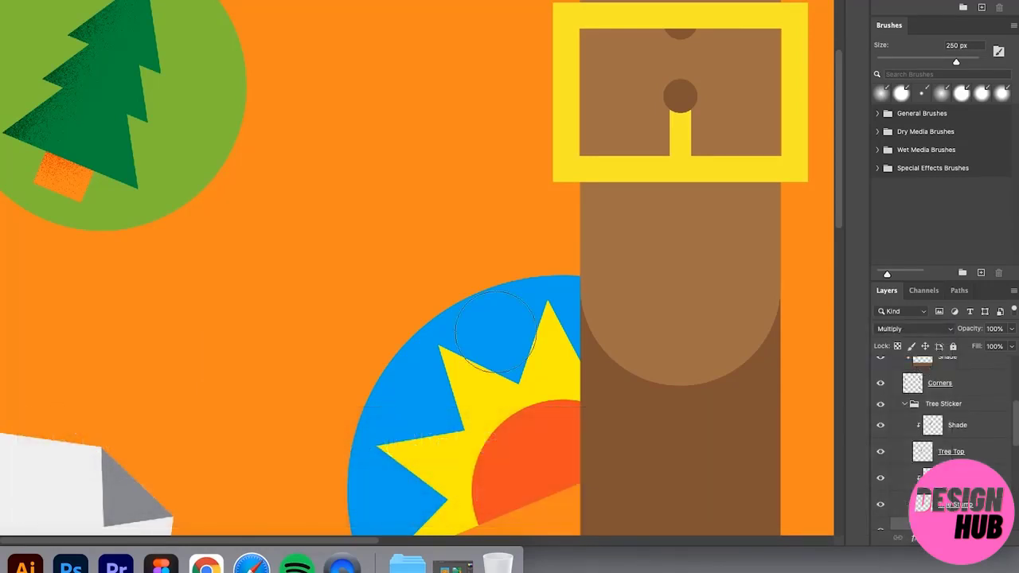
{"action": "scroll", "coordinate": [507, 310], "scroll_direction": "down", "scroll_amount": 2}
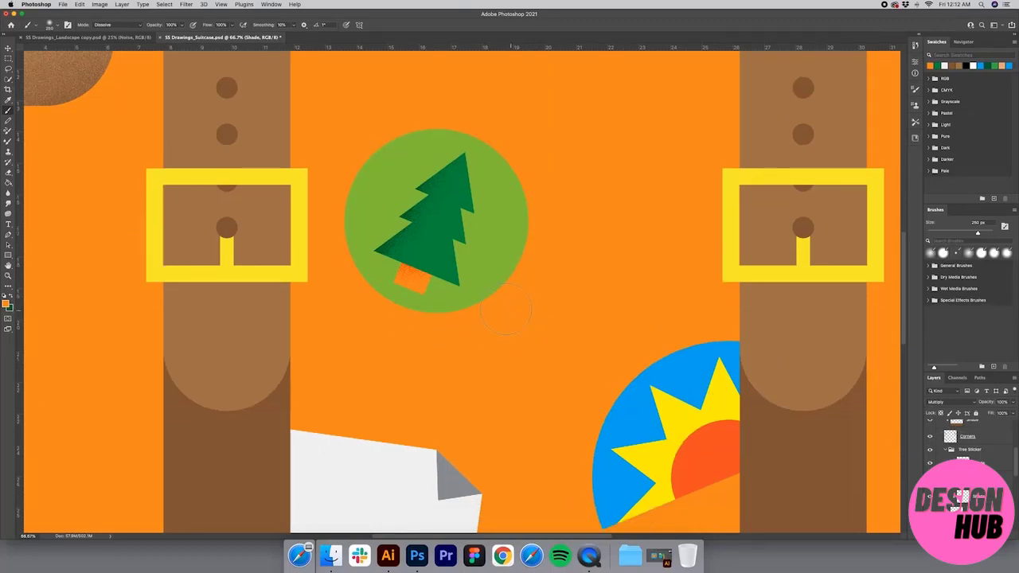
Sample the circle's light green and paint grainy shading along the sticker circle's lower-right edge with an 800 px brush.
{"action": "key", "text": "i"}
{"action": "left_click", "coordinate": [485, 255]}
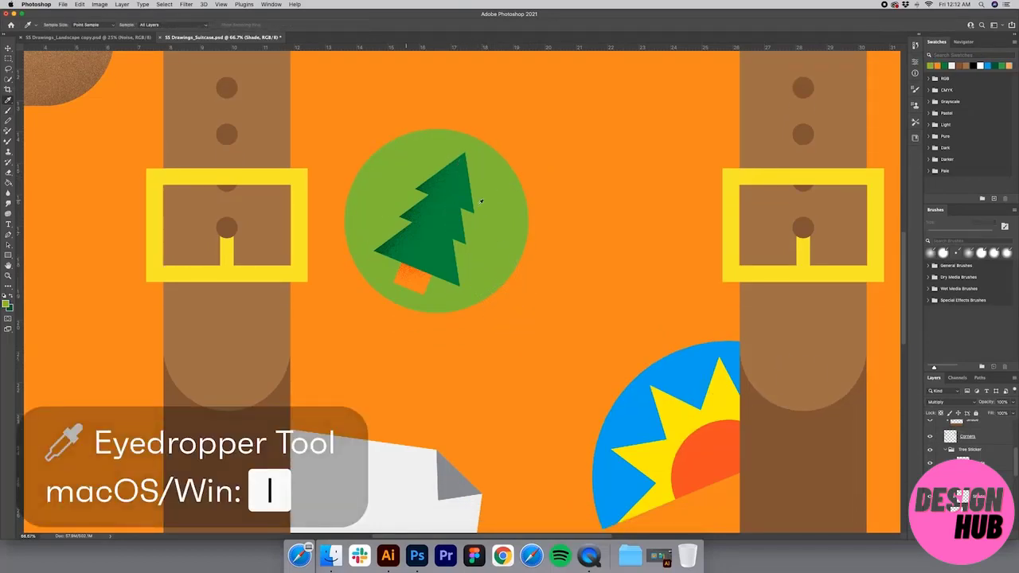
{"action": "key", "text": "b"}
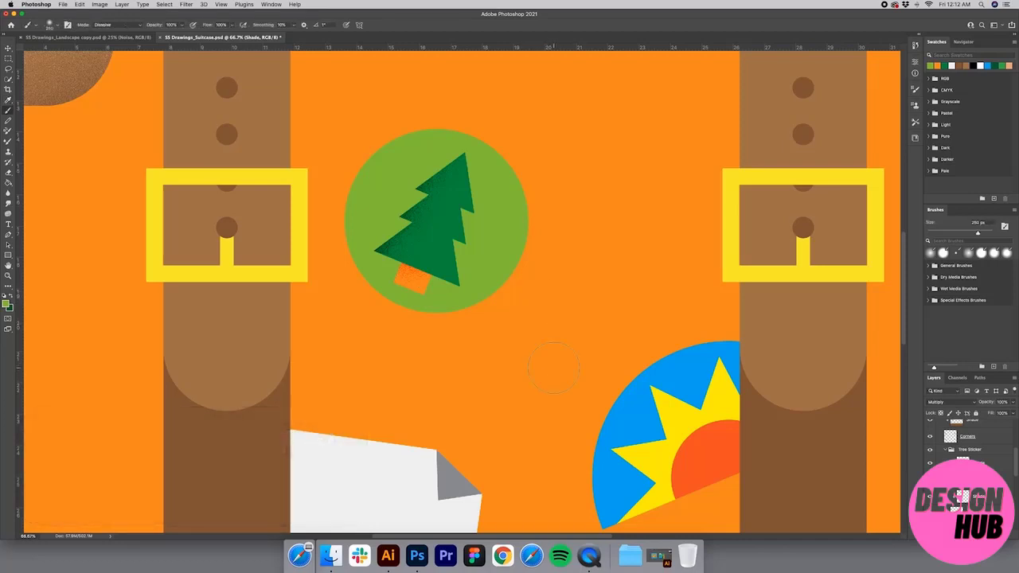
{"action": "mouse_move", "coordinate": [552, 365]}
{"action": "left_mouse_down"}
{"action": "mouse_move", "coordinate": [537, 323]}
{"action": "mouse_move", "coordinate": [581, 207]}
{"action": "left_mouse_up"}
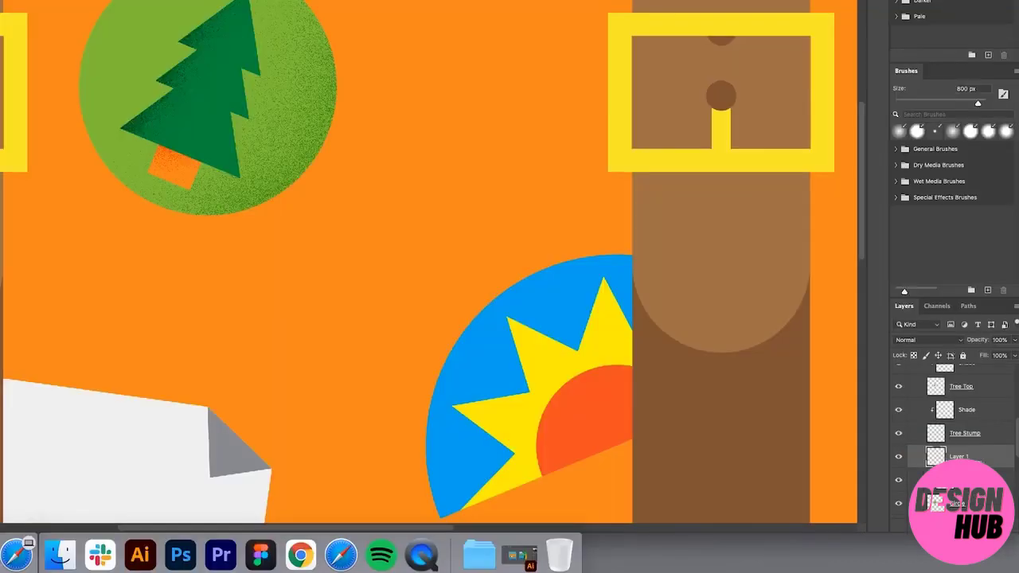
Add a new clipped layer above the sticker circle's Shade layer and name it Highlight.
{"action": "key", "text": "super+alt+g"}
{"action": "type", "text": "Highlight"}
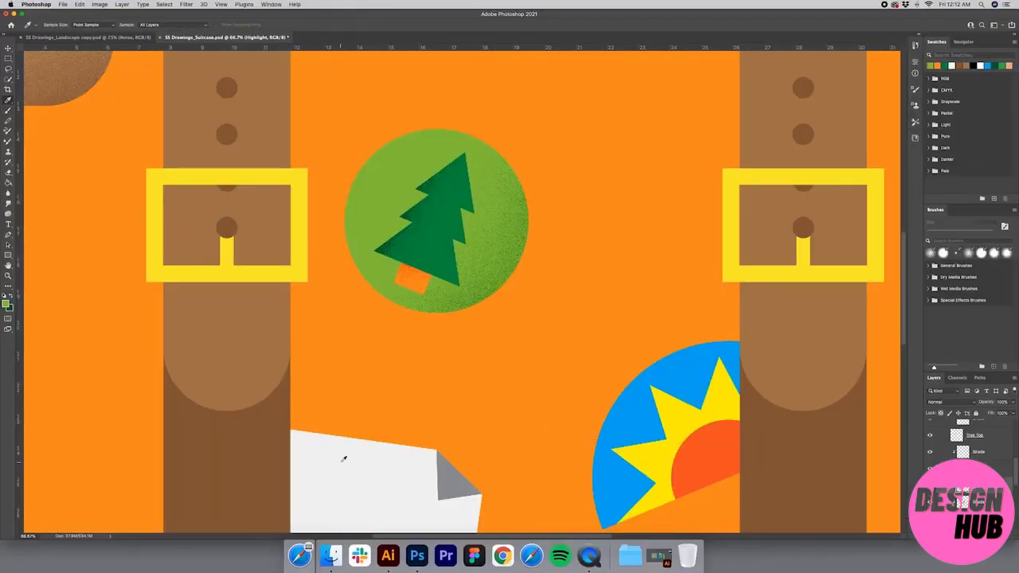
Paint a grainy highlight on the sticker circle's upper-left edge in the paper's off-white and set its Highlight layer to Soft Light.
{"action": "left_click", "coordinate": [344, 460]}
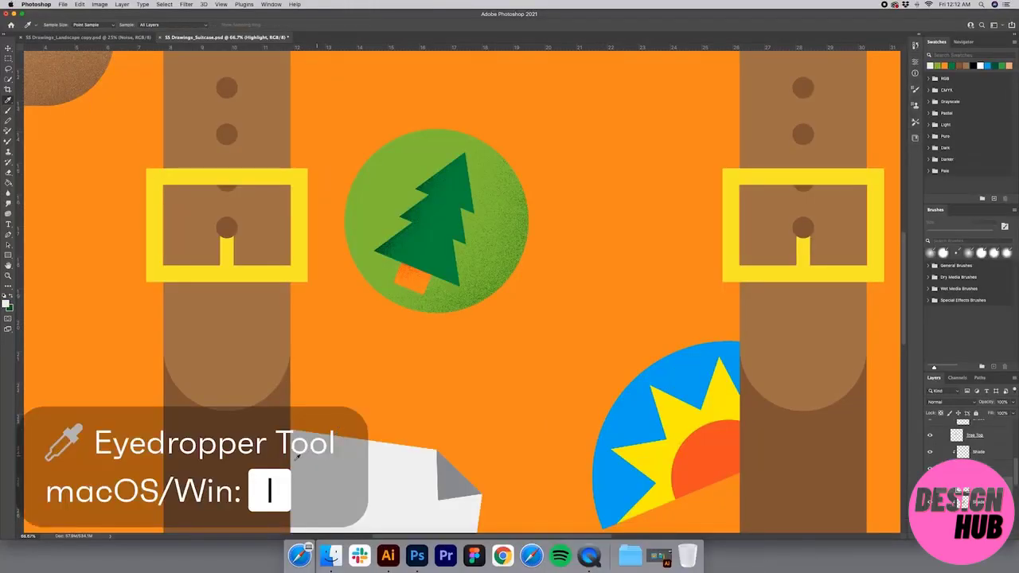
{"action": "key", "text": "b"}
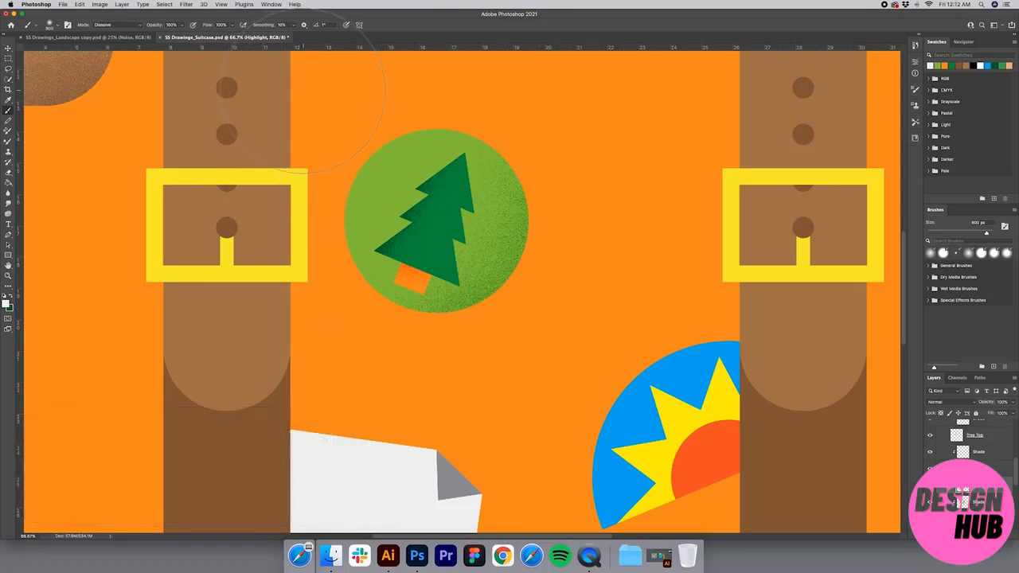
{"action": "left_click", "coordinate": [305, 91]}
{"action": "left_click", "coordinate": [304, 96]}
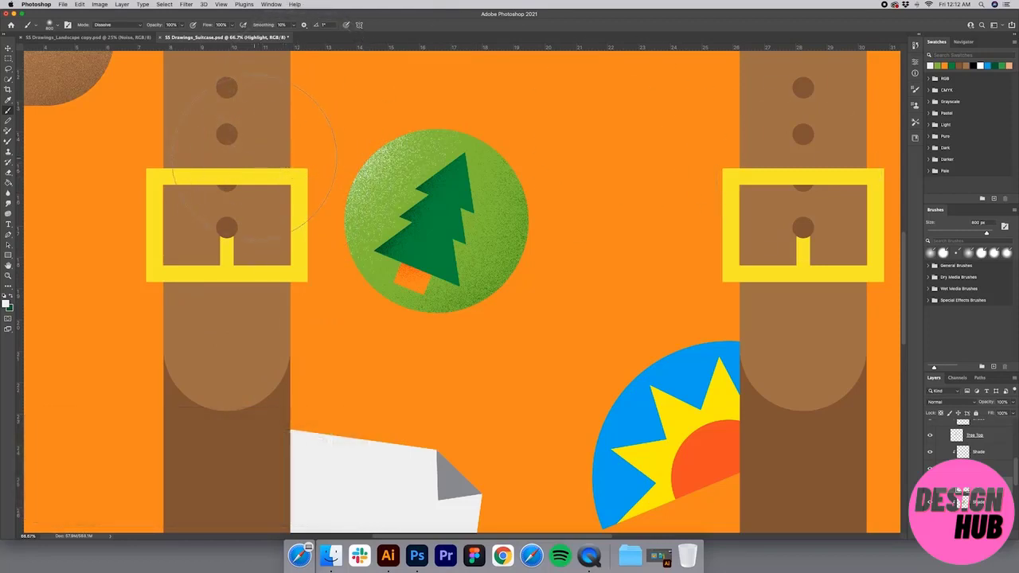
{"action": "left_click", "coordinate": [953, 404]}
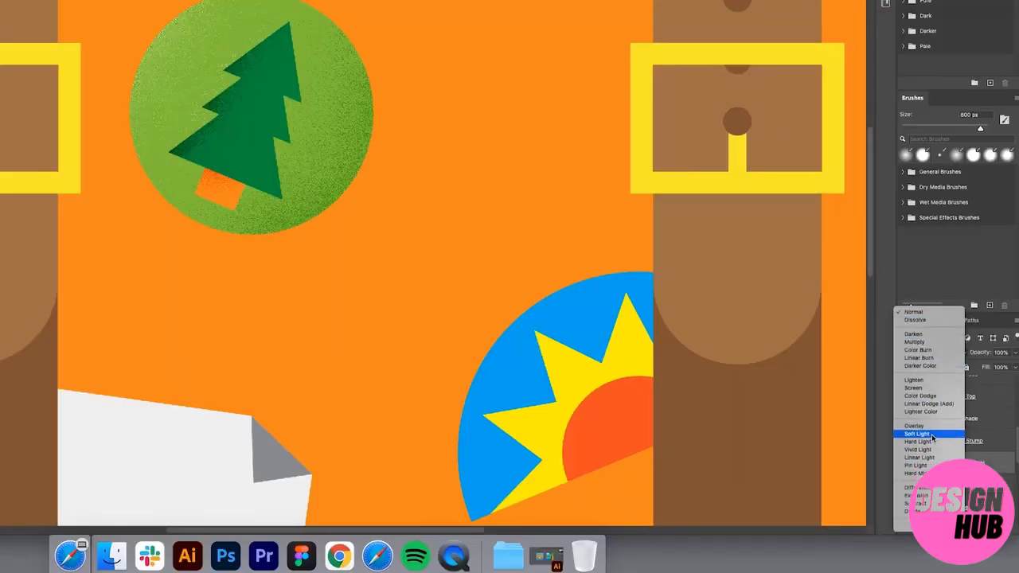
{"action": "left_click", "coordinate": [936, 435]}
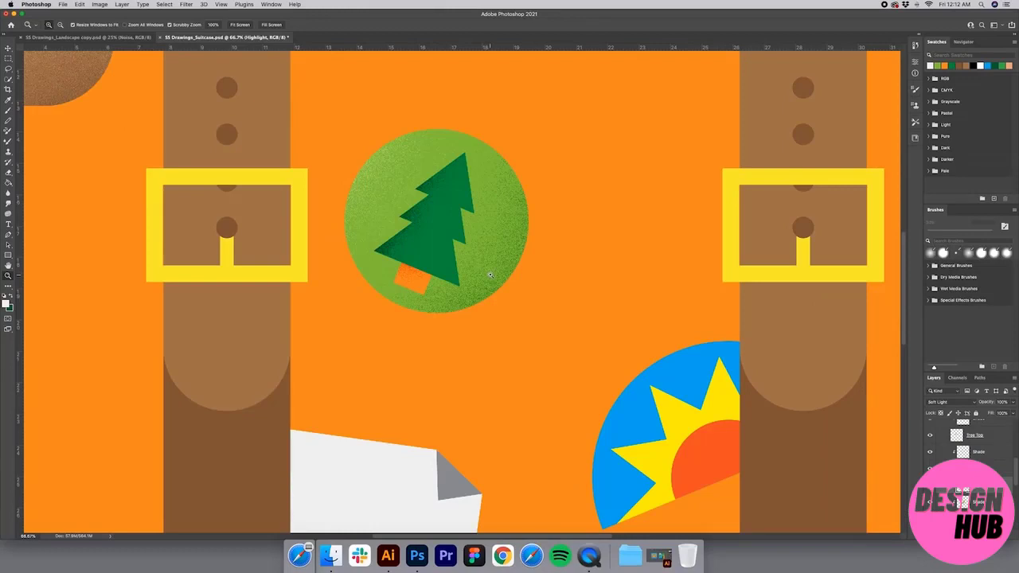
Collapse the Tree Sticker group, add a new layer clipped to the Buckle layer, and name it Highlight.
{"action": "left_click", "coordinate": [489, 275], "text": "alt"}
{"action": "left_click", "coordinate": [463, 303], "text": "alt"}
{"action": "key", "text": "v"}
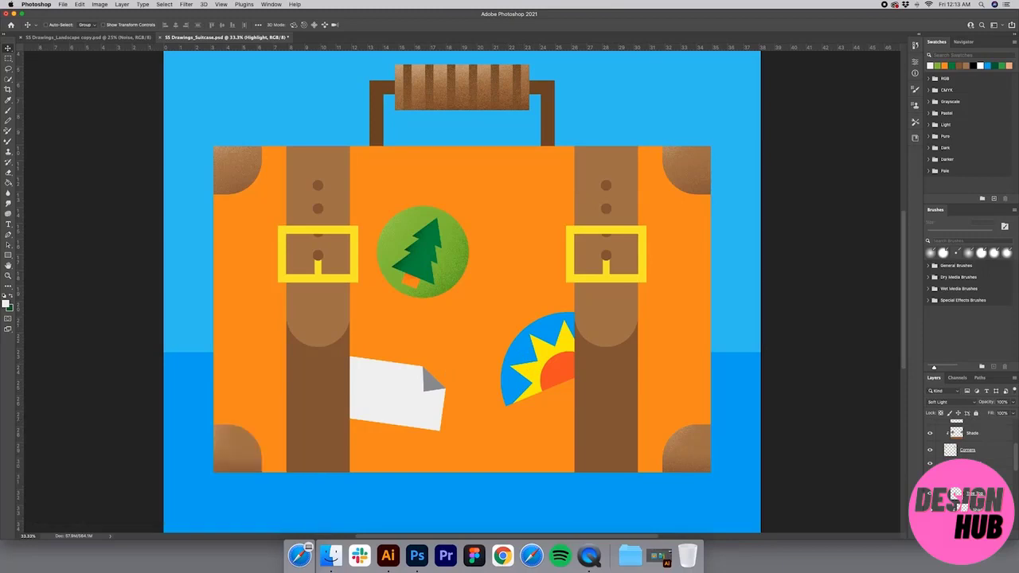
{"action": "left_click", "coordinate": [975, 463]}
{"action": "left_click", "coordinate": [975, 476]}
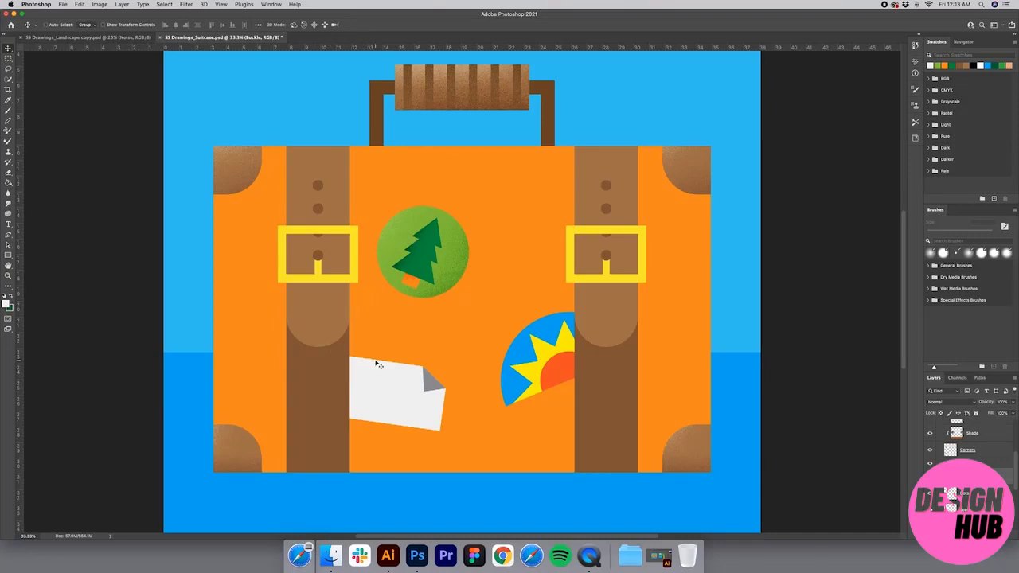
{"action": "key", "text": "i"}
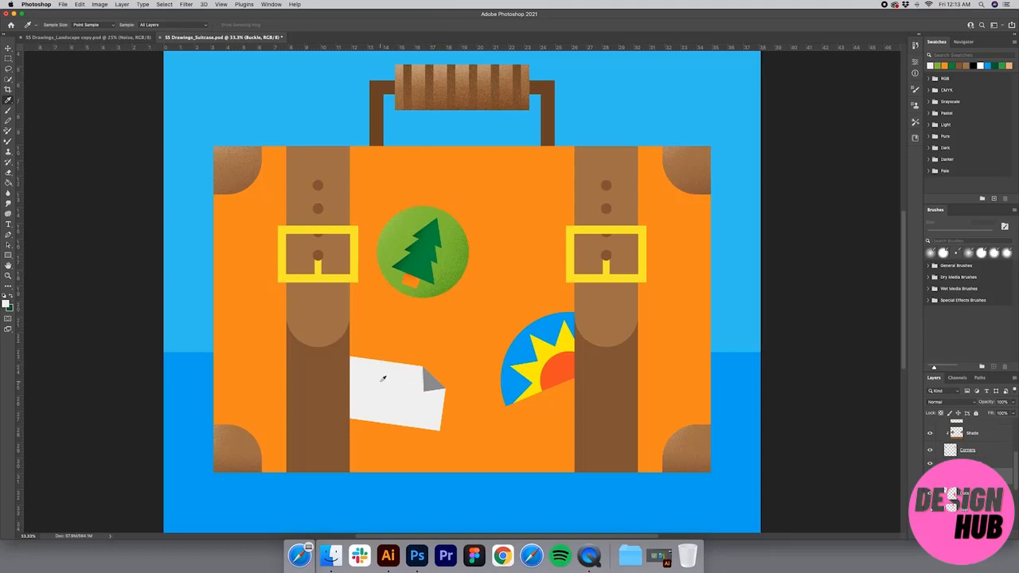
{"action": "scroll", "coordinate": [382, 378], "scroll_direction": "down", "scroll_amount": 1}
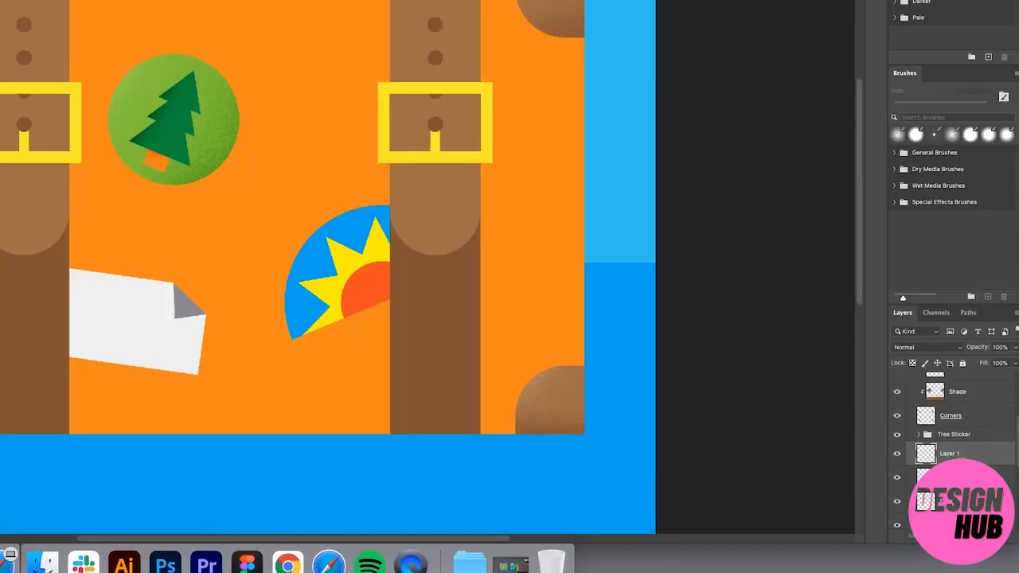
{"action": "left_click", "coordinate": [960, 463], "text": "alt"}
{"action": "double_click", "coordinate": [960, 455]}
{"action": "type", "text": "Sighlight"}
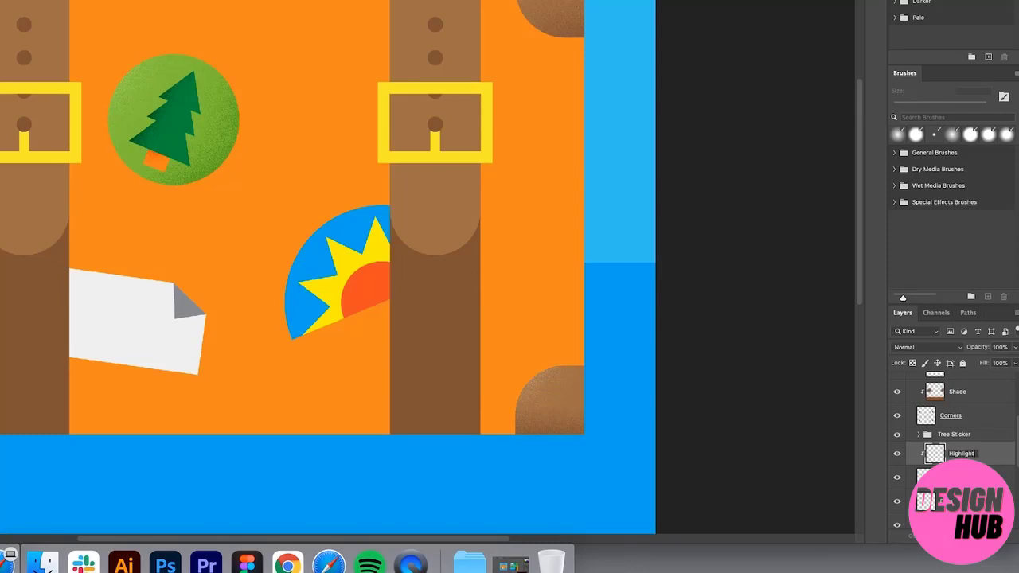
{"action": "key", "text": "Return"}
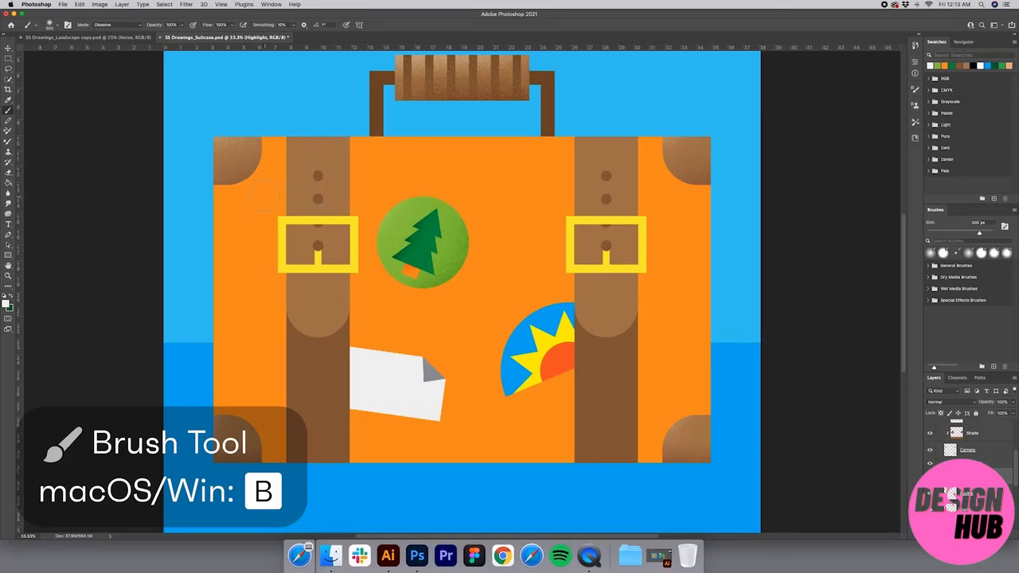
Raise the 250 px brush's hardness to 31% and paint off-white highlights along the top and left edges of both buckles.
{"action": "left_click", "coordinate": [53, 25]}
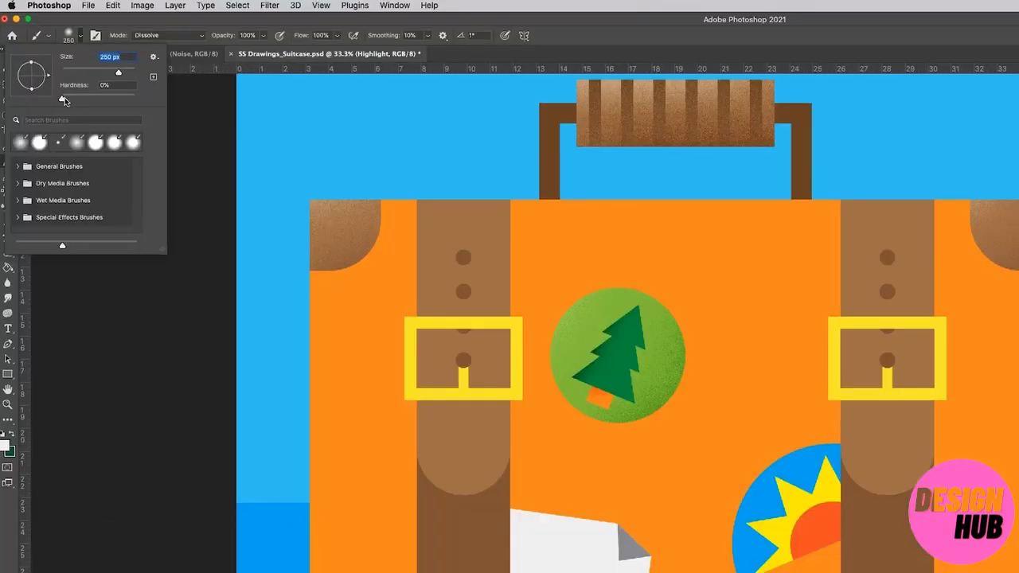
{"action": "left_click_drag", "start_coordinate": [46, 70], "coordinate": [85, 101]}
{"action": "key", "text": "Return"}
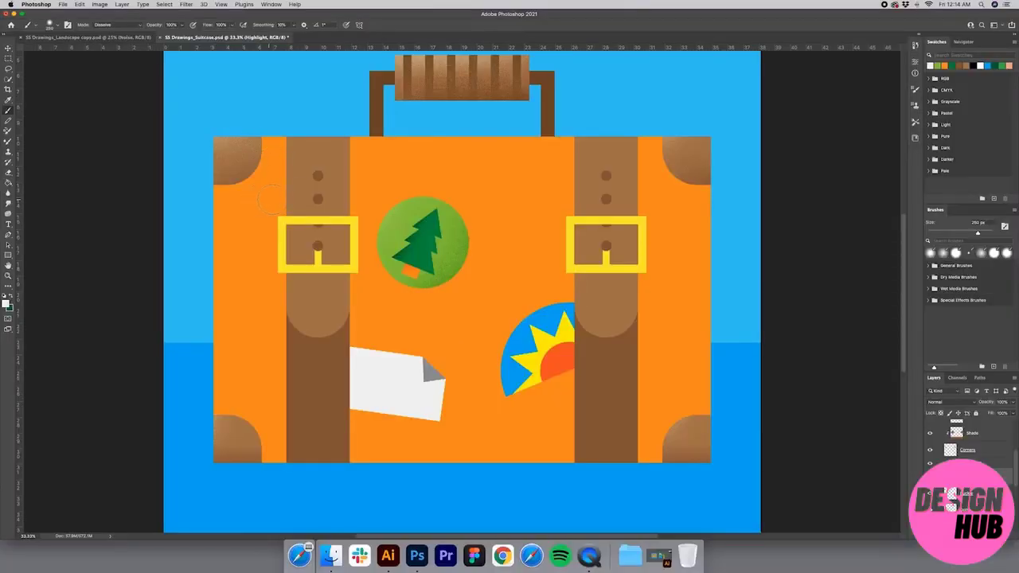
{"action": "left_click_drag", "start_coordinate": [290, 199], "coordinate": [349, 199]}
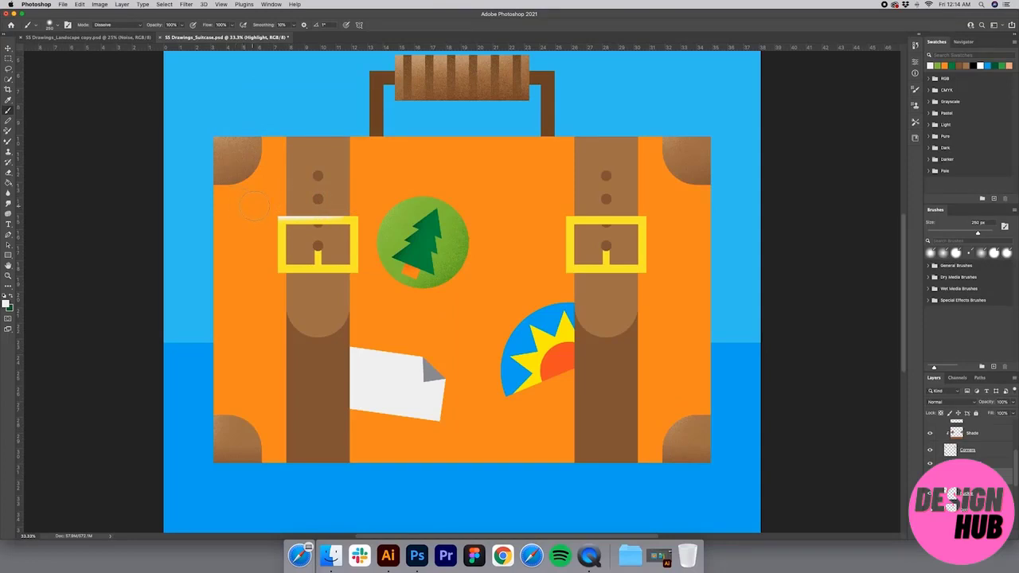
{"action": "left_click_drag", "start_coordinate": [280, 216], "coordinate": [280, 263]}
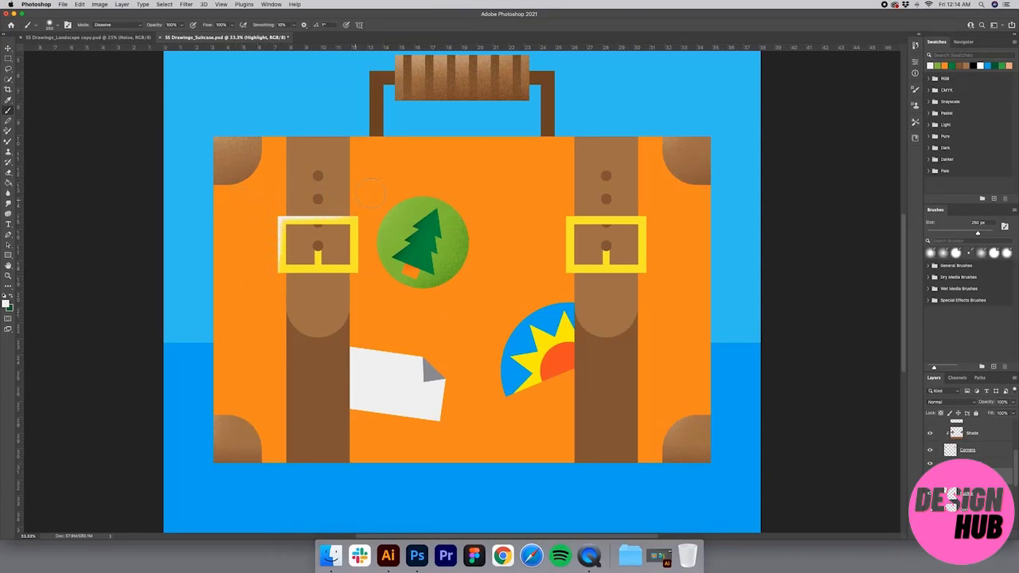
{"action": "left_click_drag", "start_coordinate": [561, 203], "coordinate": [617, 200]}
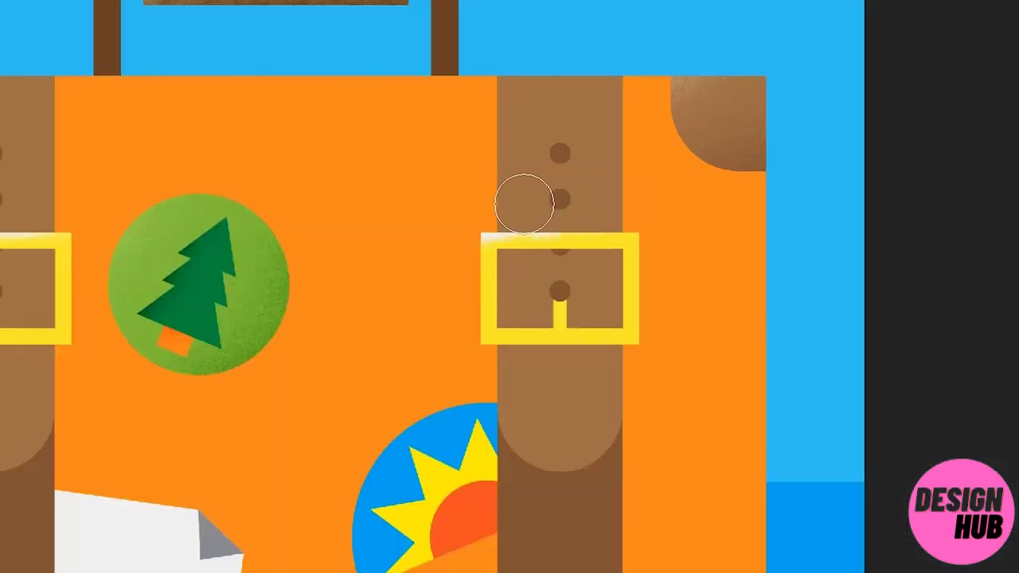
{"action": "left_click_drag", "start_coordinate": [549, 199], "coordinate": [641, 202]}
{"action": "mouse_move", "coordinate": [443, 246]}
{"action": "left_mouse_down"}
{"action": "mouse_move", "coordinate": [437, 356]}
{"action": "mouse_move", "coordinate": [450, 262]}
{"action": "mouse_move", "coordinate": [441, 358]}
{"action": "left_mouse_up"}
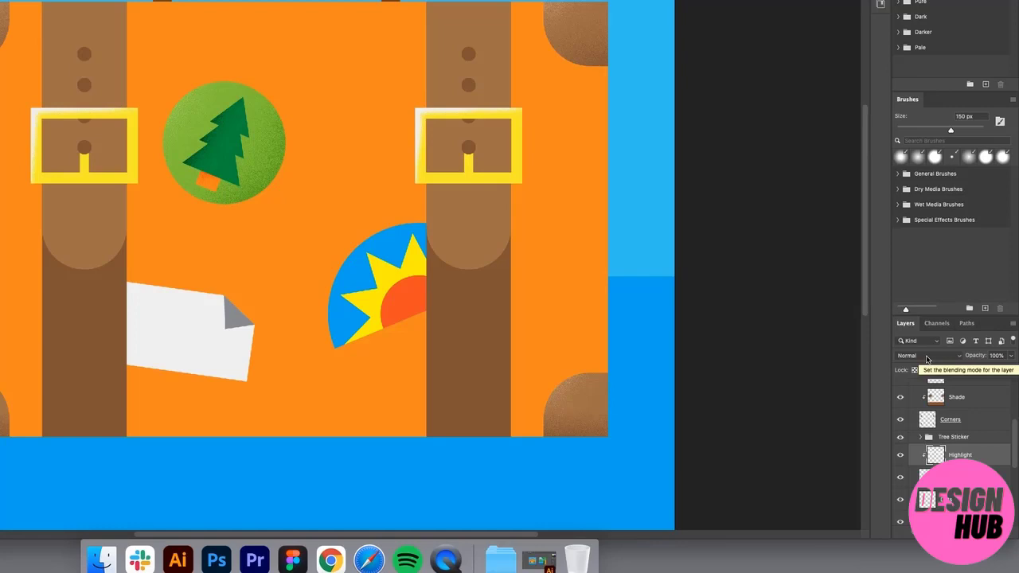
Set the blend mode of the buckles' Highlight layer to Overlay.
{"action": "left_click", "coordinate": [927, 359]}
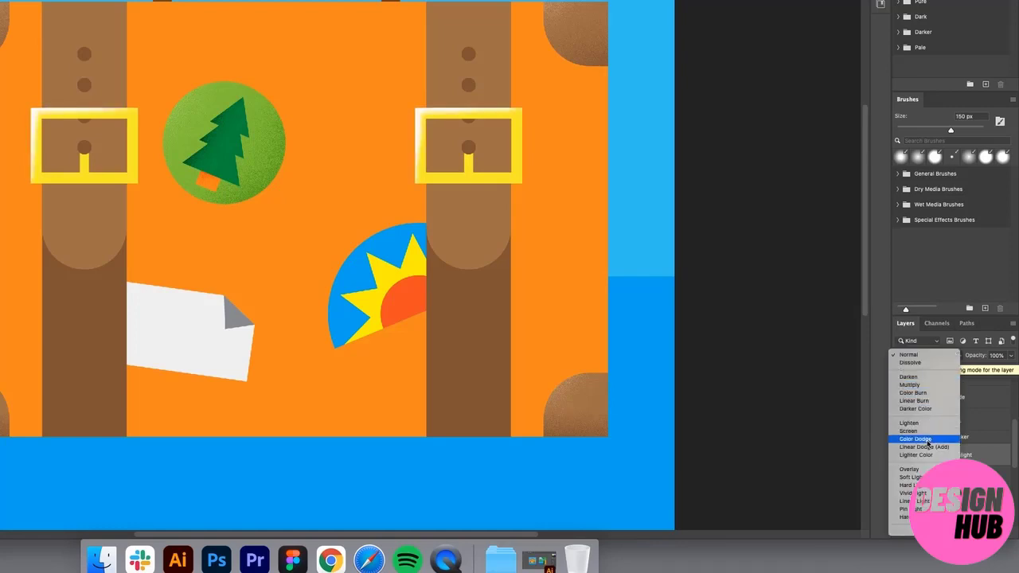
{"action": "scroll", "coordinate": [929, 469], "scroll_direction": "down", "scroll_amount": 3}
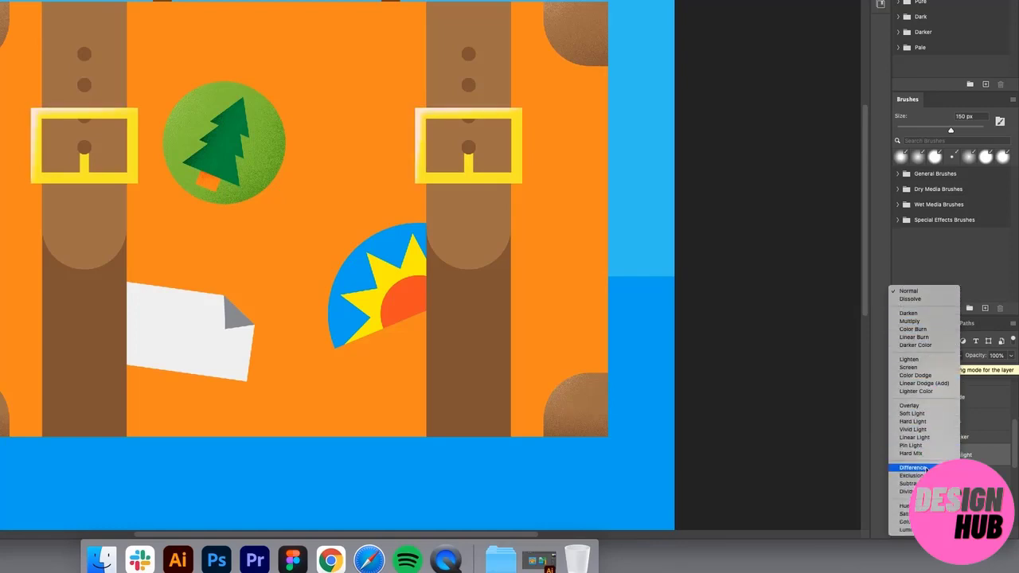
{"action": "left_click", "coordinate": [929, 410]}
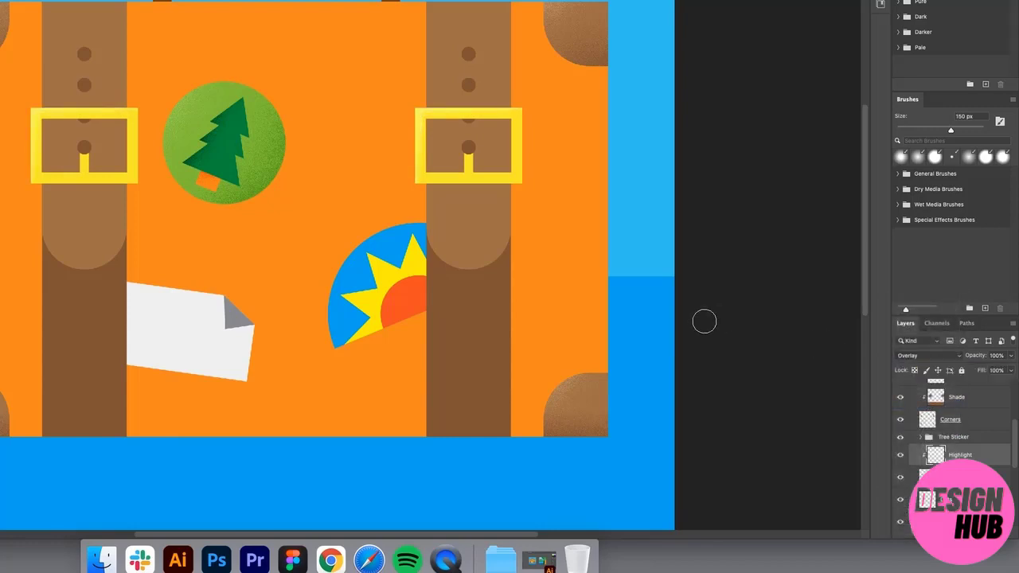
Add a Shade layer clipped to the Buckle layer, beneath its Highlight layer, and sample the suitcase's orange.
{"action": "left_click", "coordinate": [960, 477]}
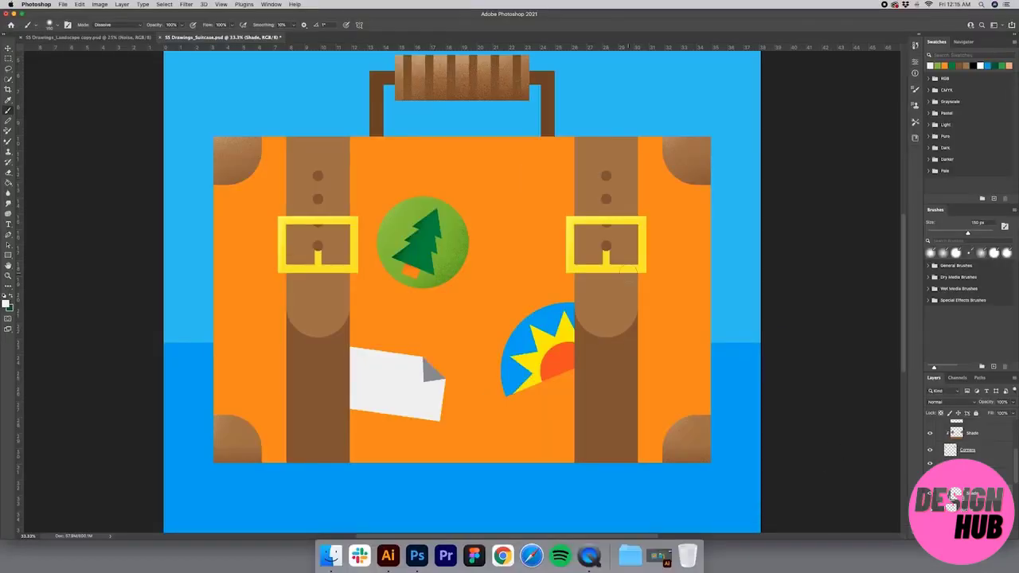
{"action": "key", "text": "i"}
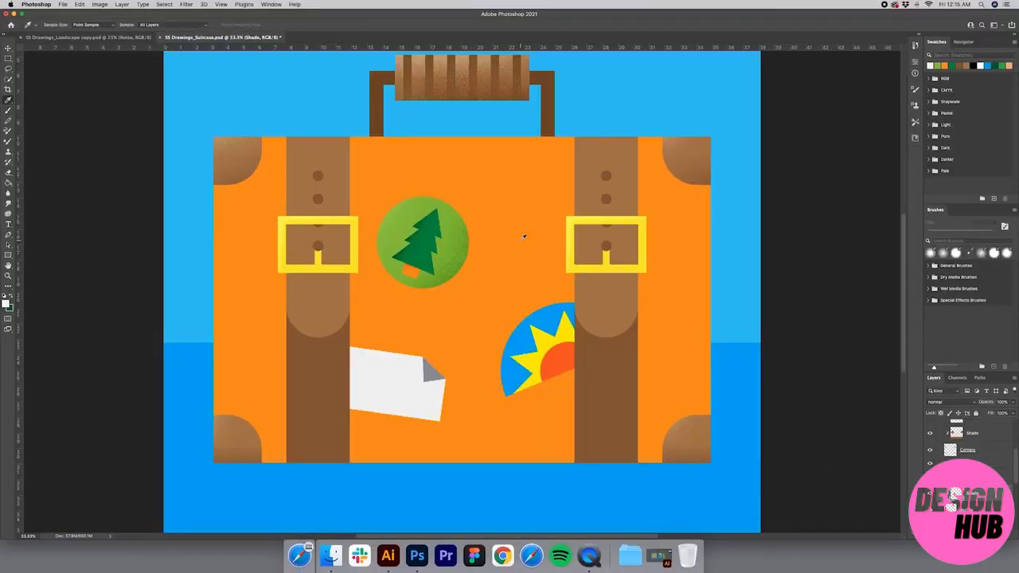
{"action": "left_click", "coordinate": [491, 228]}
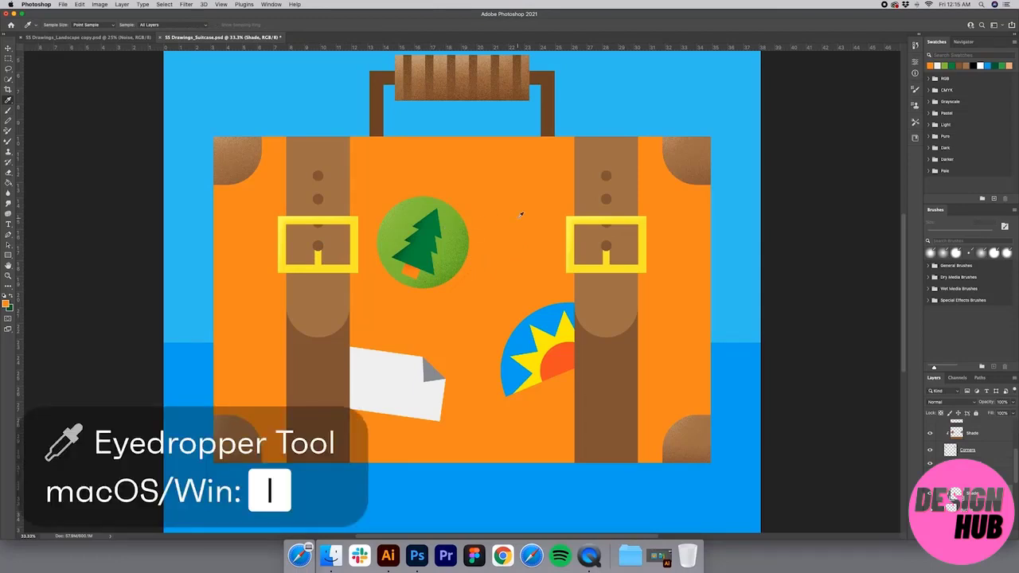
Increase the brush hardness slightly and paint orange shading along the bottom edges of both buckles at a 200 px brush size.
{"action": "key", "text": "b"}
{"action": "key", "text": "bracketright"}
{"action": "key", "text": "bracketright"}
{"action": "key", "text": "bracketright"}
{"action": "key", "text": "bracketright"}
{"action": "key", "text": "bracketright"}
{"action": "left_click", "coordinate": [57, 25]}
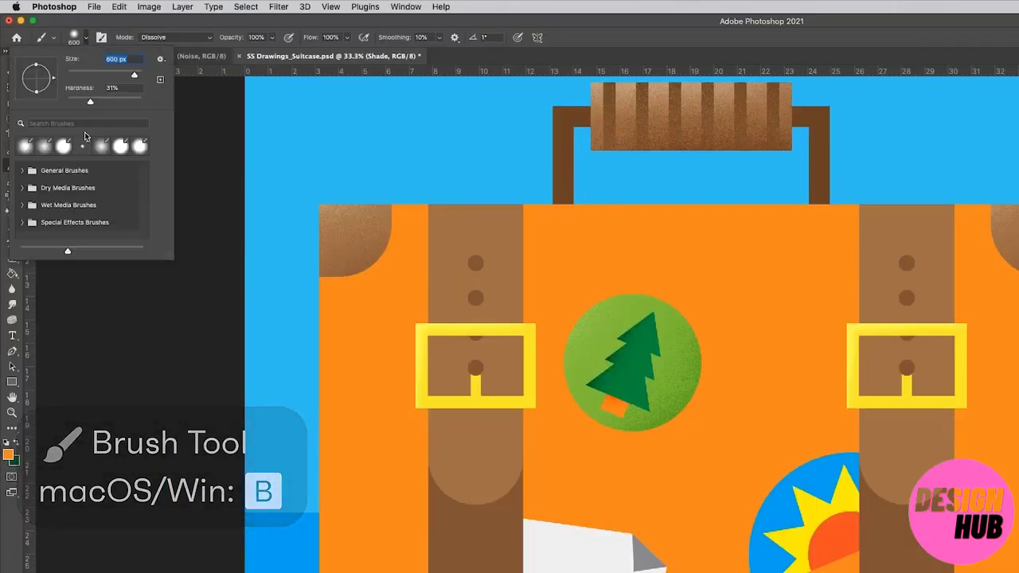
{"action": "left_click_drag", "start_coordinate": [91, 101], "coordinate": [96, 101]}
{"action": "key", "text": "Return"}
{"action": "key", "text": "bracketleft"}
{"action": "key", "text": "bracketleft"}
{"action": "key", "text": "bracketleft"}
{"action": "key", "text": "bracketleft"}
{"action": "key", "text": "bracketleft"}
{"action": "key", "text": "bracketleft"}
{"action": "key", "text": "bracketleft"}
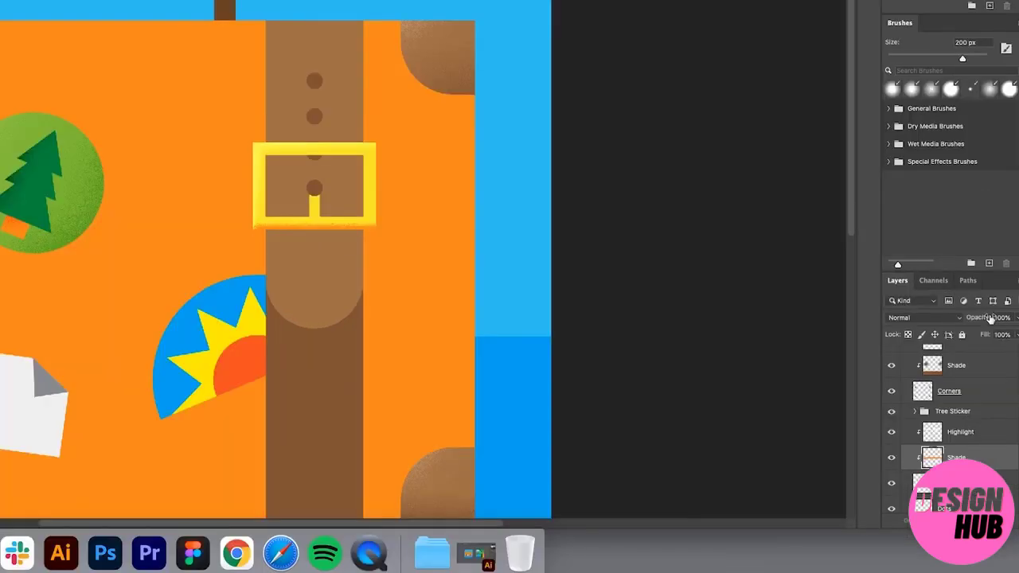
Set the buckles' Shade layer to Multiply and lower its opacity to roughly a third.
{"action": "left_click", "coordinate": [947, 403]}
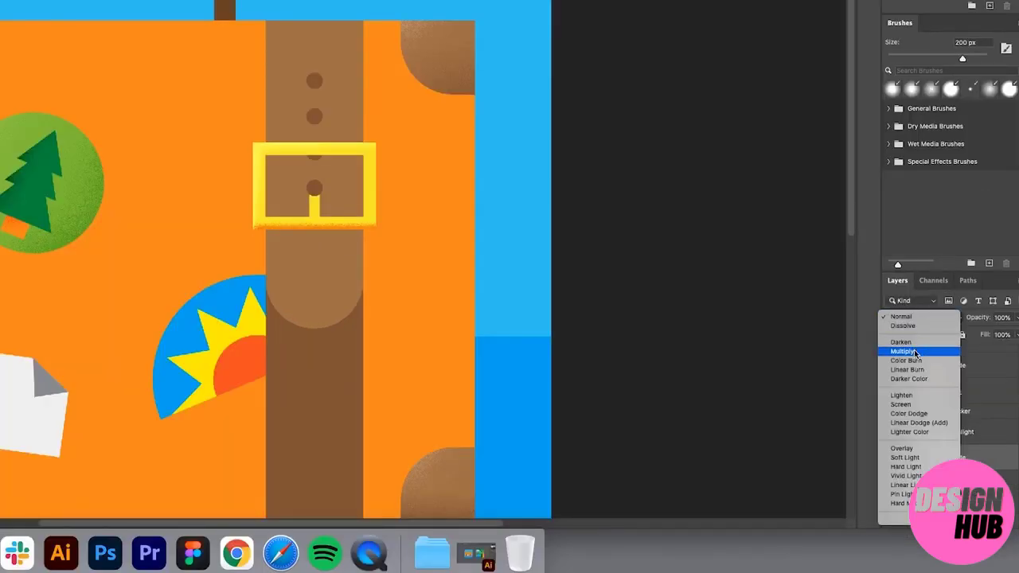
{"action": "left_click", "coordinate": [916, 352]}
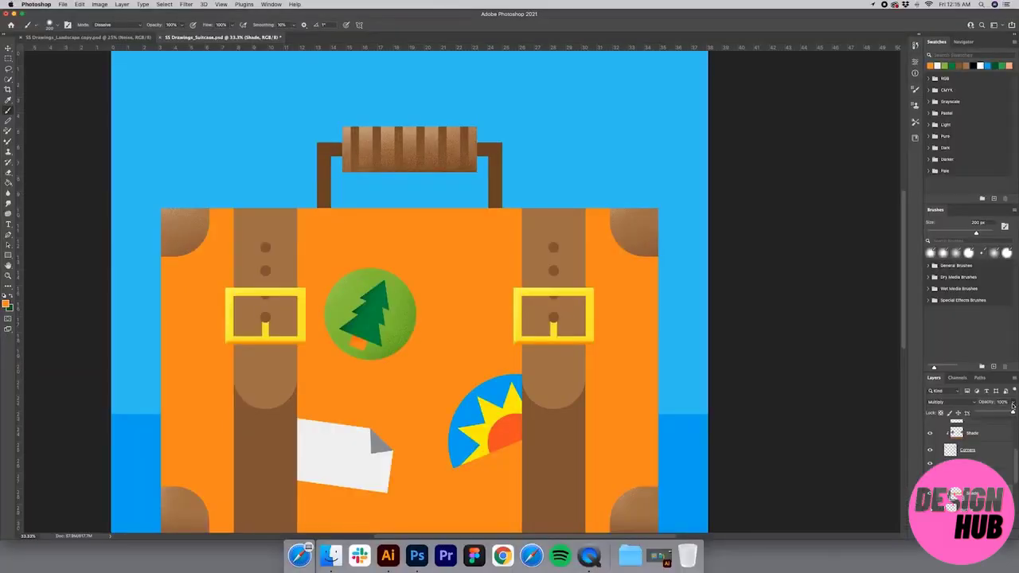
{"action": "left_click_drag", "start_coordinate": [1012, 406], "coordinate": [989, 413]}
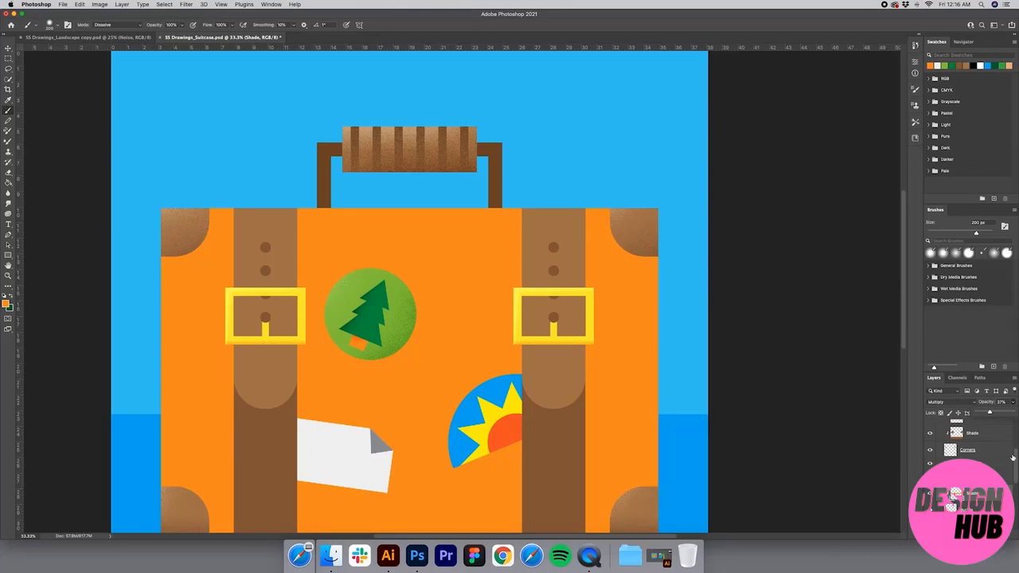
Add a new layer clipped to the Dots layer and name it Shade.
{"action": "scroll", "coordinate": [952, 495], "scroll_direction": "down", "scroll_amount": 2}
{"action": "left_click", "coordinate": [979, 504]}
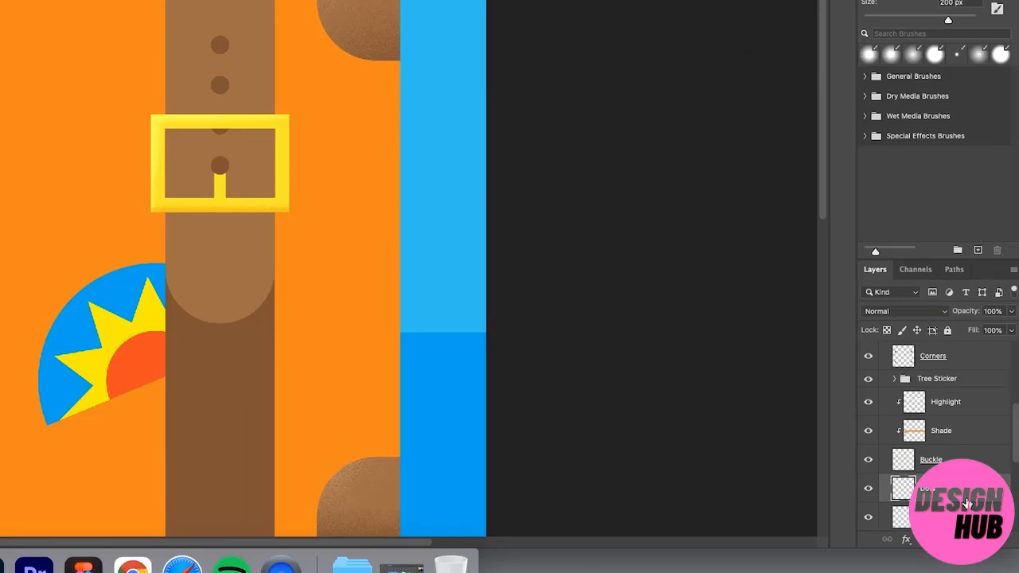
{"action": "left_click", "coordinate": [979, 539]}
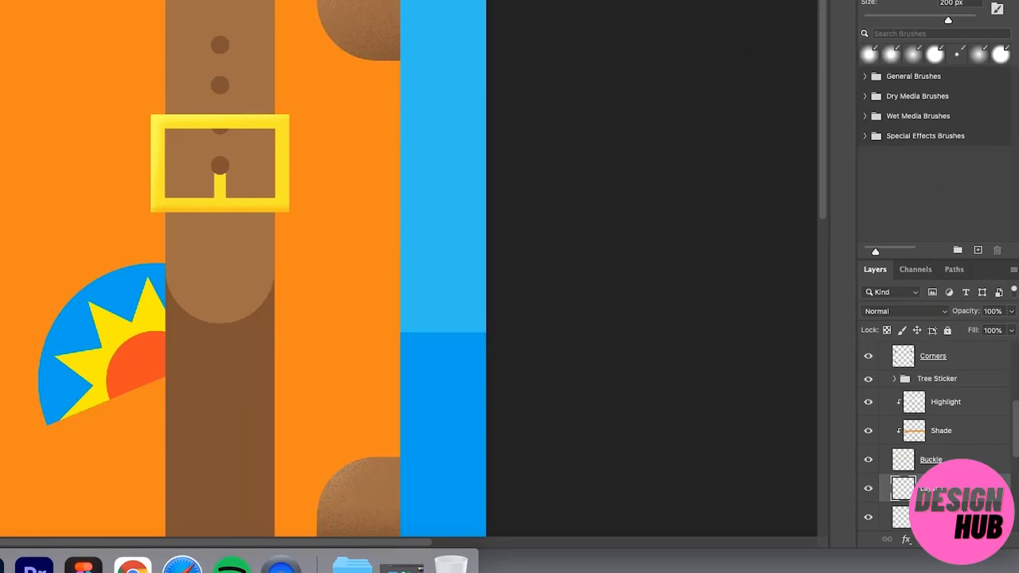
{"action": "left_click", "coordinate": [952, 502], "text": "alt"}
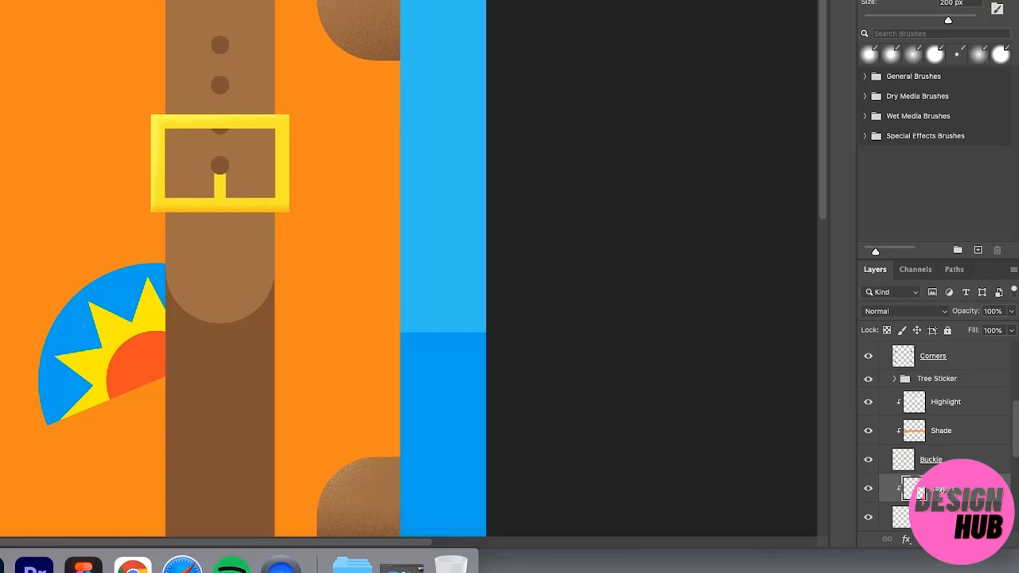
{"action": "type", "text": "Shade"}
{"action": "key", "text": "Return"}
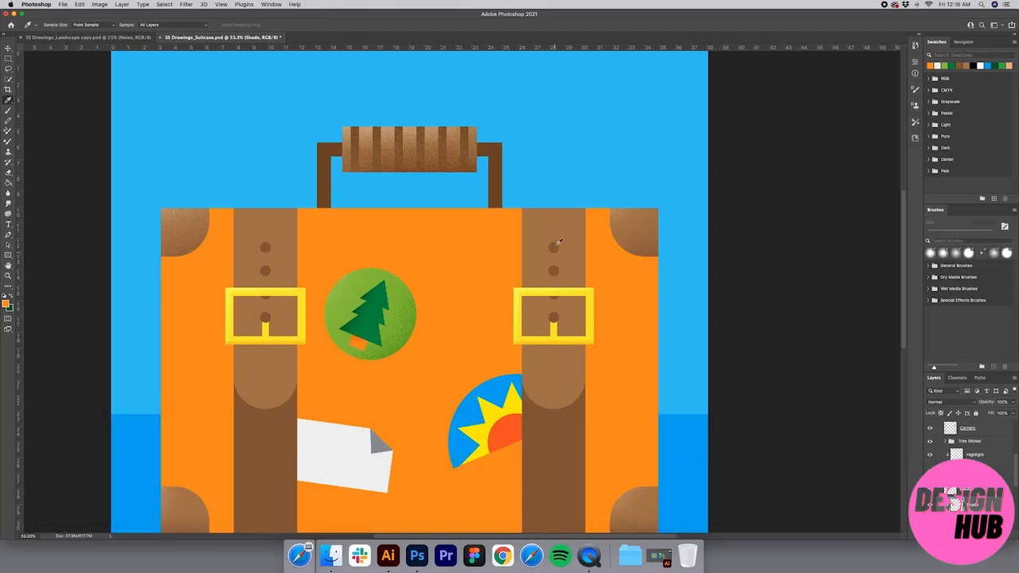
Sample the dark brown of the strap holes and paint grainy shading on them with a 400 px brush.
{"action": "left_click", "coordinate": [558, 242]}
{"action": "key", "text": "b"}
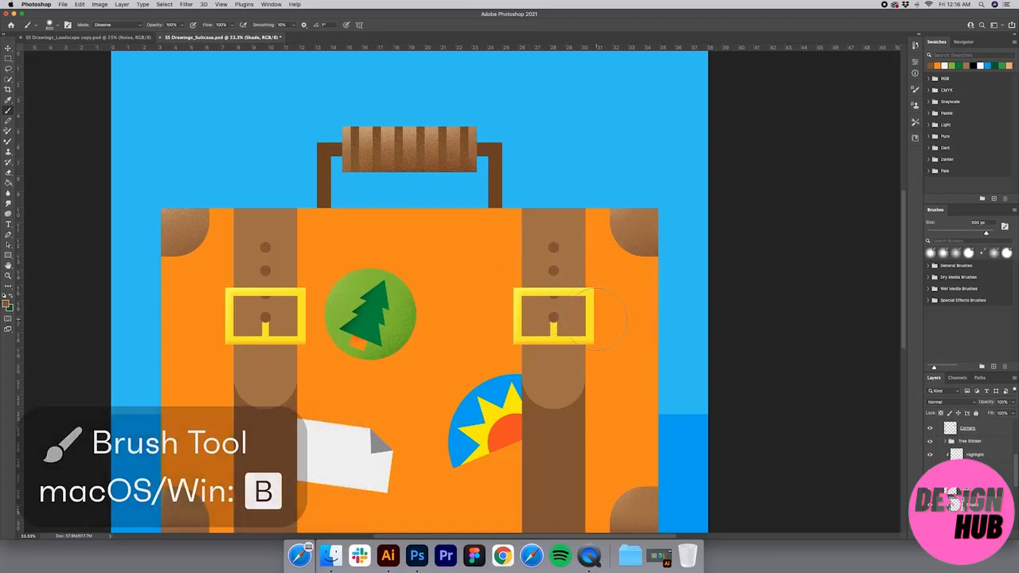
{"action": "key", "text": "bracketleft"}
{"action": "key", "text": "bracketleft"}
{"action": "key", "text": "bracketleft"}
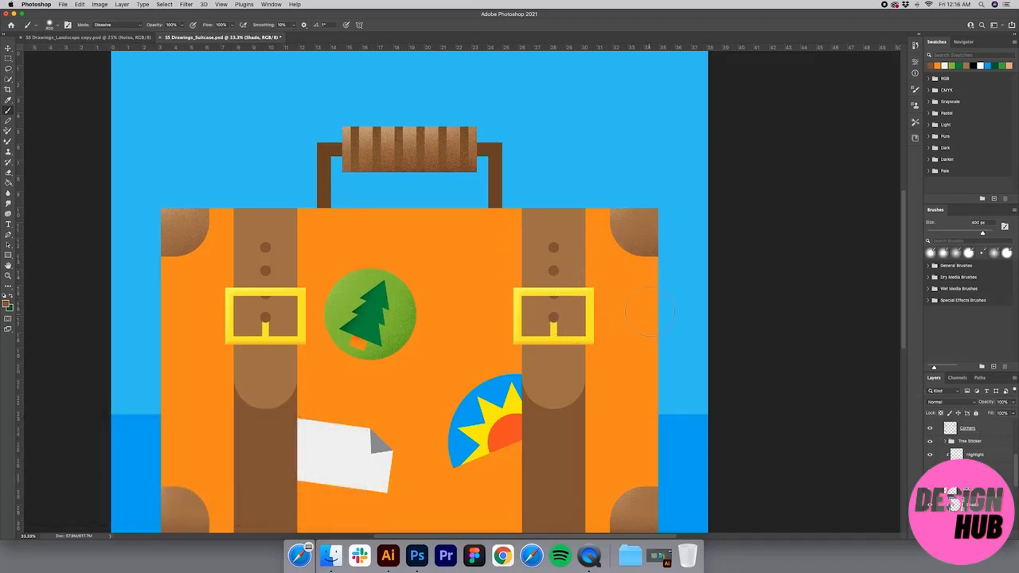
Set the strap holes' Shade layer to Multiply and lower its opacity.
{"action": "left_click", "coordinate": [947, 402]}
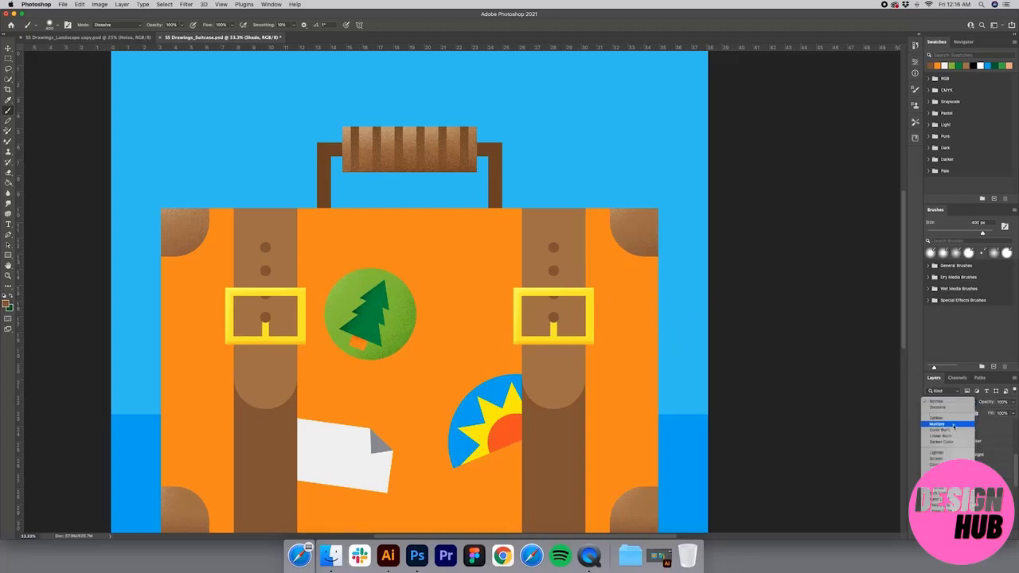
{"action": "left_click", "coordinate": [954, 425]}
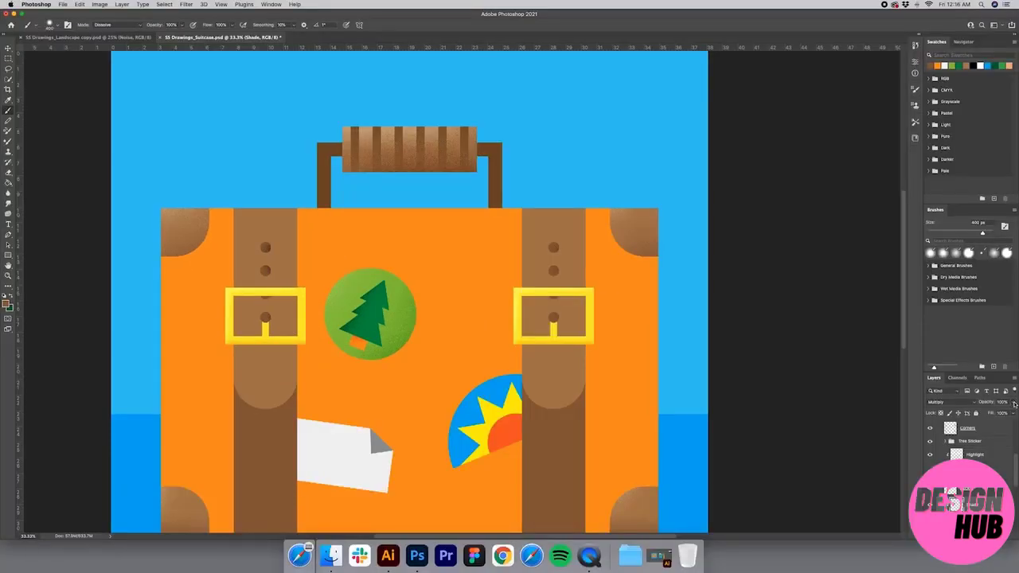
{"action": "left_click_drag", "start_coordinate": [1014, 404], "coordinate": [998, 413]}
Add a new layer clipped to the Teeth layer and name it Highlight.
{"action": "scroll", "coordinate": [967, 461], "scroll_direction": "down", "scroll_amount": 1}
{"action": "scroll", "coordinate": [973, 490], "scroll_direction": "down", "scroll_amount": 3}
{"action": "left_click", "coordinate": [975, 488]}
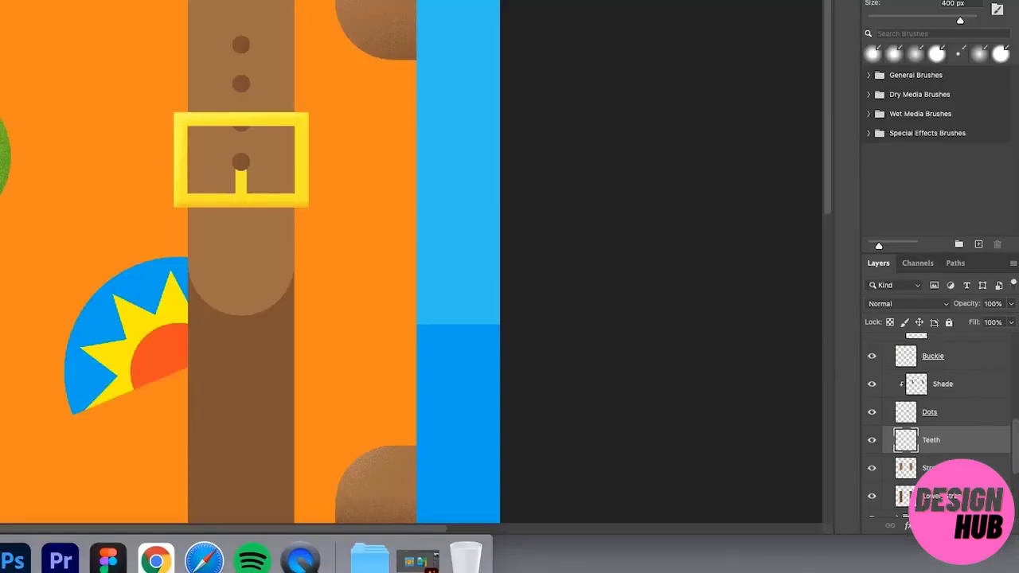
{"action": "key", "text": "alt+shift+super+n"}
{"action": "left_click", "coordinate": [949, 452], "text": "alt"}
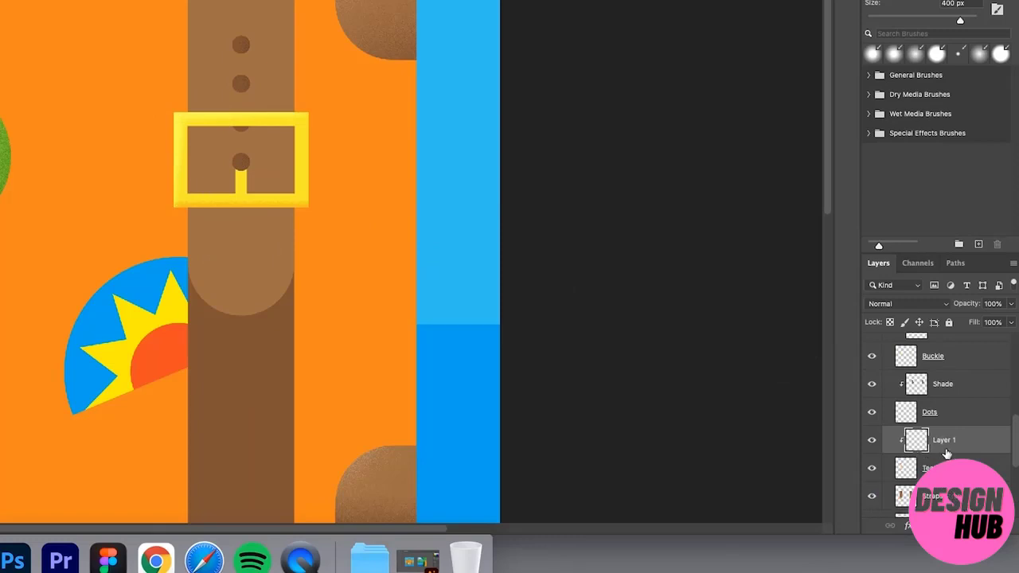
{"action": "double_click", "coordinate": [947, 439]}
{"action": "type", "text": "Highlight"}
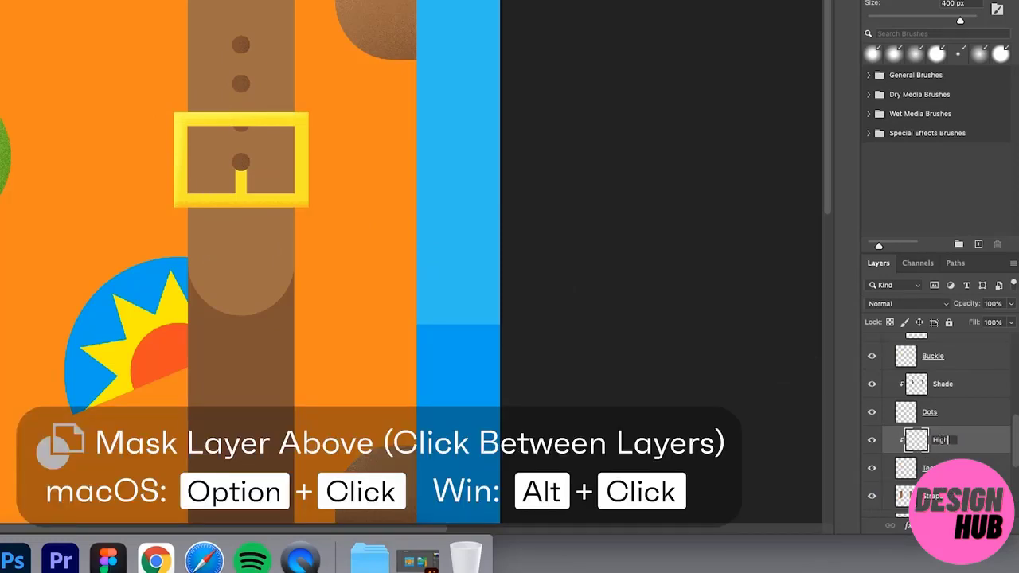
{"action": "key", "text": "Return"}
Check which blend mode the buckles' Highlight layer uses.
{"action": "scroll", "coordinate": [955, 422], "scroll_direction": "up", "scroll_amount": 3}
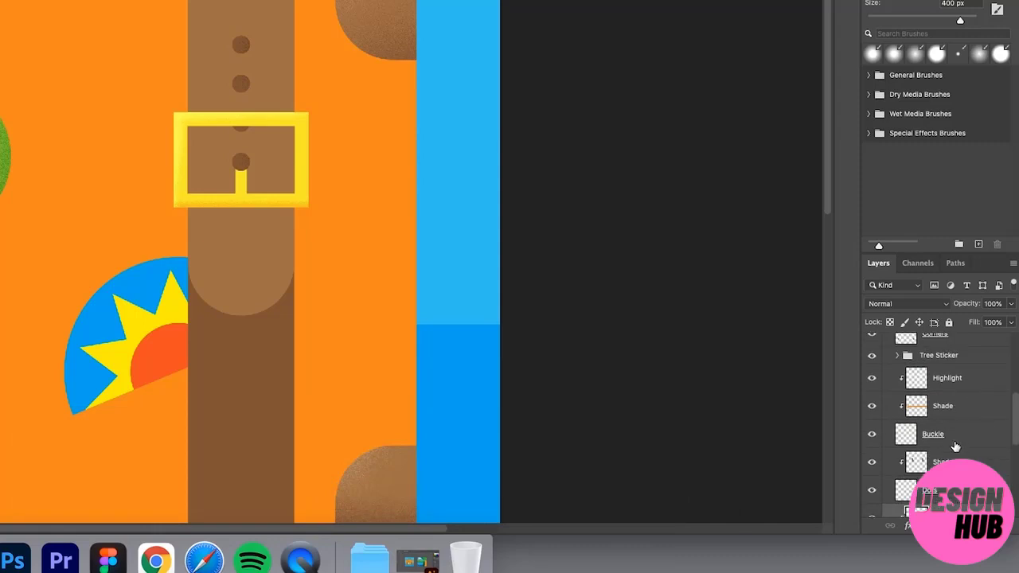
{"action": "left_click", "coordinate": [969, 382]}
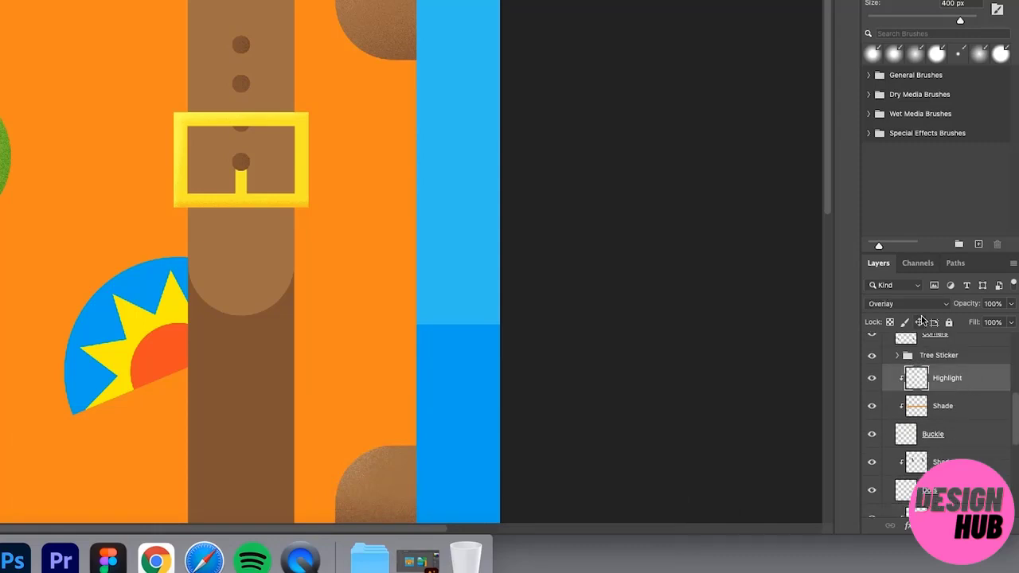
{"action": "scroll", "coordinate": [915, 446], "scroll_direction": "down", "scroll_amount": 2}
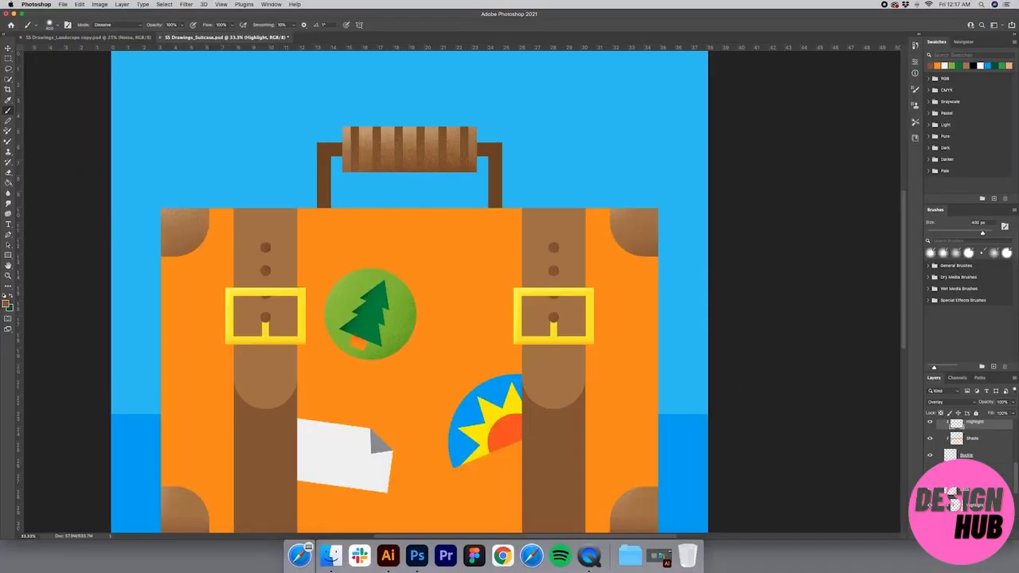
Paint highlights on the buckle teeth at 200 px with off-white sampled from the white sticker, and set their Highlight layer to Soft Light.
{"action": "left_click", "coordinate": [951, 470]}
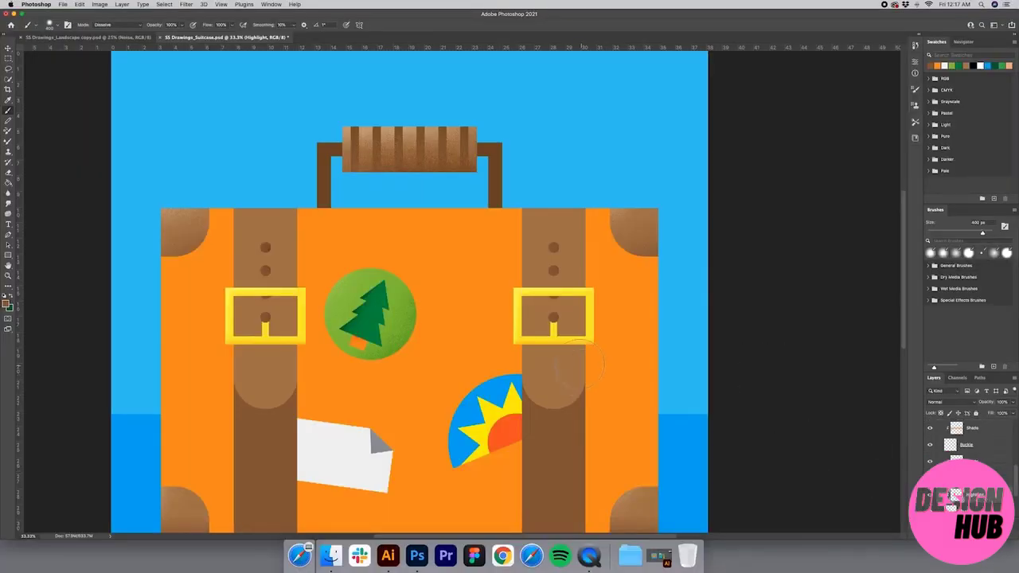
{"action": "key", "text": "i"}
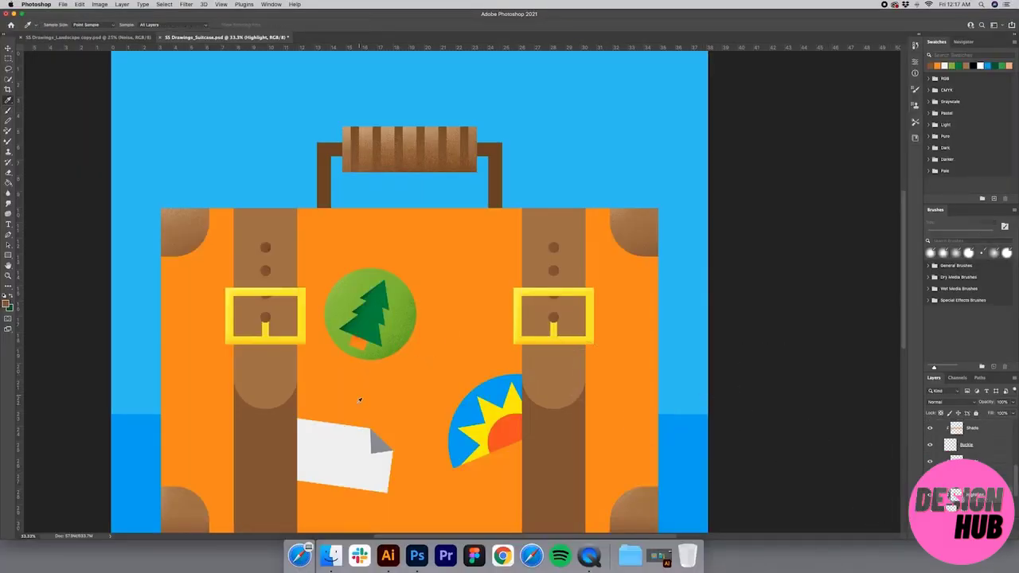
{"action": "left_click", "coordinate": [353, 431]}
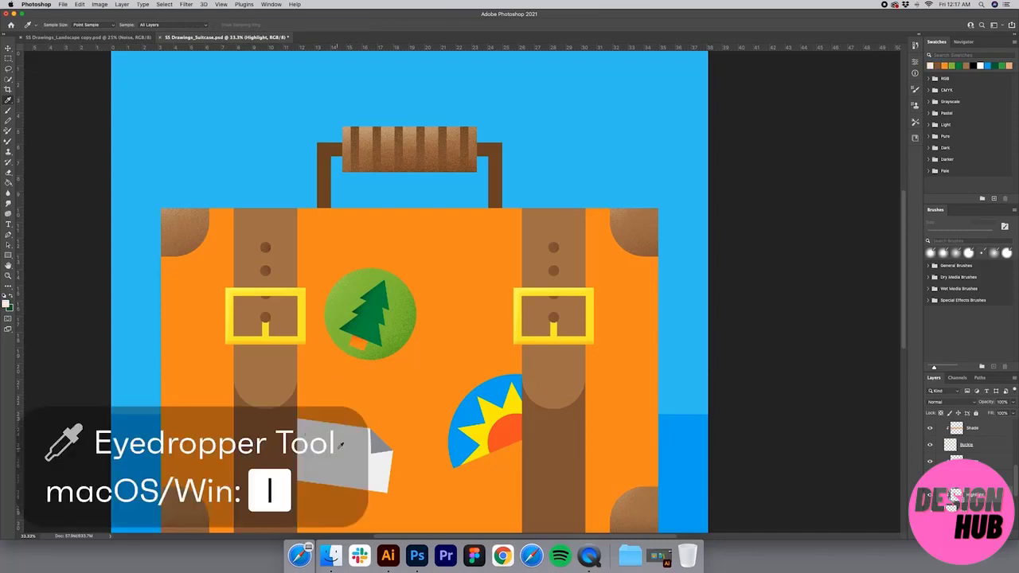
{"action": "key", "text": "b"}
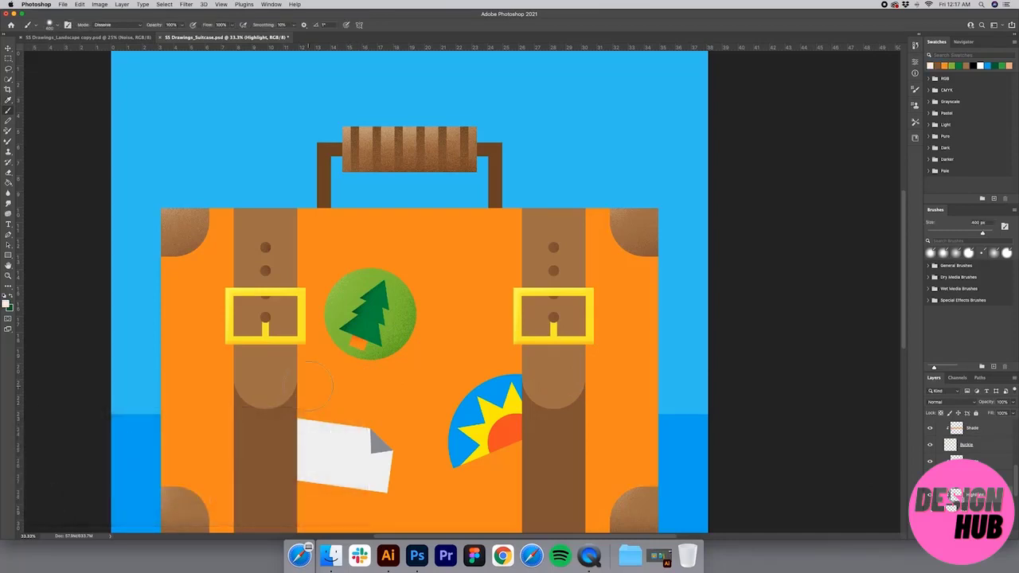
{"action": "key", "text": "bracketleft"}
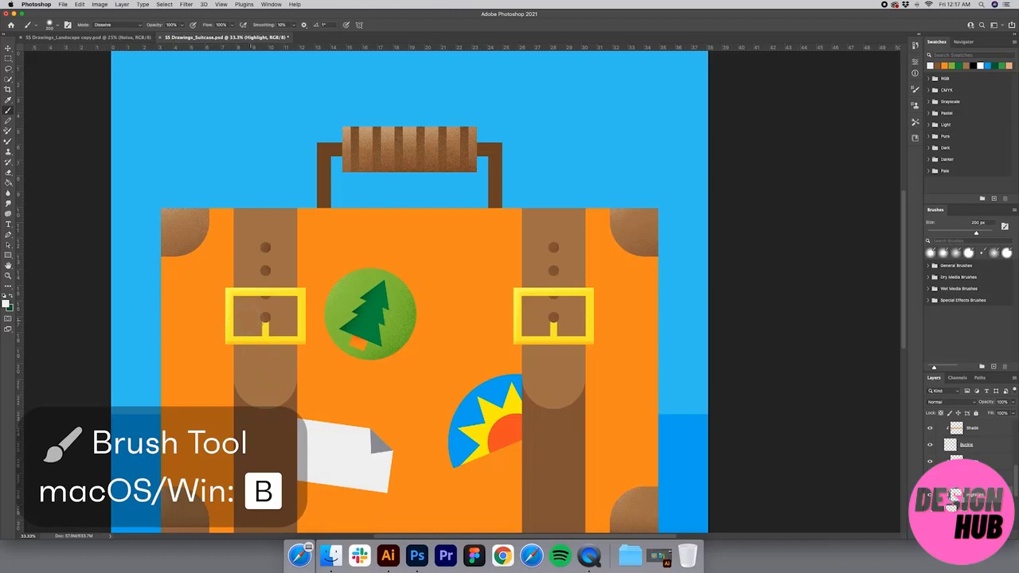
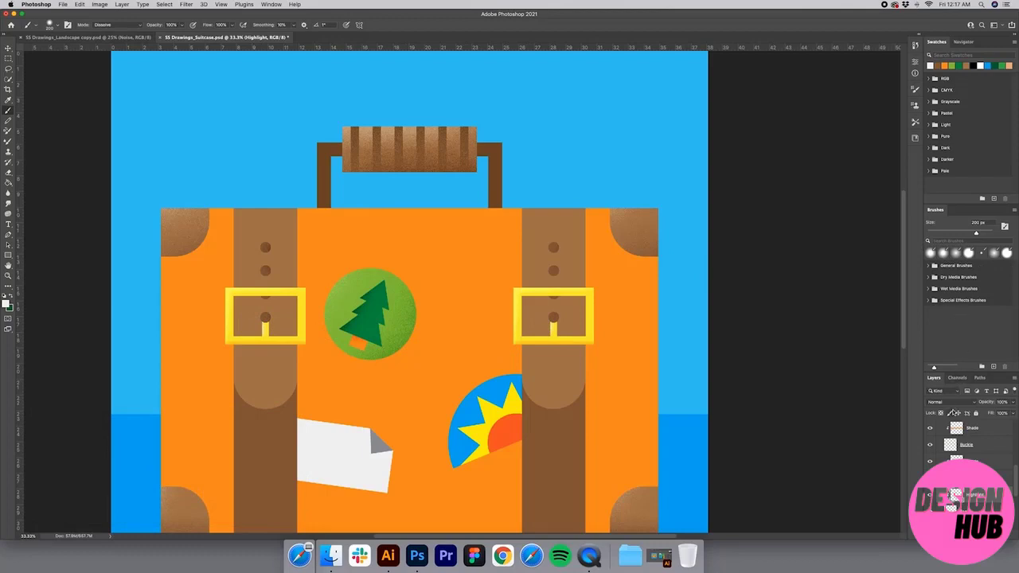
{"action": "left_click", "coordinate": [951, 402]}
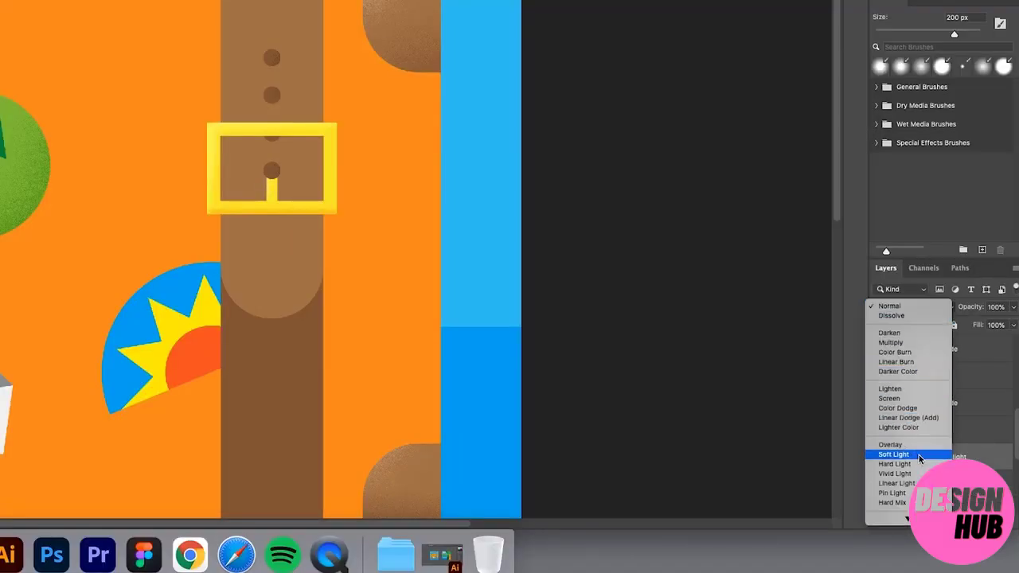
{"action": "left_click", "coordinate": [908, 454]}
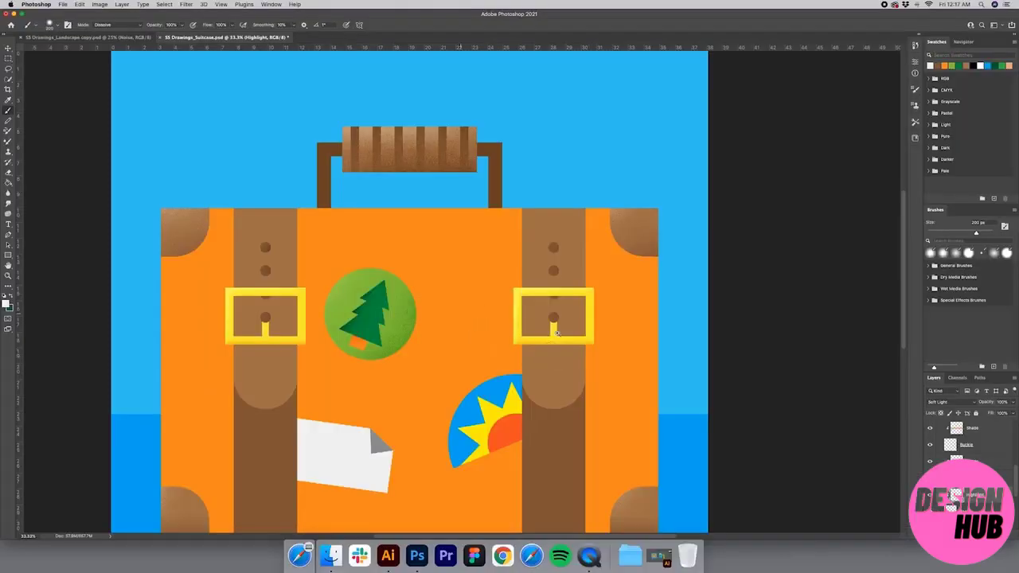
Examine the grain on the right buckle's tooth, frame and strap hole up close, then return to the whole illustration.
{"action": "key", "text": "z"}
{"action": "left_click", "coordinate": [557, 333]}
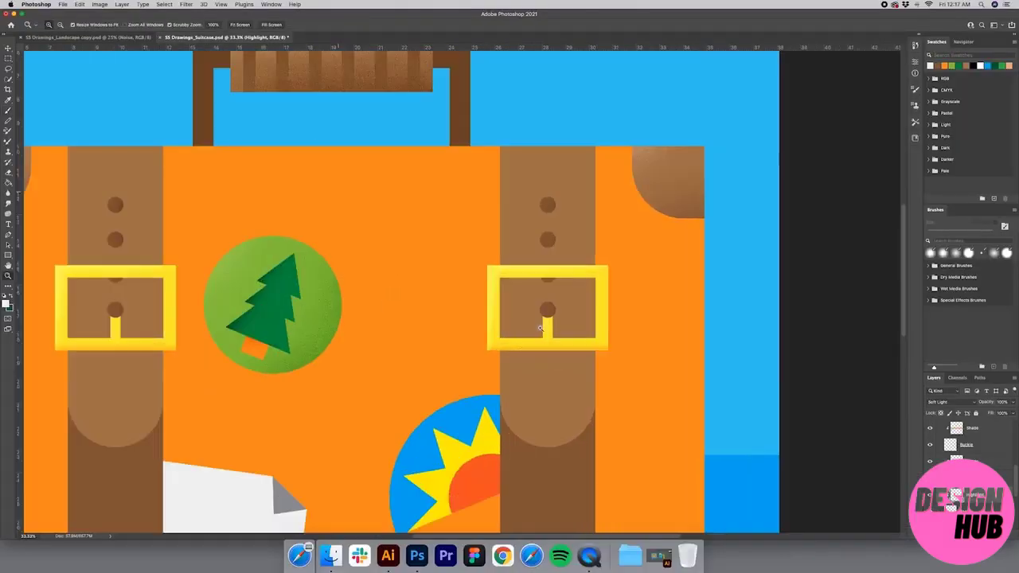
{"action": "left_click", "coordinate": [541, 328]}
{"action": "left_click", "coordinate": [540, 327]}
{"action": "left_click", "coordinate": [540, 328]}
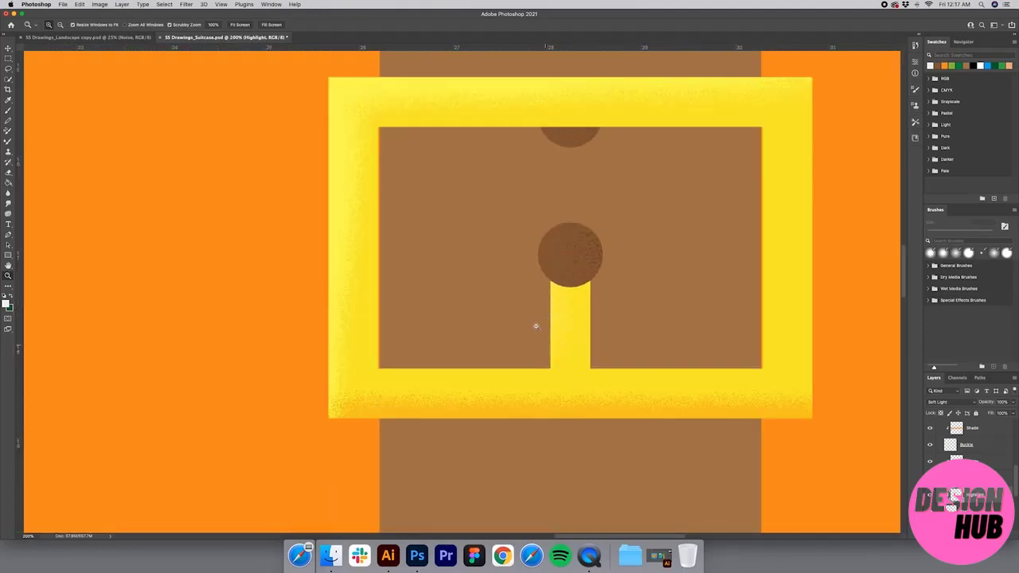
{"action": "left_click", "coordinate": [535, 323], "text": "alt"}
{"action": "left_click", "coordinate": [534, 324], "text": "alt"}
{"action": "left_click", "coordinate": [533, 324], "text": "alt"}
{"action": "left_click", "coordinate": [533, 323], "text": "alt"}
{"action": "left_click", "coordinate": [531, 330], "text": "alt"}
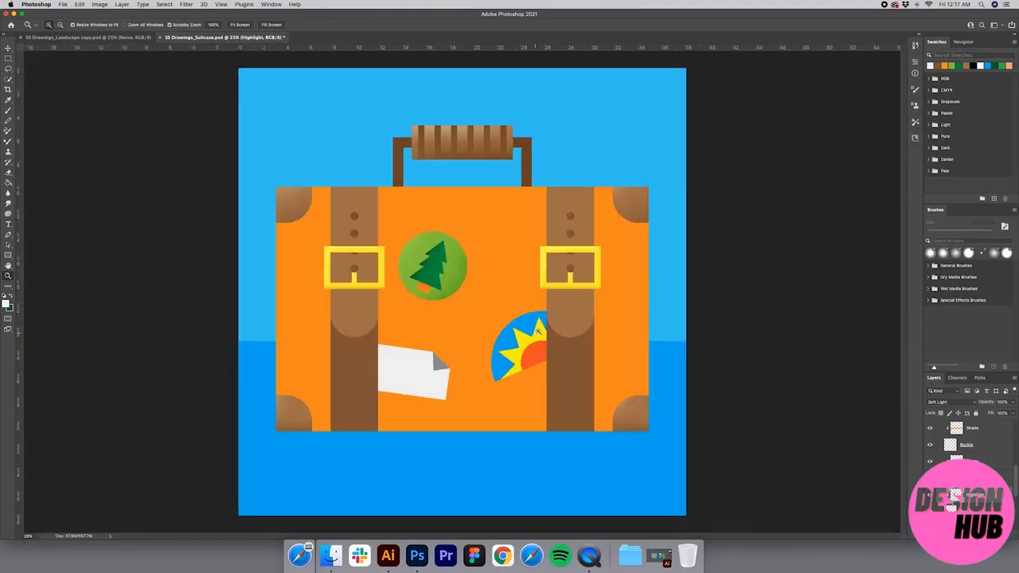
Add a new layer clipped to the Straps layer and name it Shade.
{"action": "scroll", "coordinate": [973, 435], "scroll_direction": "down", "scroll_amount": 2}
{"action": "left_click", "coordinate": [953, 504]}
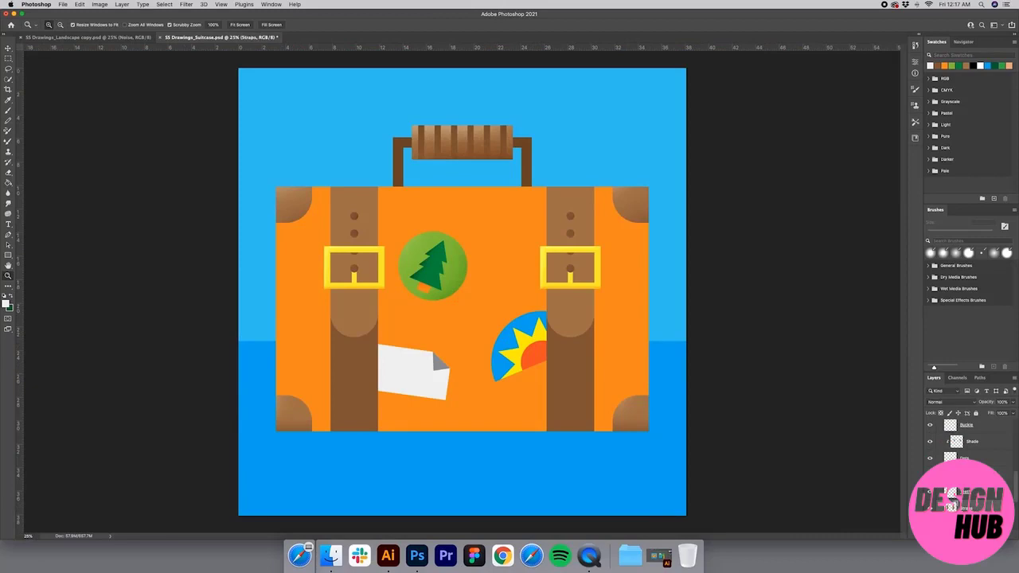
{"action": "left_click", "coordinate": [993, 535]}
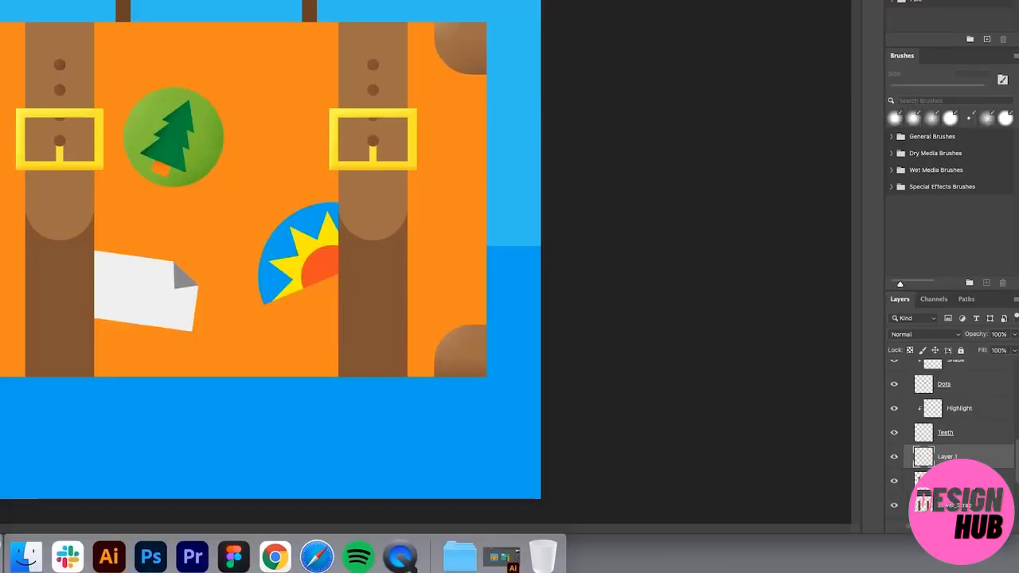
{"action": "key", "text": "super+alt+g"}
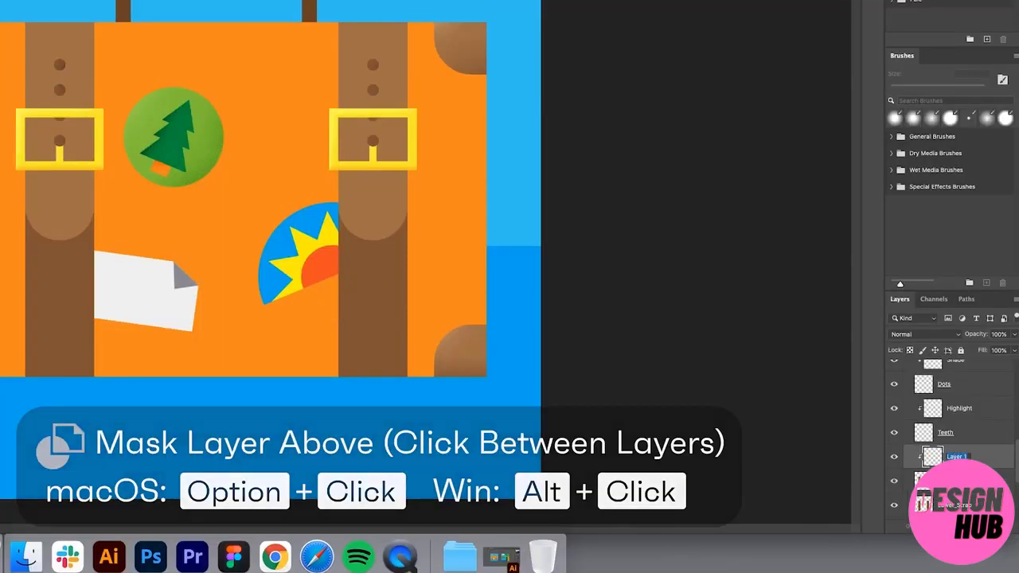
{"action": "type", "text": "Shade"}
{"action": "key", "text": "Return"}
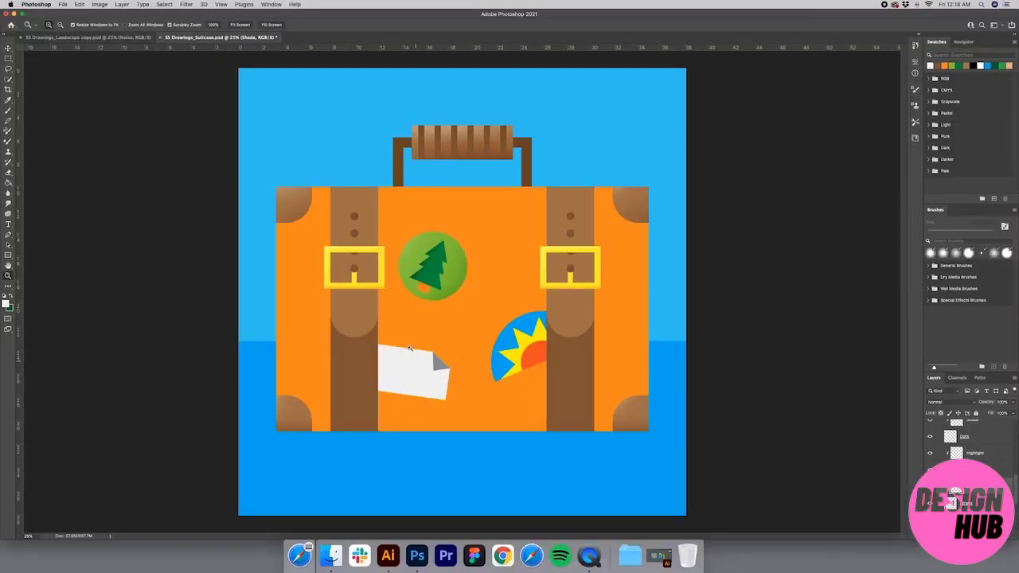
Sample the light brown of the upper straps and set the brush hardness to 0%.
{"action": "key", "text": "i"}
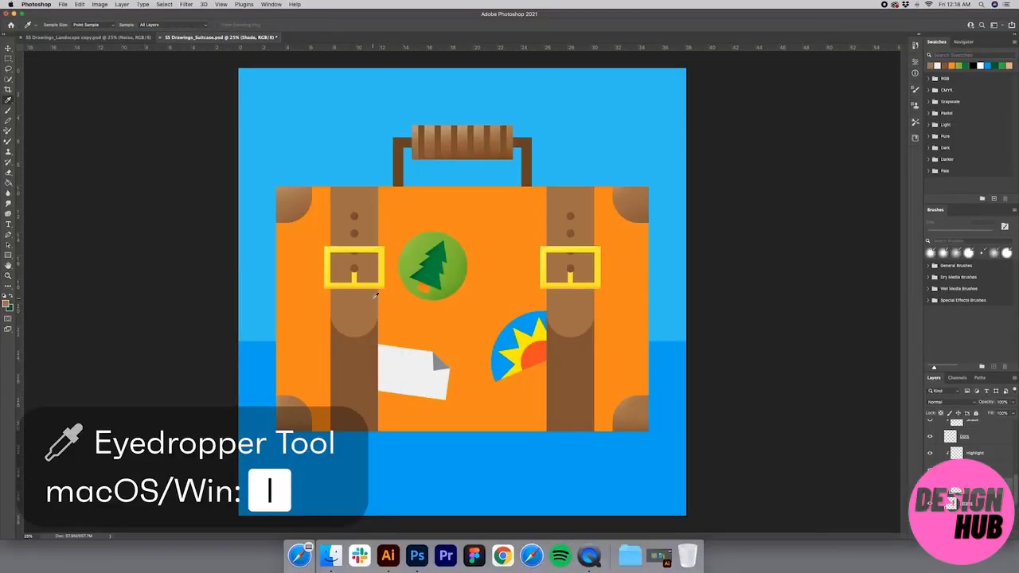
{"action": "key", "text": "b"}
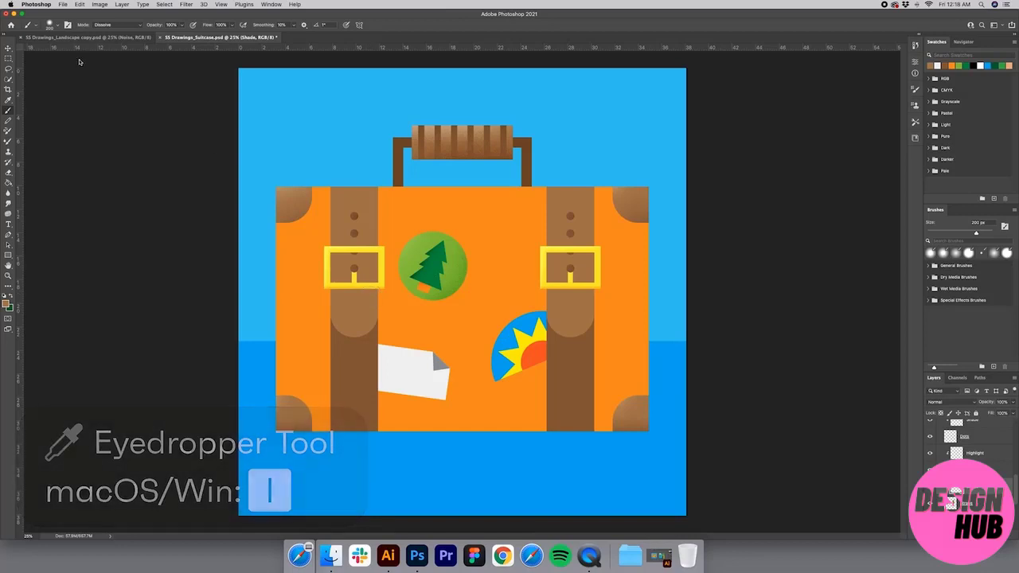
{"action": "left_click", "coordinate": [57, 26]}
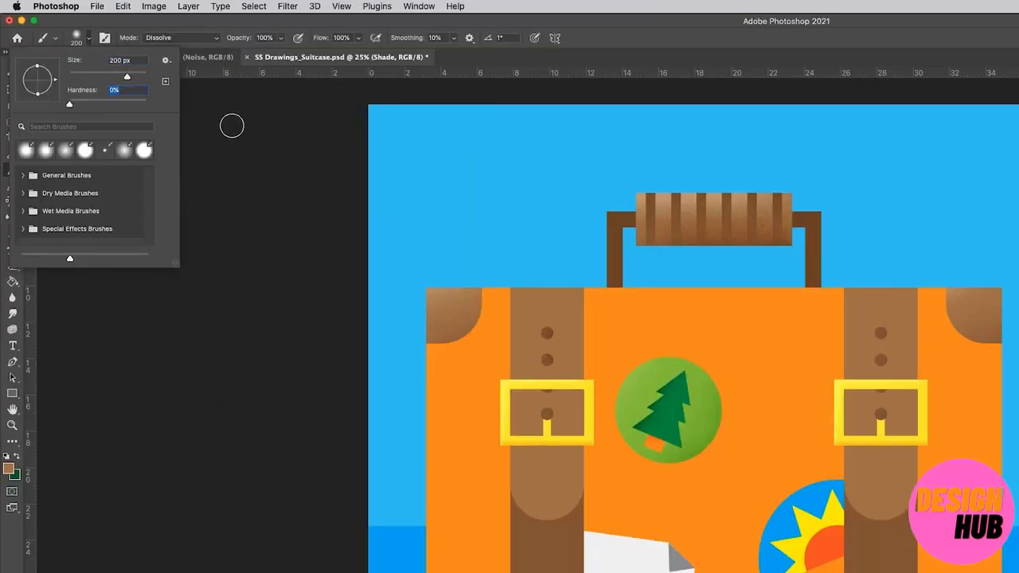
{"action": "left_click", "coordinate": [243, 156]}
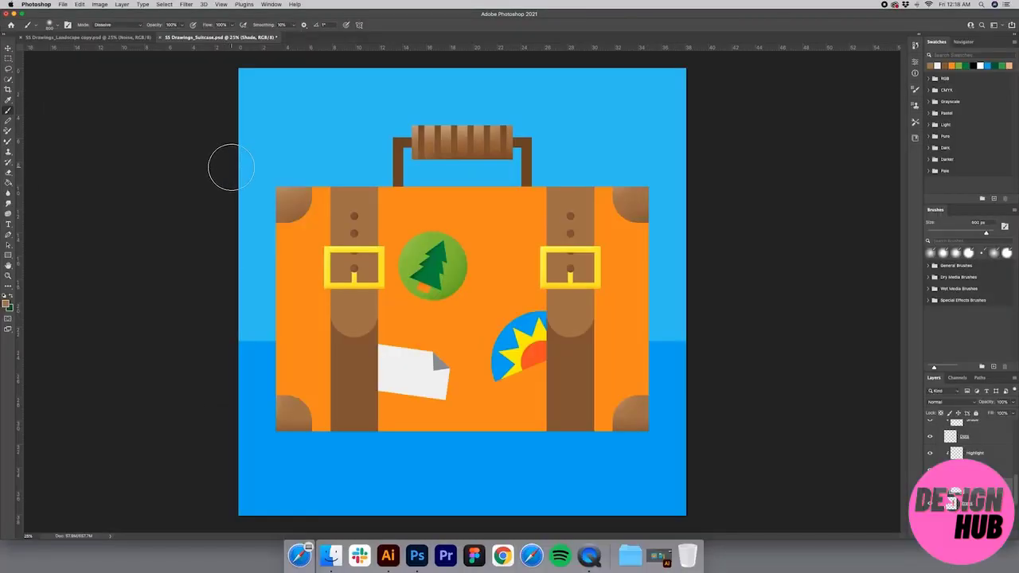
Enlarge the brush to 1200 px, paint grainy shading over the upper straps, and use Multiply for their Shade layer.
{"action": "key", "text": "bracketright"}
{"action": "key", "text": "bracketright"}
{"action": "key", "text": "bracketright"}
{"action": "key", "text": "bracketright"}
{"action": "key", "text": "bracketright"}
{"action": "key", "text": "bracketright"}
{"action": "key", "text": "bracketright"}
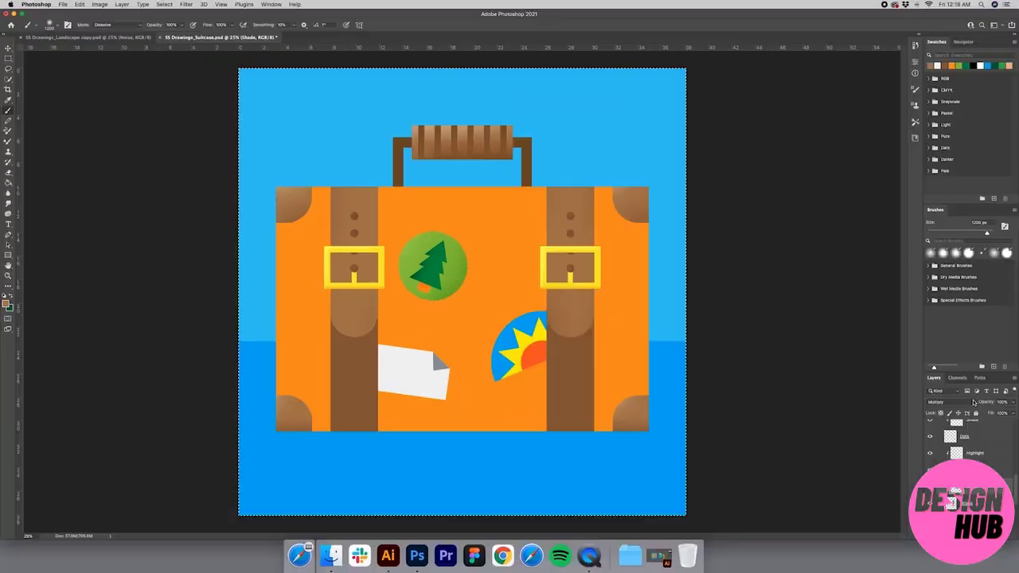
{"action": "left_click", "coordinate": [971, 403]}
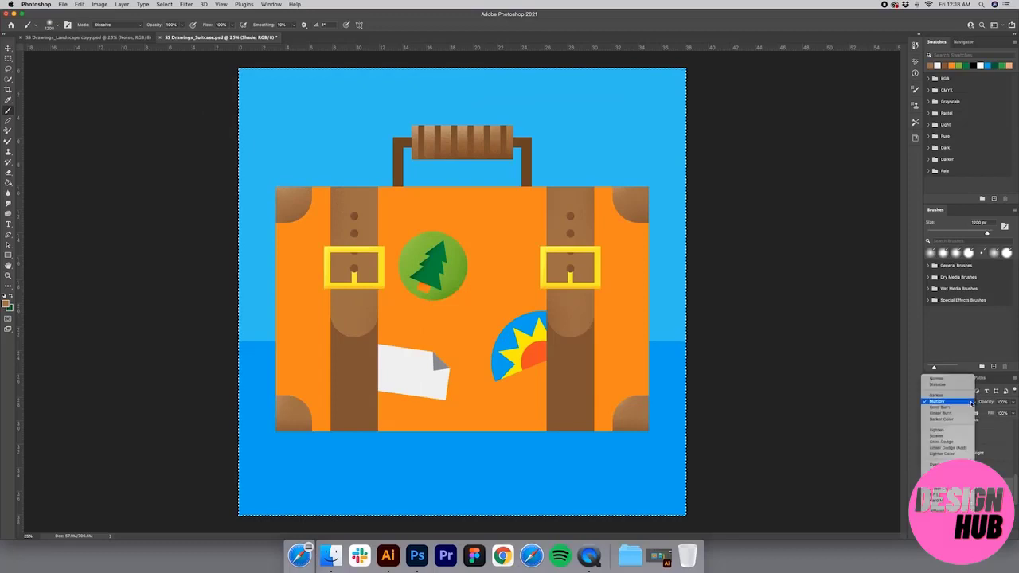
{"action": "left_click", "coordinate": [970, 402]}
Add a new layer clipped to the Lower_Strap layer, name it Shade, and set its blend mode to Multiply.
{"action": "left_click", "coordinate": [989, 506]}
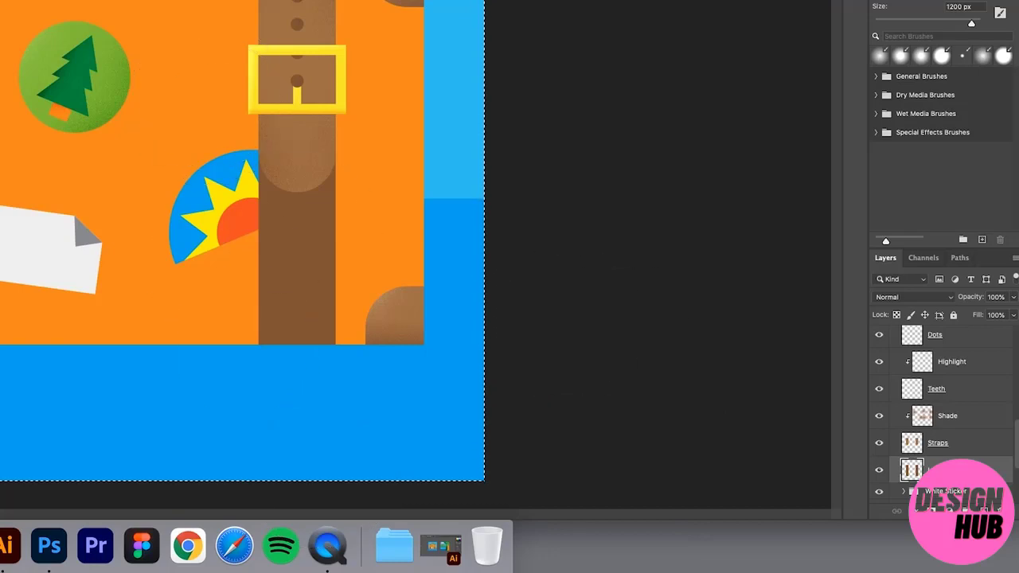
{"action": "key", "text": "alt+shift+super+n"}
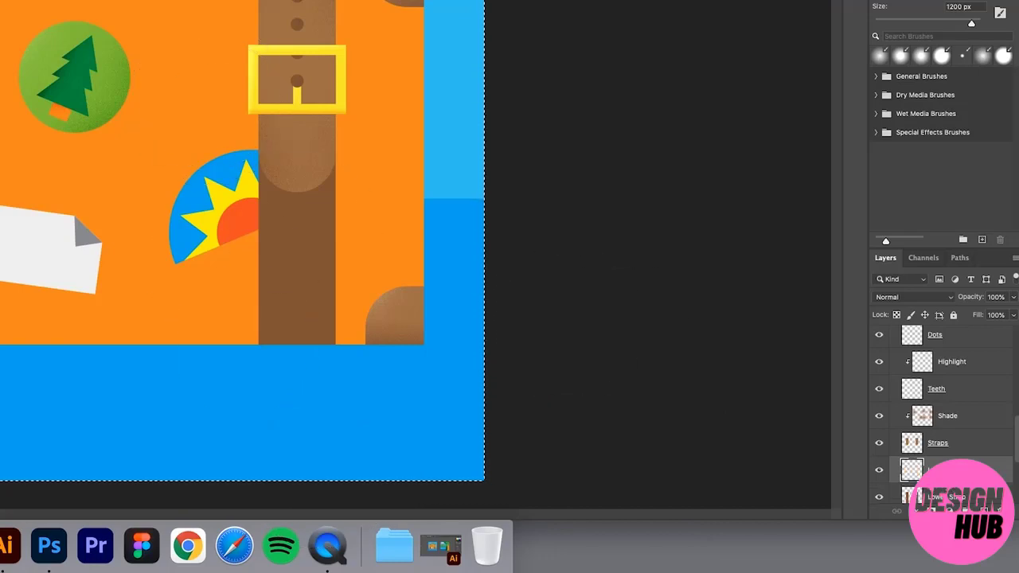
{"action": "left_click", "coordinate": [939, 483], "text": "alt"}
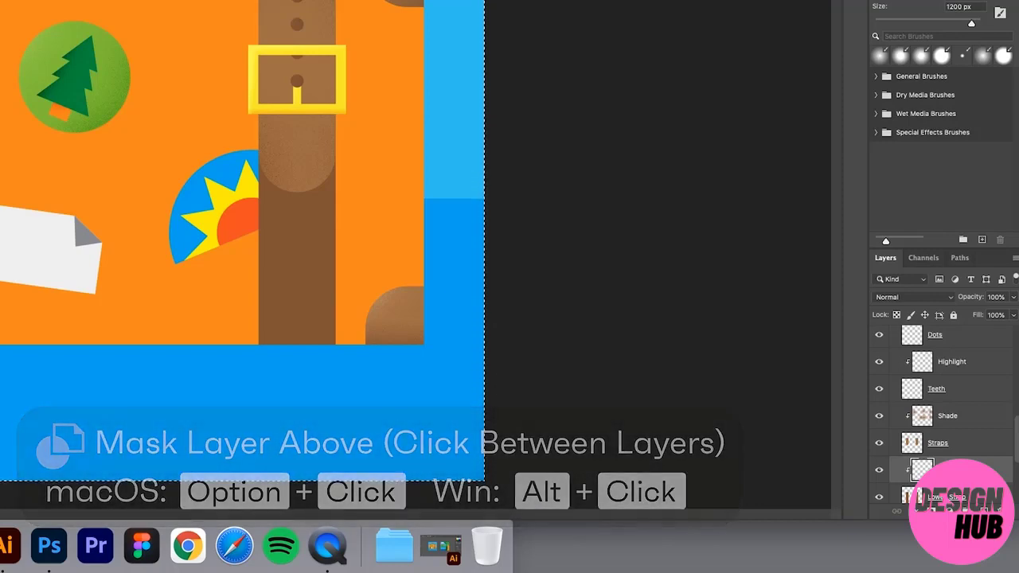
{"action": "left_click", "coordinate": [924, 298]}
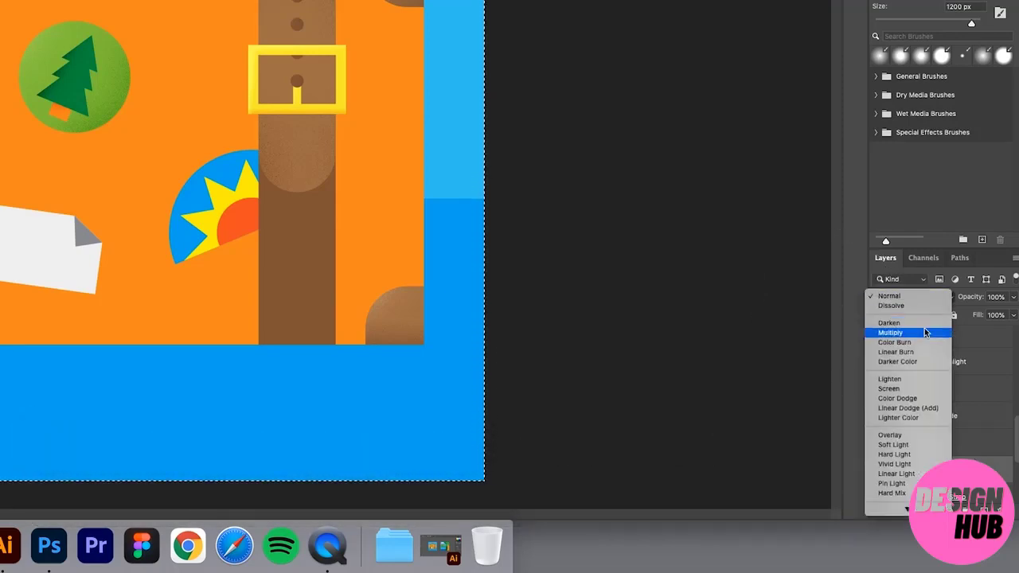
{"action": "left_click", "coordinate": [925, 331]}
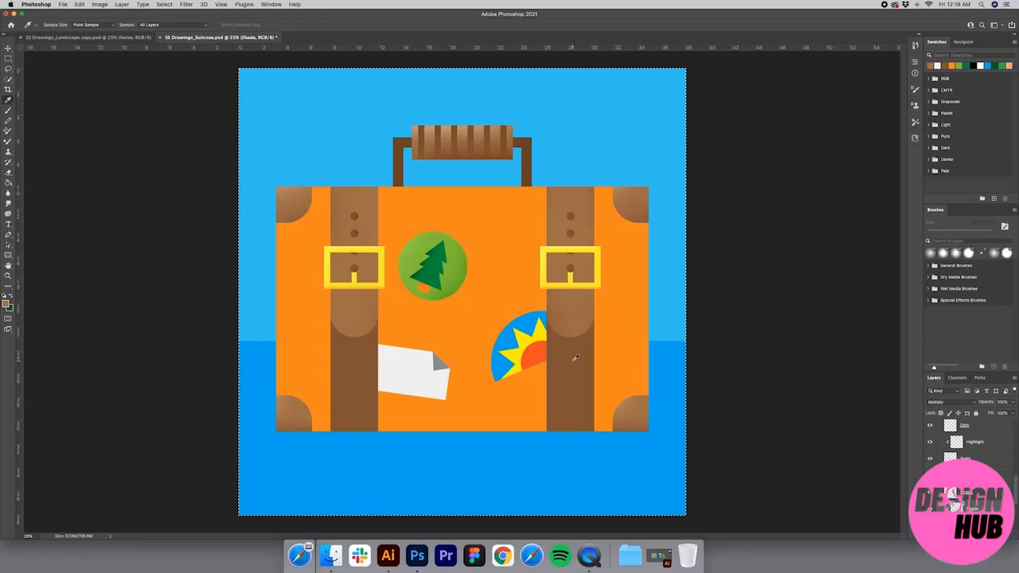
Sample the dark brown of the lower straps, reduce the brush size, and paint grainy shading below the right upper strap's rounded end.
{"action": "key", "text": "b"}
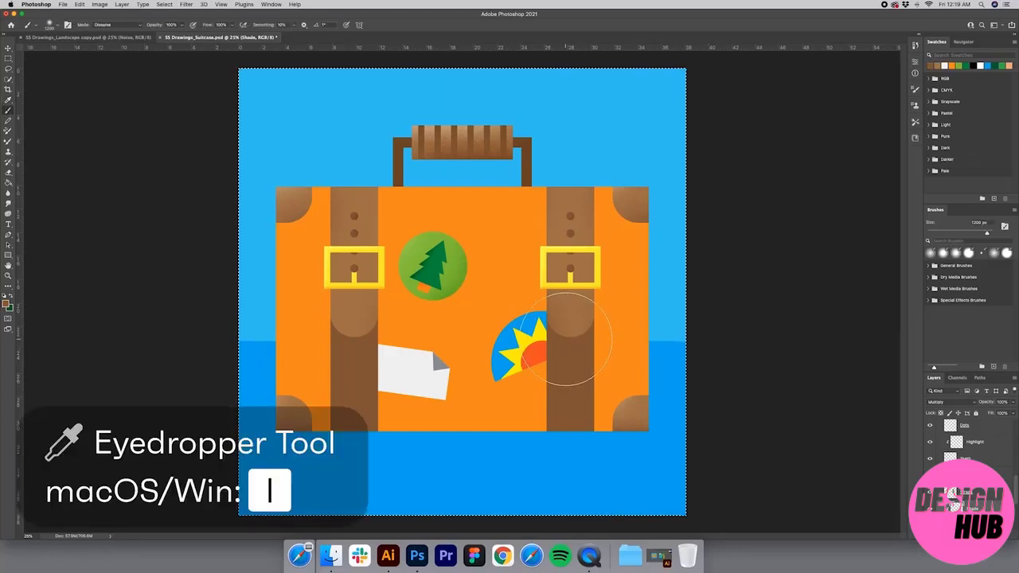
{"action": "key", "text": "bracketleft"}
{"action": "key", "text": "bracketleft"}
{"action": "key", "text": "bracketleft"}
{"action": "key", "text": "bracketleft"}
{"action": "left_click", "coordinate": [569, 320]}
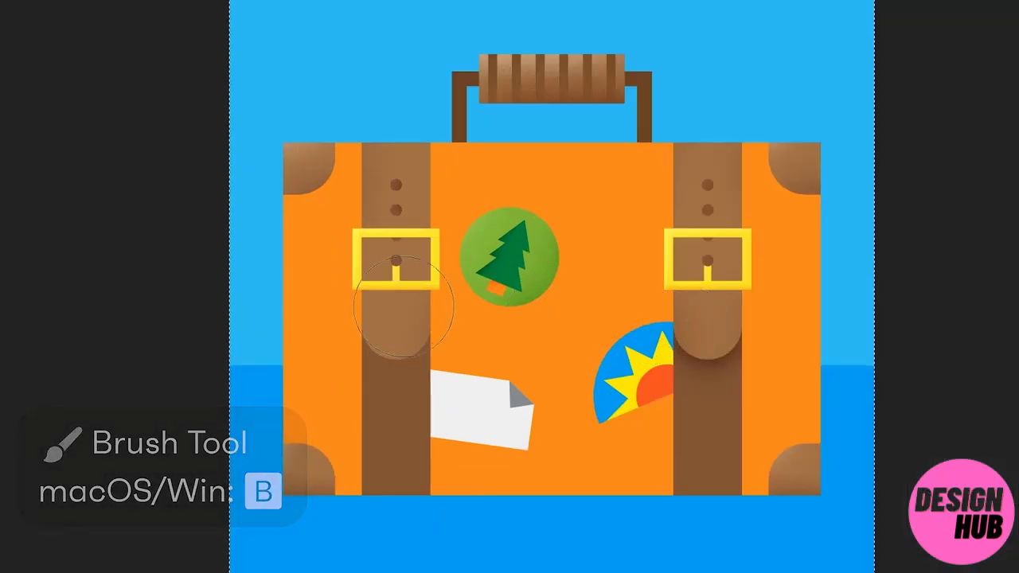
Paint matching grainy shading below the left upper strap's rounded end, then shade the lower straps with the brush enlarged to 1200 px.
{"action": "left_click", "coordinate": [350, 304]}
{"action": "key", "text": "bracketleft"}
{"action": "key", "text": "bracketleft"}
{"action": "key", "text": "bracketleft"}
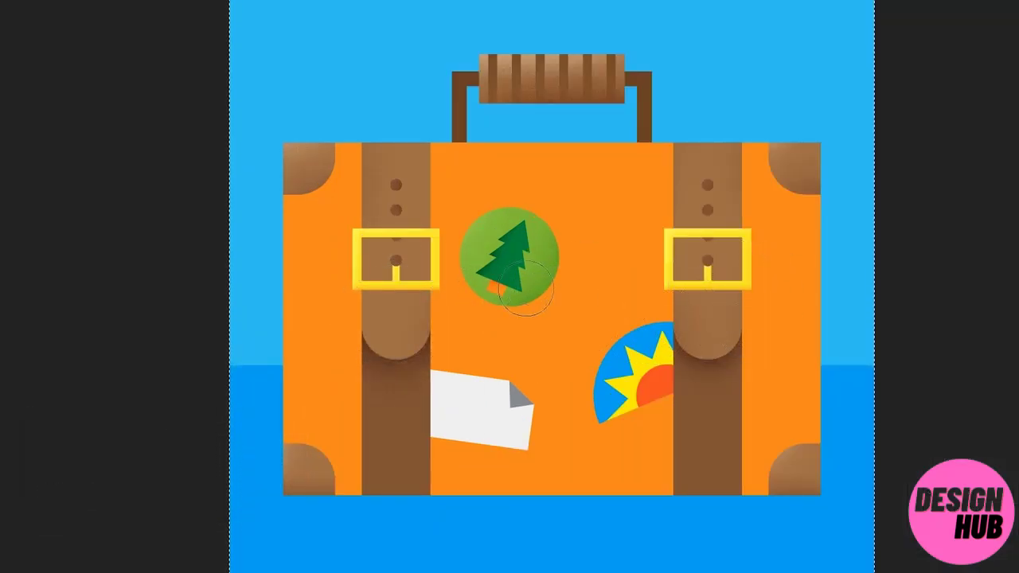
{"action": "key", "text": "bracketright"}
{"action": "key", "text": "bracketright"}
{"action": "key", "text": "bracketright"}
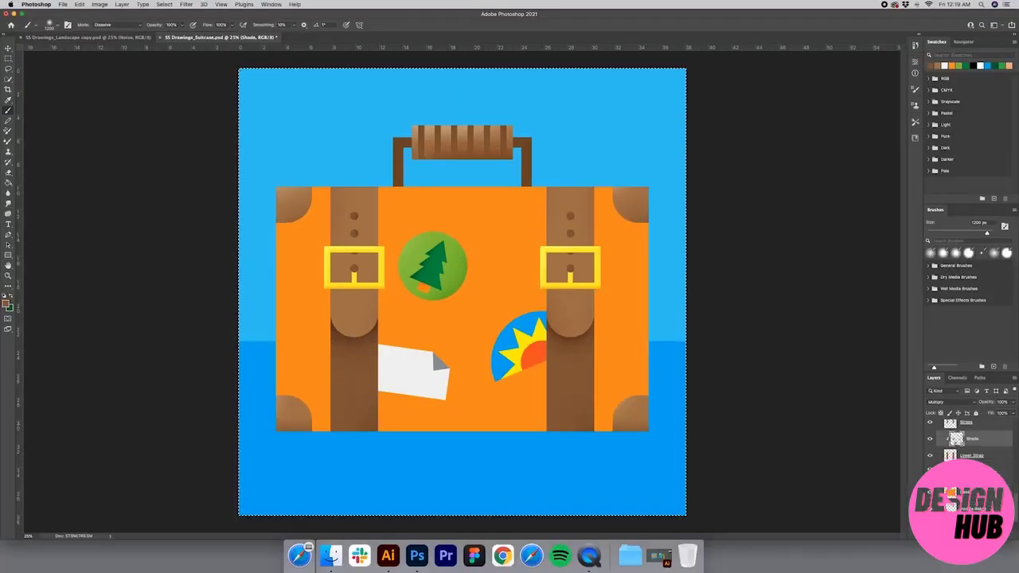
Add a new layer below Corner in the White Sticker group, clip it to the layer beneath, and name it Shade.
{"action": "left_click", "coordinate": [975, 469]}
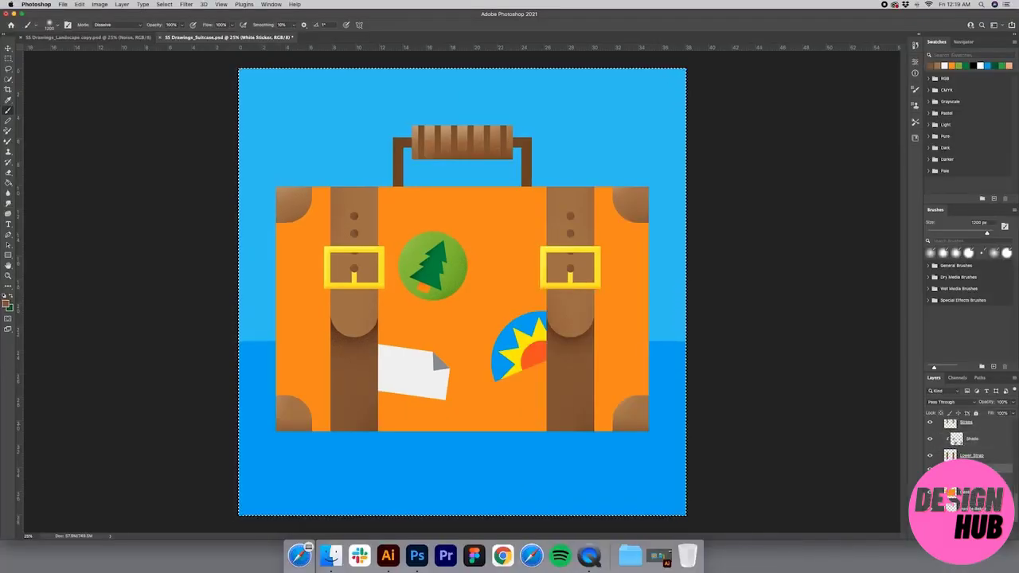
{"action": "left_click", "coordinate": [979, 498]}
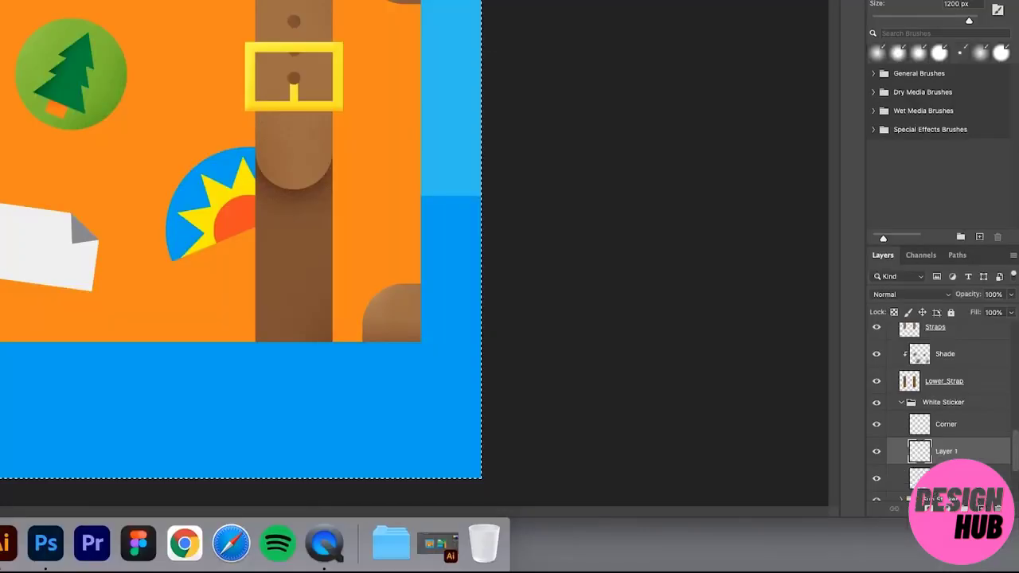
{"action": "key", "text": "alt+super+g"}
{"action": "double_click", "coordinate": [956, 452]}
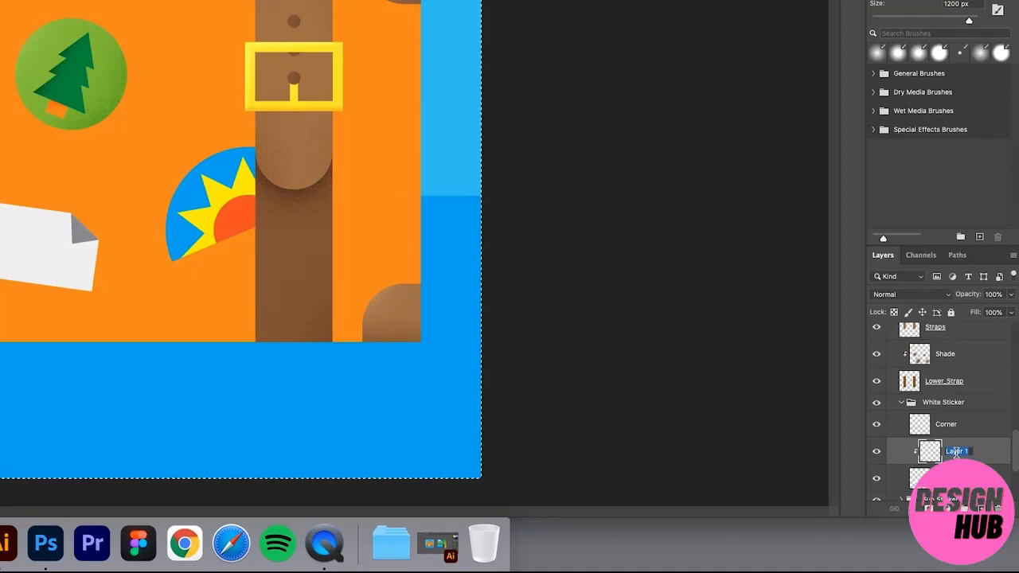
{"action": "type", "text": "Shade"}
{"action": "key", "text": "Return"}
Sample grey from the white sticker's folded corner and paint grainy shading around the fold with a 400 px brush.
{"action": "key", "text": "i"}
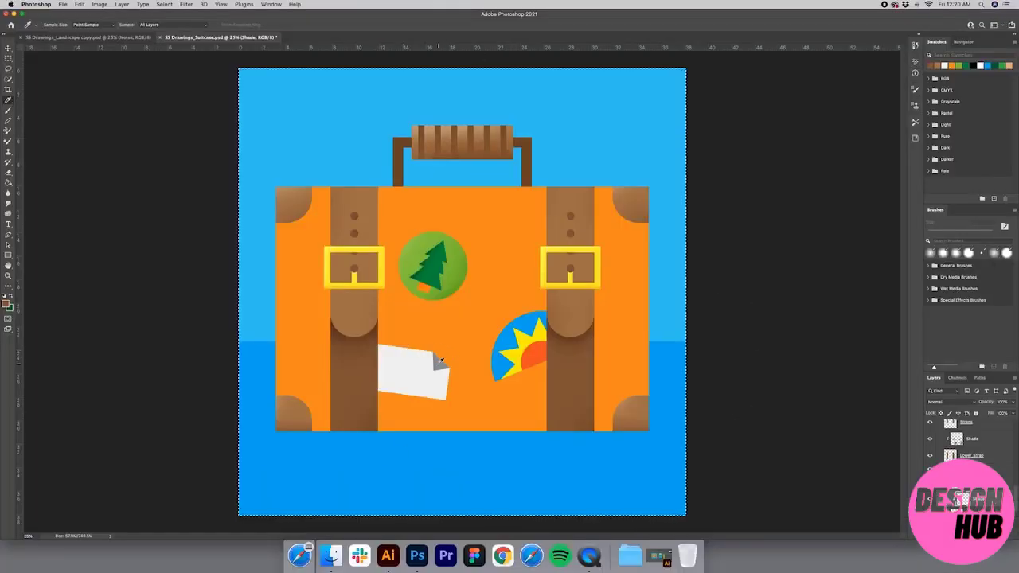
{"action": "left_click", "coordinate": [80, 232]}
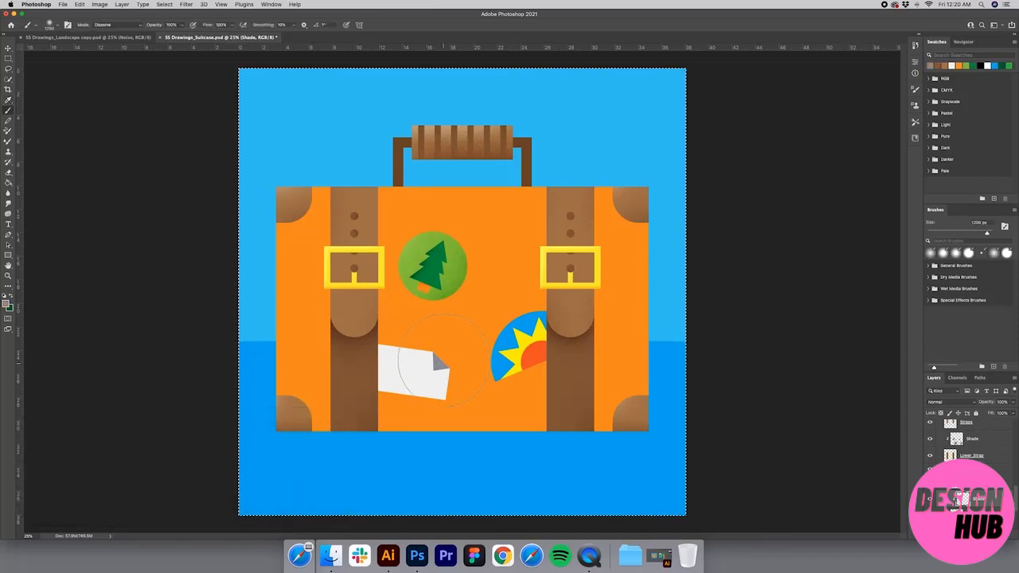
{"action": "key", "text": "b"}
{"action": "key", "text": "bracketleft"}
{"action": "key", "text": "bracketleft"}
{"action": "key", "text": "bracketleft"}
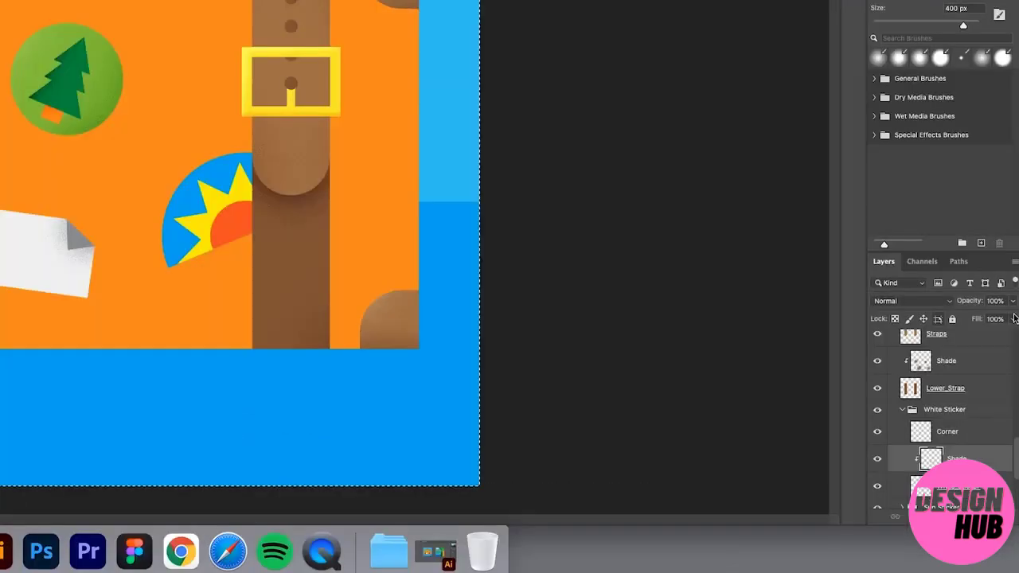
Lower the sticker Shade layer's opacity to 54% and paint grain along the sticker's edge beside the strap with a 900 px brush.
{"action": "left_click_drag", "start_coordinate": [1010, 318], "coordinate": [989, 319]}
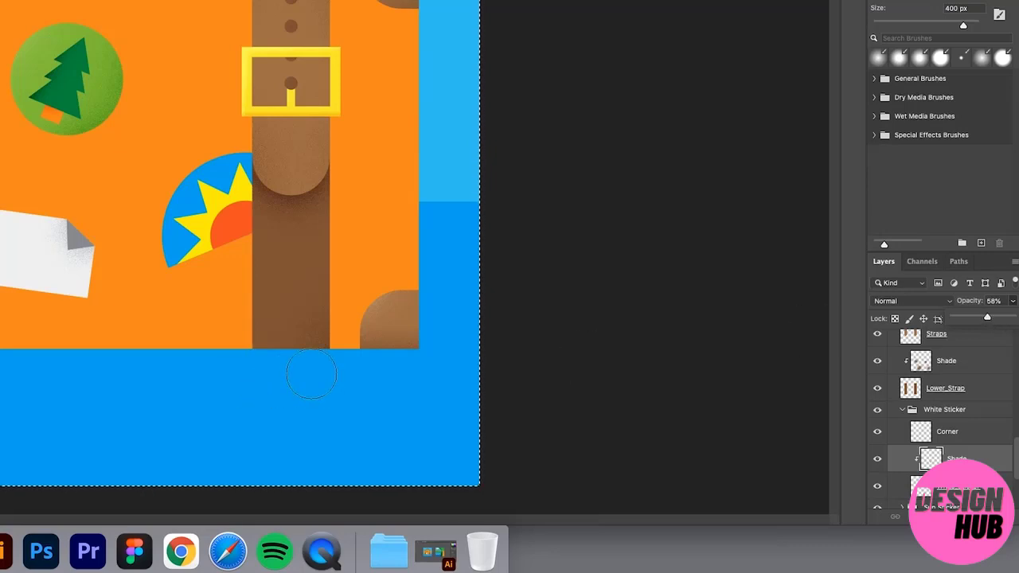
{"action": "left_click_drag", "start_coordinate": [986, 320], "coordinate": [982, 319]}
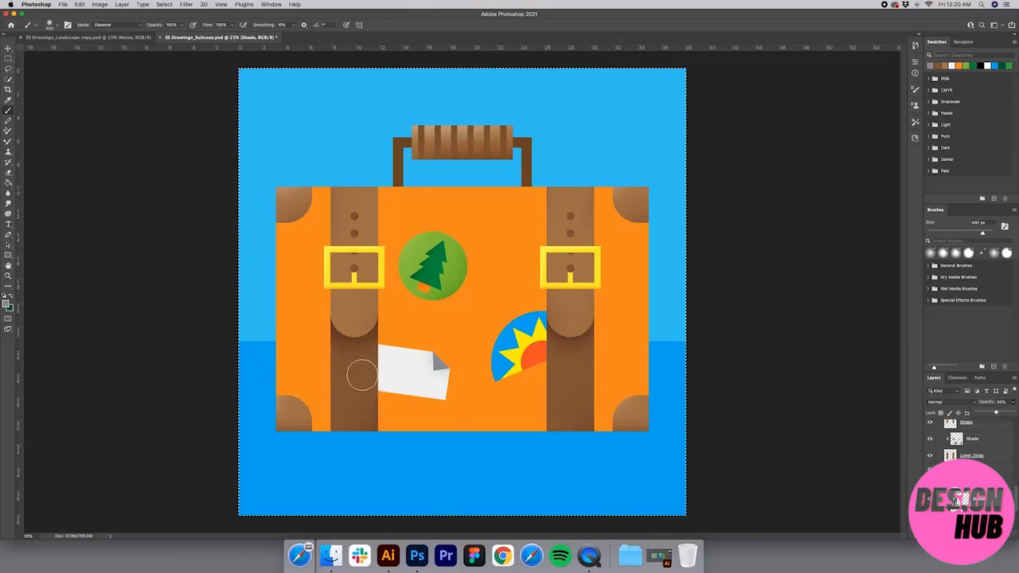
{"action": "key", "text": "bracketright"}
{"action": "key", "text": "bracketright"}
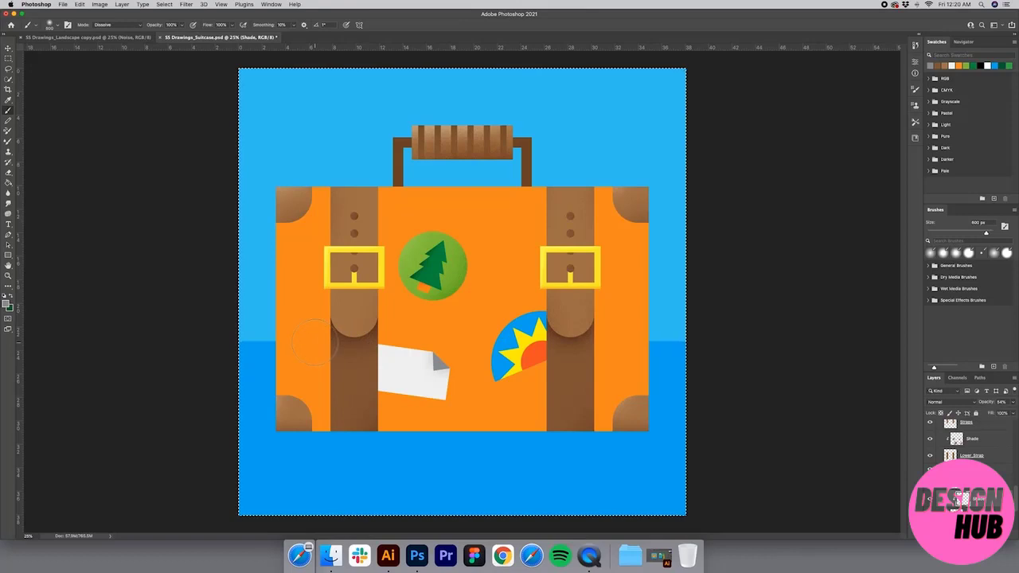
{"action": "key", "text": "bracketright"}
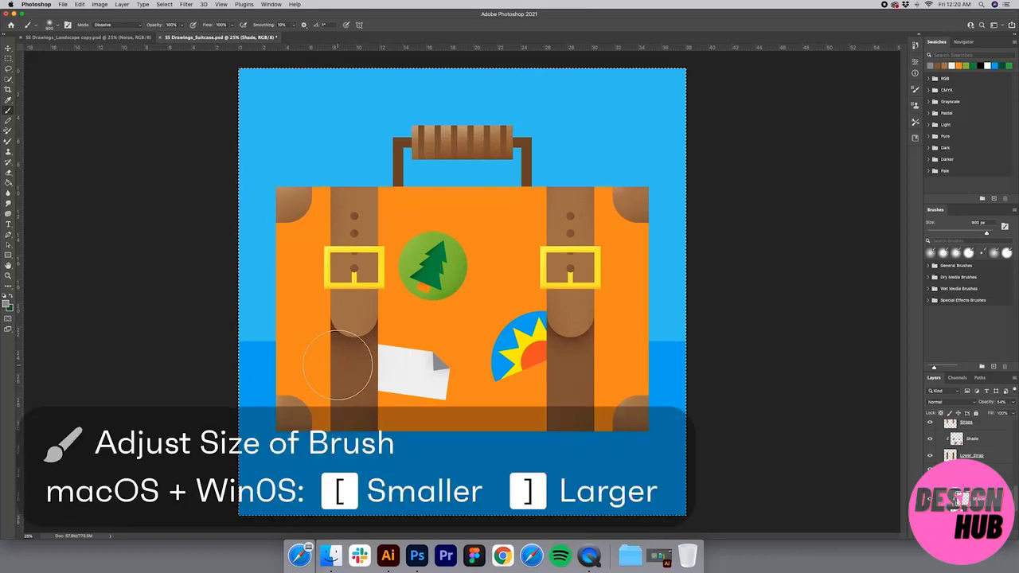
Check the white sticker's grain up close, reduce its Shade layer's opacity to 24%, and collapse the White Sticker group.
{"action": "key", "text": "z"}
{"action": "left_click", "coordinate": [374, 364]}
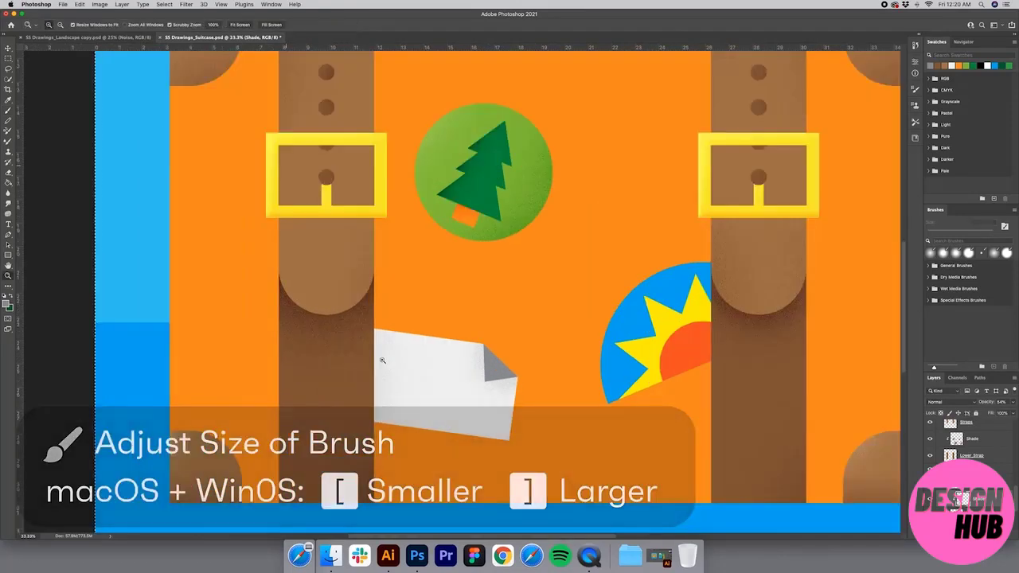
{"action": "key", "text": "v"}
{"action": "key", "text": "z"}
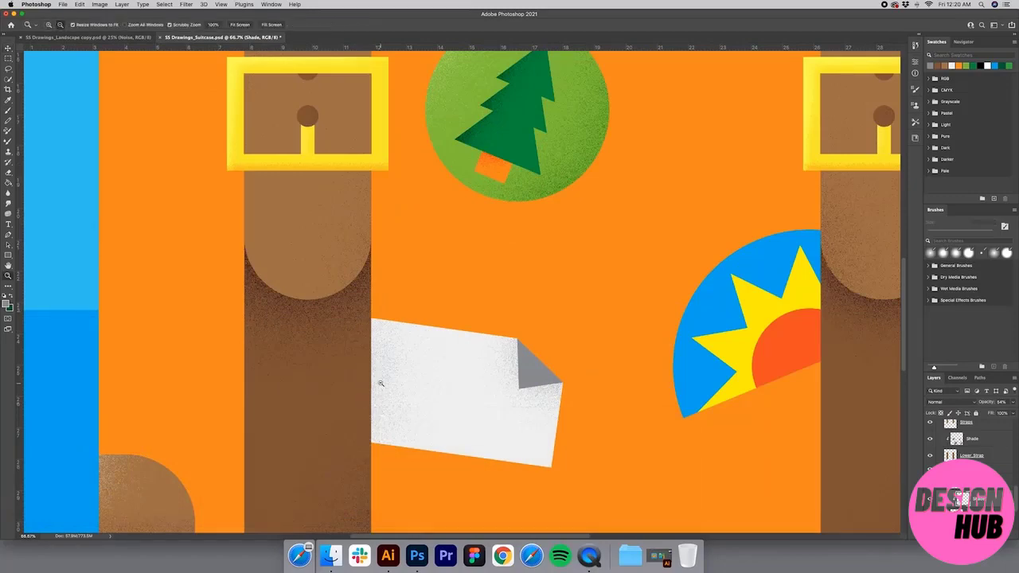
{"action": "left_click", "coordinate": [378, 371], "text": "alt"}
{"action": "left_click", "coordinate": [382, 374], "text": "alt"}
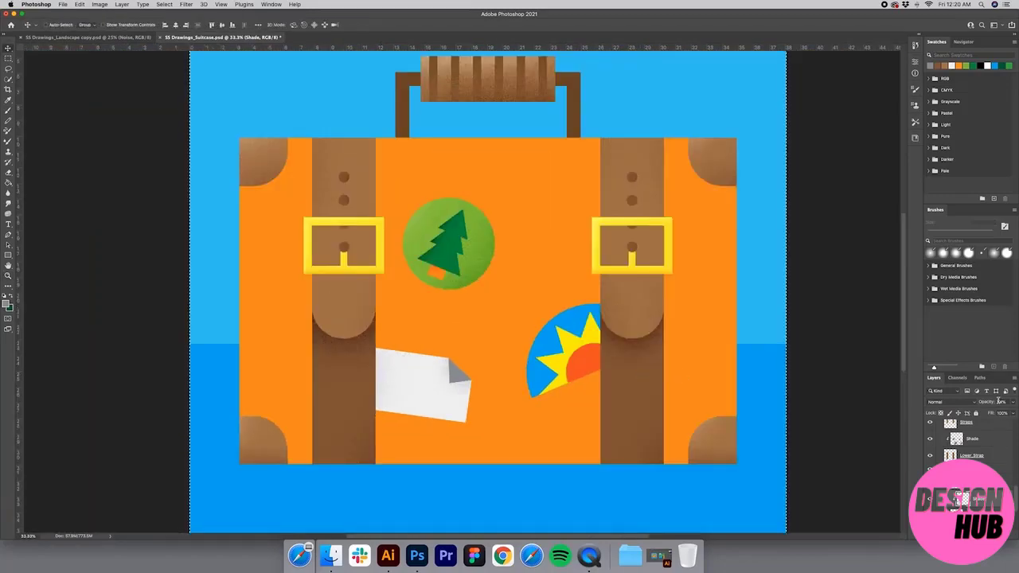
{"action": "left_click", "coordinate": [1008, 402]}
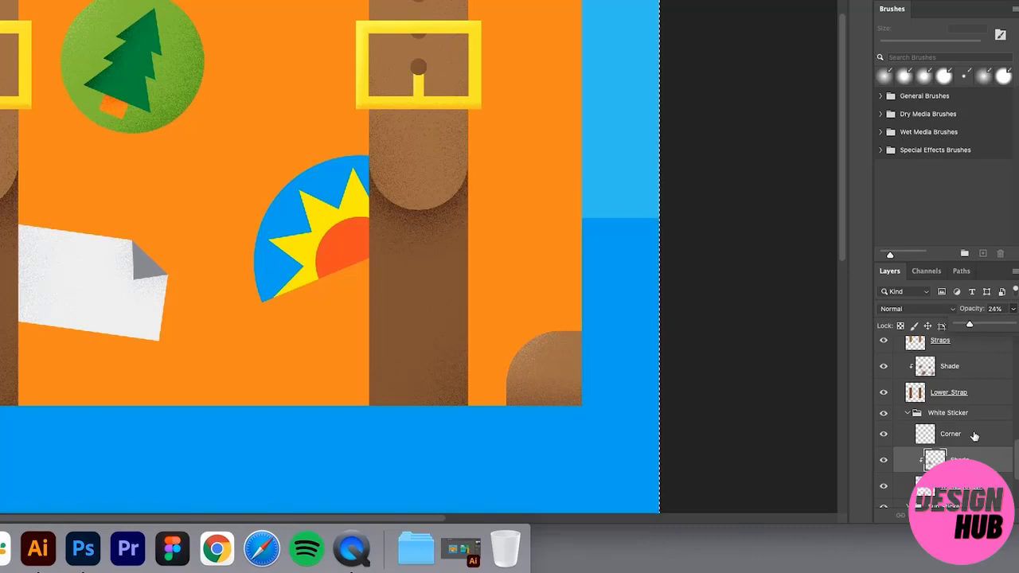
{"action": "left_click", "coordinate": [912, 414]}
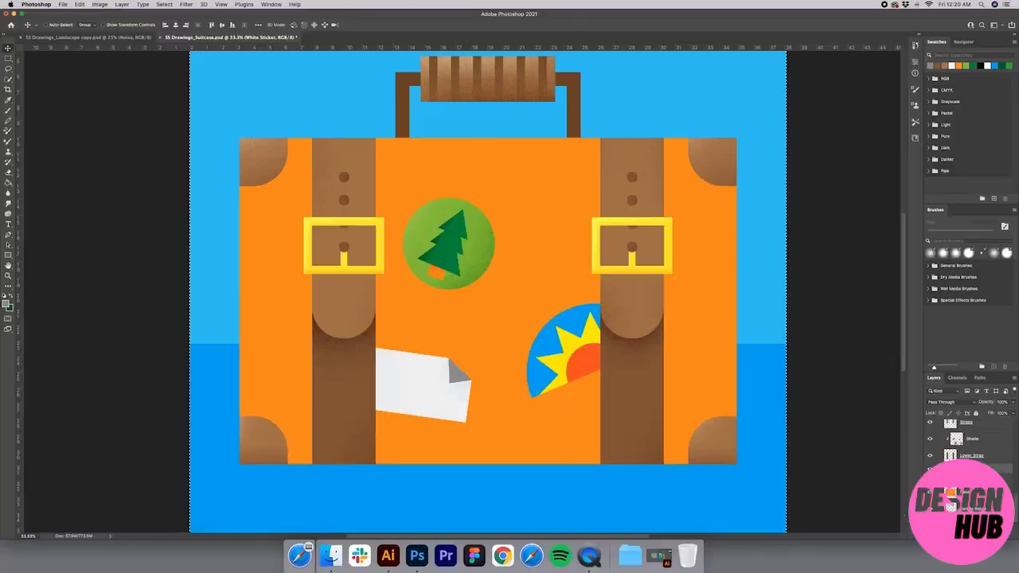
Add a new layer clipped to the Red layer in the Sun Sticker group and name it Shade.
{"action": "key", "text": "z"}
{"action": "left_click", "coordinate": [607, 366]}
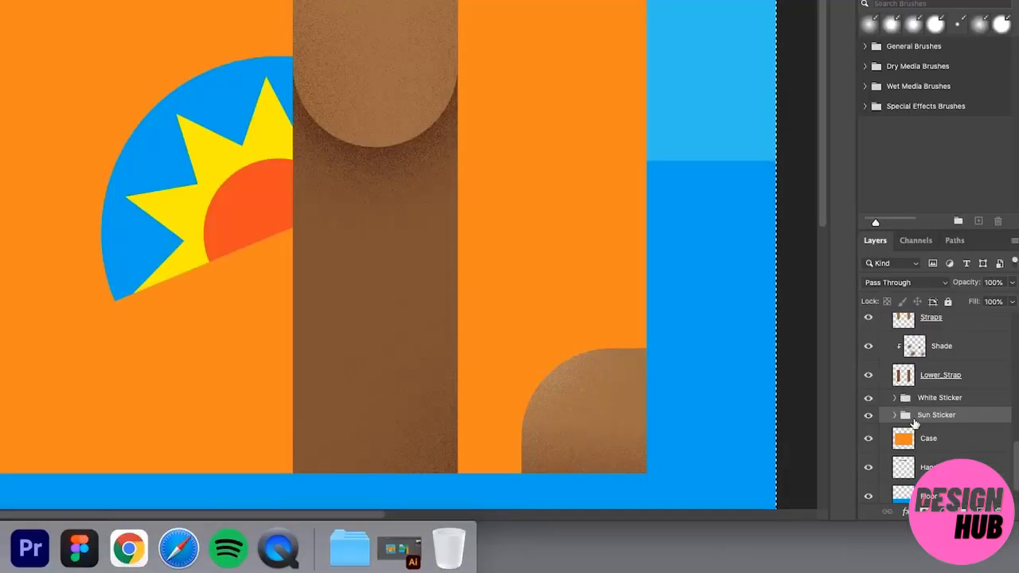
{"action": "left_click", "coordinate": [894, 415]}
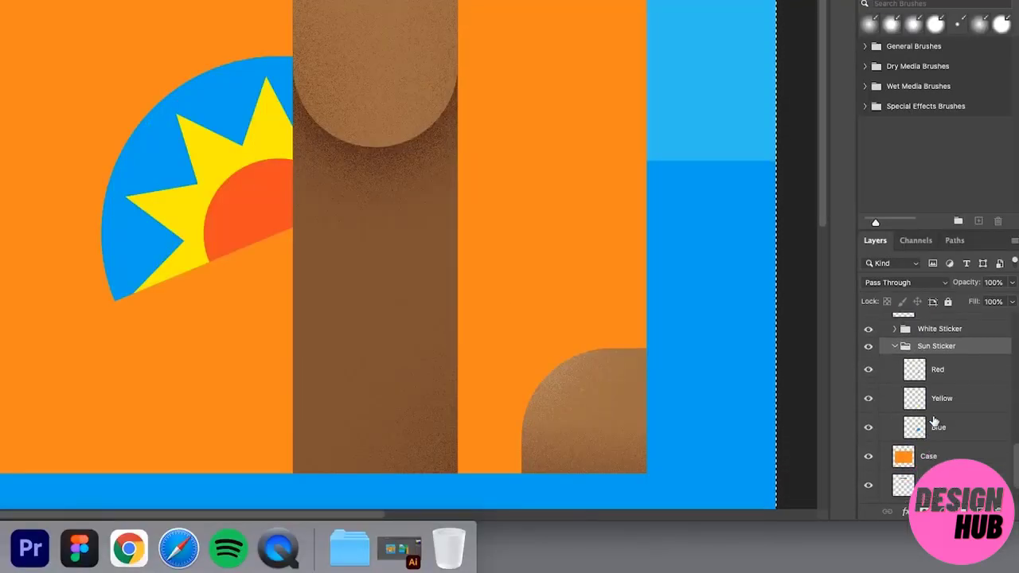
{"action": "scroll", "coordinate": [957, 380], "scroll_direction": "up", "scroll_amount": 3}
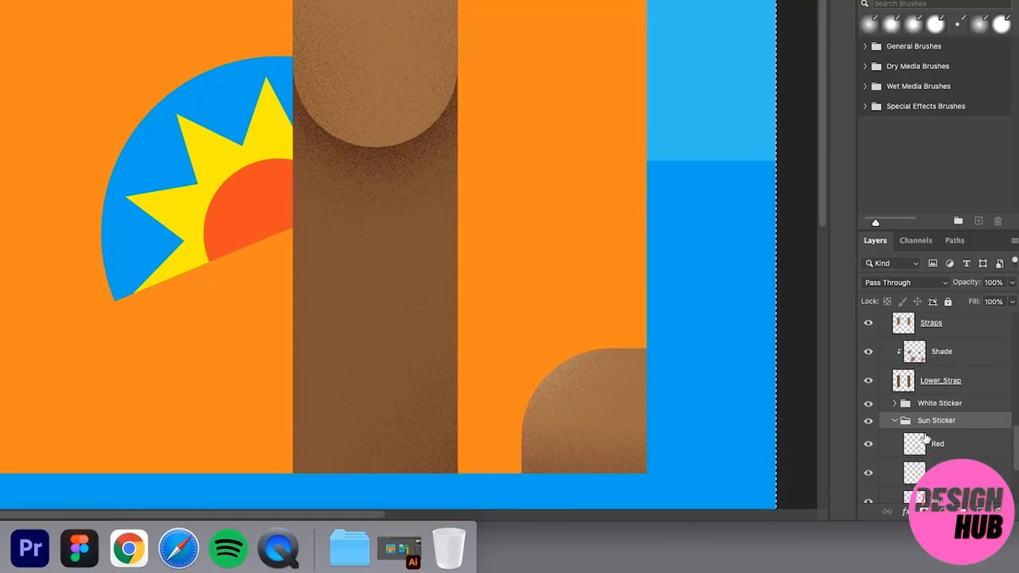
{"action": "scroll", "coordinate": [925, 438], "scroll_direction": "down", "scroll_amount": 2}
{"action": "left_click", "coordinate": [946, 417]}
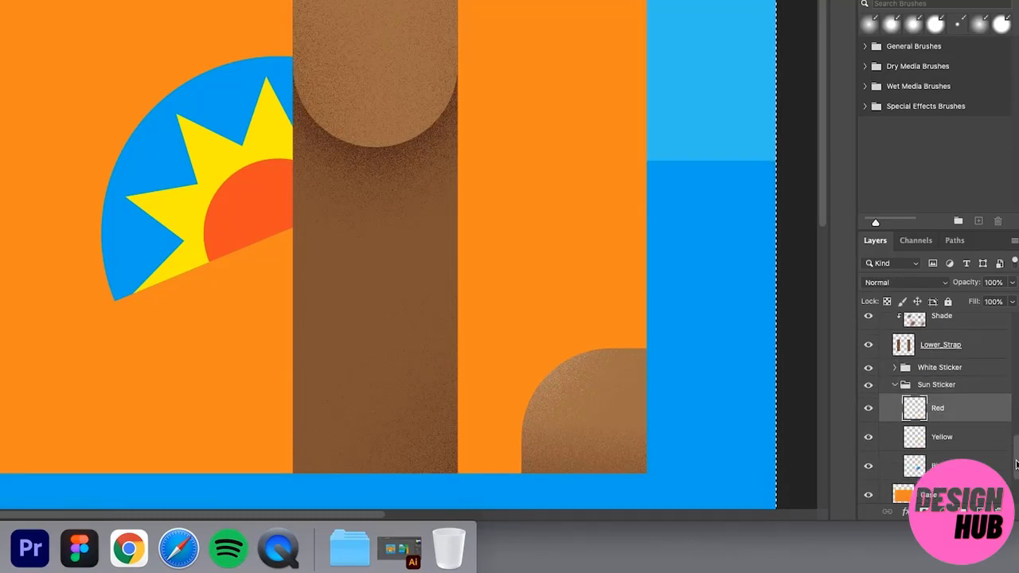
{"action": "left_click", "coordinate": [978, 511]}
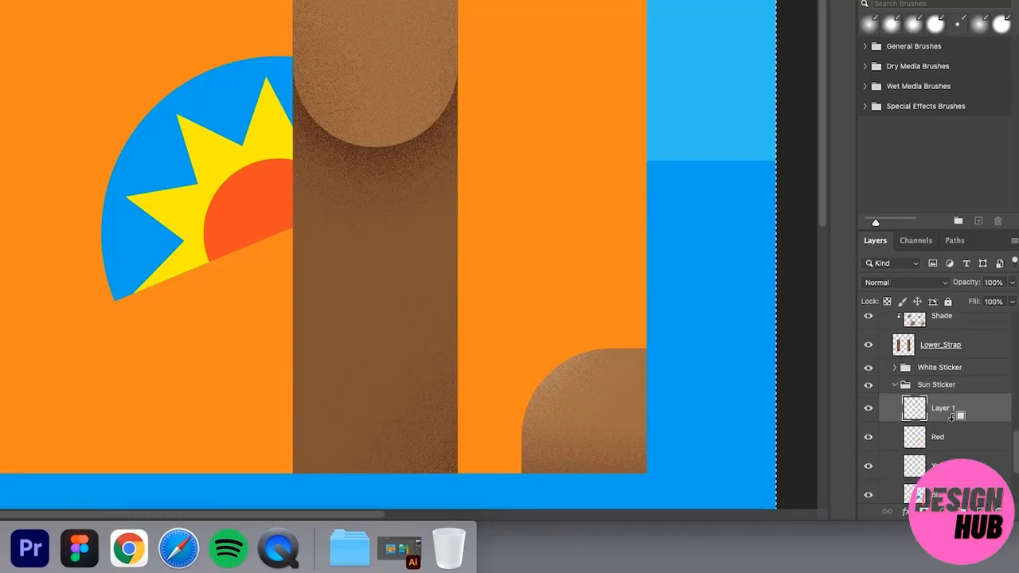
{"action": "left_click", "coordinate": [951, 417], "text": "alt"}
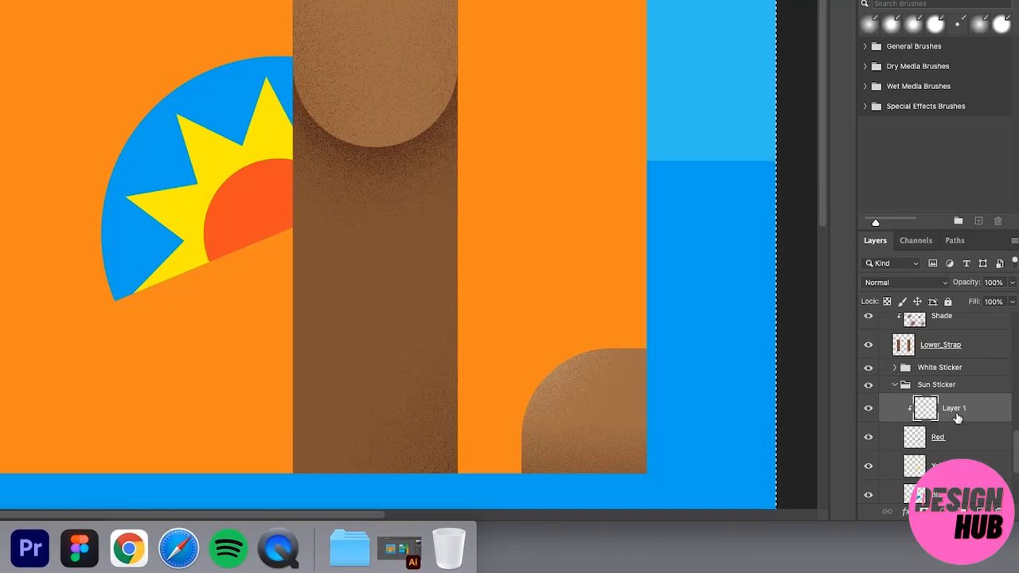
{"action": "type", "text": "Shade"}
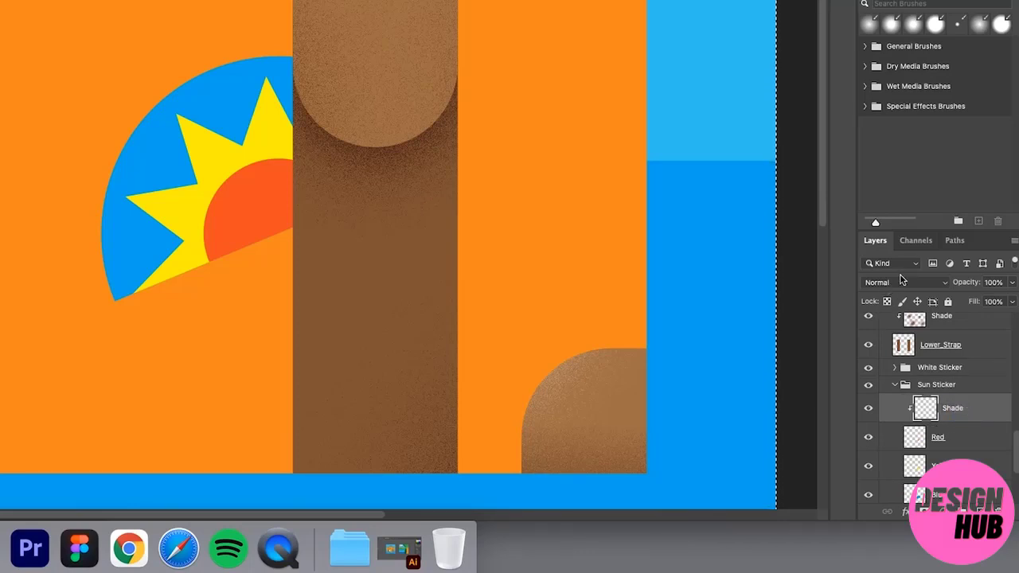
Set the Red layer's Shade to Multiply, sample the sun's red-orange, and paint grainy shading on the sun's centre beside the strap.
{"action": "left_click", "coordinate": [901, 282]}
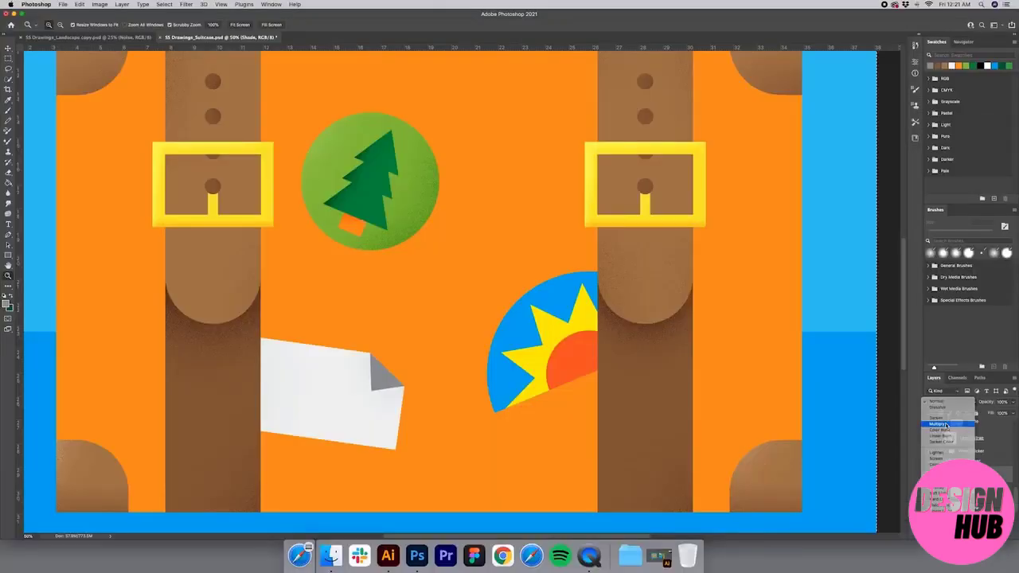
{"action": "left_click", "coordinate": [898, 321]}
{"action": "key", "text": "i"}
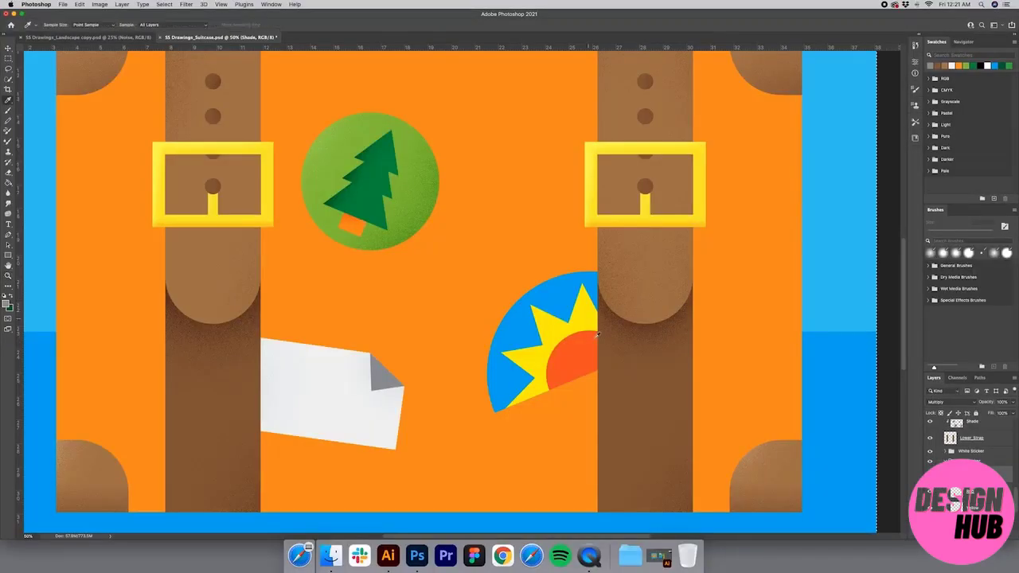
{"action": "left_click", "coordinate": [574, 343]}
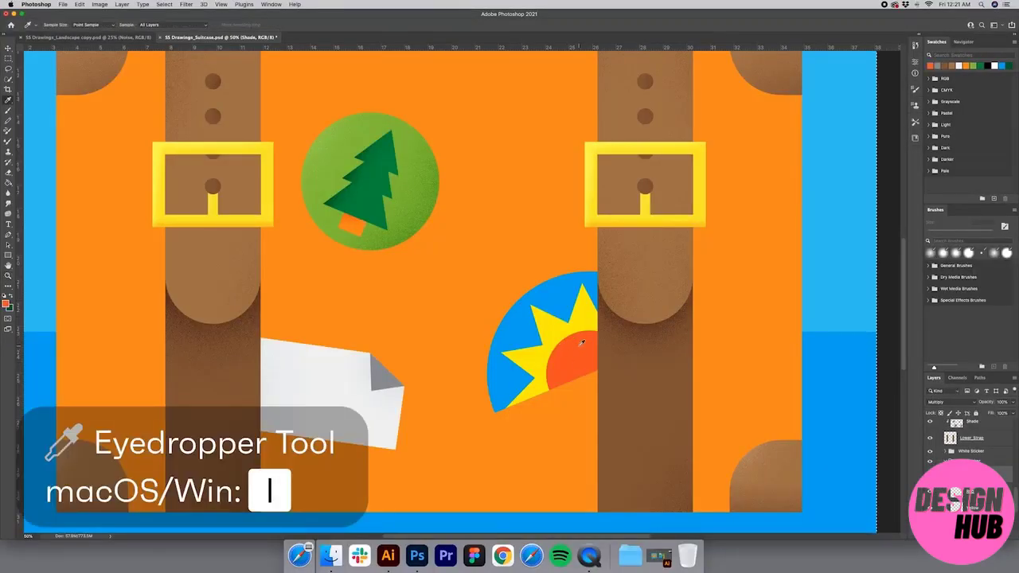
{"action": "key", "text": "b"}
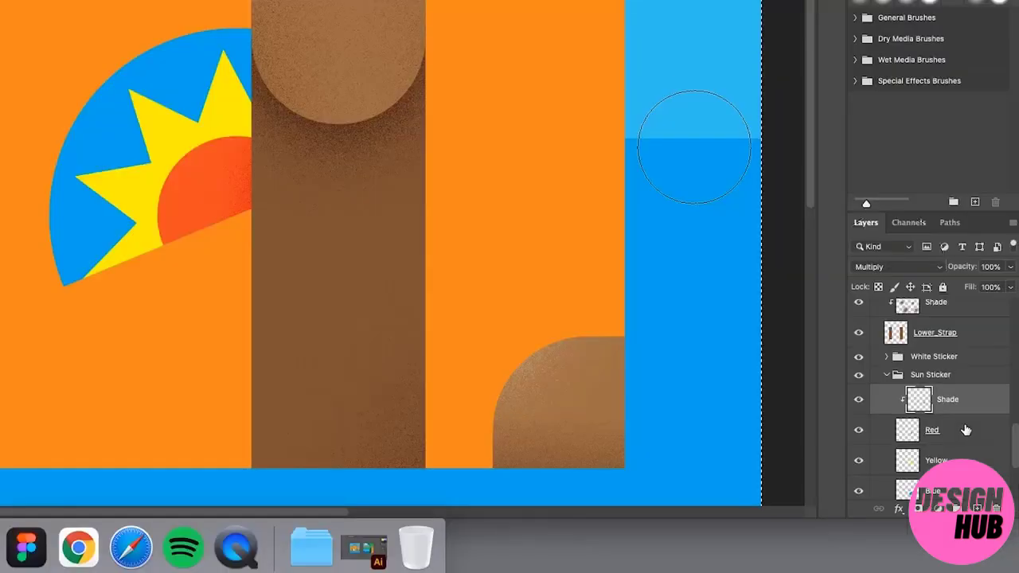
Add a new layer clipped to the Yellow layer in the Sun Sticker group and name it White.
{"action": "left_click", "coordinate": [986, 491]}
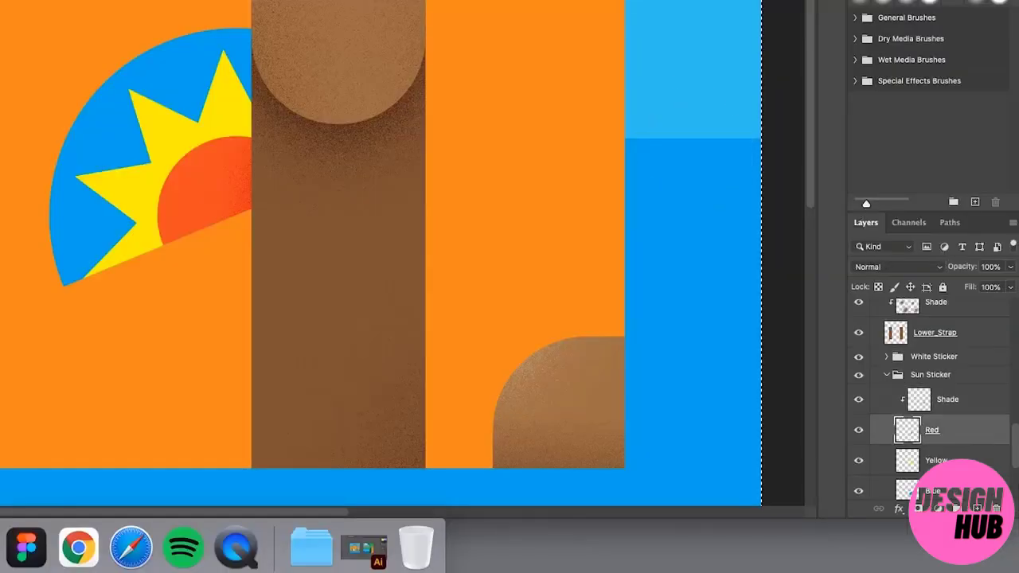
{"action": "left_click", "coordinate": [963, 460]}
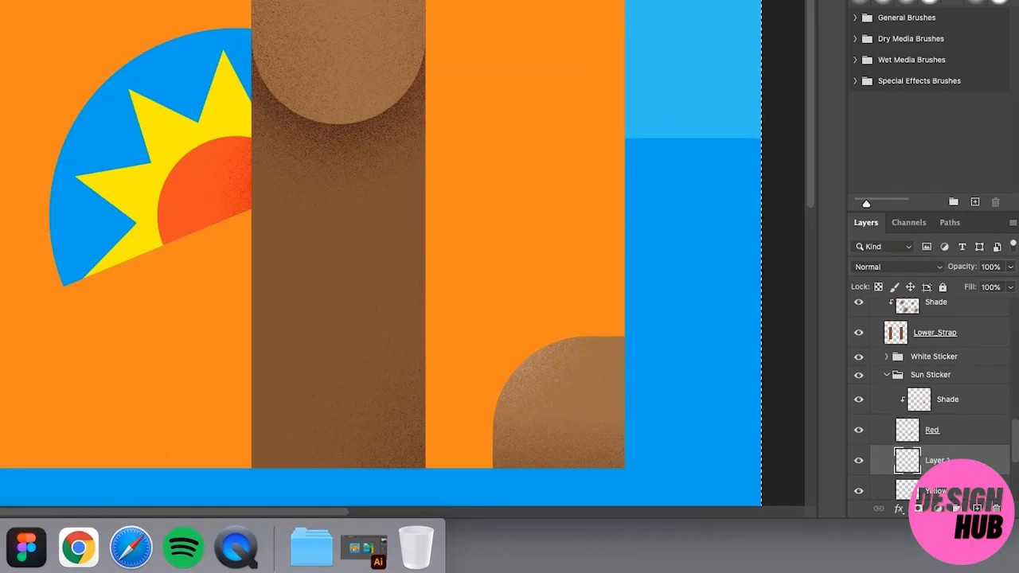
{"action": "key", "text": "super+alt+g"}
{"action": "scroll", "coordinate": [948, 413], "scroll_direction": "down", "scroll_amount": 2}
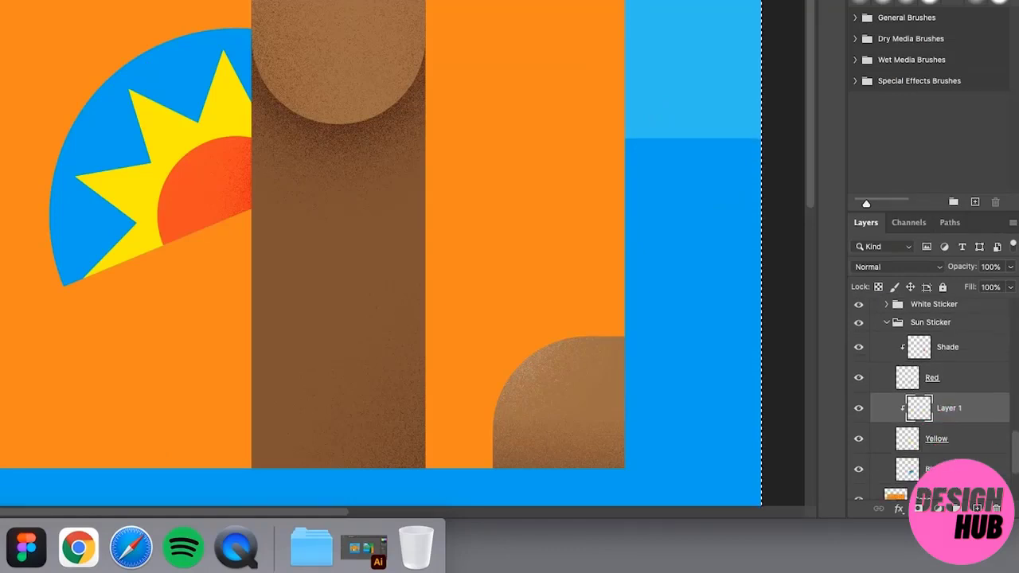
{"action": "type", "text": "Whit"}
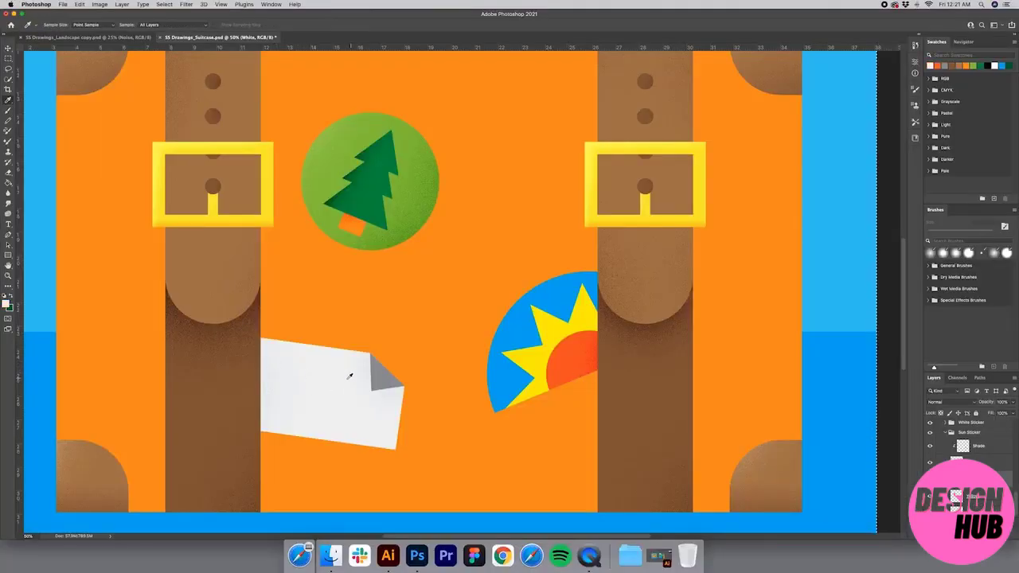
Sample the white sticker's colour and paint grainy highlights over the yellow sun rays with a 600 px brush.
{"action": "key", "text": "b"}
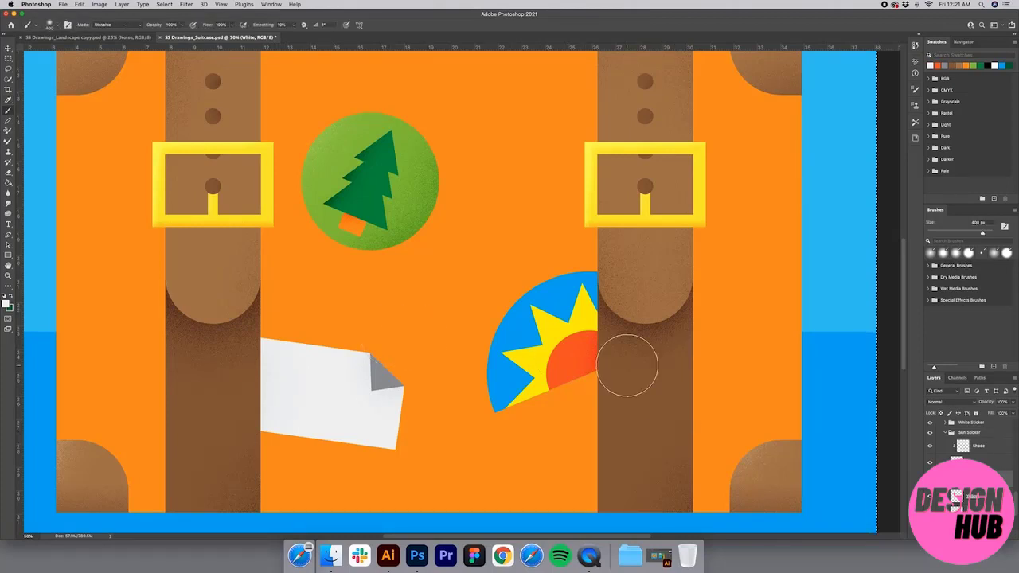
{"action": "key", "text": "bracketright"}
{"action": "key", "text": "bracketright"}
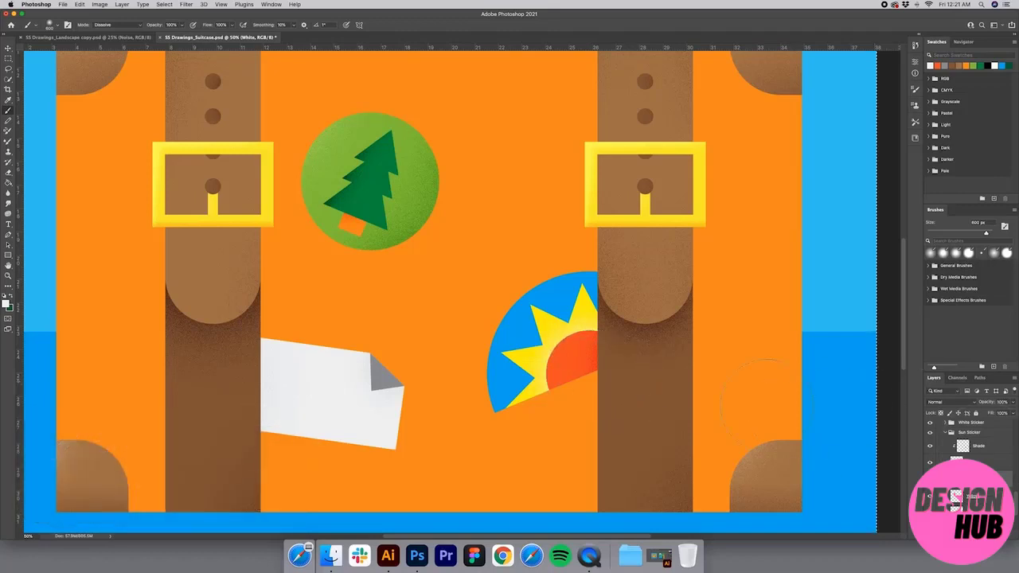
Set the blend mode of the White layer above Yellow to Color Dodge and check the sun rays up close.
{"action": "key", "text": "z"}
{"action": "left_click", "coordinate": [559, 370]}
{"action": "key", "text": "v"}
{"action": "left_click", "coordinate": [955, 402]}
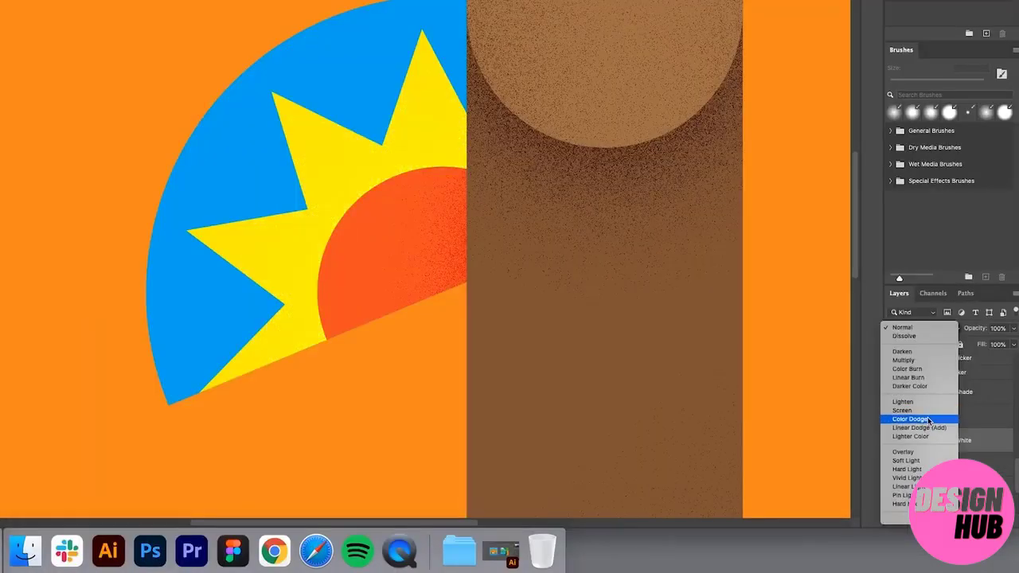
{"action": "left_click", "coordinate": [928, 420]}
{"action": "key", "text": "z"}
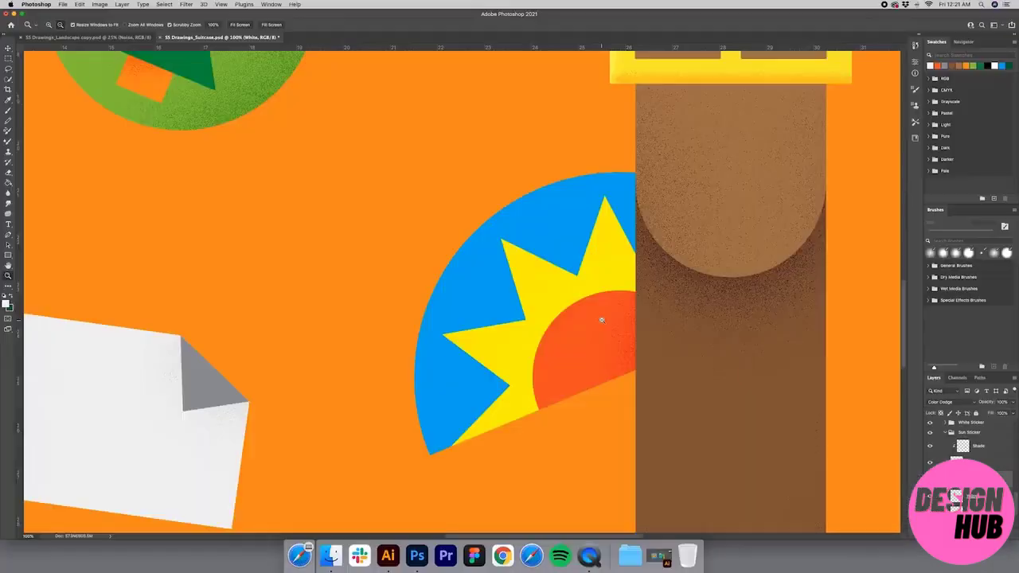
{"action": "left_click", "coordinate": [418, 211], "text": "alt"}
{"action": "left_click", "coordinate": [418, 211], "text": "alt"}
Add a new layer clipped to the sun sticker's Blue layer and name it White.
{"action": "key", "text": "v"}
{"action": "left_click", "coordinate": [1004, 479]}
{"action": "scroll", "coordinate": [972, 497], "scroll_direction": "down", "scroll_amount": 1}
{"action": "left_click", "coordinate": [980, 506], "text": "alt"}
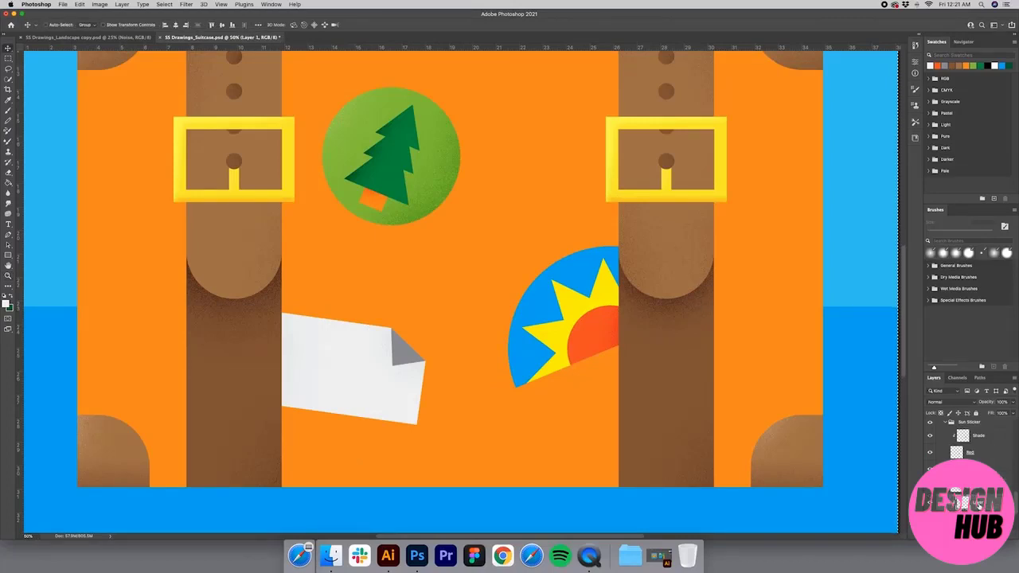
{"action": "key", "text": "Return"}
Paint white grain on the sticker's blue area with a 700 px brush, then set the layer to Overlay at 73% opacity.
{"action": "key", "text": "b"}
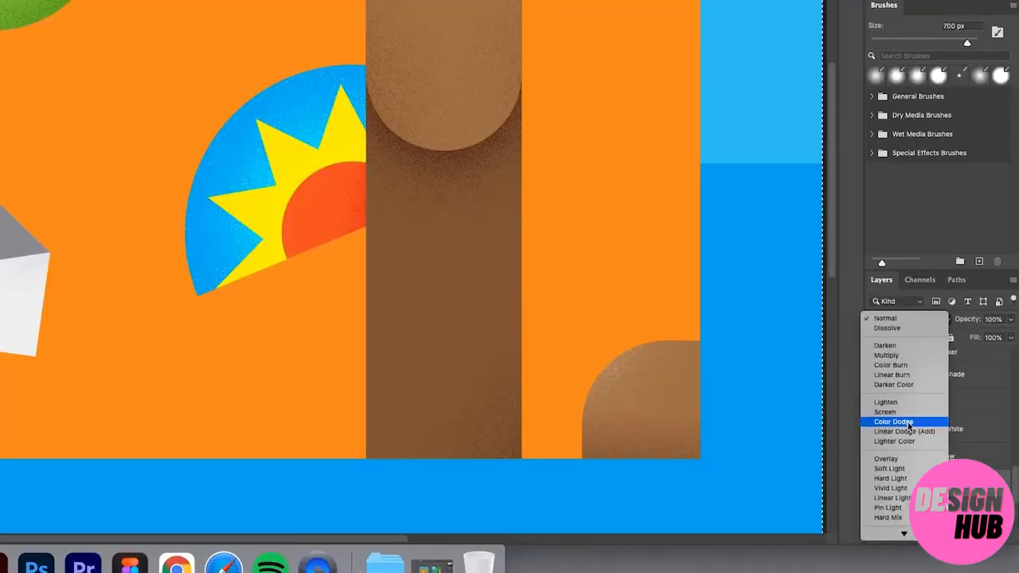
{"action": "left_click", "coordinate": [910, 461]}
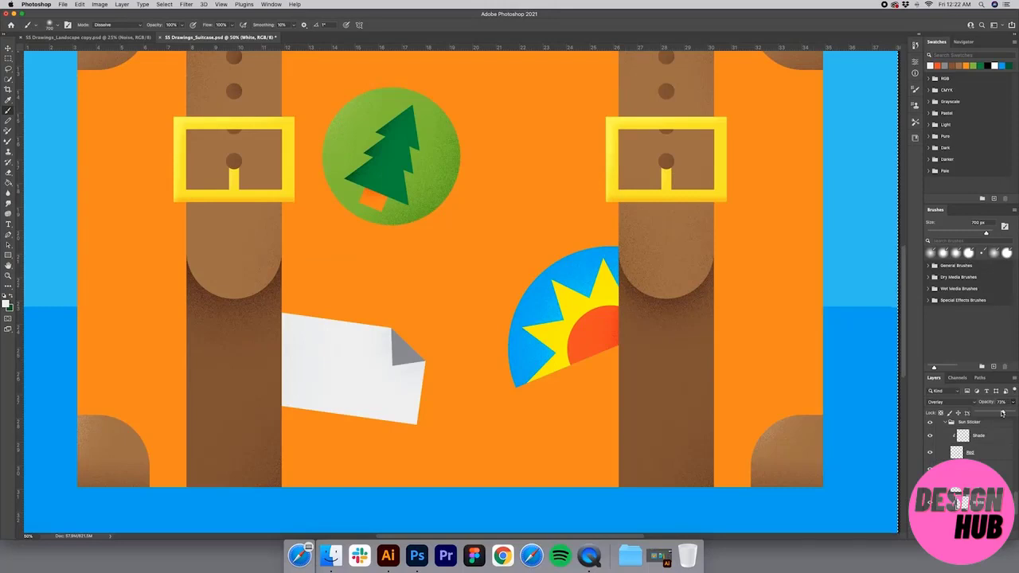
{"action": "key", "text": "z"}
{"action": "left_click", "coordinate": [514, 323], "text": "alt"}
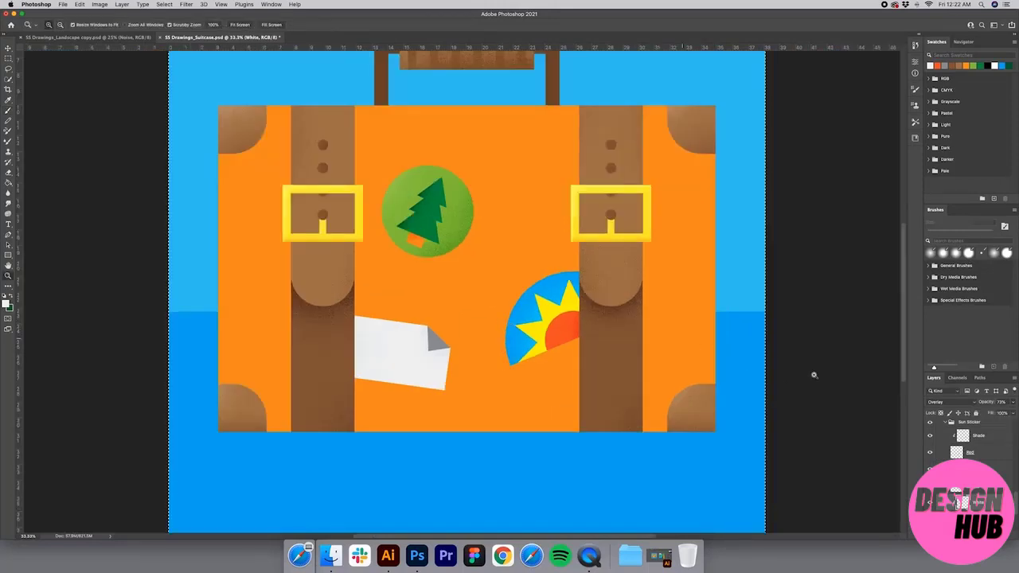
Add a Shade layer clipped to the Blue layer, directly above it and beneath White, and set it to Multiply.
{"action": "left_click", "coordinate": [979, 519]}
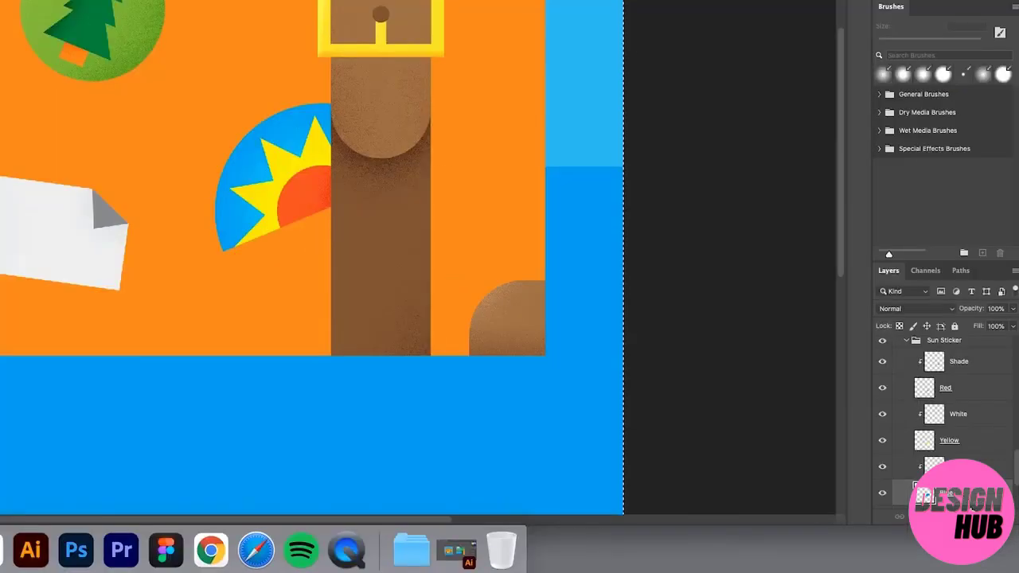
{"action": "left_click", "coordinate": [982, 517]}
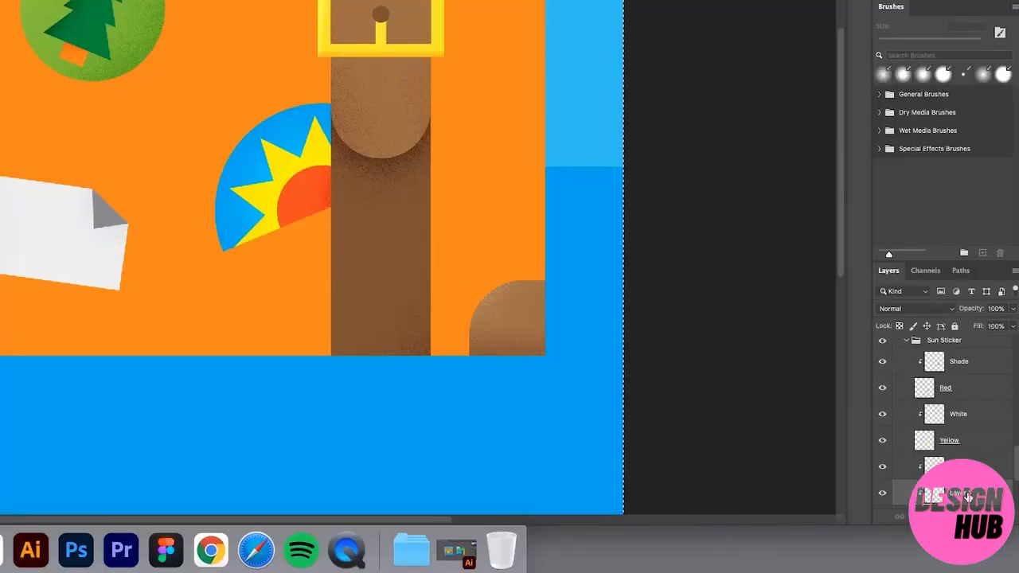
{"action": "double_click", "coordinate": [955, 496]}
{"action": "type", "text": "Shade"}
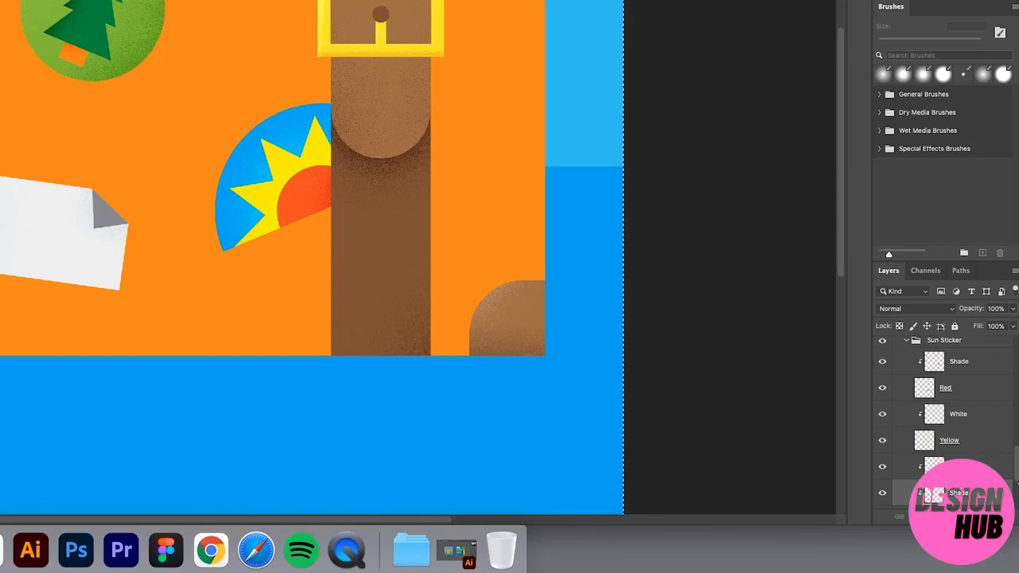
{"action": "left_click", "coordinate": [901, 308]}
{"action": "left_click", "coordinate": [908, 347]}
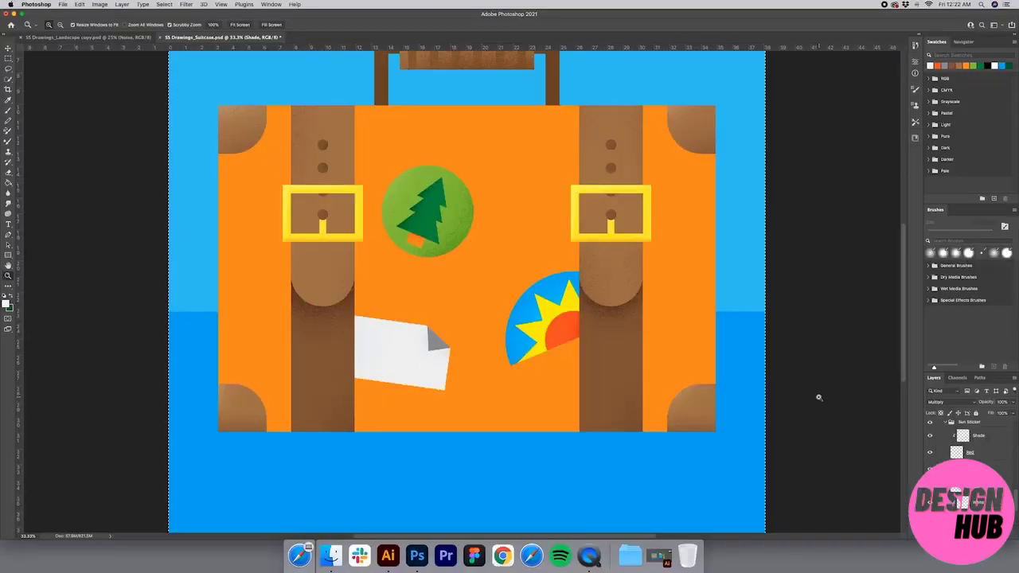
Sample the sun sticker's blue and paint grainy shading on its blue area beside the strap with a 300 px brush.
{"action": "key", "text": "i"}
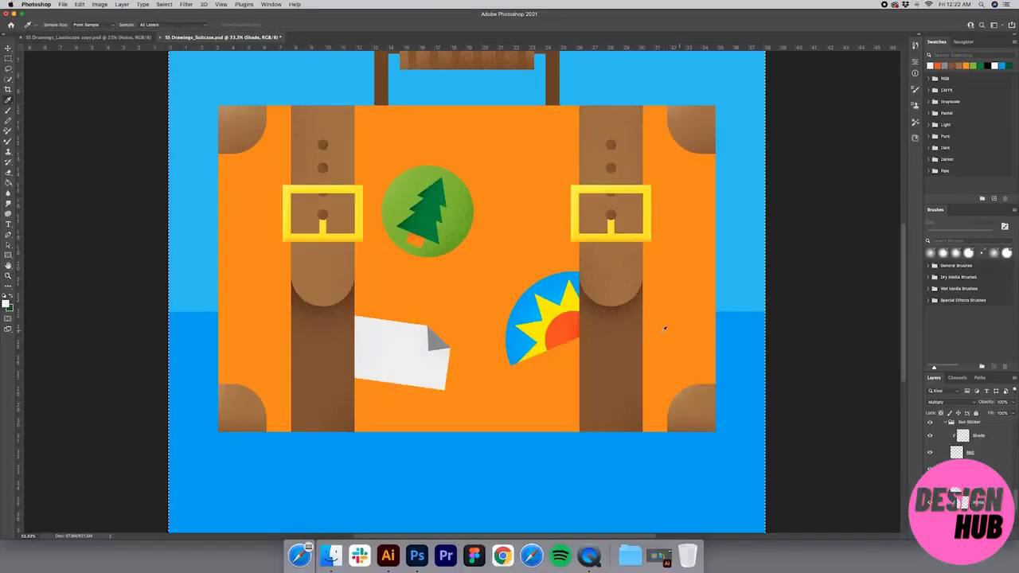
{"action": "left_click", "coordinate": [516, 312]}
{"action": "key", "text": "b"}
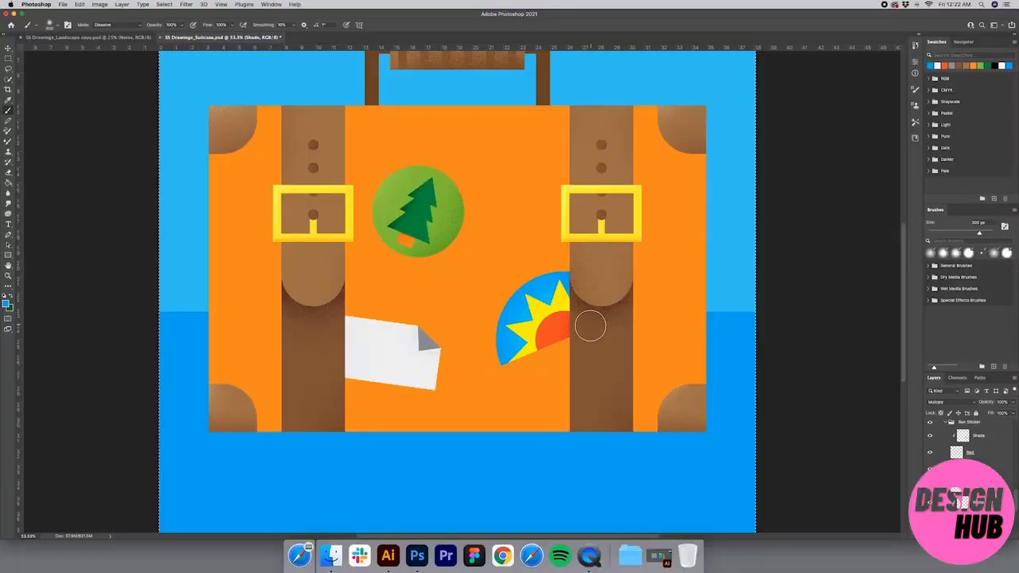
Examine how the grainy shading reads across the whole suitcase from a distance, and collapse the Sun Sticker group.
{"action": "key", "text": "z"}
{"action": "left_click", "coordinate": [569, 334], "text": "alt"}
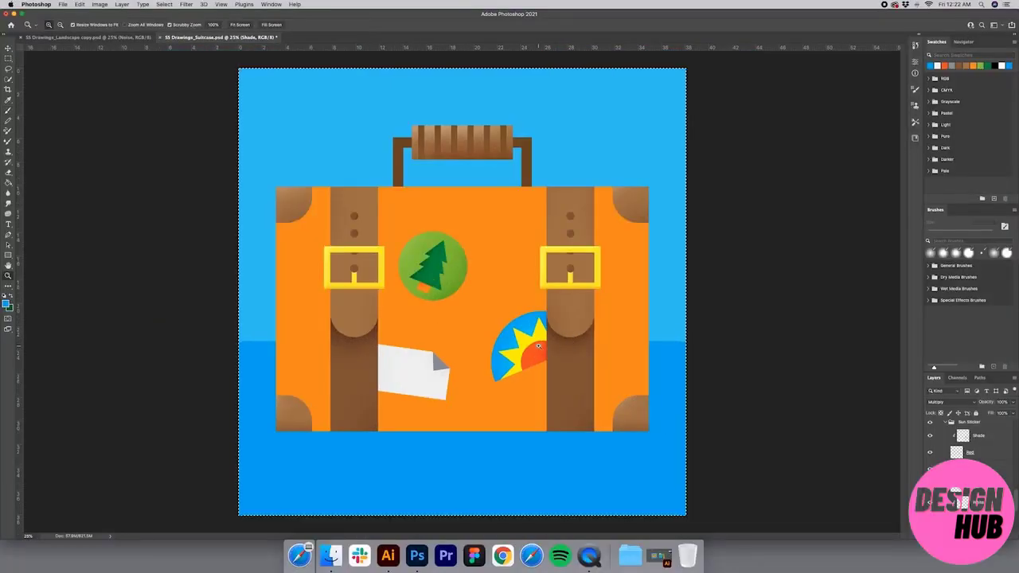
{"action": "left_click", "coordinate": [538, 346], "text": "alt"}
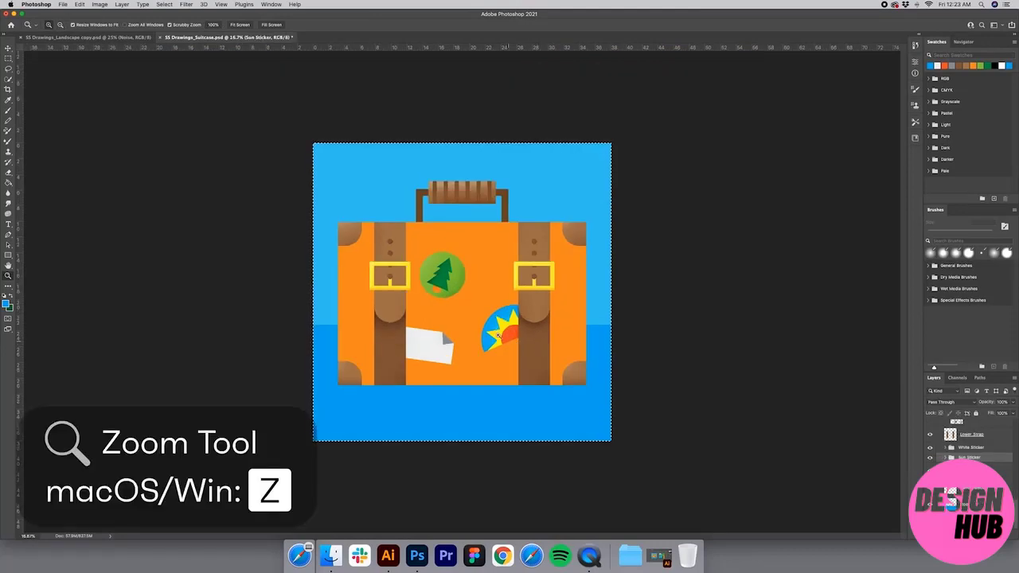
{"action": "left_click", "coordinate": [489, 331], "text": "alt"}
{"action": "left_click", "coordinate": [477, 323]}
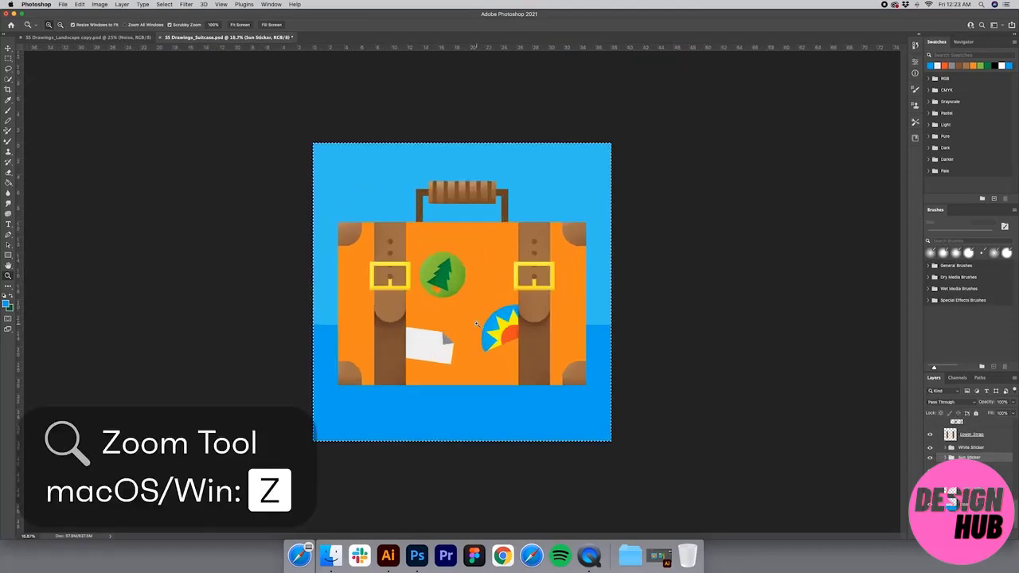
{"action": "left_click", "coordinate": [477, 323]}
{"action": "left_click", "coordinate": [476, 323]}
{"action": "left_click", "coordinate": [477, 323], "text": "alt"}
{"action": "left_click", "coordinate": [477, 324], "text": "alt"}
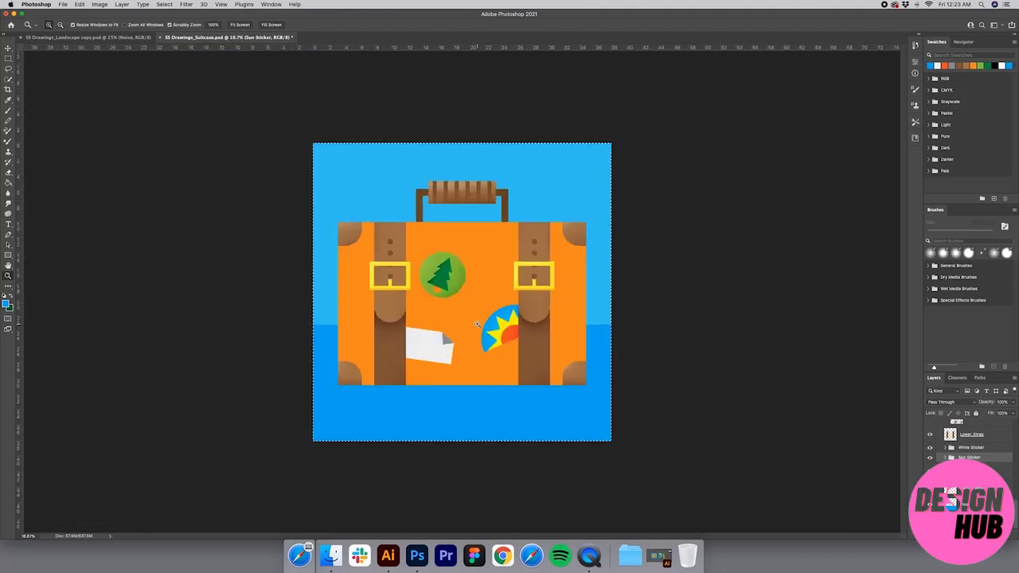
{"action": "left_click", "coordinate": [477, 323]}
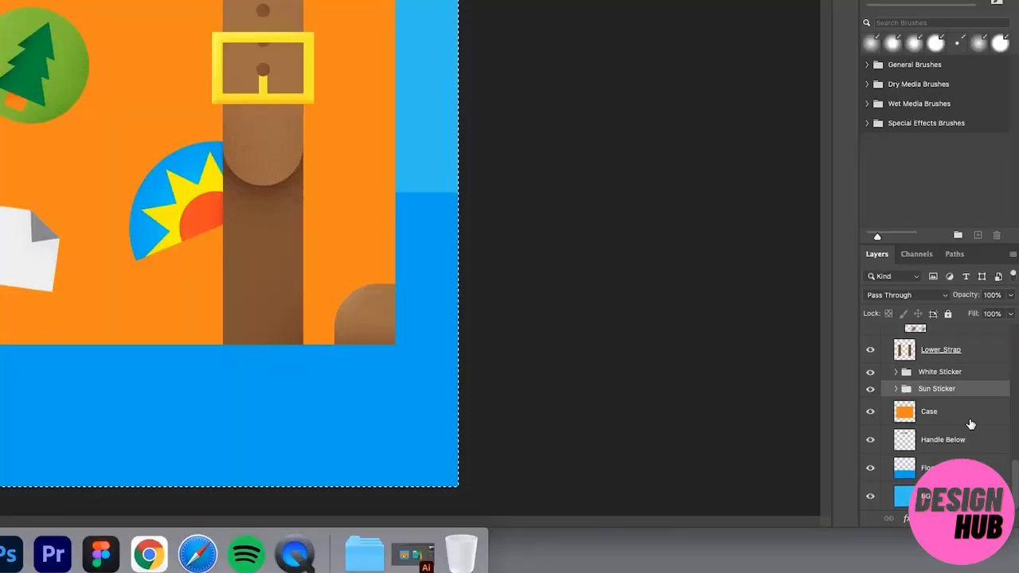
Add a new layer clipped to the Case layer and name it Shade.
{"action": "left_click", "coordinate": [988, 478]}
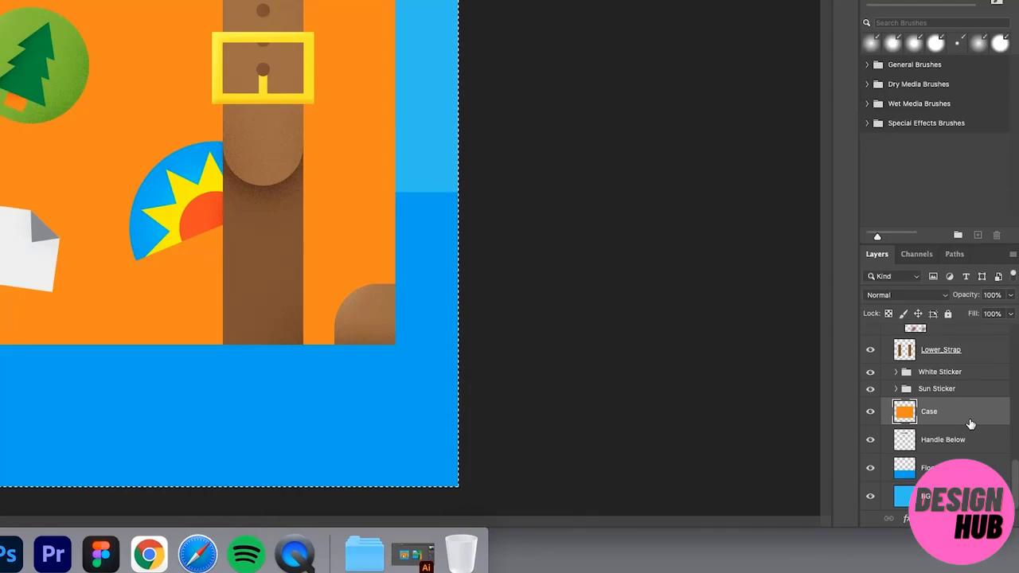
{"action": "left_click", "coordinate": [978, 518]}
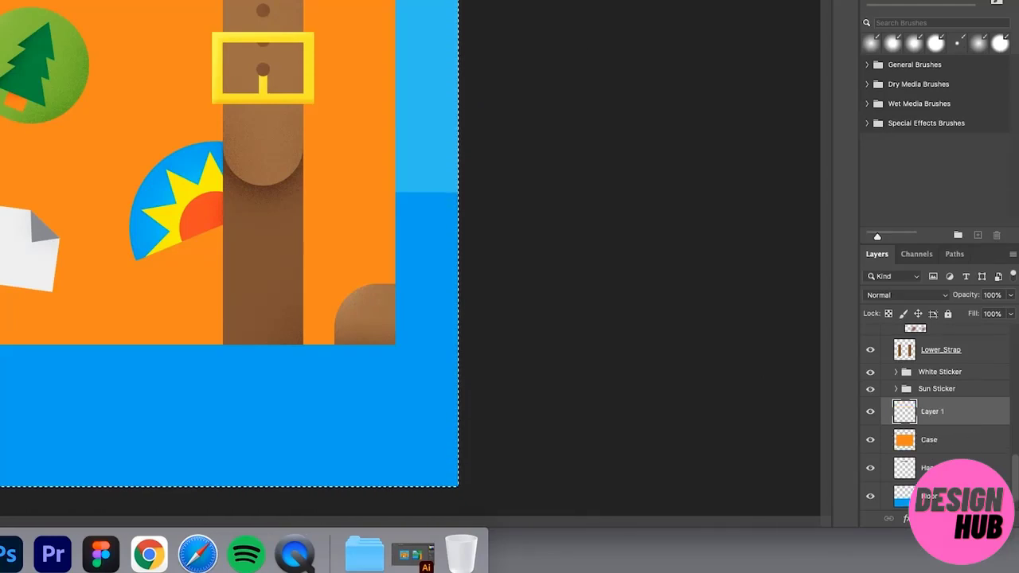
{"action": "left_click", "coordinate": [941, 415], "text": "alt"}
{"action": "double_click", "coordinate": [942, 412]}
{"action": "type", "text": "Sand"}
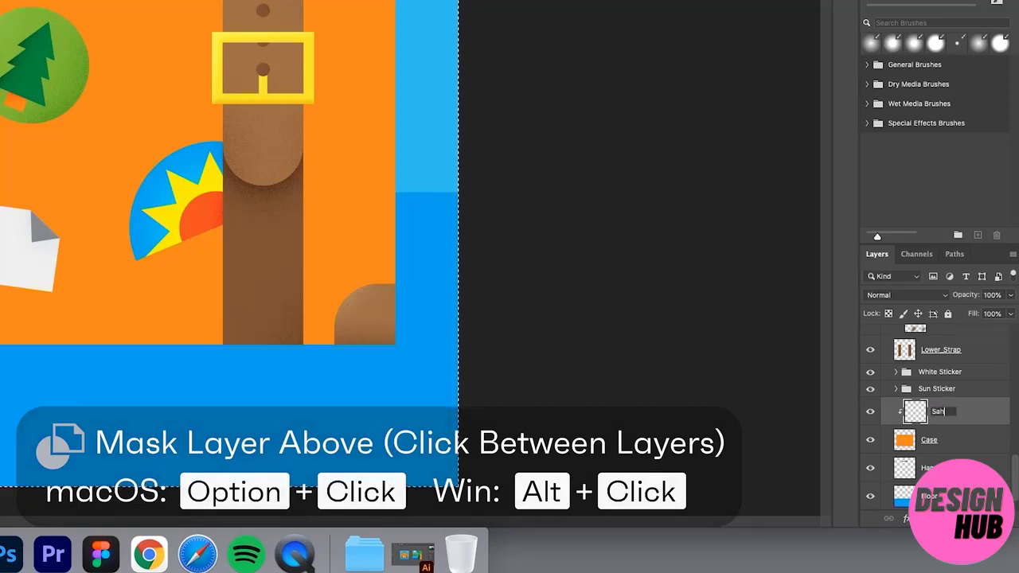
{"action": "type", "text": "e"}
{"action": "key", "text": "Return"}
Set the Case's Shade layer to Multiply, sample the case's orange, and paint grainy shadows around the straps, buckles and stickers with a 700 px brush.
{"action": "left_click", "coordinate": [899, 295]}
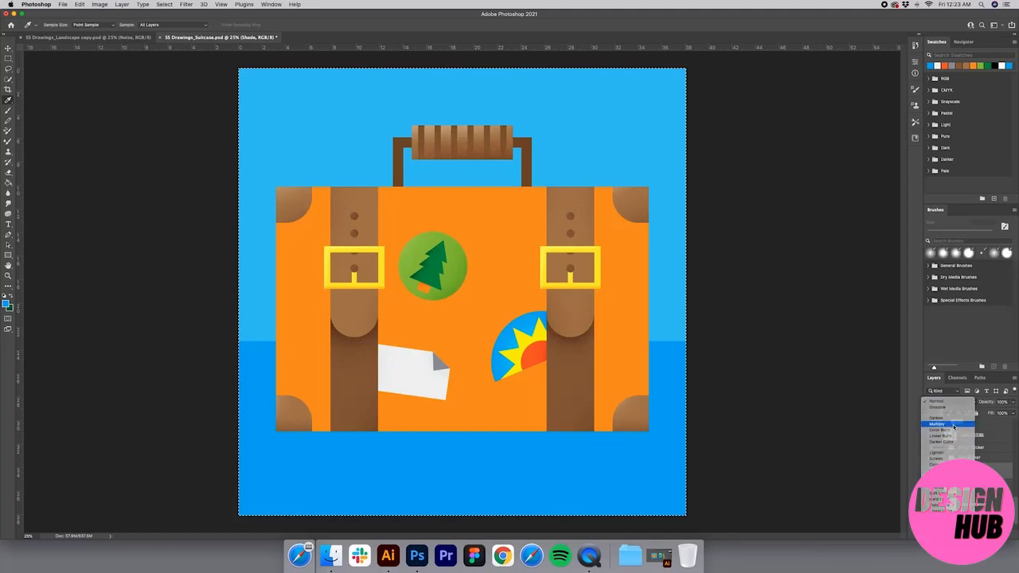
{"action": "left_click", "coordinate": [954, 427]}
{"action": "left_click", "coordinate": [630, 299]}
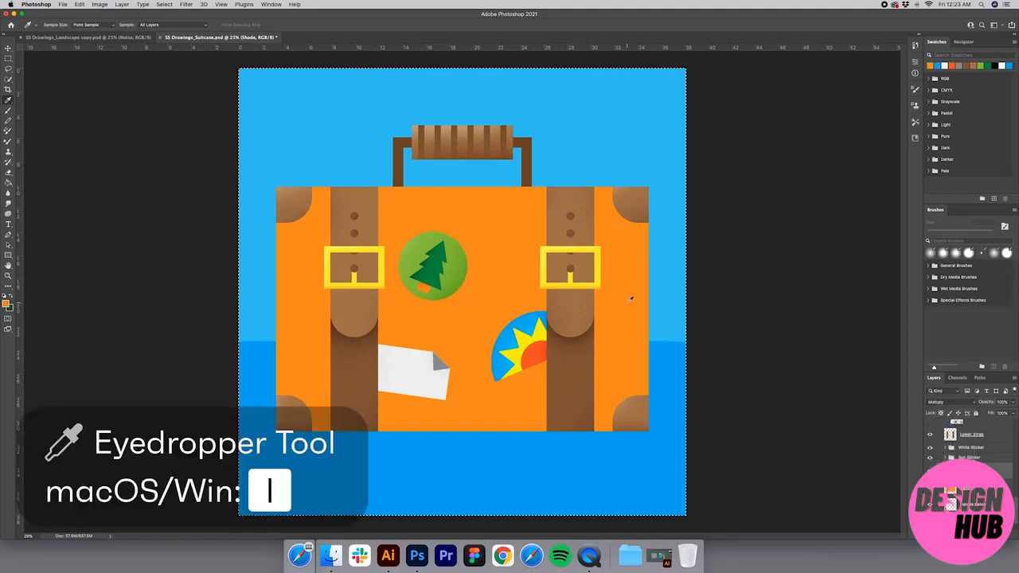
{"action": "key", "text": "b"}
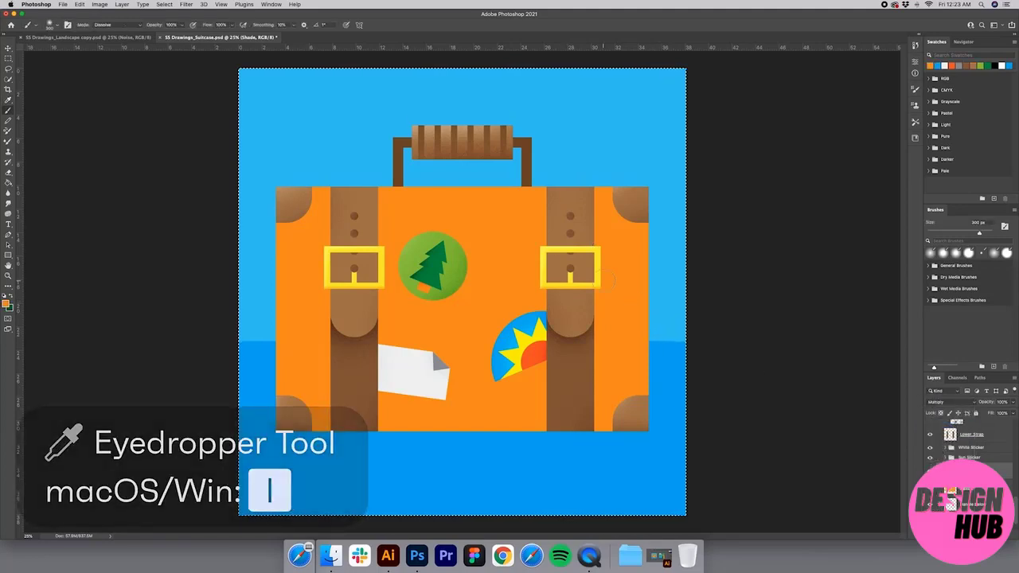
{"action": "key", "text": "bracketright"}
{"action": "key", "text": "bracketright"}
{"action": "key", "text": "bracketright"}
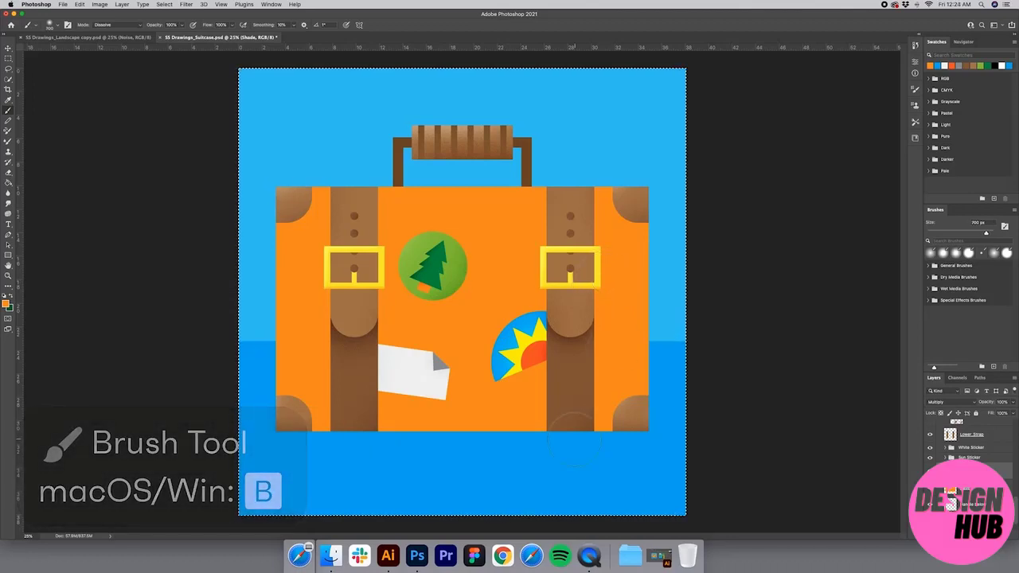
{"action": "key", "text": "bracketleft"}
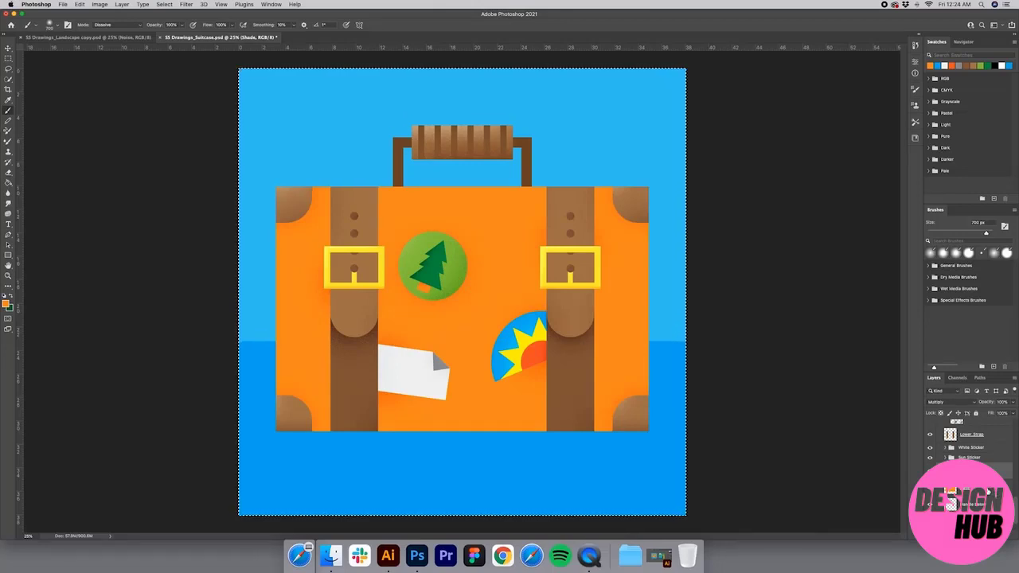
Add a second layer clipped to Case beneath Shade, set it to Multiply, and name it Lower Edges.
{"action": "key", "text": "alt+shift+super+n"}
{"action": "left_click_drag", "start_coordinate": [971, 475], "coordinate": [977, 492]}
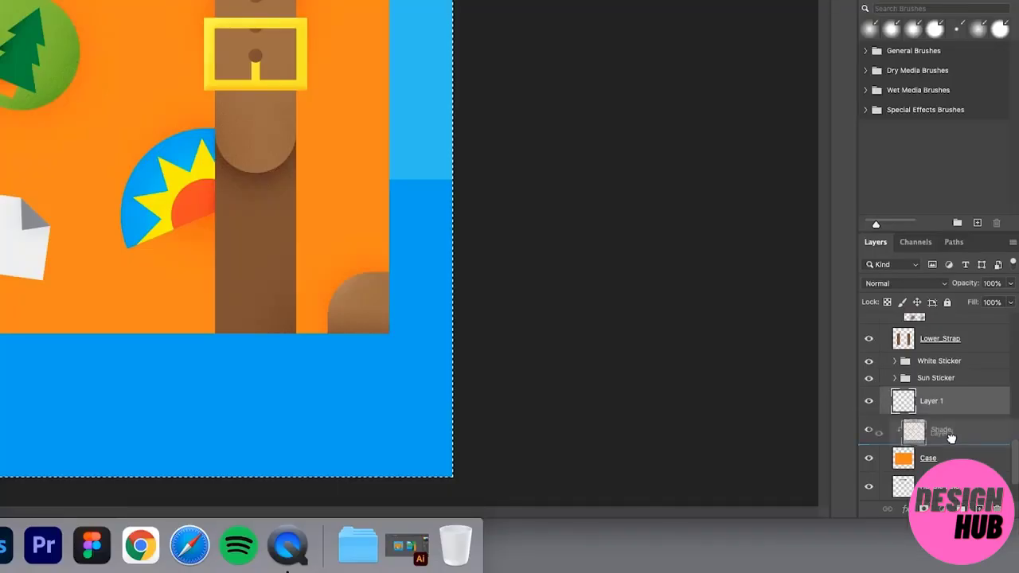
{"action": "left_click_drag", "start_coordinate": [951, 437], "coordinate": [947, 434]}
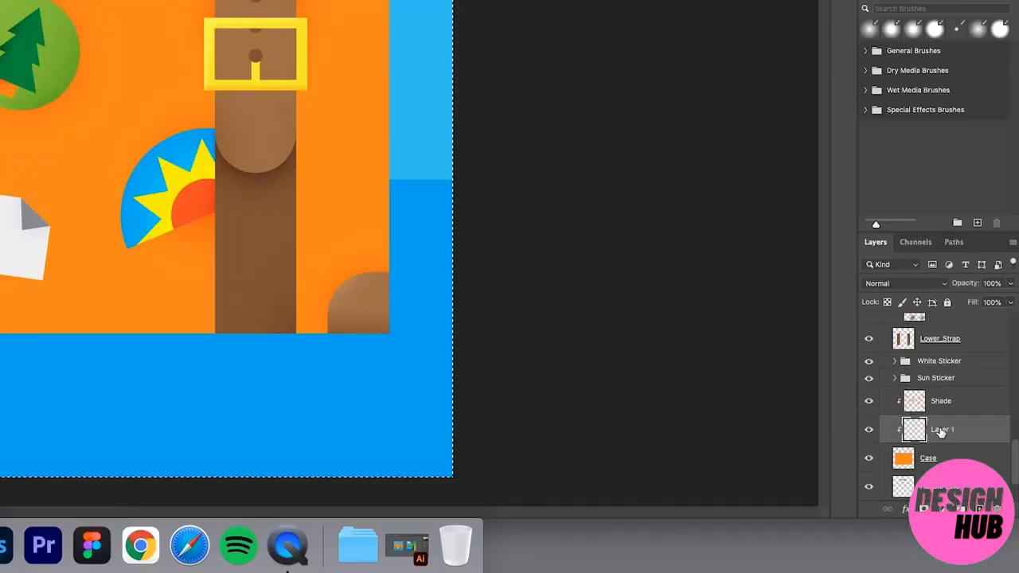
{"action": "left_click", "coordinate": [908, 285]}
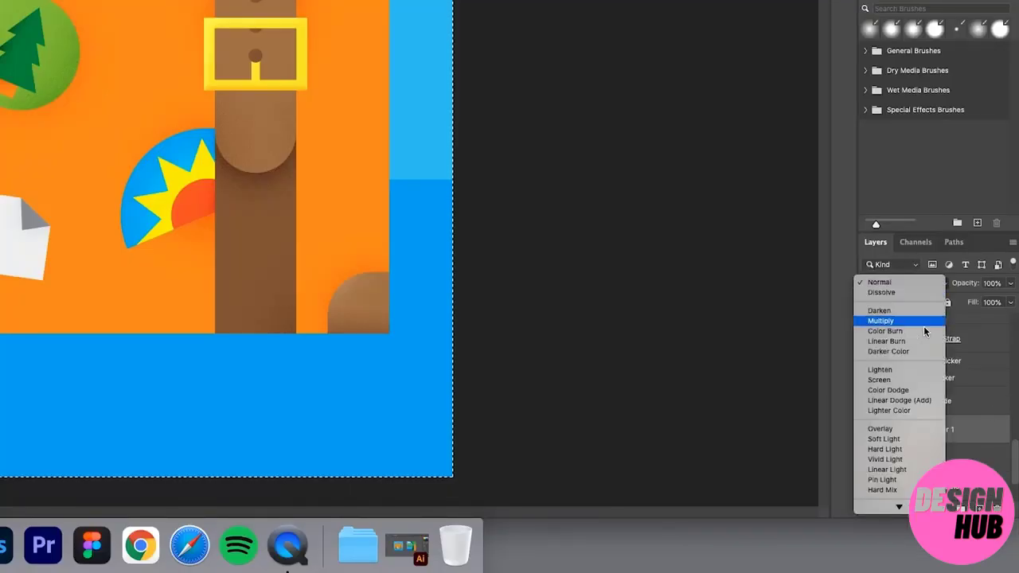
{"action": "left_click", "coordinate": [921, 323]}
{"action": "double_click", "coordinate": [942, 430]}
{"action": "type", "text": "Lower Edge"}
{"action": "key", "text": "Return"}
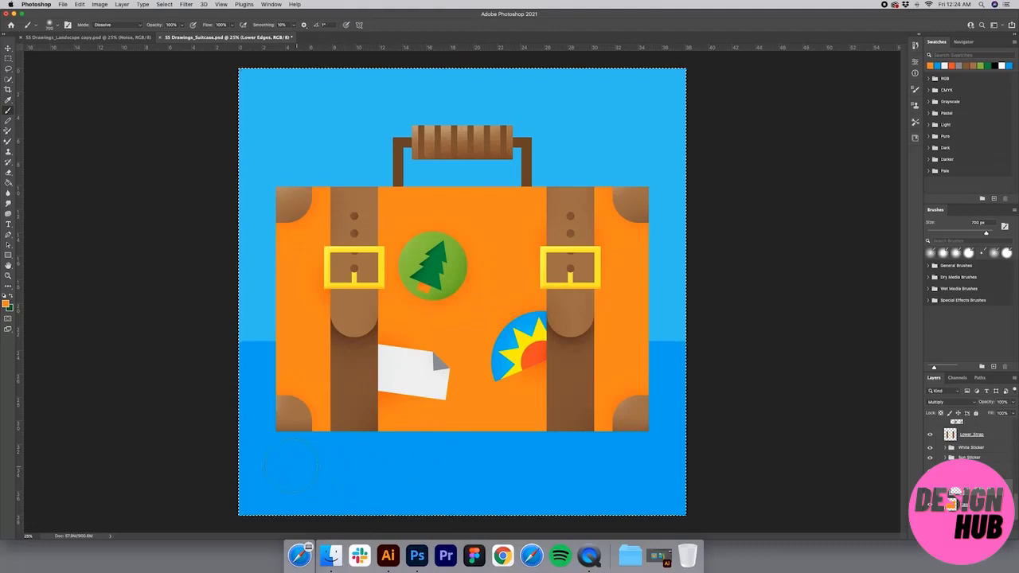
Paint grainy orange shading along the case's bottom and right edges on Lower Edges and nudge the layer slightly into place.
{"action": "left_click_drag", "start_coordinate": [307, 461], "coordinate": [708, 467]}
{"action": "mouse_move", "coordinate": [681, 195]}
{"action": "left_mouse_down"}
{"action": "mouse_move", "coordinate": [693, 216]}
{"action": "mouse_move", "coordinate": [687, 419]}
{"action": "left_mouse_up"}
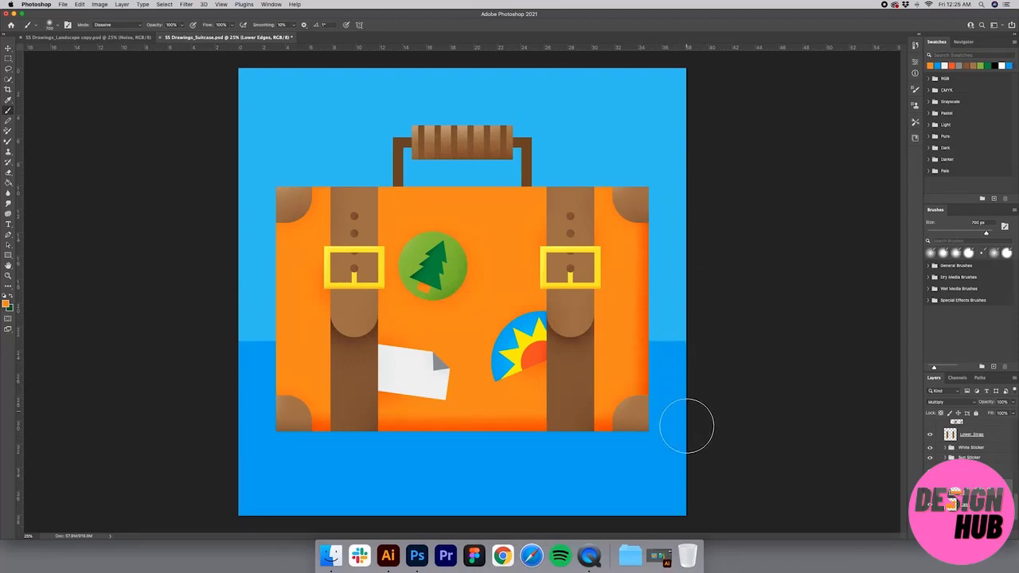
{"action": "key", "text": "v"}
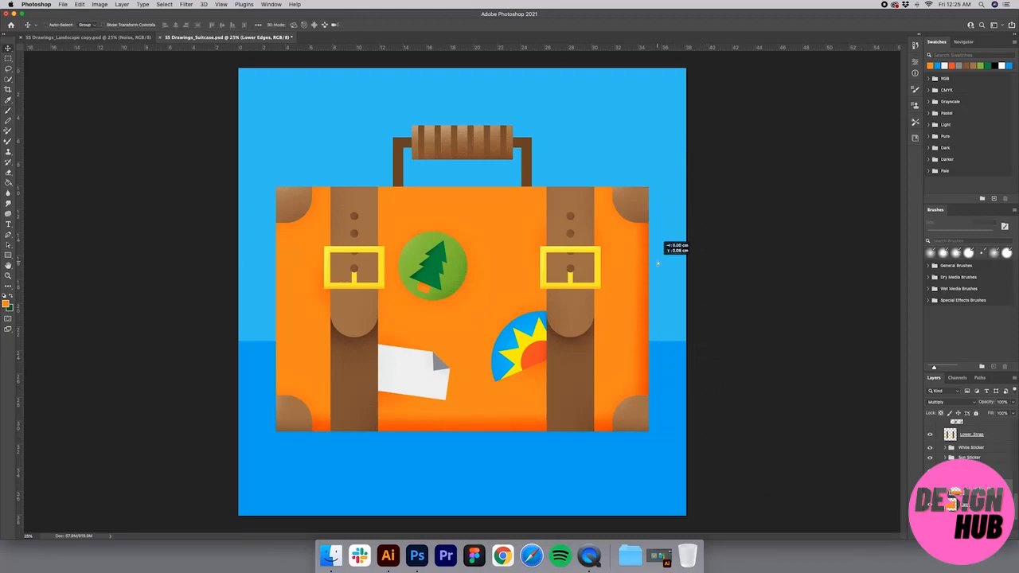
{"action": "left_click_drag", "start_coordinate": [658, 263], "coordinate": [662, 271]}
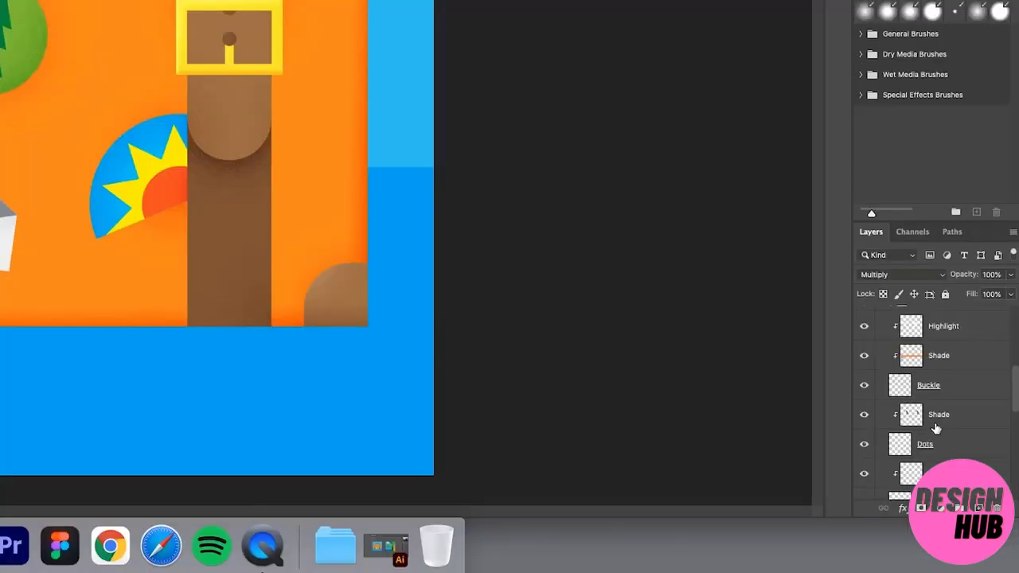
Add a new layer clipped to the Corners layer, beneath its Shade layer, and name it Dark Edges.
{"action": "scroll", "coordinate": [973, 470], "scroll_direction": "up", "scroll_amount": 3}
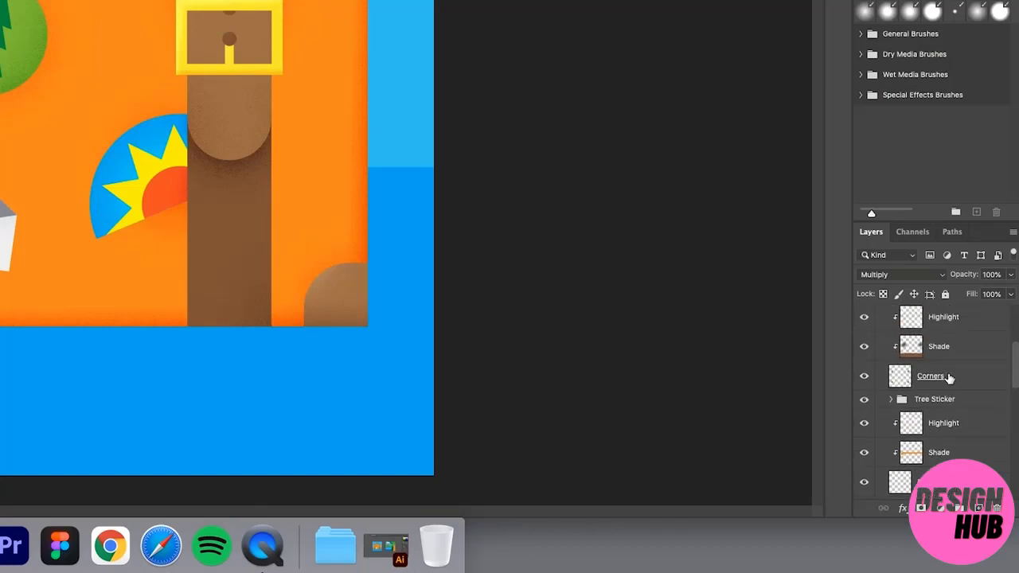
{"action": "left_click", "coordinate": [949, 378]}
{"action": "left_click", "coordinate": [978, 508]}
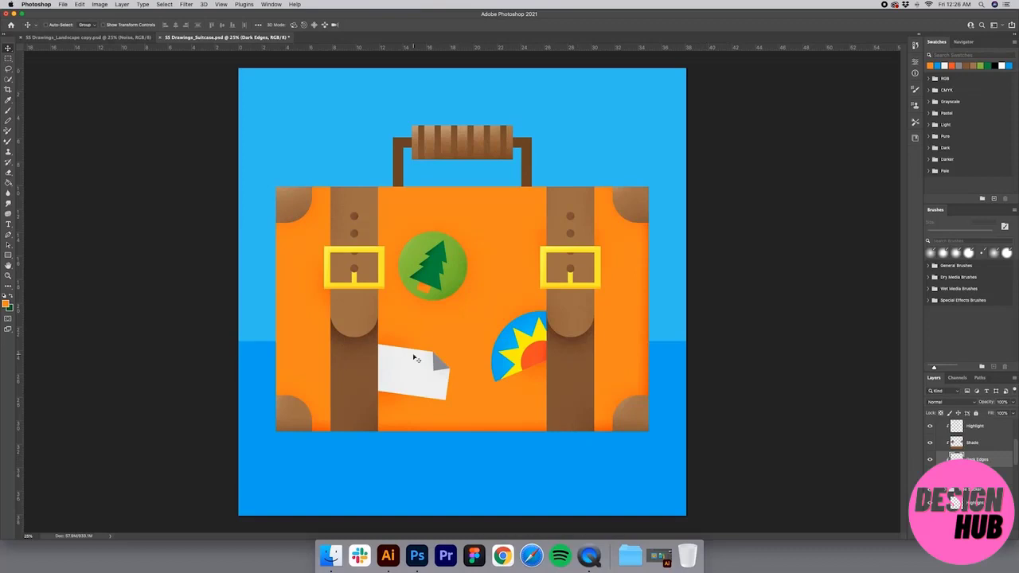
Sample the lower strap's dark brown, paint the lower corners' edges with a 400 px brush, and set Dark Edges to Darker Color.
{"action": "key", "text": "i"}
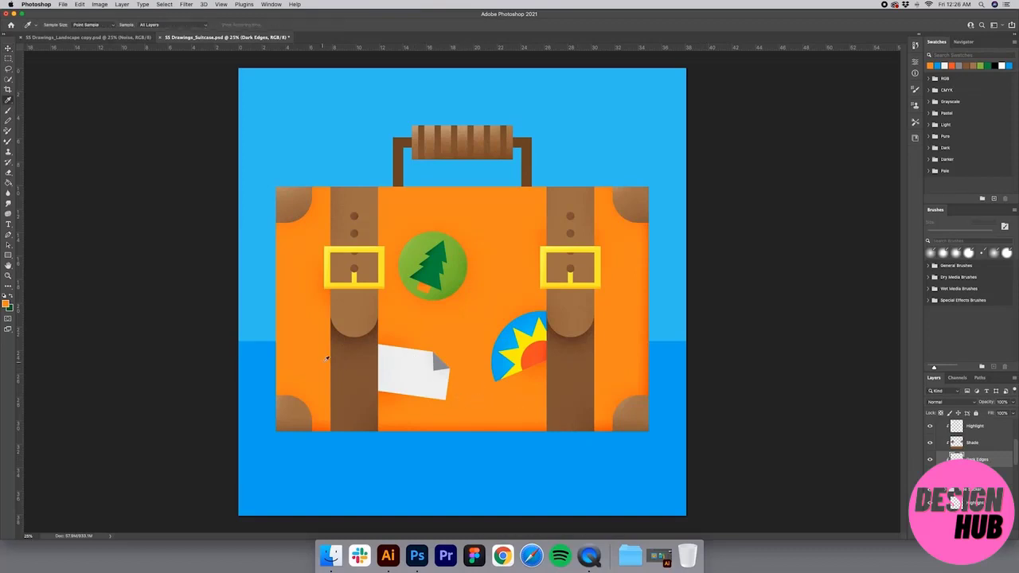
{"action": "left_click", "coordinate": [346, 382]}
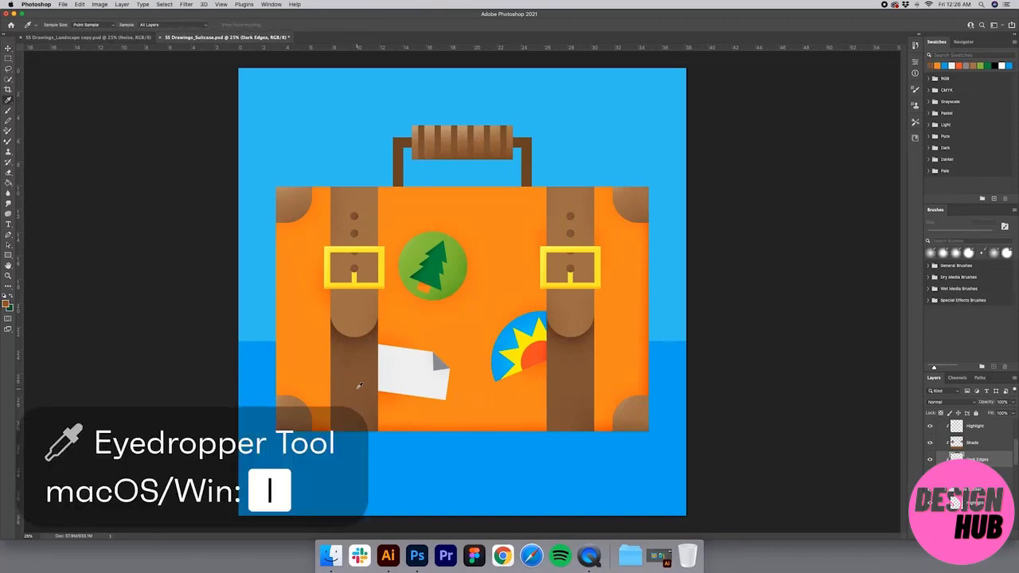
{"action": "key", "text": "b"}
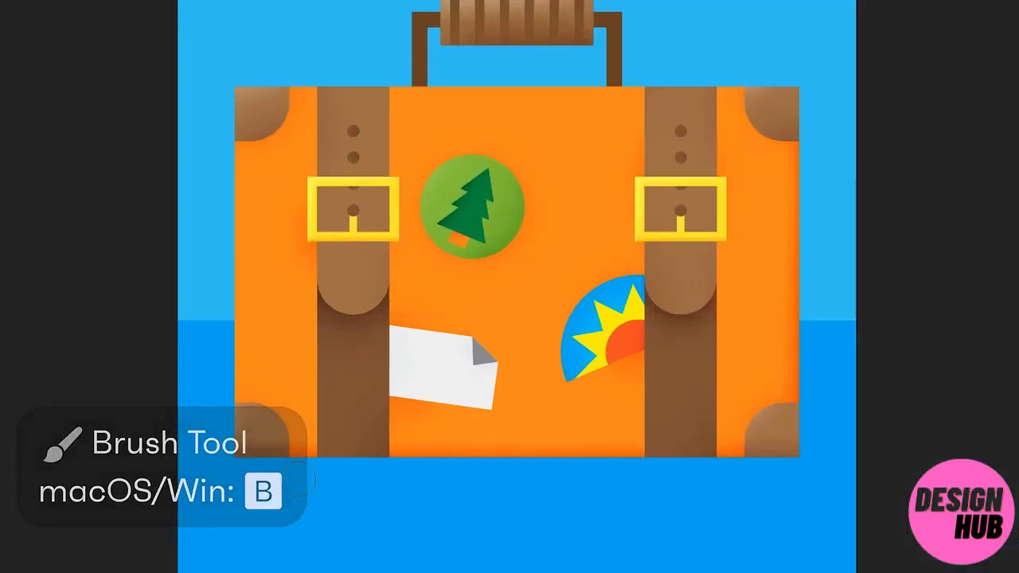
{"action": "left_click_drag", "start_coordinate": [740, 475], "coordinate": [796, 478]}
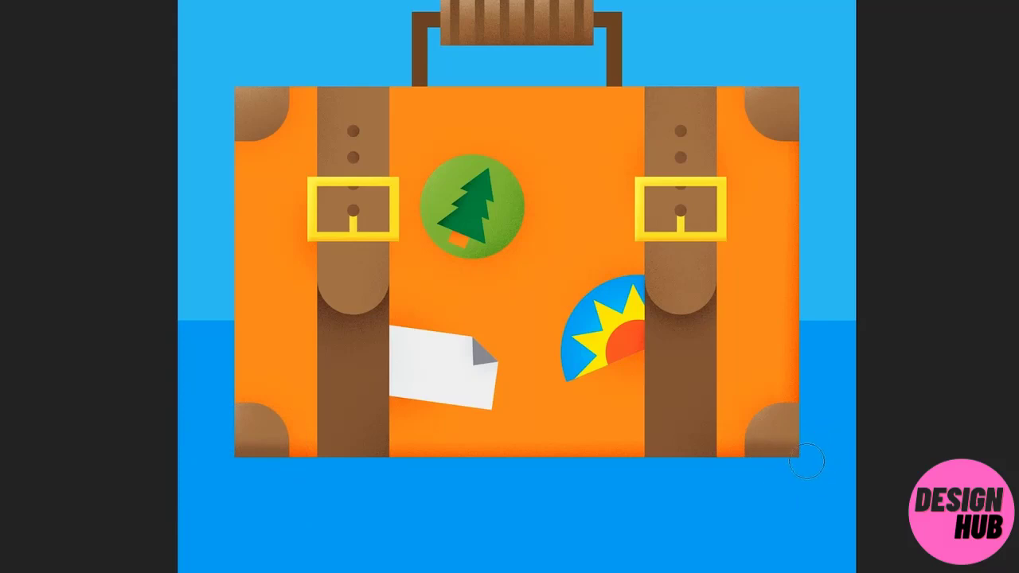
{"action": "key", "text": "ctrl+z"}
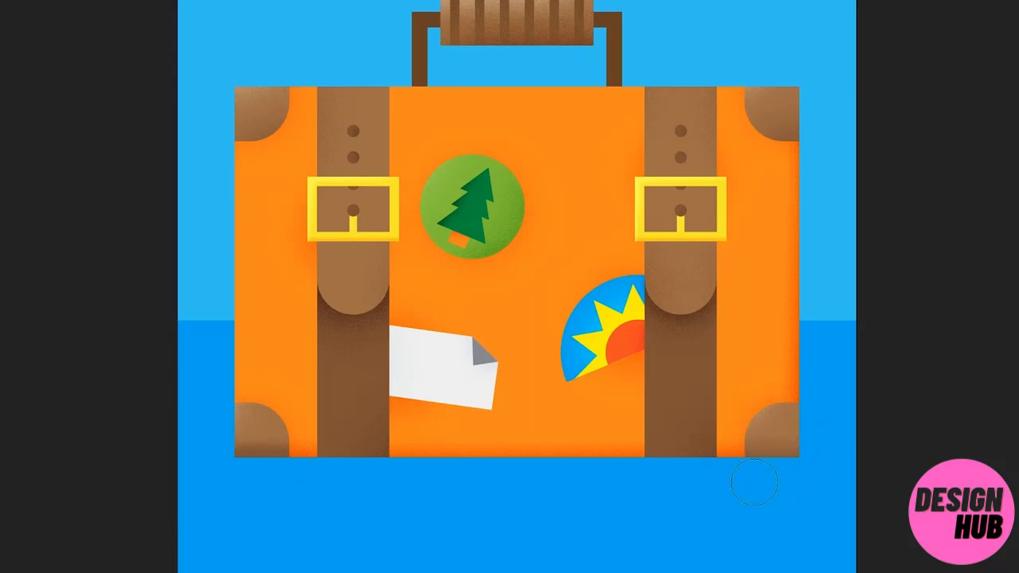
{"action": "key", "text": "ctrl+z"}
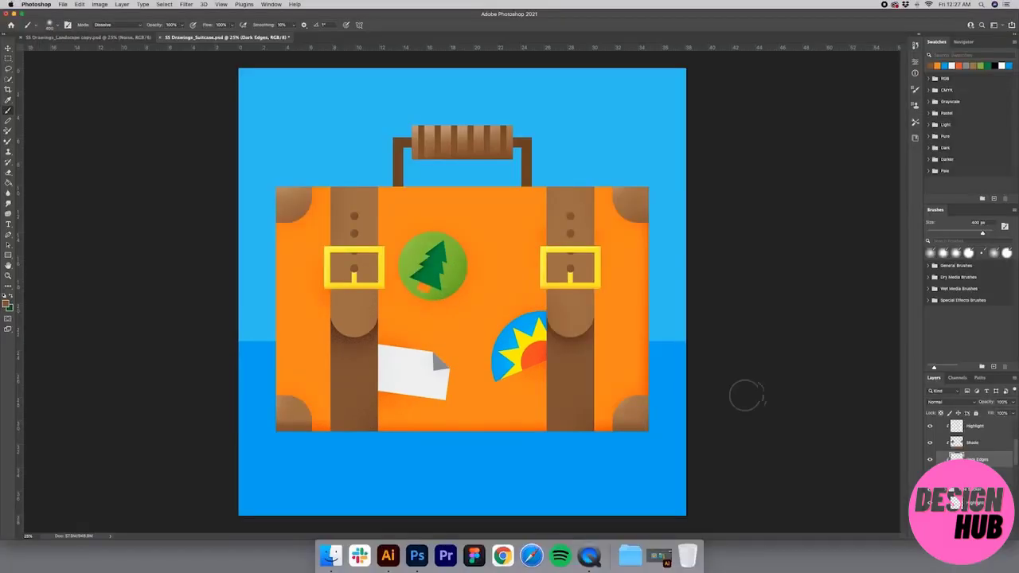
{"action": "left_click", "coordinate": [943, 401]}
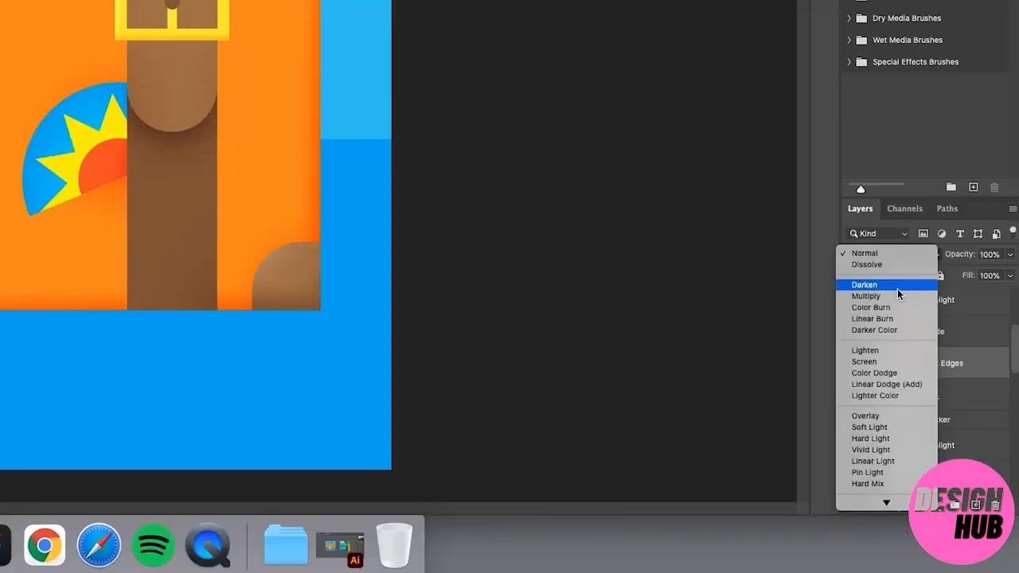
{"action": "left_click", "coordinate": [905, 330]}
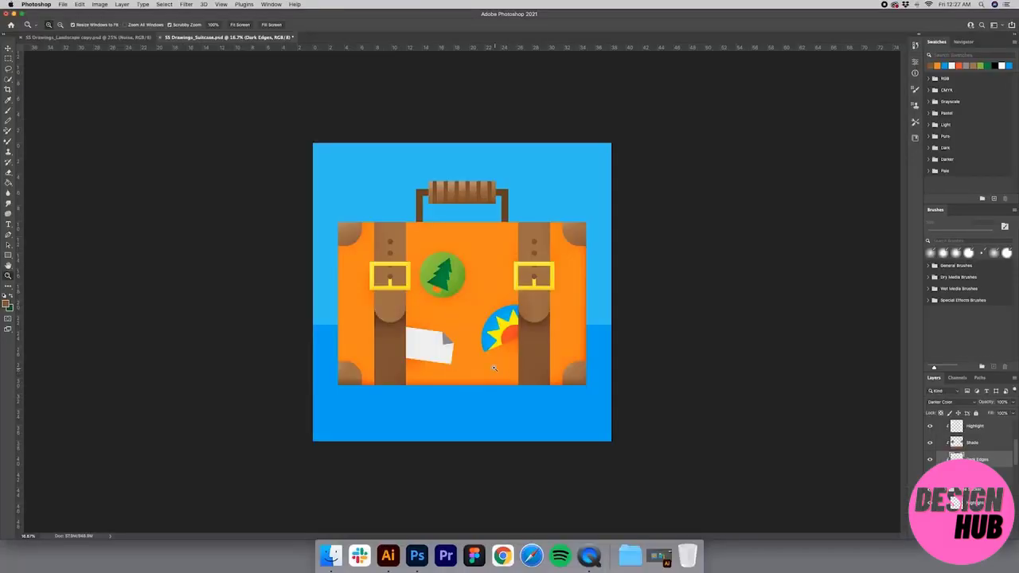
Add a new layer clipped to the Handle Below layer and name it Shade.
{"action": "left_click", "coordinate": [493, 368]}
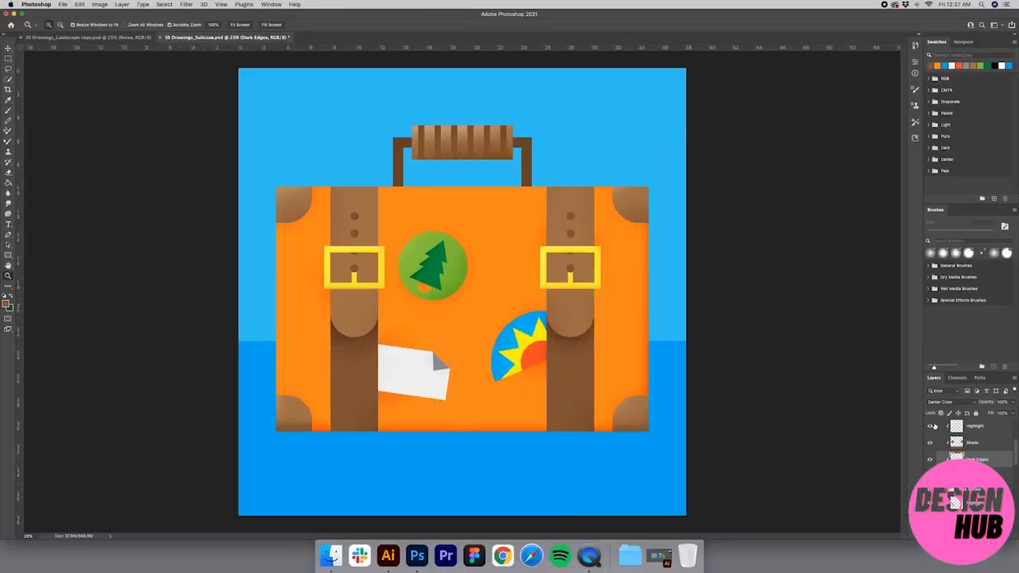
{"action": "scroll", "coordinate": [970, 453], "scroll_direction": "down", "scroll_amount": 8}
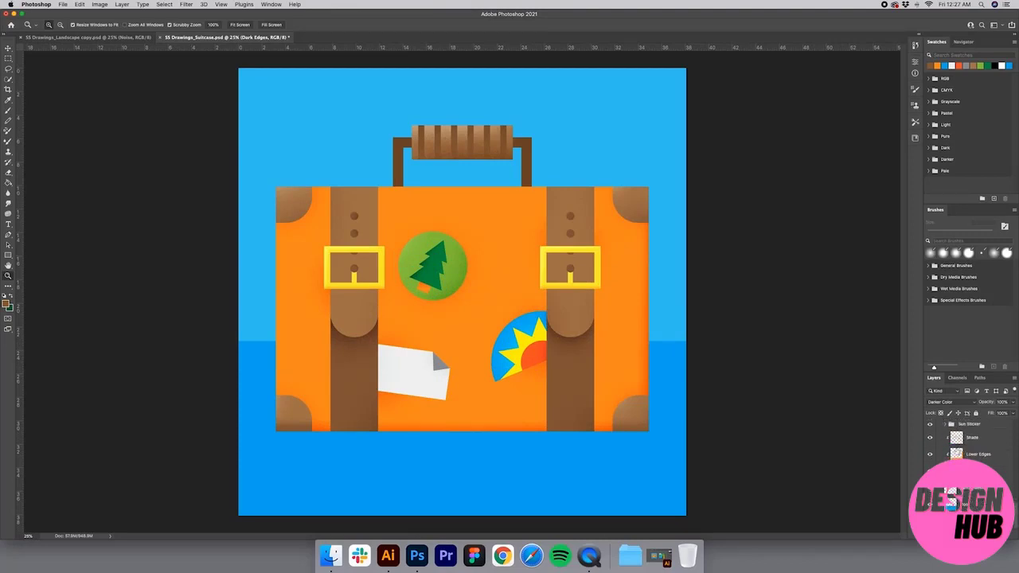
{"action": "left_click", "coordinate": [988, 492]}
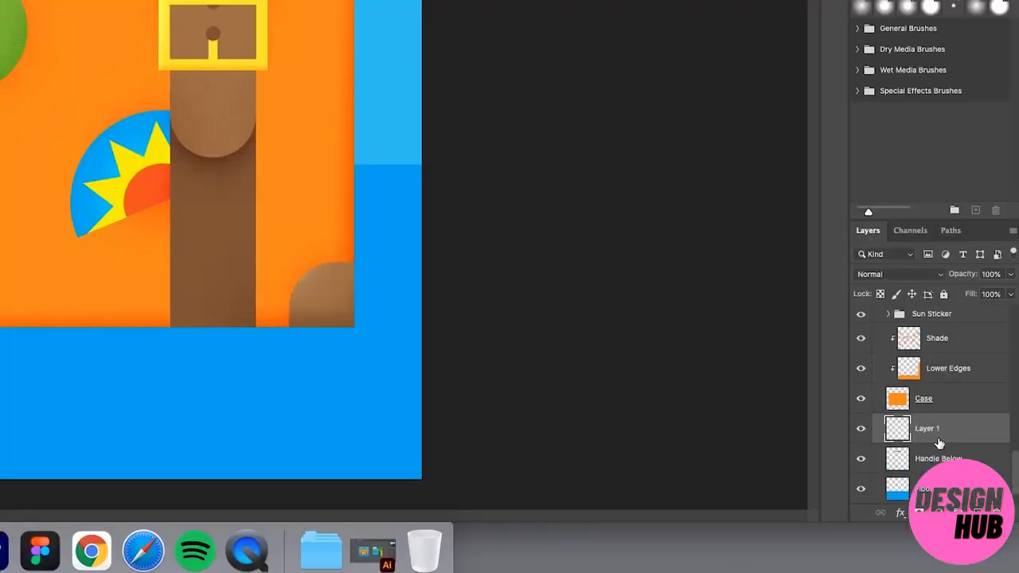
{"action": "key", "text": "super+alt+g"}
{"action": "double_click", "coordinate": [972, 488]}
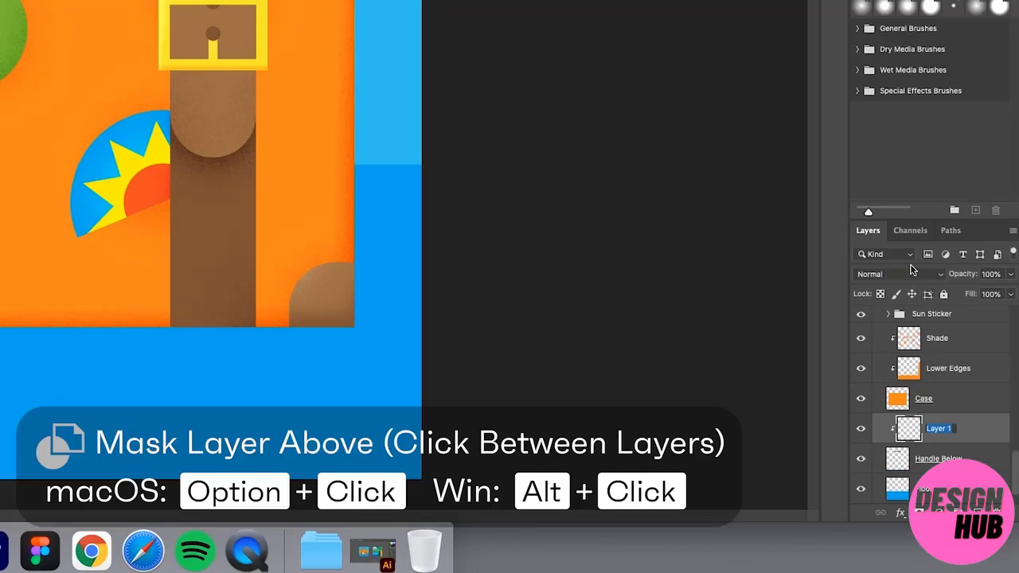
{"action": "type", "text": "Shade"}
{"action": "key", "text": "Return"}
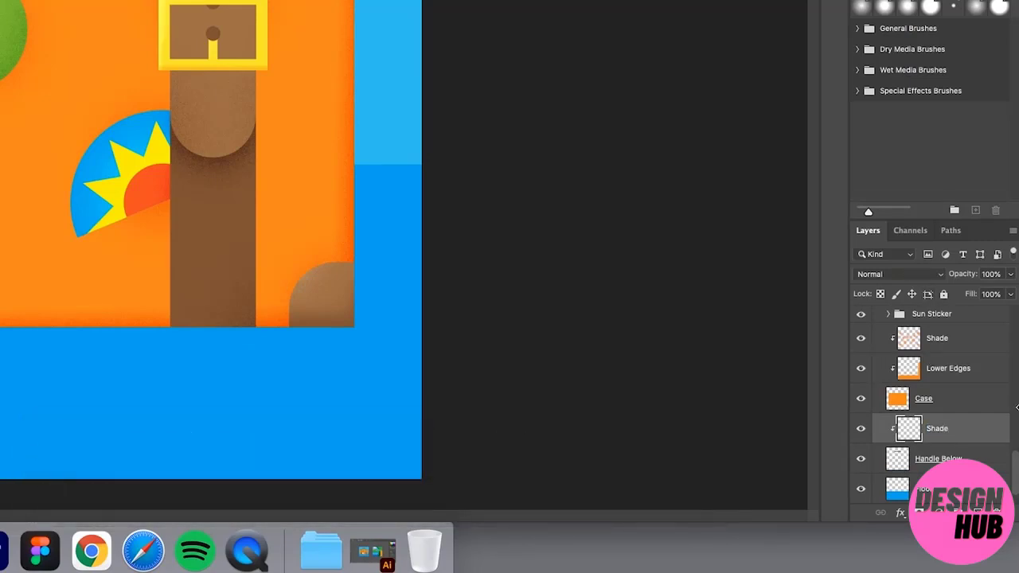
Set the handle's Shade layer to Multiply, sample the handle's dark brown, and paint grainy shading at the base of both handle posts.
{"action": "left_click", "coordinate": [871, 276]}
{"action": "left_click", "coordinate": [893, 318]}
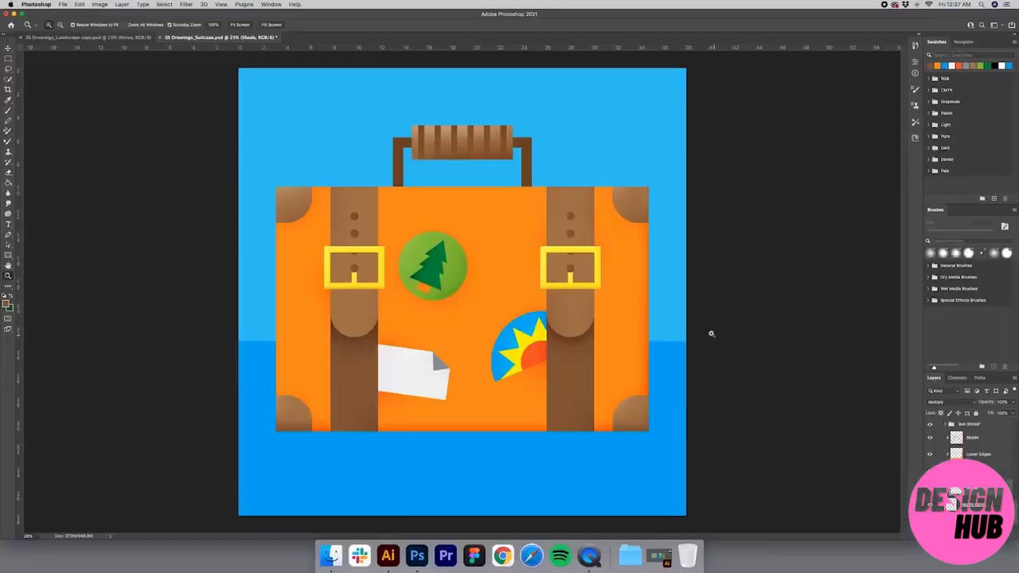
{"action": "key", "text": "i"}
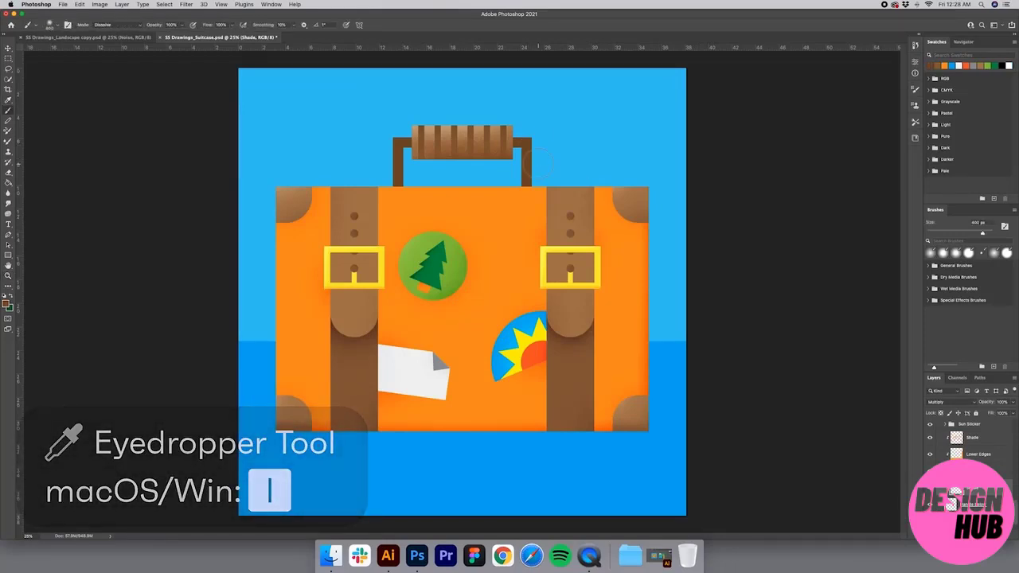
{"action": "key", "text": "b"}
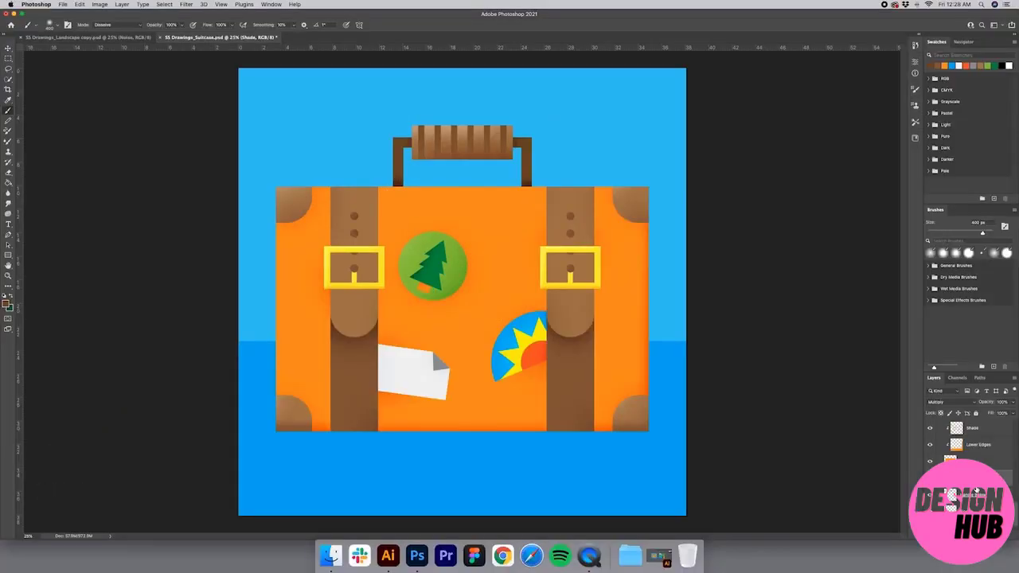
Add a new layer clipped to the Floor layer and name it Shadow.
{"action": "scroll", "coordinate": [976, 490], "scroll_direction": "down", "scroll_amount": 1}
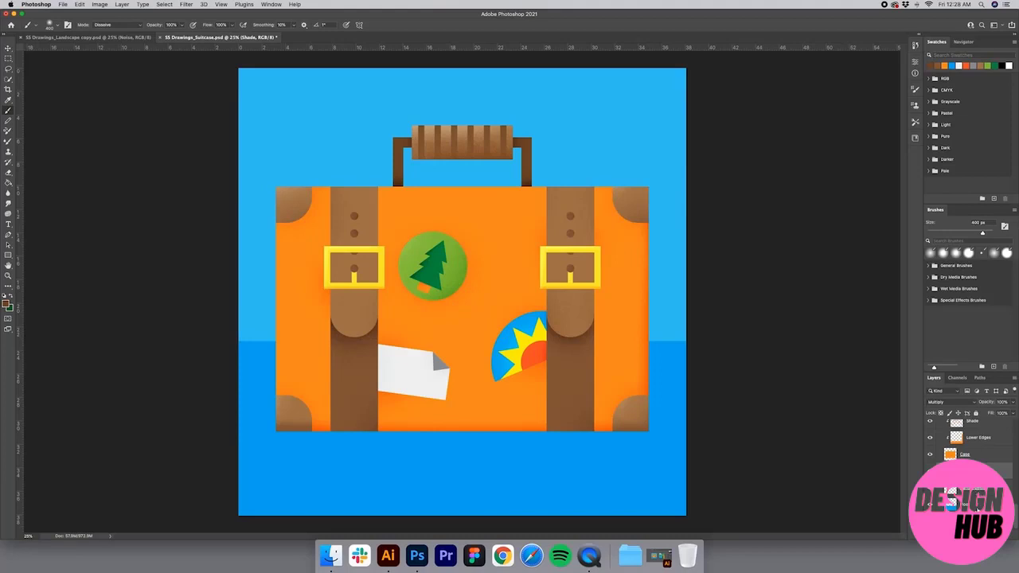
{"action": "left_click", "coordinate": [978, 509]}
{"action": "key", "text": "z"}
{"action": "left_click", "coordinate": [505, 347], "text": "alt"}
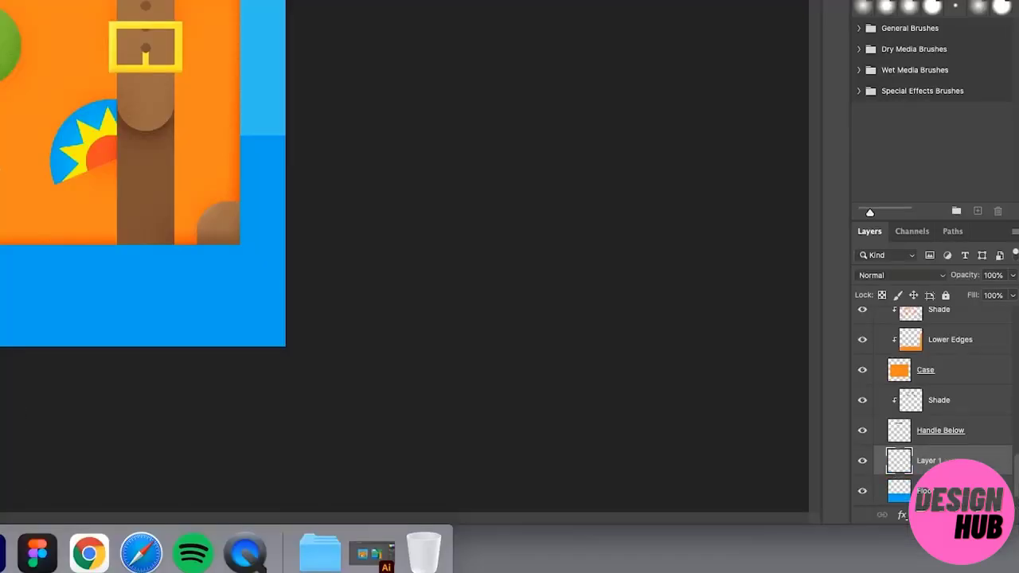
{"action": "key", "text": "super+shift+alt+n"}
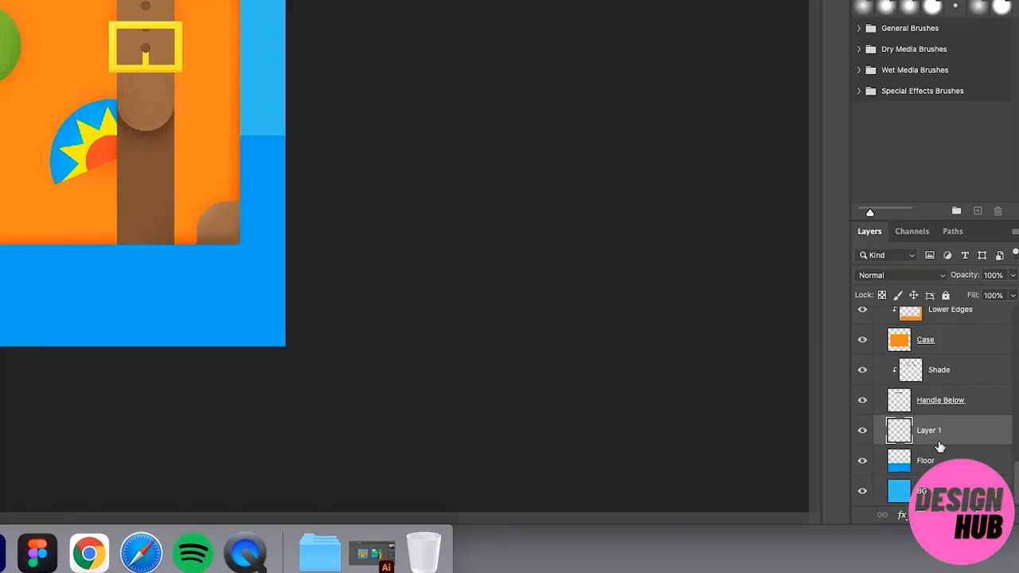
{"action": "left_click", "coordinate": [940, 430], "text": "alt"}
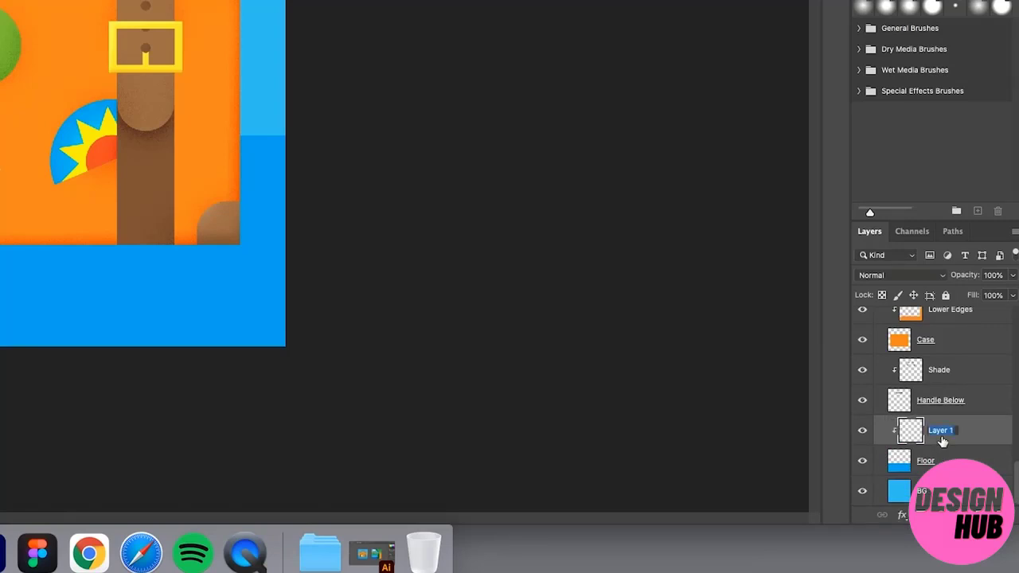
{"action": "double_click", "coordinate": [941, 437]}
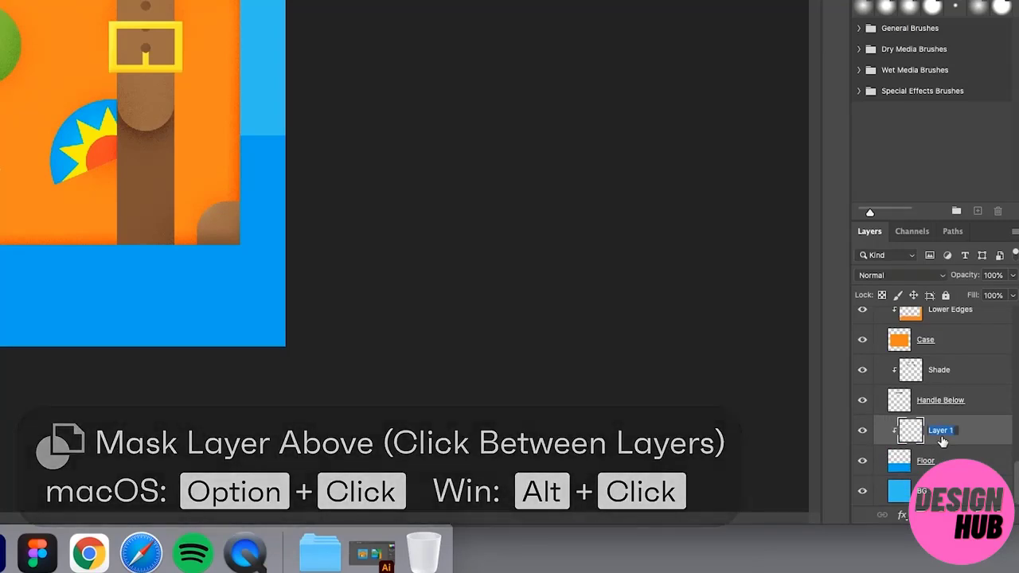
{"action": "type", "text": "Shadow"}
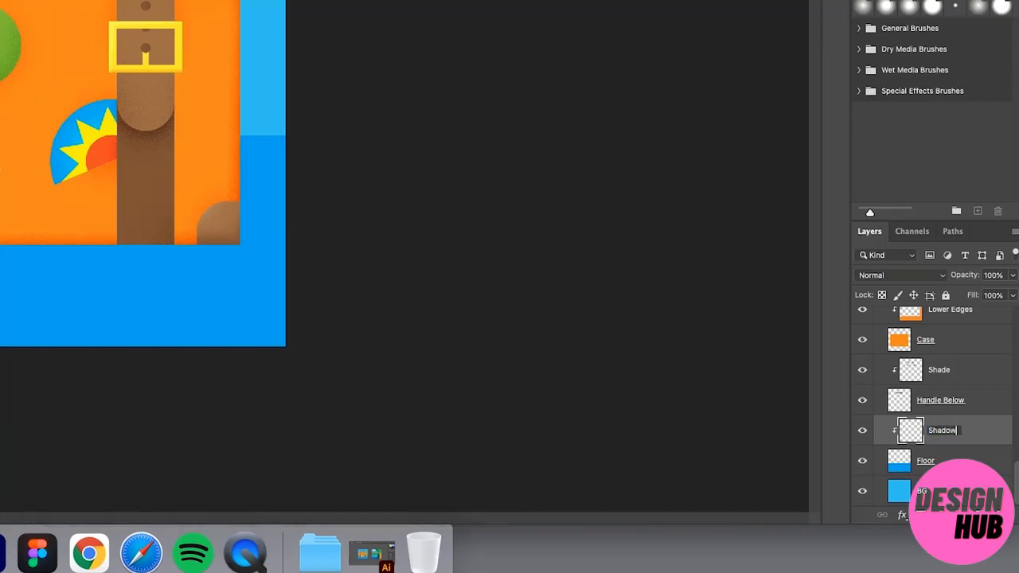
{"action": "key", "text": "Return"}
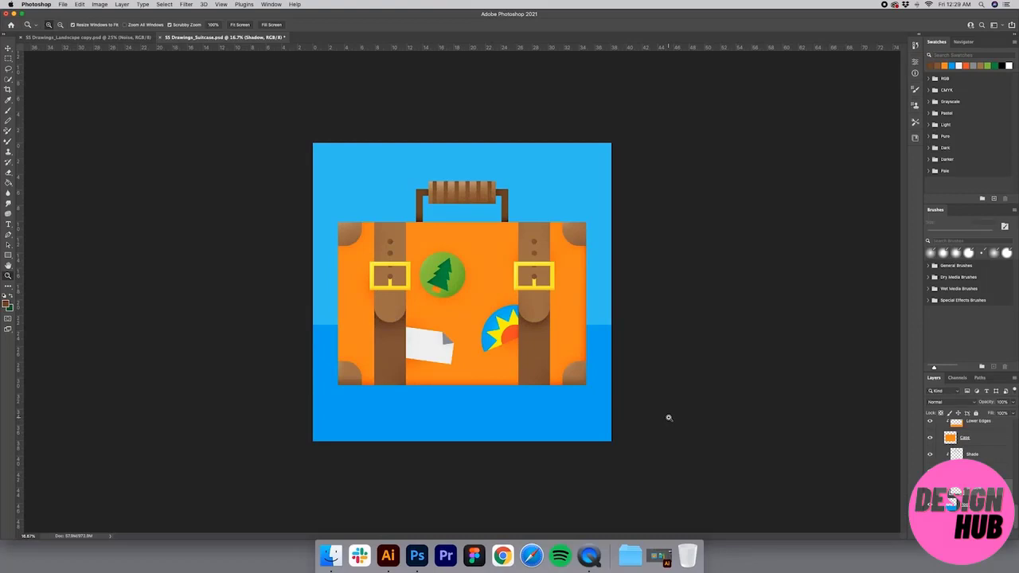
Sample the floor's blue as the paint colour and set the Shadow layer to Multiply.
{"action": "key", "text": "i"}
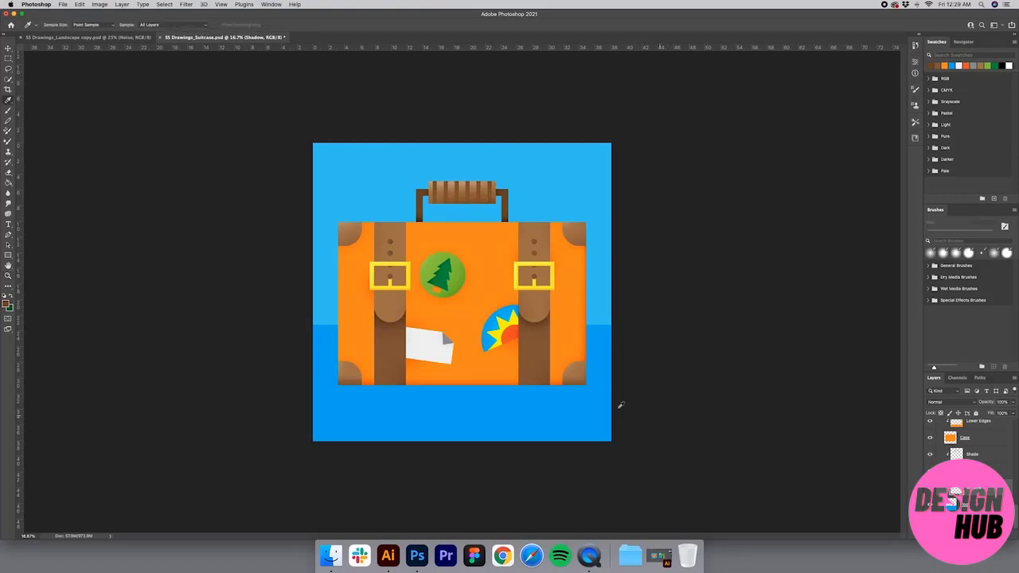
{"action": "left_click", "coordinate": [536, 410]}
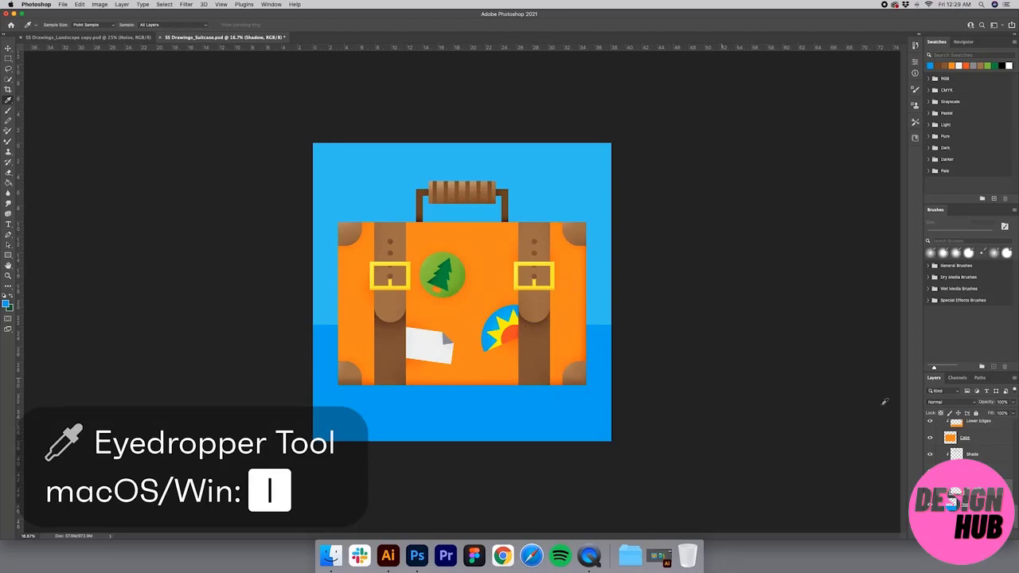
{"action": "left_click", "coordinate": [947, 401]}
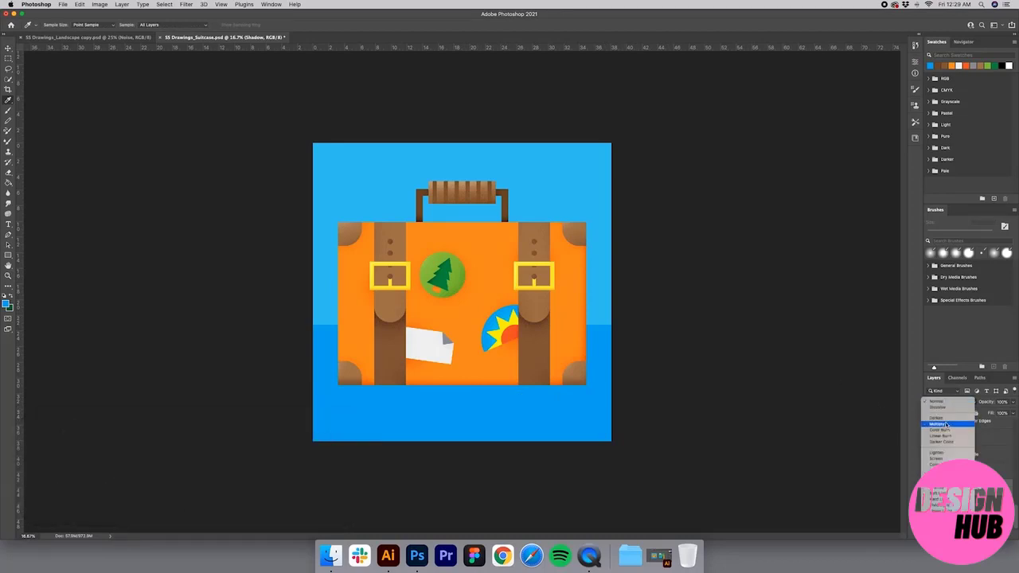
{"action": "left_click", "coordinate": [946, 425]}
Paint a floor shadow along the suitcase's bottom edge with a 400 px brush and move it up about 1 cm behind the case.
{"action": "key", "text": "b"}
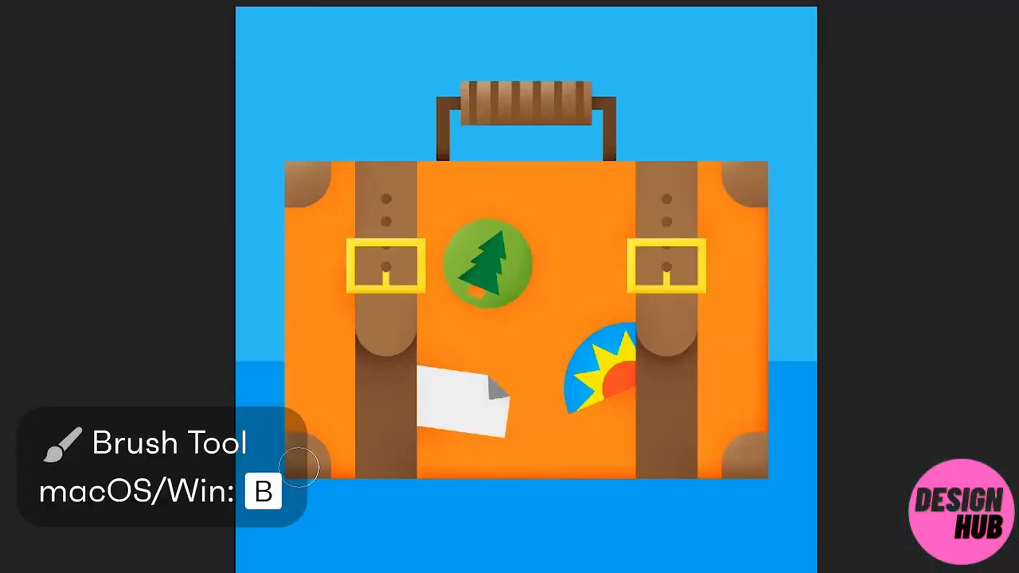
{"action": "left_click_drag", "start_coordinate": [301, 463], "coordinate": [751, 461]}
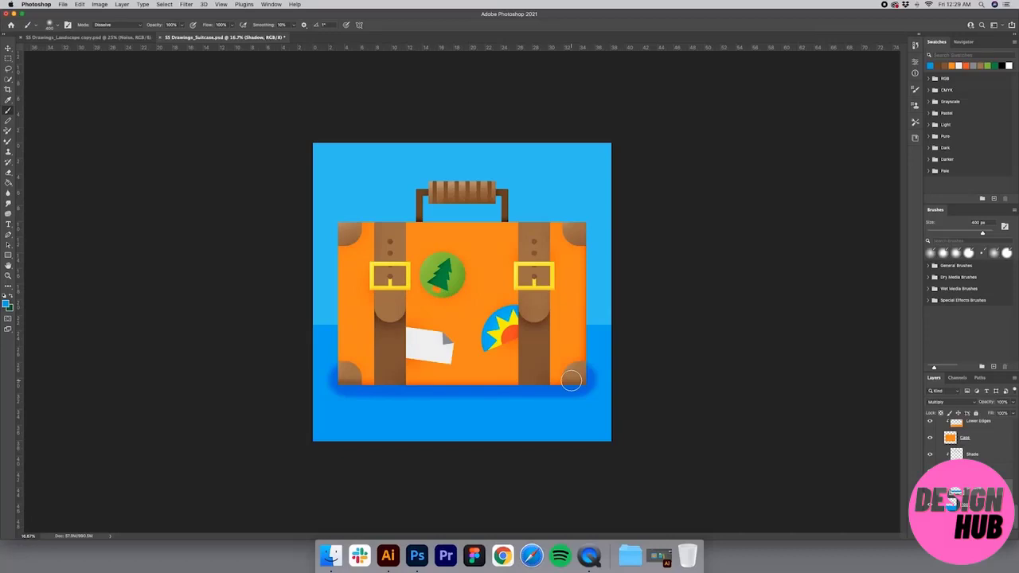
{"action": "key", "text": "v"}
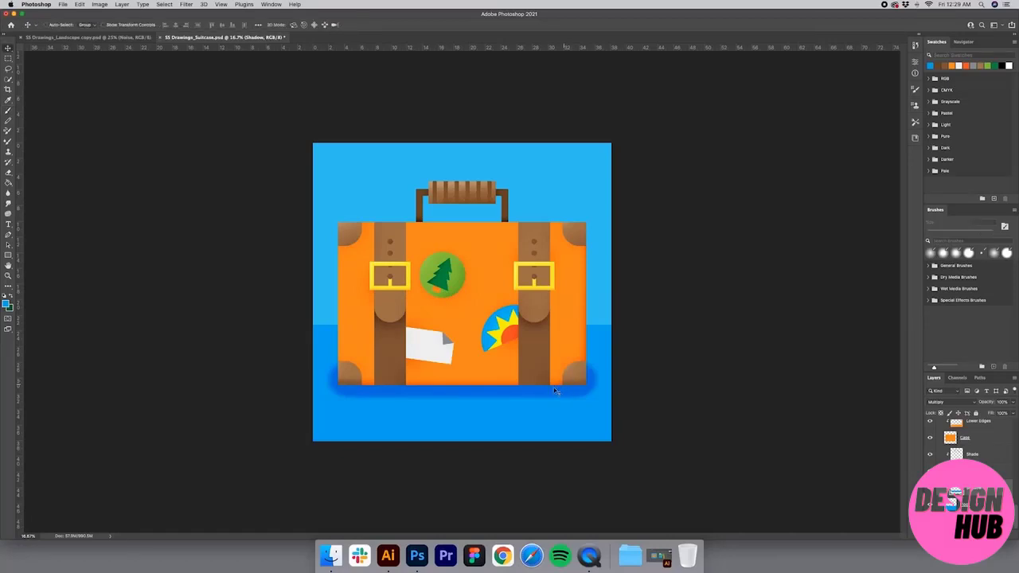
{"action": "left_click_drag", "start_coordinate": [555, 395], "coordinate": [552, 387]}
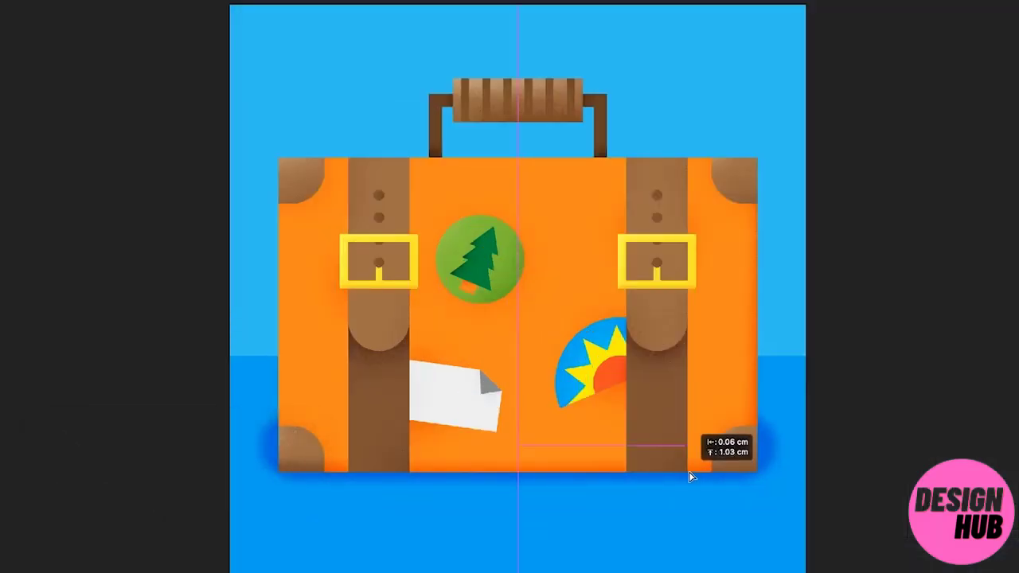
Finish positioning the floor shadow behind the suitcase and paint a larger soft shadow on the floor beside the case's right edge.
{"action": "left_click_drag", "start_coordinate": [691, 476], "coordinate": [692, 478]}
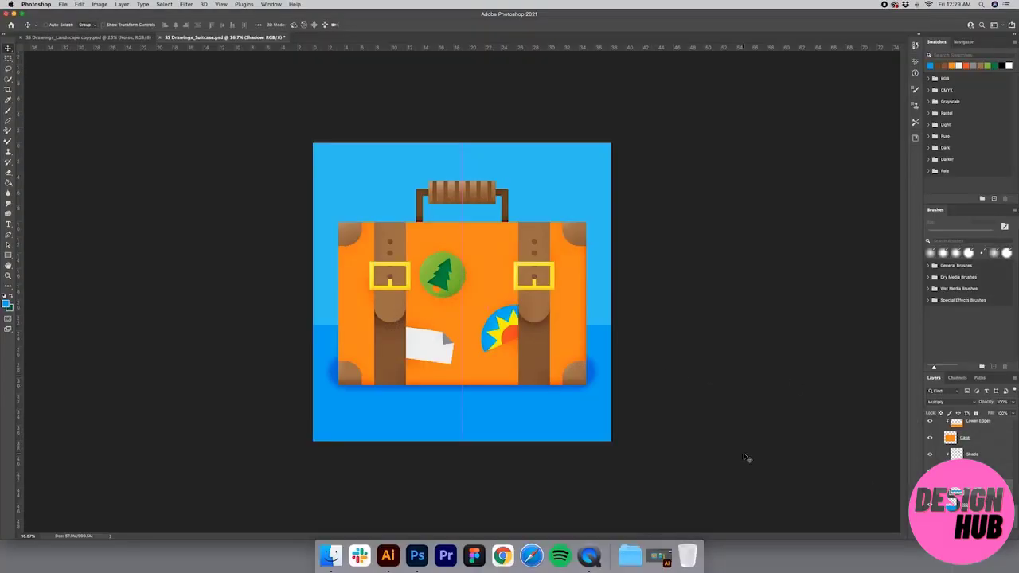
{"action": "key", "text": "b"}
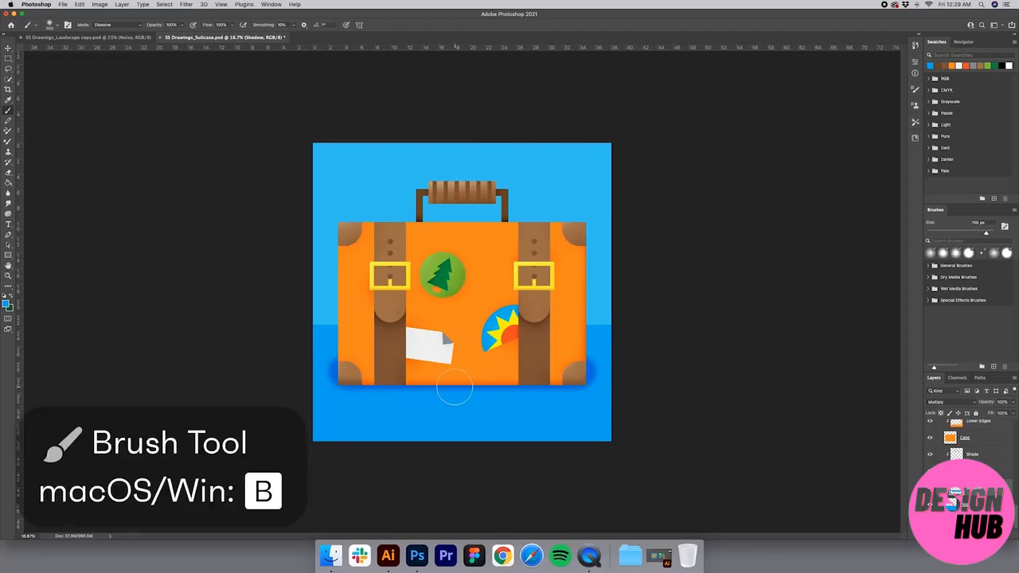
{"action": "key", "text": "bracketright"}
{"action": "key", "text": "bracketright"}
{"action": "key", "text": "bracketright"}
{"action": "key", "text": "bracketright"}
{"action": "key", "text": "bracketright"}
{"action": "key", "text": "bracketright"}
{"action": "key", "text": "bracketright"}
{"action": "key", "text": "bracketright"}
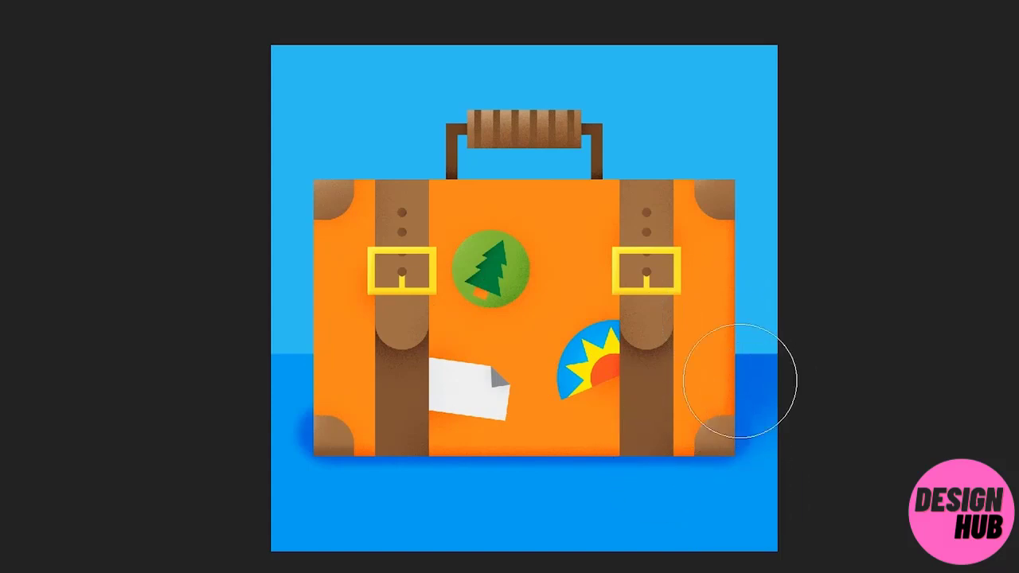
{"action": "key", "text": "bracketleft"}
{"action": "key", "text": "bracketleft"}
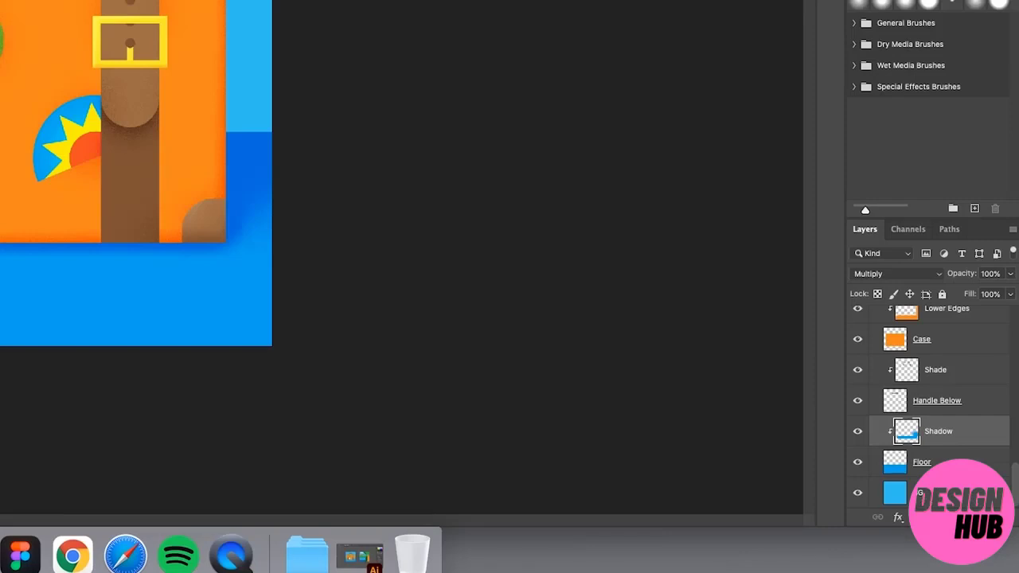
Add a layer mask to the floor's Shadow layer and fade the shadow's outer areas with a large black brush.
{"action": "left_click", "coordinate": [919, 517]}
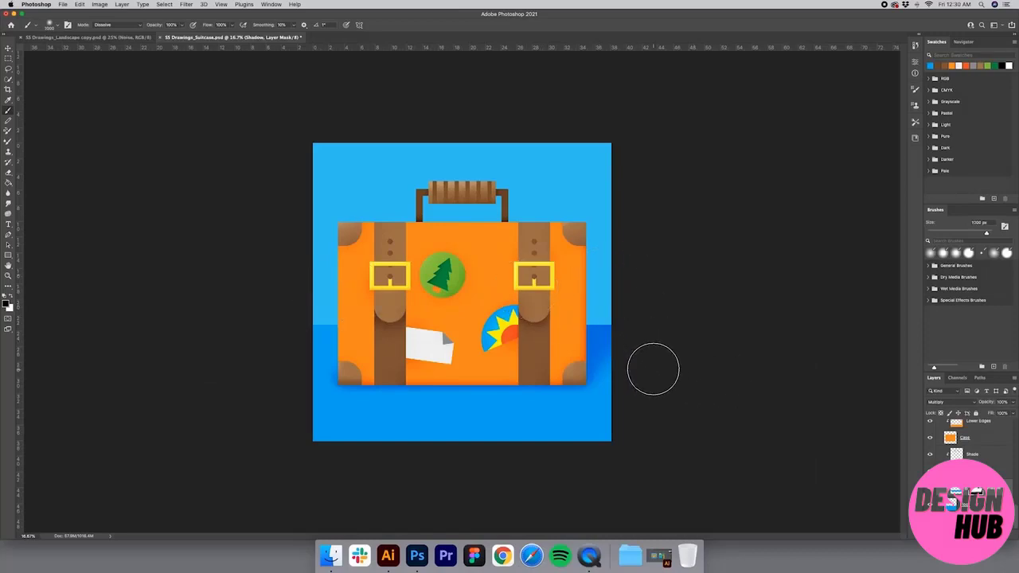
{"action": "key", "text": "bracketright"}
{"action": "key", "text": "bracketright"}
{"action": "key", "text": "bracketright"}
{"action": "key", "text": "bracketright"}
{"action": "key", "text": "bracketright"}
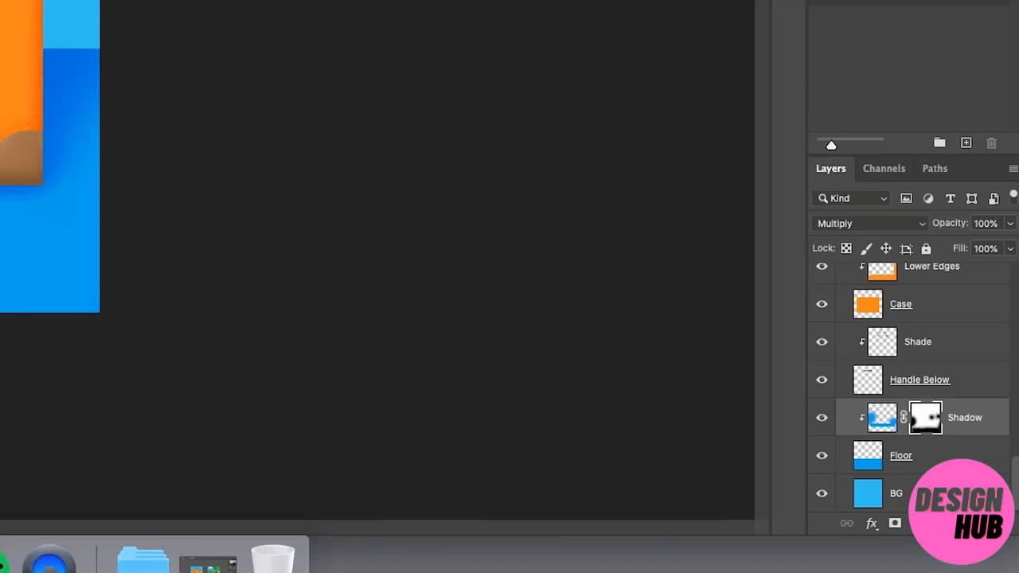
Add a new layer clipped to the Floor layer, place it beneath the Shadow layer and name it Highlights.
{"action": "left_click", "coordinate": [996, 534]}
{"action": "left_click_drag", "start_coordinate": [973, 488], "coordinate": [980, 512]}
{"action": "left_click_drag", "start_coordinate": [881, 469], "coordinate": [881, 452]}
{"action": "double_click", "coordinate": [924, 454]}
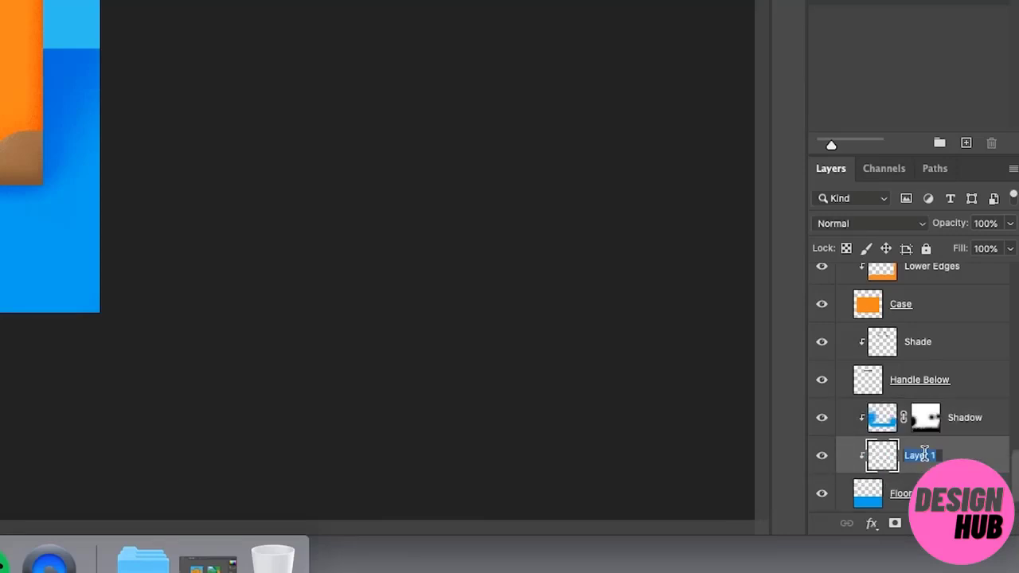
{"action": "type", "text": "Highlights"}
{"action": "key", "text": "Return"}
Sample the white sticker's colour and paint grainy highlights along the floor's outer sides and bottom edge with a 2300 px brush.
{"action": "key", "text": "i"}
{"action": "left_click", "coordinate": [441, 350]}
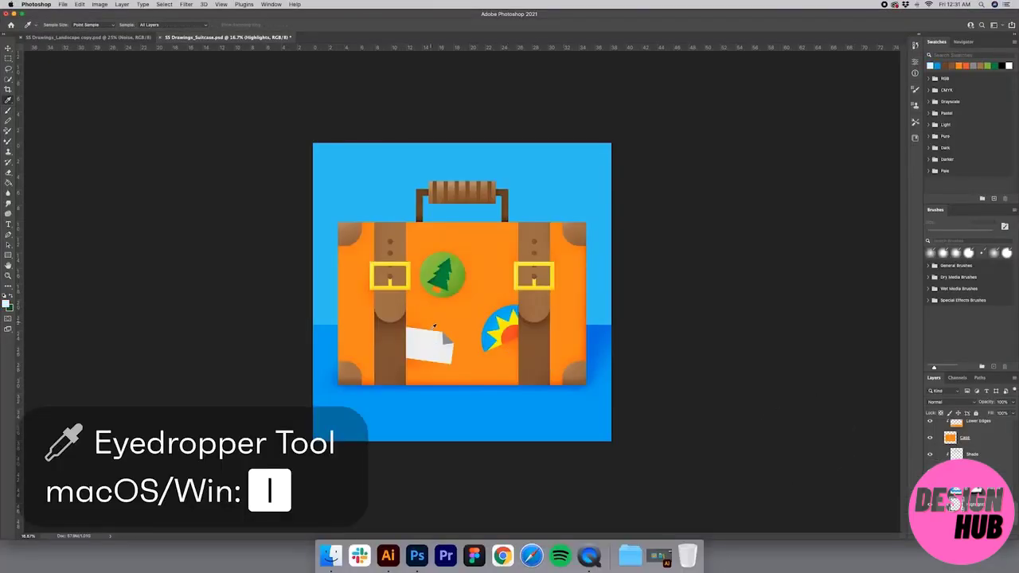
{"action": "key", "text": "b"}
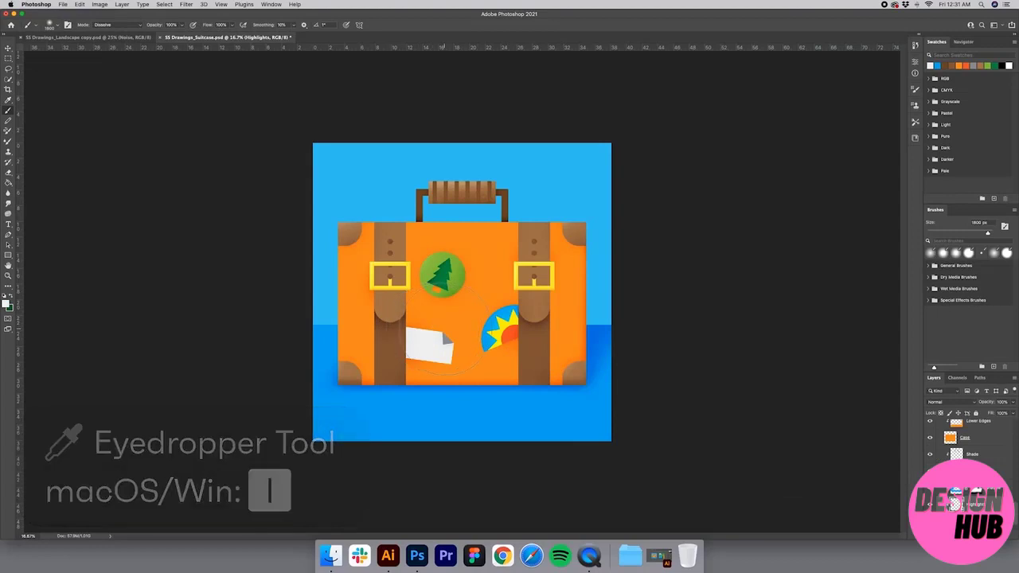
{"action": "key", "text": "bracketright"}
{"action": "key", "text": "bracketright"}
{"action": "key", "text": "bracketright"}
{"action": "key", "text": "bracketright"}
{"action": "key", "text": "bracketright"}
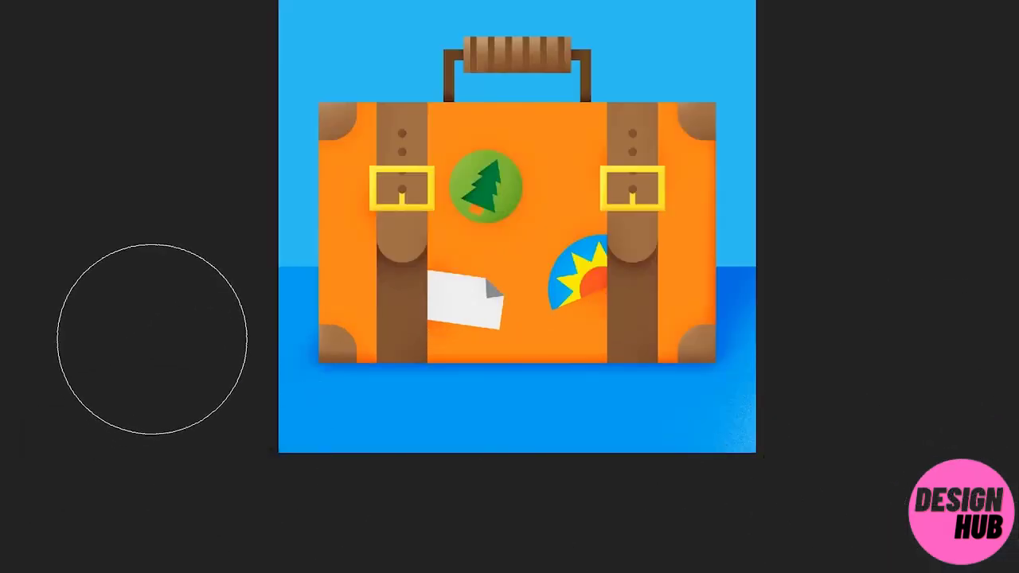
{"action": "left_click", "coordinate": [174, 286]}
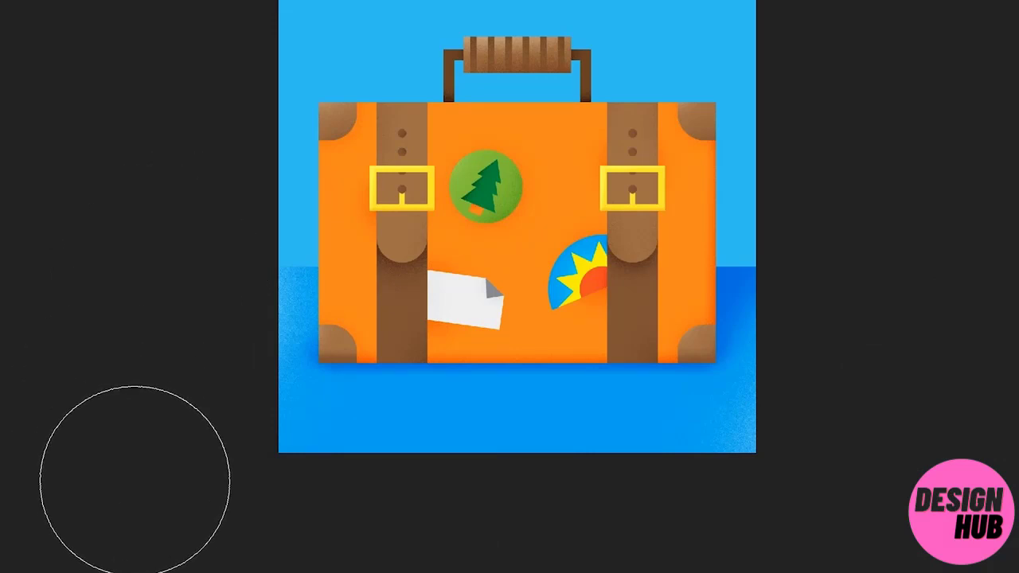
{"action": "left_click", "coordinate": [513, 552]}
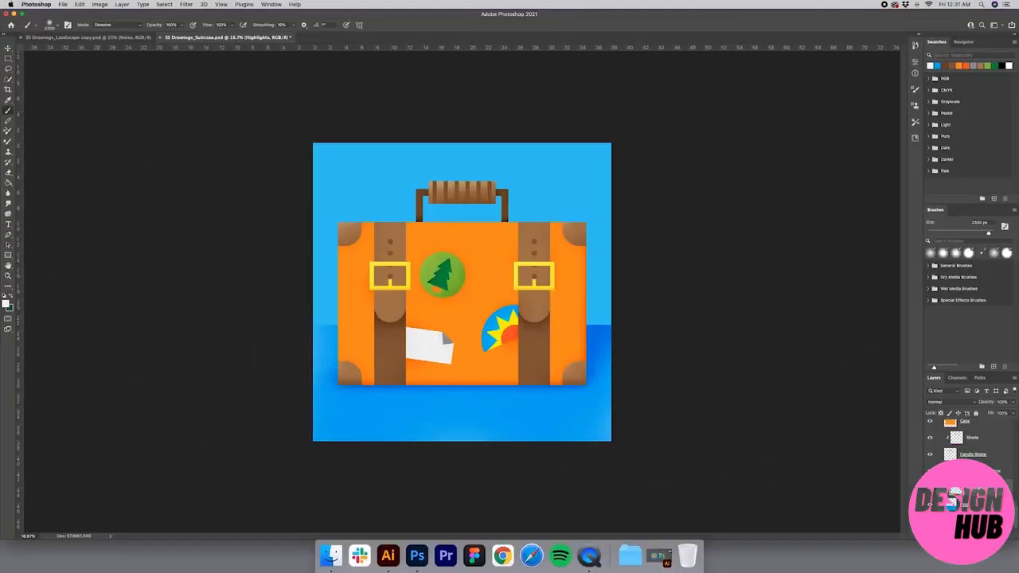
Add a new layer between Floor and BG and clip it to the BG layer.
{"action": "left_click", "coordinate": [972, 521]}
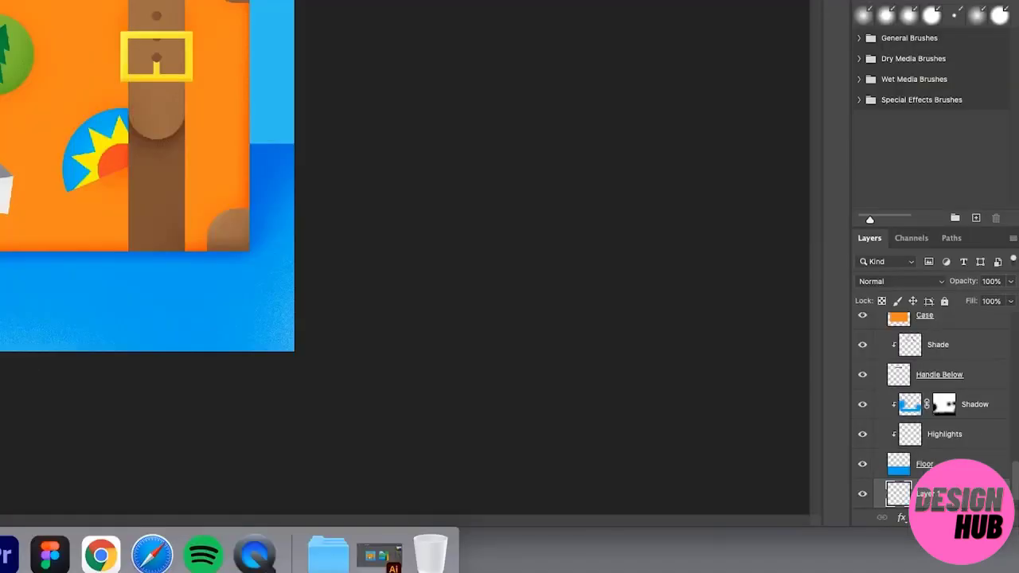
{"action": "scroll", "coordinate": [964, 507], "scroll_direction": "down", "scroll_amount": 1}
{"action": "scroll", "coordinate": [923, 466], "scroll_direction": "down", "scroll_amount": 1}
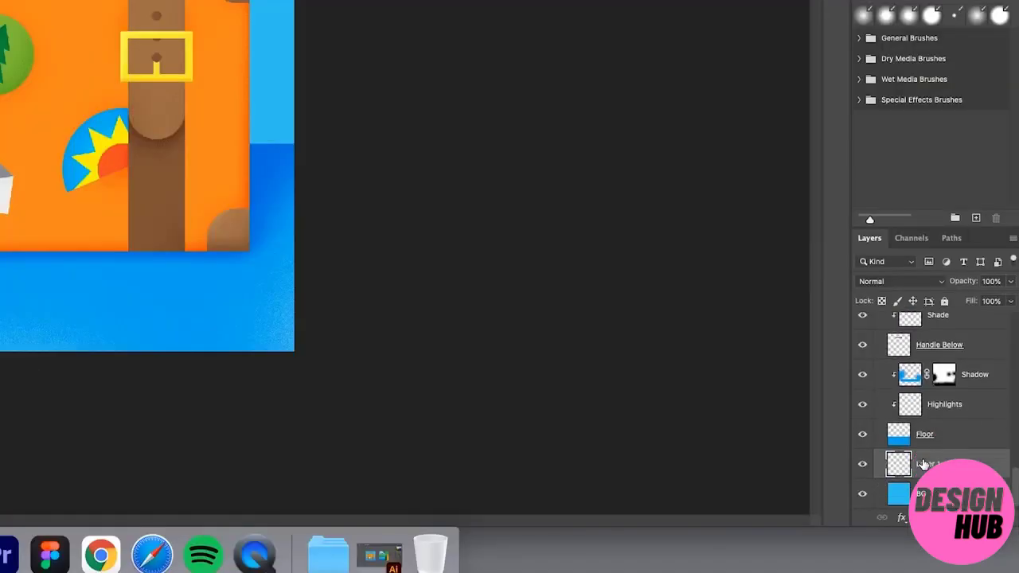
{"action": "left_click", "coordinate": [936, 478], "text": "alt"}
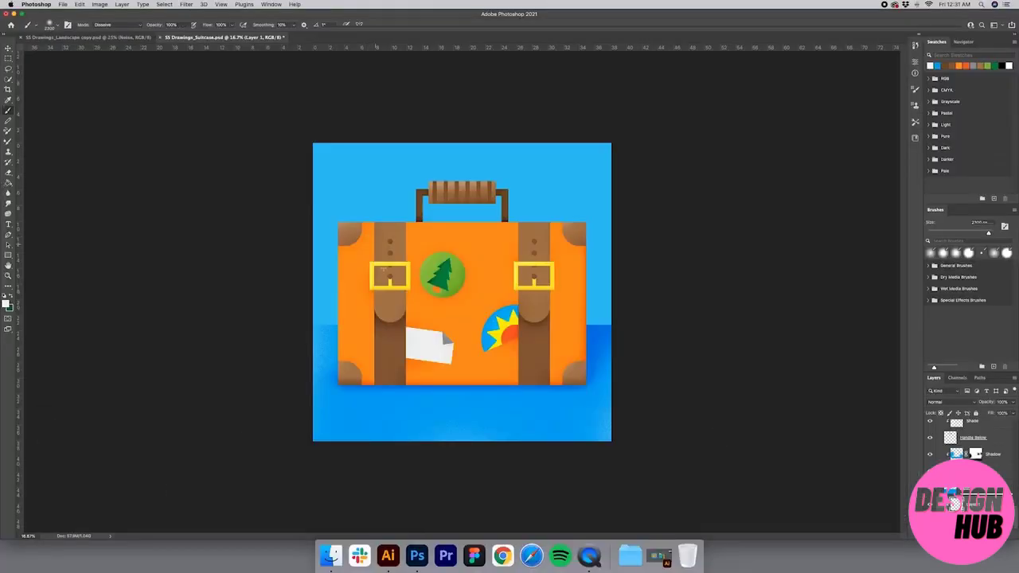
Draw a vertical white-to-transparent Dissolve gradient from near the suitcase's bottom up to its handle, lightening the lower background.
{"action": "key", "text": "g"}
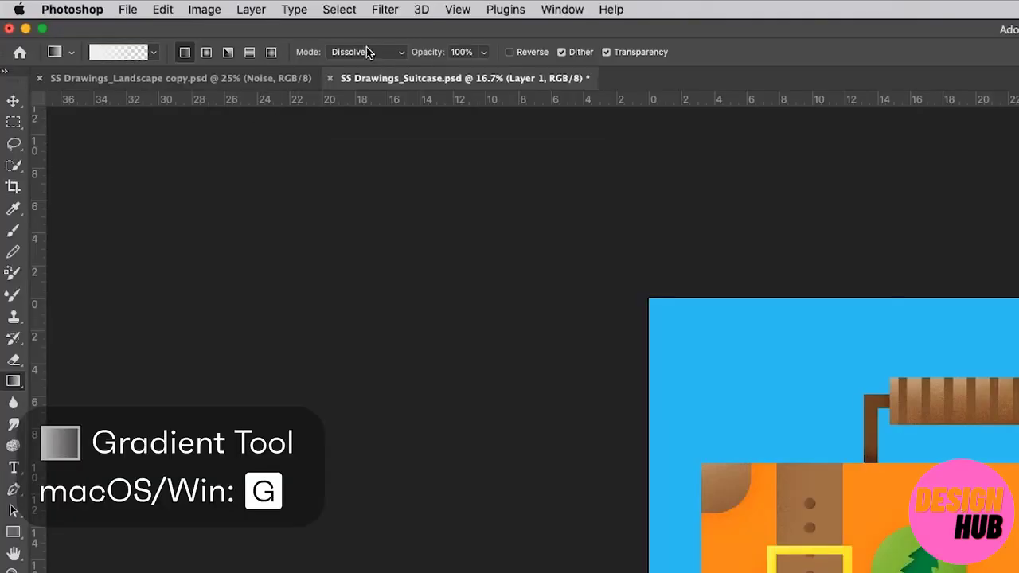
{"action": "left_click", "coordinate": [176, 24]}
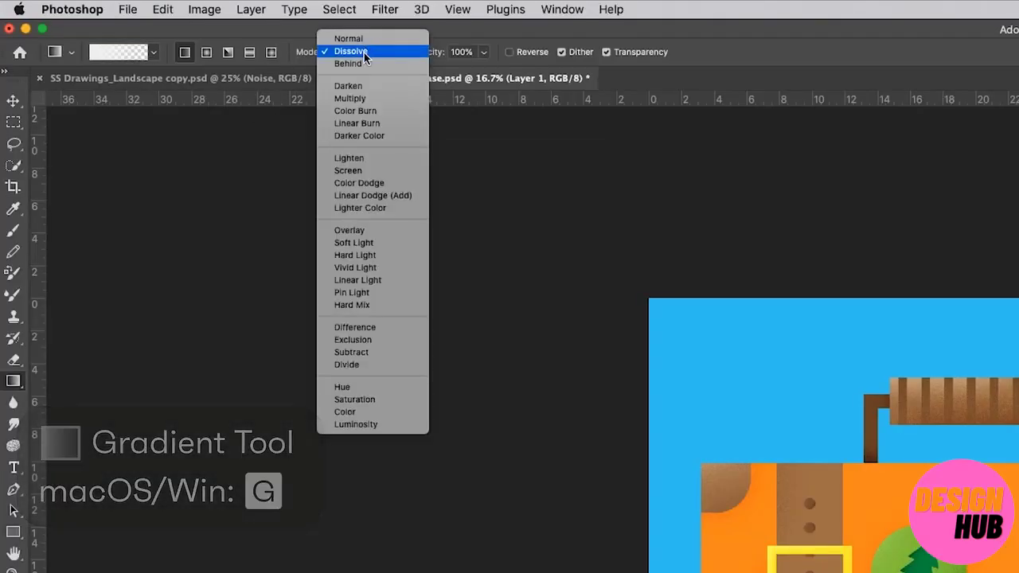
{"action": "left_click", "coordinate": [363, 38]}
{"action": "left_click", "coordinate": [359, 52]}
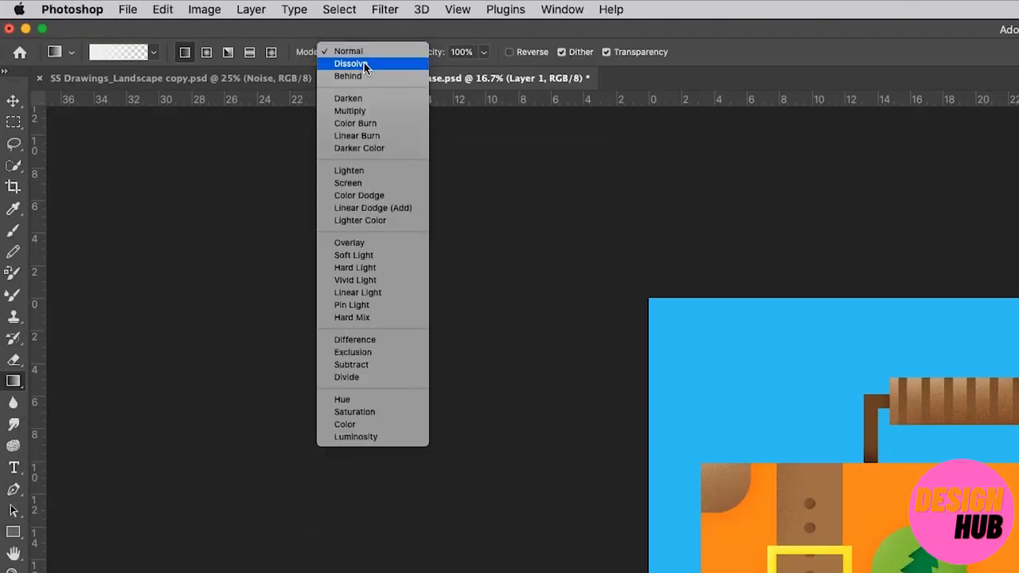
{"action": "left_click", "coordinate": [364, 63]}
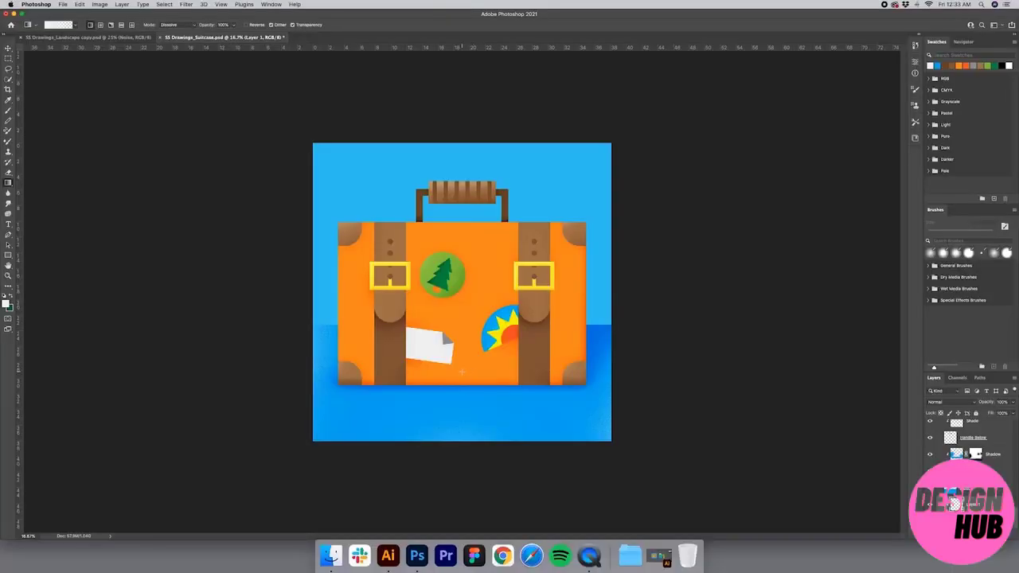
{"action": "left_click_drag", "start_coordinate": [462, 312], "coordinate": [461, 215]}
{"action": "left_click_drag", "start_coordinate": [461, 202], "coordinate": [462, 203]}
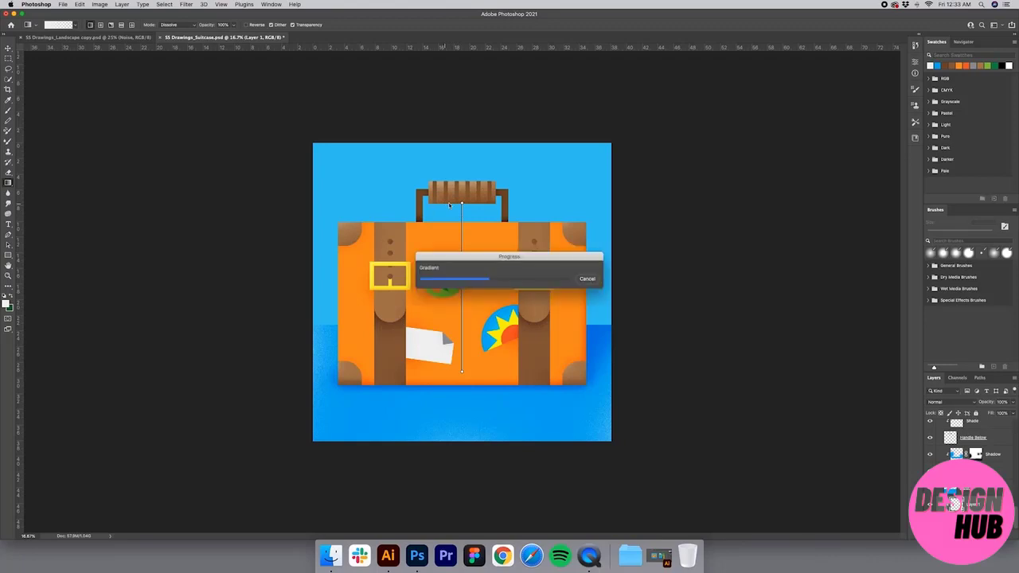
{"action": "key", "text": "v"}
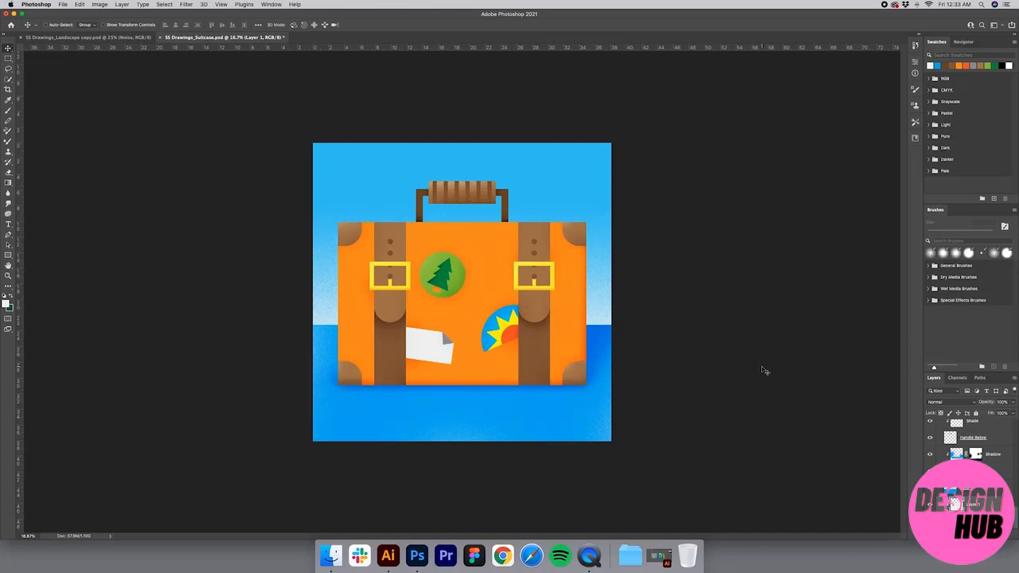
{"action": "key", "text": "b"}
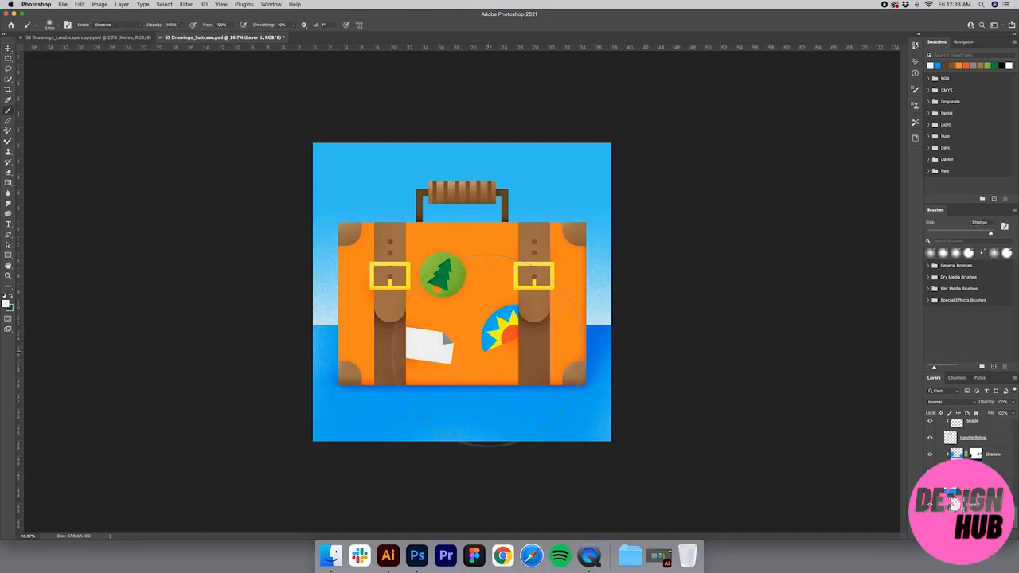
{"action": "key", "text": "]"}
{"action": "key", "text": "]"}
Add a new layer clipped to the Case layer, place it above the case's Shade layer and name it Highlights.
{"action": "scroll", "coordinate": [967, 446], "scroll_direction": "up", "scroll_amount": 3}
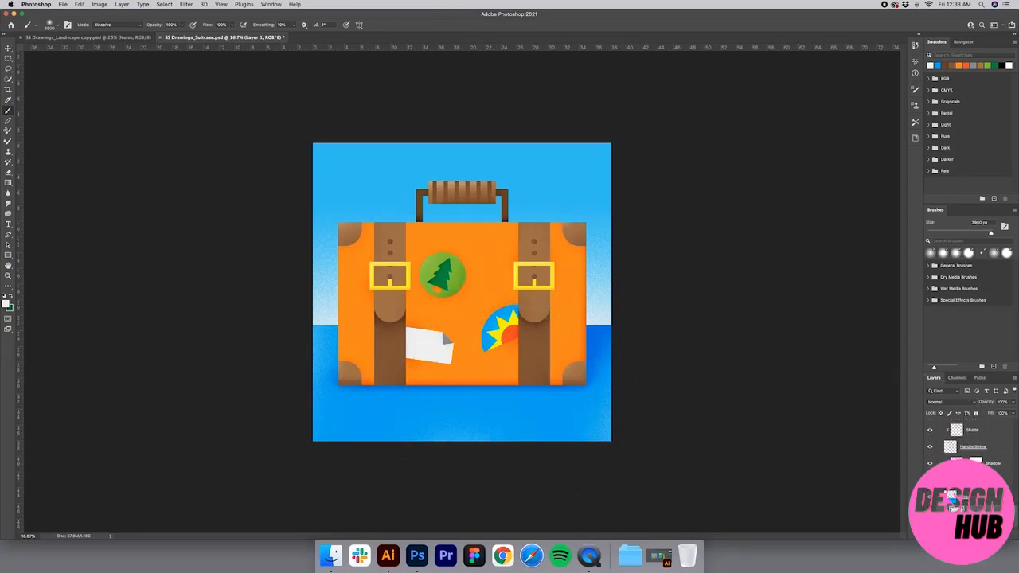
{"action": "scroll", "coordinate": [967, 445], "scroll_direction": "up", "scroll_amount": 2}
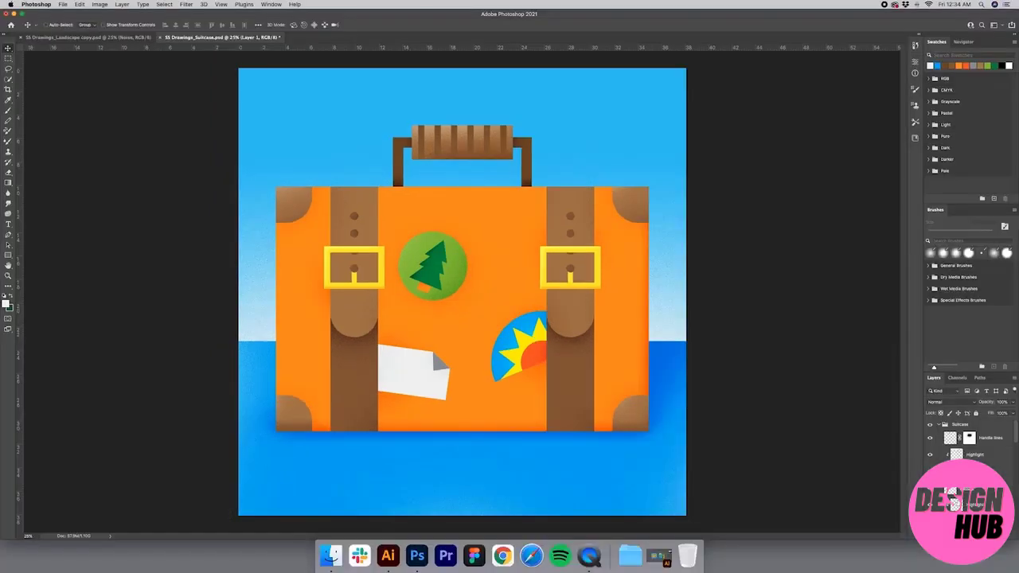
{"action": "scroll", "coordinate": [967, 450], "scroll_direction": "up", "scroll_amount": 4}
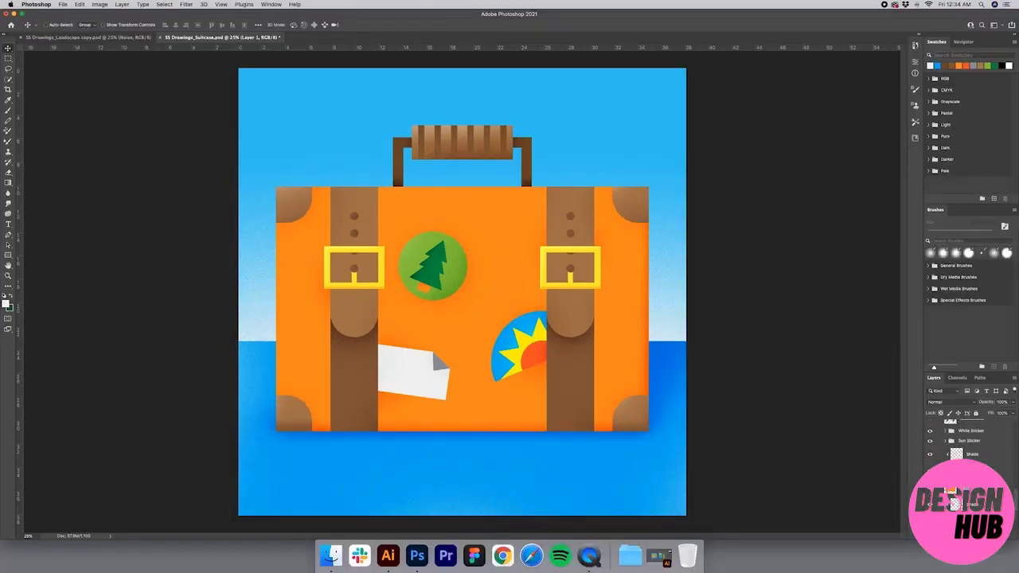
{"action": "left_click", "coordinate": [971, 487]}
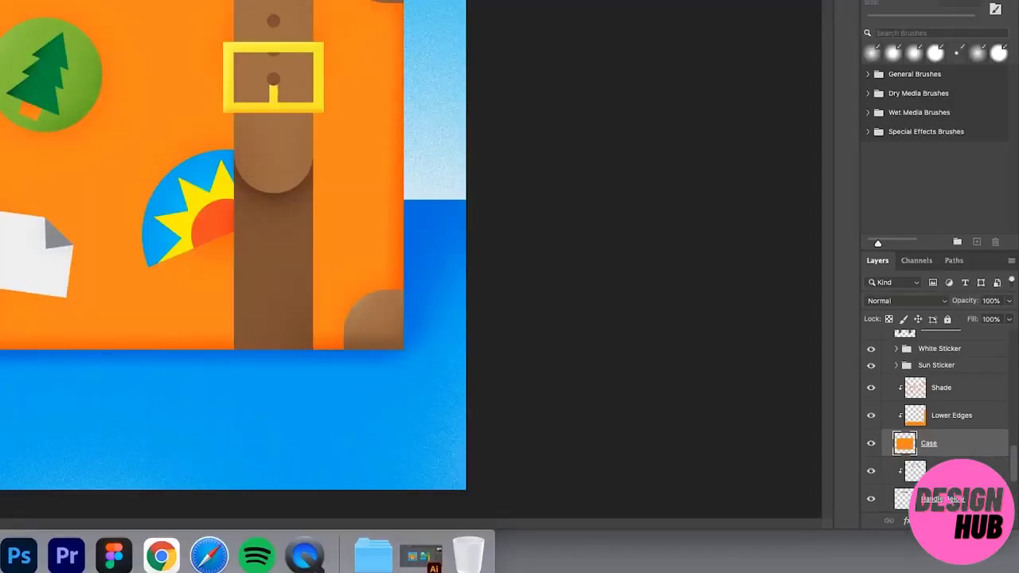
{"action": "left_click", "coordinate": [977, 521]}
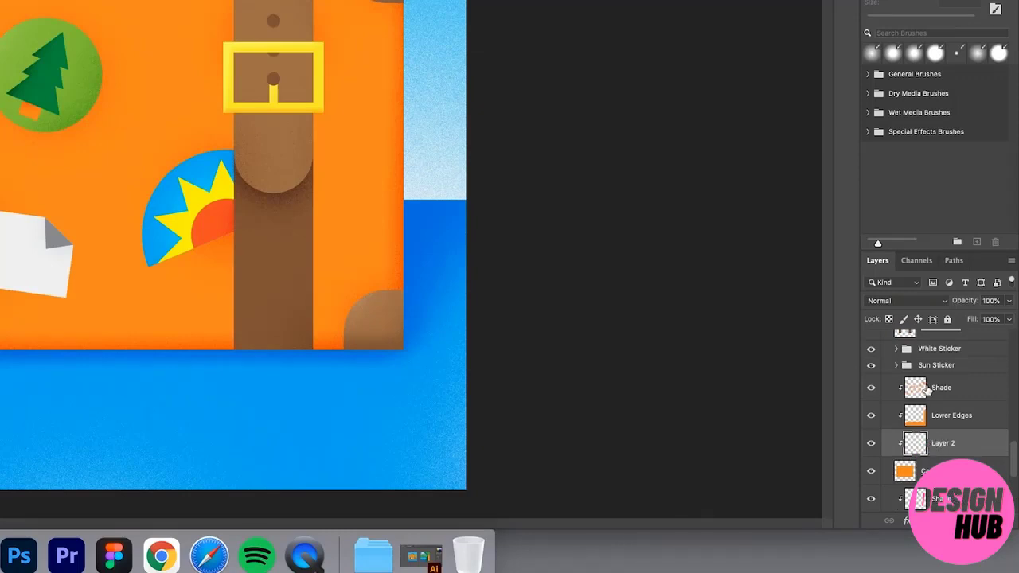
{"action": "left_click_drag", "start_coordinate": [919, 450], "coordinate": [939, 388]}
{"action": "double_click", "coordinate": [942, 387]}
{"action": "type", "text": "Highlight"}
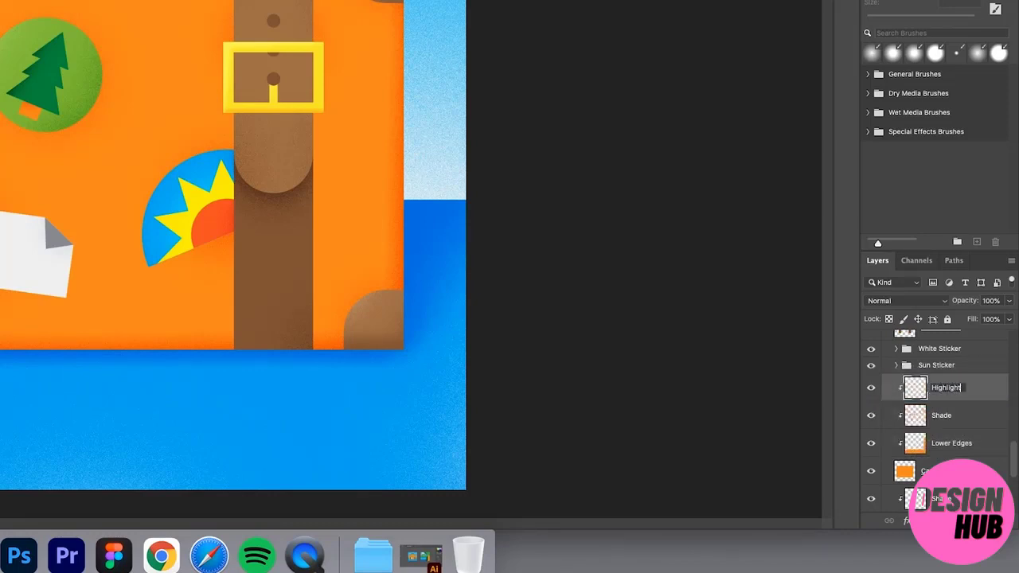
{"action": "type", "text": "s"}
{"action": "key", "text": "Return"}
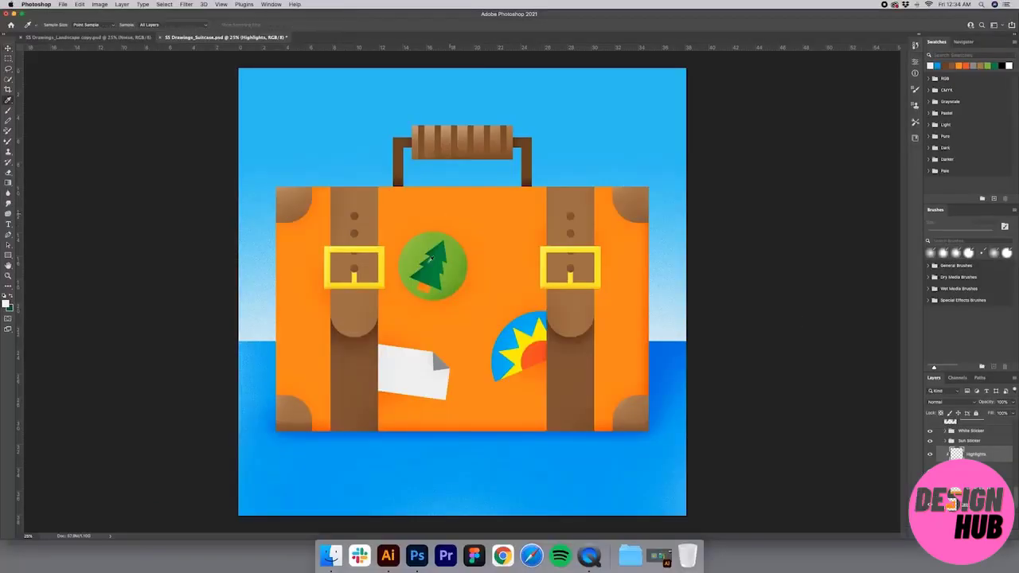
Paint a white grainy highlight along the case's whole top edge with a 300 px brush.
{"action": "key", "text": "b"}
{"action": "key", "text": "bracketleft"}
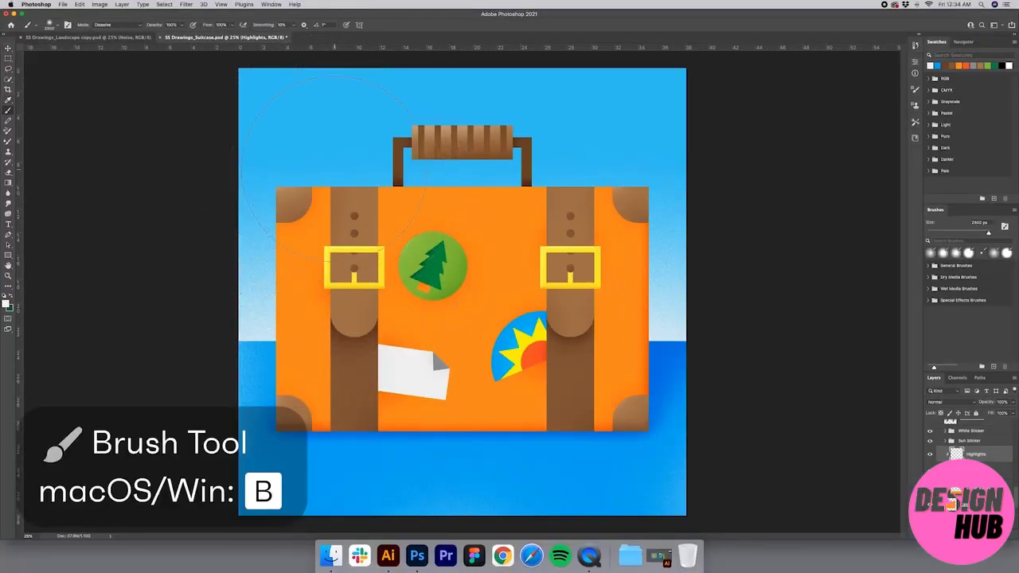
{"action": "key", "text": "bracketleft"}
{"action": "key", "text": "bracketleft"}
{"action": "key", "text": "bracketleft"}
{"action": "key", "text": "bracketleft"}
{"action": "key", "text": "bracketleft"}
{"action": "key", "text": "bracketleft"}
{"action": "key", "text": "bracketleft"}
{"action": "key", "text": "bracketleft"}
{"action": "key", "text": "bracketleft"}
{"action": "key", "text": "bracketleft"}
{"action": "key", "text": "bracketleft"}
{"action": "key", "text": "bracketleft"}
{"action": "key", "text": "bracketleft"}
{"action": "key", "text": "bracketleft"}
{"action": "key", "text": "bracketleft"}
{"action": "key", "text": "bracketleft"}
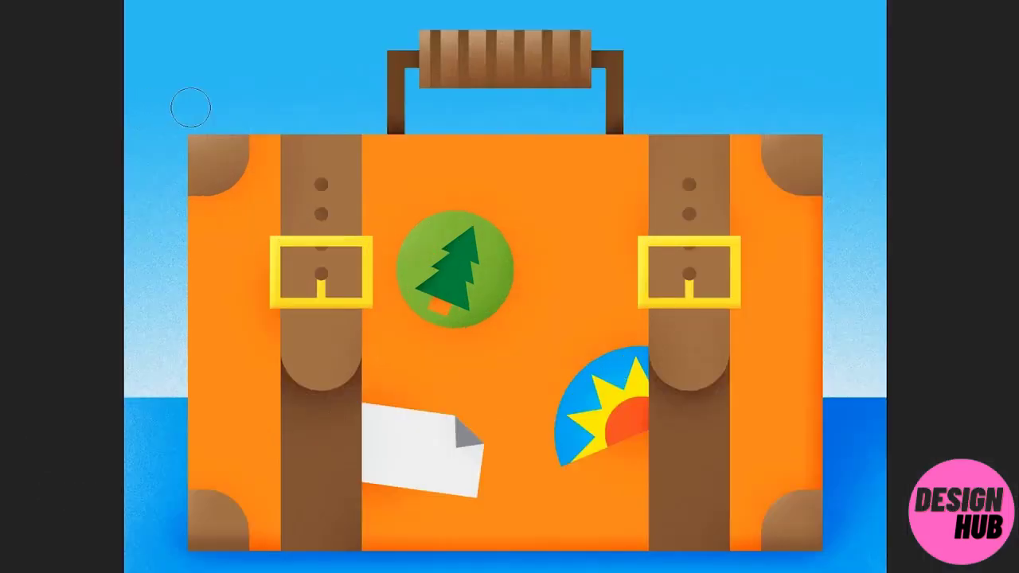
{"action": "left_click_drag", "start_coordinate": [191, 108], "coordinate": [1005, 97]}
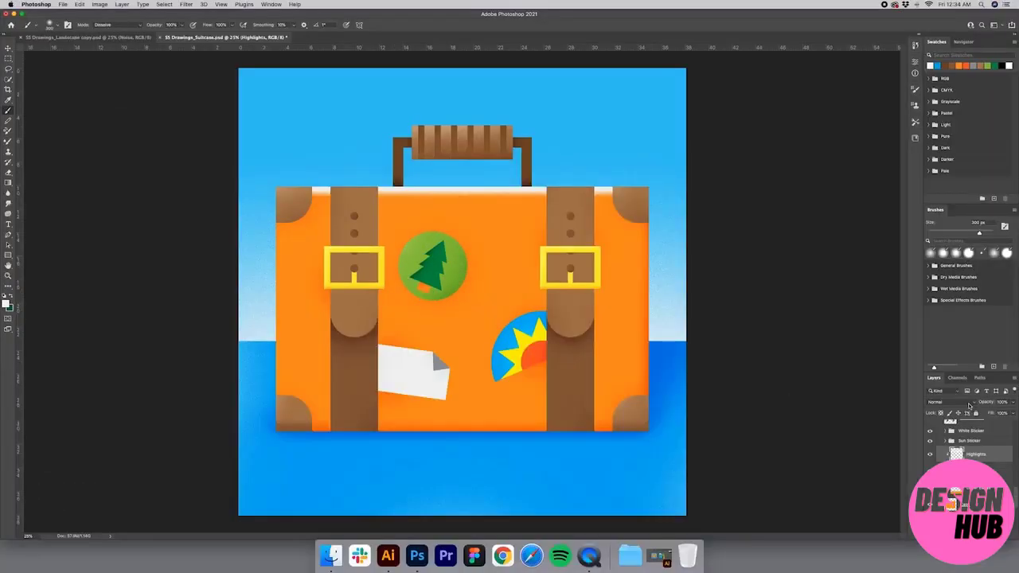
Set the case's Highlights layer to Soft Light and adjust the highlight's position along the top edge.
{"action": "left_click", "coordinate": [968, 403]}
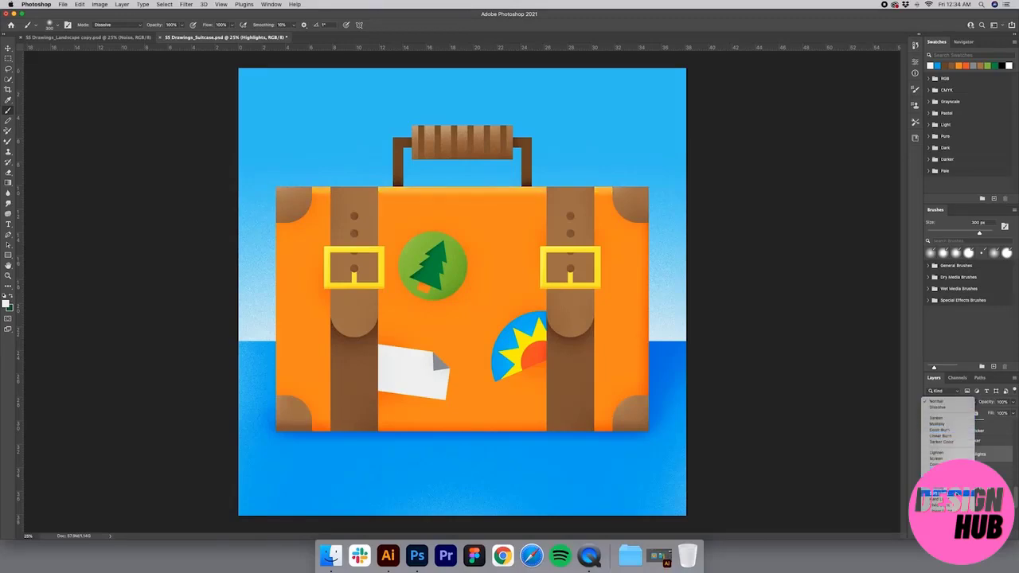
{"action": "left_click", "coordinate": [956, 494]}
{"action": "key", "text": "v"}
{"action": "left_click_drag", "start_coordinate": [497, 191], "coordinate": [488, 191]}
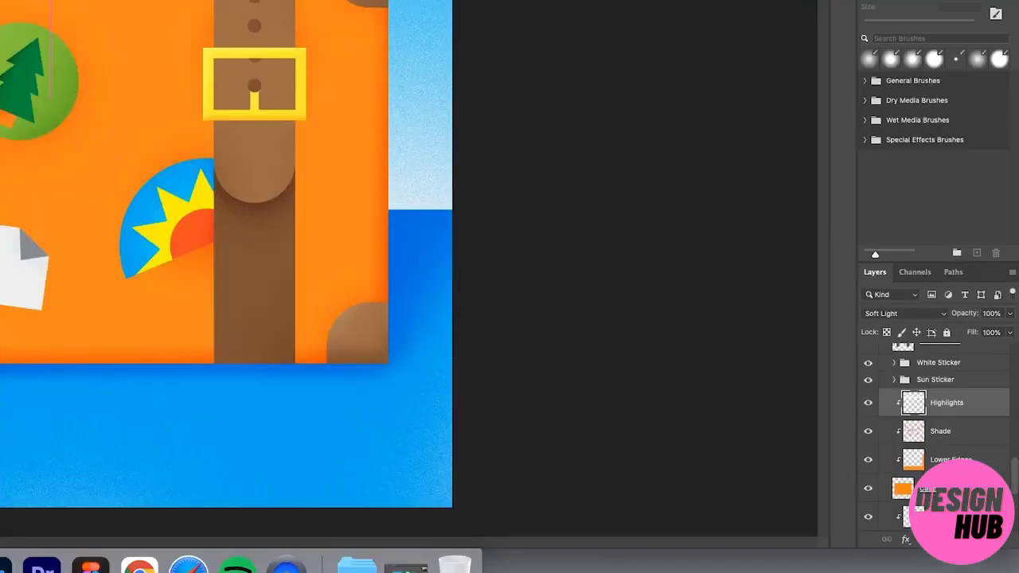
{"action": "scroll", "coordinate": [976, 472], "scroll_direction": "up", "scroll_amount": 4}
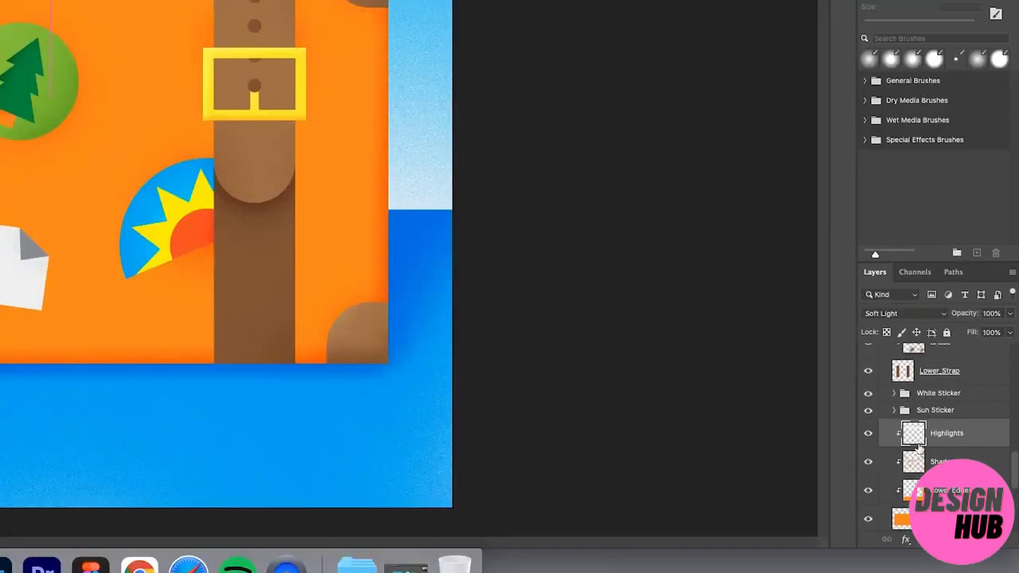
Look through the suitcase's layer stack and review the shading and highlights across the whole illustration, close up and from afar.
{"action": "left_click", "coordinate": [965, 487]}
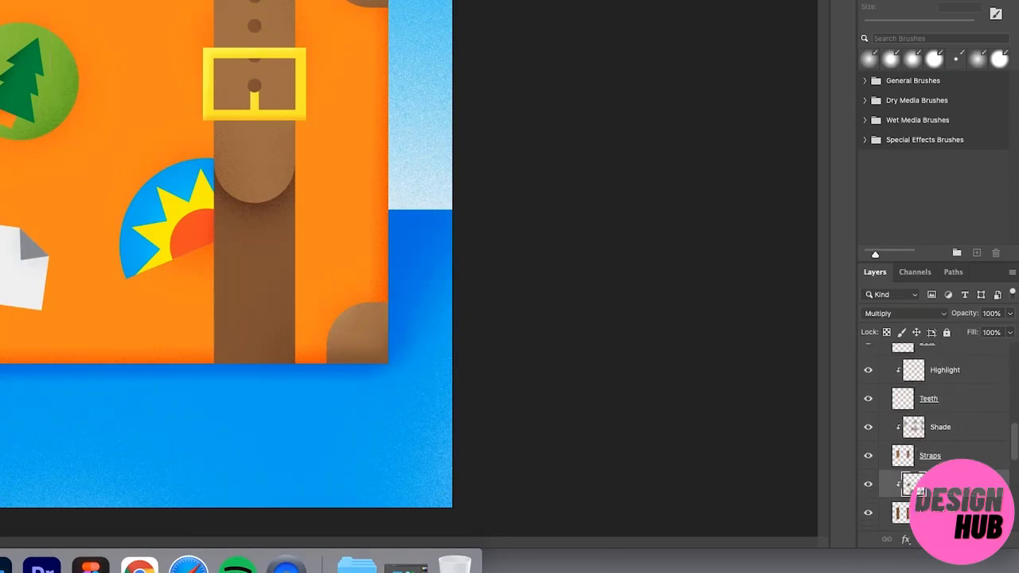
{"action": "scroll", "coordinate": [964, 506], "scroll_direction": "down", "scroll_amount": 5}
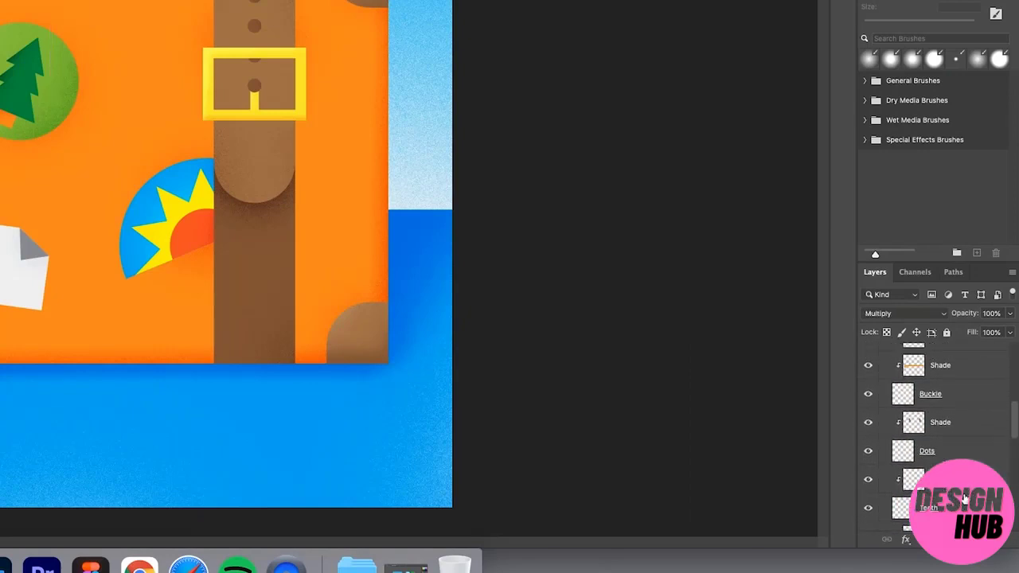
{"action": "scroll", "coordinate": [961, 496], "scroll_direction": "up", "scroll_amount": 4}
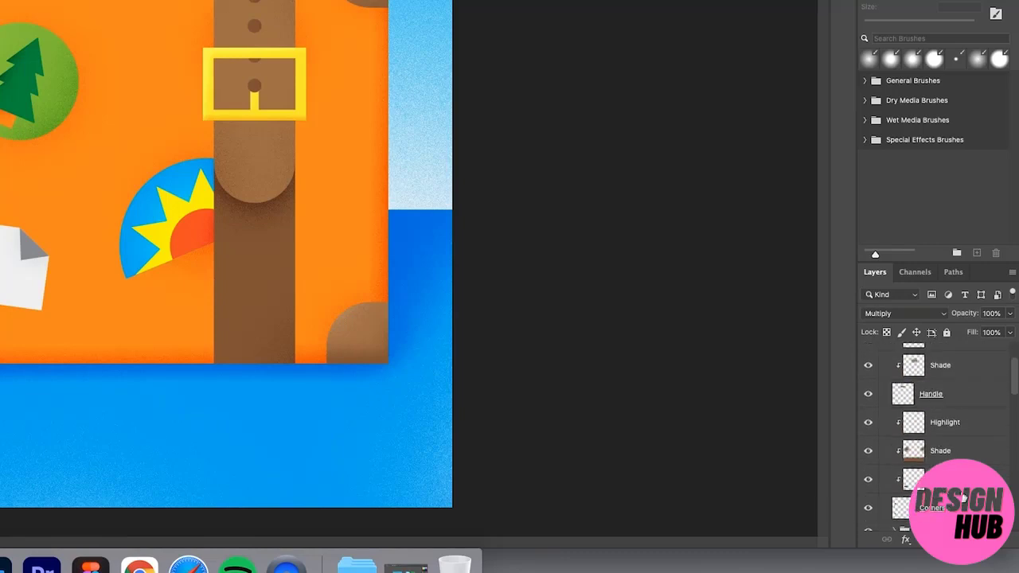
{"action": "left_click", "coordinate": [949, 469]}
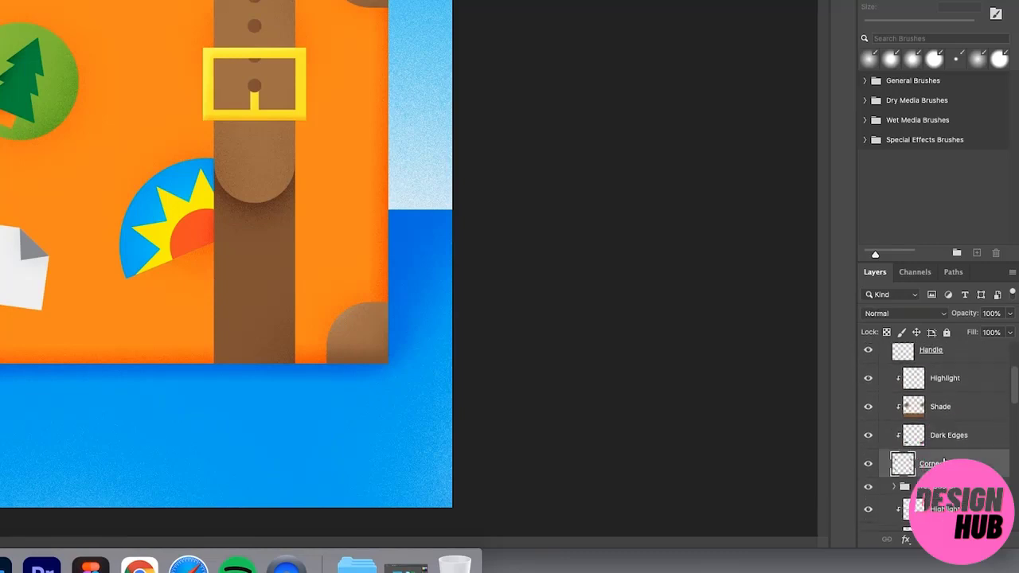
{"action": "left_click", "coordinate": [982, 385]}
{"action": "scroll", "coordinate": [943, 408], "scroll_direction": "up", "scroll_amount": 1}
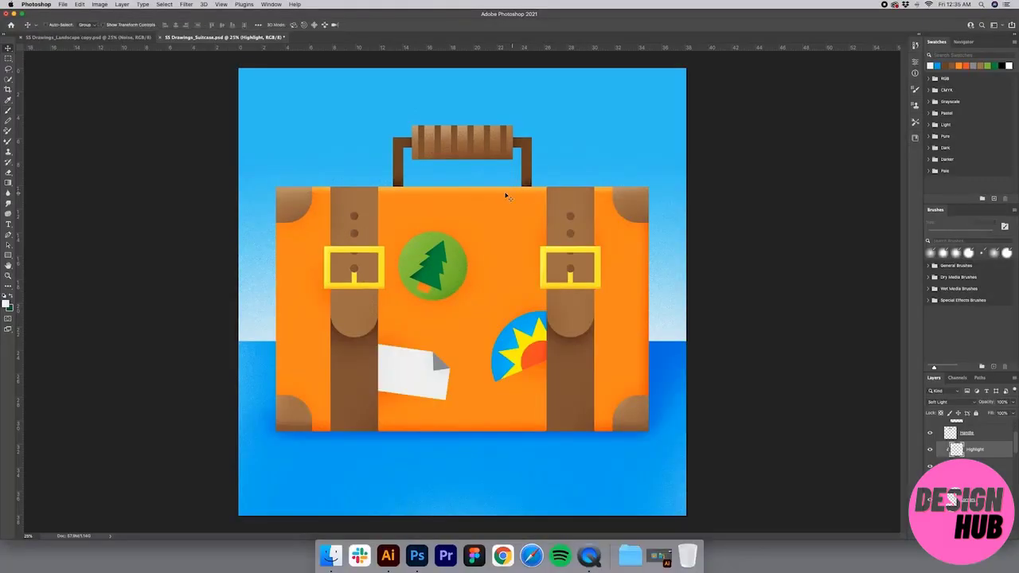
{"action": "key", "text": "z"}
{"action": "left_click", "coordinate": [457, 269], "text": "alt"}
{"action": "key", "text": "v"}
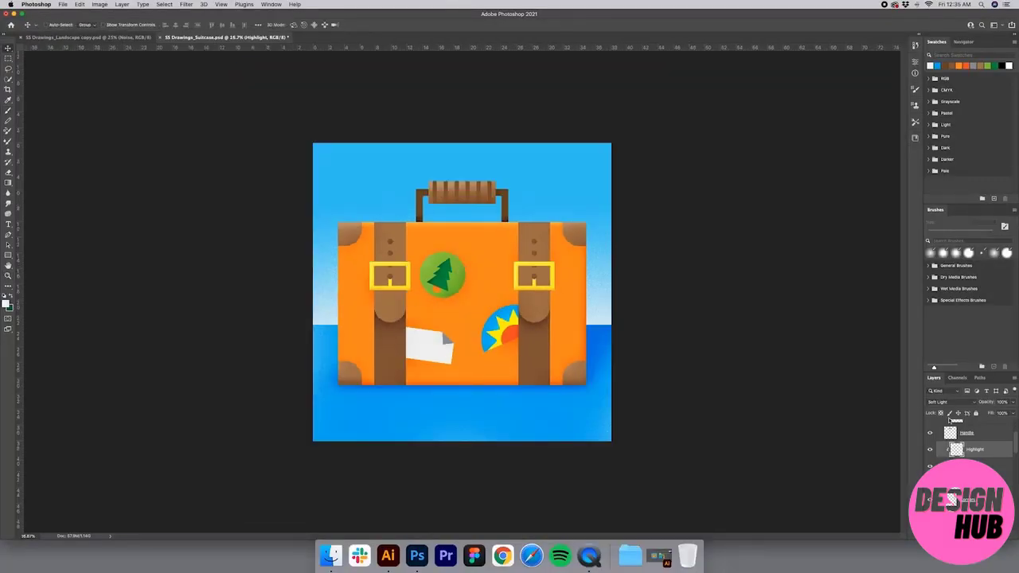
{"action": "scroll", "coordinate": [966, 437], "scroll_direction": "up", "scroll_amount": 3}
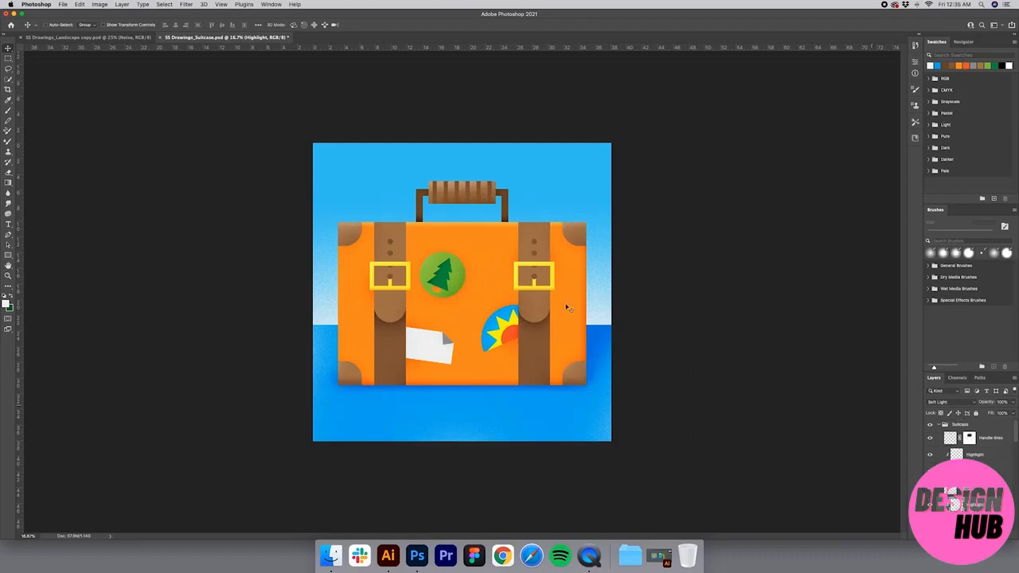
{"action": "key", "text": "z"}
{"action": "left_click", "coordinate": [378, 319]}
{"action": "left_click", "coordinate": [369, 320]}
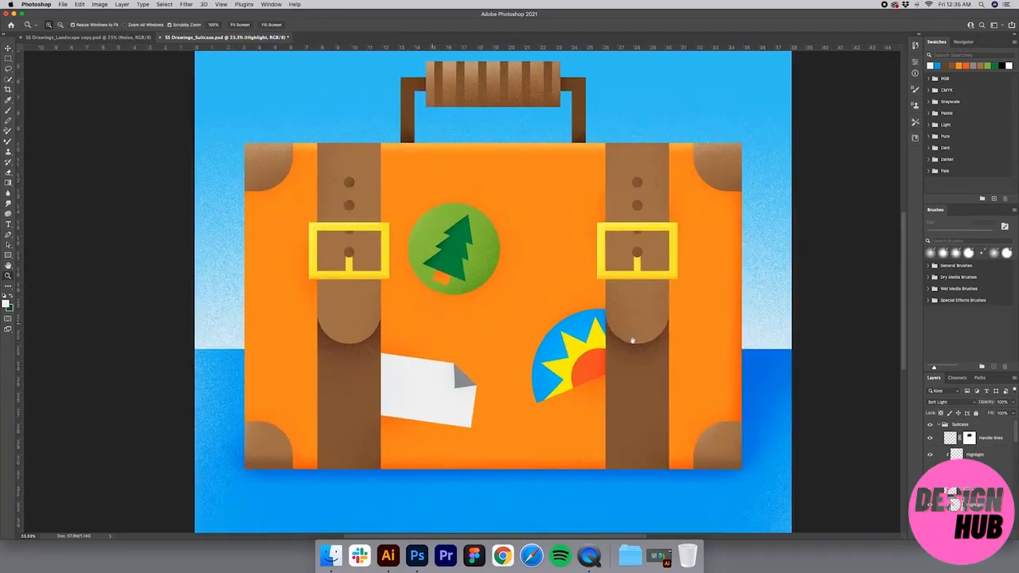
{"action": "left_click", "coordinate": [636, 308], "text": "alt"}
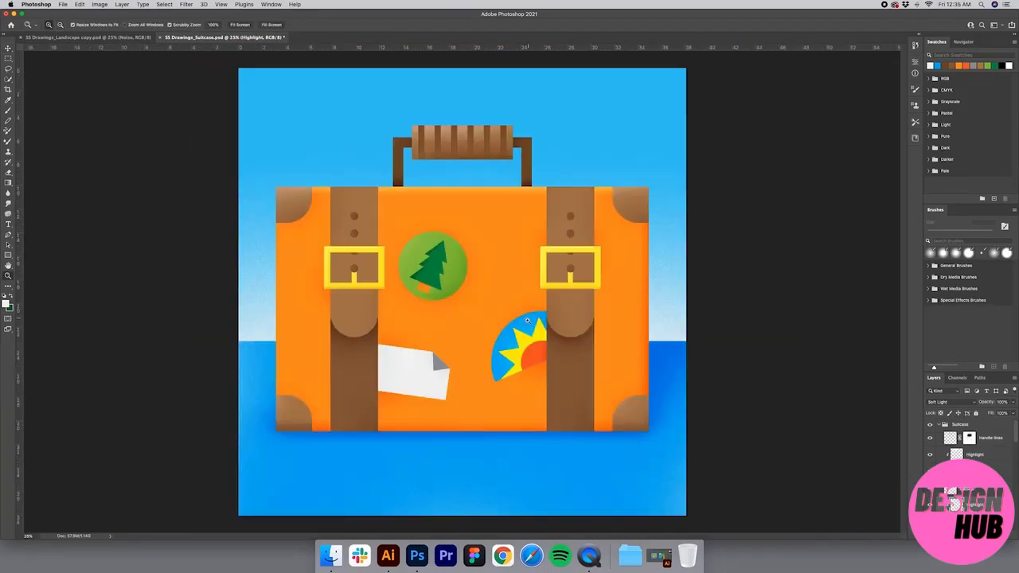
{"action": "left_click", "coordinate": [529, 322], "text": "alt"}
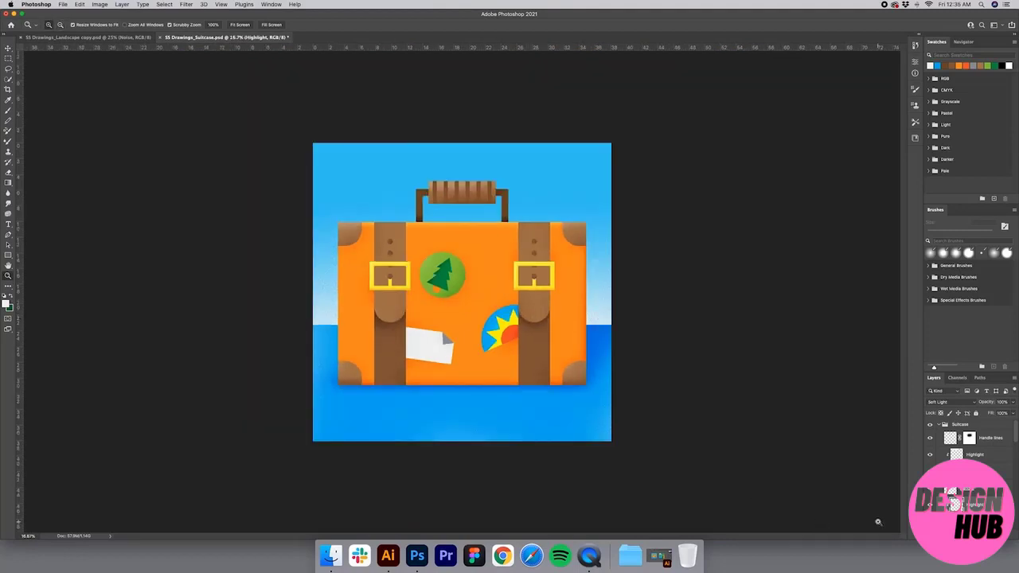
Collapse the Suitcase group and add a new layer named Noise above it.
{"action": "left_click", "coordinate": [945, 424]}
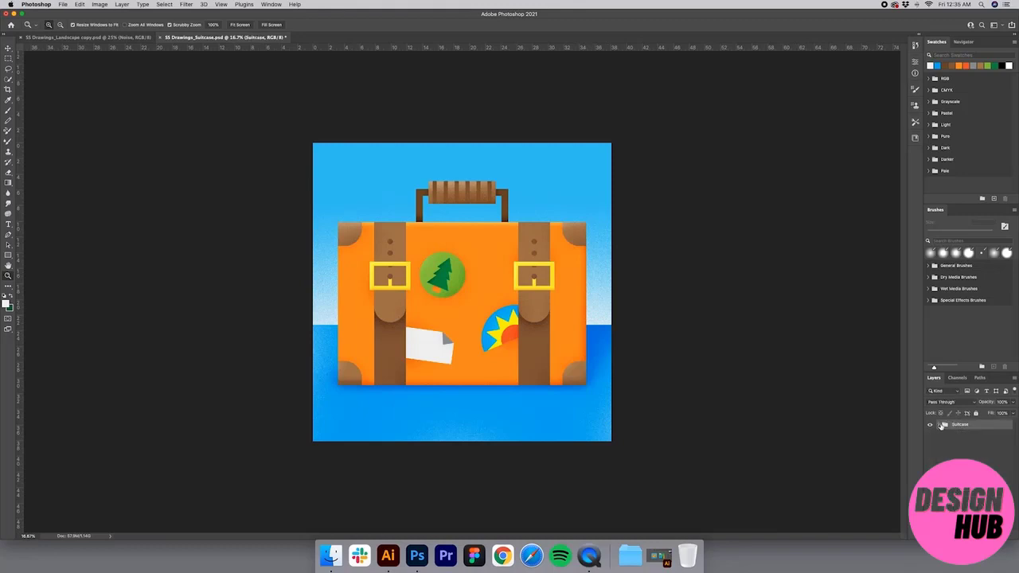
{"action": "left_click", "coordinate": [940, 425]}
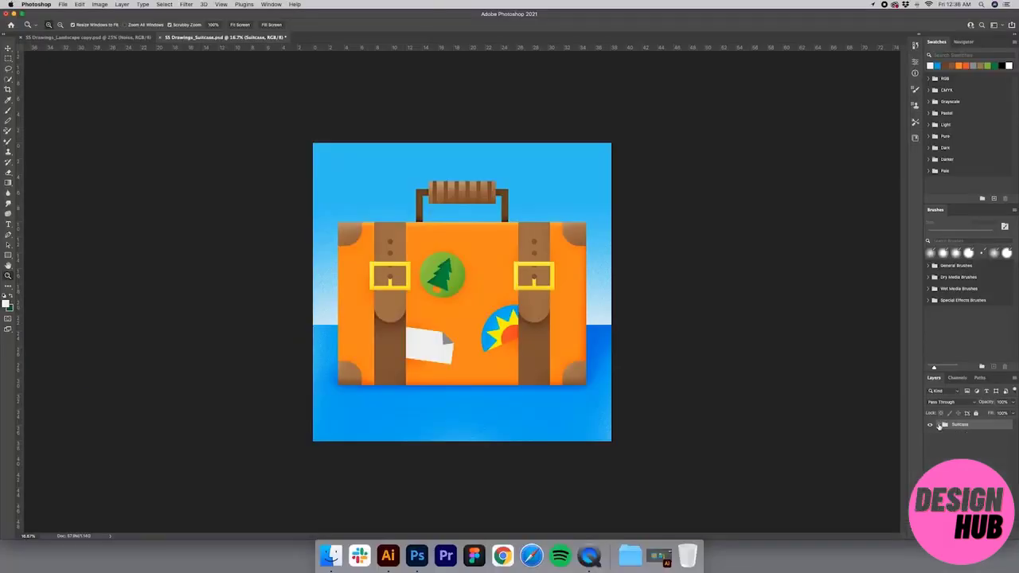
{"action": "left_click", "coordinate": [892, 350]}
{"action": "left_click", "coordinate": [994, 535]}
{"action": "key", "text": "BackSpace"}
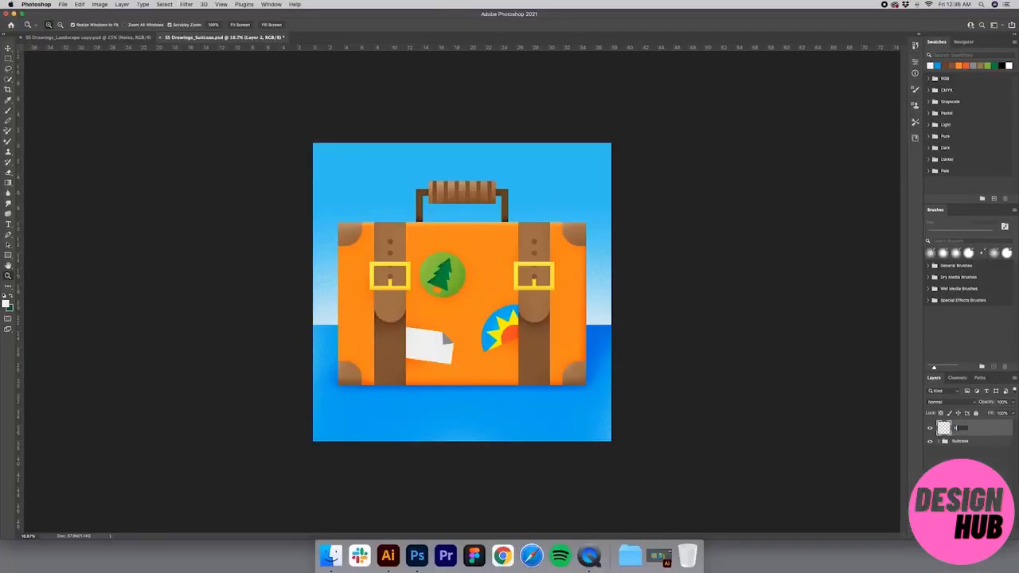
{"action": "key", "text": "Return"}
Fill the whole Noise layer with the off-white foreground color using the Paint Bucket tool.
{"action": "left_click", "coordinate": [8, 182]}
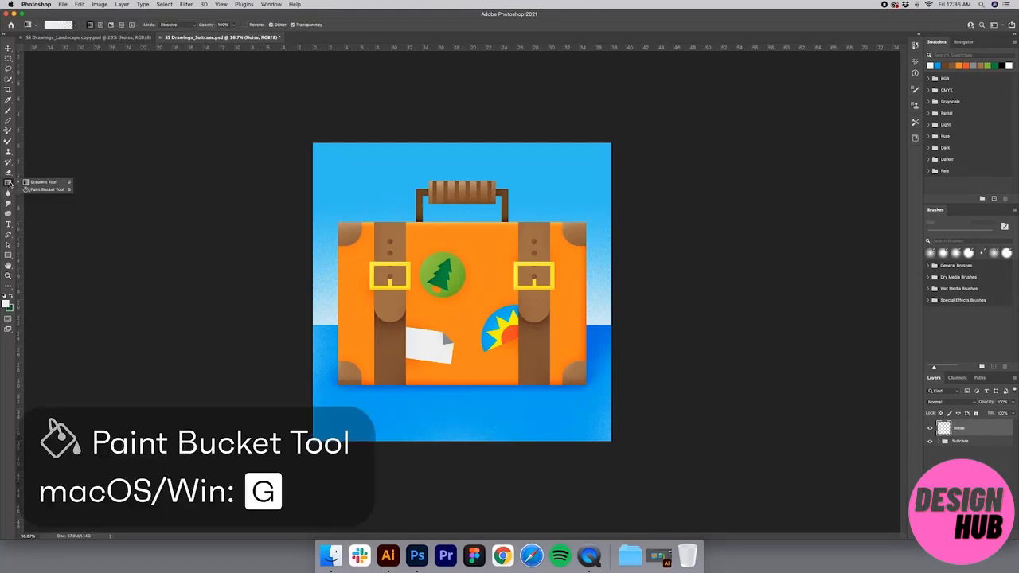
{"action": "left_click", "coordinate": [44, 189]}
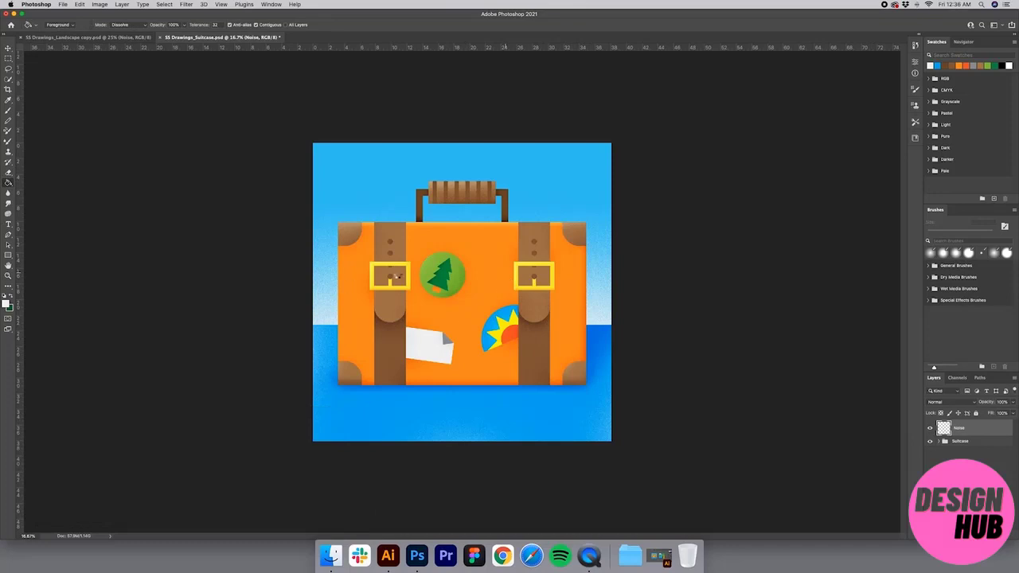
{"action": "left_click", "coordinate": [397, 277]}
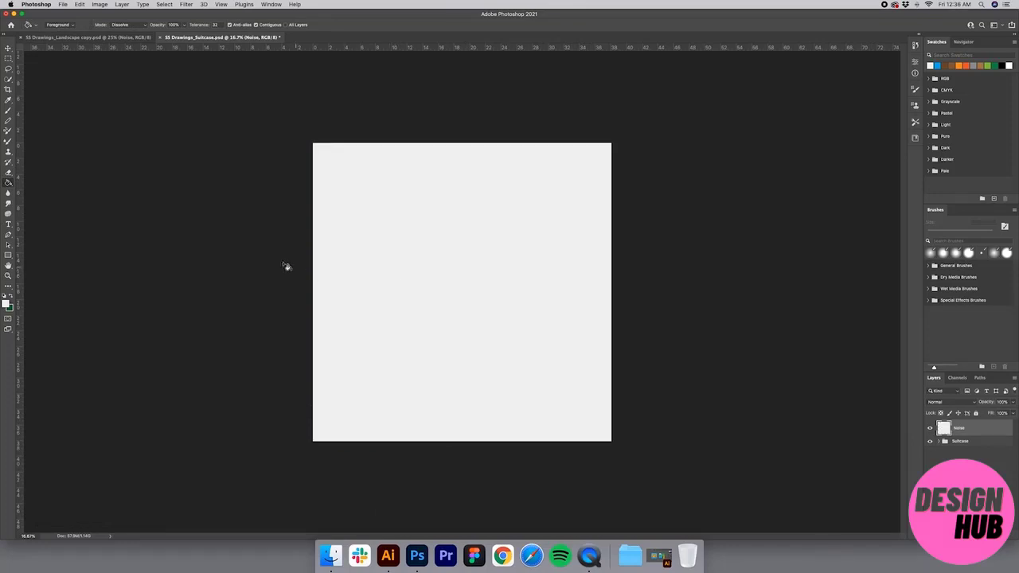
Apply the Add Noise filter to the Noise layer at 40%, with Uniform distribution and Monochromatic enabled.
{"action": "left_click", "coordinate": [186, 5]}
{"action": "mouse_move", "coordinate": [236, 136]}
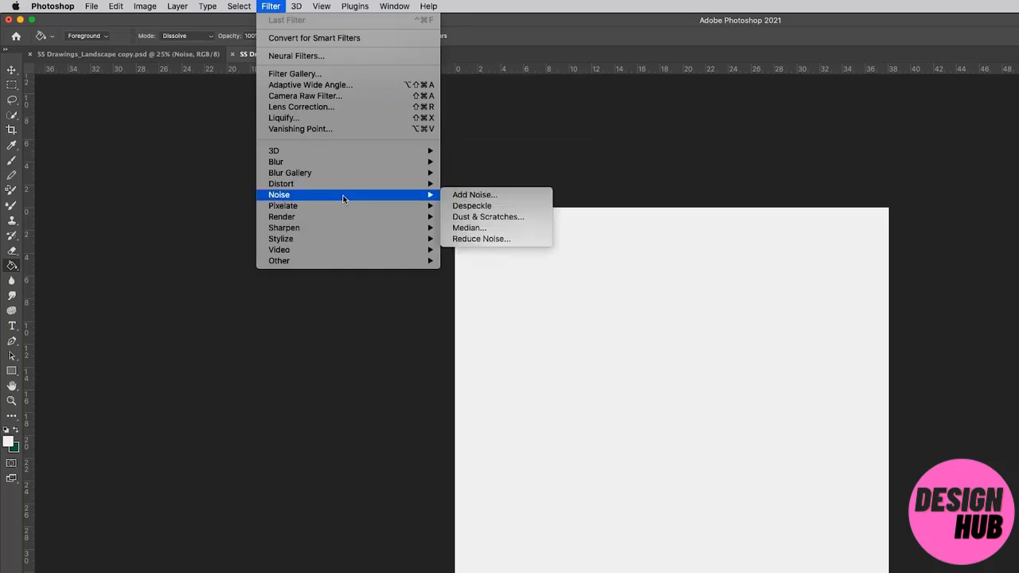
{"action": "left_click", "coordinate": [474, 194]}
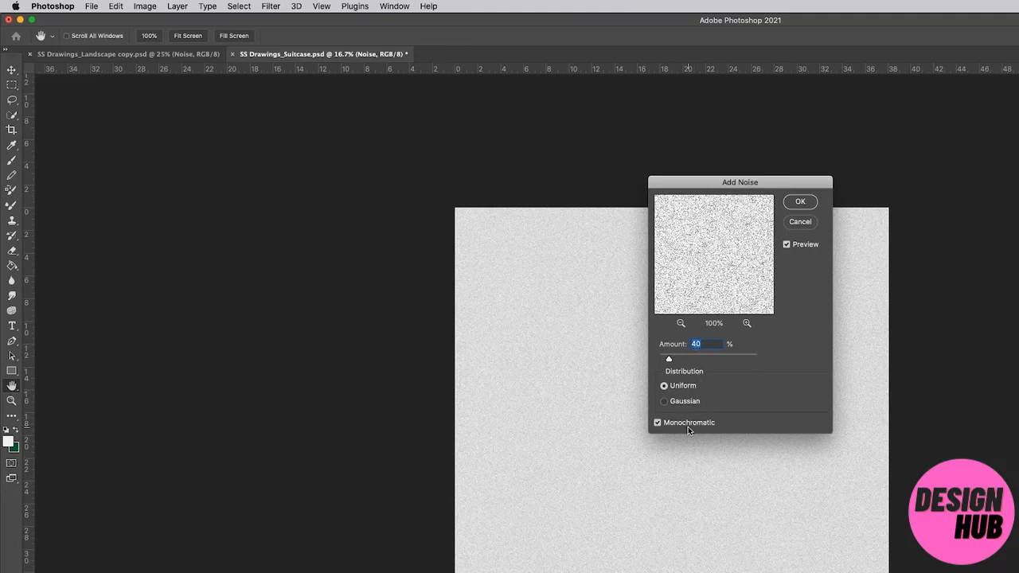
{"action": "left_click", "coordinate": [799, 201]}
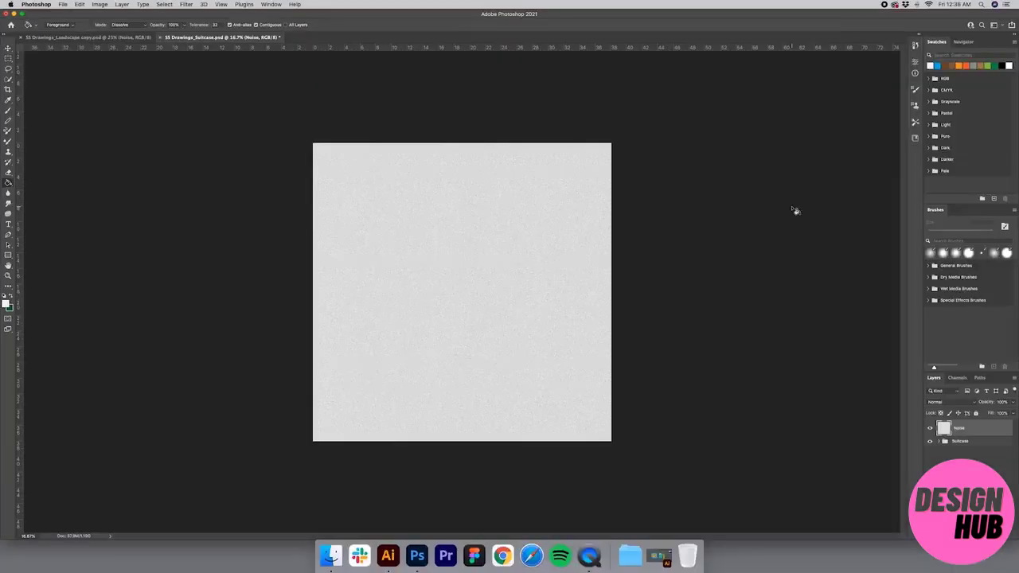
Set the Noise layer's blend mode to Color Burn and its opacity to 55%.
{"action": "left_click", "coordinate": [959, 402]}
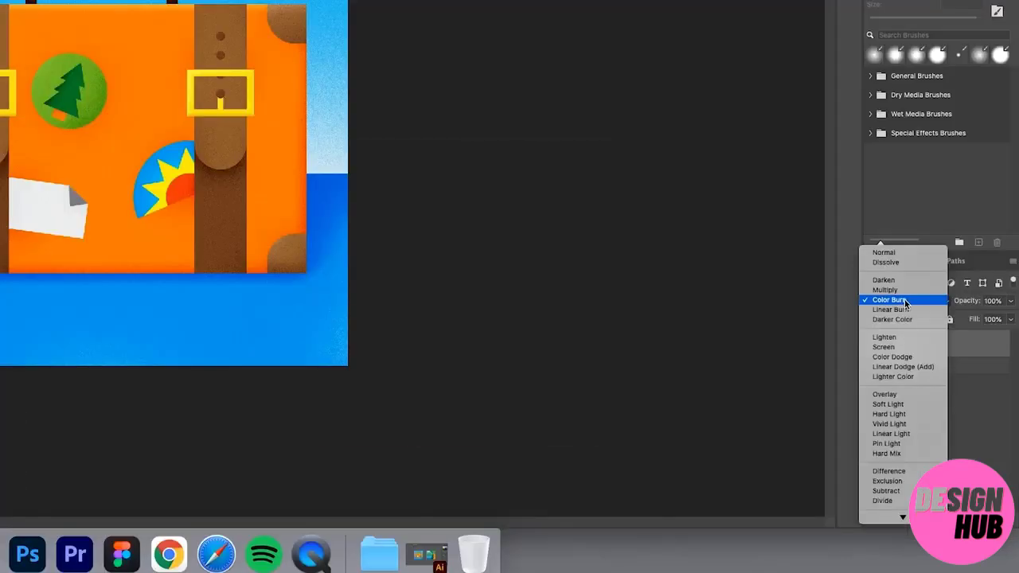
{"action": "left_click", "coordinate": [948, 401]}
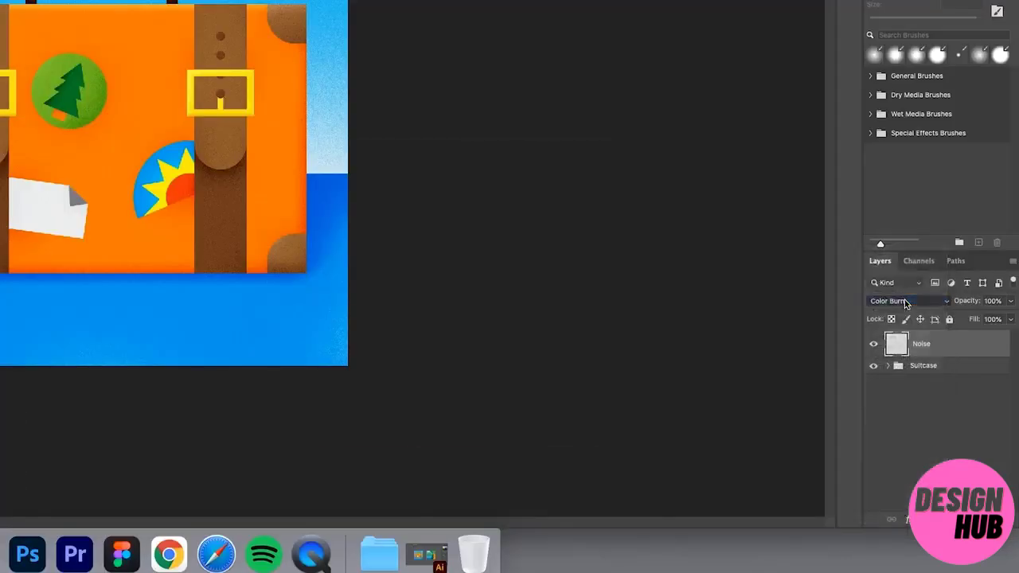
{"action": "left_click", "coordinate": [1010, 302]}
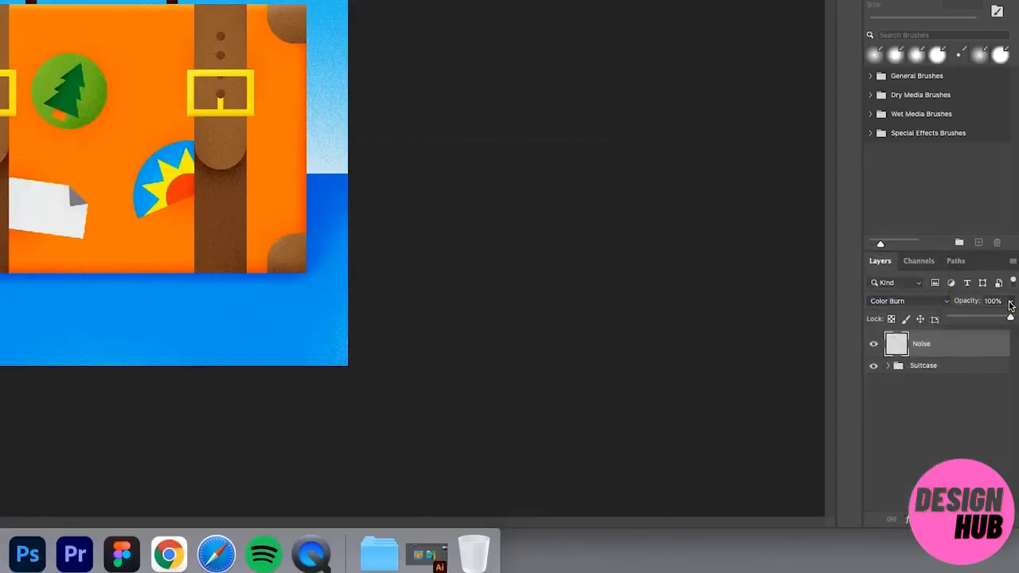
{"action": "left_click", "coordinate": [993, 301]}
{"action": "type", "text": "55"}
{"action": "key", "text": "Return"}
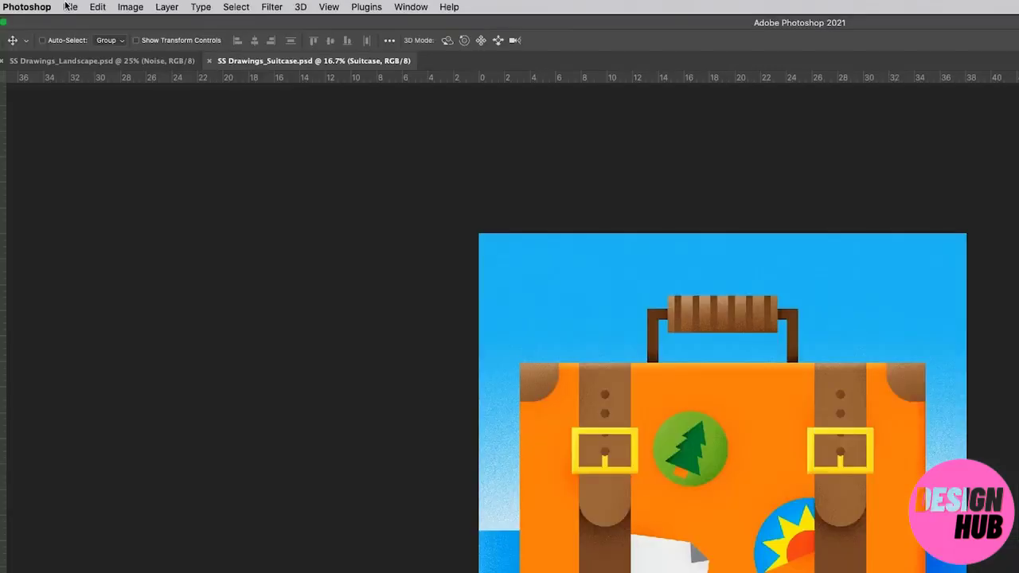
Open the suitcase illustration in Save for Web (Legacy) and set the export size to 1080 by 1080 px.
{"action": "left_click", "coordinate": [63, 4]}
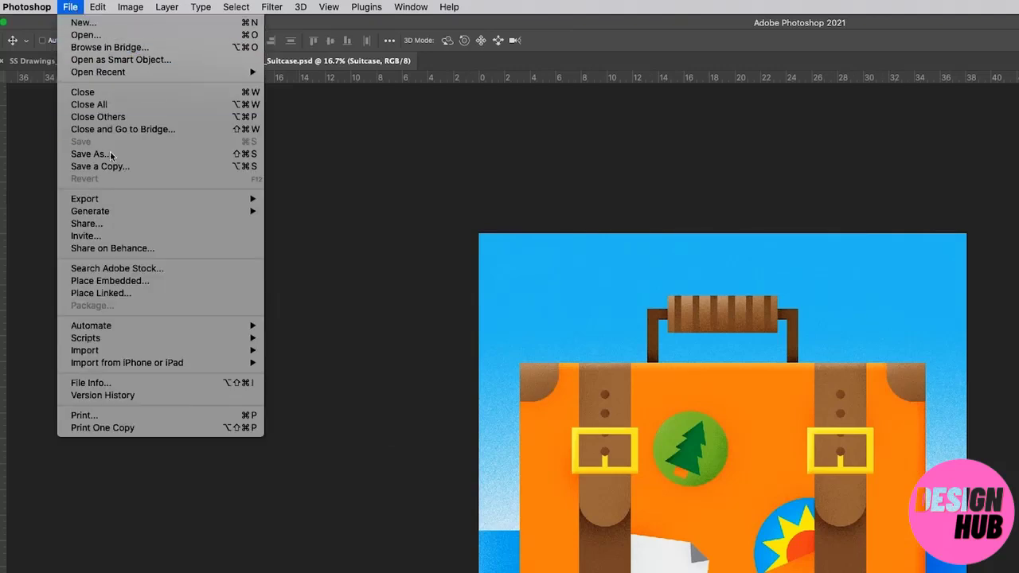
{"action": "mouse_move", "coordinate": [120, 200]}
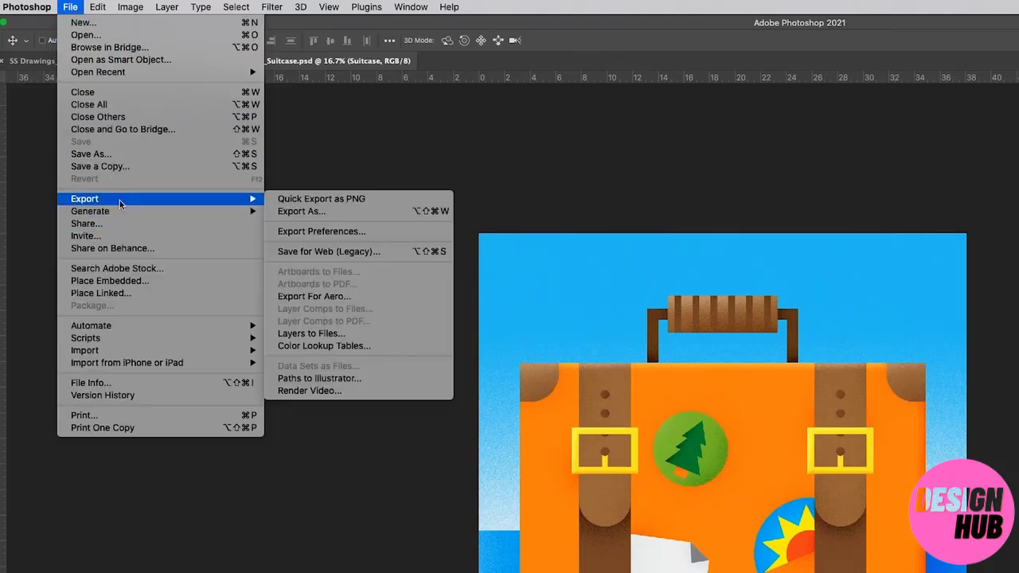
{"action": "left_click", "coordinate": [350, 252]}
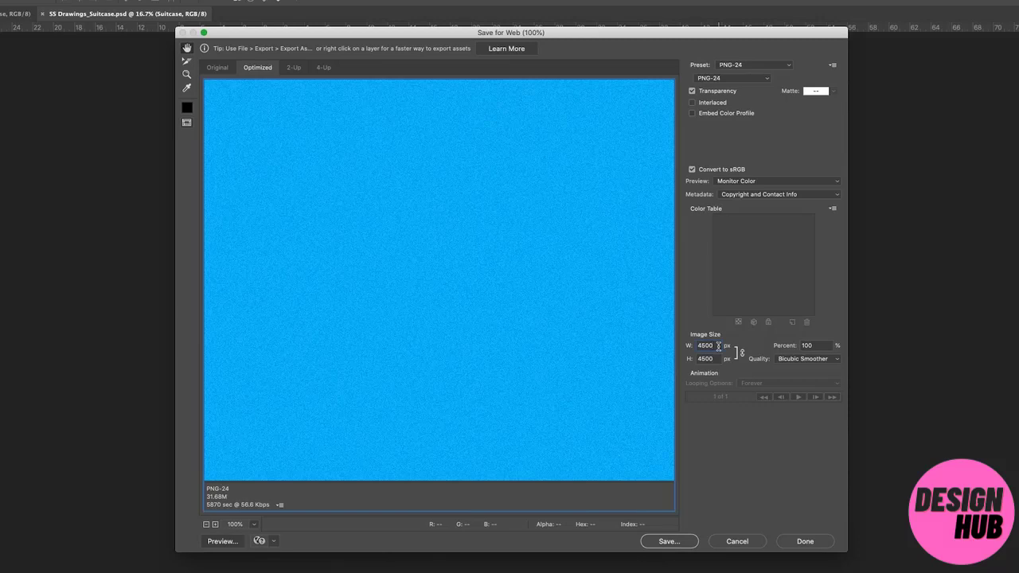
{"action": "key", "text": "BackSpace"}
{"action": "key", "text": "BackSpace"}
{"action": "key", "text": "BackSpace"}
{"action": "key", "text": "BackSpace"}
{"action": "type", "text": "1080"}
{"action": "left_click", "coordinate": [700, 357]}
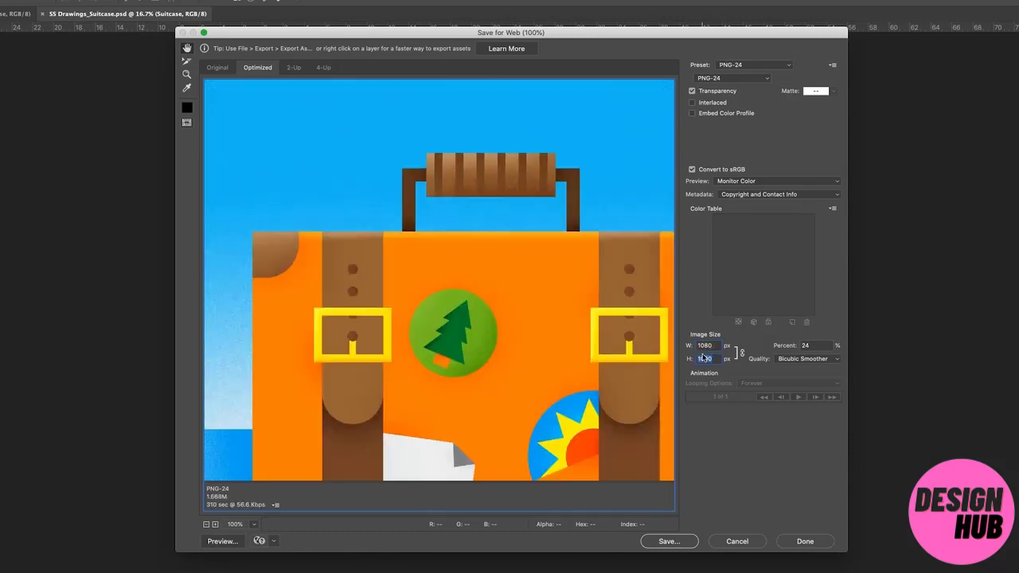
Change the export format to JPEG and save the image to the Desktop as SS-Drawings_Suitcase.jpg.
{"action": "left_click_drag", "start_coordinate": [452, 314], "coordinate": [432, 196]}
{"action": "left_click_drag", "start_coordinate": [575, 299], "coordinate": [613, 344]}
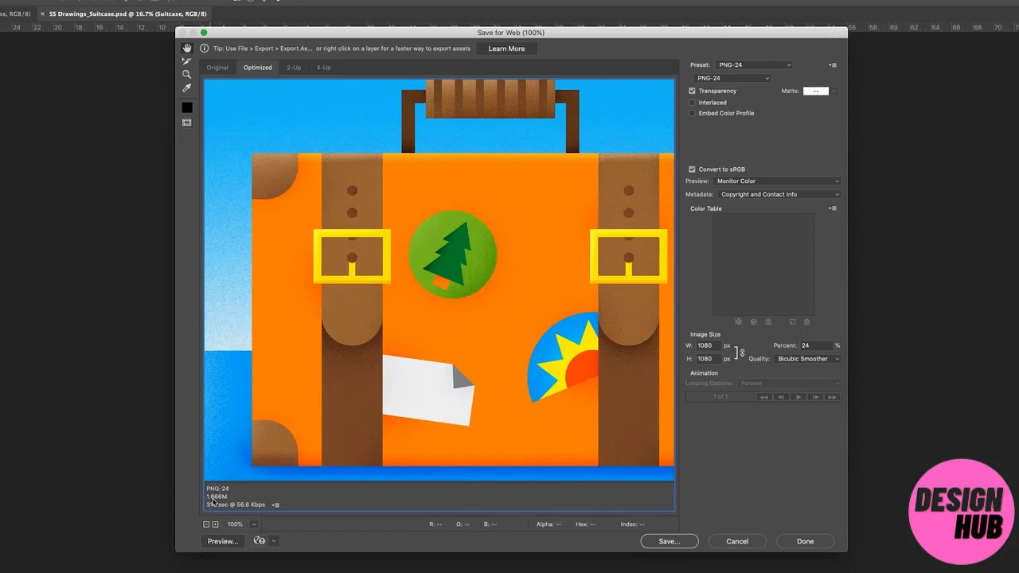
{"action": "left_click", "coordinate": [733, 80]}
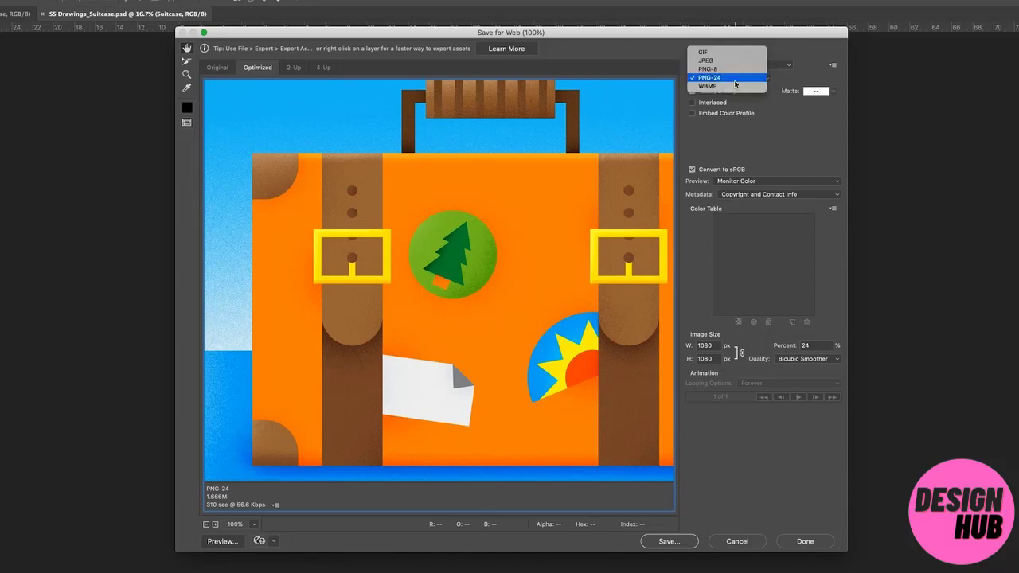
{"action": "left_click", "coordinate": [730, 62]}
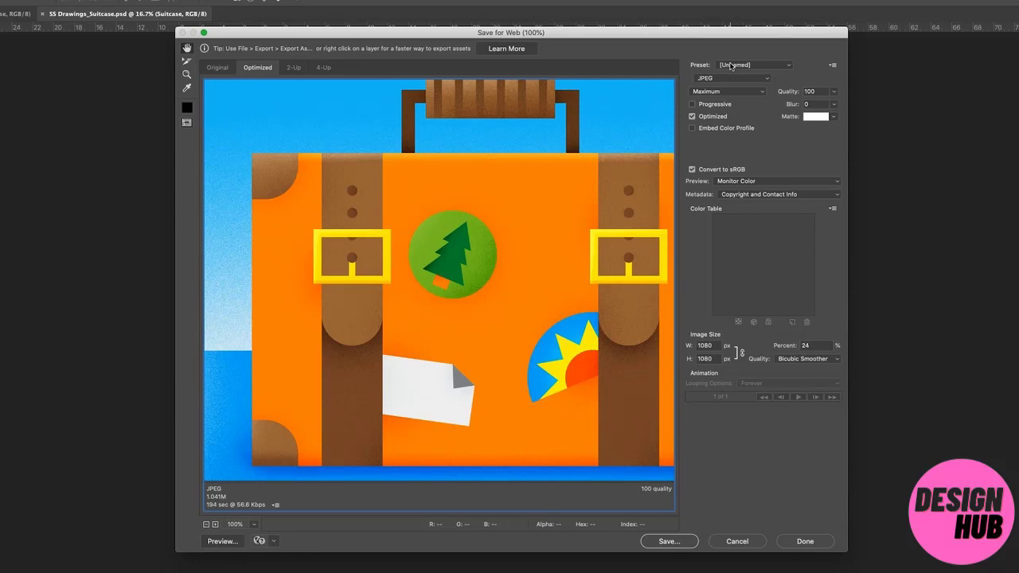
{"action": "left_click", "coordinate": [674, 542]}
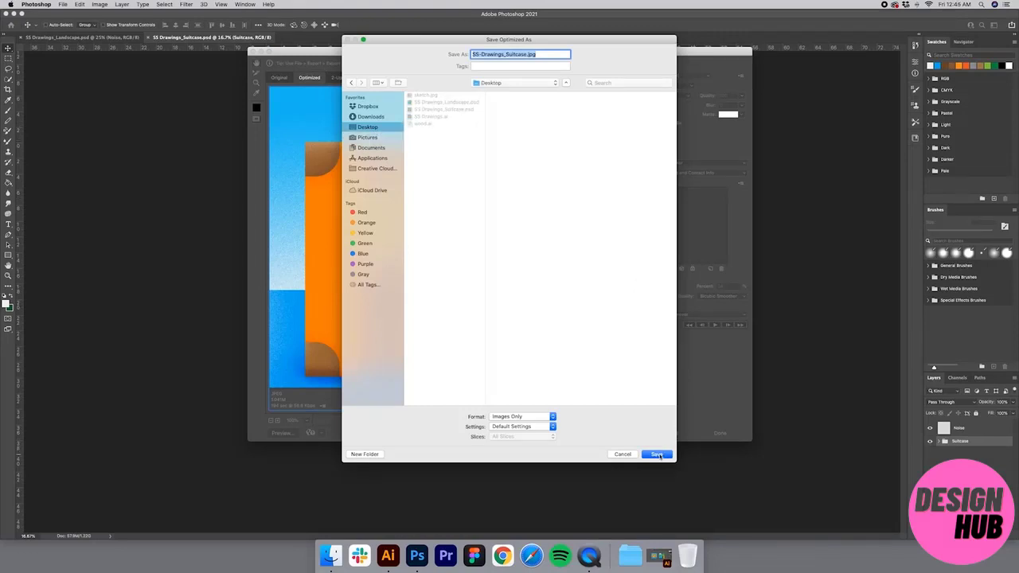
{"action": "left_click", "coordinate": [657, 454]}
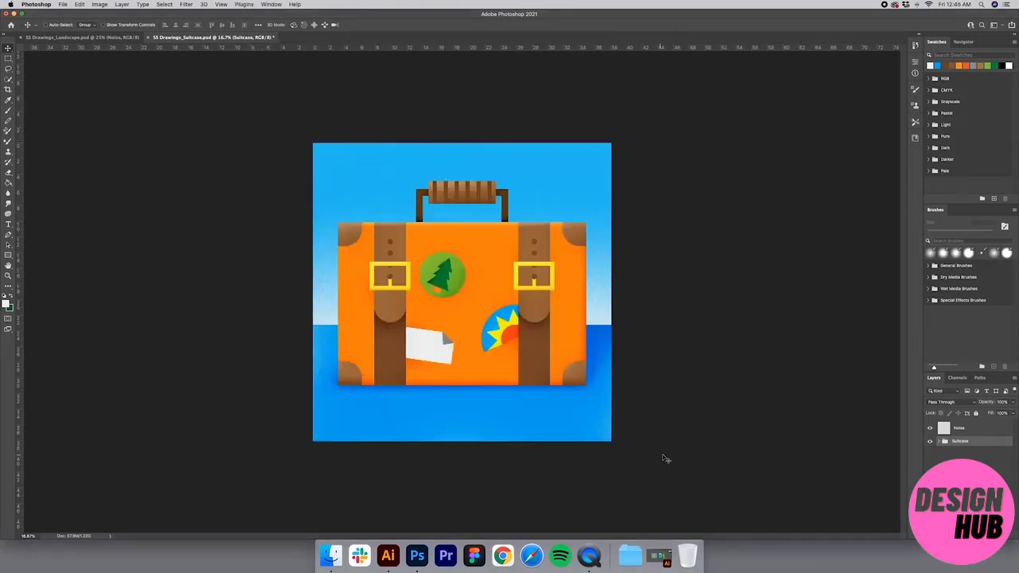
Open the landscape illustration in Save for Web (Legacy) and set the export size to 1080 by 1080 px.
{"action": "left_click", "coordinate": [77, 38]}
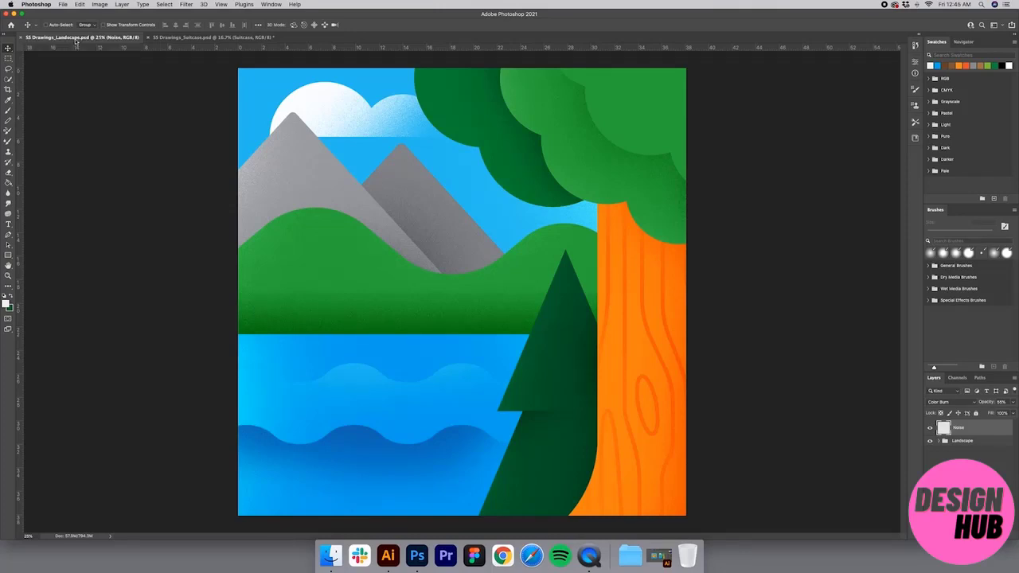
{"action": "key", "text": "super+alt+shift+s"}
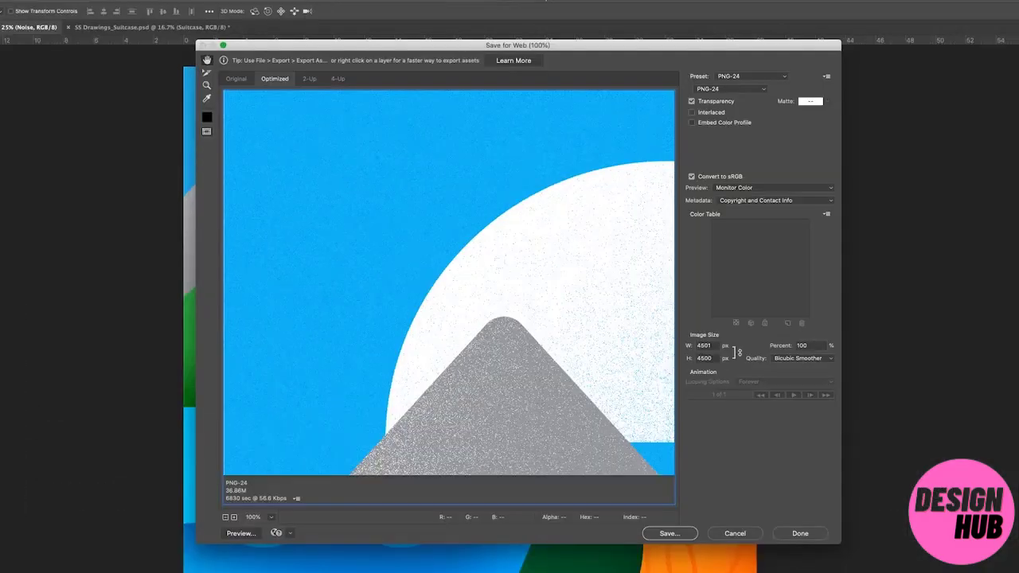
{"action": "left_click_drag", "start_coordinate": [652, 286], "coordinate": [619, 285]}
{"action": "type", "text": "1080"}
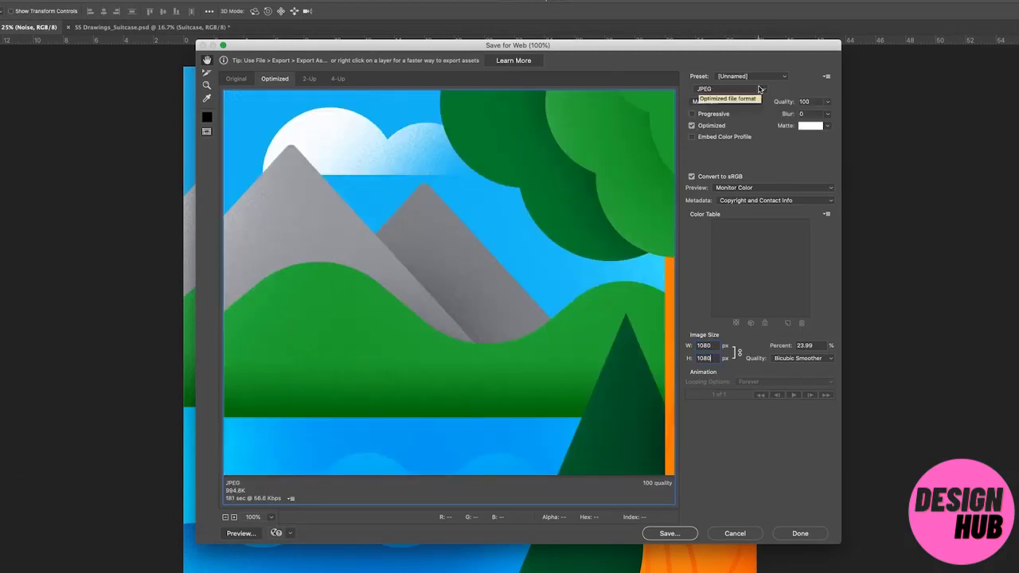
Set the export format to JPEG and save the image to the Desktop as SS-Drawings_Landscape.jpg.
{"action": "left_click", "coordinate": [759, 90]}
{"action": "left_click", "coordinate": [754, 89]}
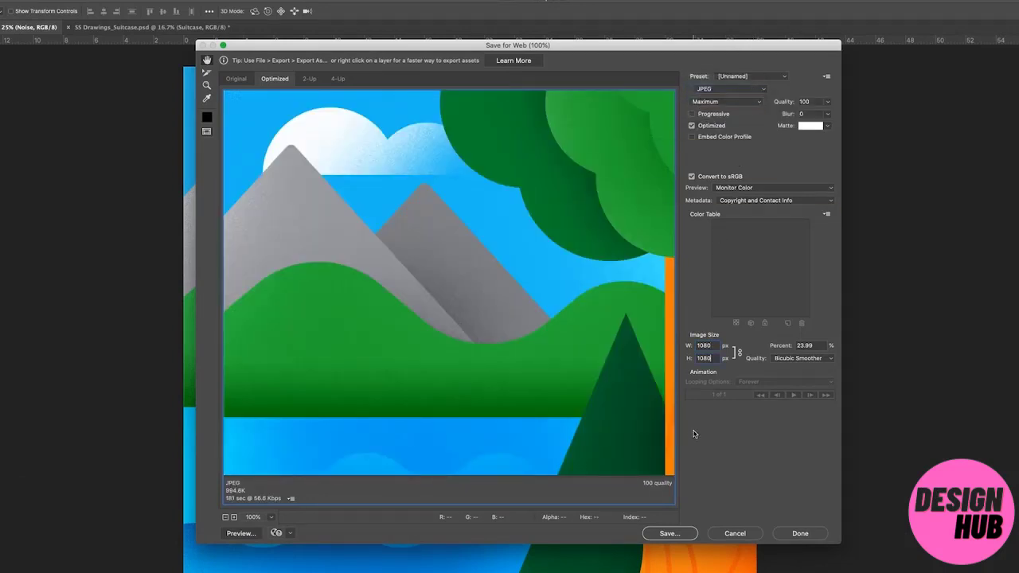
{"action": "left_click", "coordinate": [676, 536]}
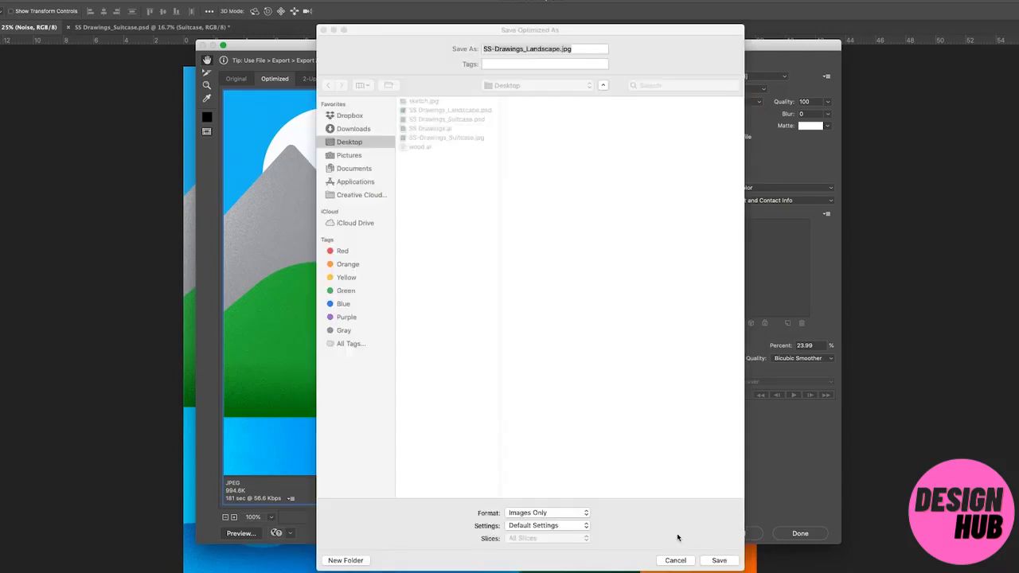
{"action": "left_click", "coordinate": [723, 560]}
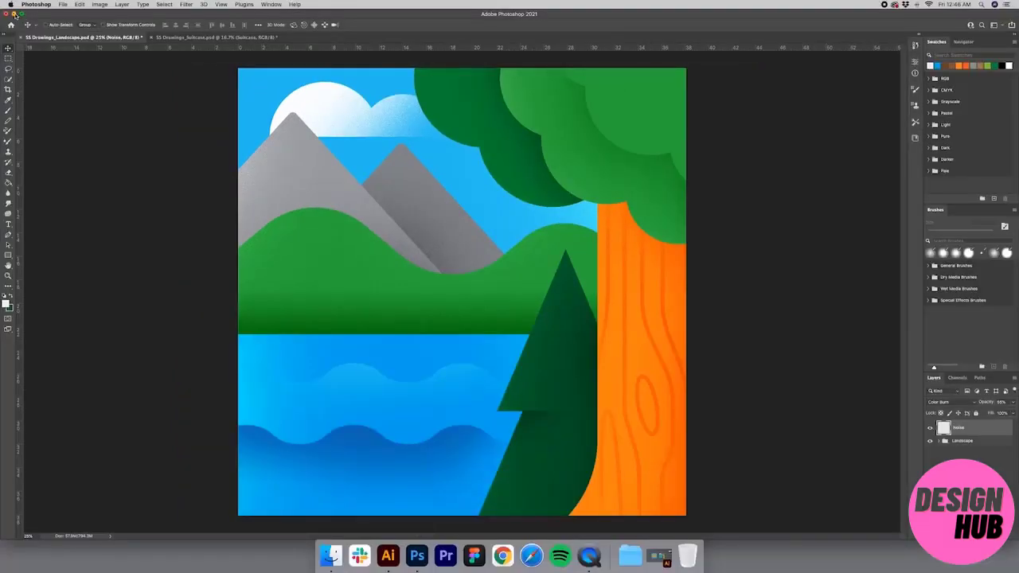
Switch to the macOS desktop and arrange the exported suitcase and landscape JPEGs side by side in its empty area.
{"action": "left_click", "coordinate": [10, 14]}
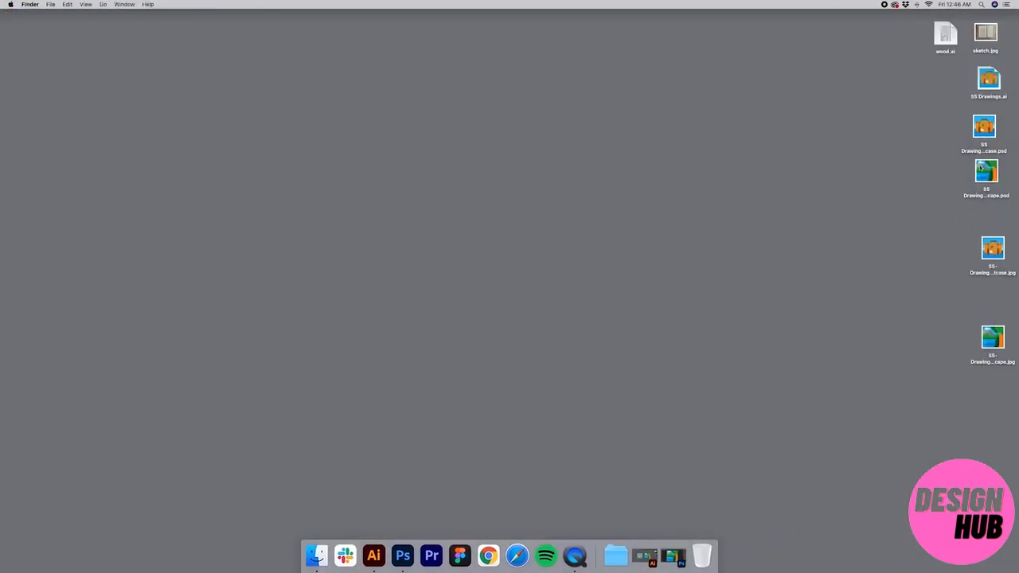
{"action": "left_click", "coordinate": [995, 245]}
{"action": "left_click_drag", "start_coordinate": [994, 246], "coordinate": [771, 273]}
{"action": "left_click_drag", "start_coordinate": [993, 338], "coordinate": [820, 276]}
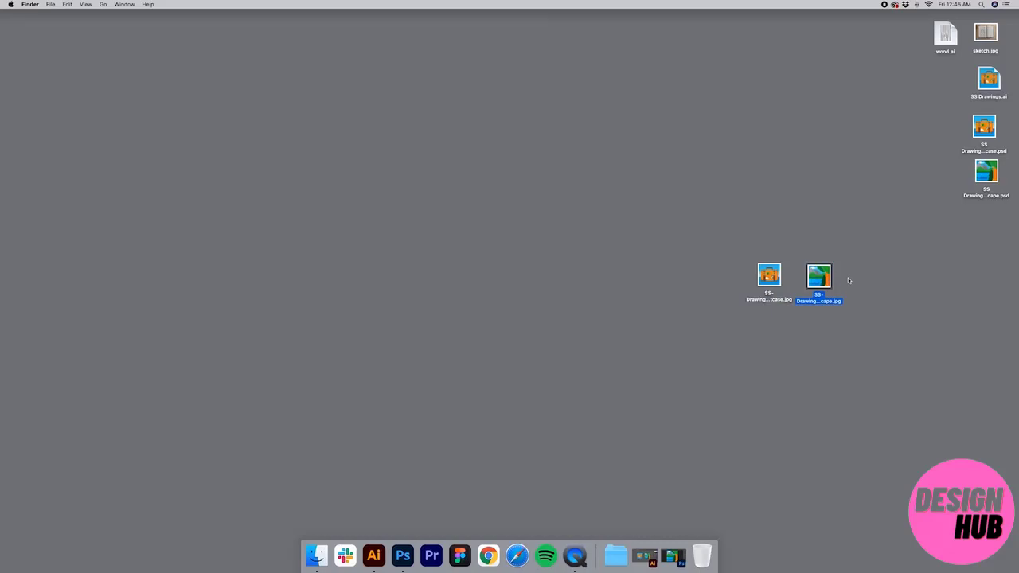
Preview the exported landscape and suitcase JPEGs in Quick Look, alternating between them to compare the two illustrations.
{"action": "key", "text": "space"}
{"action": "key", "text": "Left"}
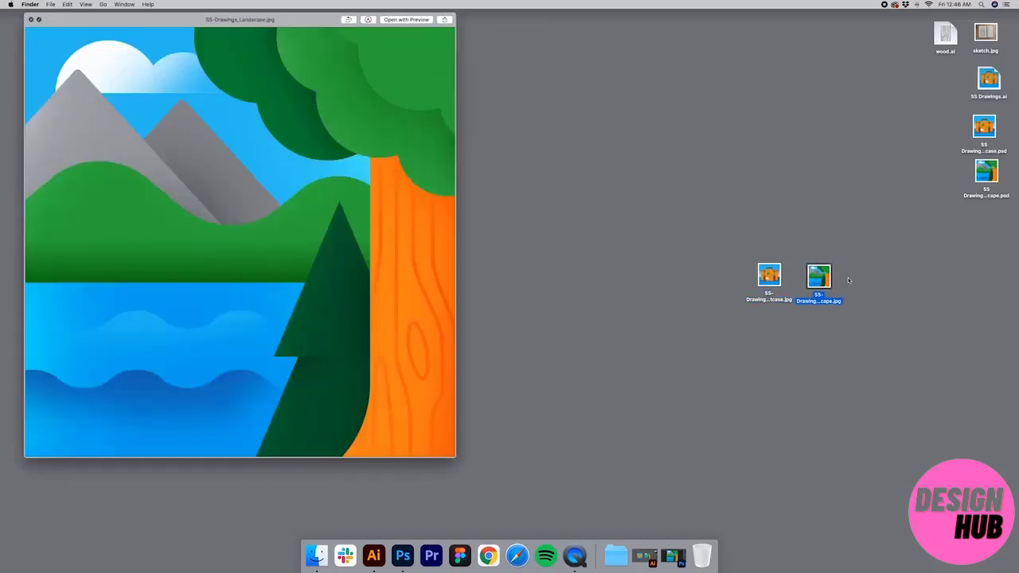
{"action": "key", "text": "Left"}
{"action": "key", "text": "Right"}
{"action": "key", "text": "Left"}
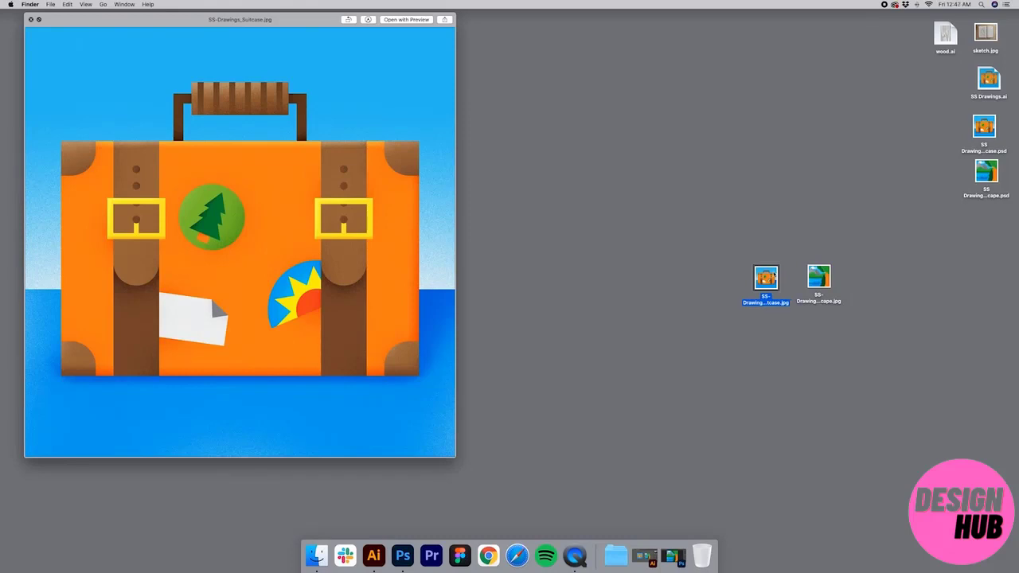
{"action": "key", "text": "Right"}
{"action": "left_click", "coordinate": [772, 277]}
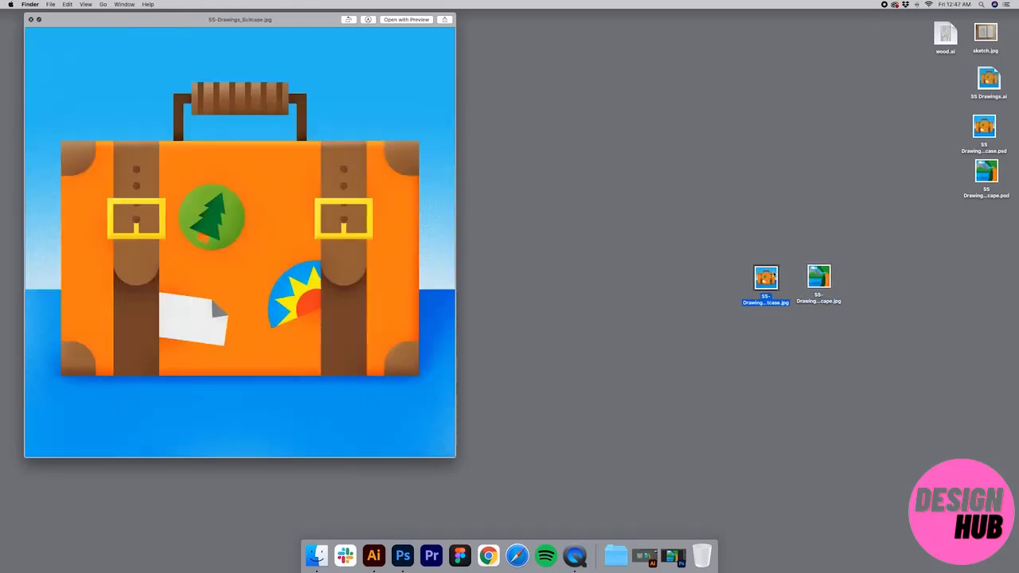